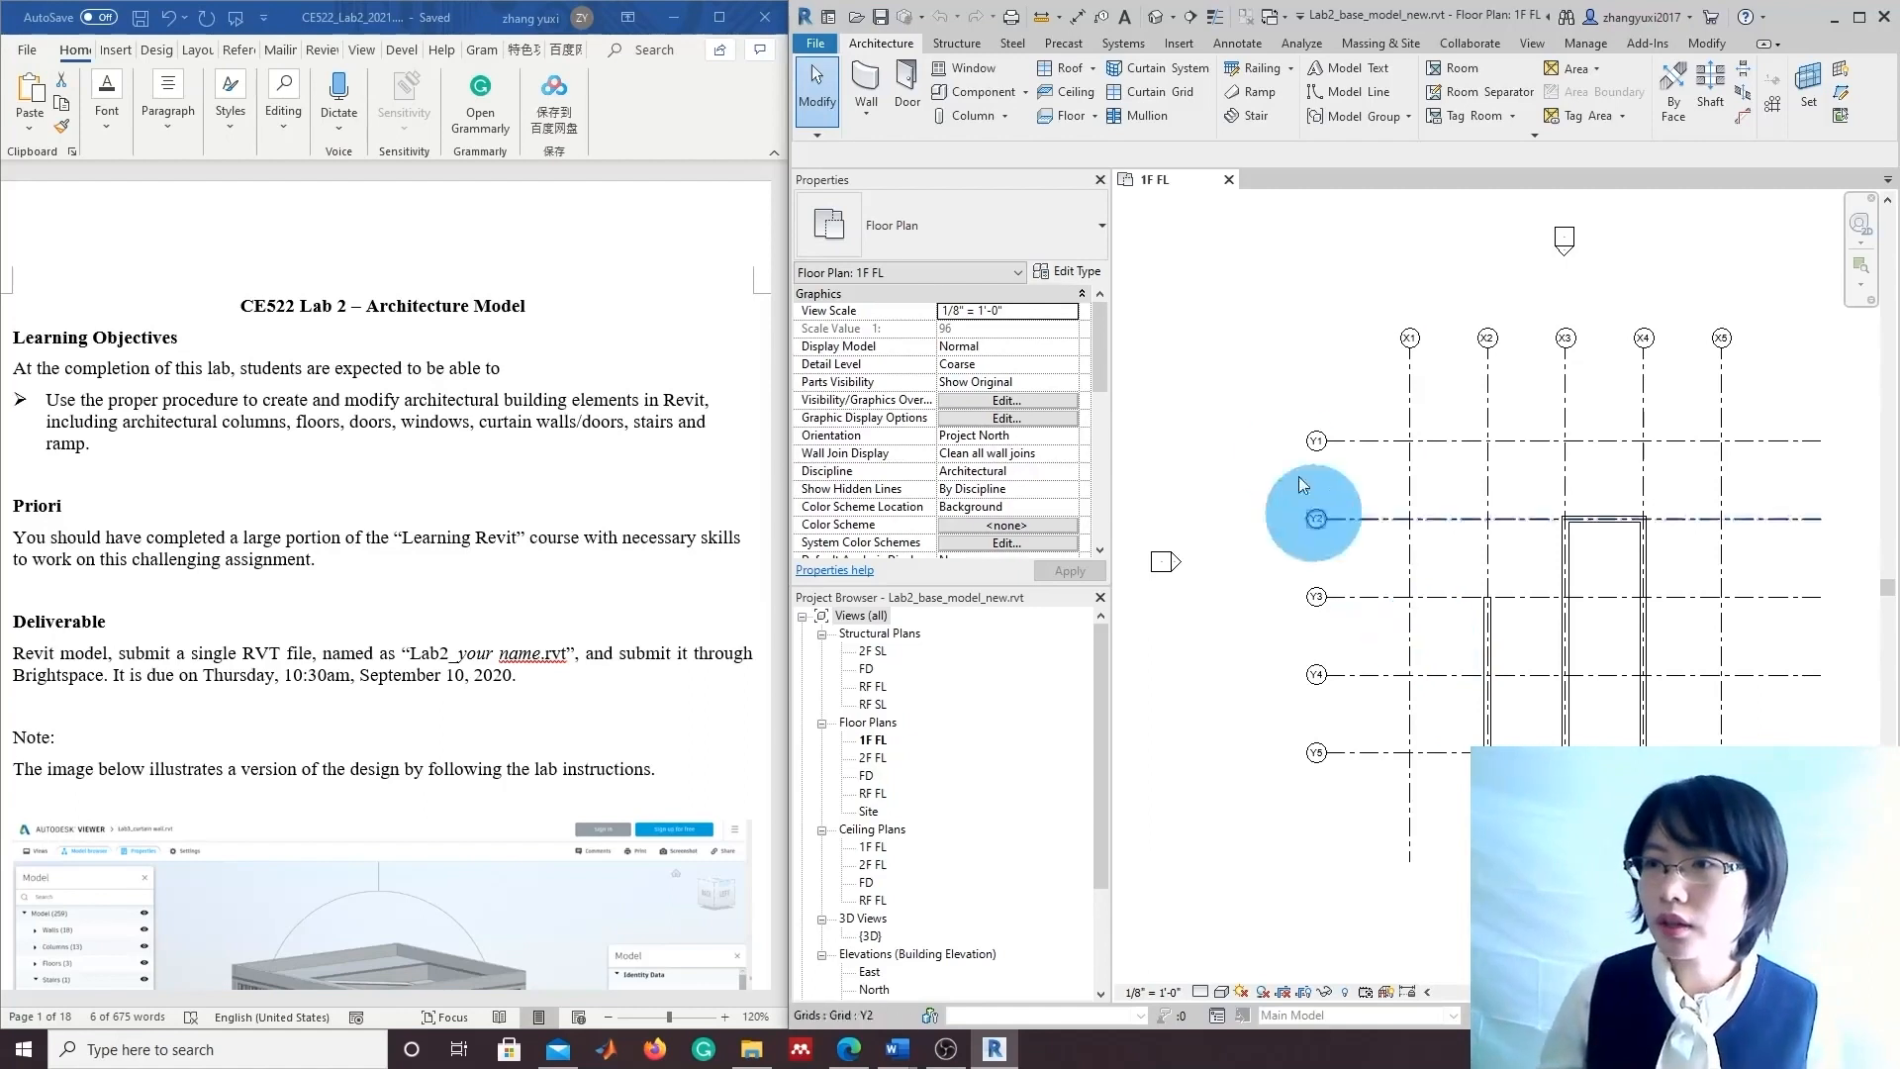
Place trial AC1 architectural columns with Moves With Grids enabled at intersections X1–Y1 and X1–Y2.
left_click(1005, 117)
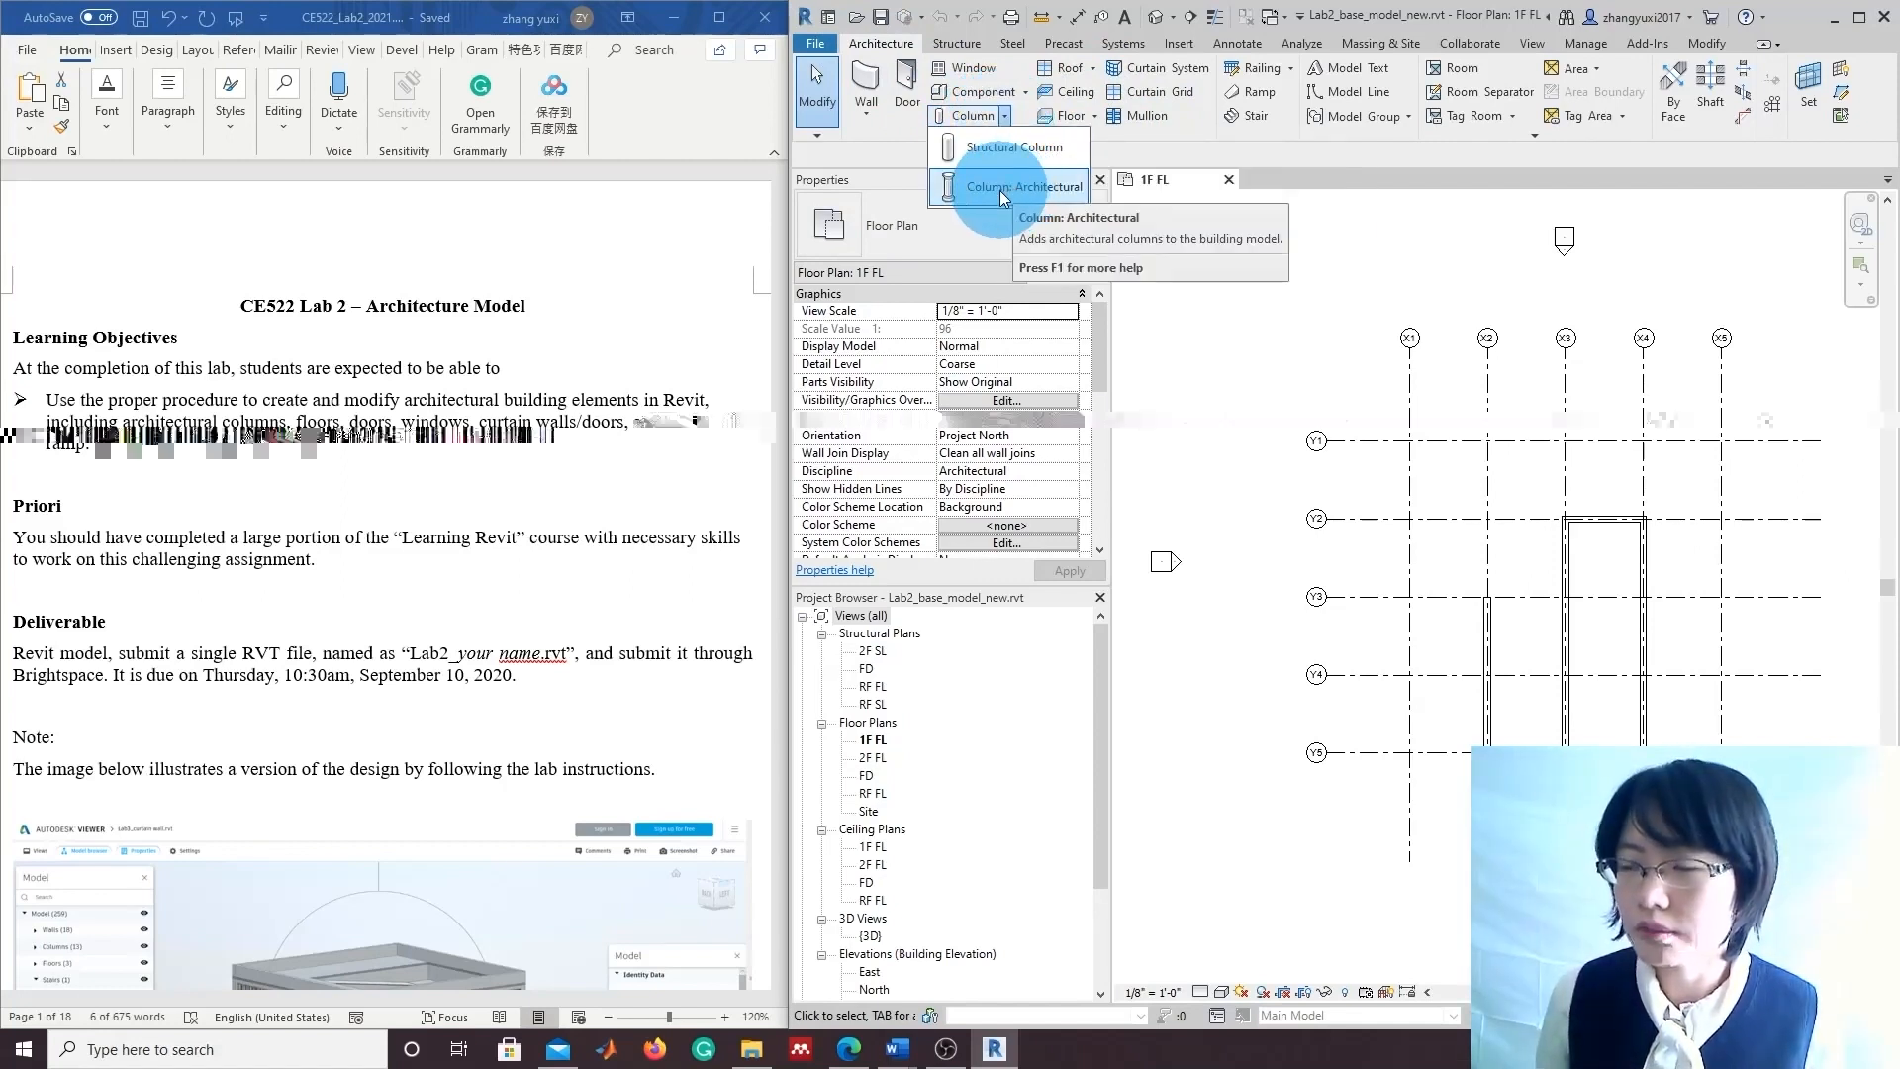
left_click(999, 190)
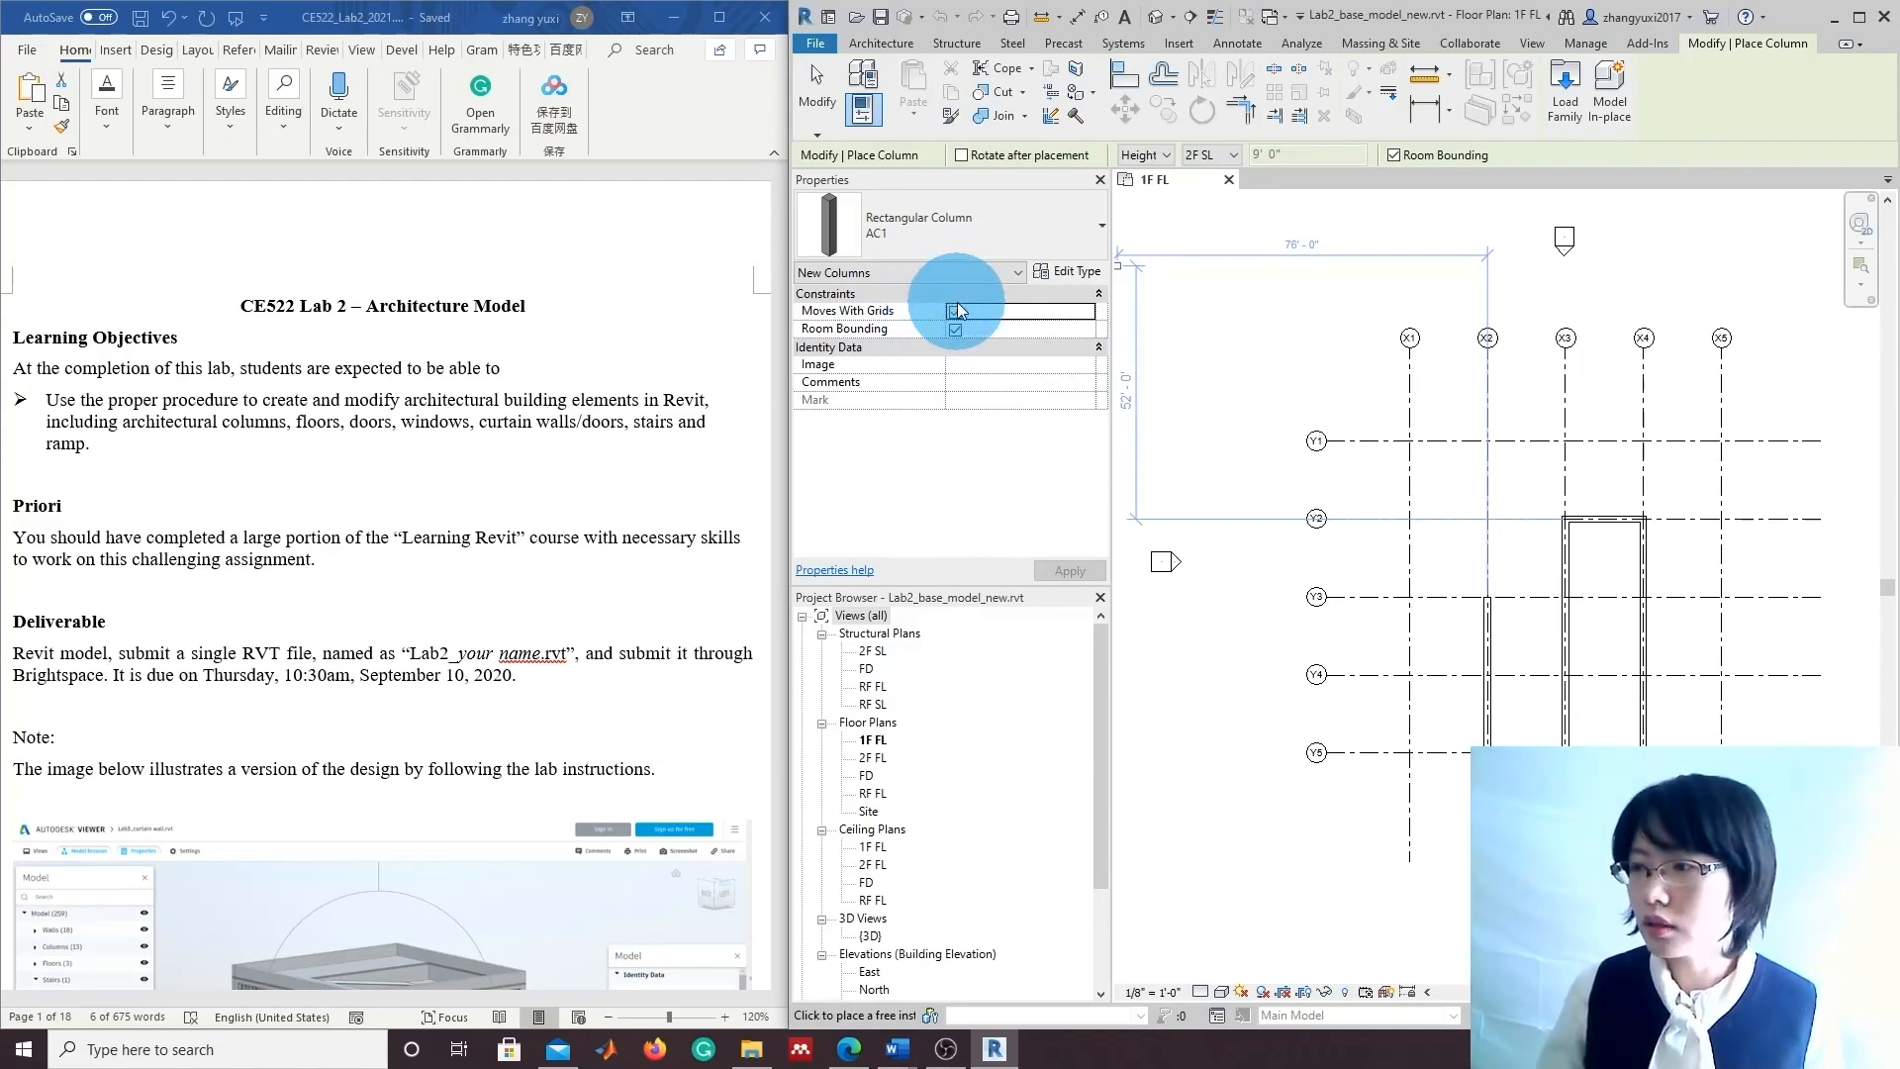
left_click(1410, 440)
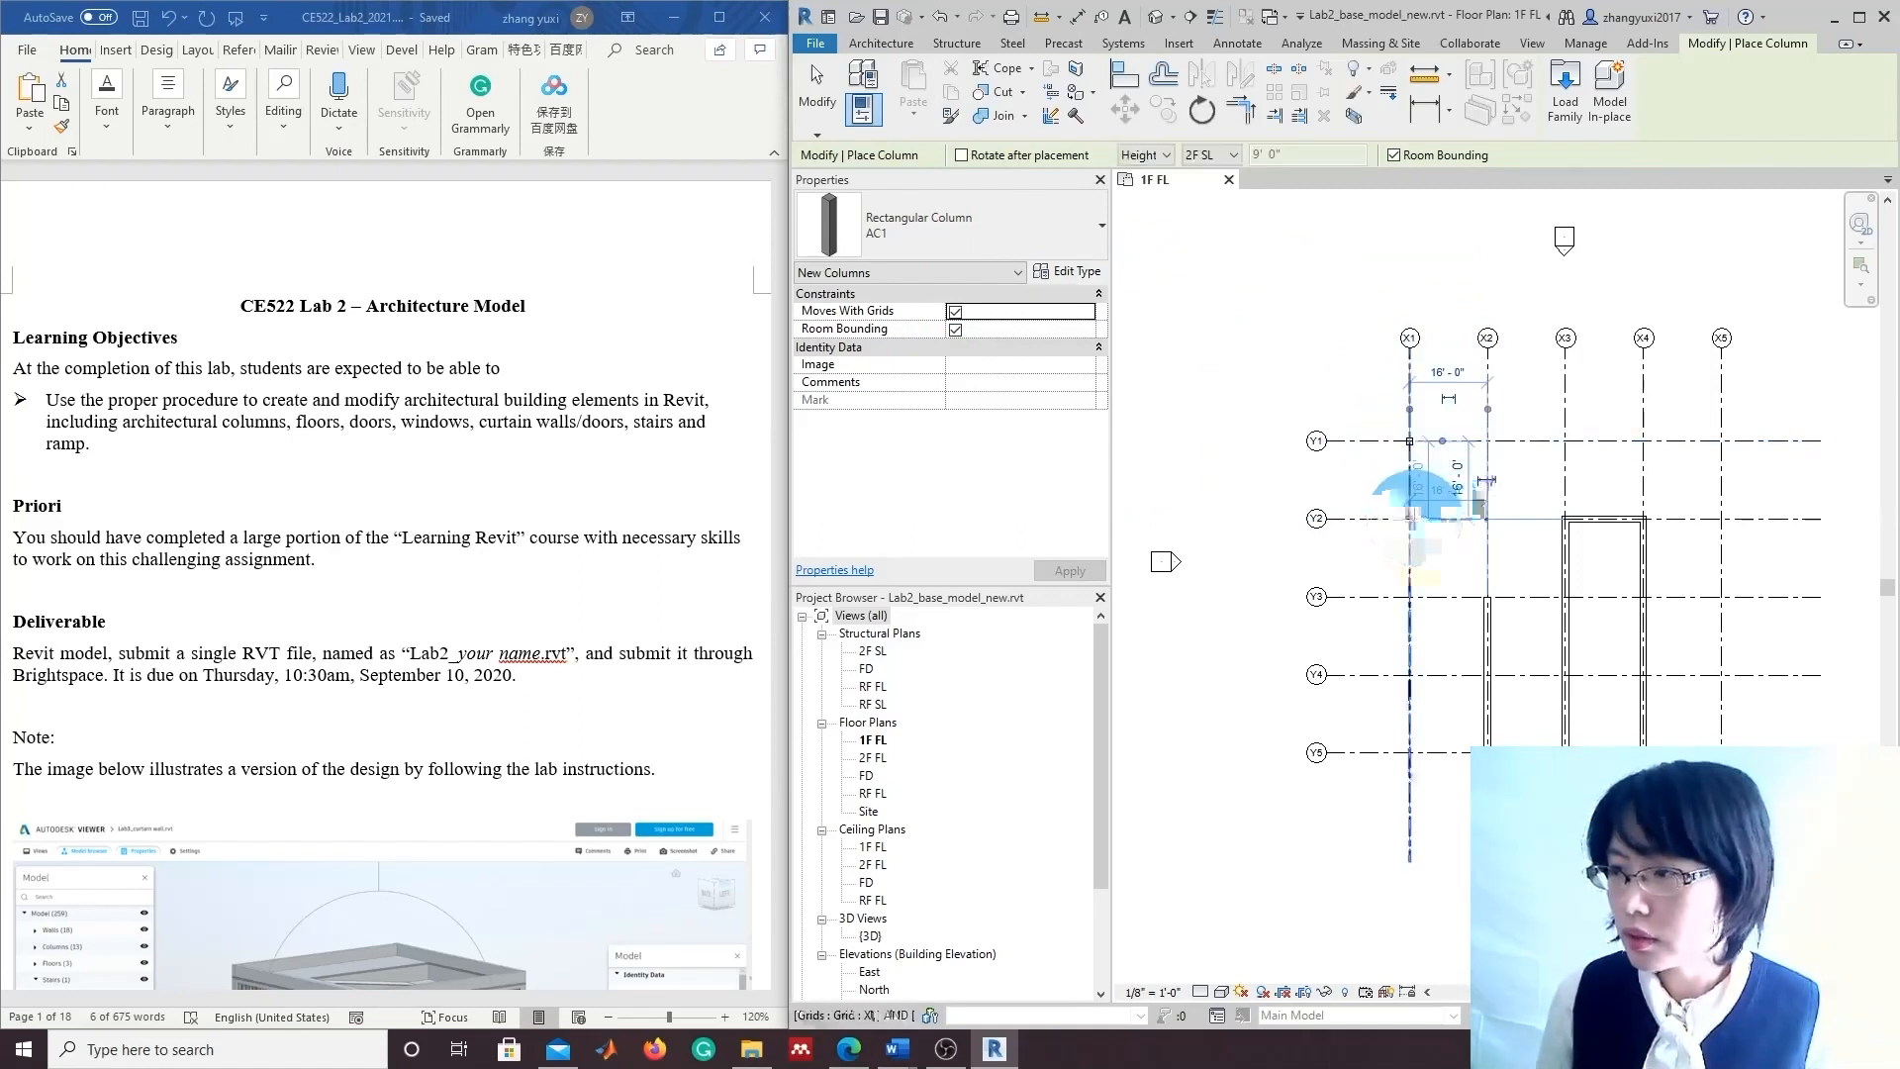
left_click(1410, 518)
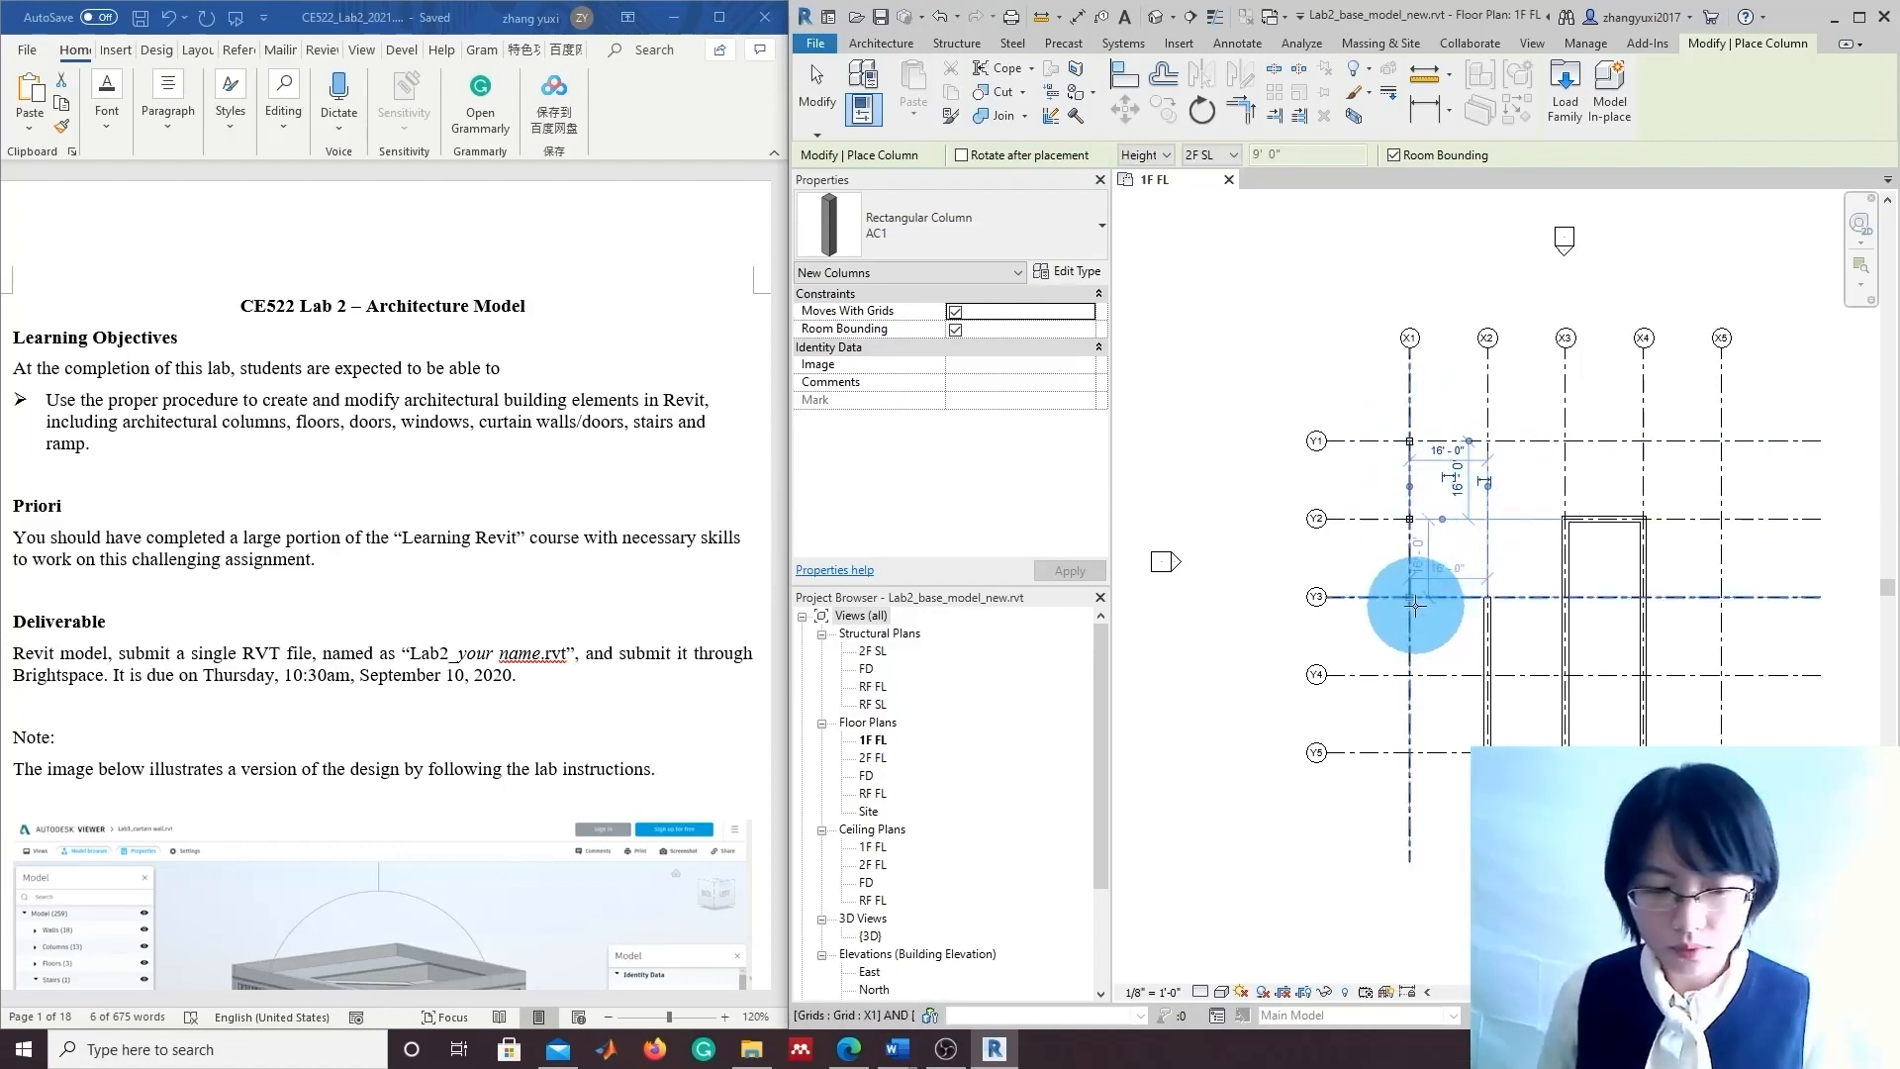
key("Escape")
key("Escape")
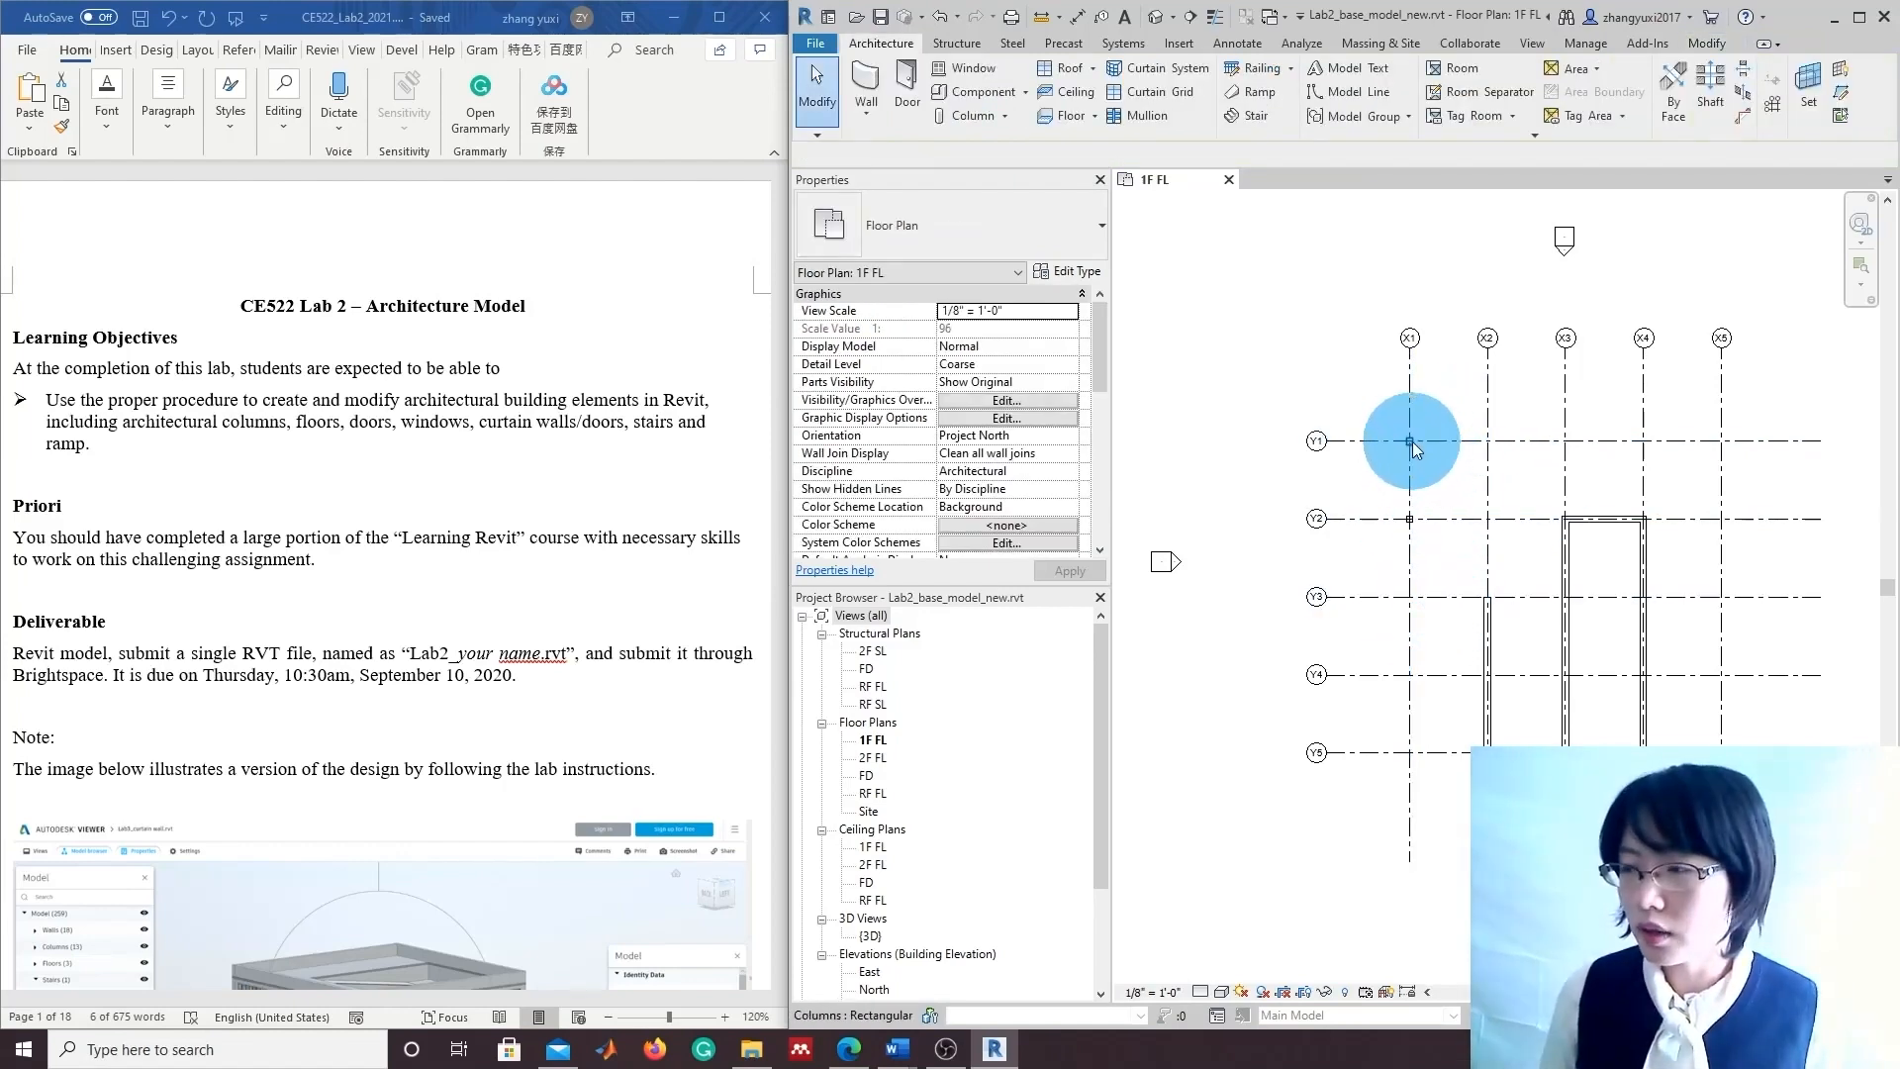
Move grid X1 halfway toward X2 to test whether its columns follow, and undo the trial move and column placements.
left_click(1411, 386)
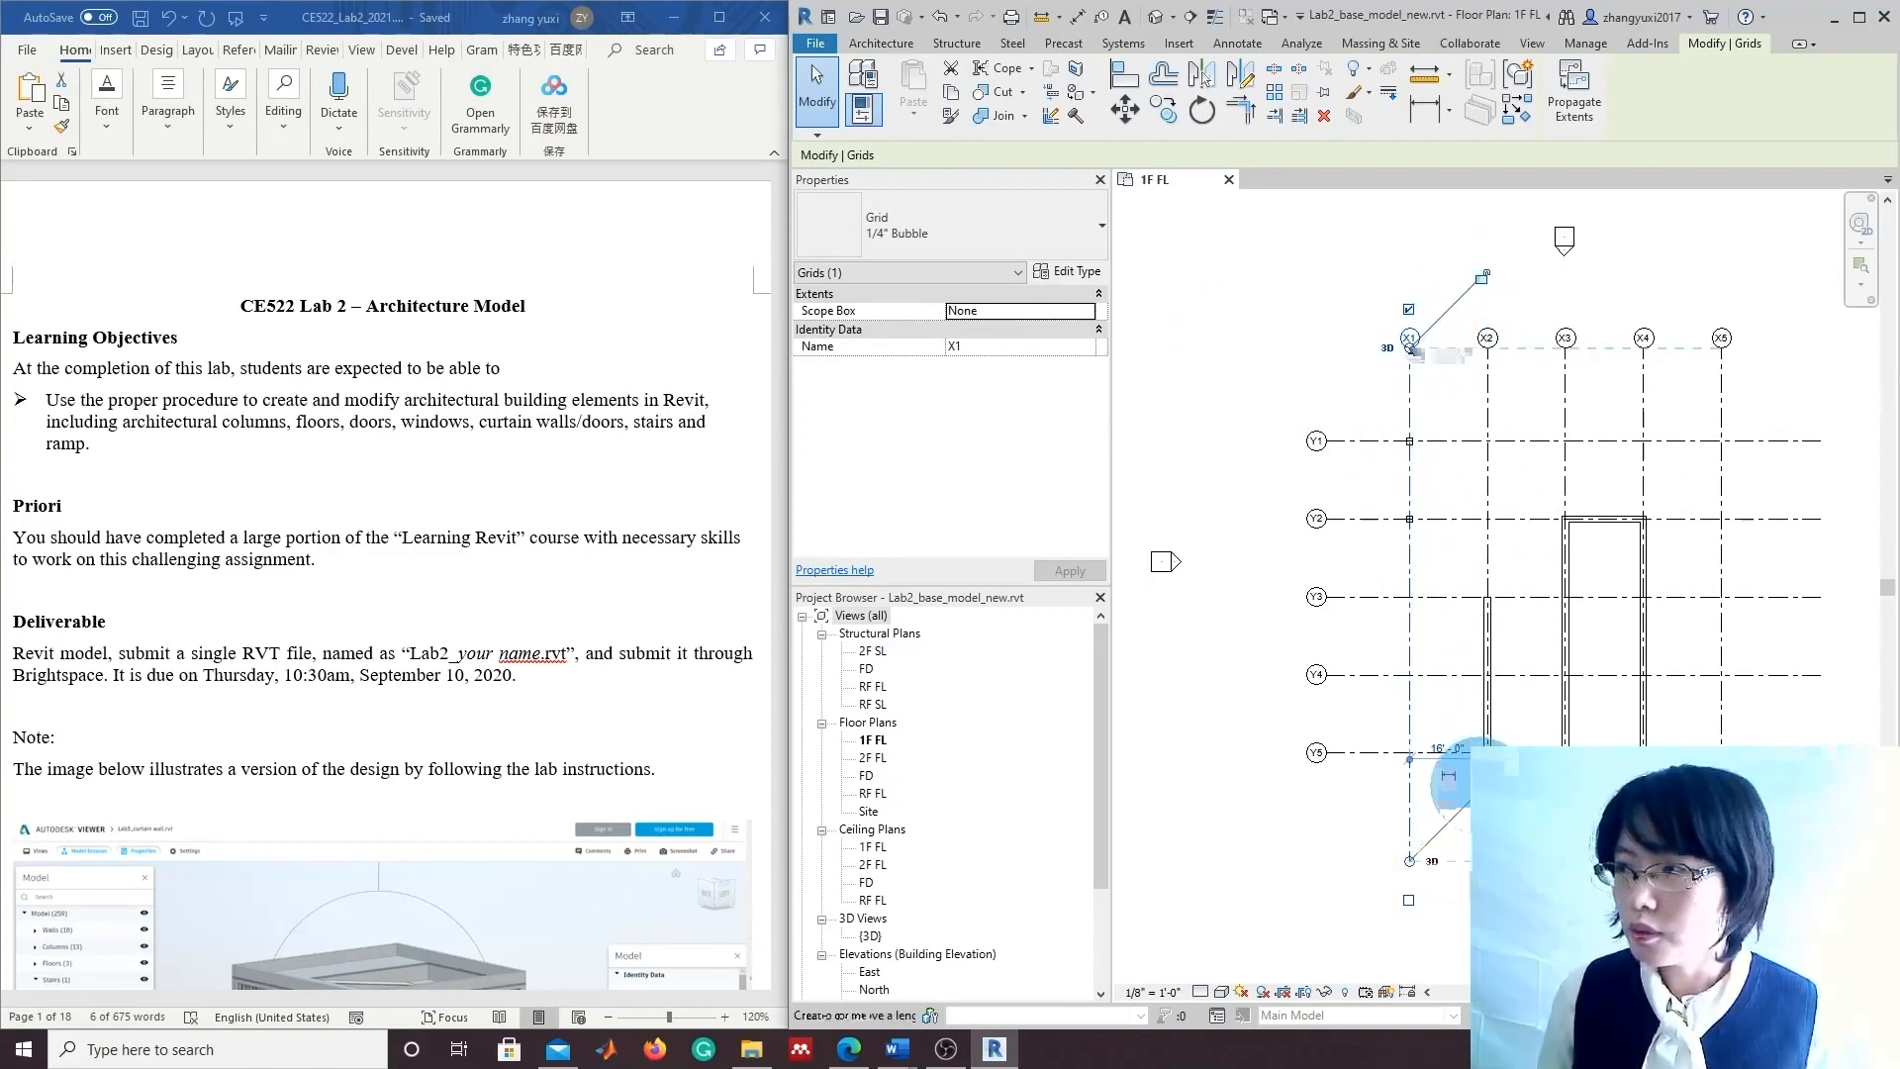
left_click_drag(1412, 414, 1451, 418)
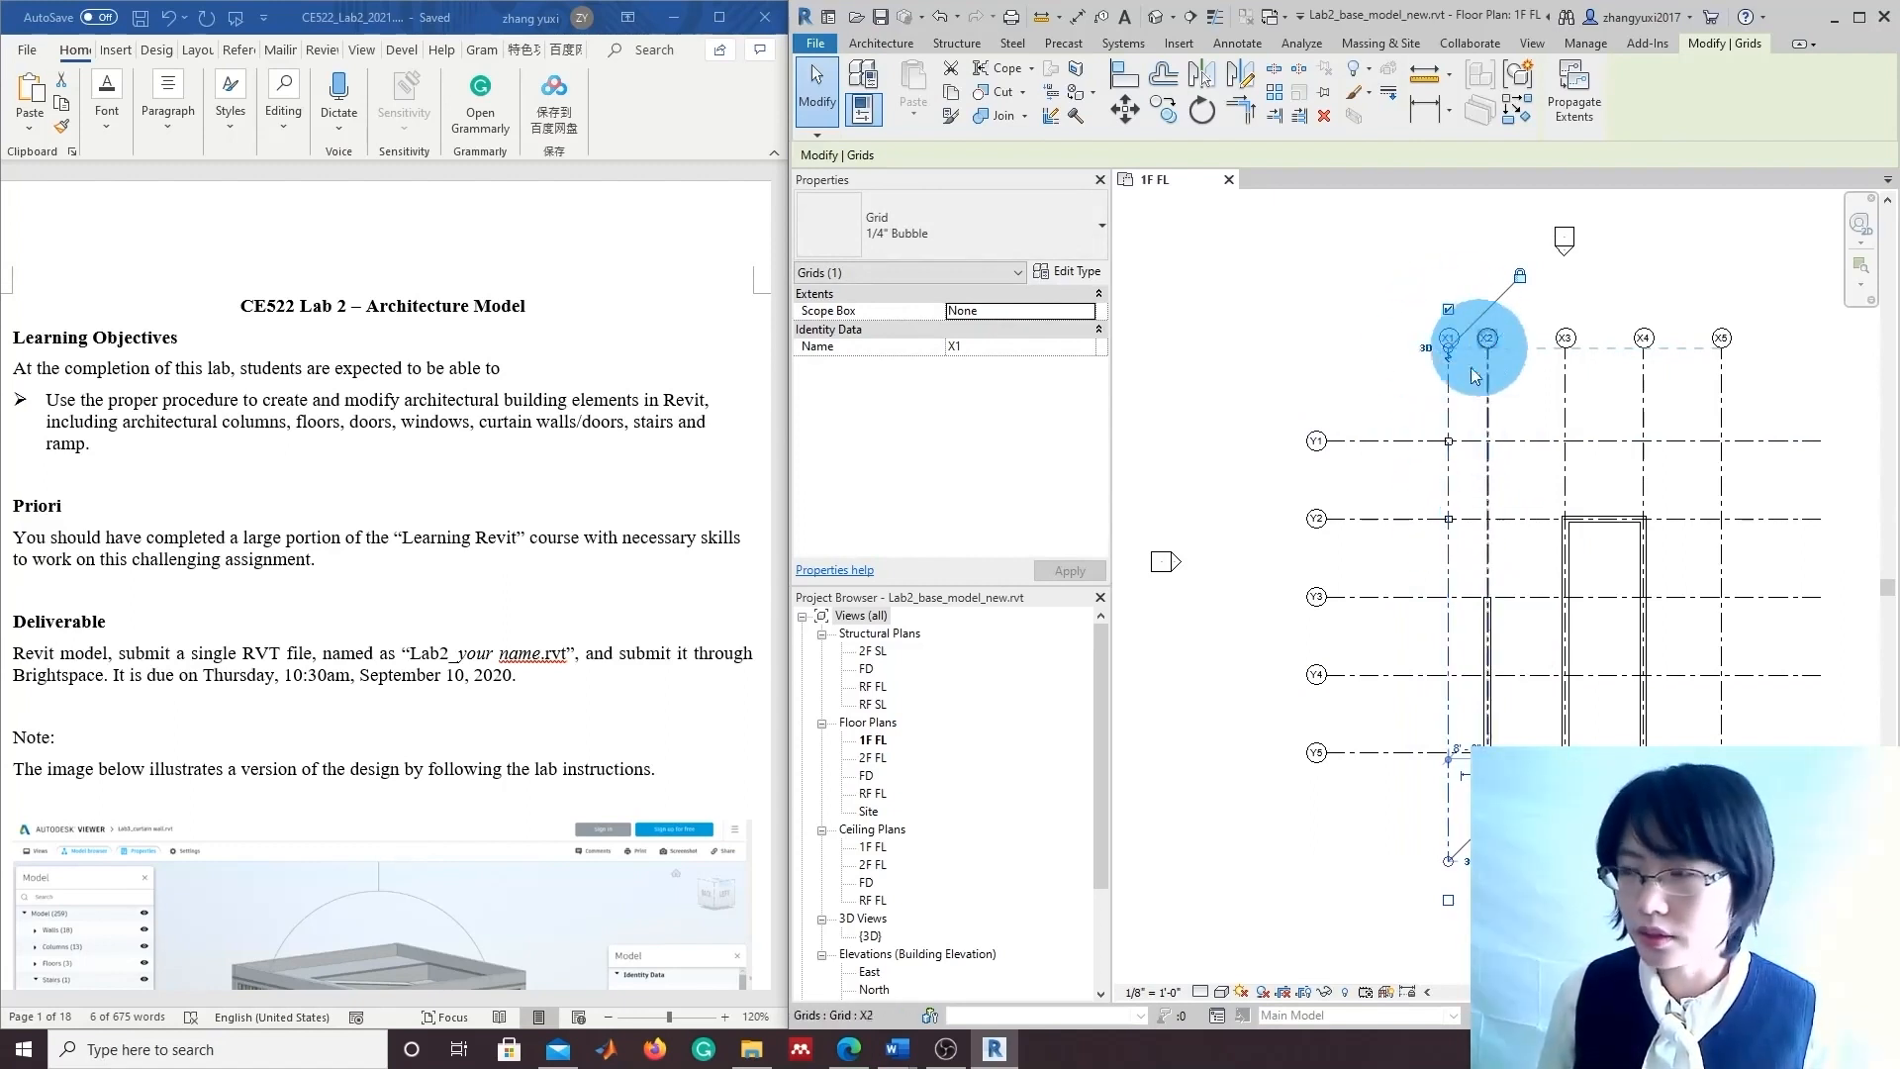
key("ctrl+z")
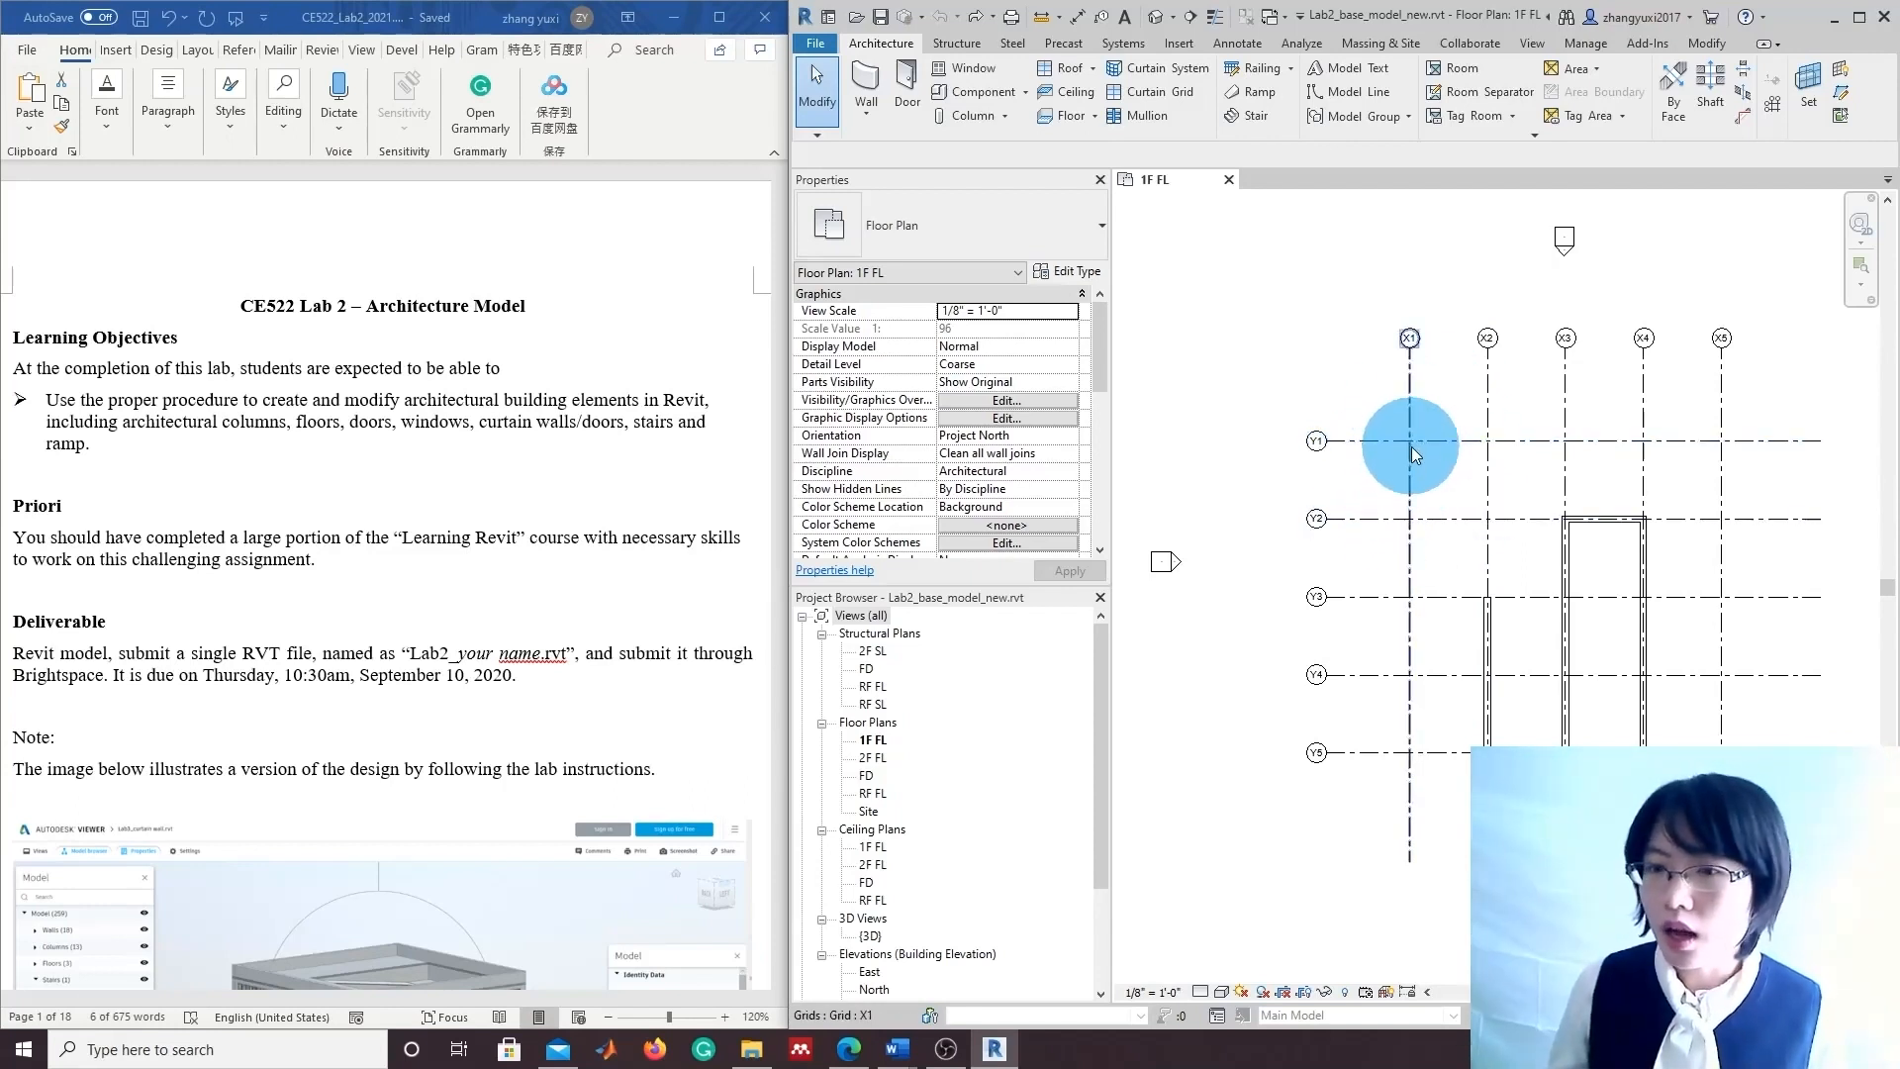
Place AC1 architectural columns with height up to 2F SL along grid X1 at Y5, Y4, Y3, Y2 and Y1.
scroll(532, 733, "down", 10)
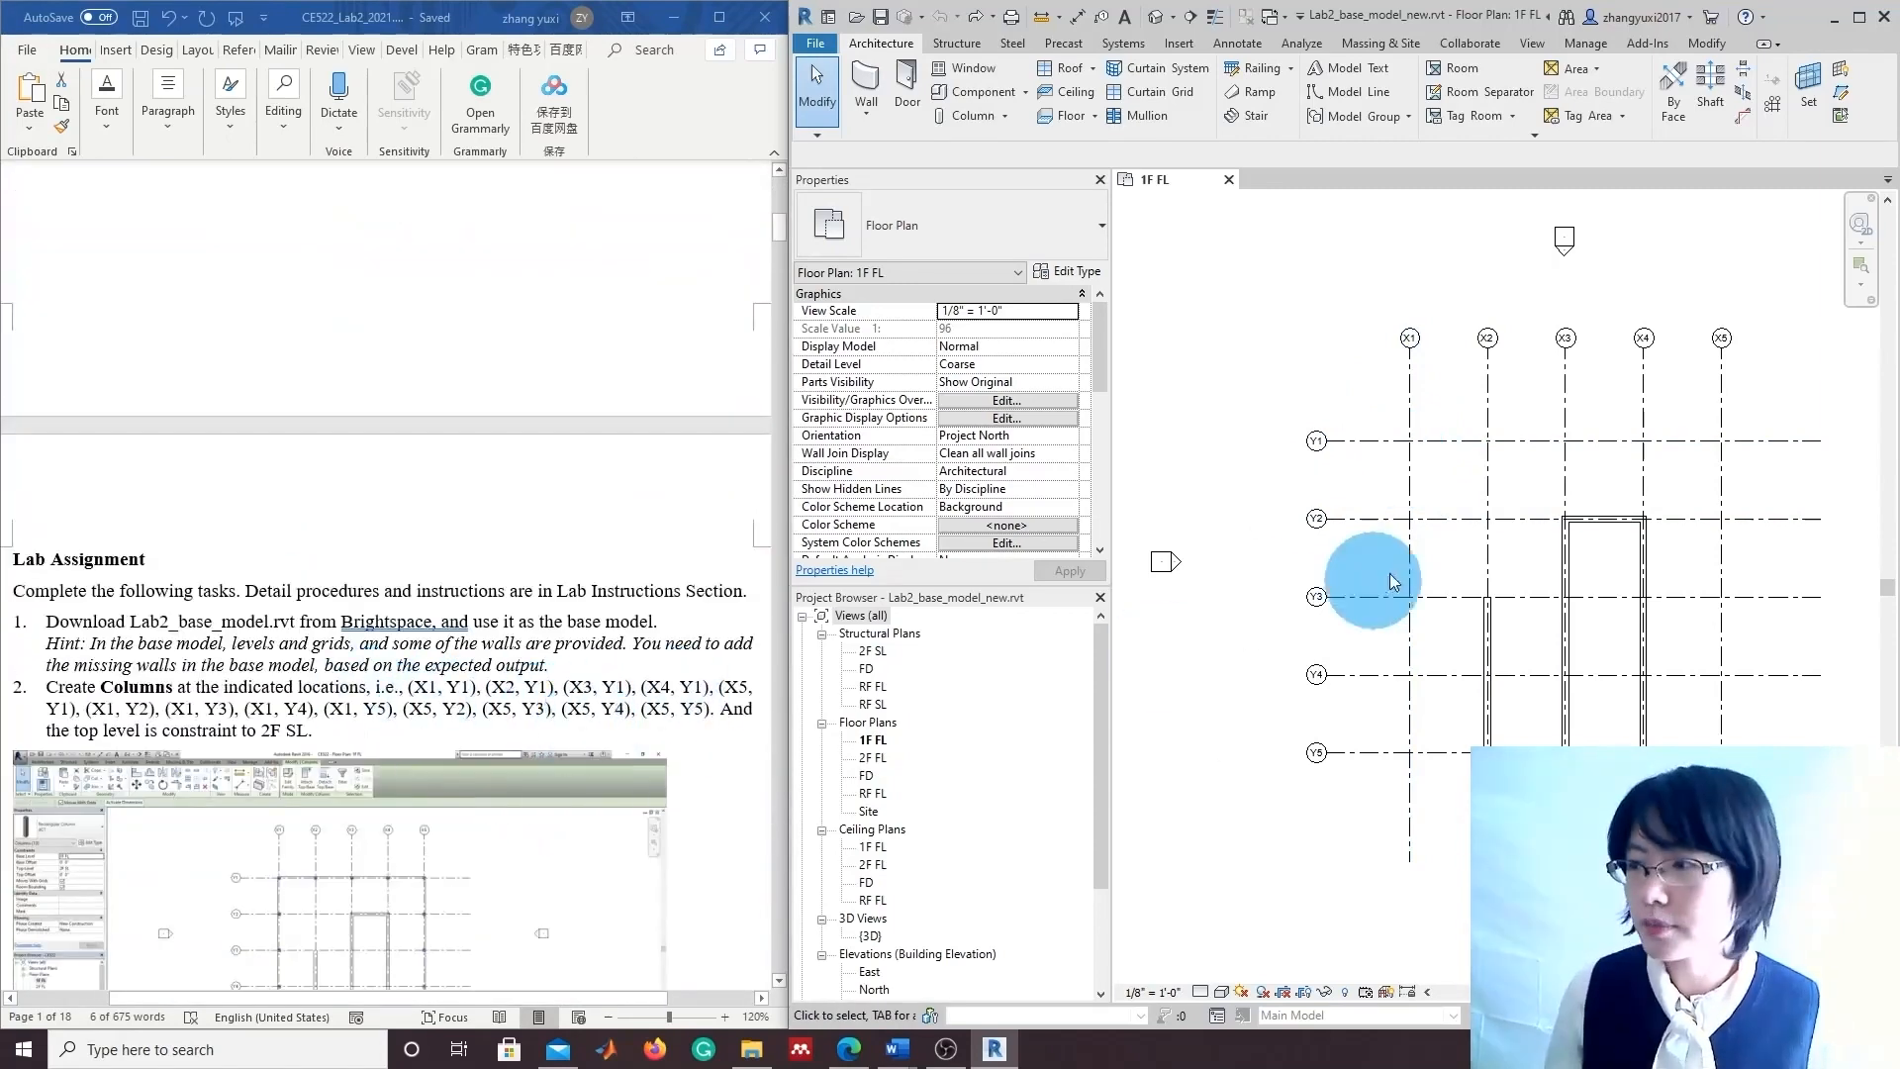
left_click(994, 119)
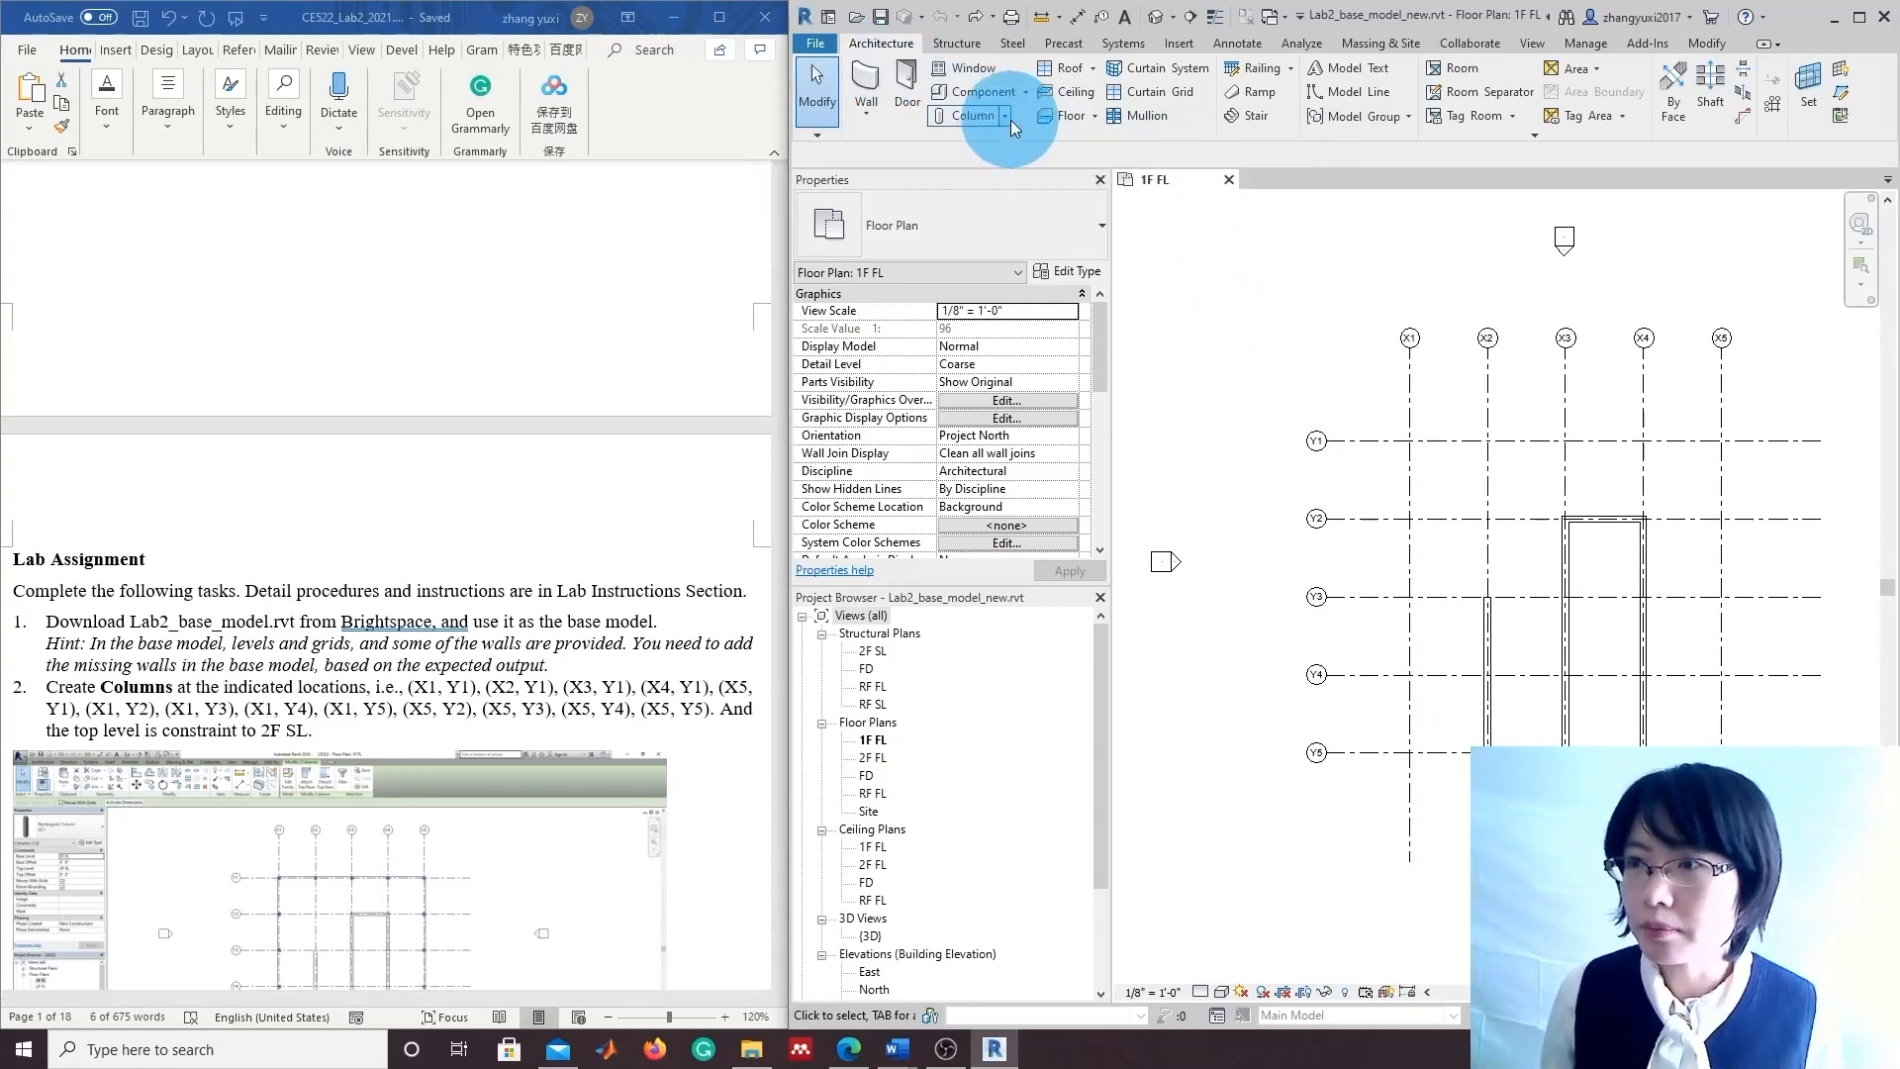
left_click(1005, 117)
left_click(1000, 187)
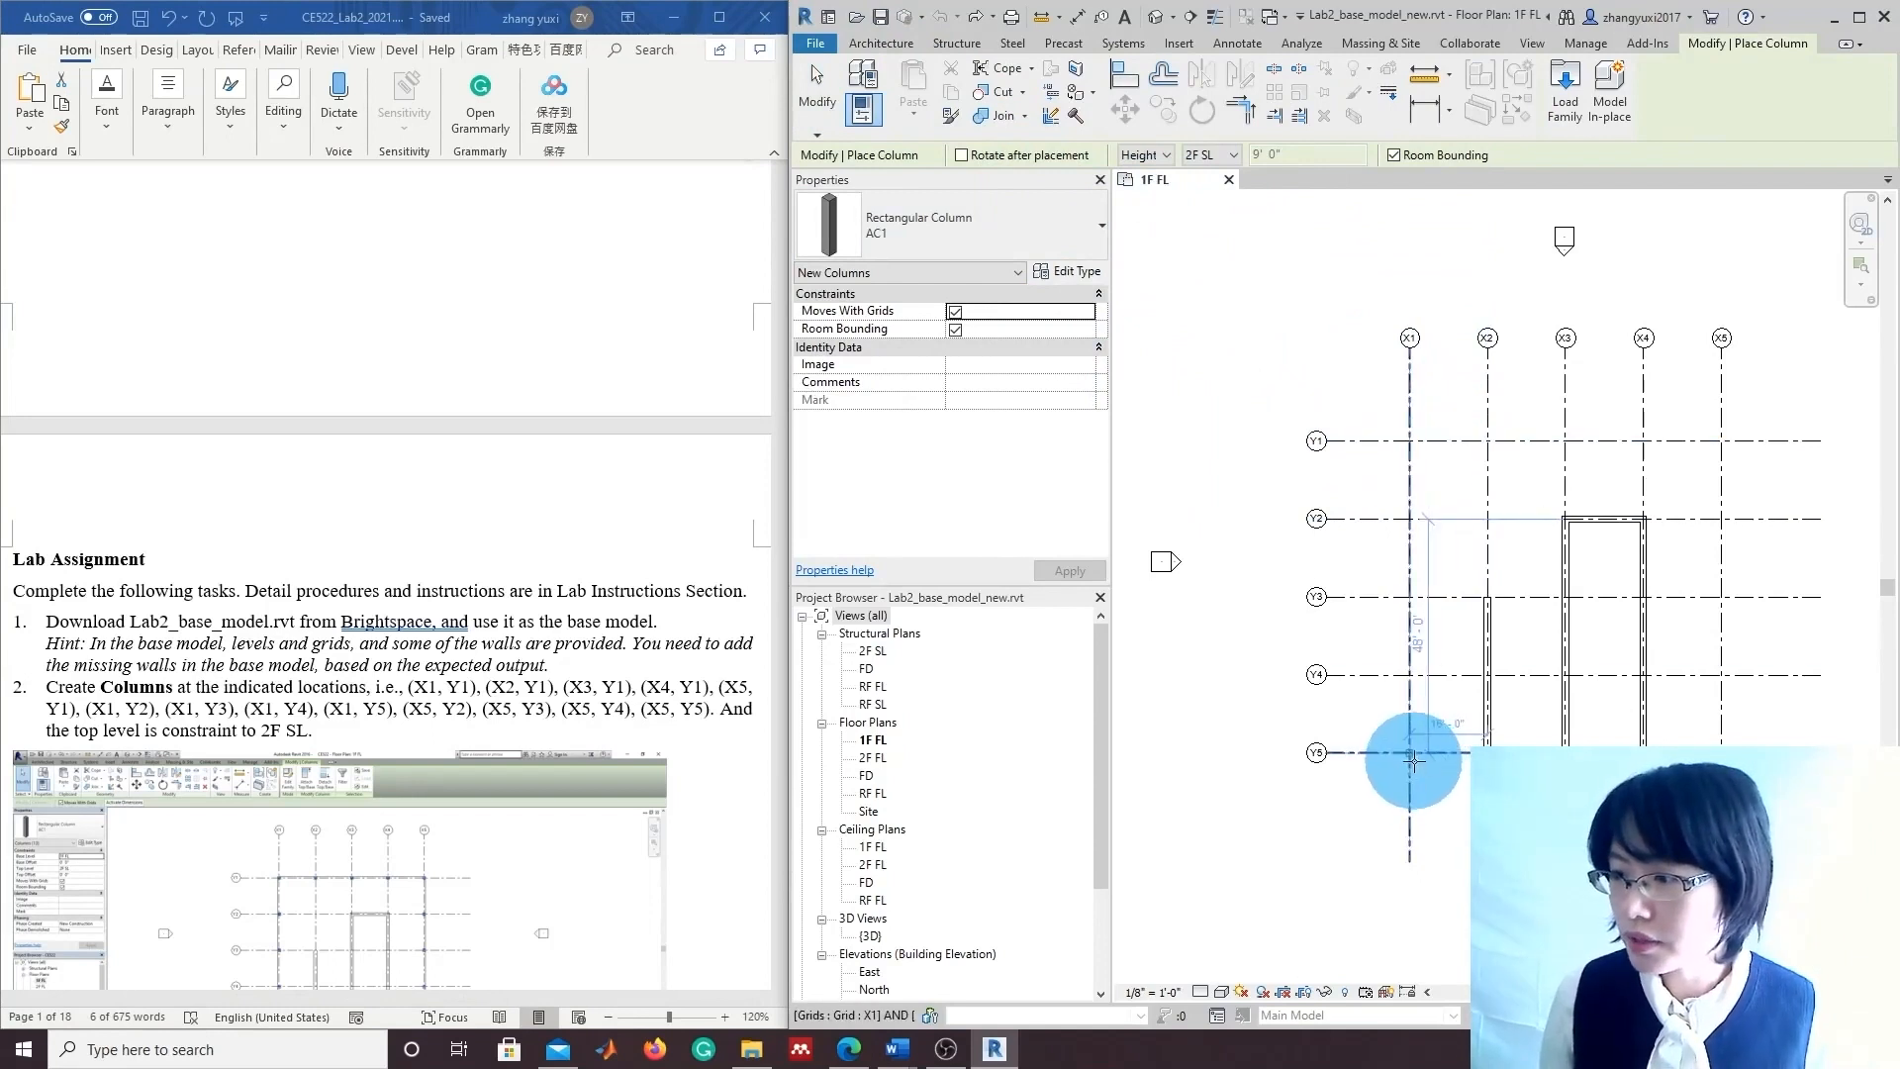
left_click(1412, 758)
left_click(1411, 675)
left_click(1406, 595)
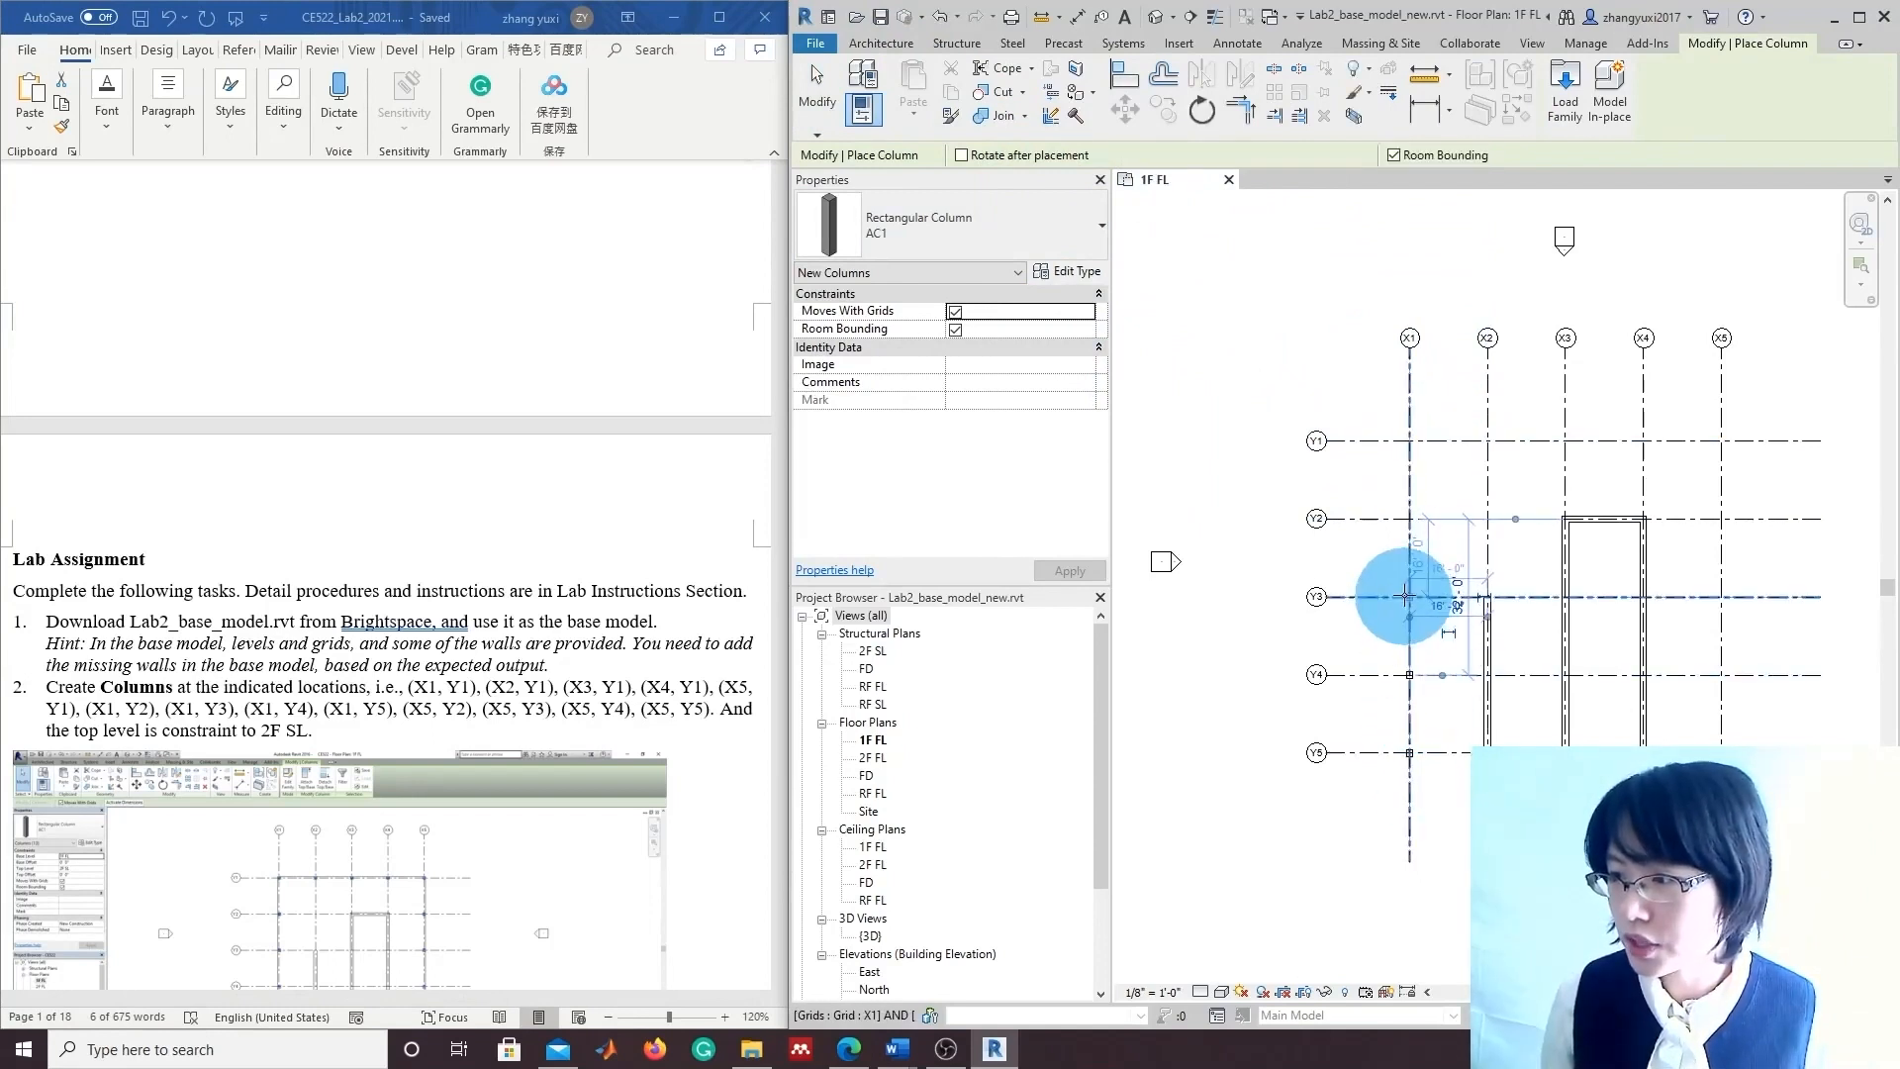
left_click(1409, 518)
left_click(1410, 445)
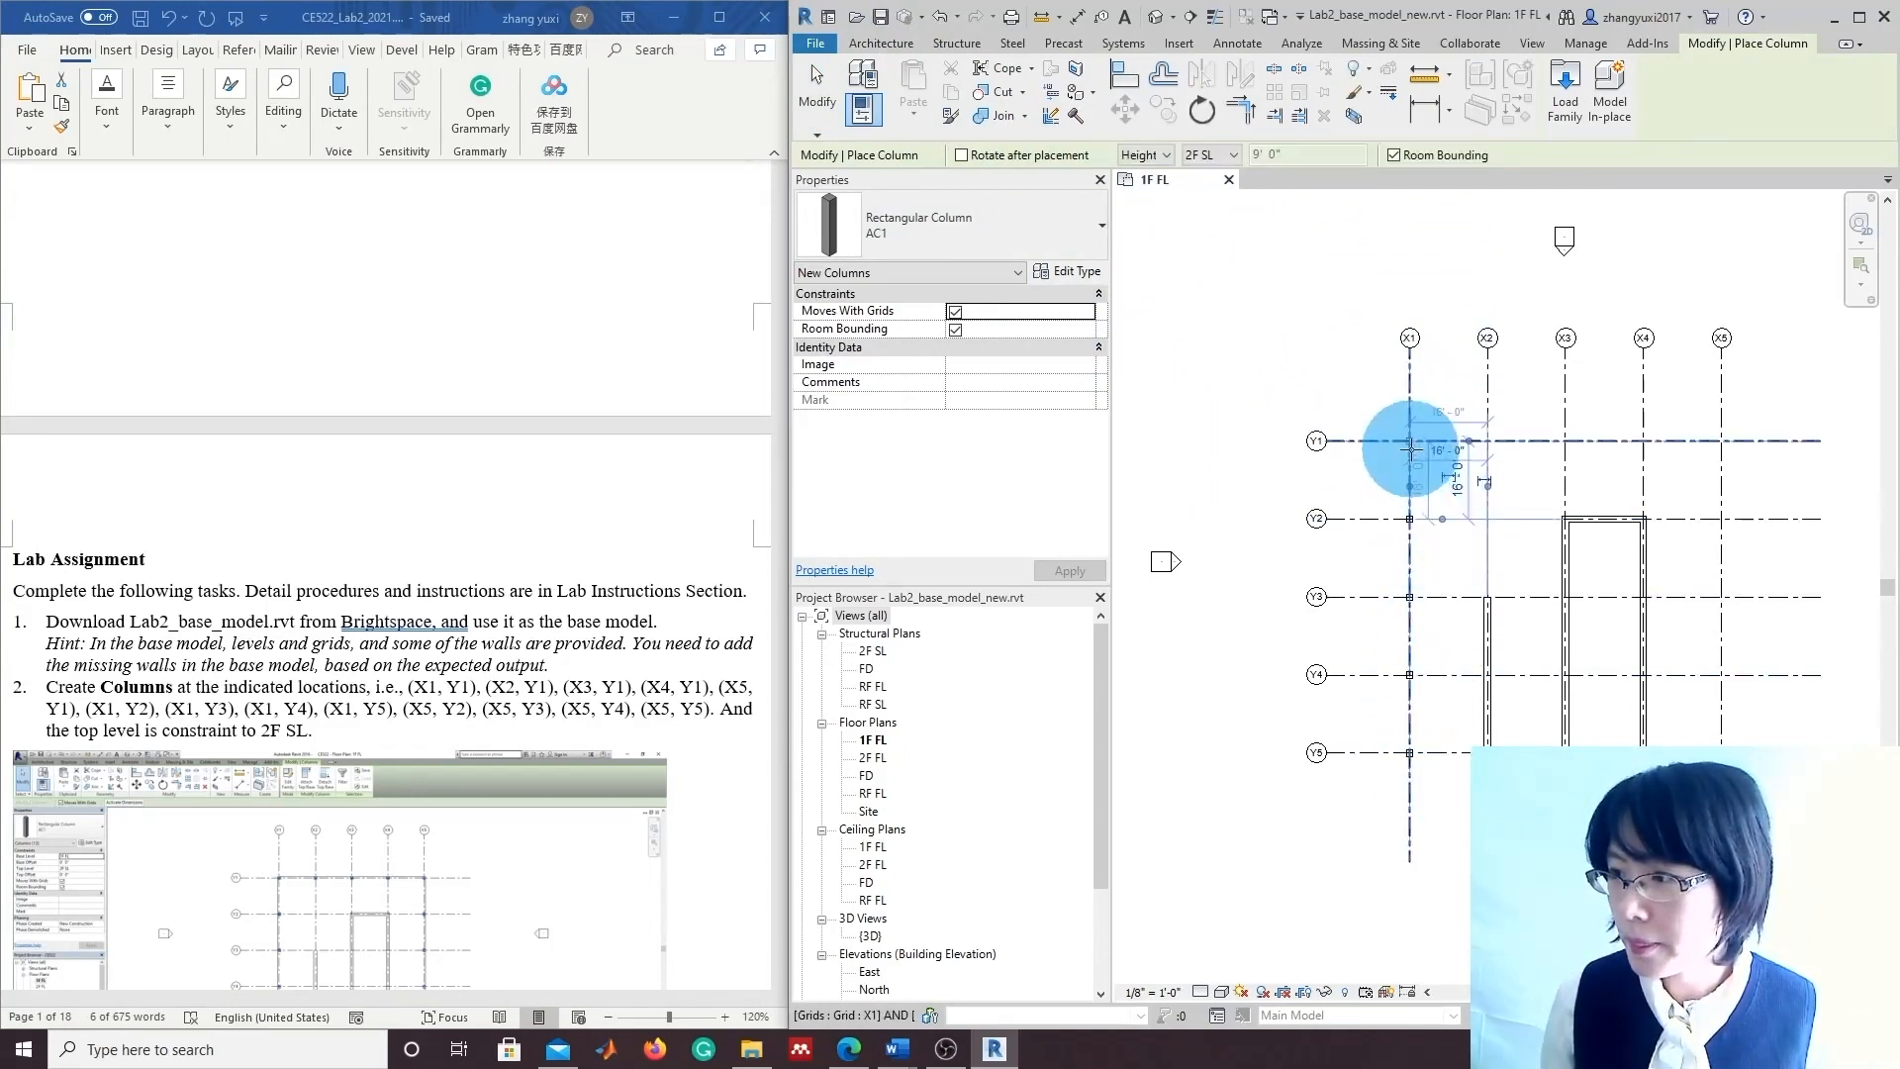
Place AC1 architectural columns along grid Y1 at X2, X3, X4 and X5.
left_click(1488, 441)
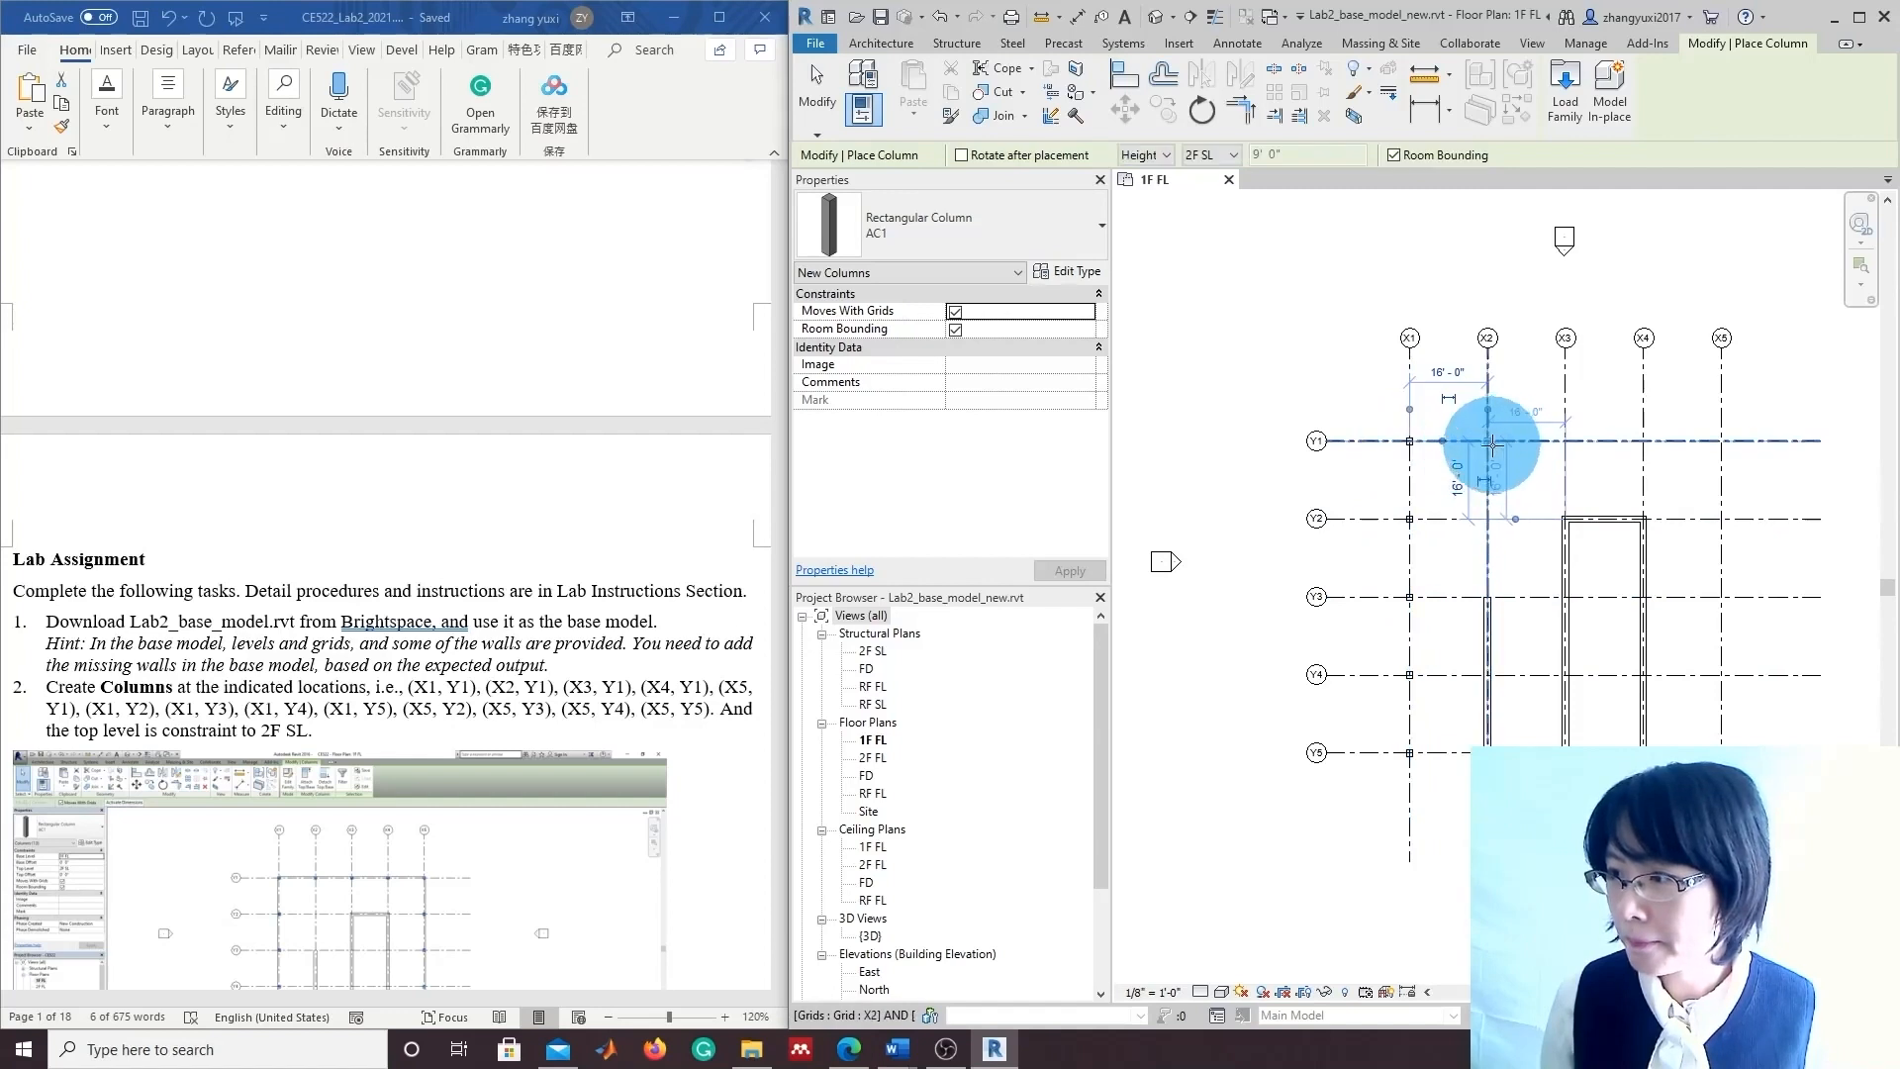
left_click(1574, 441)
left_click(1643, 435)
left_click(1721, 441)
Place AC1 architectural columns along grid X5 at Y2, Y3, Y4 and Y5.
left_click(1728, 514)
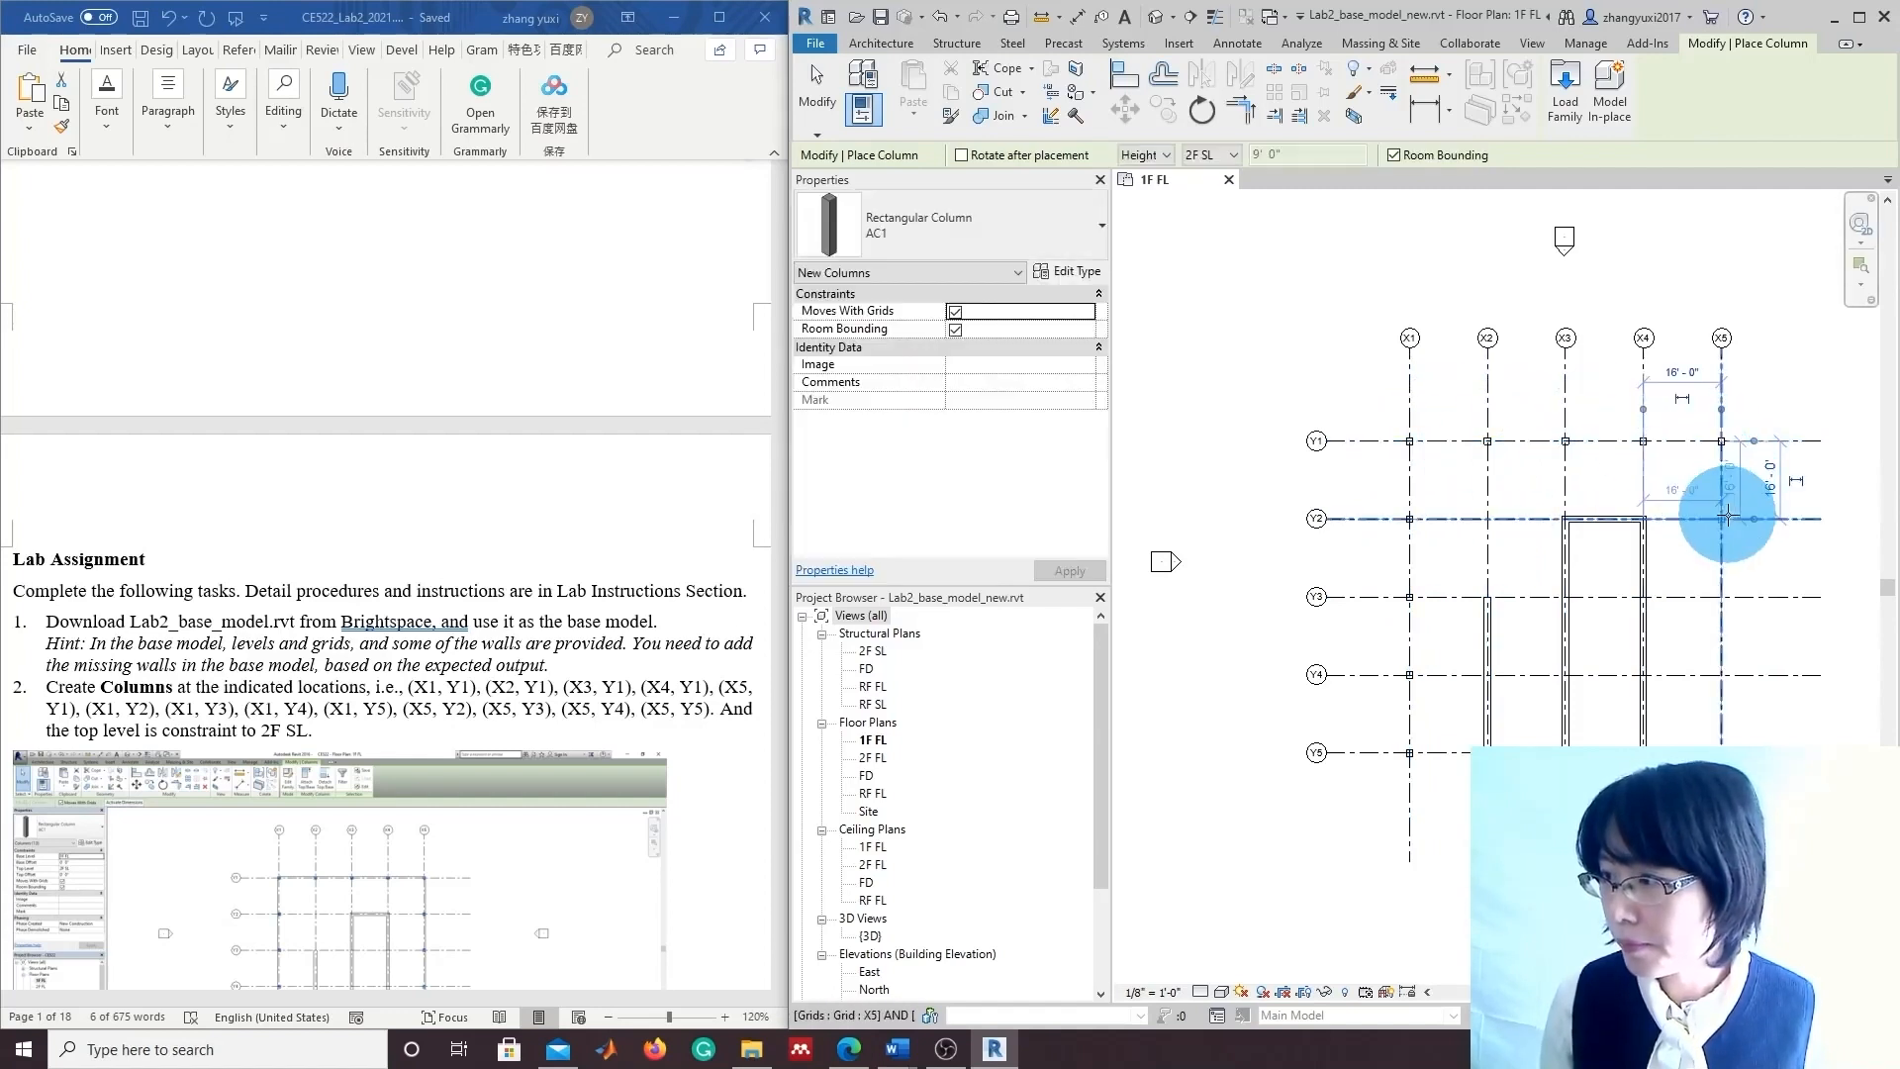
left_click(1722, 596)
left_click(1722, 674)
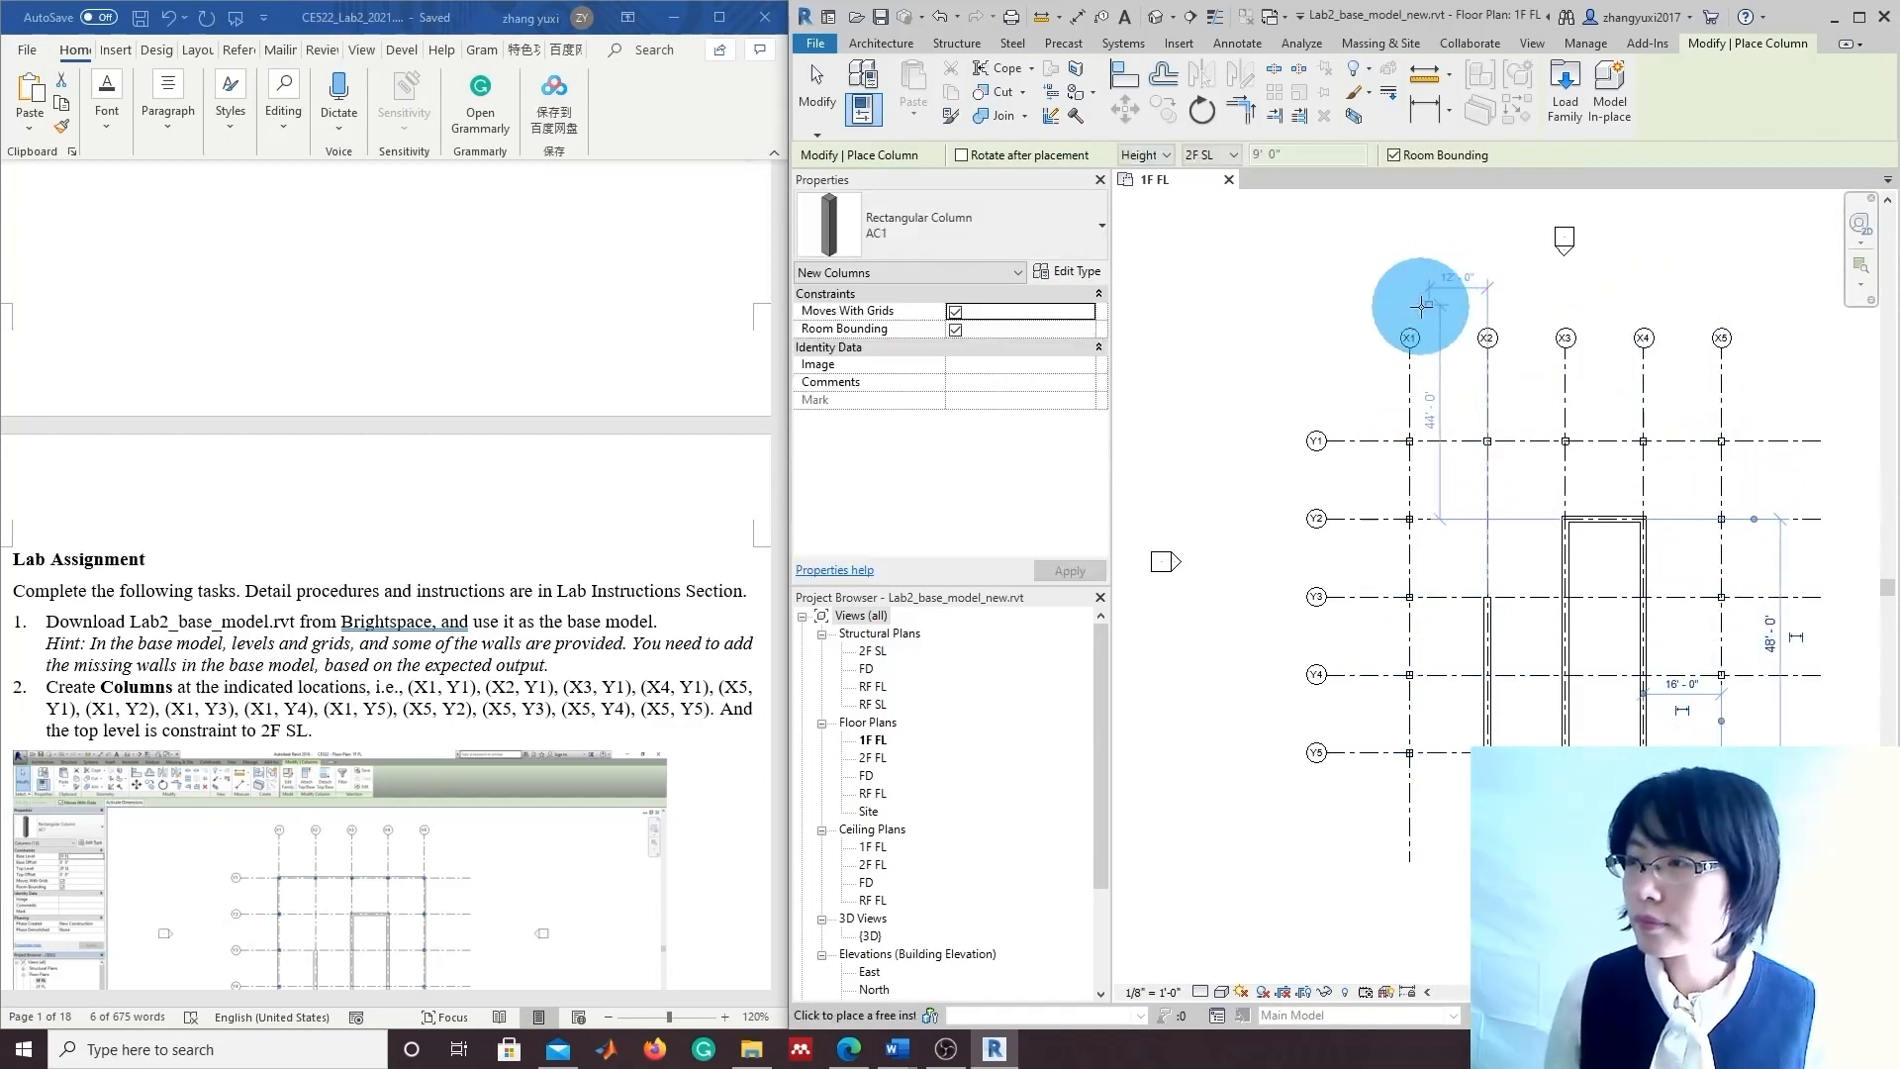
scroll(1242, 480, "down", 1)
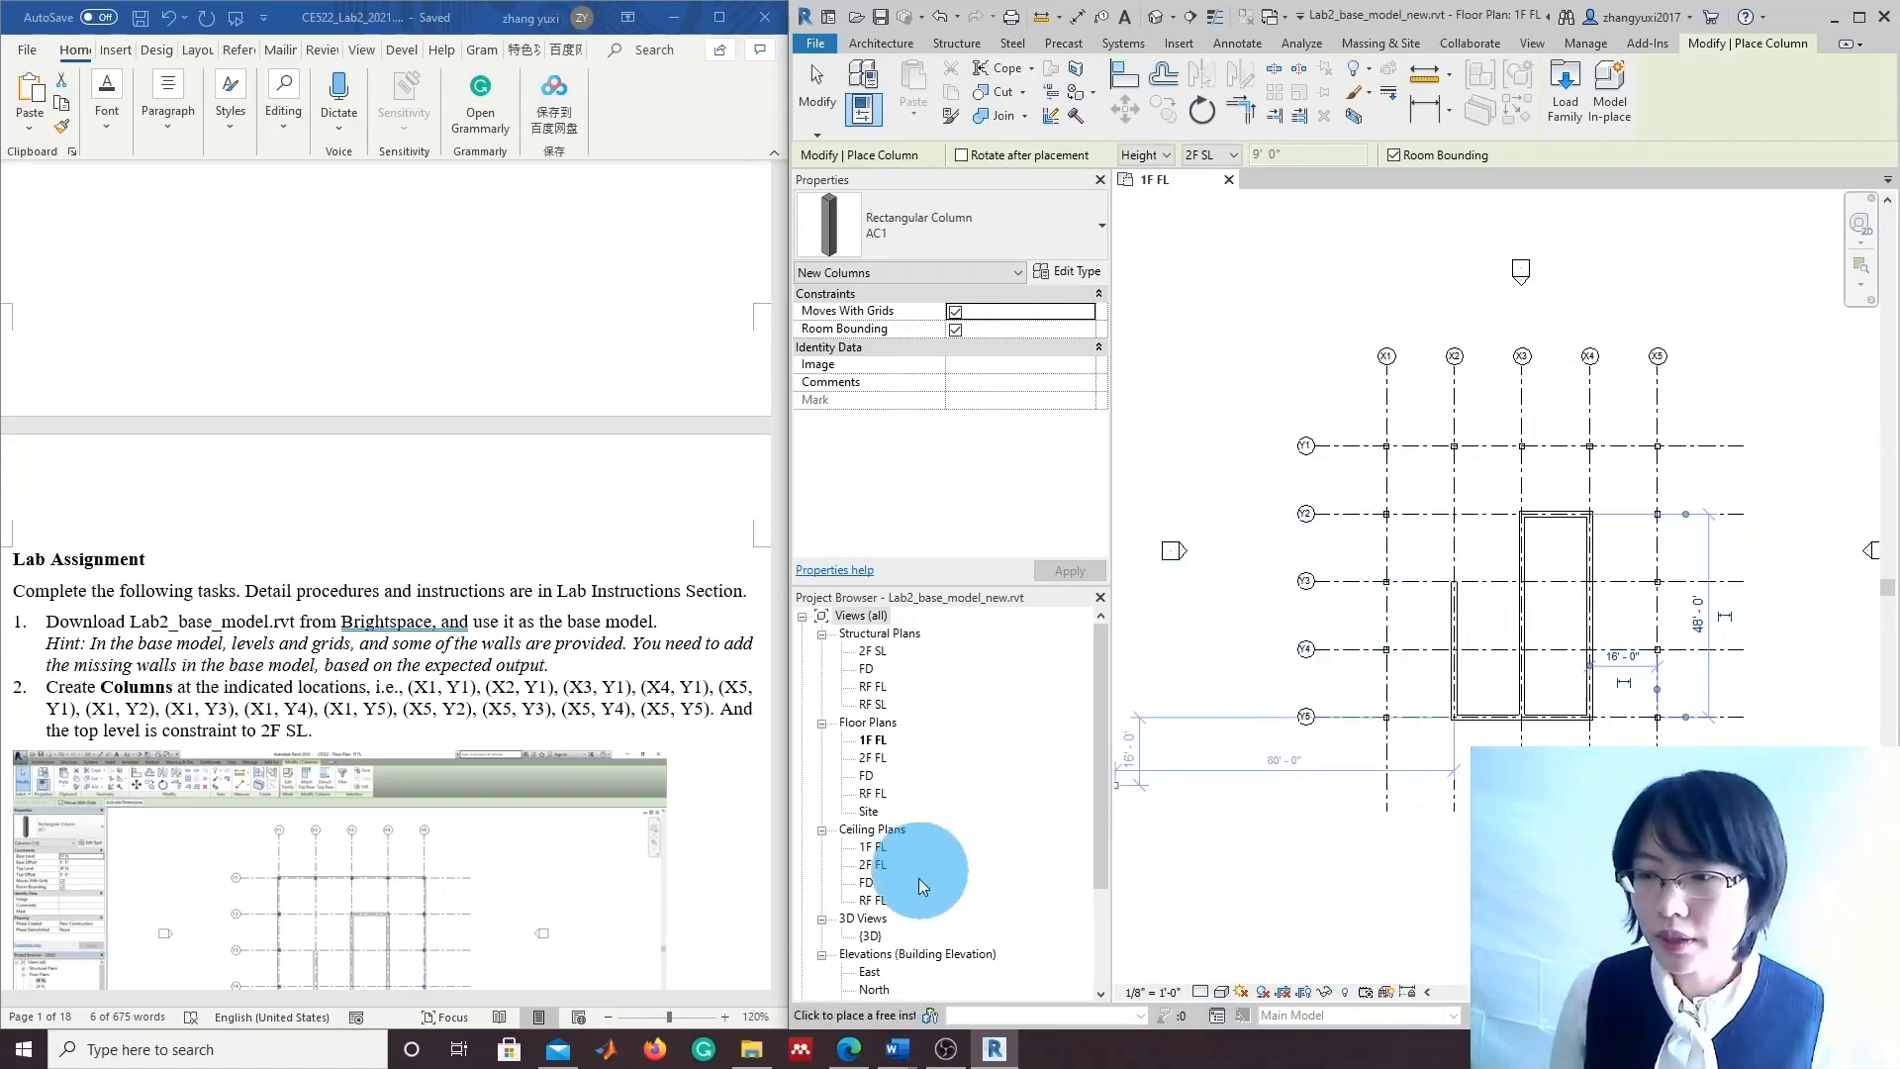
Open the {3D} view and inspect the placed columns beneath the walls from the front-left corner.
double_click(871, 936)
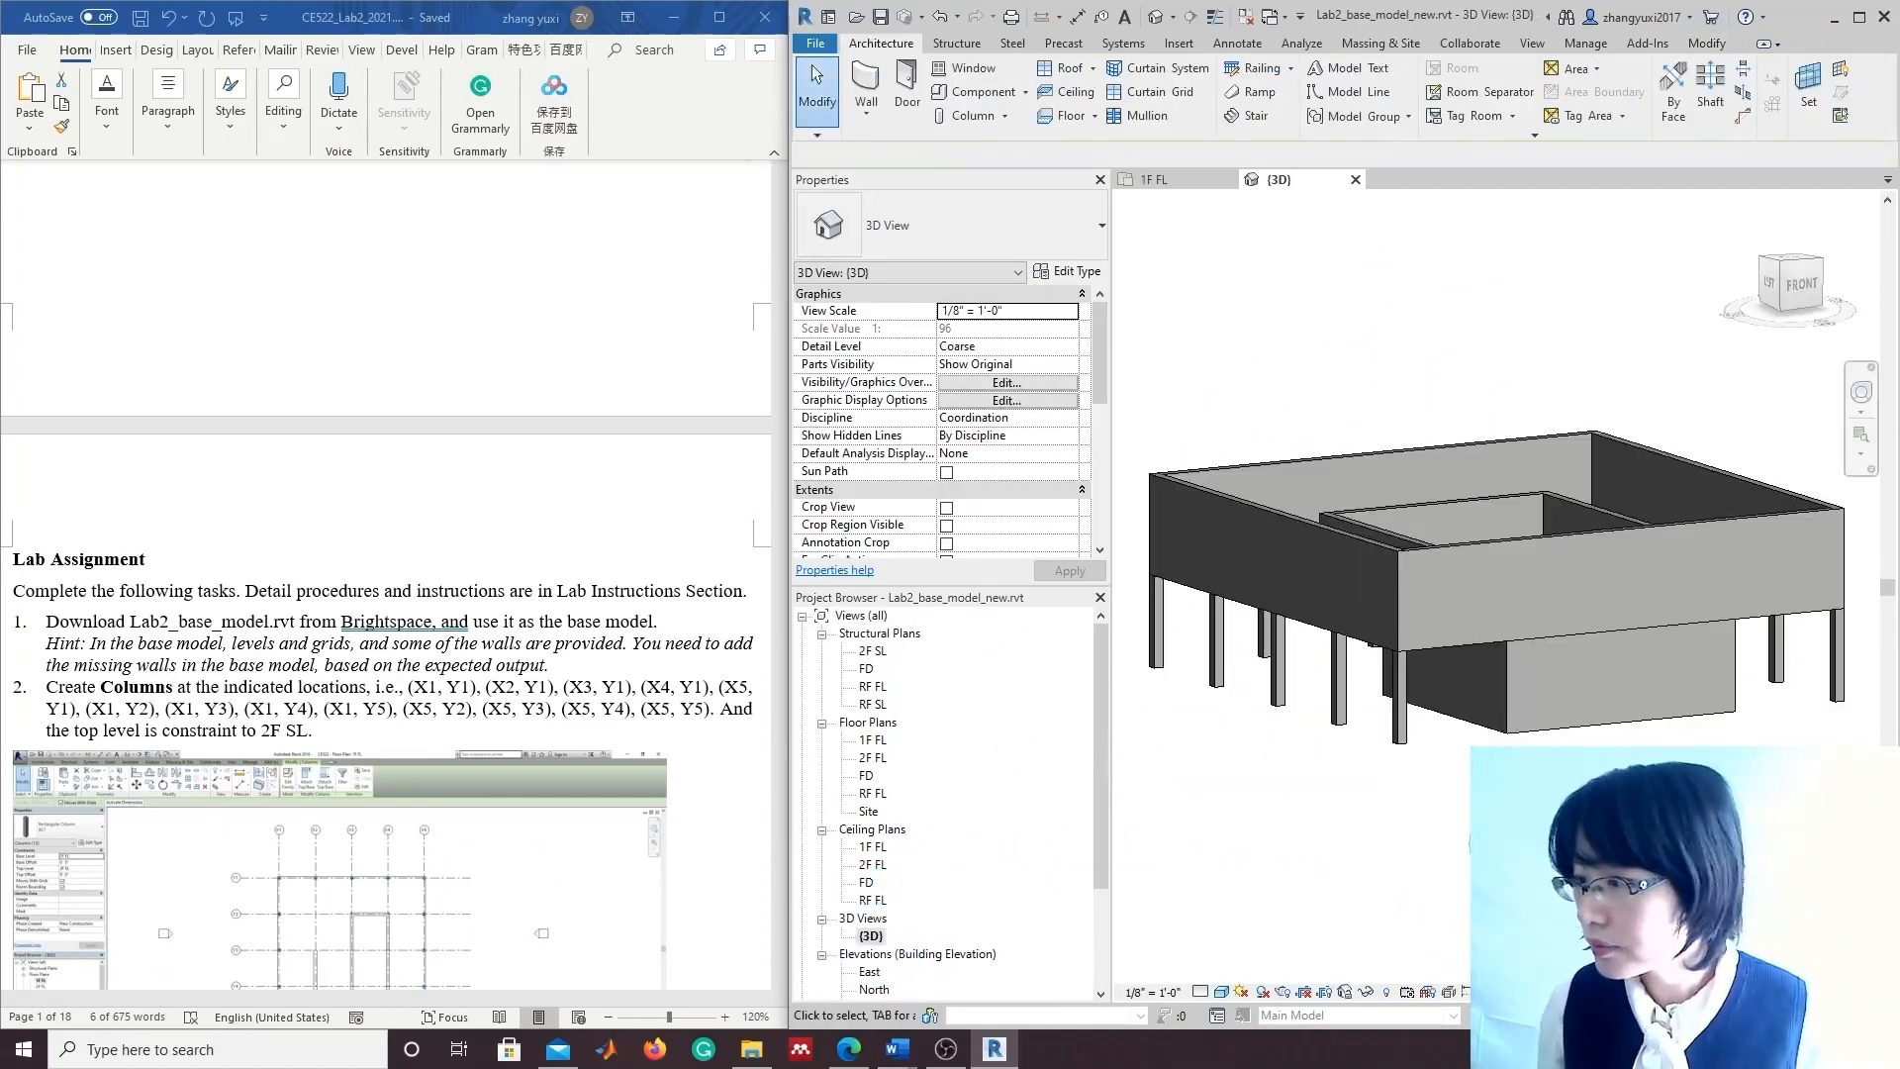
left_click(1799, 285)
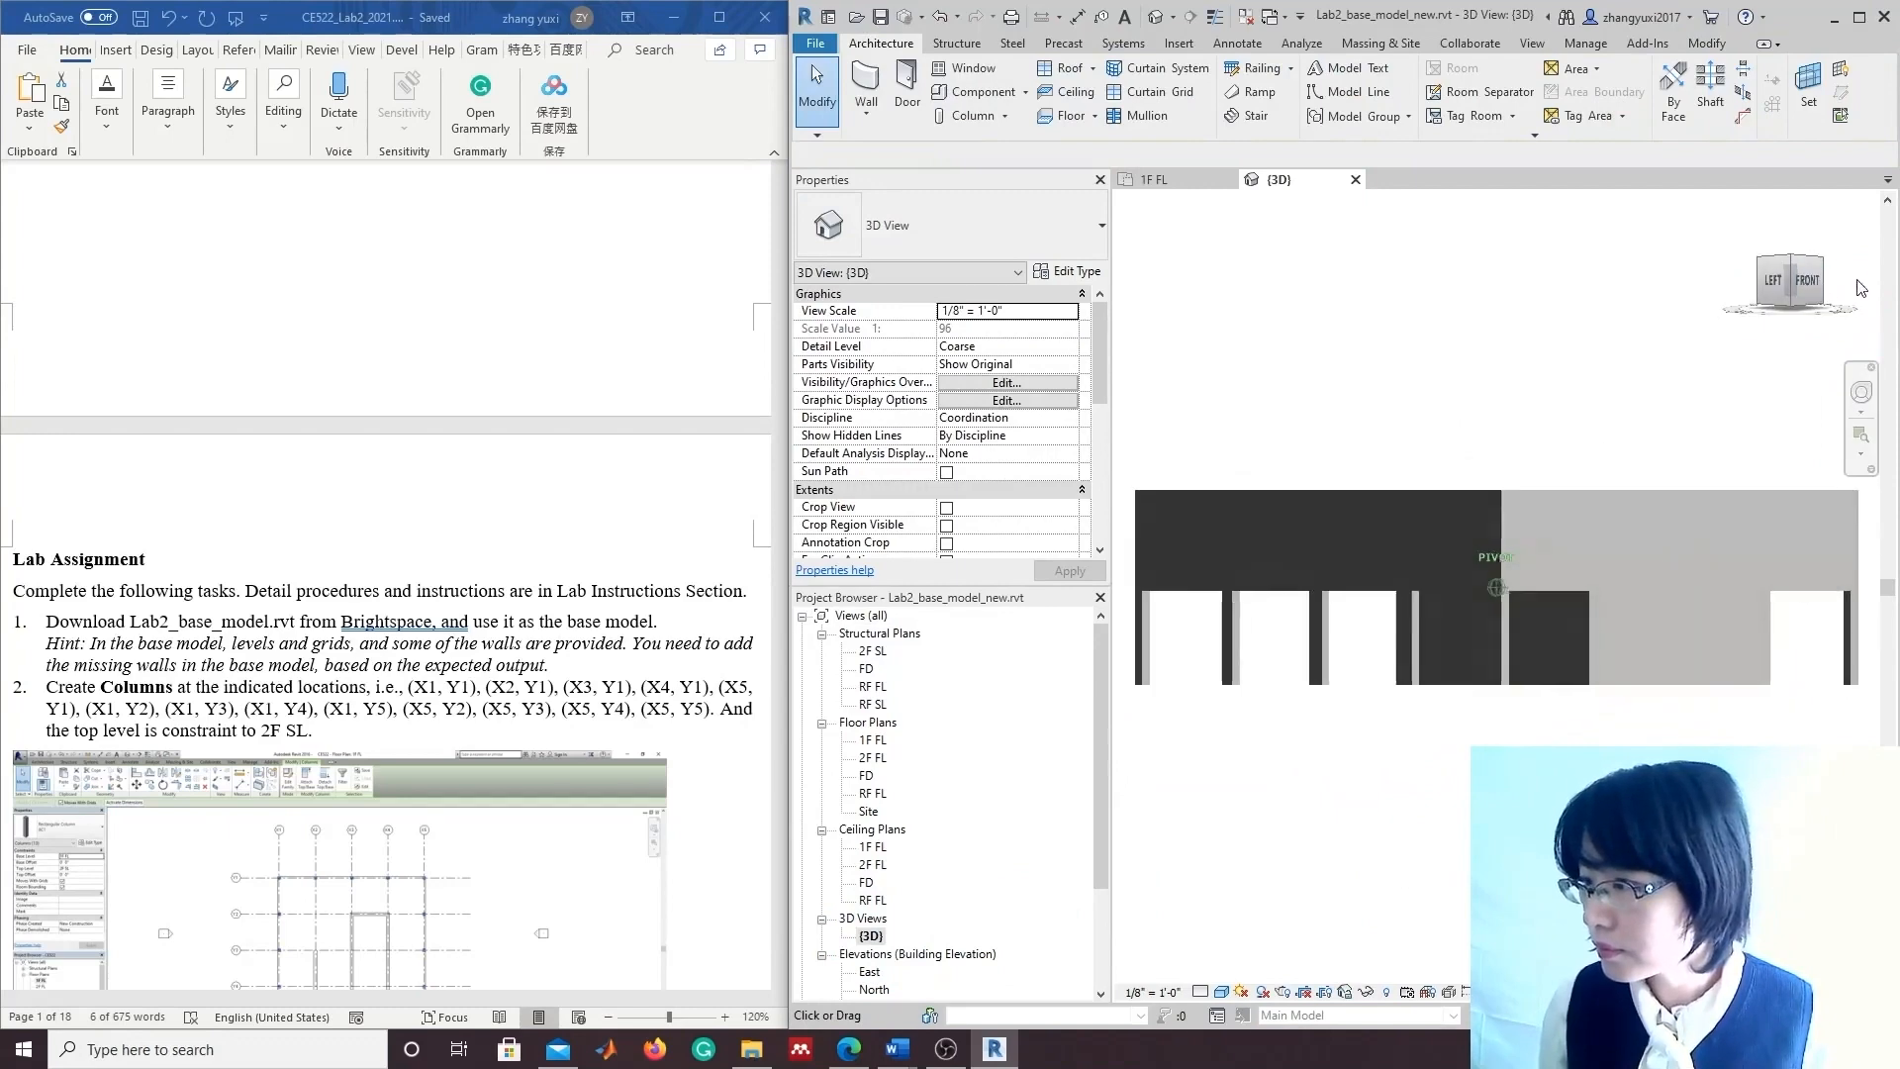
left_click_drag(1777, 314, 1746, 376)
scroll(1377, 723, "up", 1)
scroll(1376, 720, "up", 4)
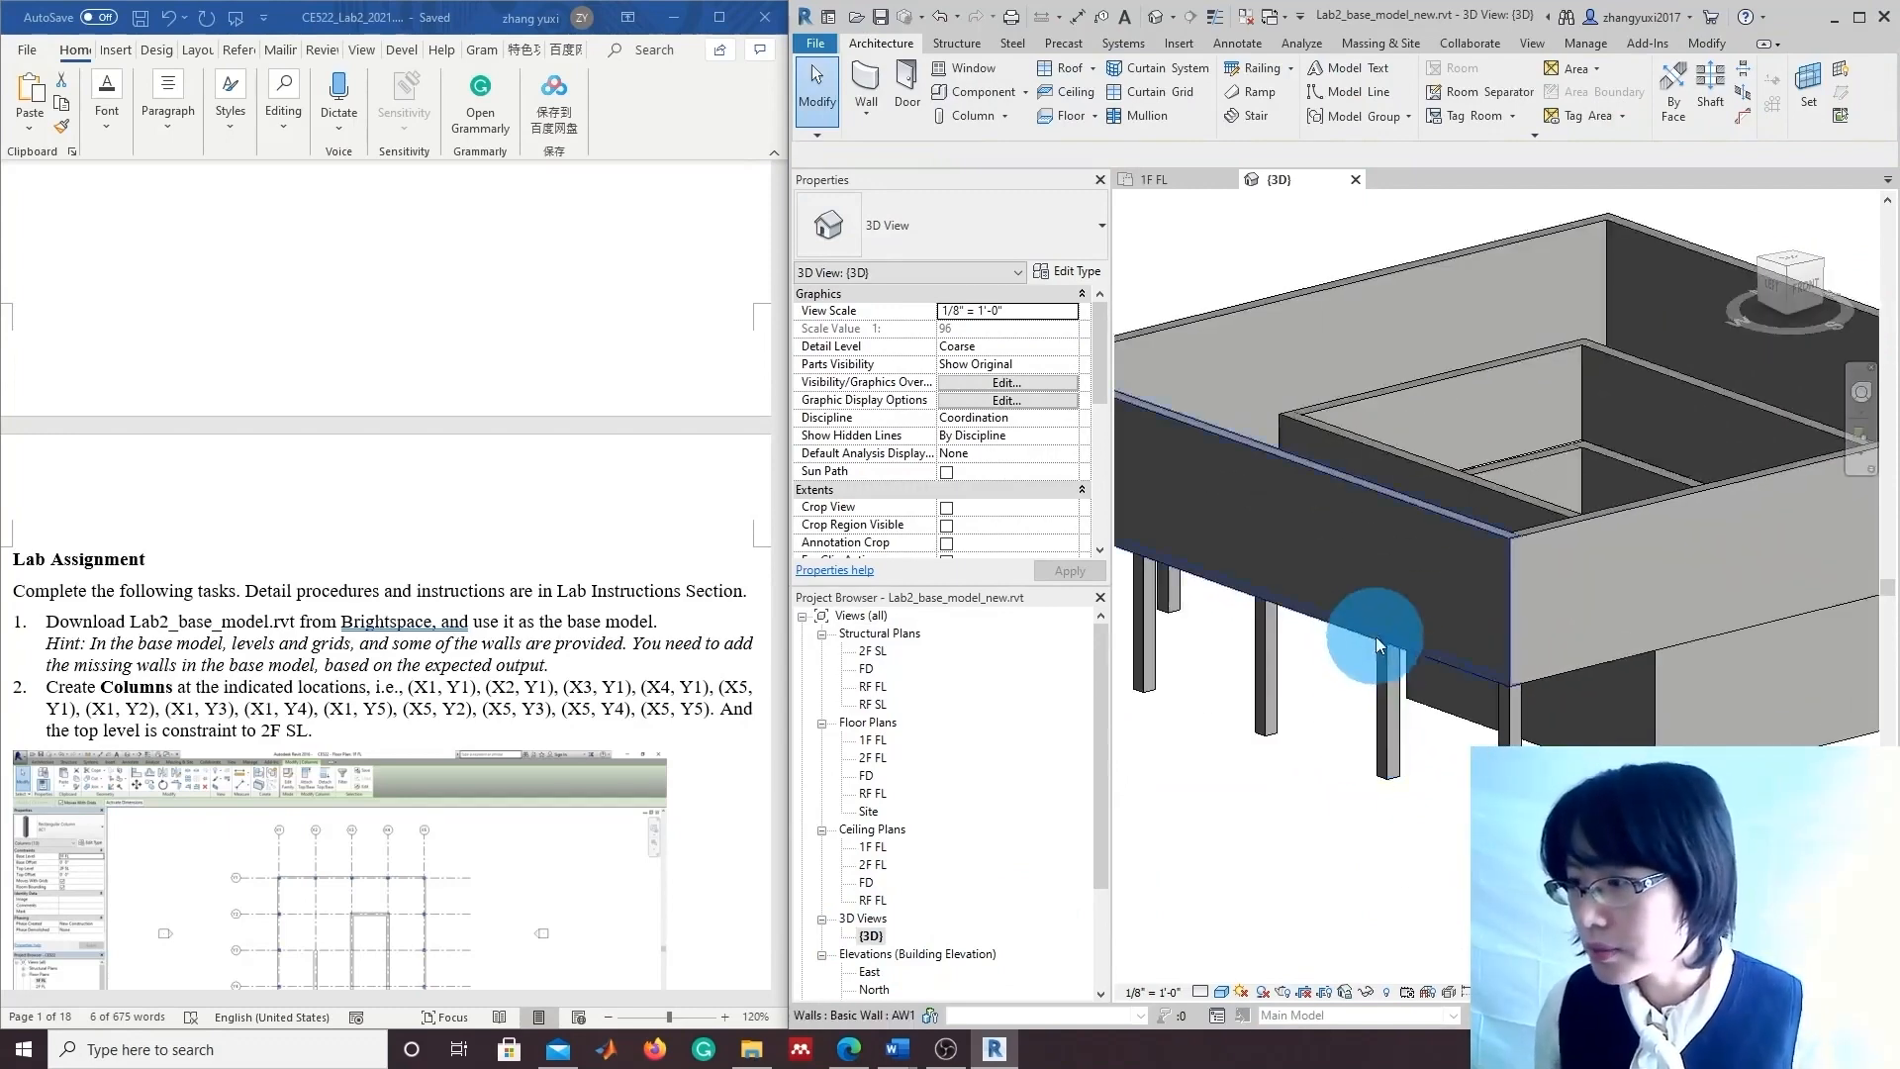
left_click(1790, 277)
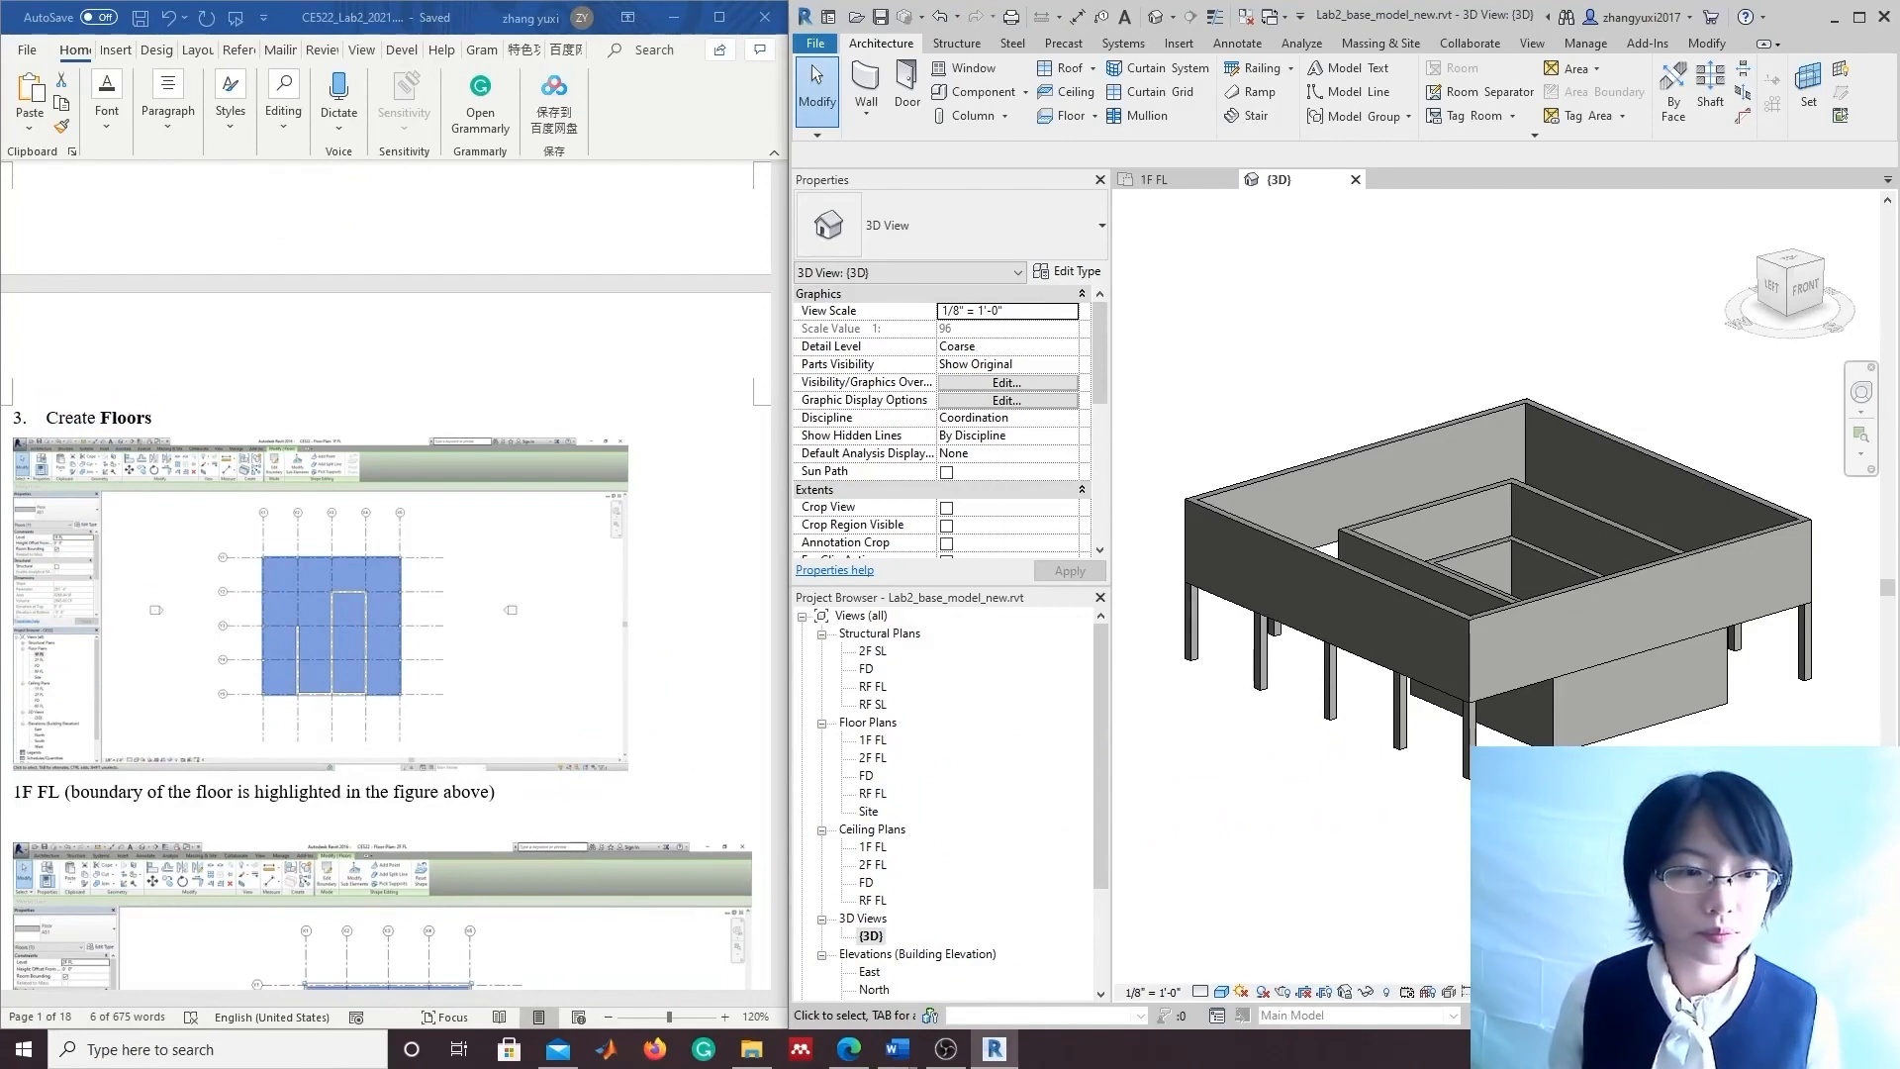
Open the 1F FL floor plan and start the boundary sketch of an AS1 floor on level 1F FL.
scroll(376, 782, "down", 1)
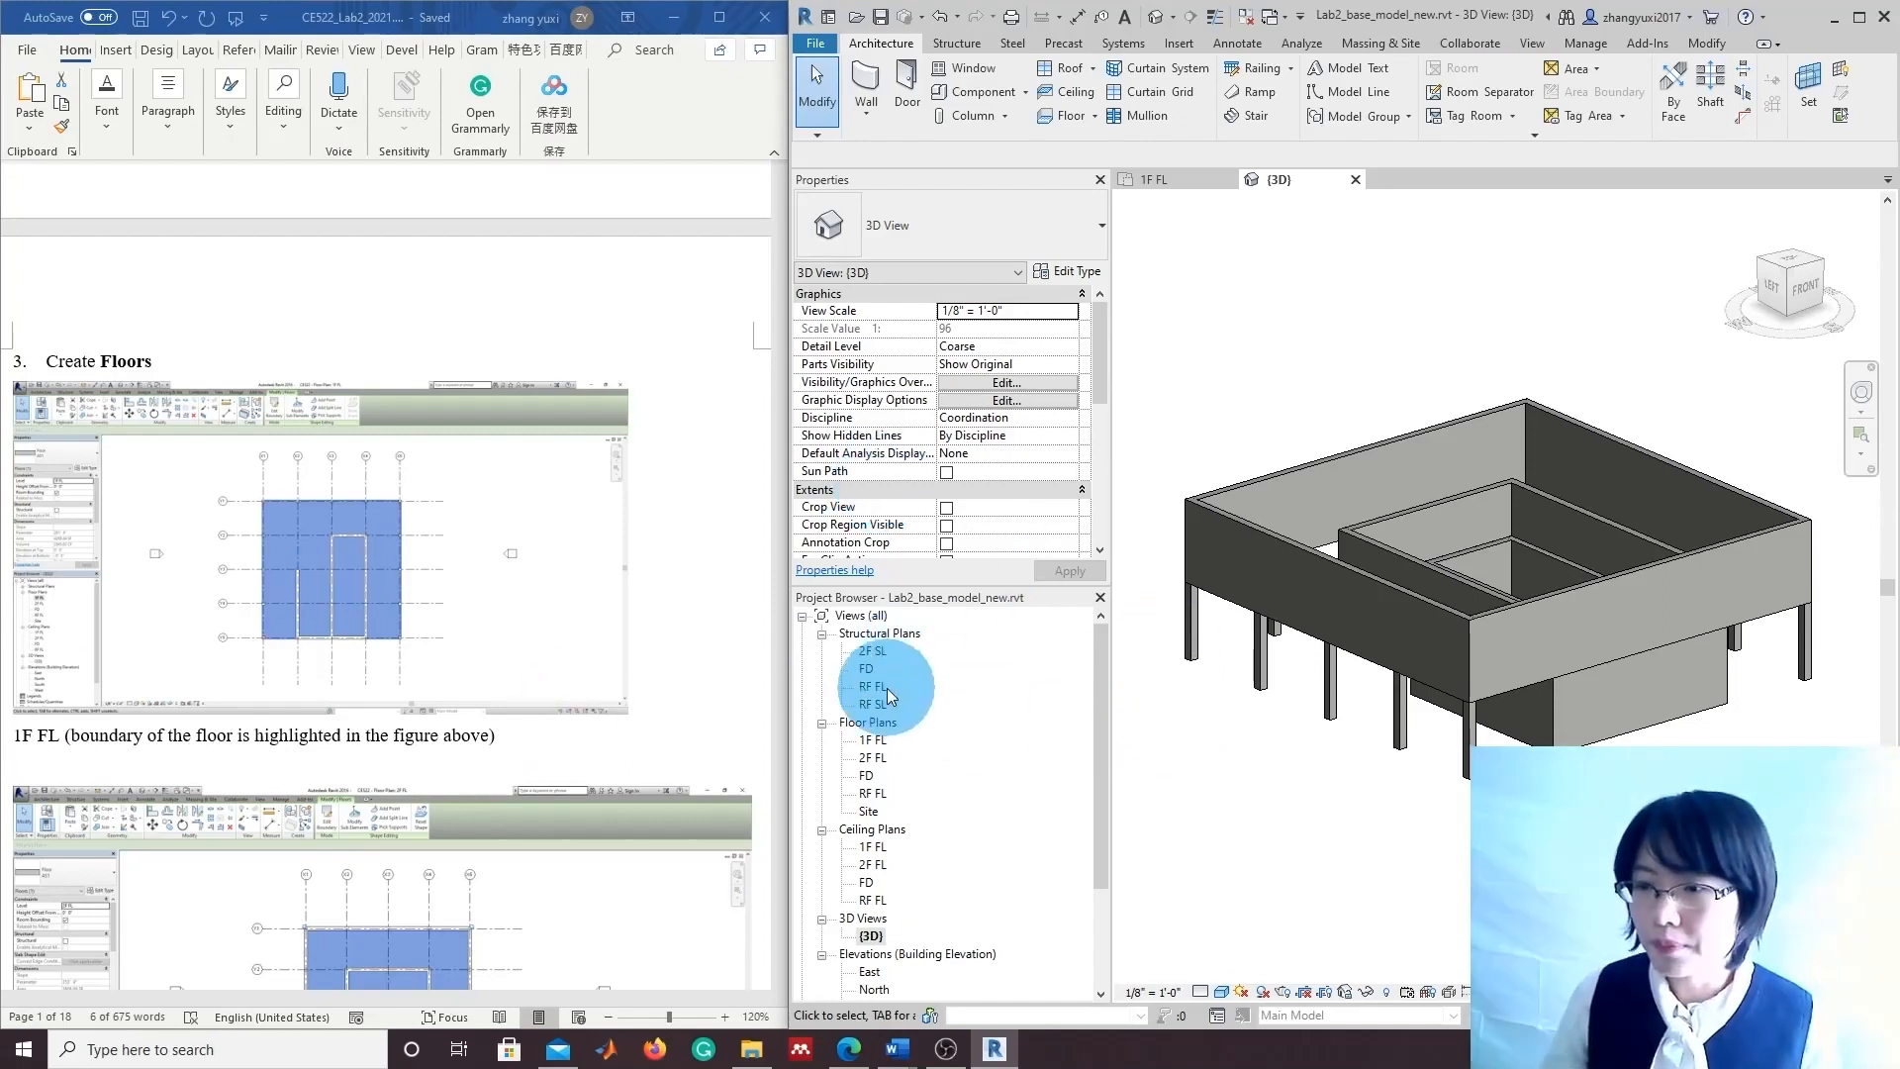
double_click(873, 739)
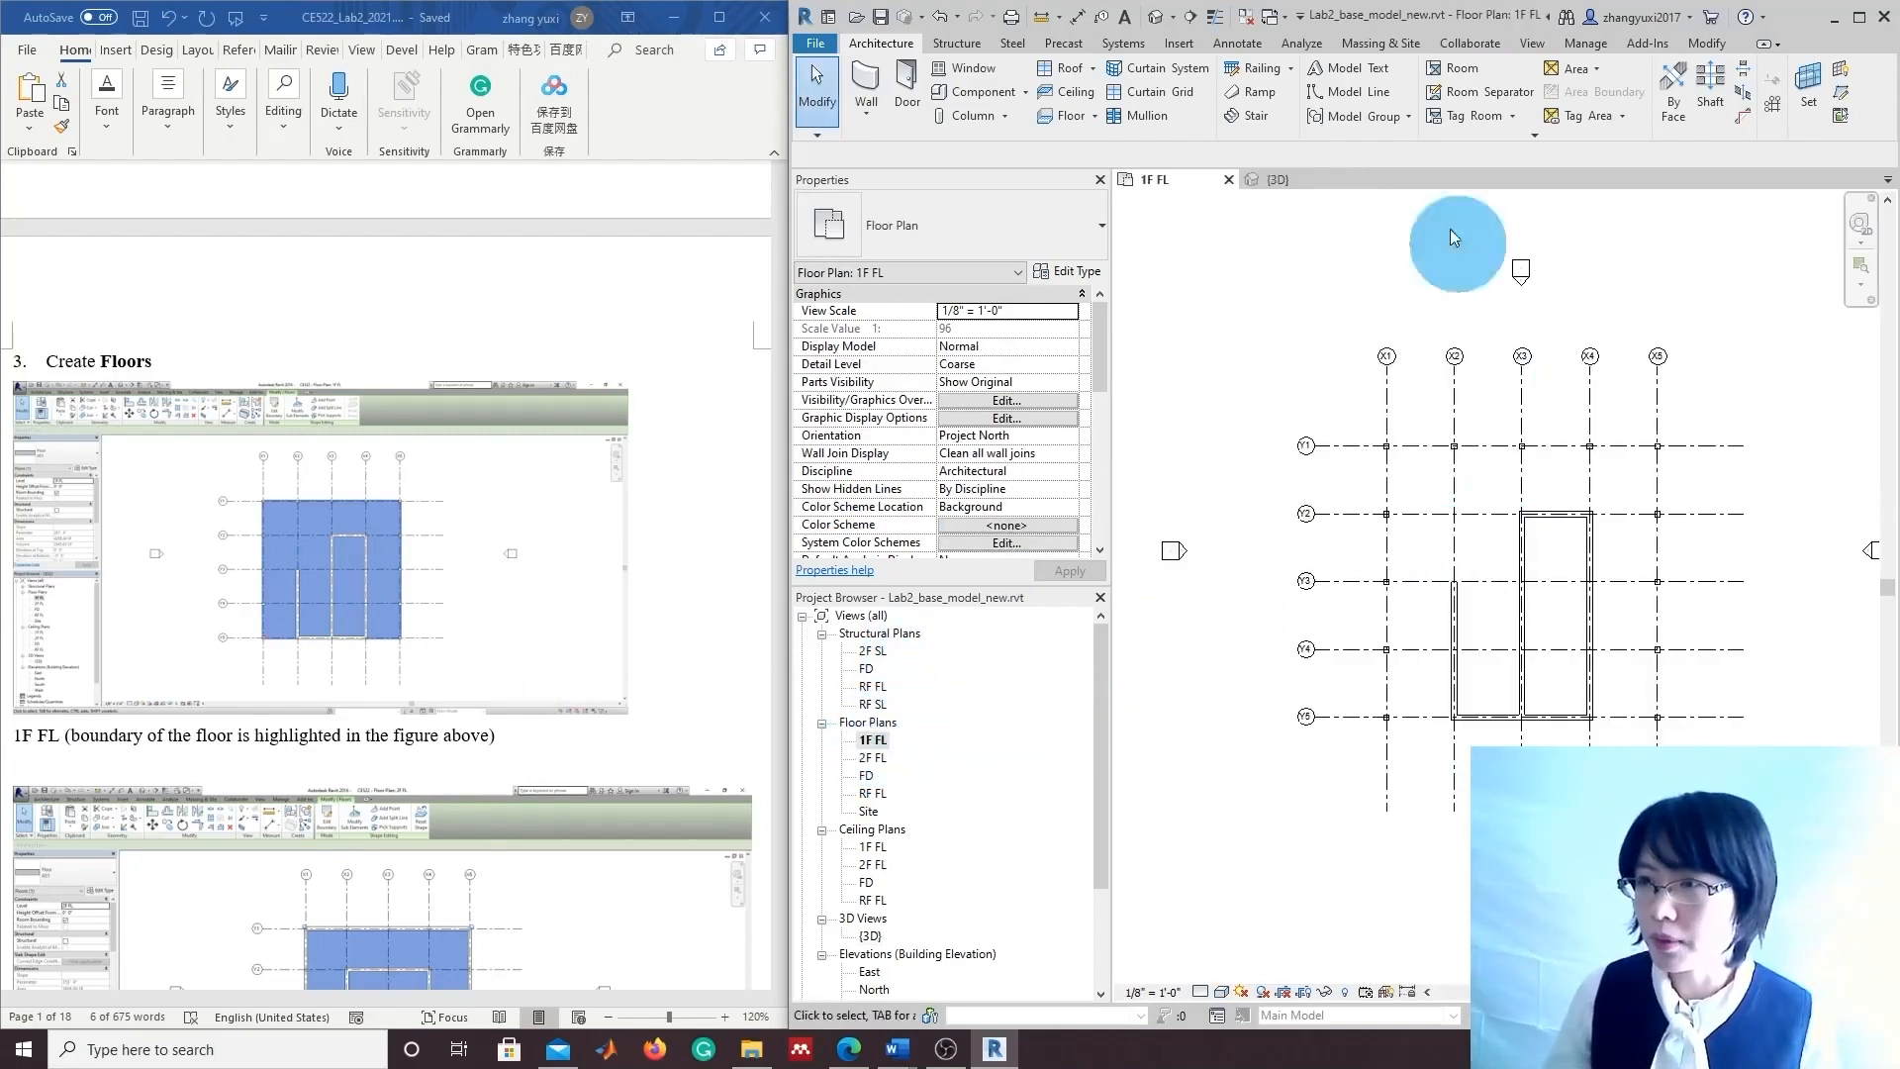
left_click(1072, 116)
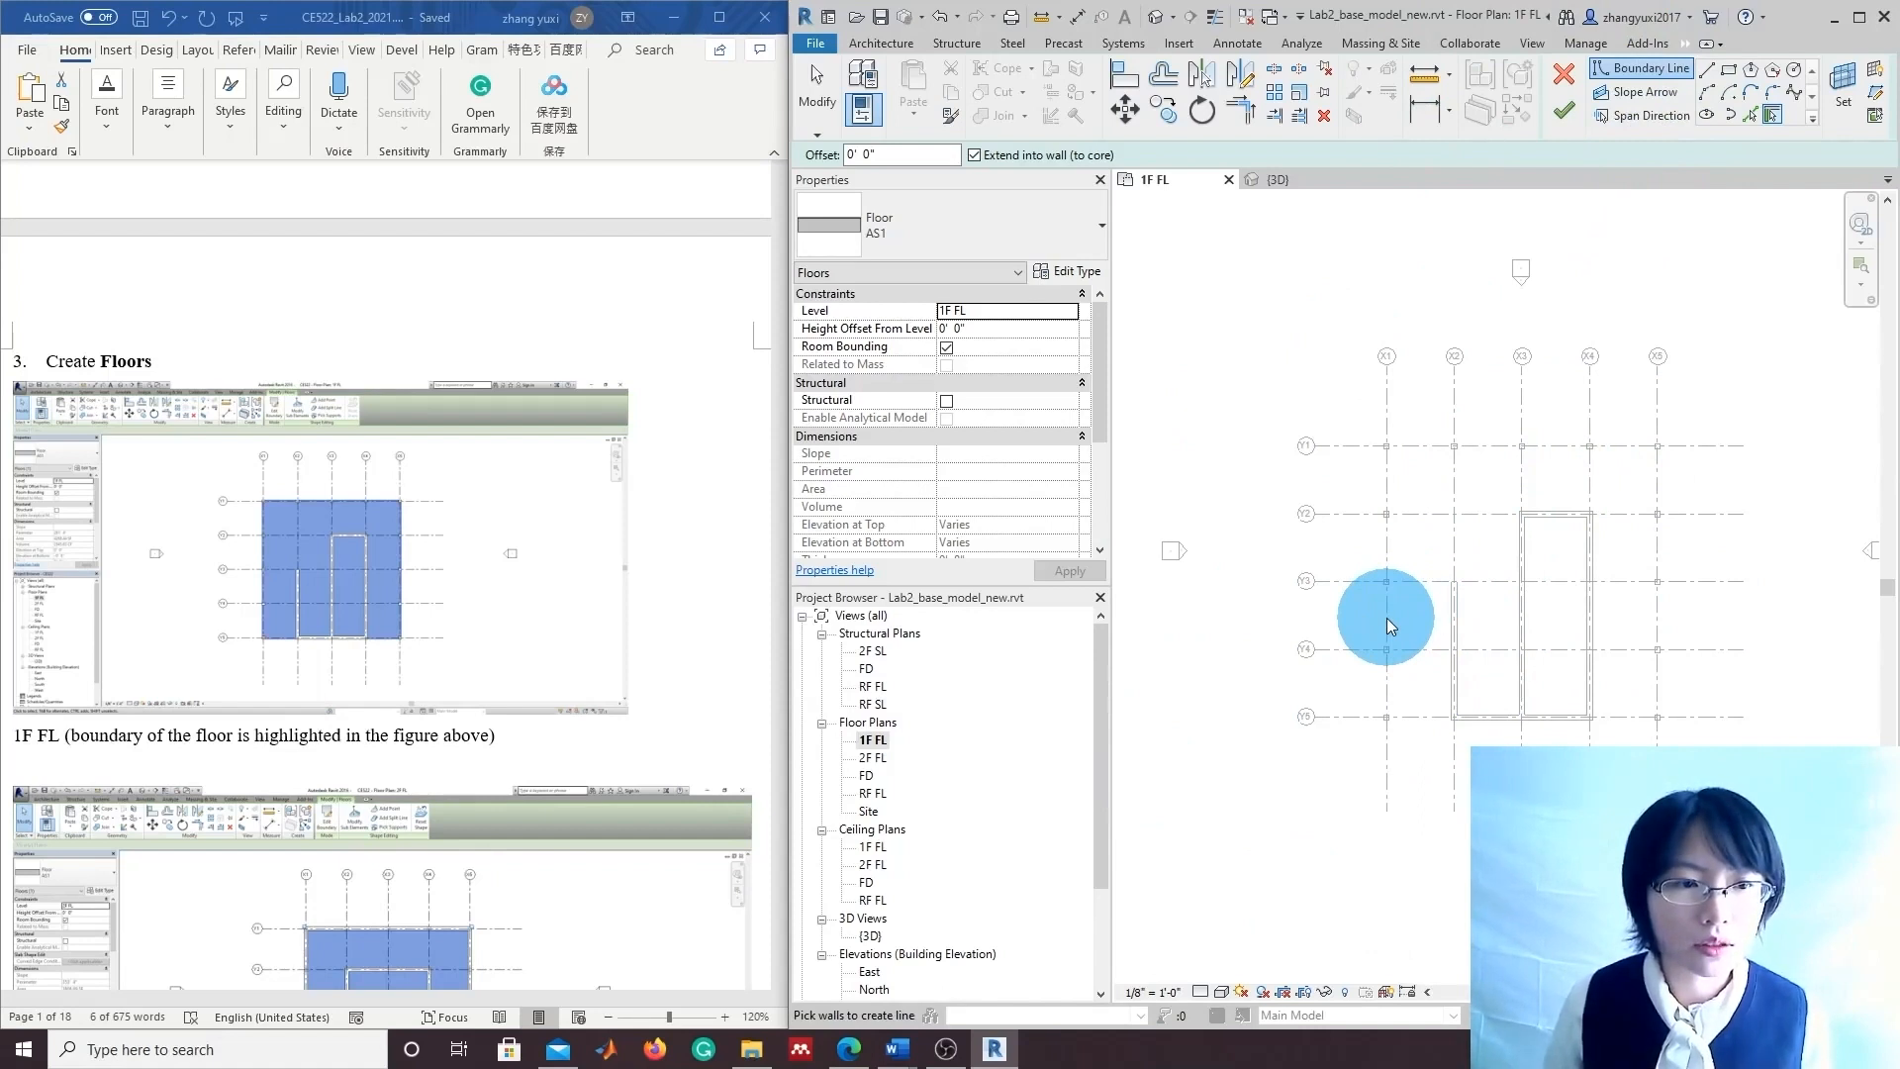
key("Escape")
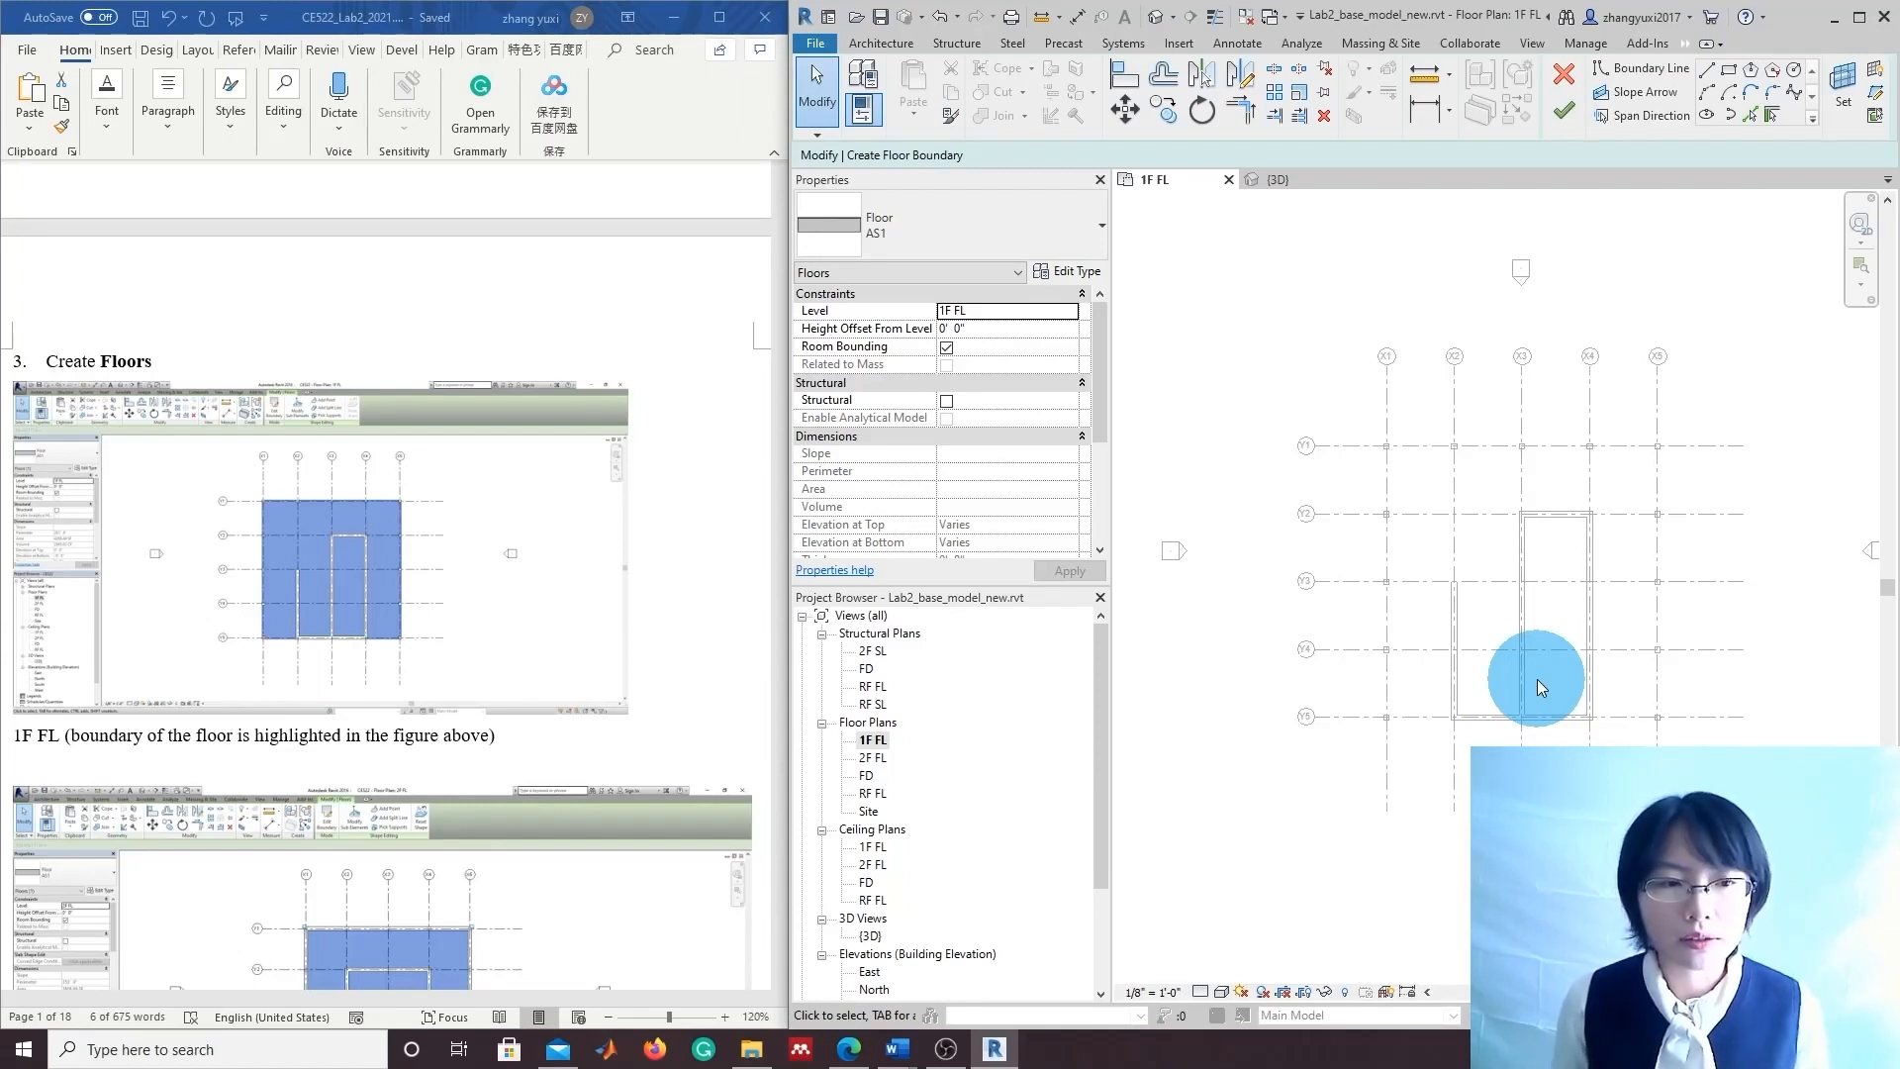
left_click(1566, 117)
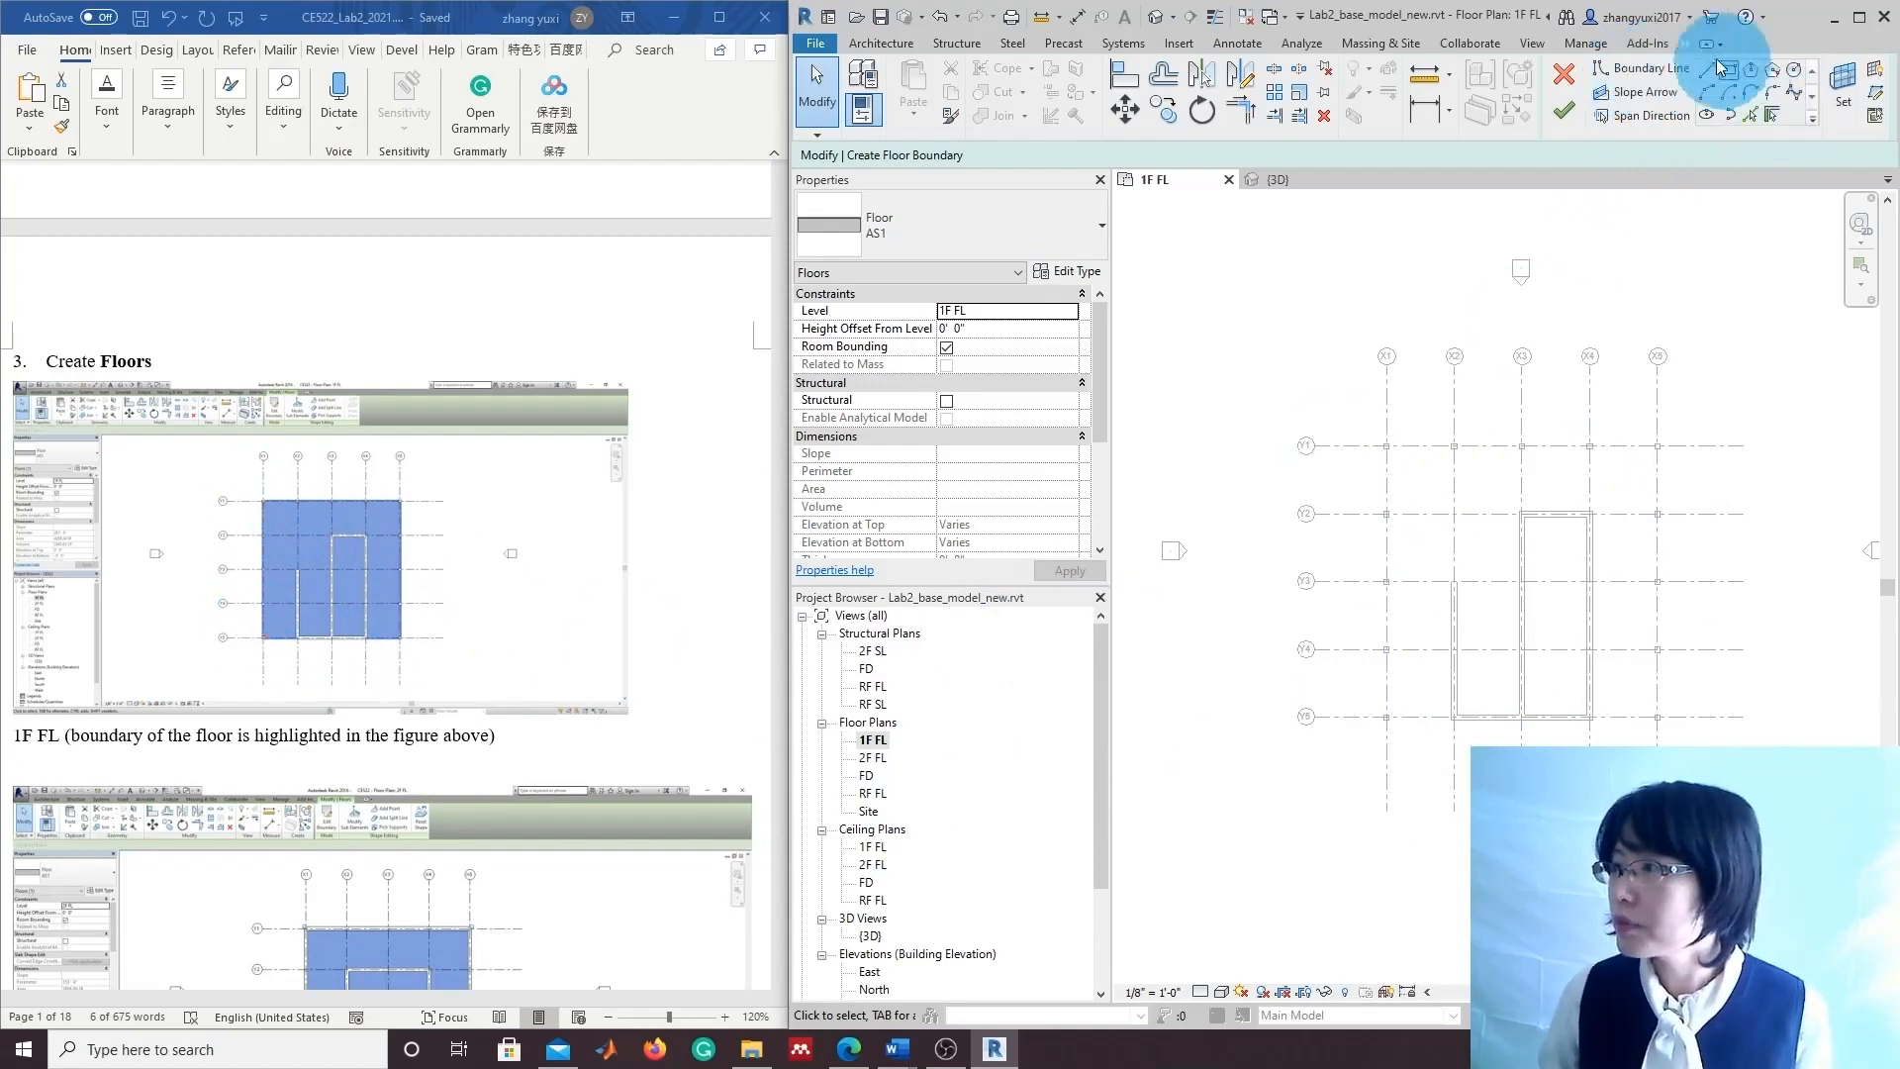
Sketch a 65' 4" by 65' 4" rectangular boundary from the outer corner of column X1–Y1 to that of X5–Y5 and finish the floor.
left_click(1651, 69)
left_click(1732, 71)
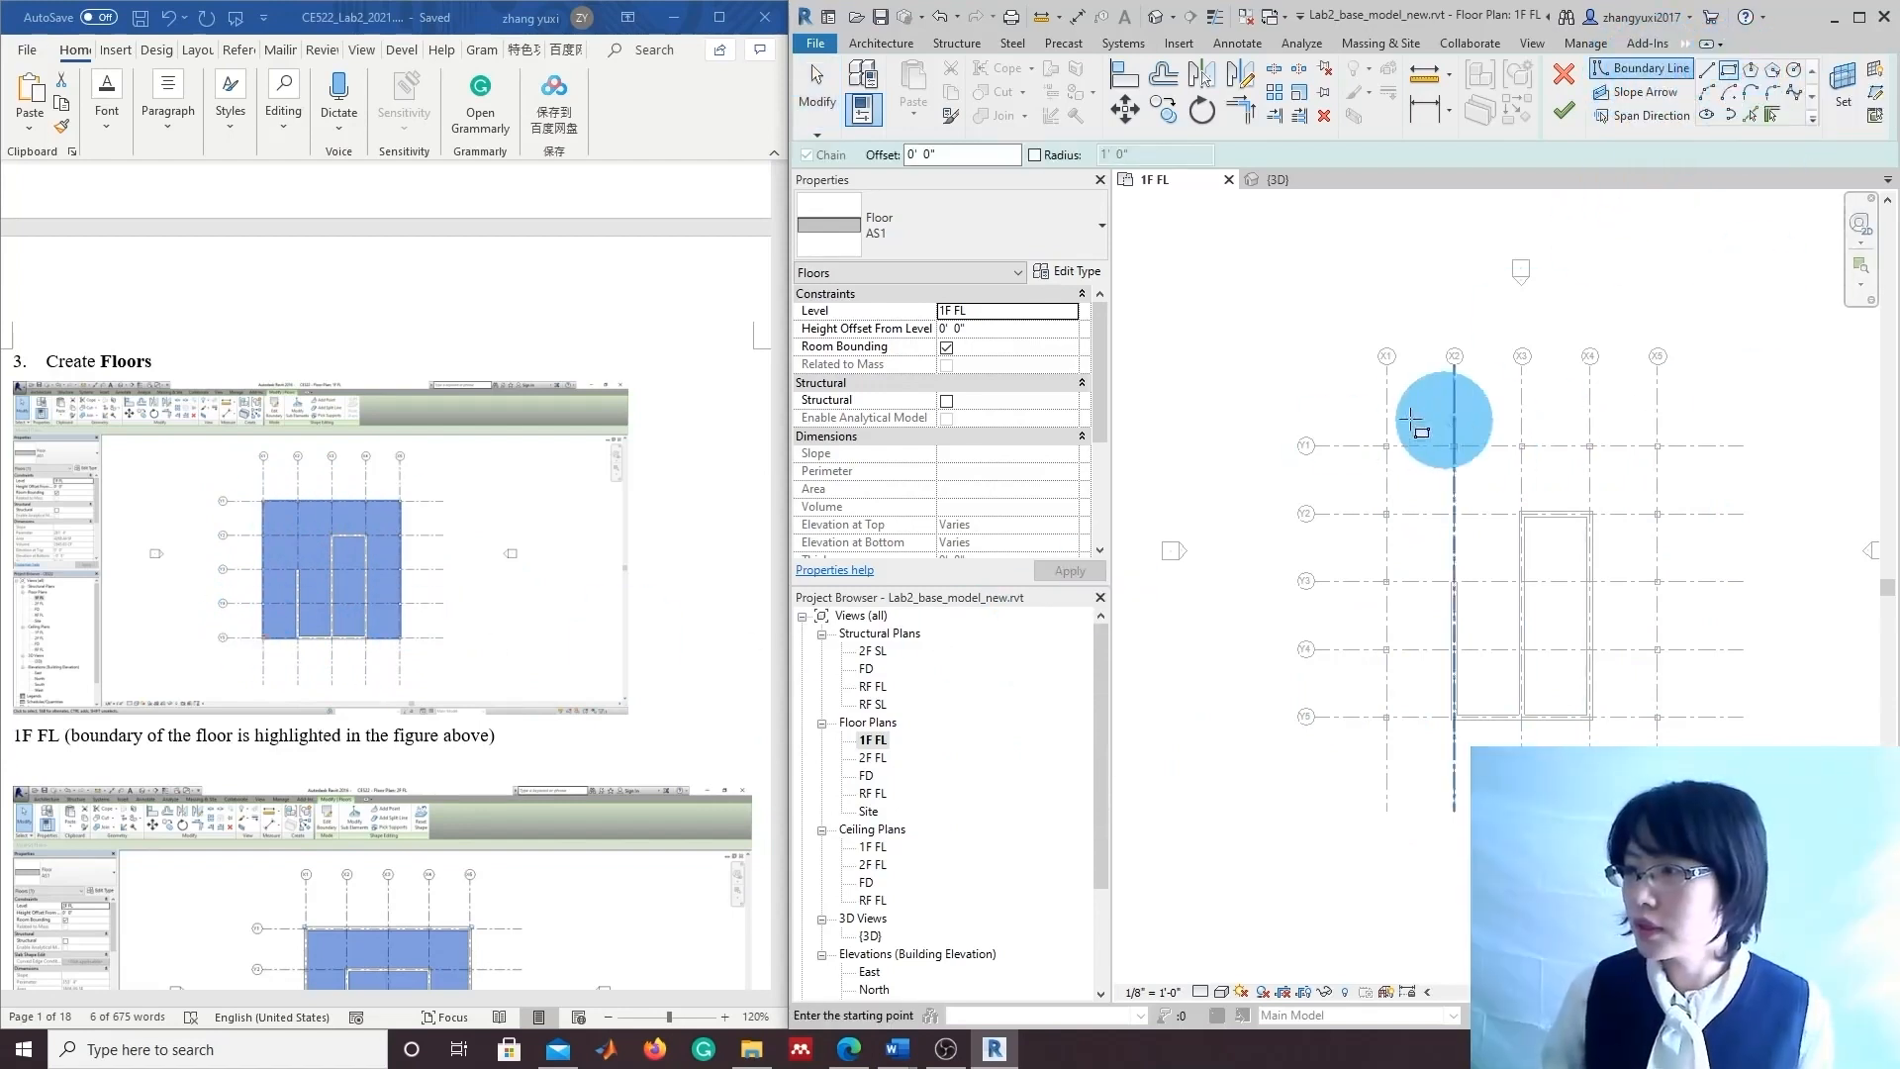
scroll(1475, 599, "up", 2)
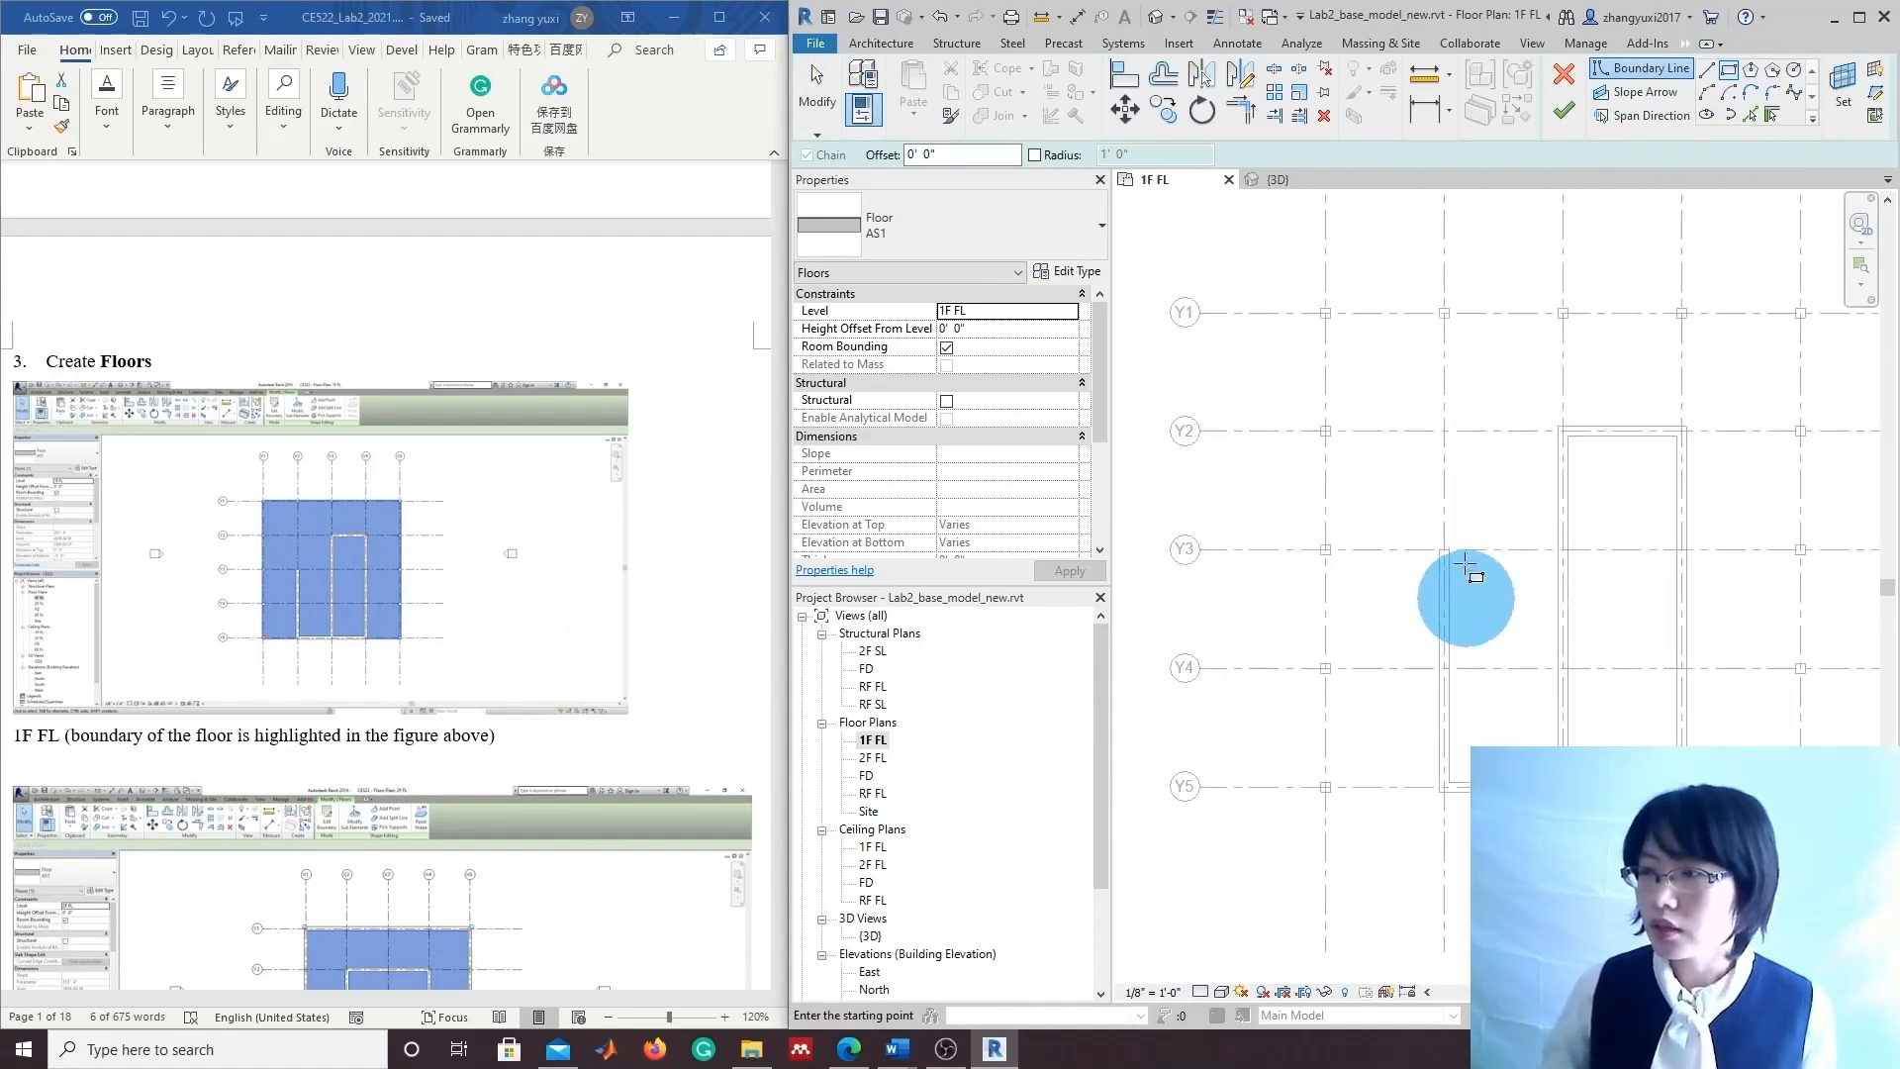
left_click(1317, 306)
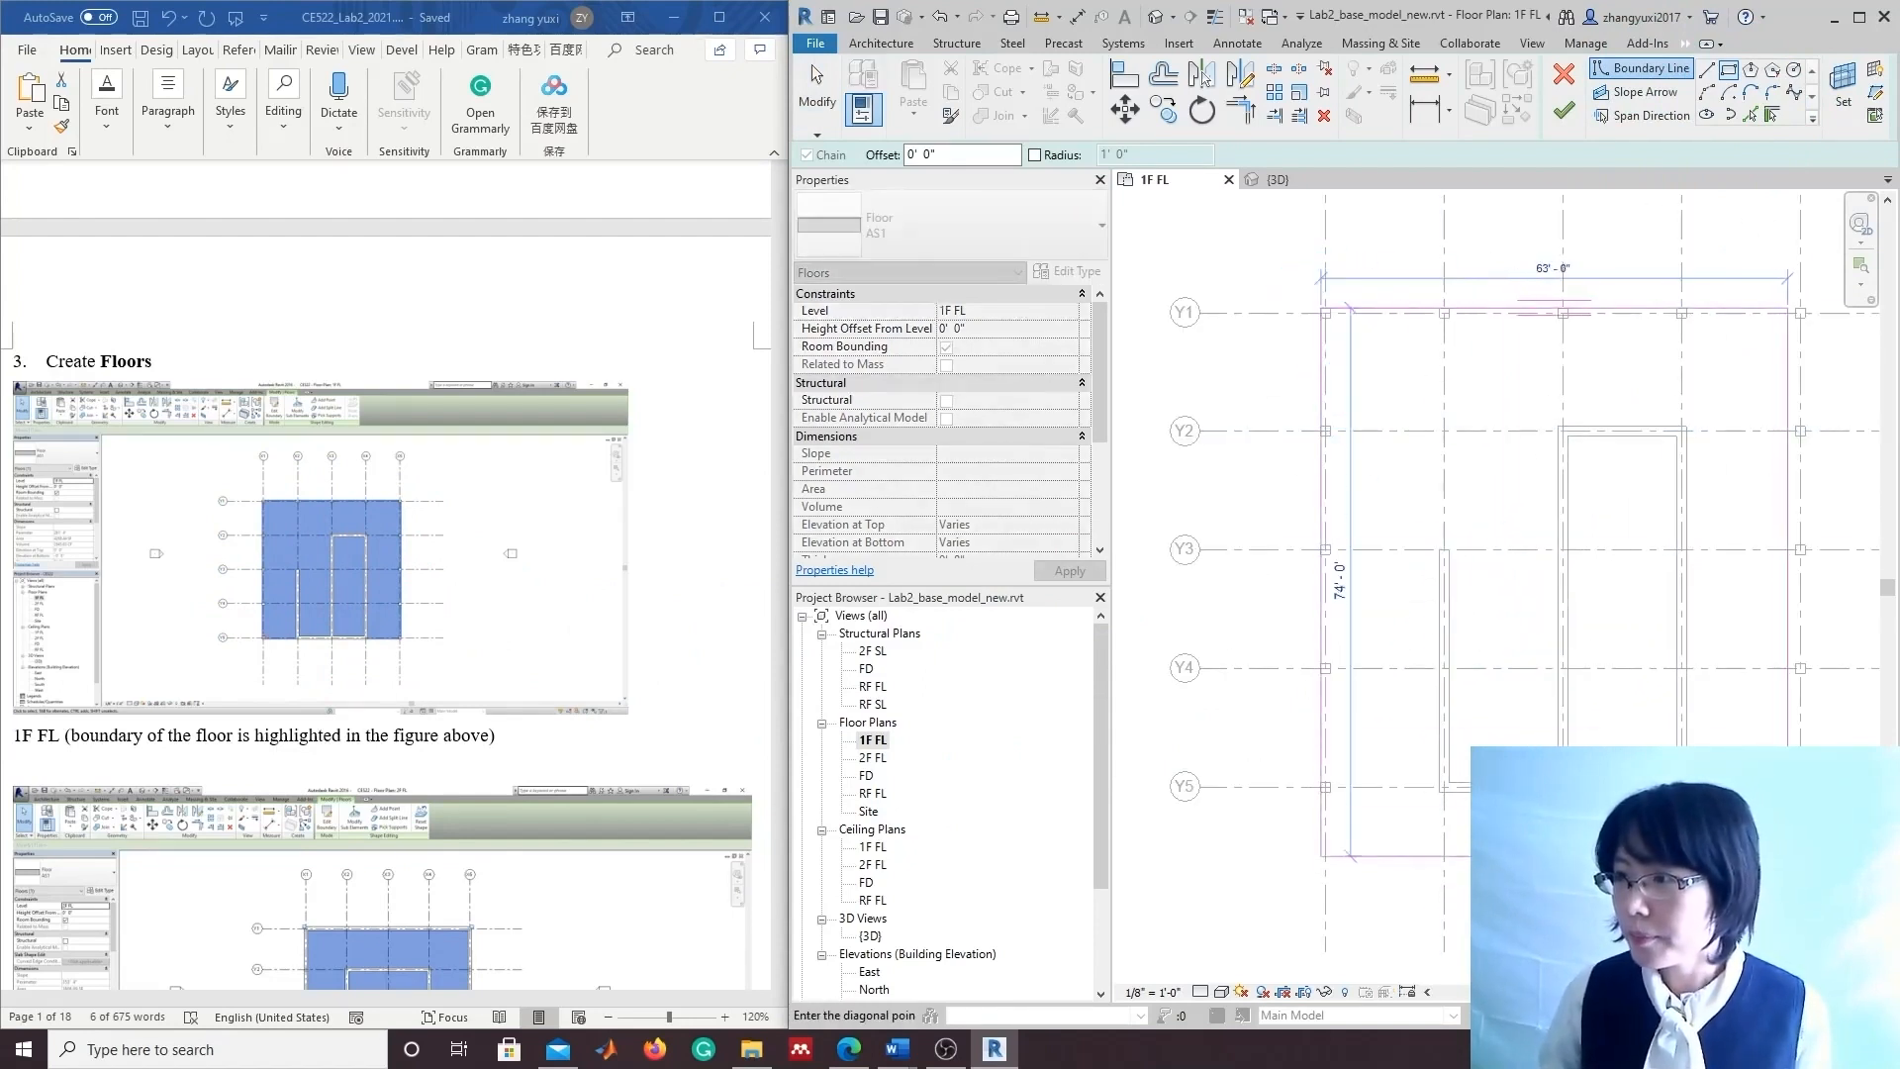
middle_click_drag(1827, 774, 1668, 722)
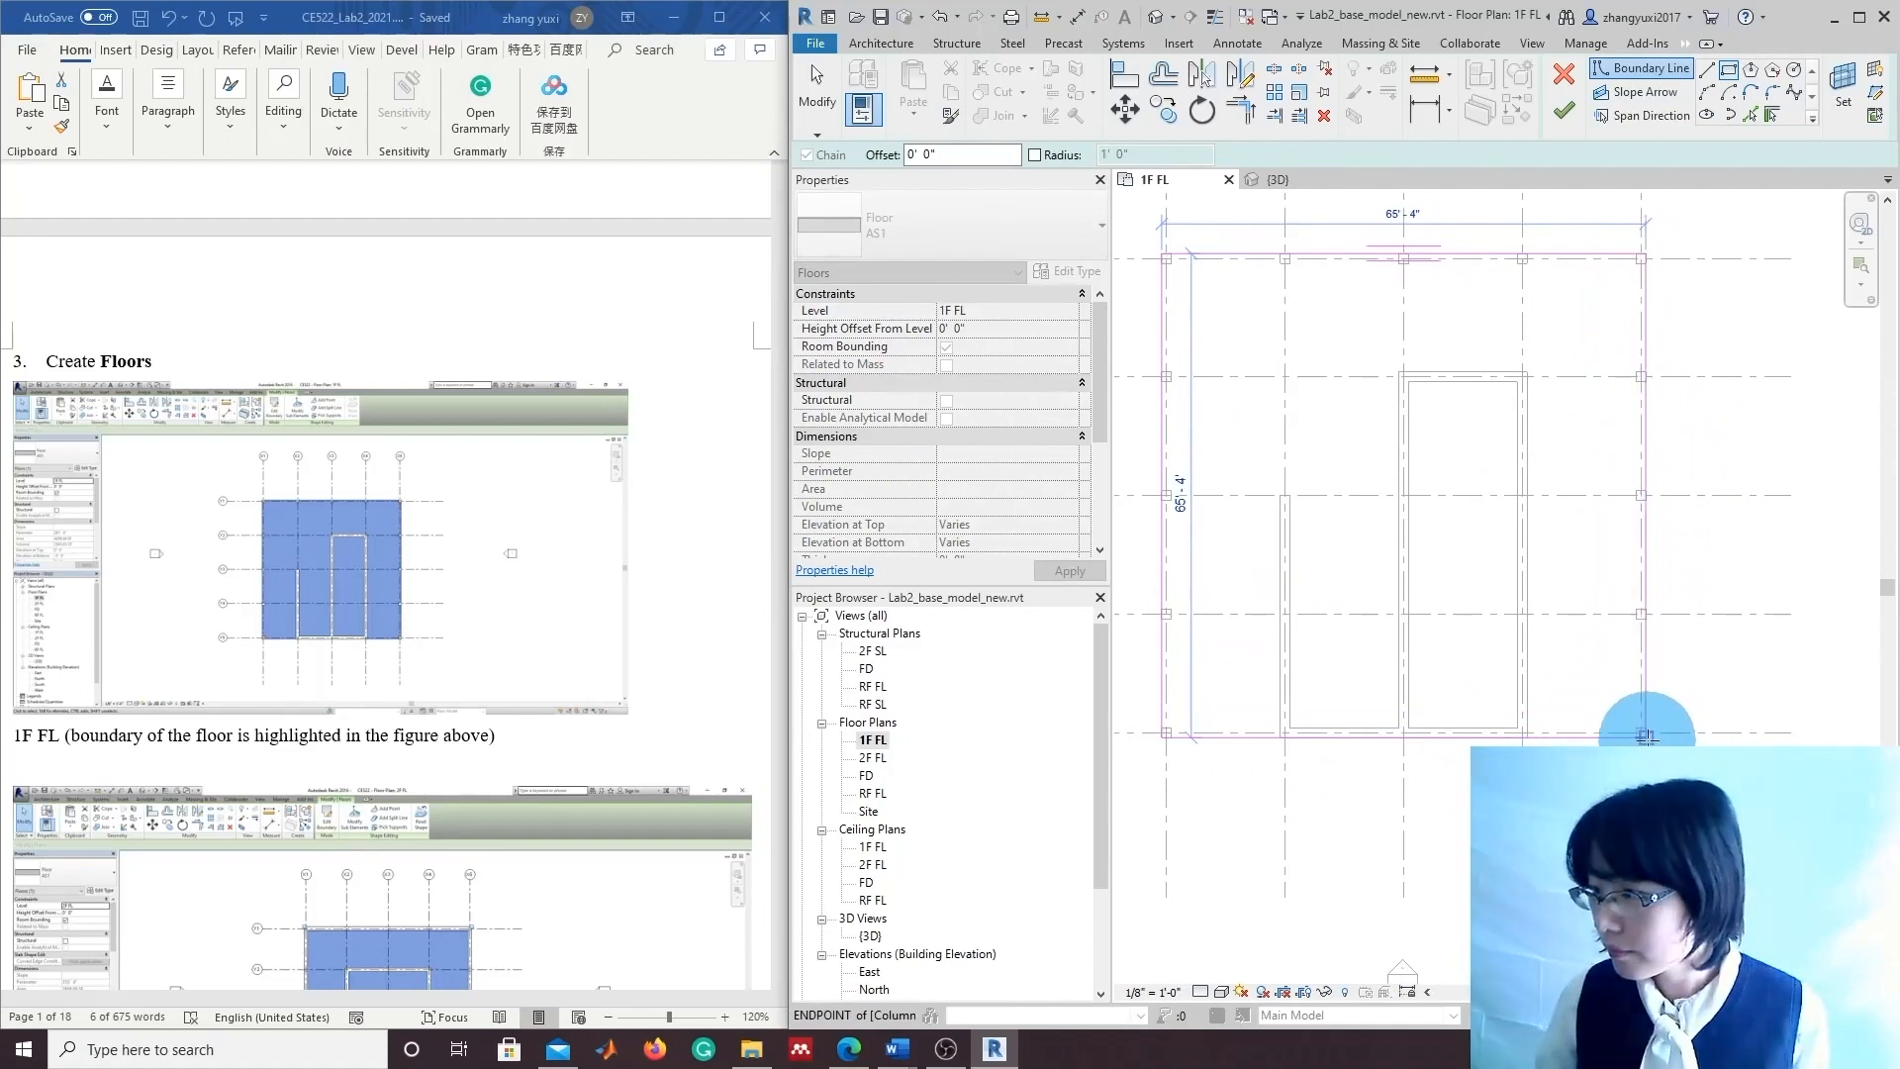
left_click(1645, 737)
scroll(1623, 758, "down", 1)
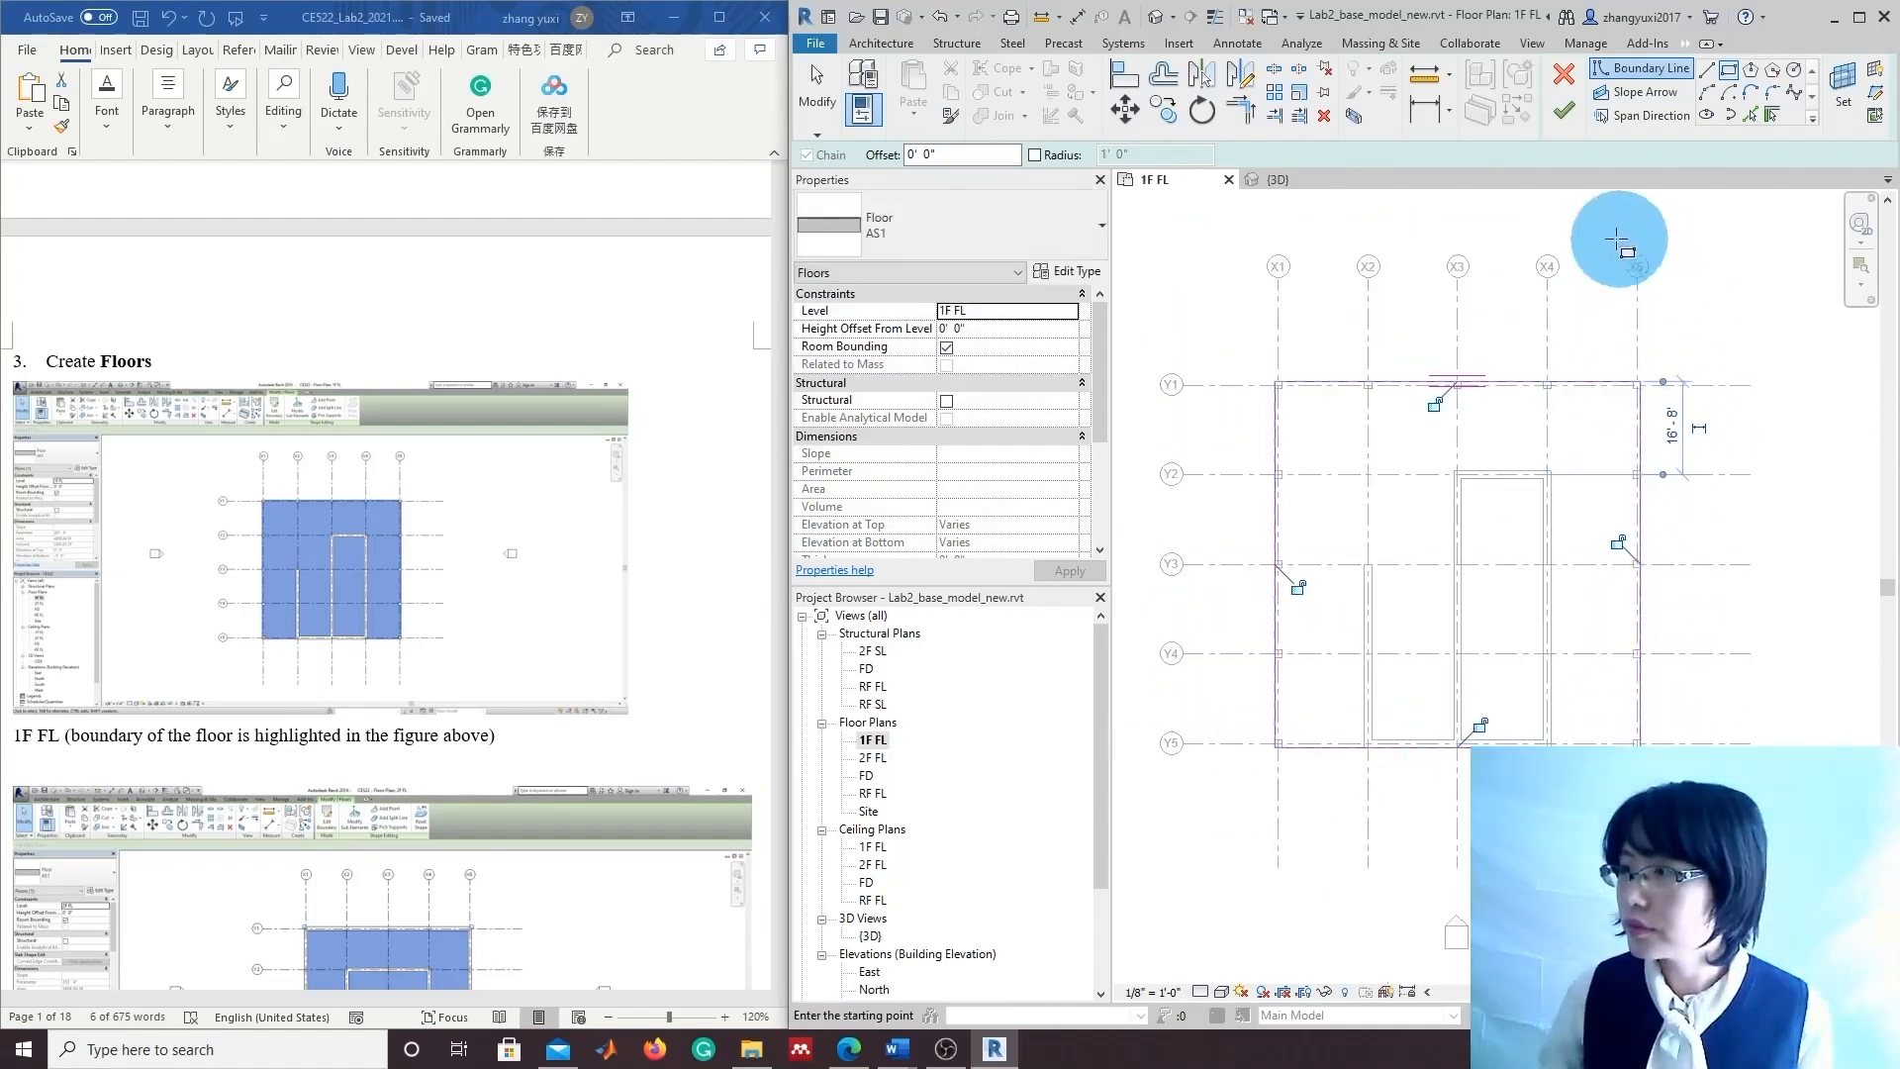
left_click(1564, 112)
scroll(1519, 781, "down", 1)
mouse_move(1452, 872)
middle_mouse_down()
mouse_move(1465, 881)
mouse_move(1464, 849)
middle_mouse_up()
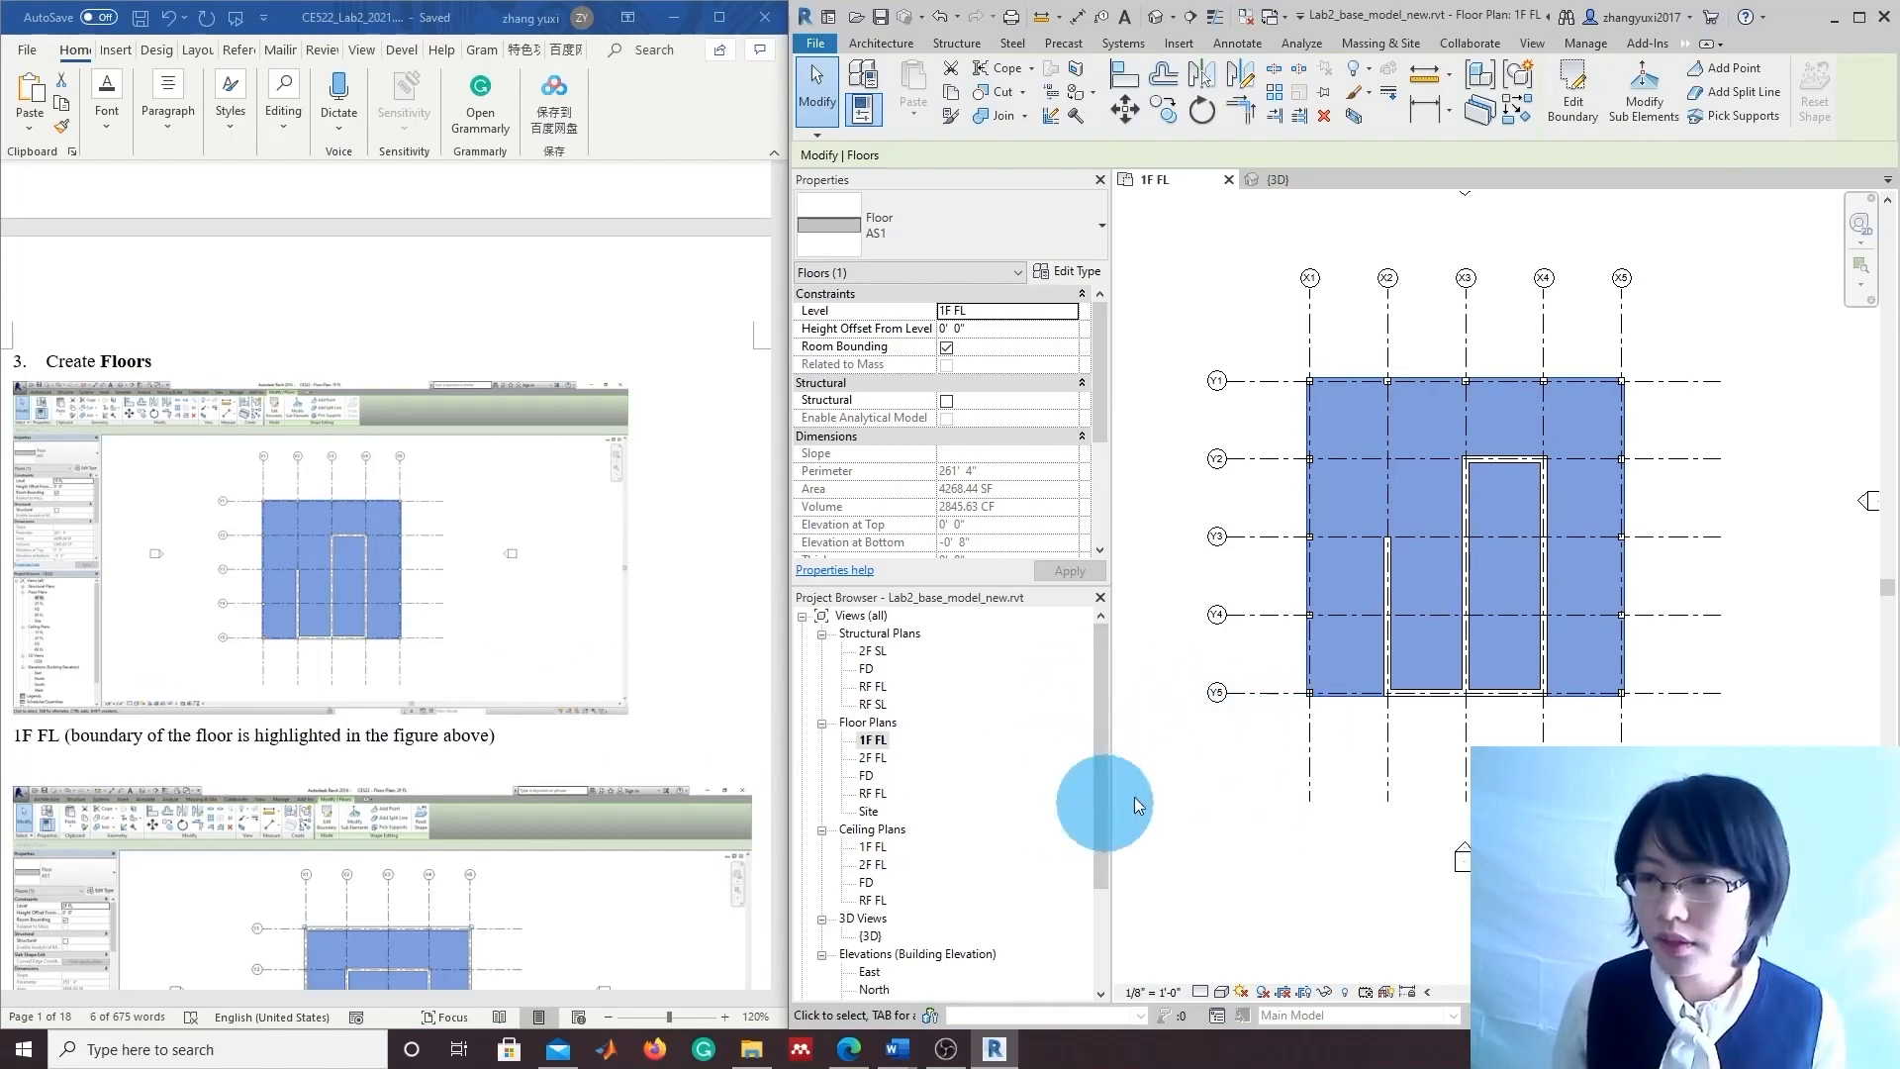
Open the 2F FL floor plan and clear the selection of the first-level floor.
double_click(875, 758)
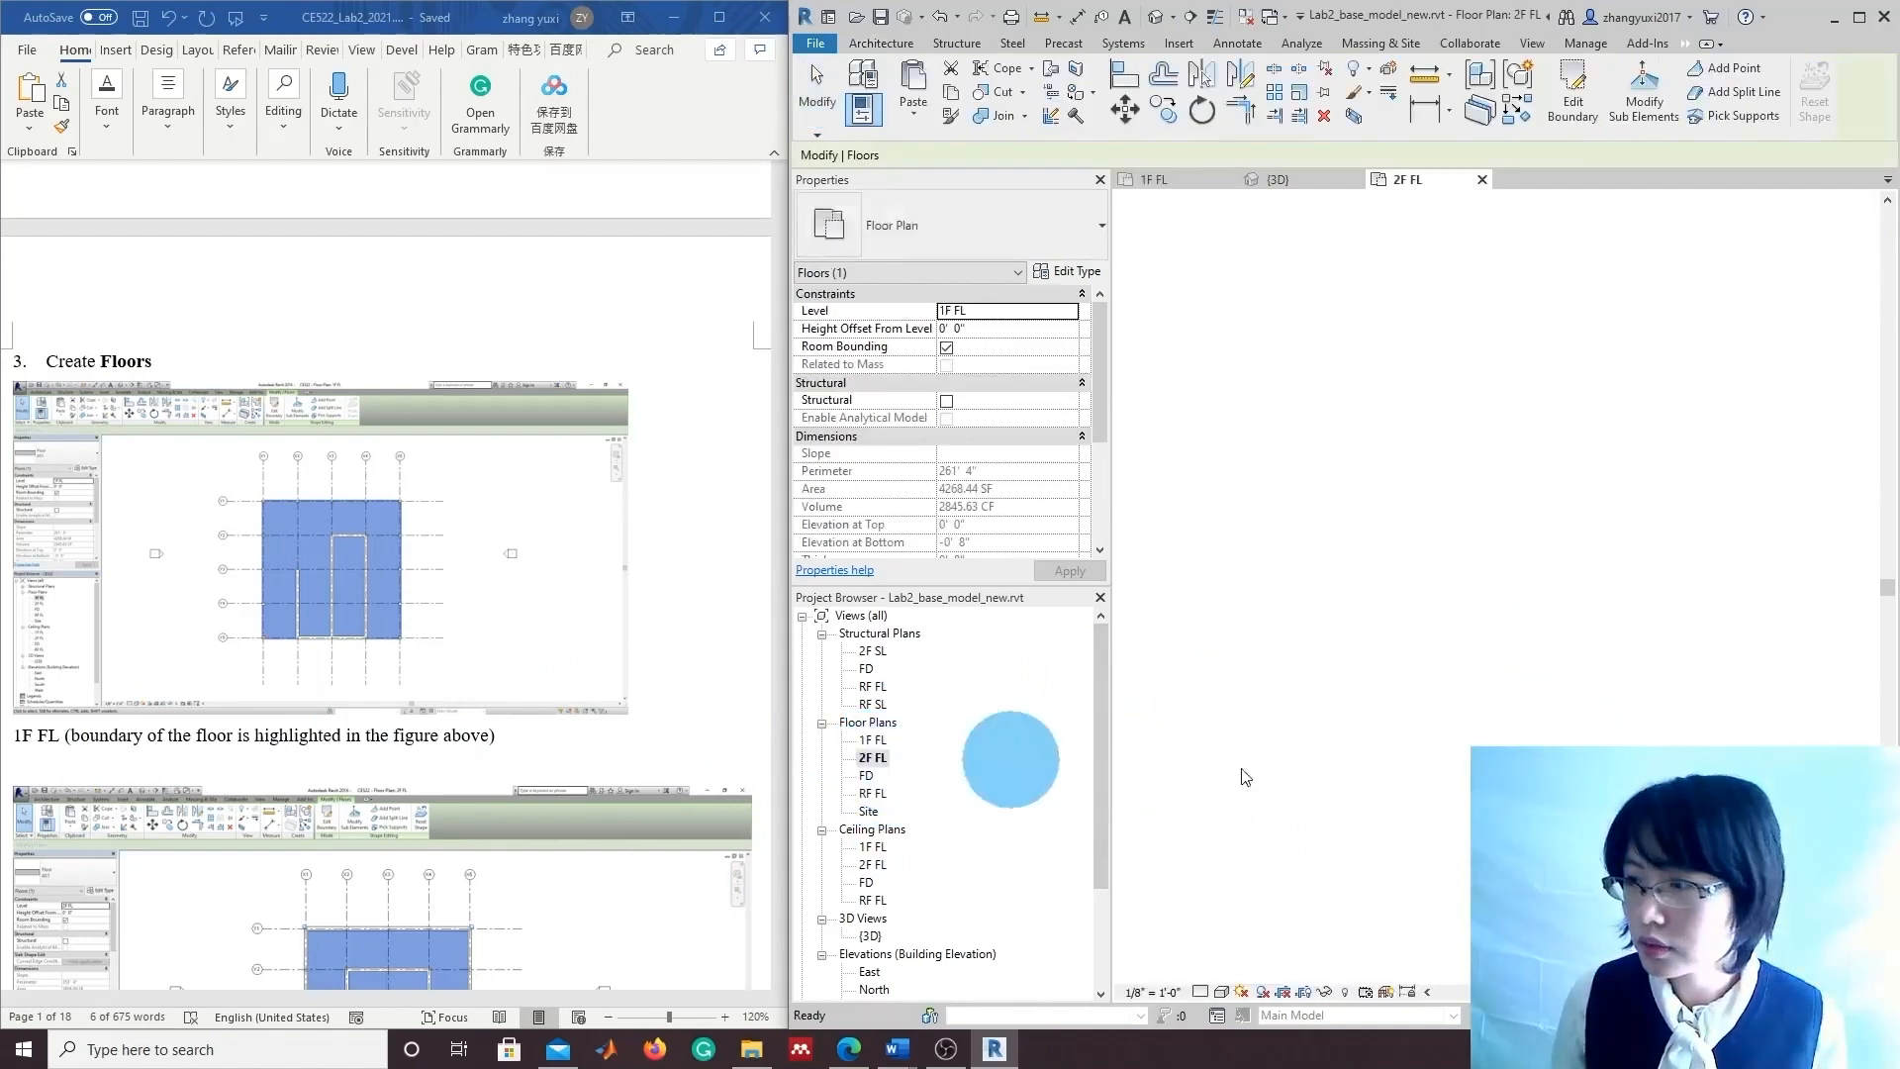
scroll(471, 834, "down", 3)
scroll(489, 839, "down", 1)
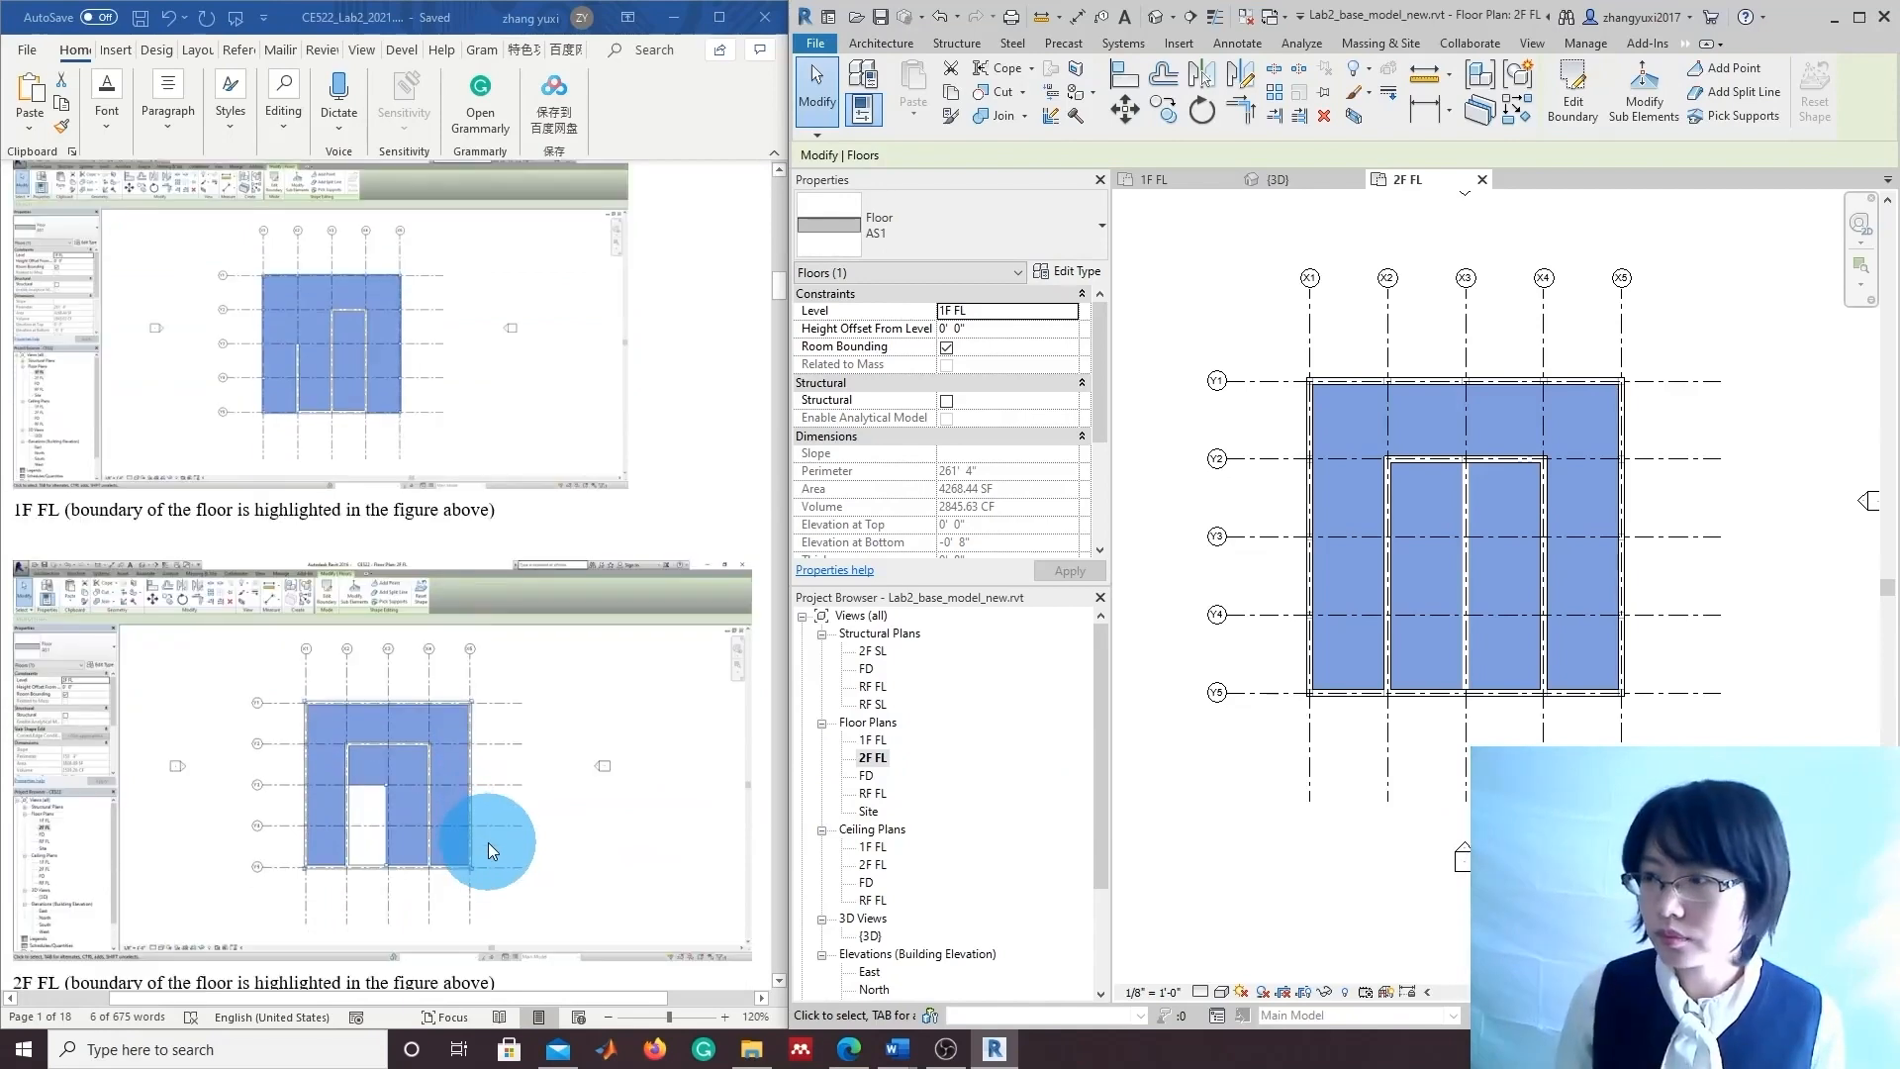
left_click(1277, 875)
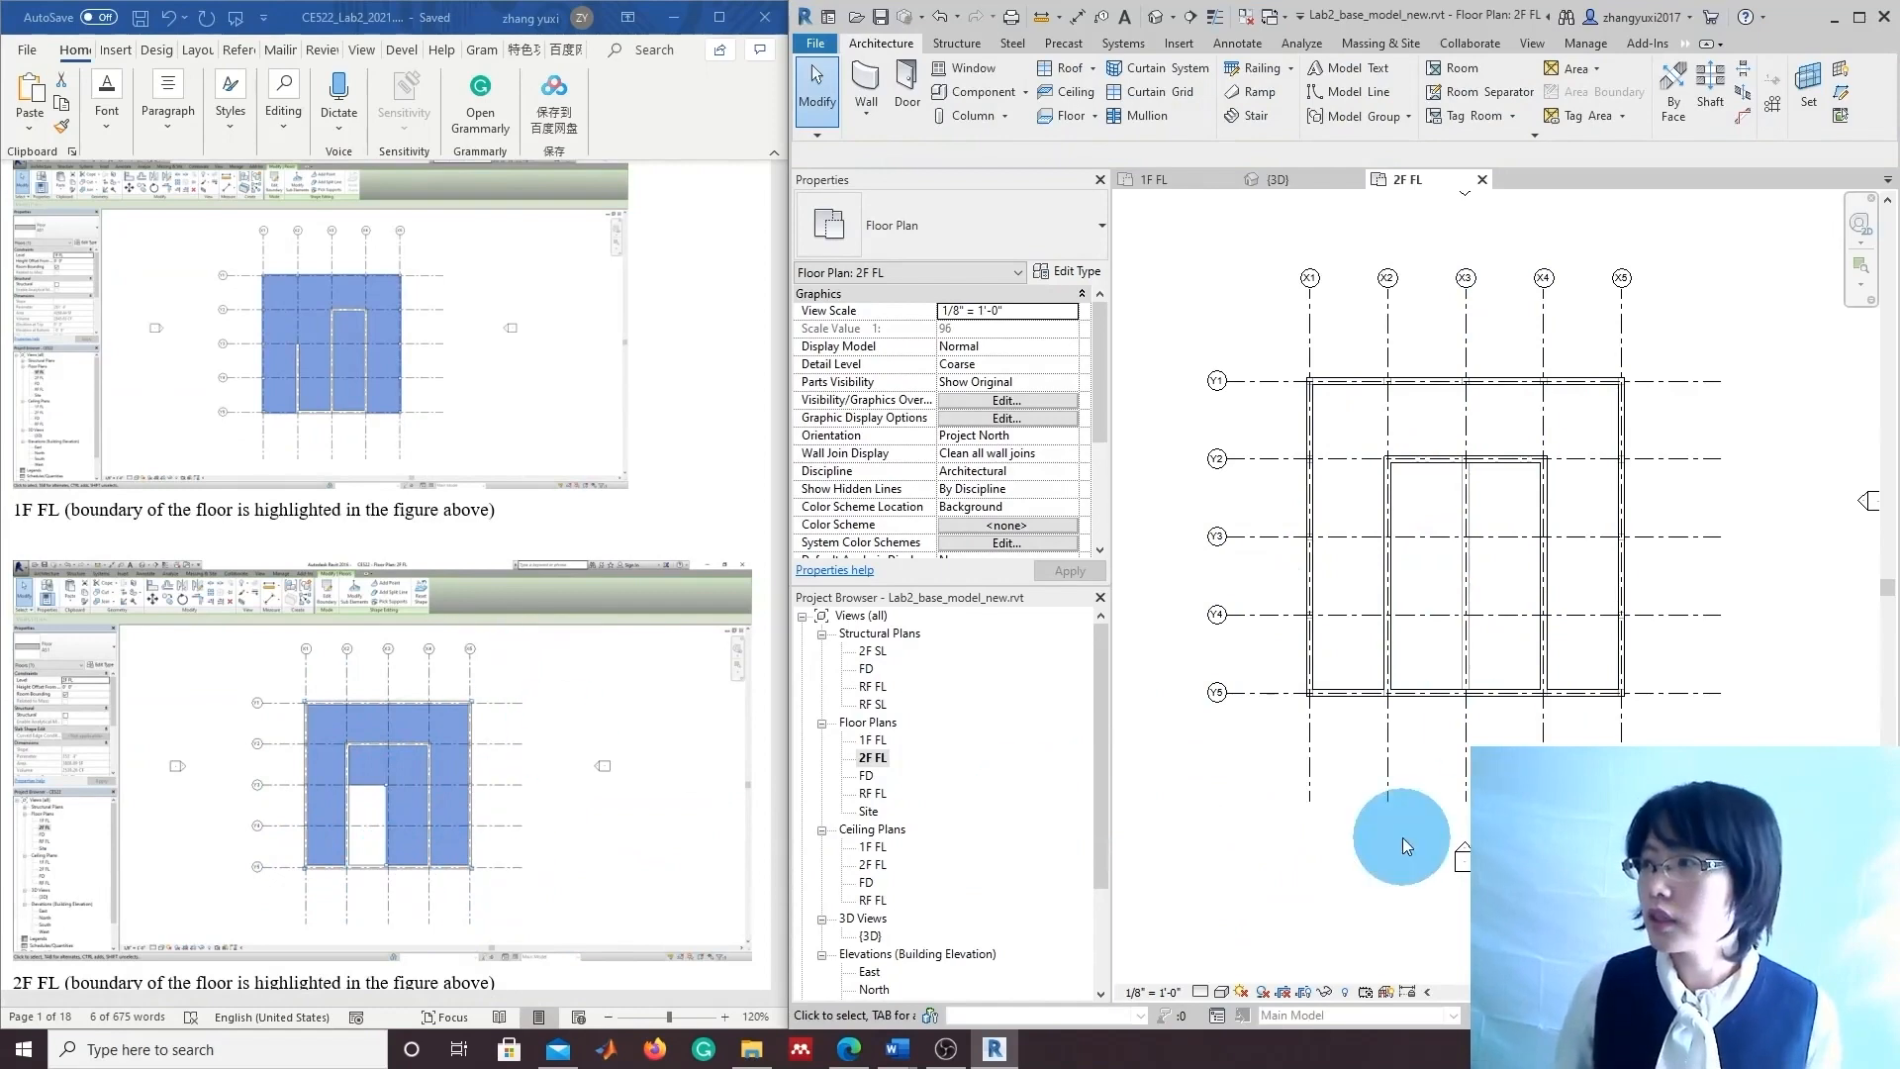
Start an AS1 floor on level 2F FL and draw its 65' 4" boundary edge along grid X1 from outer corner Y1 to Y5.
left_click(1071, 117)
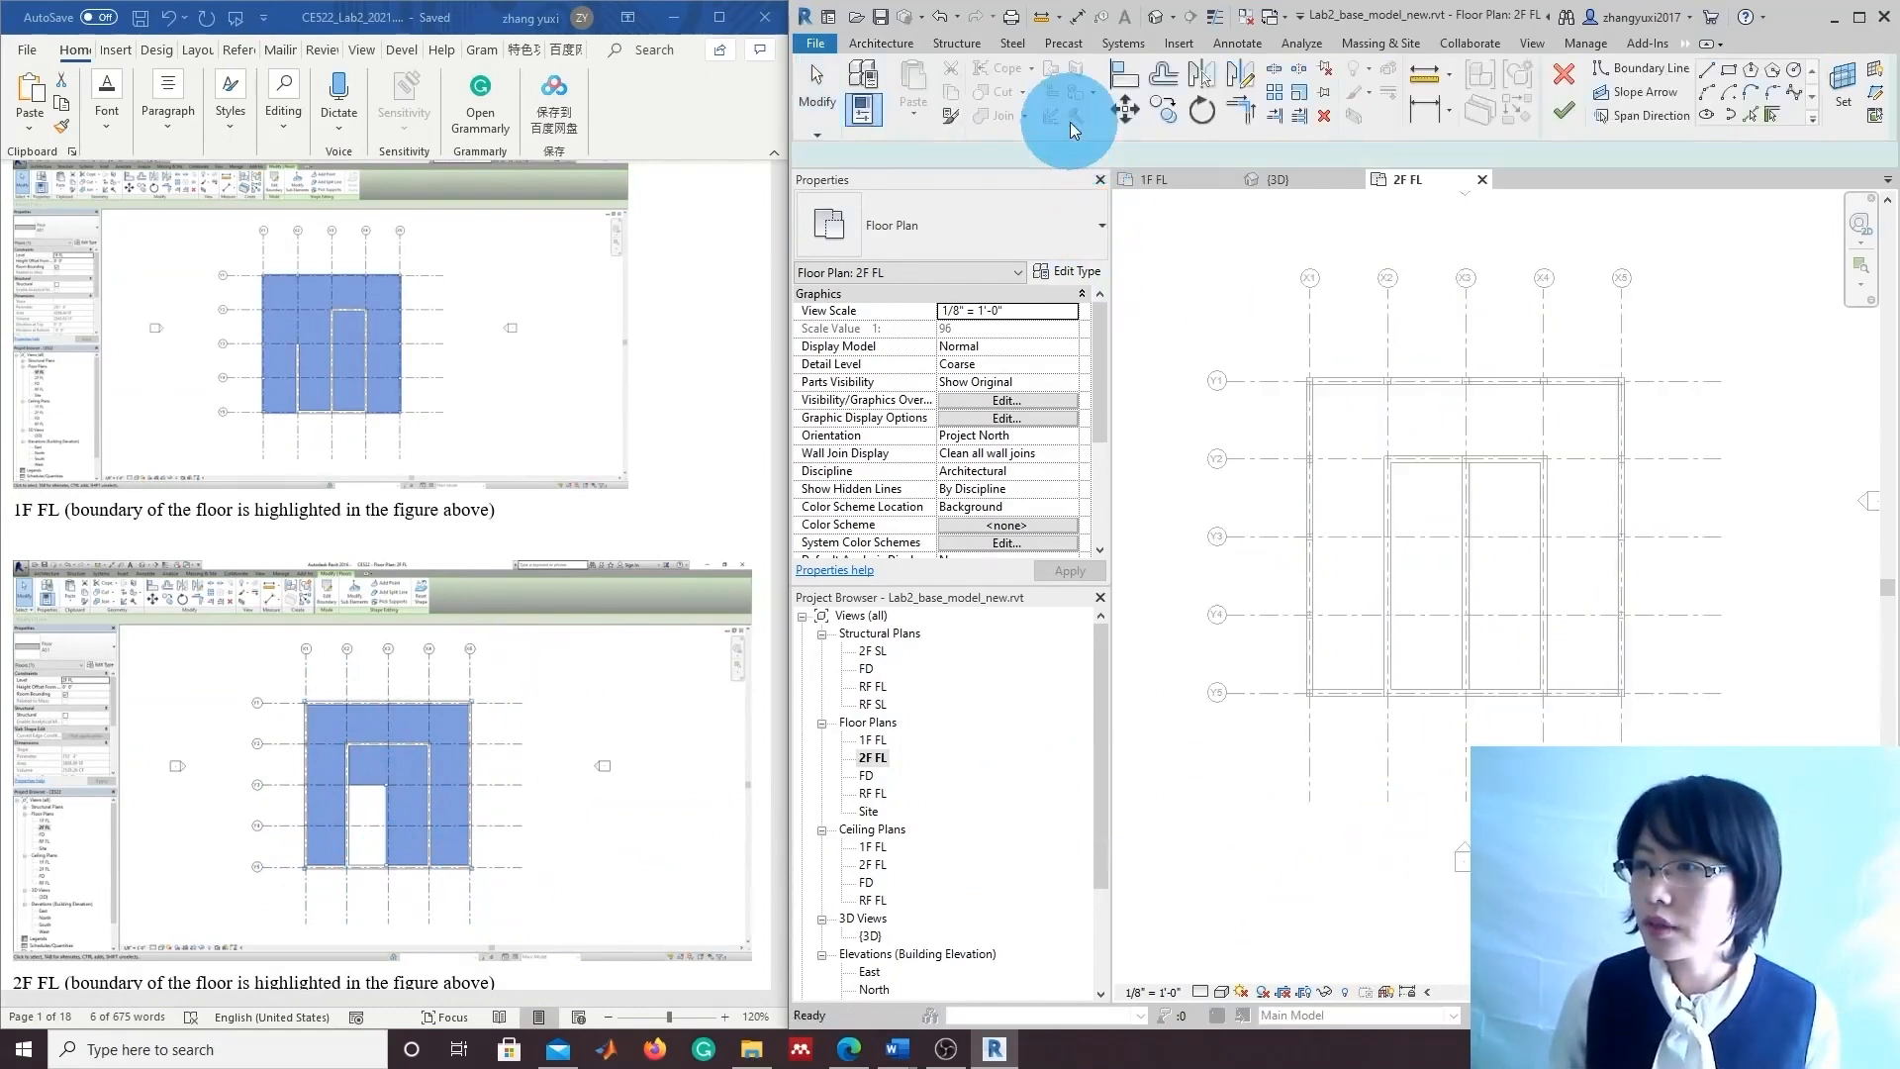
left_click(1708, 72)
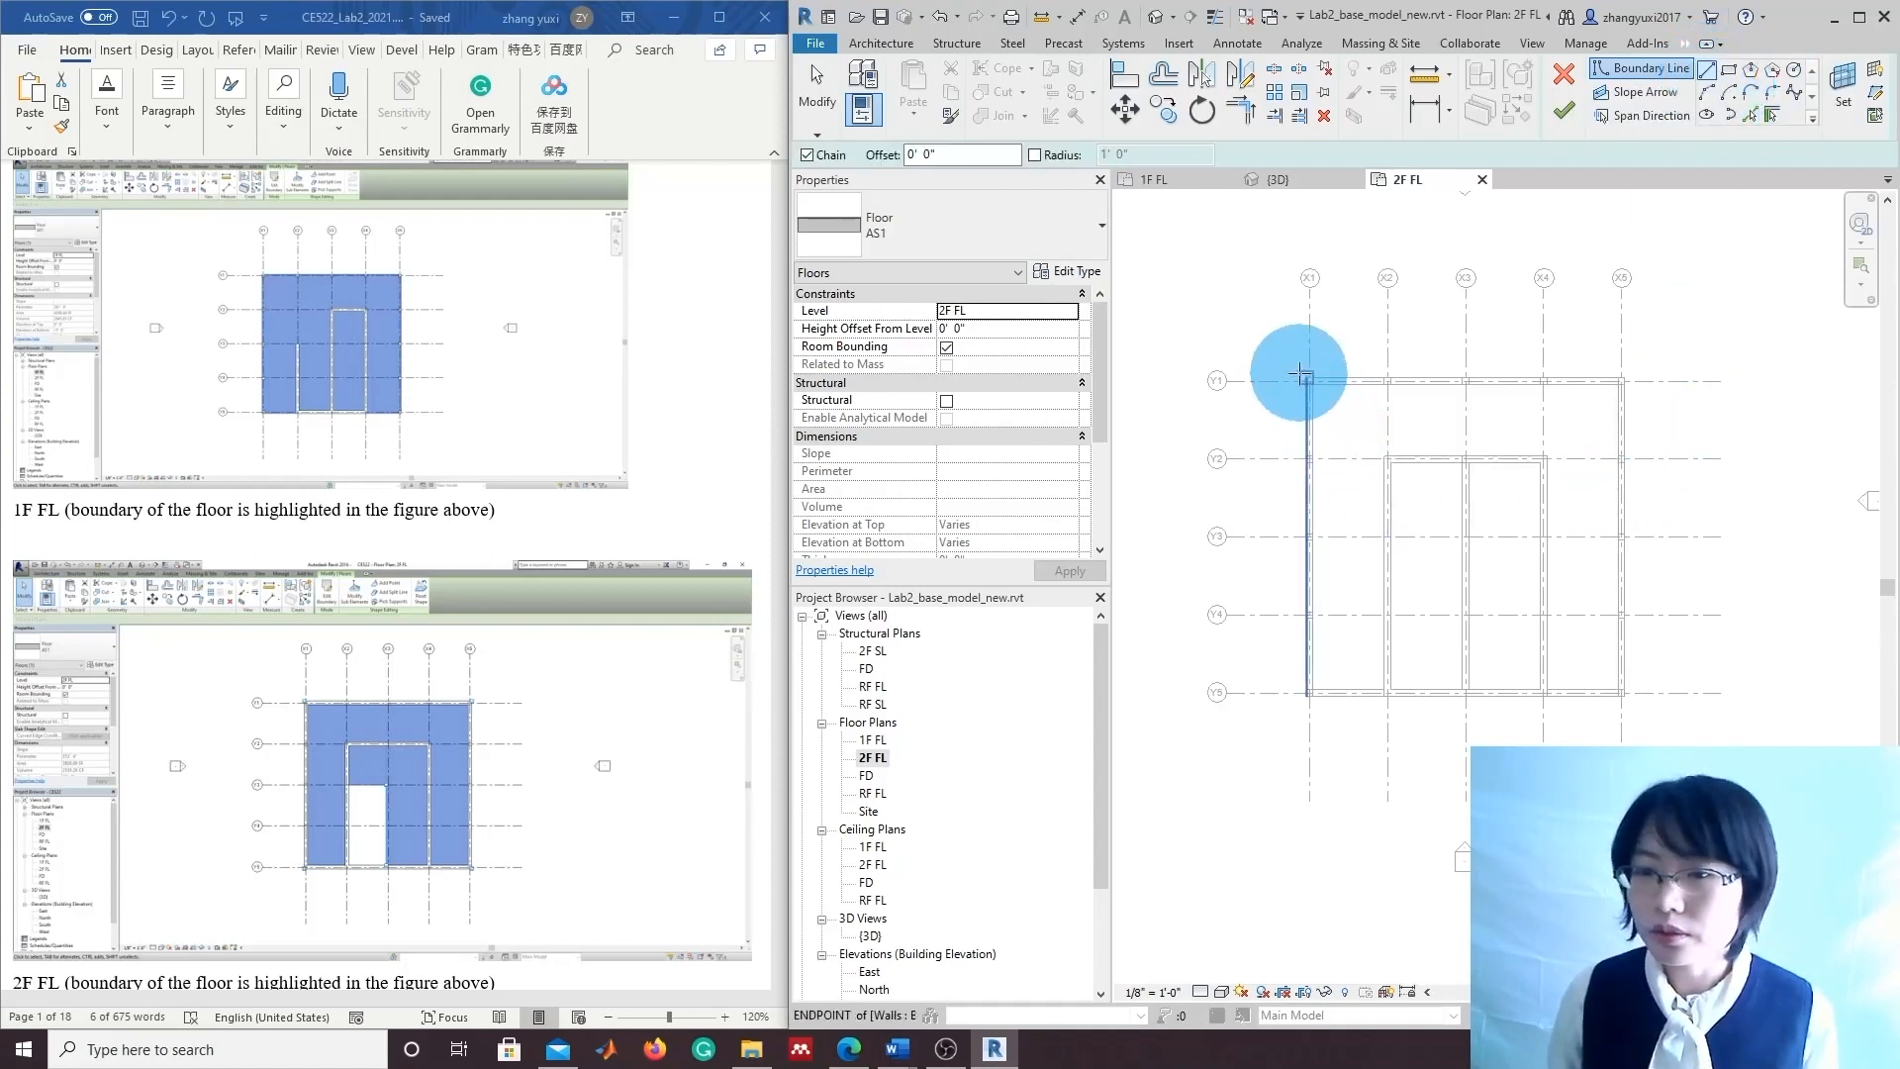
scroll(1340, 458, "up", 2)
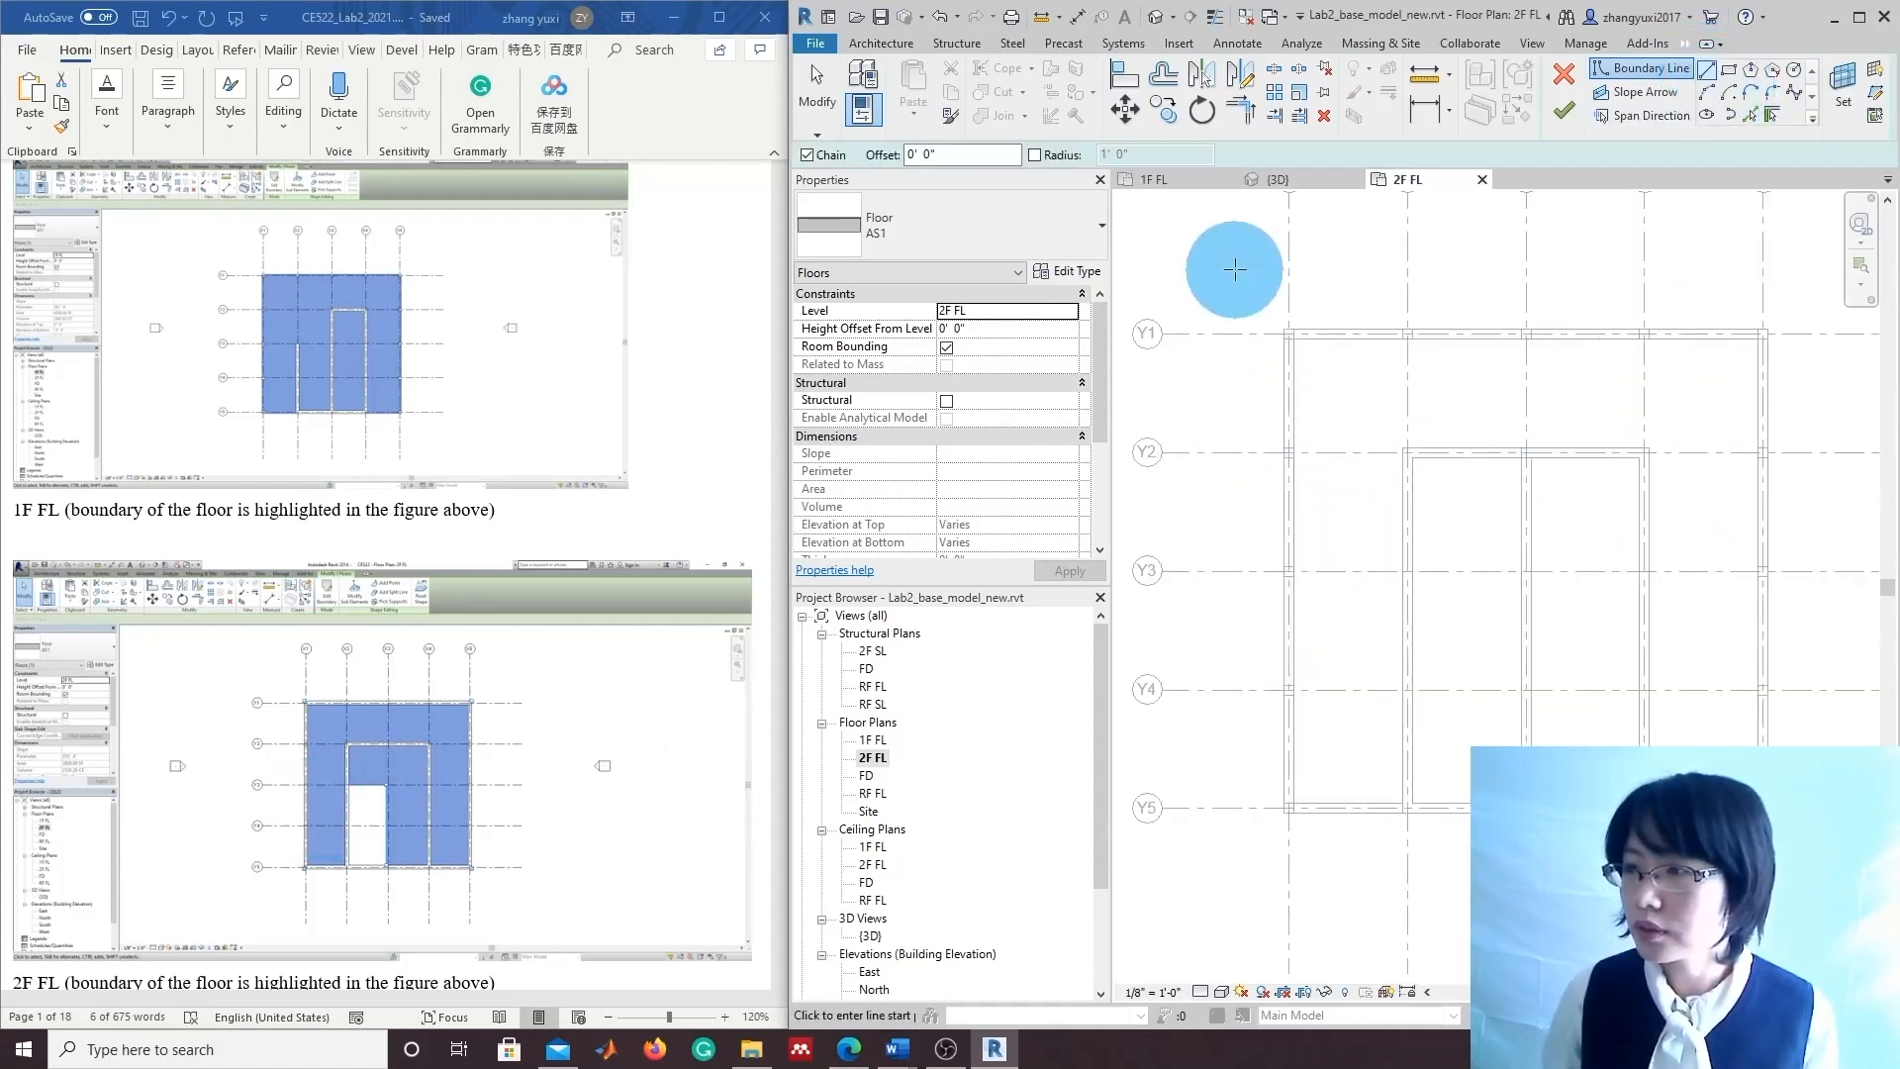
scroll(1247, 287, "up", 2)
left_click(1279, 315)
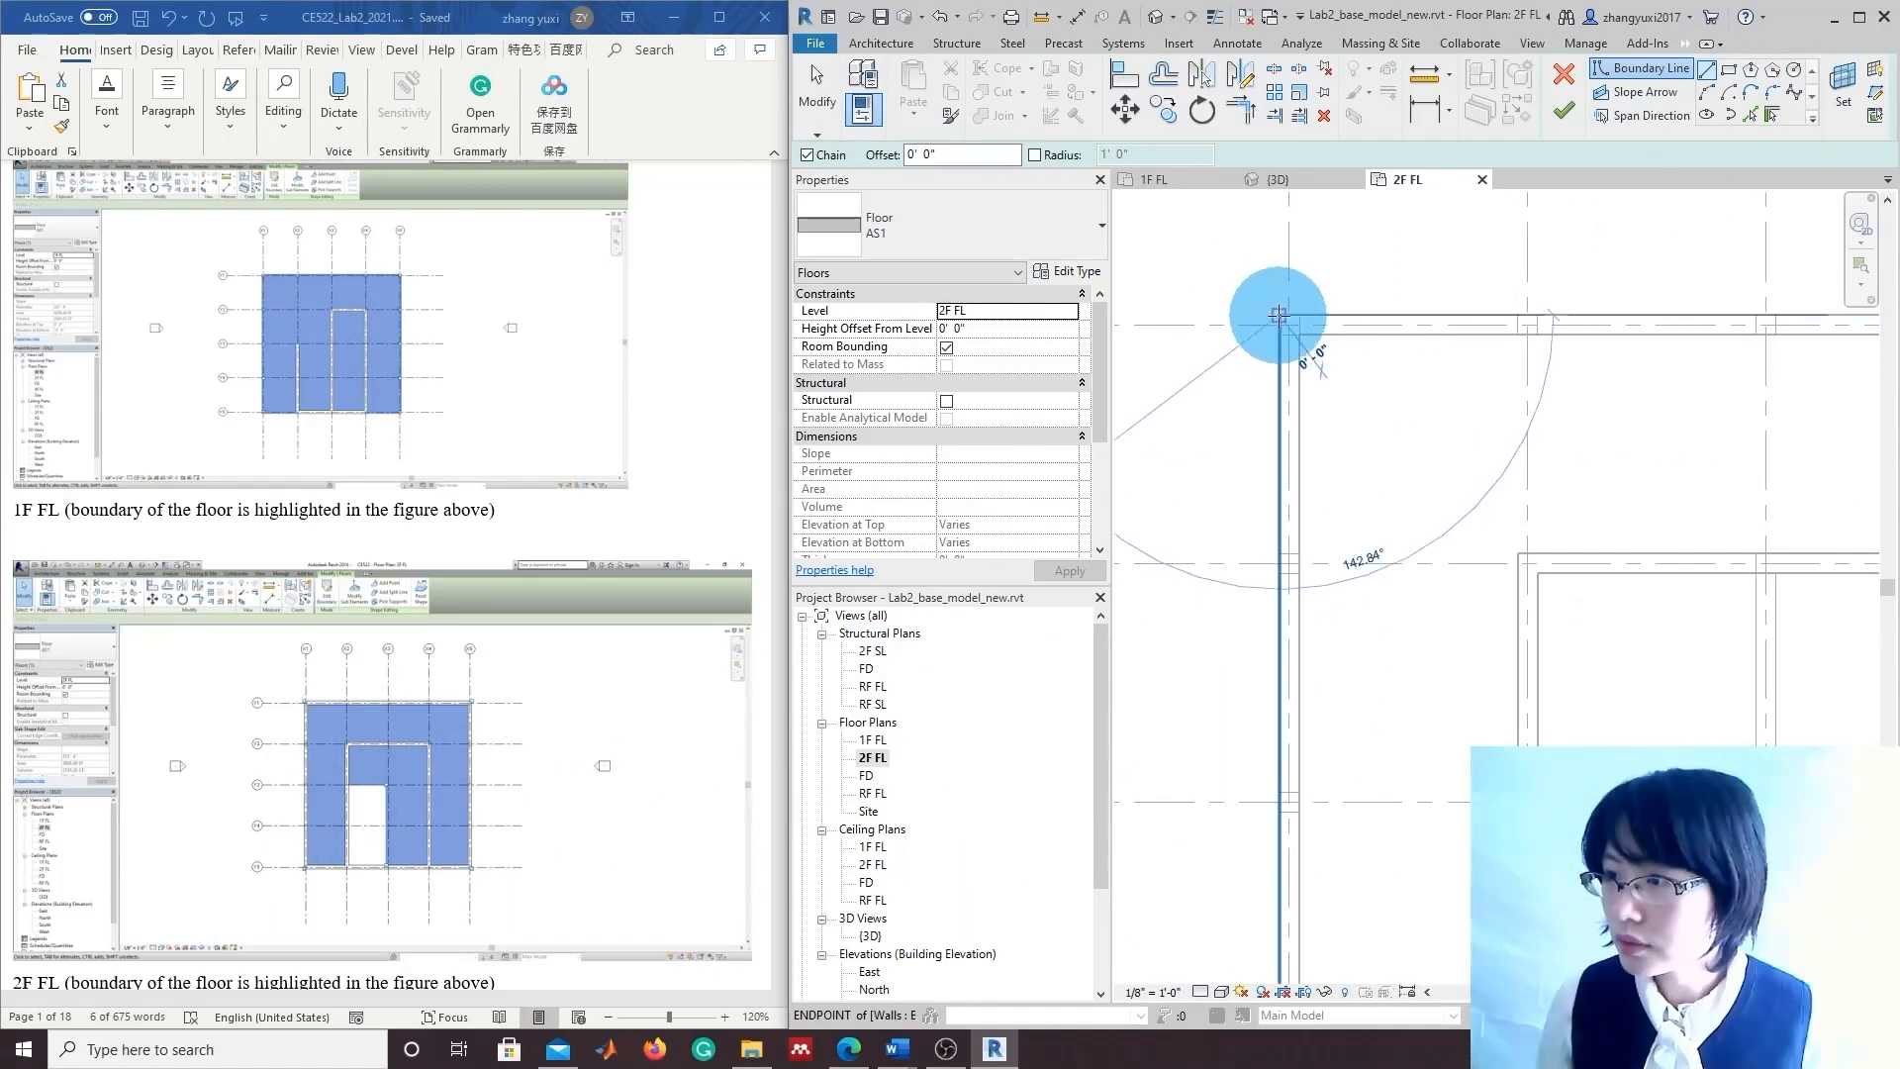
middle_click_drag(1297, 790, 1247, 471)
scroll(1263, 673, "down", 1)
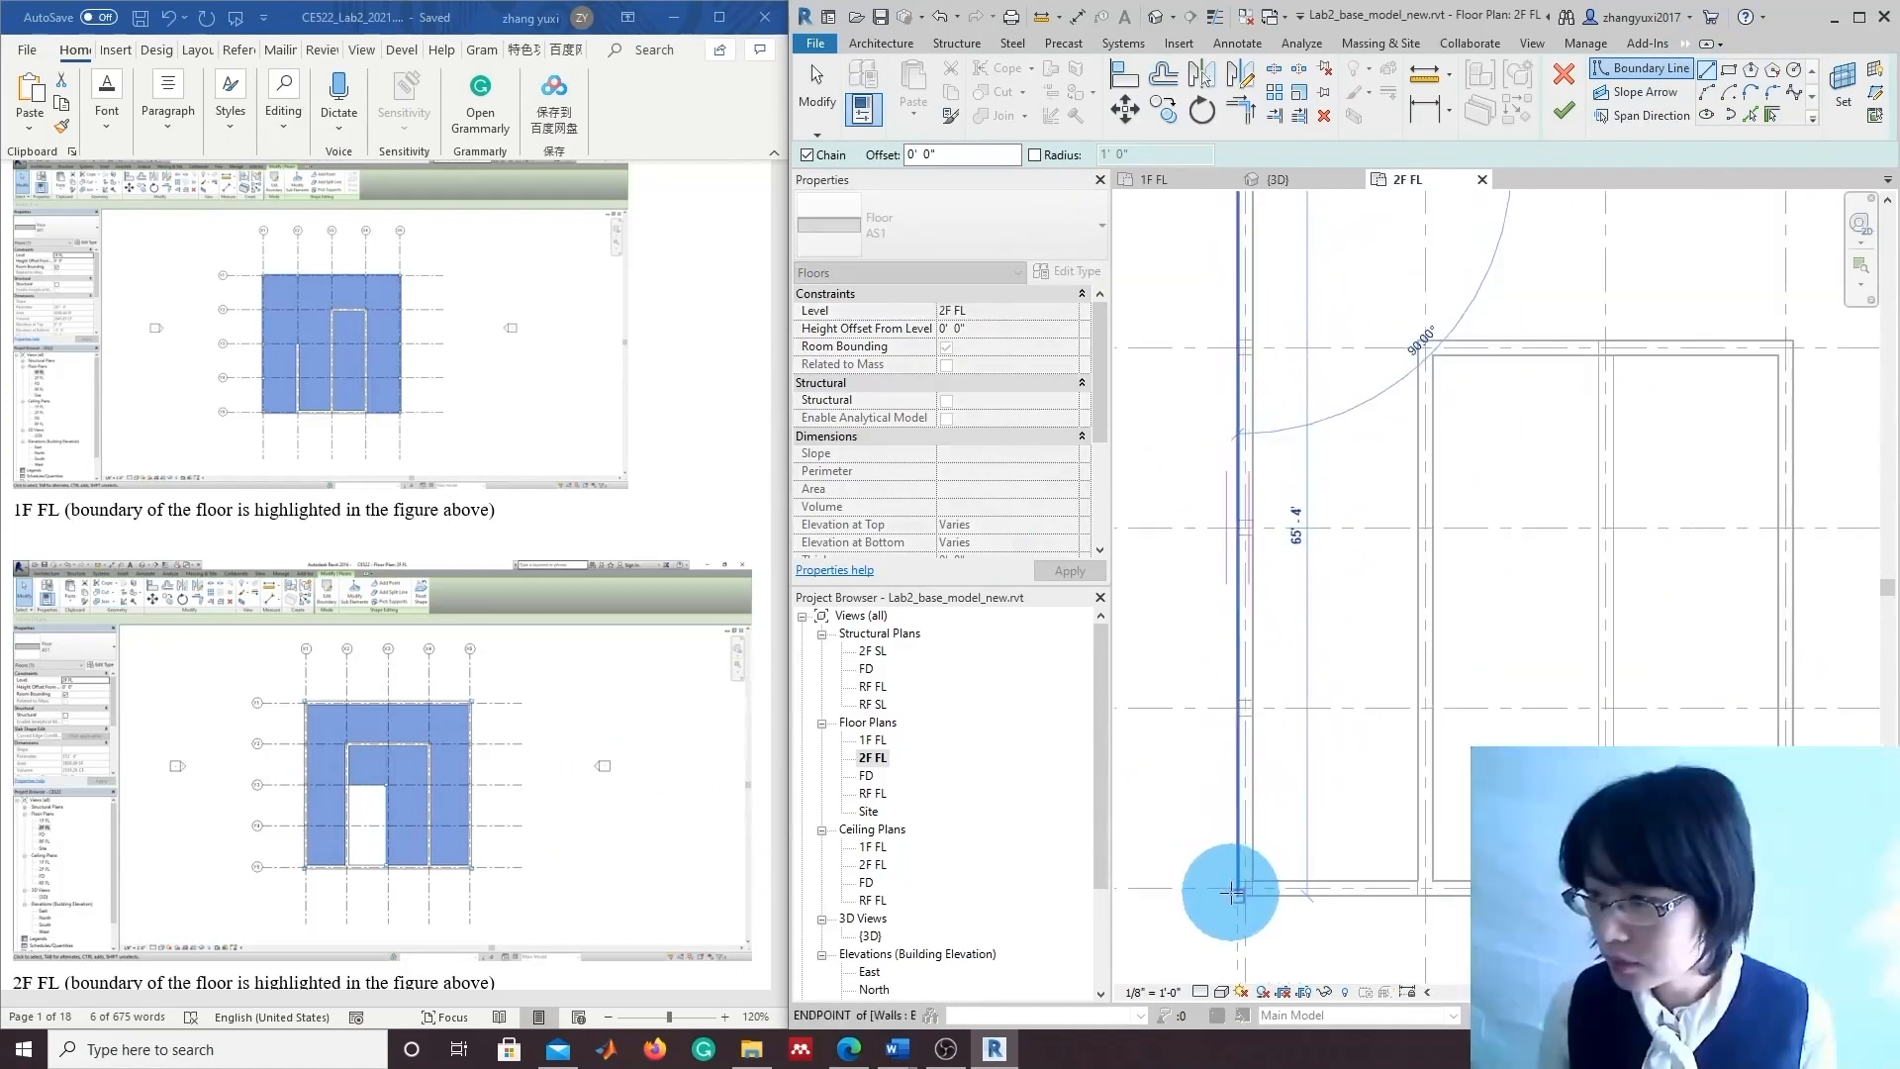
left_click(1232, 894)
Continue the floor boundary along Y5 to X2, then outline the 32' 8" deep notch between X2 and X3 up to Y3.
left_click(1434, 894)
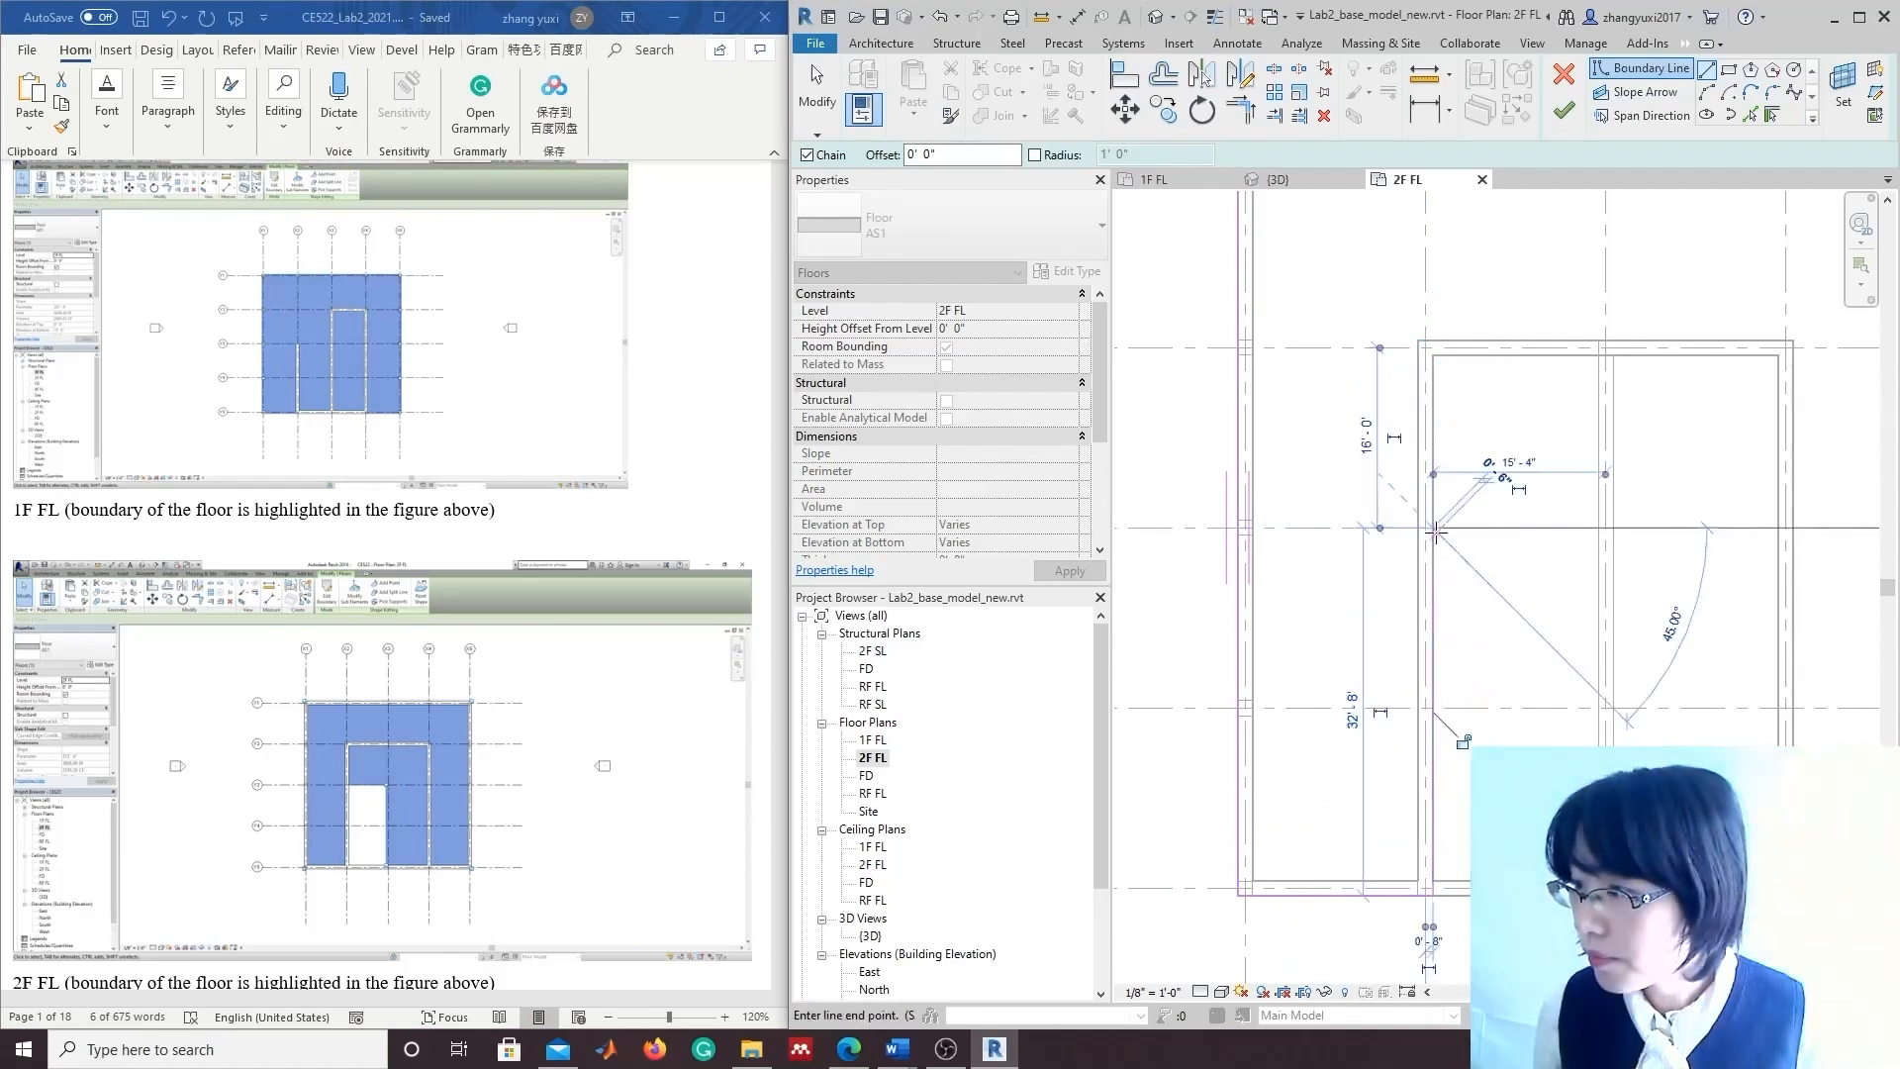
left_click(1599, 529)
left_click(1599, 894)
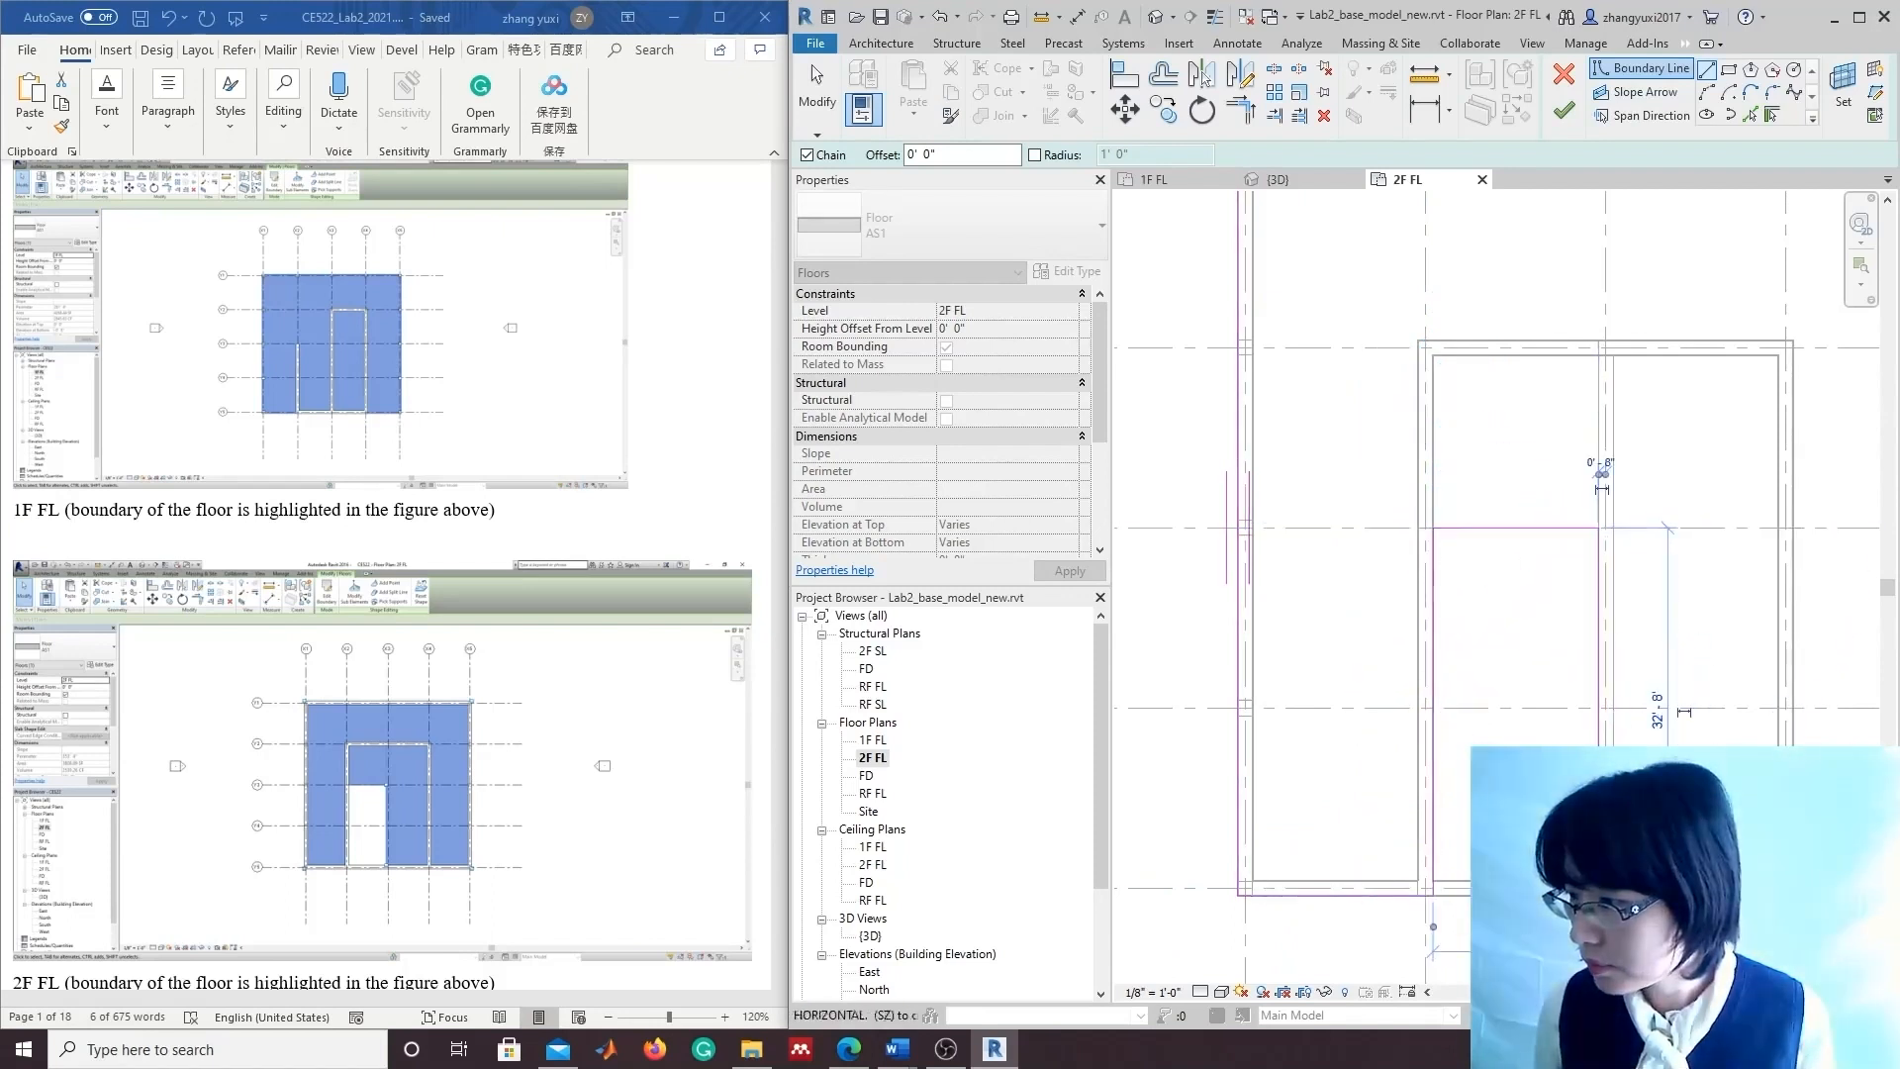
Close the boundary along the outer wall faces through corners X5–Y5 and X5–Y1 back to X1–Y1 and finish the 2F FL floor.
middle_click_drag(1762, 890, 1541, 892)
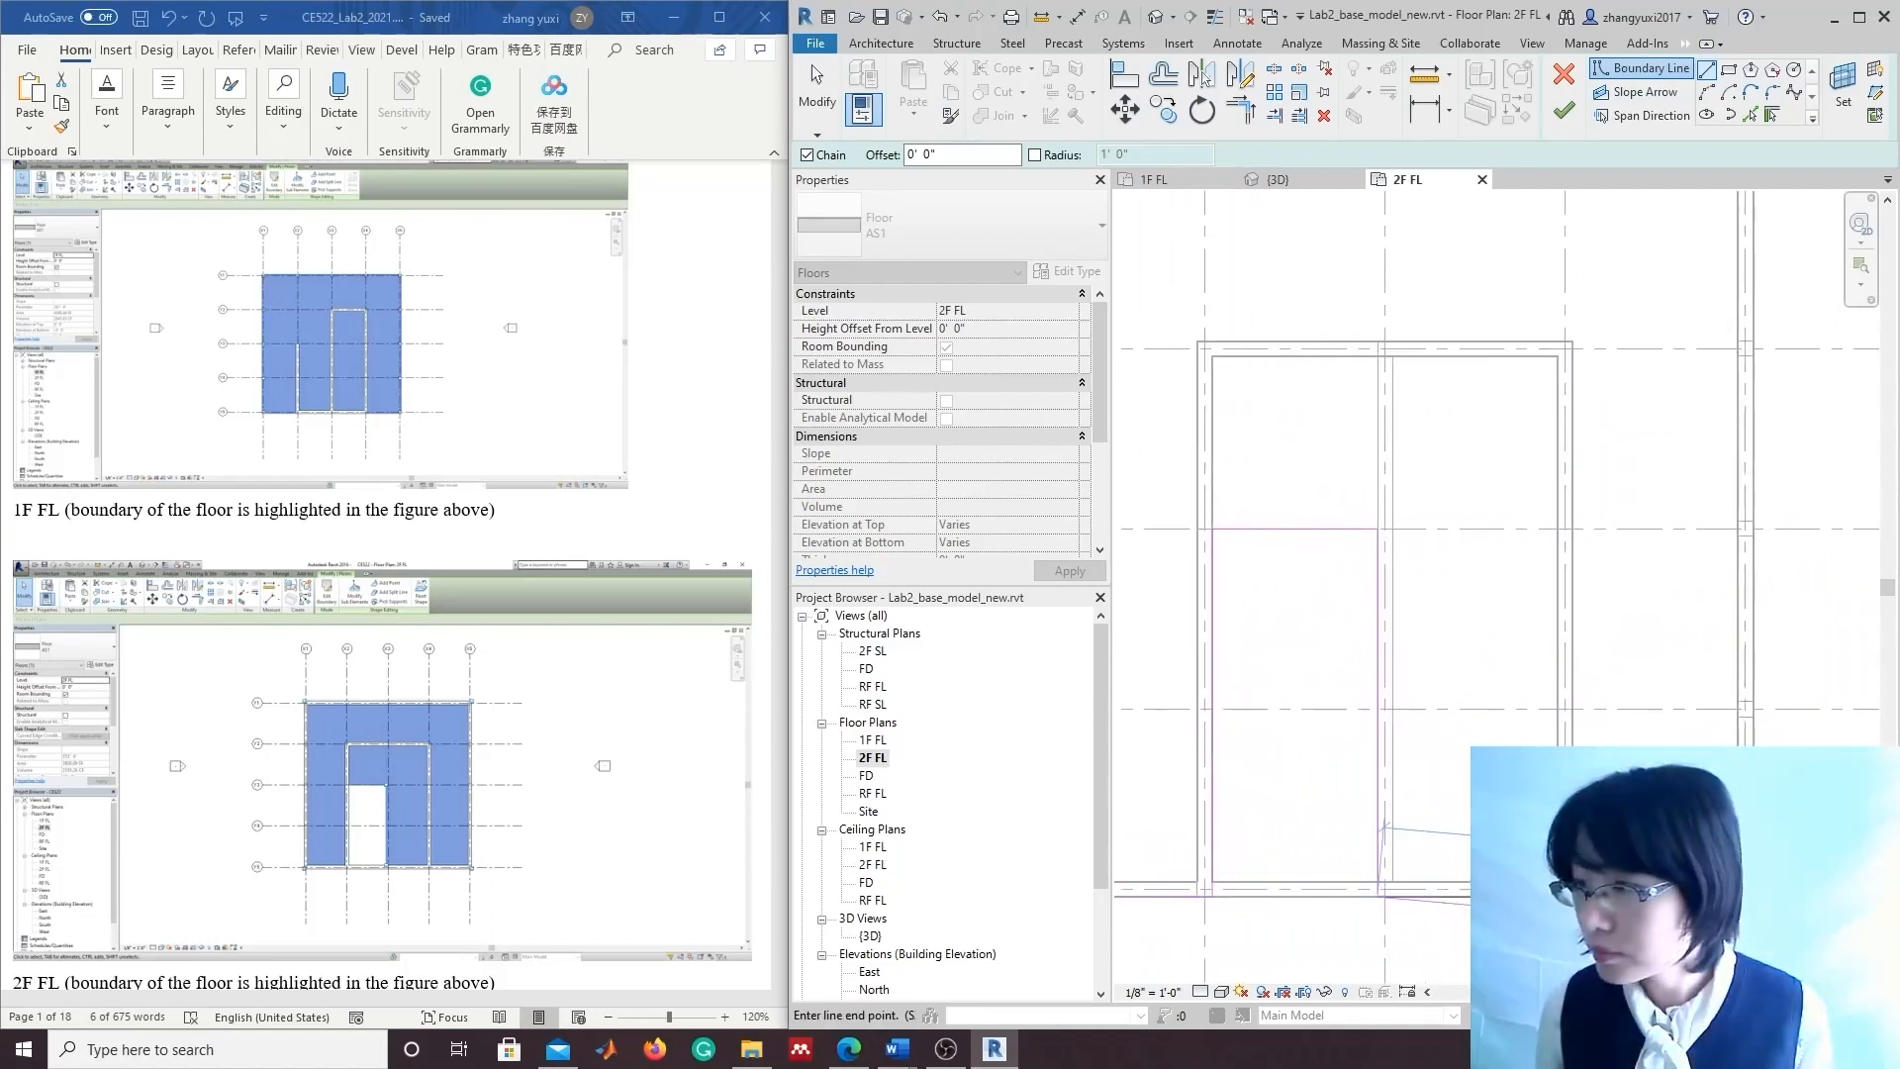
left_click(1754, 896)
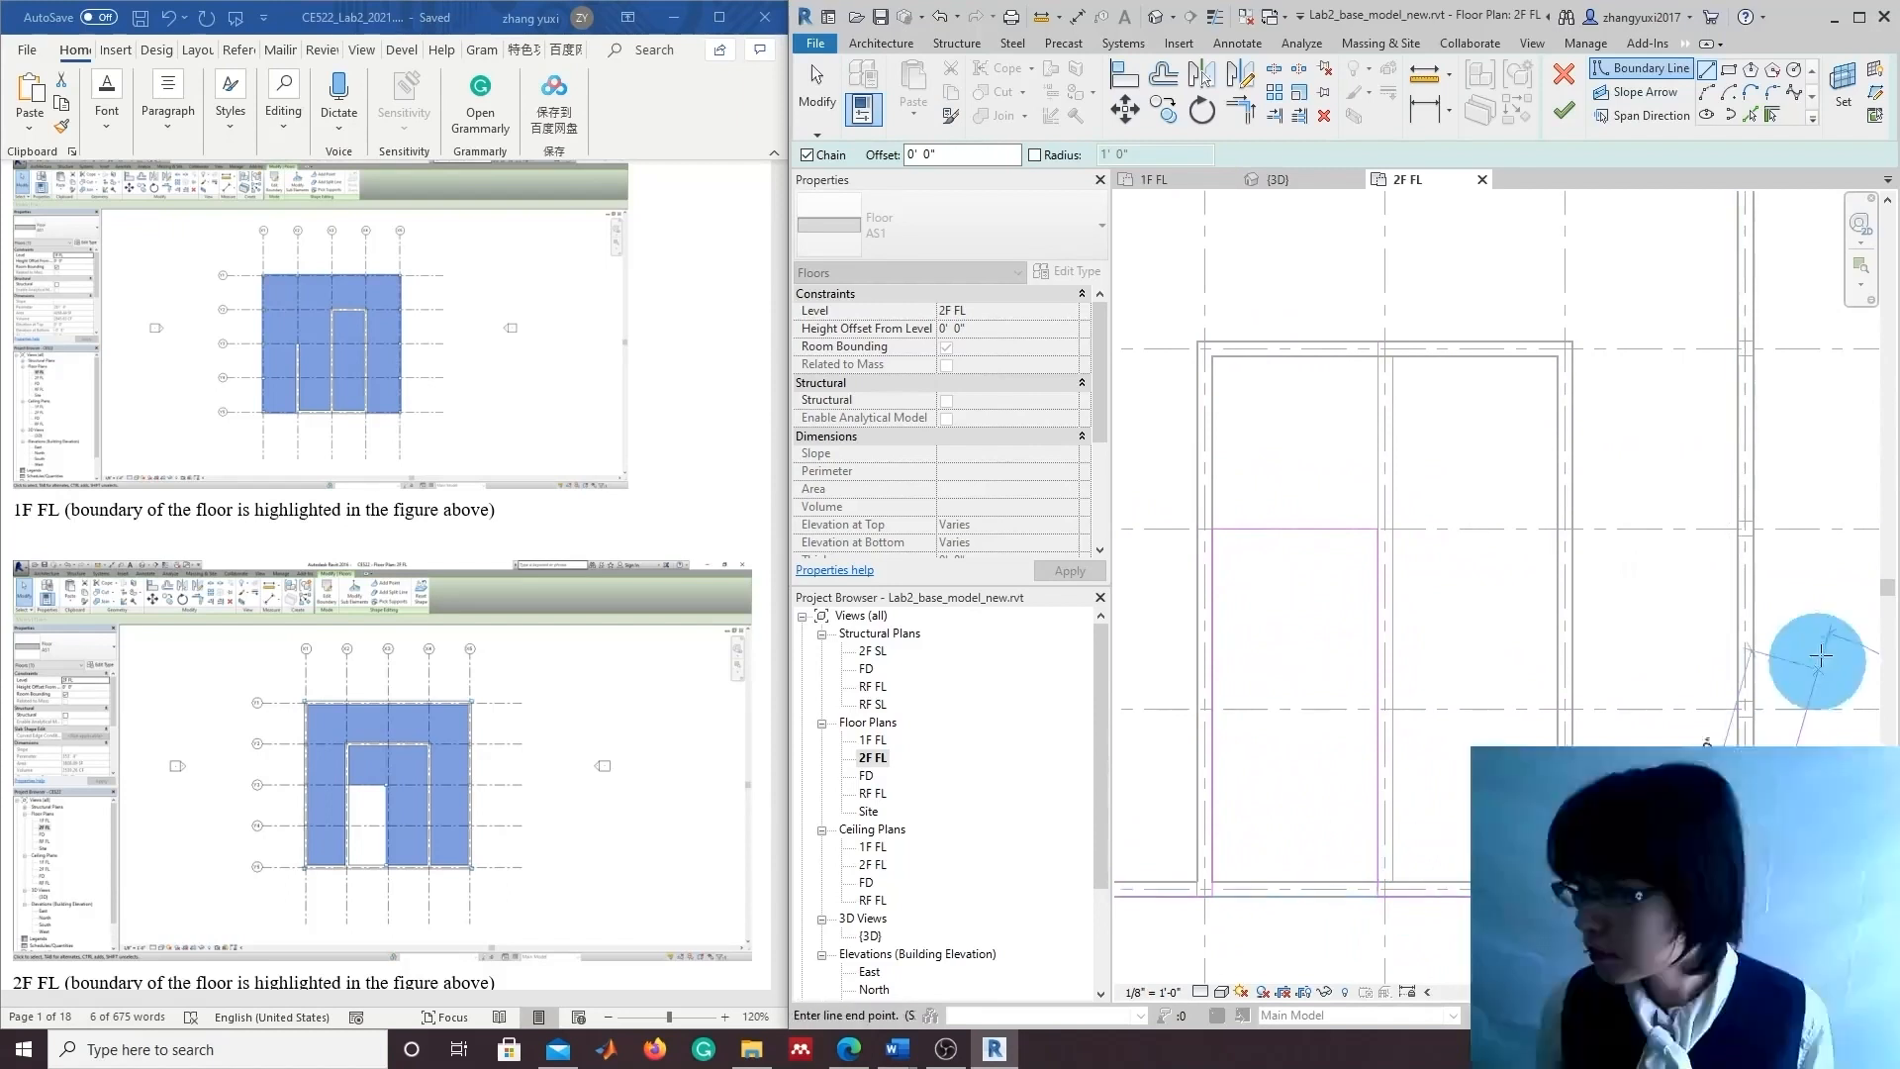
middle_click_drag(1827, 652, 1797, 964)
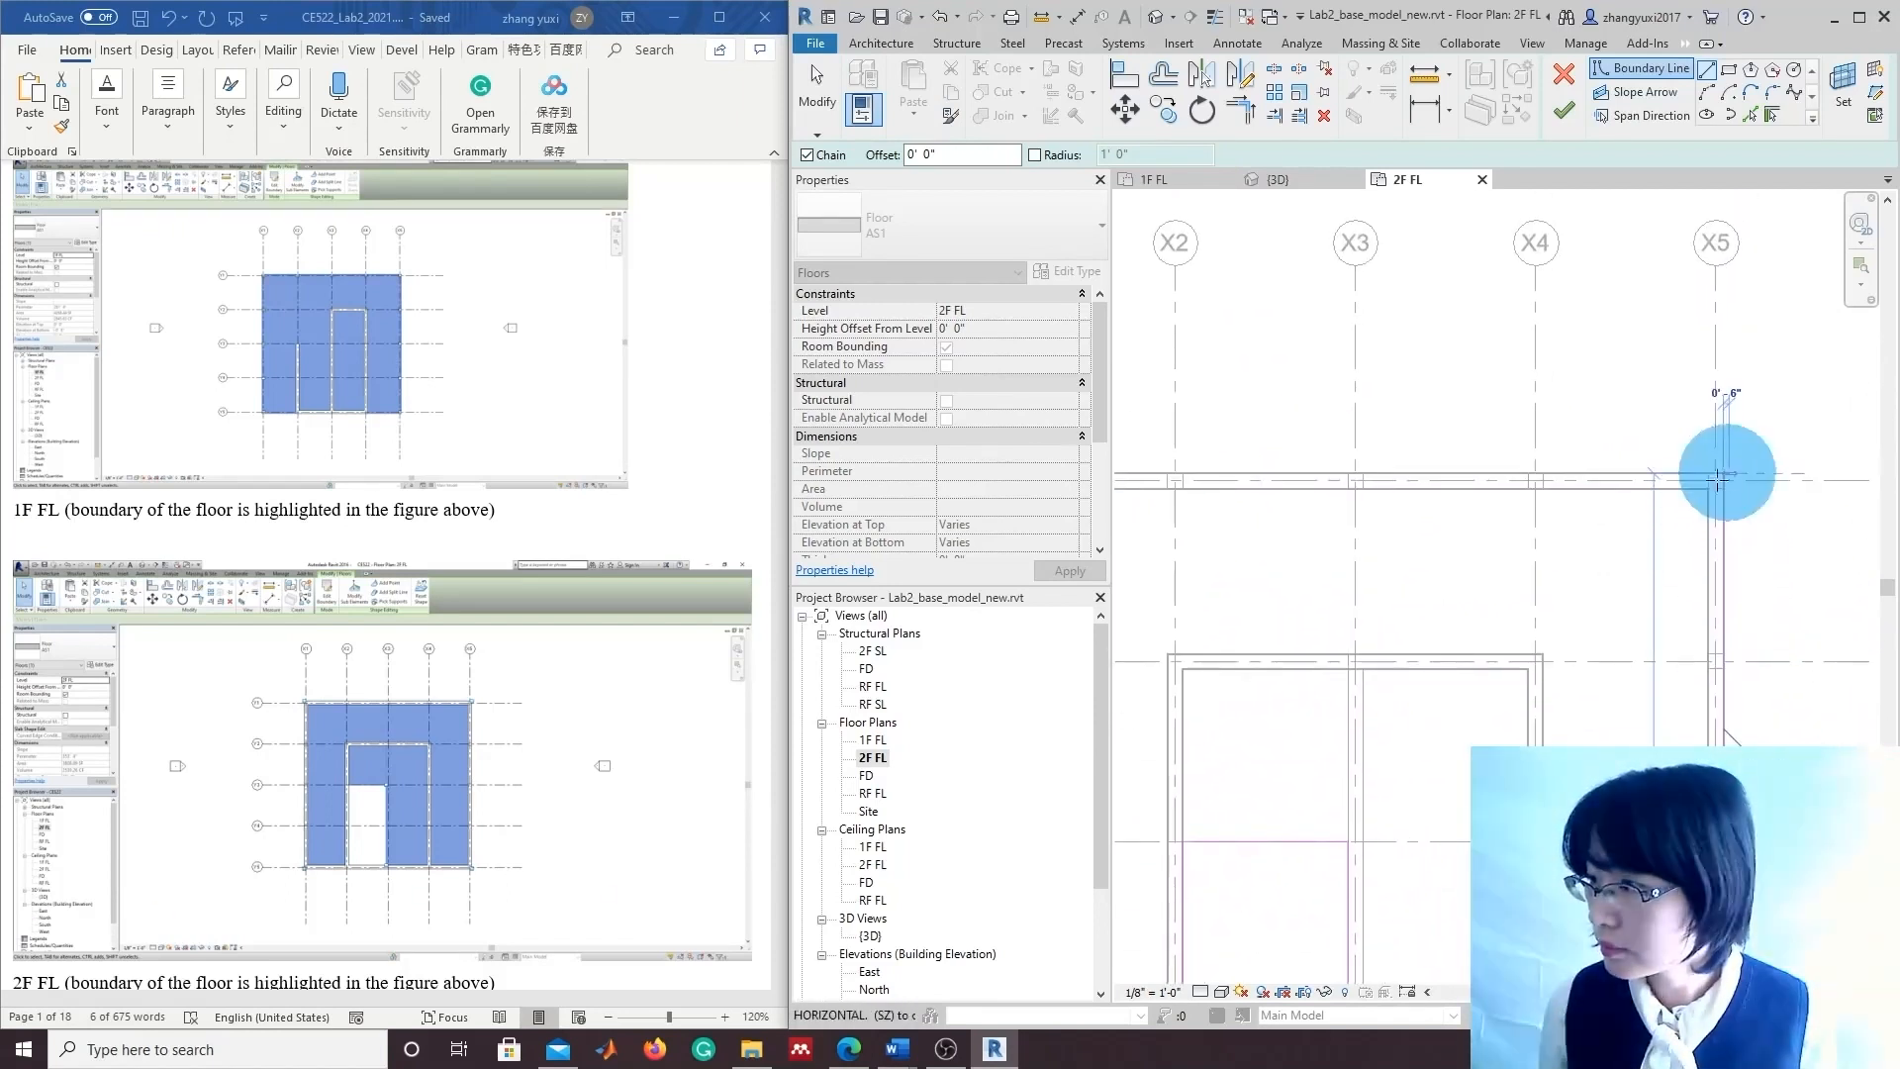
middle_click_drag(1310, 669, 1699, 700)
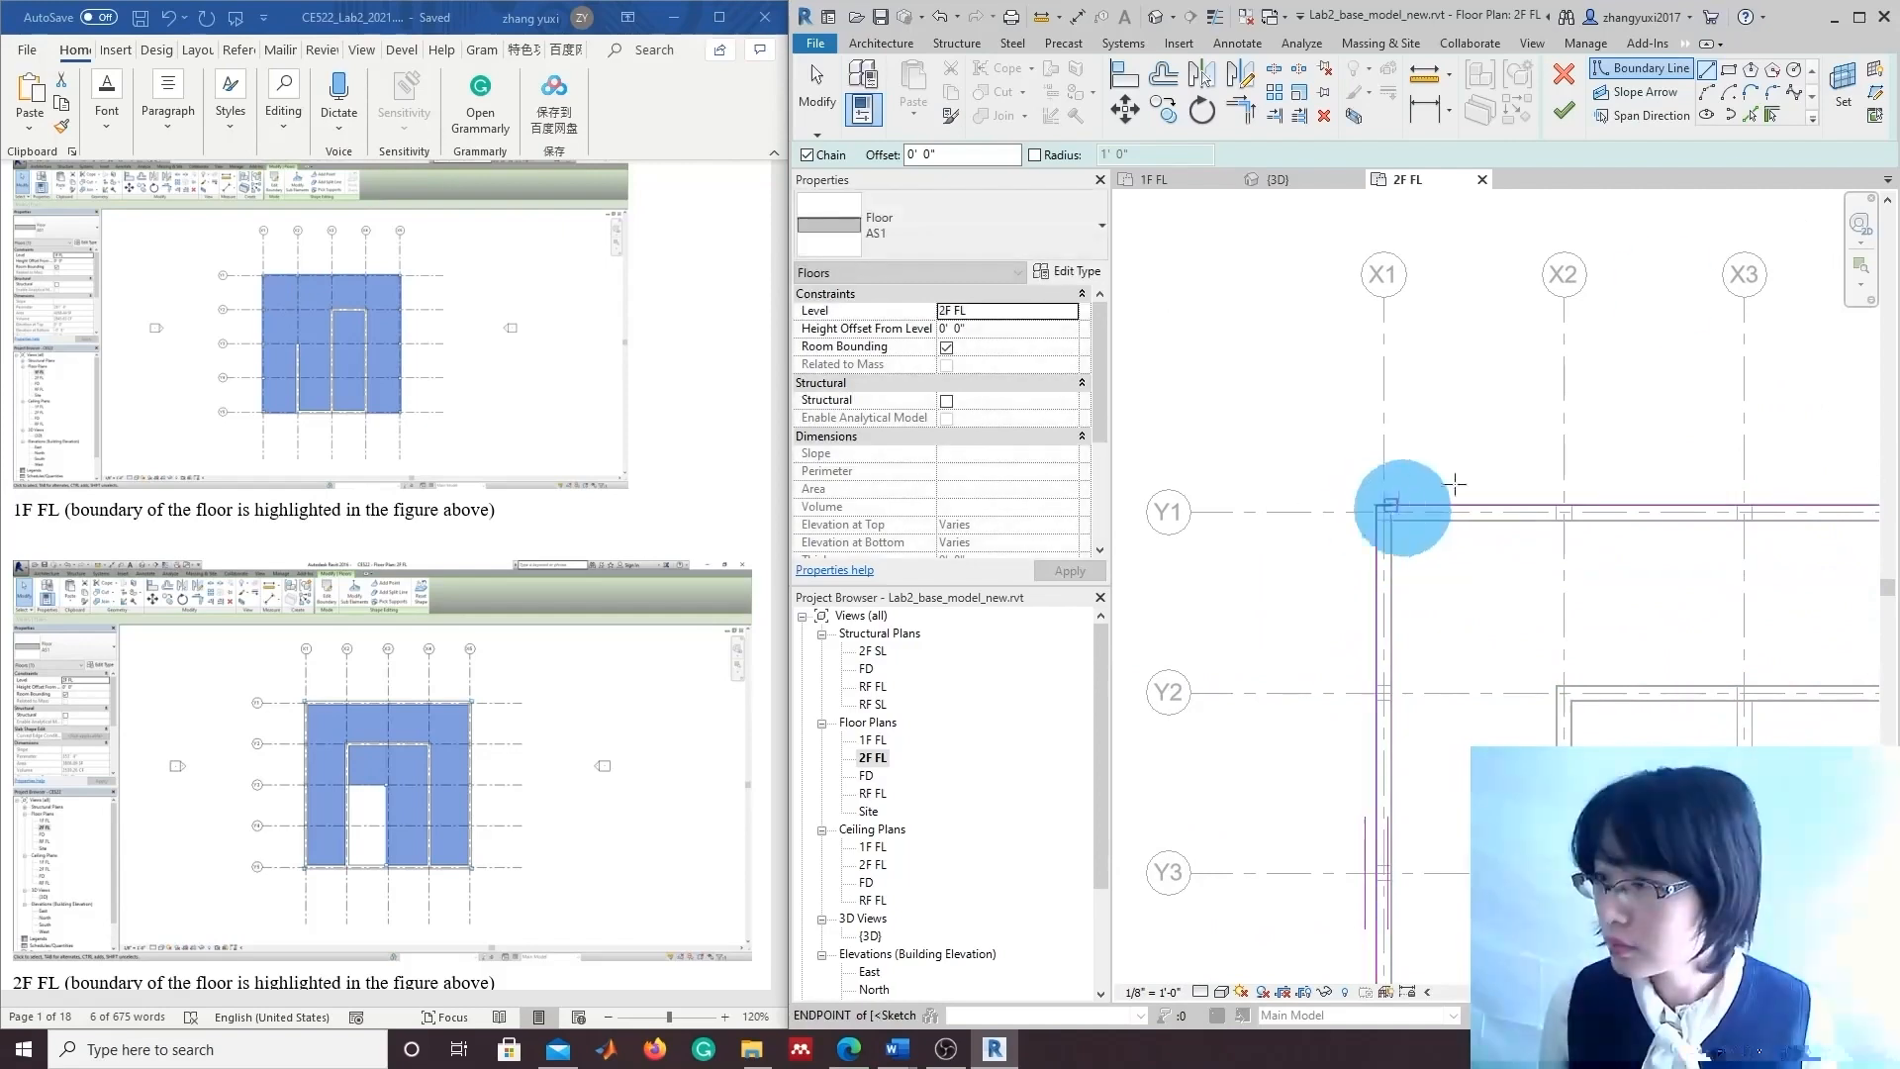
left_click(1564, 109)
scroll(1699, 721, "down", 5)
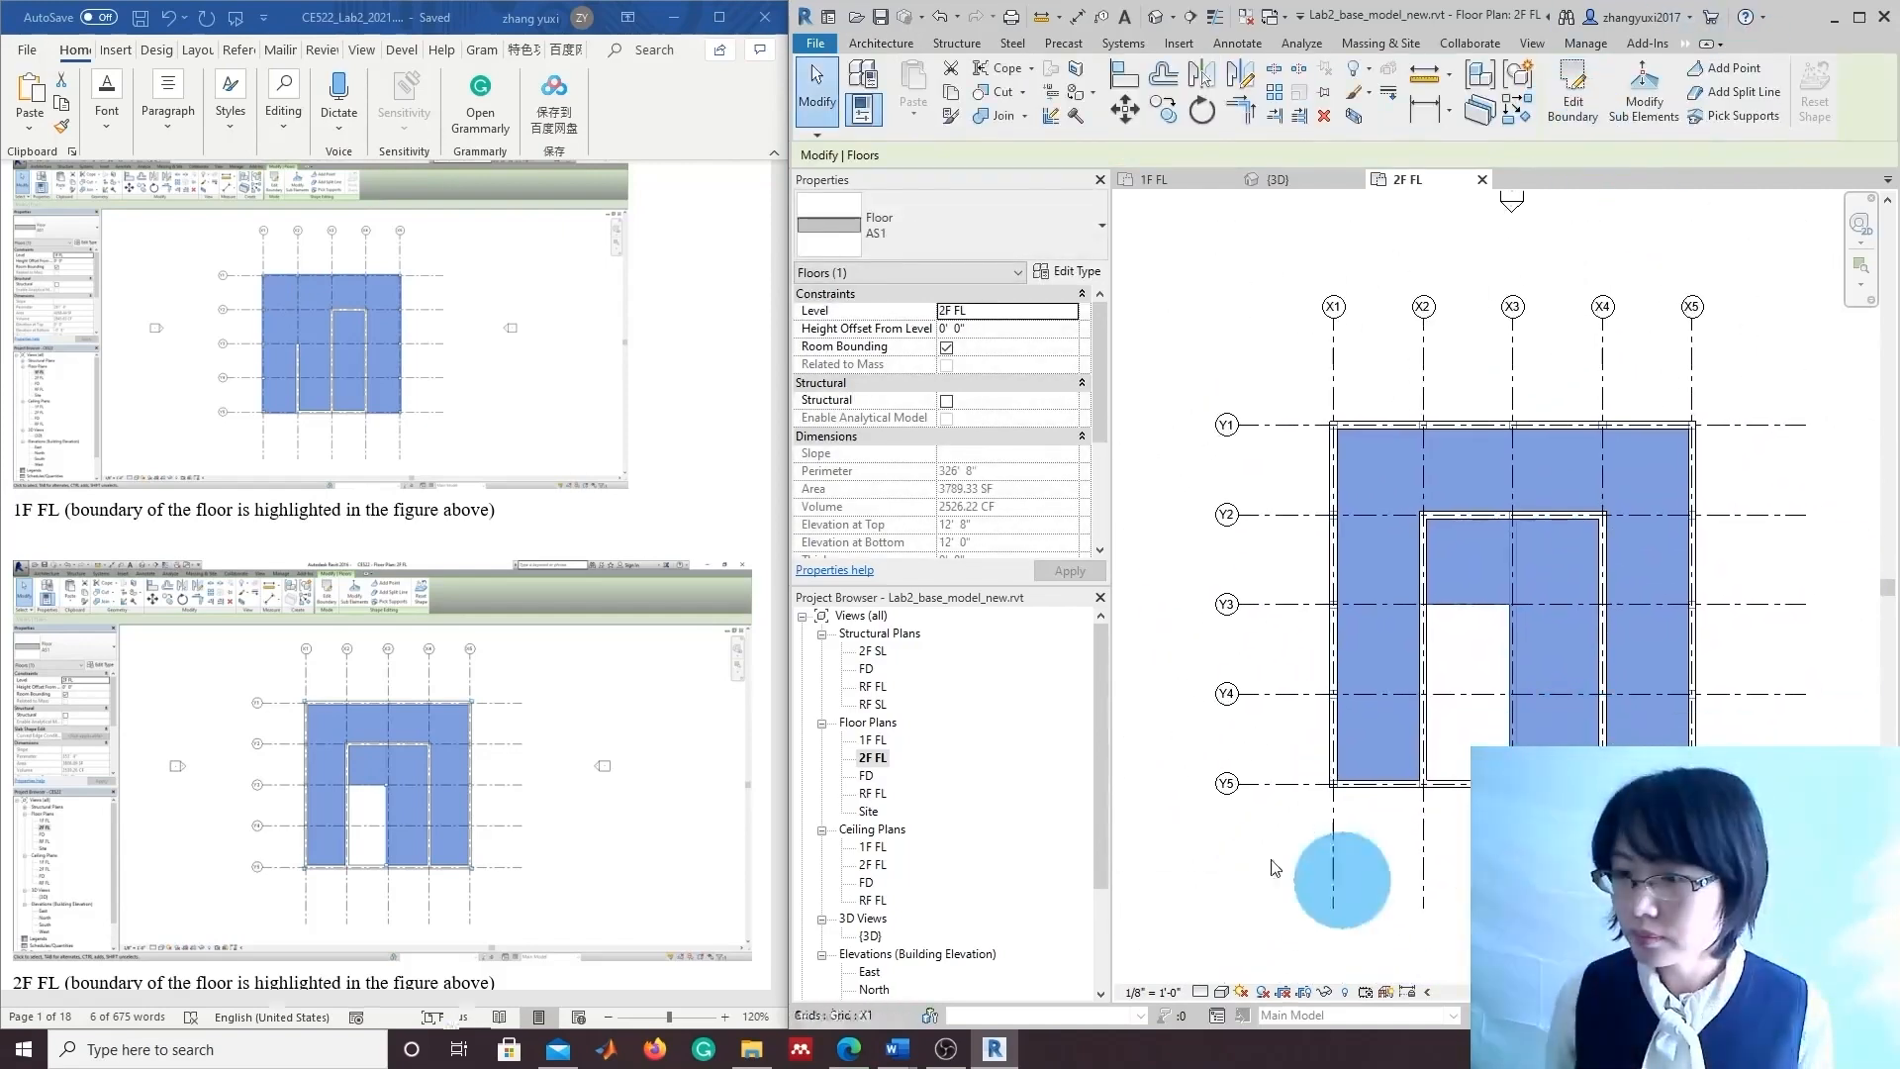
Open the RF FL floor plan and bring up the RF FL boundary figure in the Word lab instructions.
double_click(873, 793)
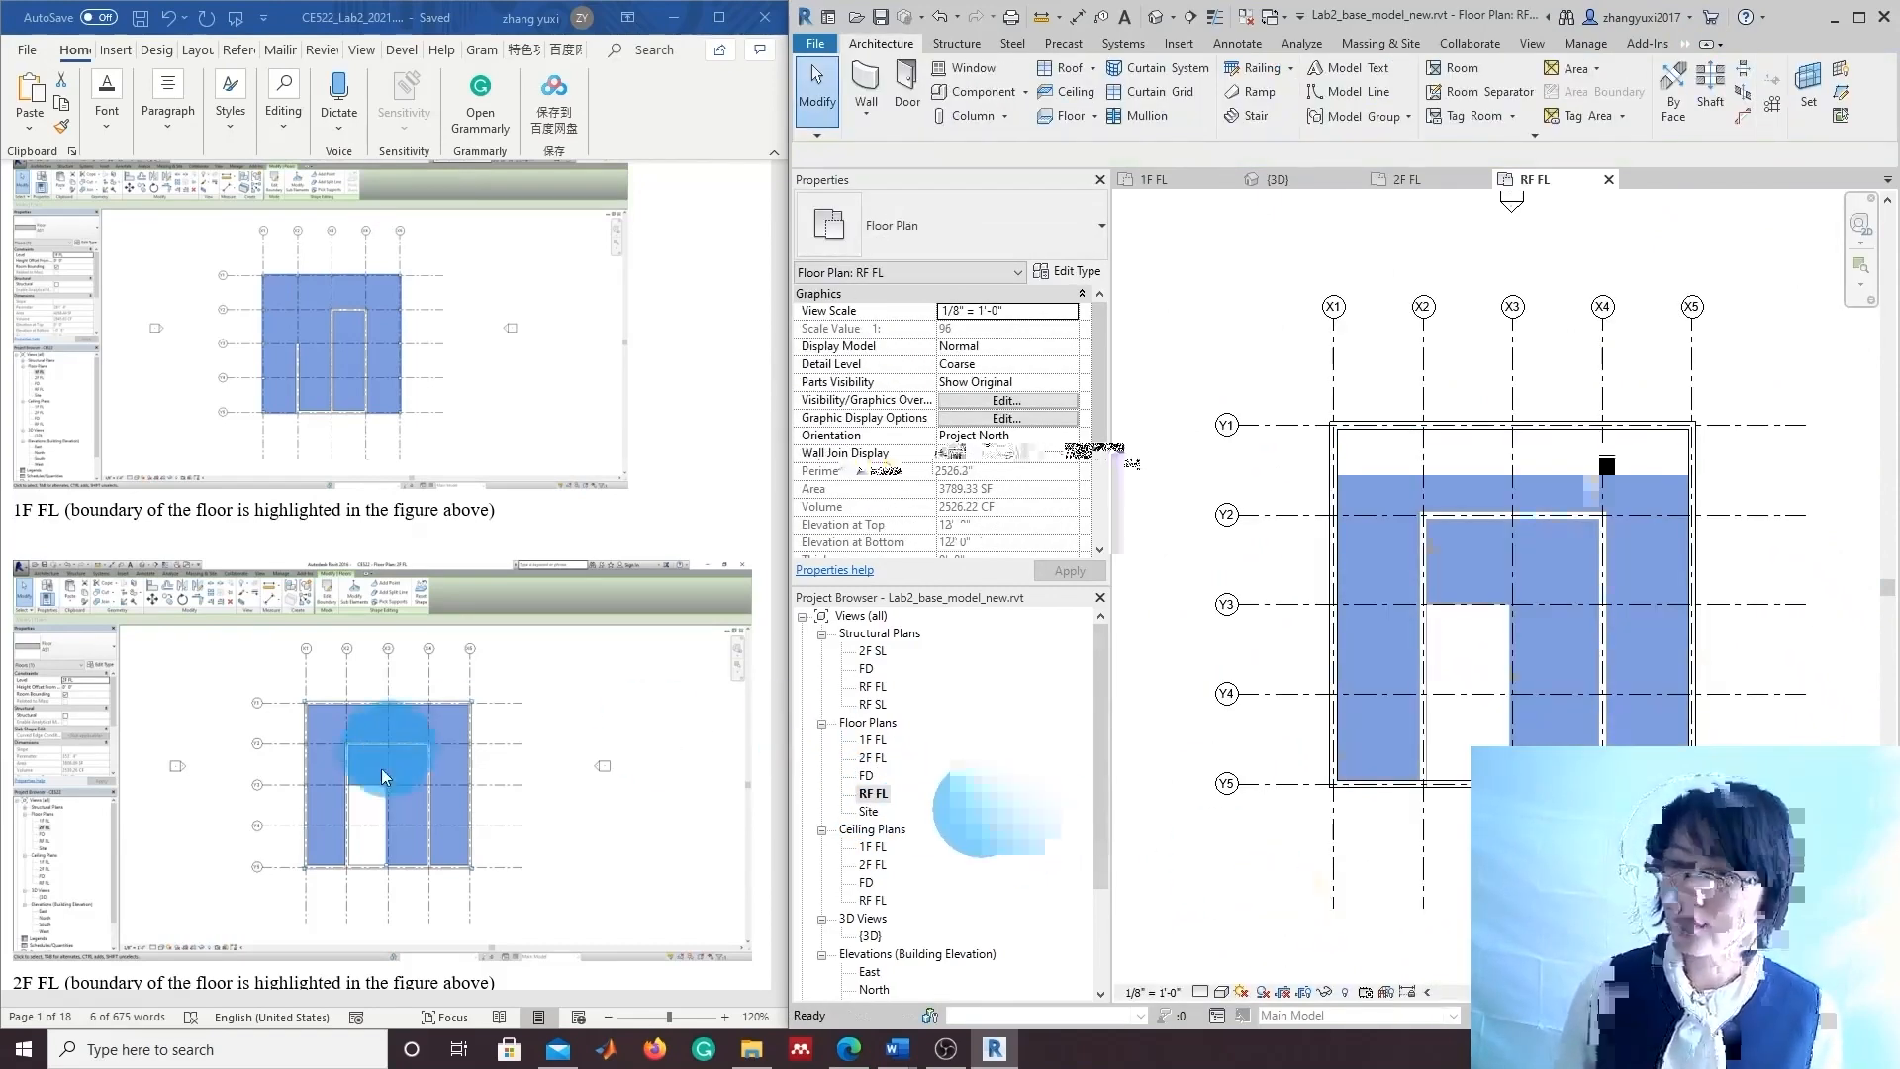
scroll(382, 768, "down", 8)
scroll(398, 858, "down", 6)
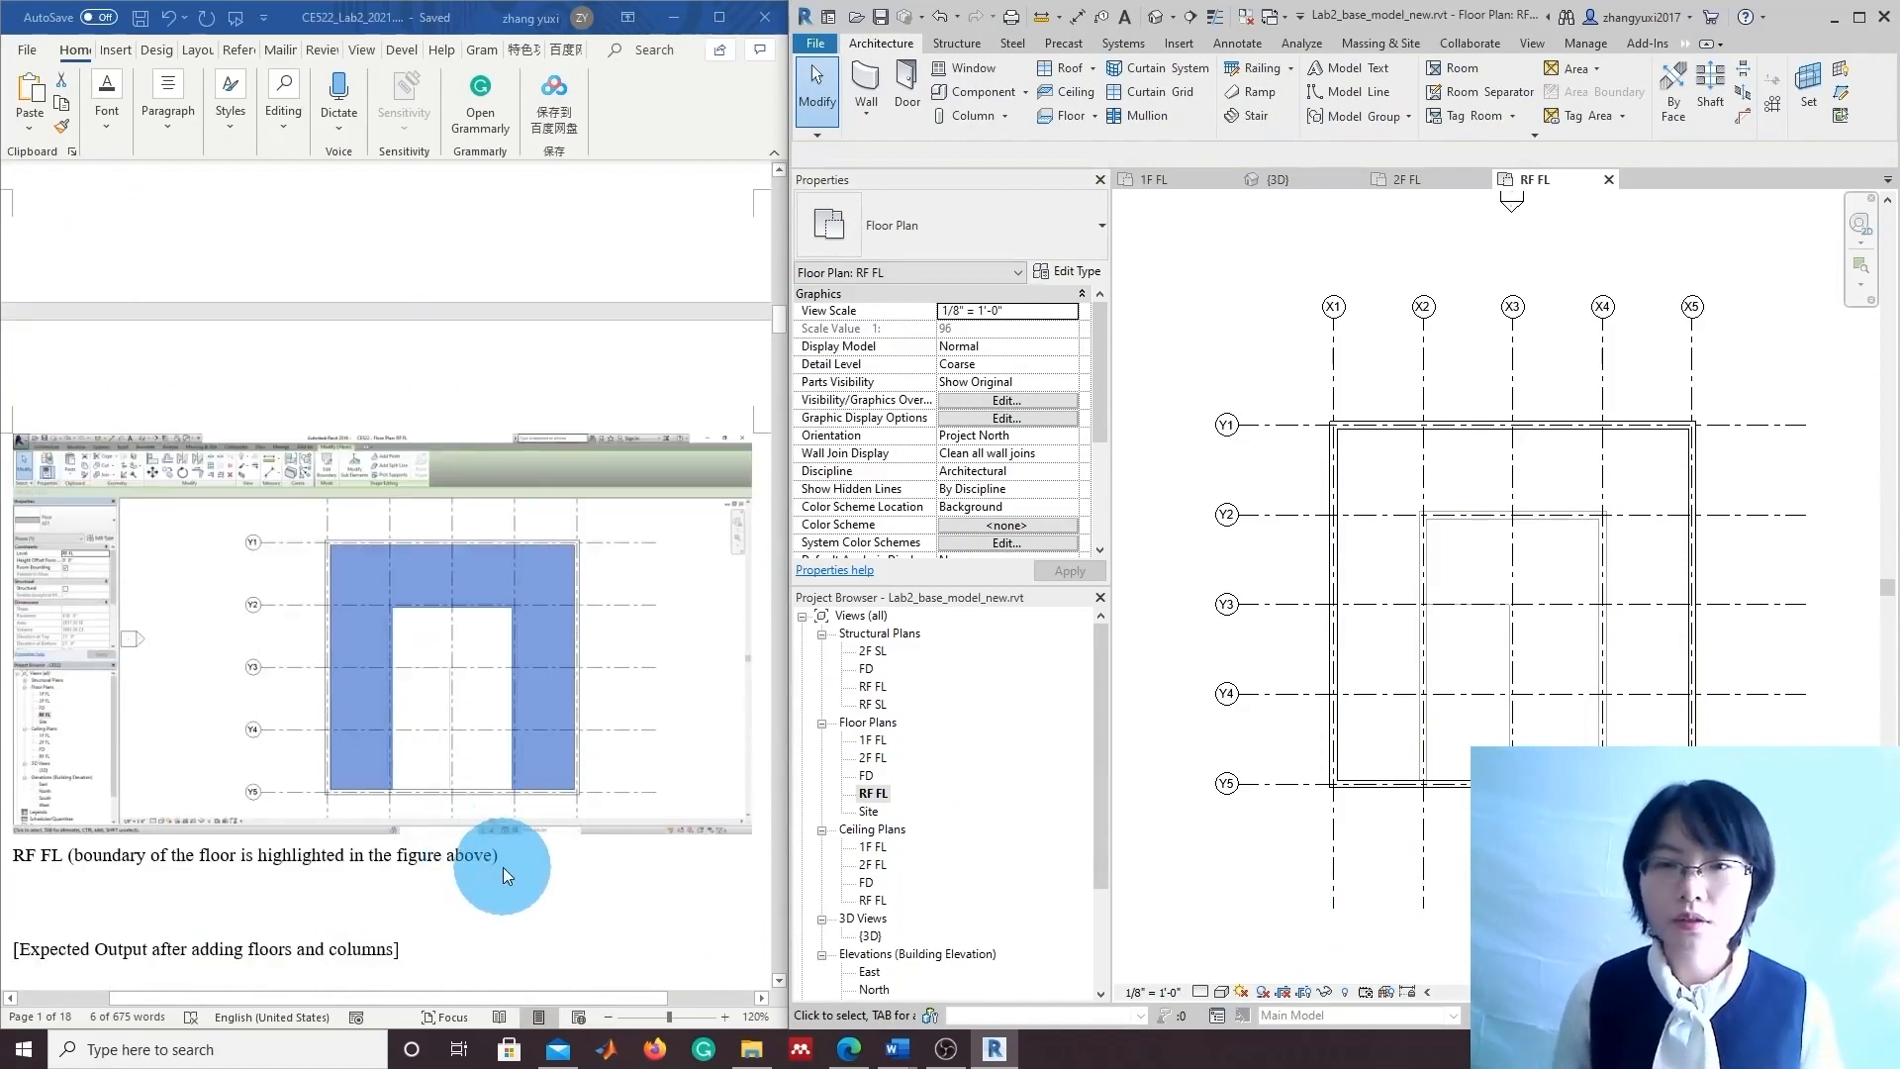
Start an AS1 floor on level RF FL and pick the four outer walls and the inner walls along X2, Y2 and X4 as boundary lines.
left_click(1276, 591)
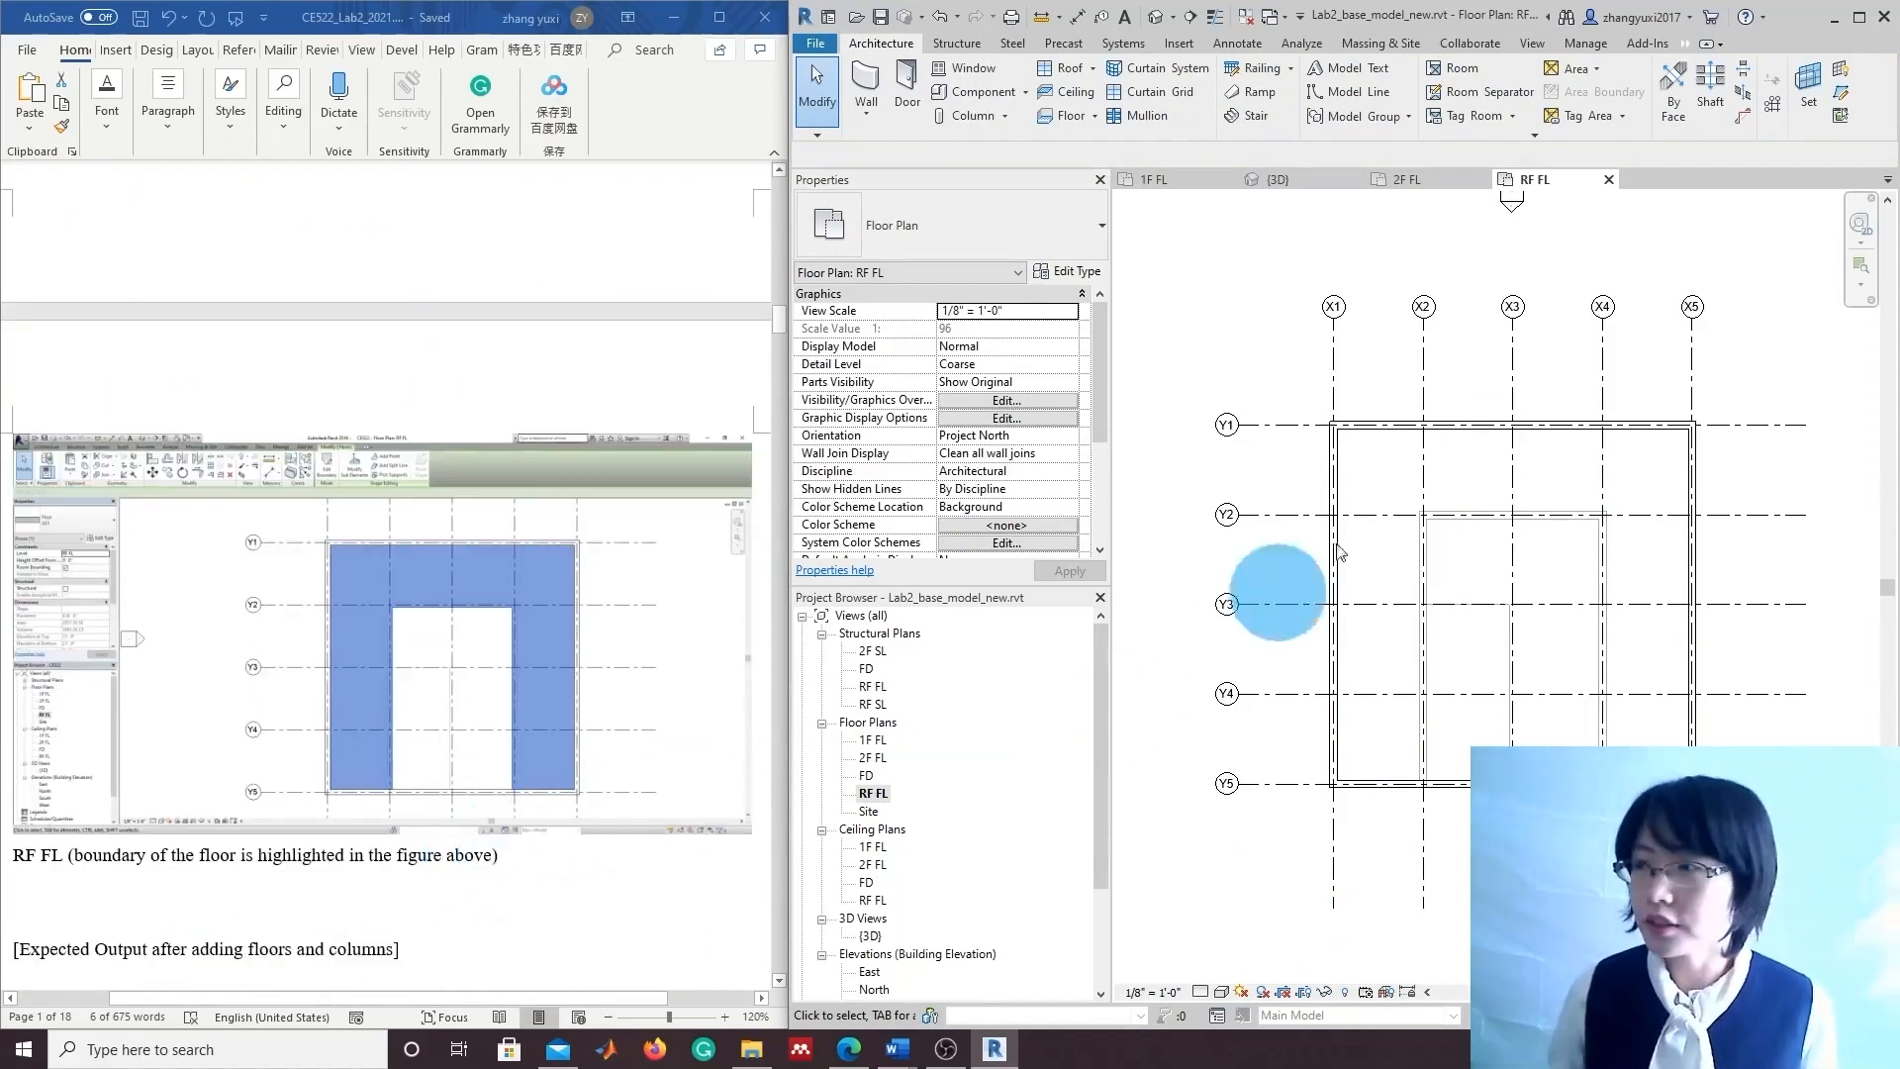
left_click(1710, 114)
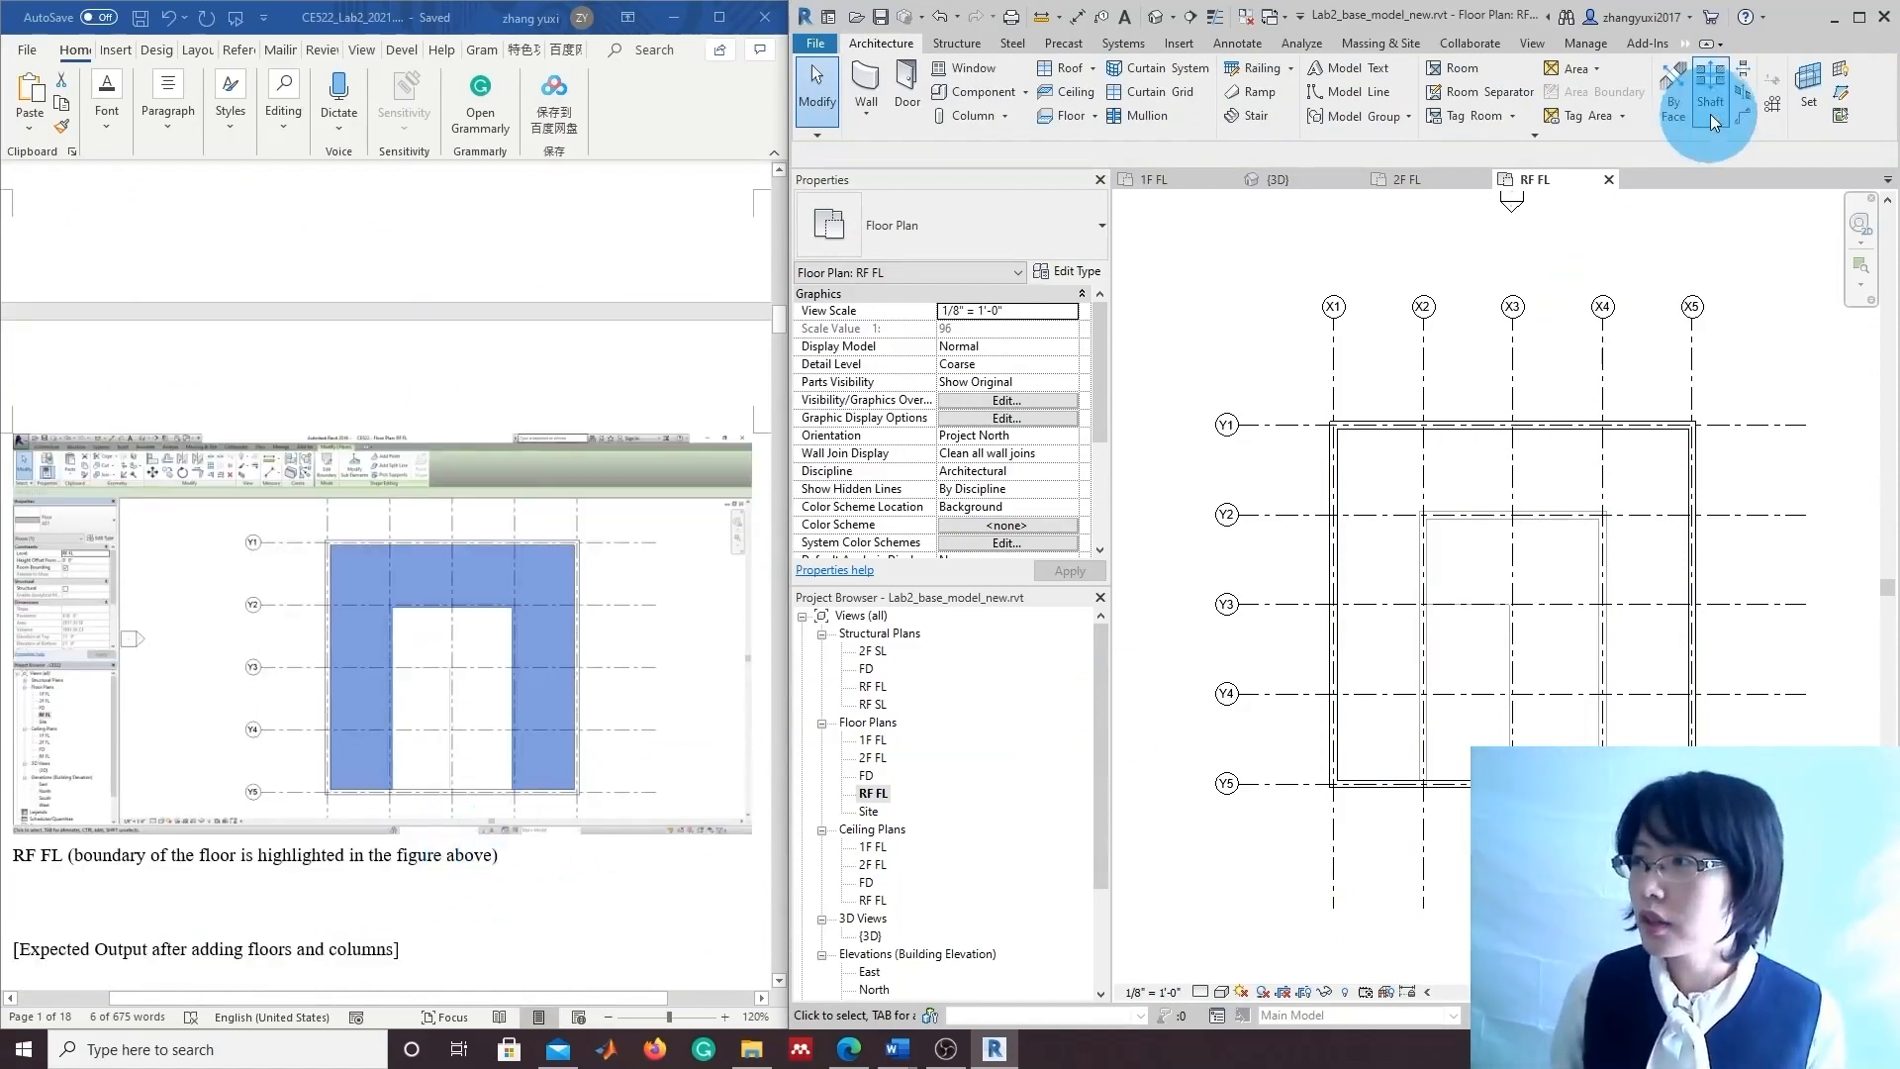
left_click(1069, 116)
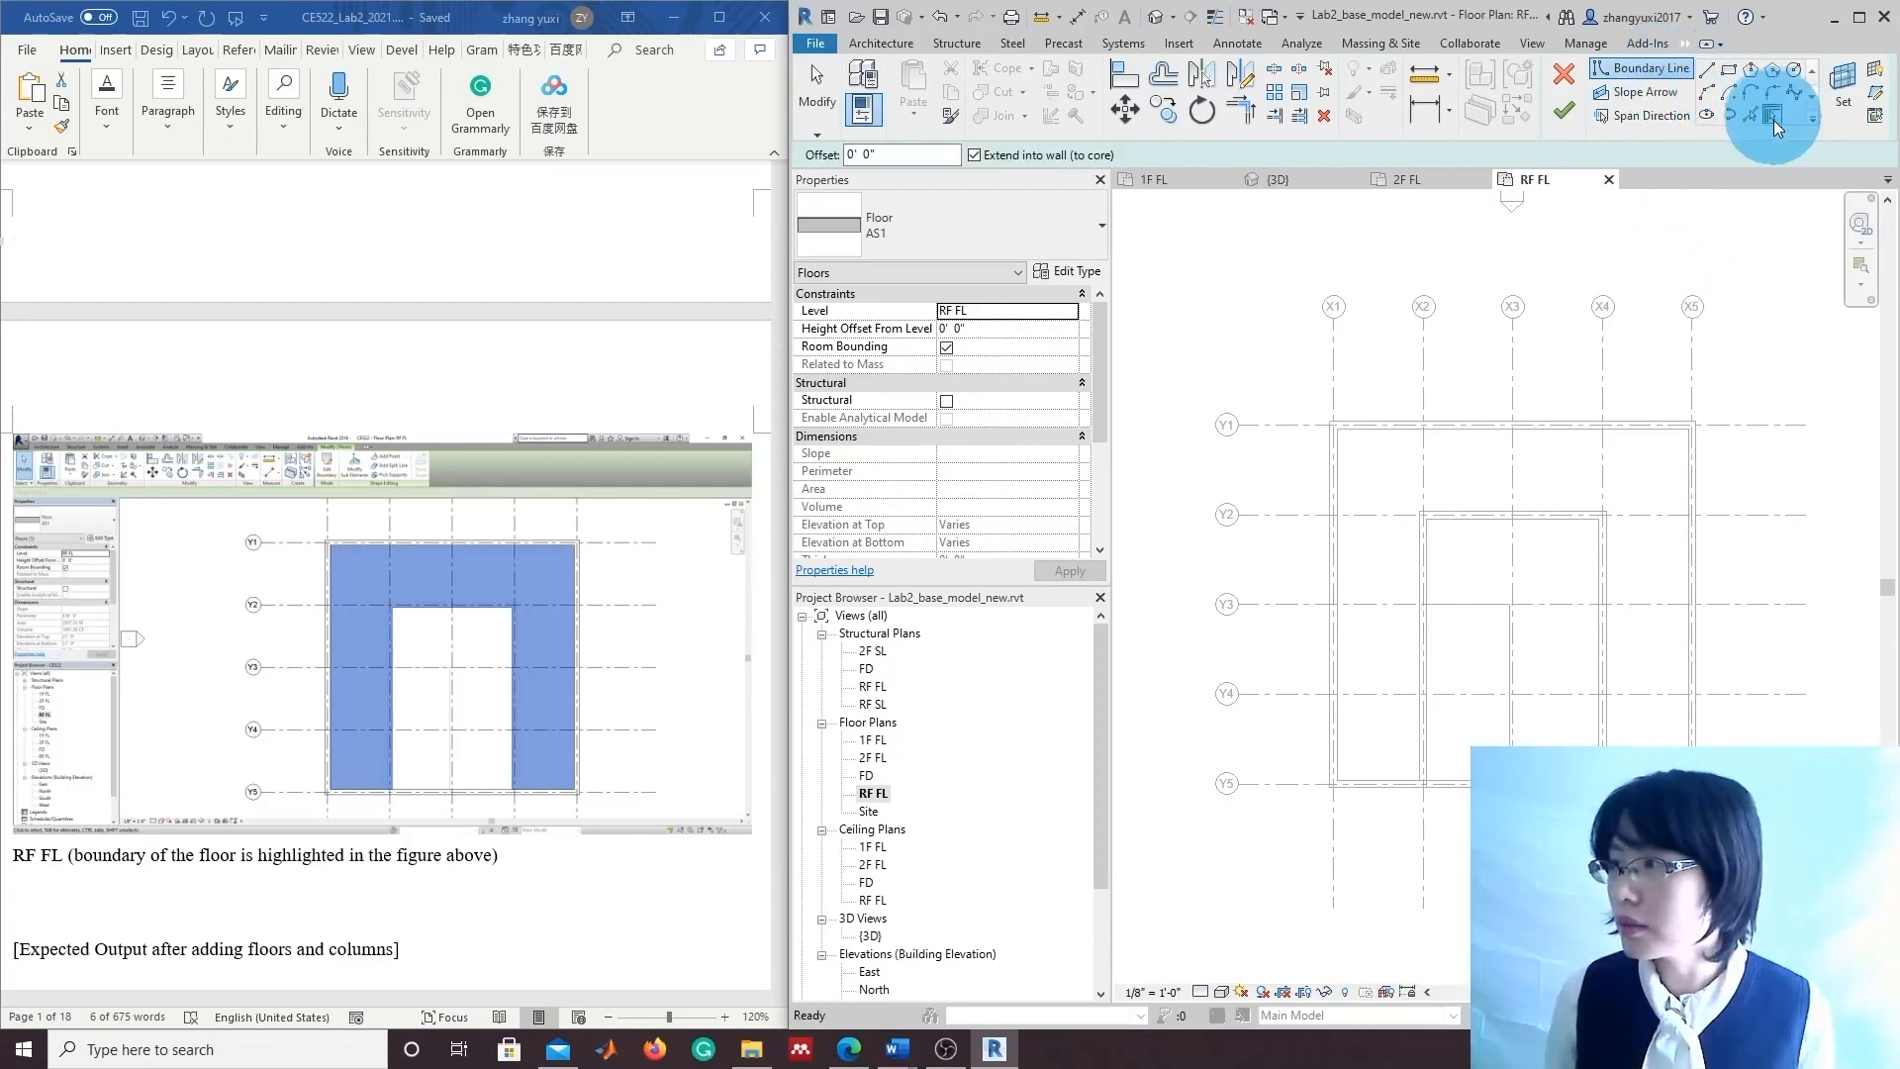
left_click(1332, 551)
left_click(1418, 785)
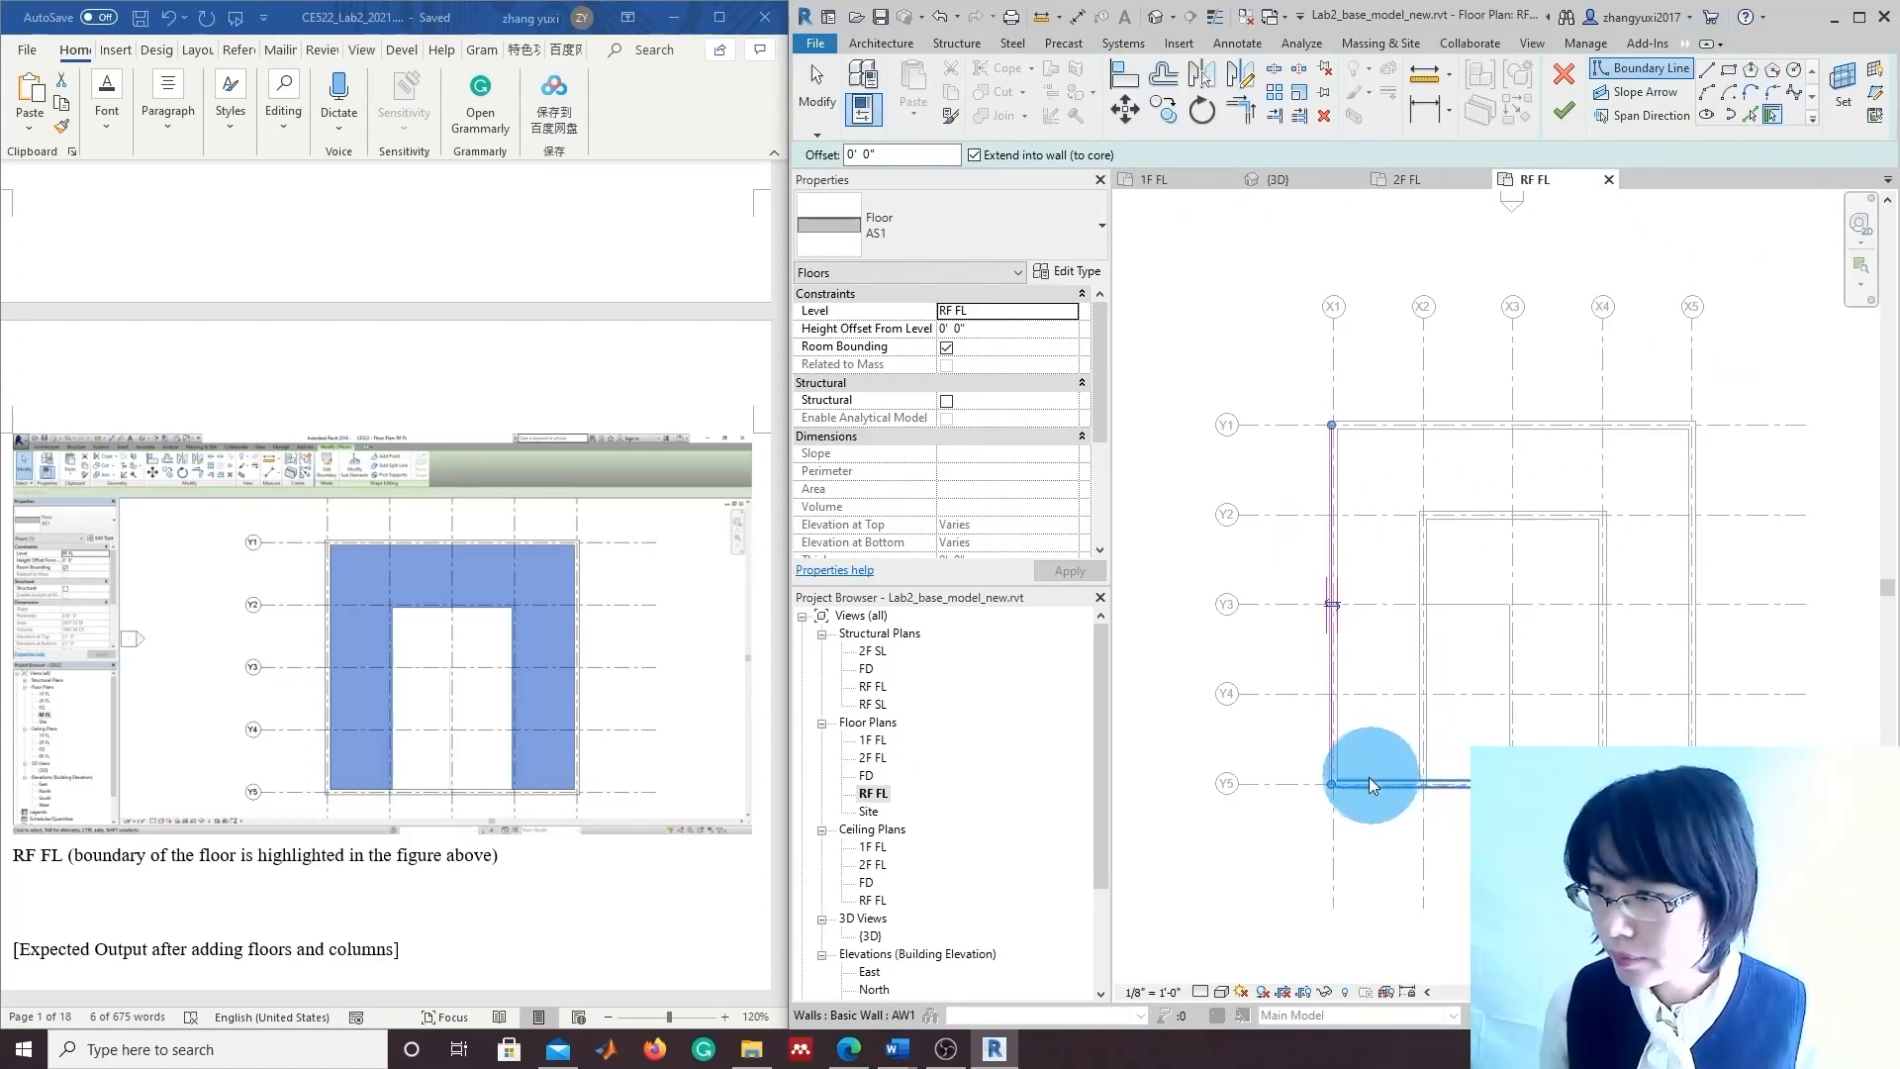
left_click(1421, 727)
left_click(1499, 519)
left_click(1603, 648)
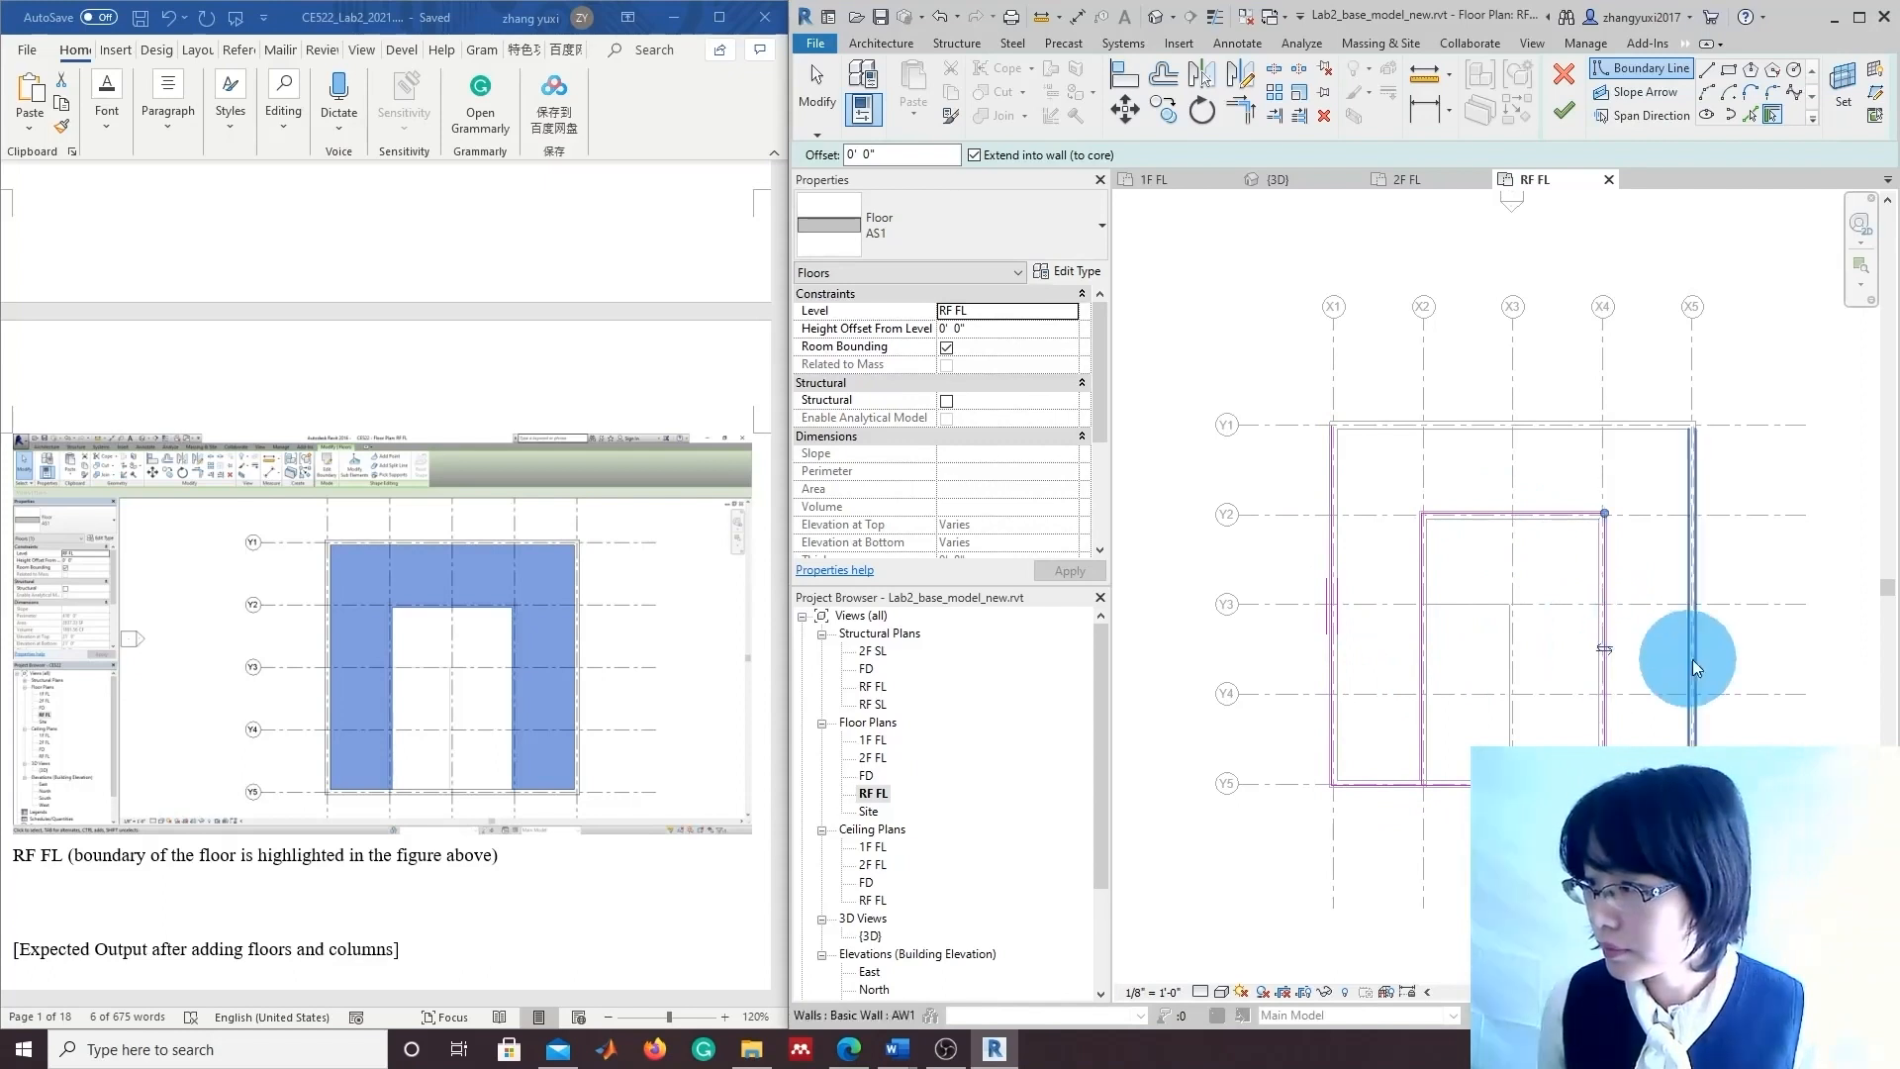
left_click(1690, 663)
left_click(1564, 424)
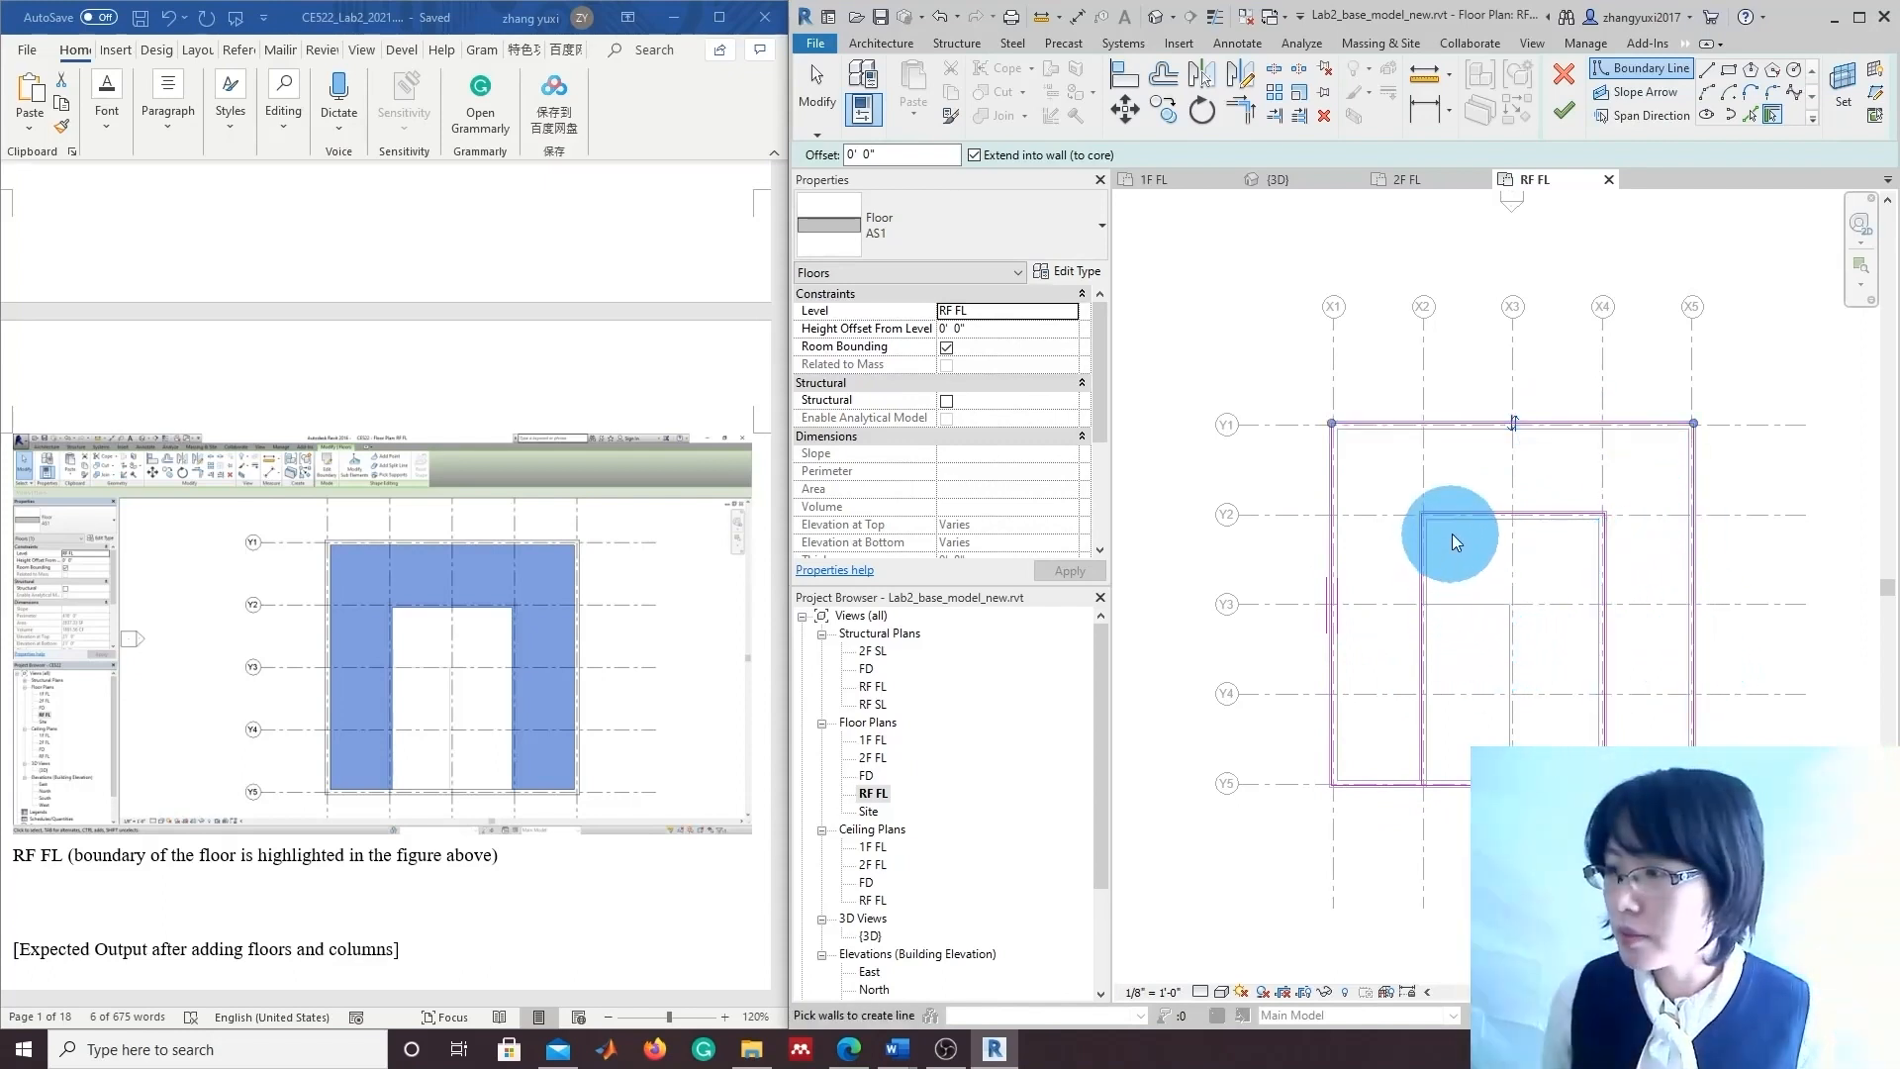
Split the boundary line along Y5 at the inner walls and delete the segment between X2 and X4.
left_click(1416, 663)
scroll(1474, 702, "up", 2)
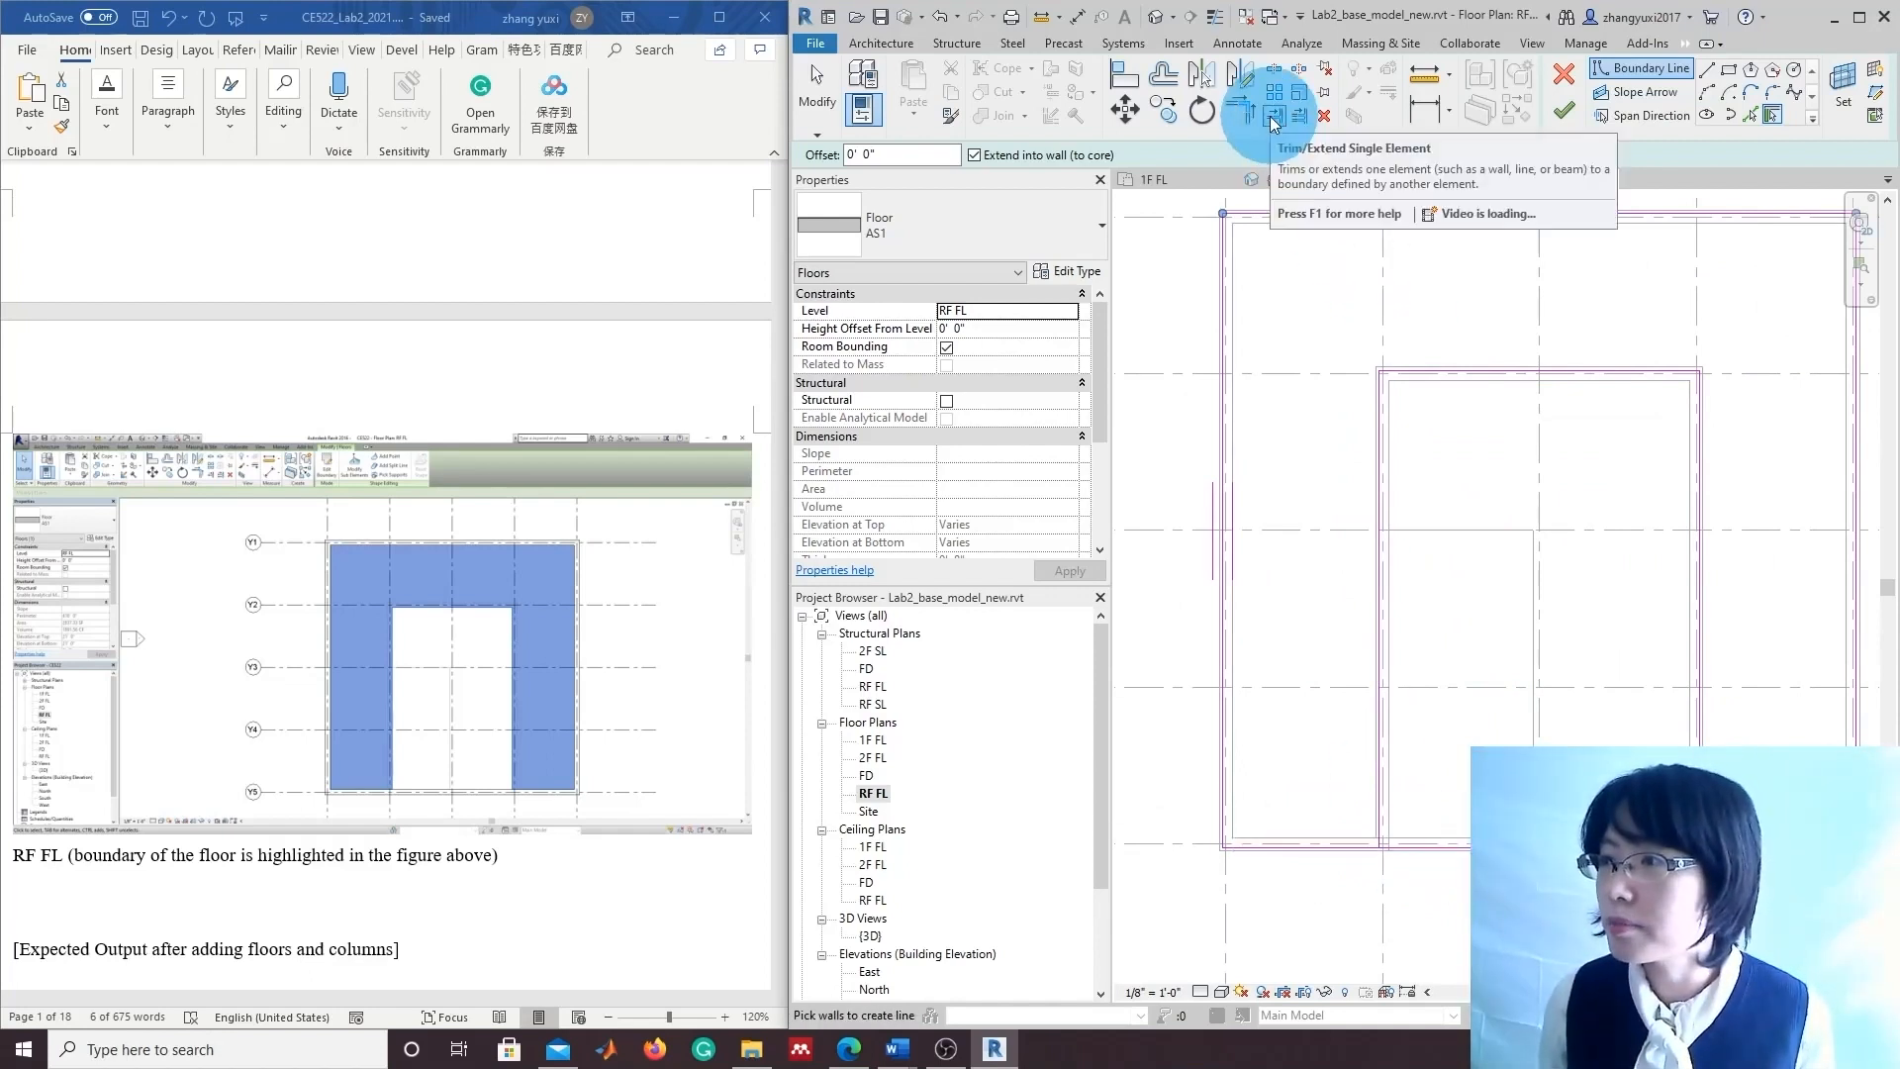
left_click(1277, 74)
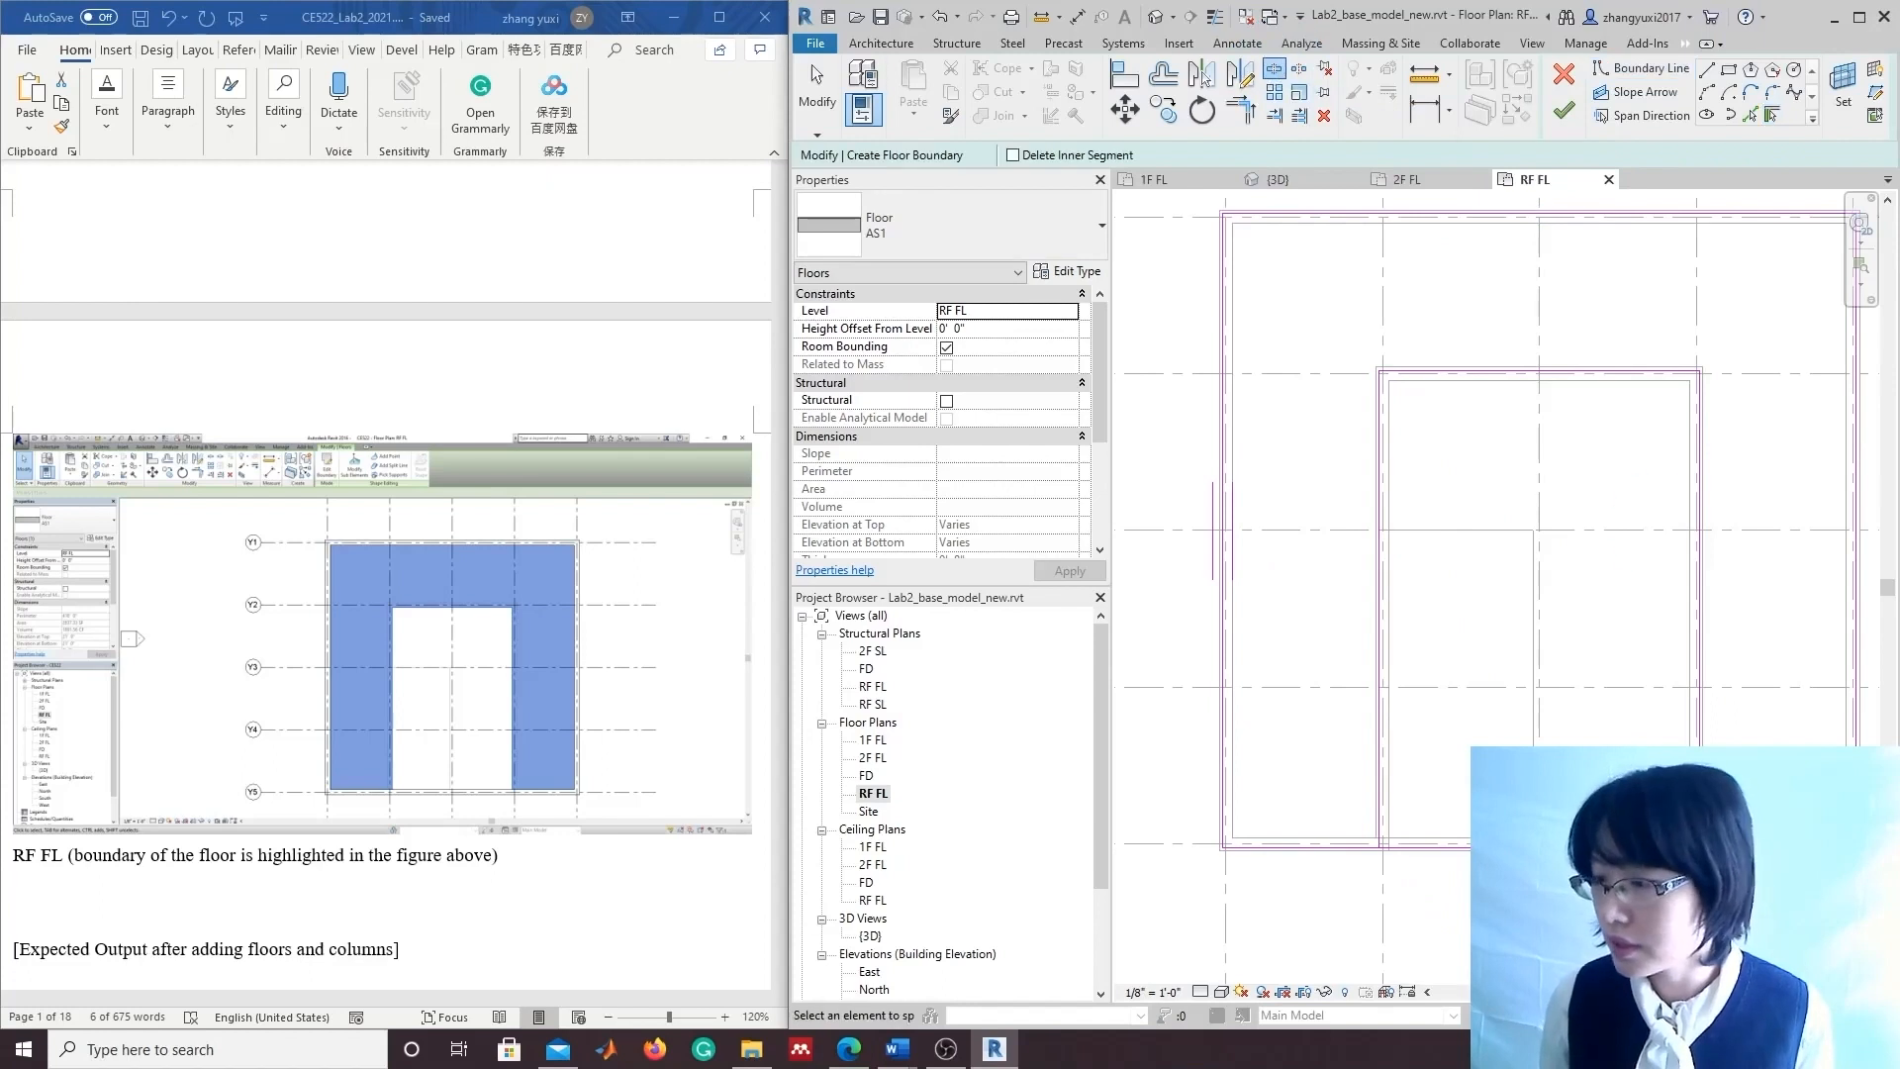
left_click(1384, 845)
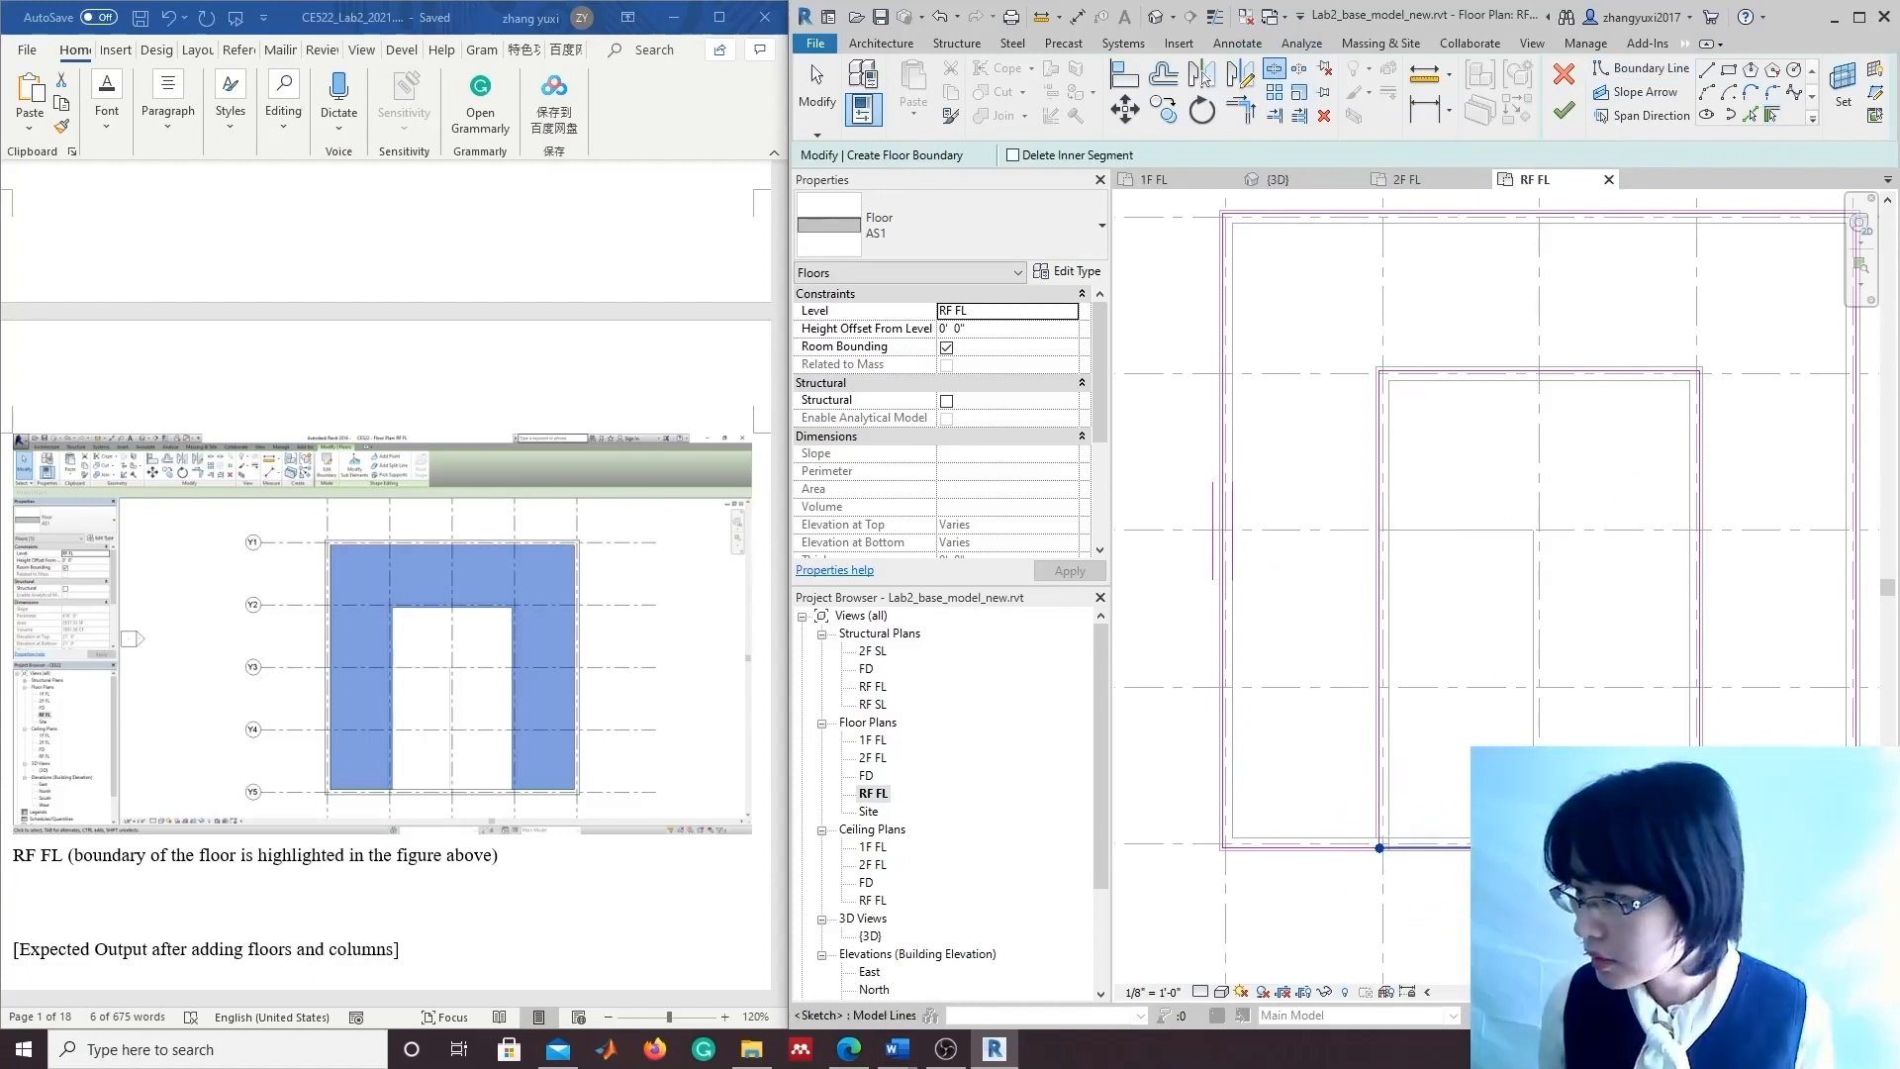
key("Escape")
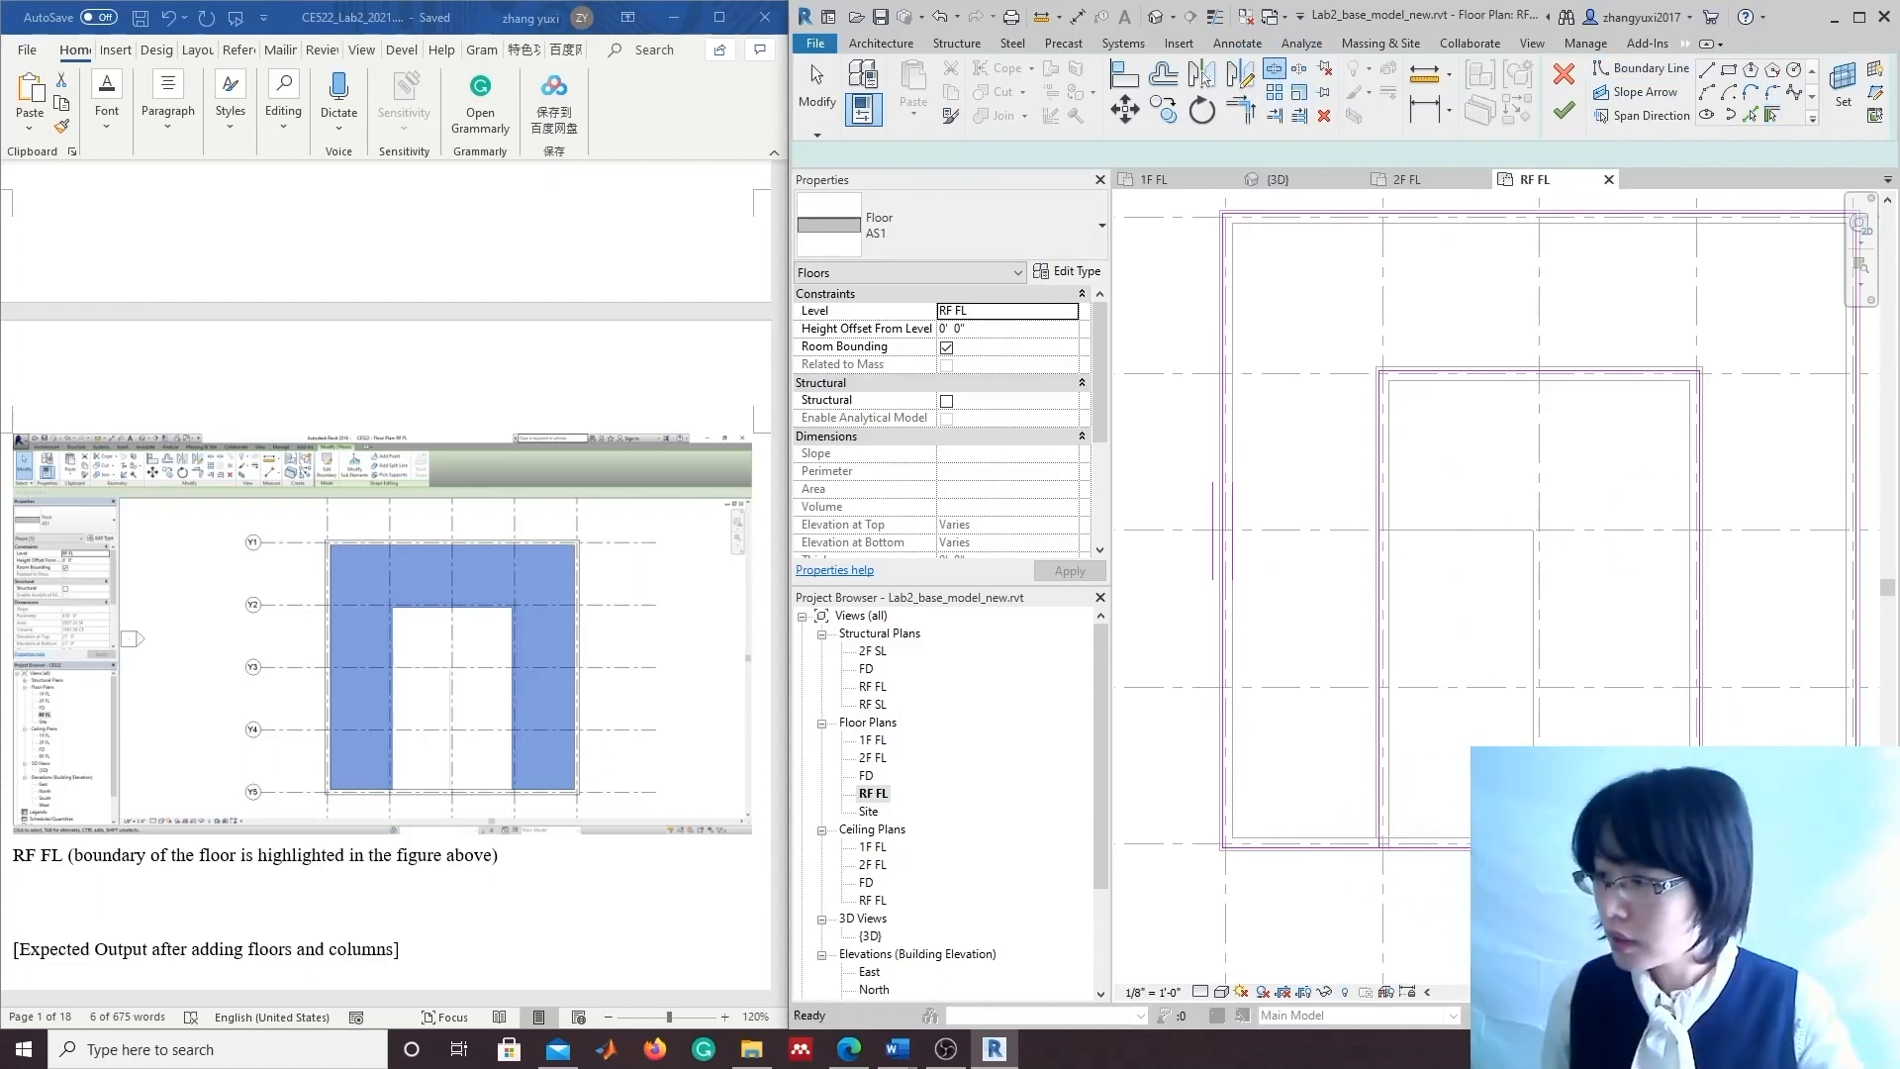
left_click(1487, 847)
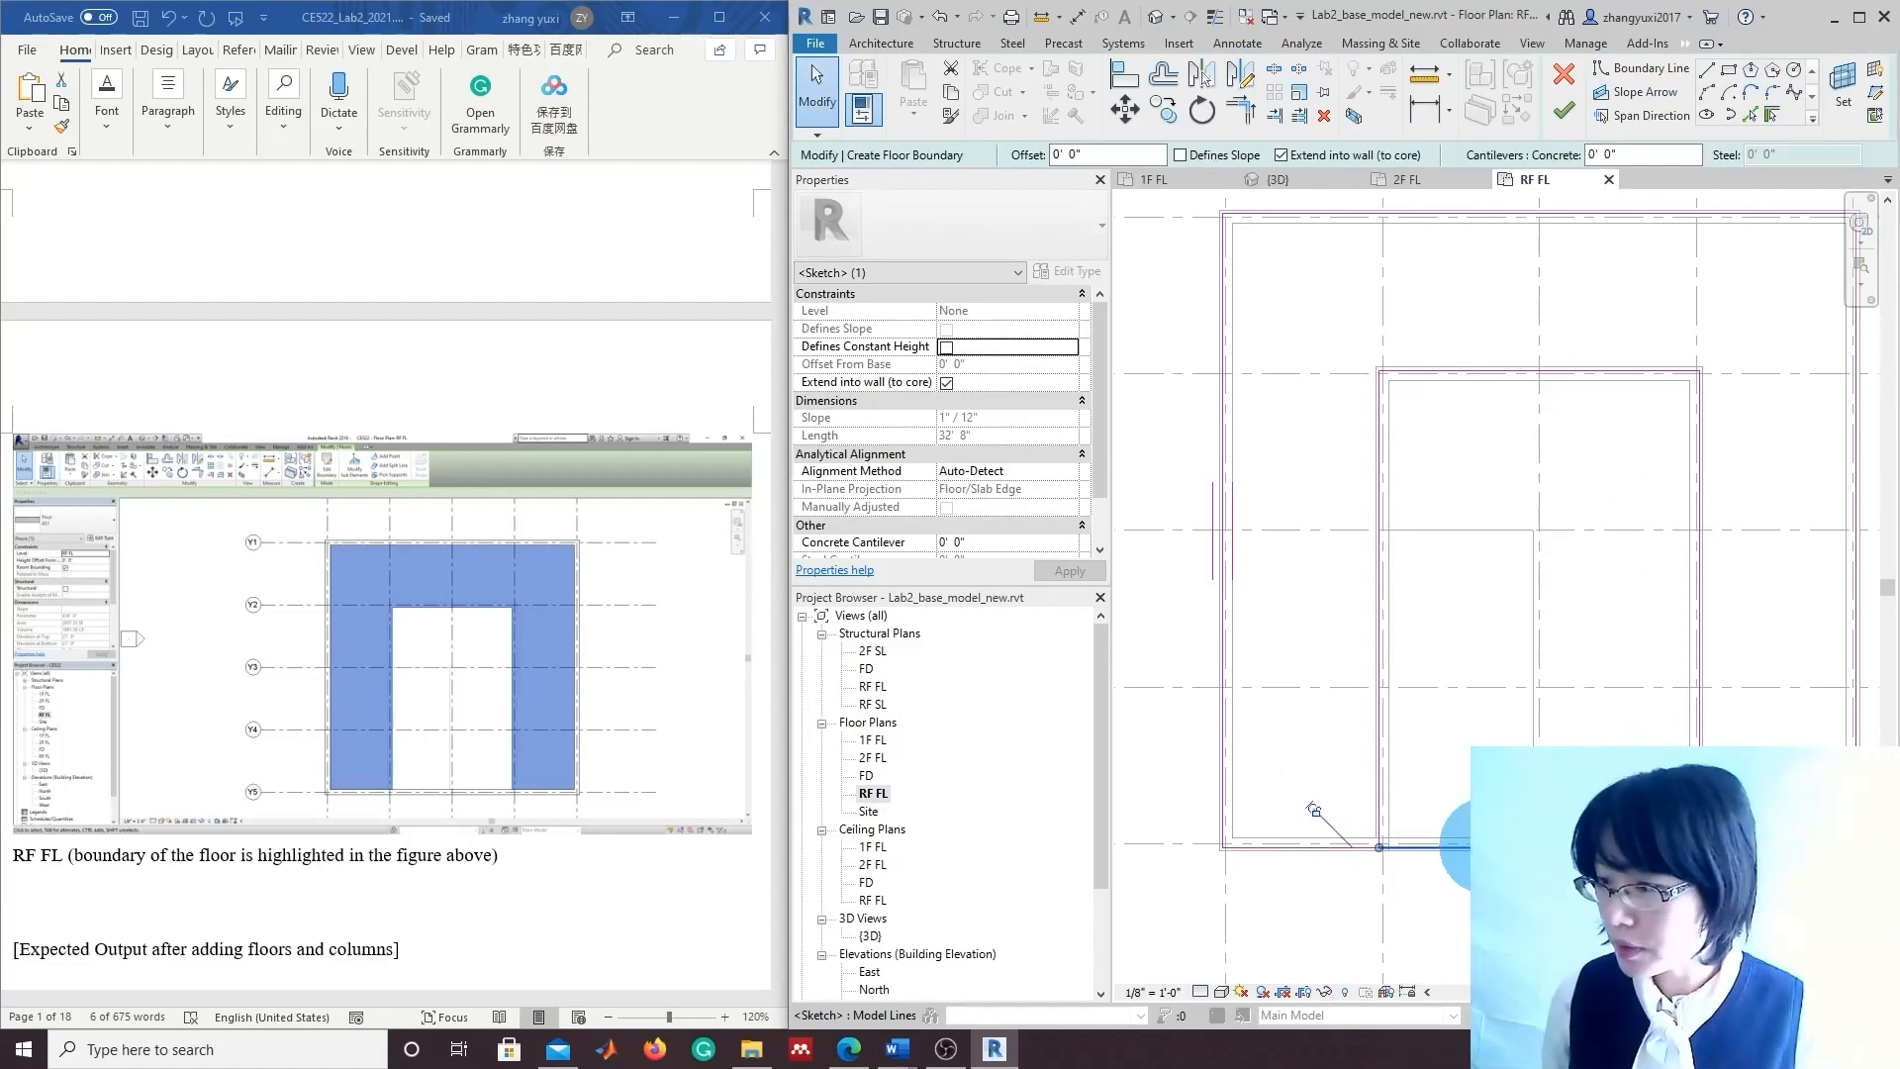
key("Delete")
scroll(1529, 710, "down", 4)
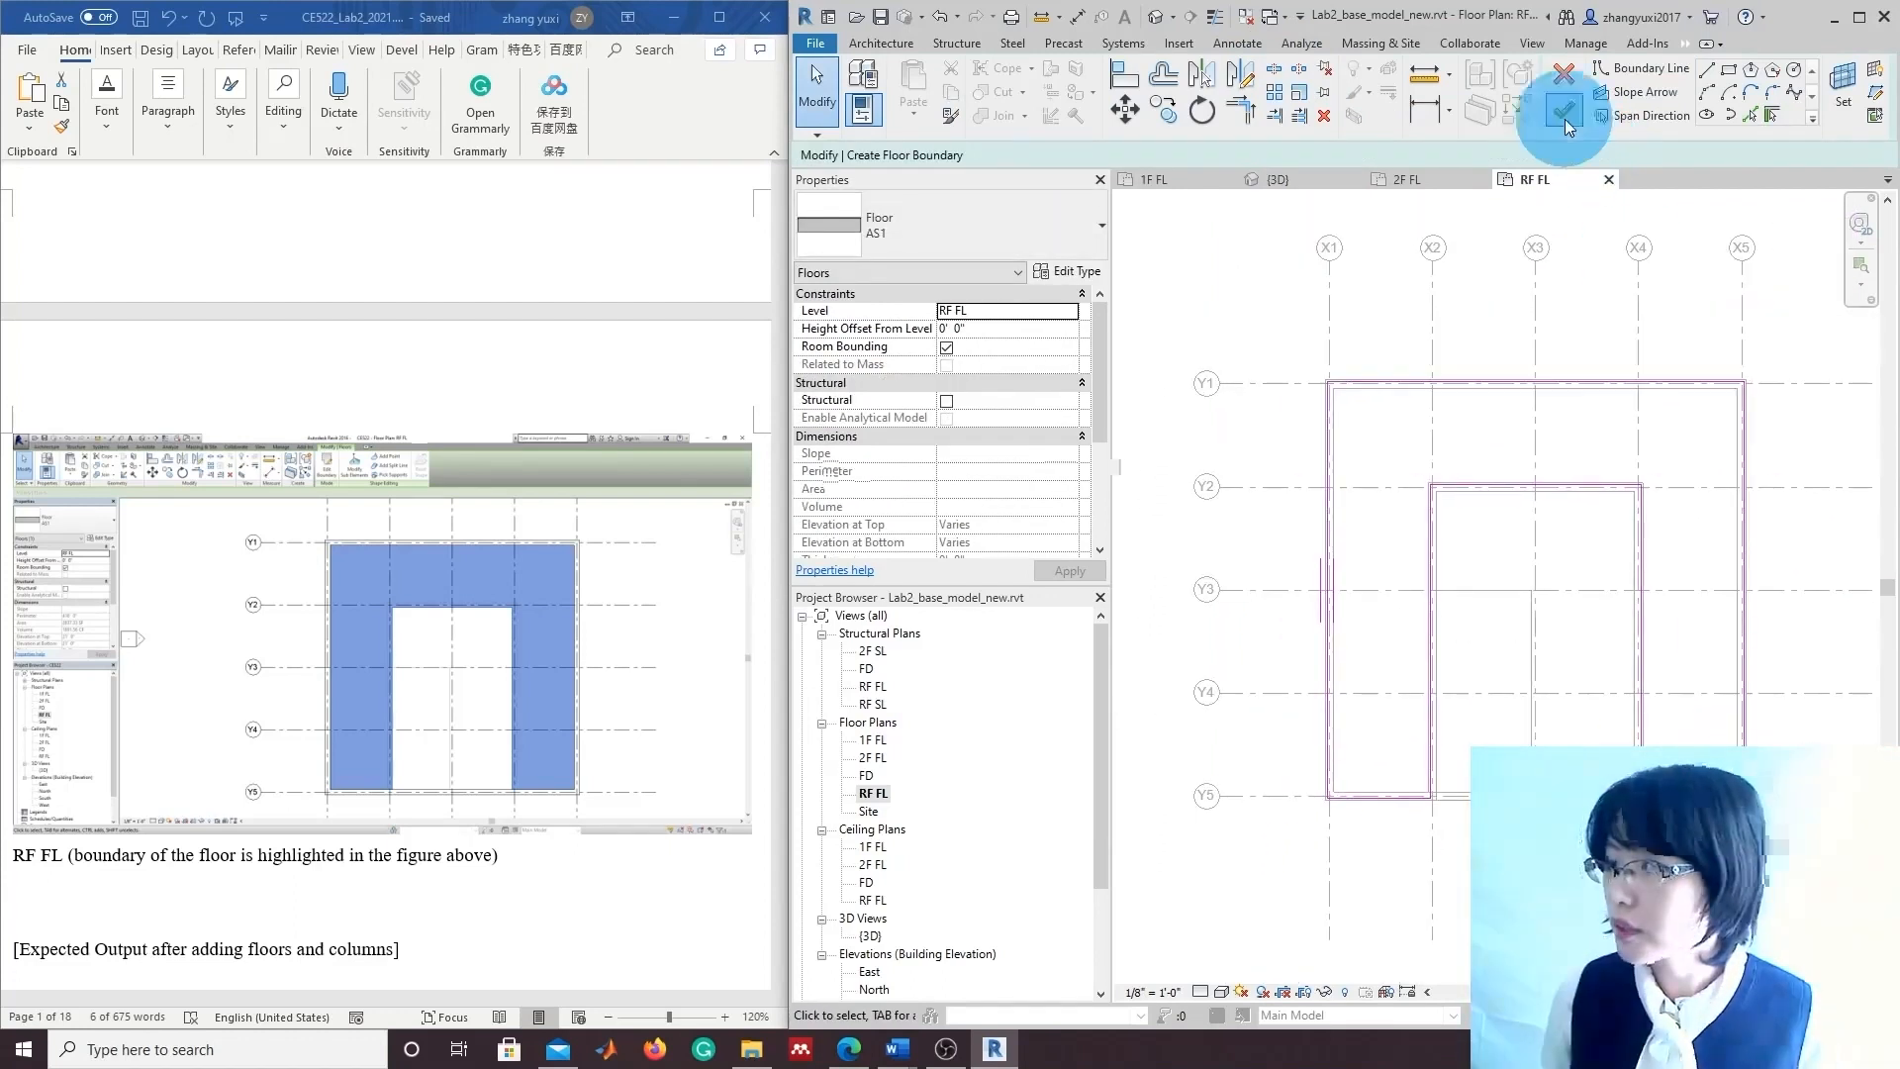
Finish the RF FL floor, agree to join geometry and cut the overlapping volume out of the walls, and clear the selection.
left_click(1564, 117)
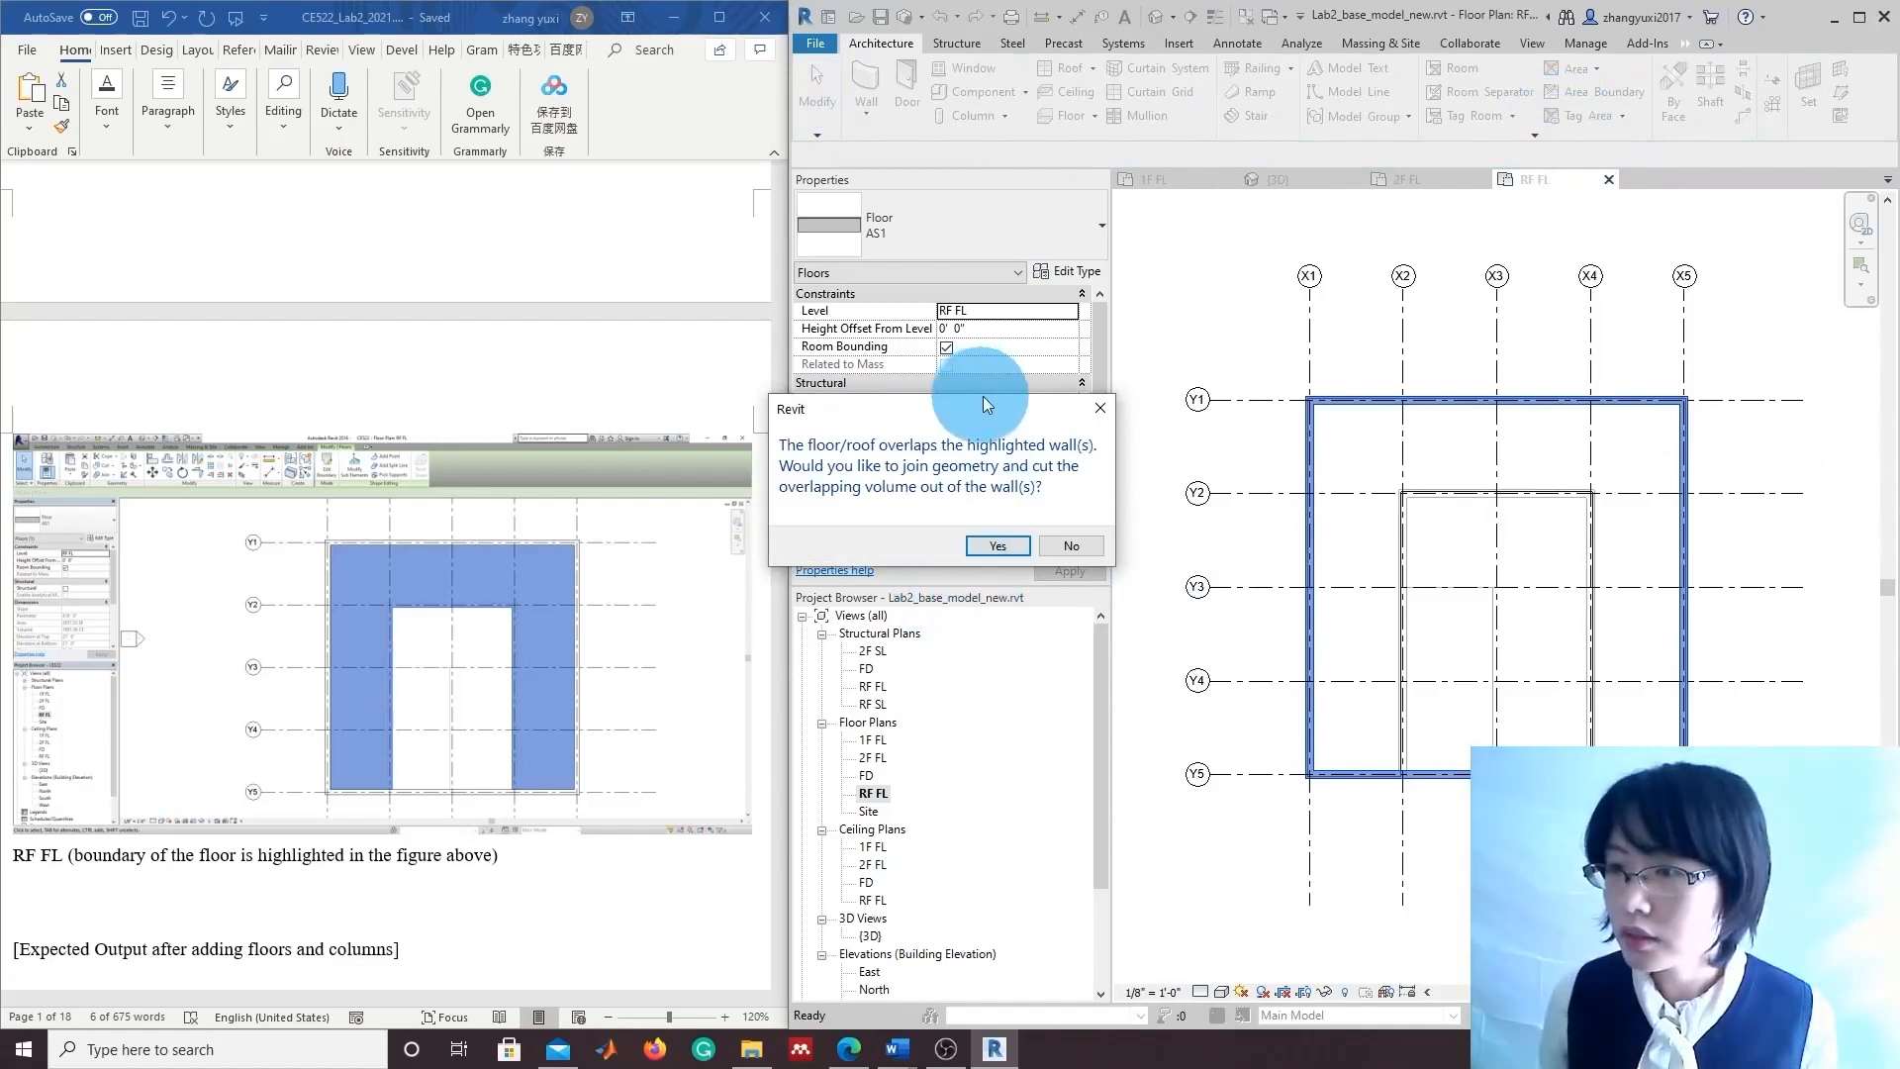
left_click_drag(989, 400, 1368, 527)
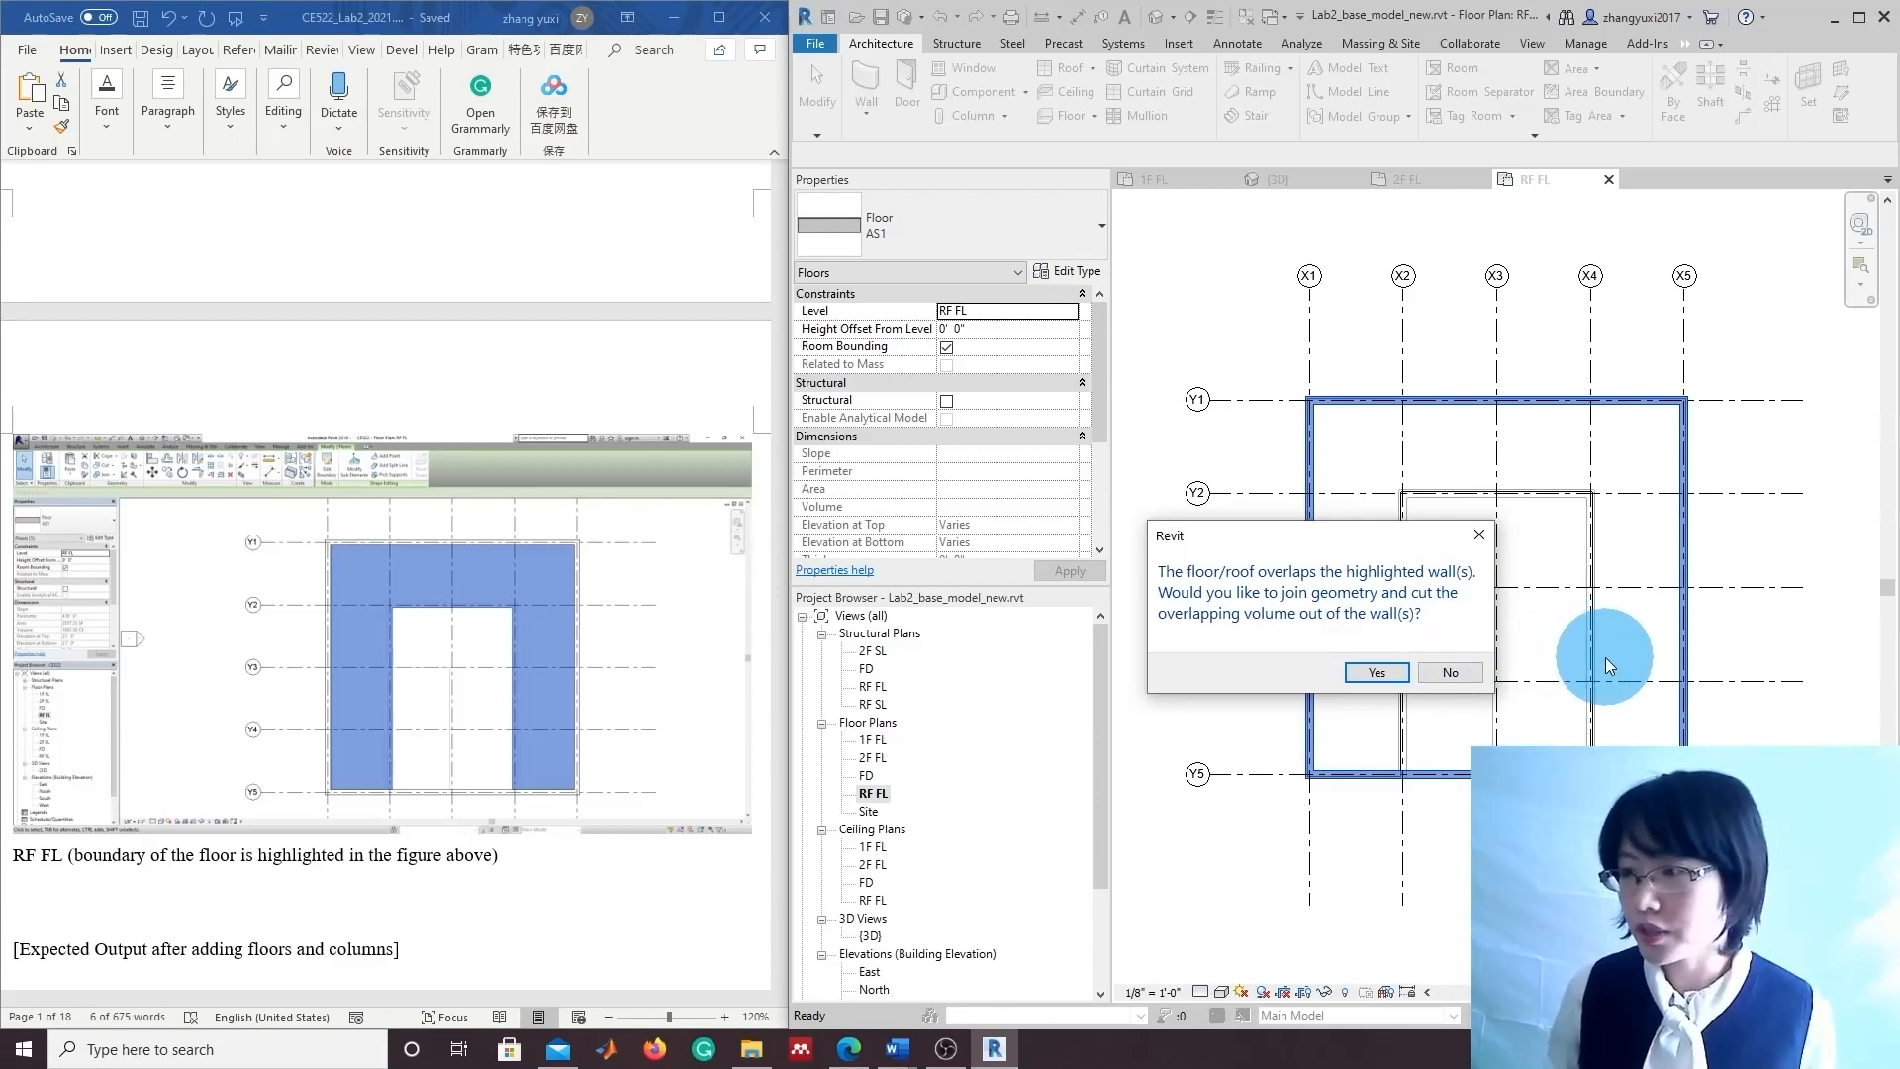
left_click(1398, 672)
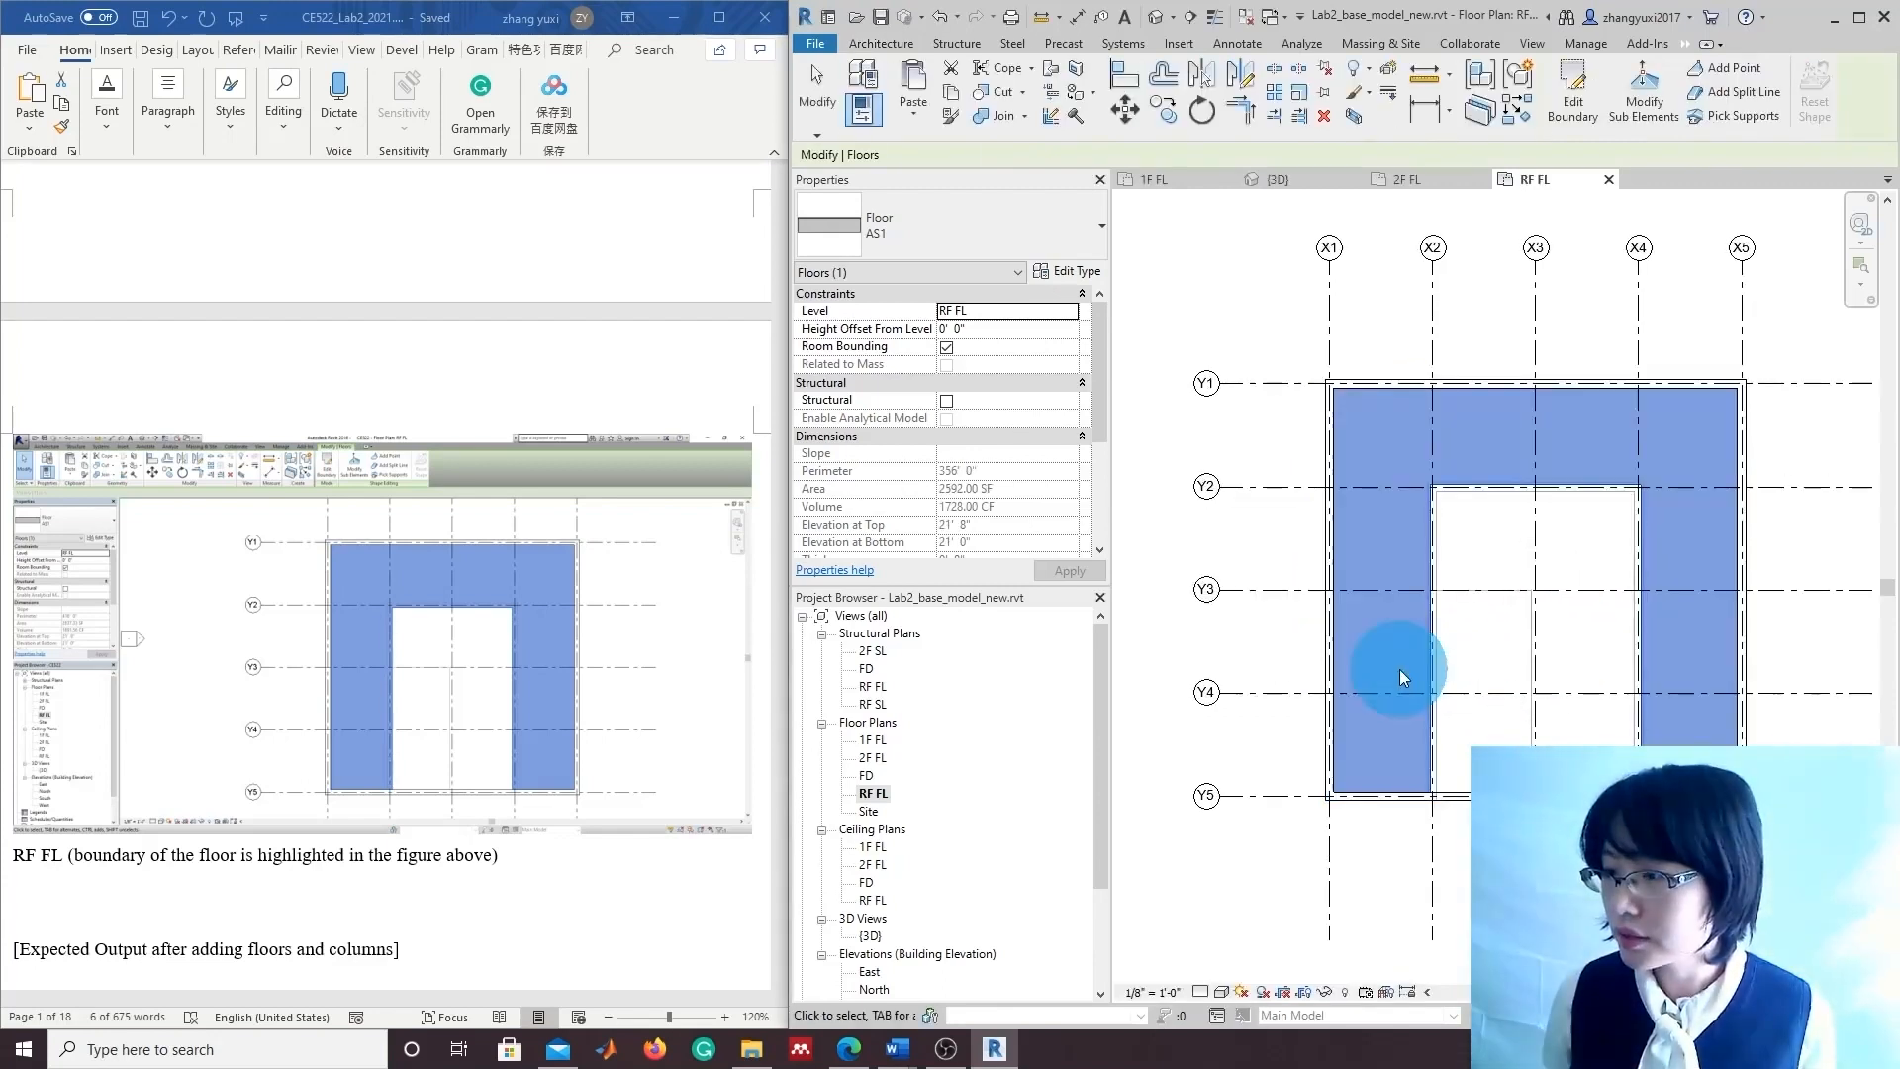
left_click(1494, 715)
Compare the model in the {3D} view with the expected output figure in the instructions, examining the floors and columns from several sides.
left_click(547, 856)
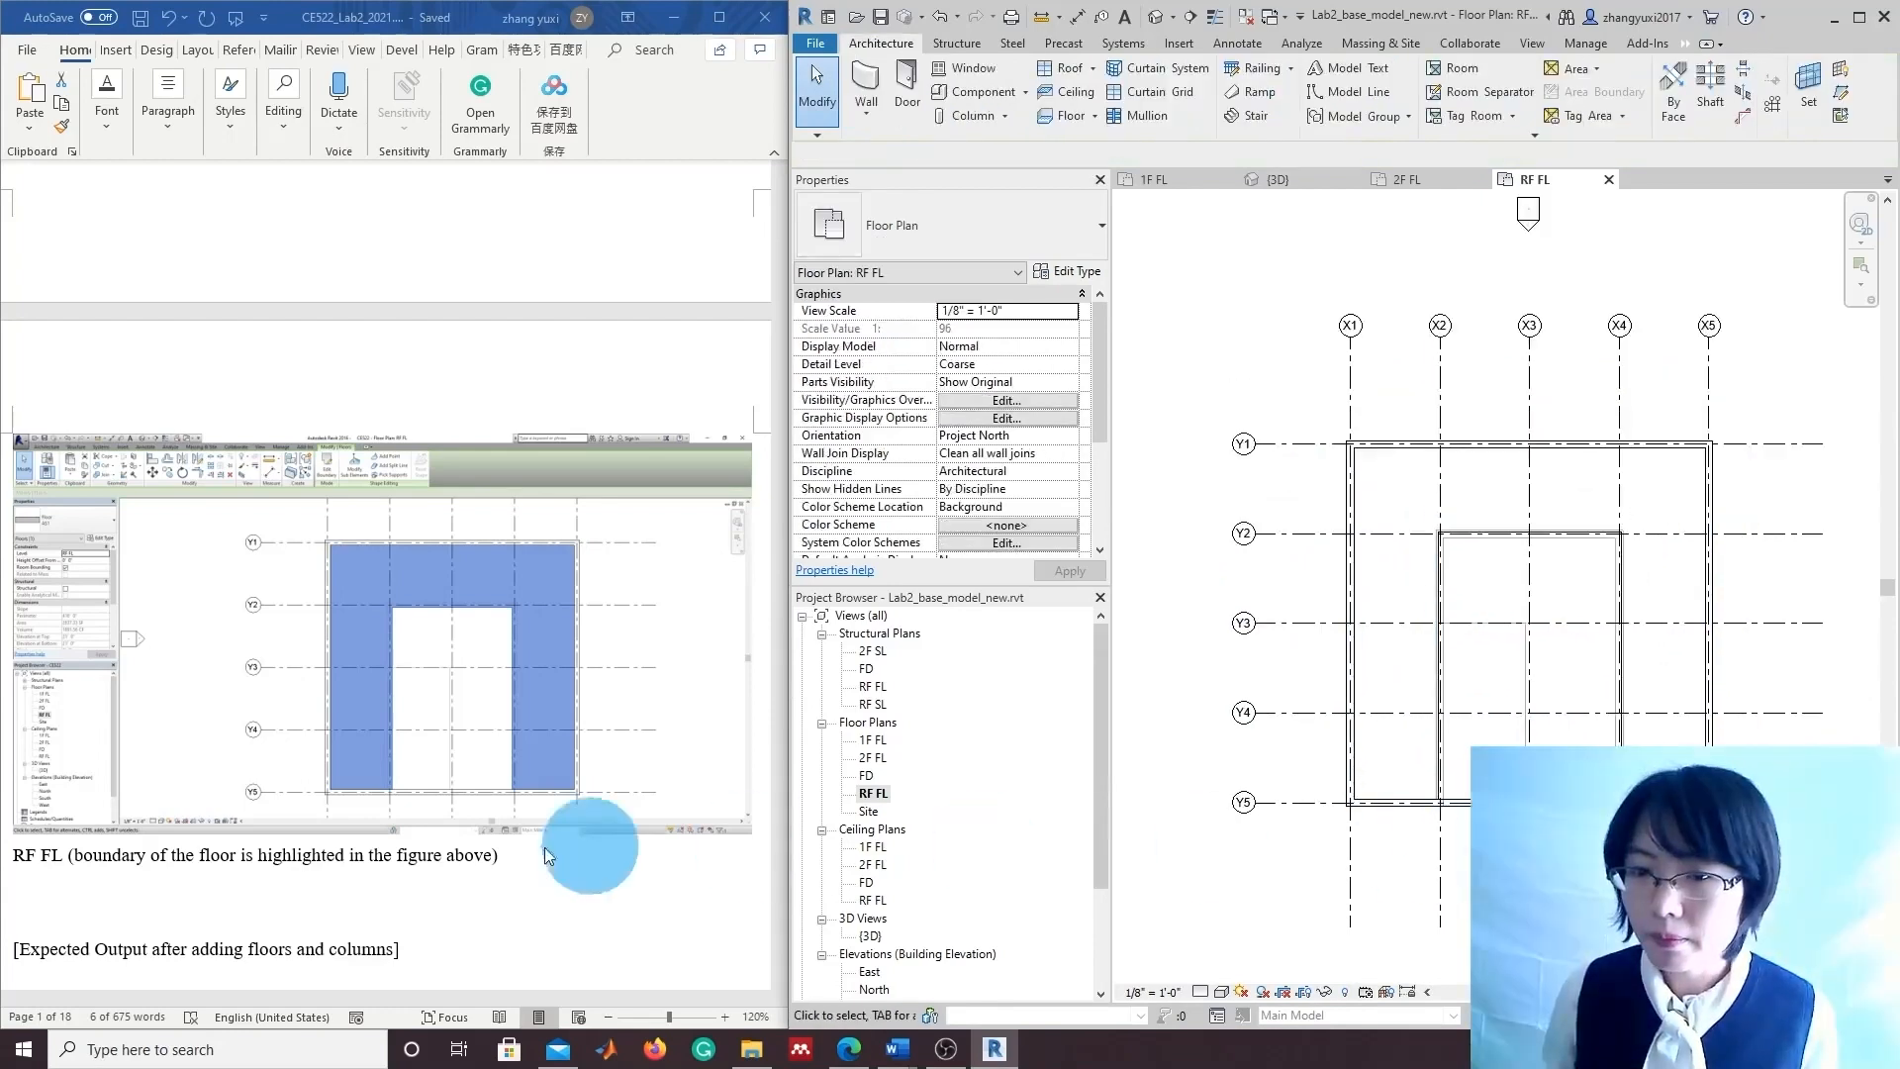
scroll(510, 895, "down", 5)
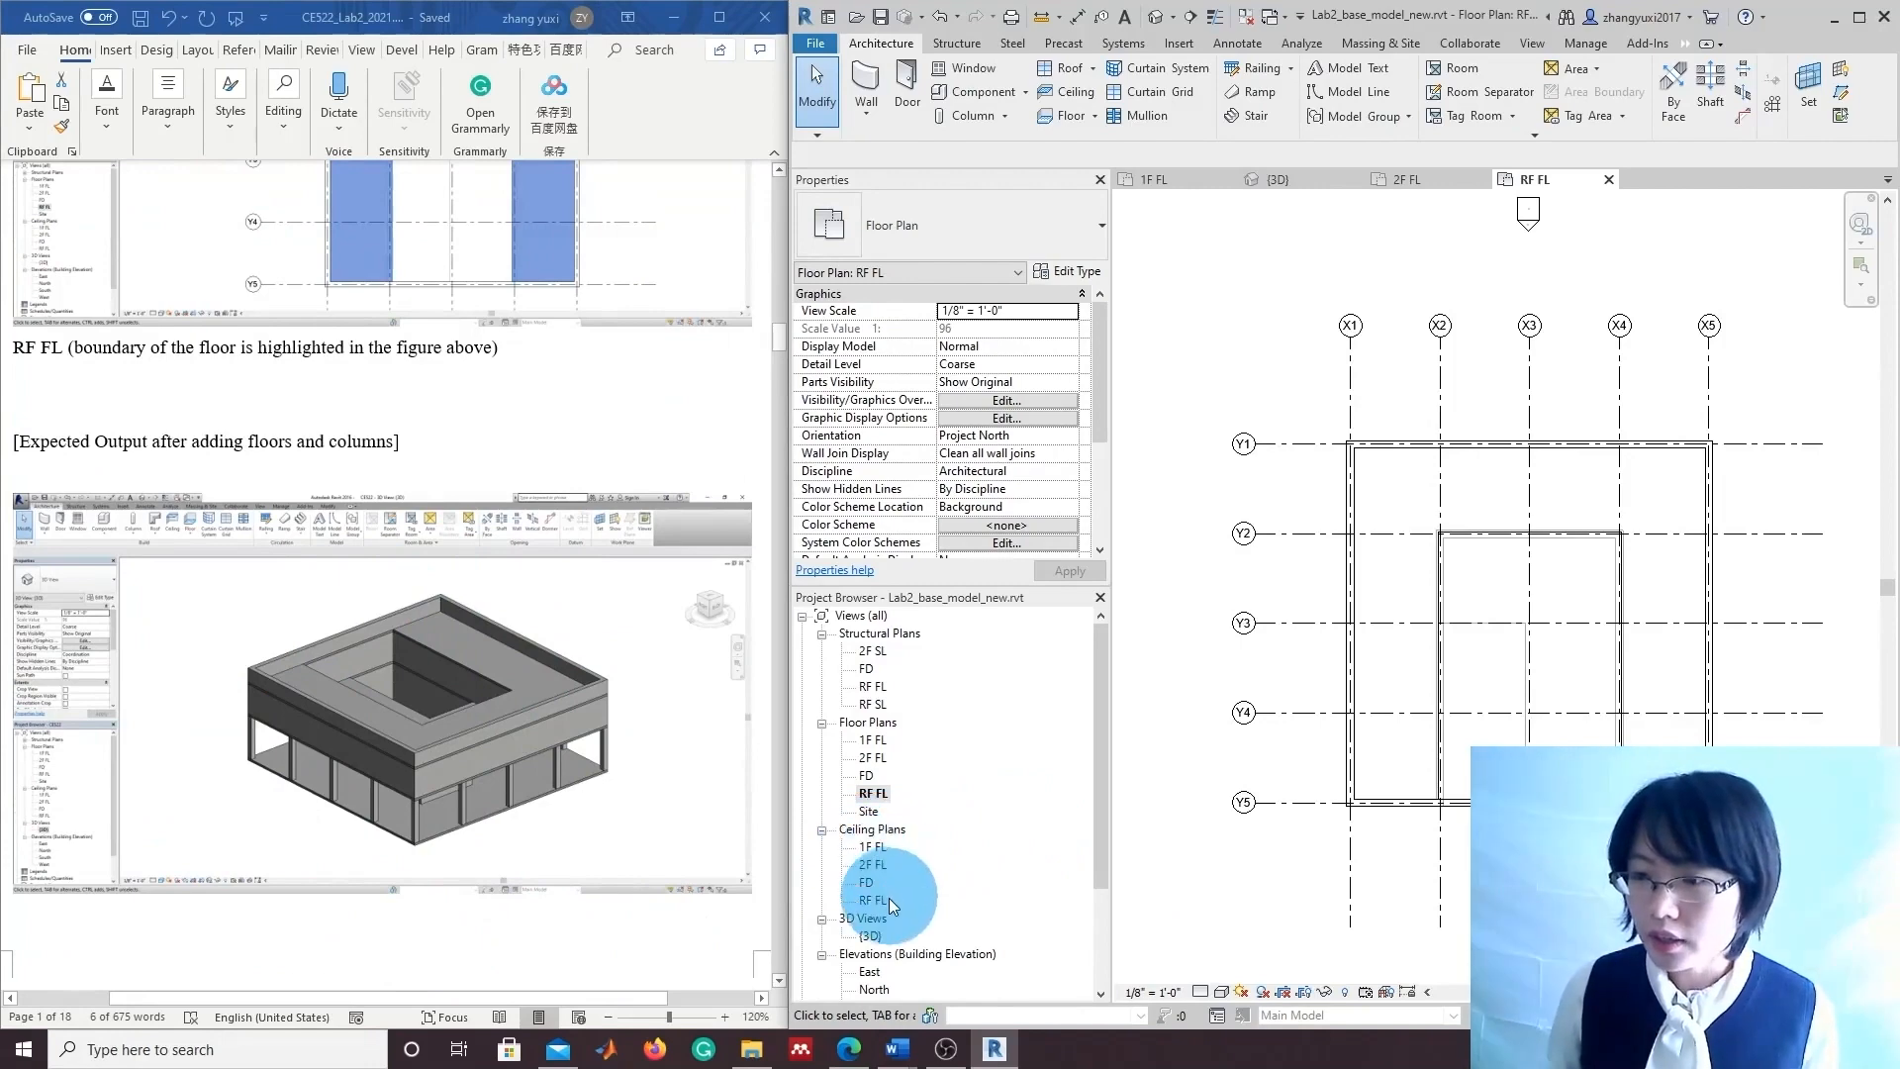
double_click(871, 936)
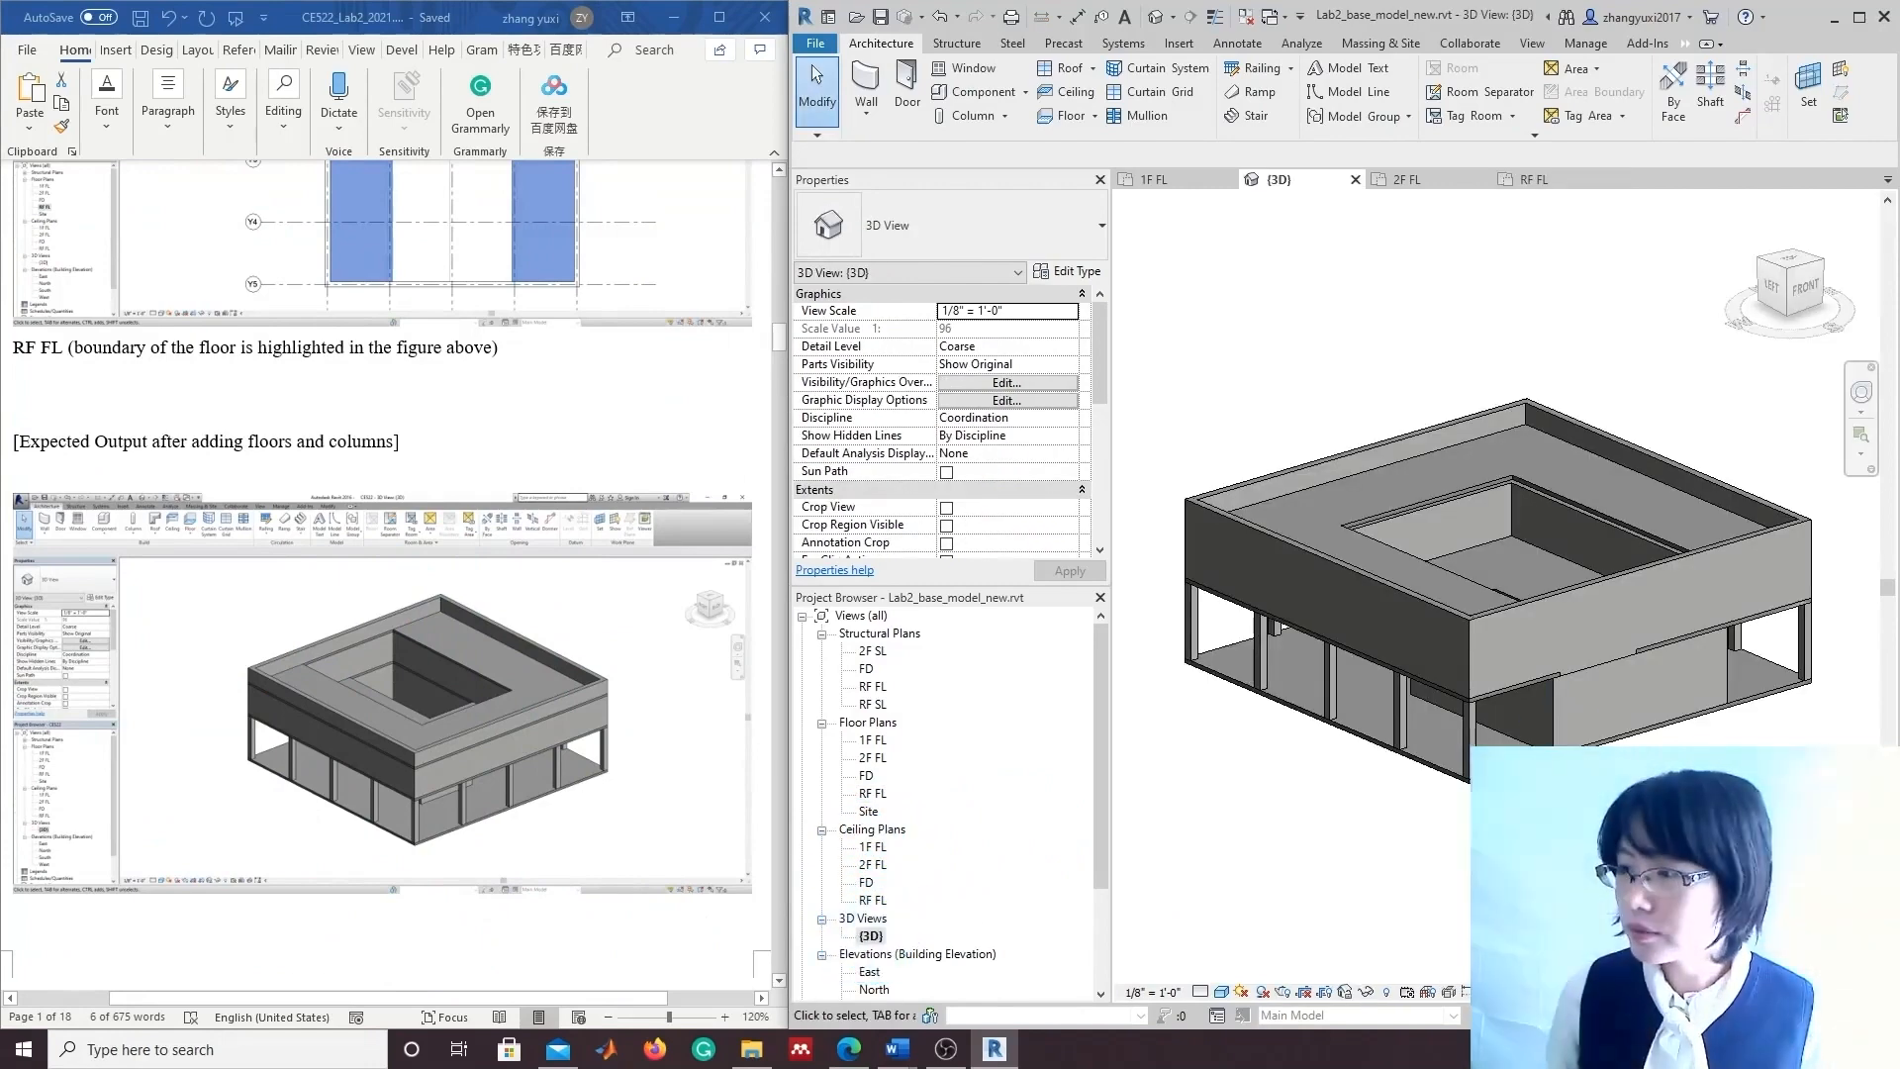
left_click_drag(1792, 284, 1607, 288)
scroll(1473, 792, "up", 2)
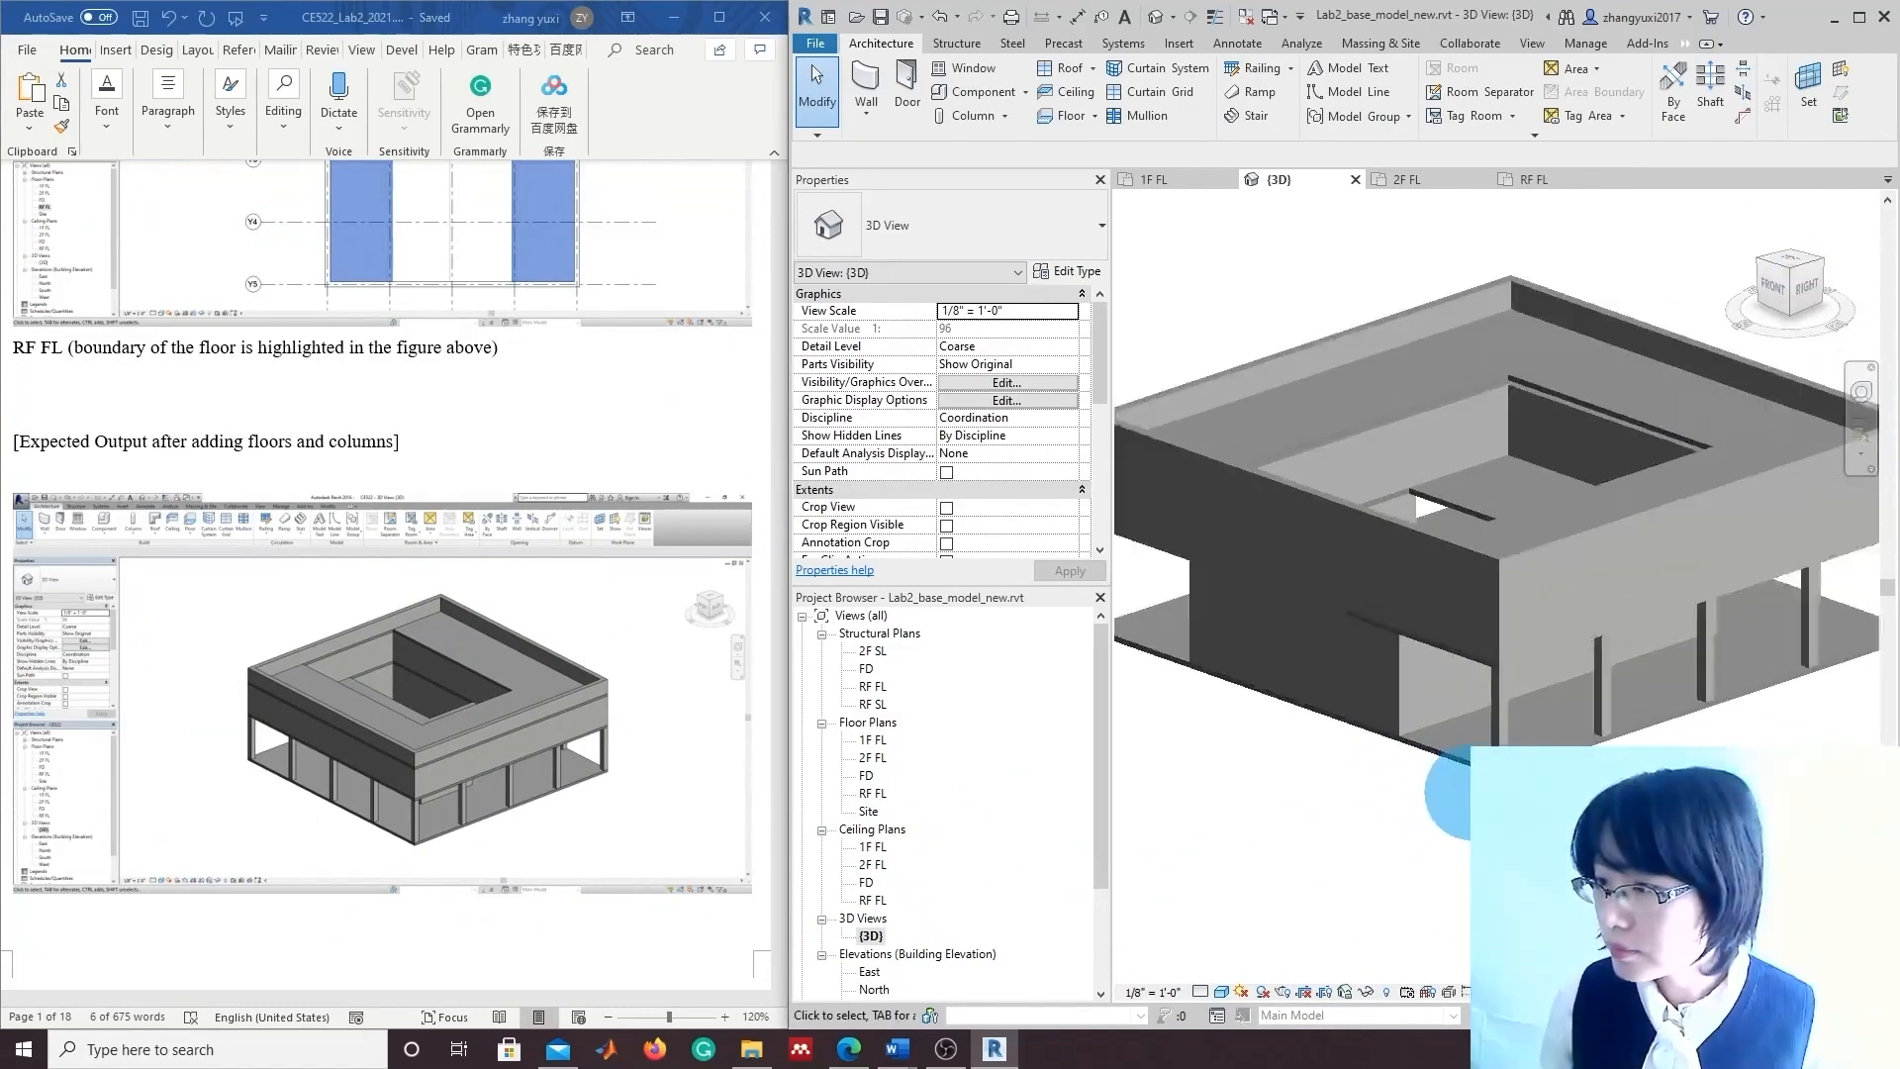
left_click_drag(1771, 317, 1869, 306)
scroll(1629, 693, "down", 1)
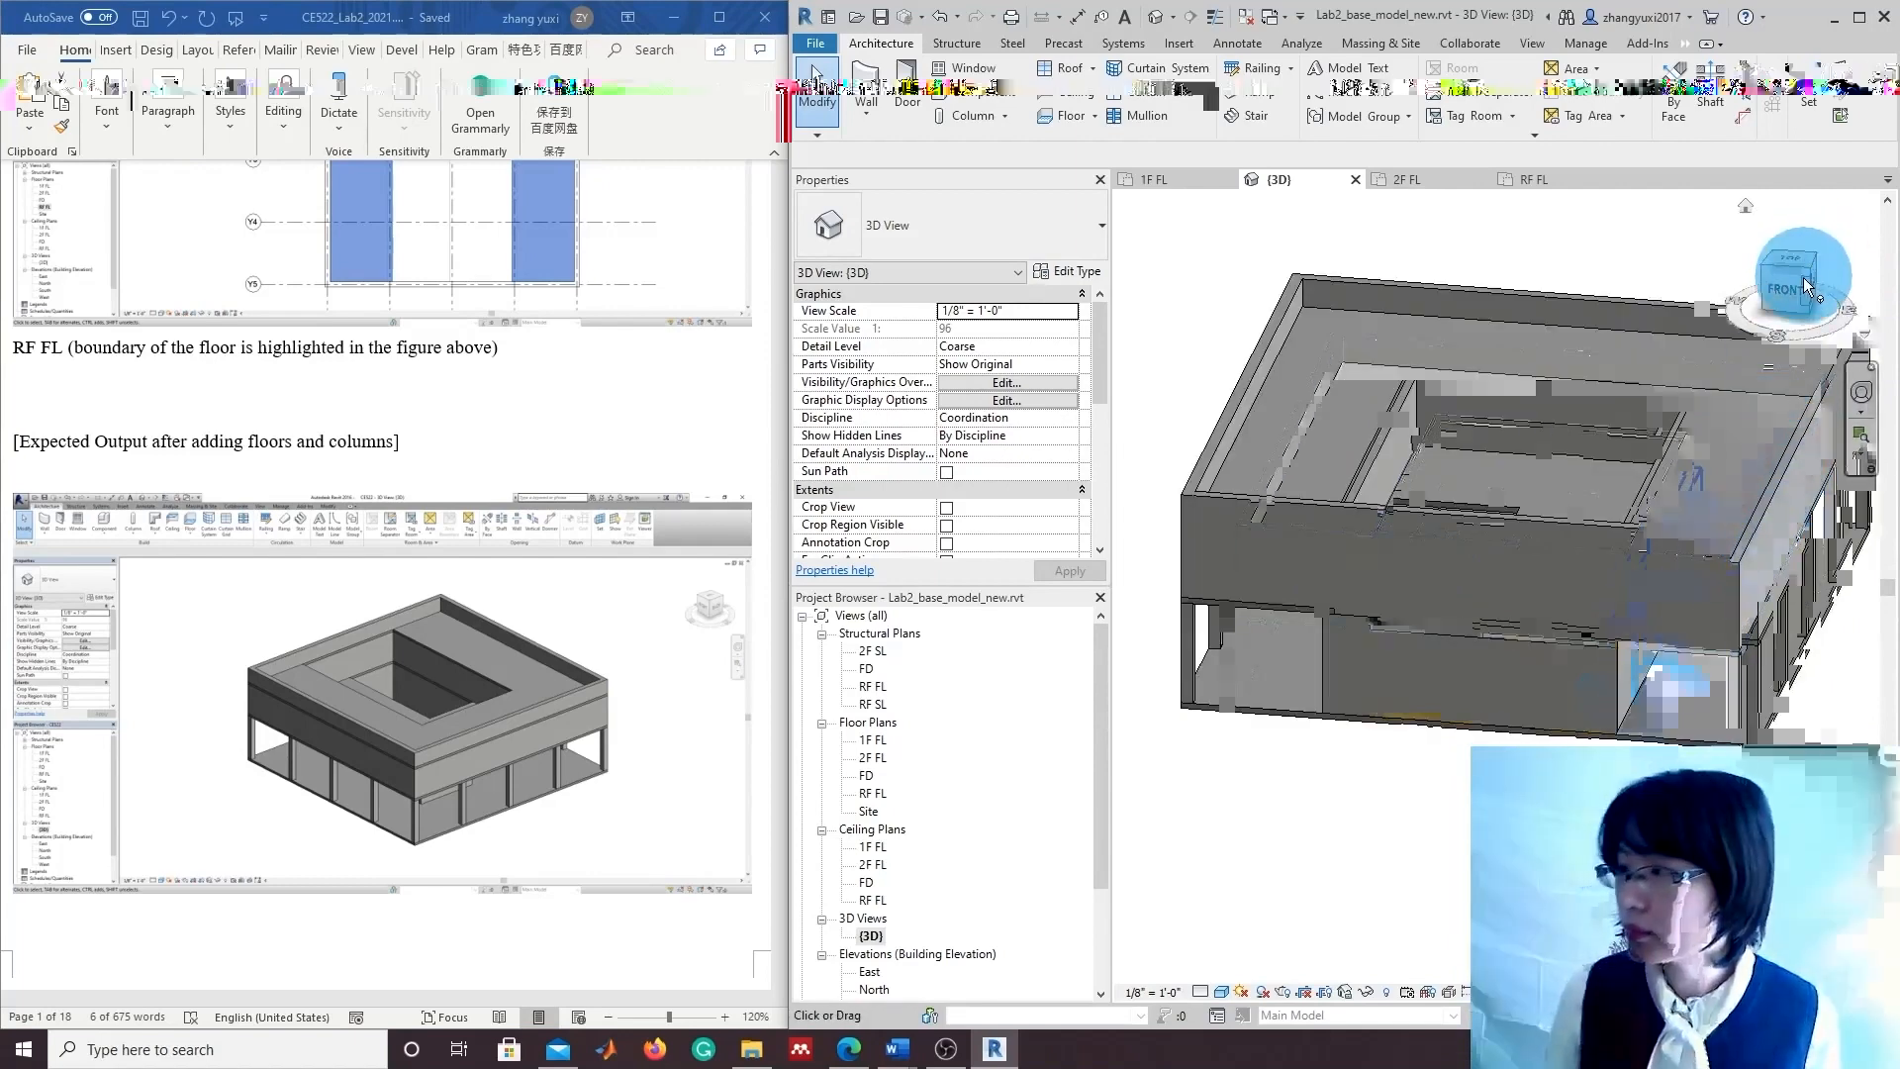
left_click_drag(1803, 281, 1775, 374)
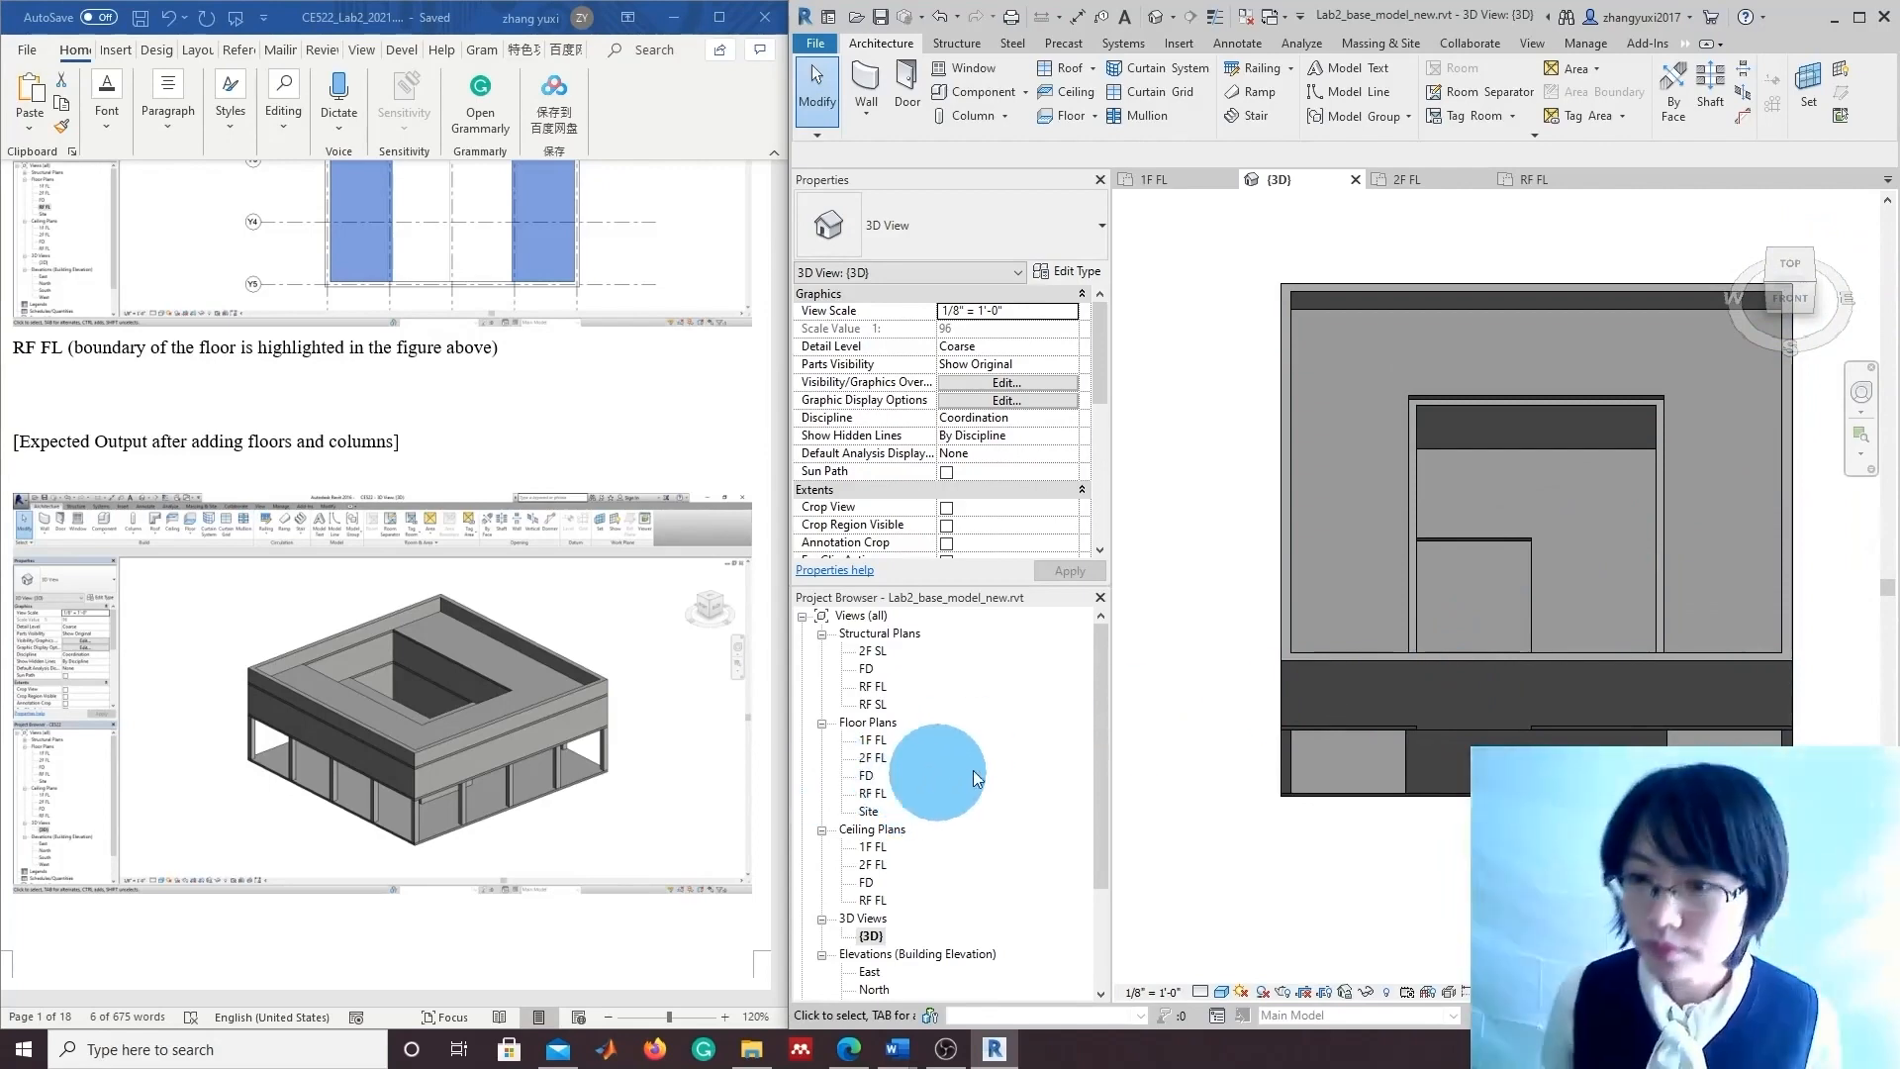
Consult the stair and ramp section of the instructions, start a Stair, and open the 1F FL floor plan for it.
scroll(1049, 780, "down", 1)
scroll(351, 817, "down", 5)
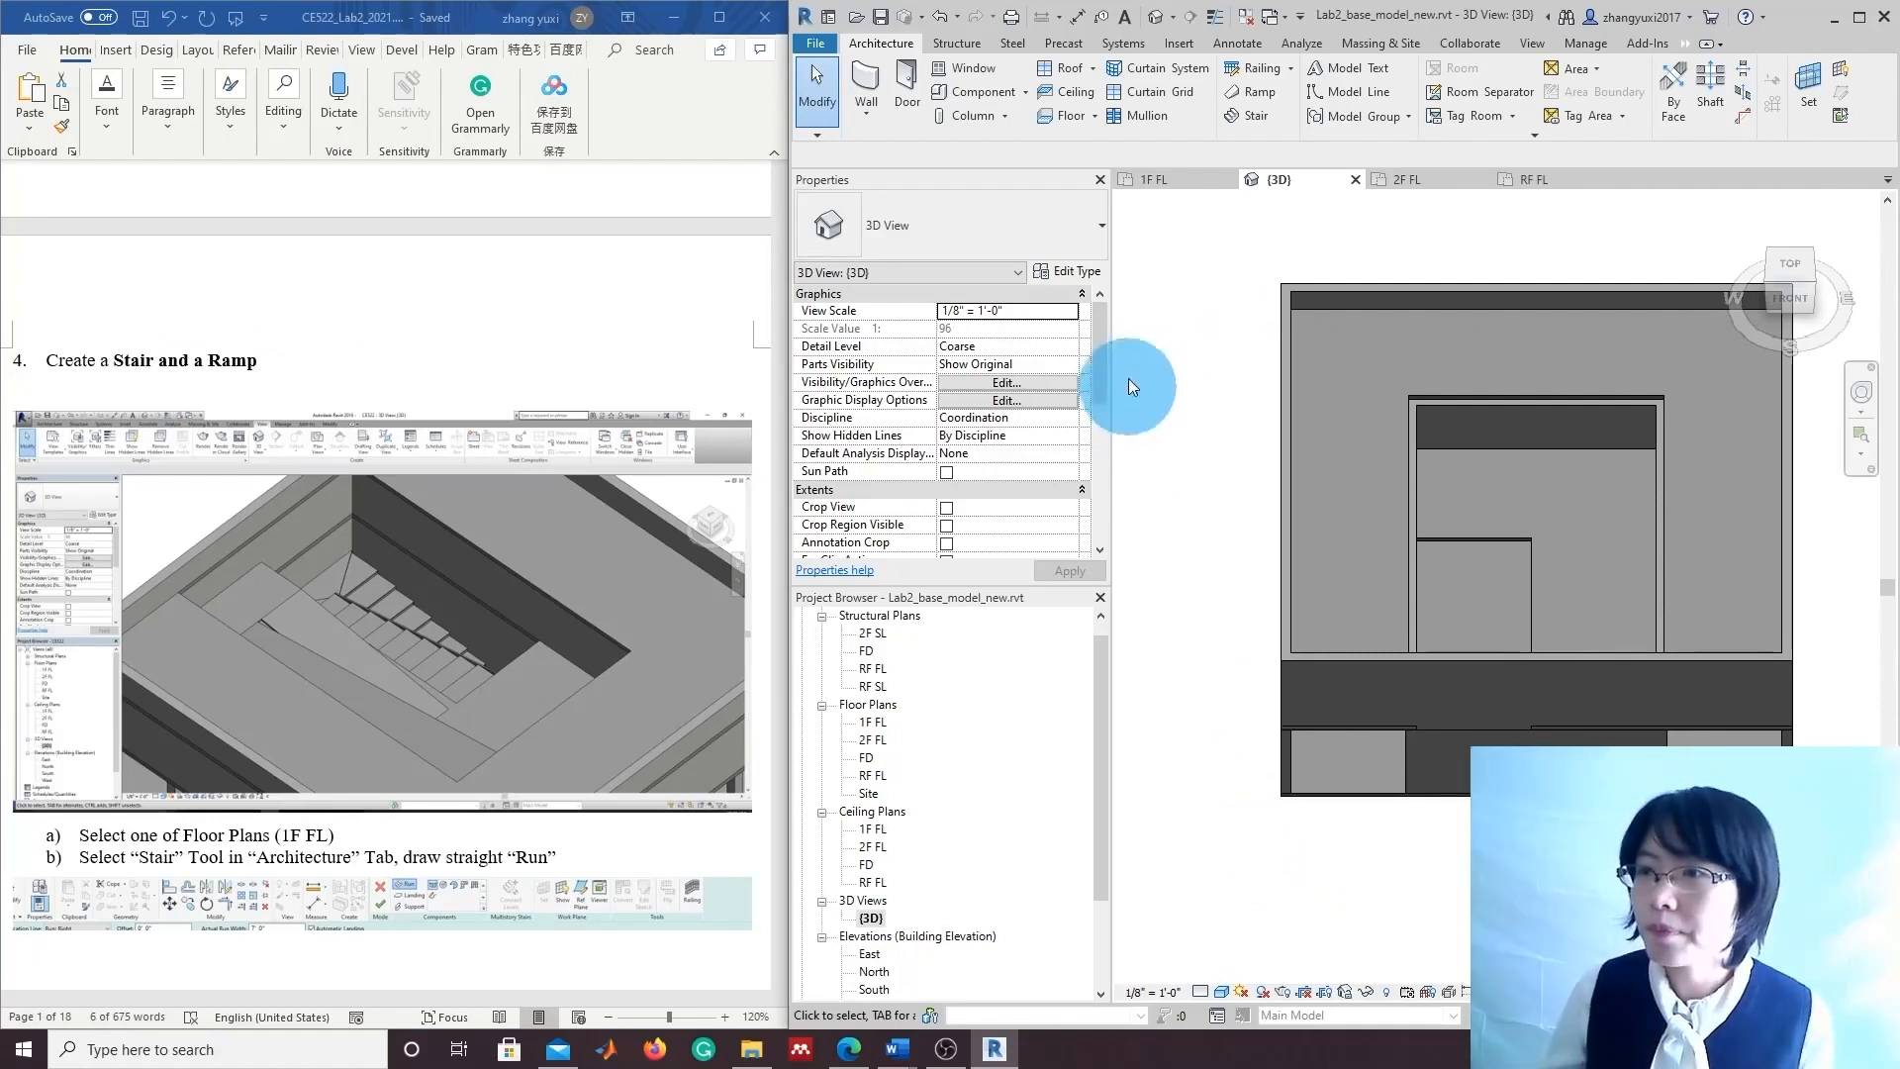
scroll(328, 881, "down", 13)
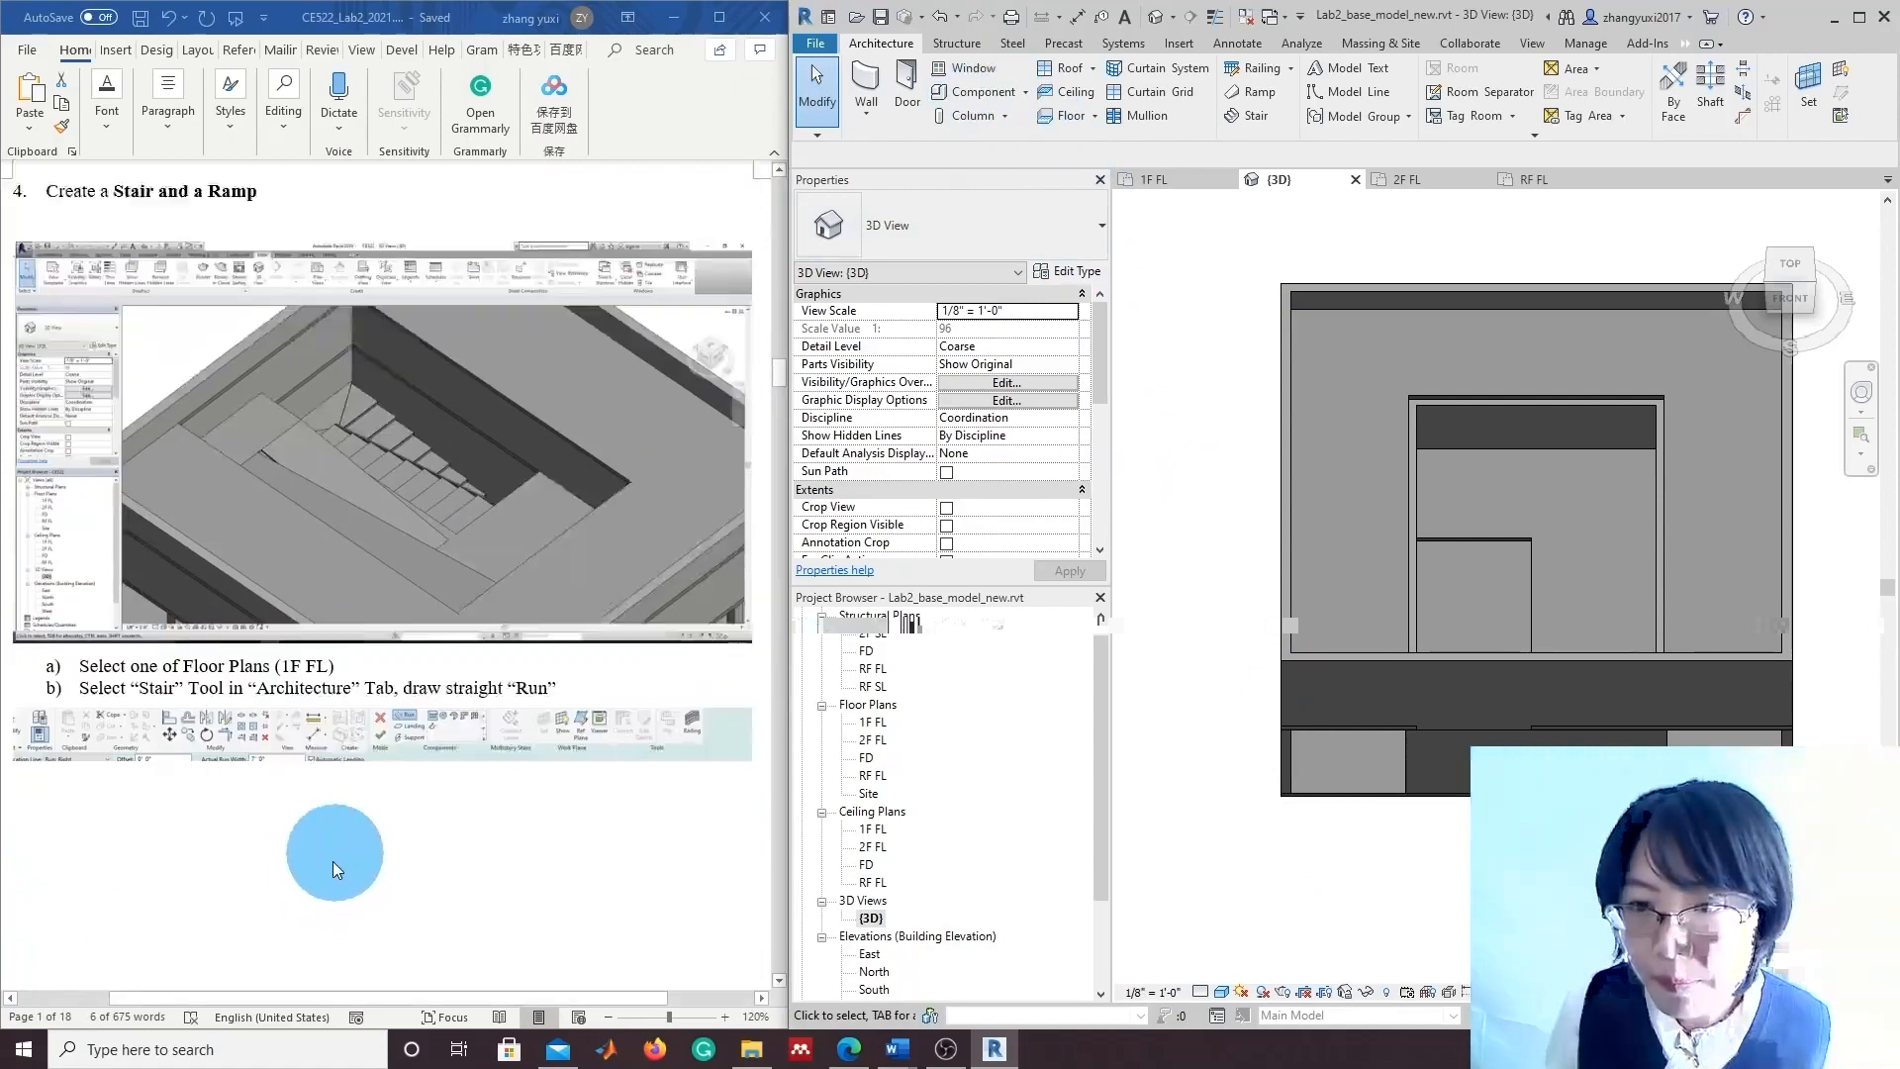
scroll(351, 862, "down", 5)
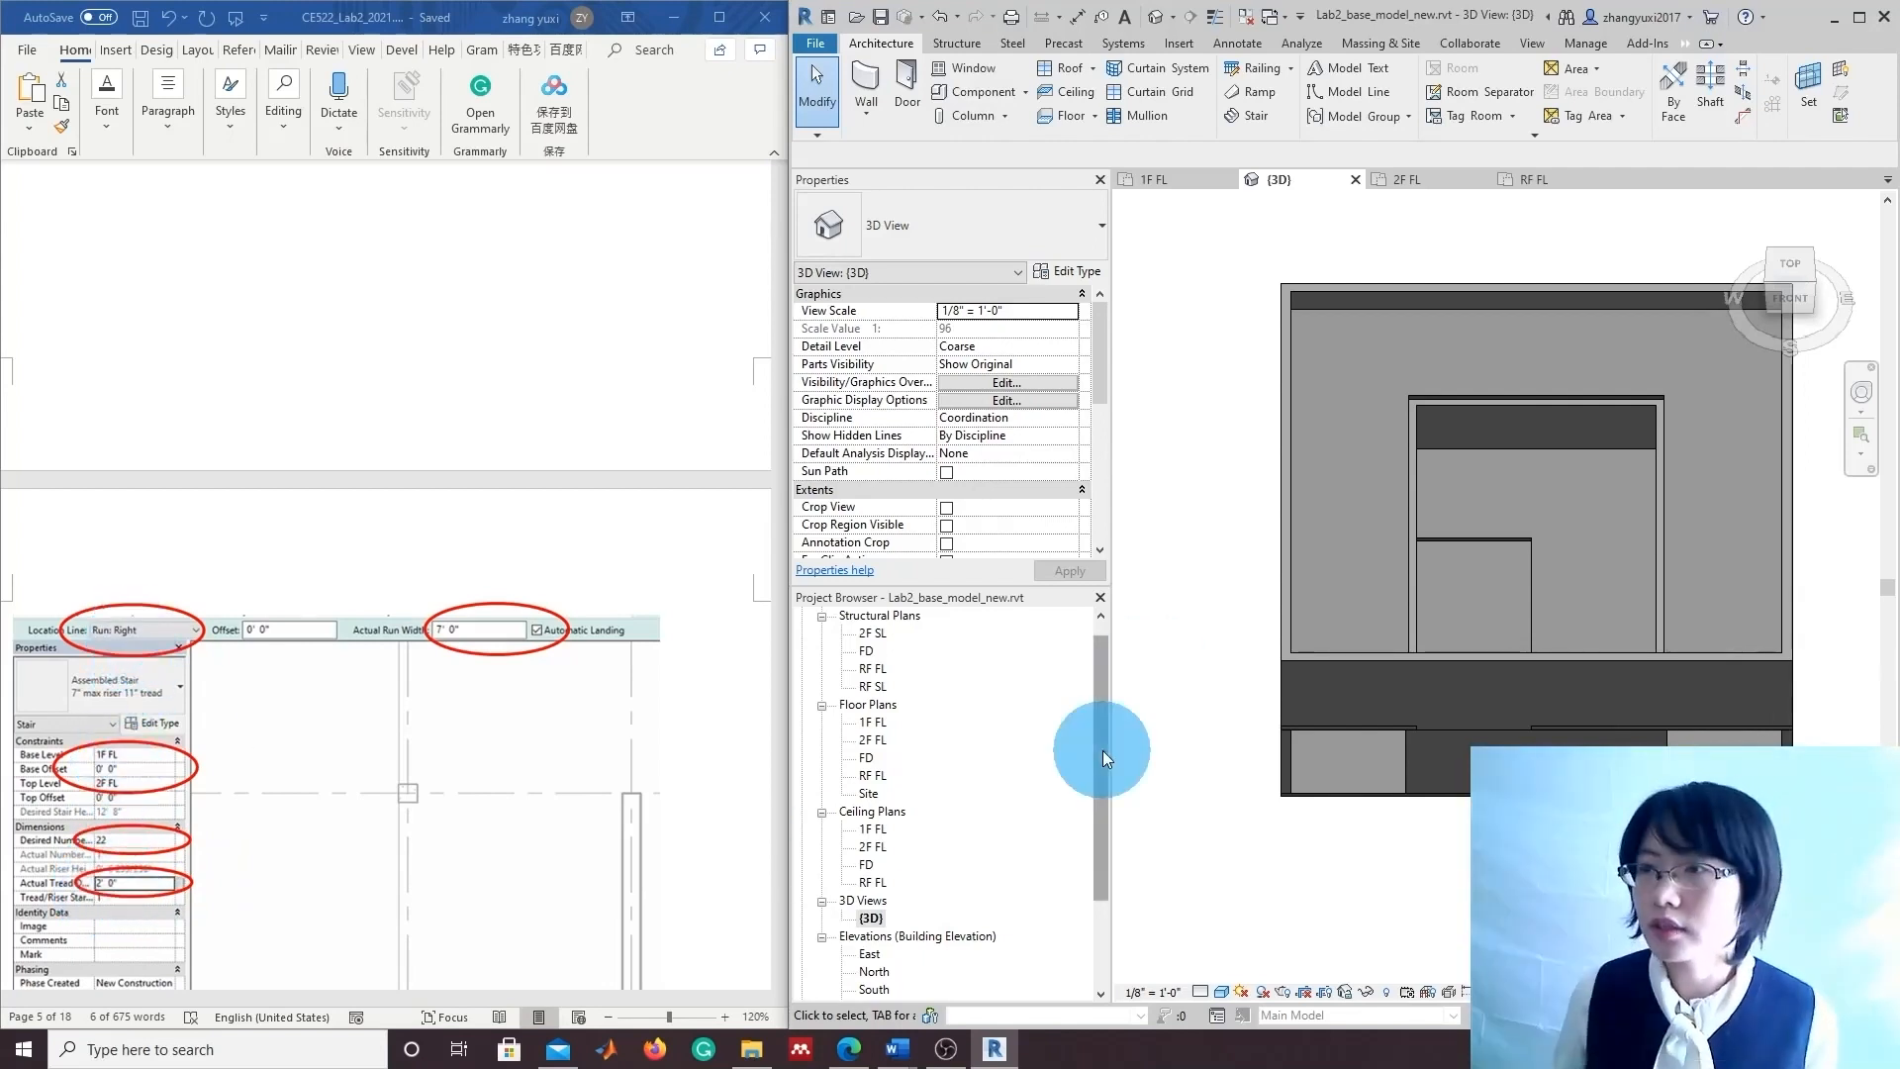
left_click(1257, 118)
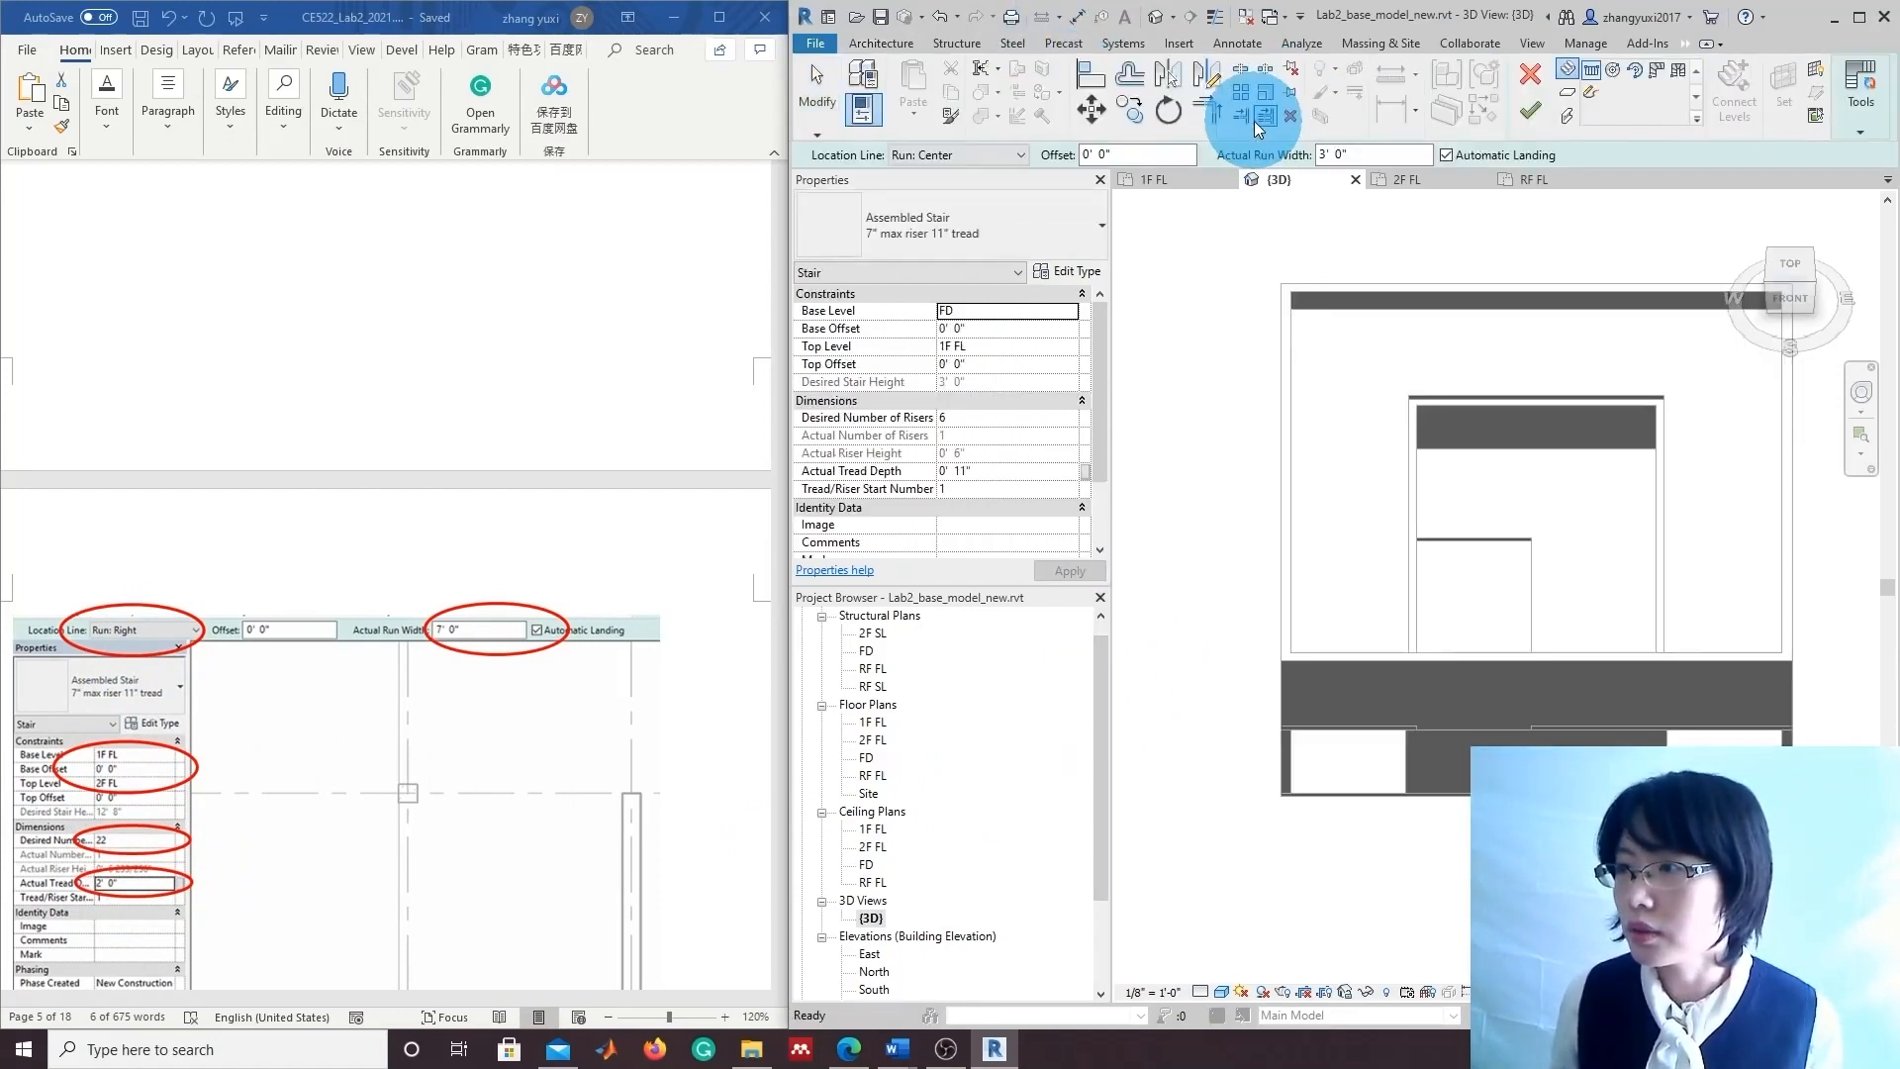
left_click(874, 722)
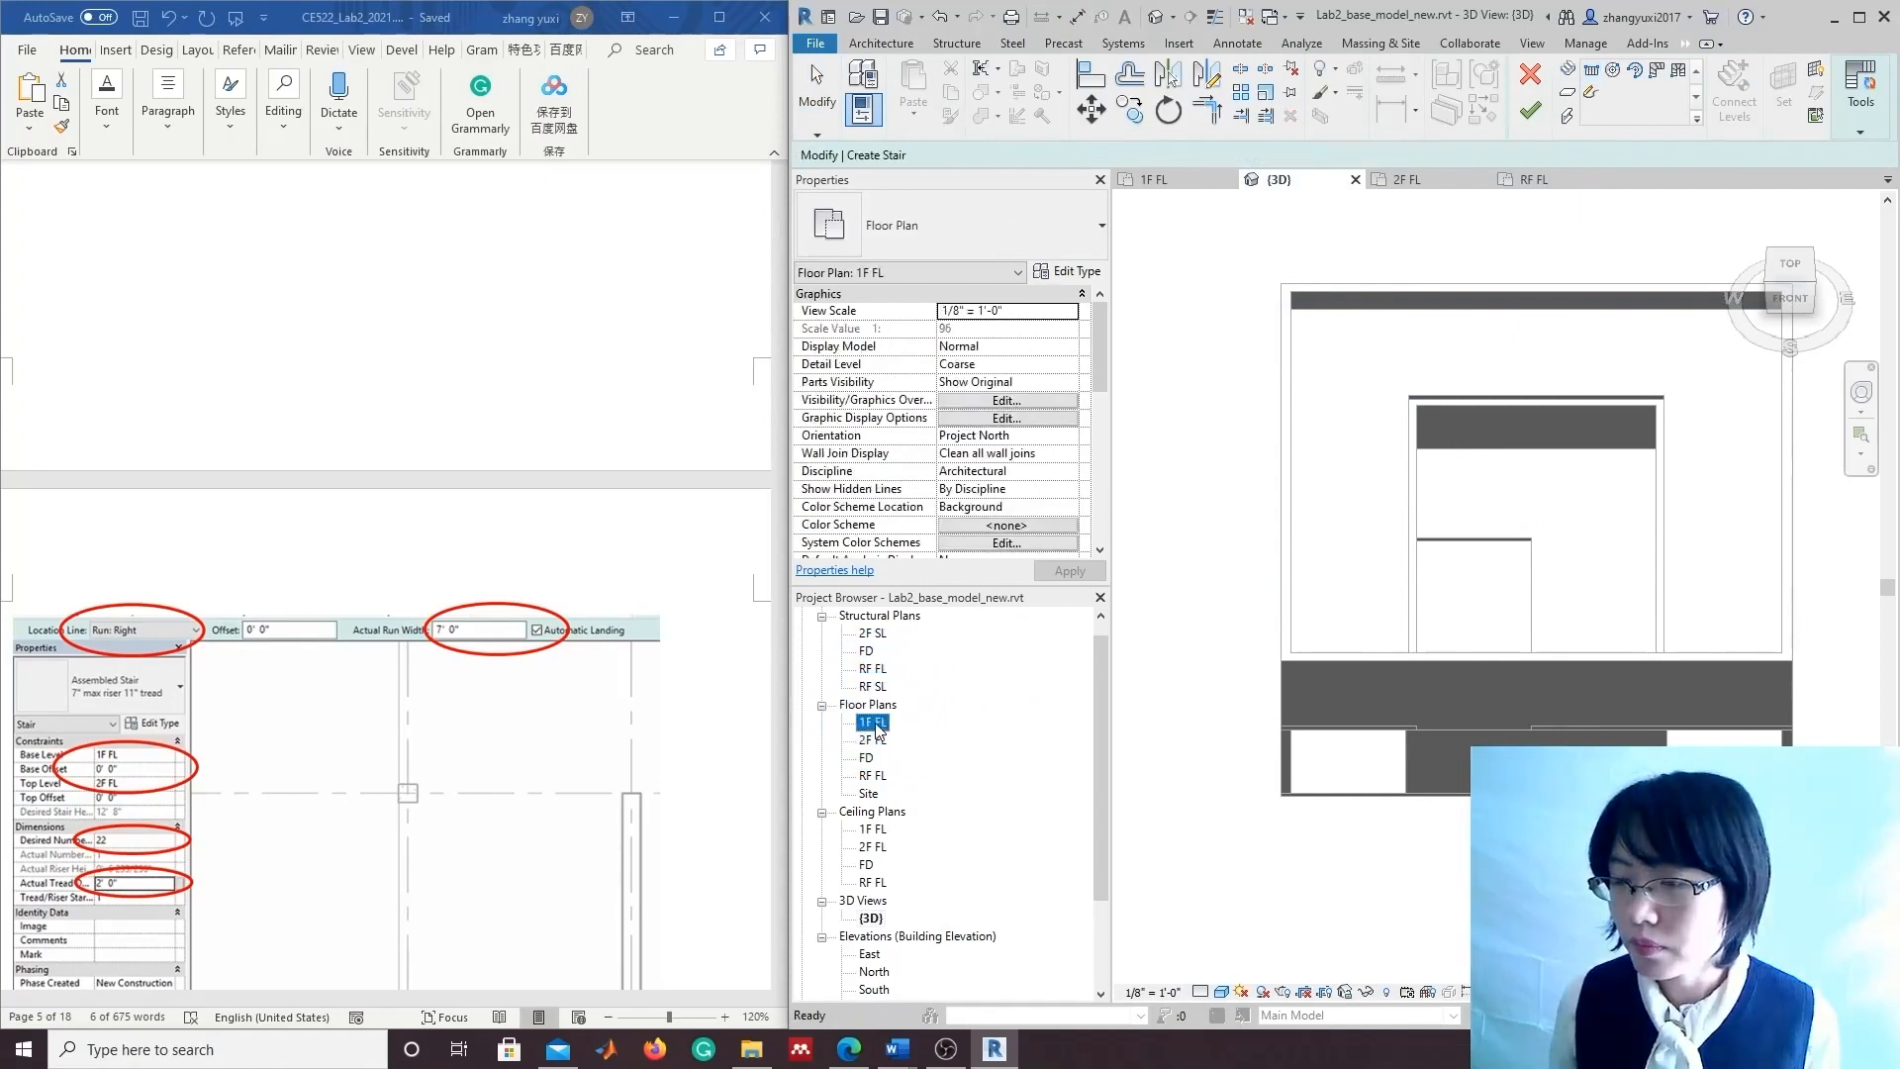
double_click(875, 725)
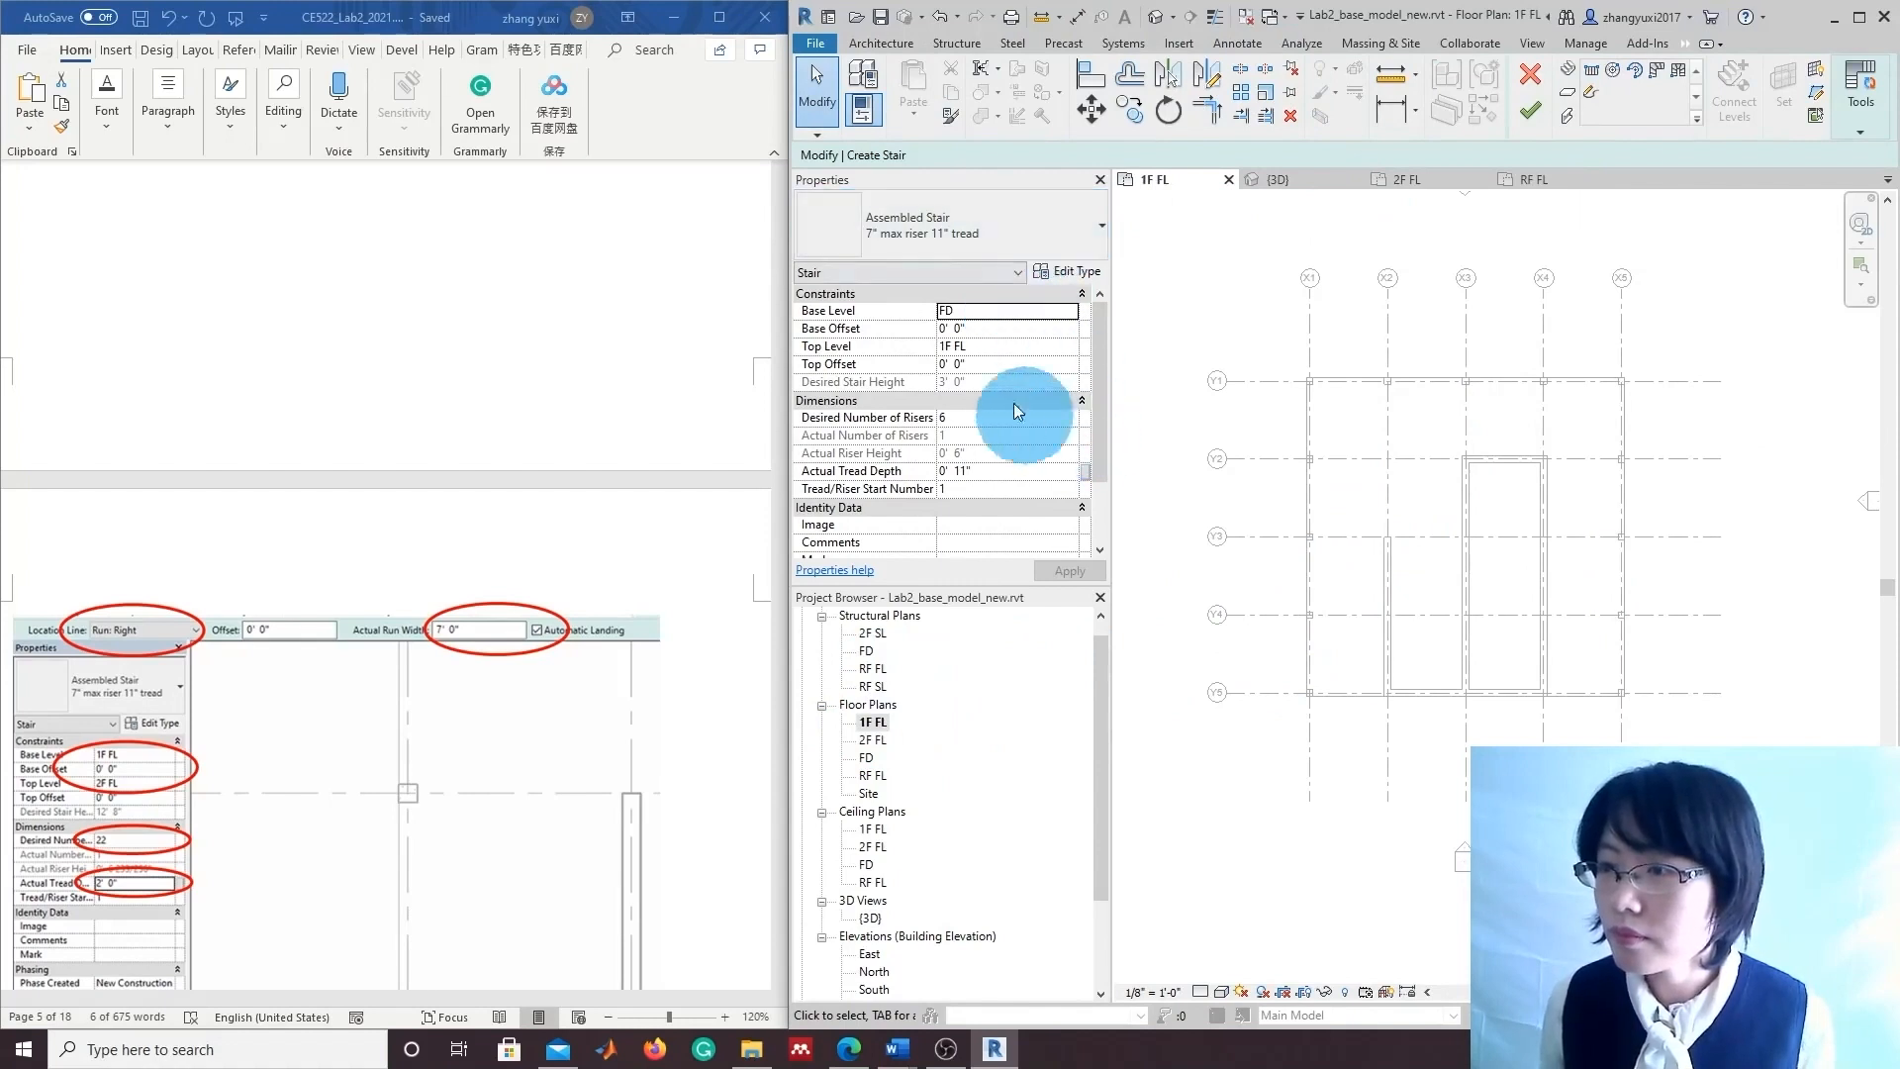
Set the stair's base level to 1F FL and its top level to 2F FL.
left_click(1074, 313)
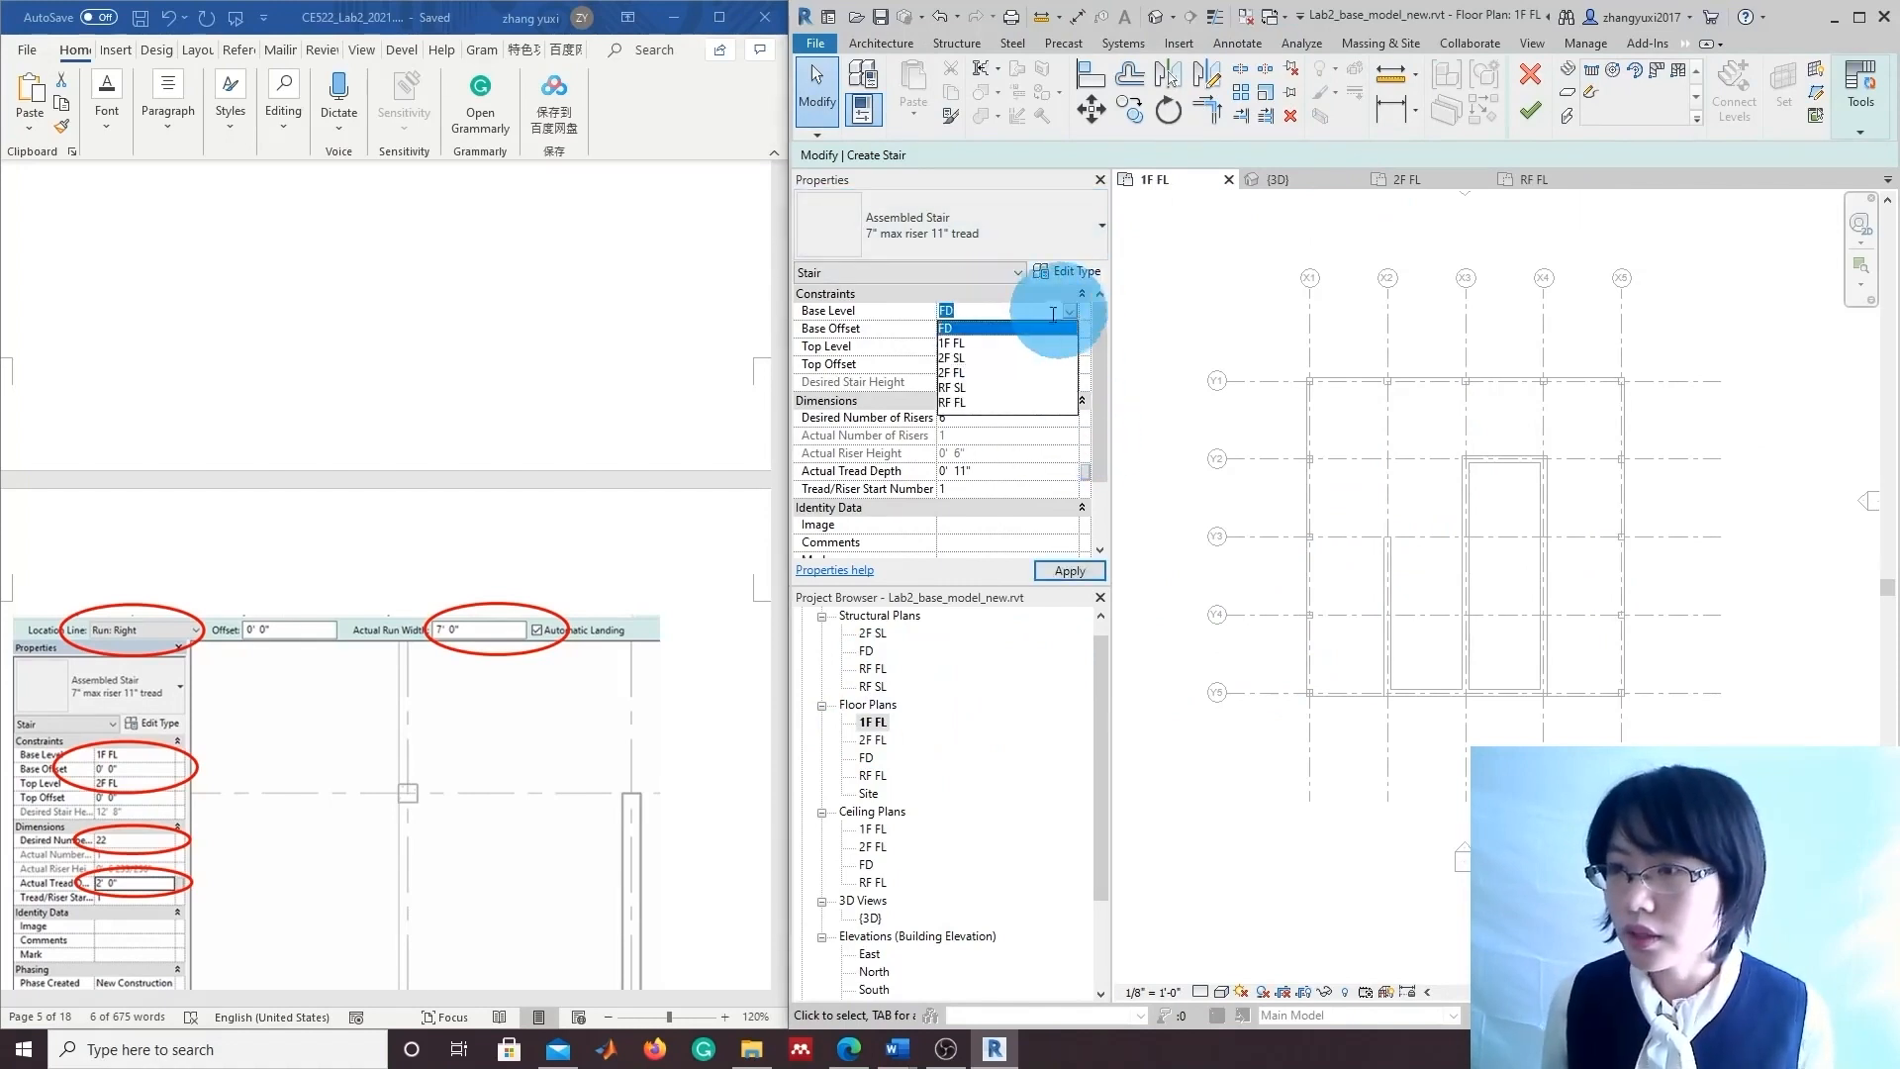
left_click(960, 345)
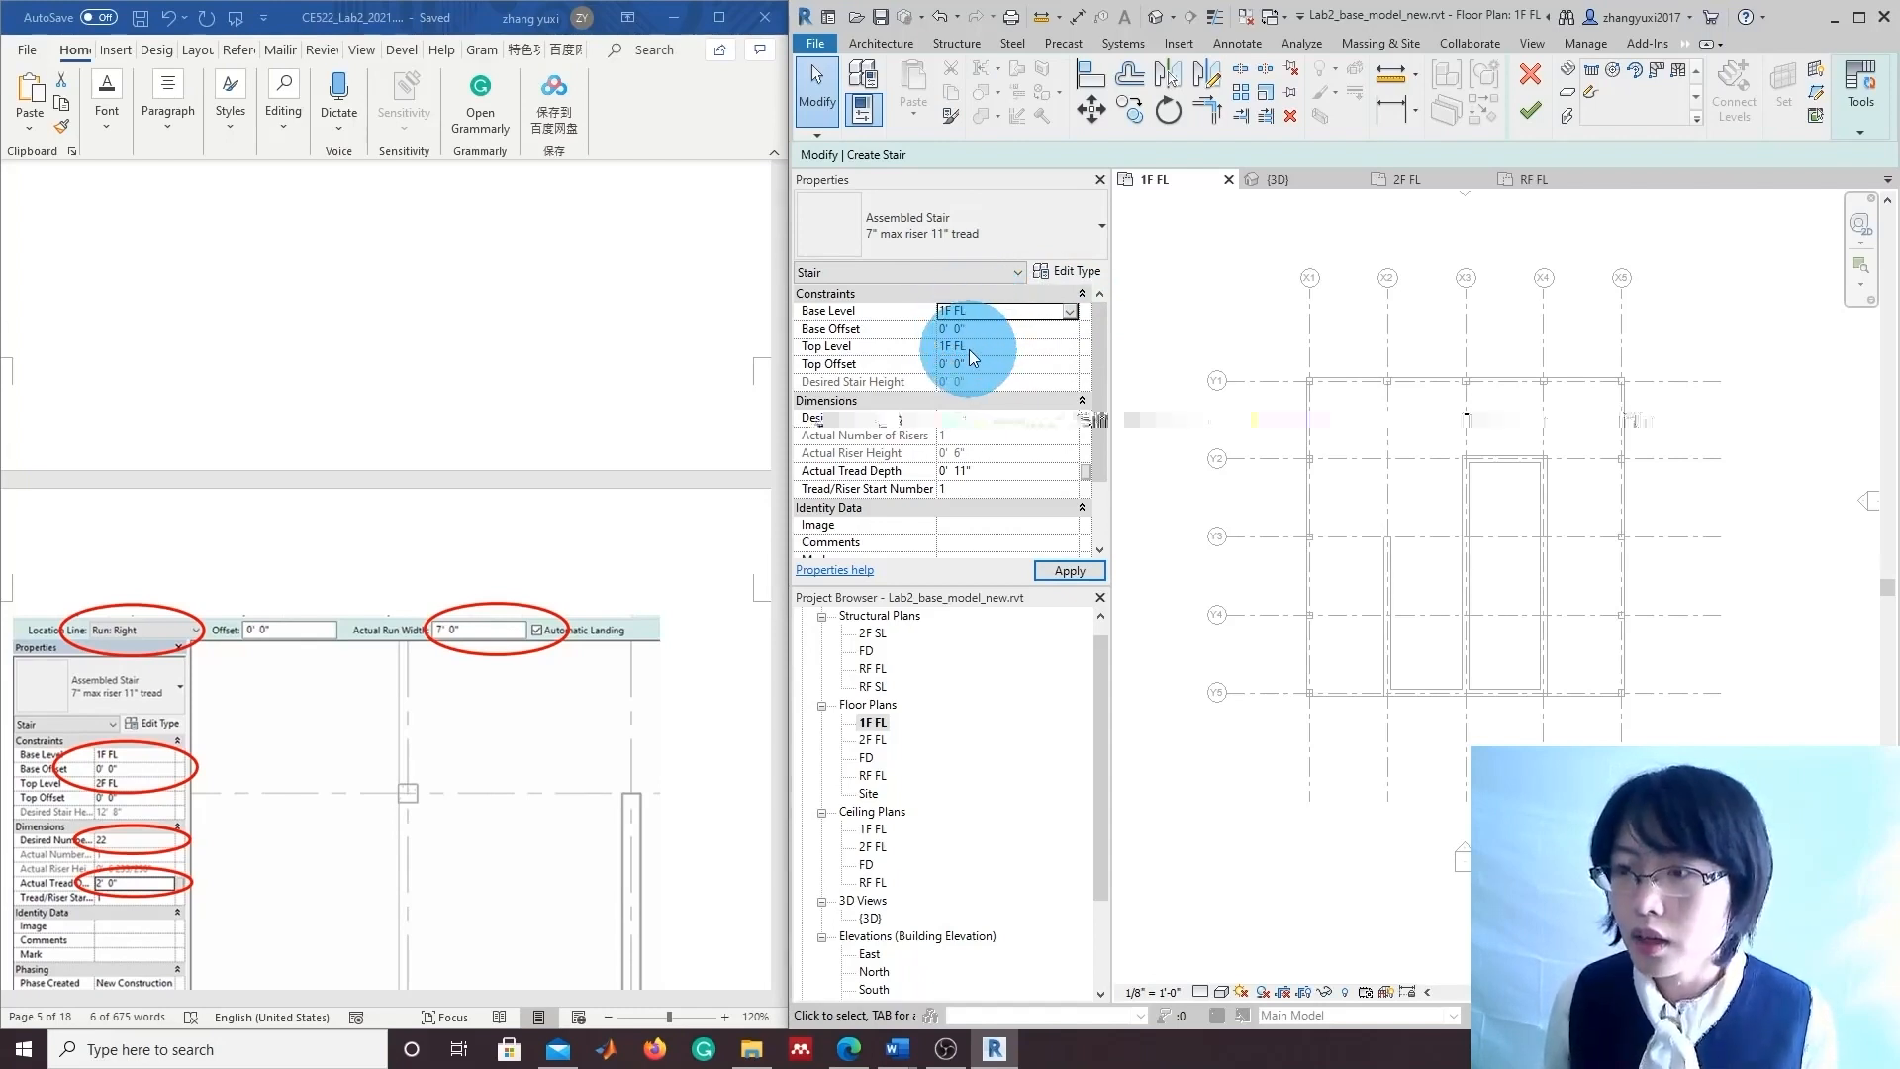
left_click(1070, 345)
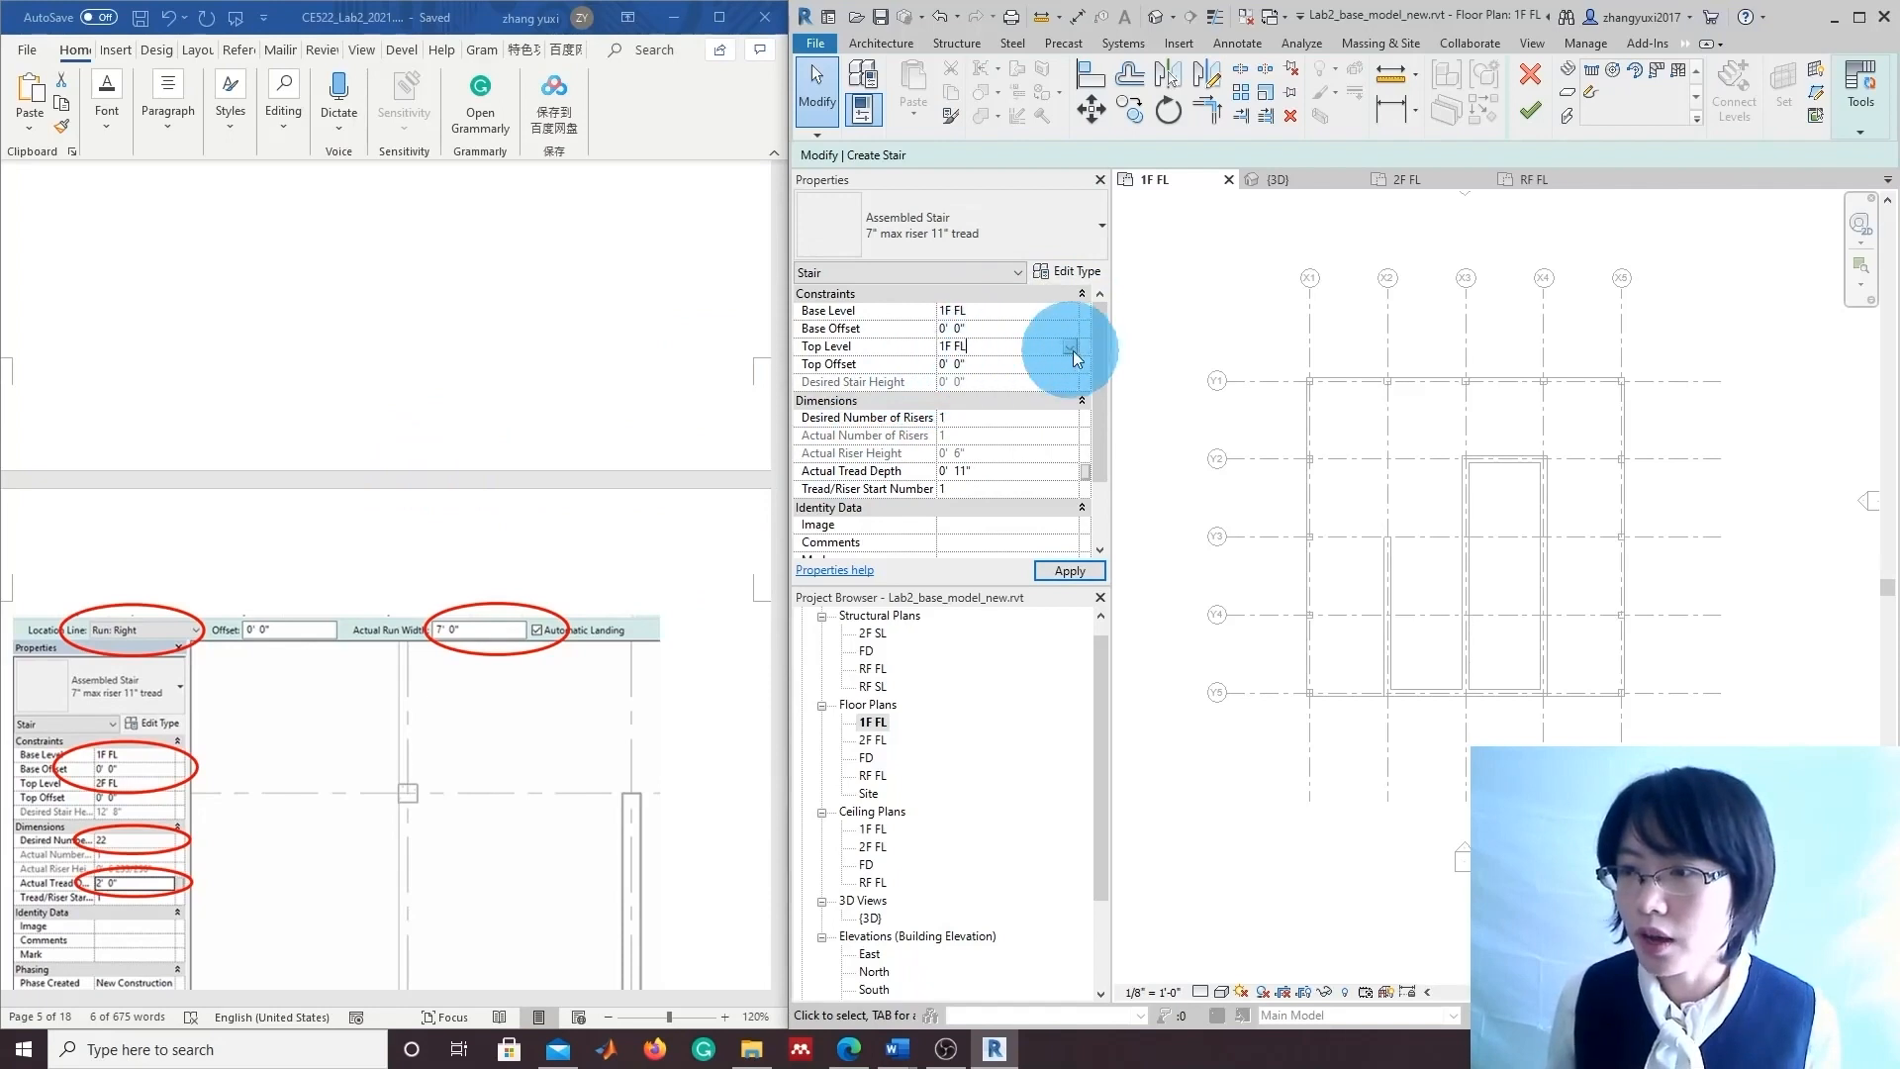
left_click(958, 423)
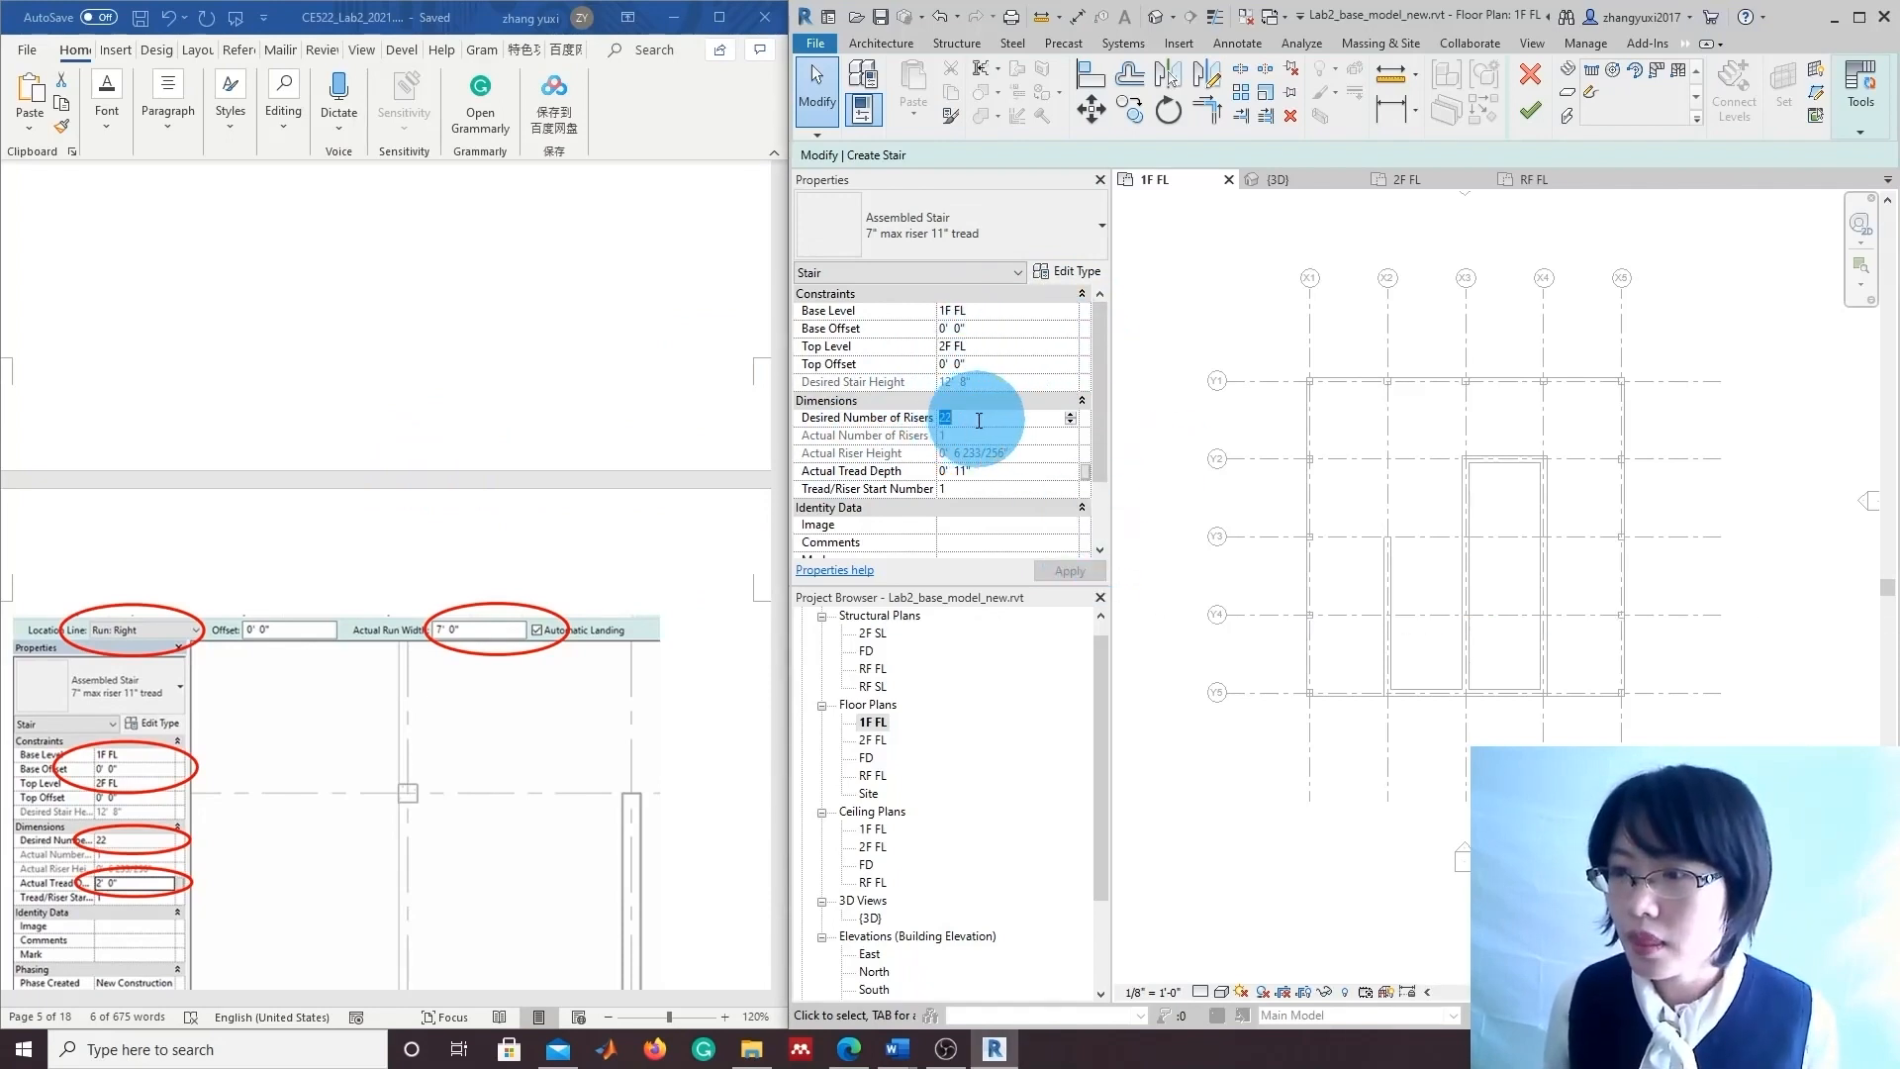
Set the stair's actual tread depth to 2' 0".
left_click(950, 470)
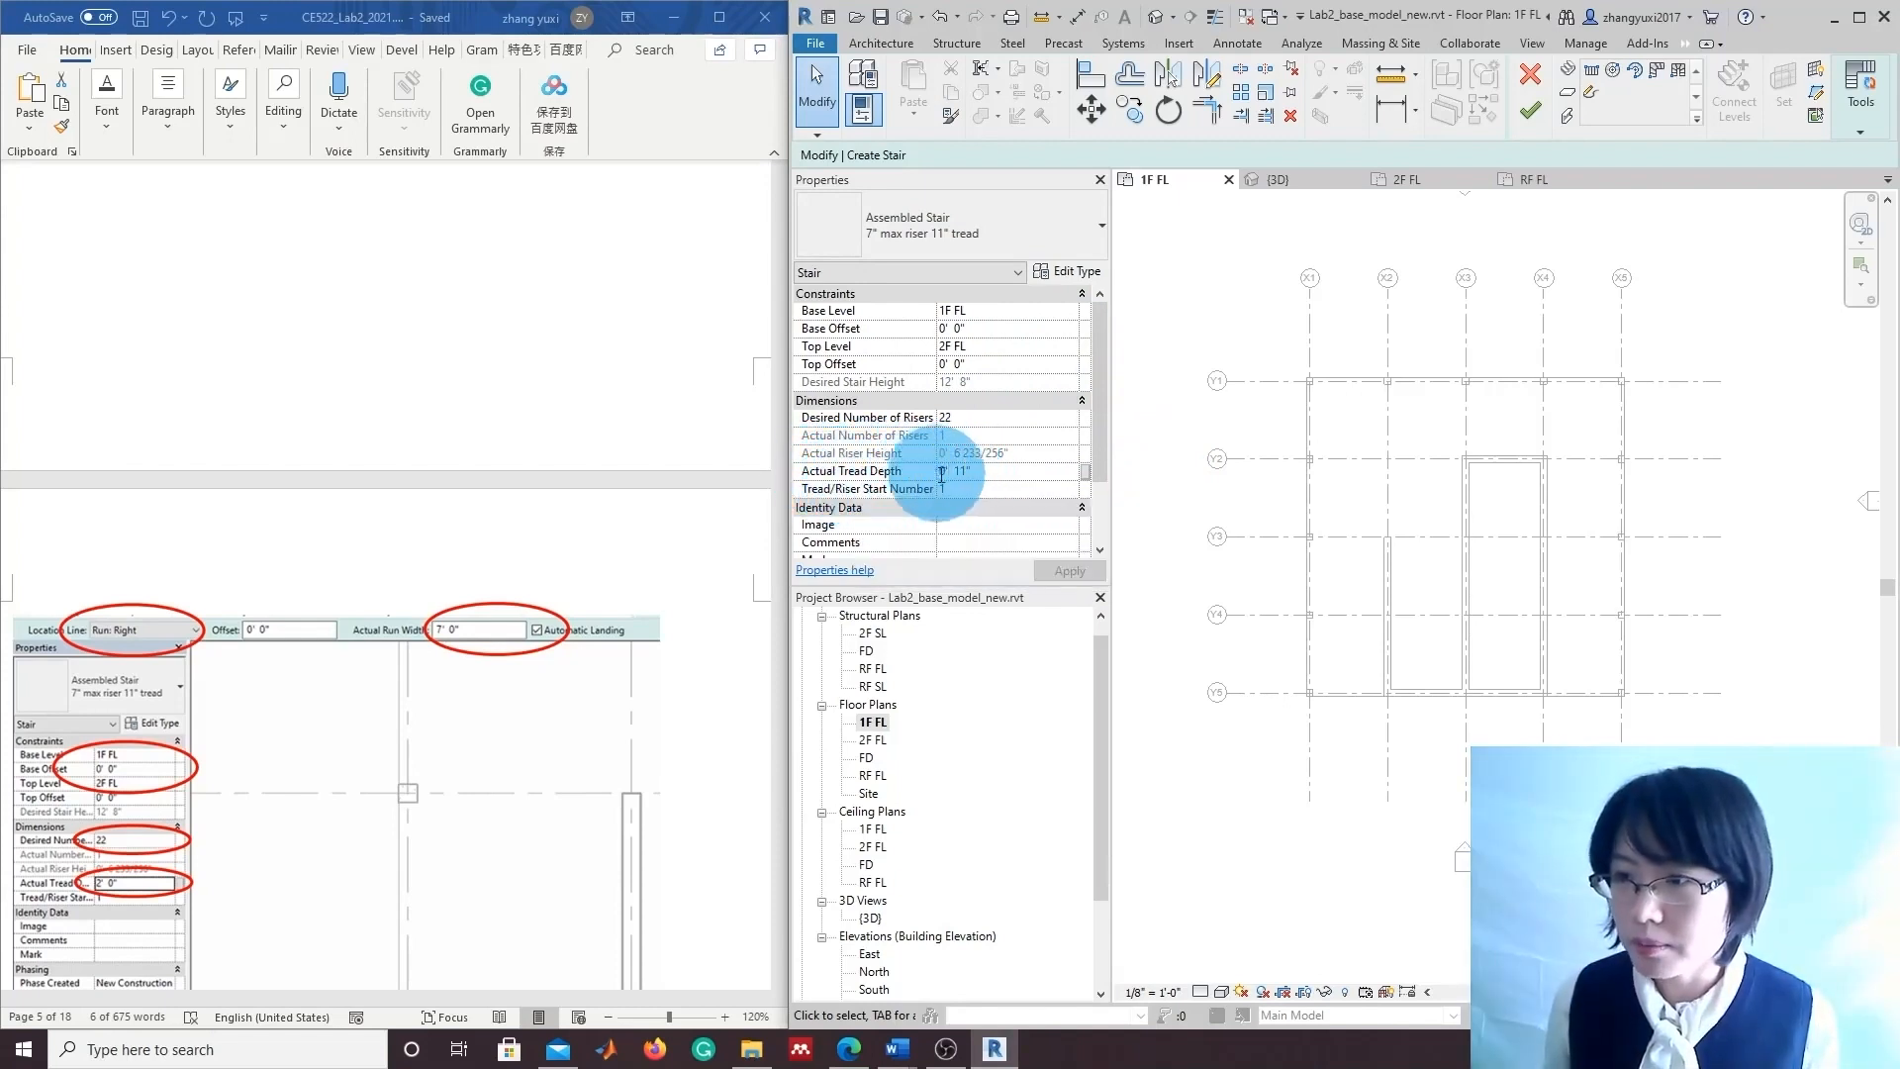
left_click_drag(947, 467, 952, 468)
type("2")
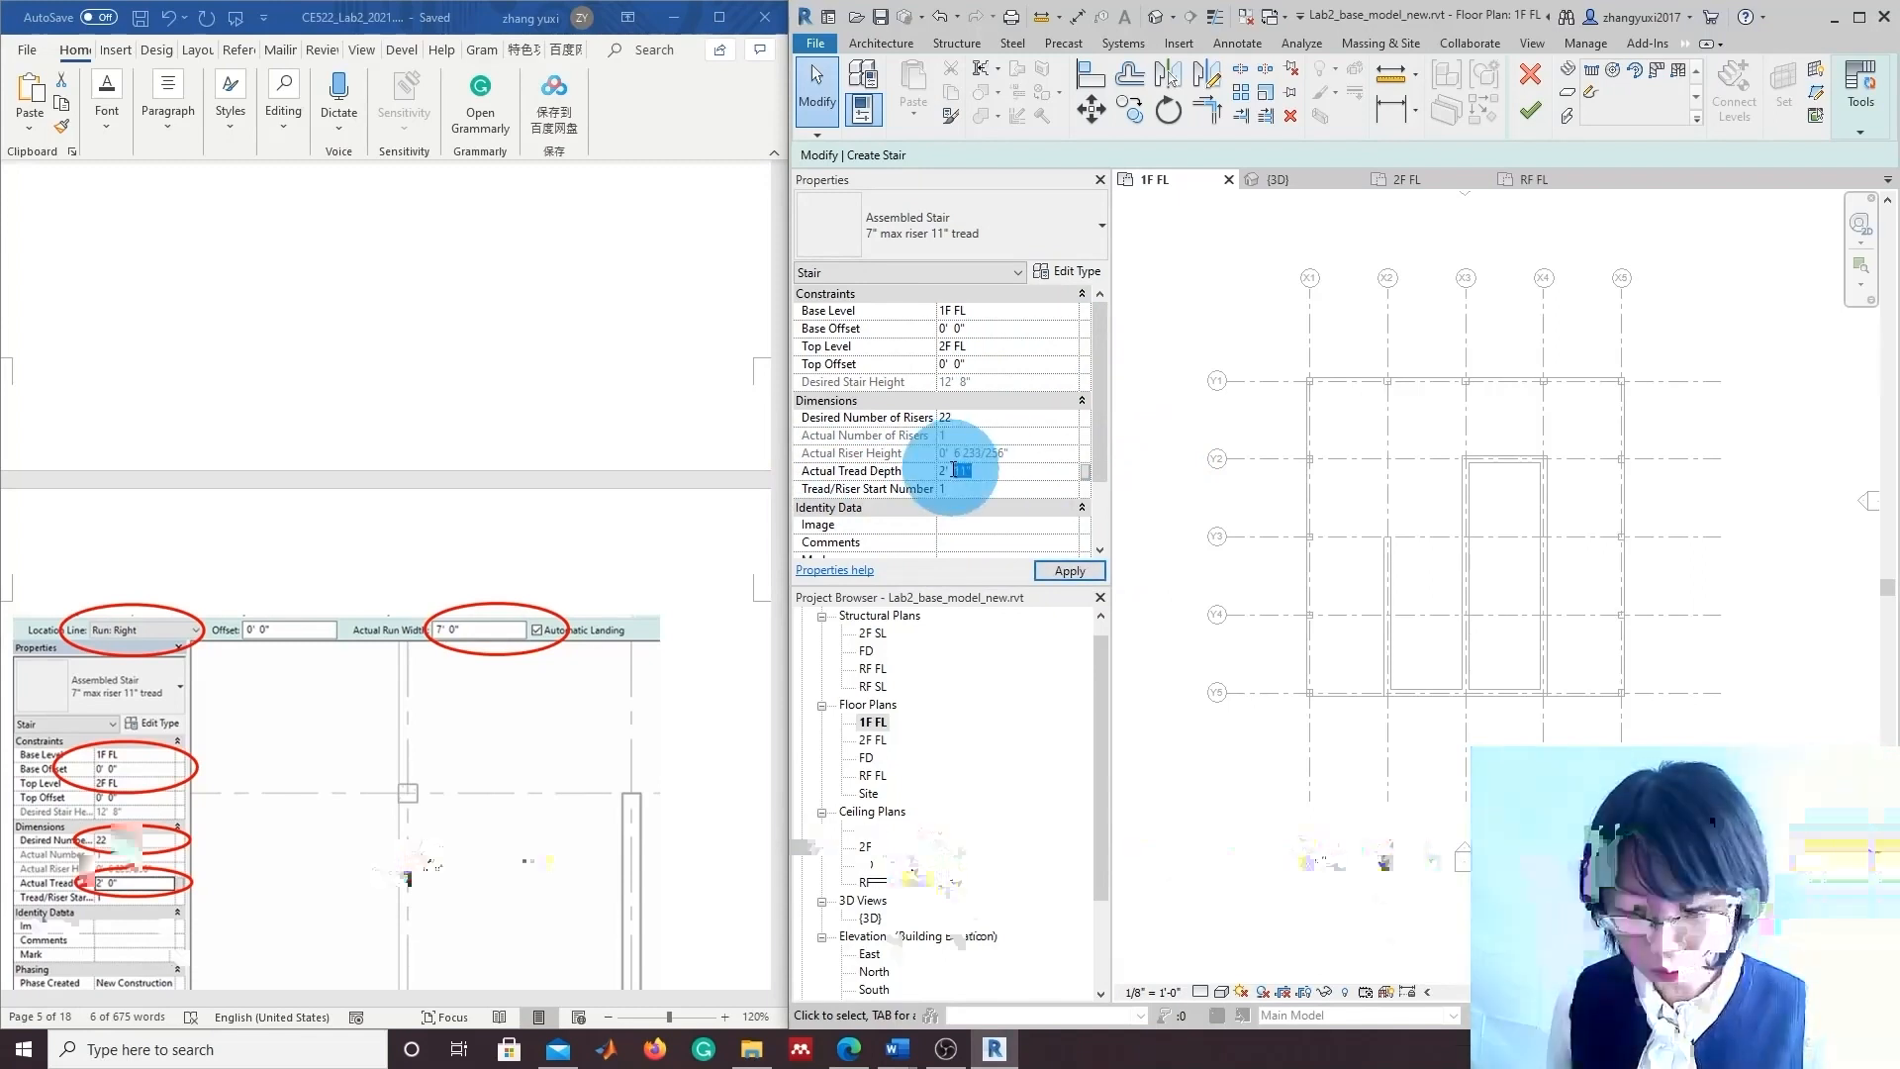
key("BackSpace")
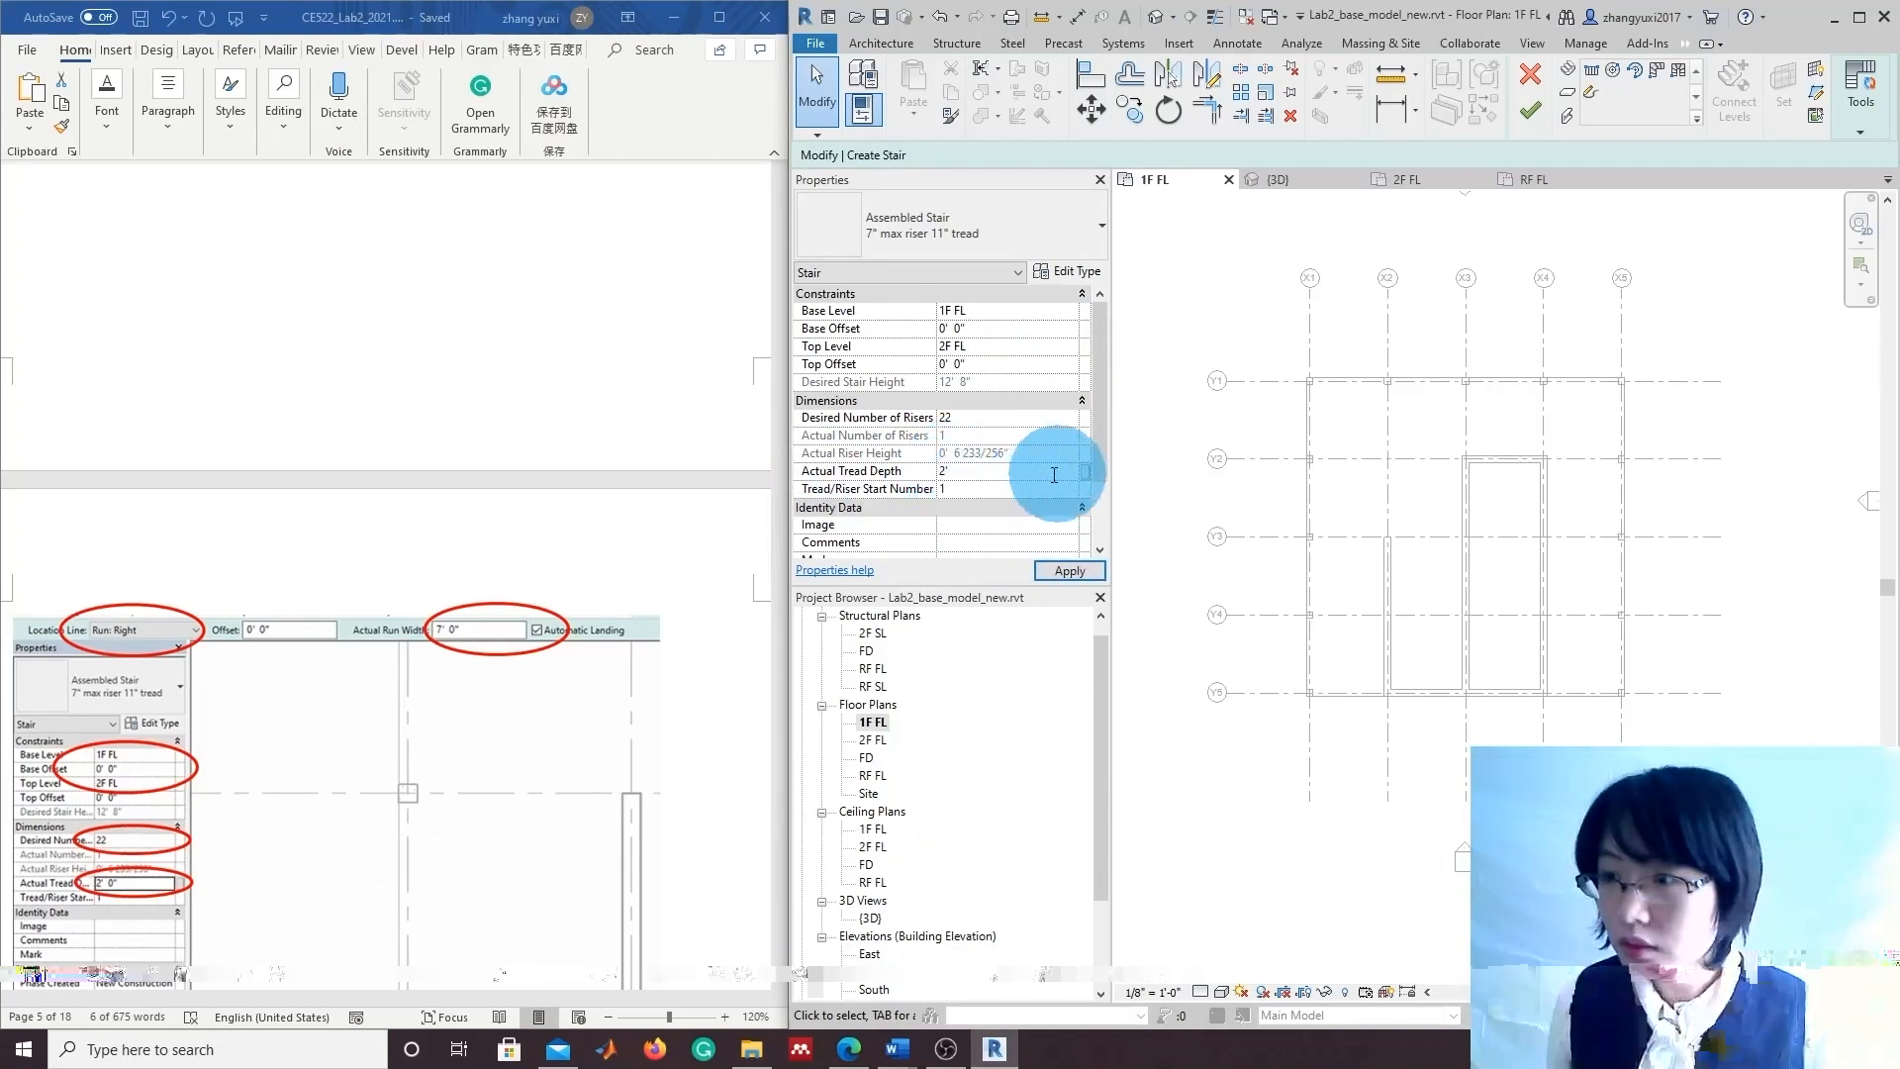
left_click(1059, 580)
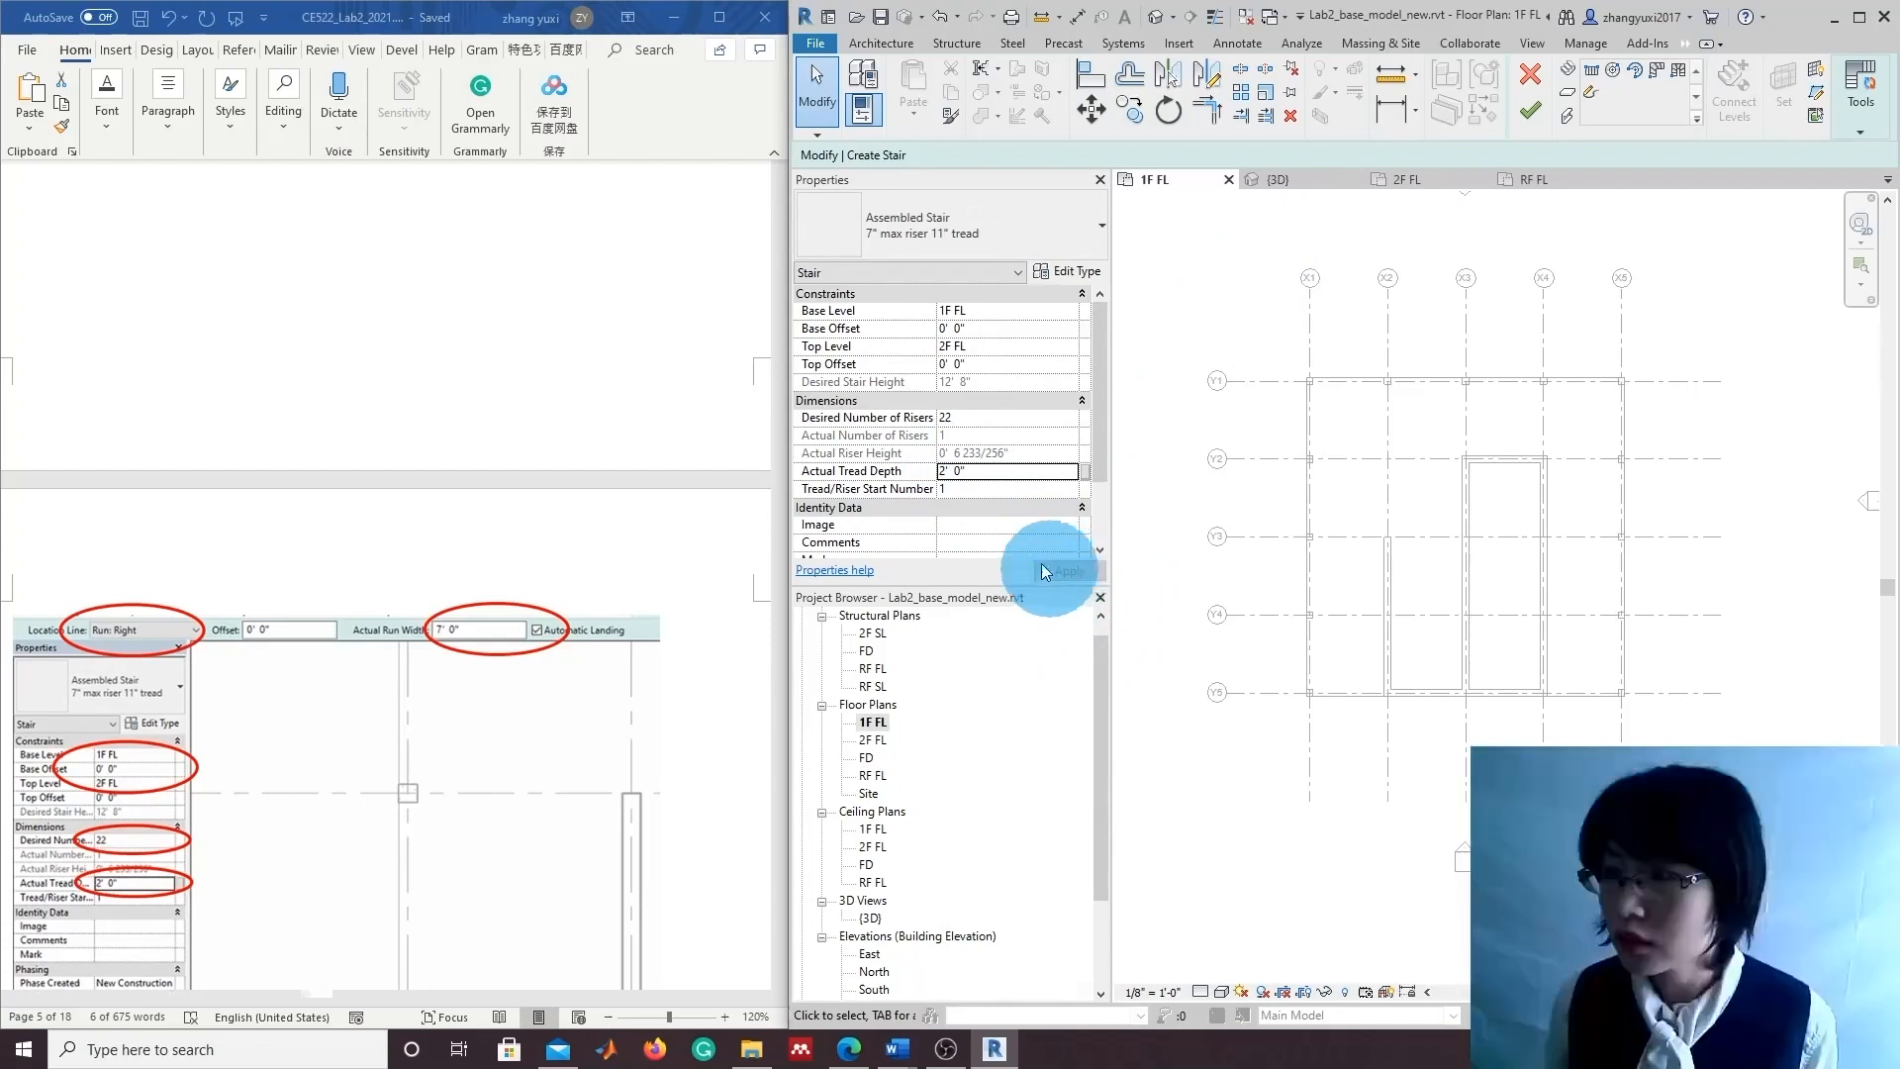
left_click(1015, 416)
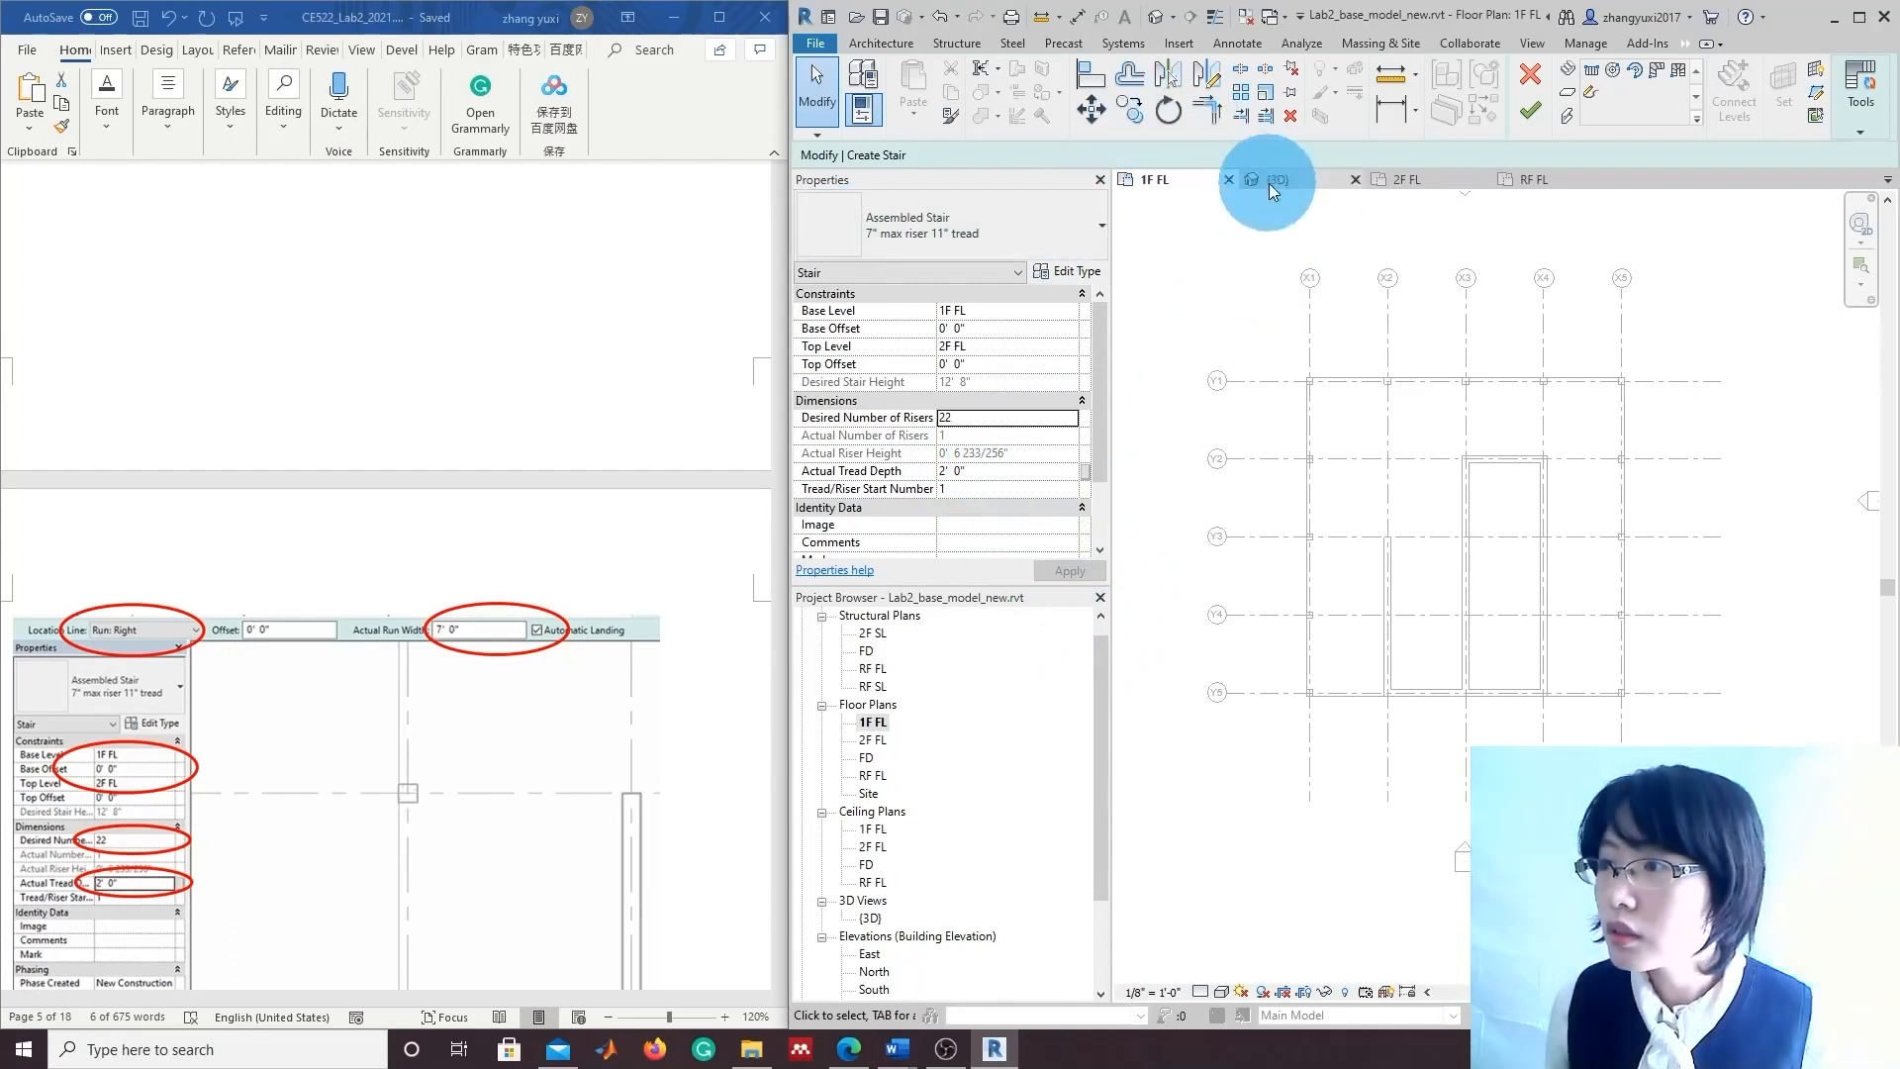
scroll(997, 427, "down", 2)
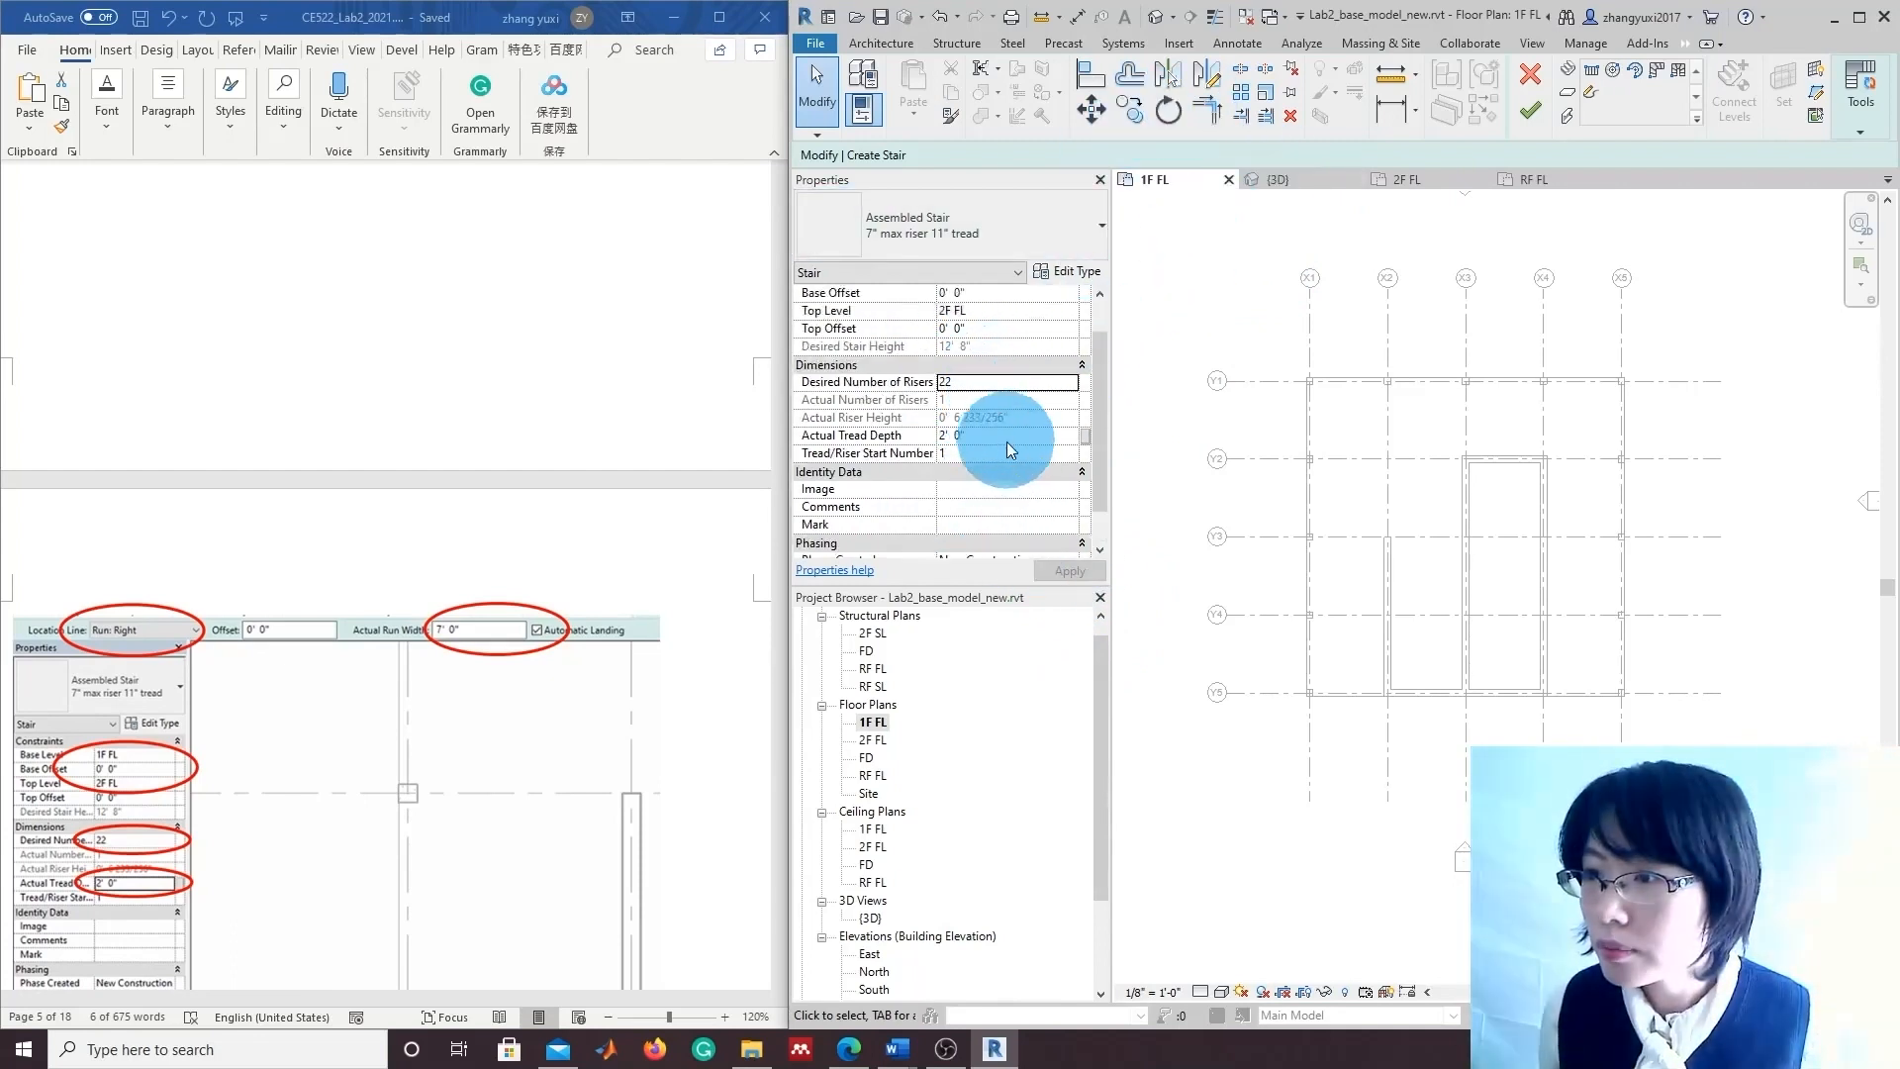
scroll(1007, 442, "up", 2)
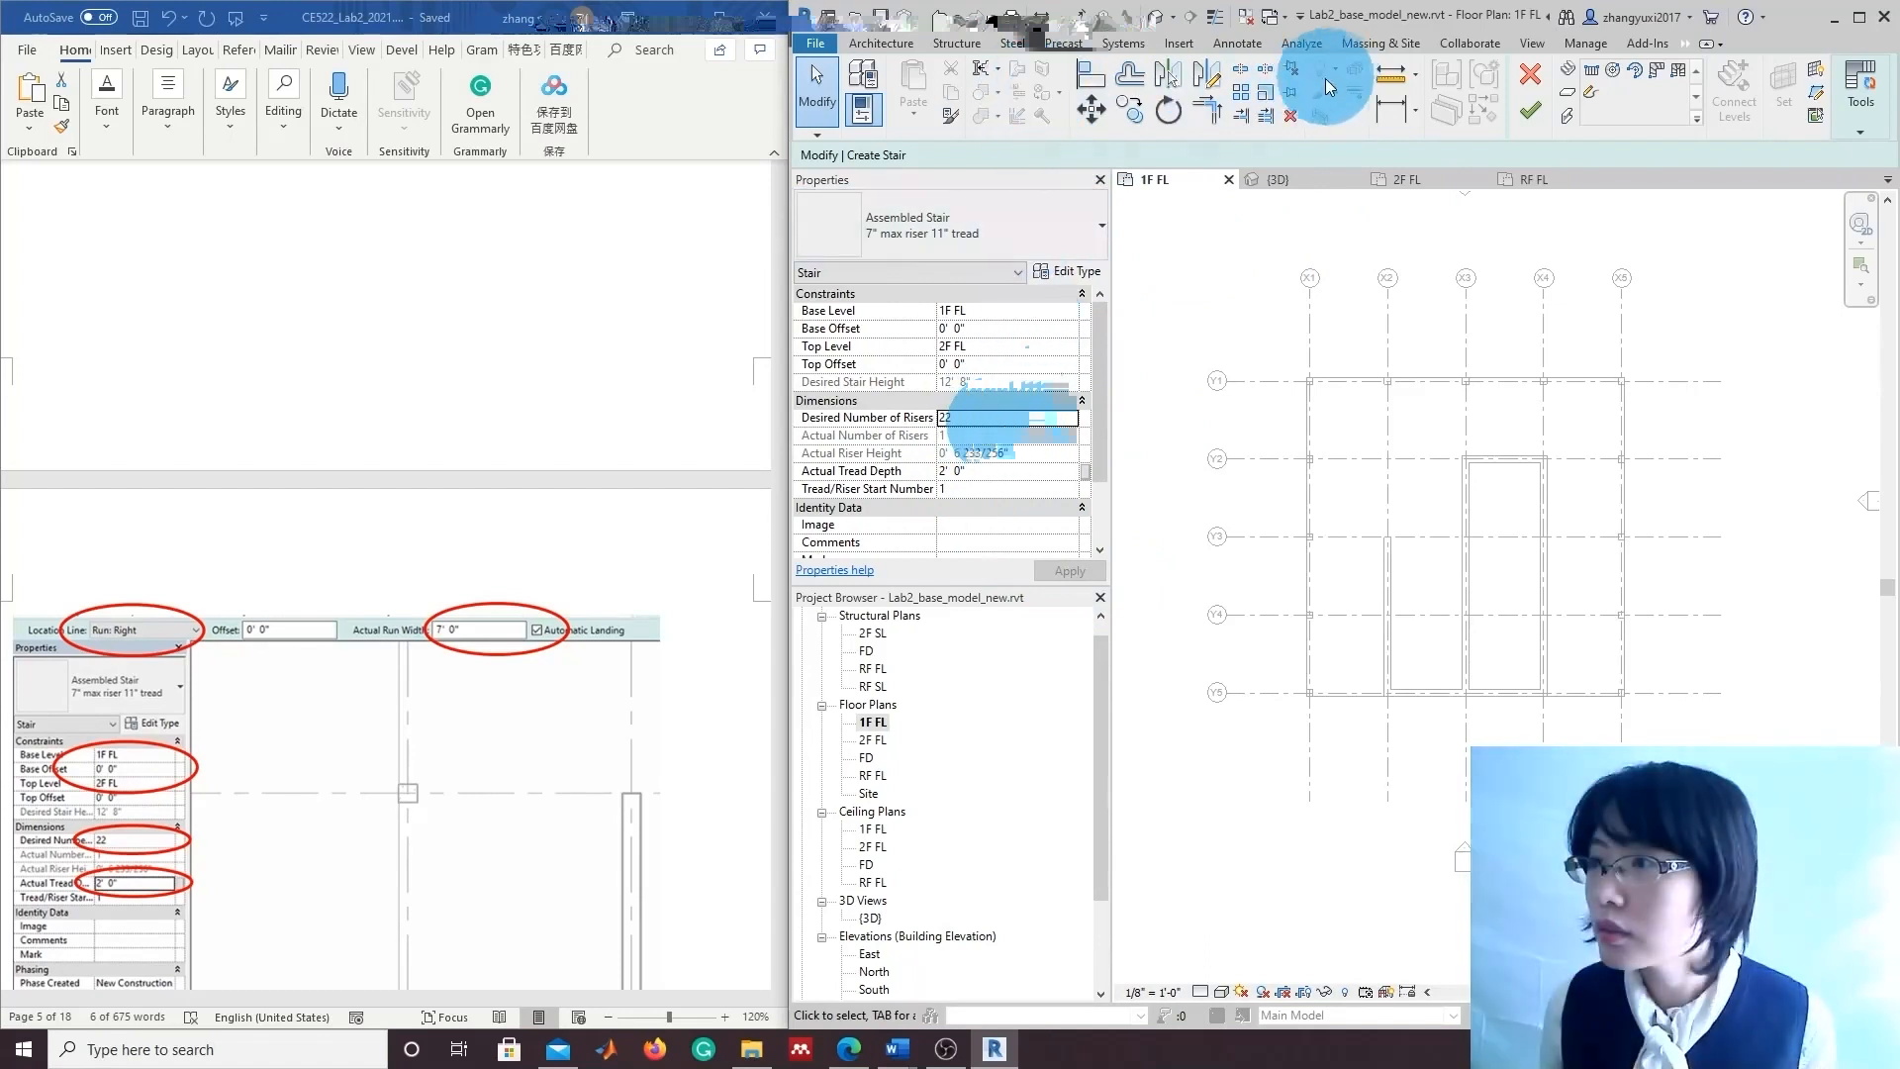
Start a straight stair run with location line Run: Right and an actual run width of 7' 0".
left_click(1573, 69)
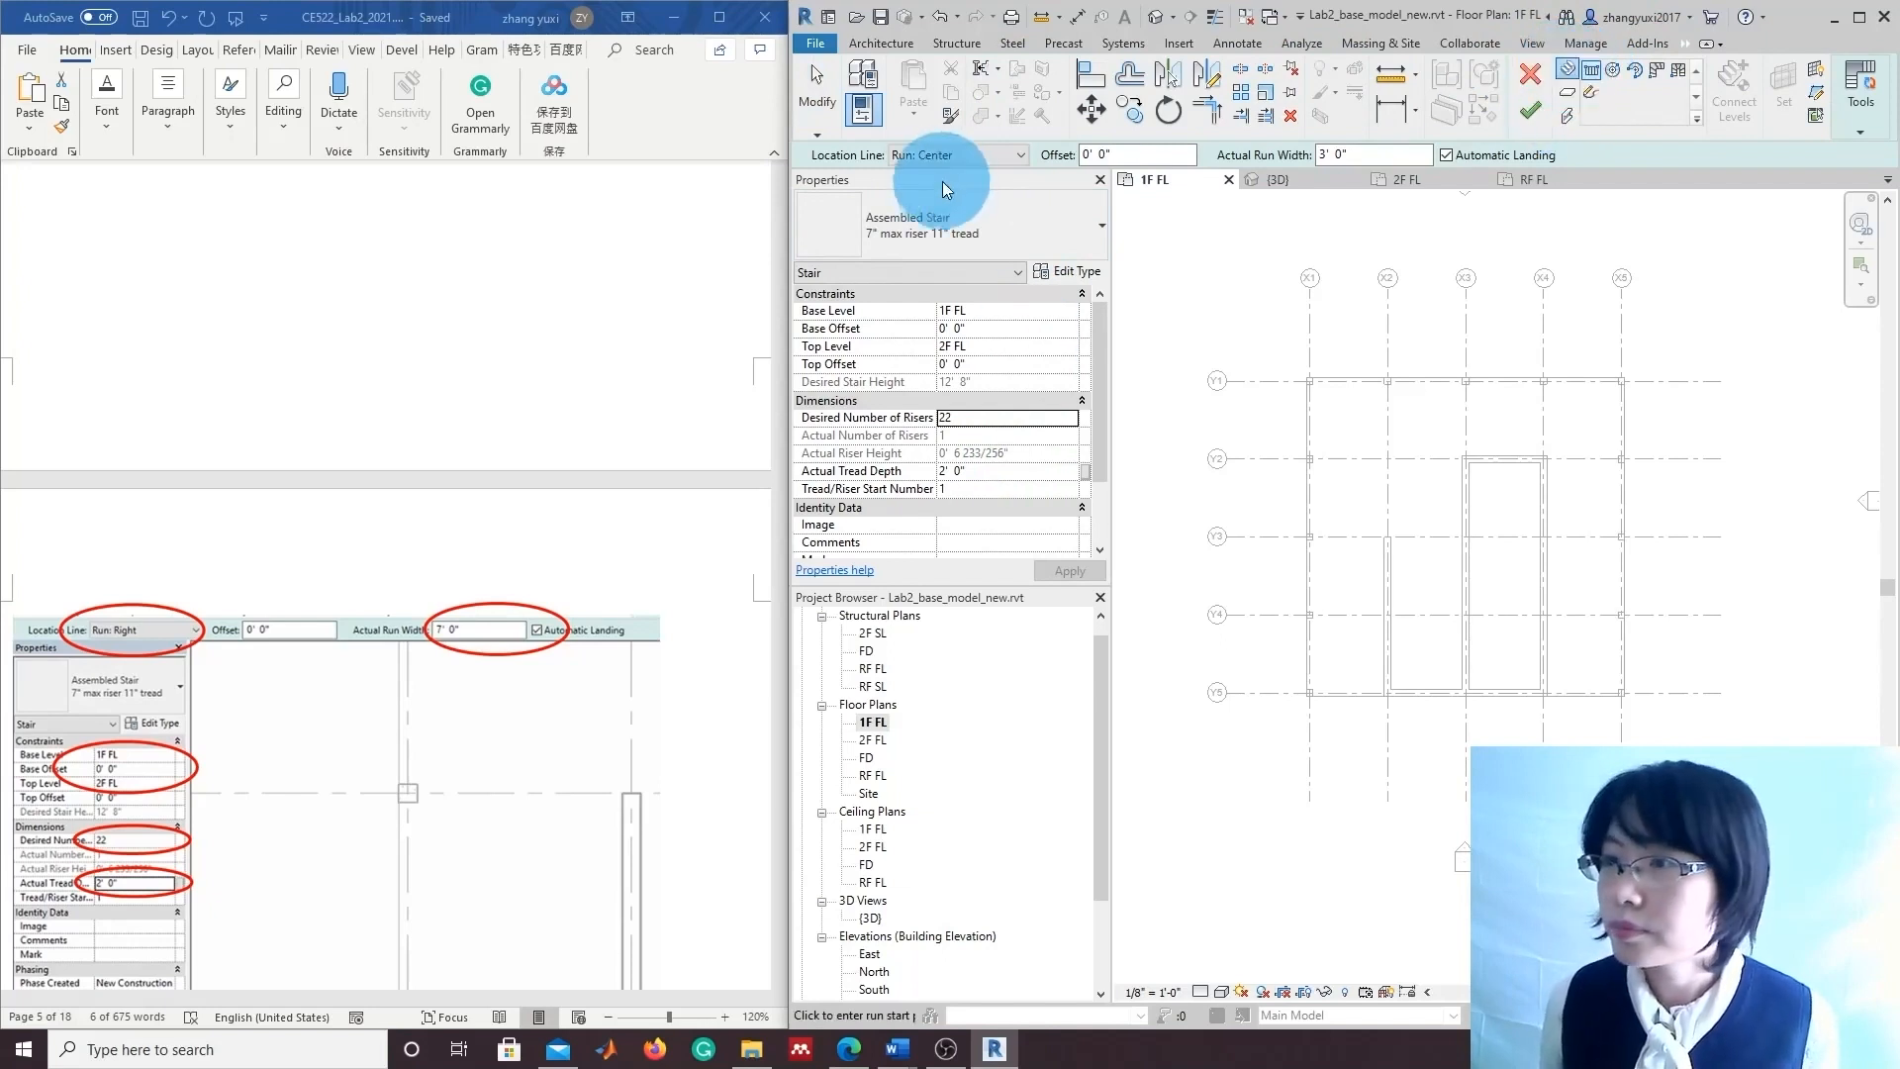
left_click(950, 155)
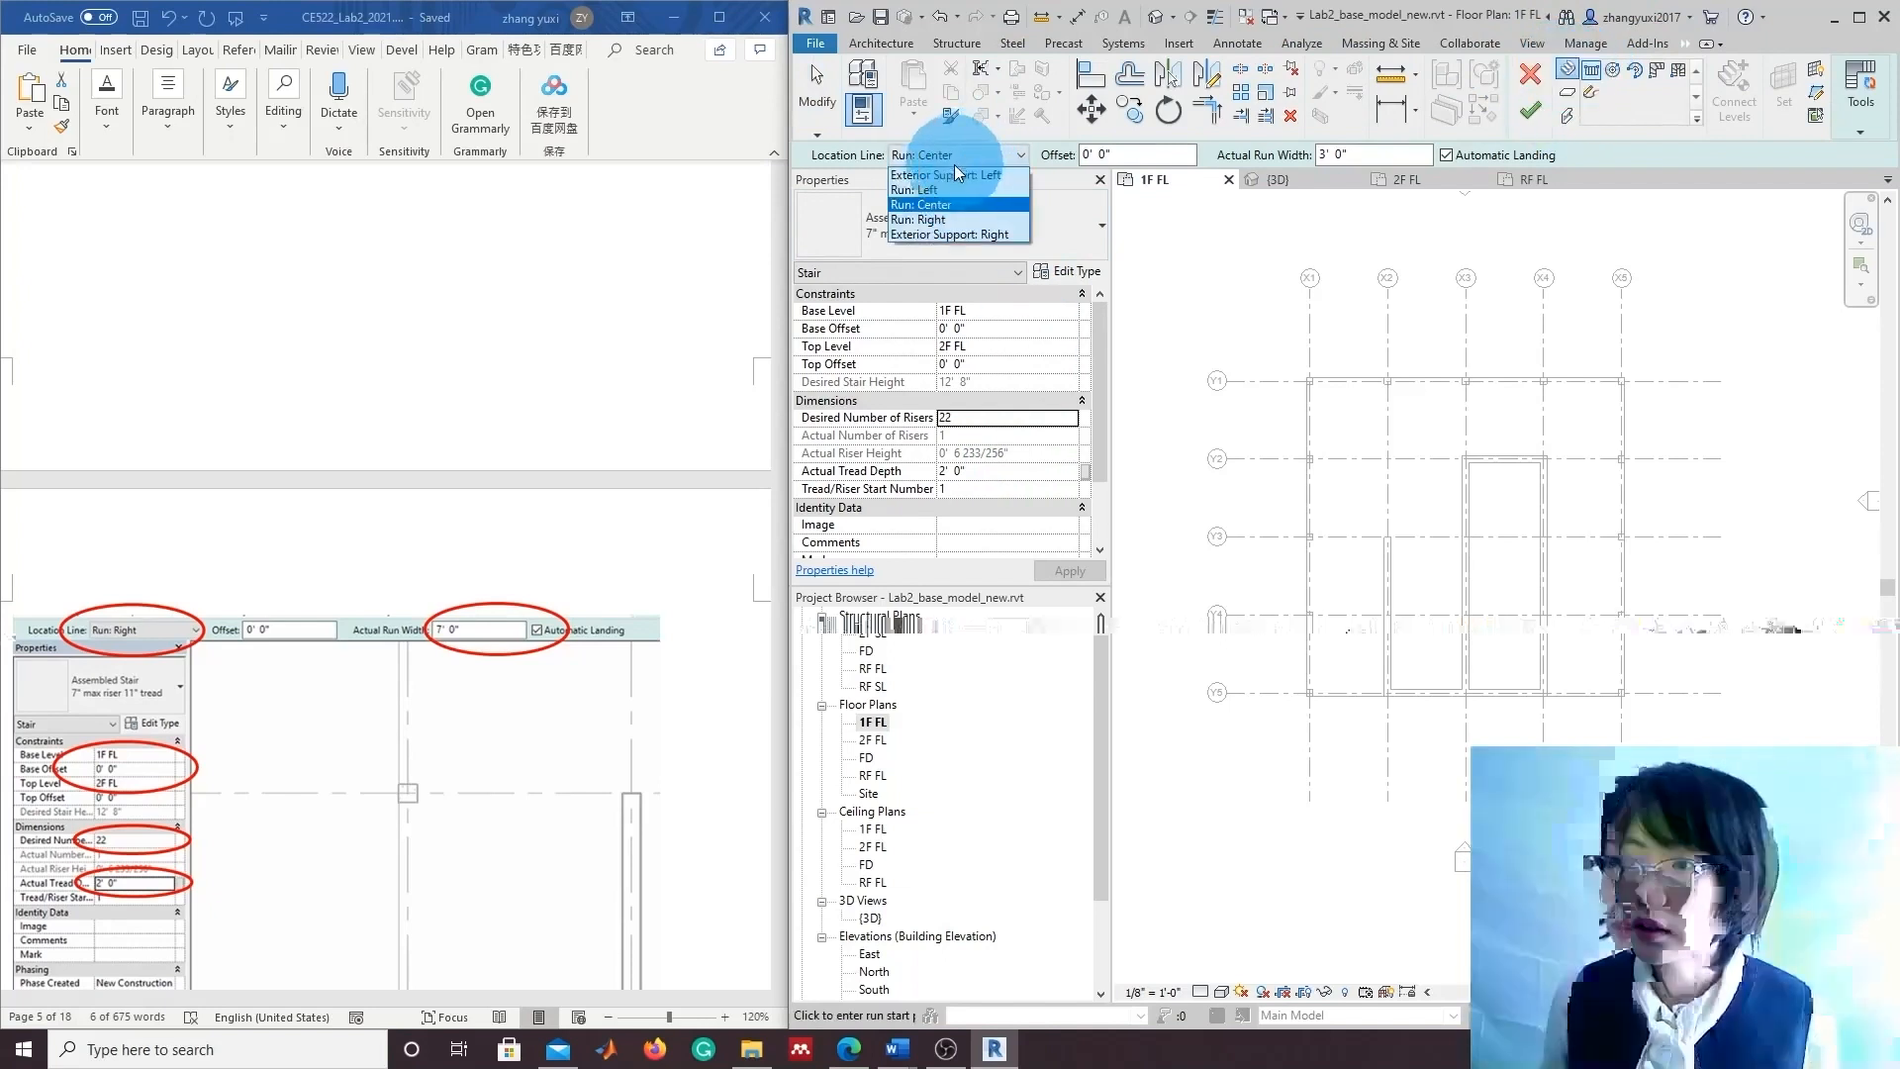
left_click(954, 220)
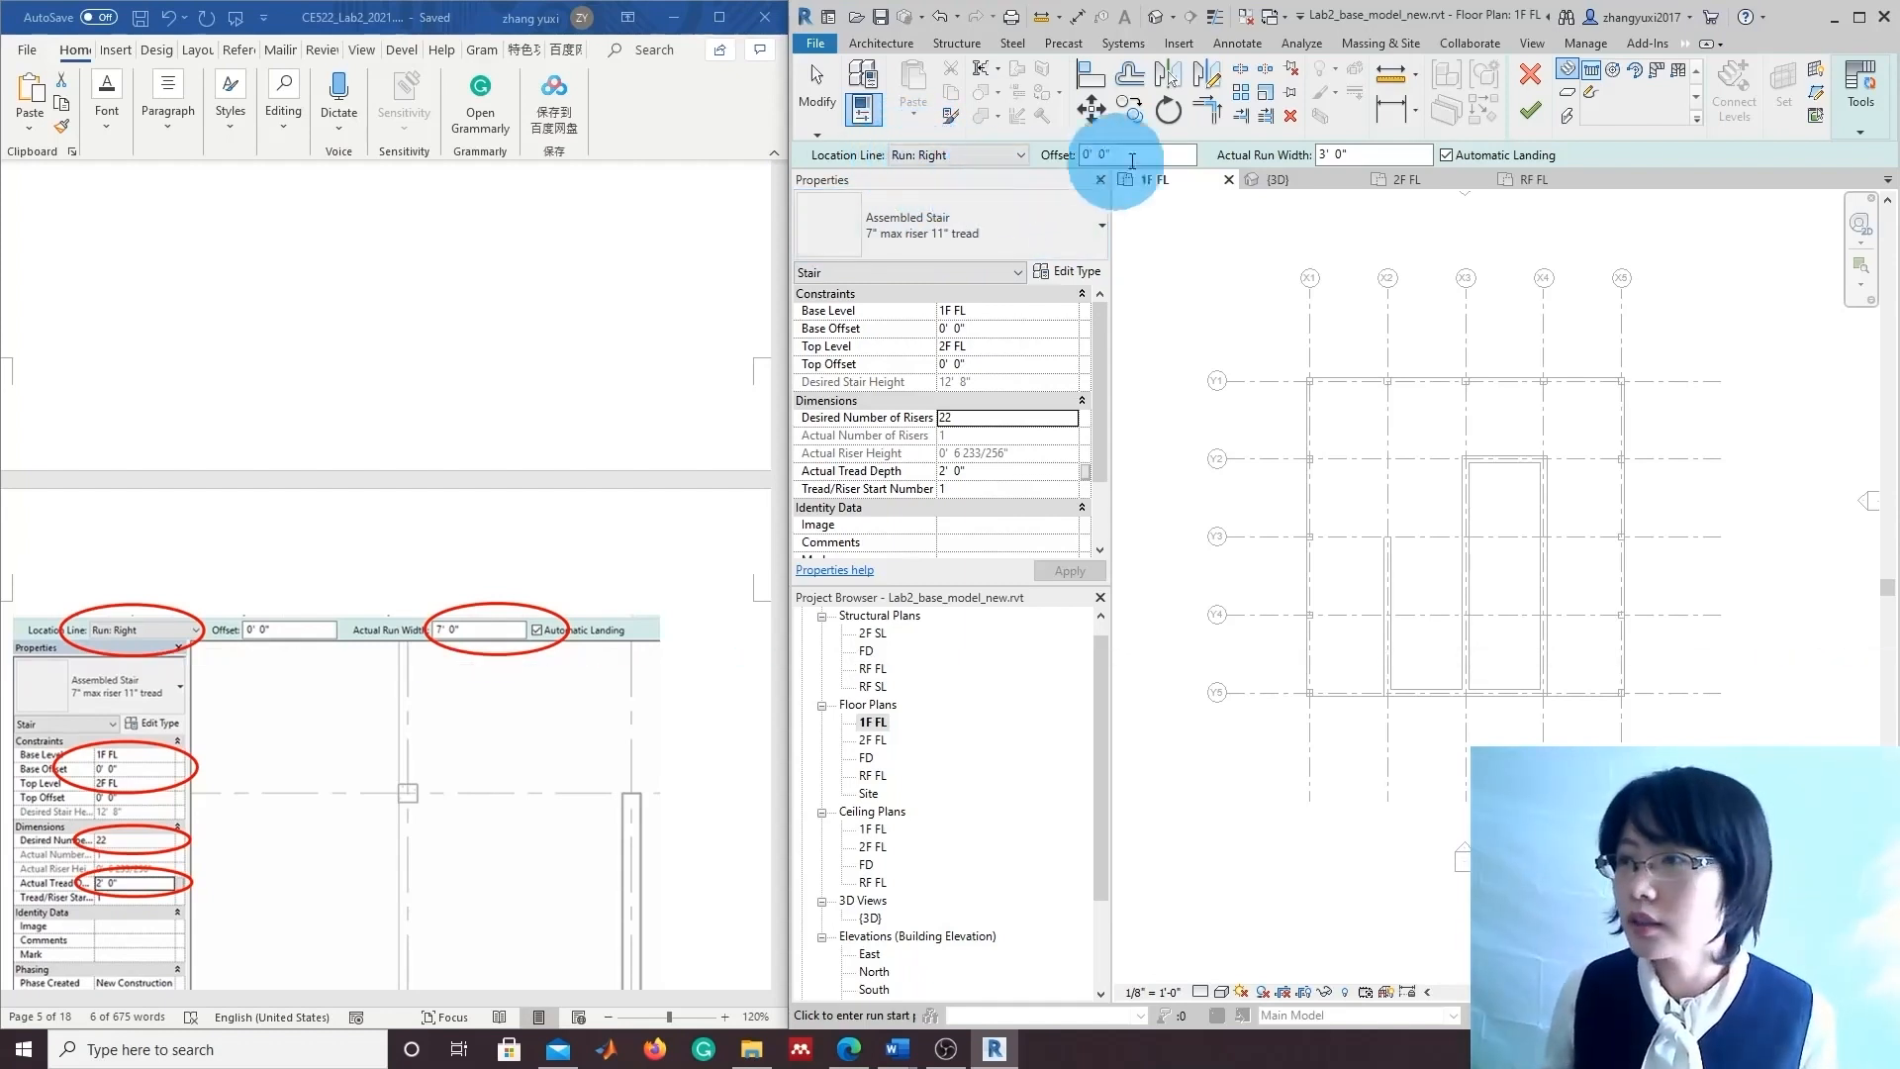
left_click(1351, 151)
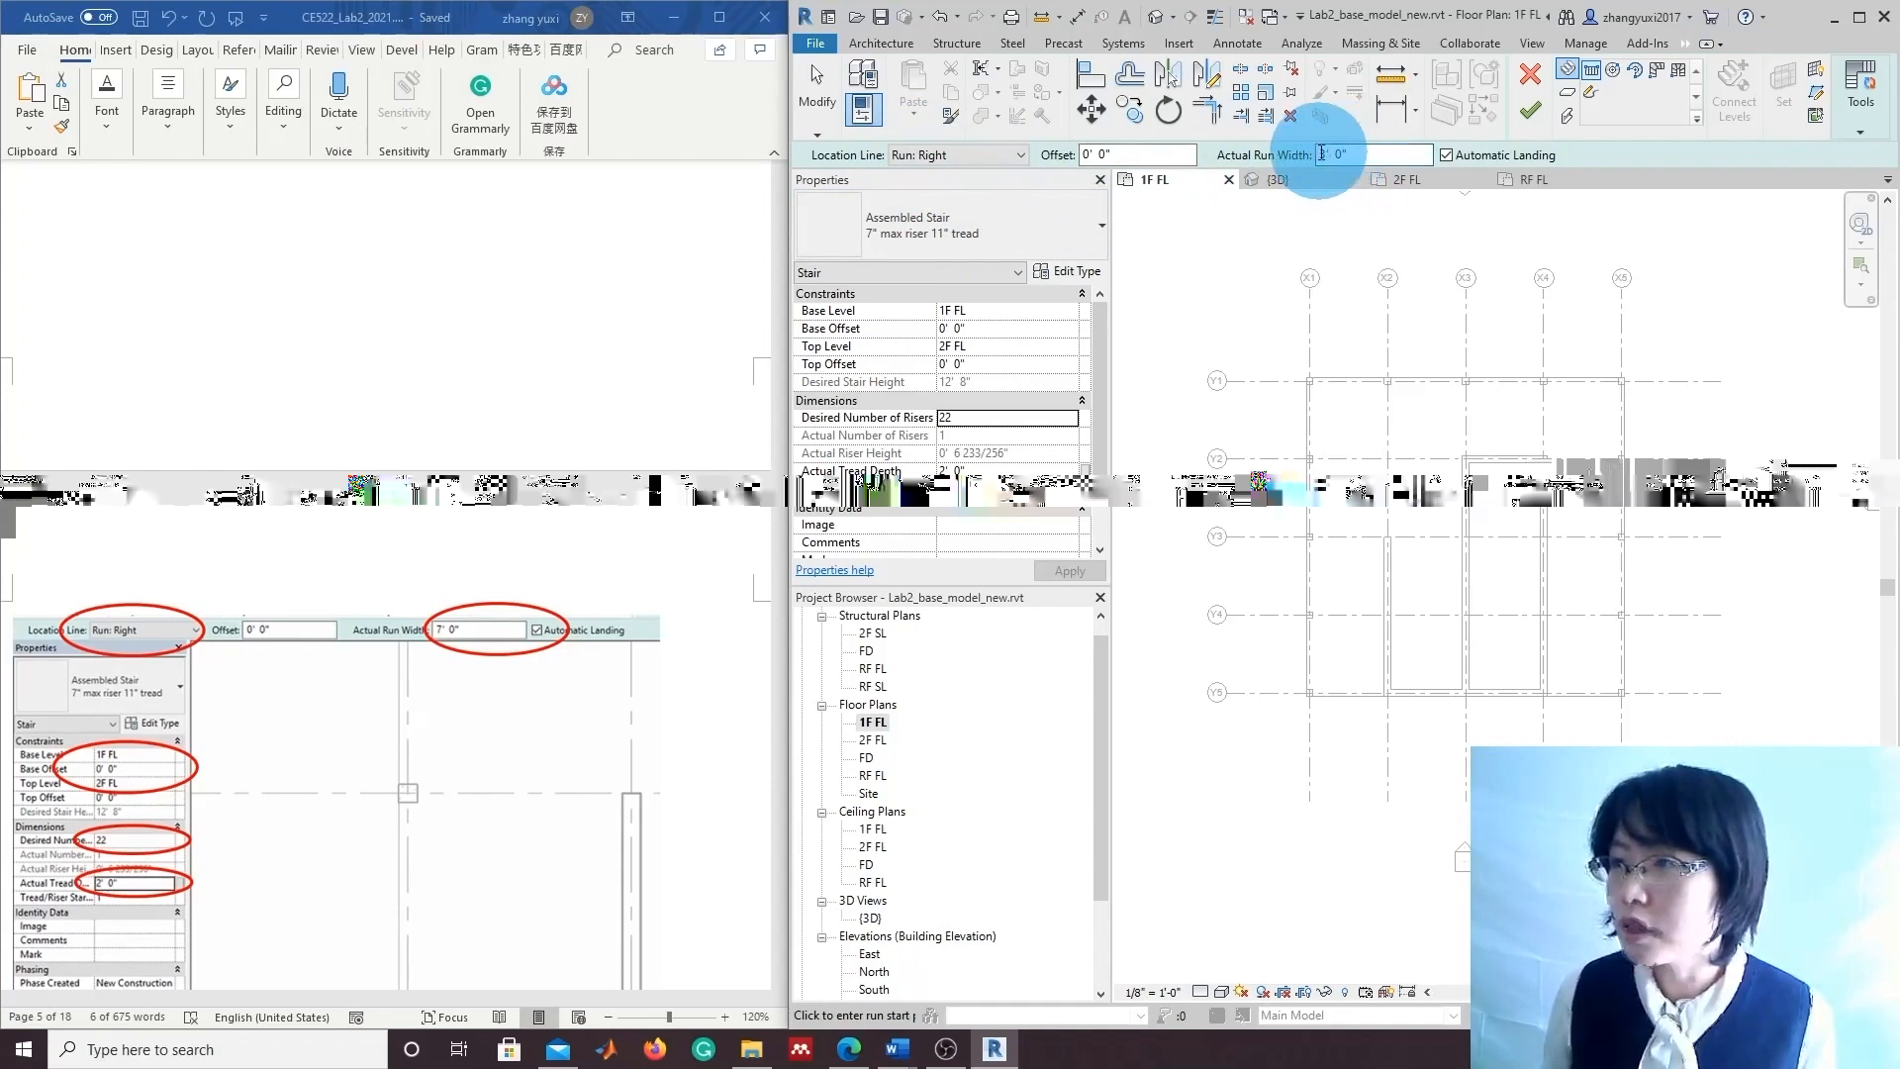
left_click_drag(1329, 155, 1305, 153)
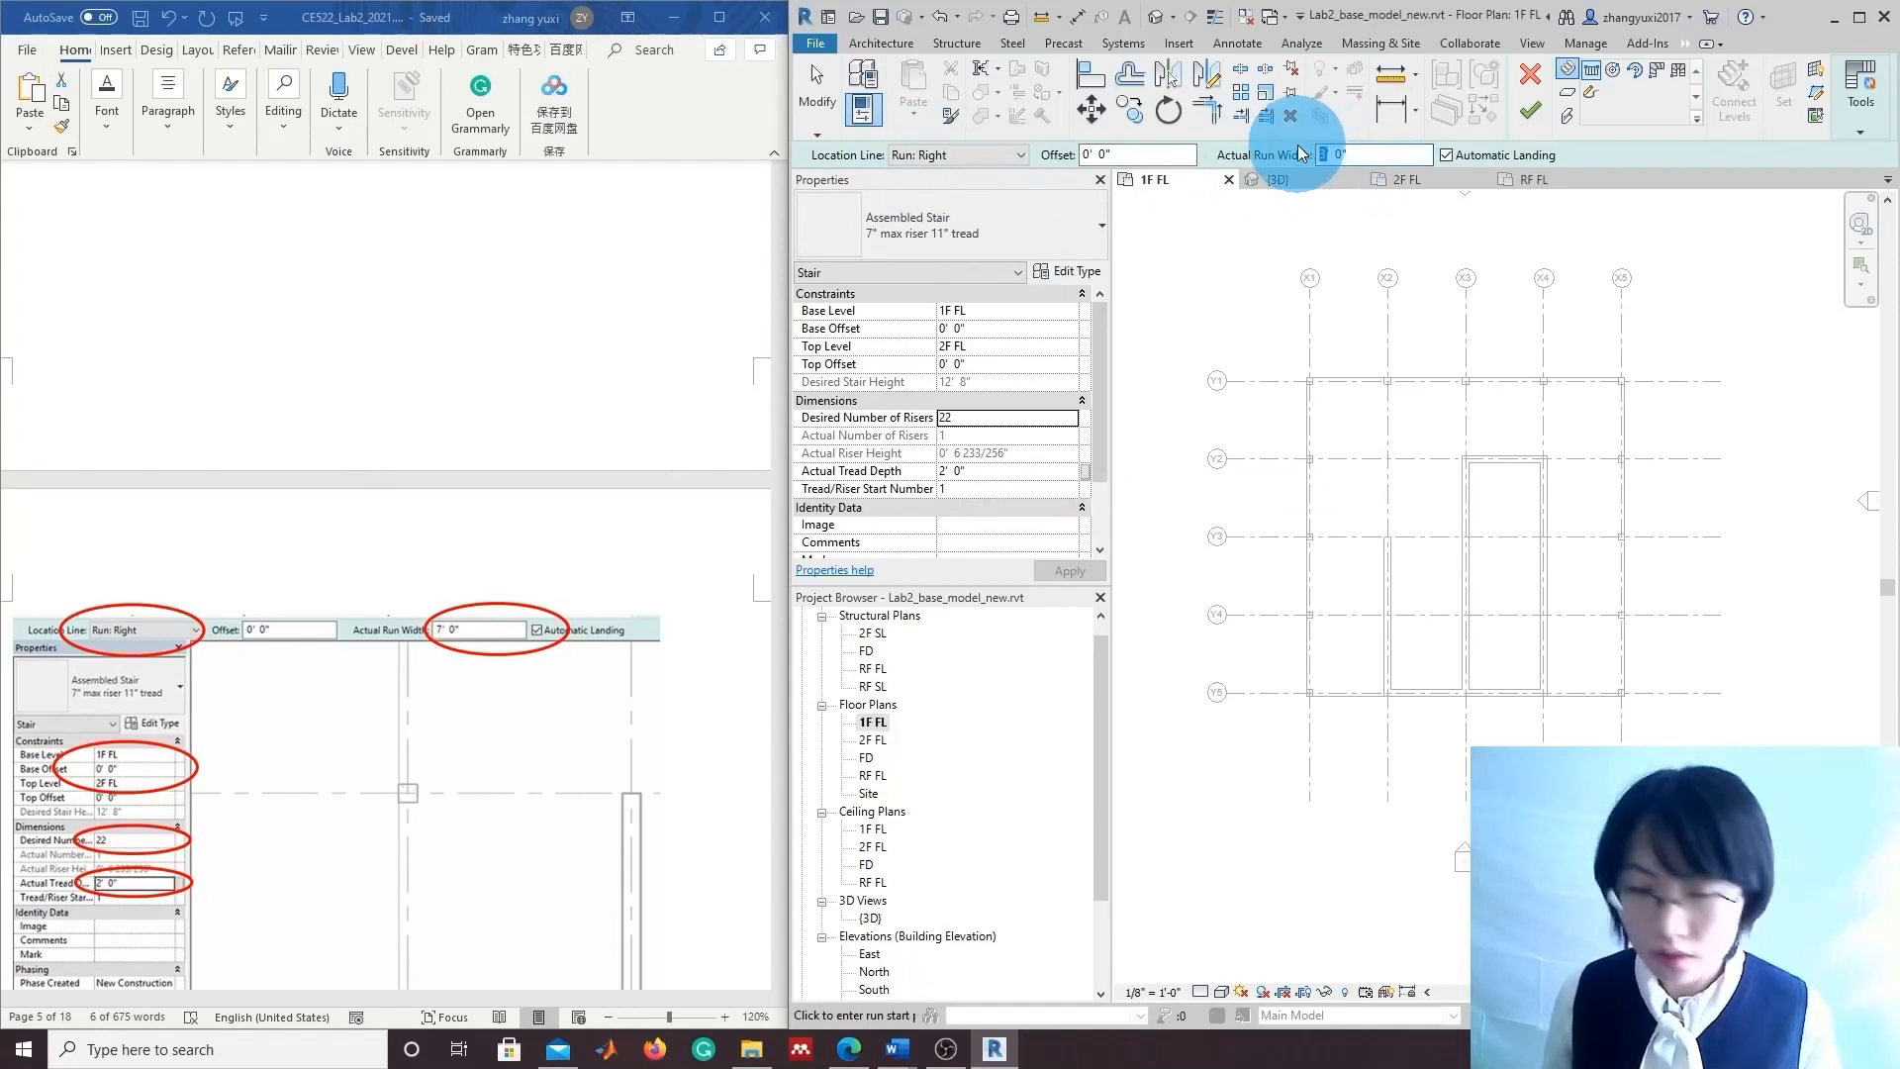
type("7")
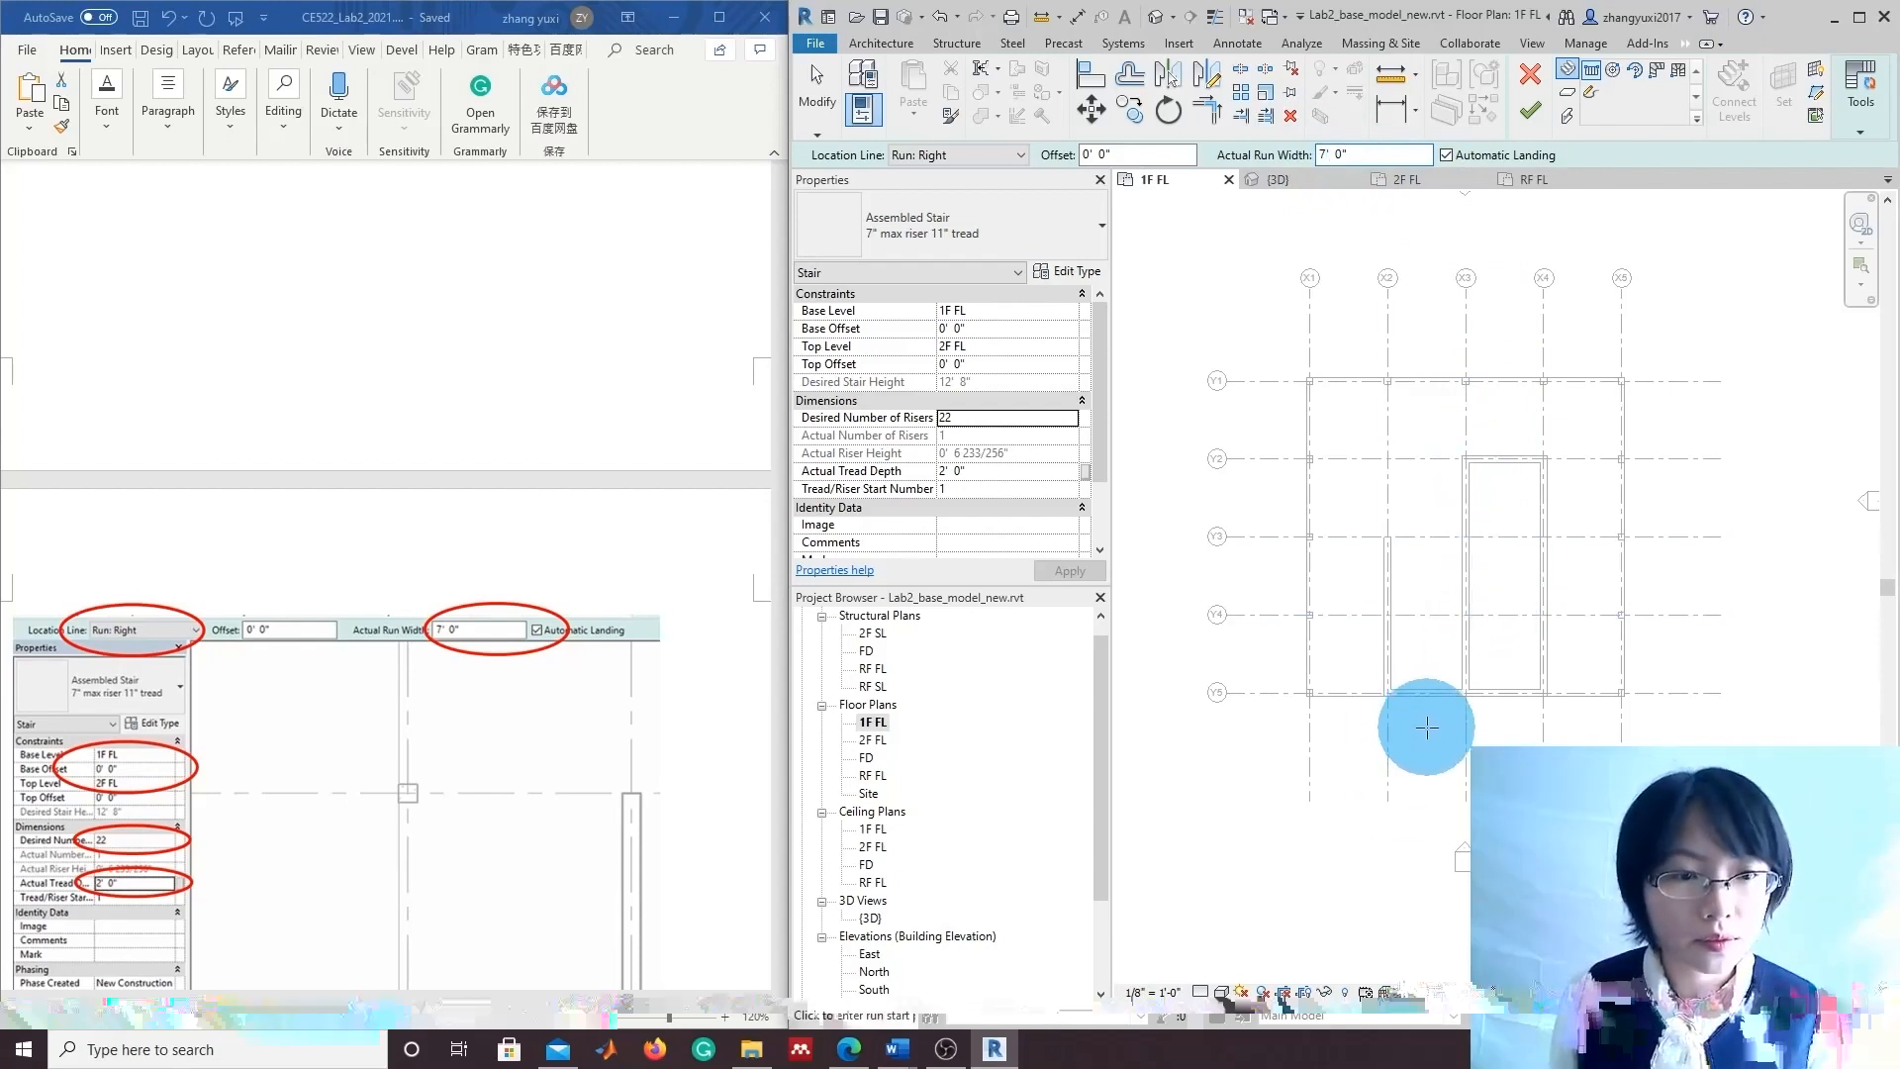
Draw 20' stair runs from Y3 along the X2 wall and back to Y3 along the X3 wall, and extend the landing to the Y5 wall.
left_click(1391, 538)
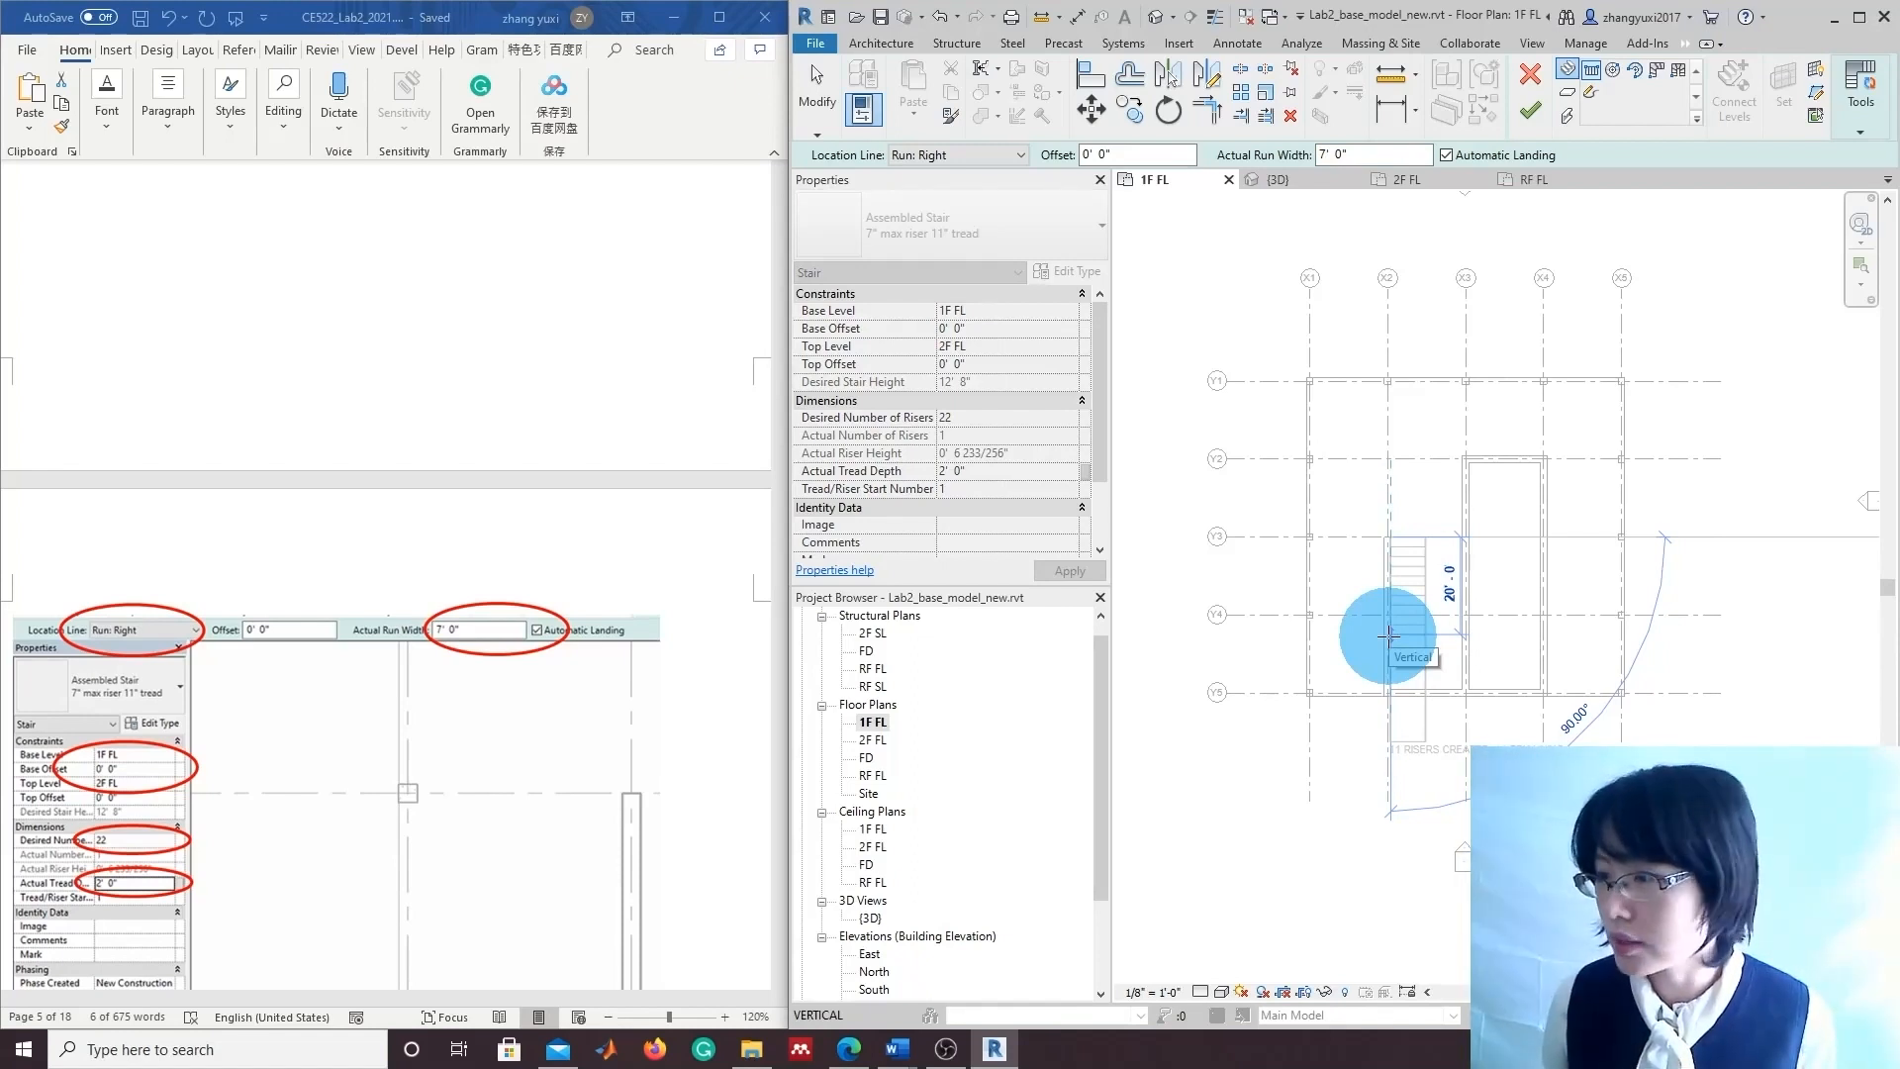
left_click(1389, 634)
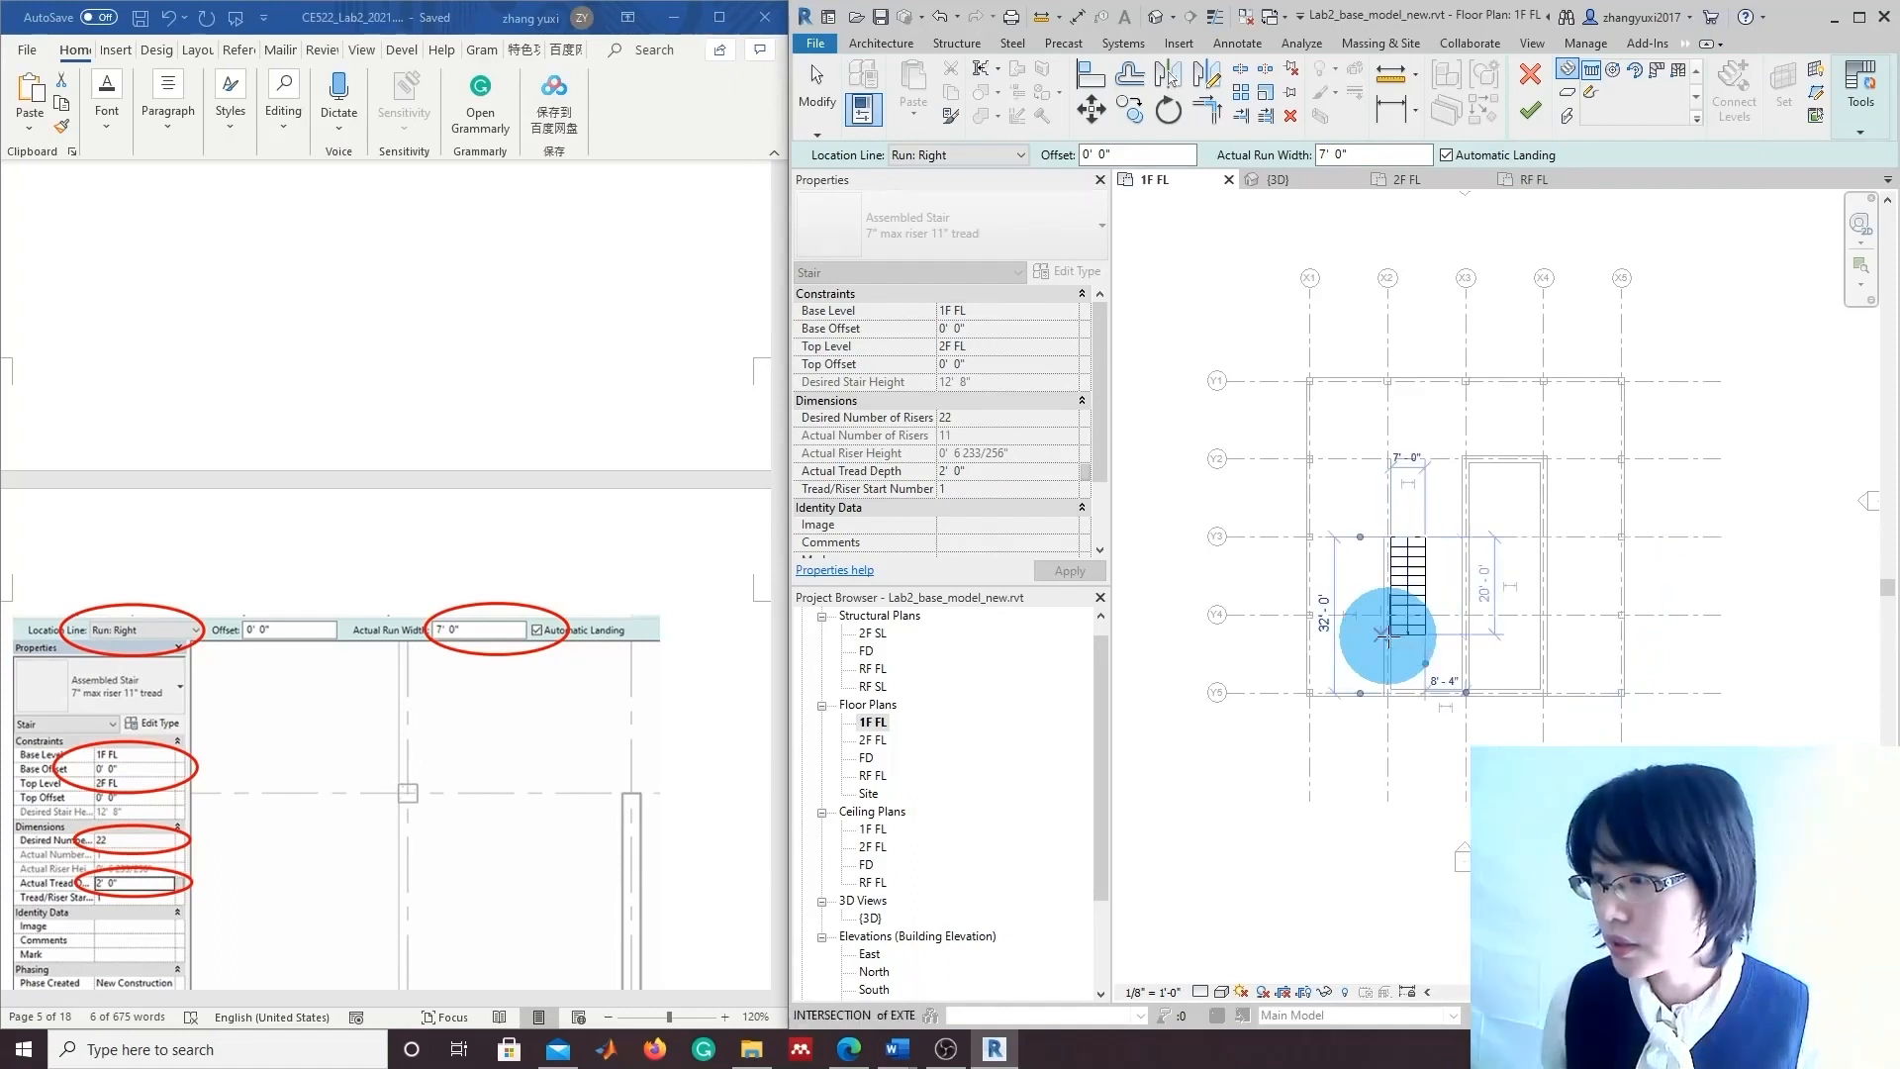
left_click(1462, 634)
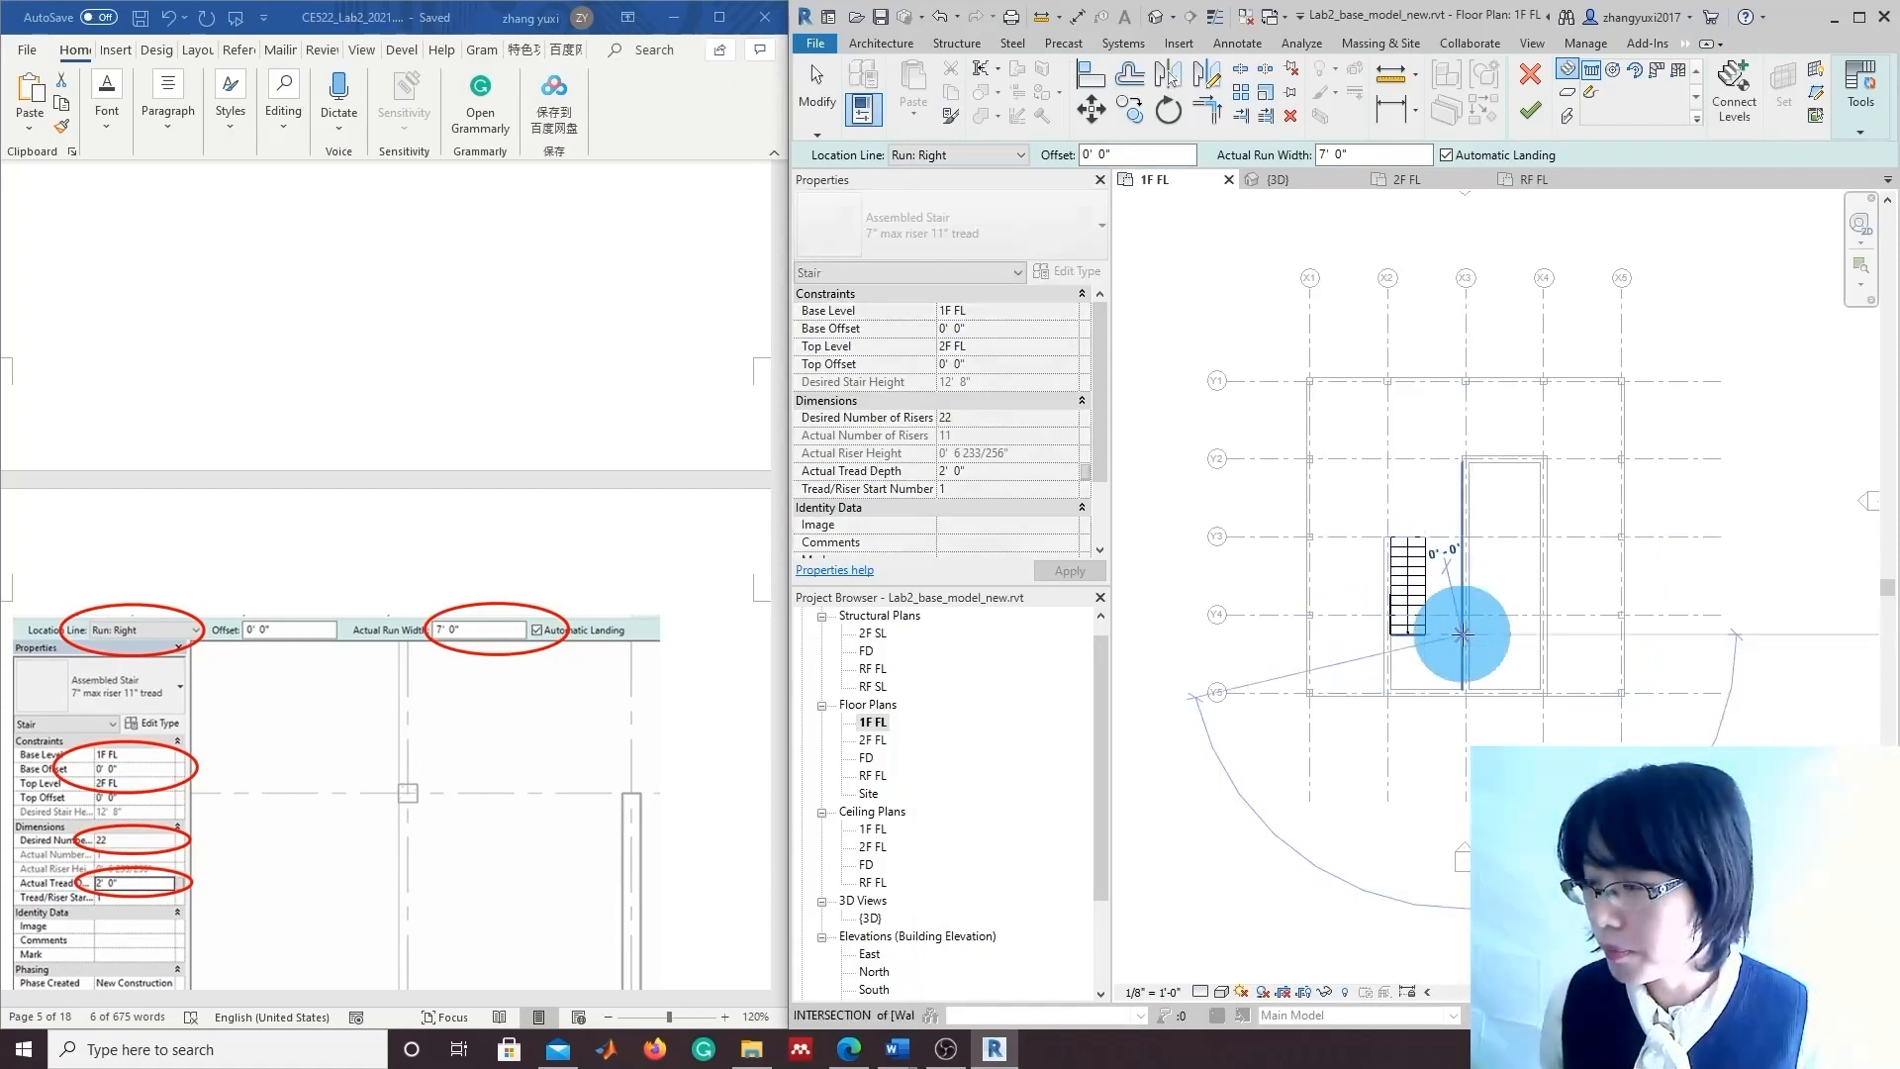
left_click(1462, 538)
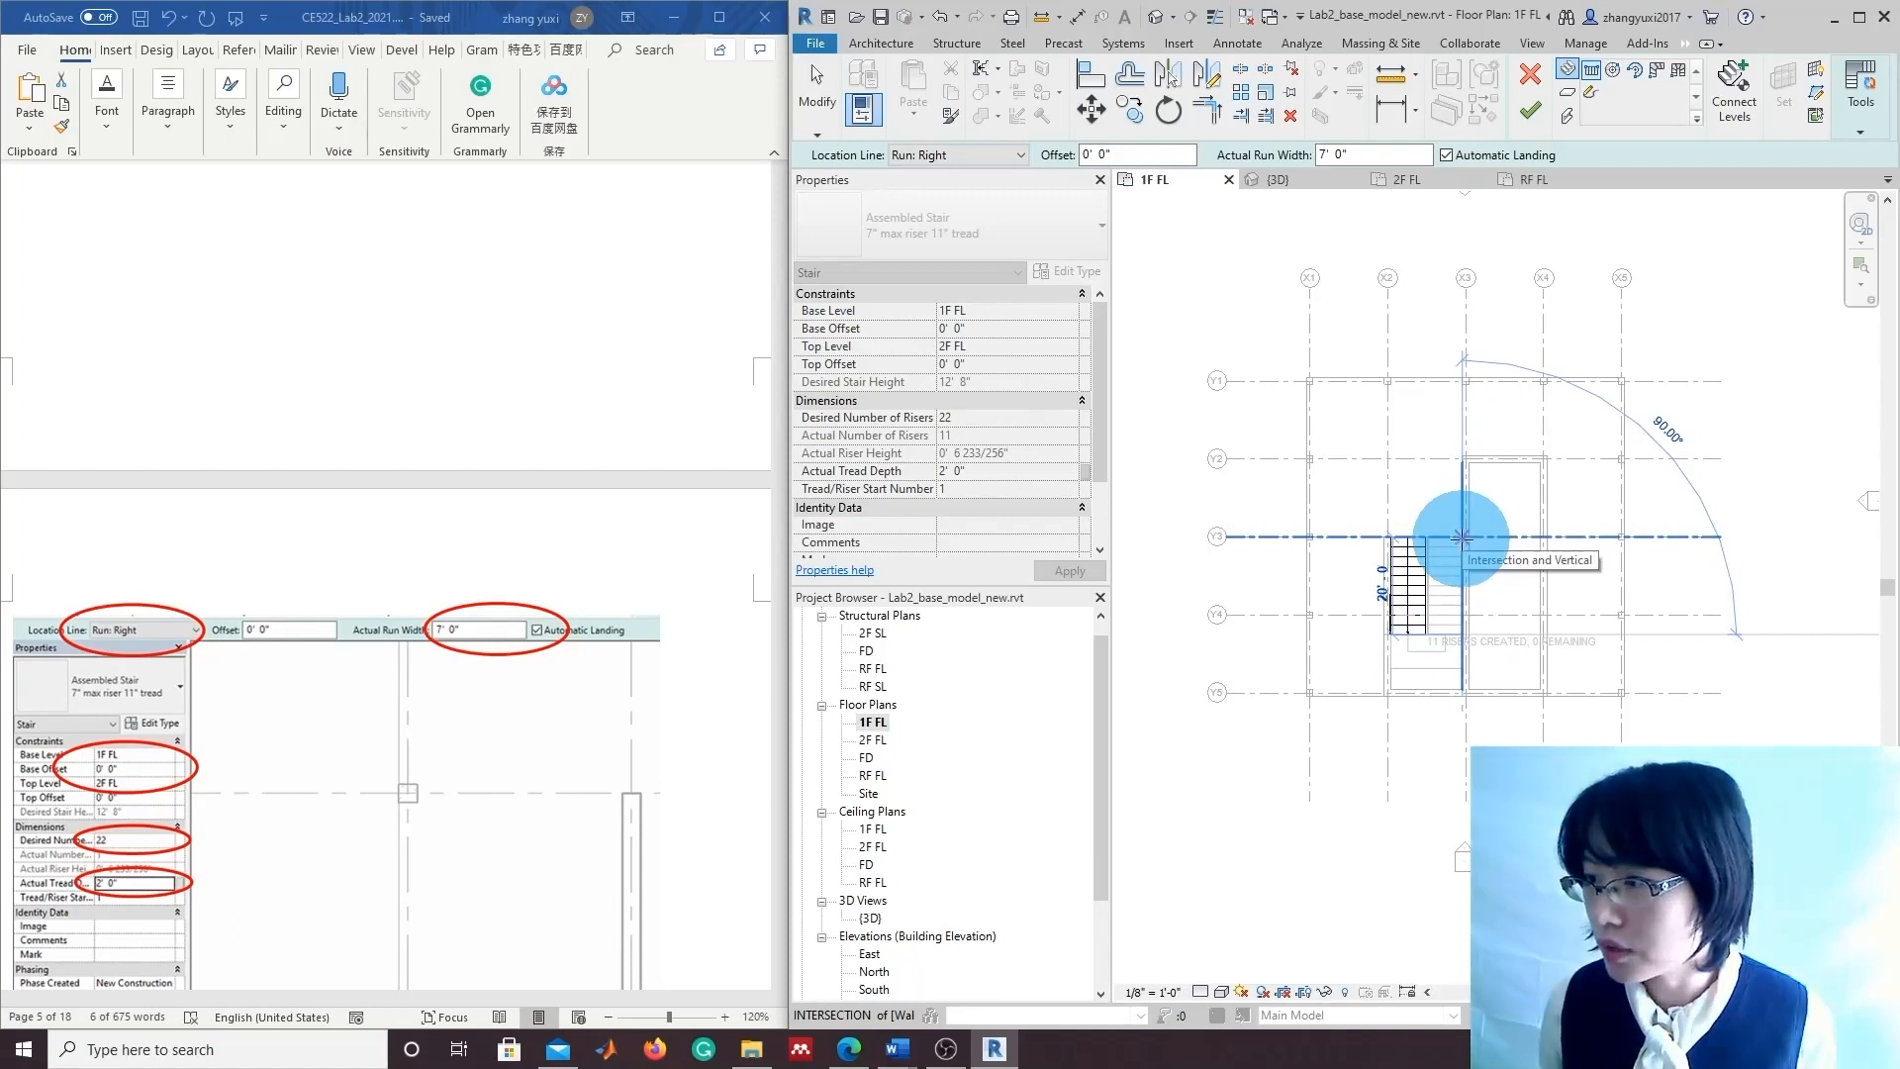
left_click(1514, 696)
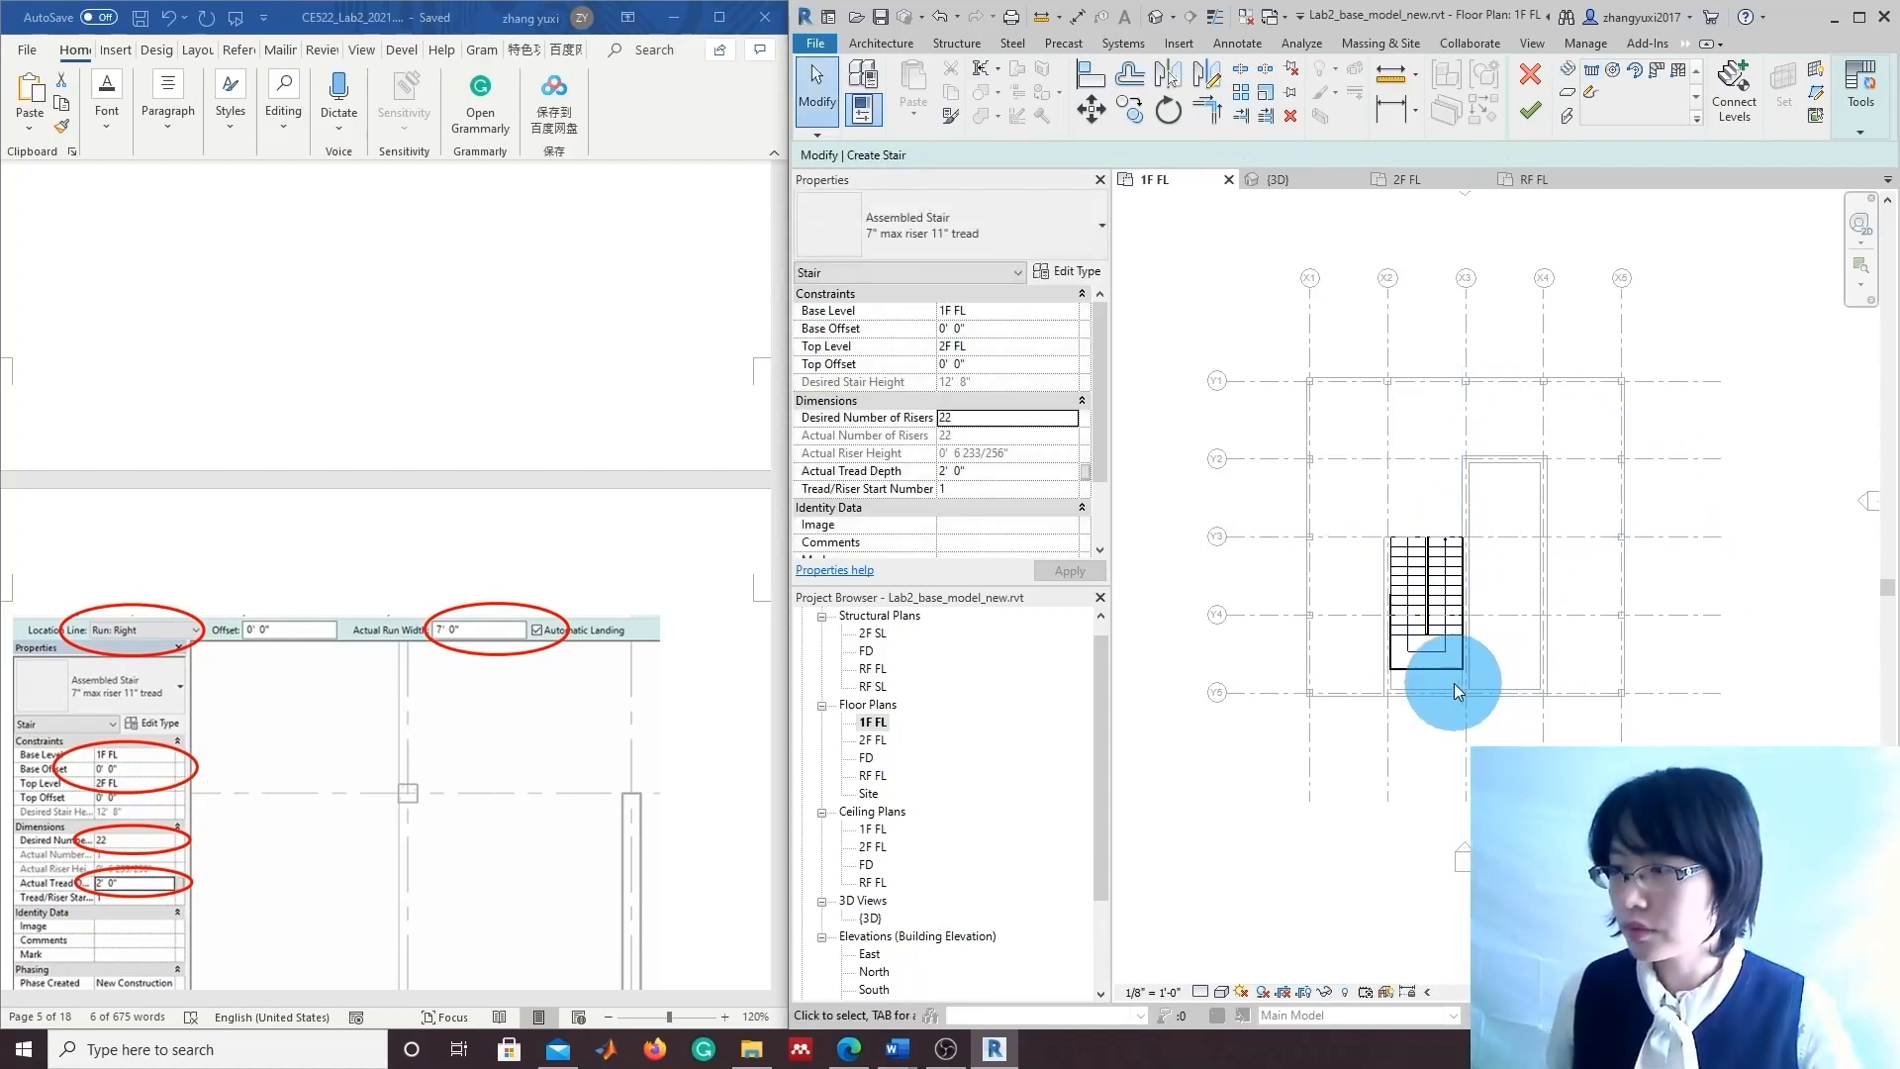
left_click(1431, 669)
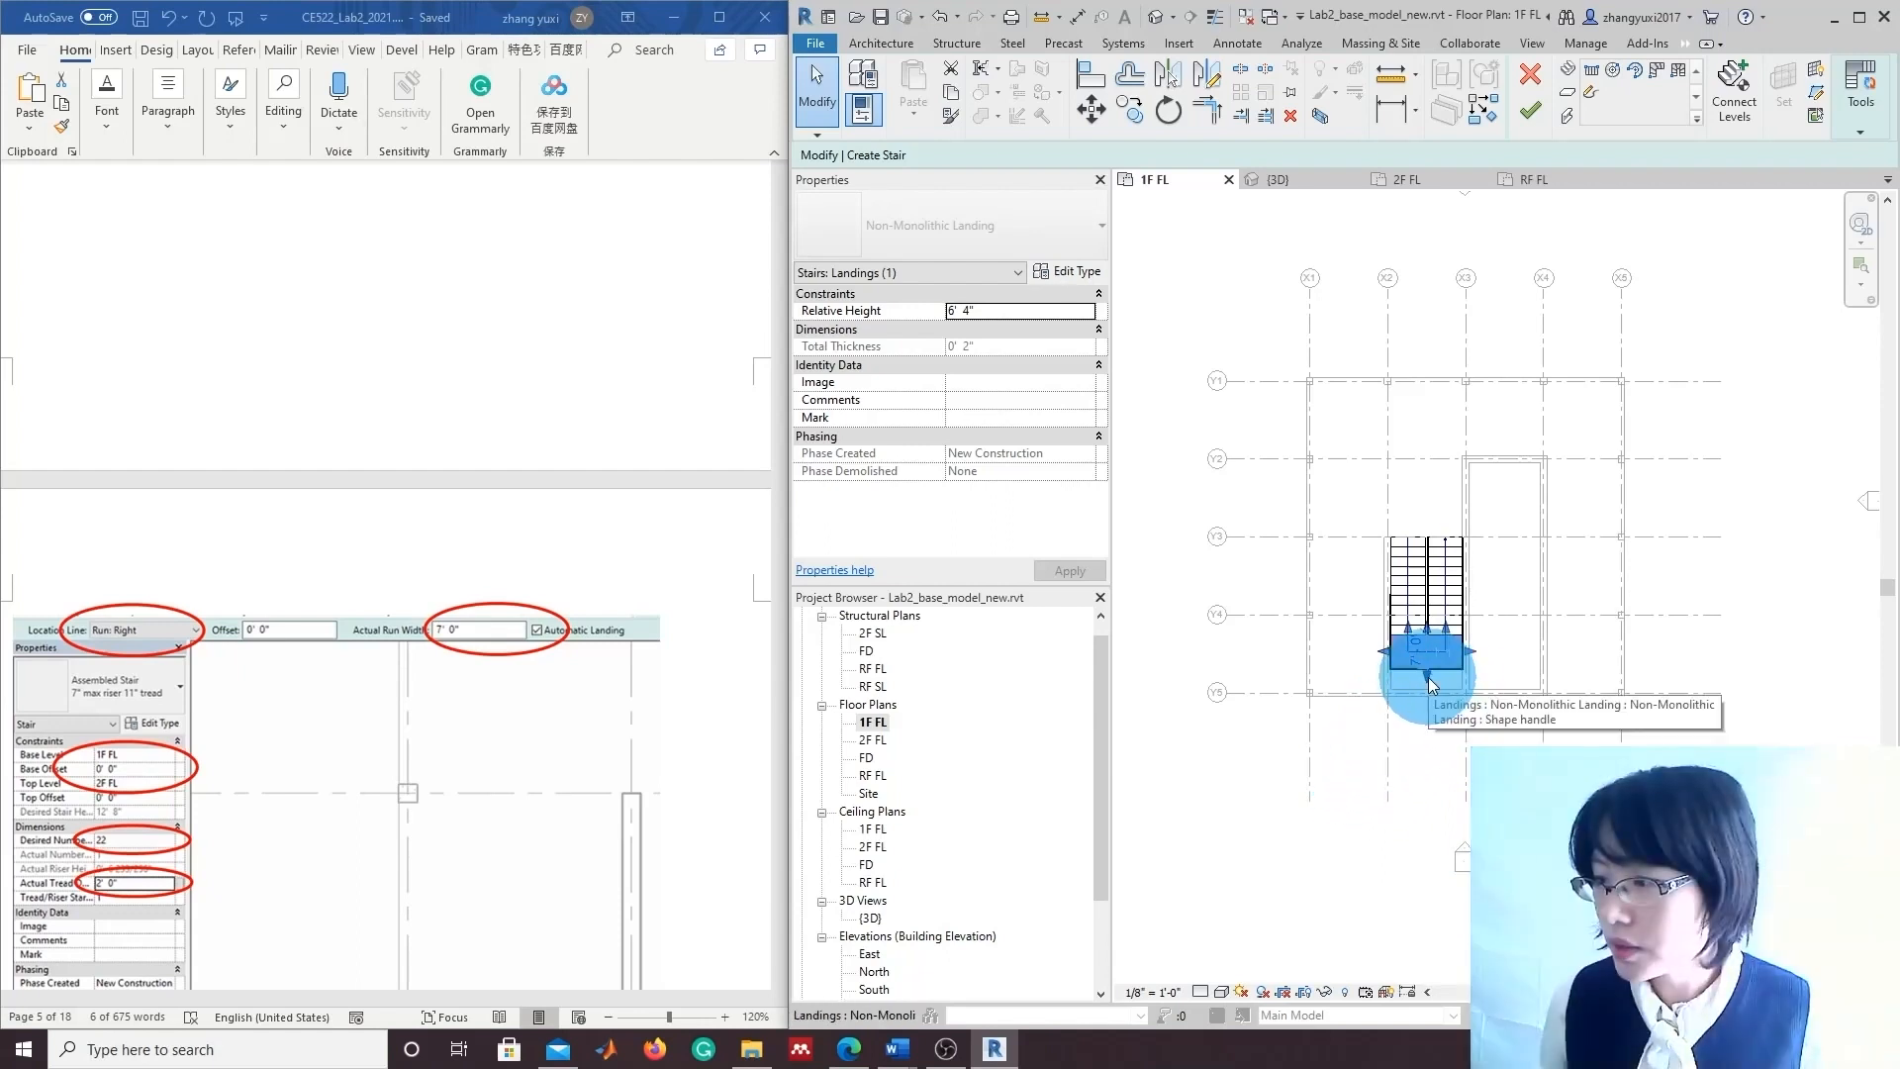
left_click_drag(1427, 675, 1434, 692)
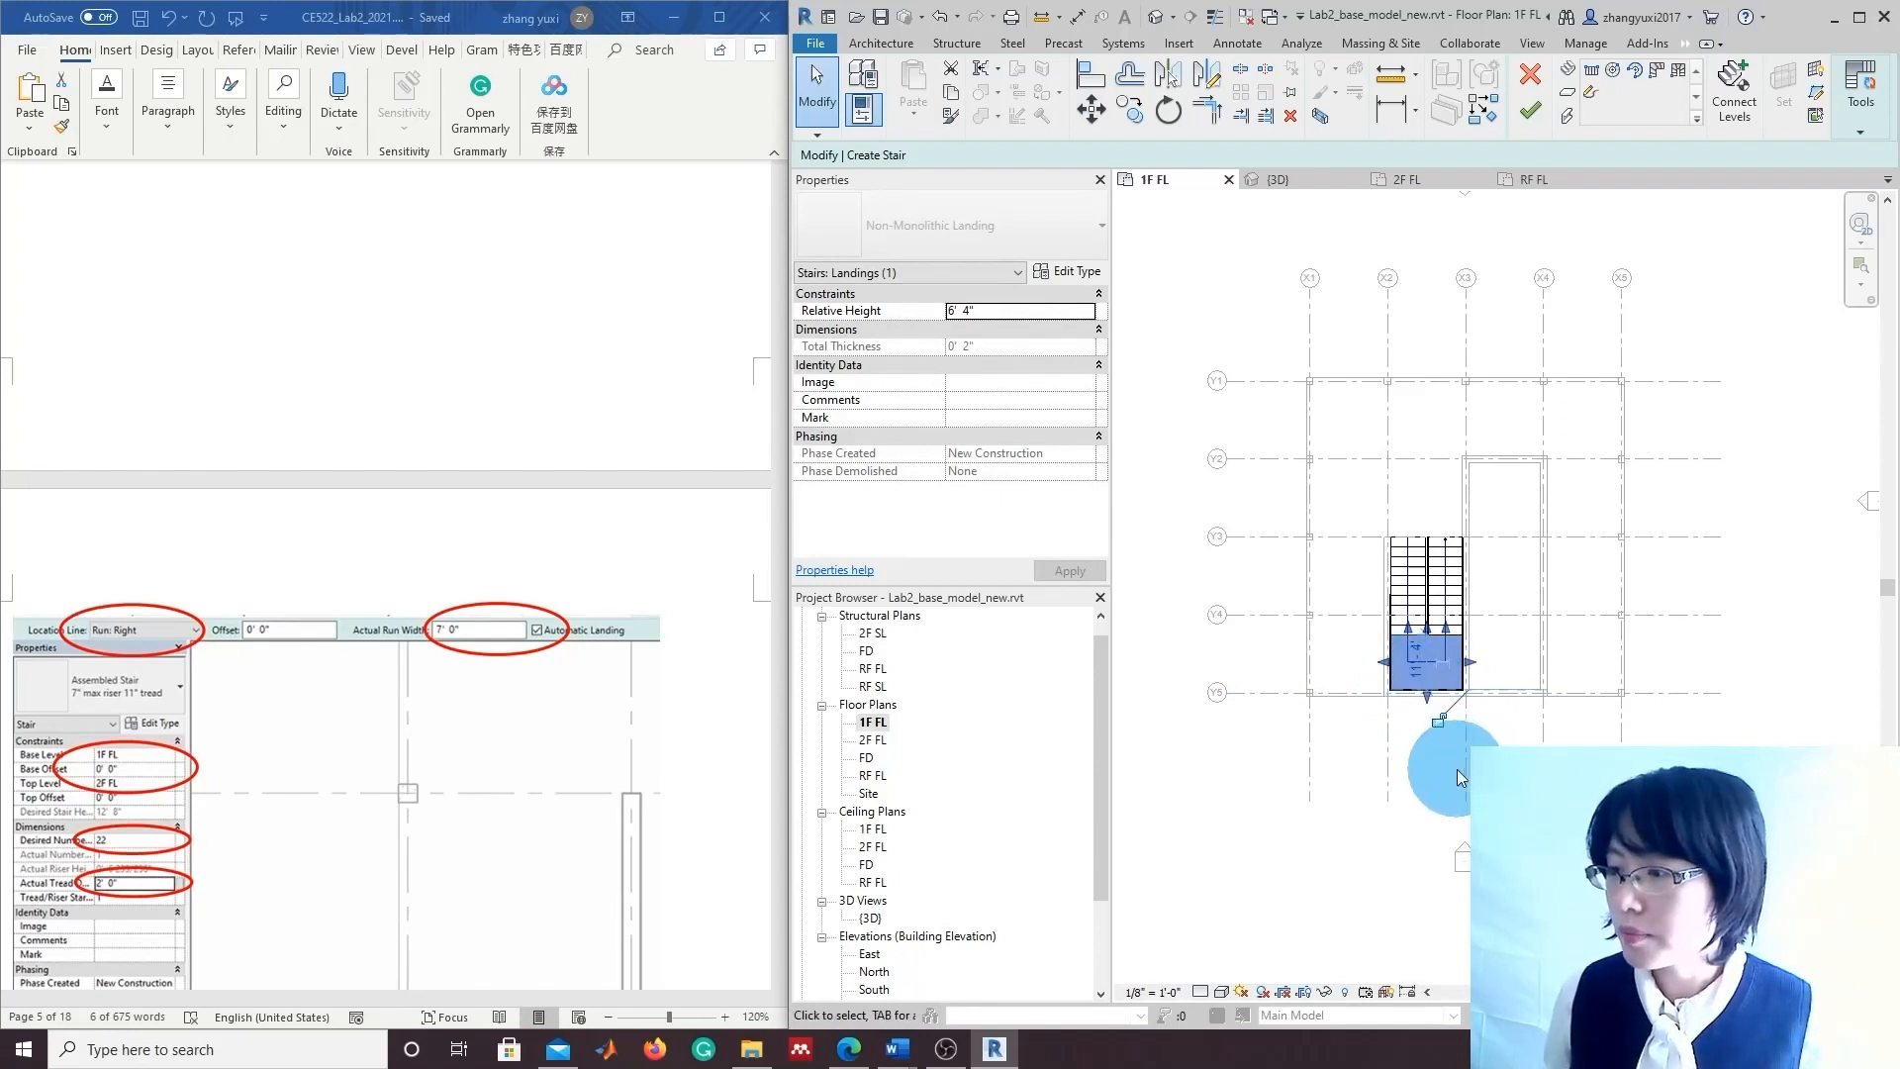
Set the stair's railing type to None and finish the stair.
left_click(1860, 131)
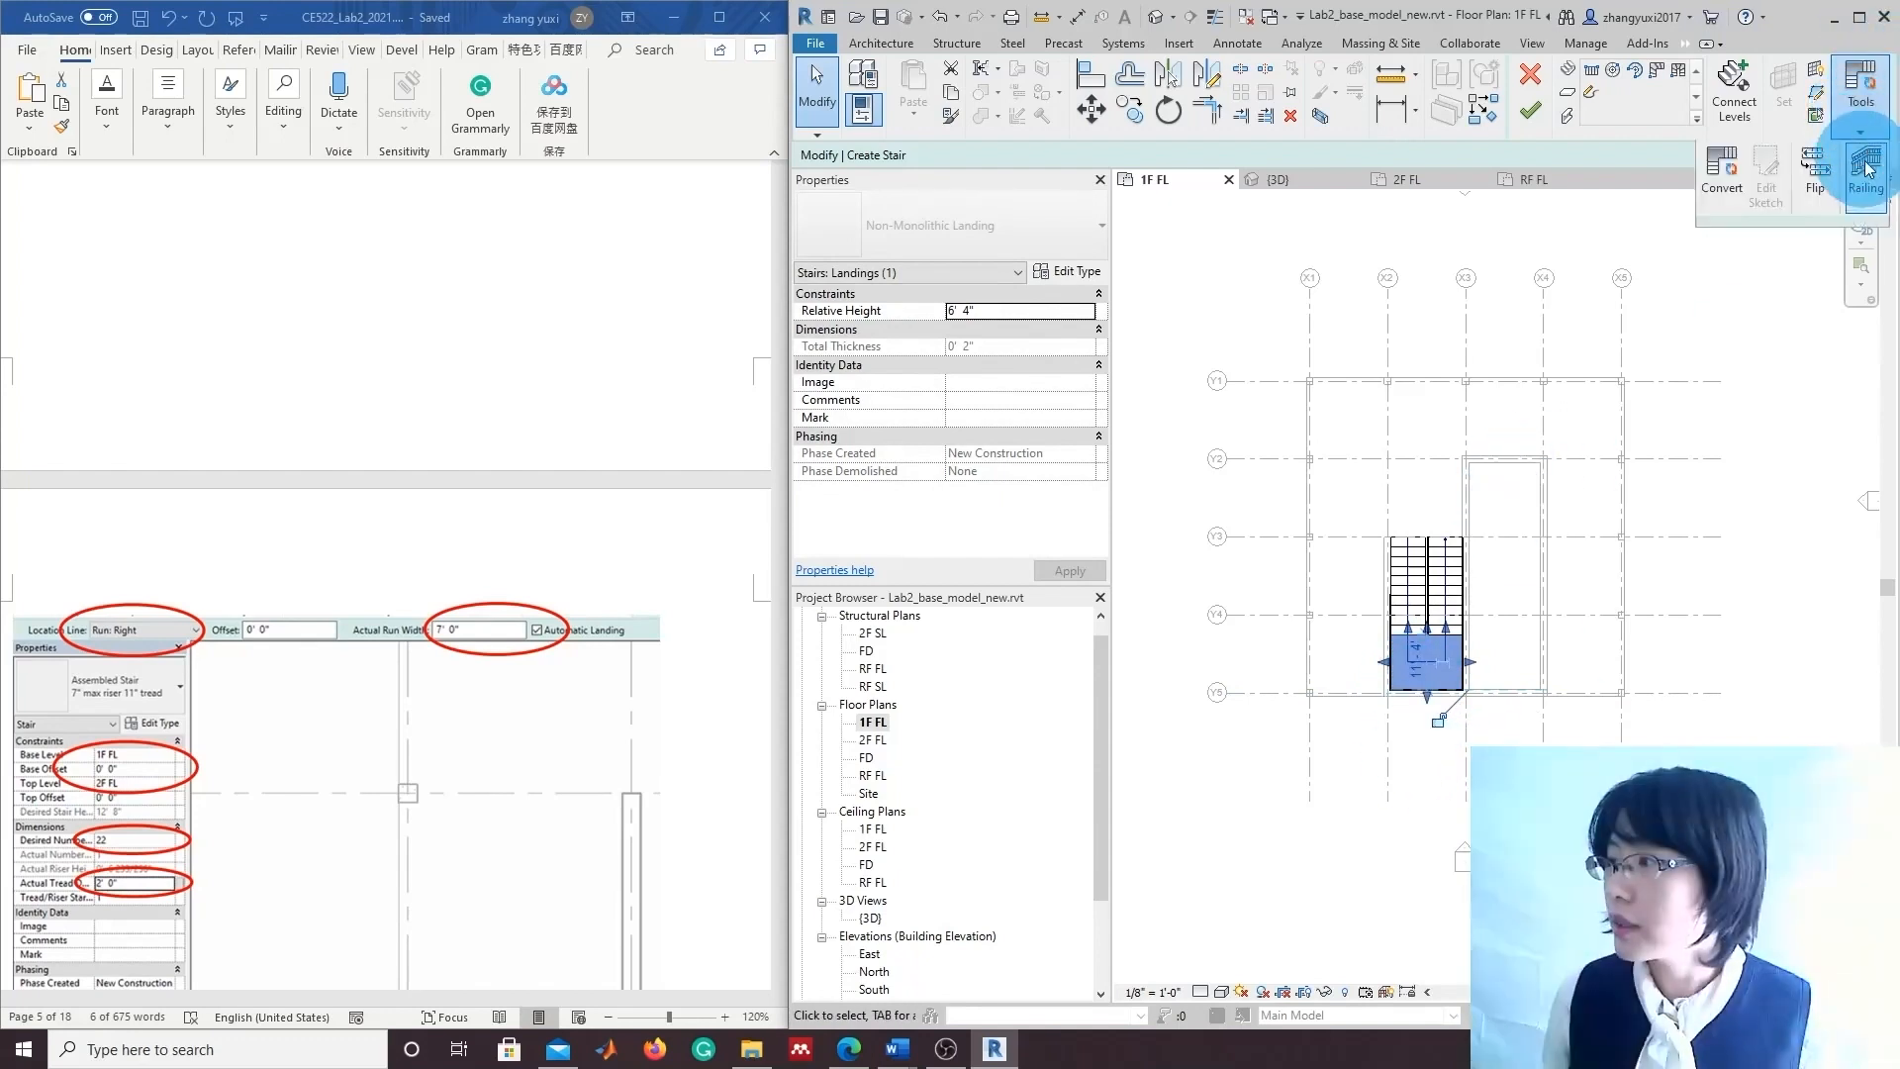
left_click(1867, 170)
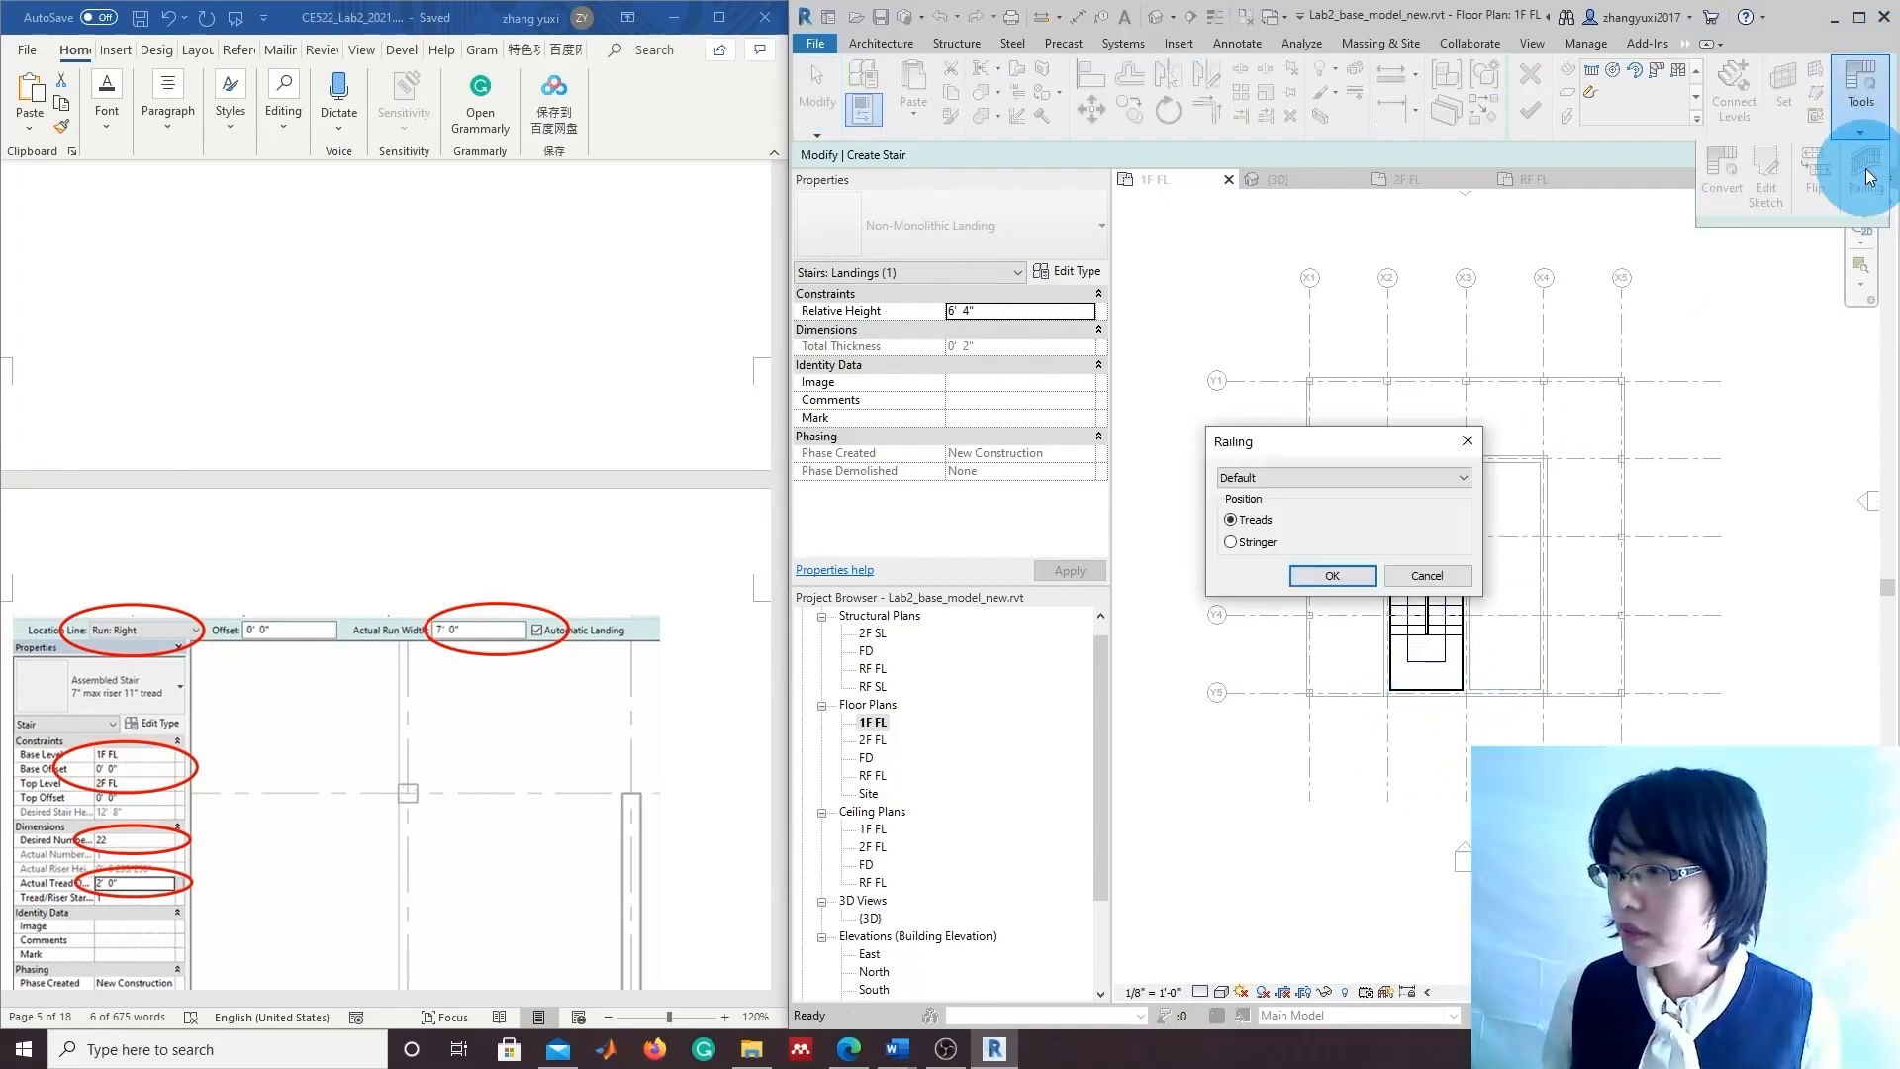
left_click(1269, 479)
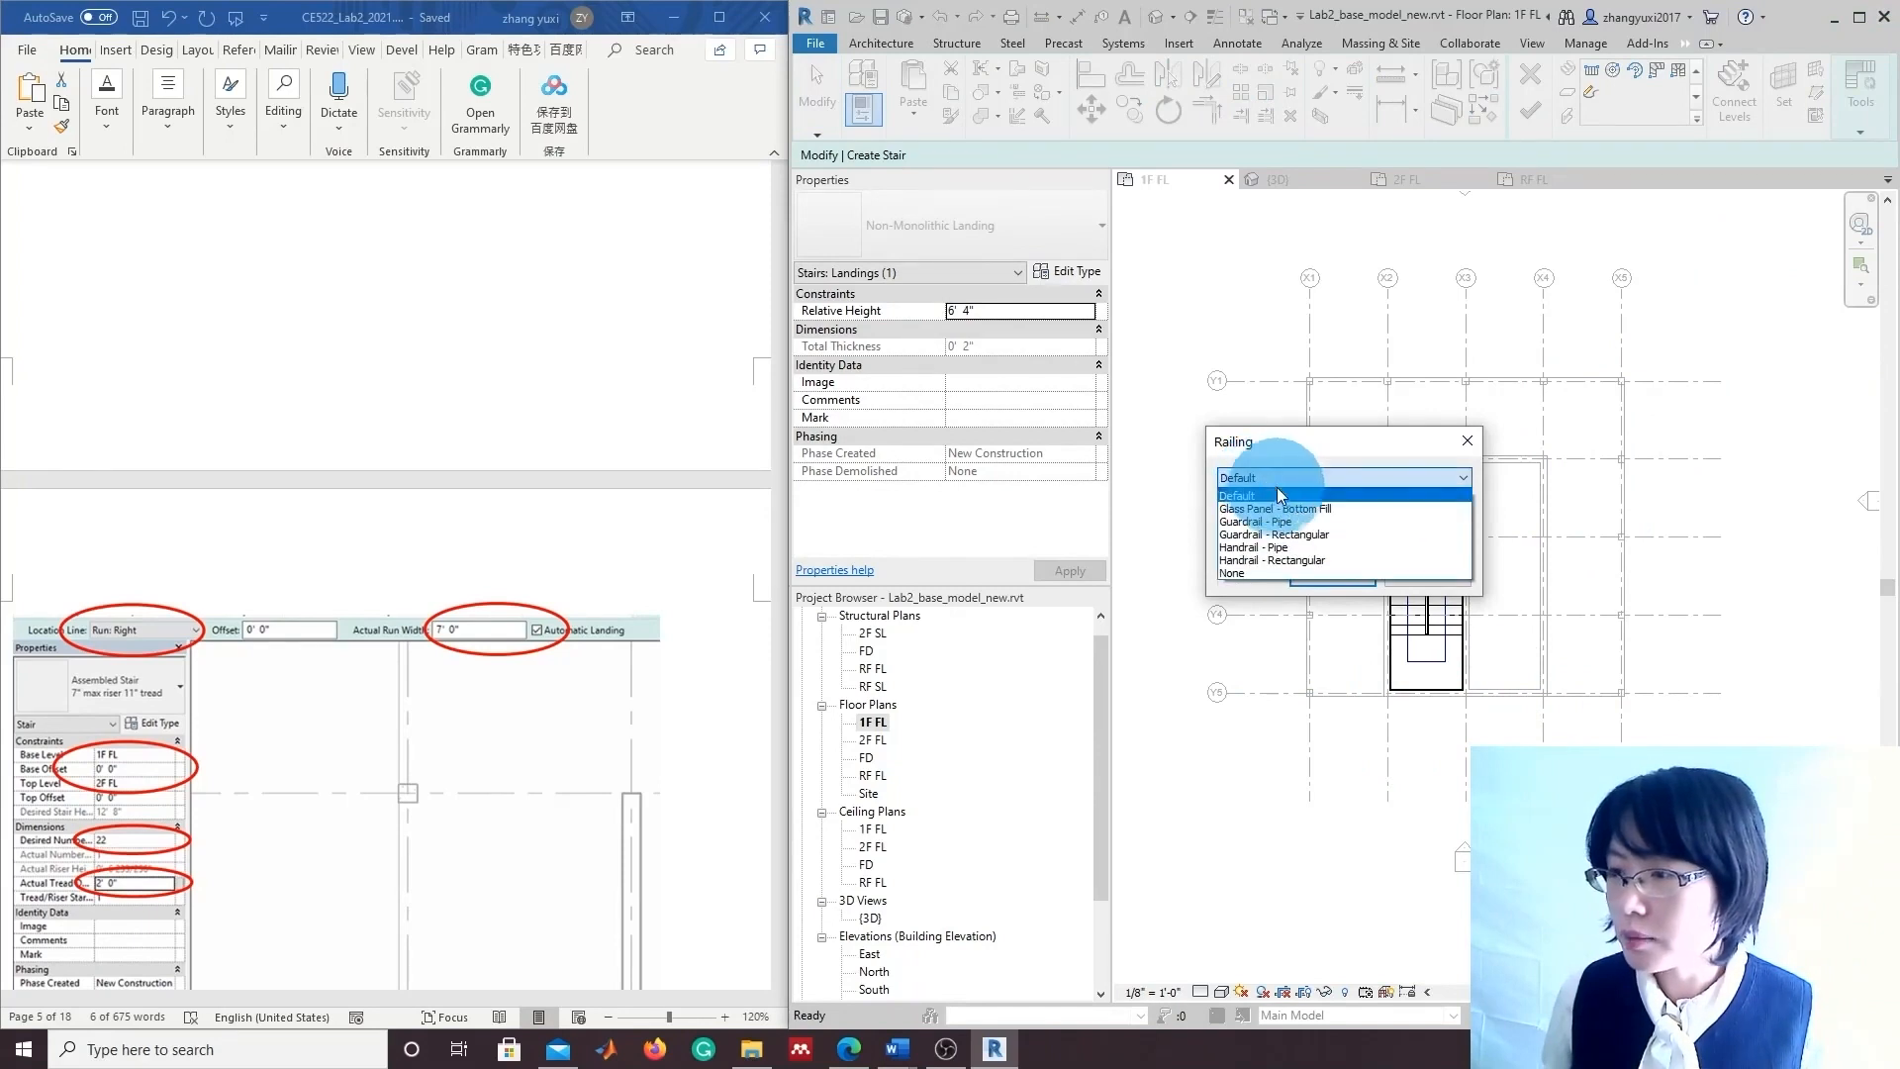
left_click(1251, 572)
left_click(1314, 576)
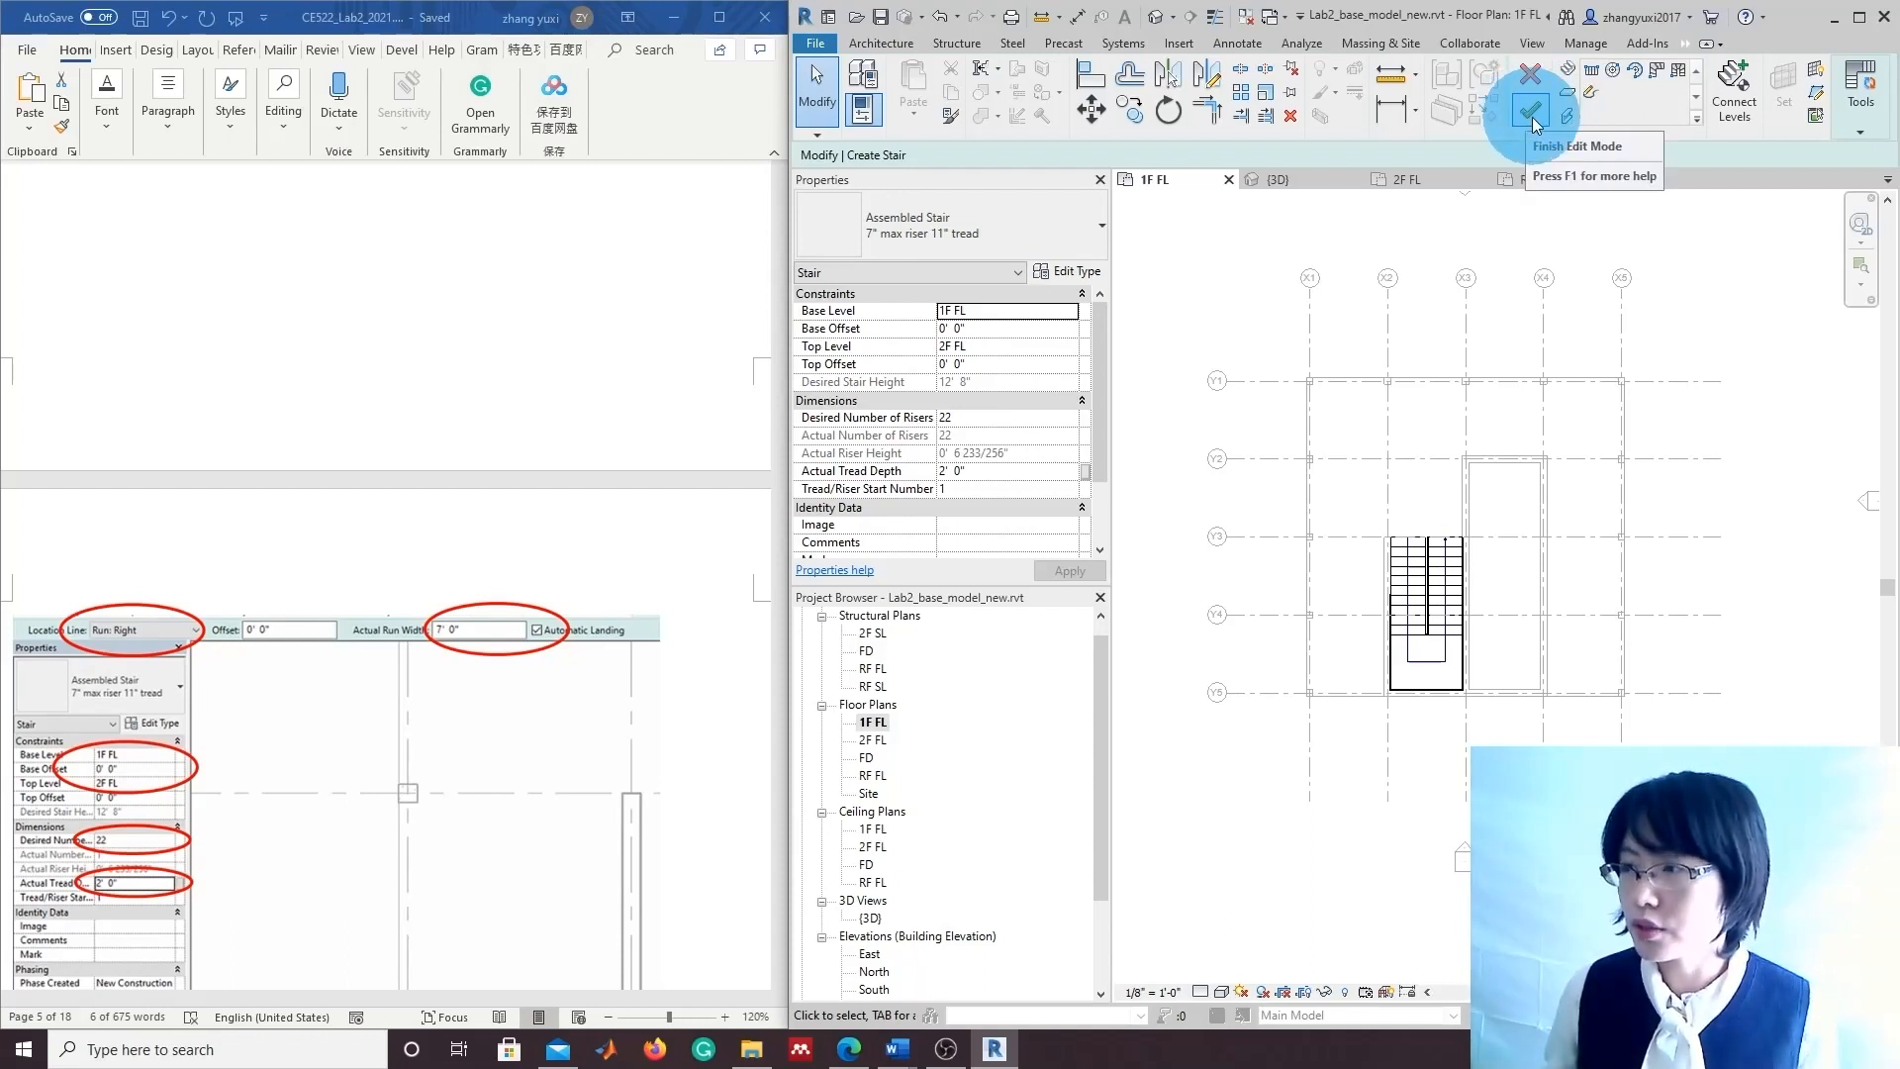
left_click(1532, 116)
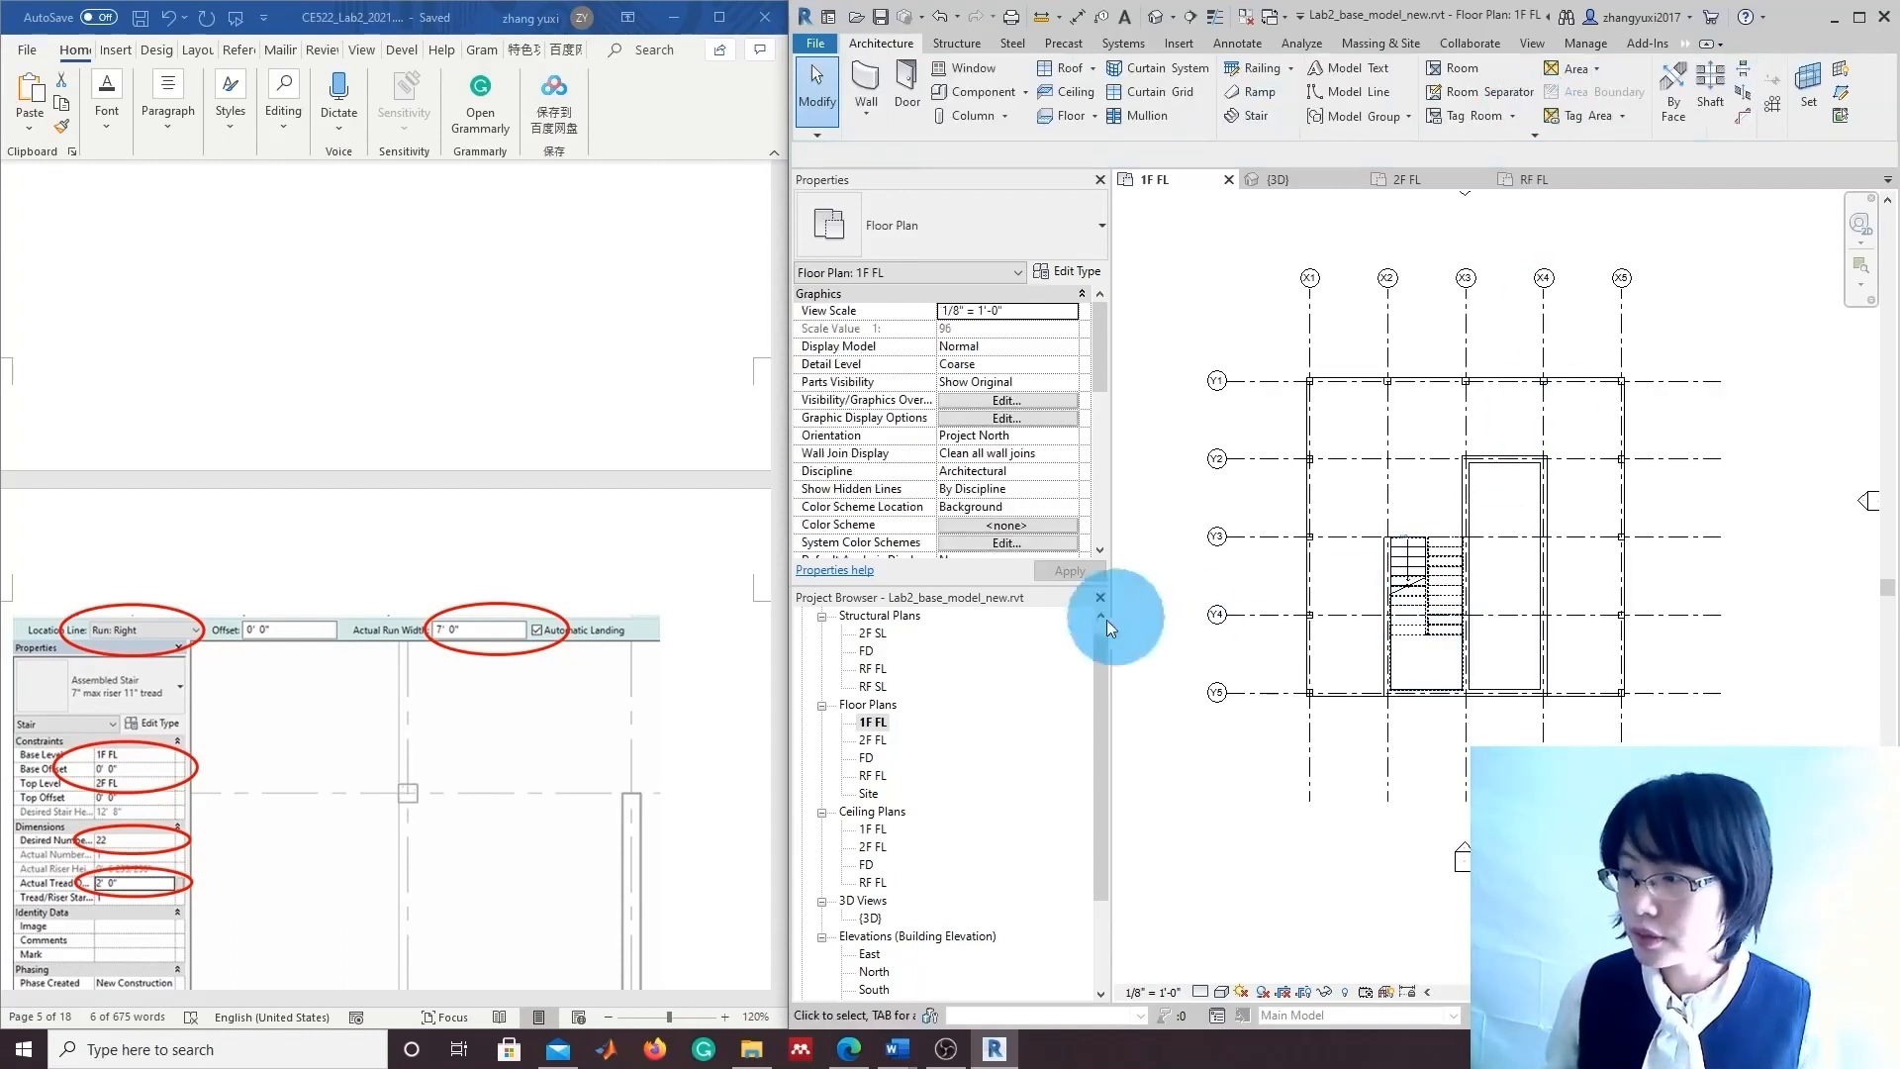
Inspect the finished stair between 1F FL and 2F FL in the 3D view from several angles.
double_click(871, 917)
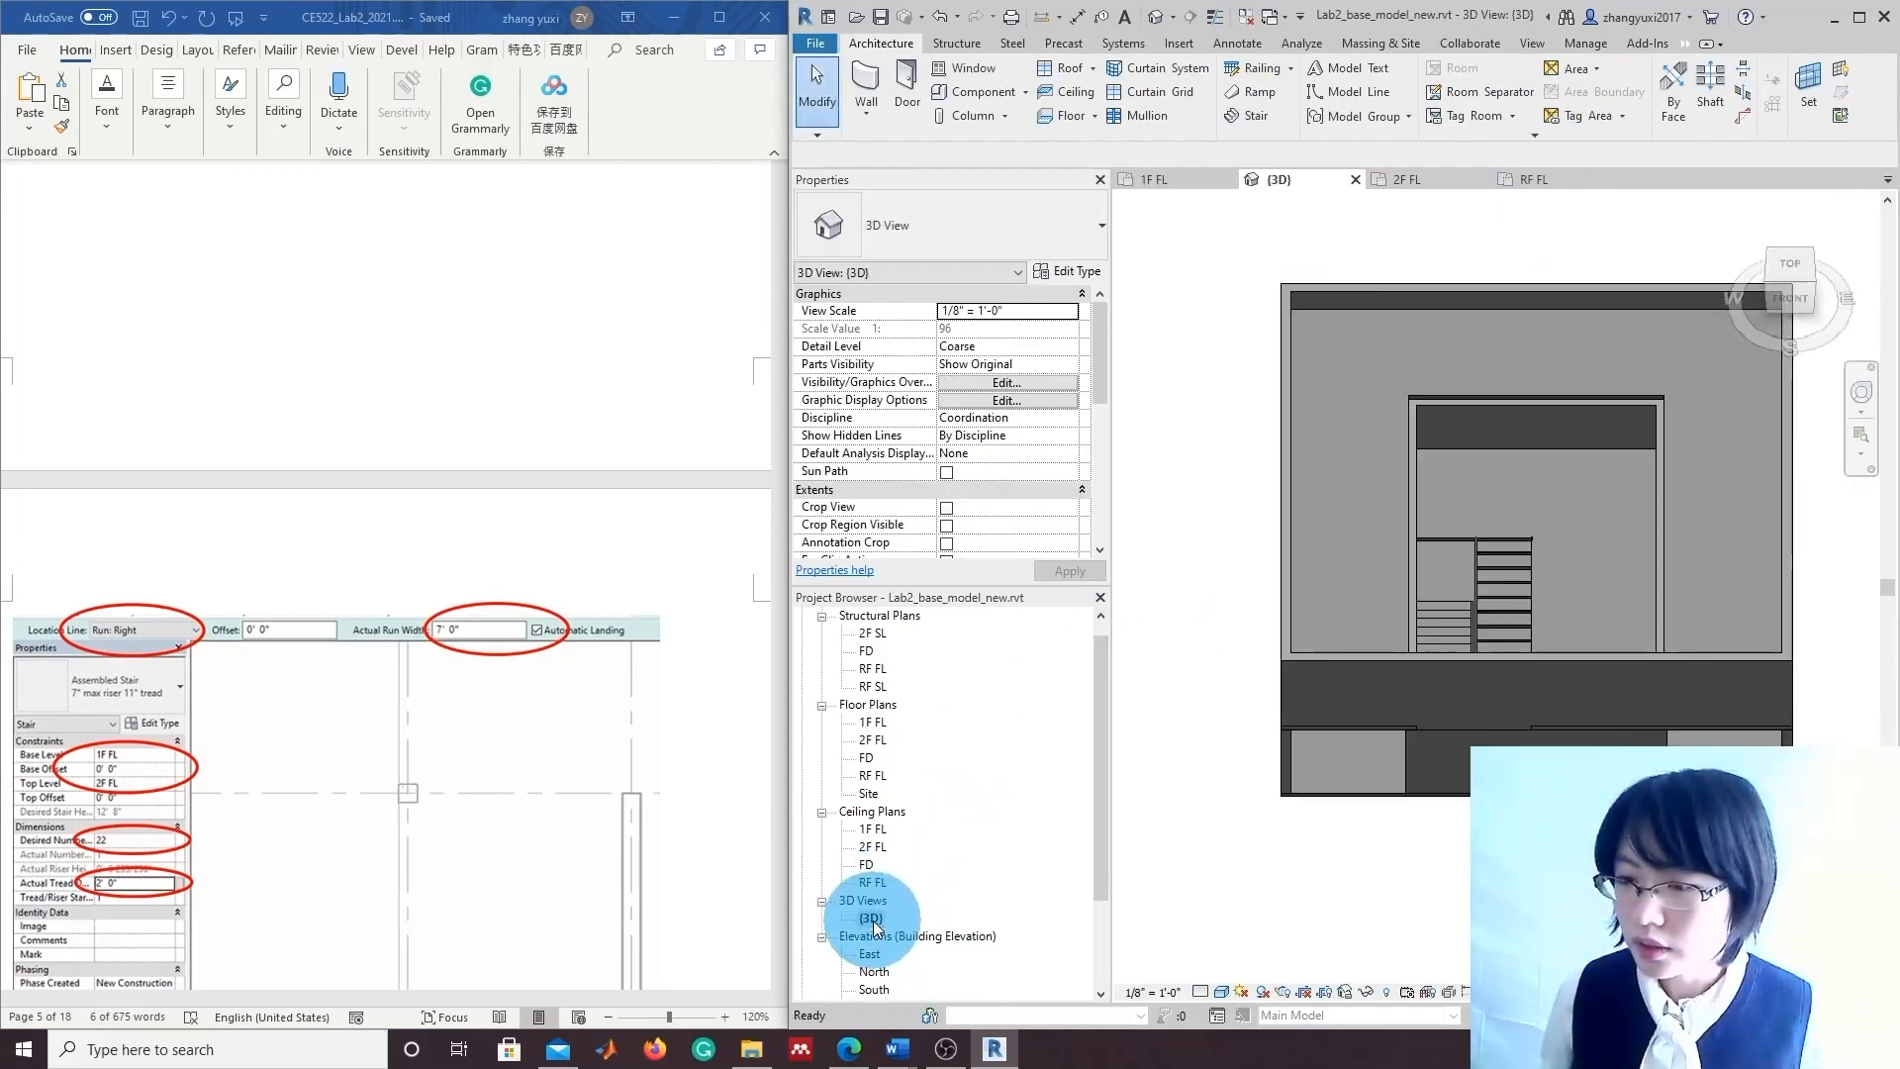
left_click(1811, 281)
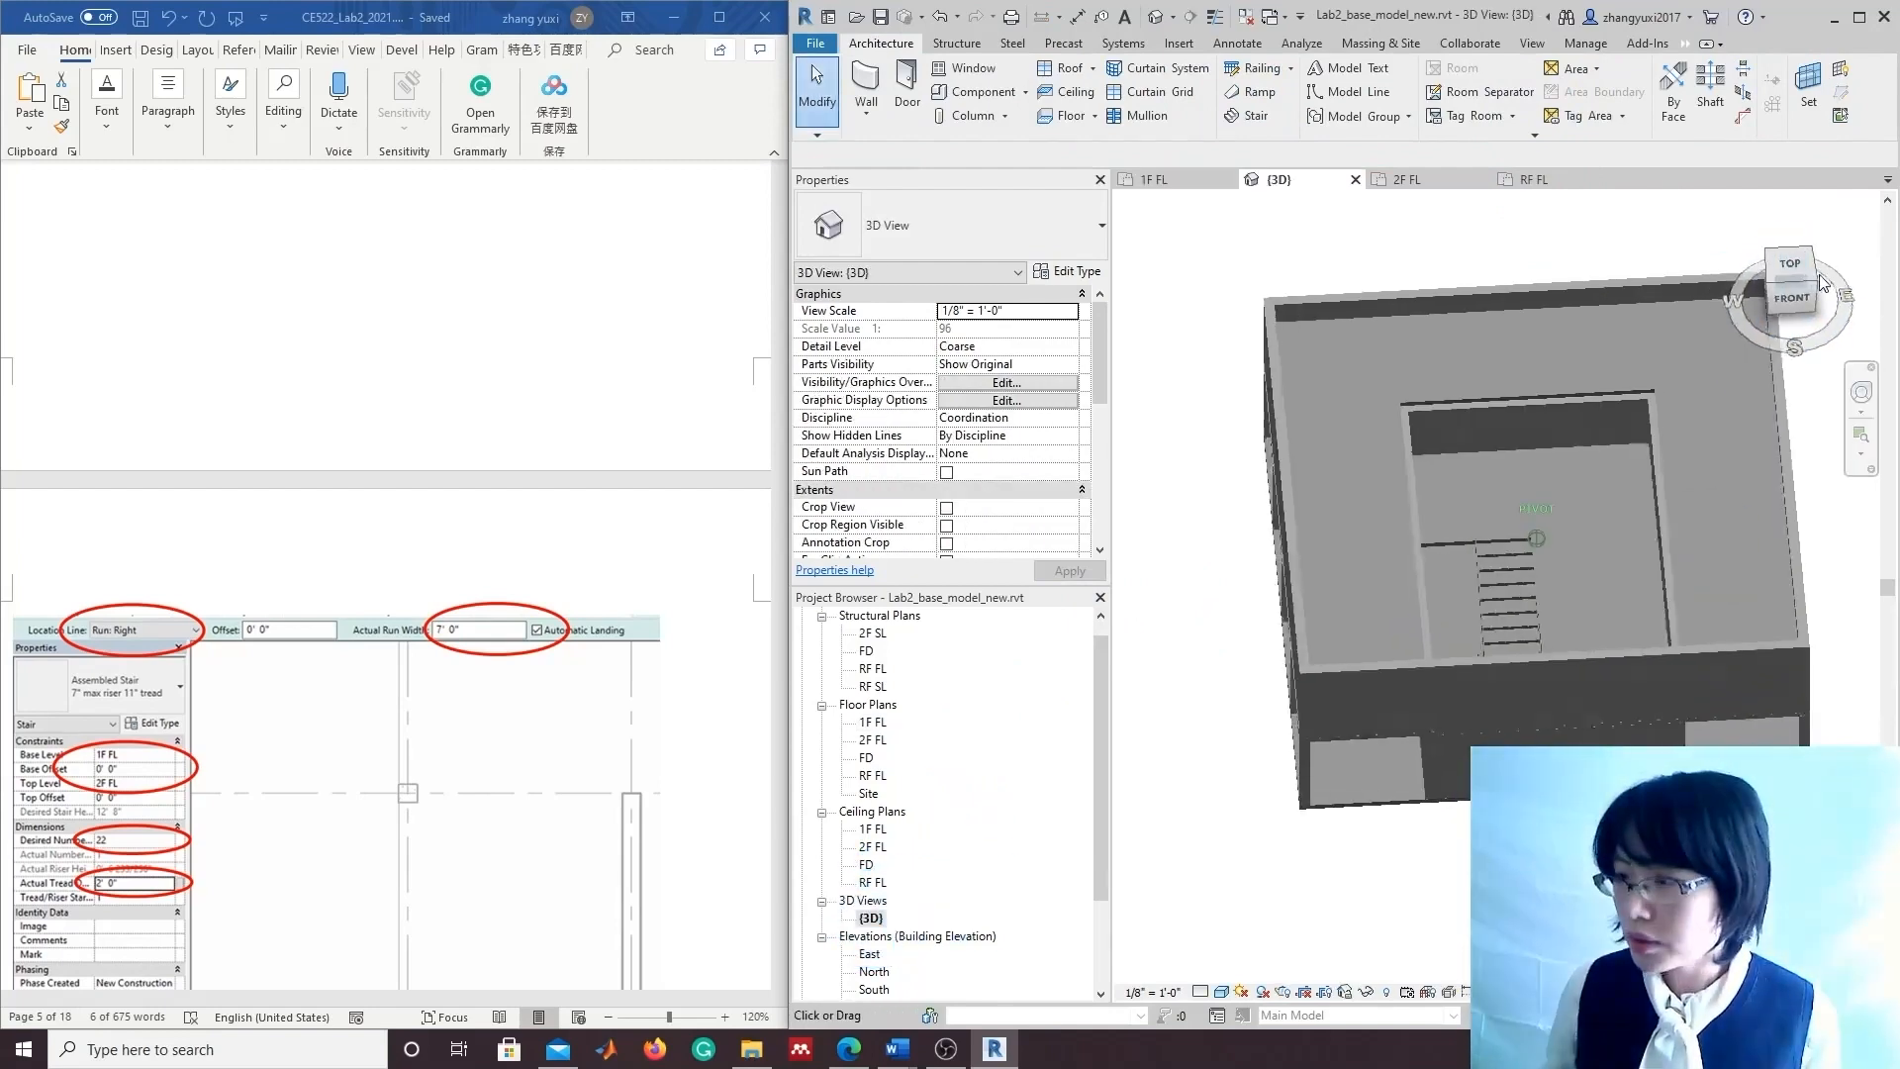
scroll(1583, 554, "up", 6)
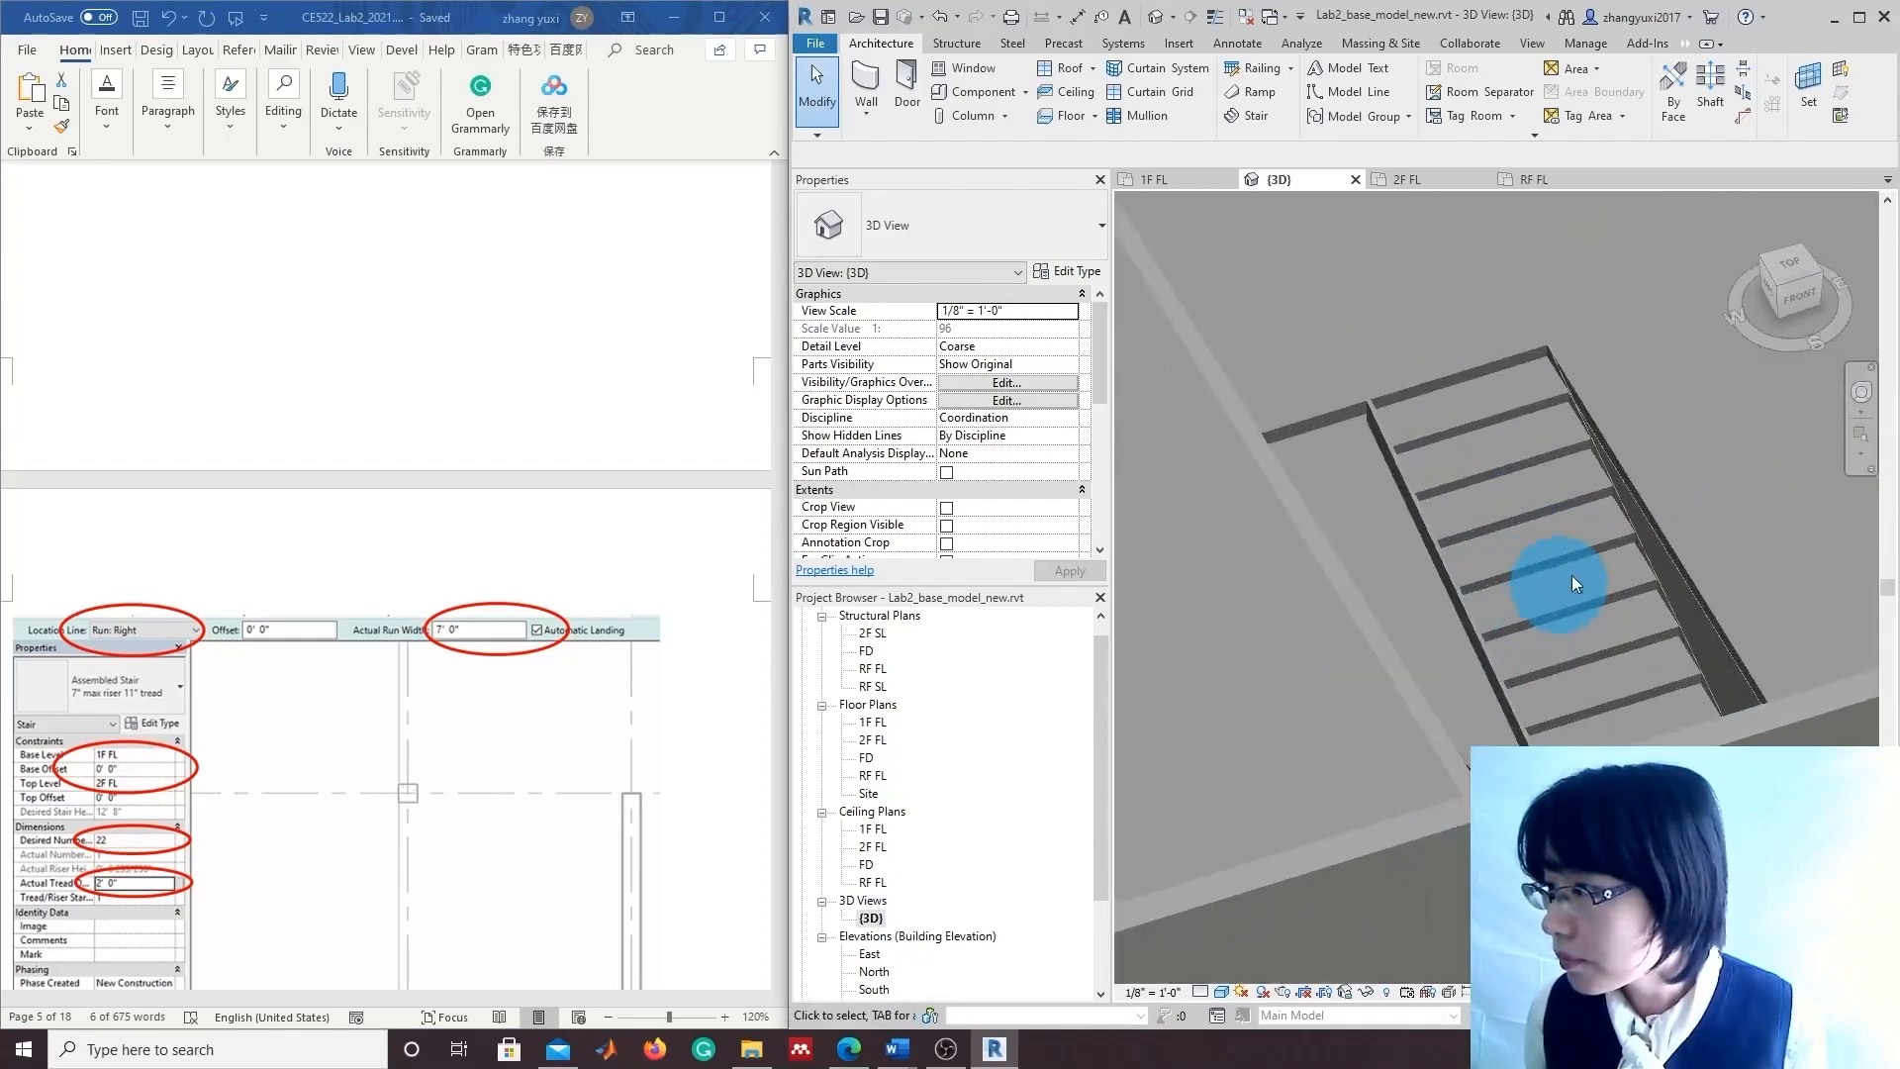
left_click(1795, 306)
left_click(1809, 231)
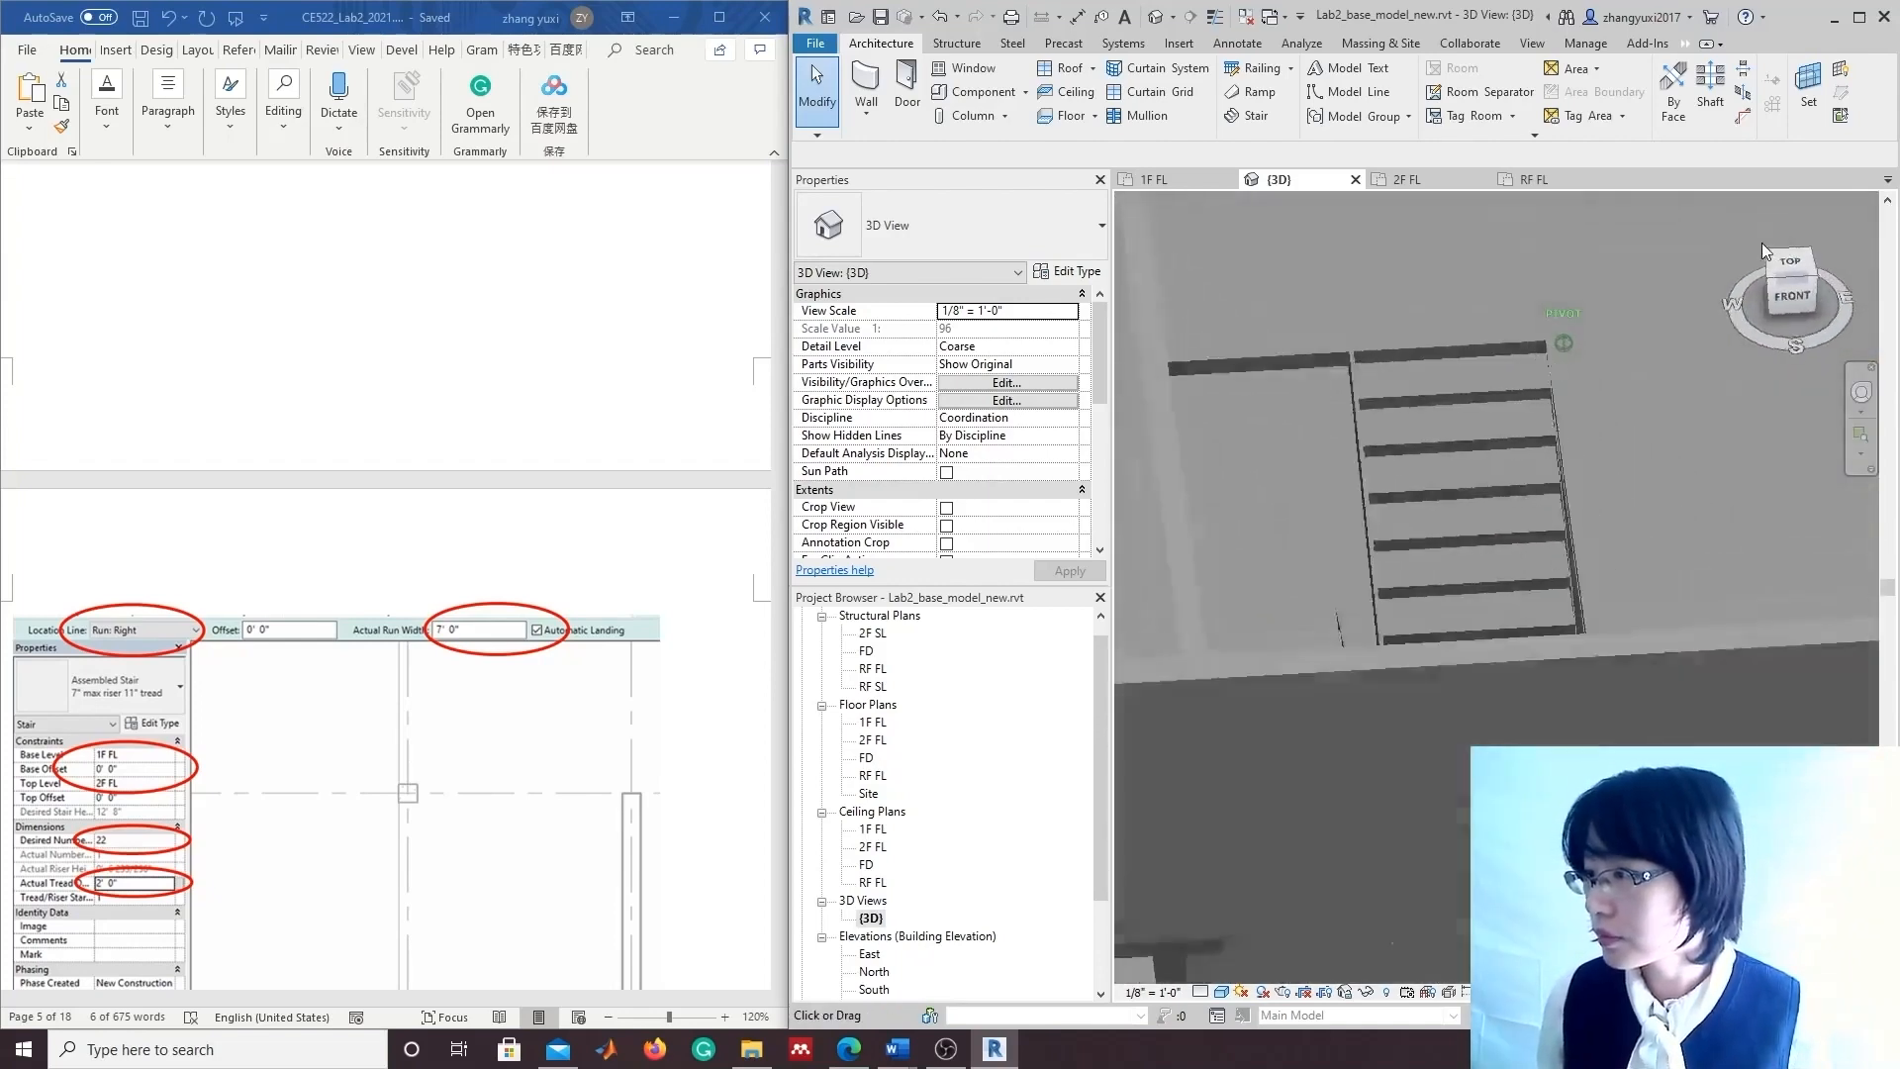
scroll(1542, 509, "down", 3)
left_click_drag(1773, 296, 1782, 353)
left_click(1412, 557)
mouse_move(1769, 286)
left_mouse_down()
mouse_move(1839, 218)
mouse_move(1802, 194)
mouse_move(1739, 212)
left_mouse_up()
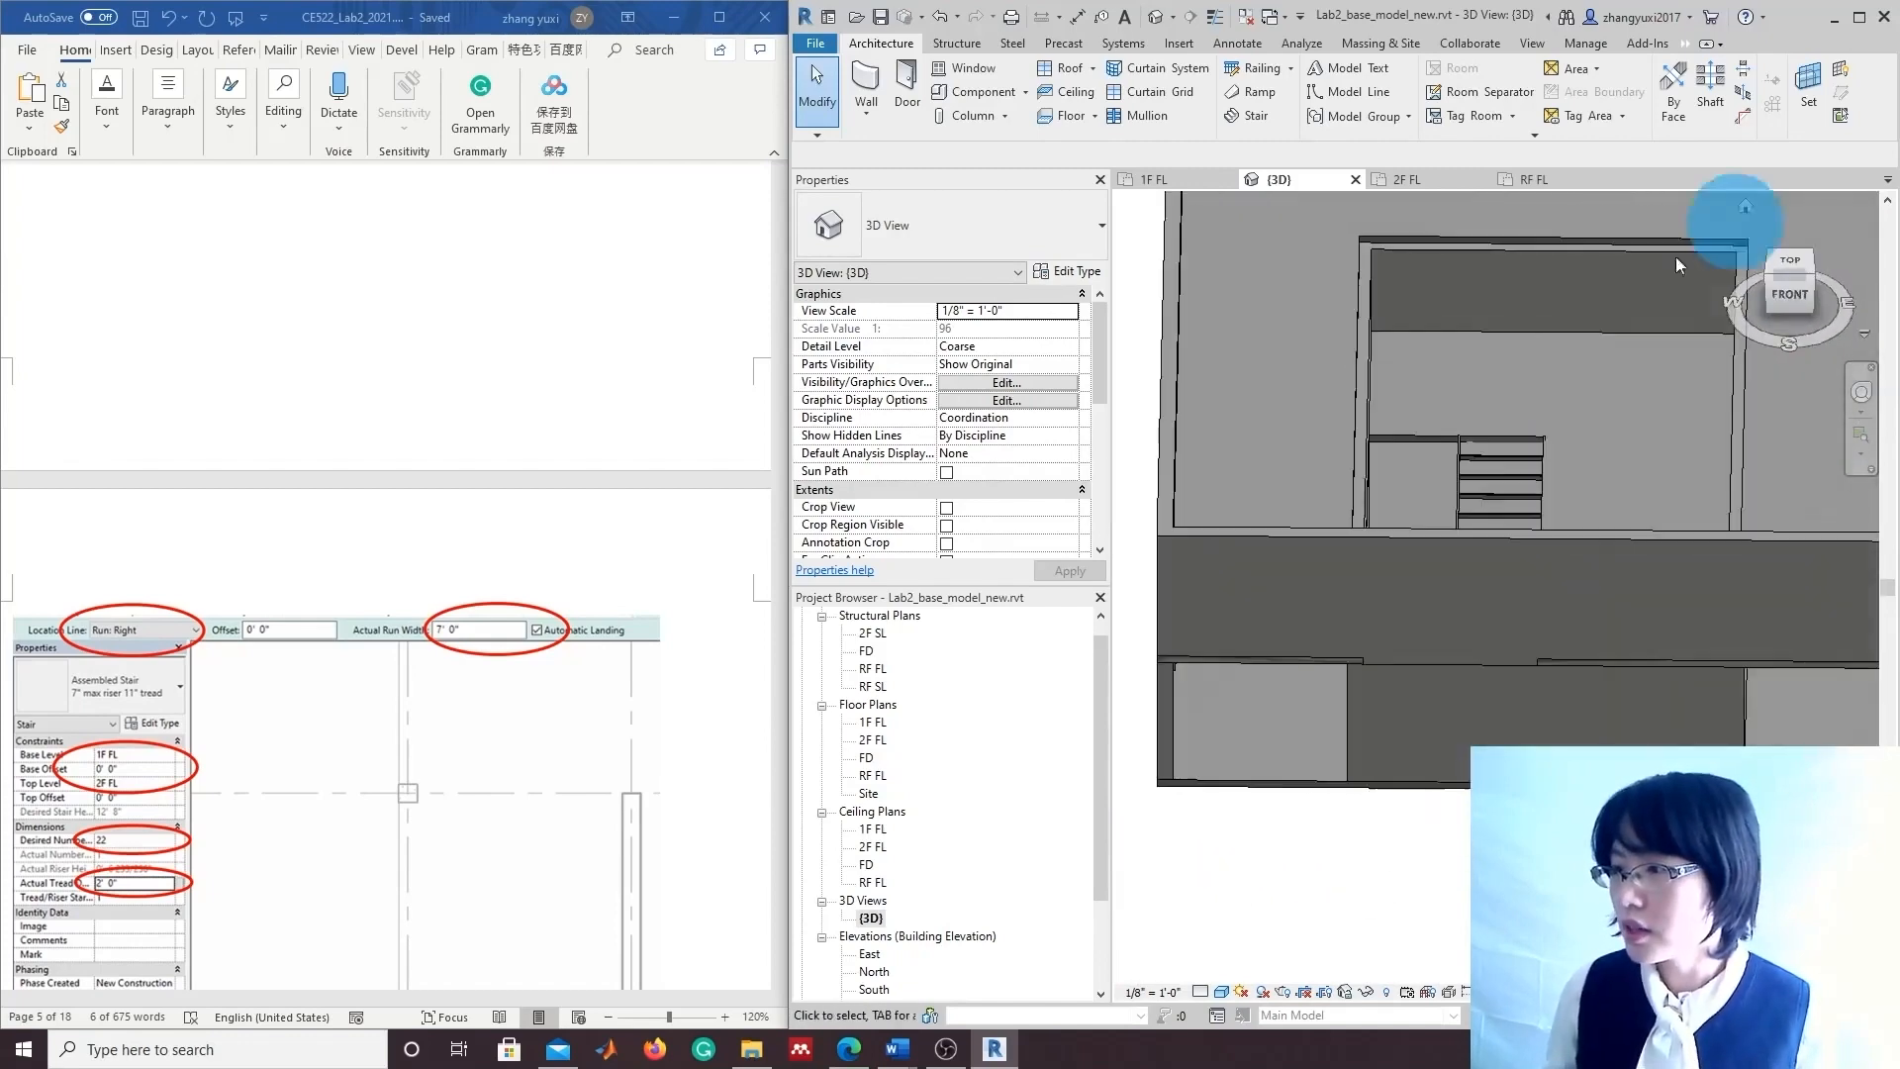
left_click(1488, 419)
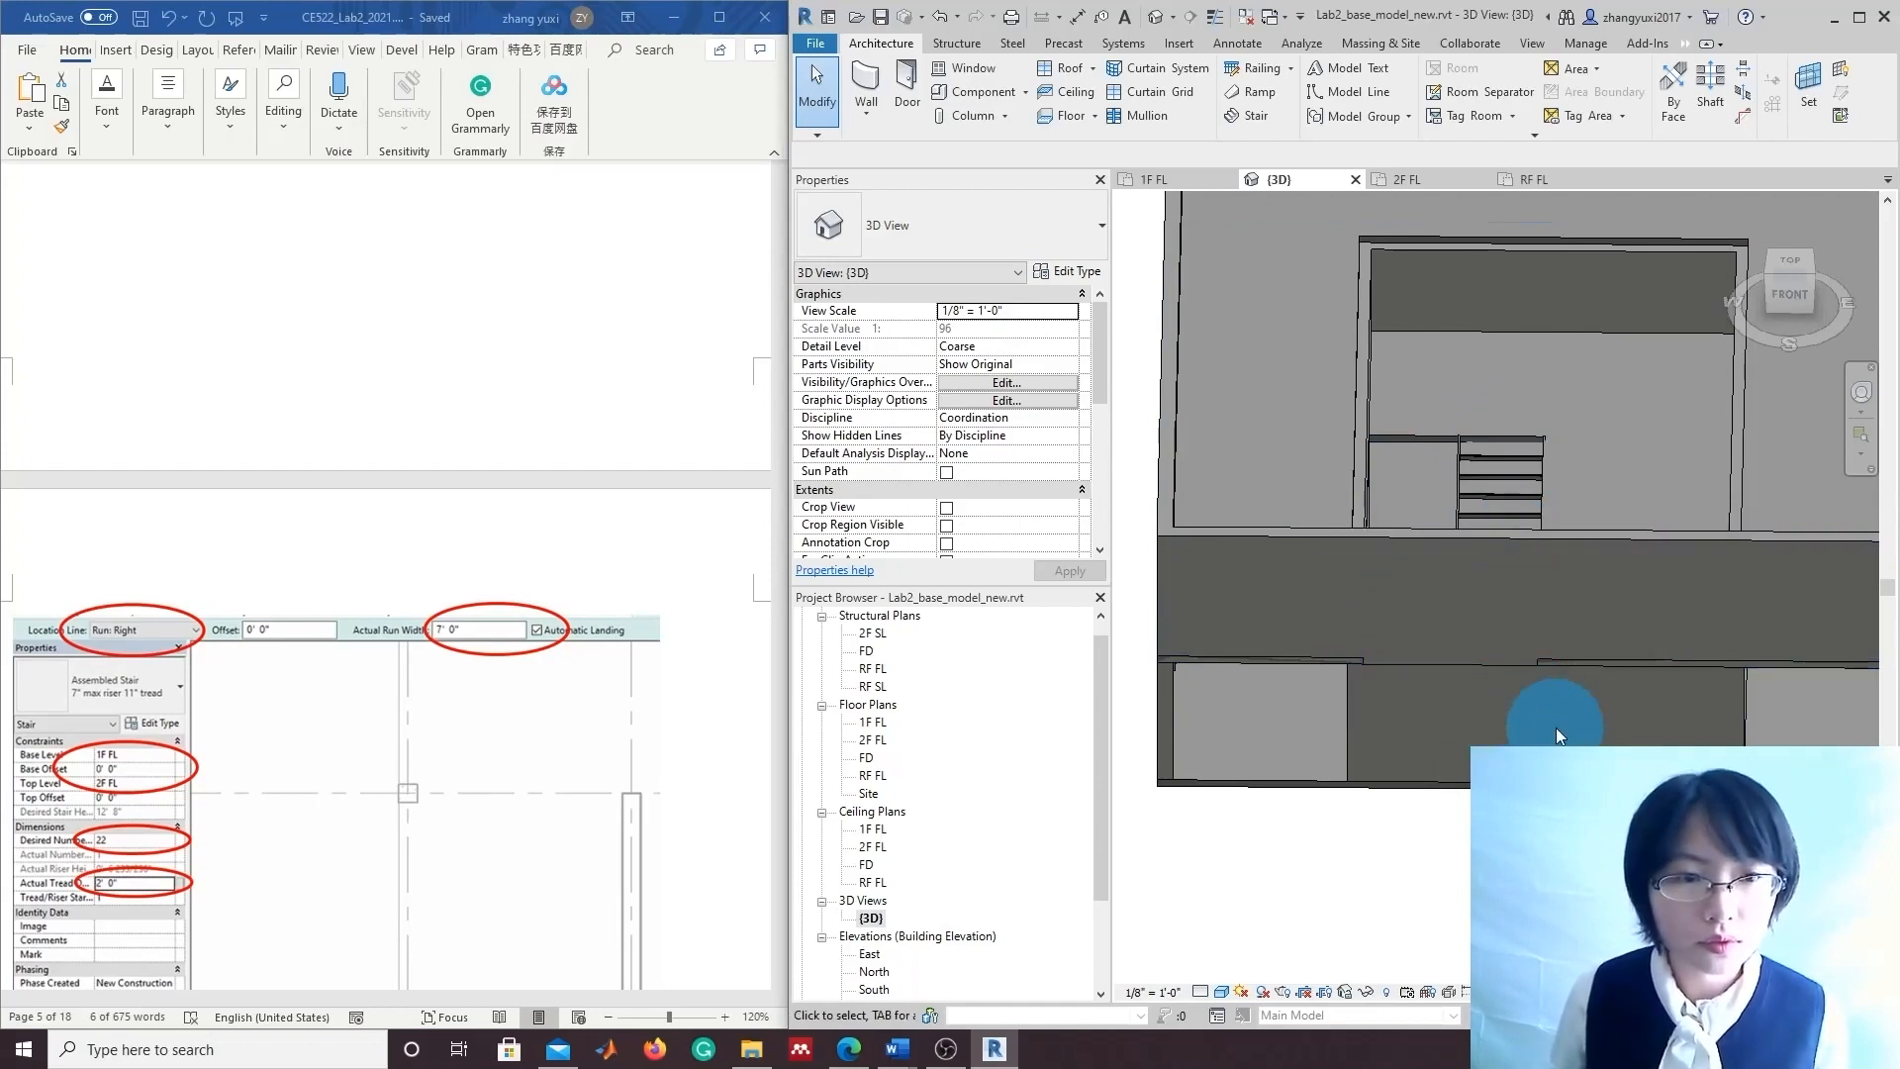
scroll(1523, 698, "down", 1)
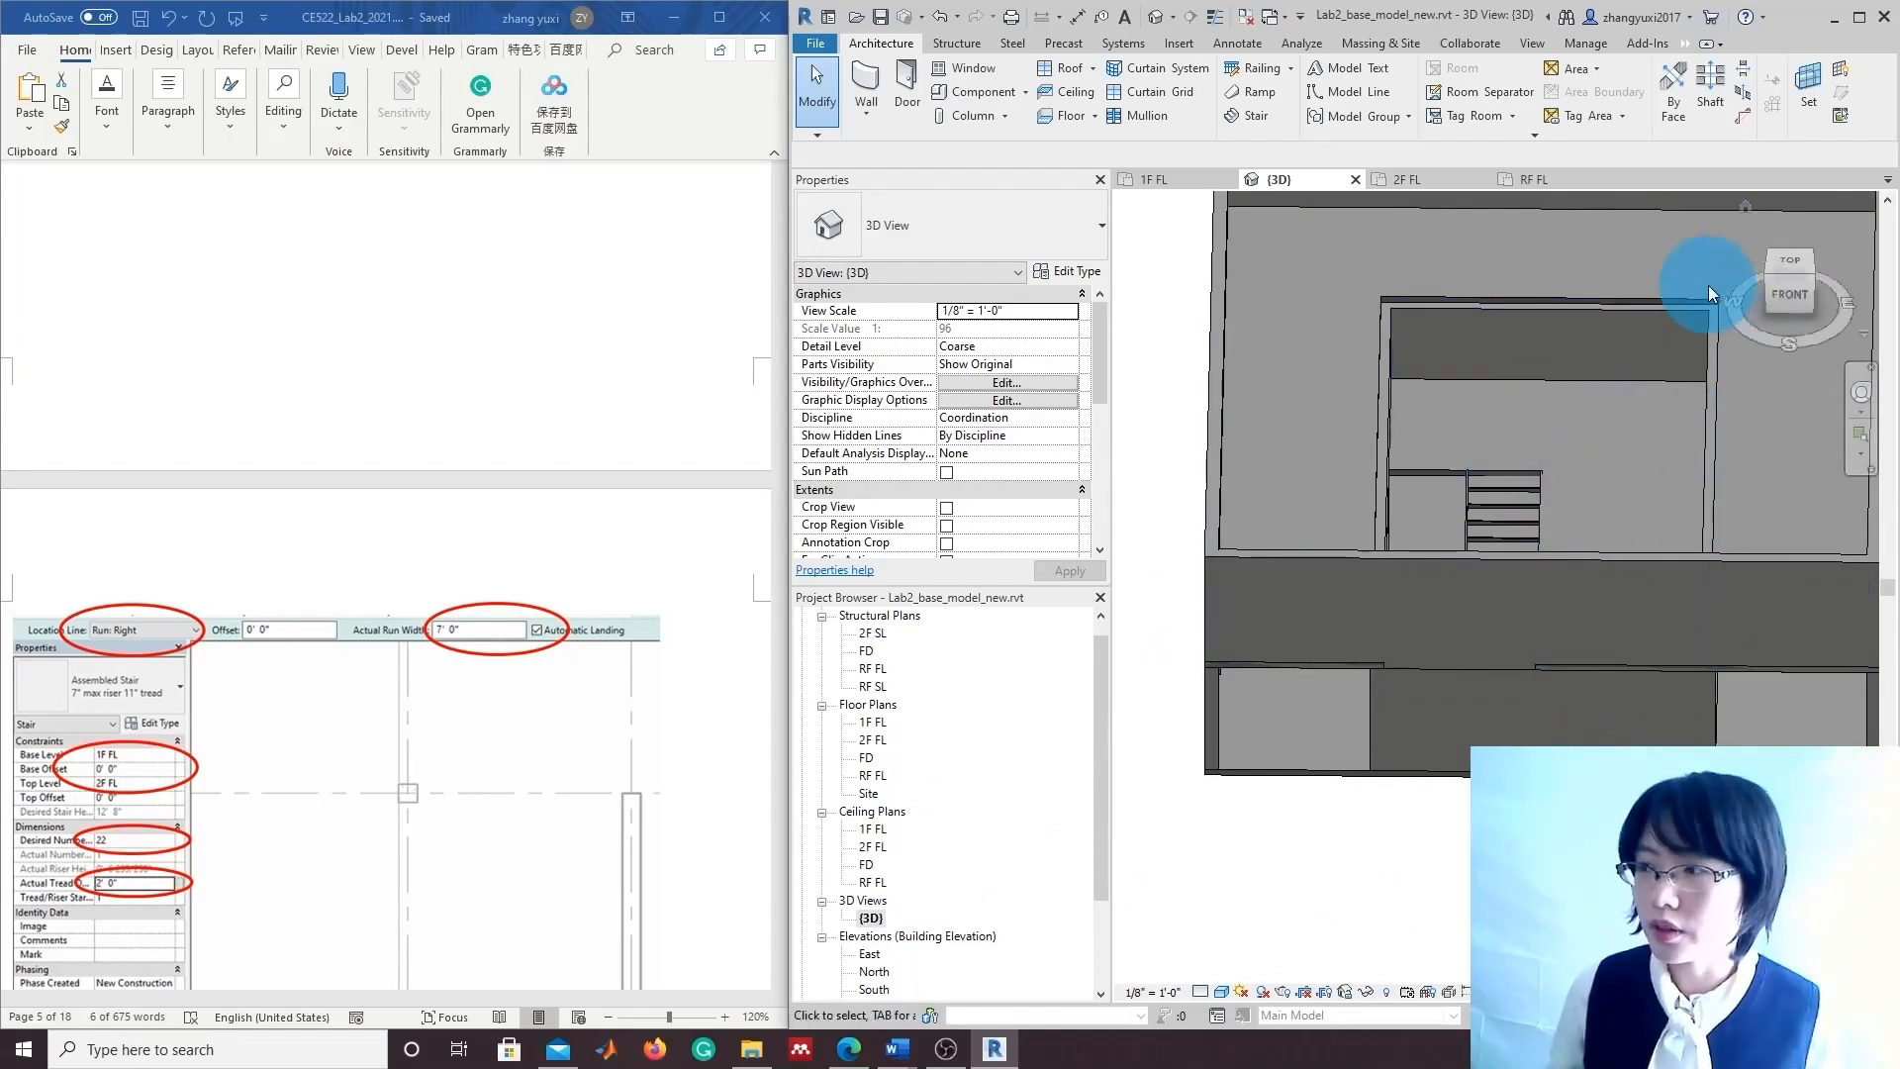
Start a ramp on the 2F FL floor plan and bring up the ramp creation procedure in the lab instructions.
double_click(875, 743)
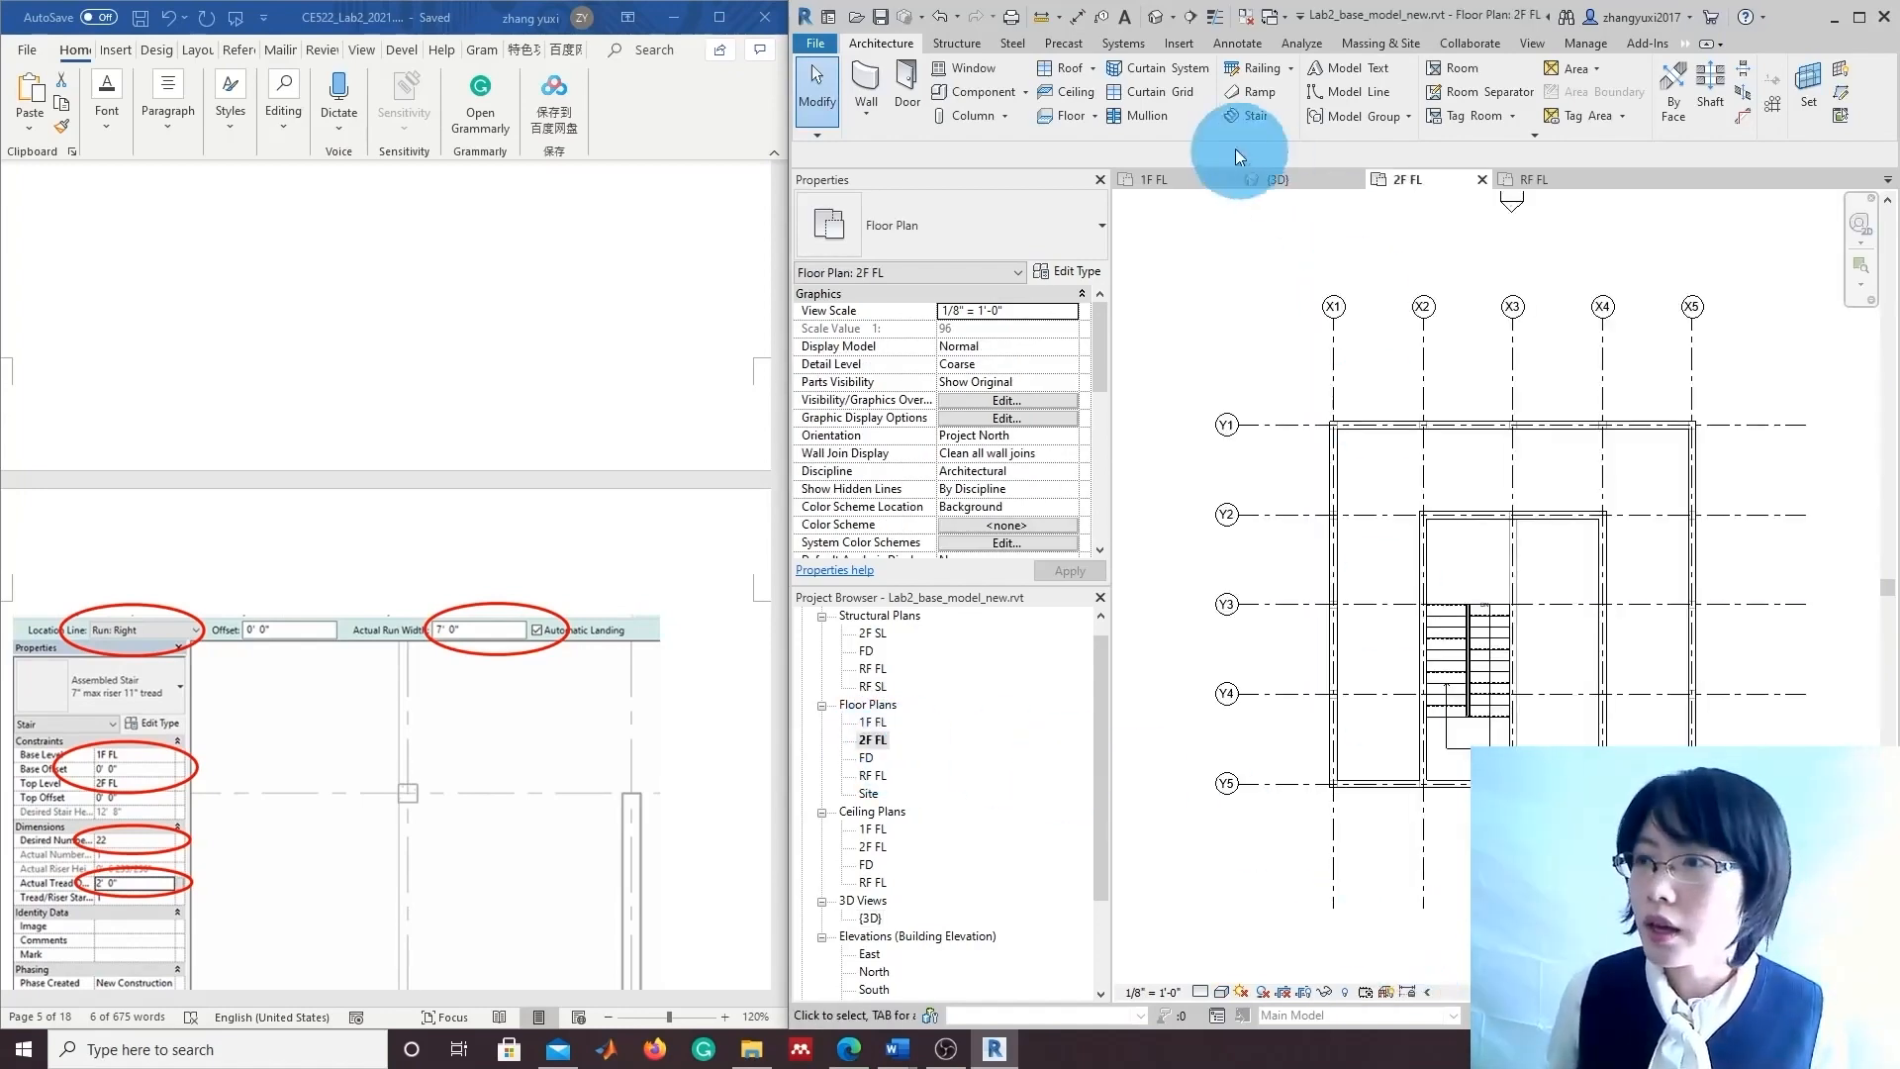
left_click(1254, 91)
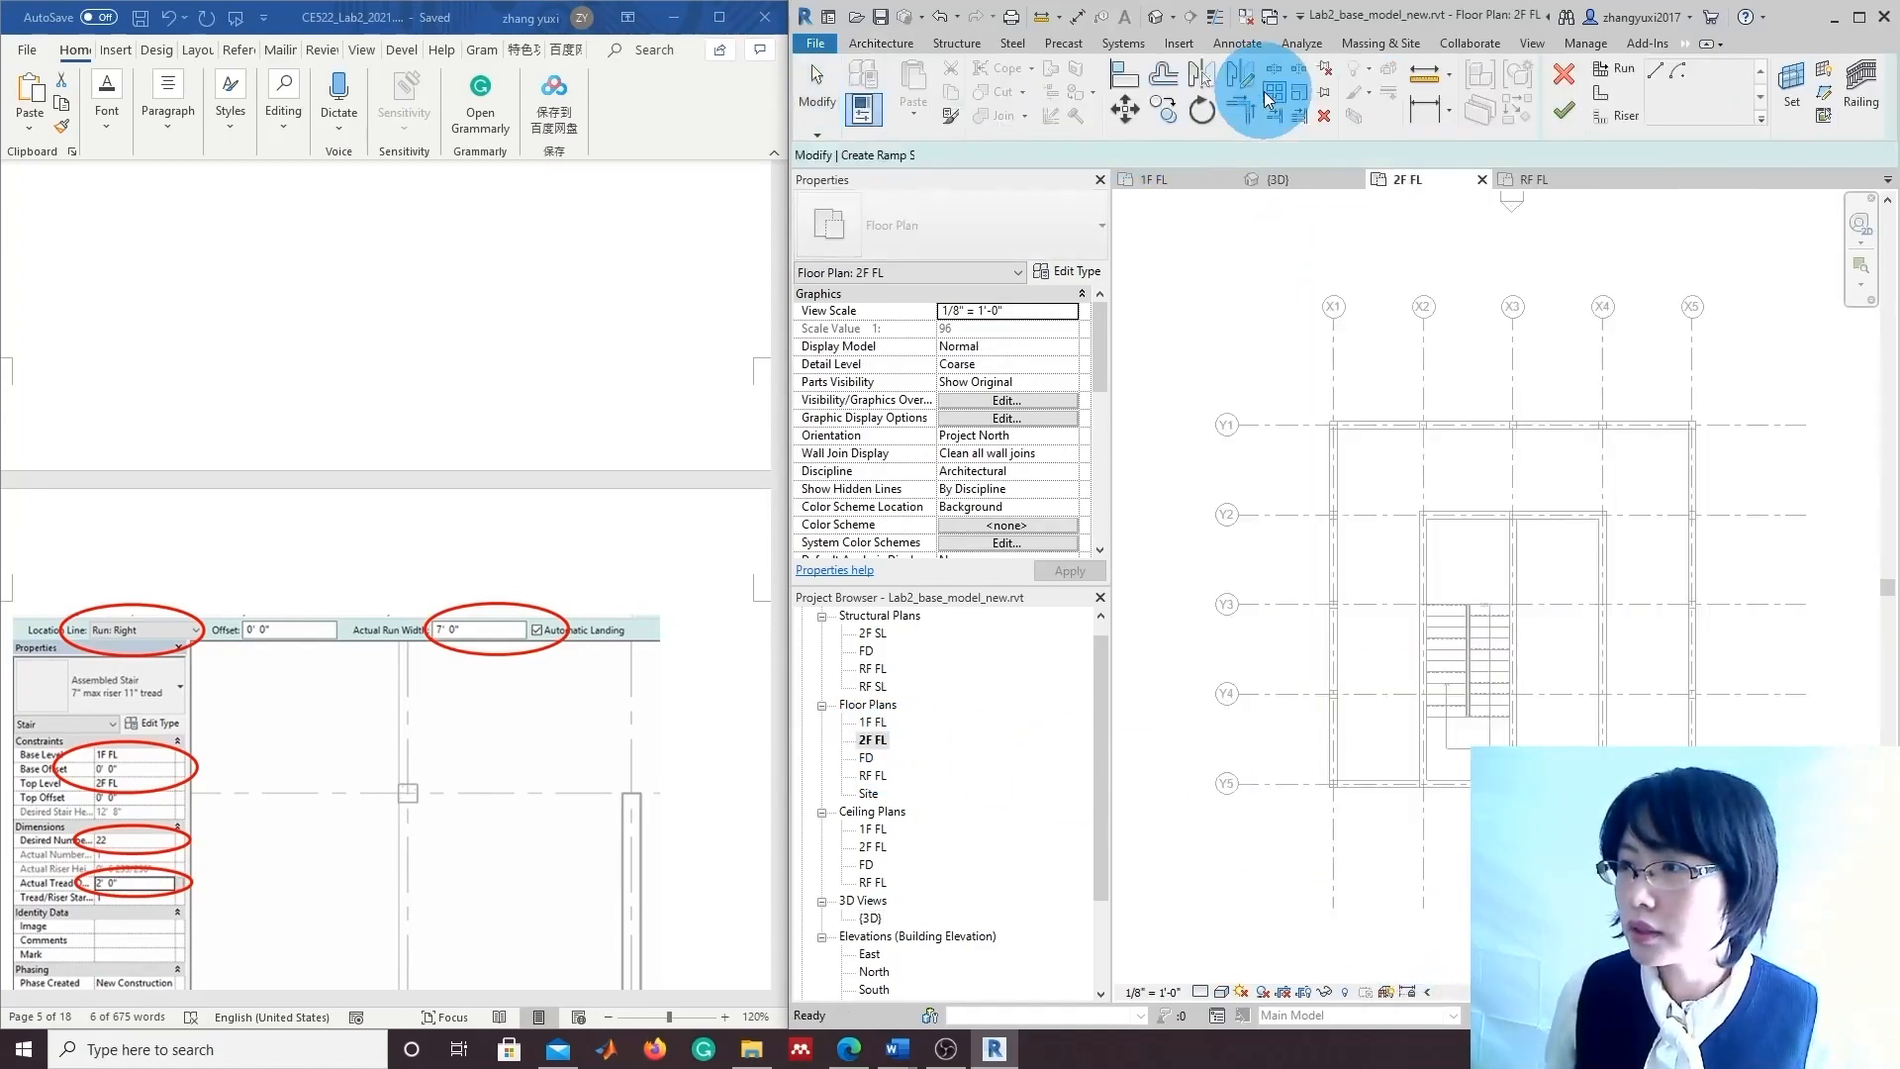
scroll(657, 755, "down", 6)
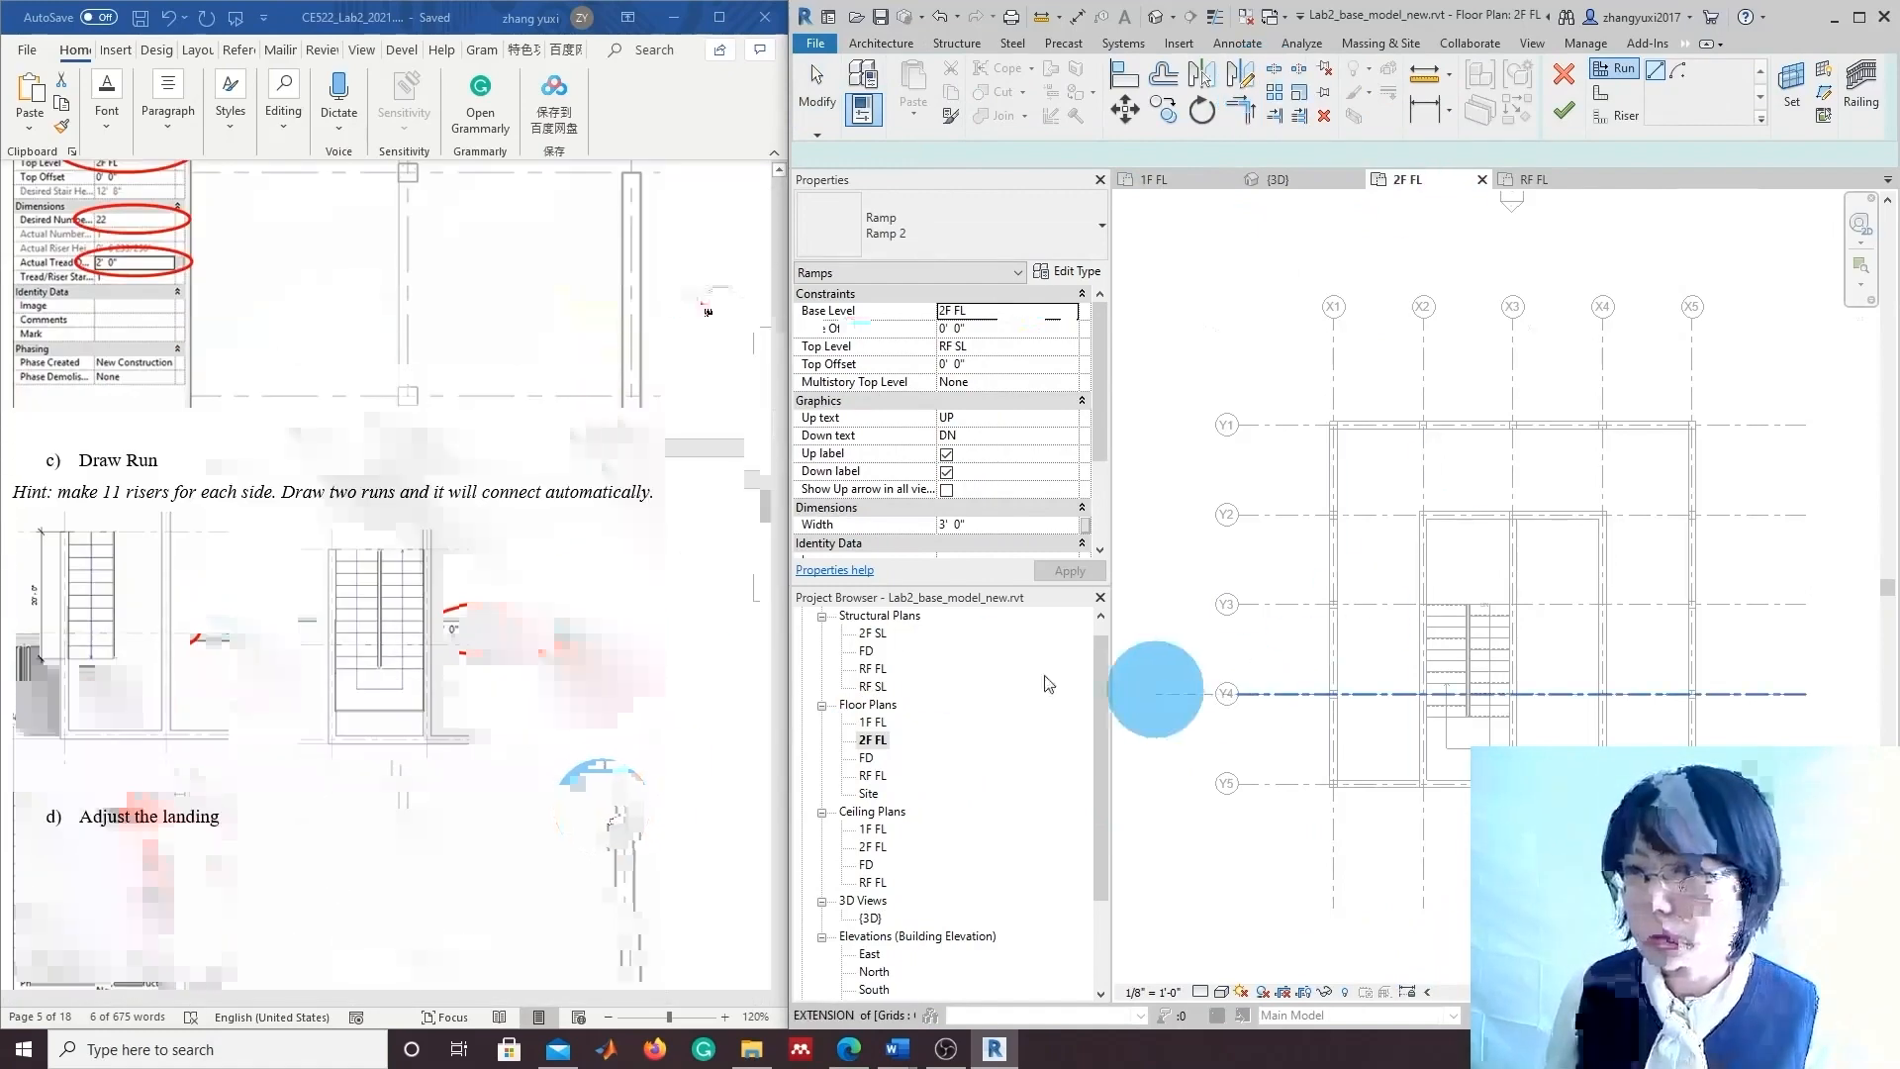
scroll(213, 745, "down", 1)
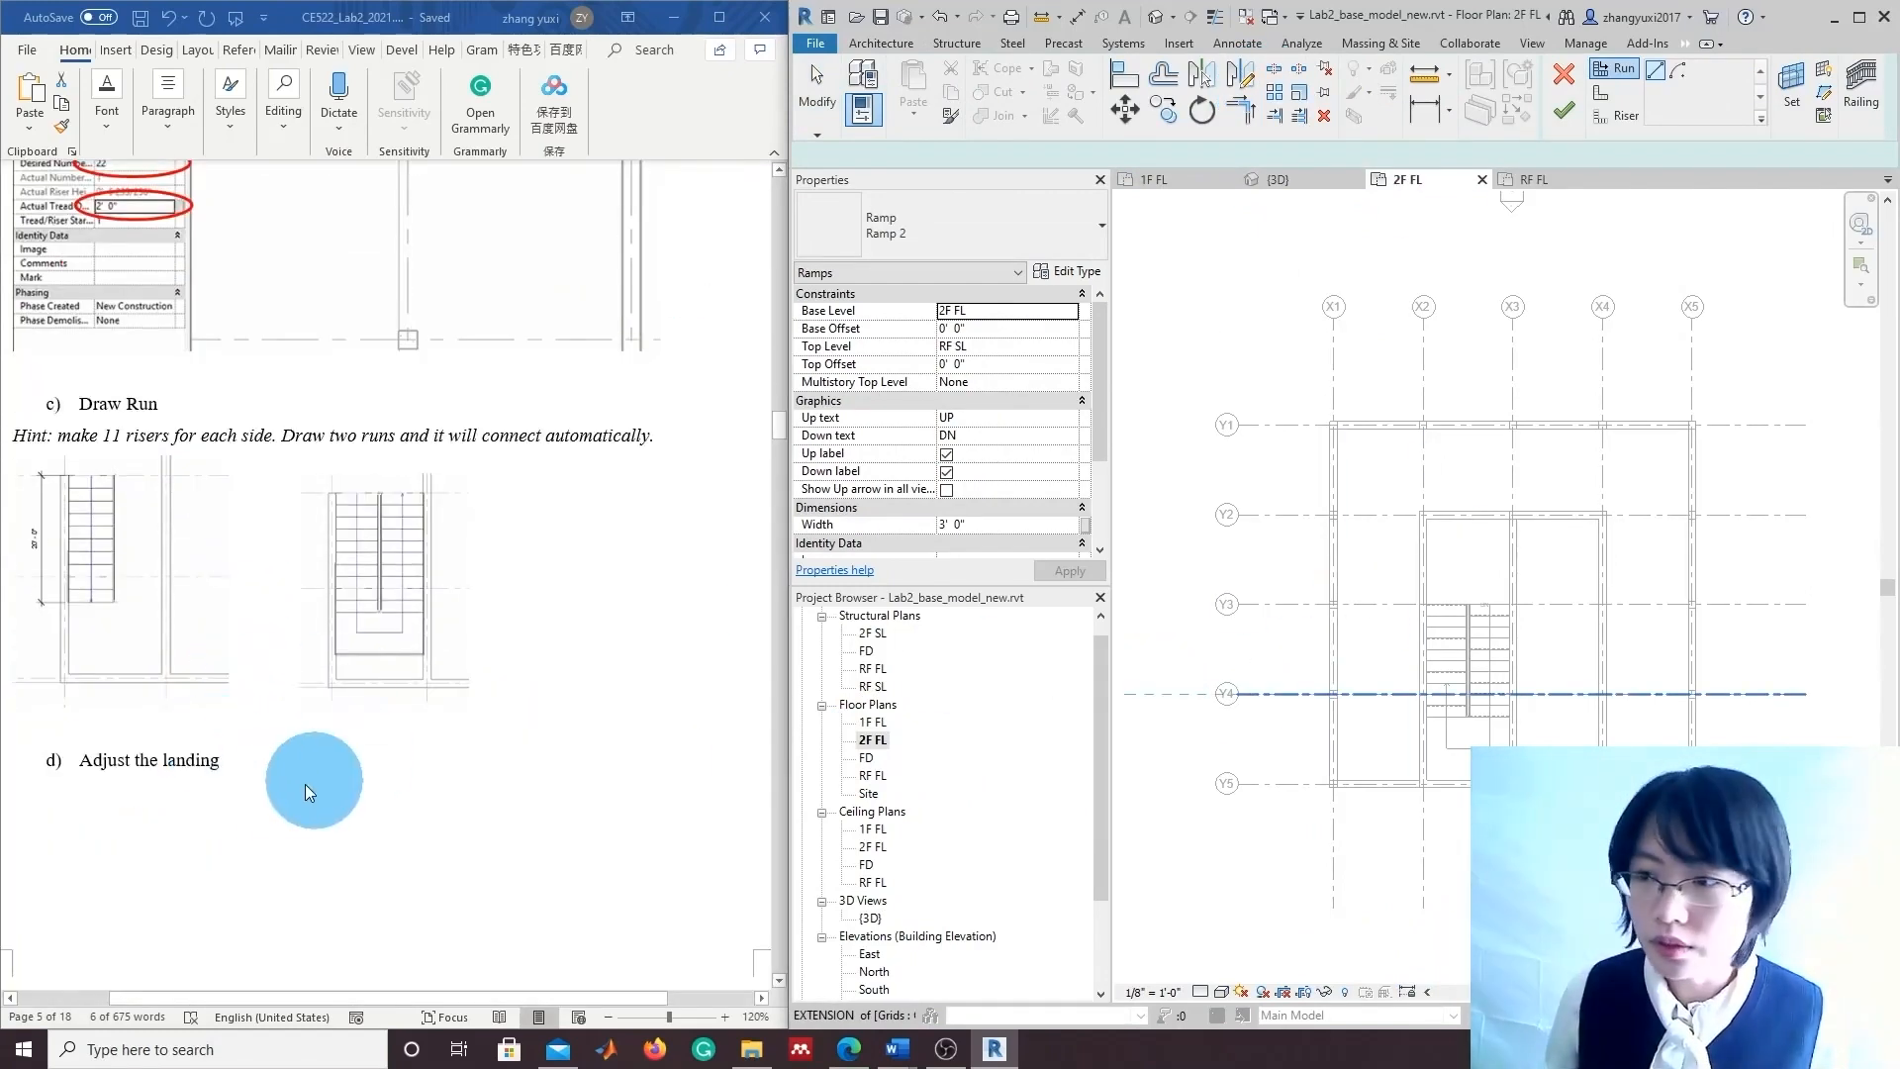
scroll(254, 763, "down", 6)
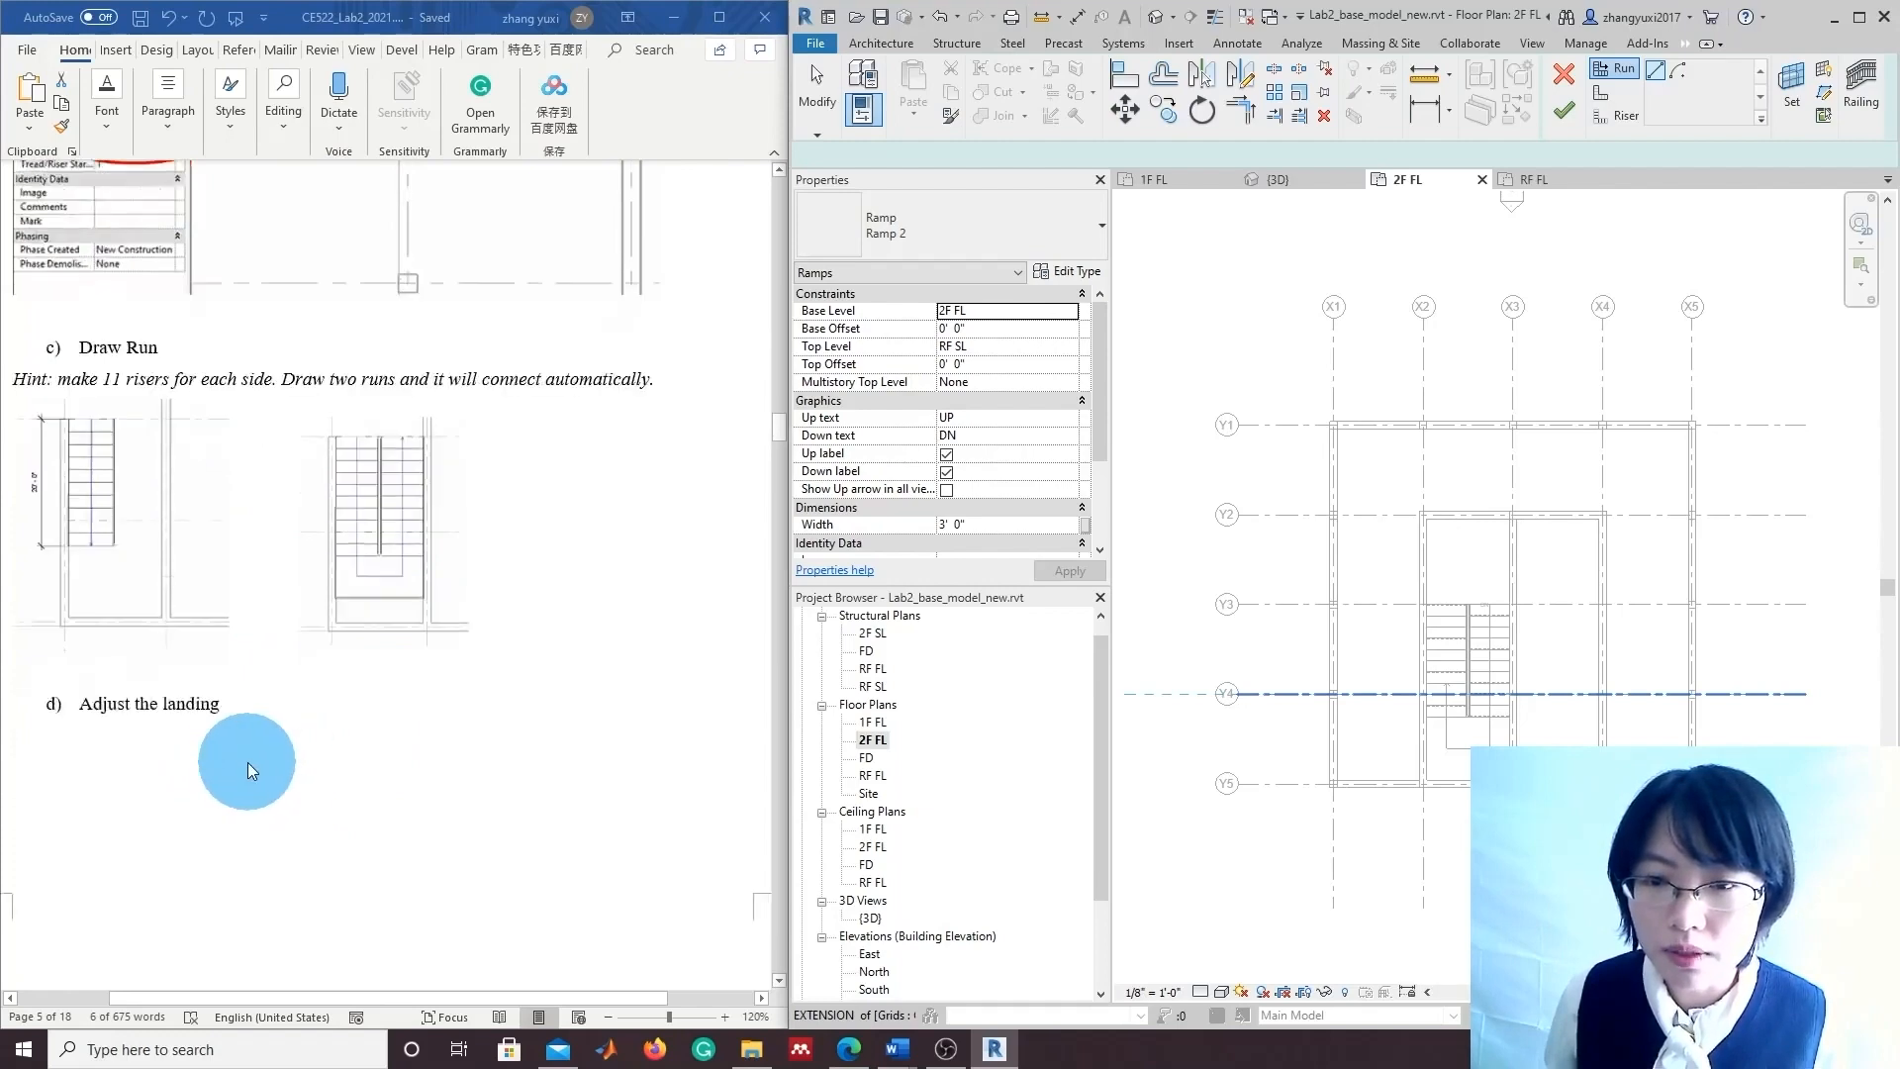
scroll(255, 803, "down", 20)
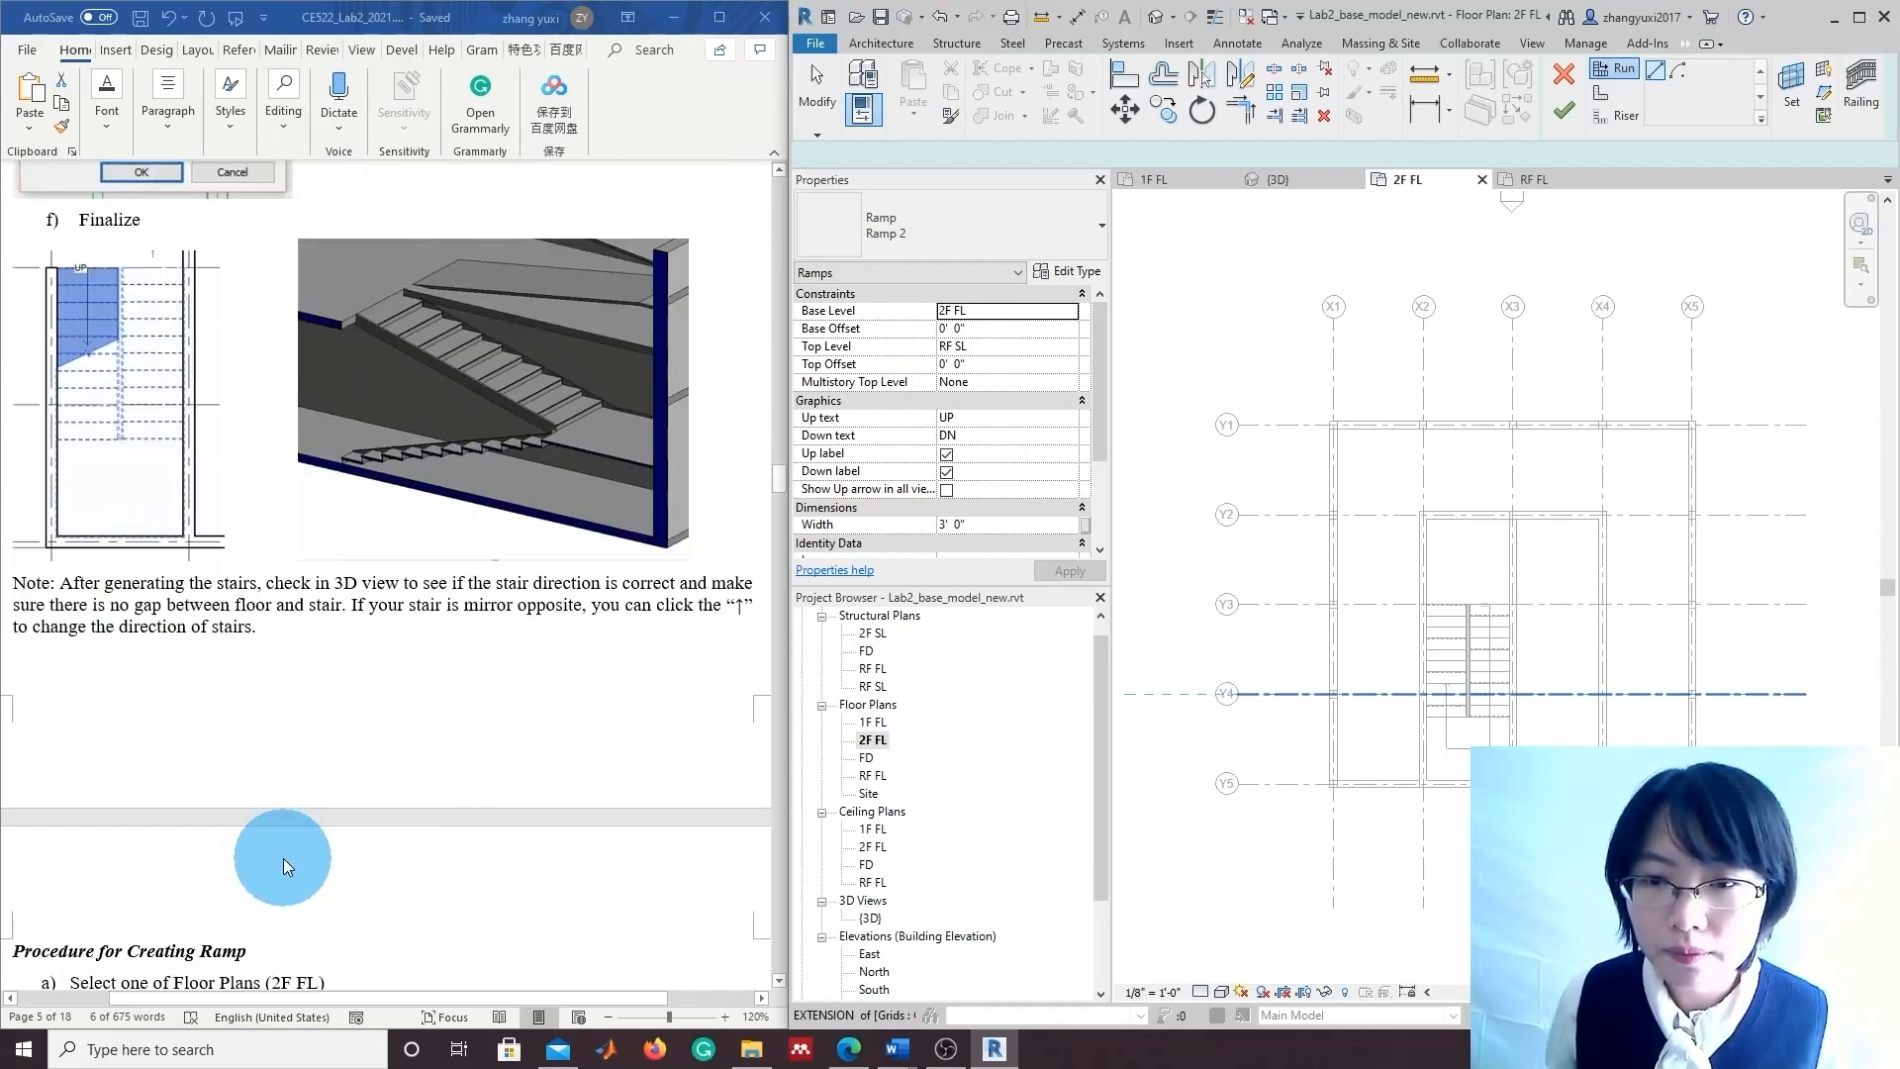
scroll(287, 863, "down", 12)
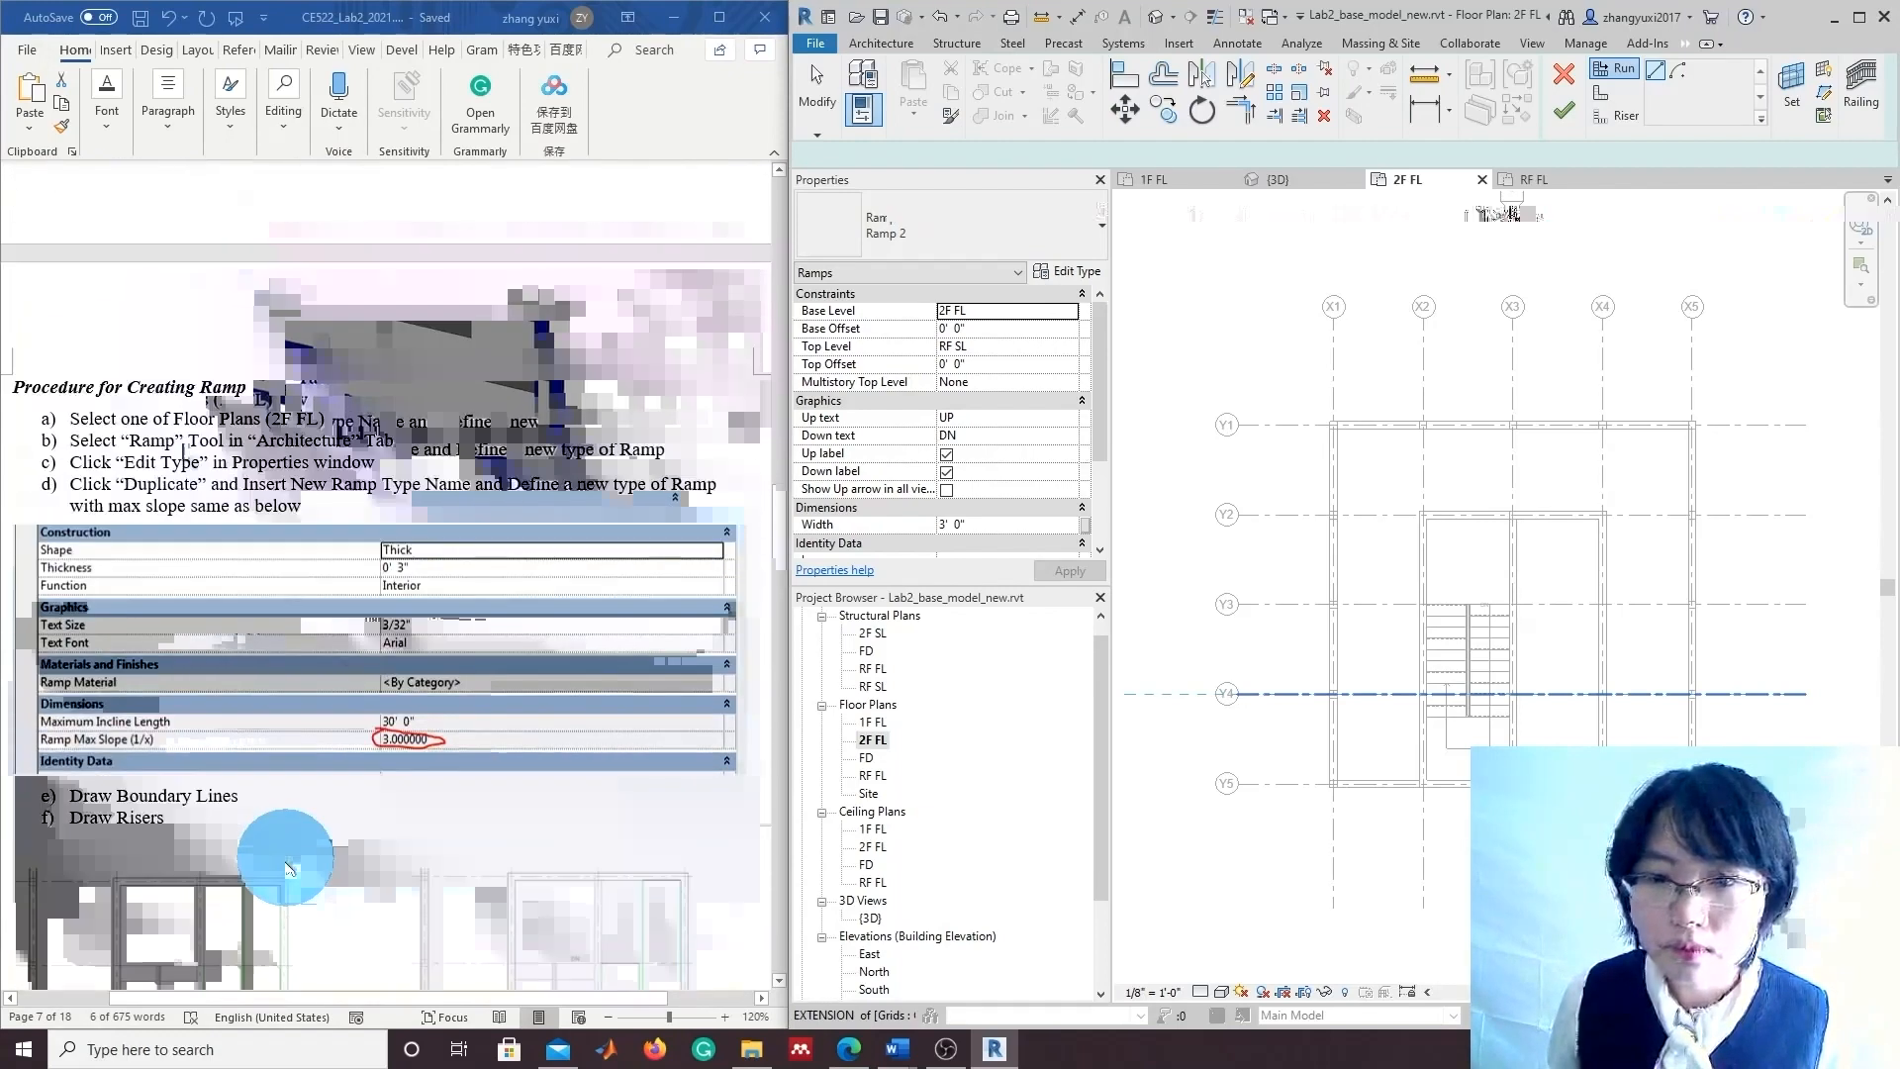
scroll(287, 868, "down", 1)
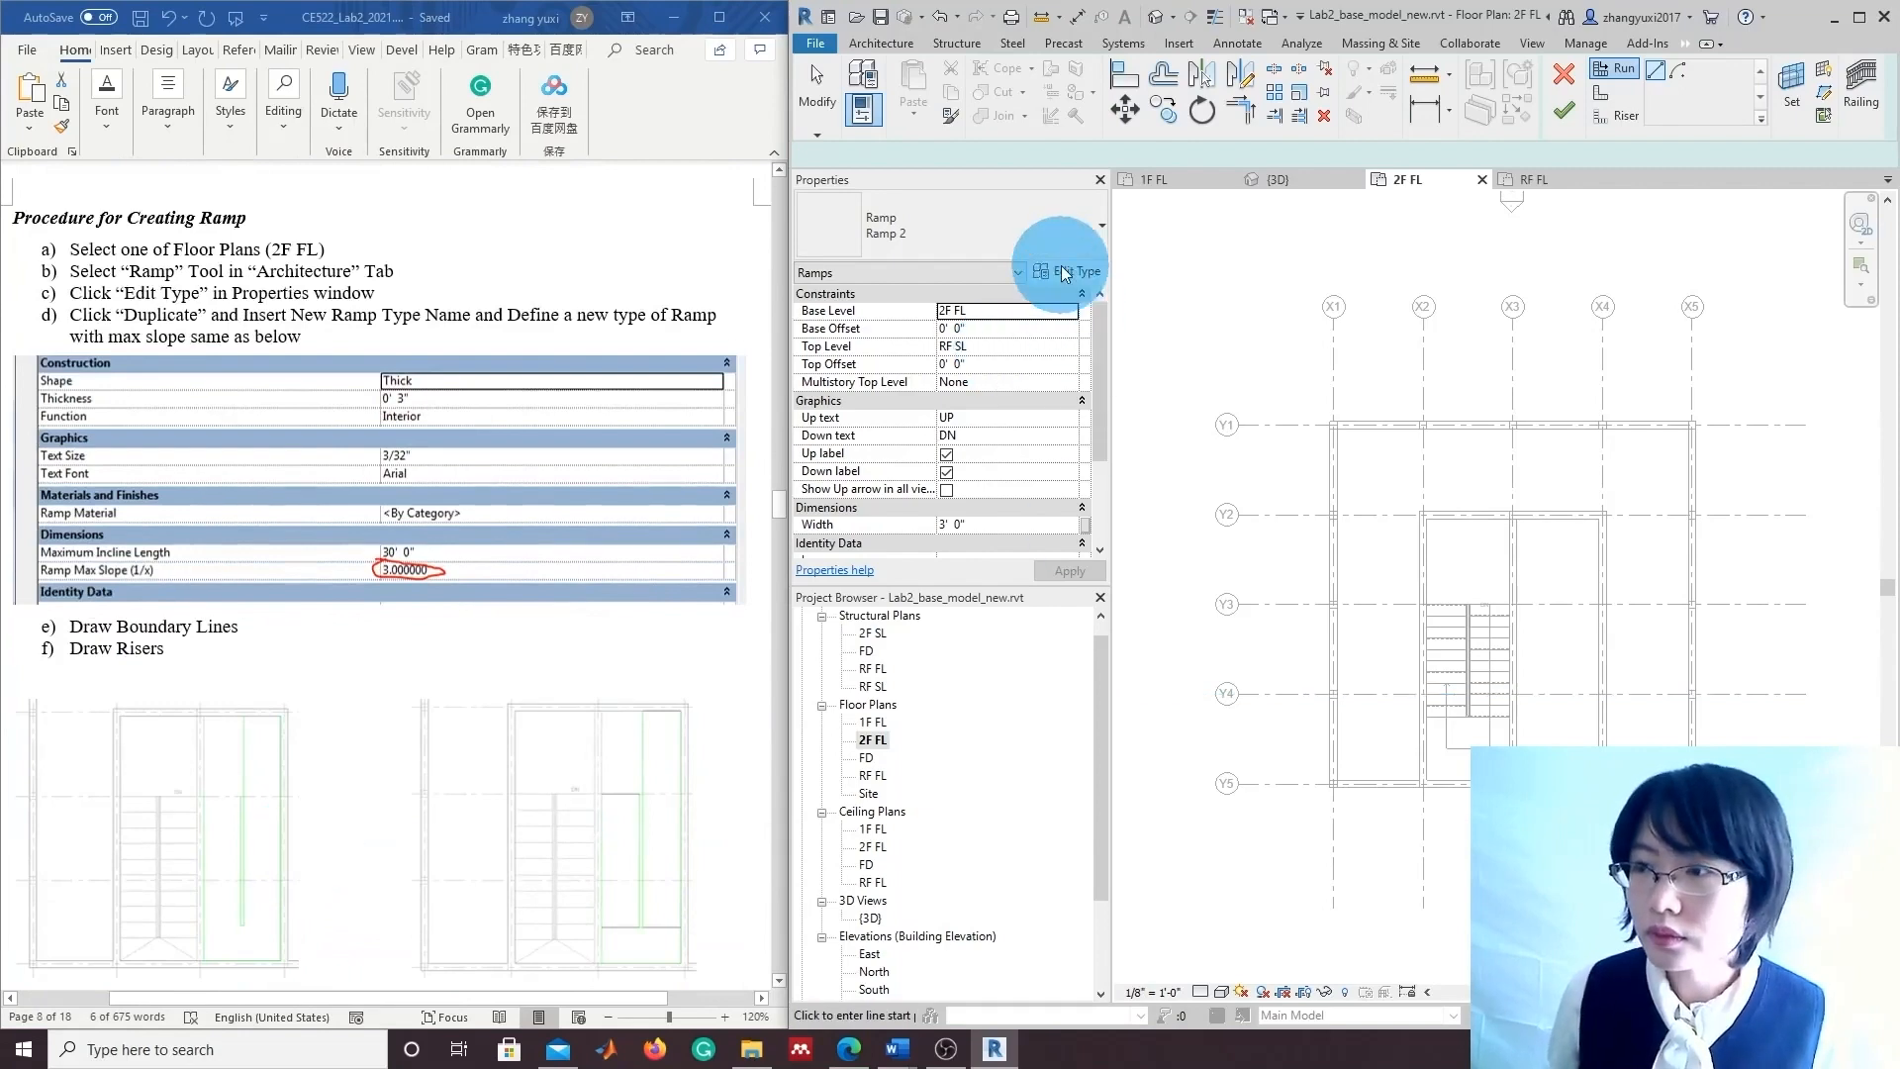
scroll(415, 603, "up", 1)
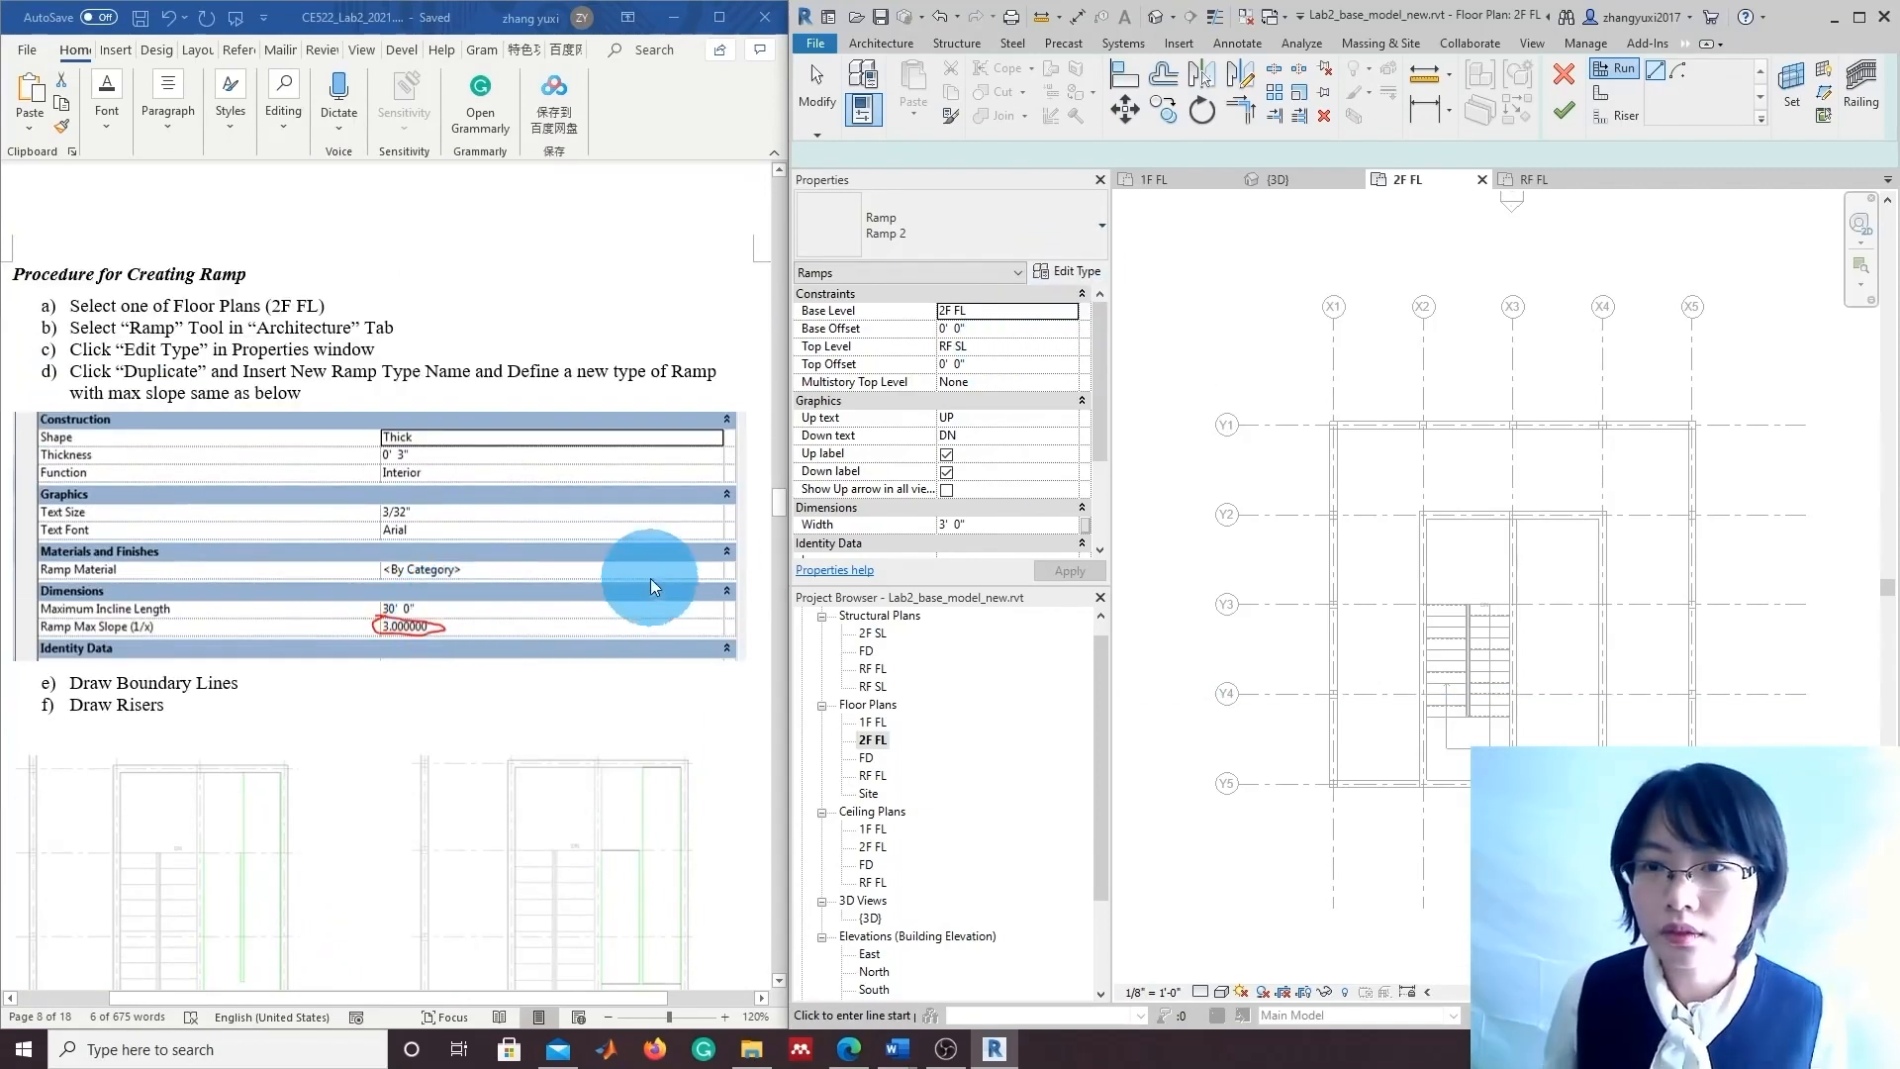
Set the Ramp 2 type's maximum slope (1/x) to 3.
left_click(1068, 271)
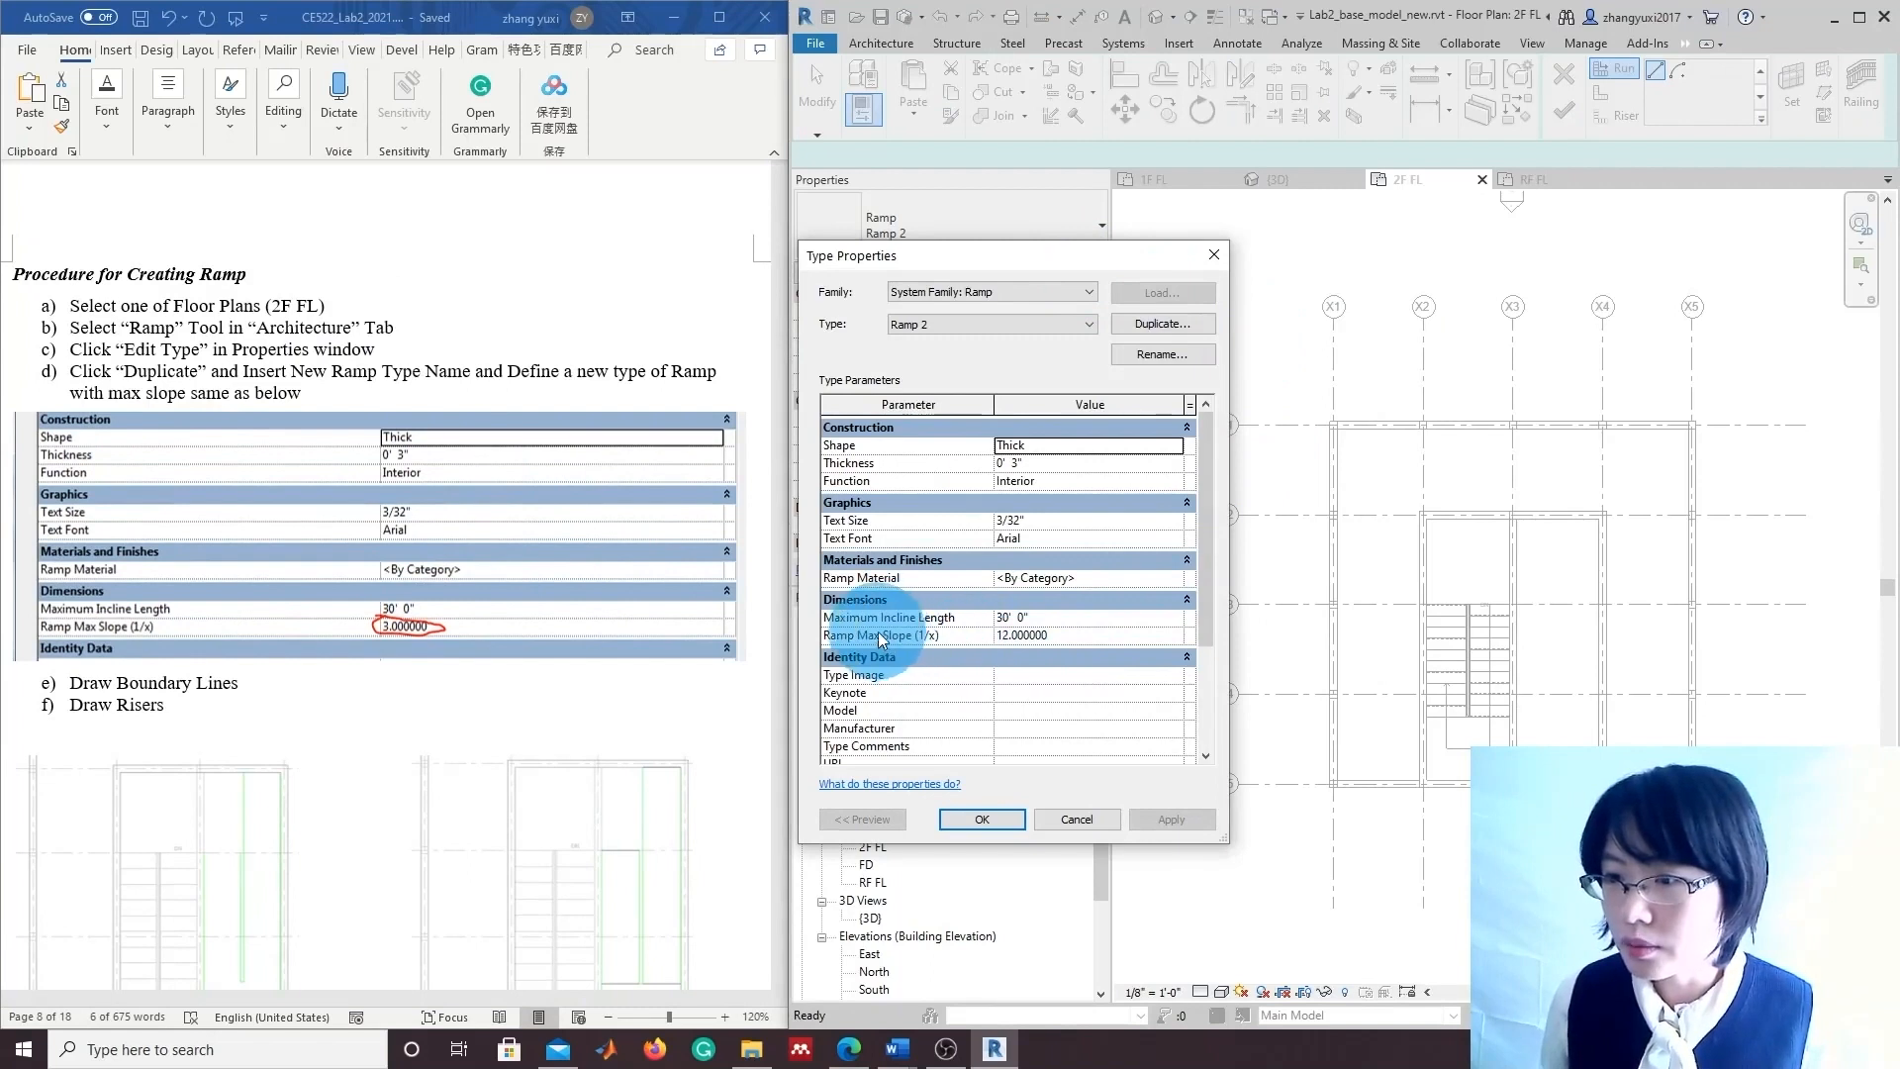
double_click(1007, 639)
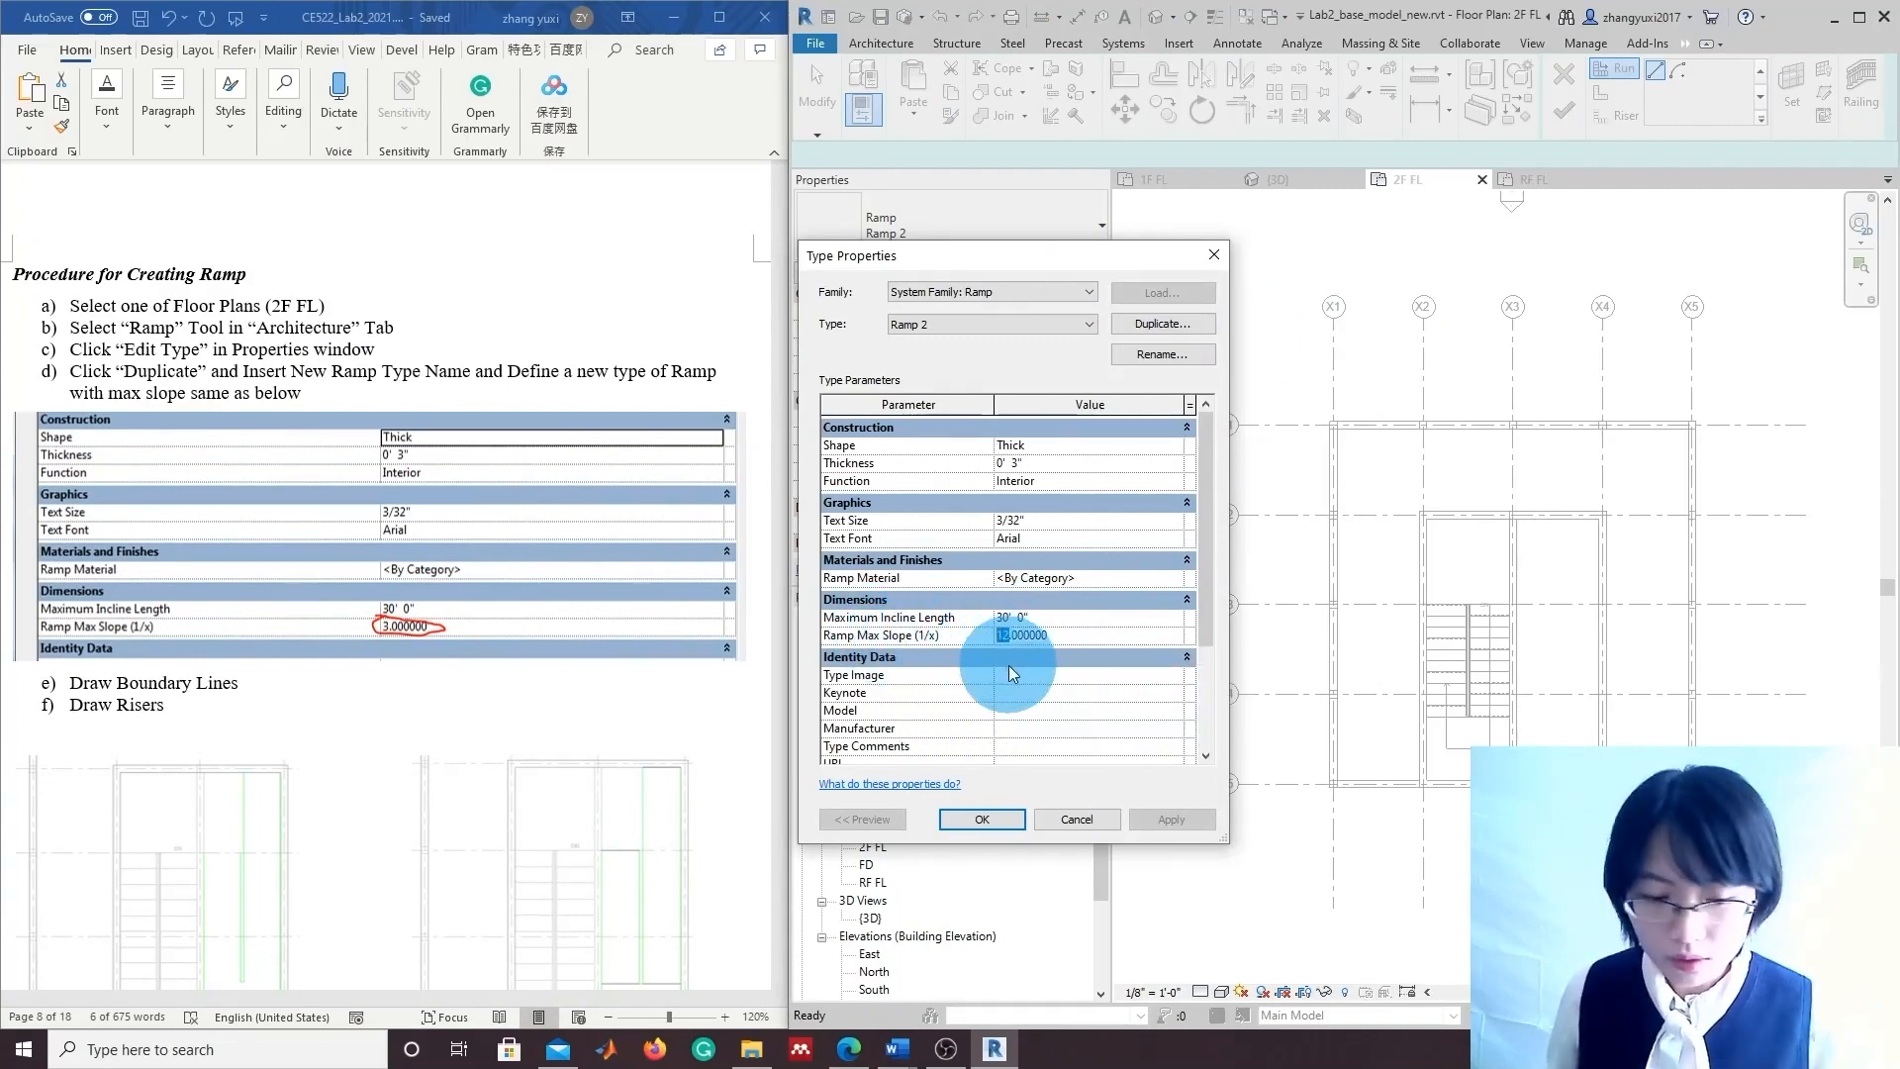
type("3")
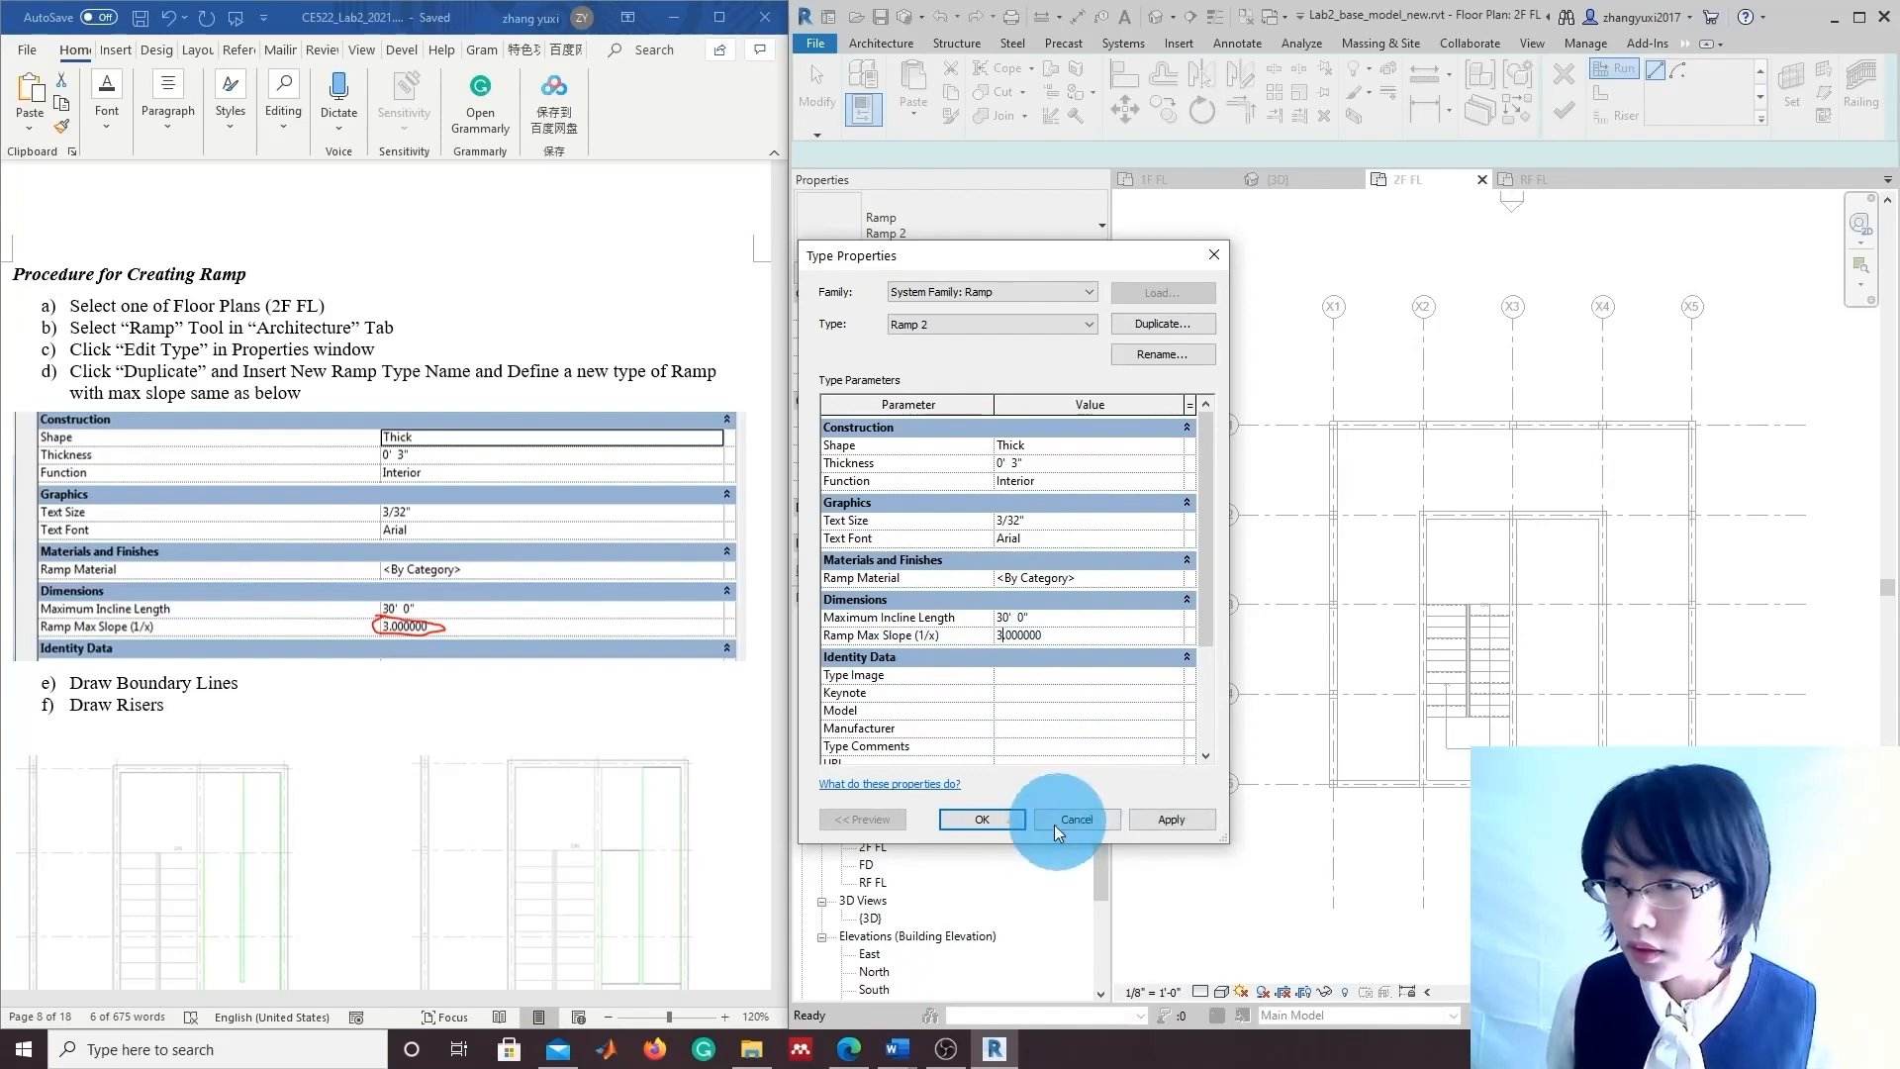
left_click(1002, 819)
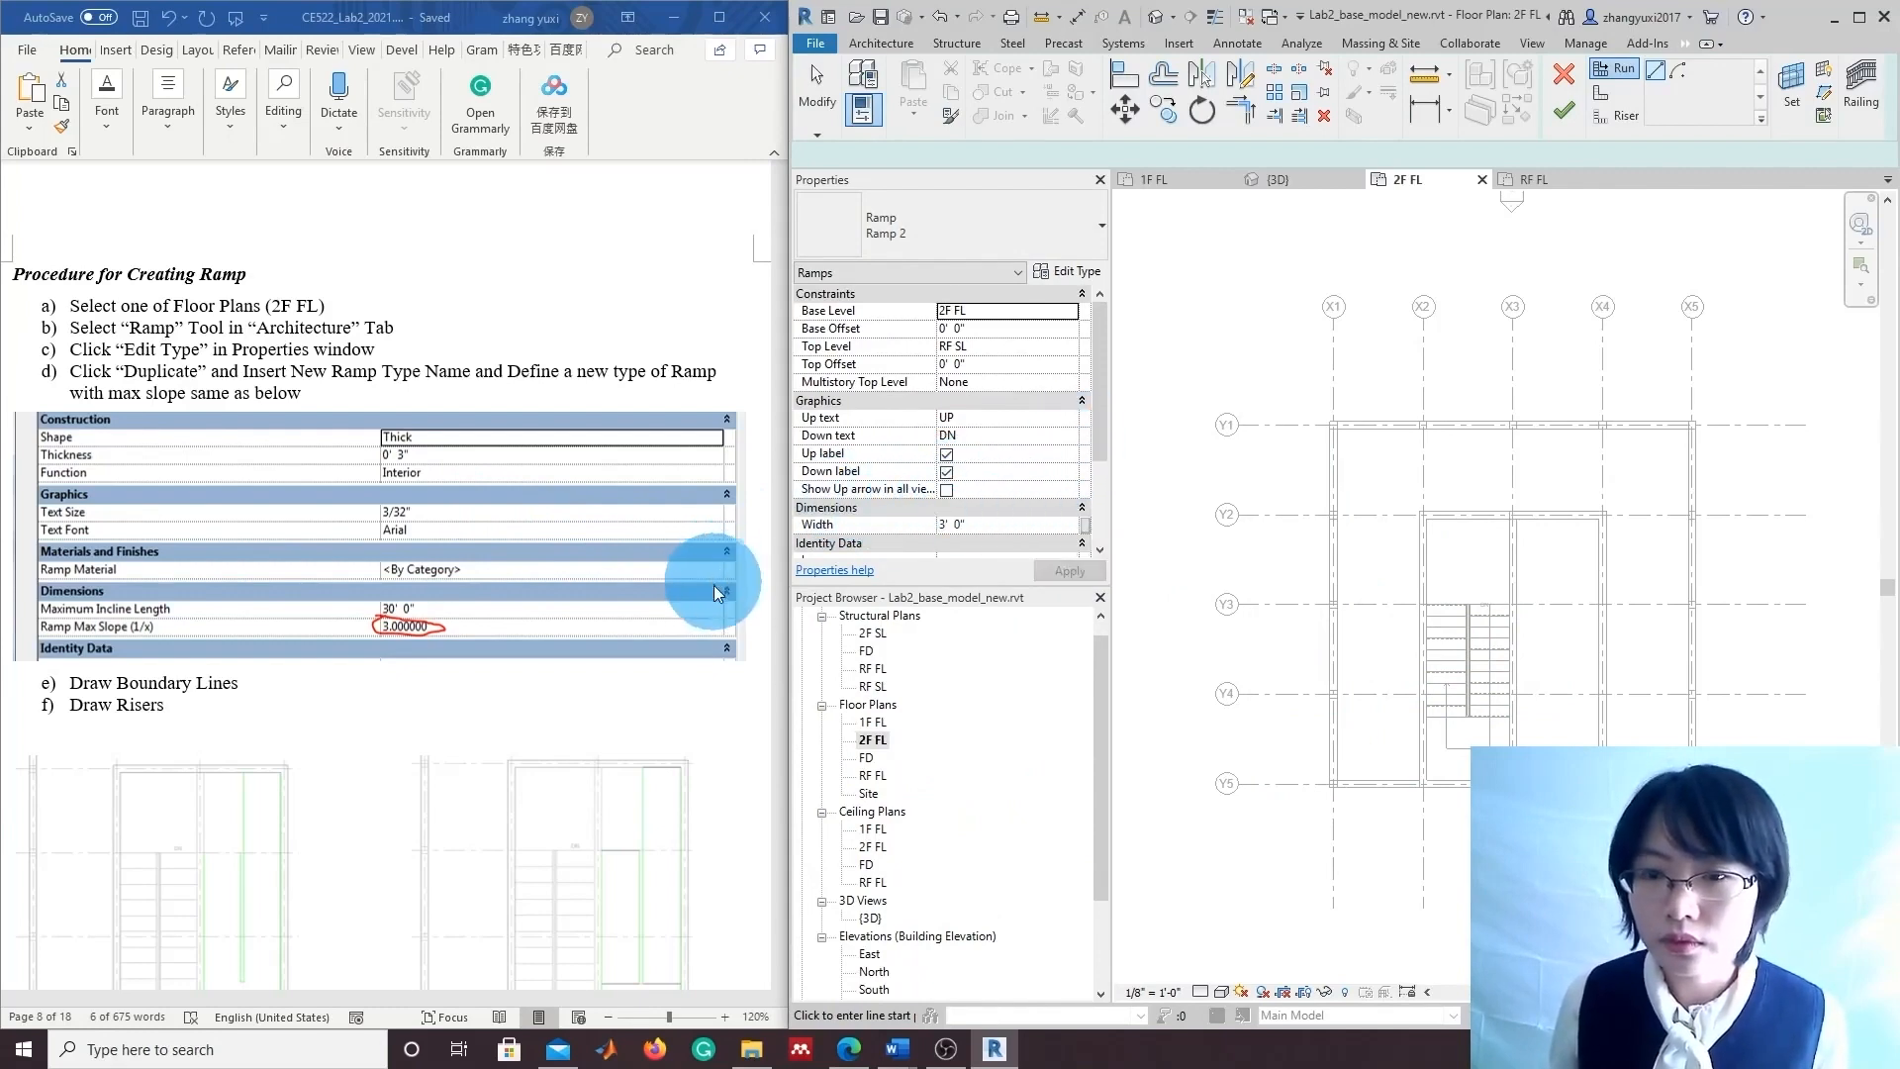
Switch the ramp sketch to boundary lines and set the ramp's top level to RF FL, following the instructions.
scroll(712, 560, "down", 2)
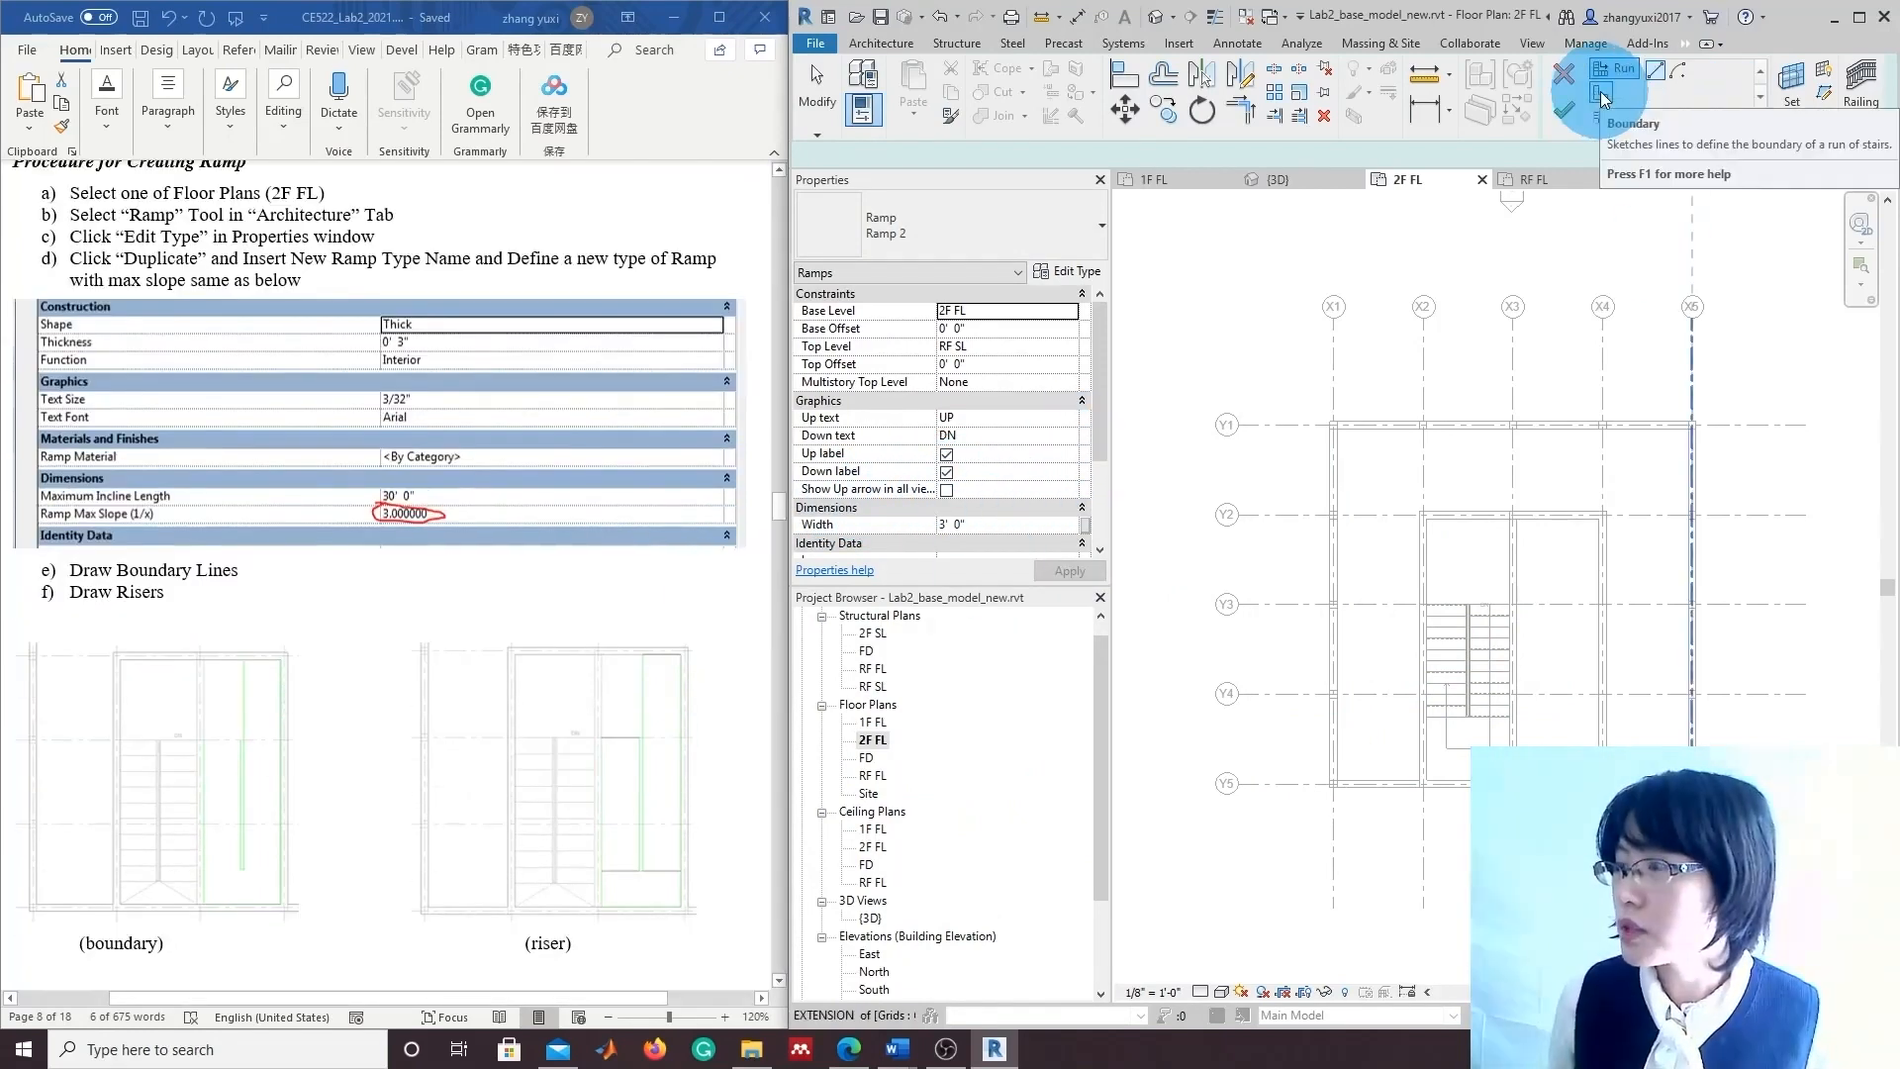
left_click(1602, 94)
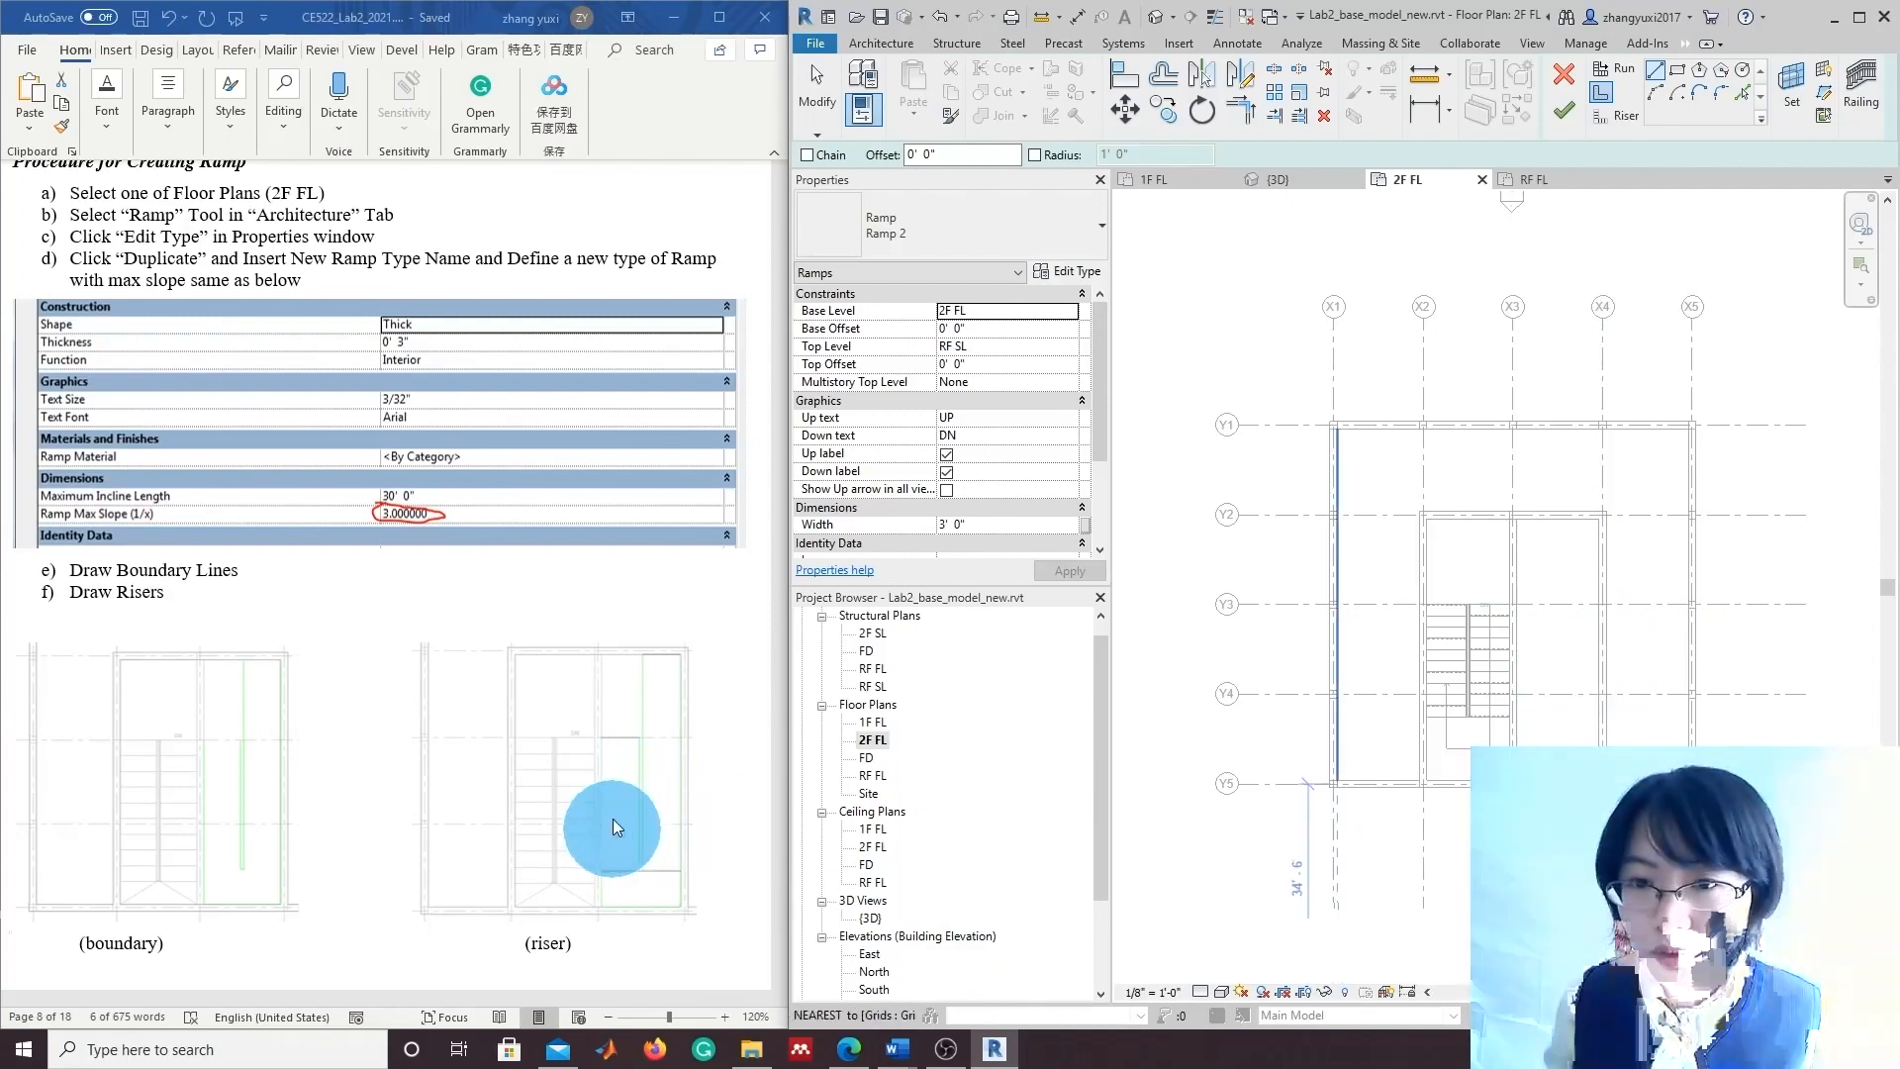
scroll(620, 683, "down", 3)
scroll(618, 703, "down", 10)
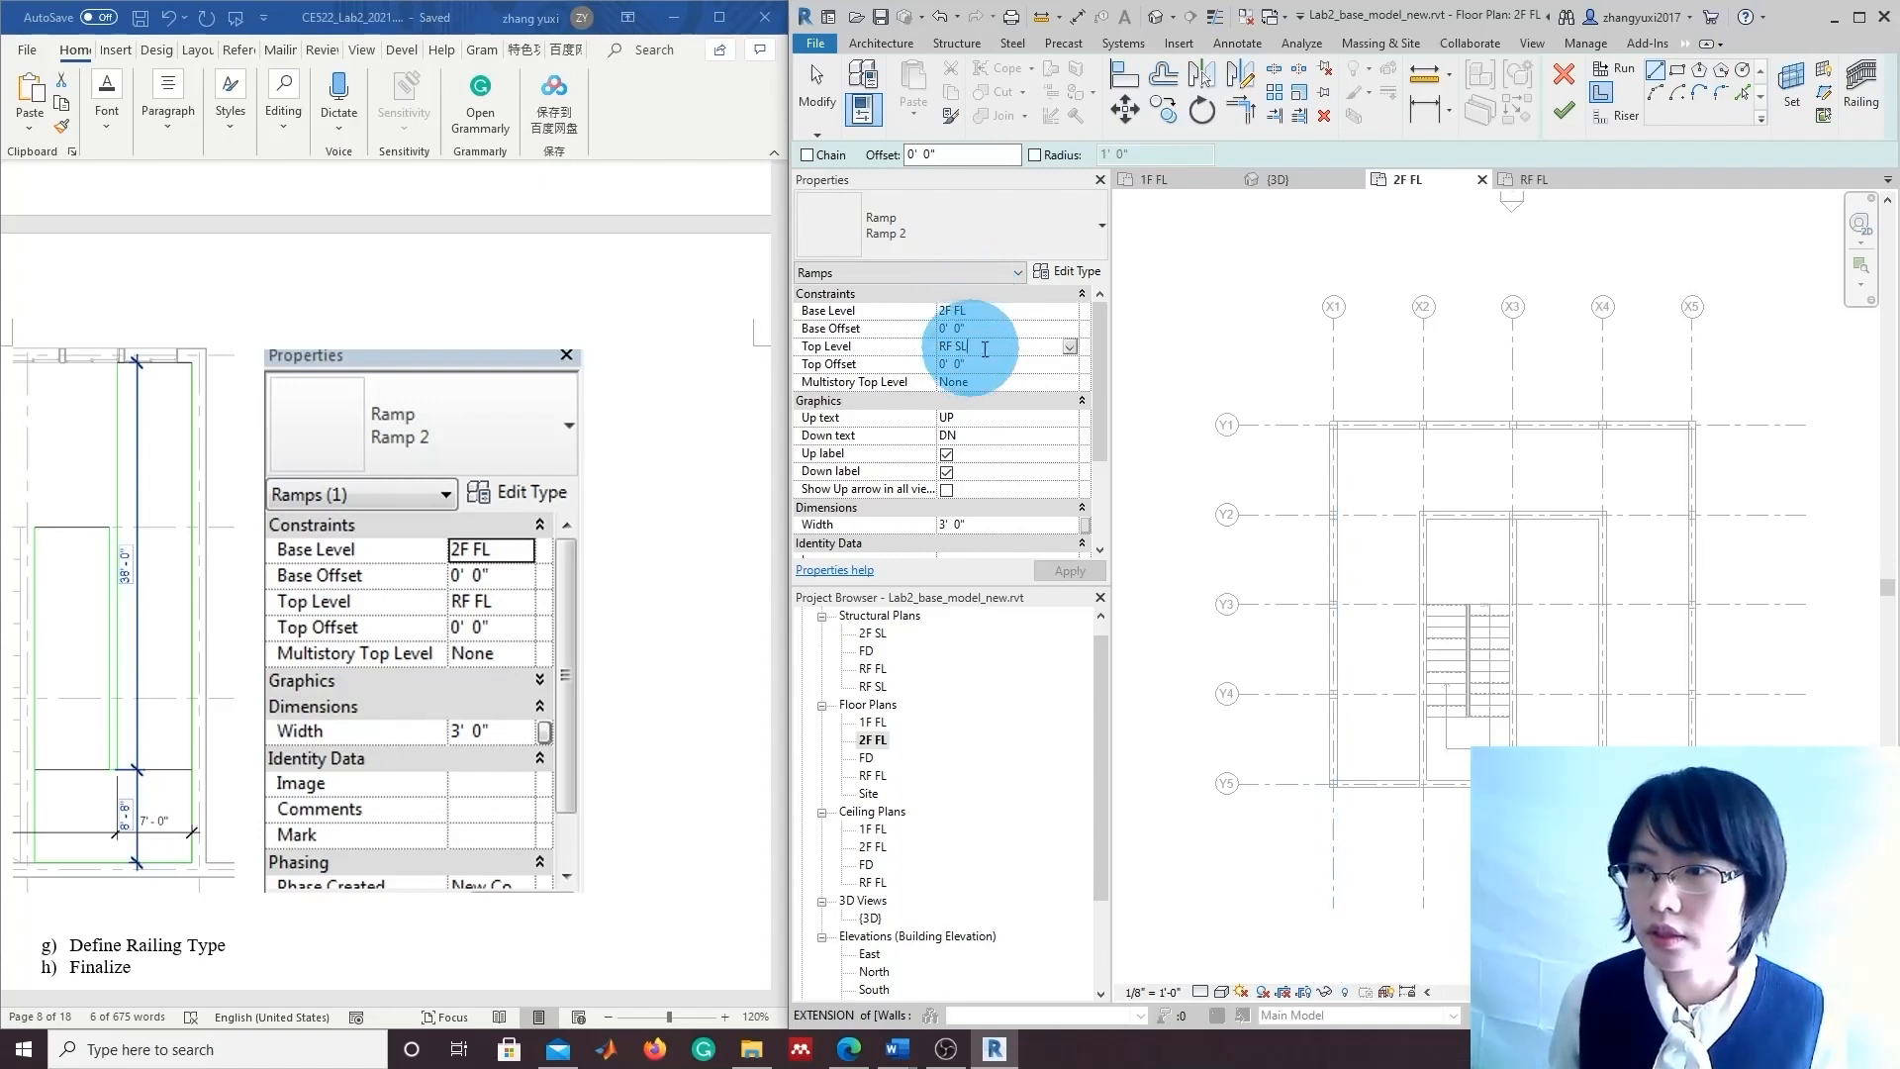
left_click(1069, 346)
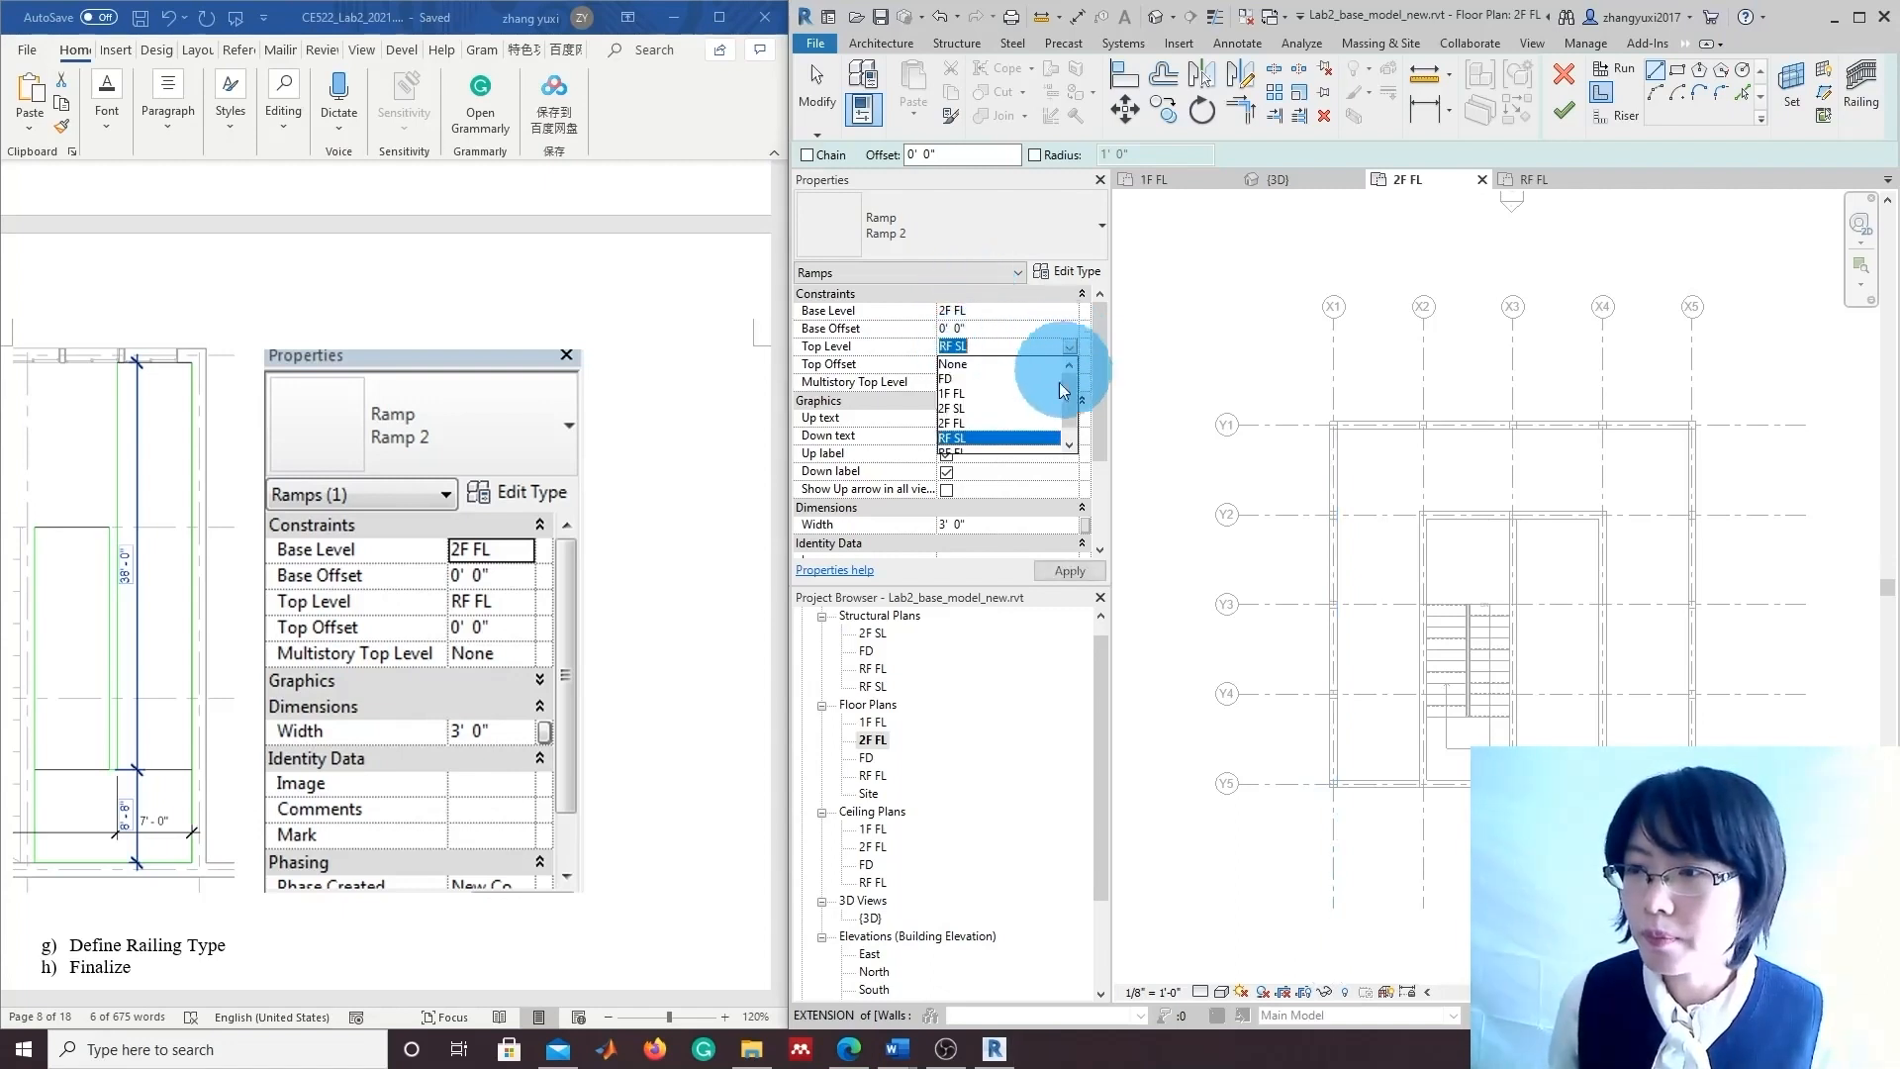
left_click(959, 440)
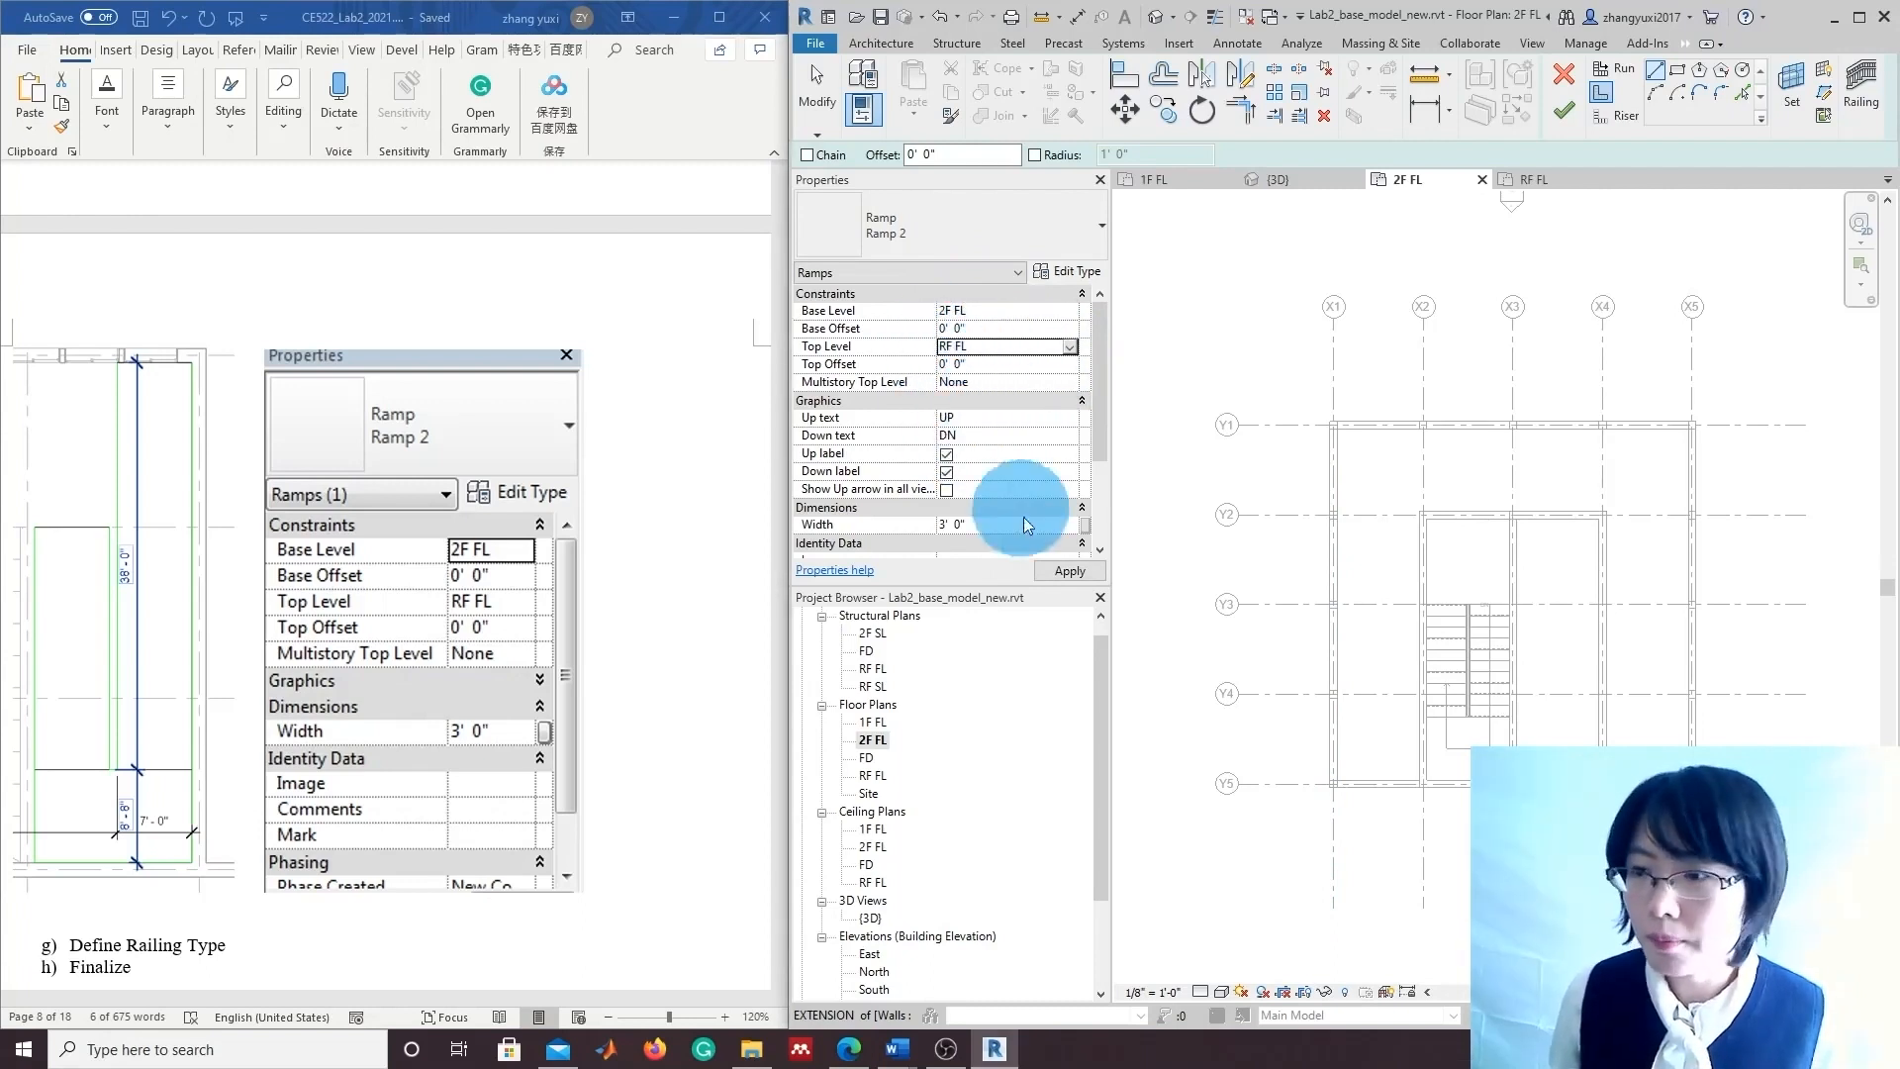
left_click(1053, 572)
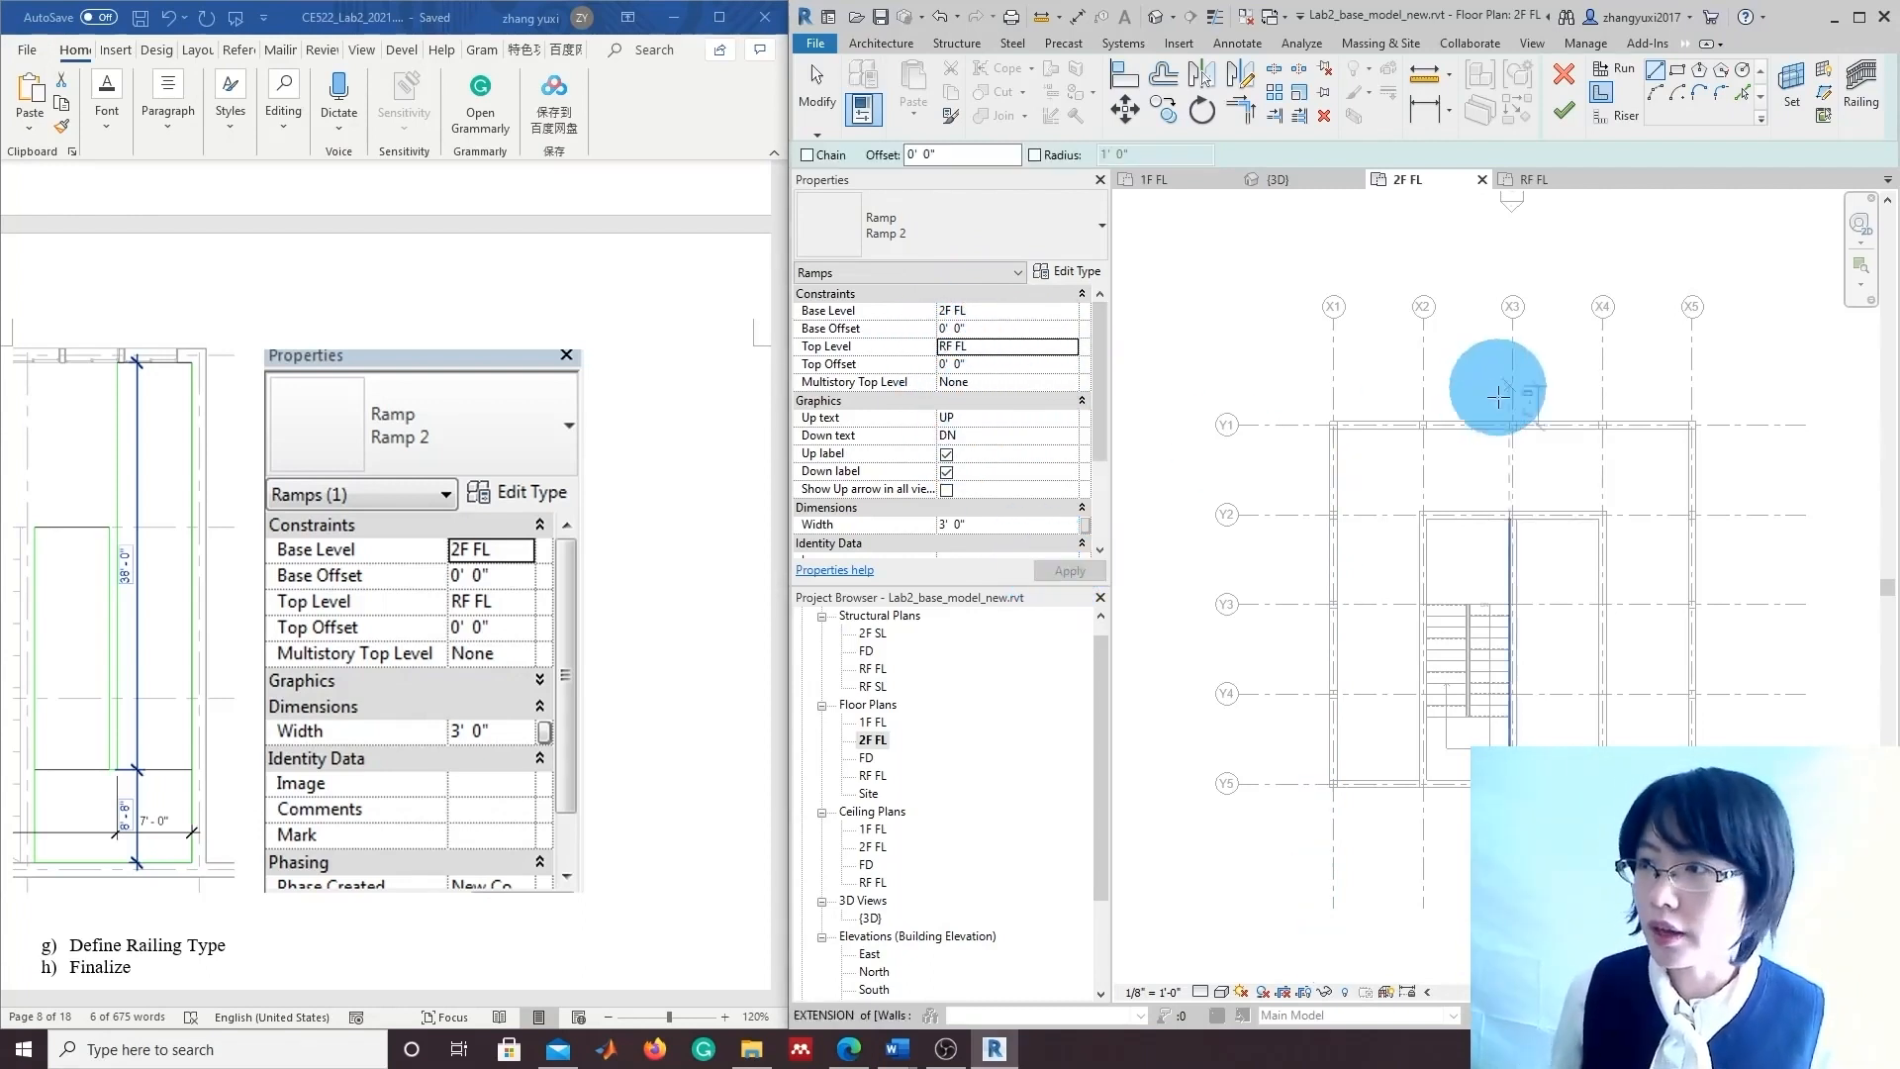
Draw a ramp boundary line 31' 4" long along the X3 wall face, from grid Y3 to the Y5 wall.
scroll(1573, 633, "up", 4)
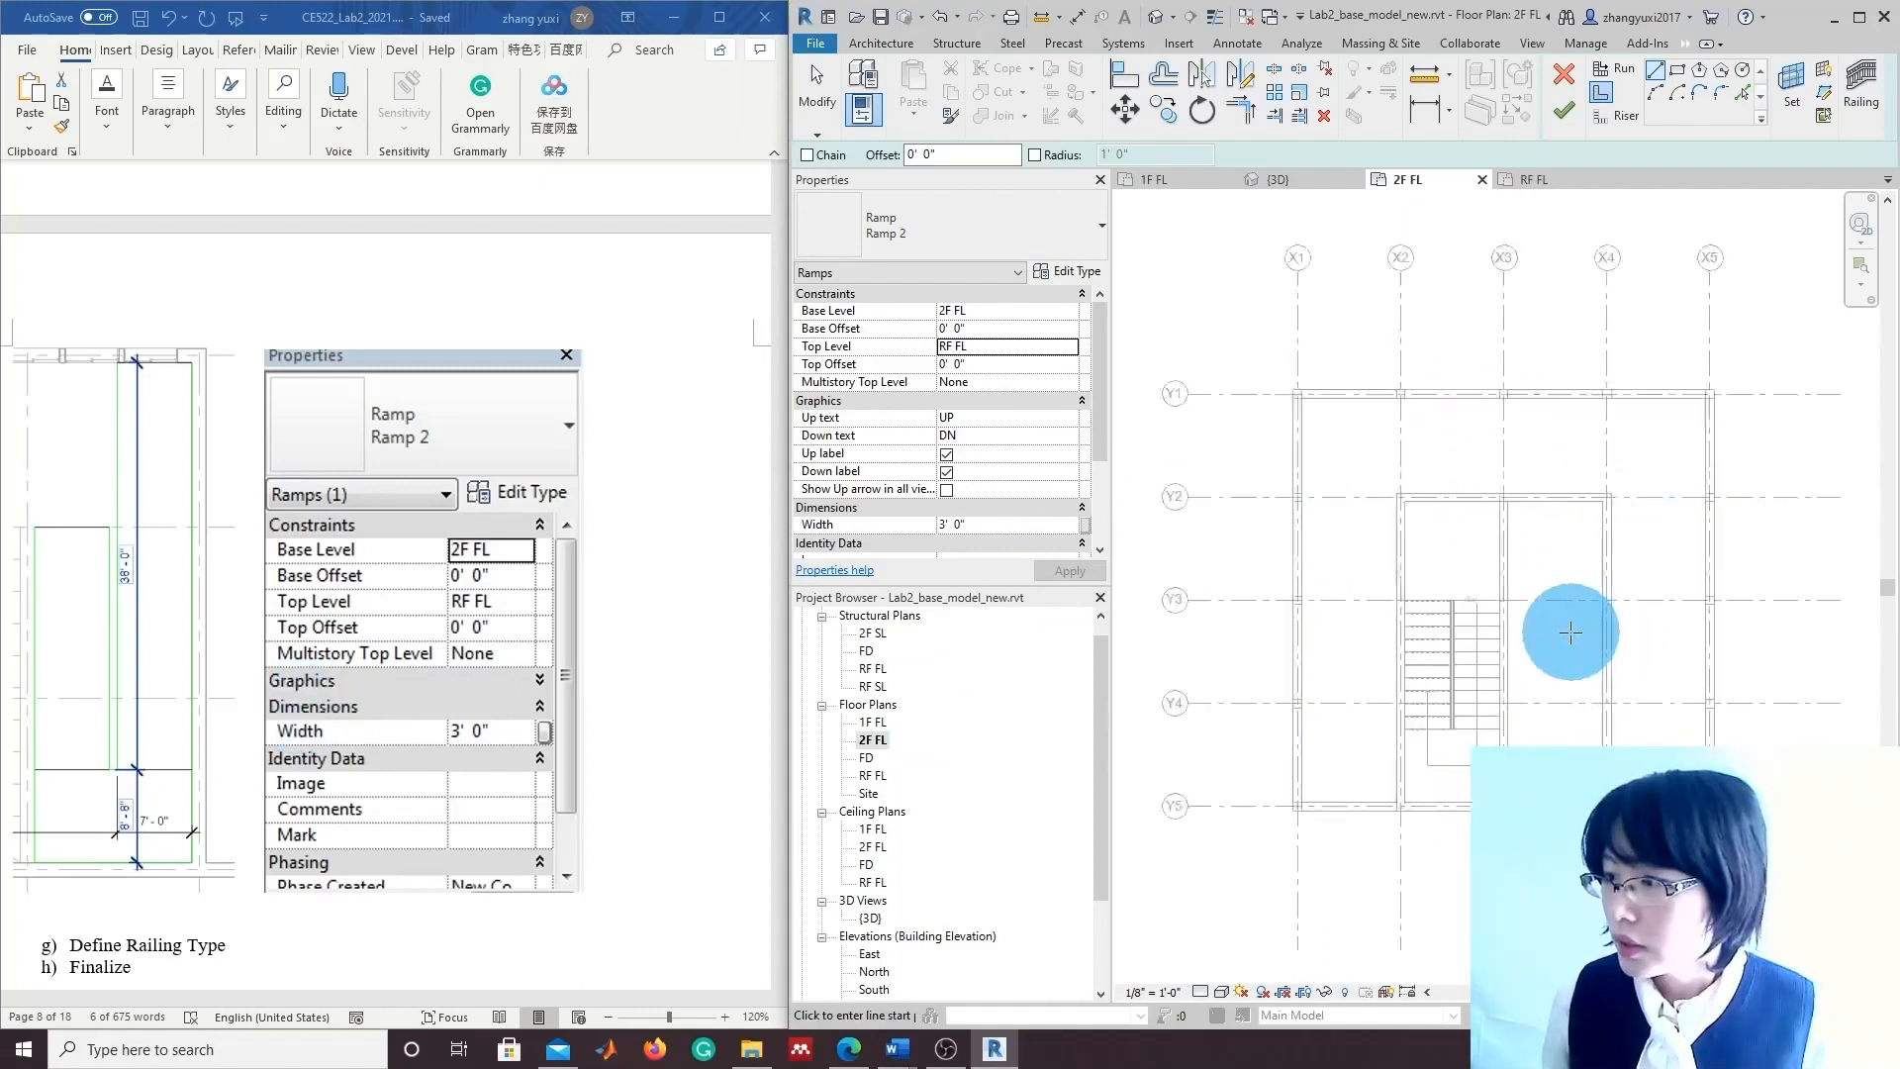
scroll(1477, 646, "up", 3)
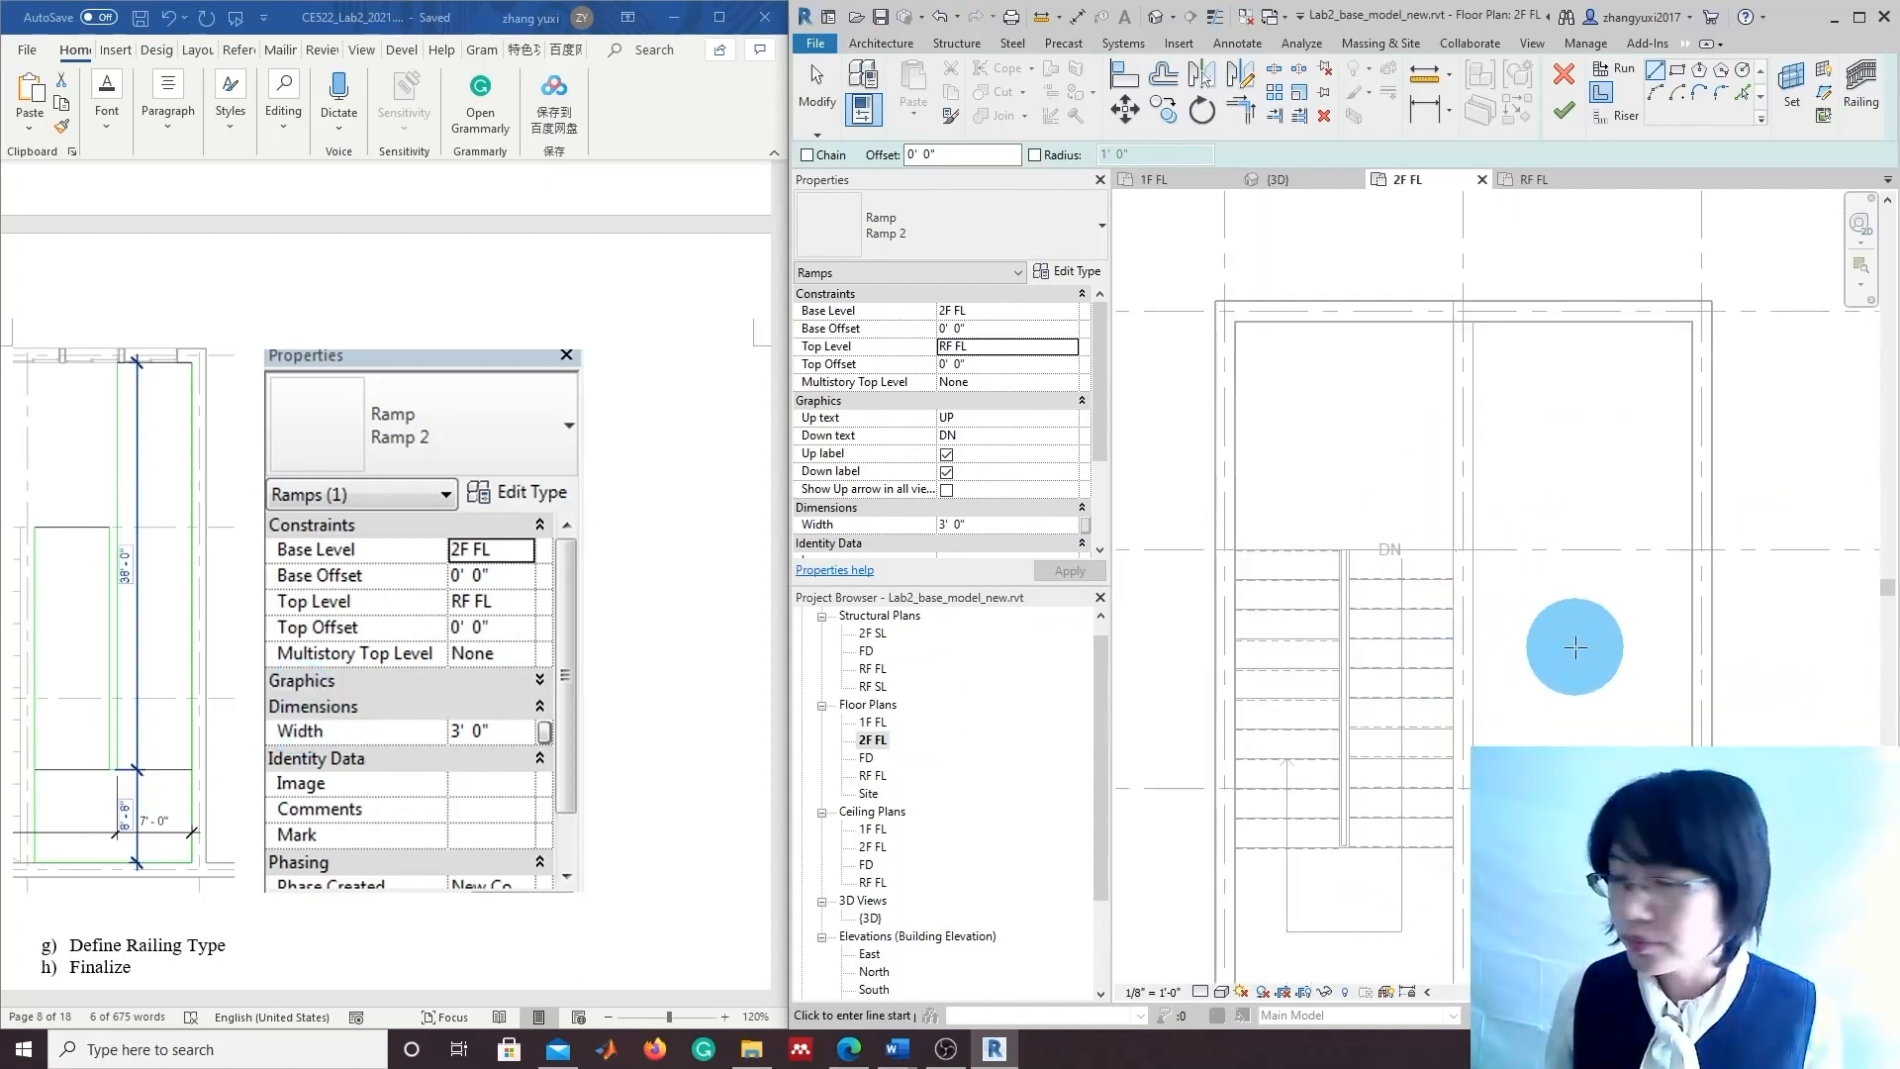
left_click(1477, 551)
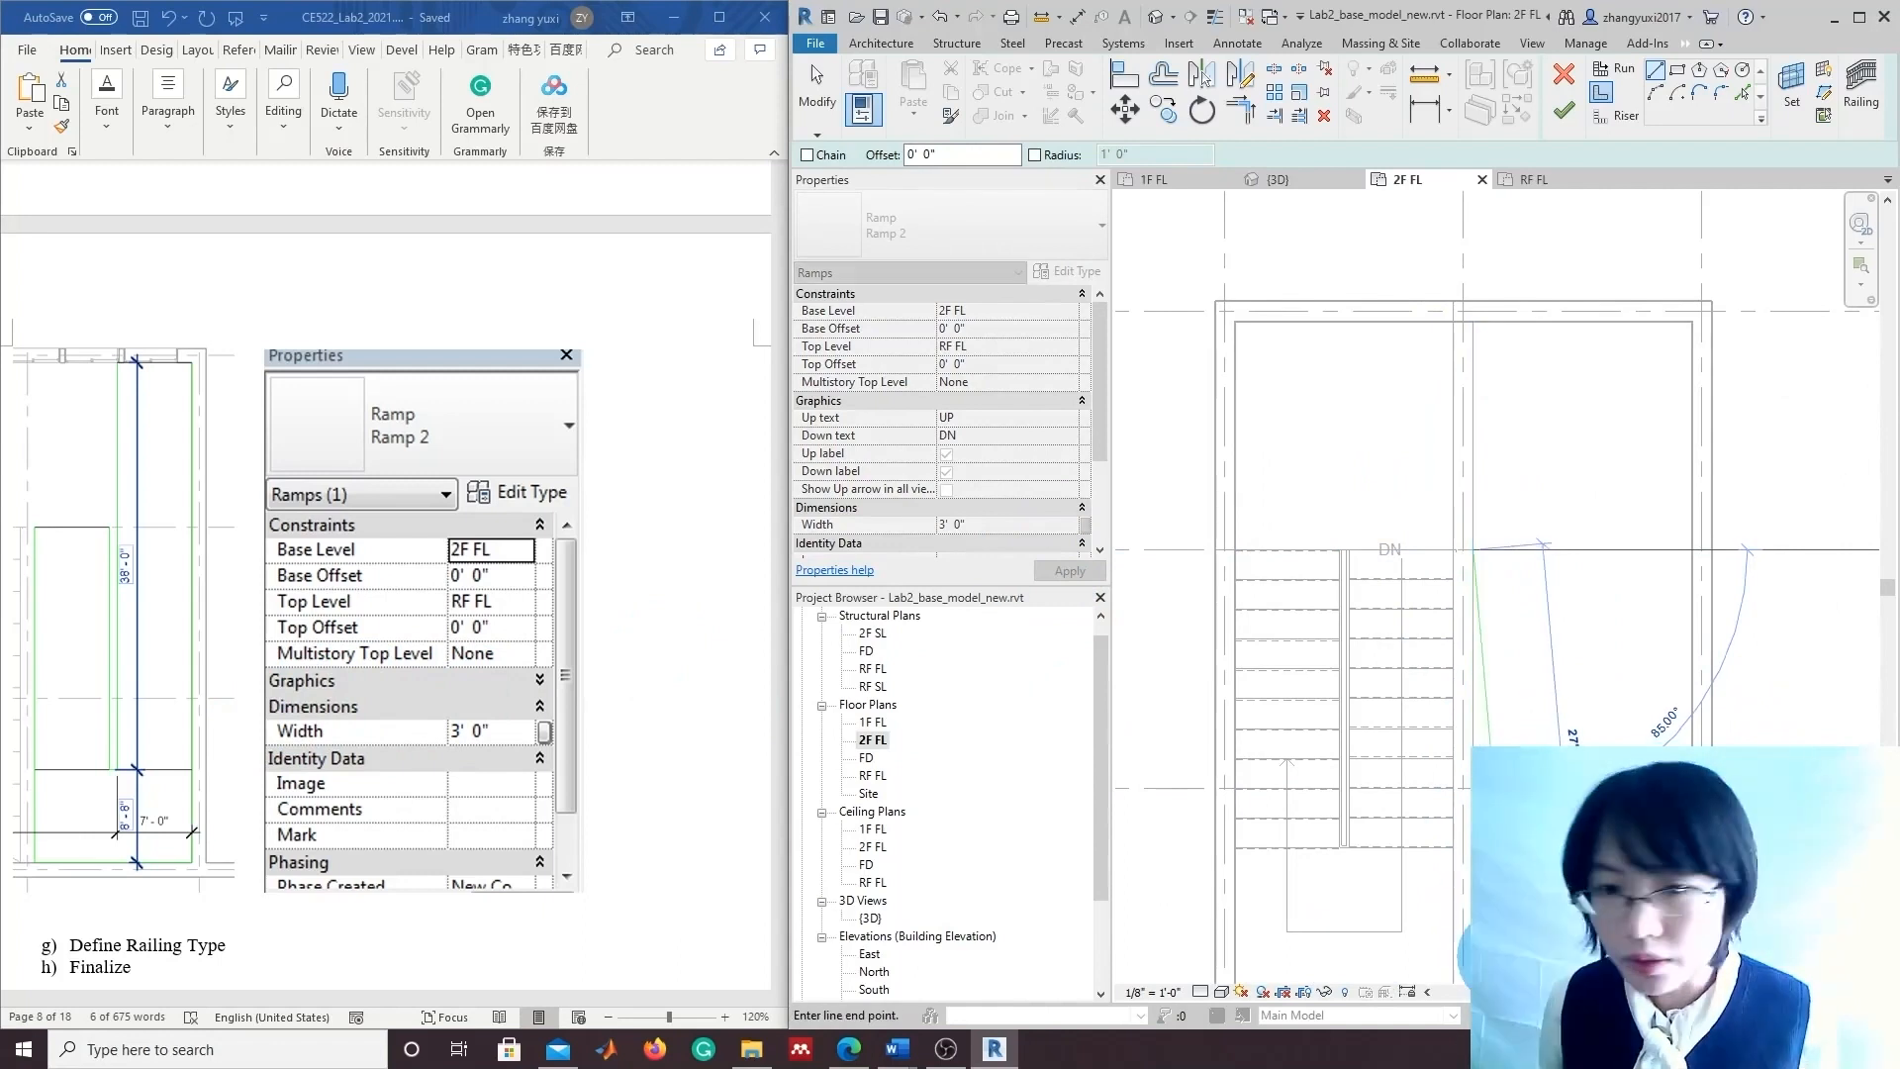
middle_click_drag(1507, 956, 1481, 806)
left_click(1450, 865)
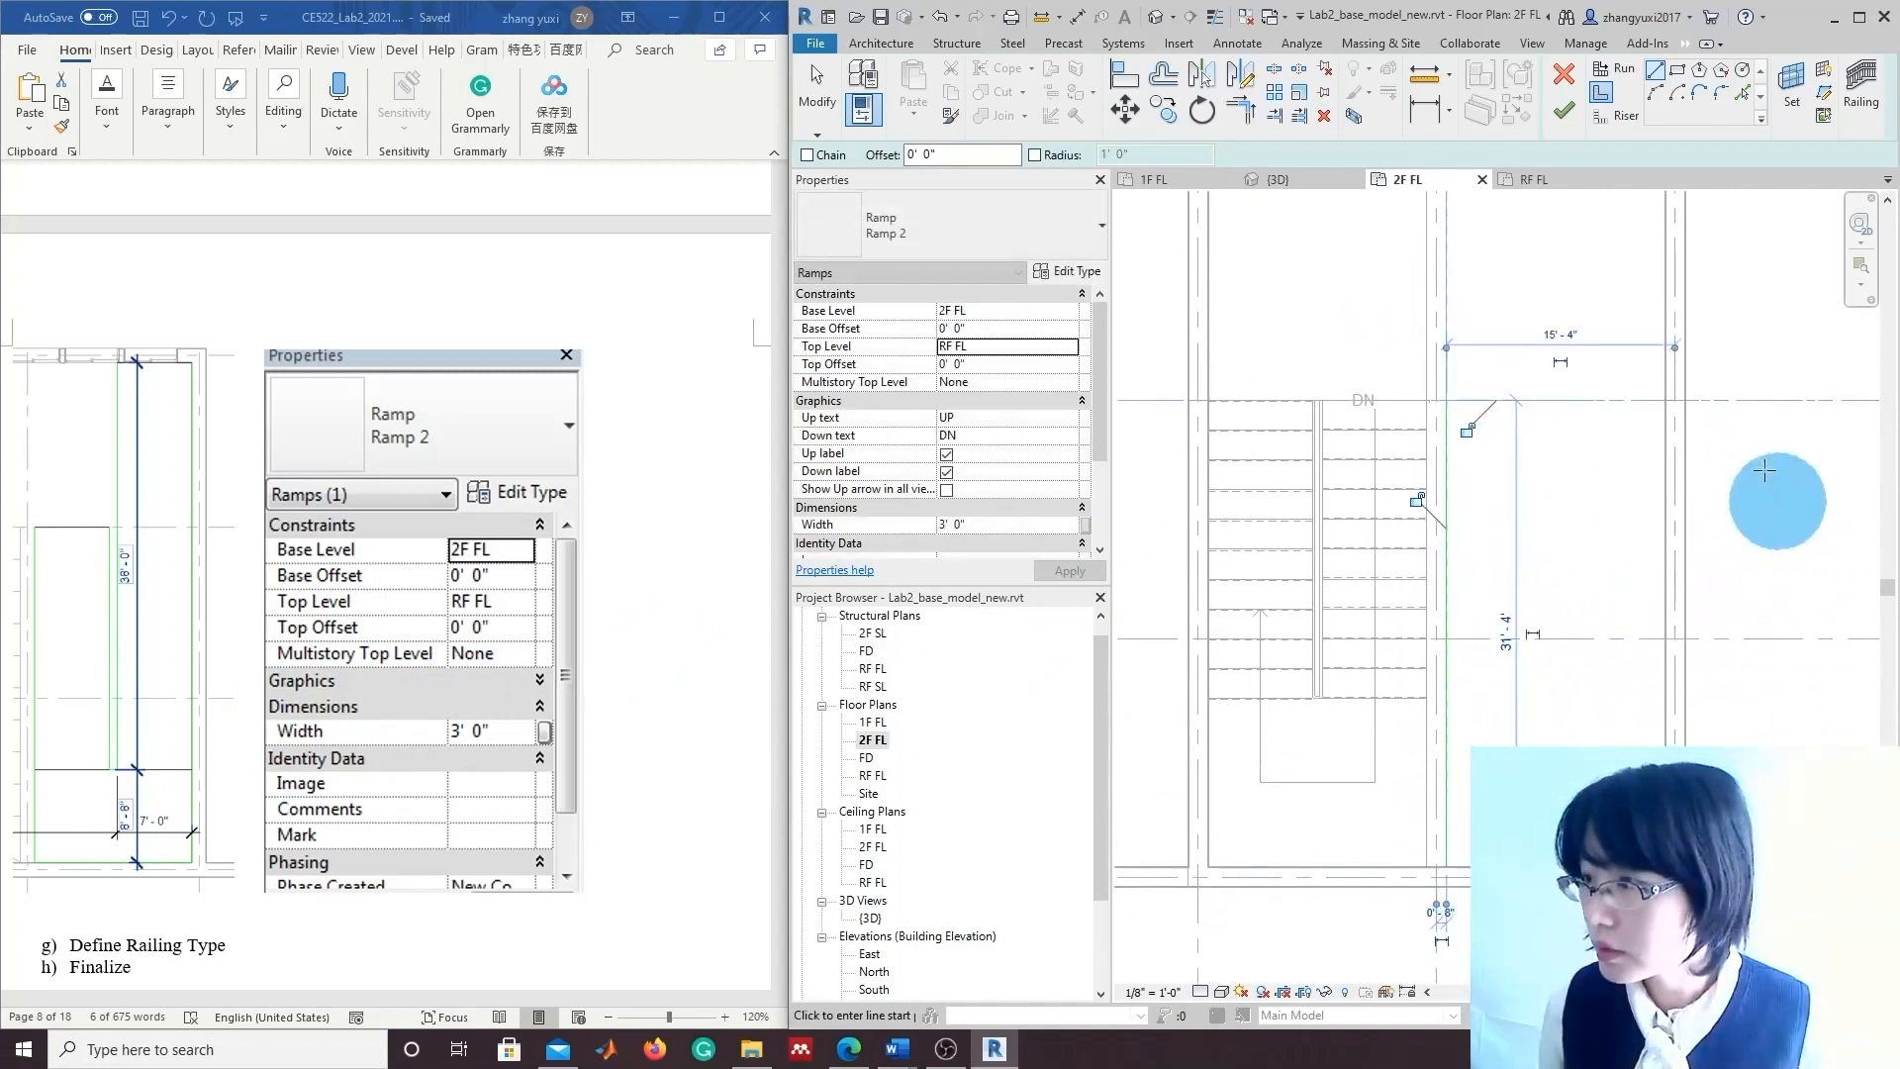
Draw a ramp boundary line 46' 8" long along the X4 wall's inner face, from the Y2 wall to the Y5 wall.
scroll(1559, 644, "down", 1)
middle_click_drag(1584, 649, 1548, 742)
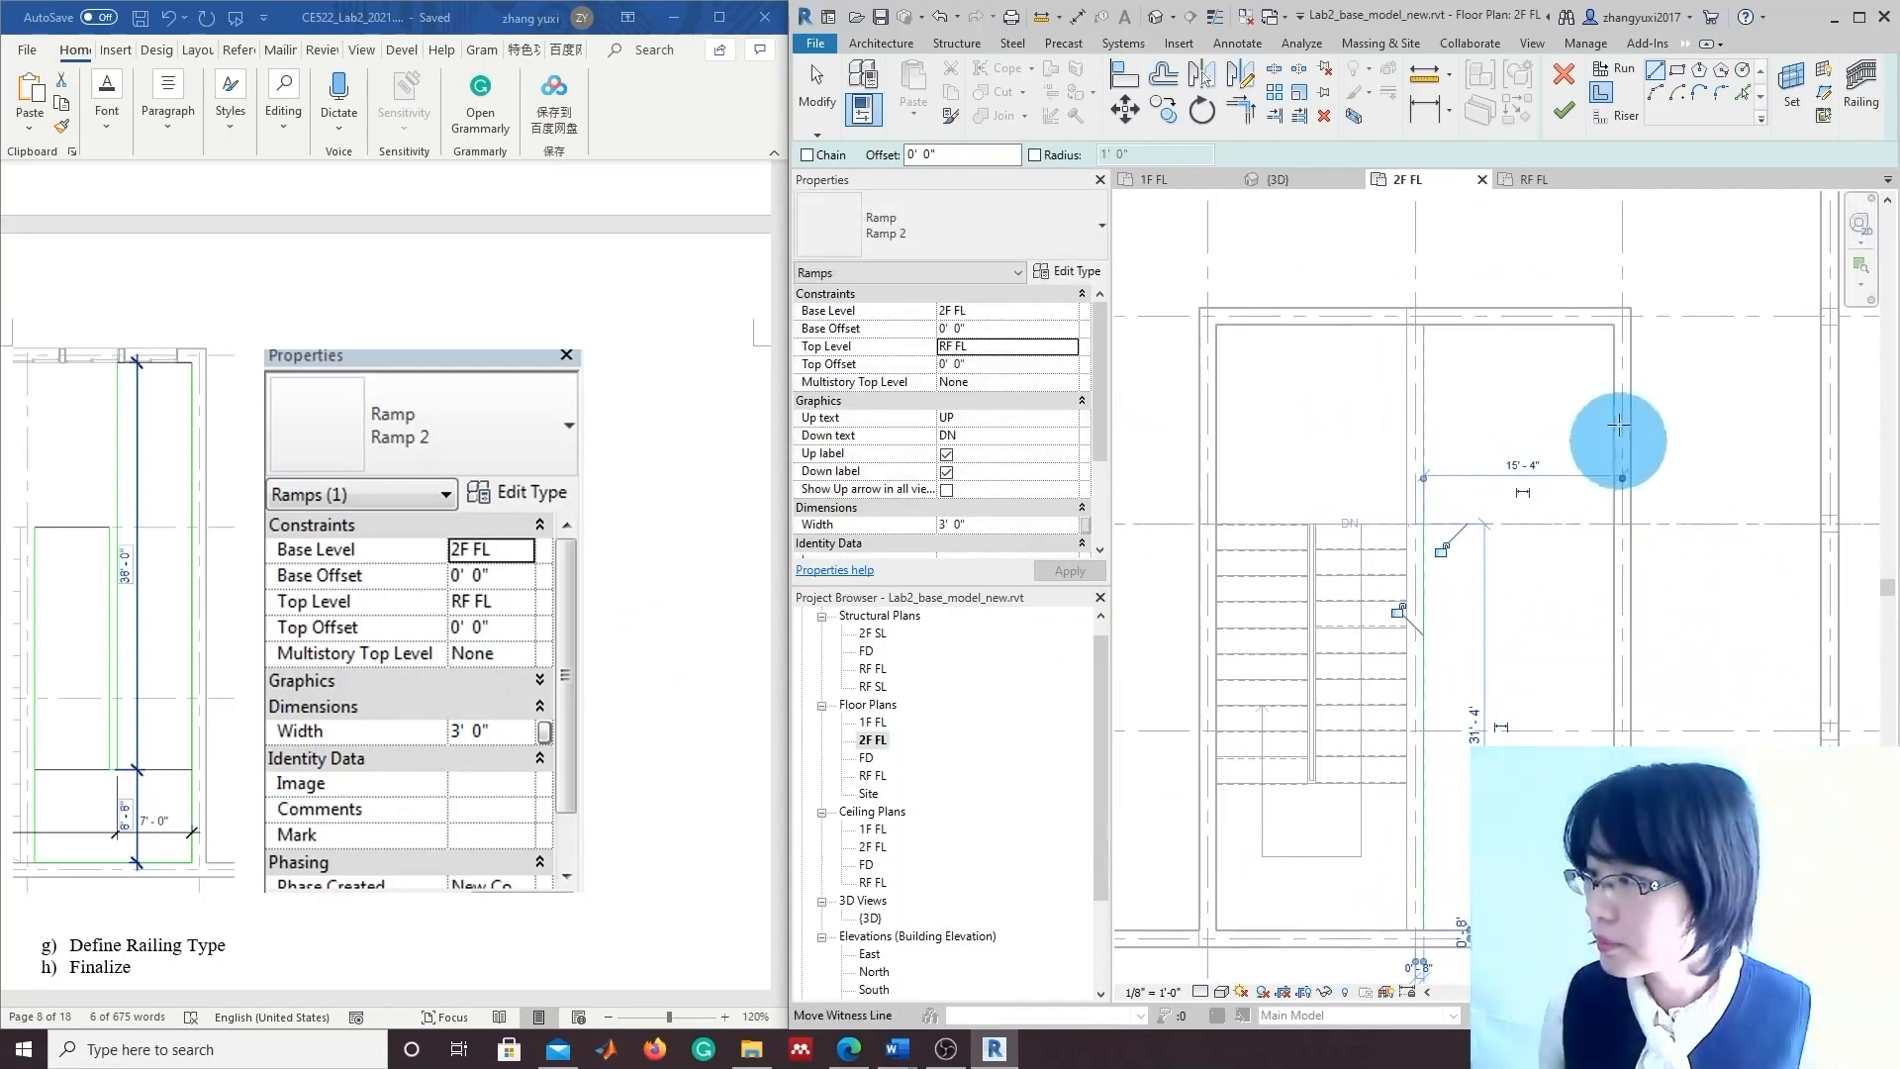
left_click(1613, 325)
left_click(1613, 930)
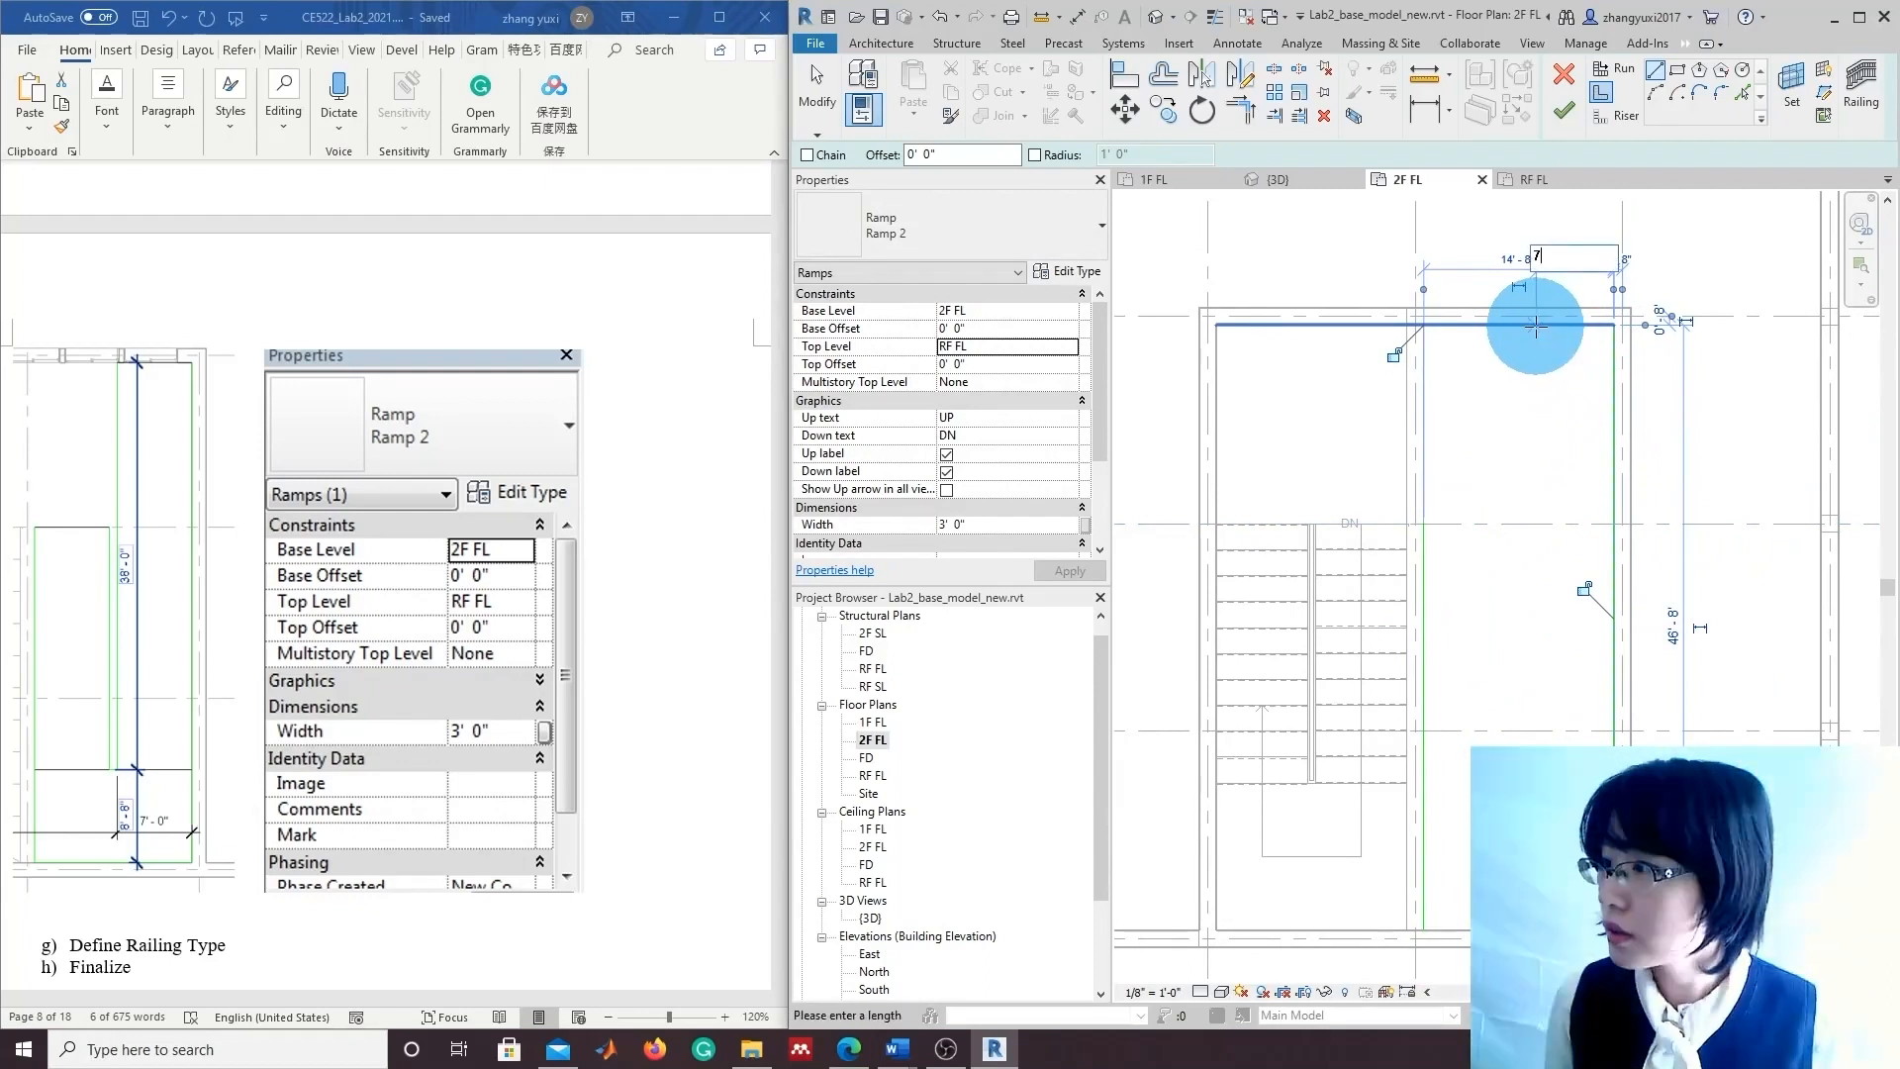
Draw the middle ramp boundary line 7' from the X4-side boundary, running 38' from the Y2 wall toward Y5.
type("7")
key("Return")
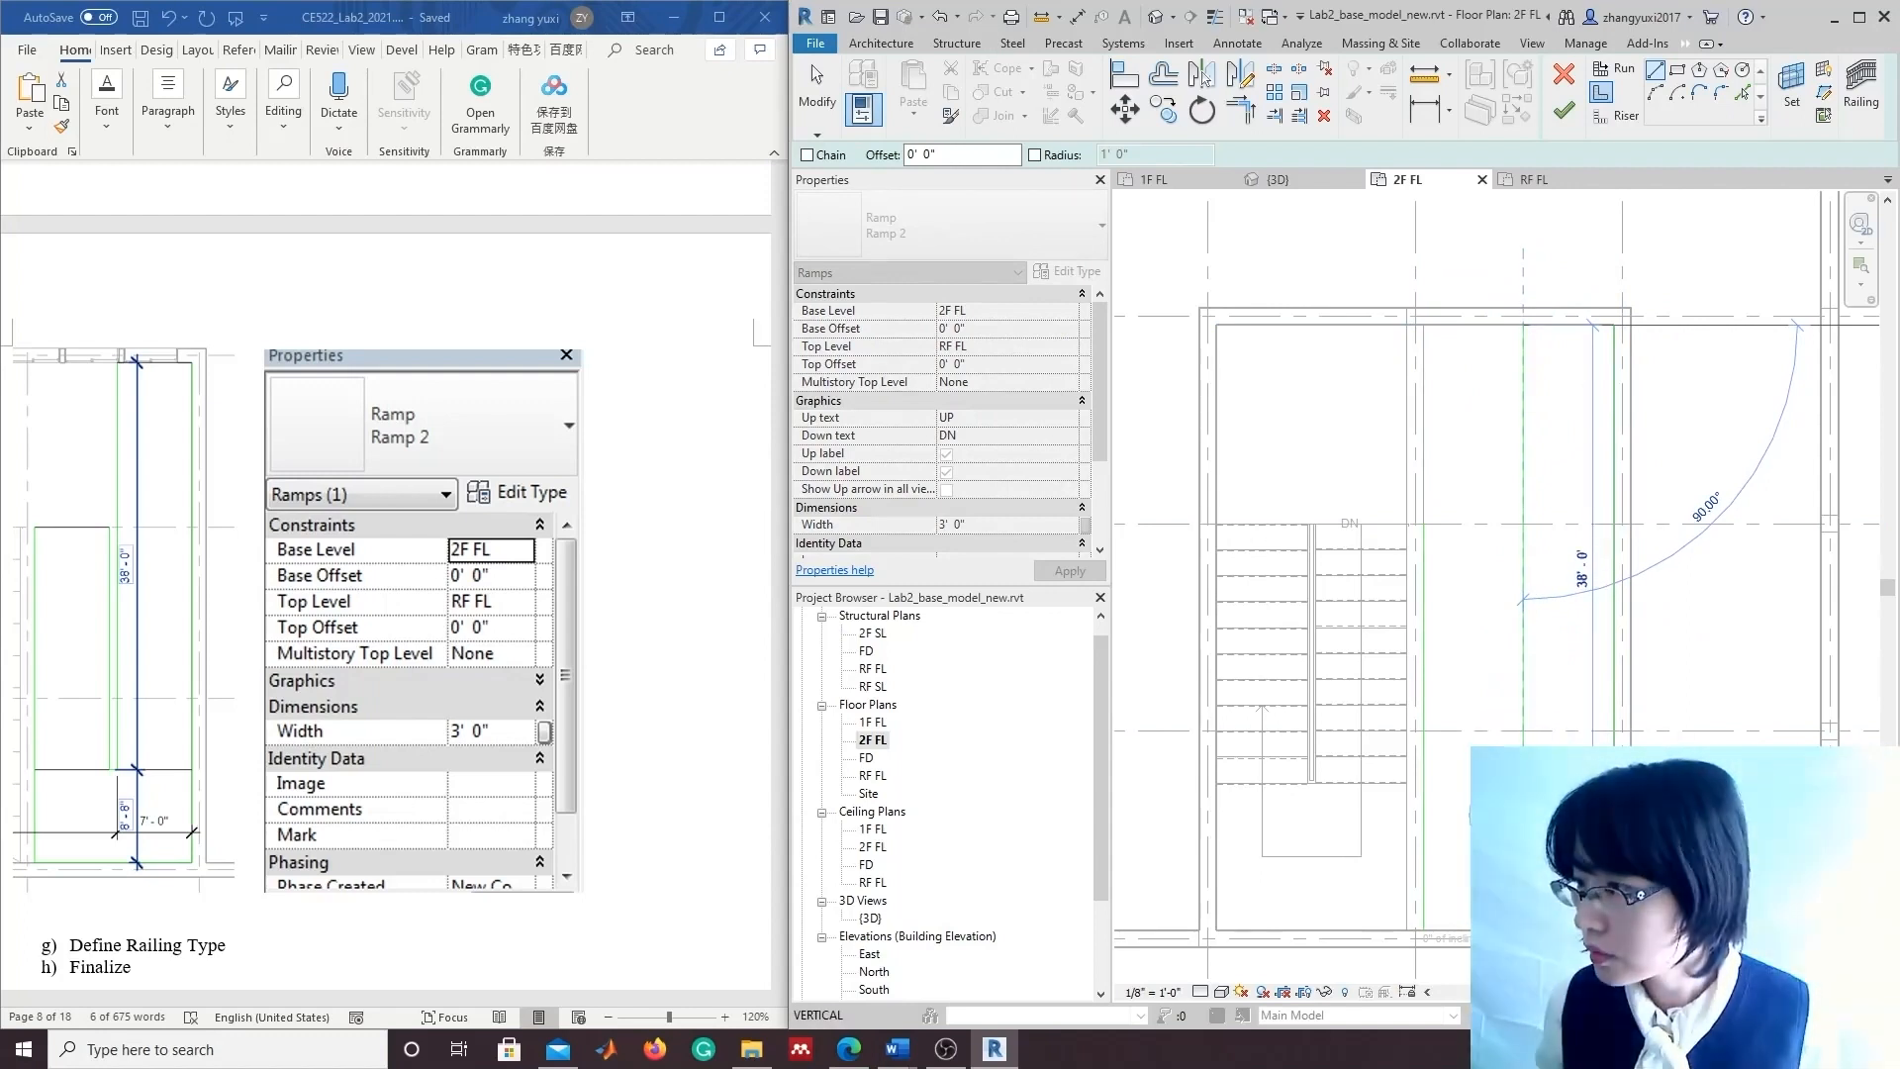
left_click(1584, 747)
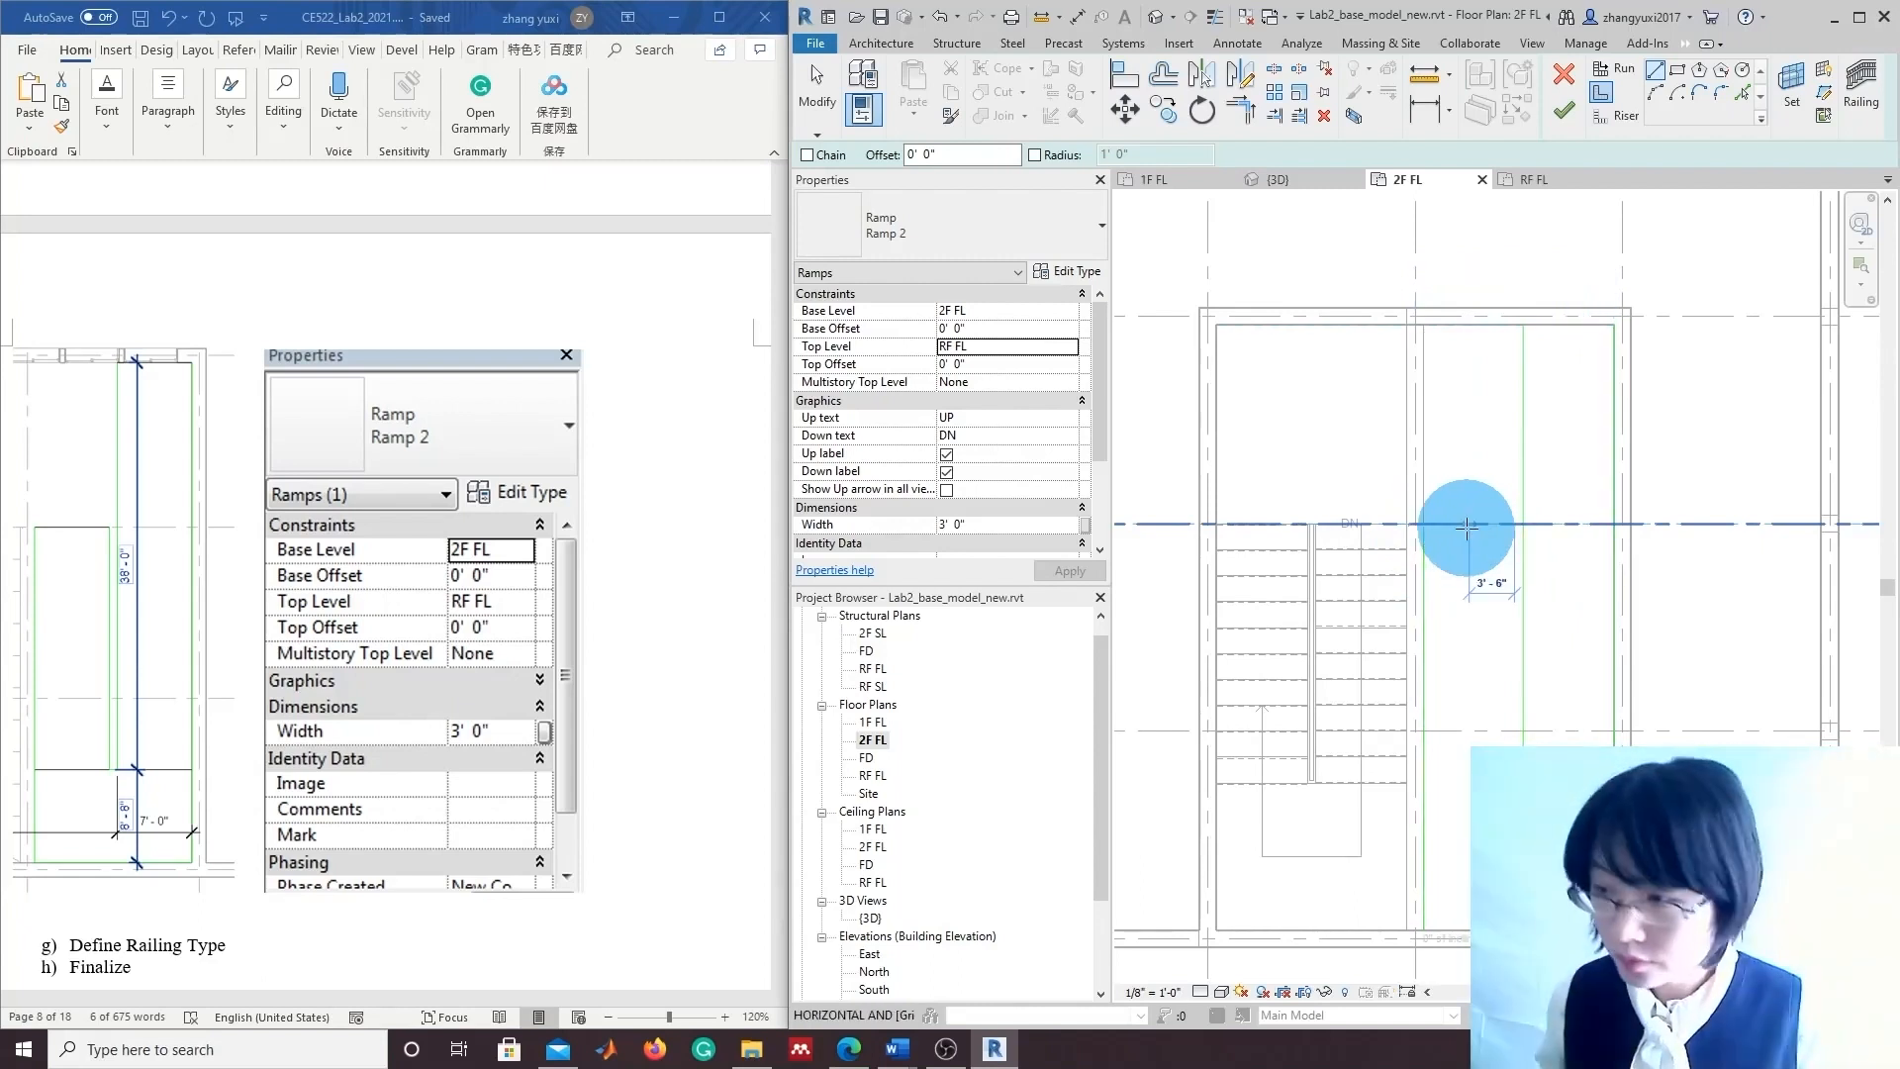
left_click(1471, 526)
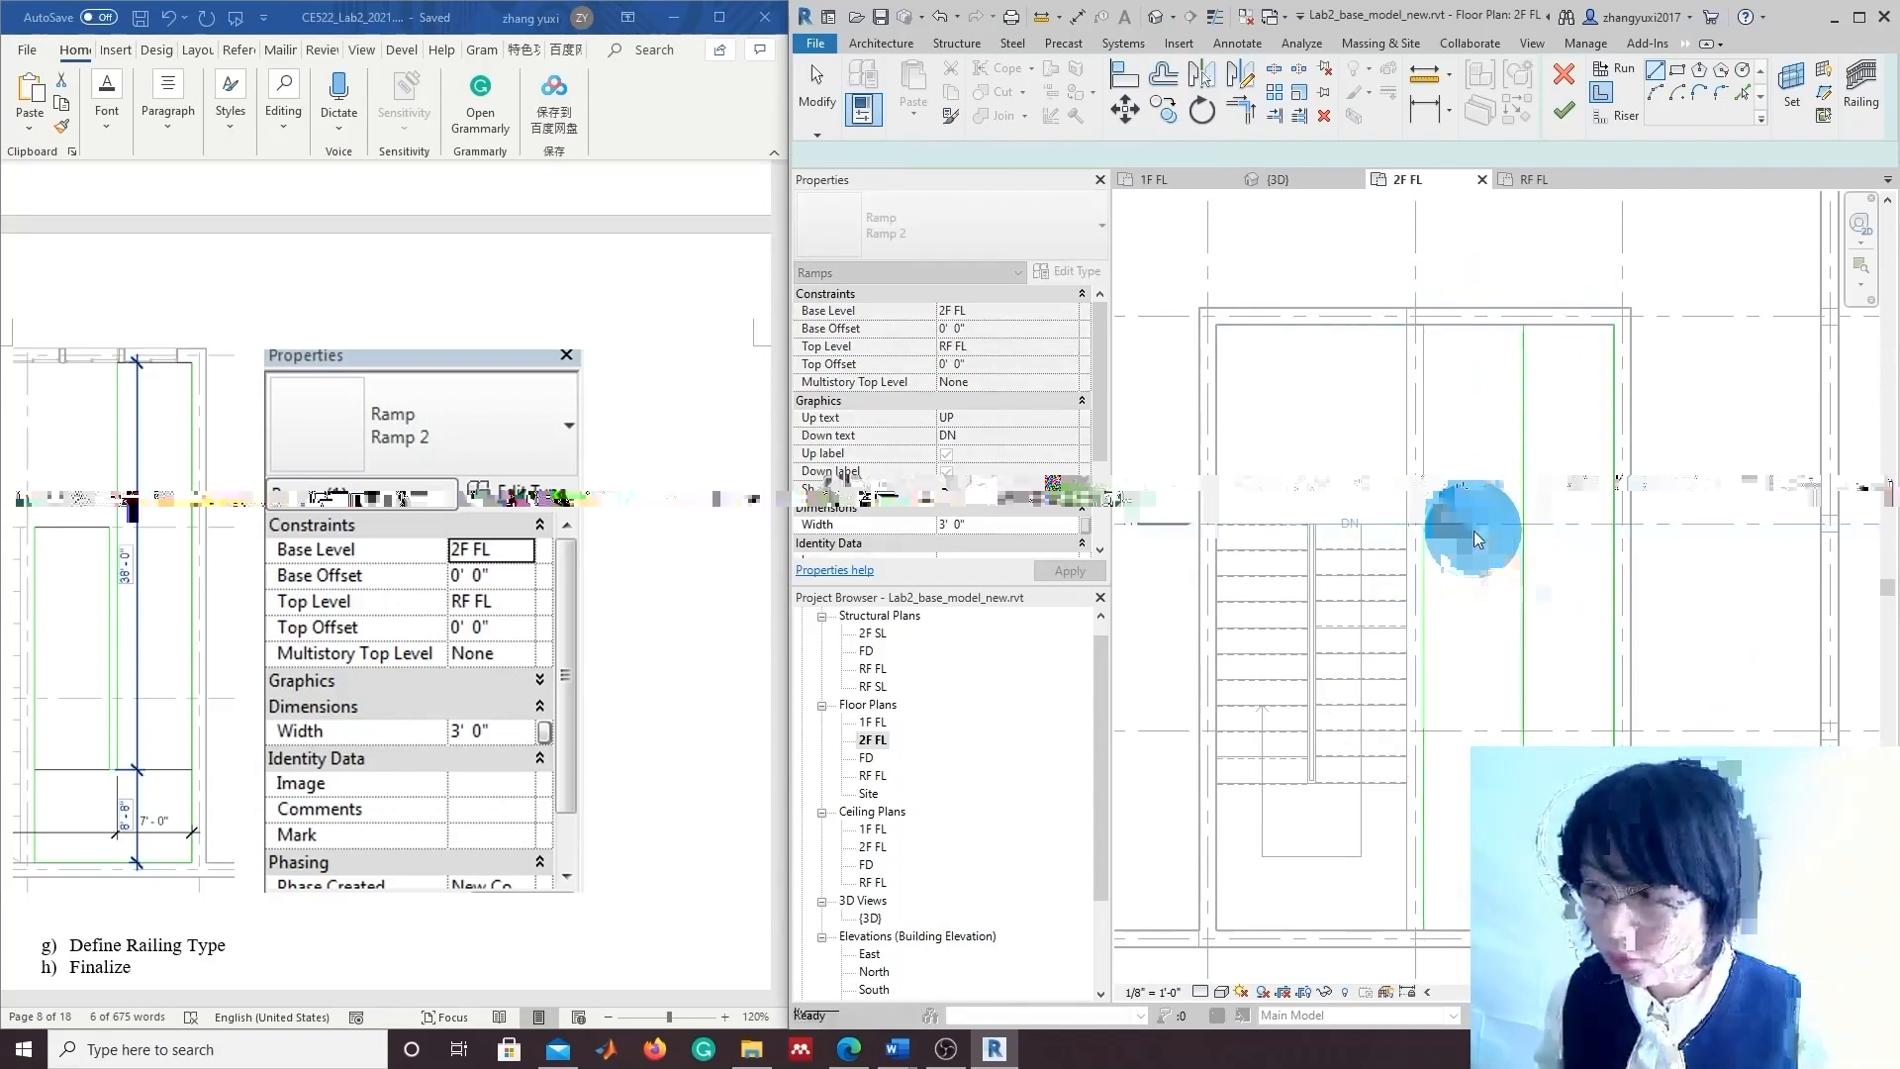
Draw the lower run's inner ramp boundary line 7' from the X3-side boundary, running 22' 8" from grid Y3 toward Y5.
key("Escape")
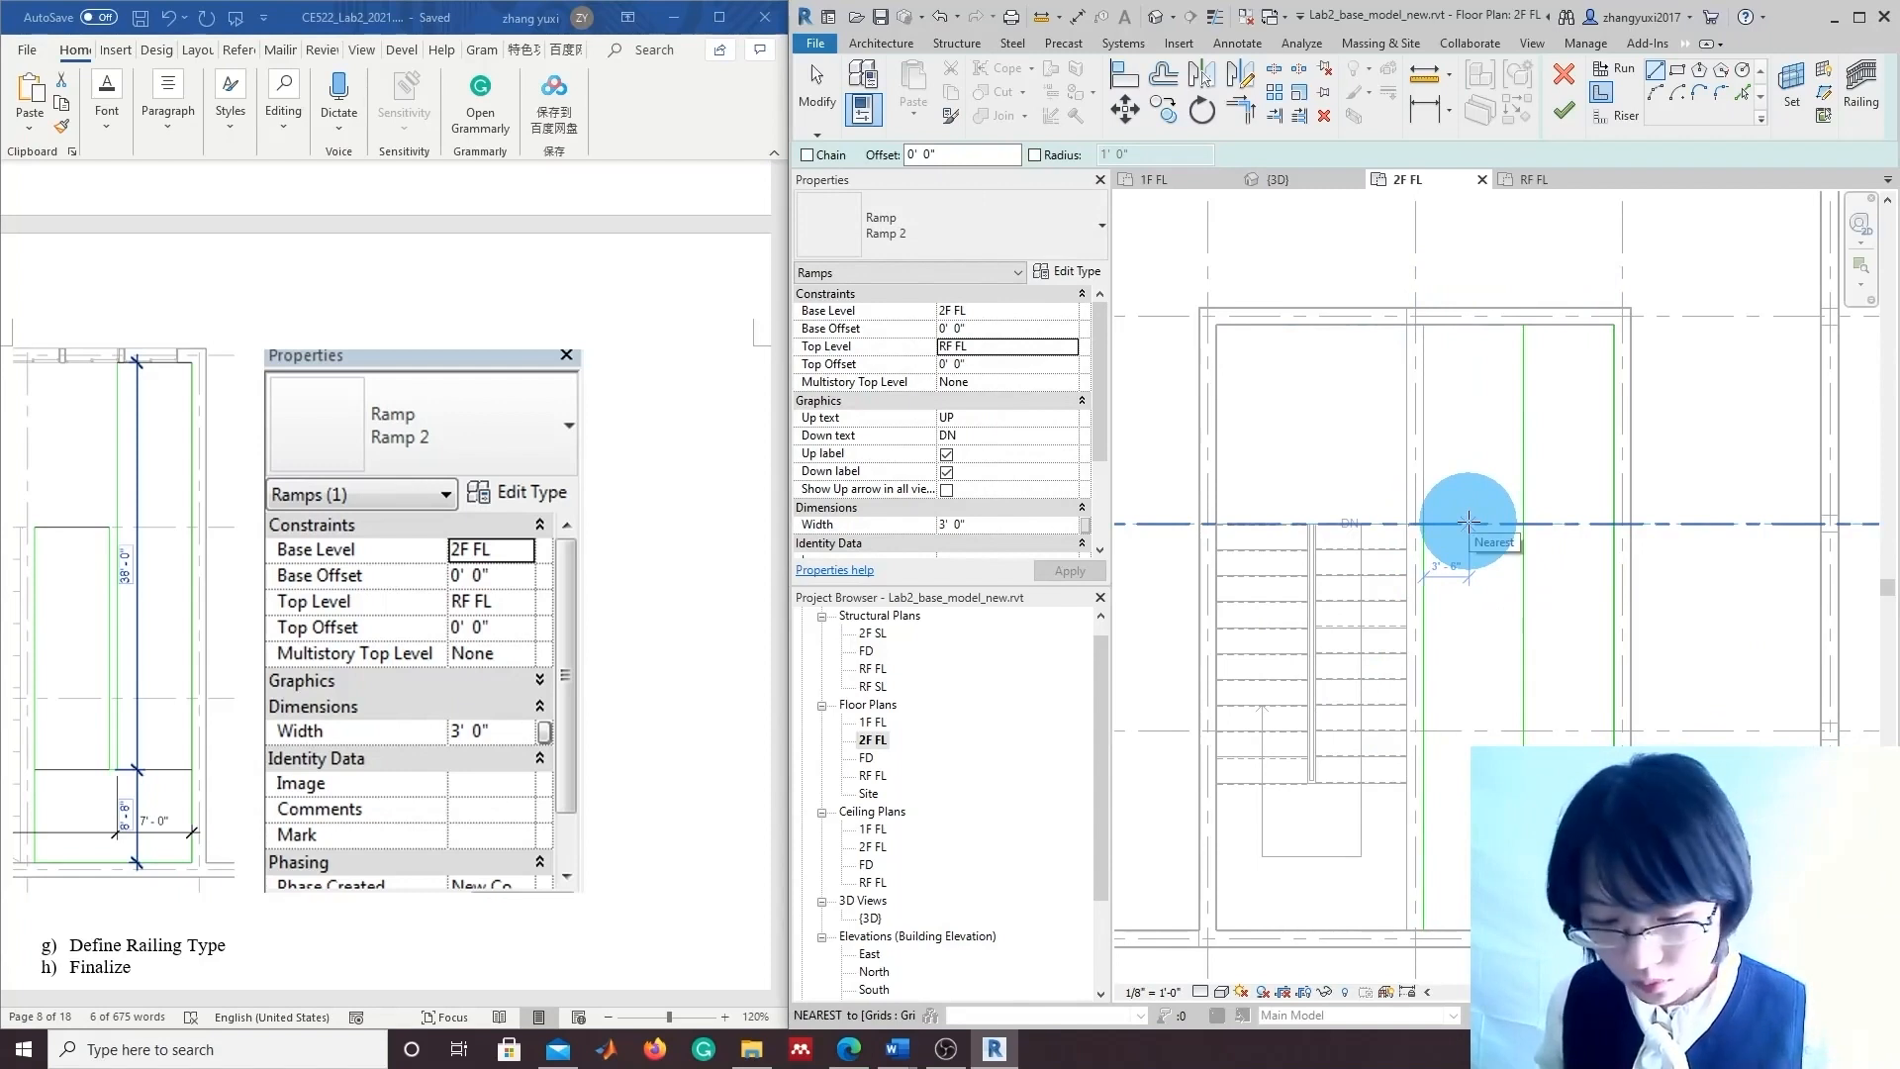
key("Return")
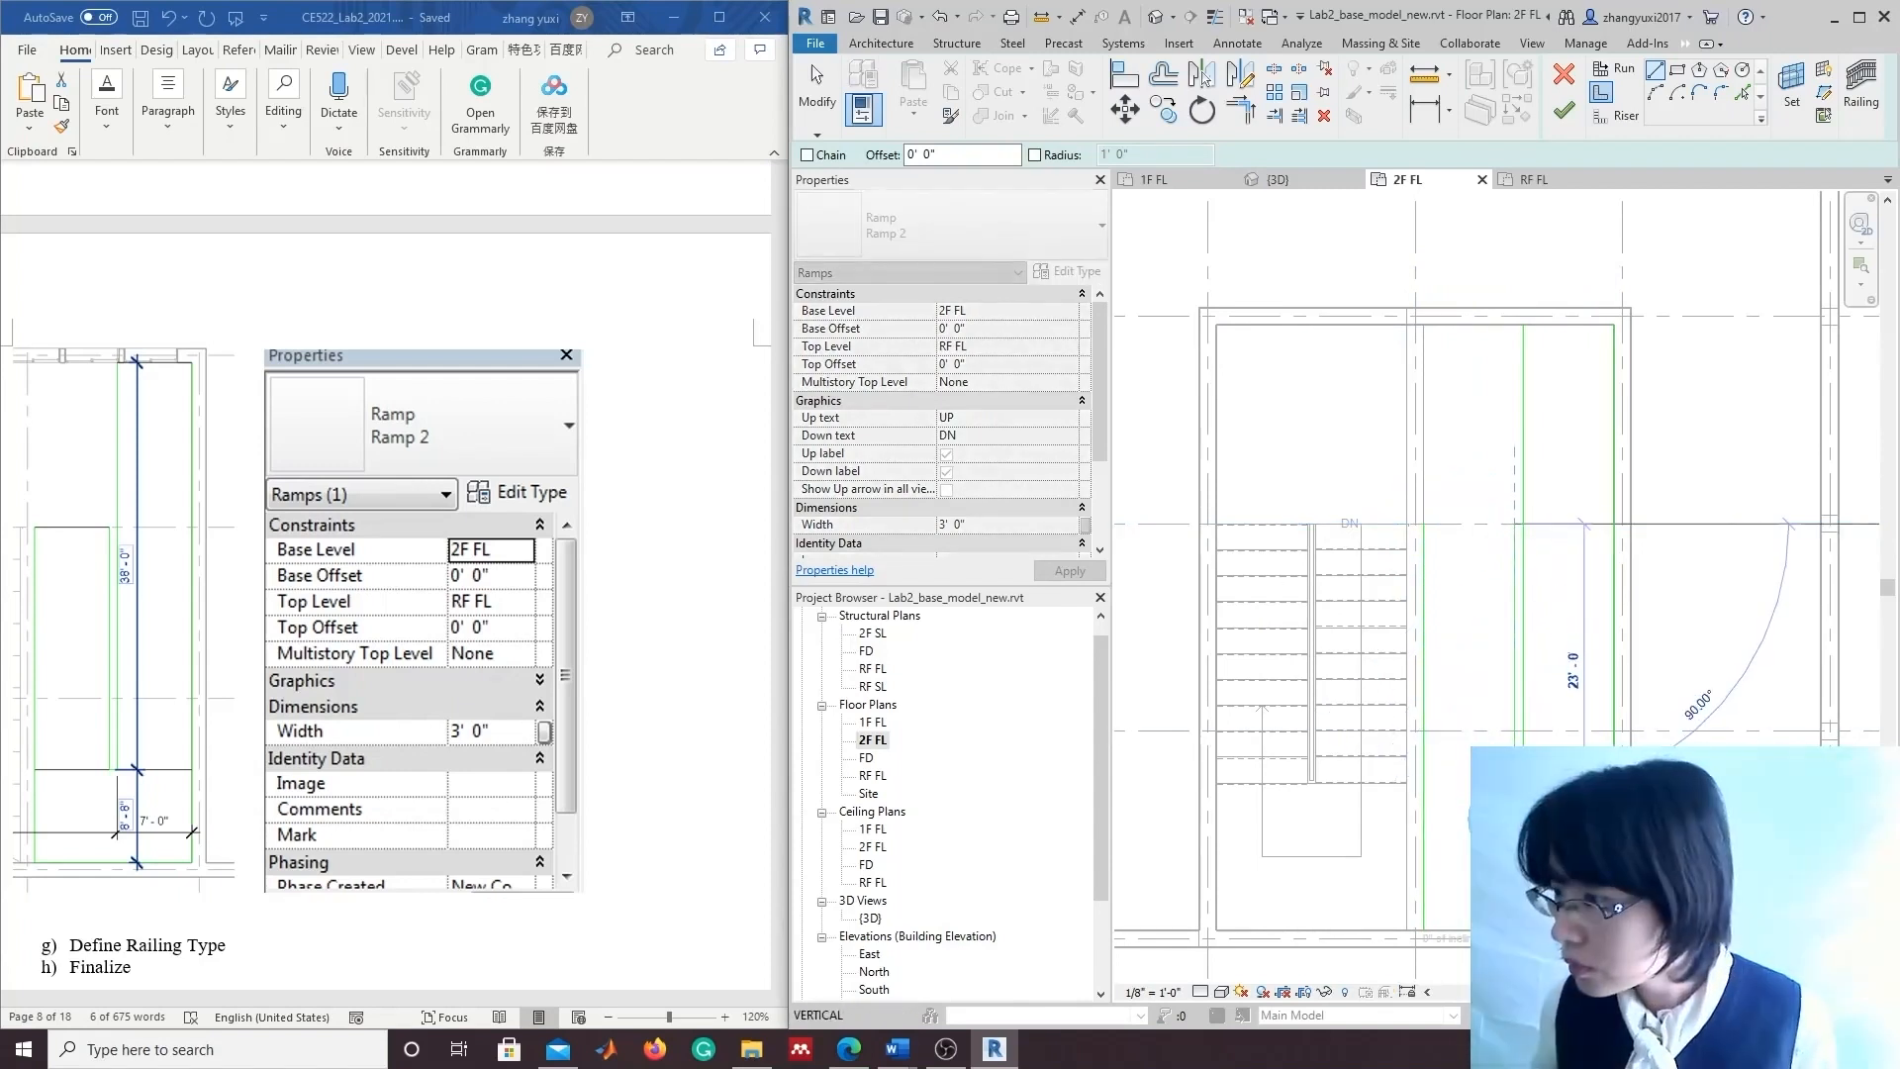
scroll(1516, 822, "up", 3)
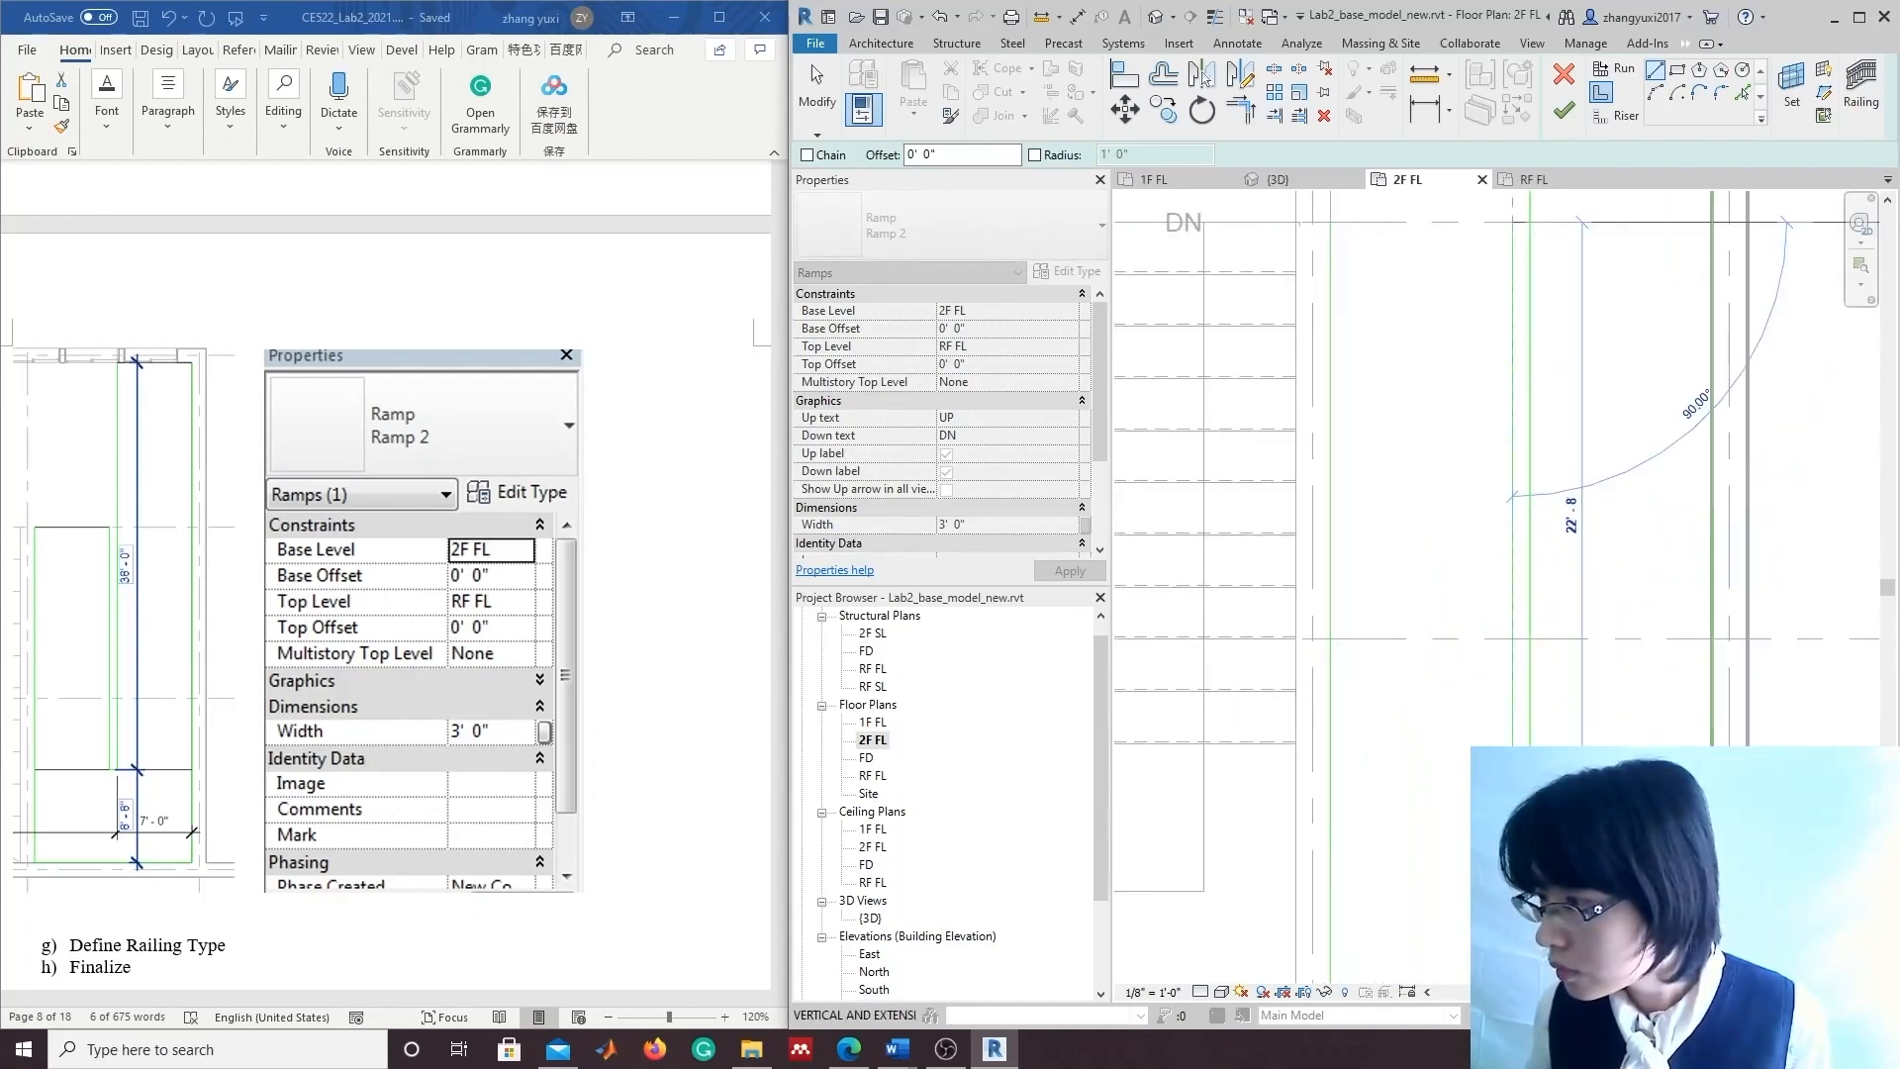
scroll(1619, 819, "down", 1)
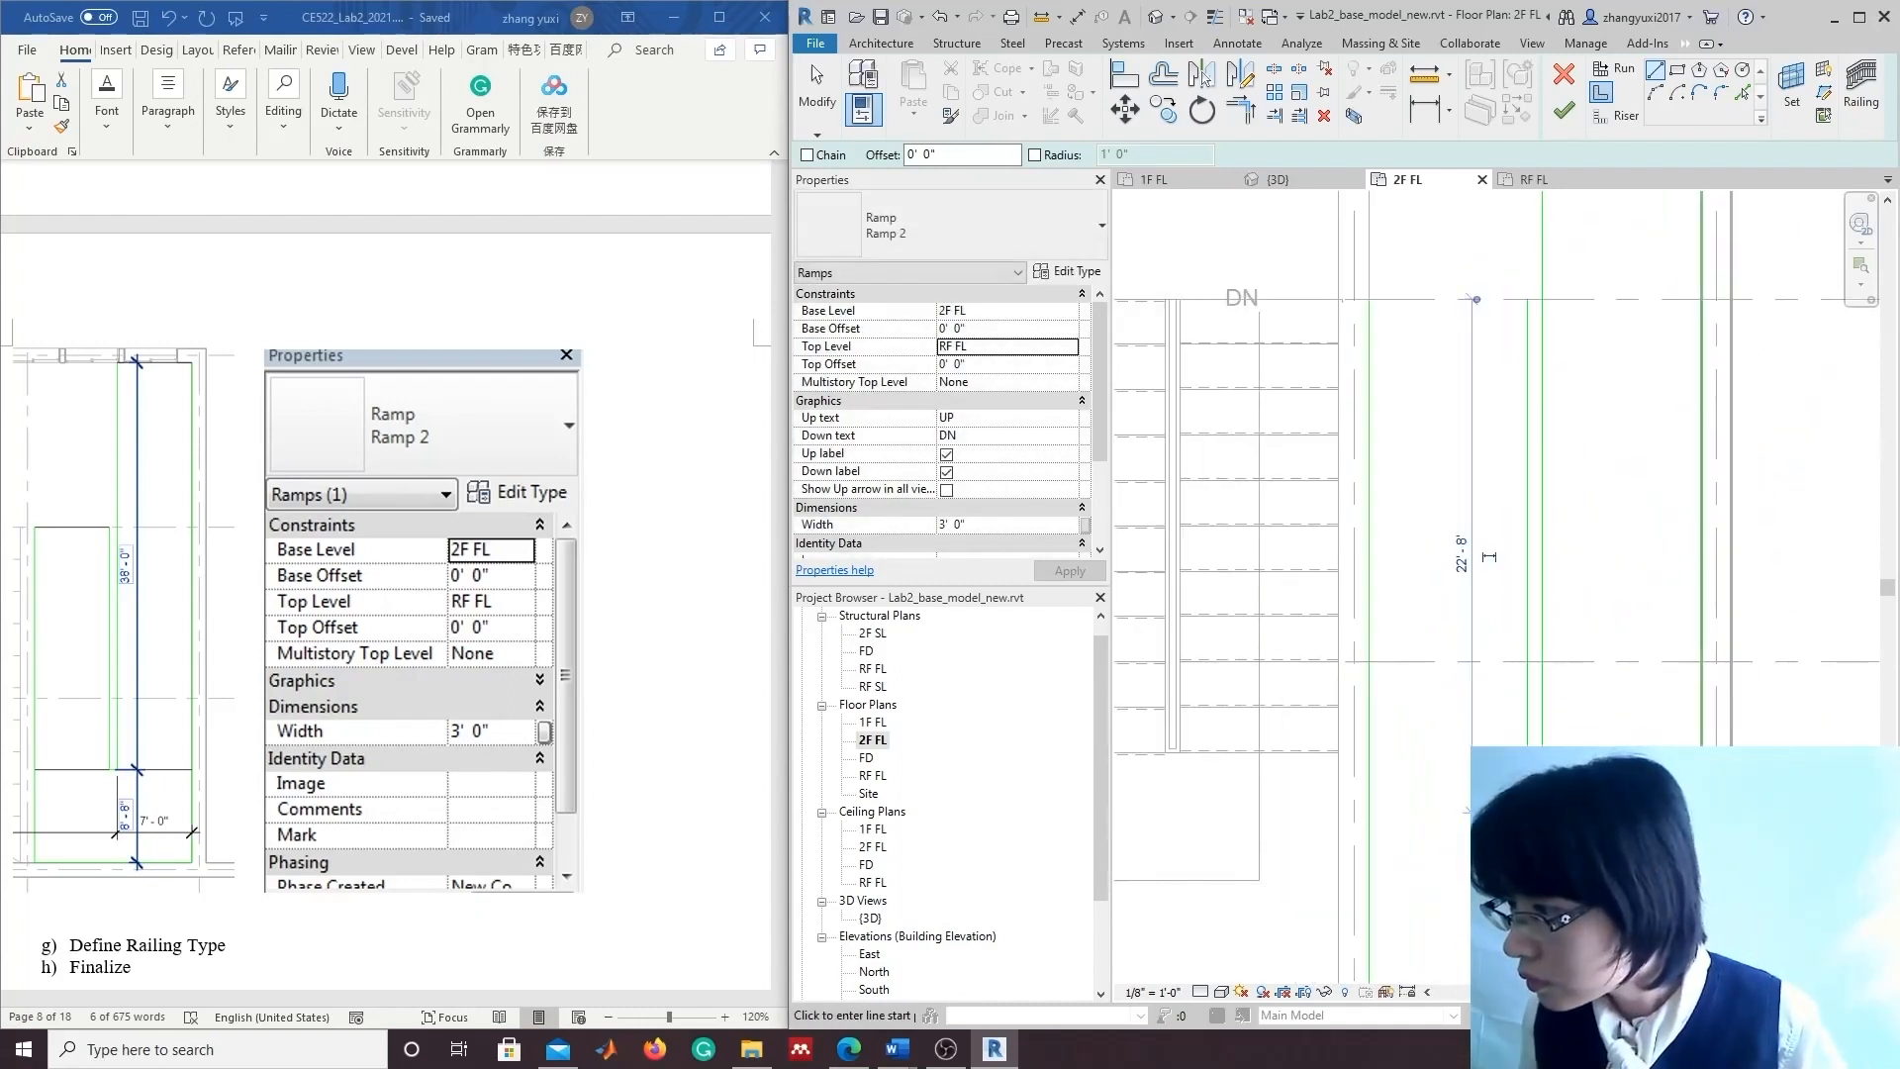
Close the ramp's outer boundary with a line along the Y5 wall face between the X3-side and X4-side boundary lines.
scroll(1490, 594, "down", 4)
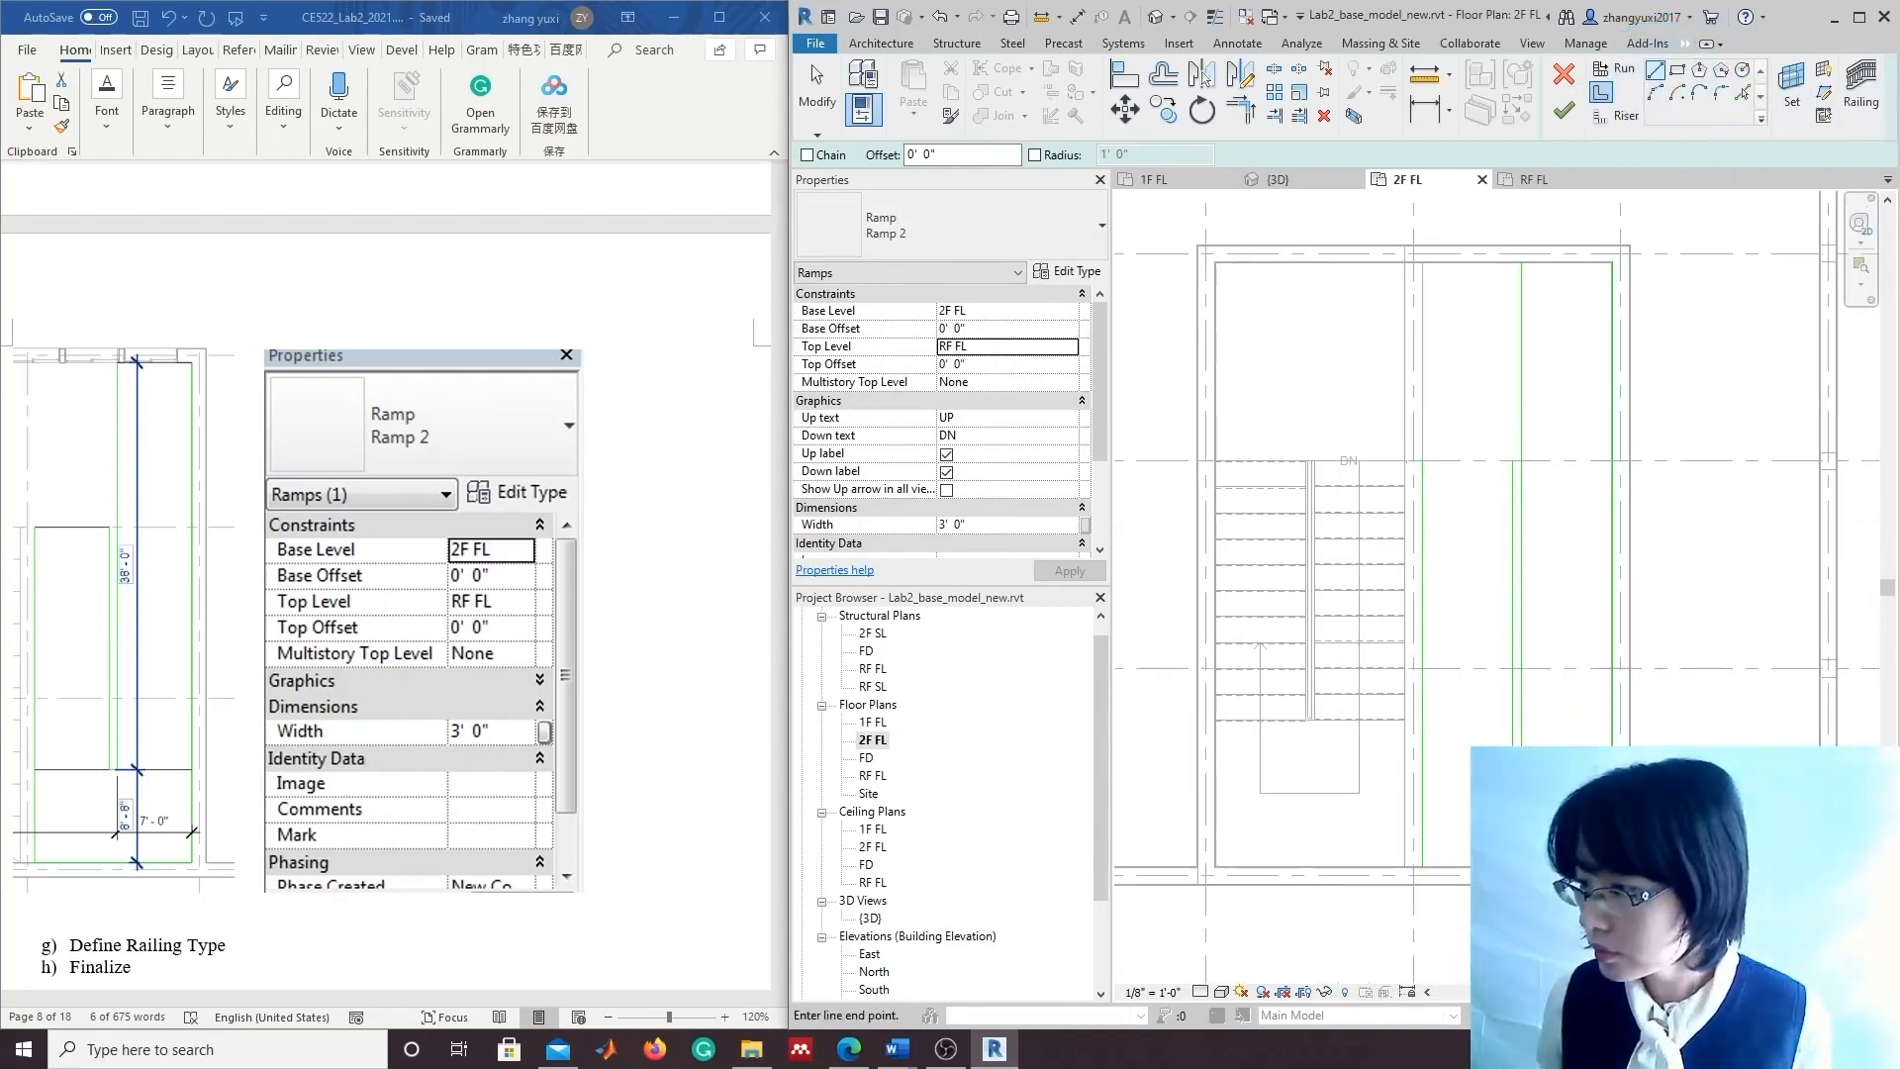
left_click(1425, 863)
key("Escape")
scroll(1466, 837, "down", 1)
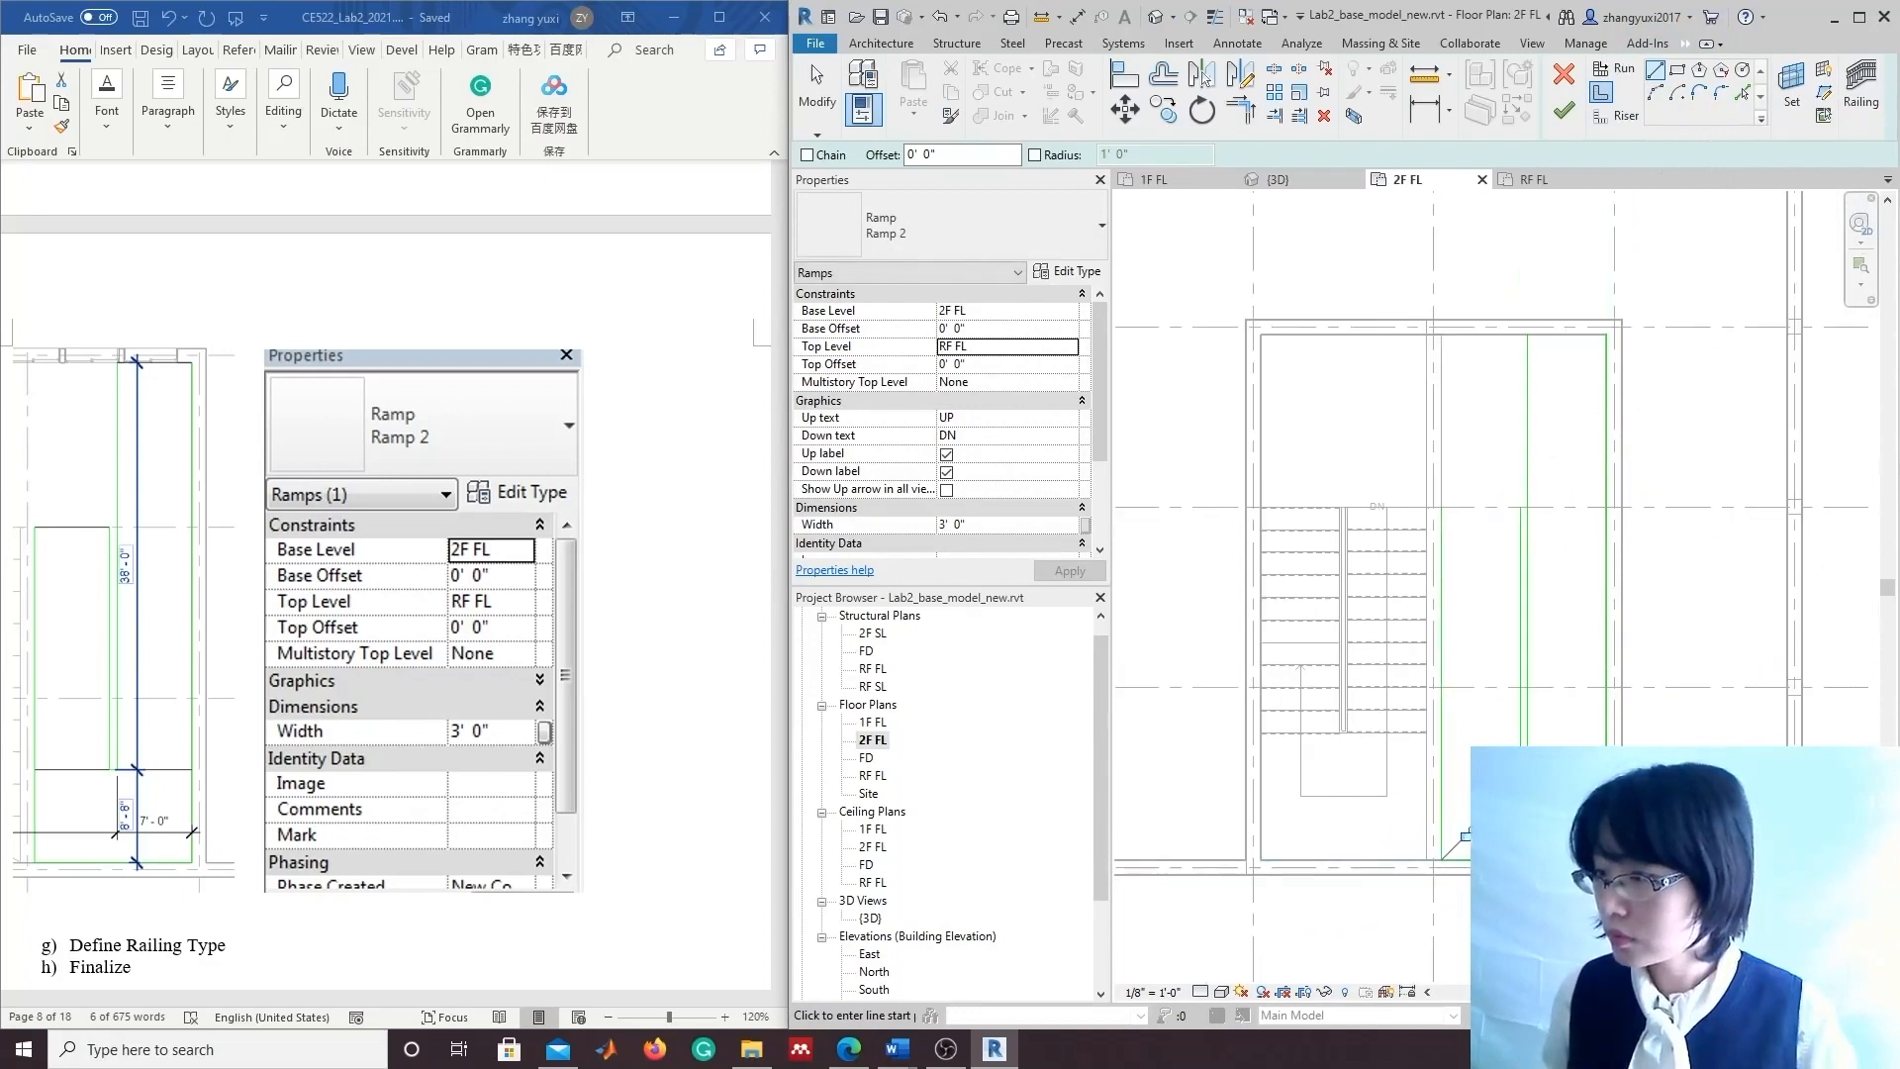
Draw riser lines across the two run ends, one along grid Y3 and one along the Y2 wall face.
left_click(1619, 121)
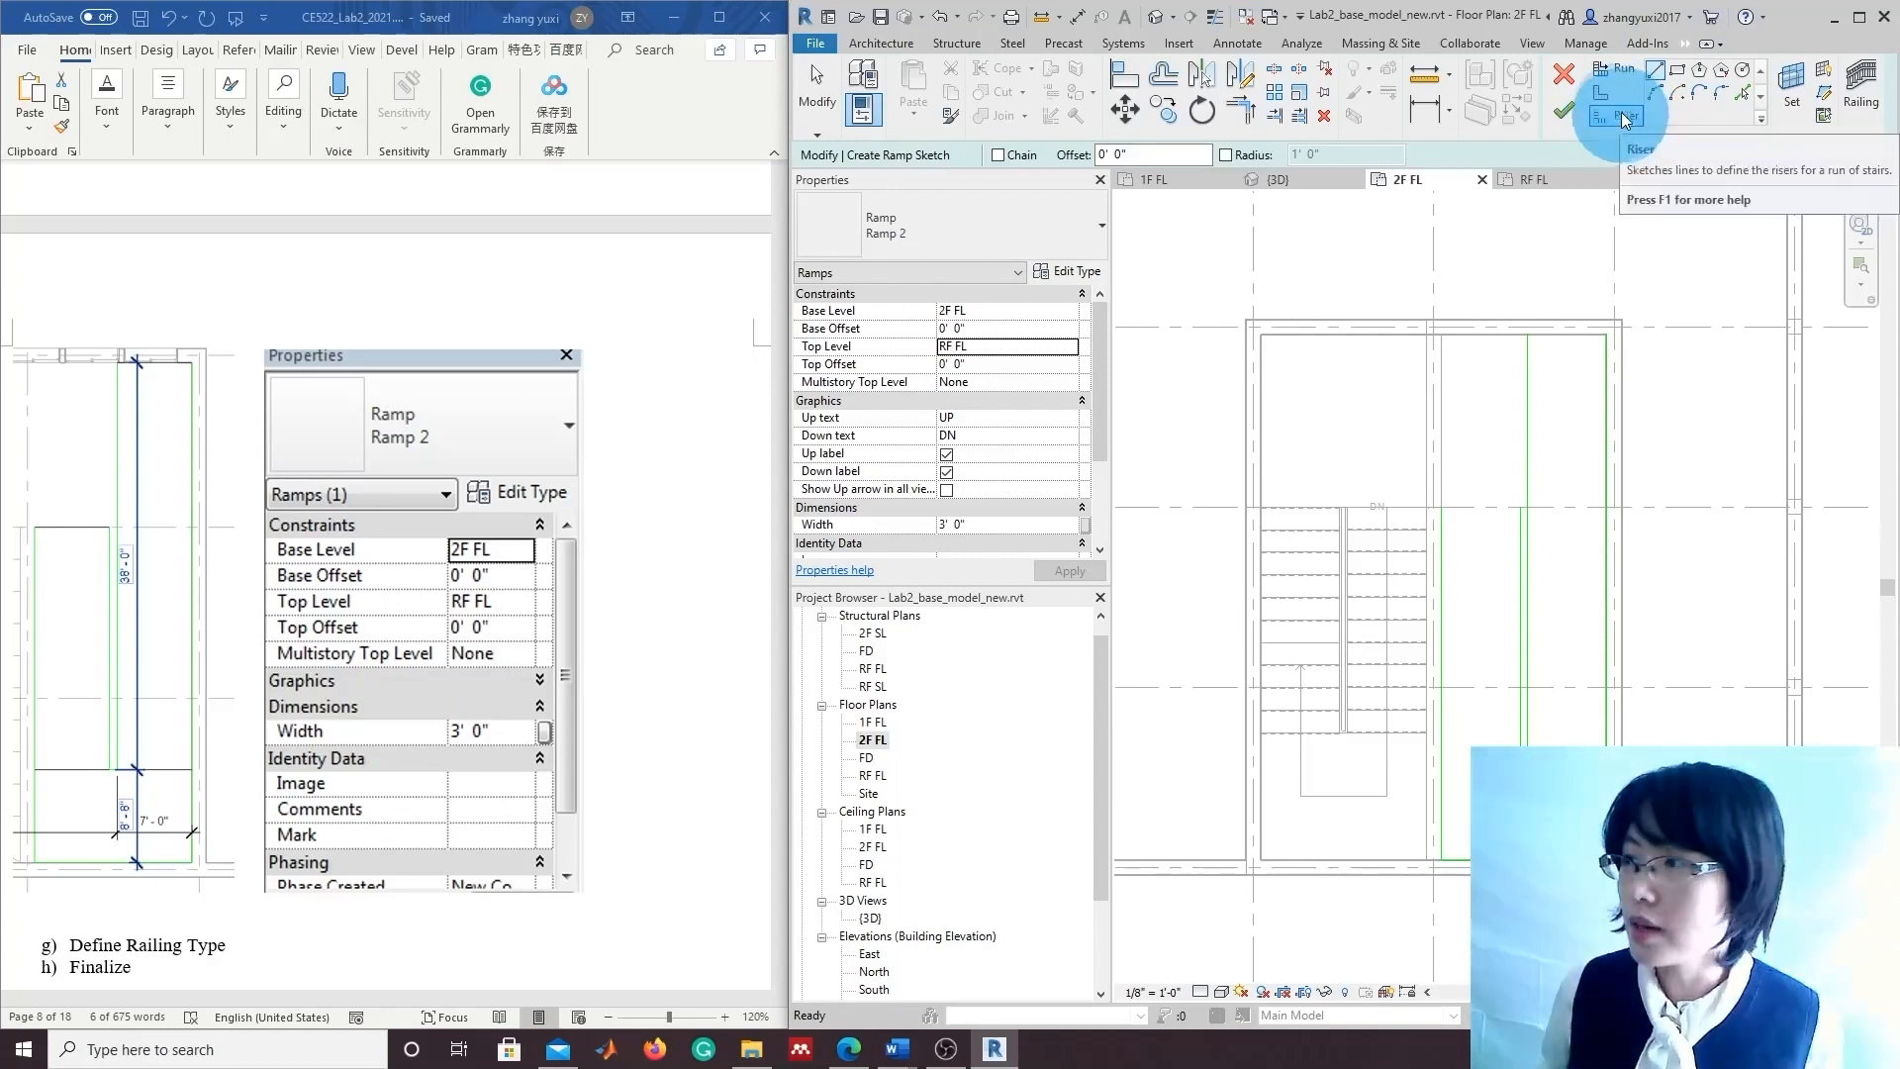
left_click(1520, 510)
left_click(1441, 510)
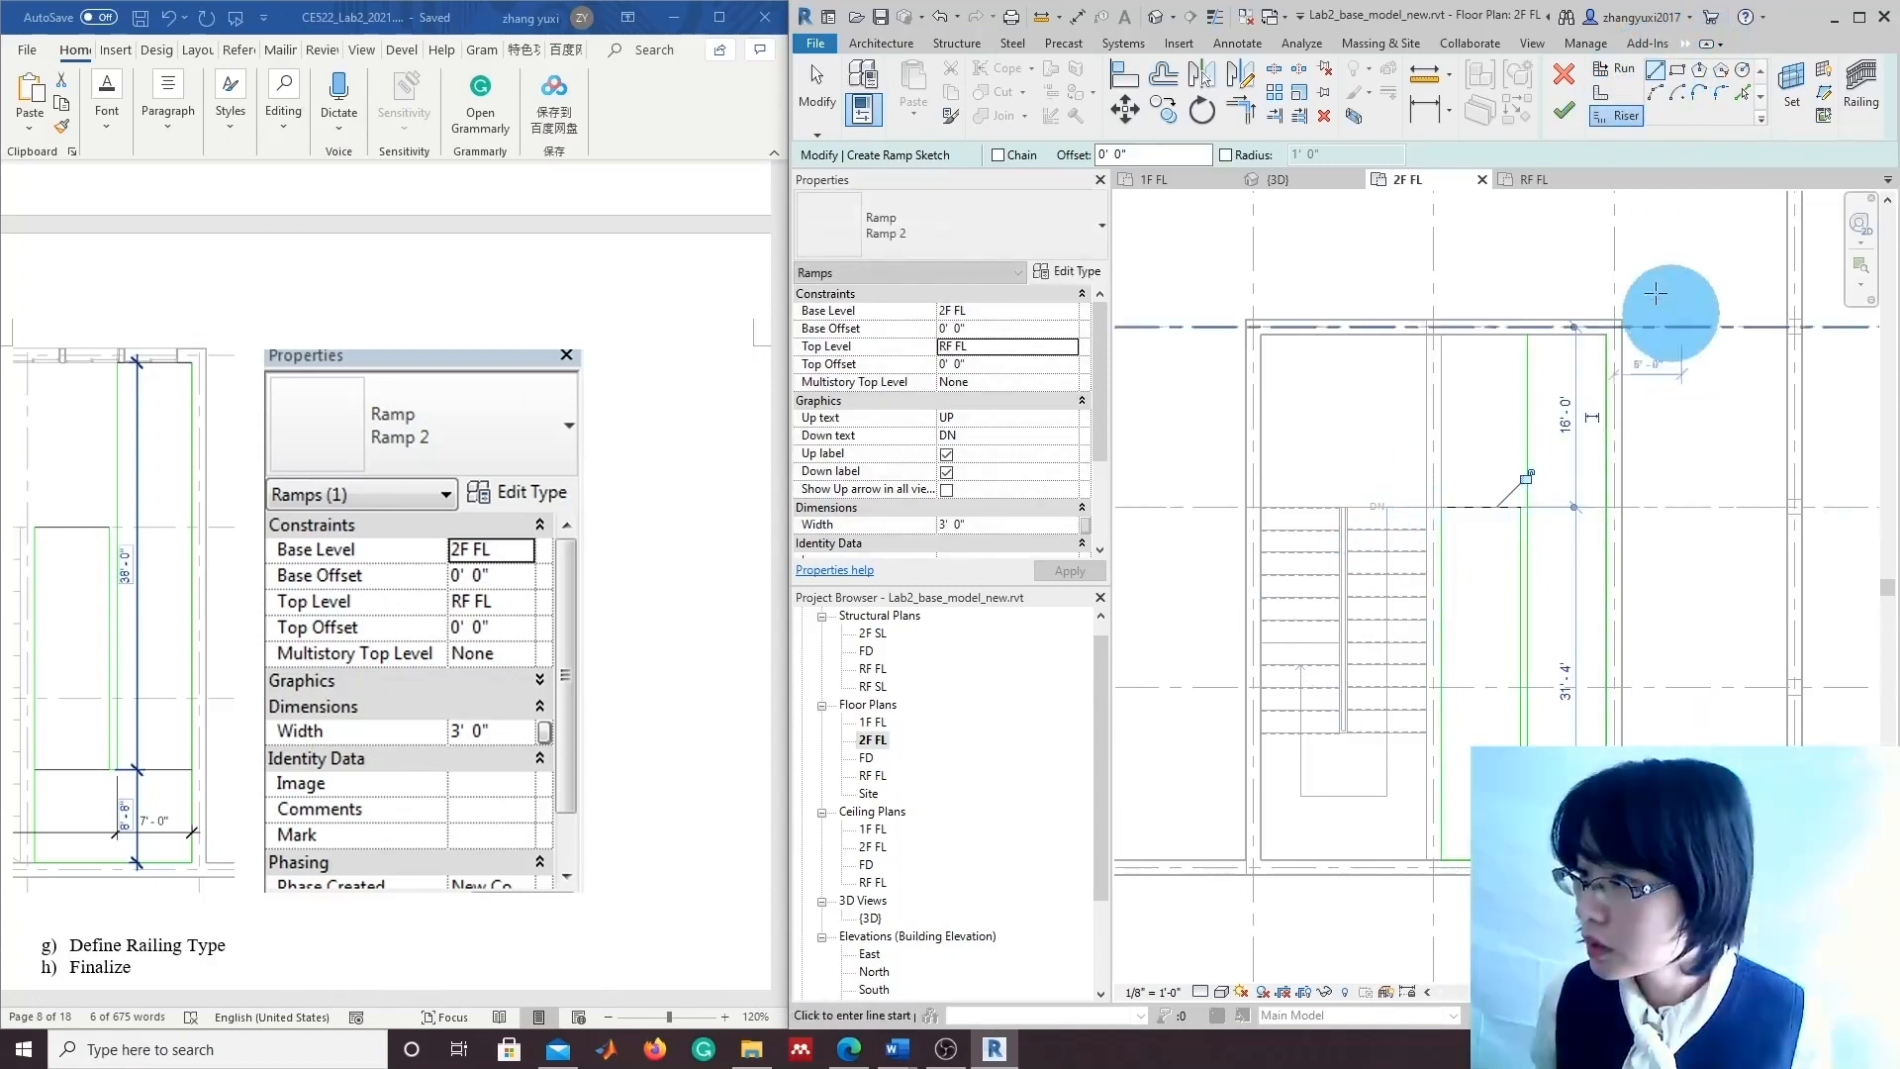
left_click(1529, 335)
left_click(1607, 334)
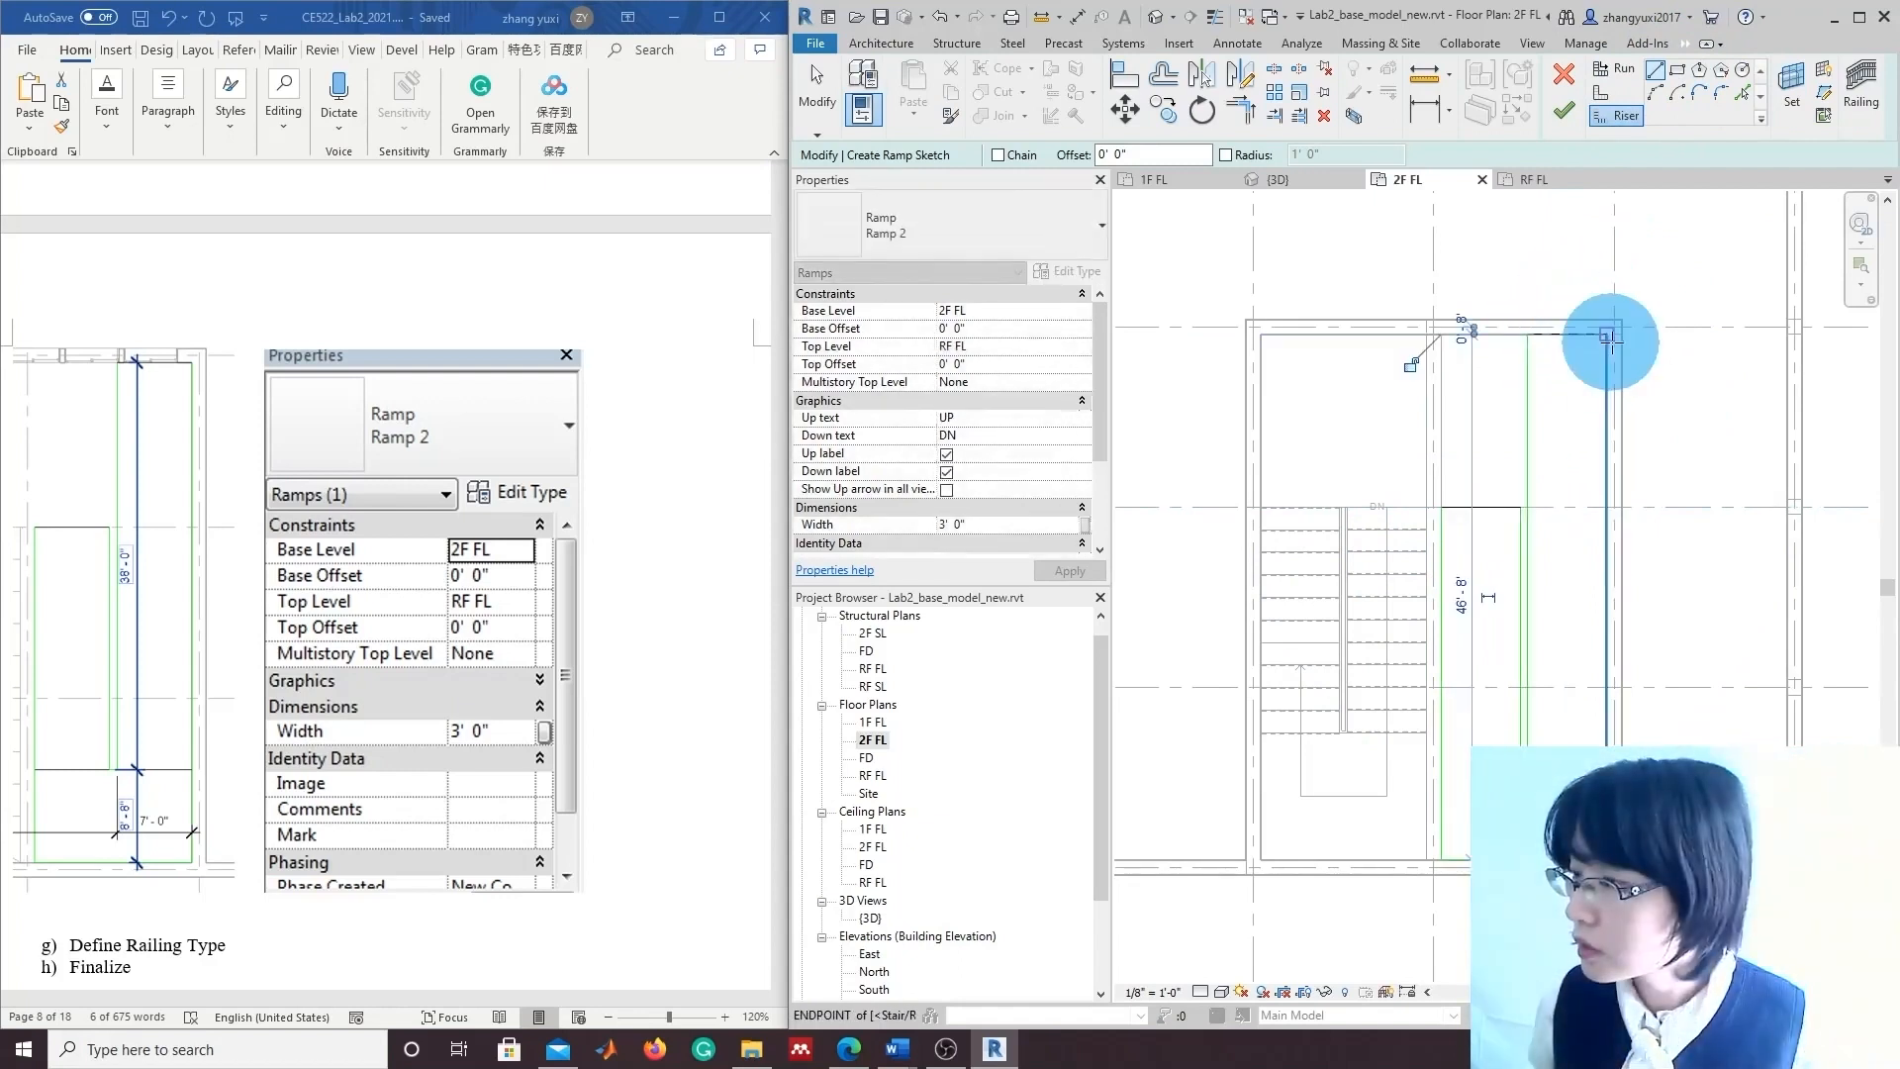
Try to finish the ramp sketch with only the two end risers, then switch to the Run tool.
left_click(1565, 109)
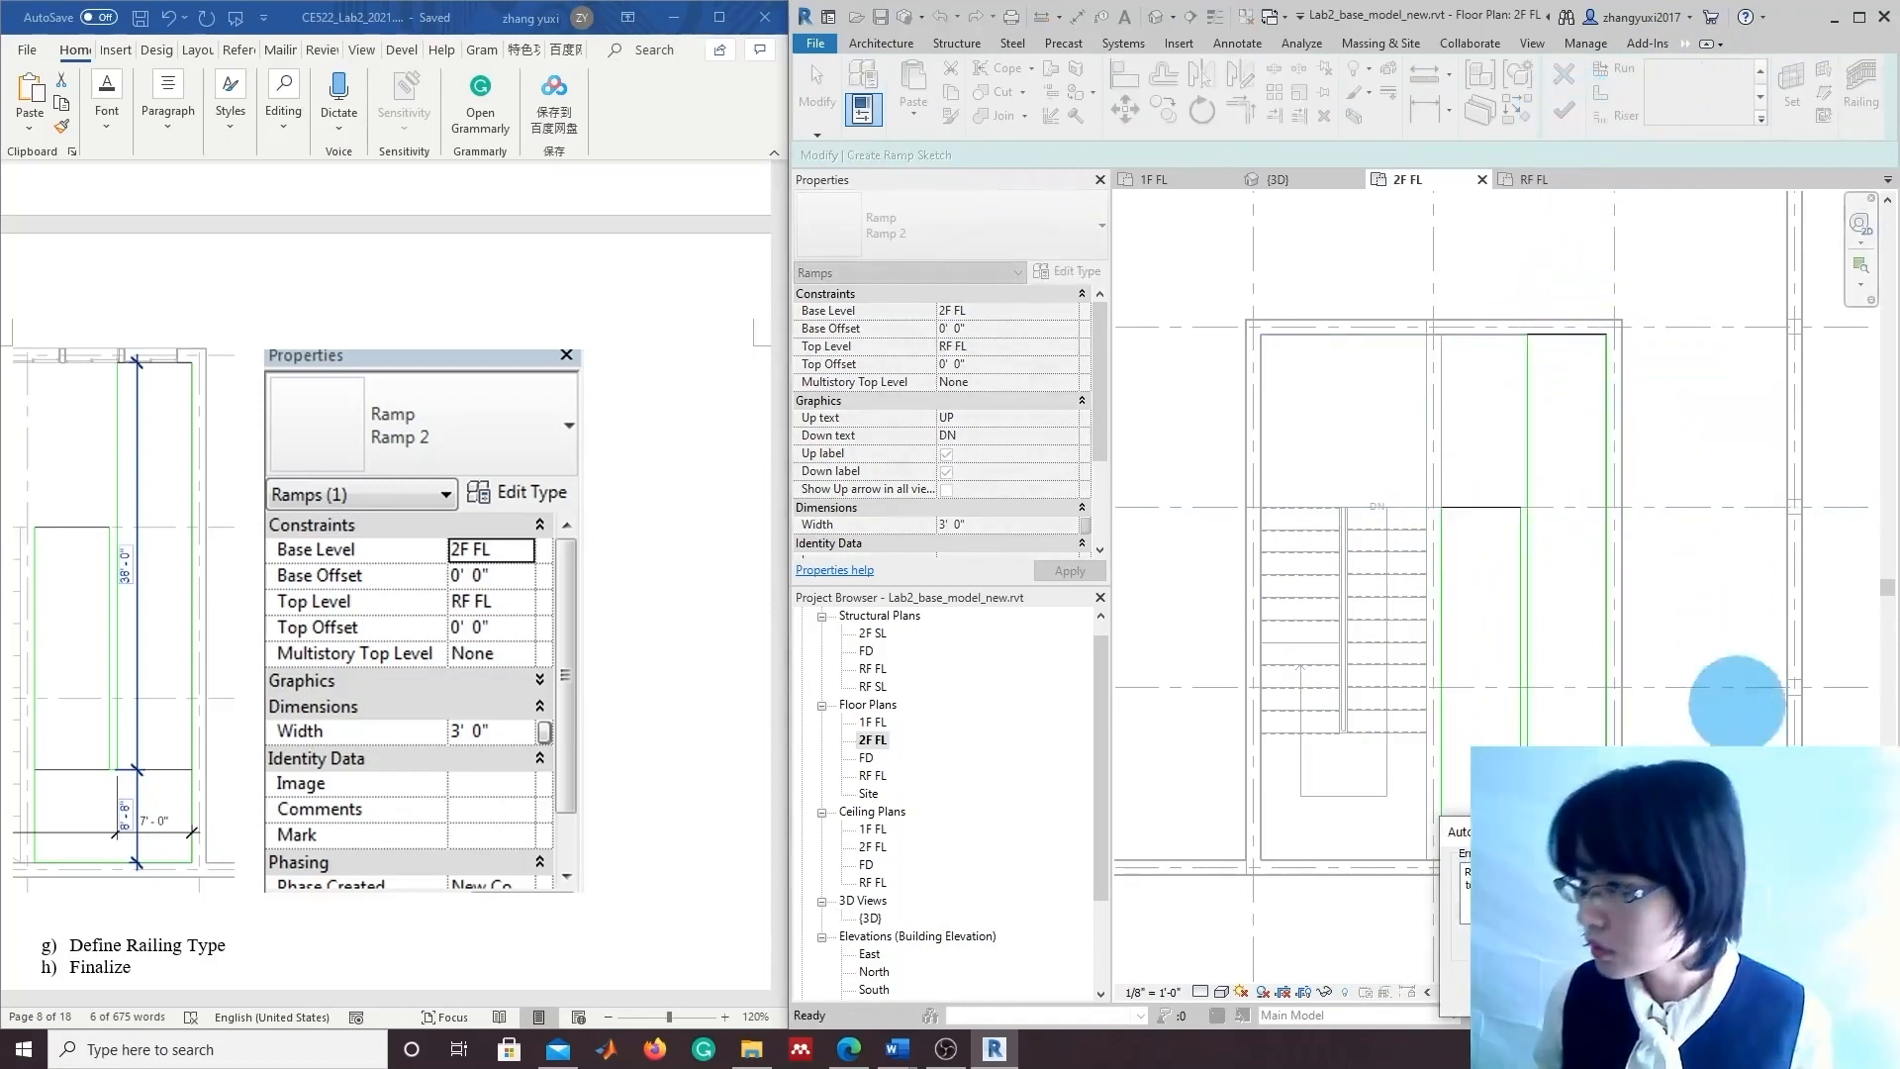
left_click(1817, 991)
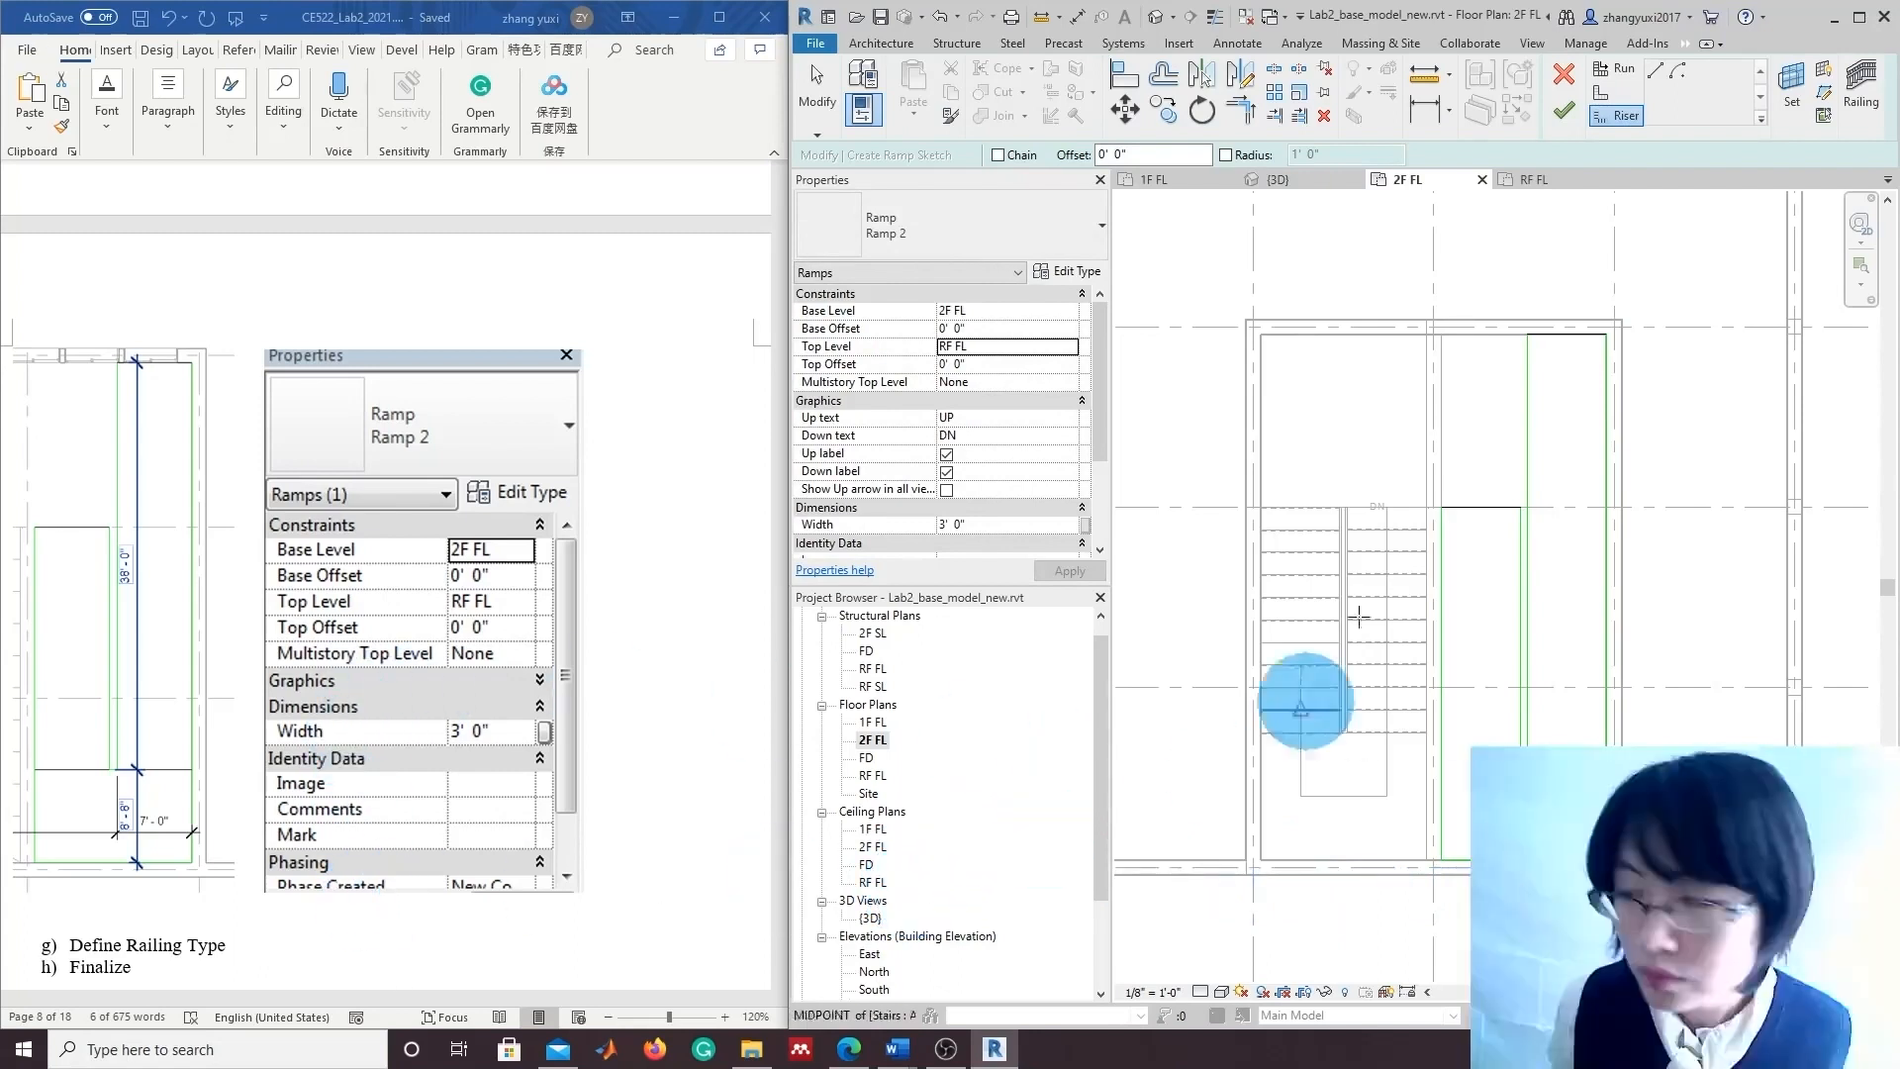
left_click(1655, 76)
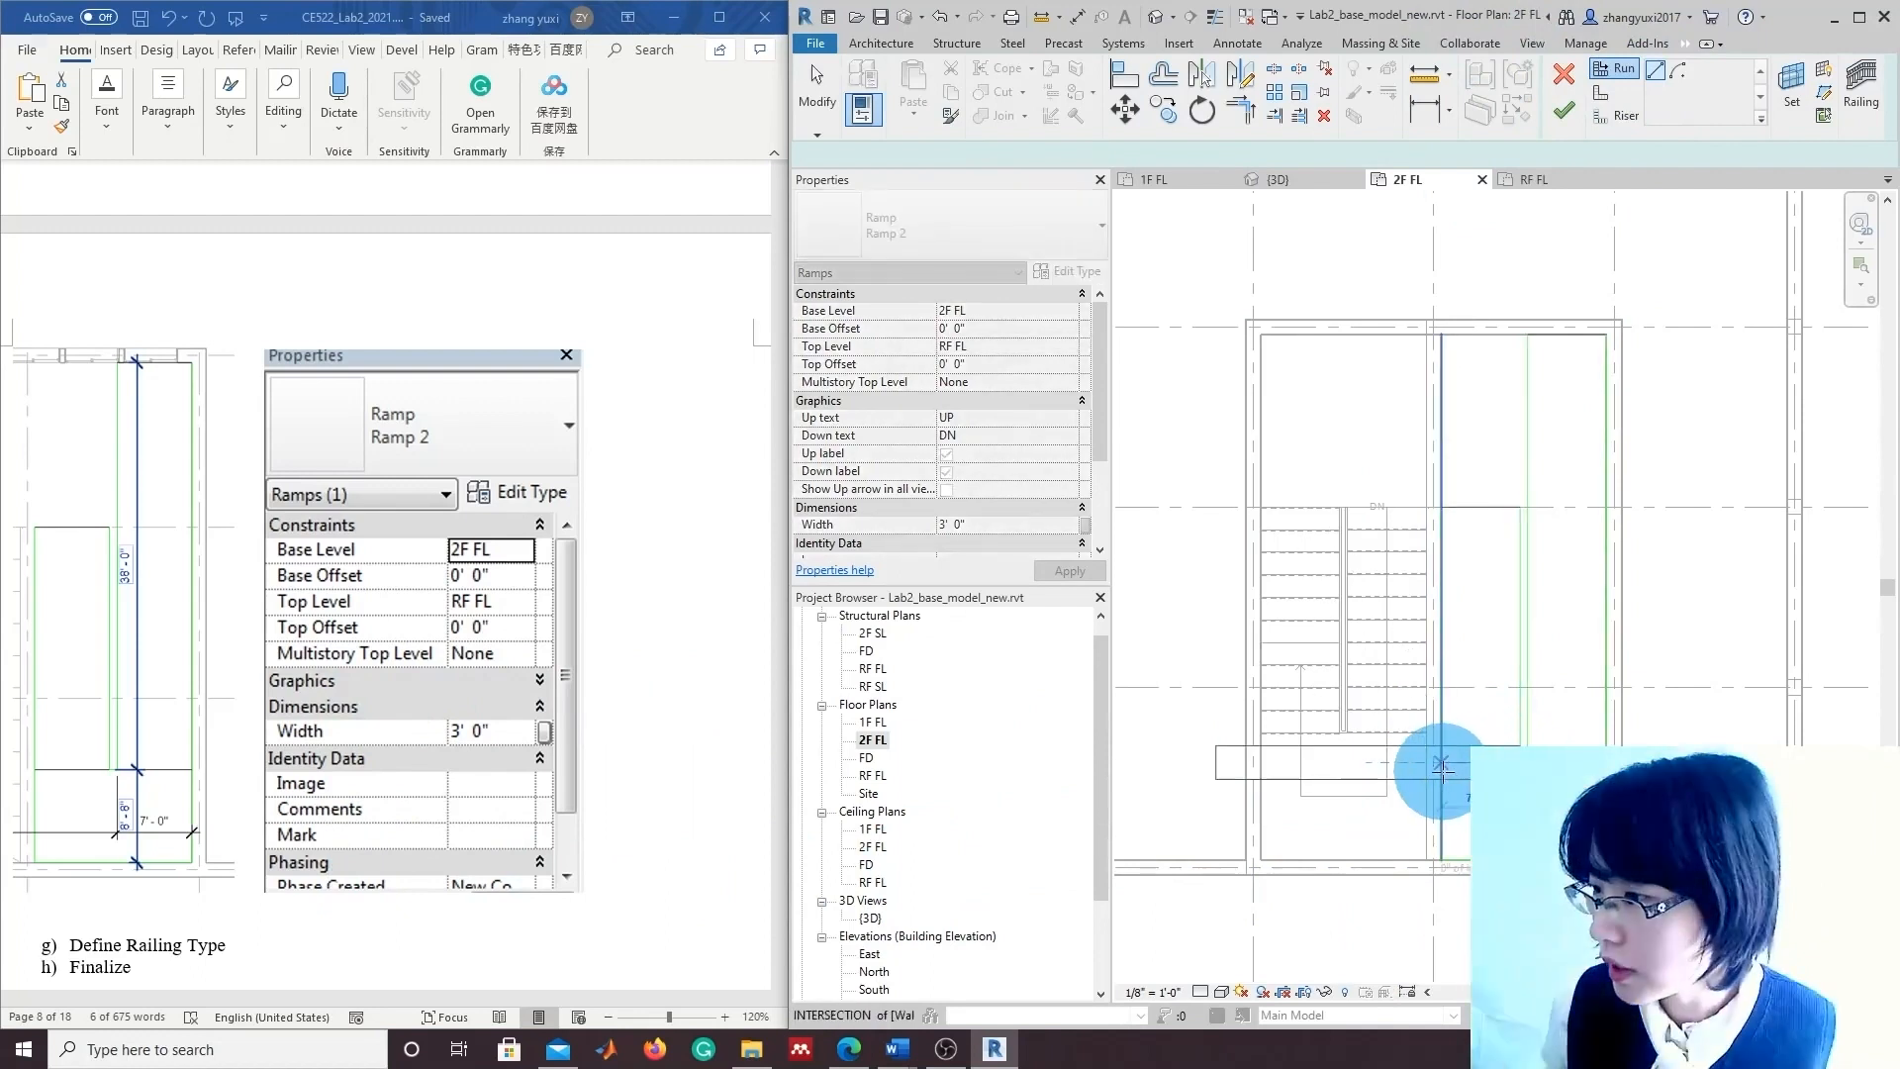
Add riser lines across both runs at the landing edge, 38' from the Y2 wall, and finish the ramp sketch.
left_click(1628, 115)
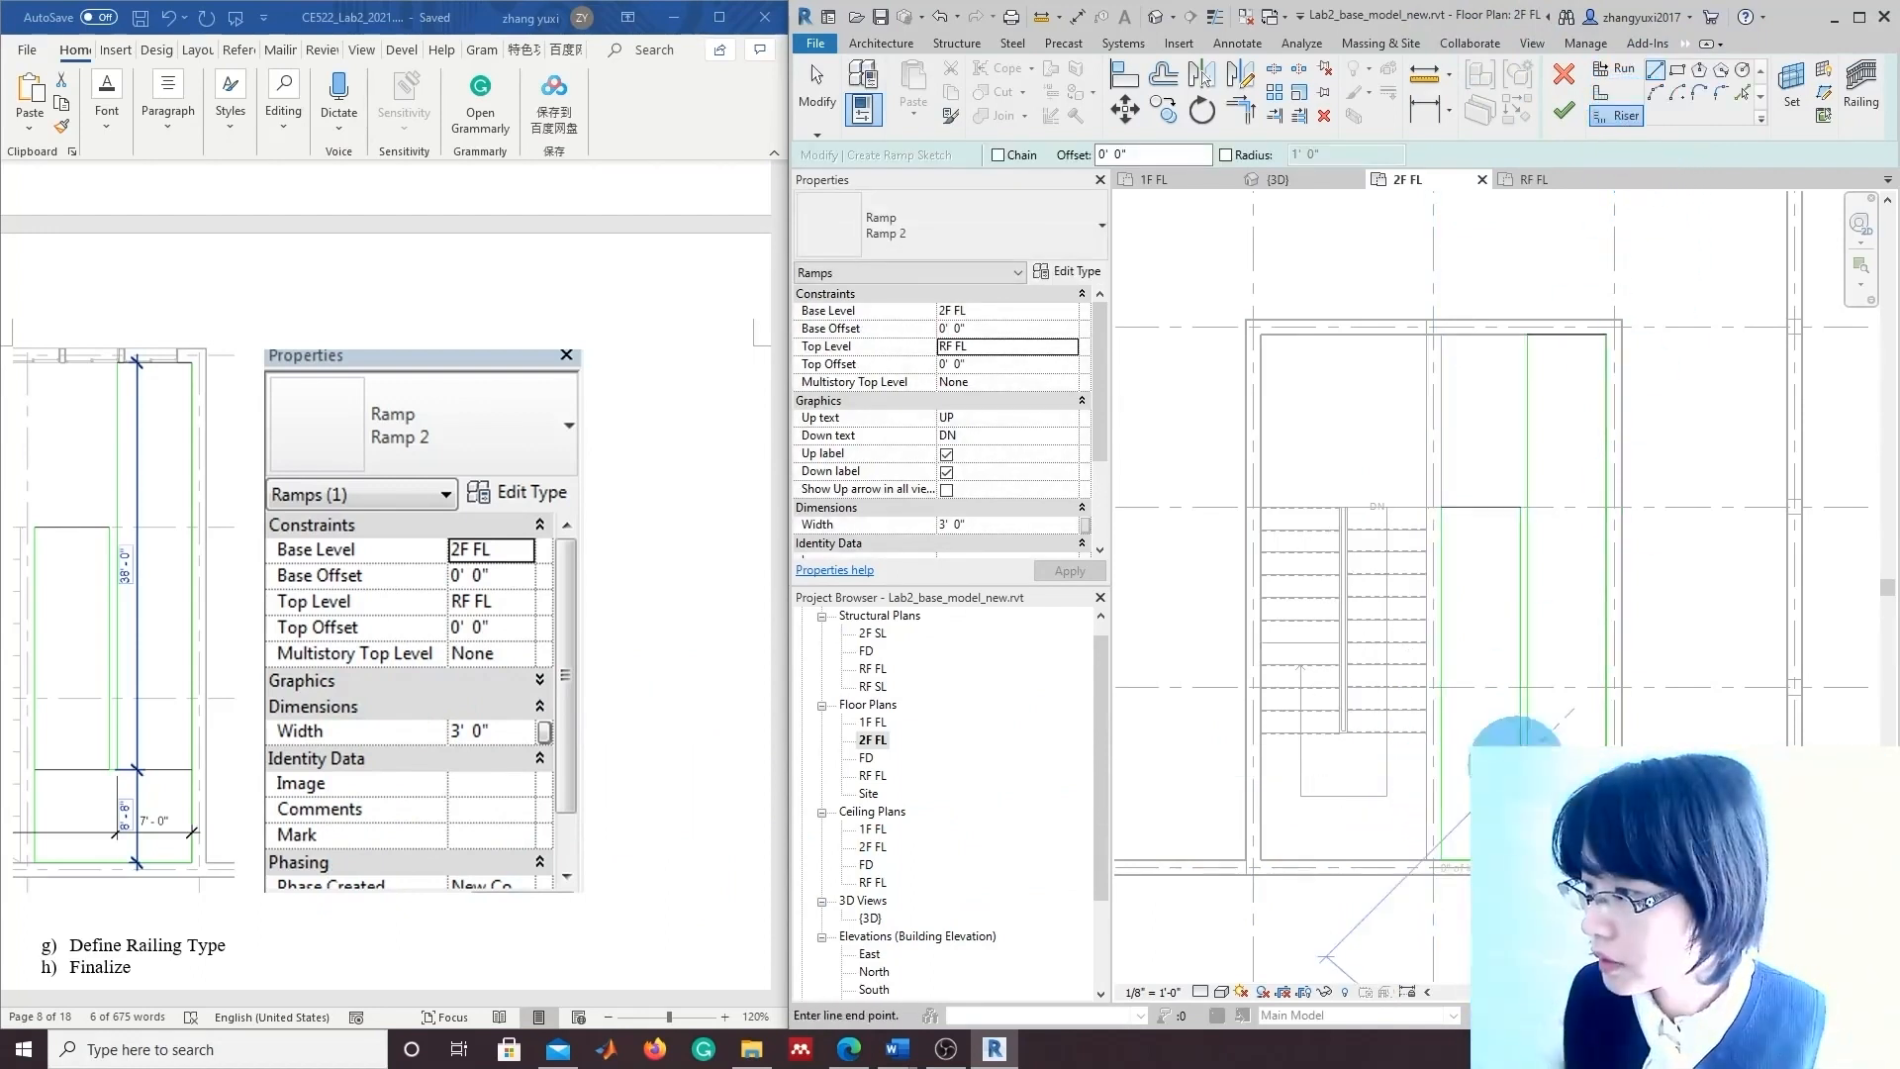
left_click(1444, 765)
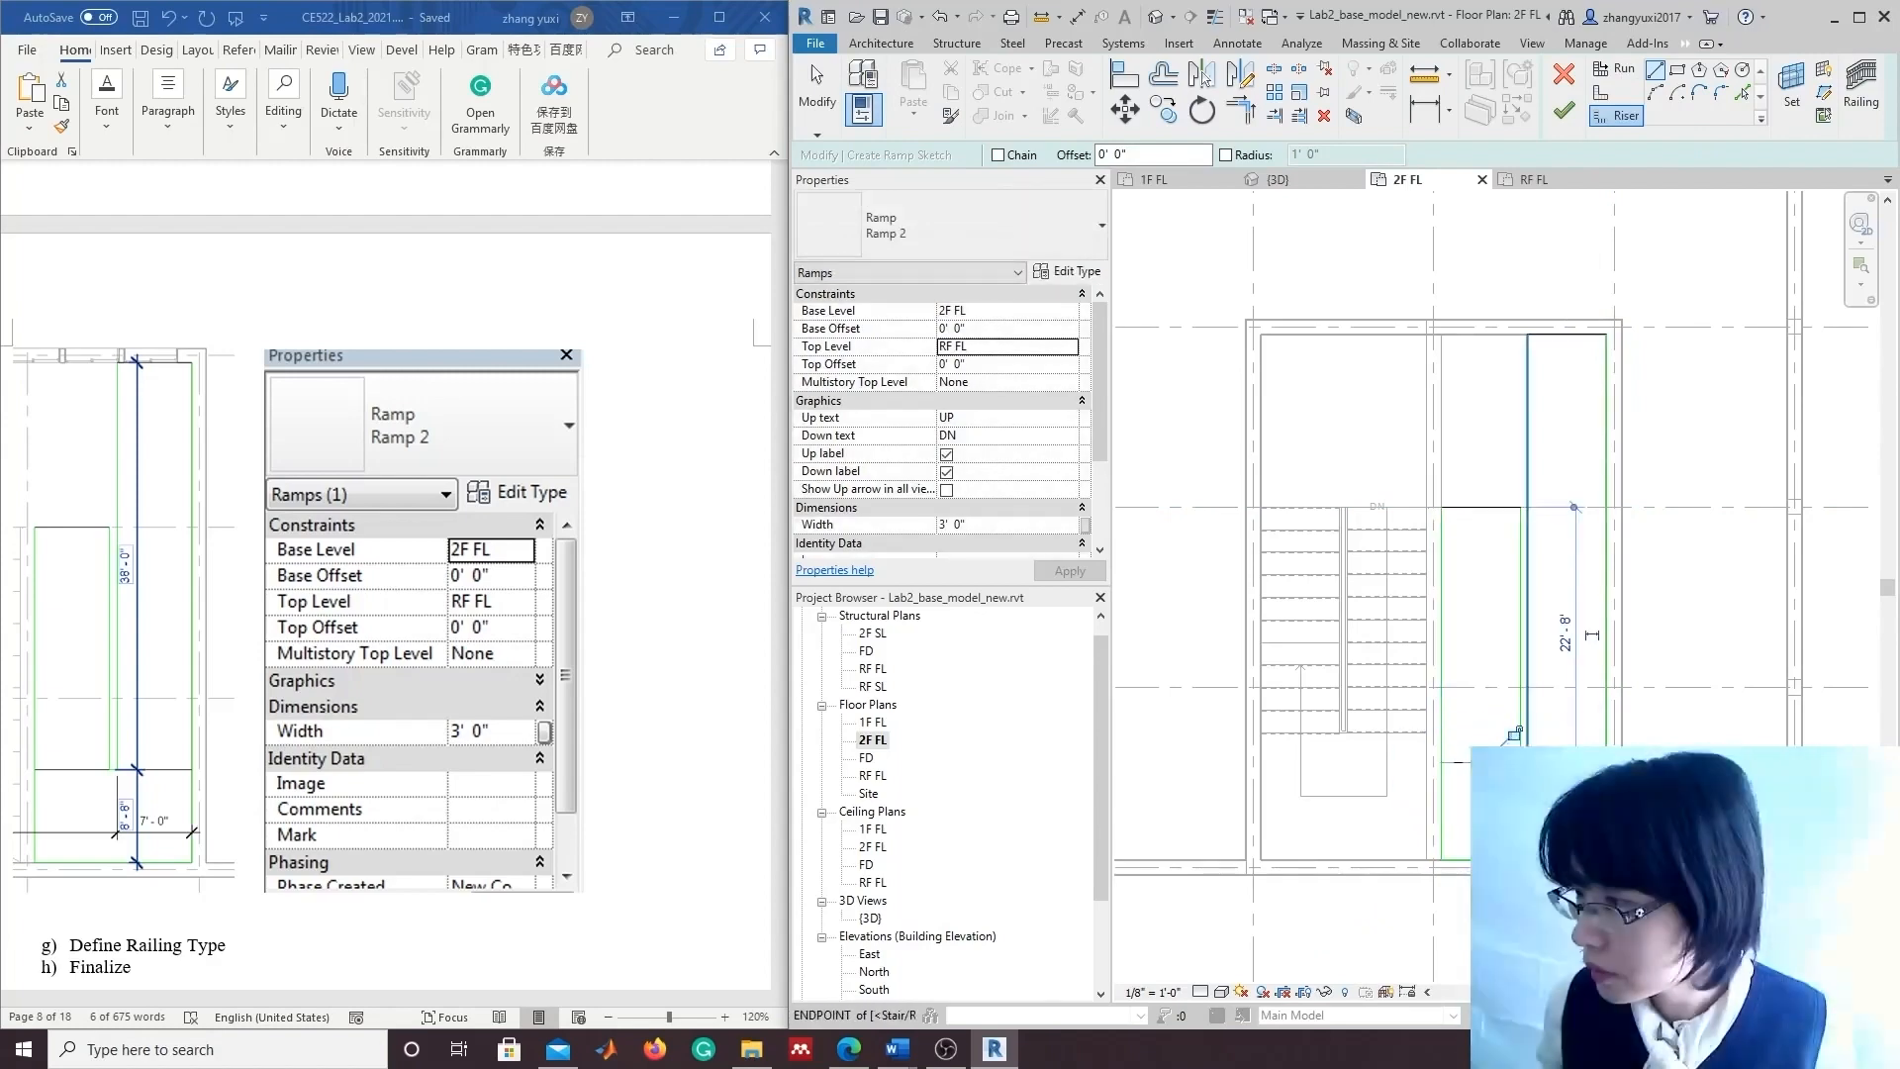
left_click(1605, 765)
left_click(1605, 767)
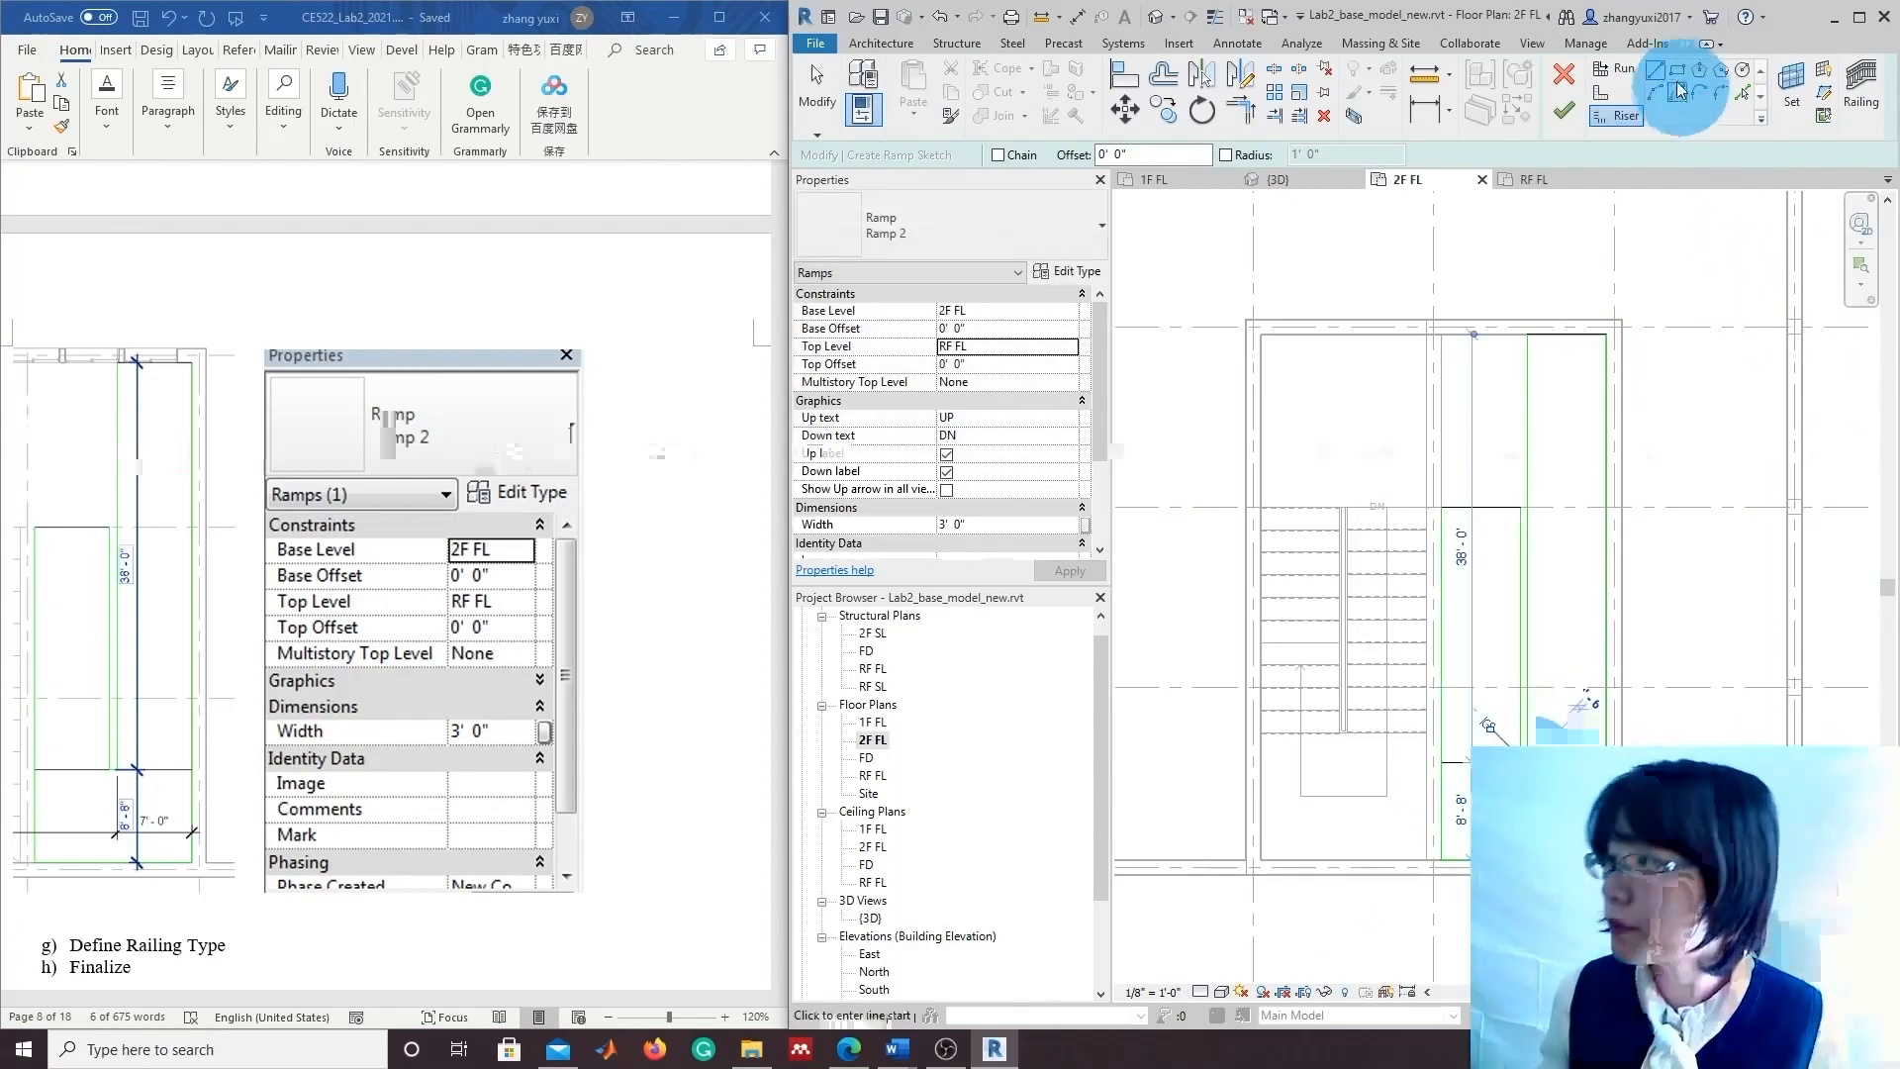
left_click(1574, 109)
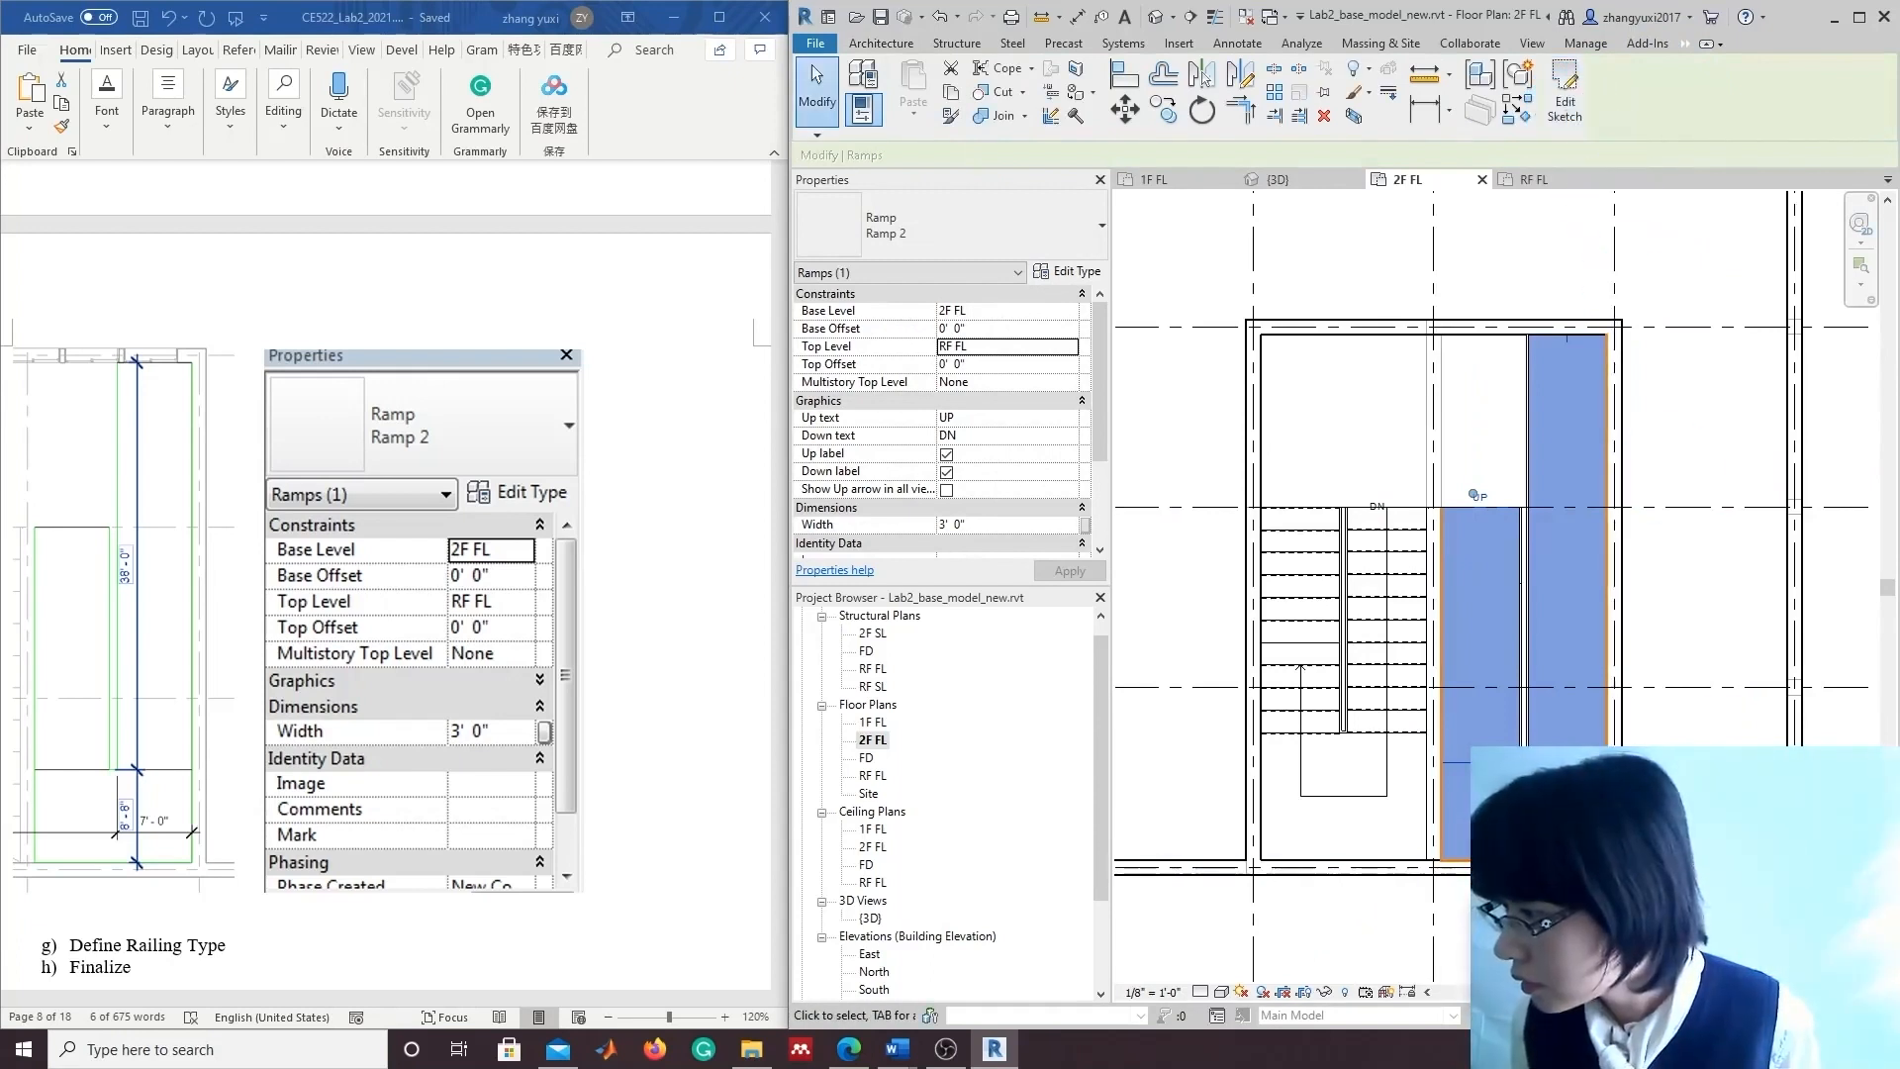
Inspect the ramp's railing and reopen the ramp sketch to check its boundary lines, finishing it without edits.
left_click(1653, 698)
left_click(1608, 696)
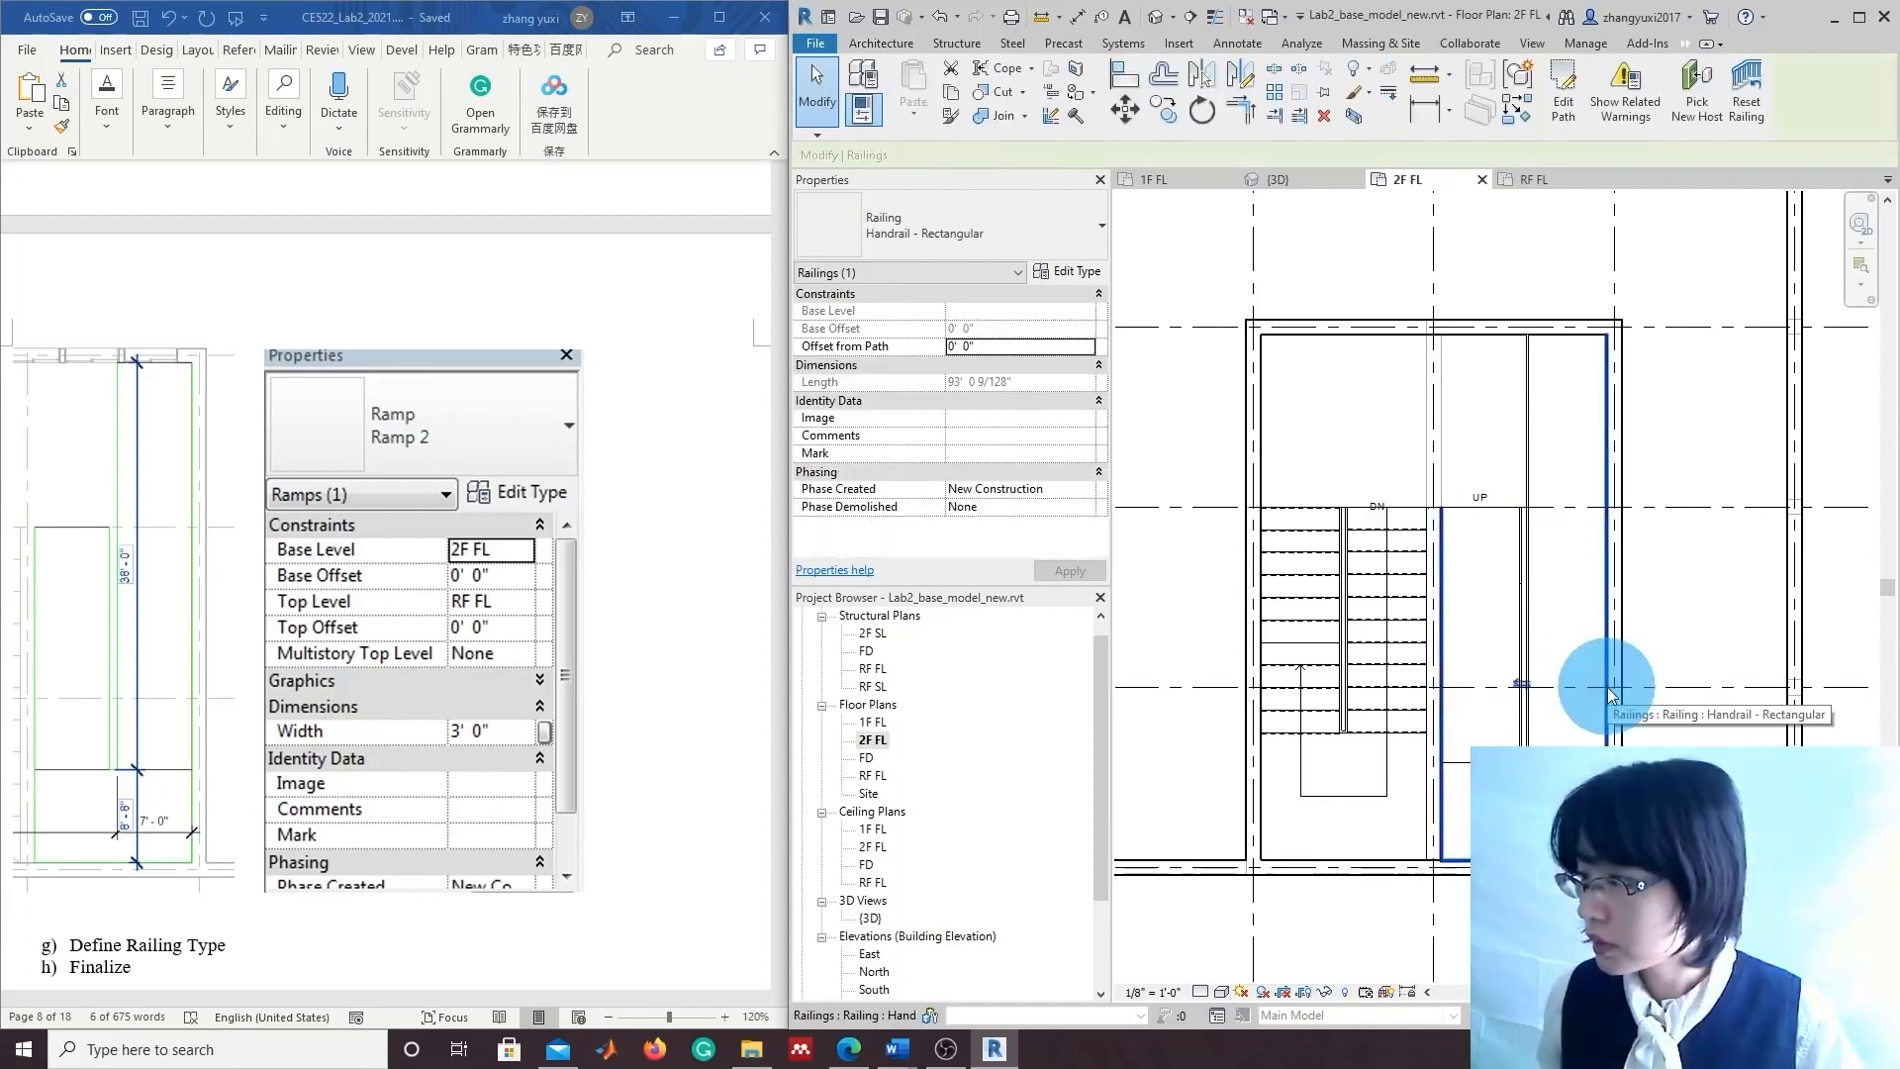
left_click(1519, 539)
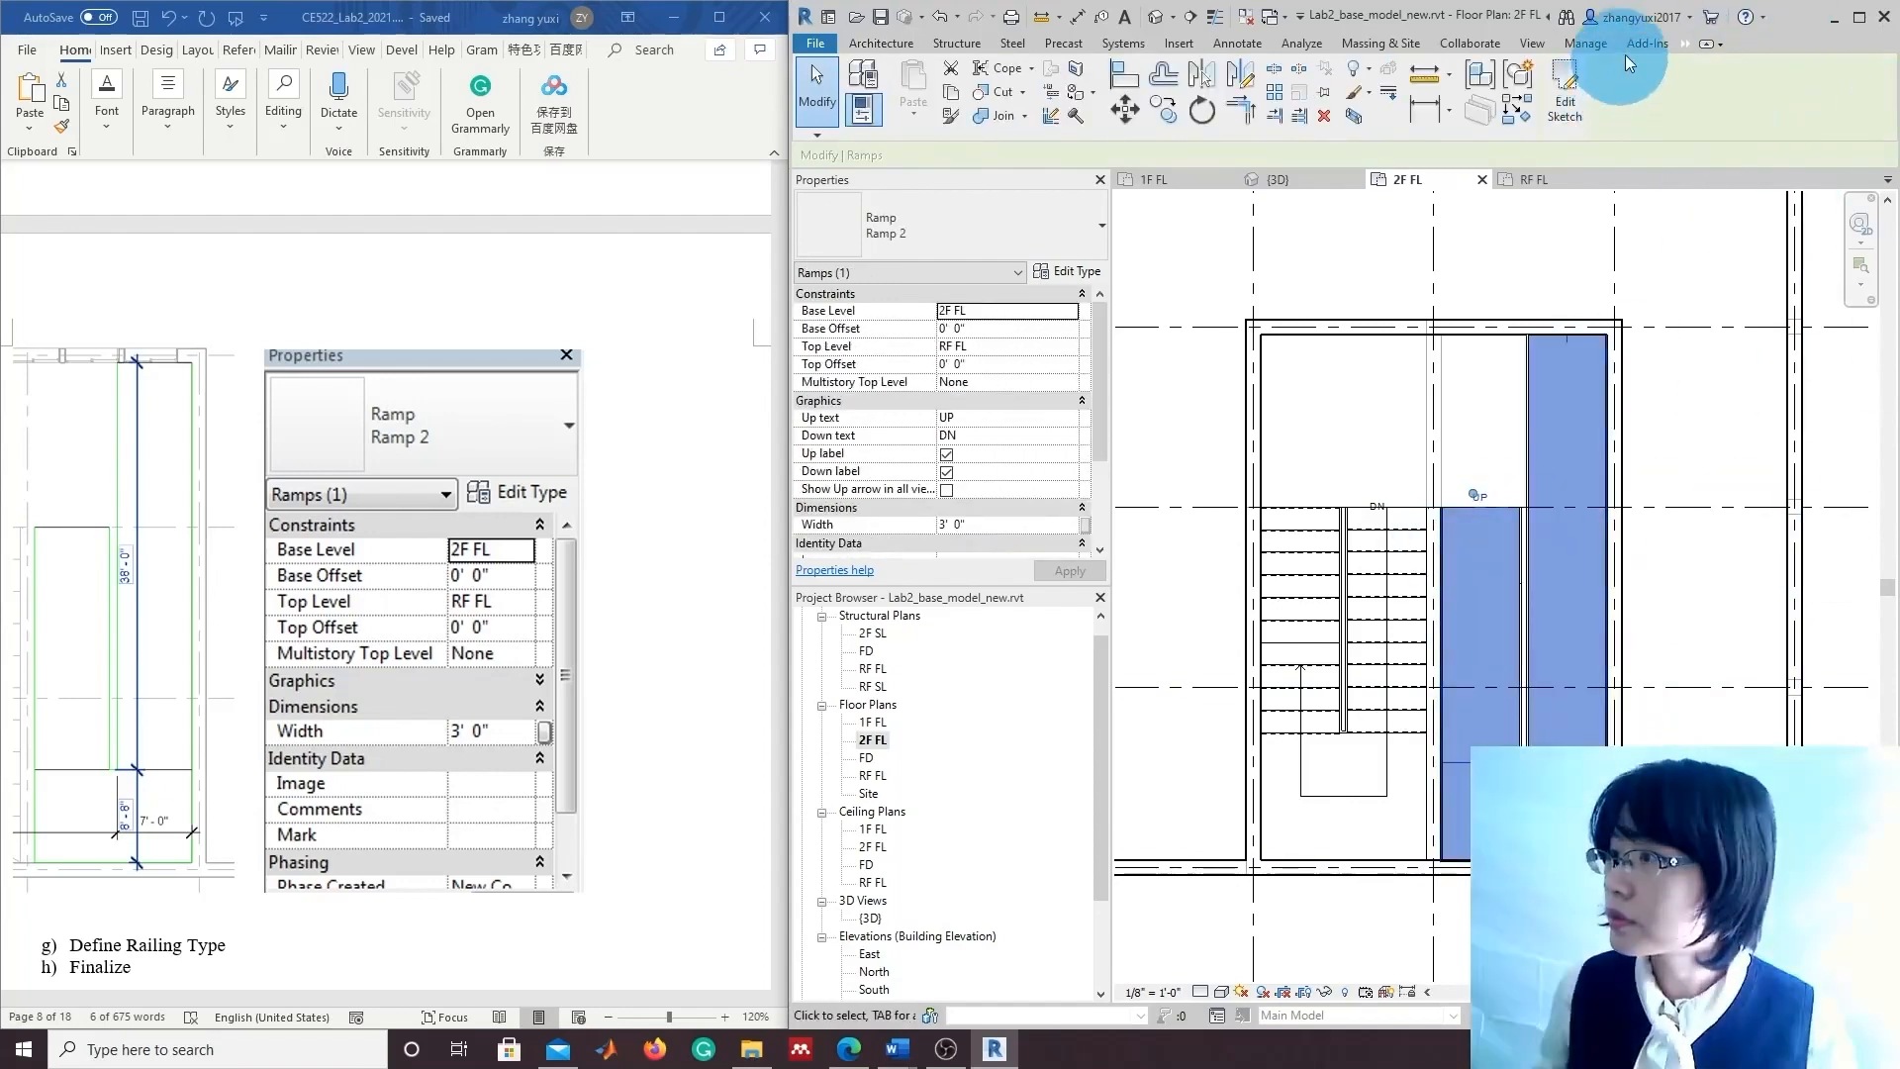
left_click(1589, 111)
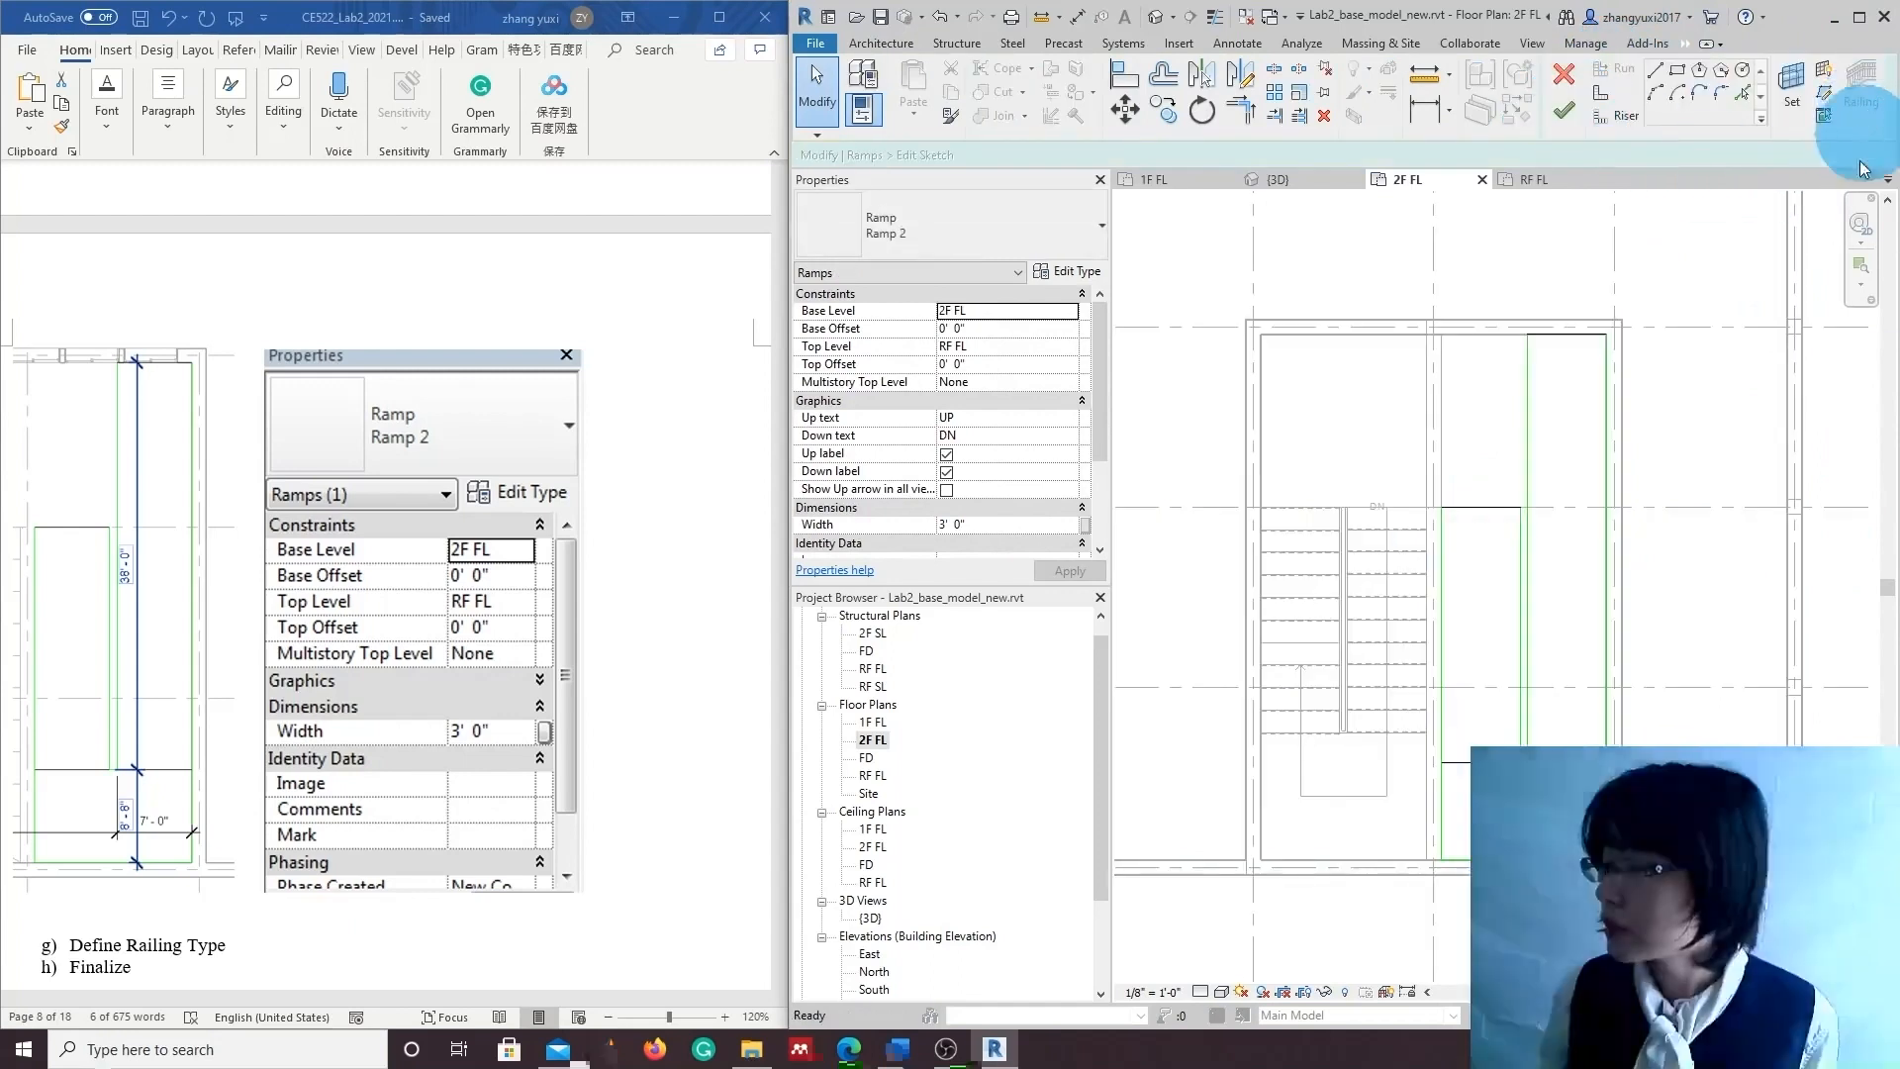
left_click(1516, 517)
left_click(1443, 843)
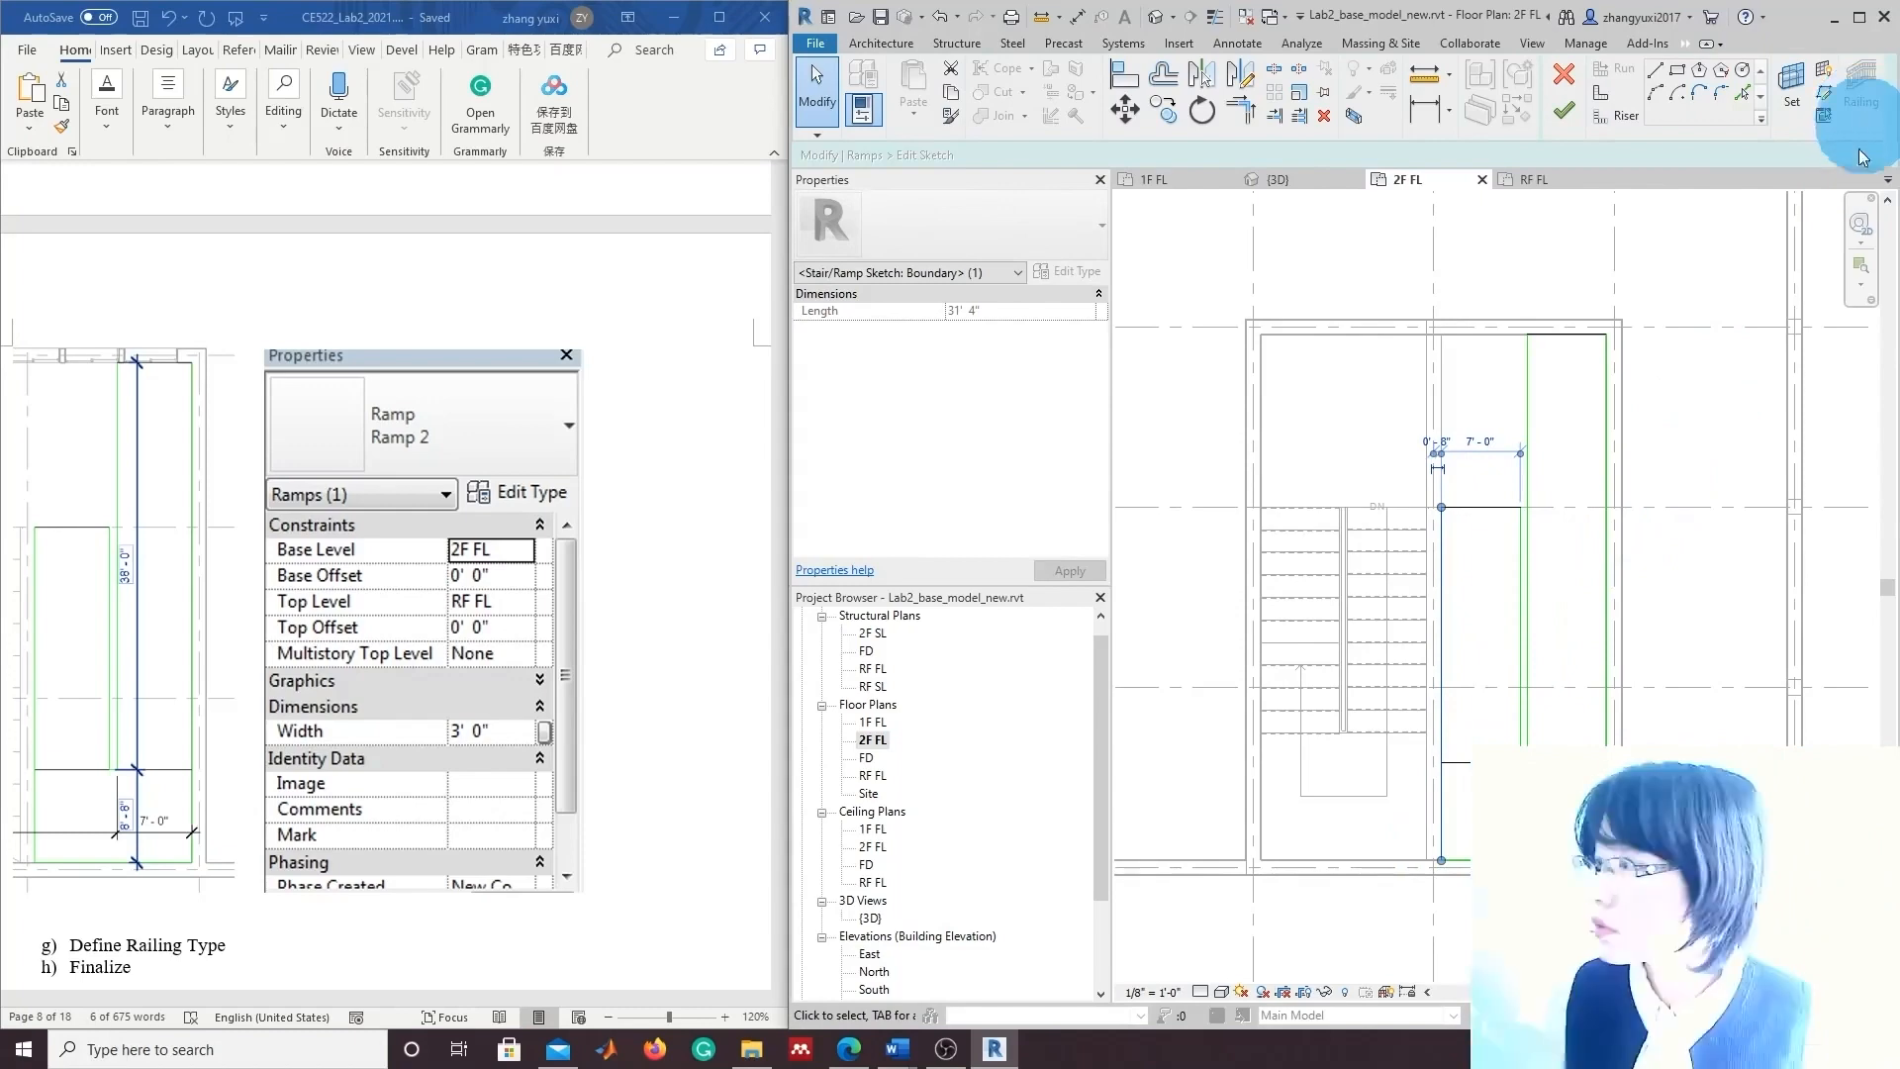
left_click(1608, 571)
key("Escape")
left_click(1564, 111)
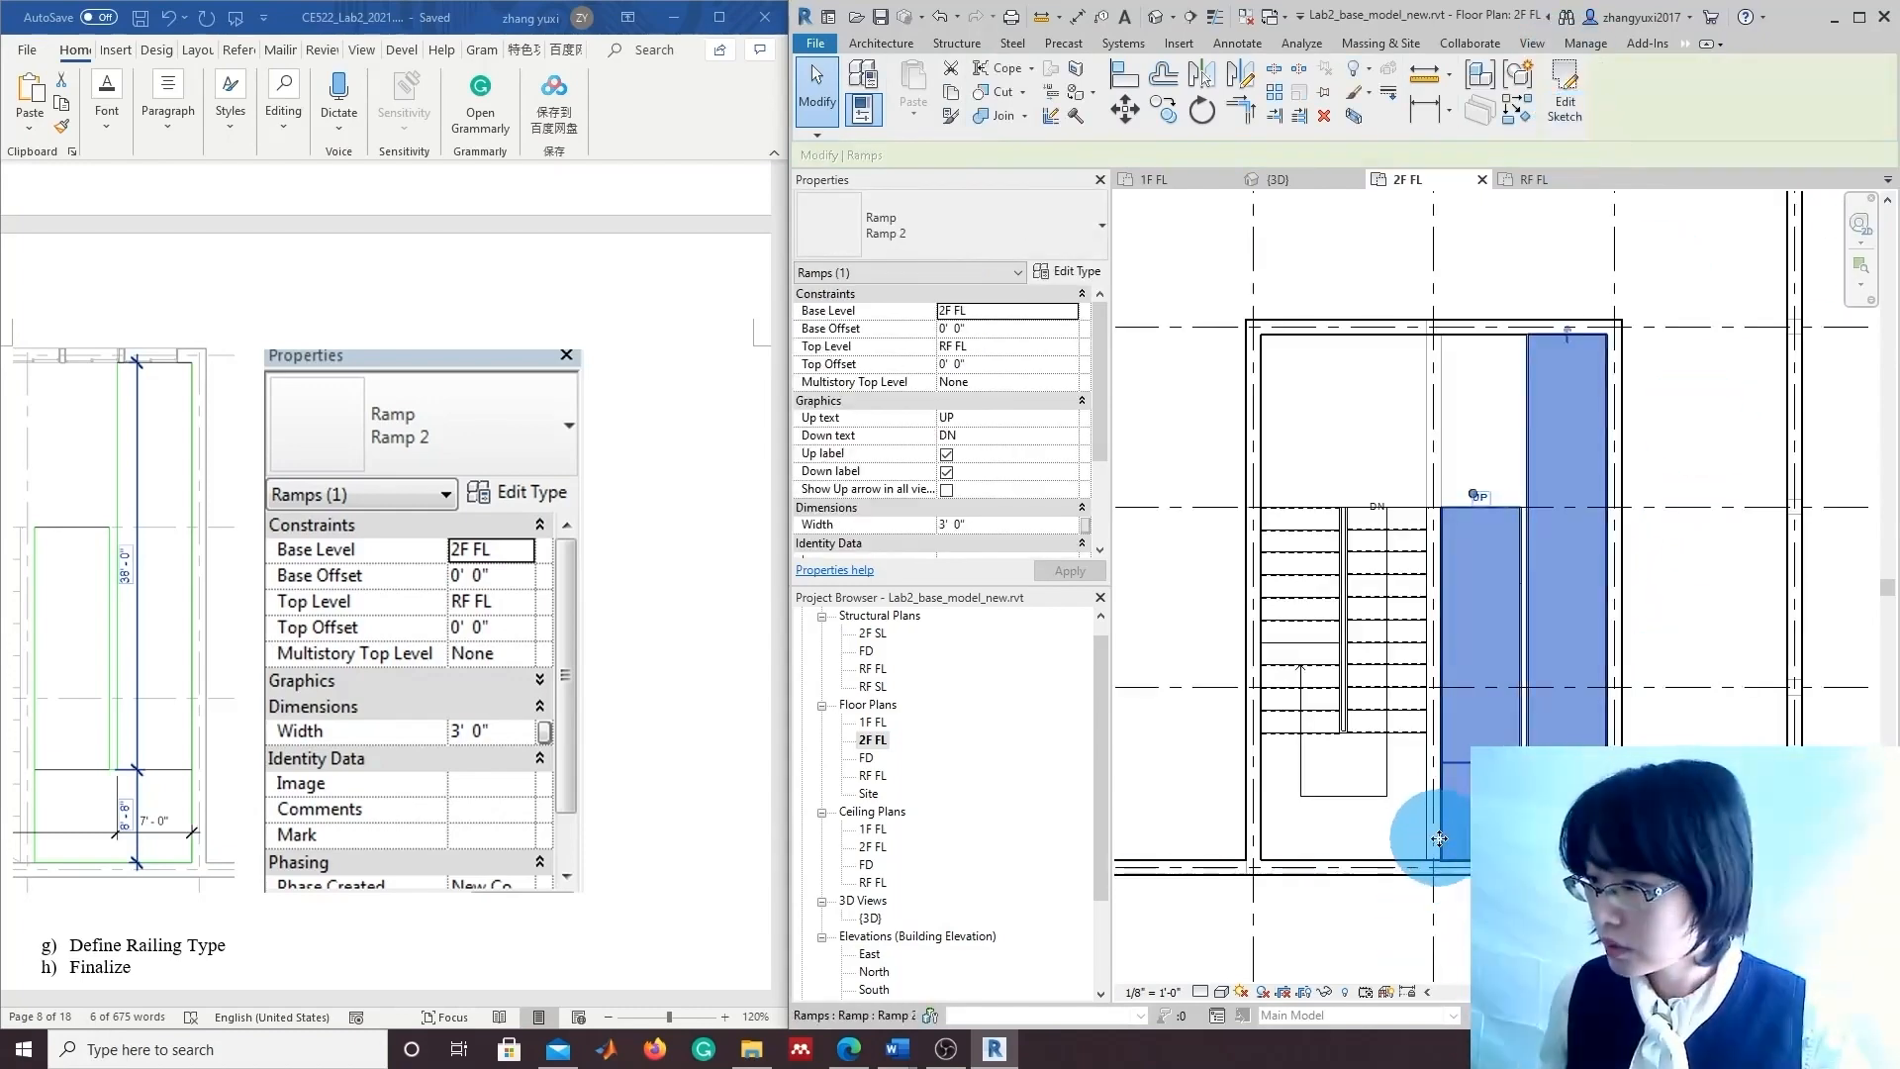
Read the railing instructions, open the 3D view on the ramp and delete both of its railings.
scroll(550, 805, "down", 8)
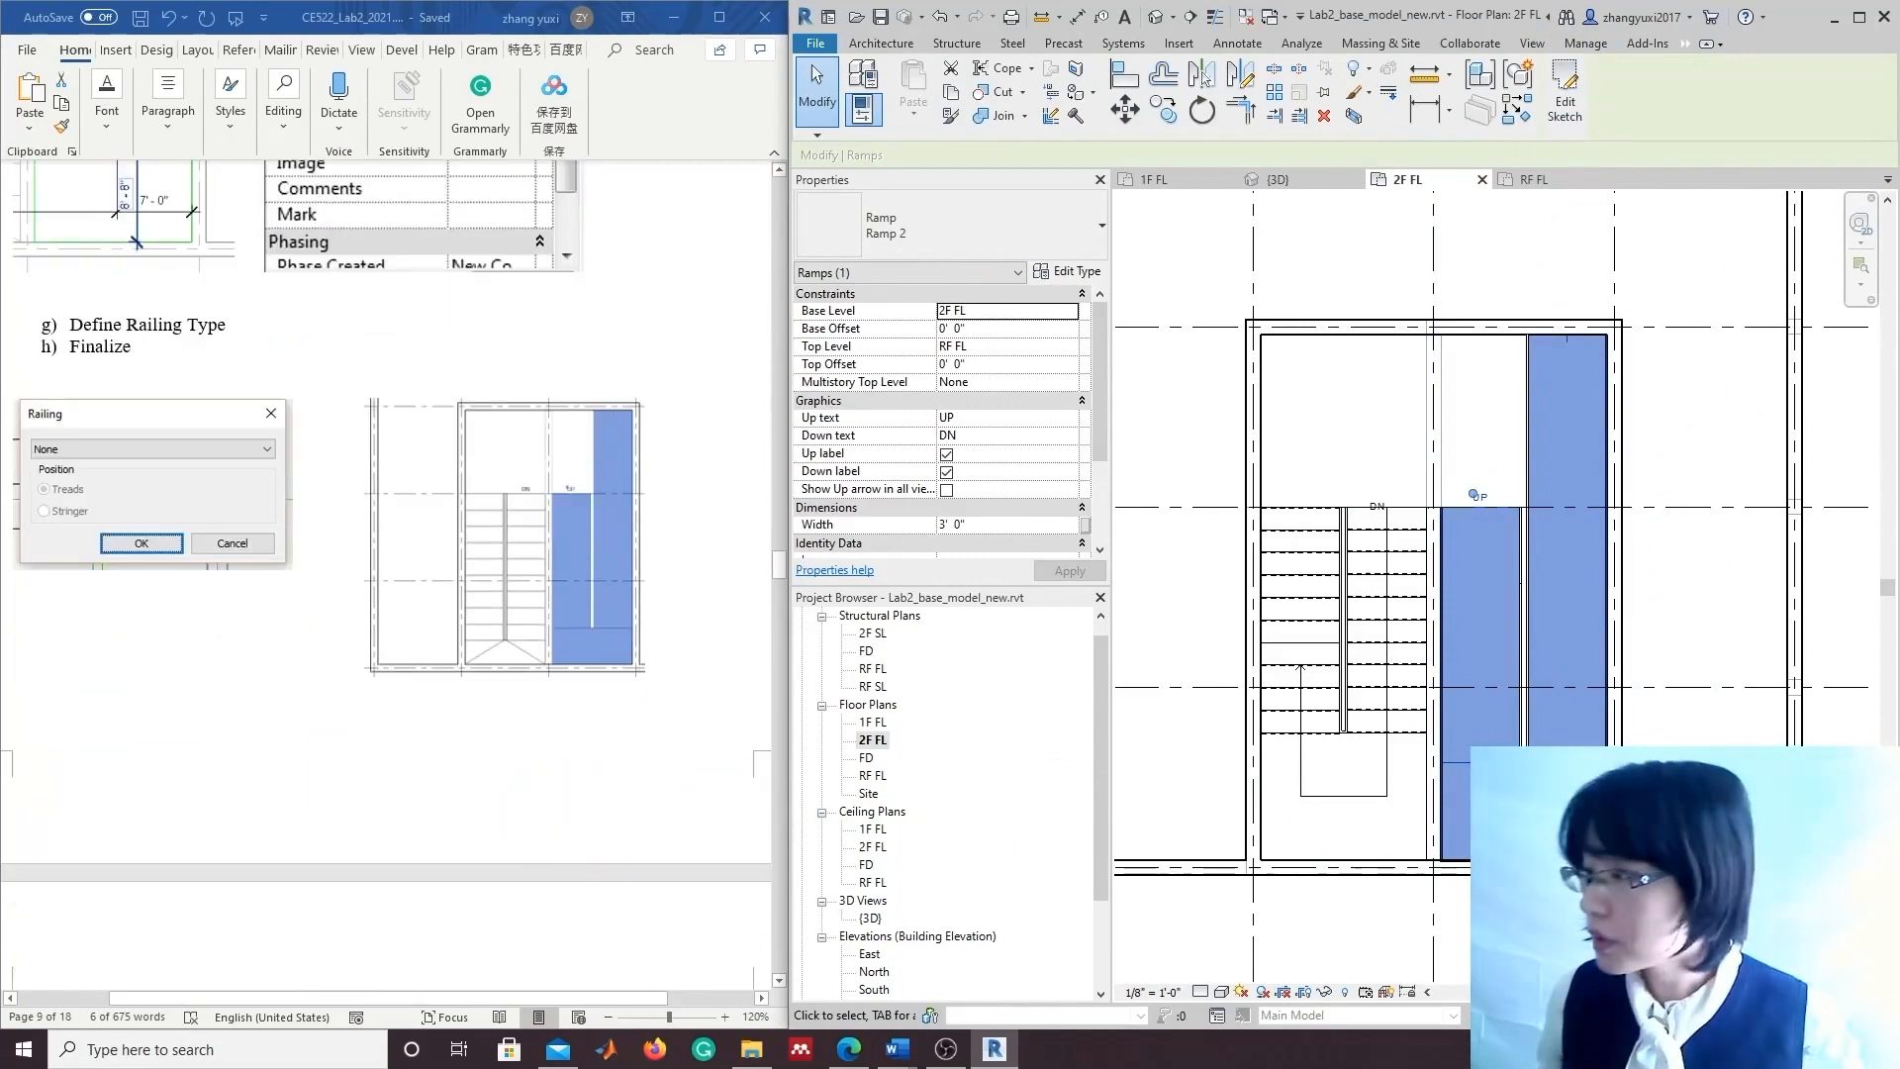
left_click(1449, 827)
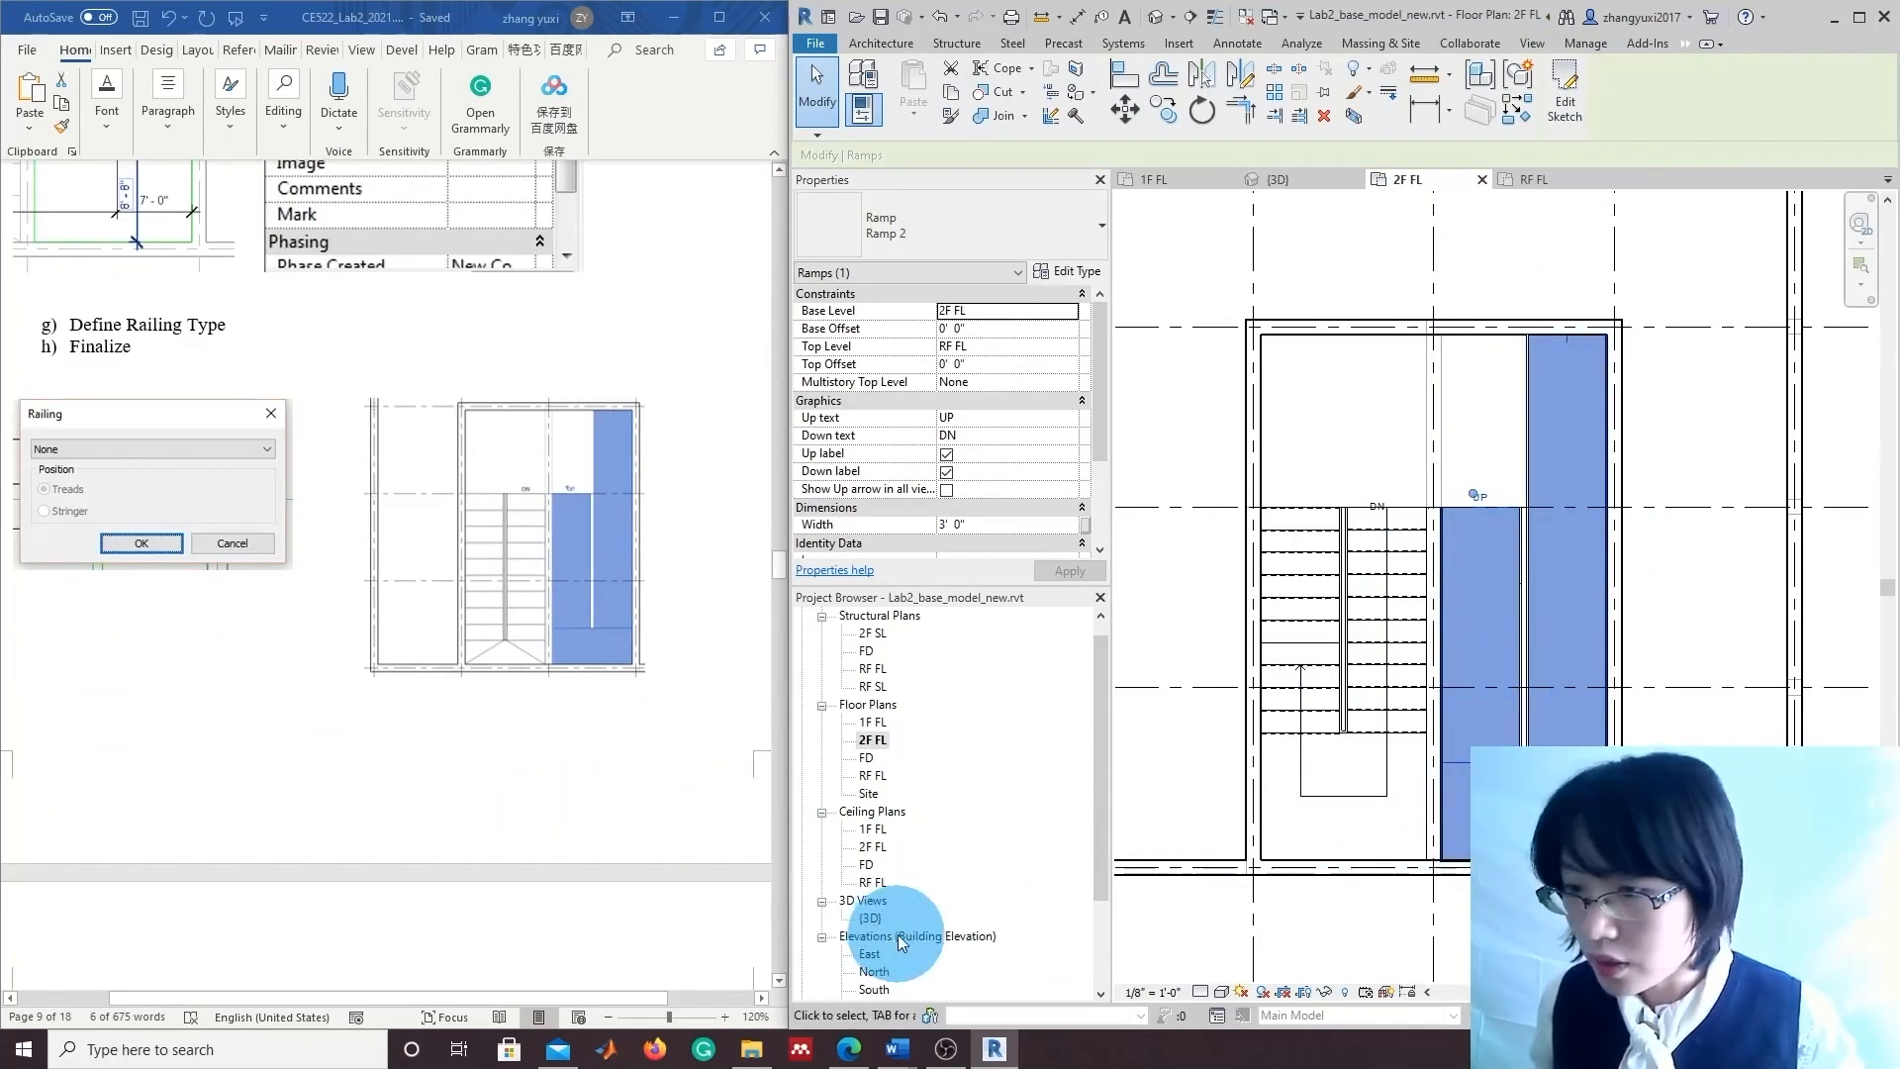
double_click(871, 919)
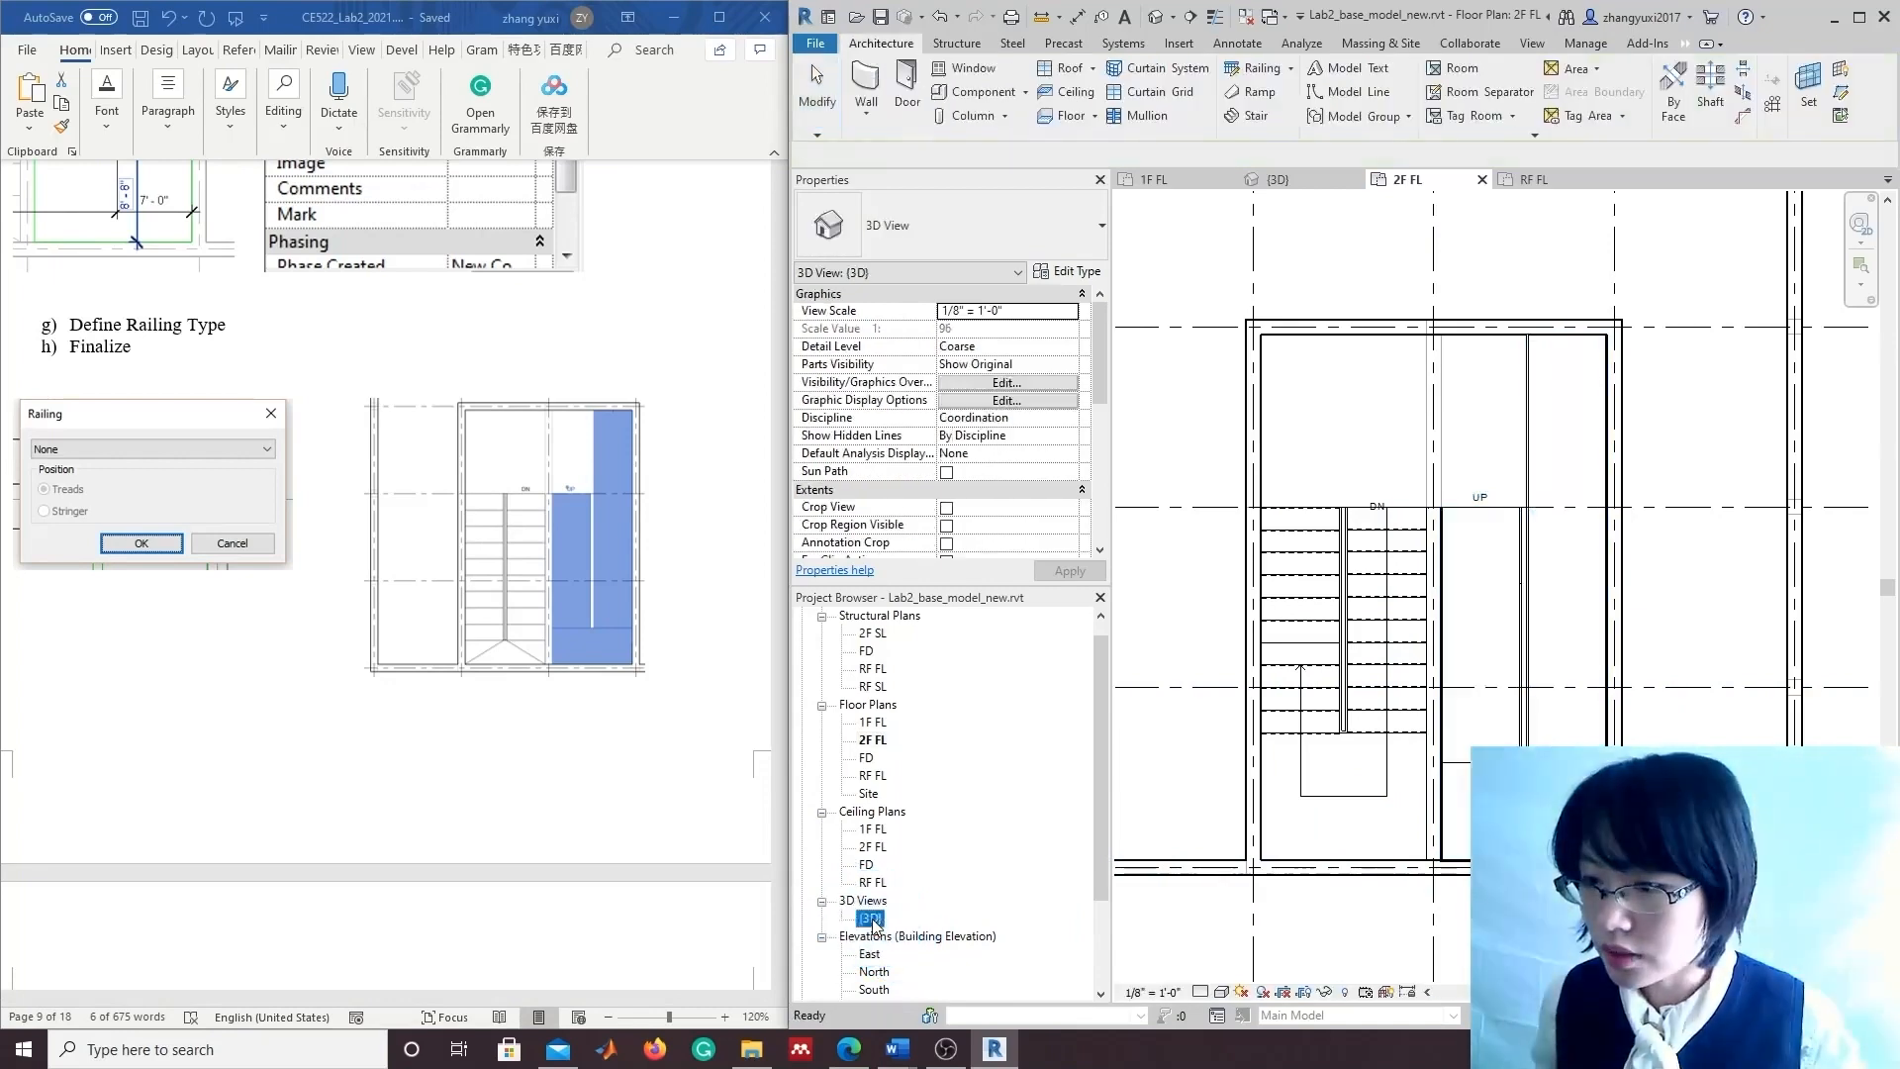
left_click(1590, 469)
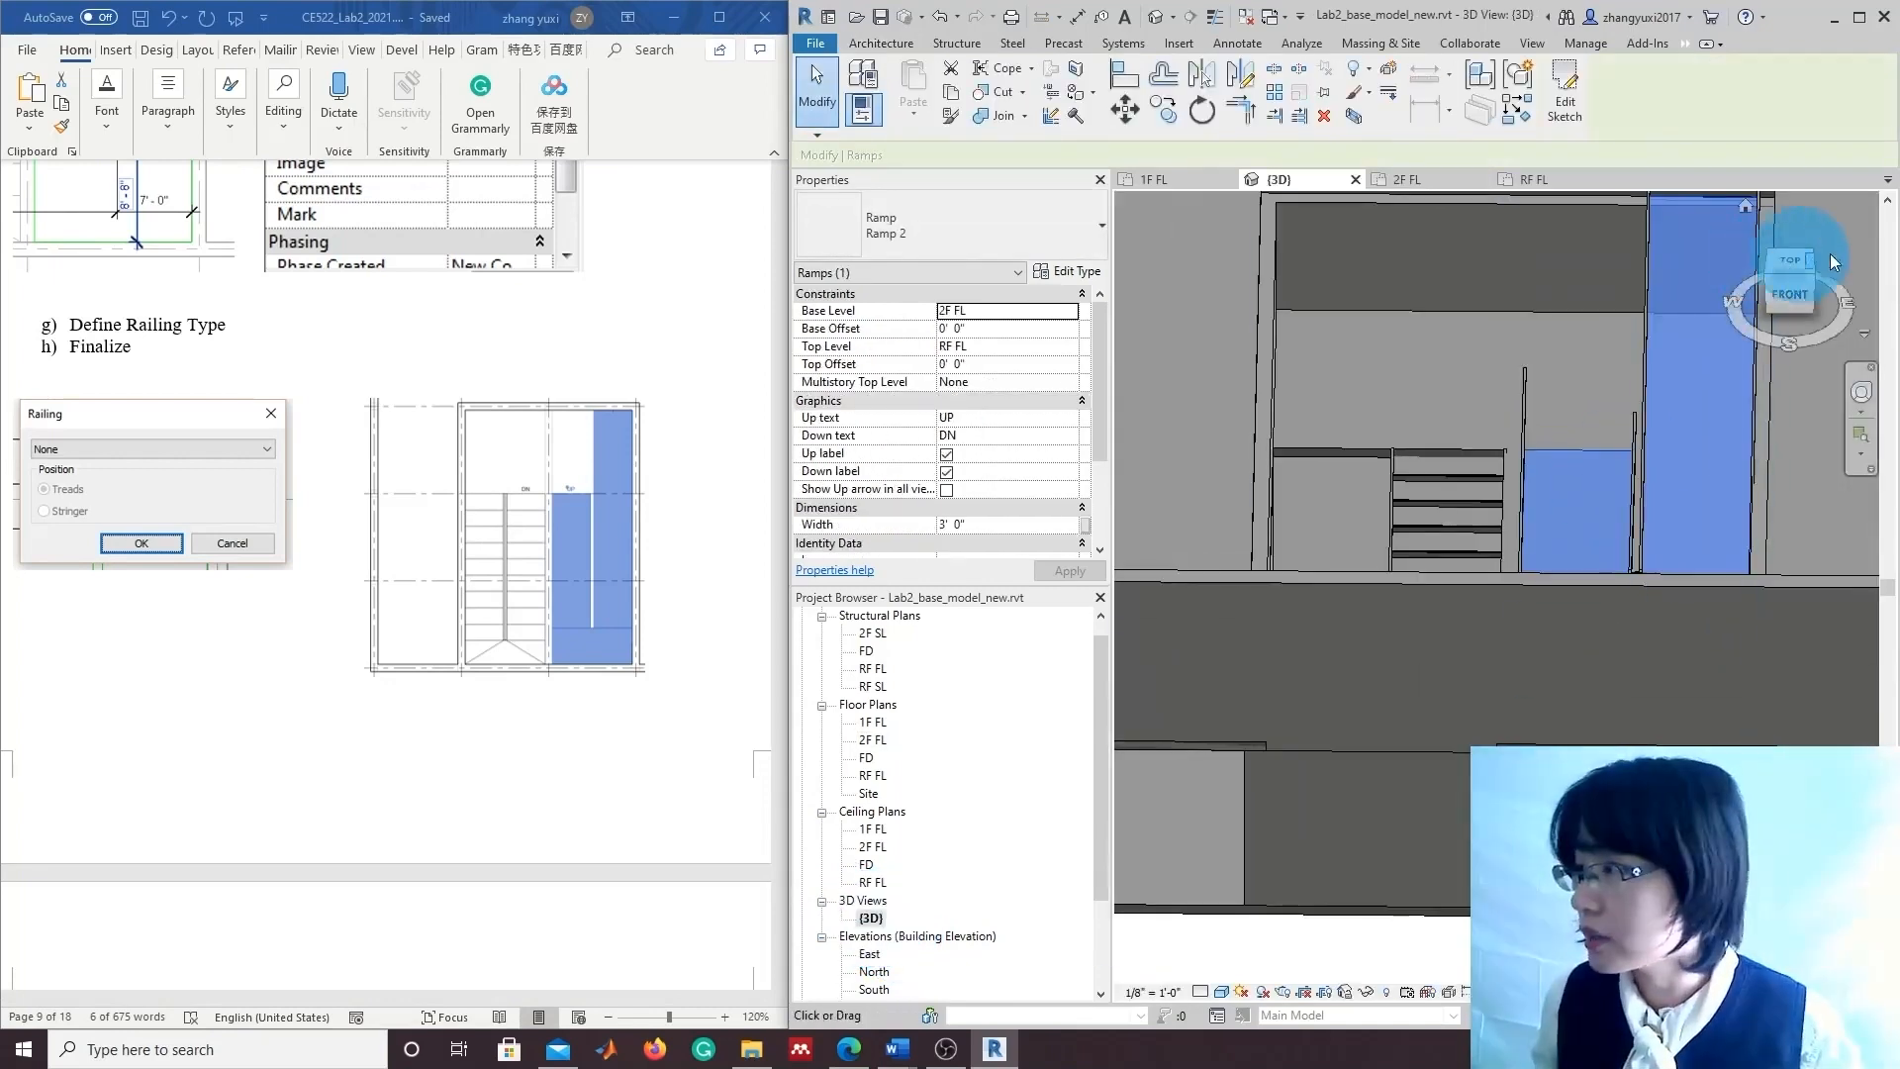
left_click(1770, 259)
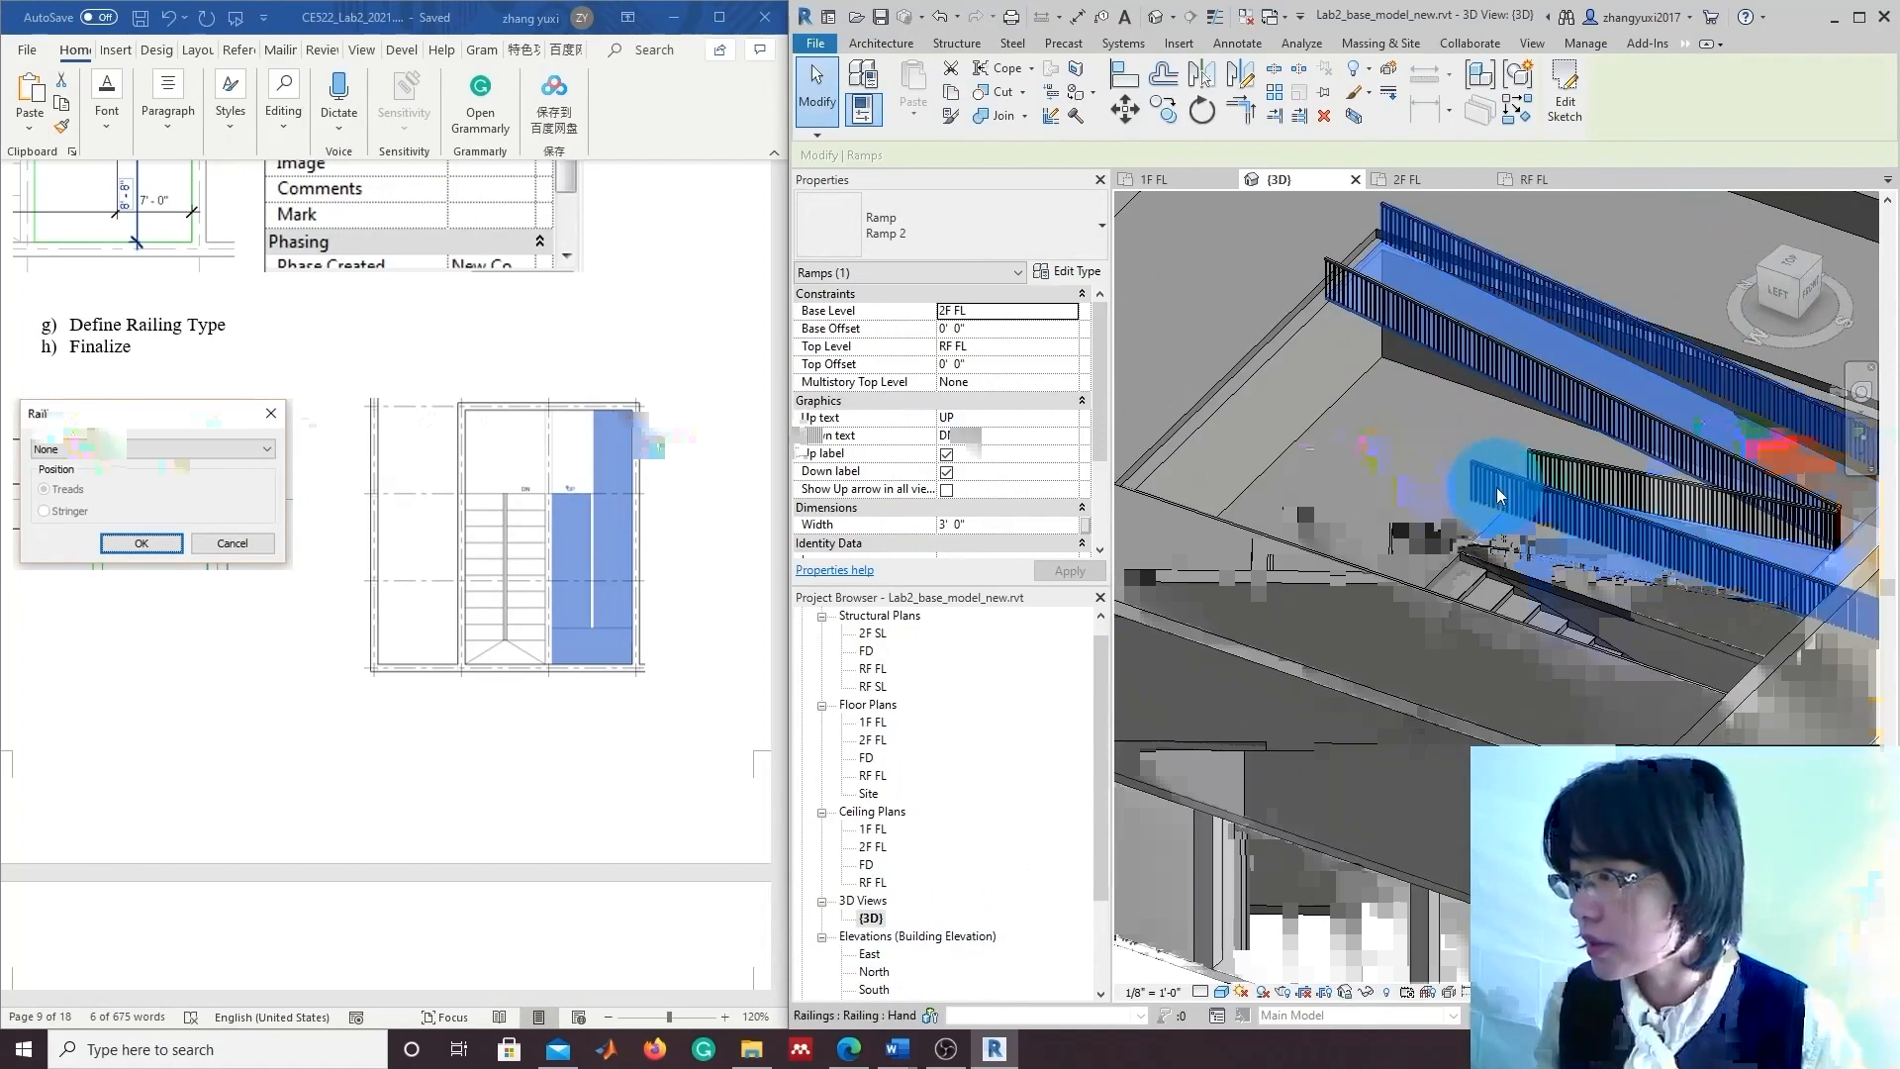
left_click(1495, 492)
key("Delete")
left_click(1574, 461)
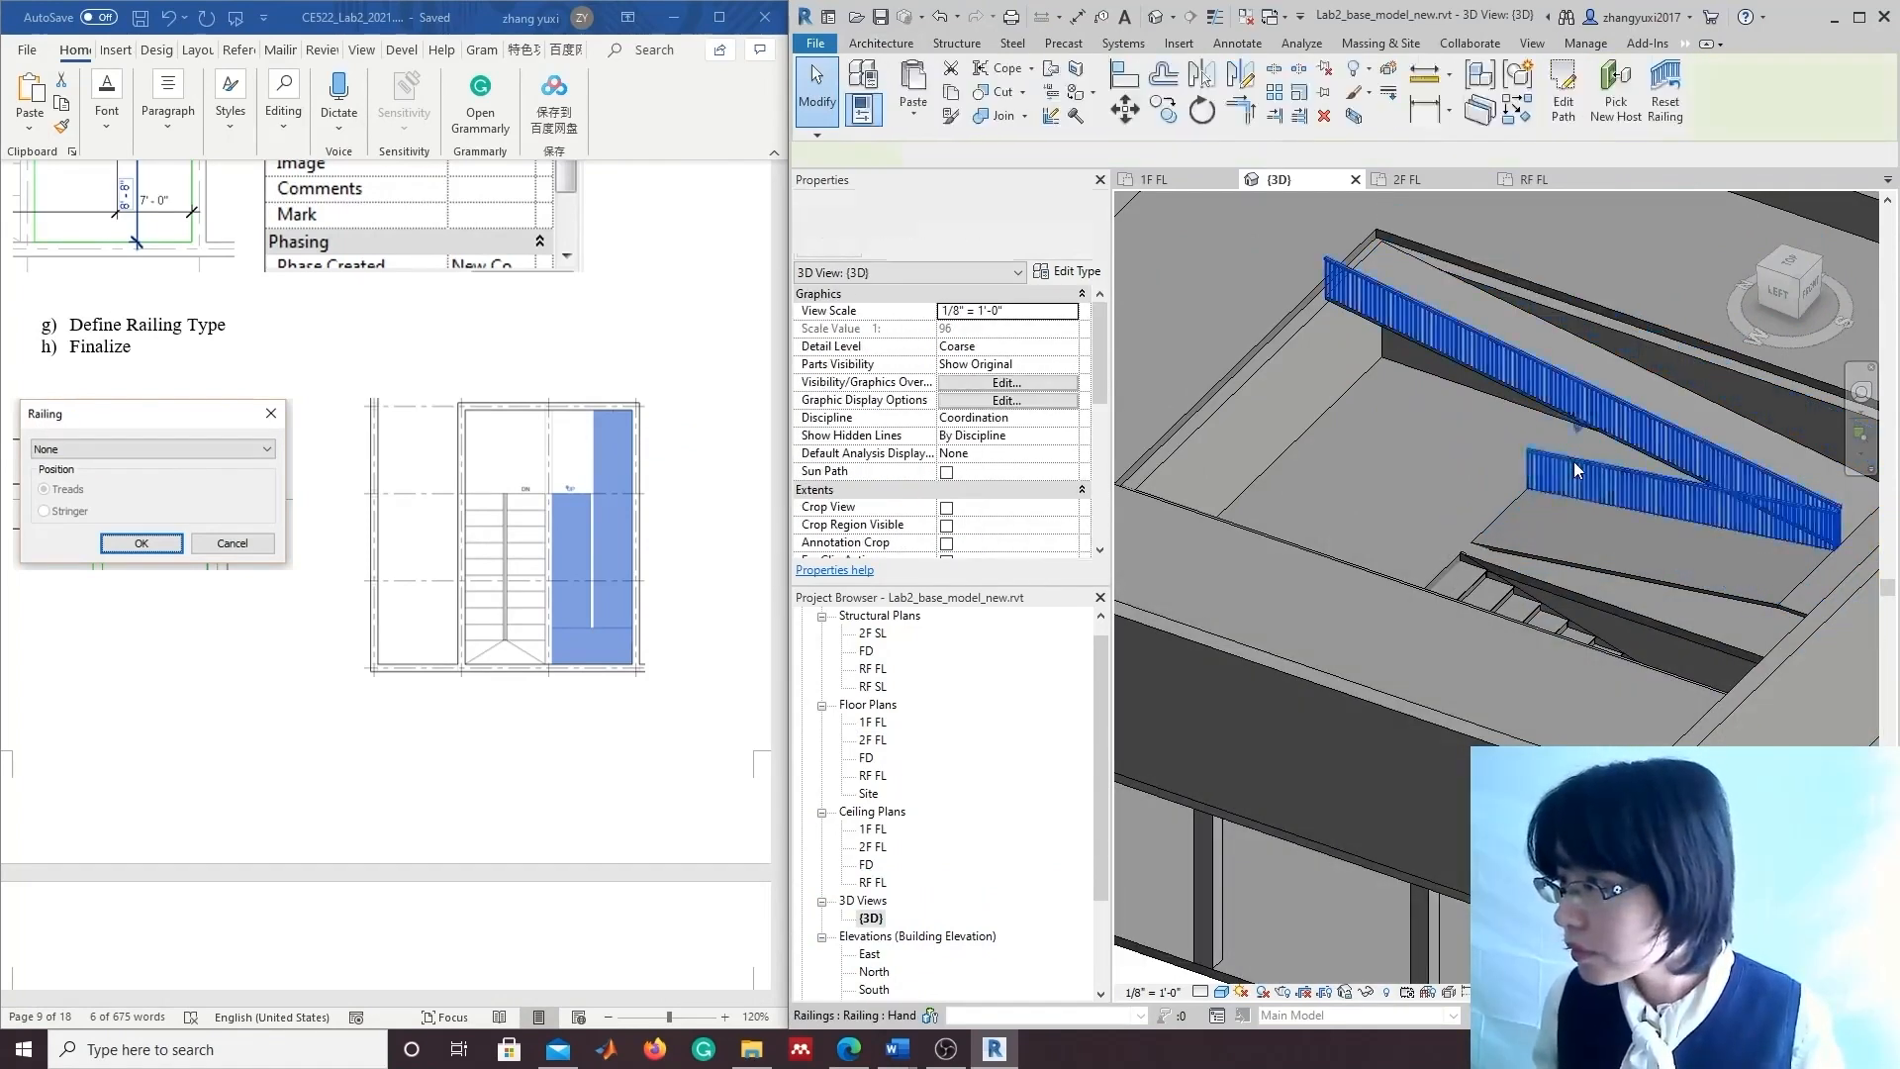
key("Delete")
Examine in 3D how the ramp's upper end meets the walls and roof opening, and open the RF FL floor plan.
scroll(1587, 525, "down", 2)
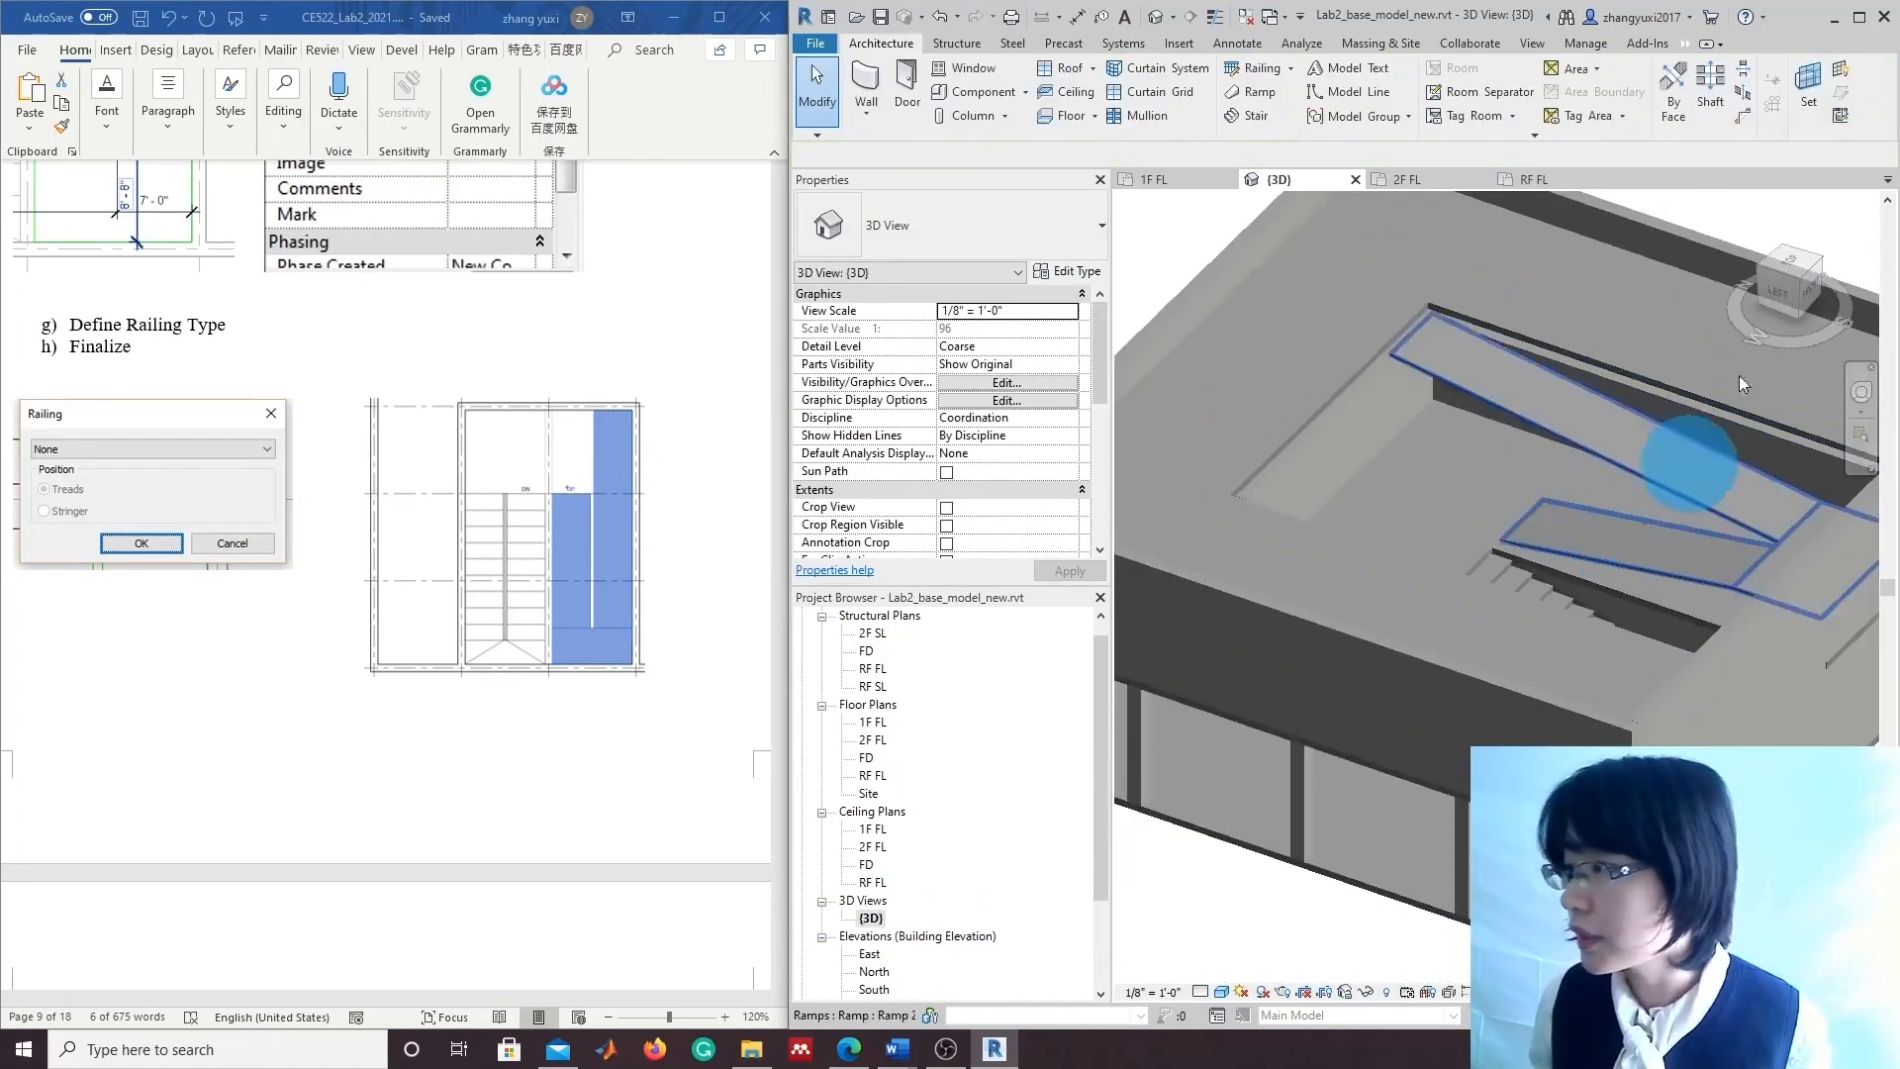
left_click_drag(1785, 279, 1817, 252)
scroll(1417, 475, "up", 3)
scroll(1413, 475, "up", 3)
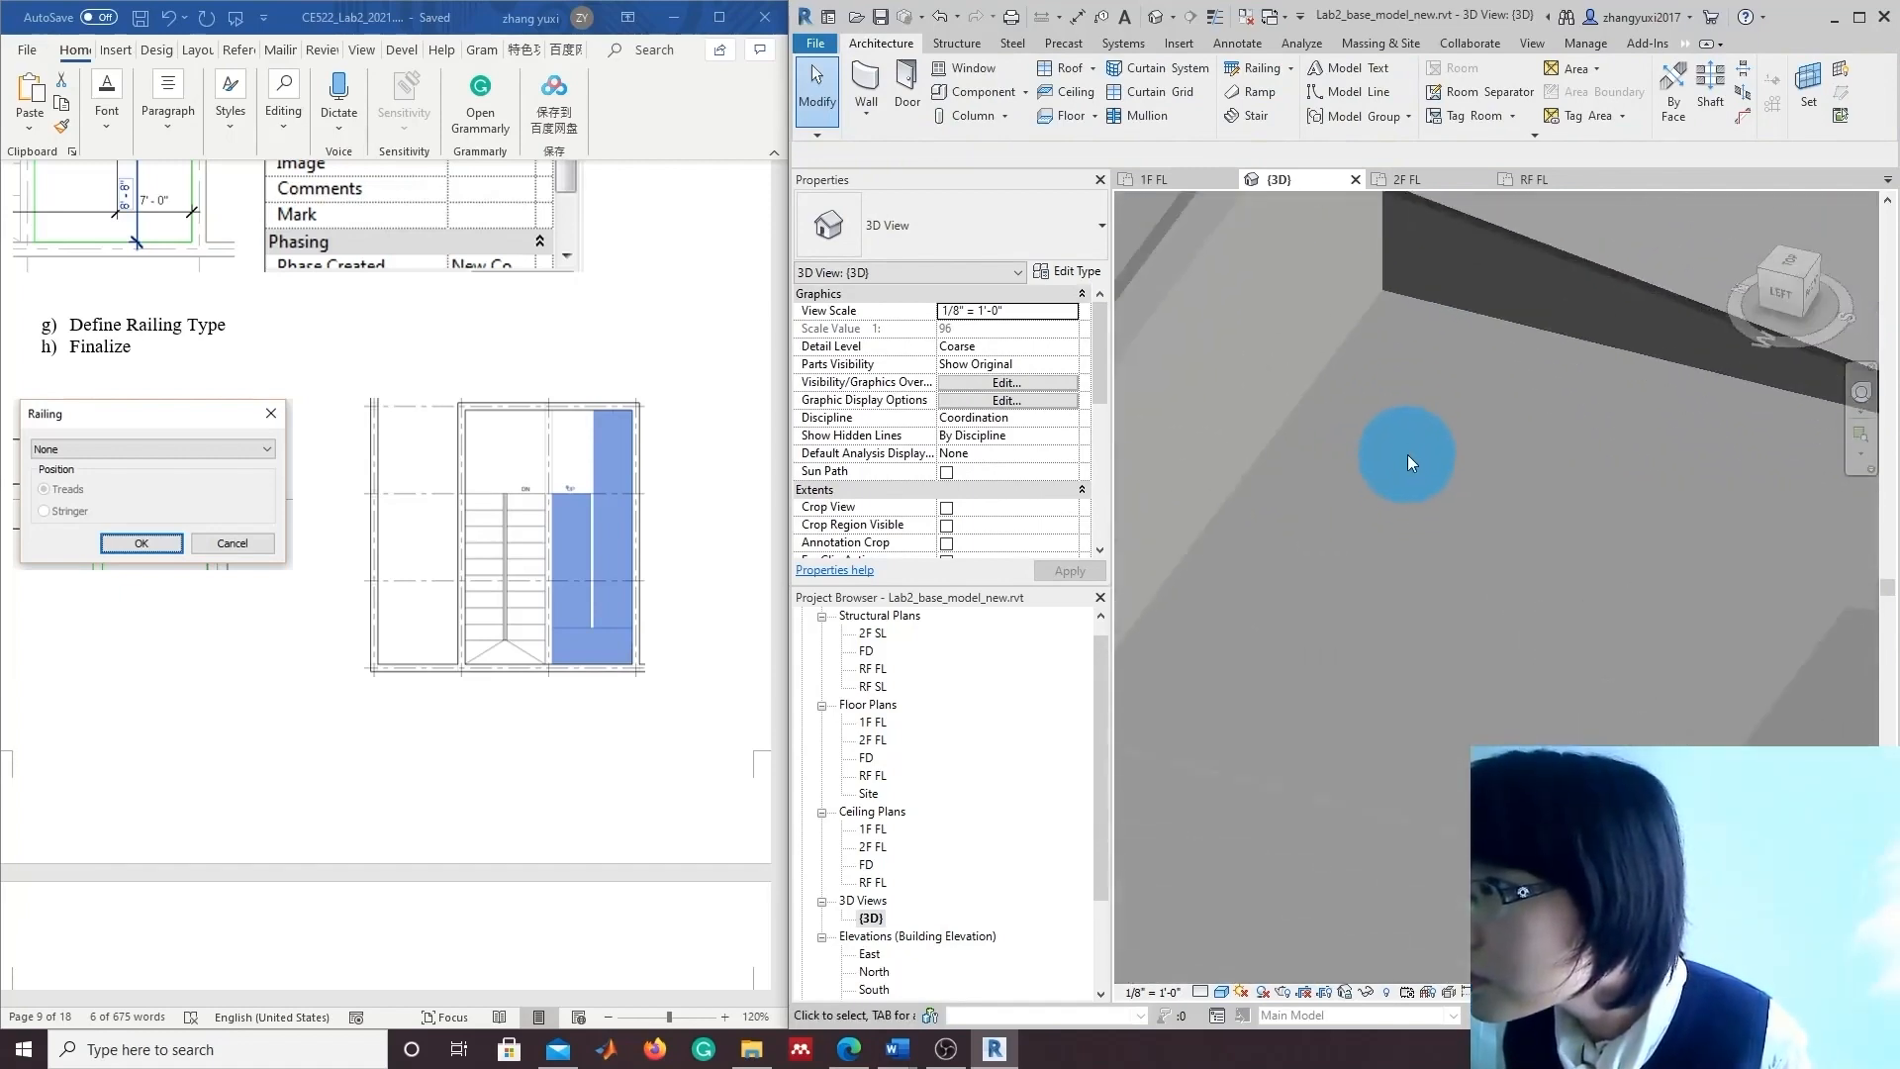
scroll(1407, 454, "down", 1)
middle_click_drag(1407, 455, 1386, 856)
left_click(1324, 651)
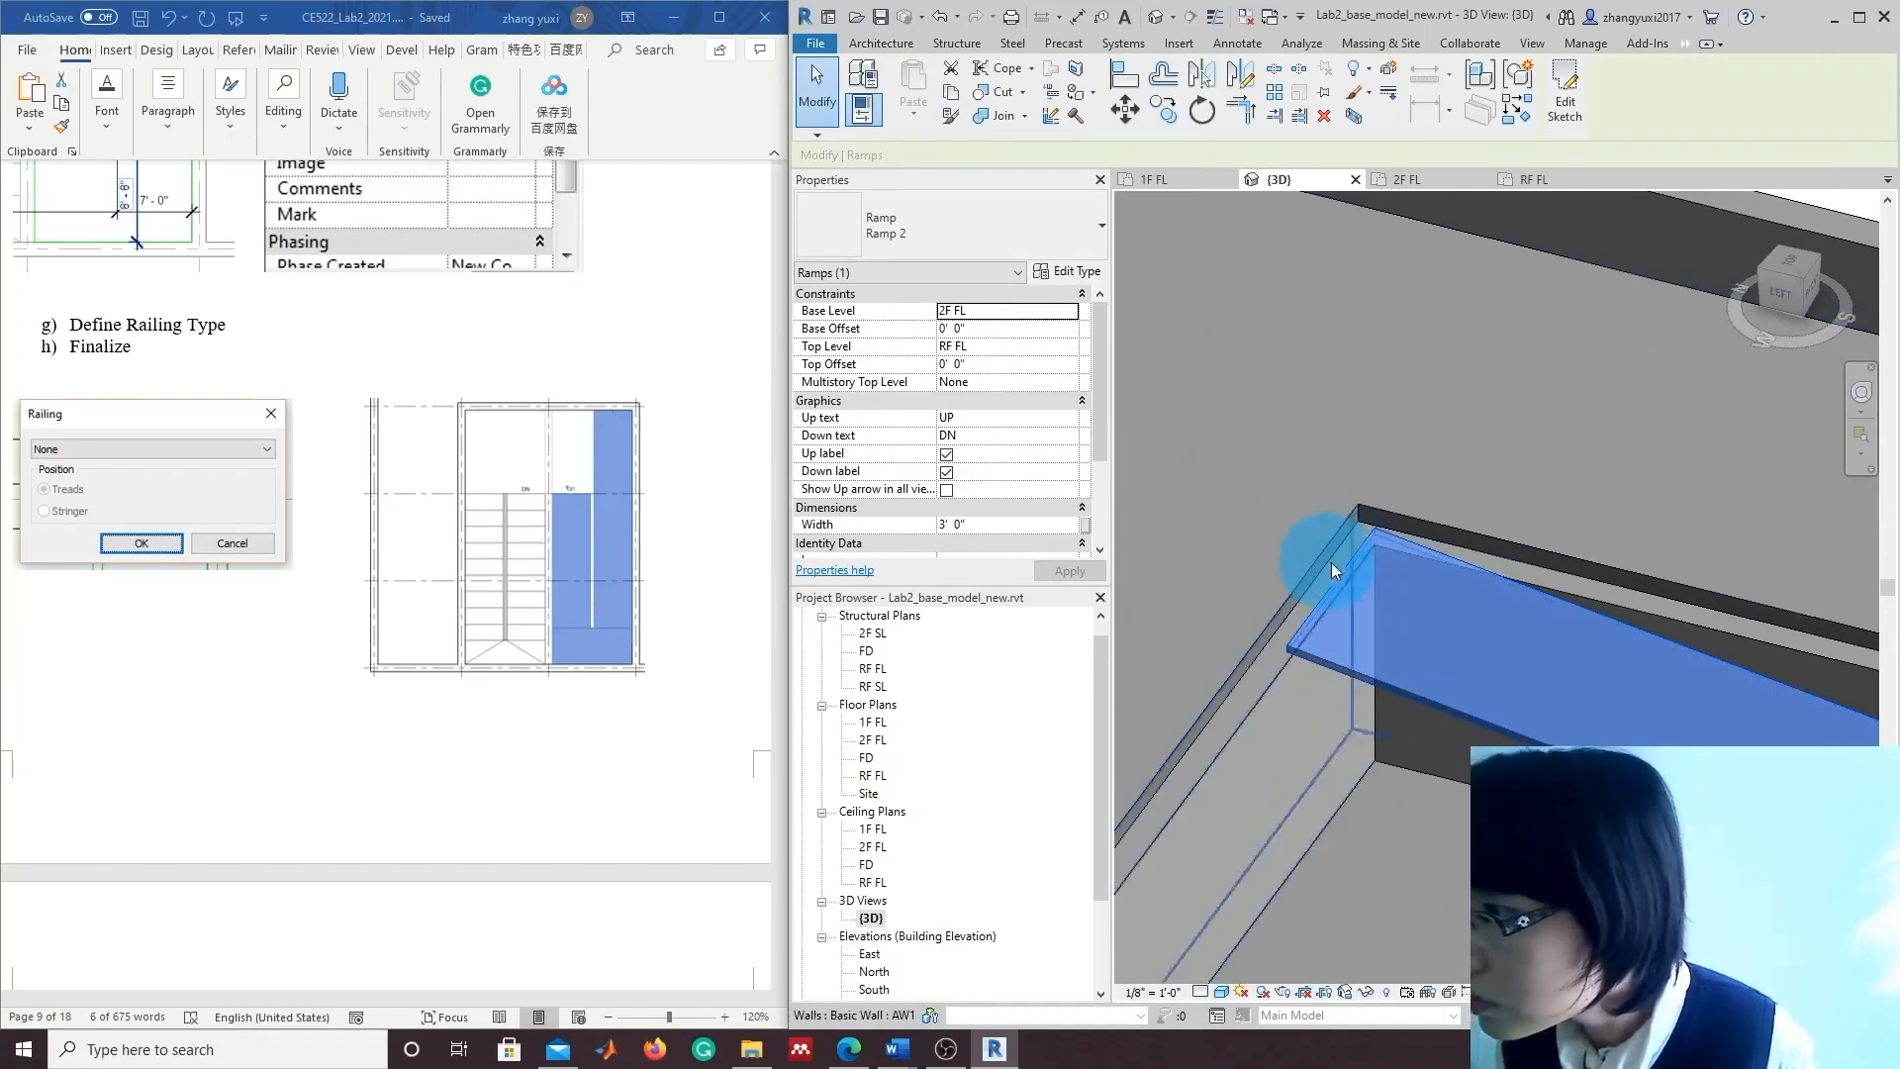
key("Escape")
left_click_drag(1816, 309, 1828, 266)
left_click(1787, 291)
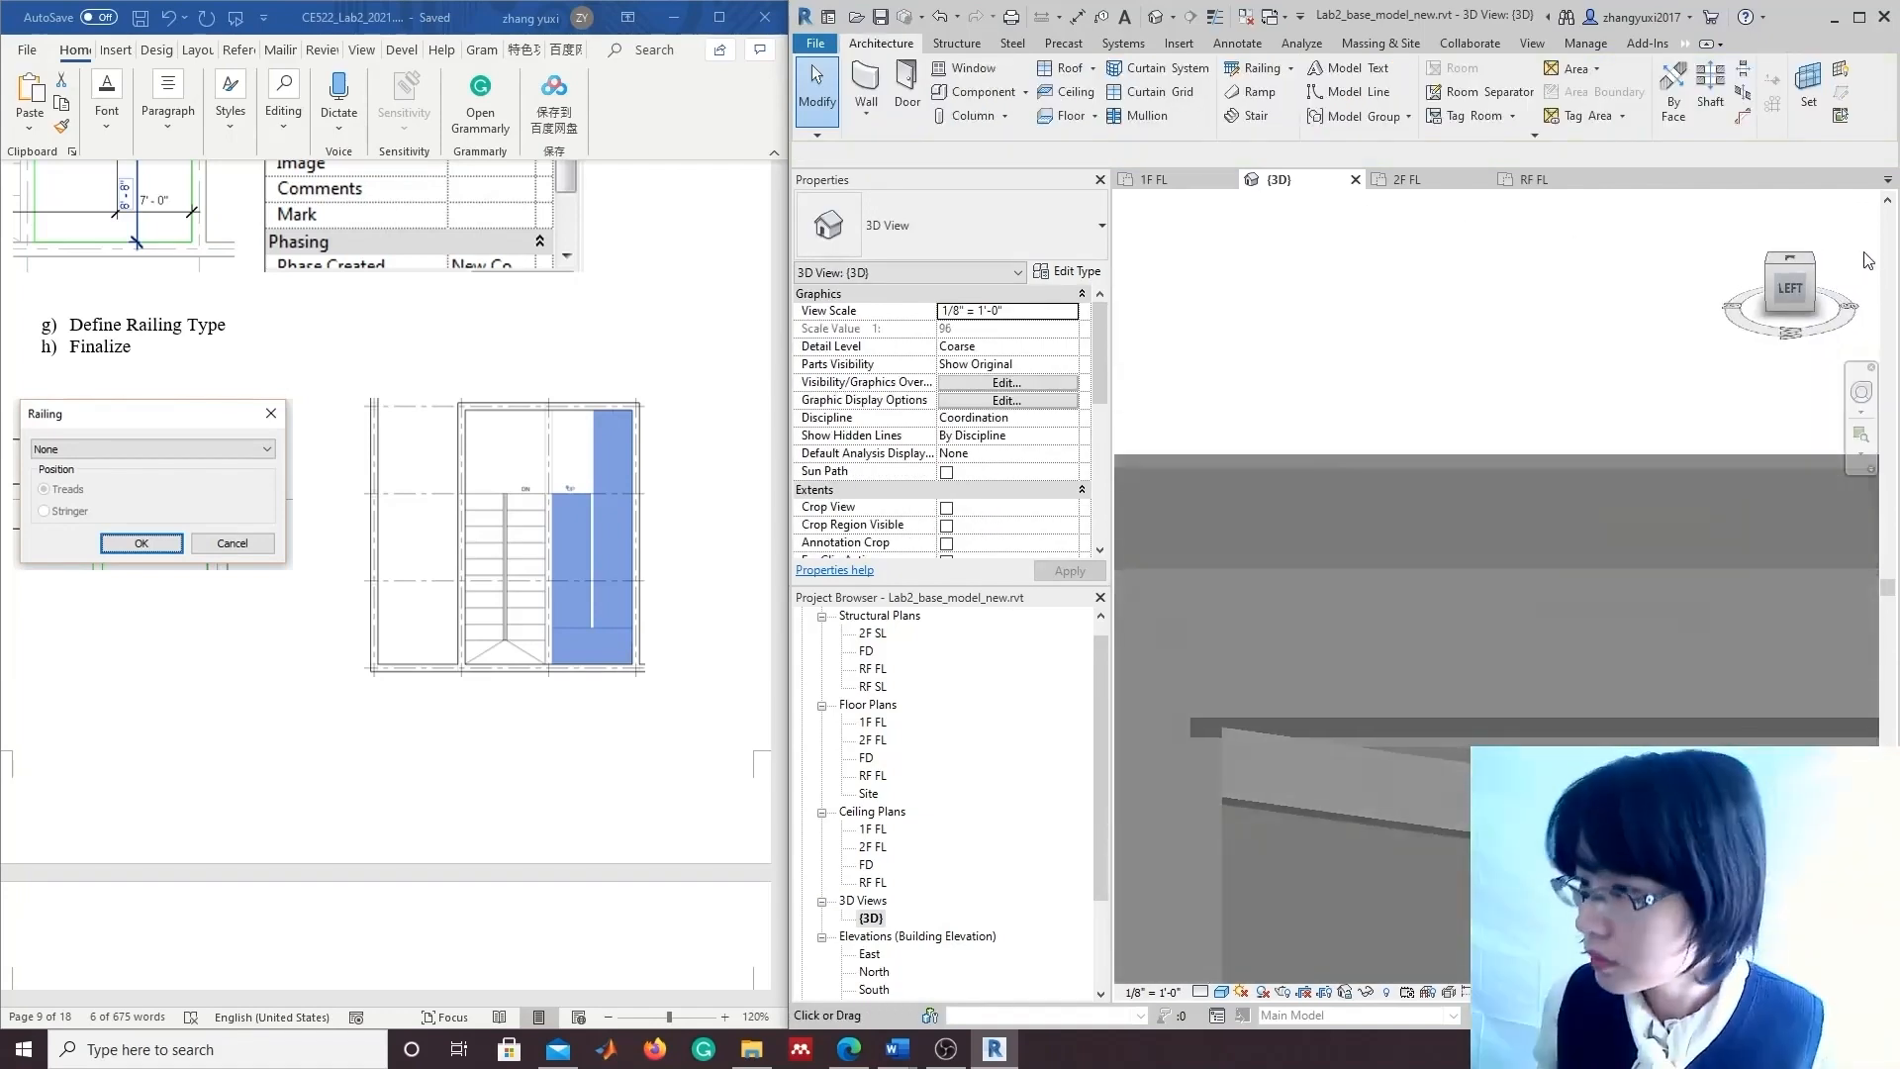
left_click(1256, 798)
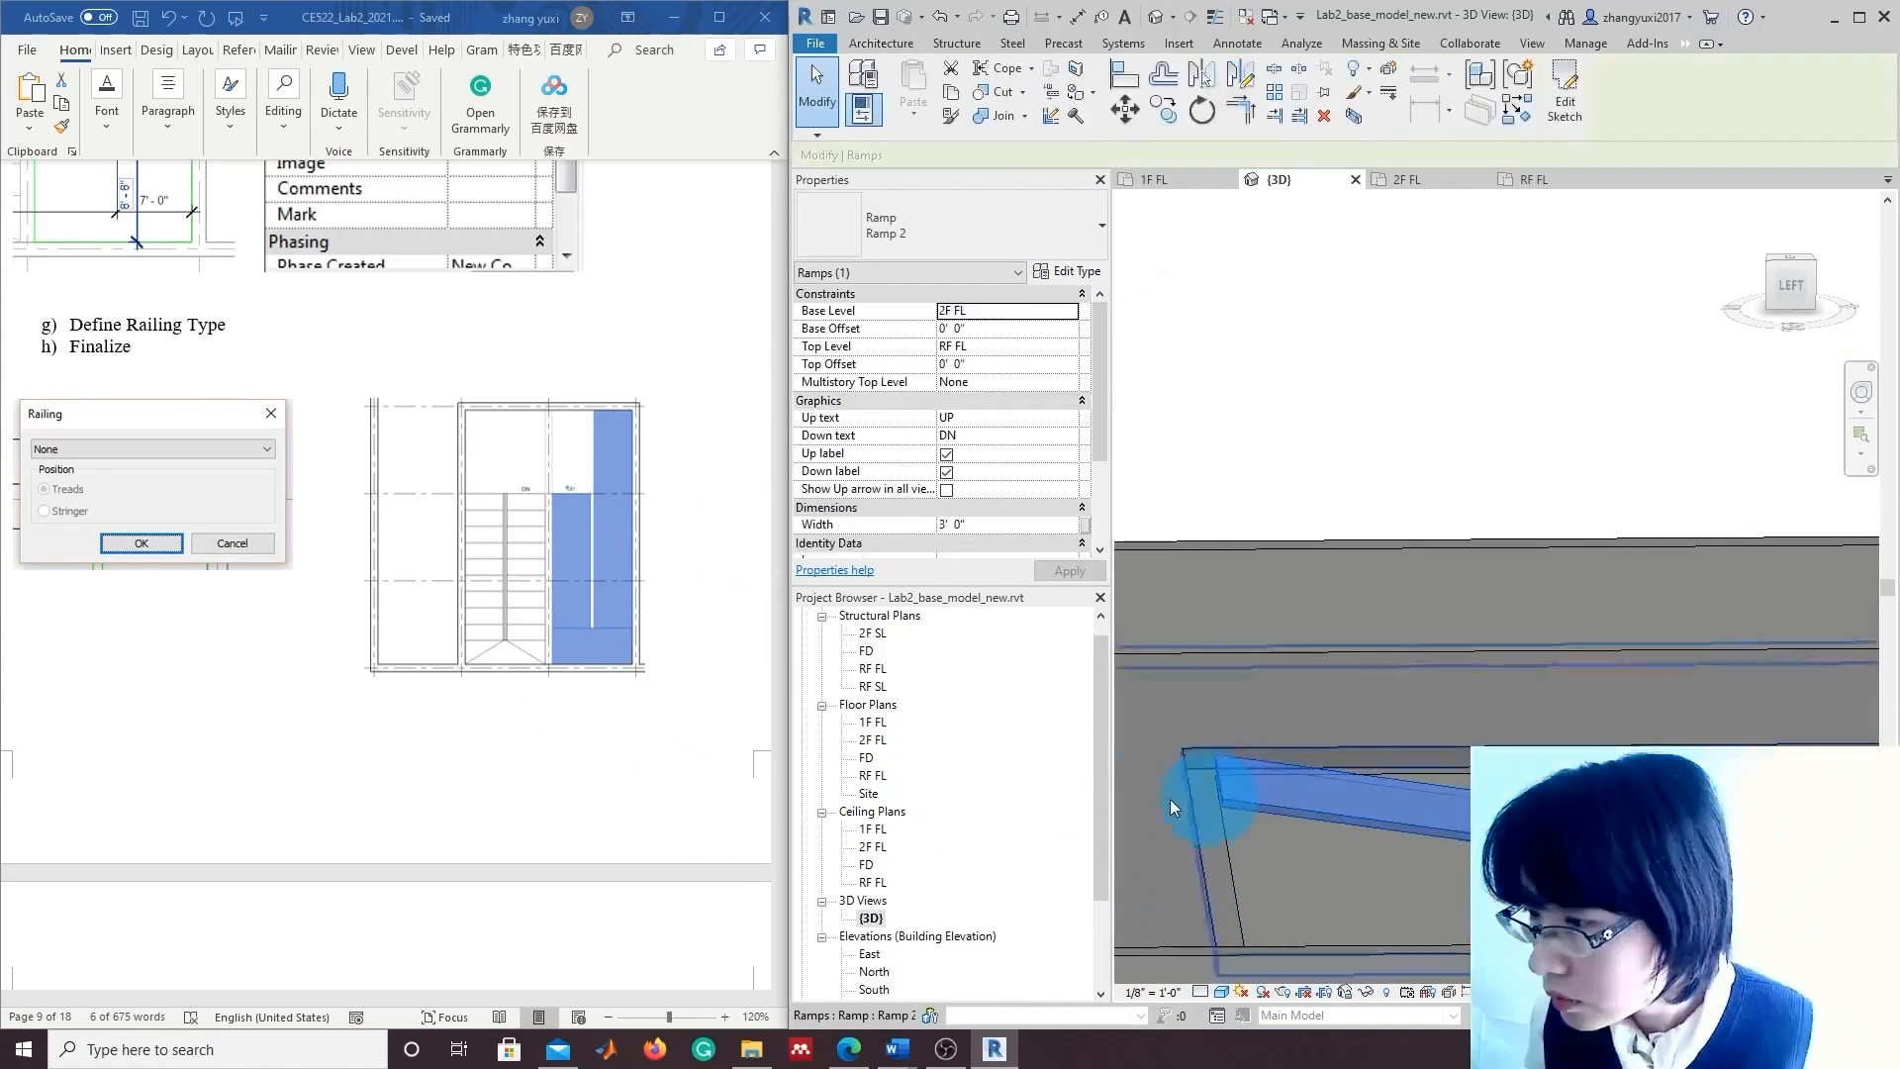
left_click(1186, 828)
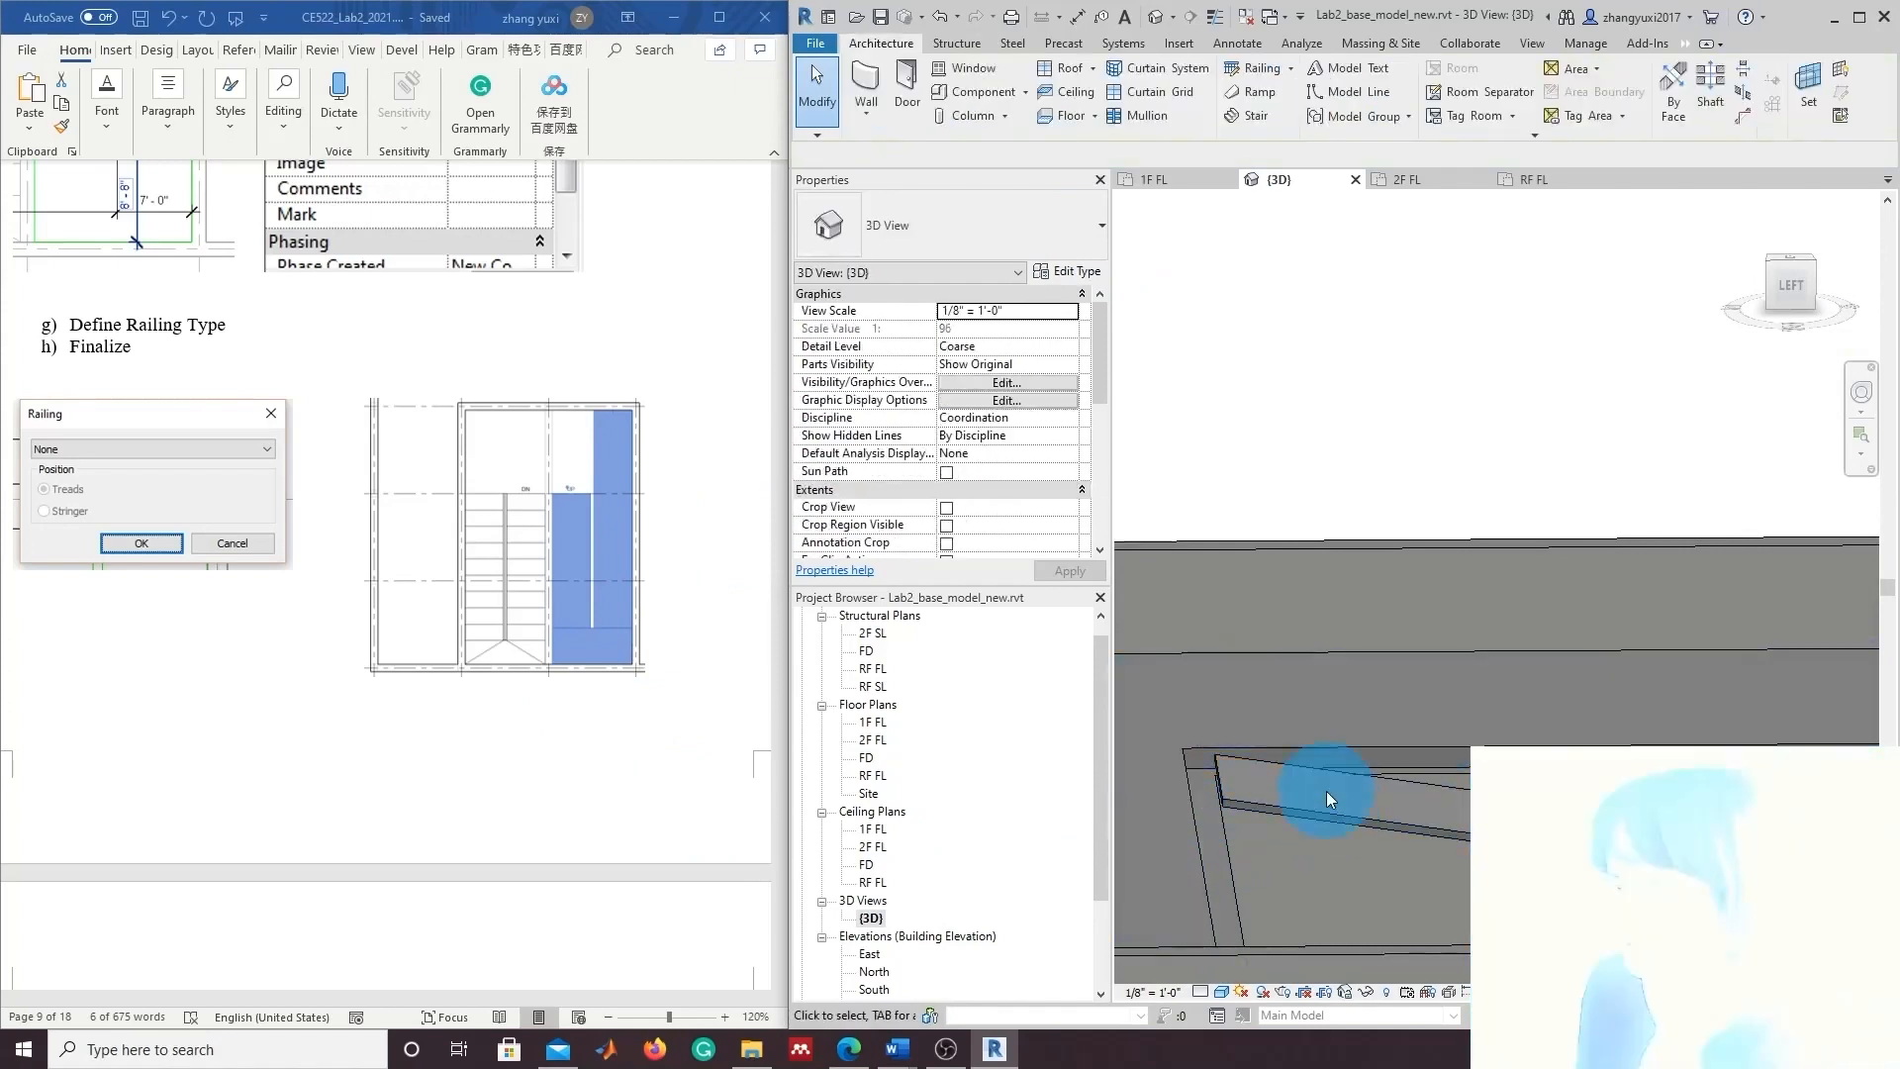
left_click(1306, 800)
left_click_drag(1785, 288, 1648, 329)
scroll(1481, 707, "up", 3)
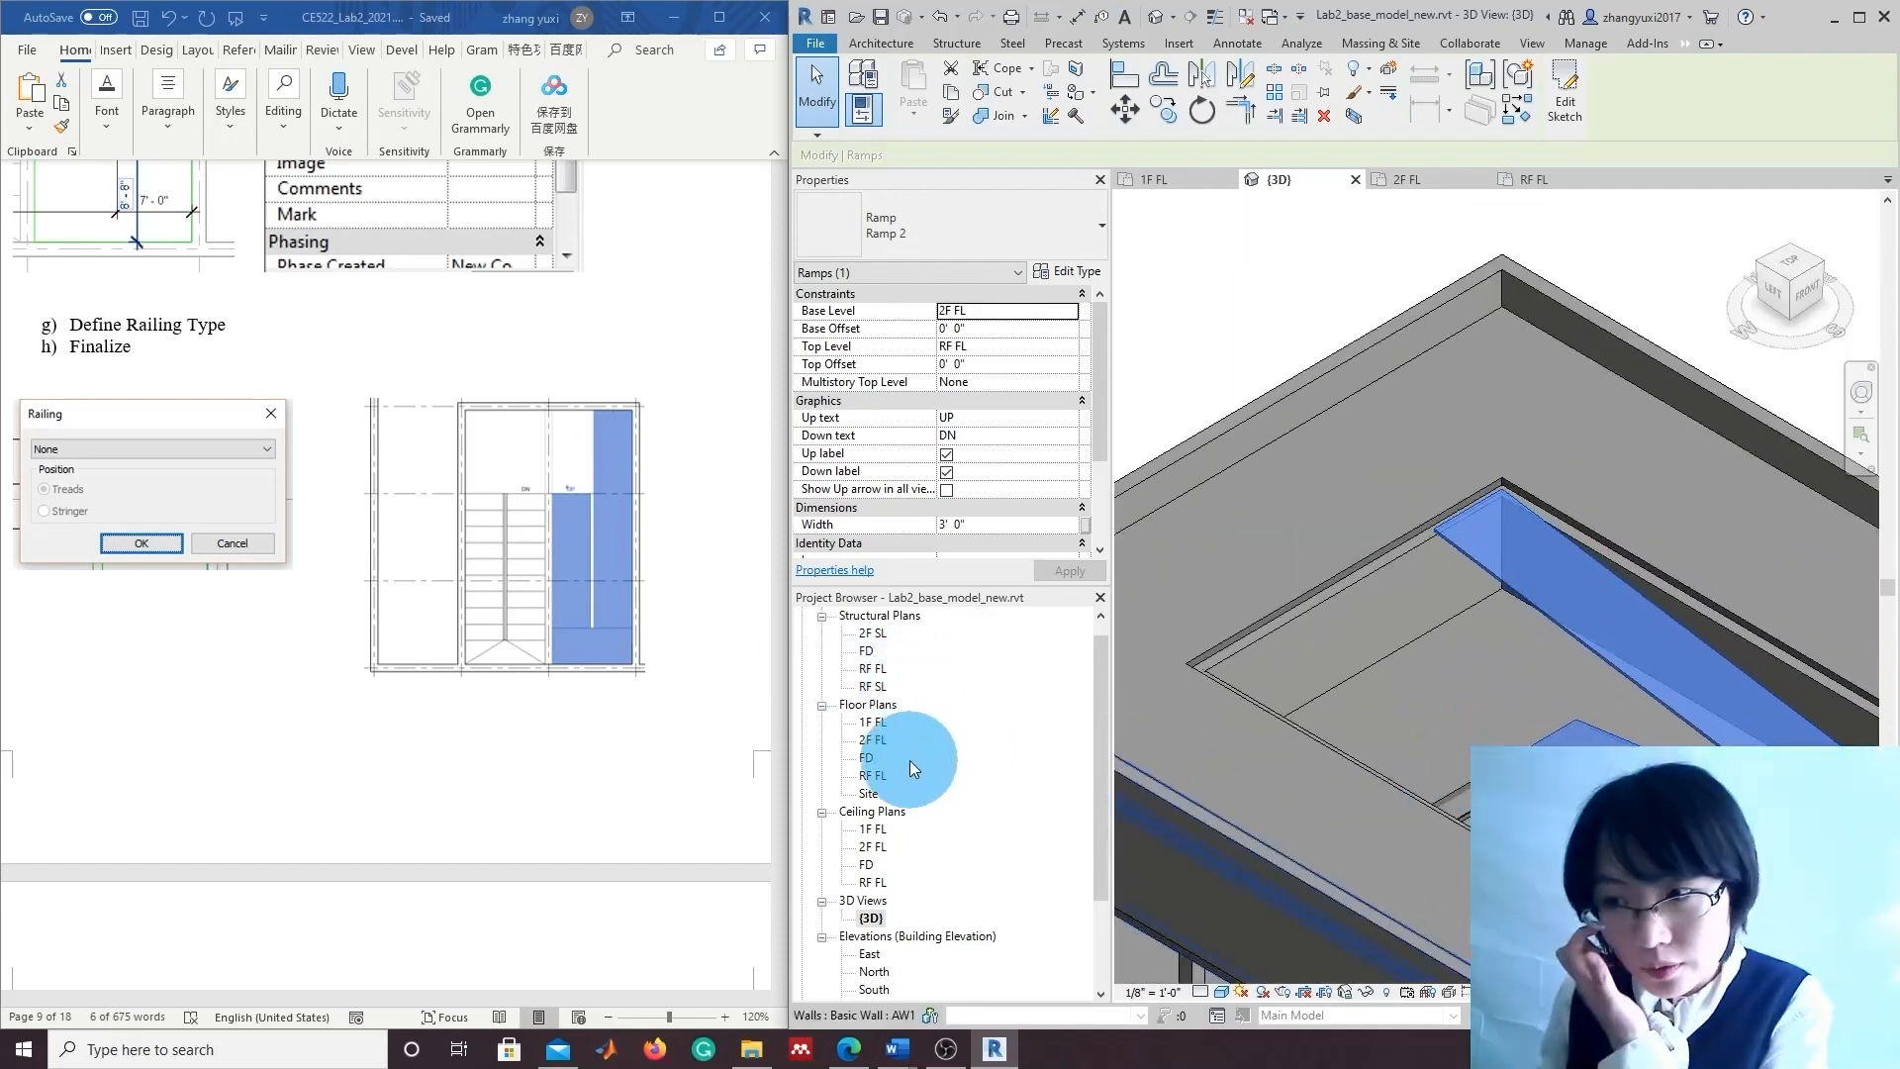
double_click(872, 774)
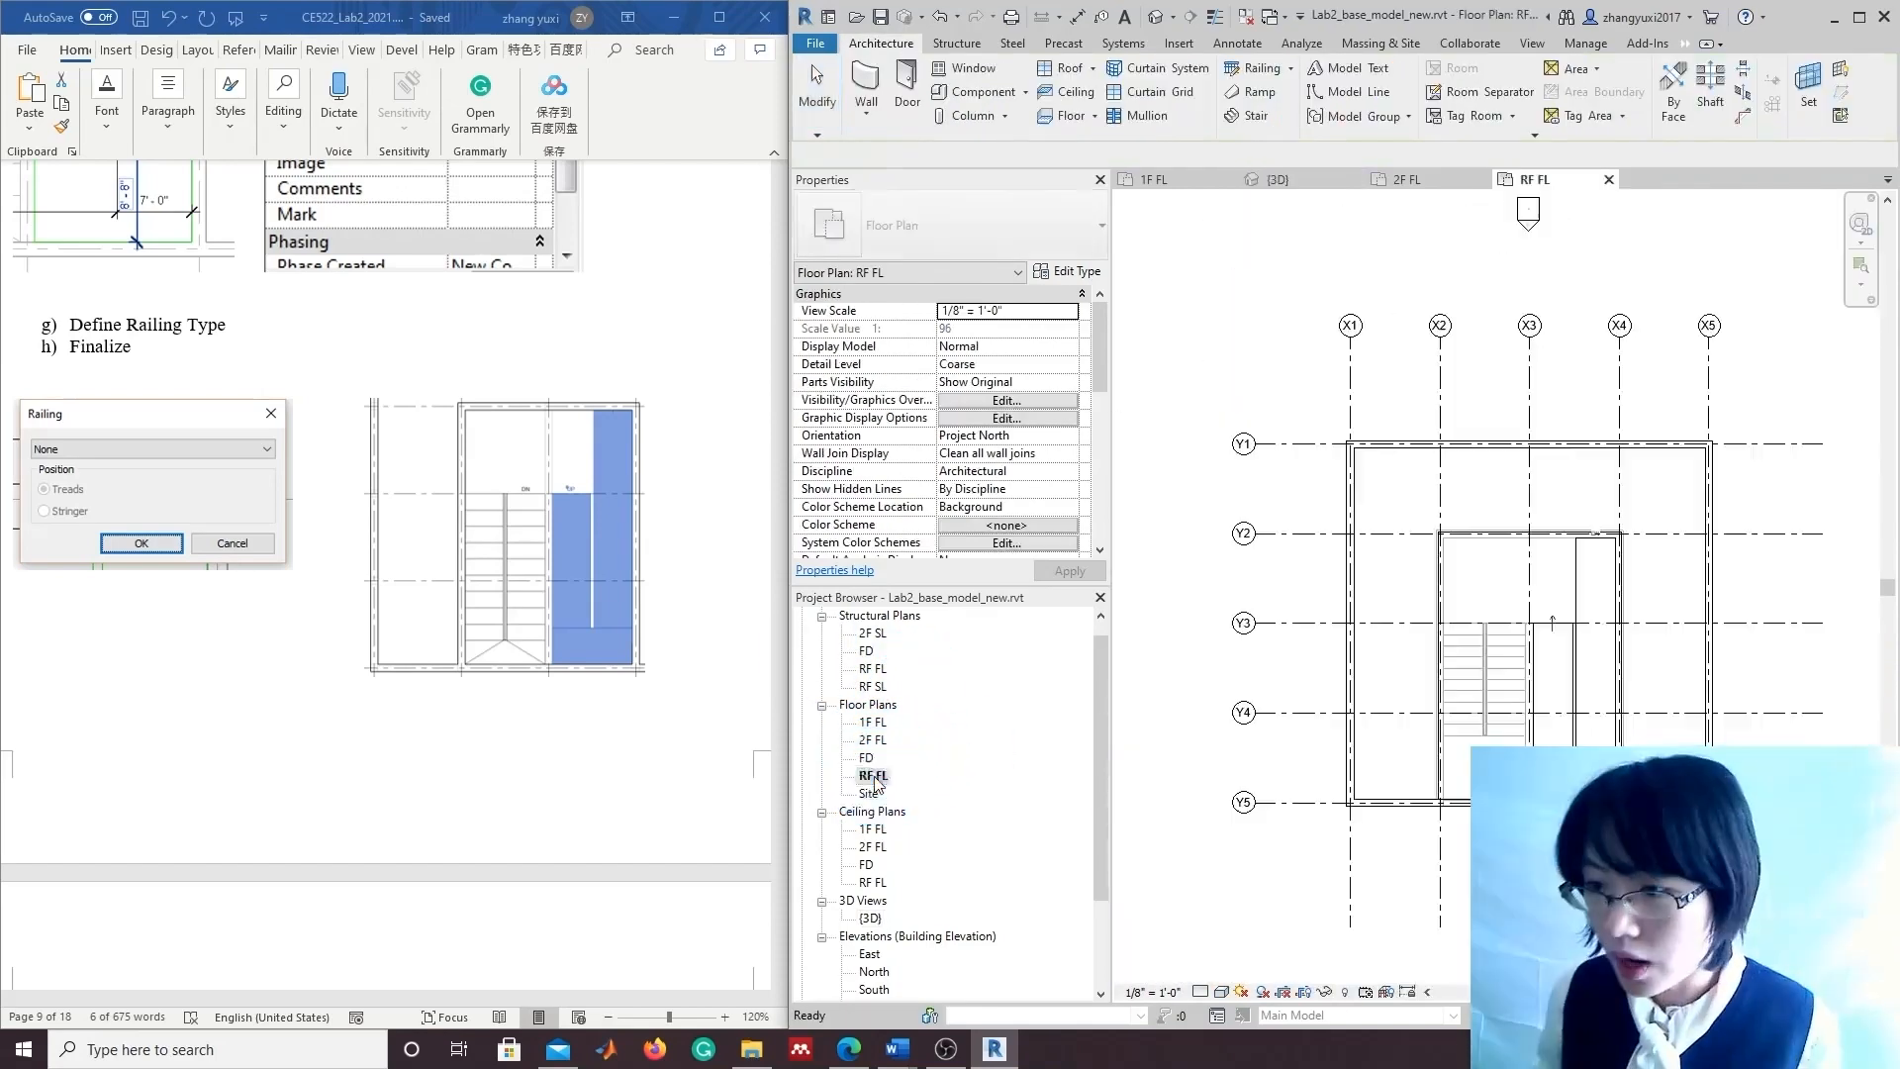
Open the RF floor's boundary for editing and delete the opening's edge line along the Y2 wall.
left_click(1448, 466)
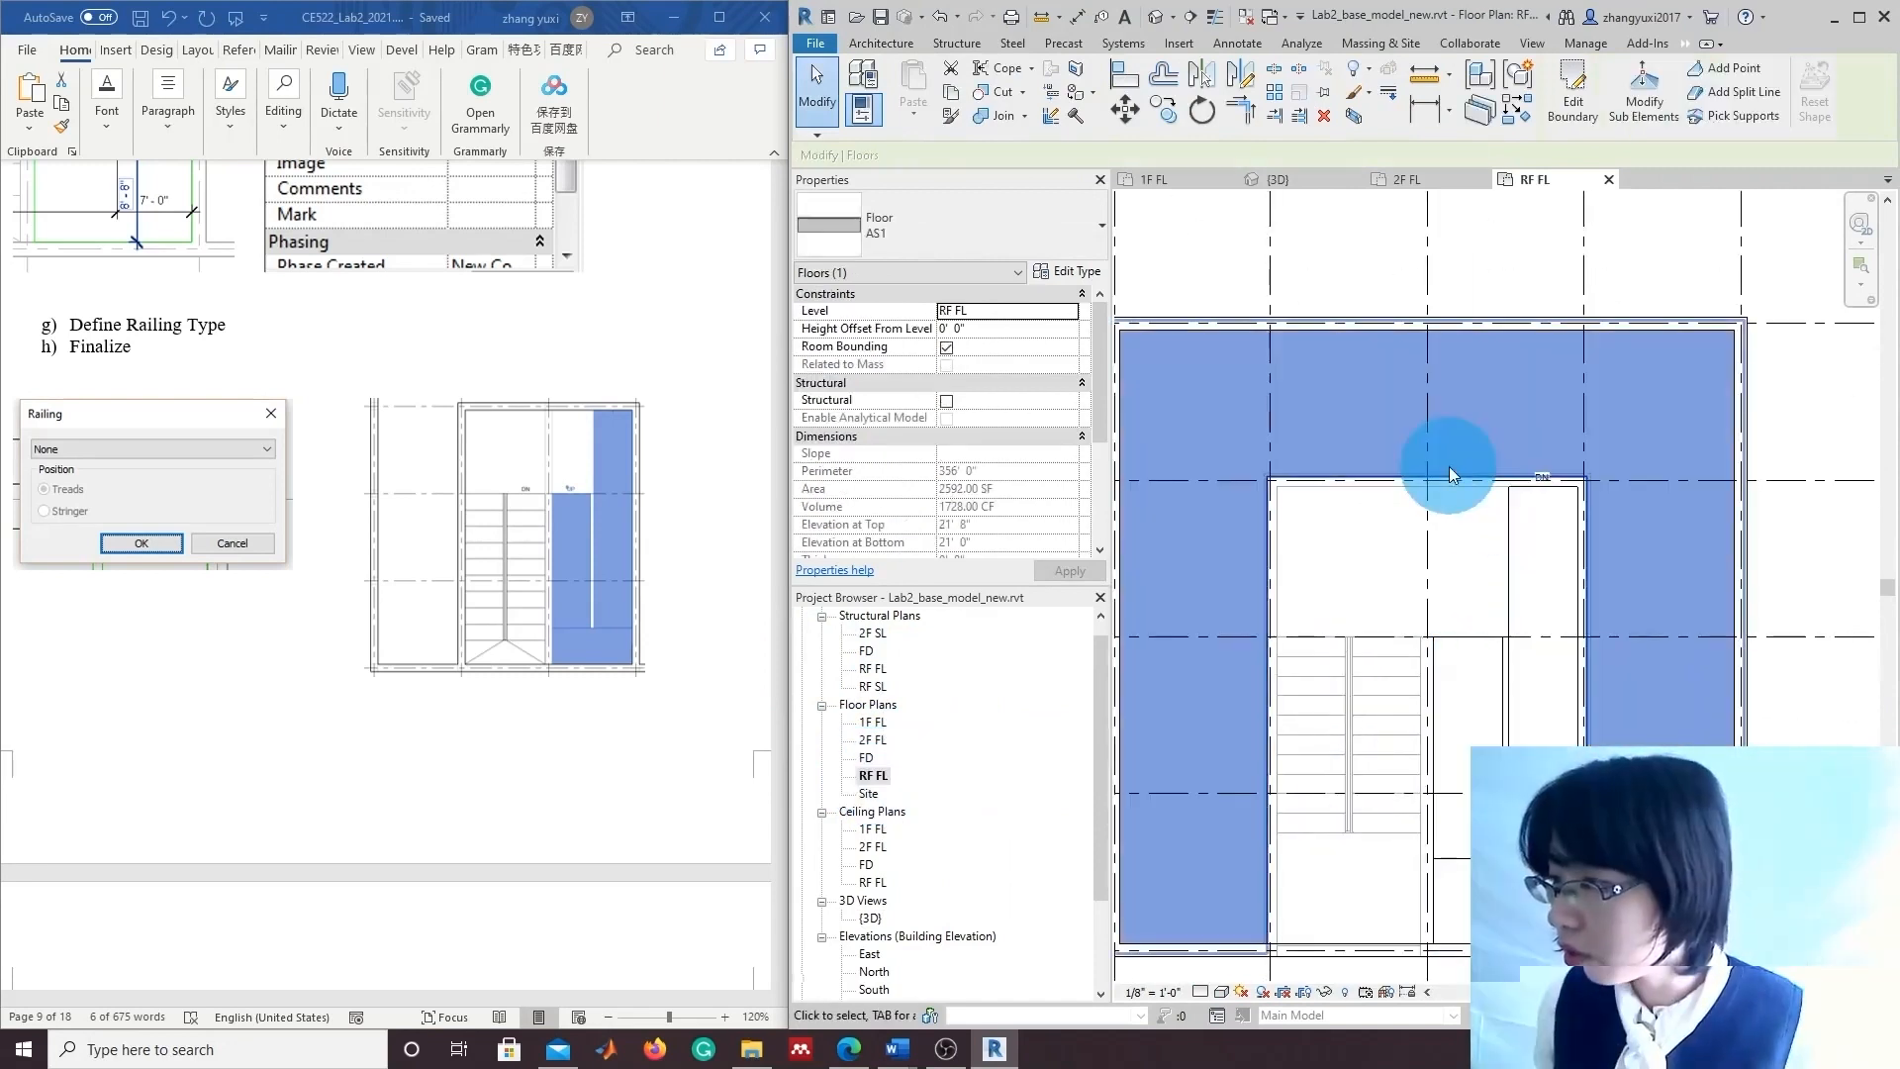
scroll(1407, 414, "up", 4)
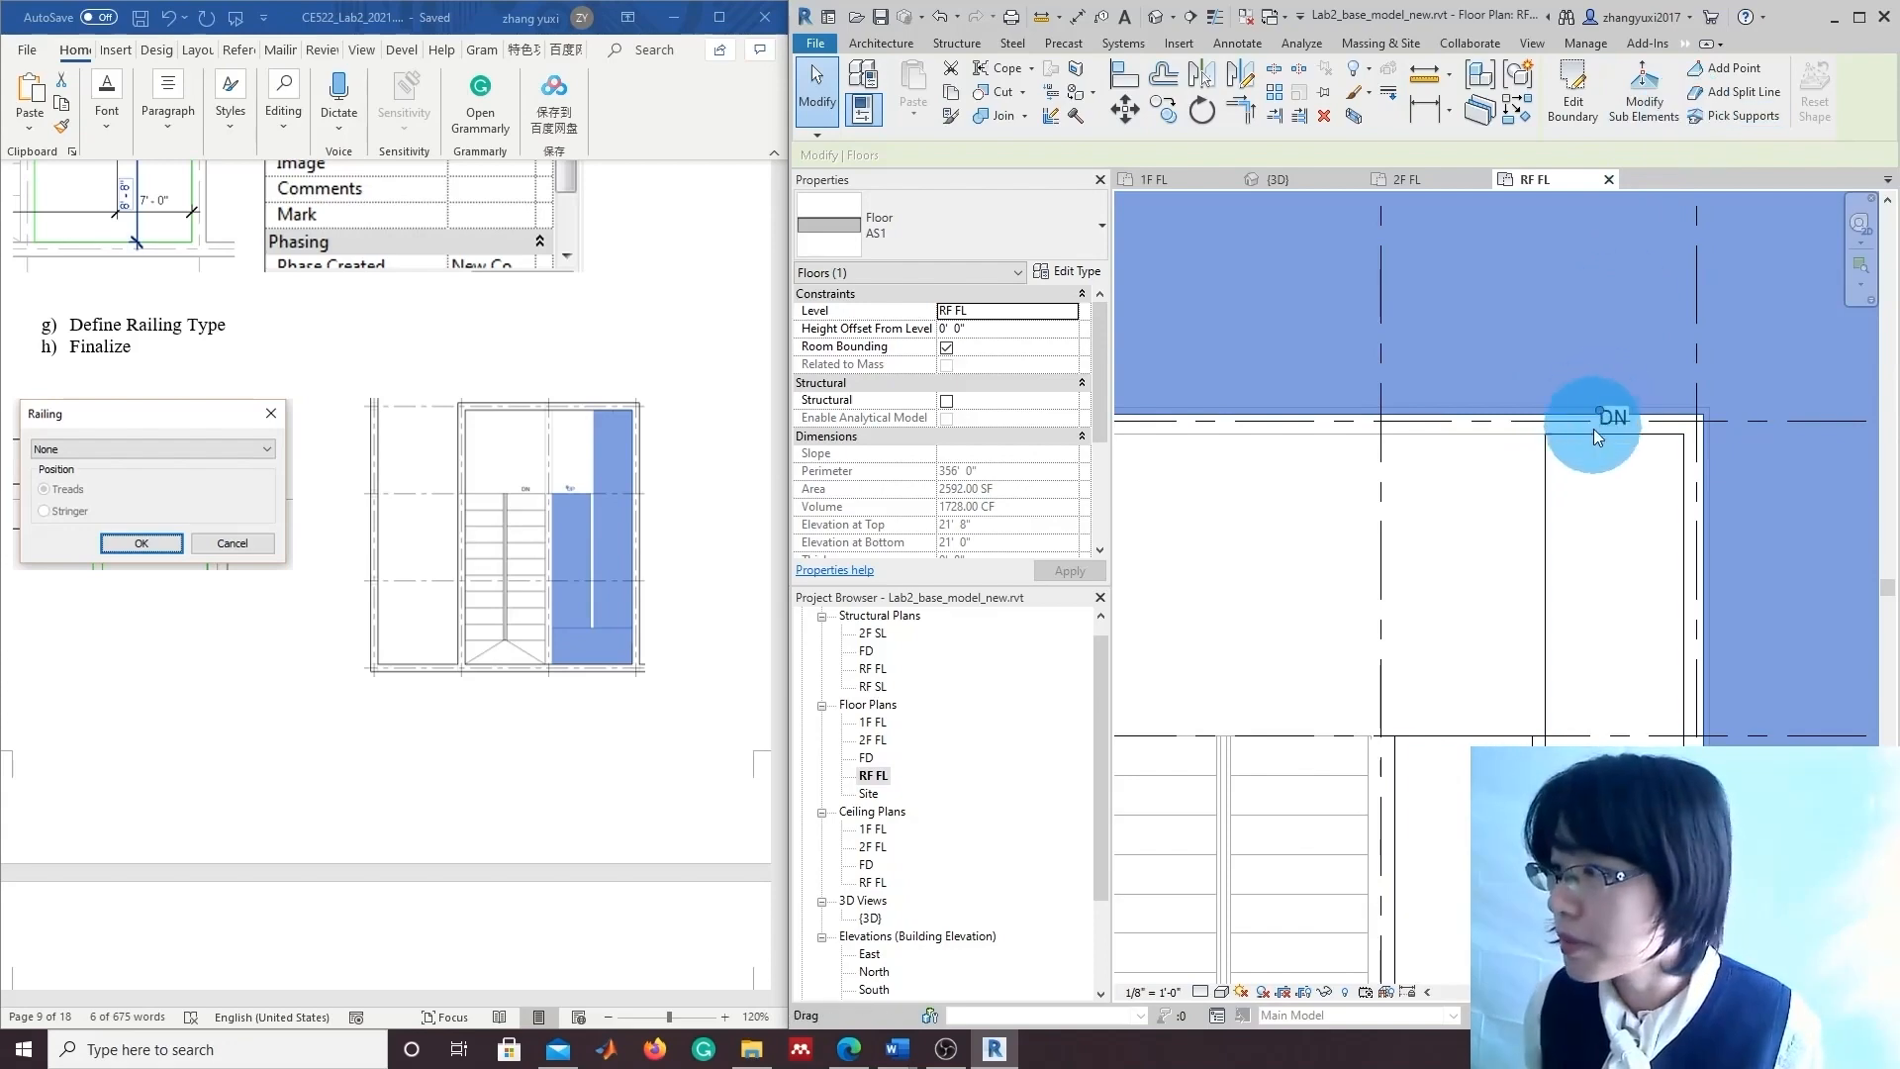
double_click(1454, 412)
scroll(1548, 447, "down", 1)
middle_click_drag(1129, 425, 1378, 408)
left_click(1373, 396)
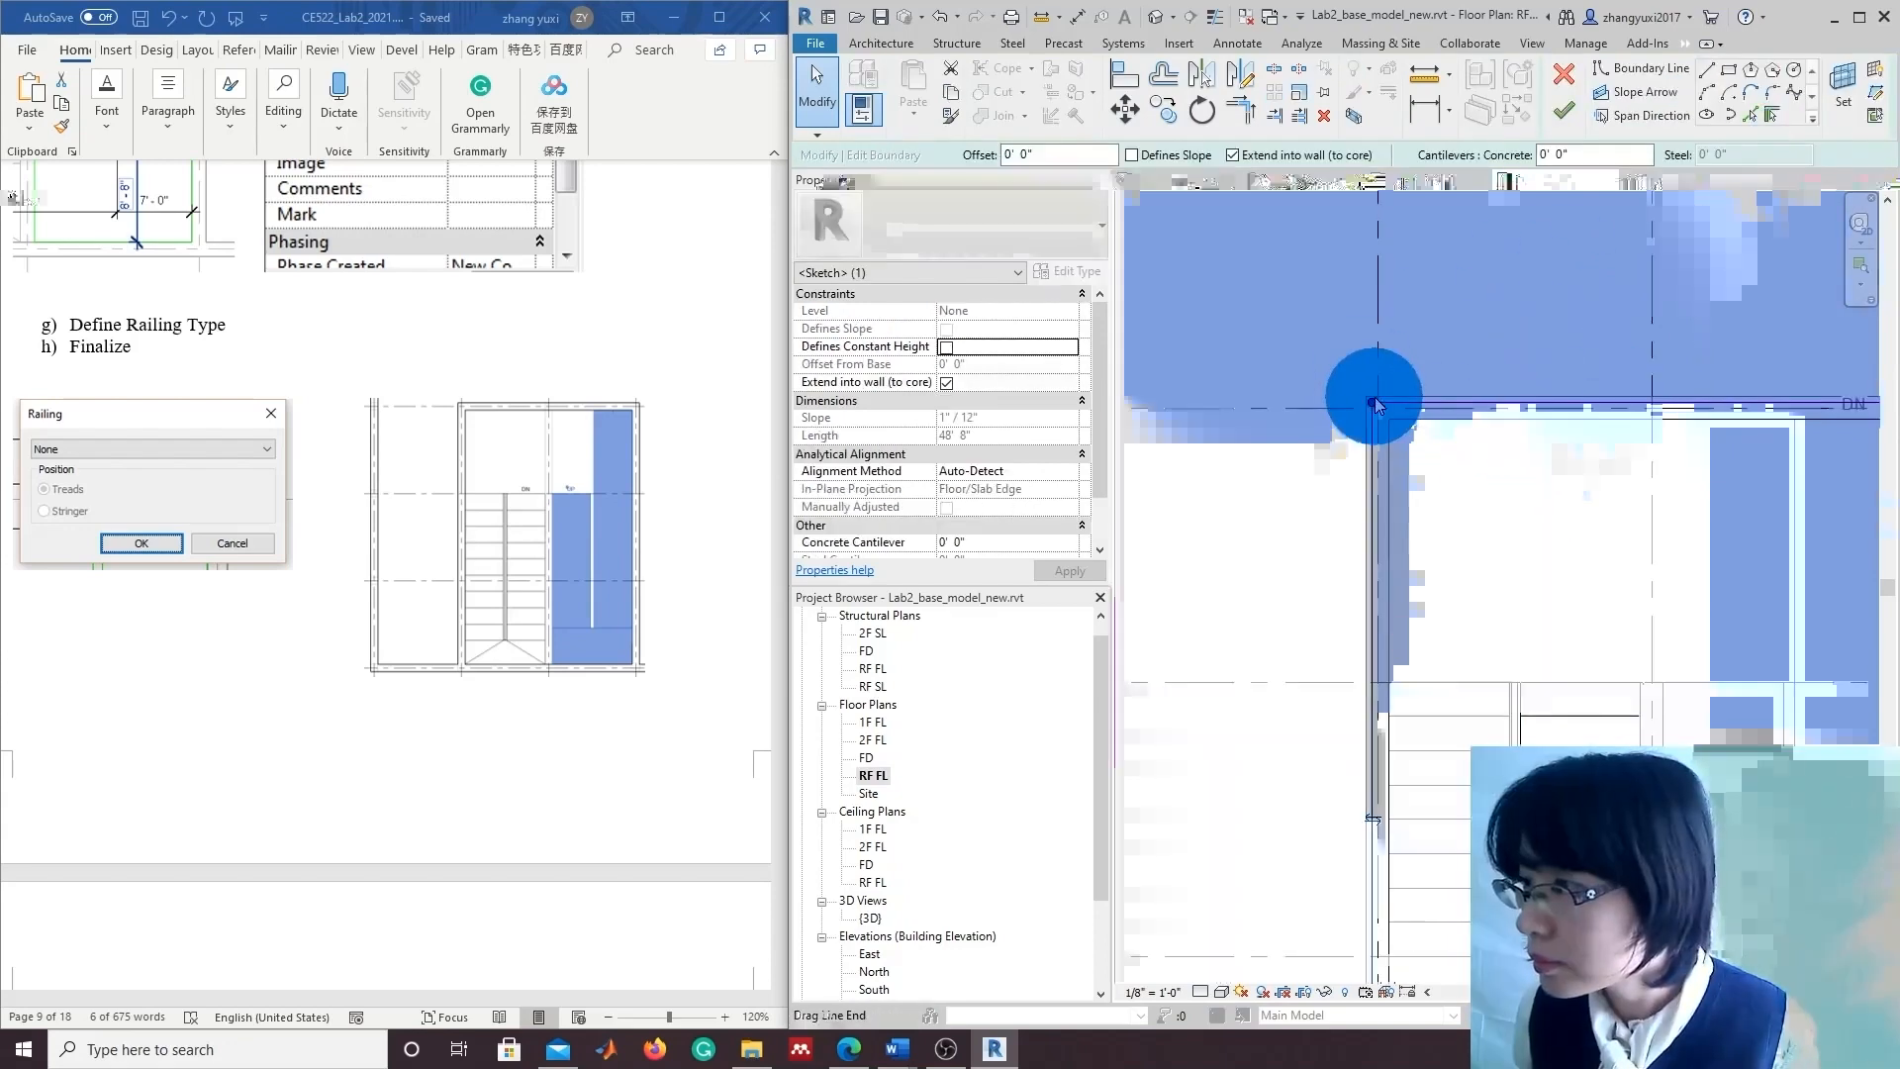
mouse_move(1374, 397)
left_mouse_down()
mouse_move(1373, 422)
mouse_move(1373, 404)
left_mouse_up()
left_click(1433, 412)
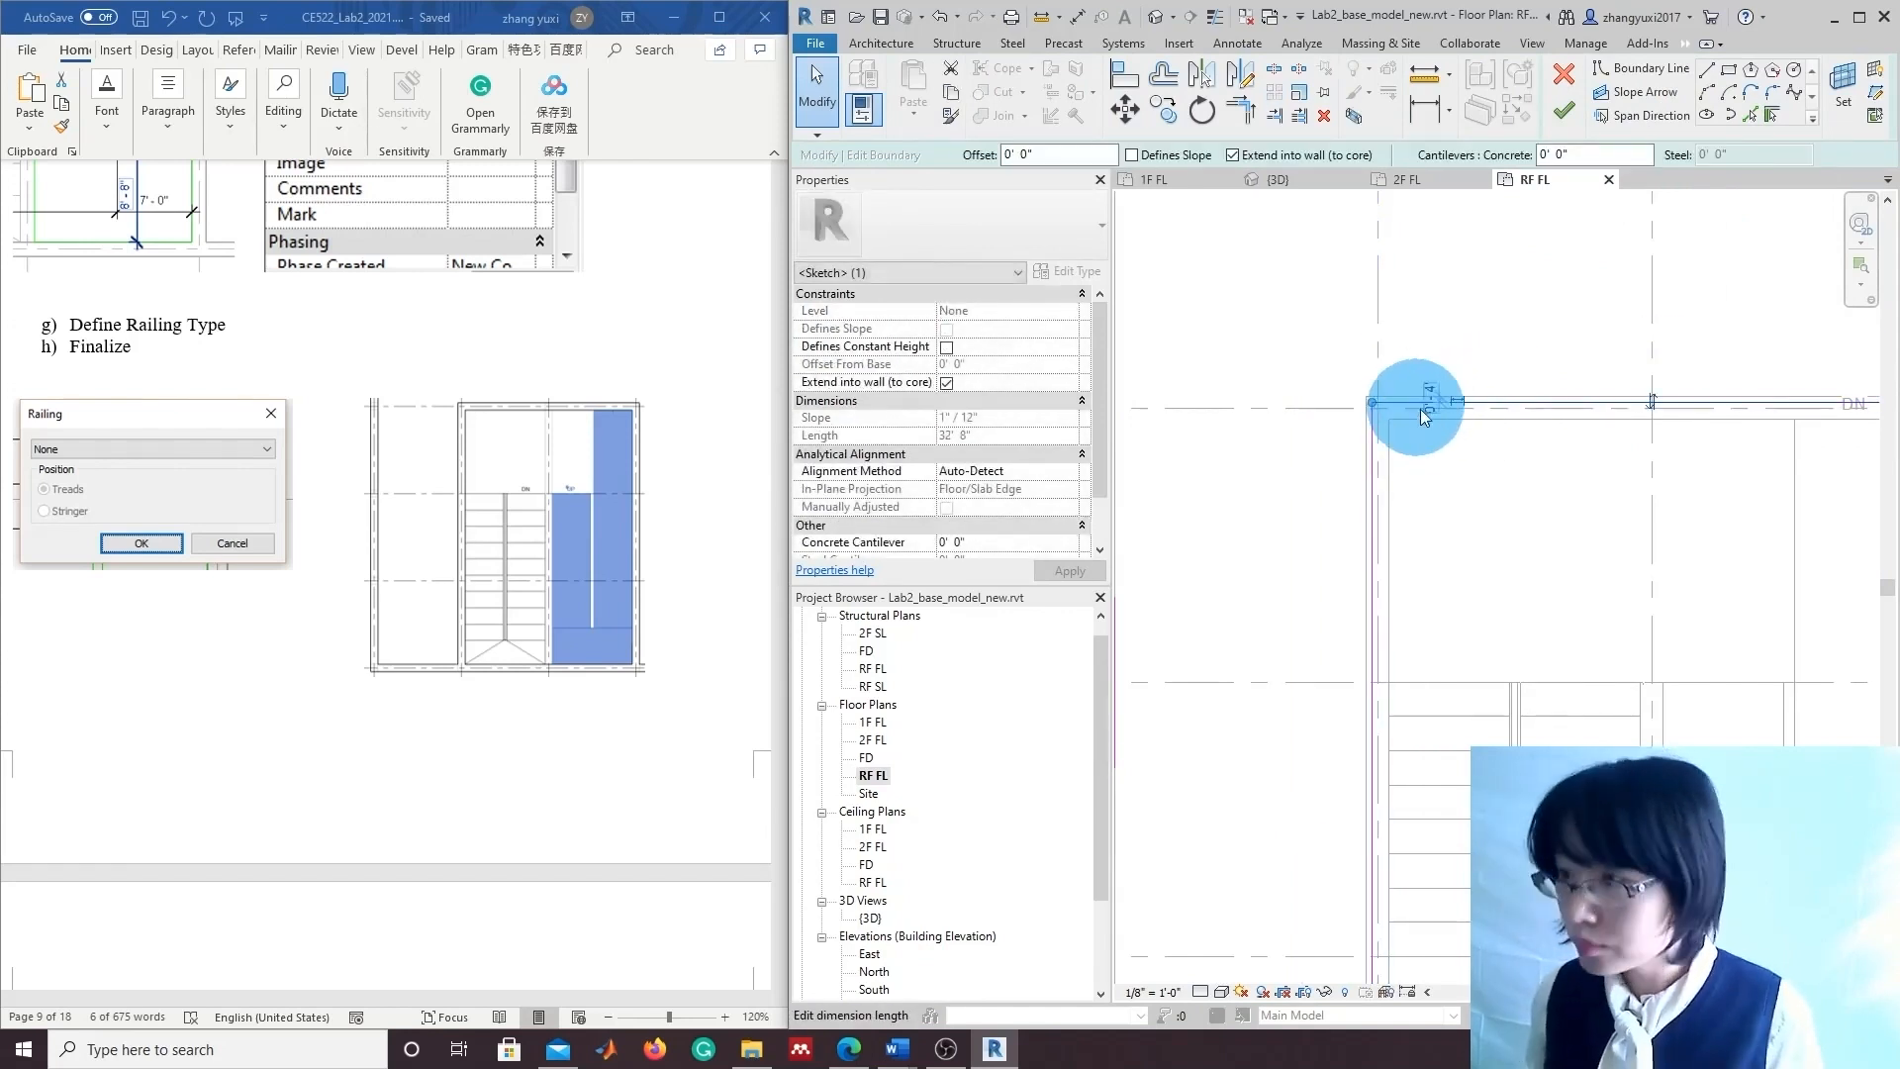
left_click(1457, 402)
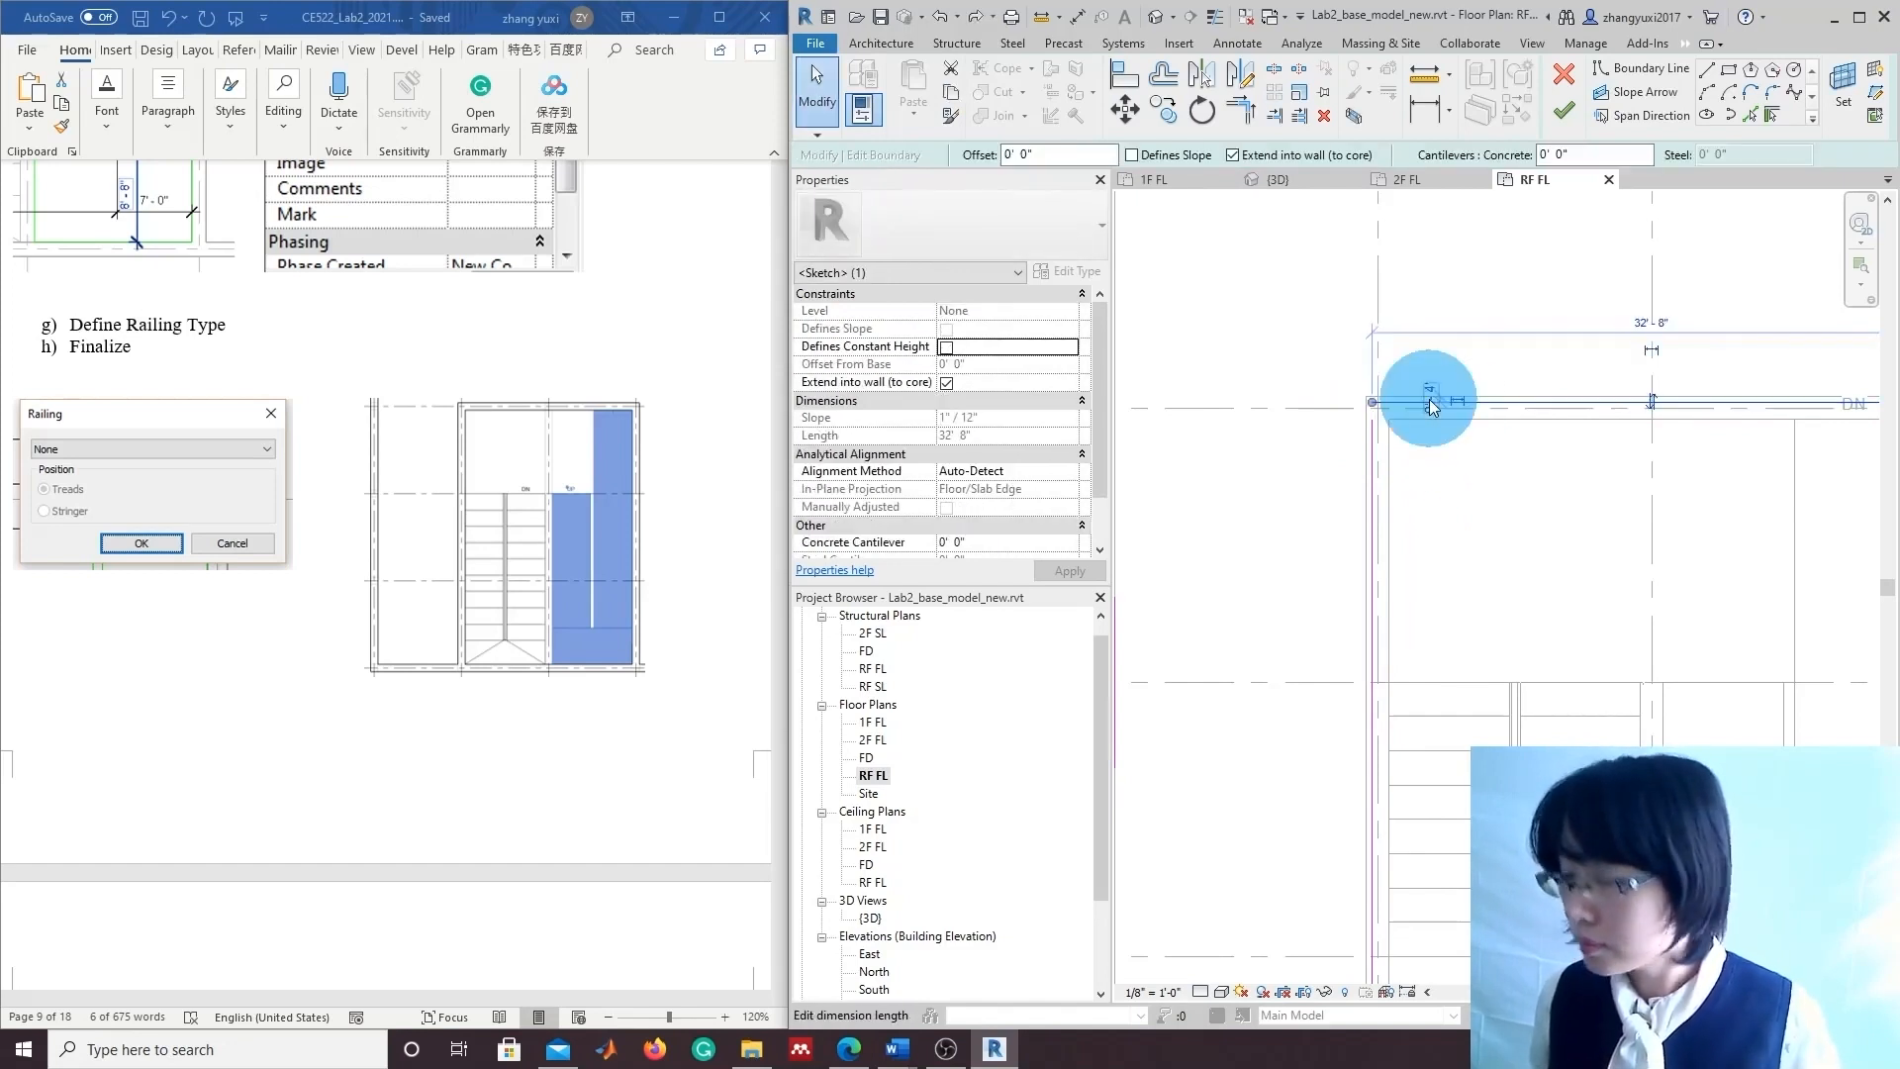
left_click(1533, 406)
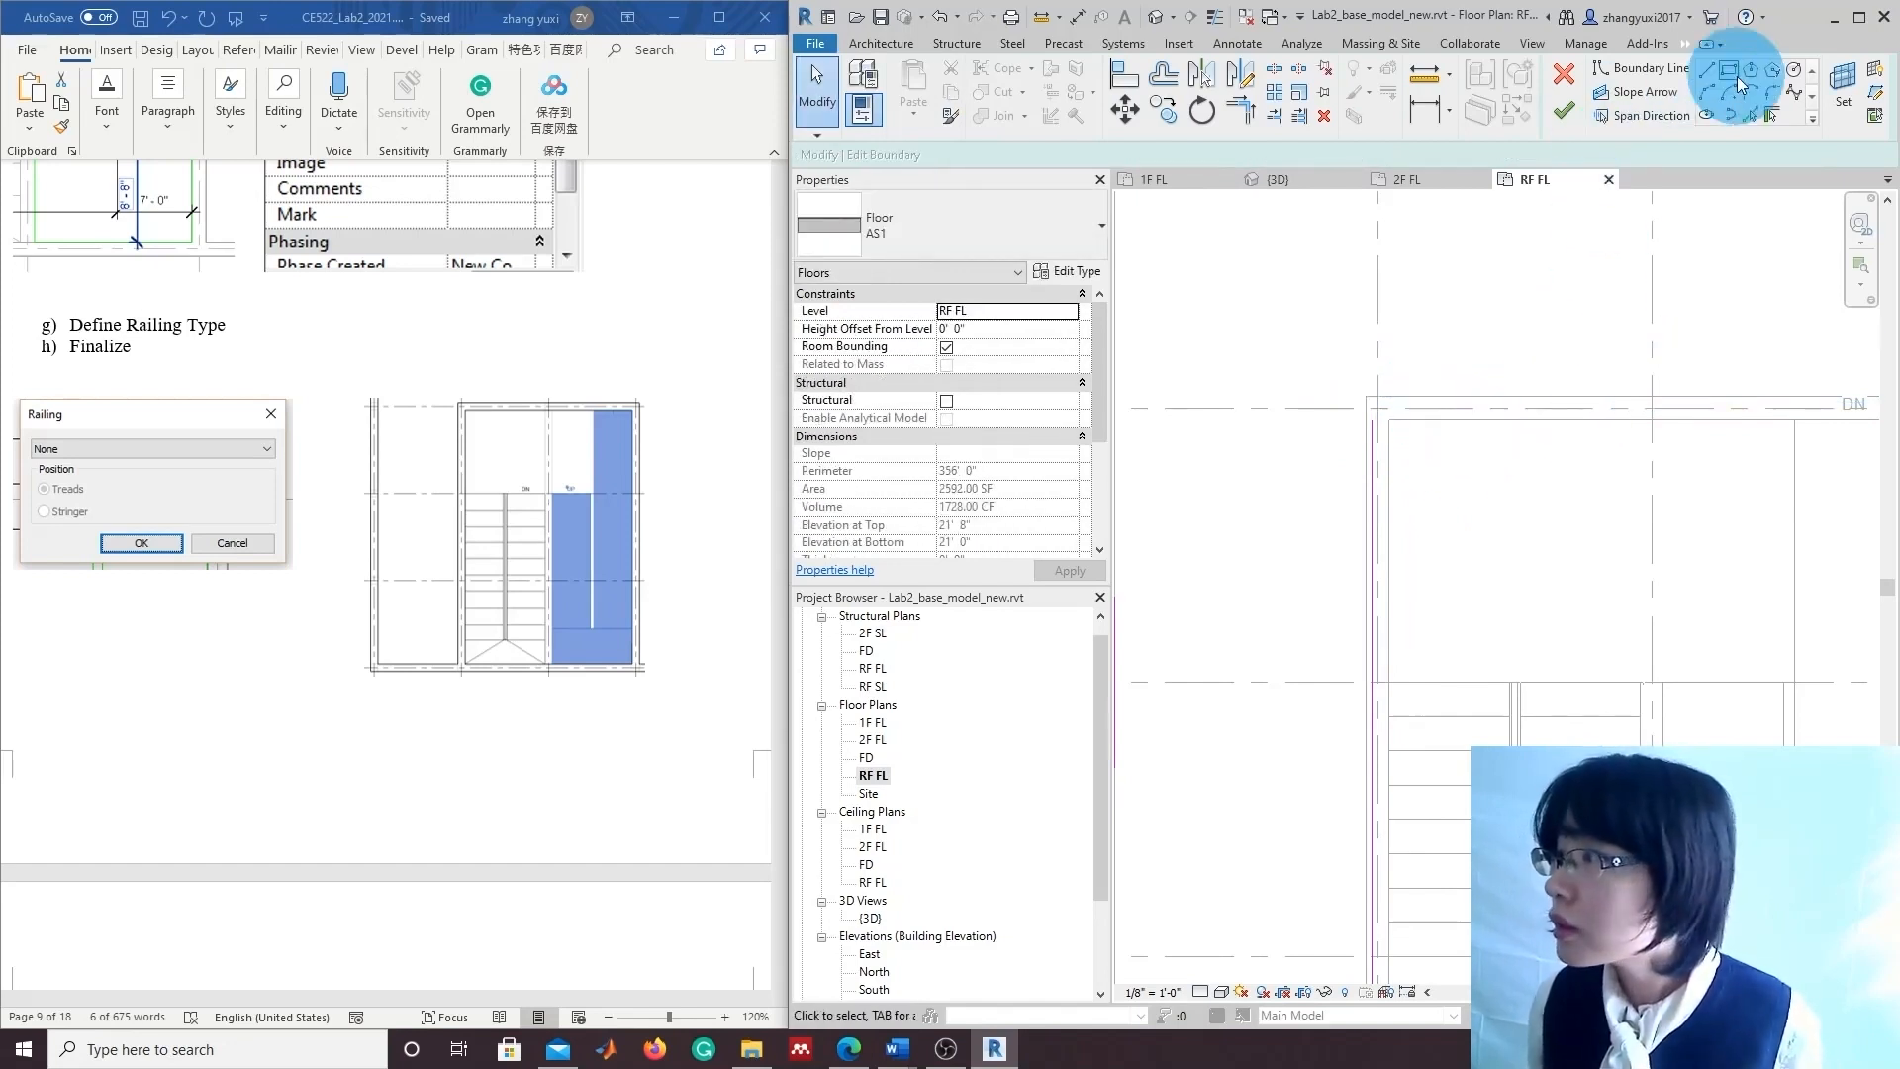
Draw a new boundary line along the inner face of the Y2 wall, from the X2 edge to the X4 edge.
left_click(1709, 67)
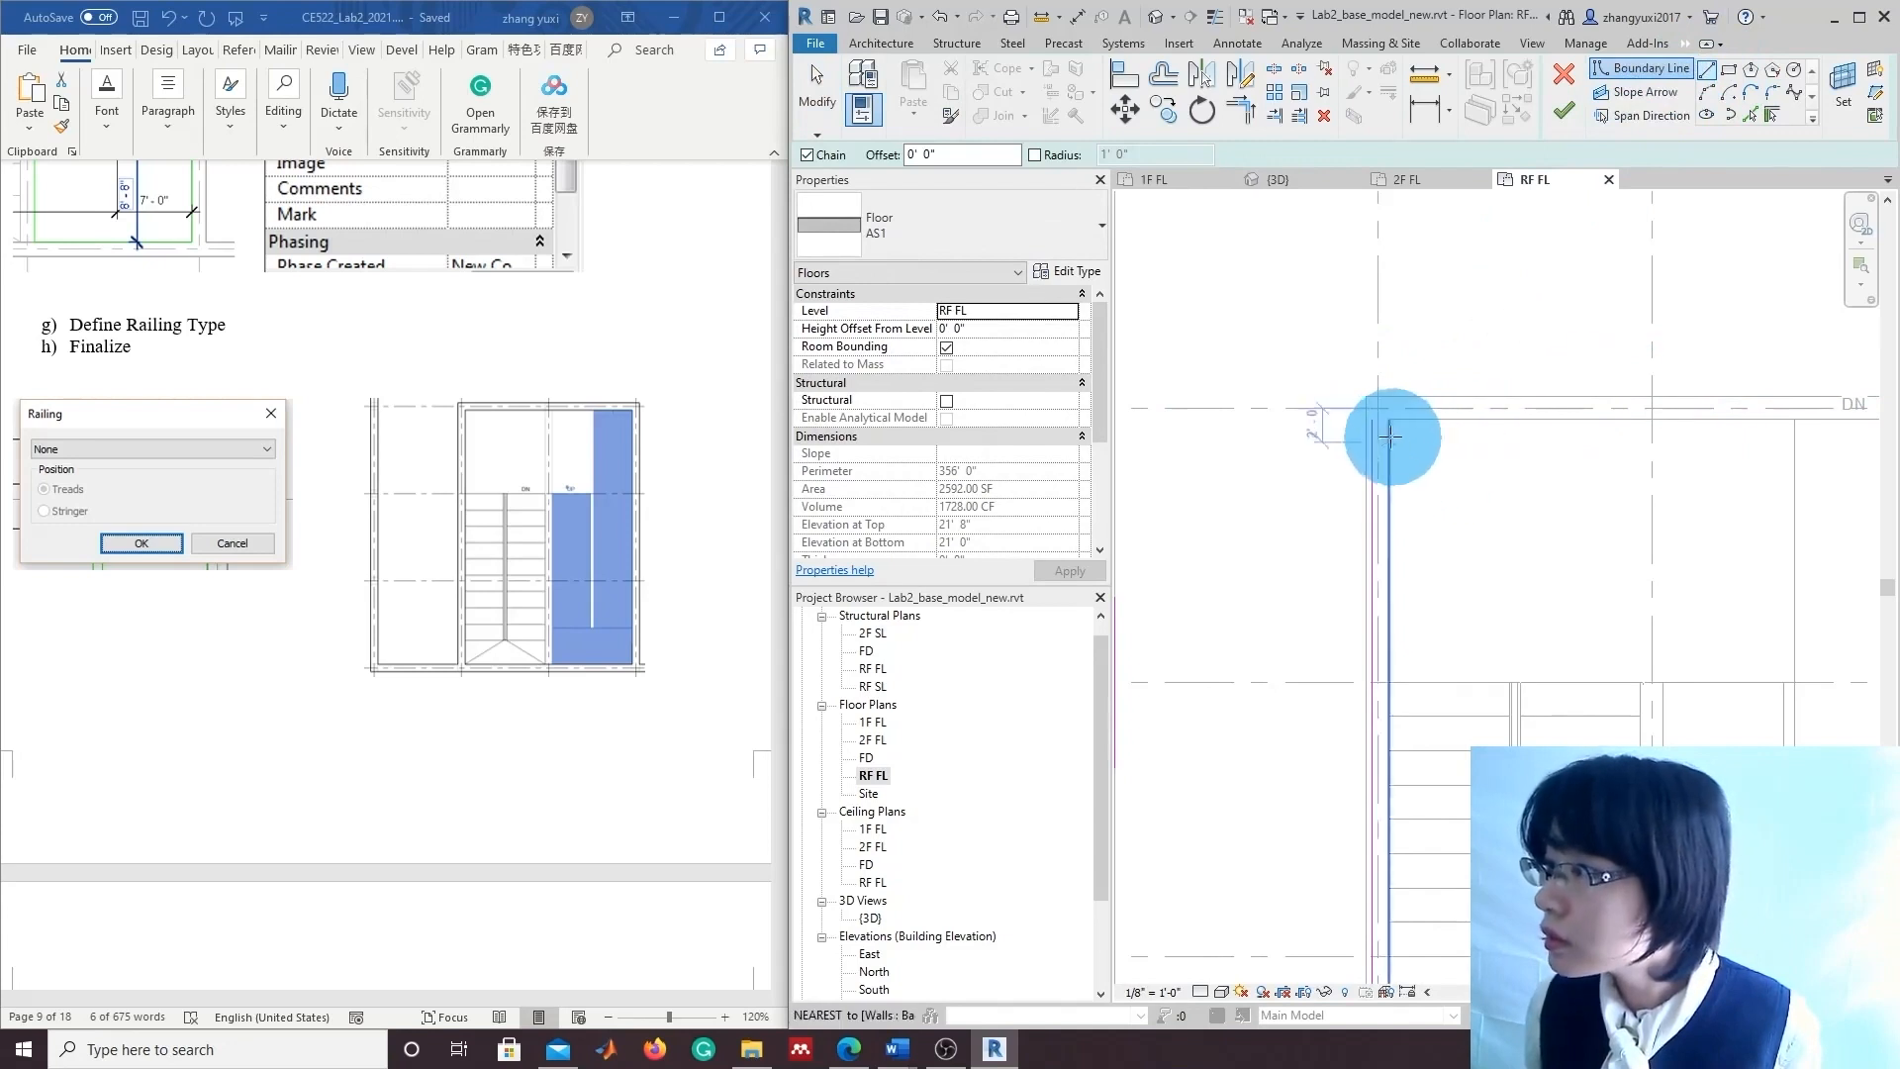
mouse_move(1370, 420)
left_mouse_down()
mouse_move(1659, 412)
mouse_move(1775, 430)
left_mouse_up()
middle_click_drag(1774, 431, 1366, 450)
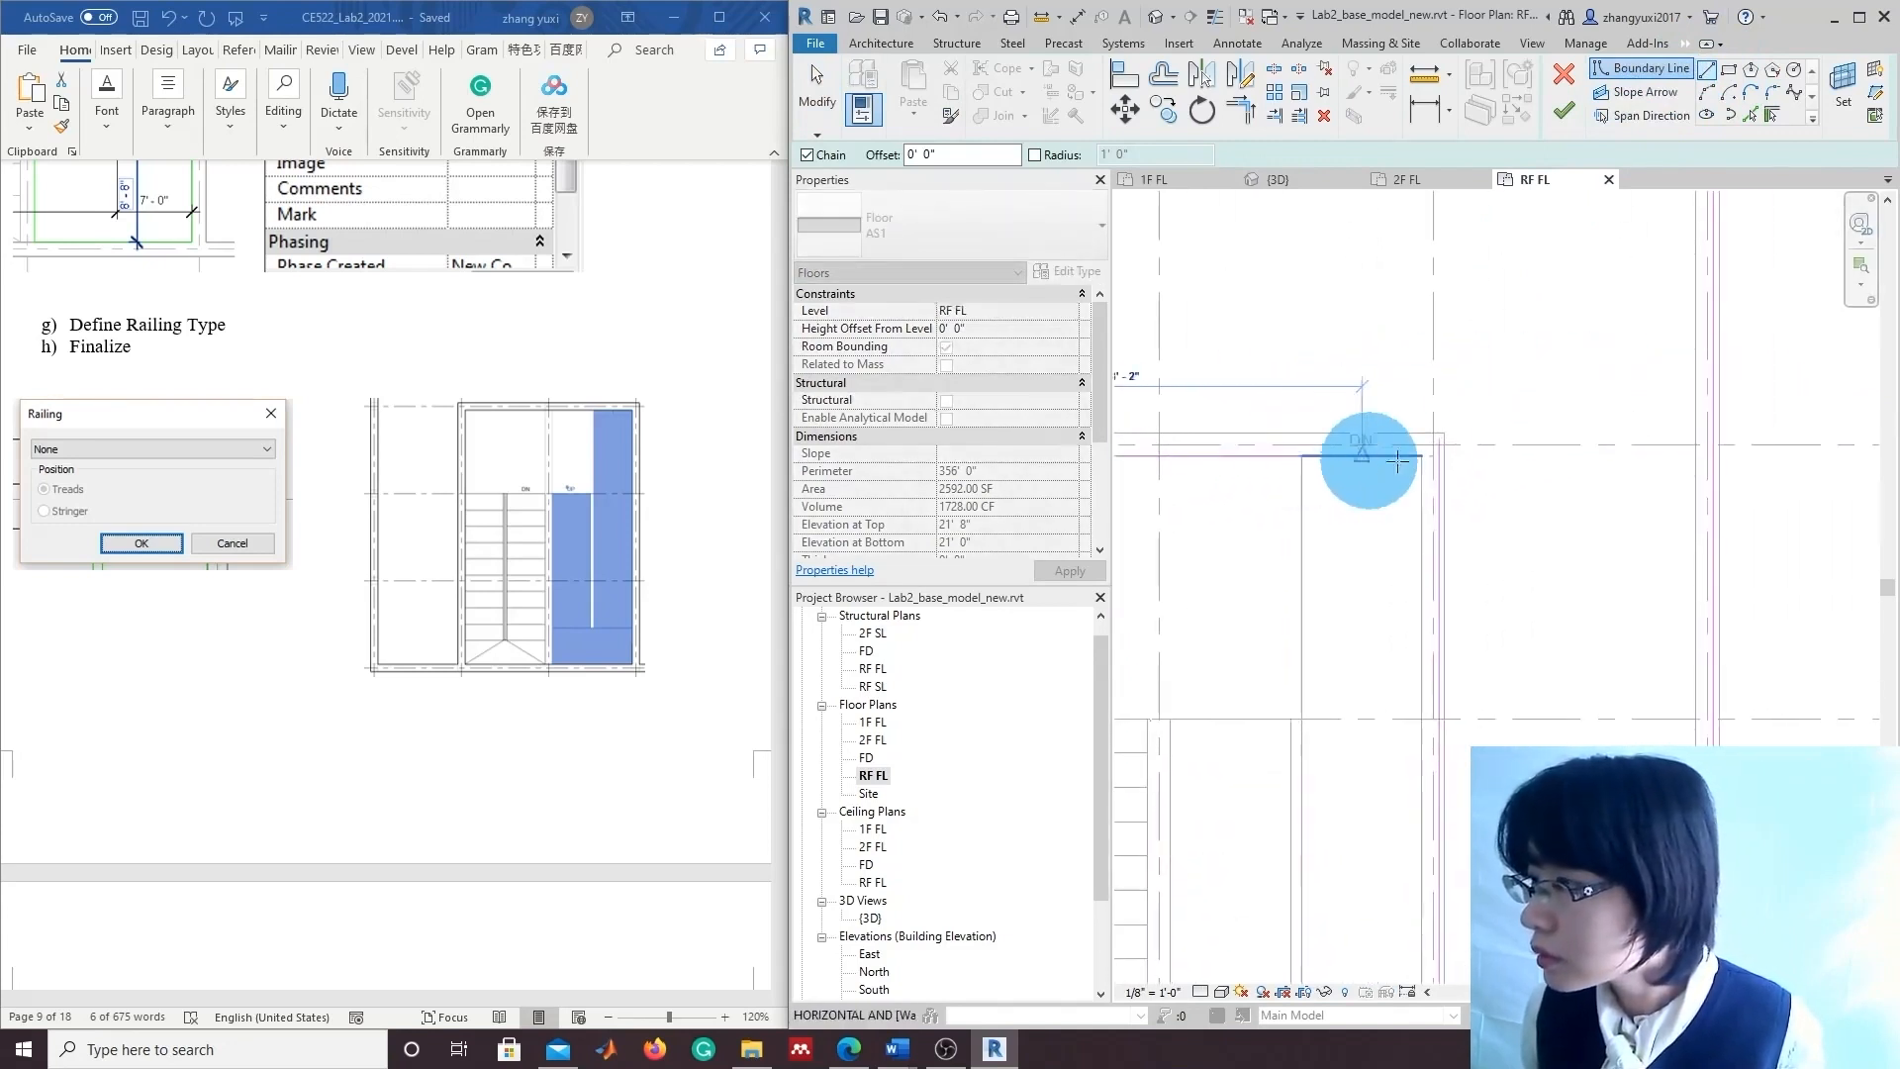
left_click(1437, 459)
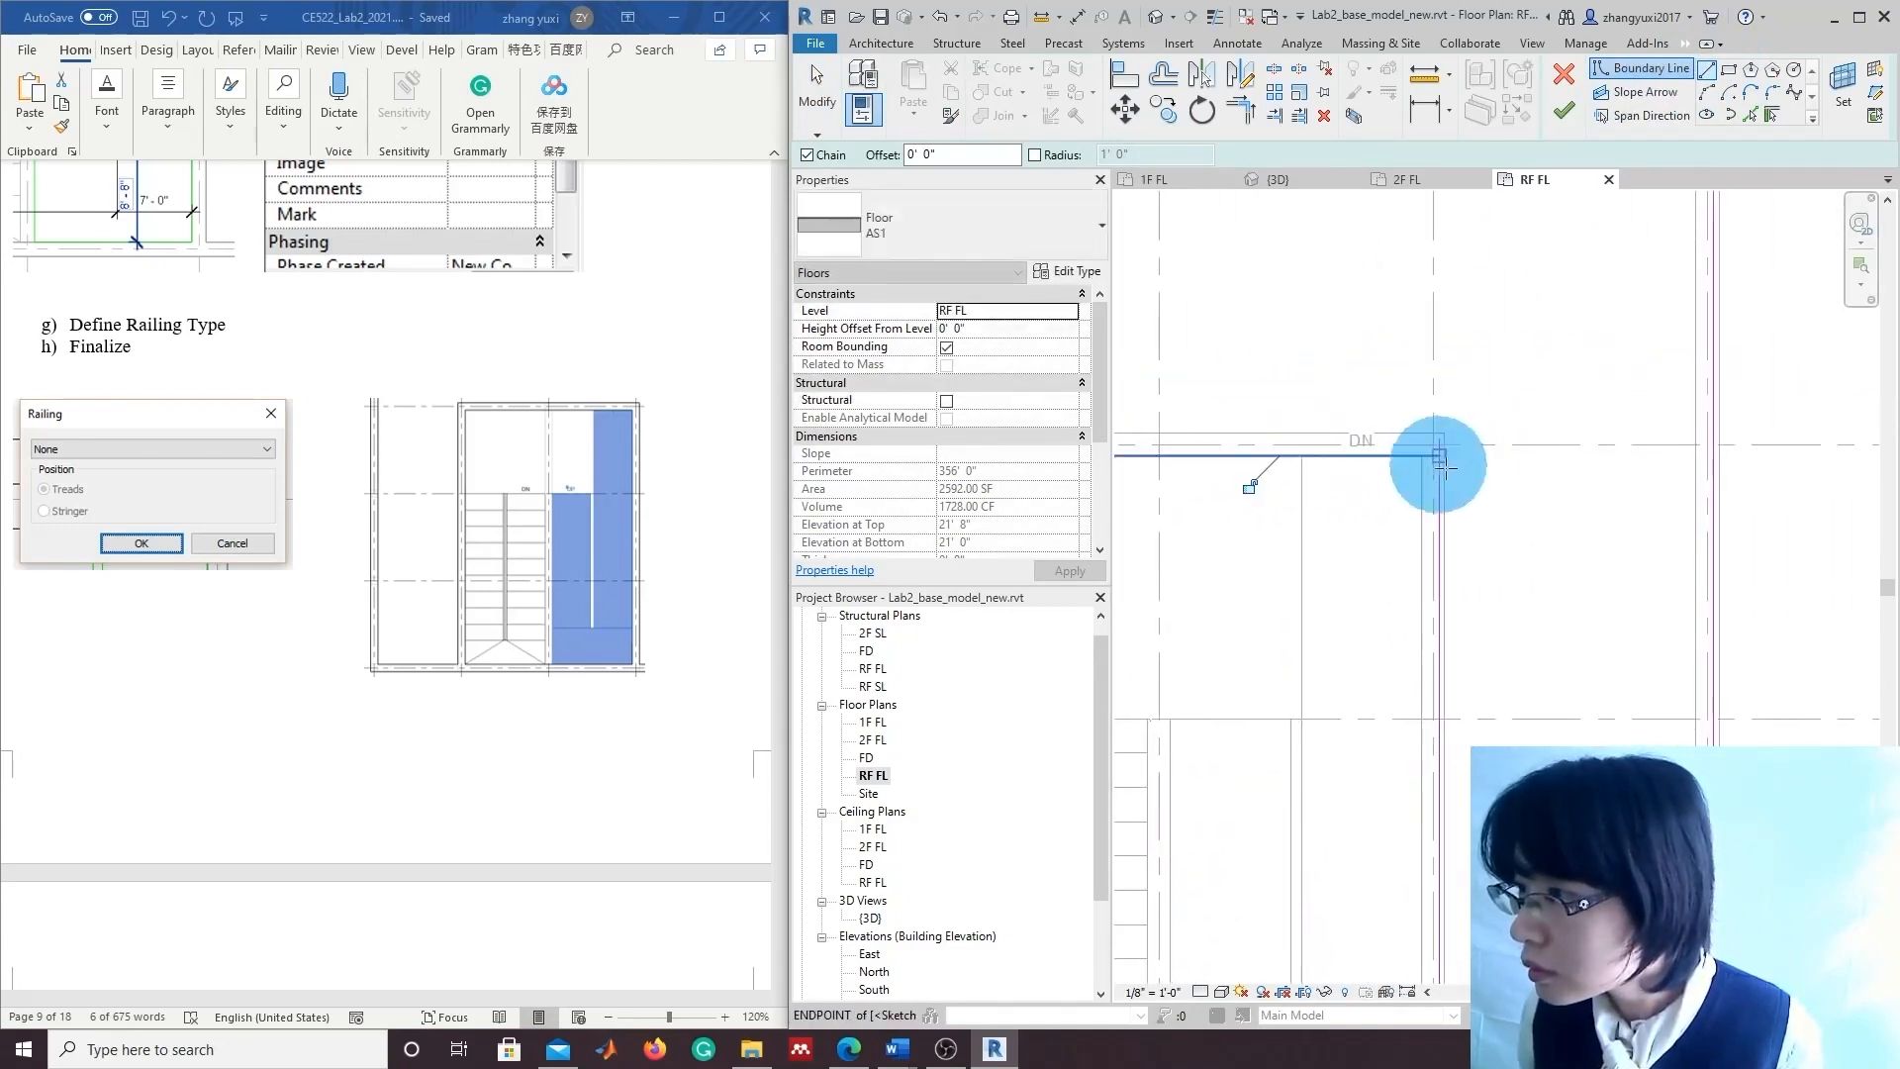
scroll(1497, 494, "up", 3)
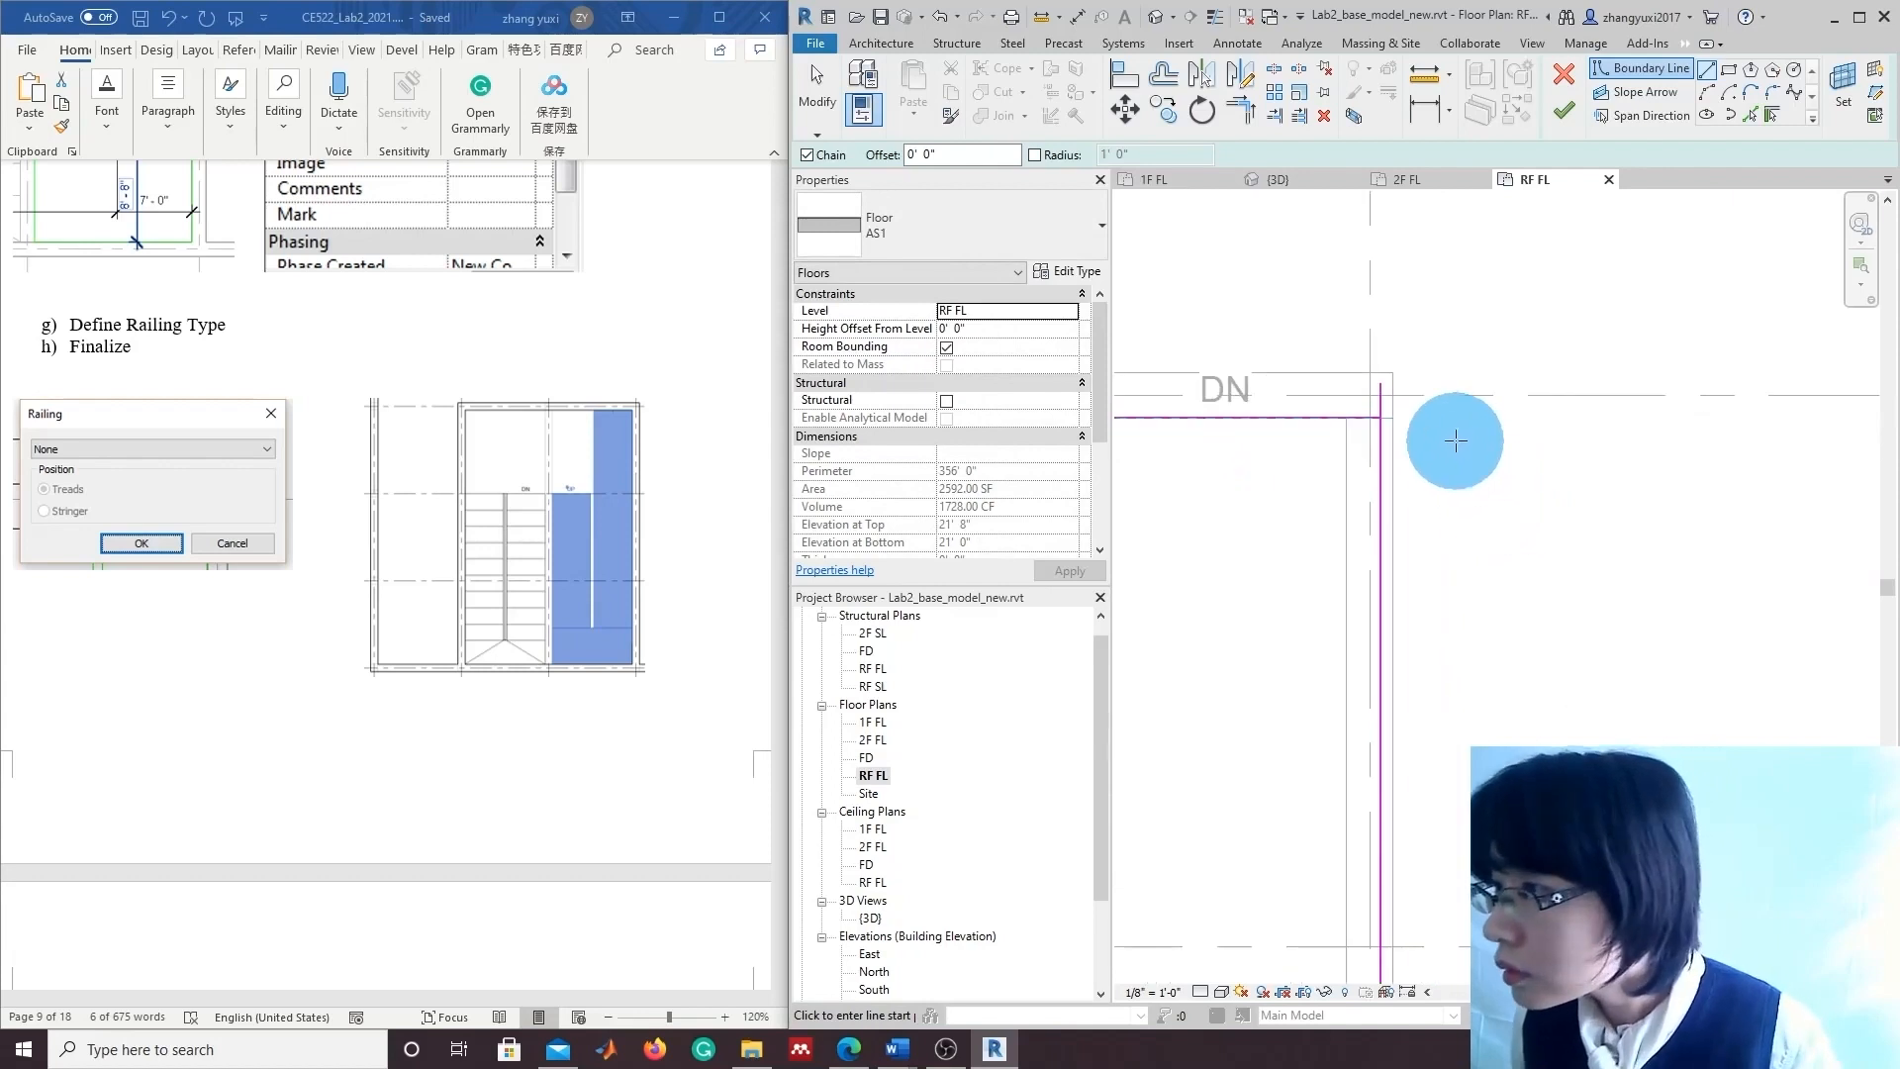
key("Escape")
Shorten the X4 boundary line so its upper end meets the new line along the Y2 wall.
left_click(1380, 401)
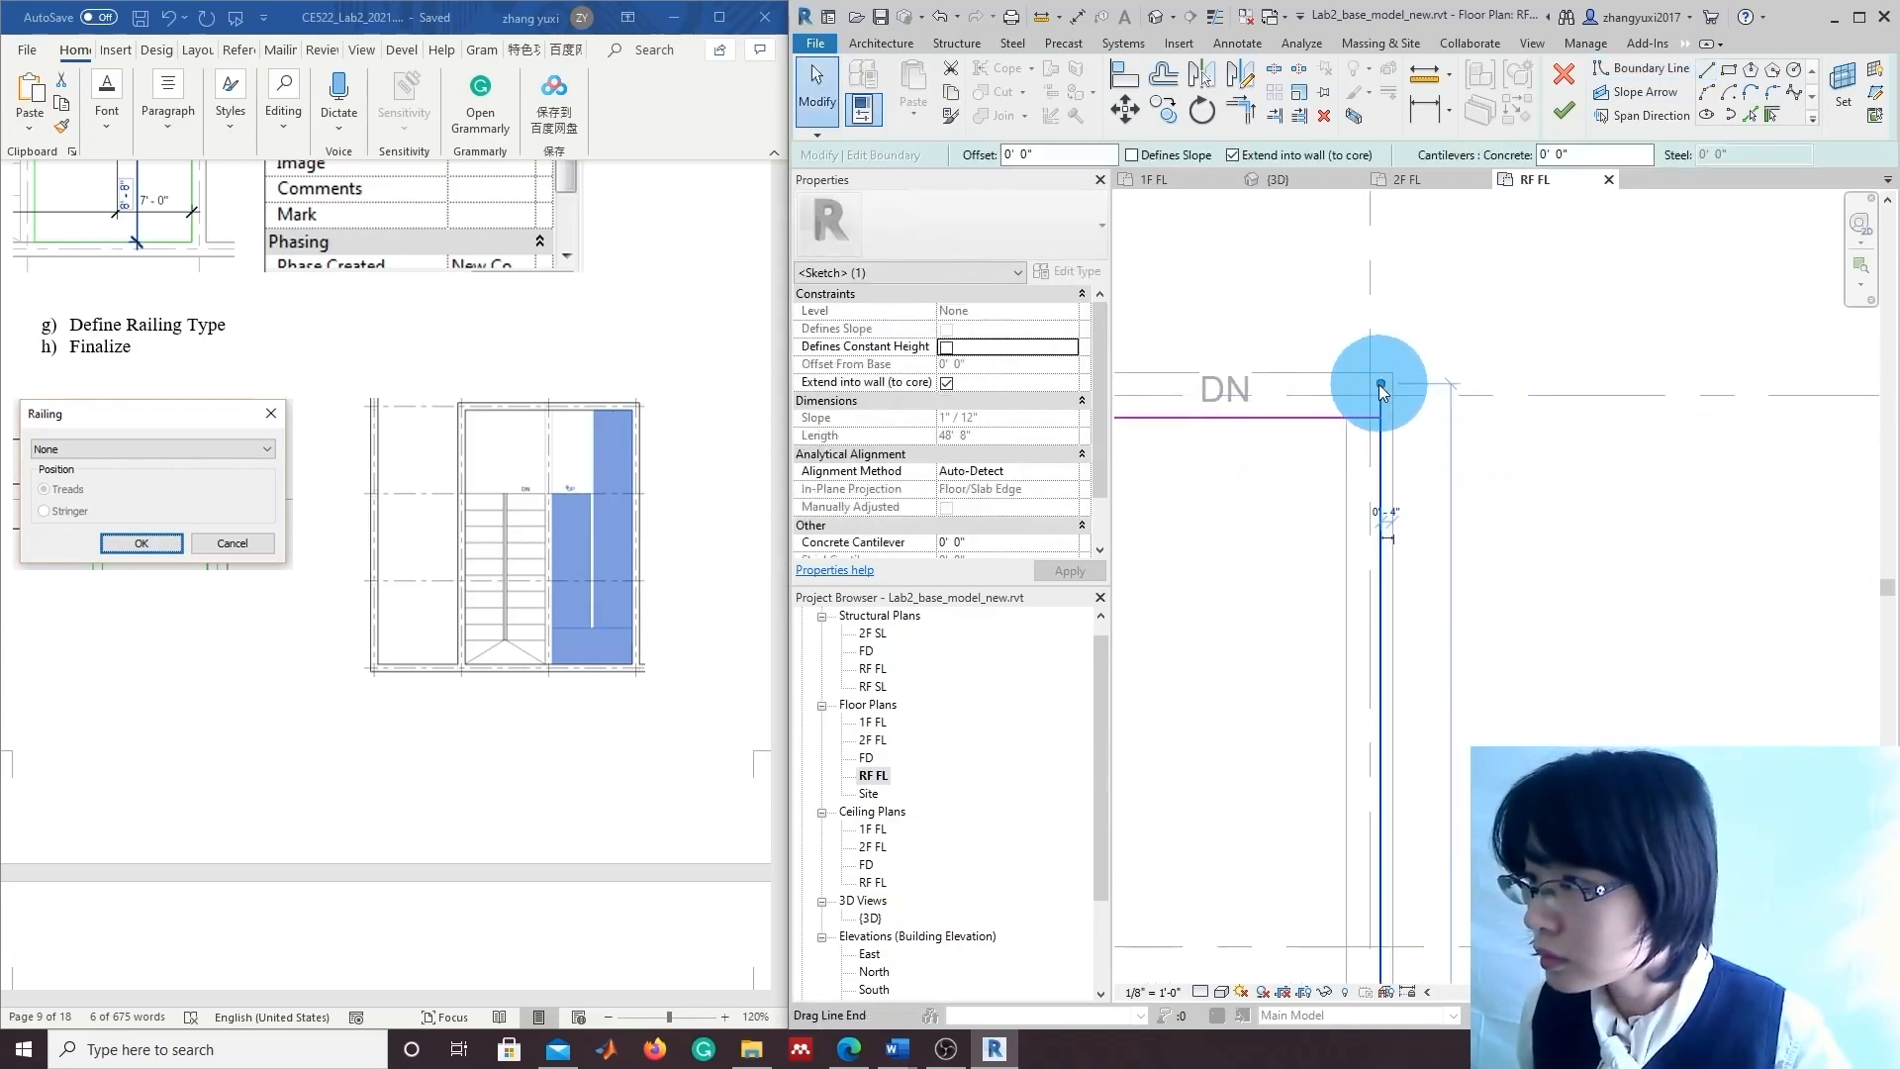
left_click_drag(1381, 384, 1382, 418)
scroll(1449, 532, "down", 1)
middle_click_drag(1321, 659, 1669, 631)
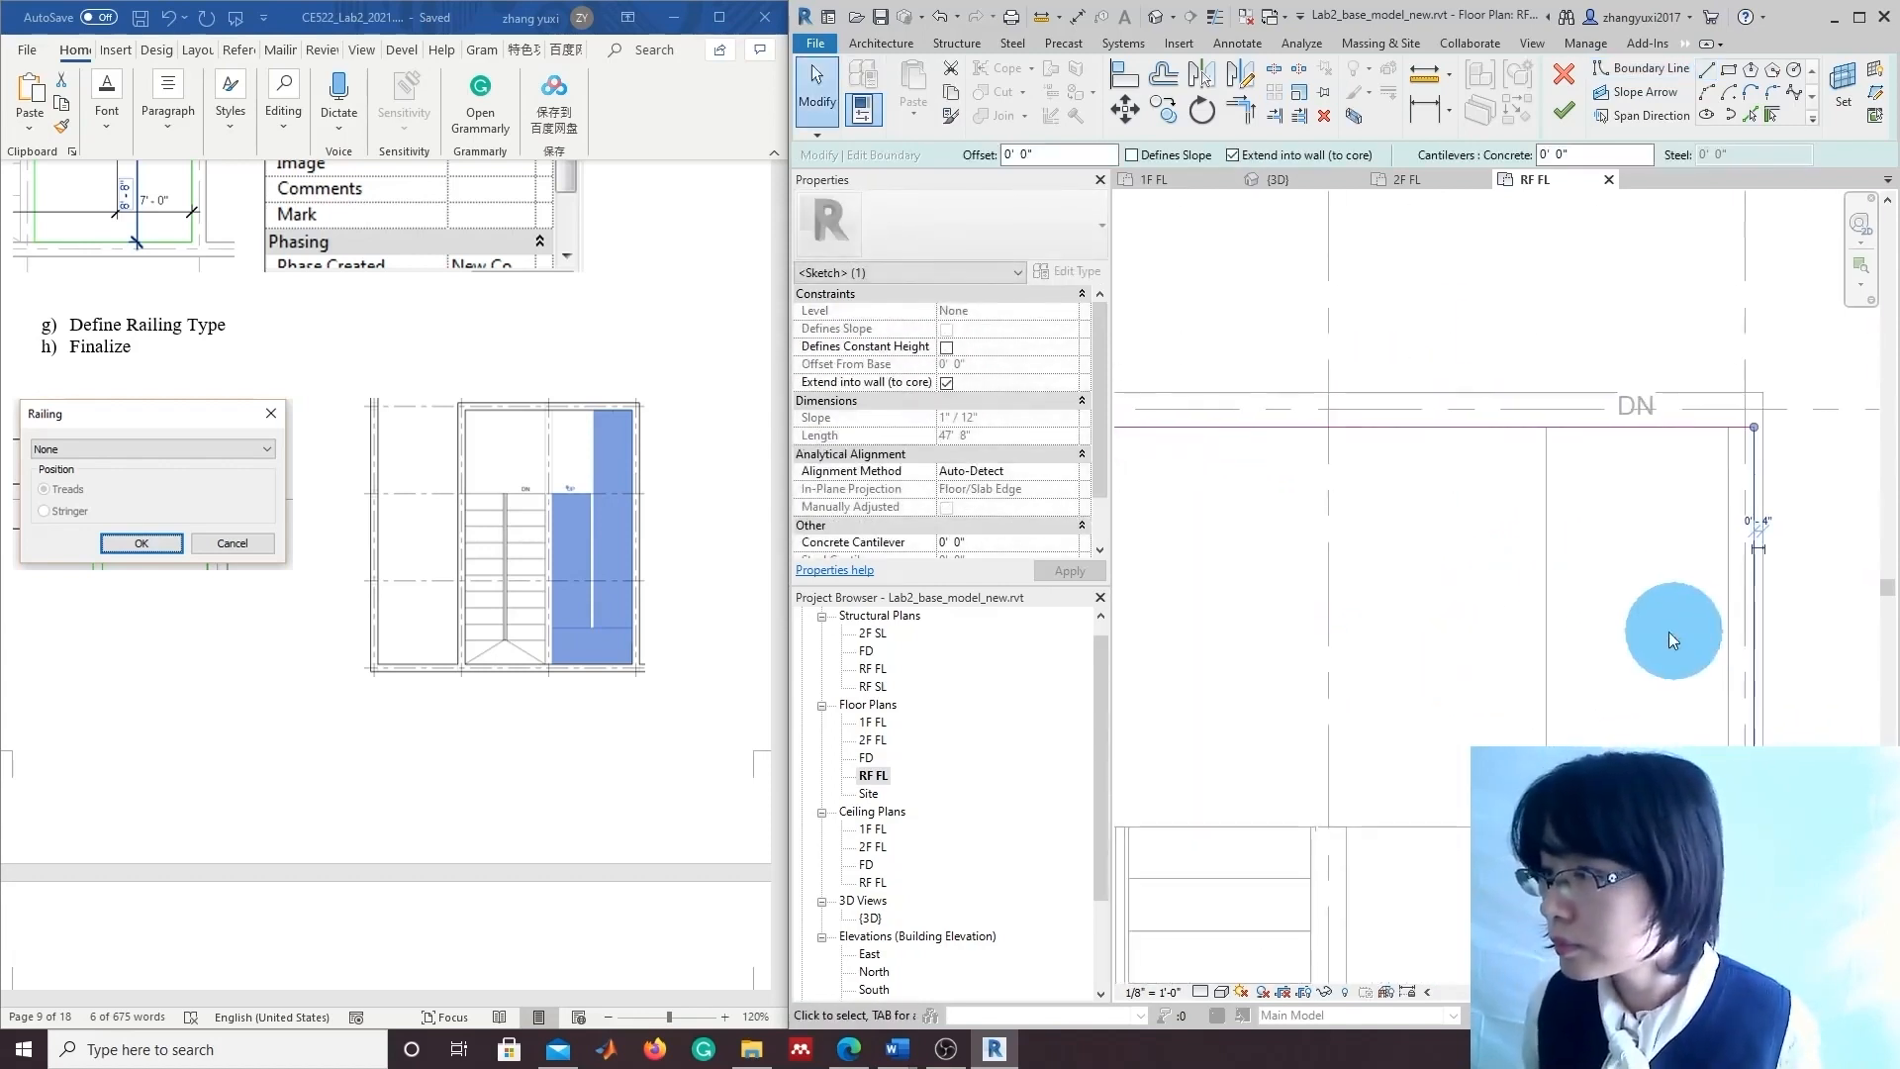
Delete the opening's boundary line along X2 and extend the adjoining Y5 edge to the X2 wall's inner face, 17'-0" long.
scroll(1409, 699, "down", 1)
middle_click_drag(1418, 708, 1685, 706)
middle_click_drag(1801, 376, 1748, 85)
scroll(1583, 297, "down", 1)
left_click(1464, 256)
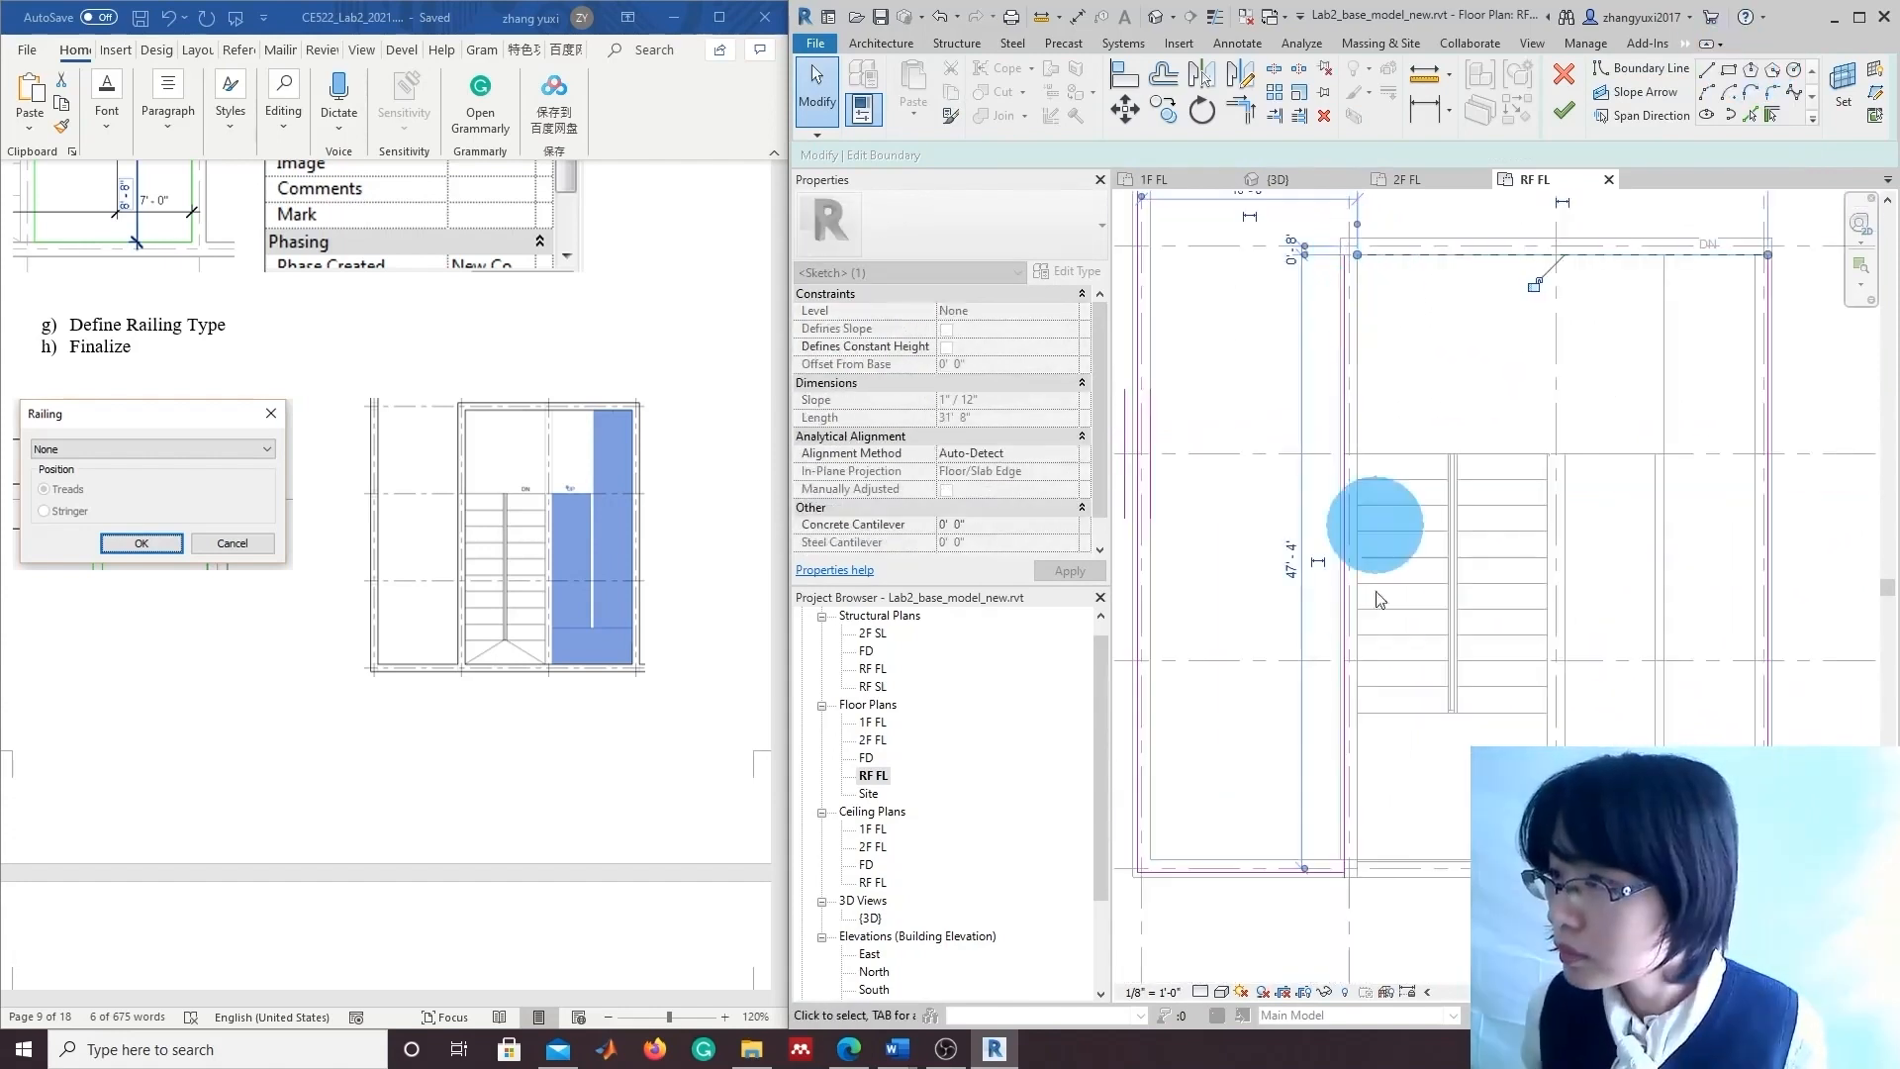
left_click(1345, 855)
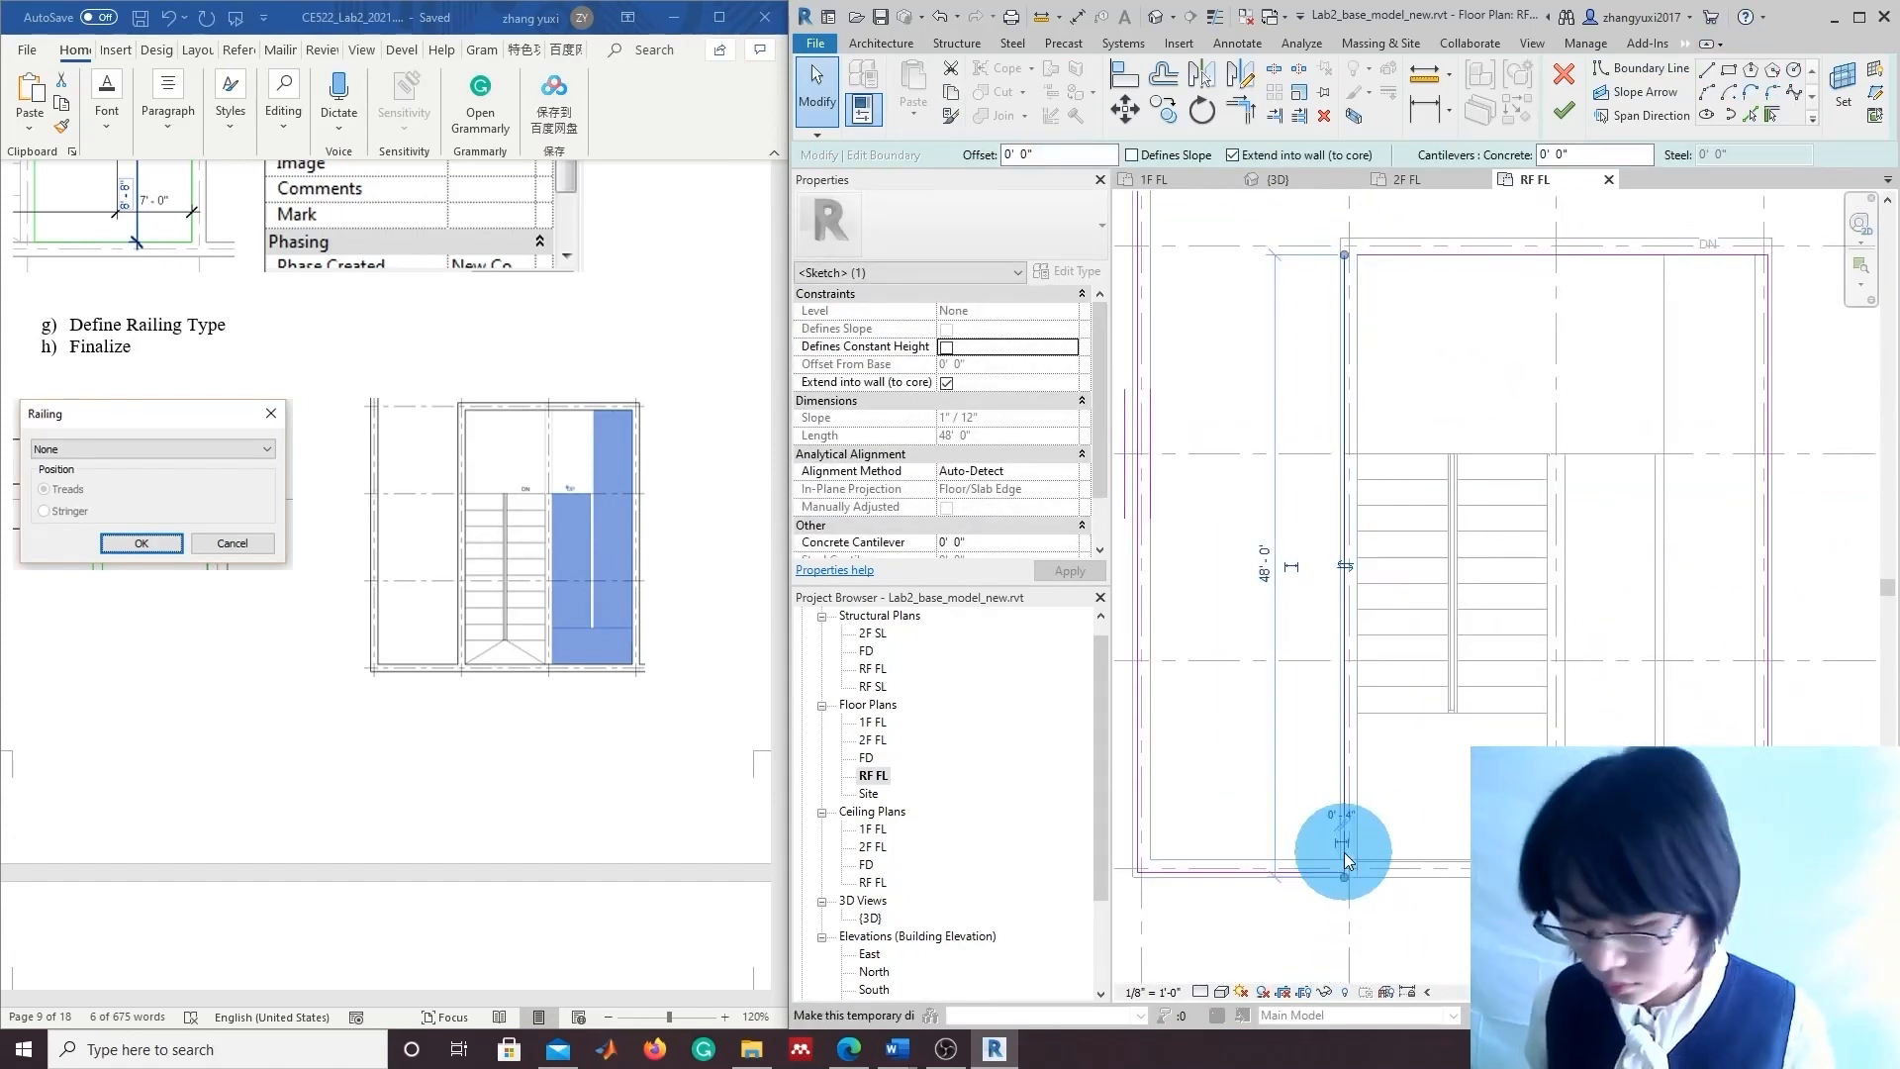
key("Delete")
left_click(1335, 873)
left_click_drag(1356, 875, 1357, 873)
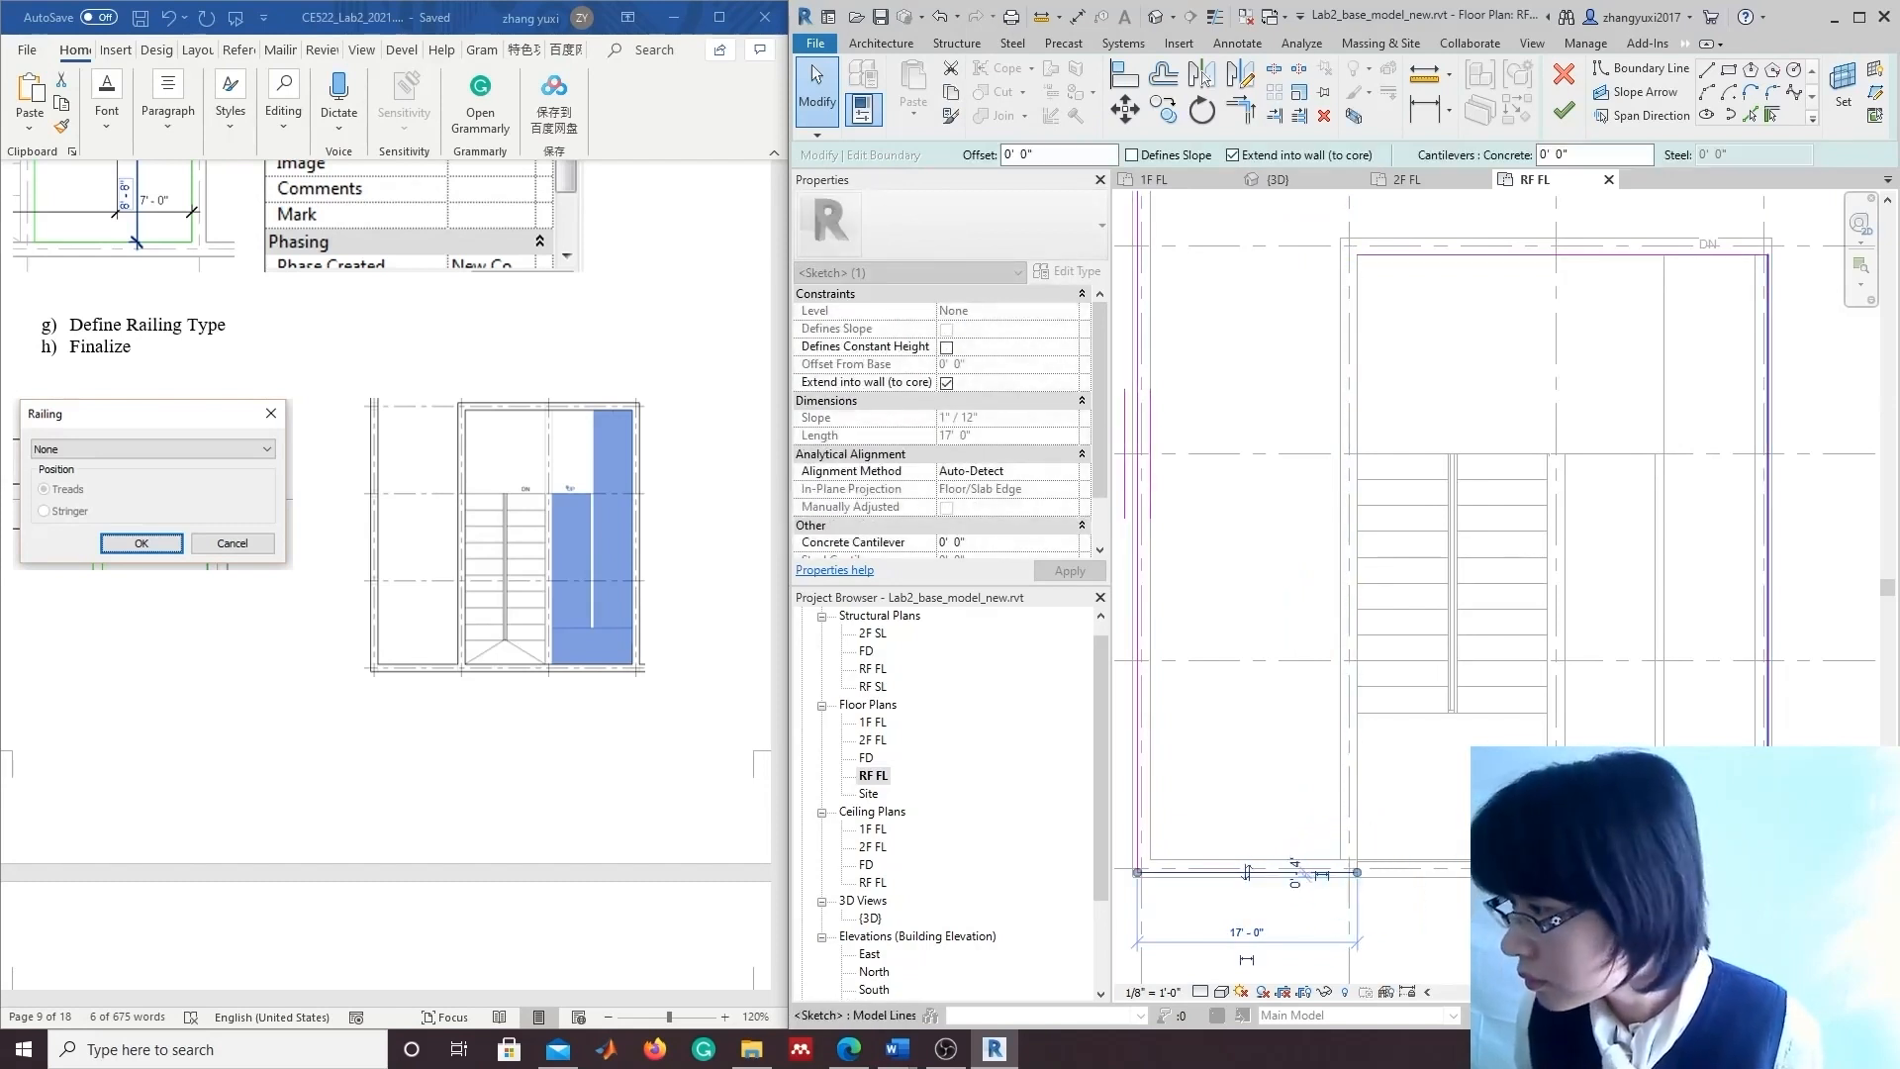
Delete the opening's boundary line along the X4 wall.
left_click(1769, 634)
key("Delete")
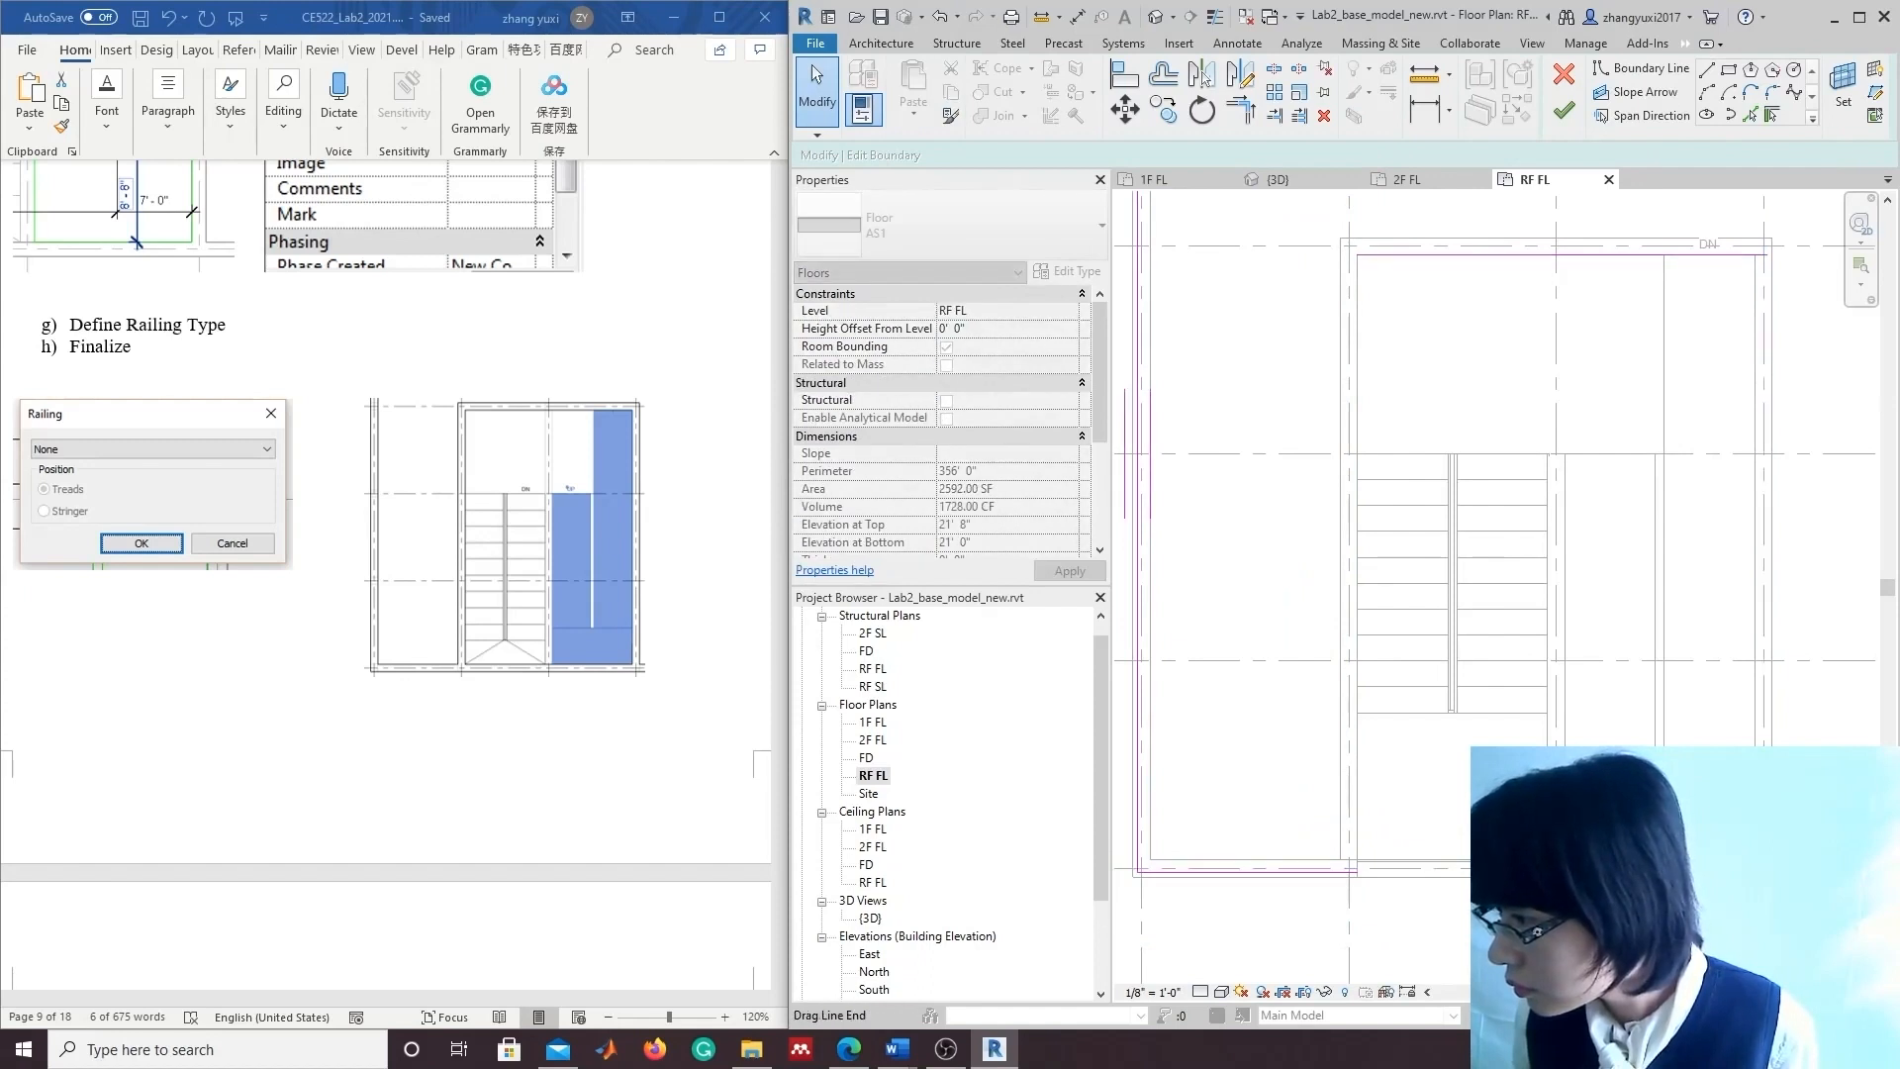
left_click_drag(1767, 260, 1767, 255)
middle_click_drag(1837, 614, 1819, 650)
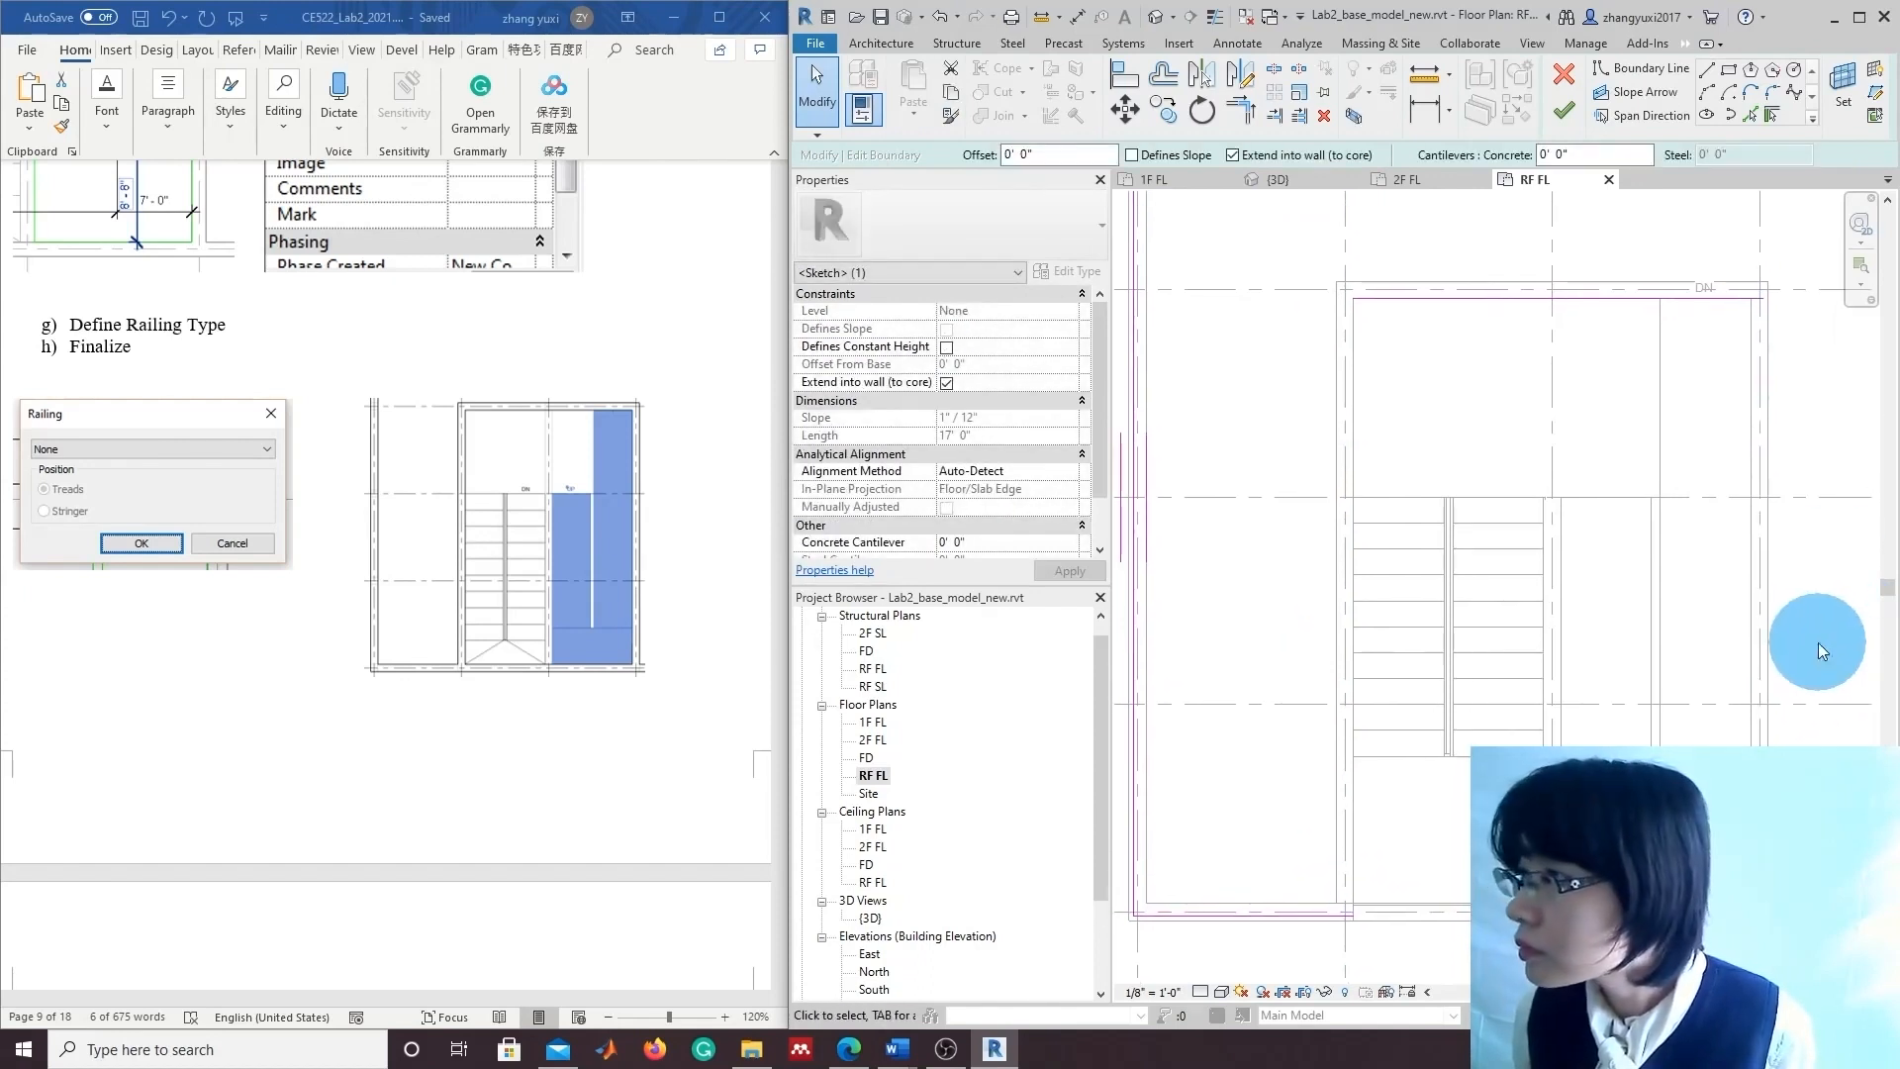
left_click_drag(1769, 297, 1772, 299)
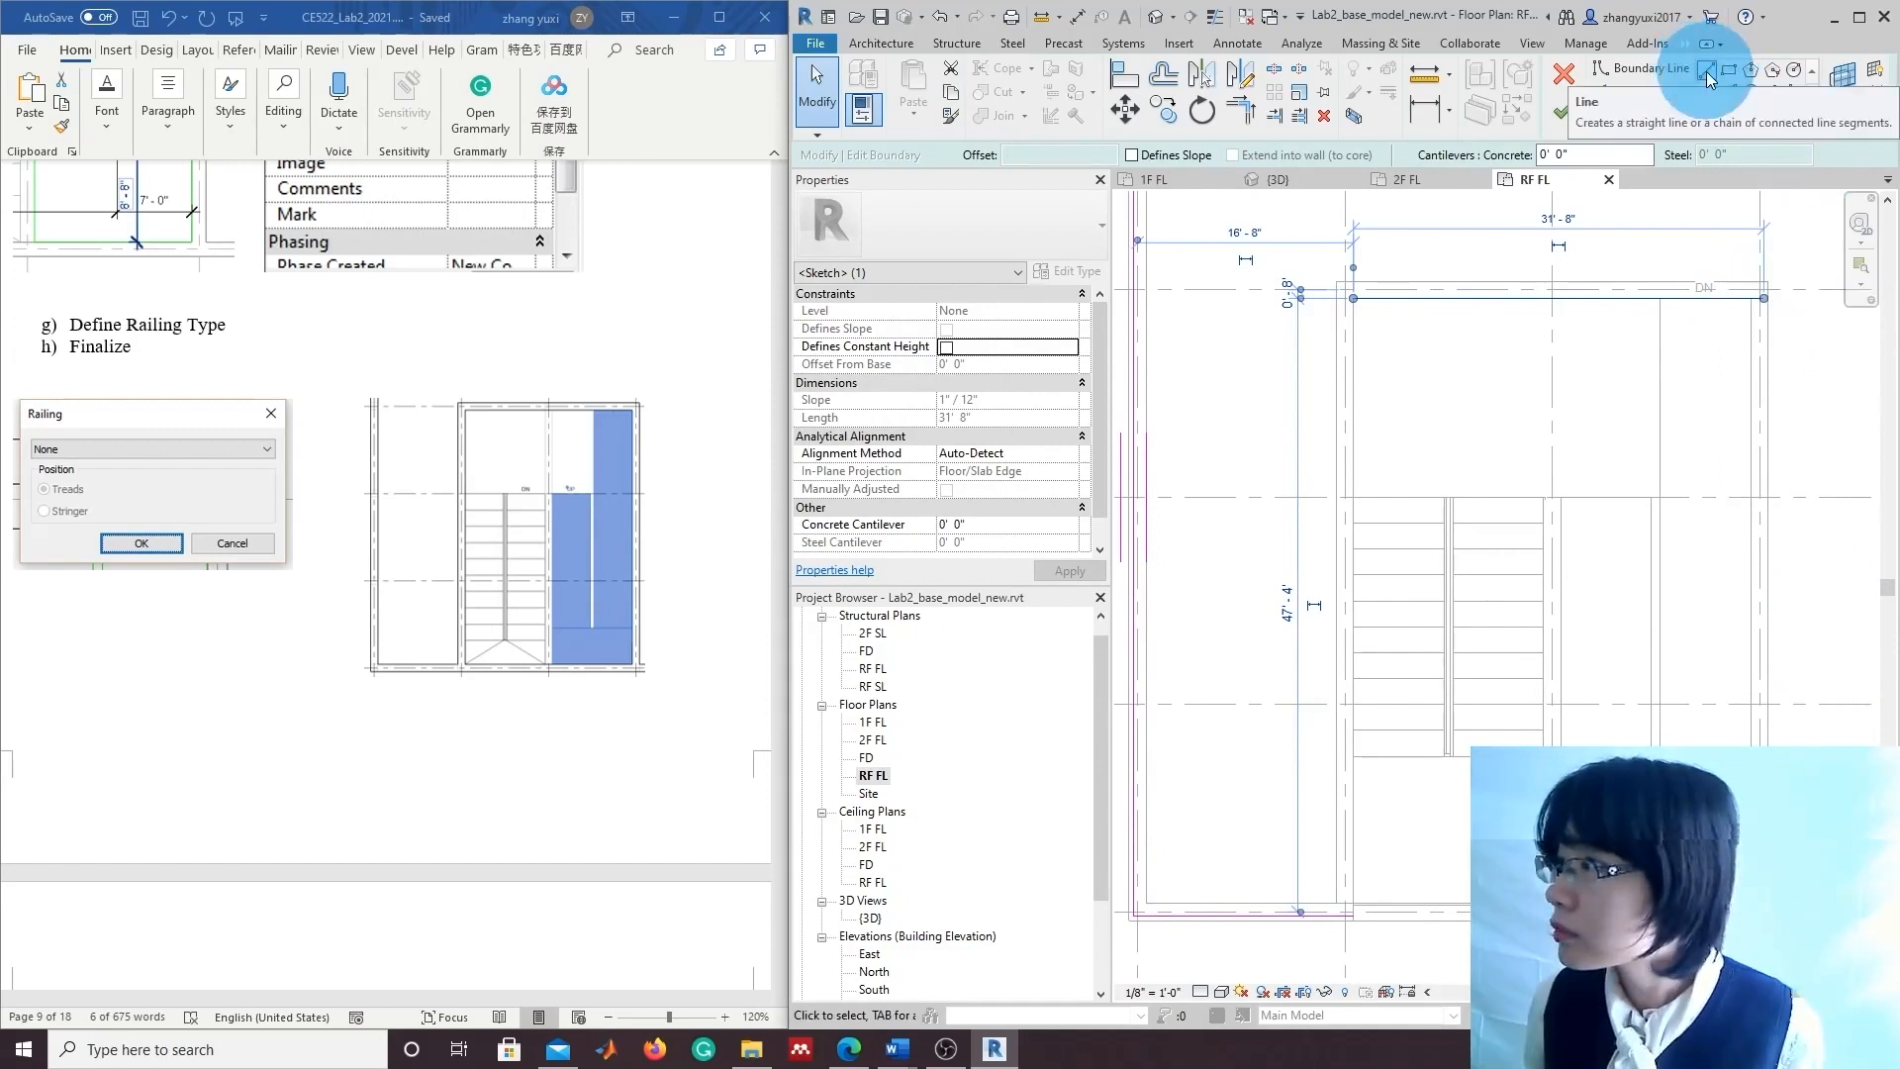
Draw boundary lines along the inner faces of the X4 and X2 walls, joining the Y2 line to the Y5 edge.
left_click(1707, 72)
left_click(1750, 299)
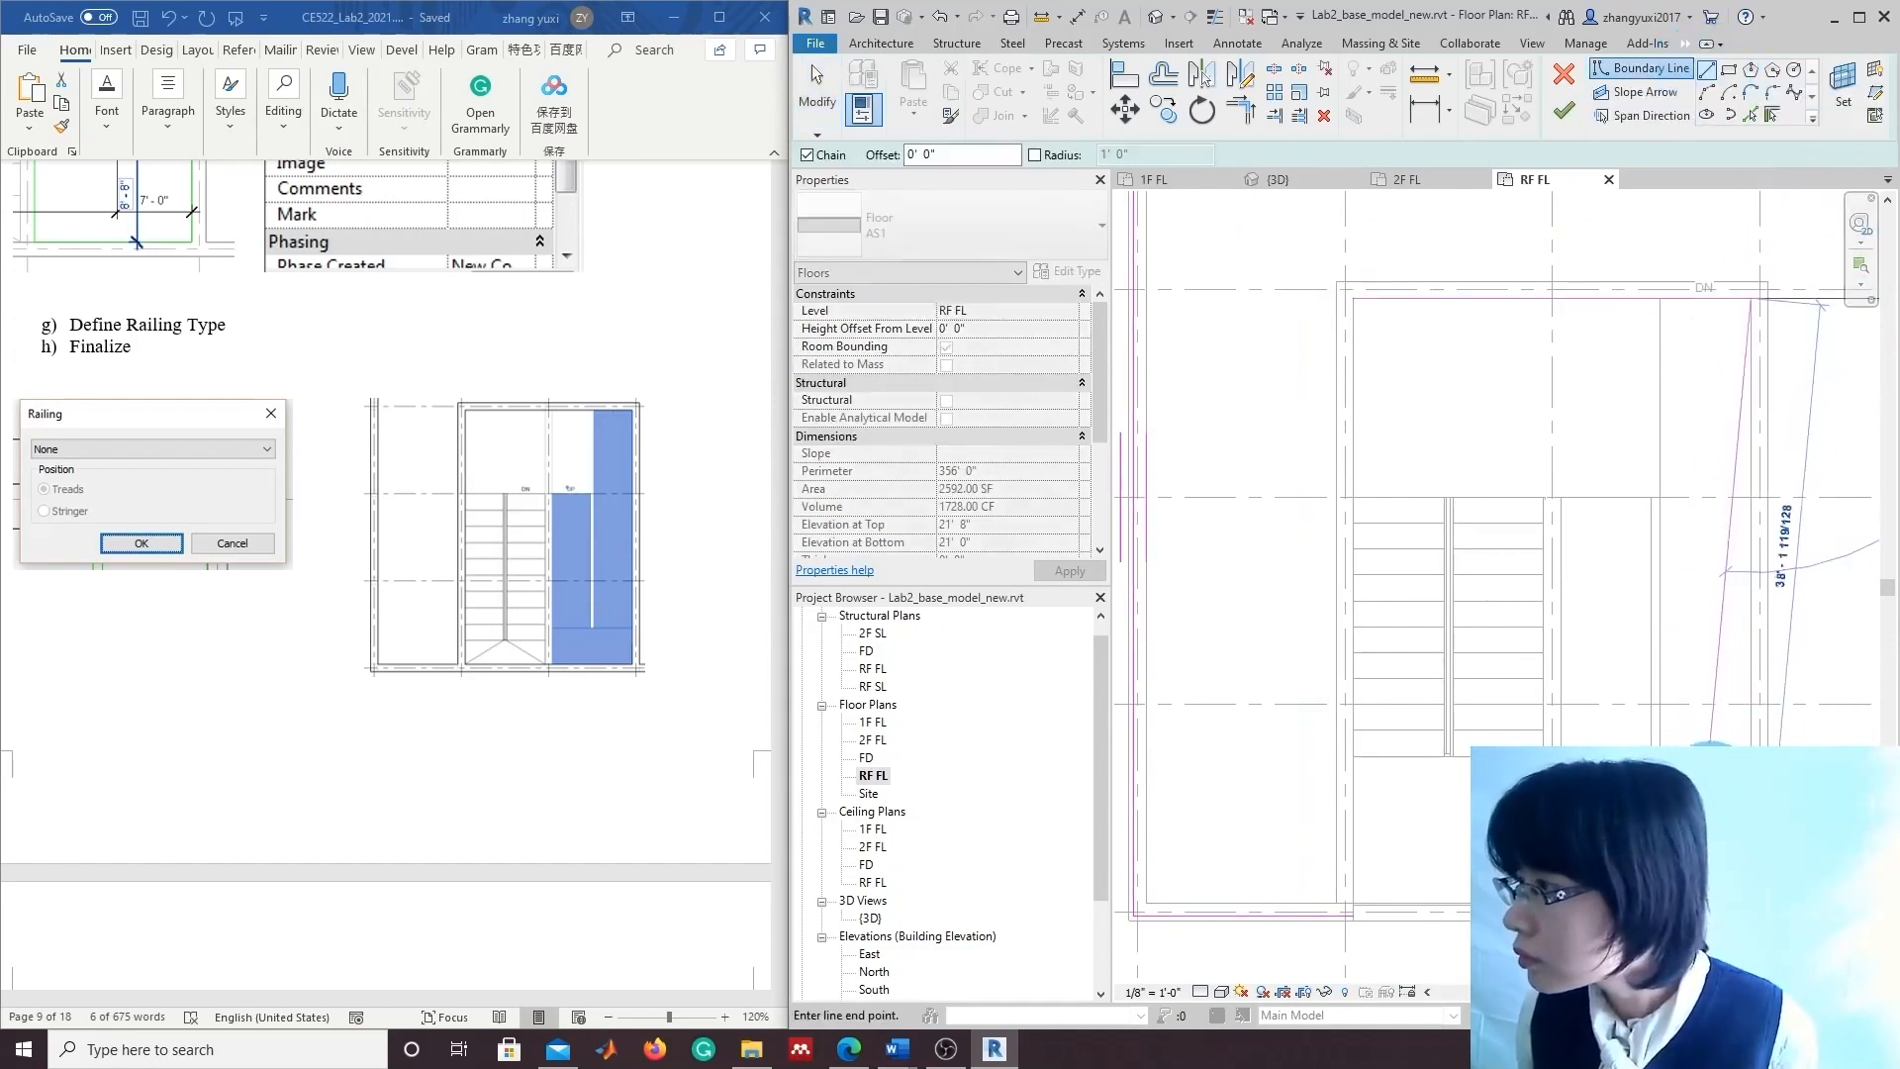
left_click(1751, 912)
key("Escape")
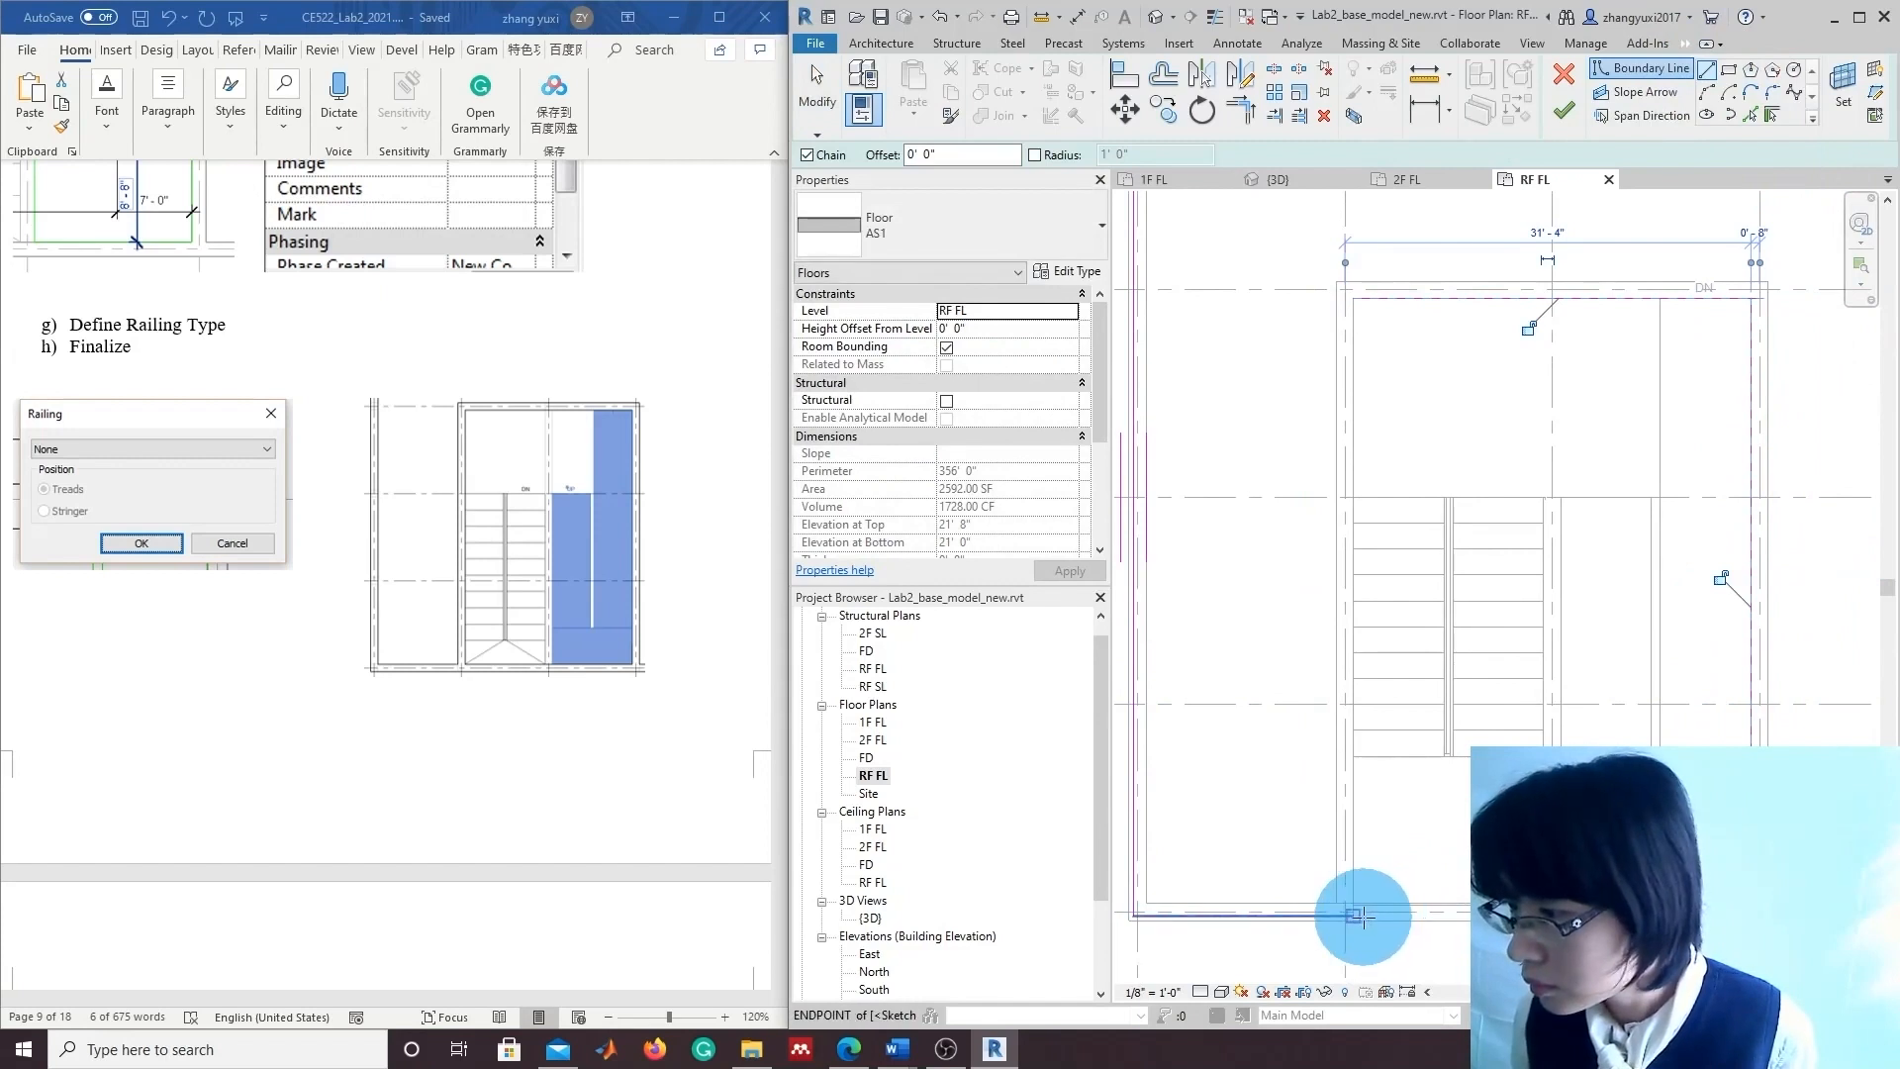
left_click(1359, 916)
left_click(1354, 298)
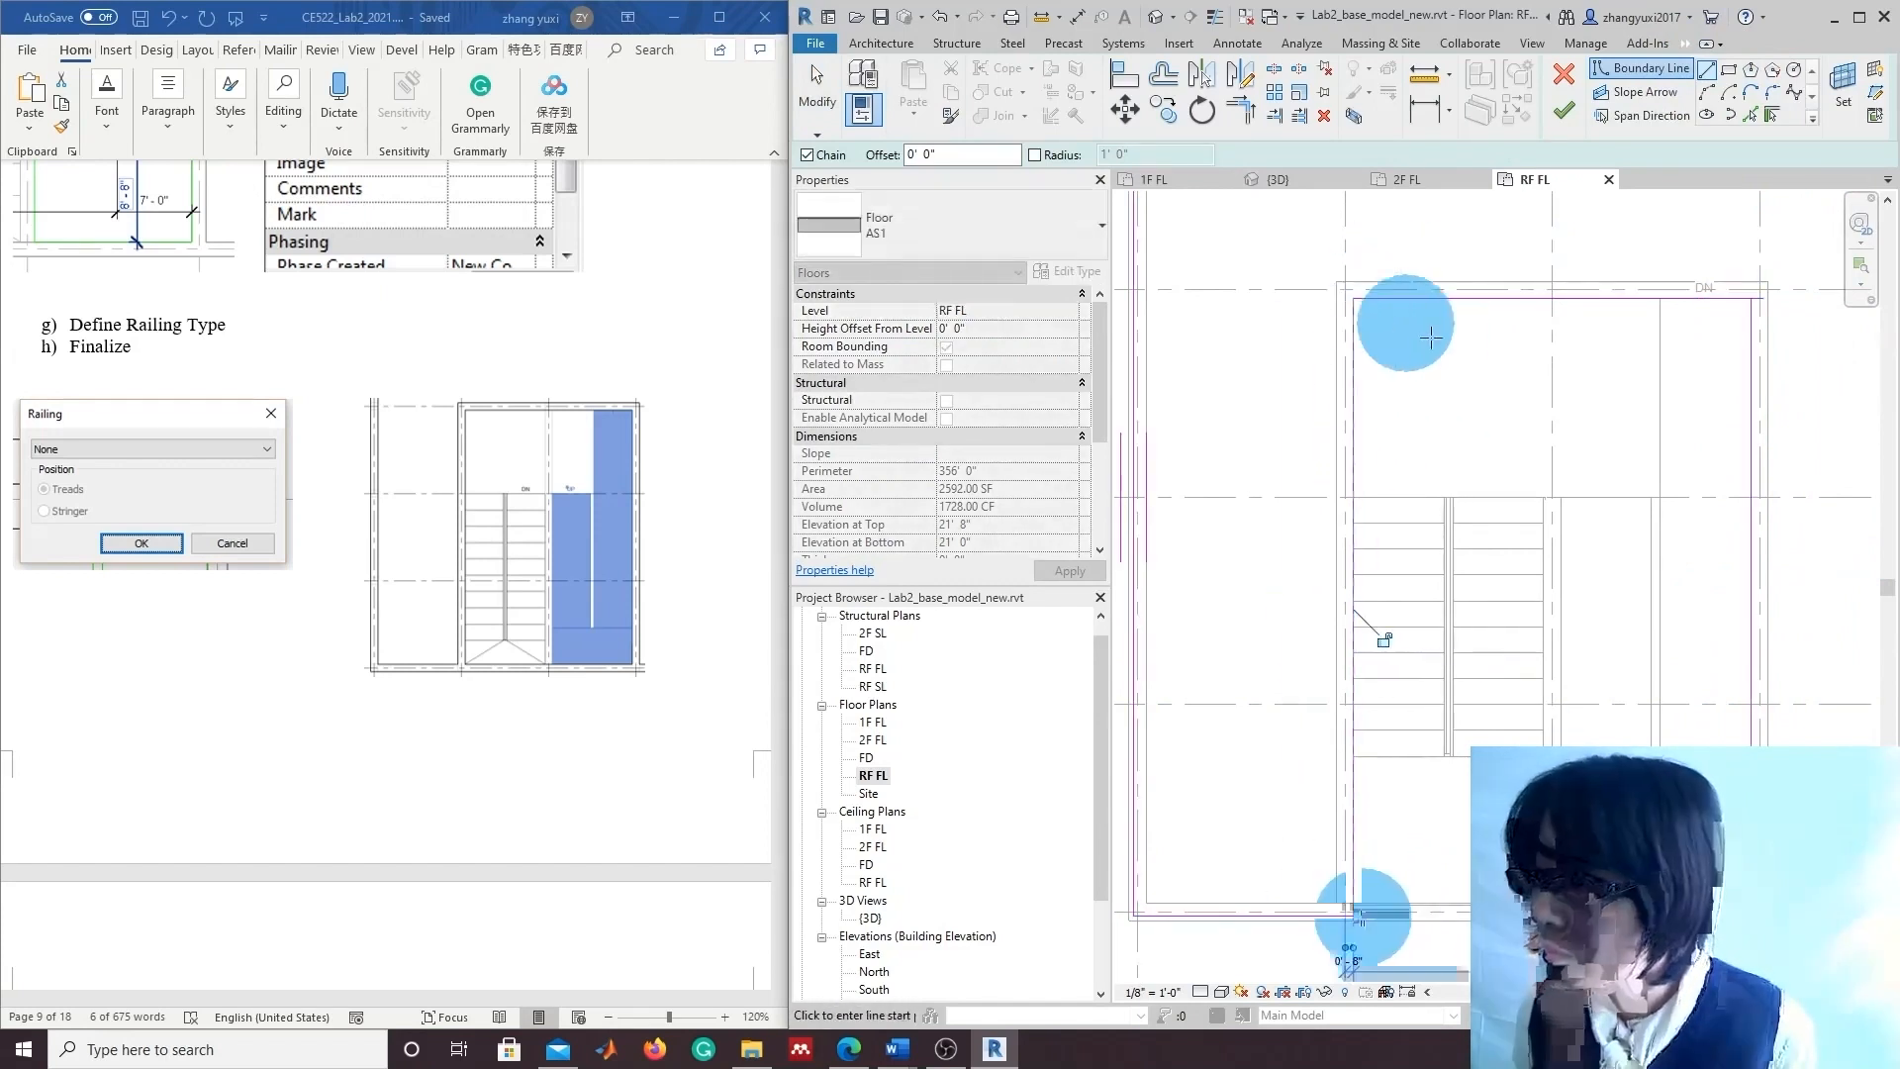
Pull the overhanging end of the Y2 boundary line back to the corner with the X4 line and finish the floor boundary.
scroll(1781, 376, "up", 3)
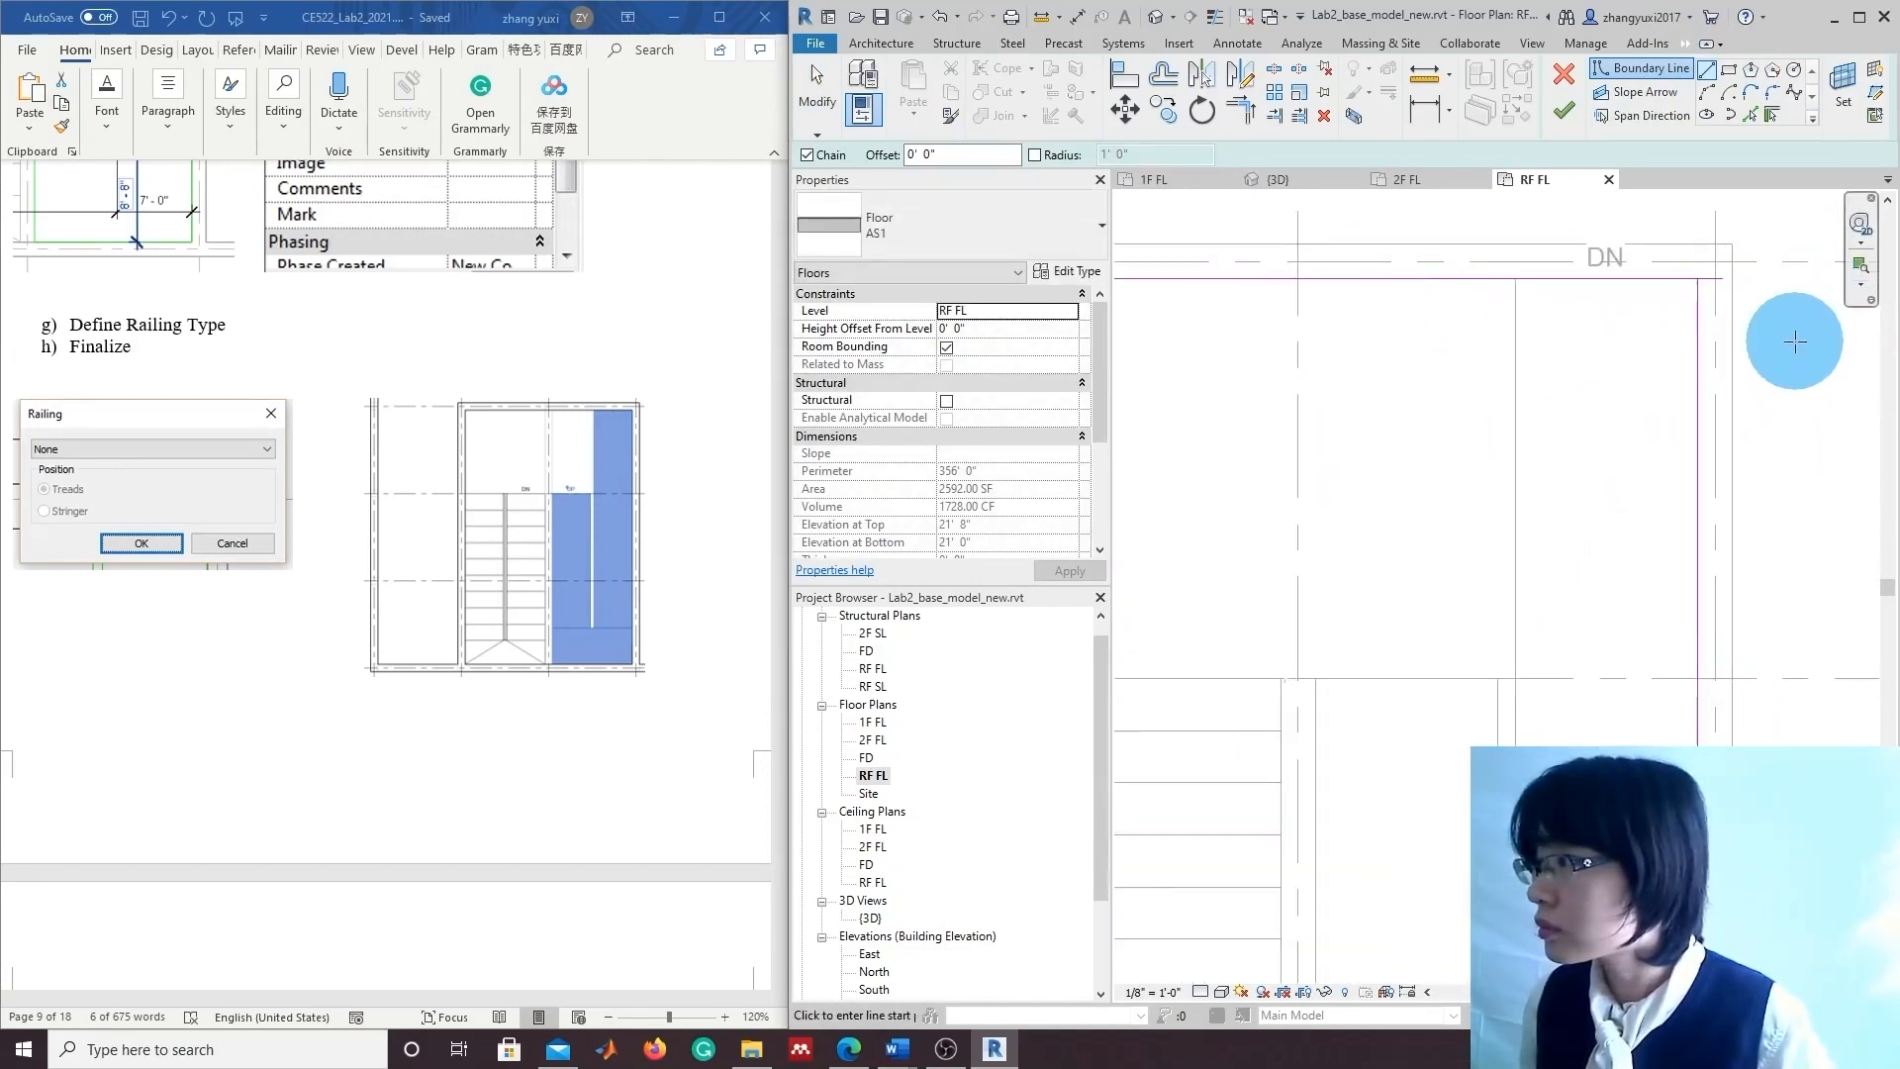
key("Escape")
key("Escape")
left_click(1720, 281)
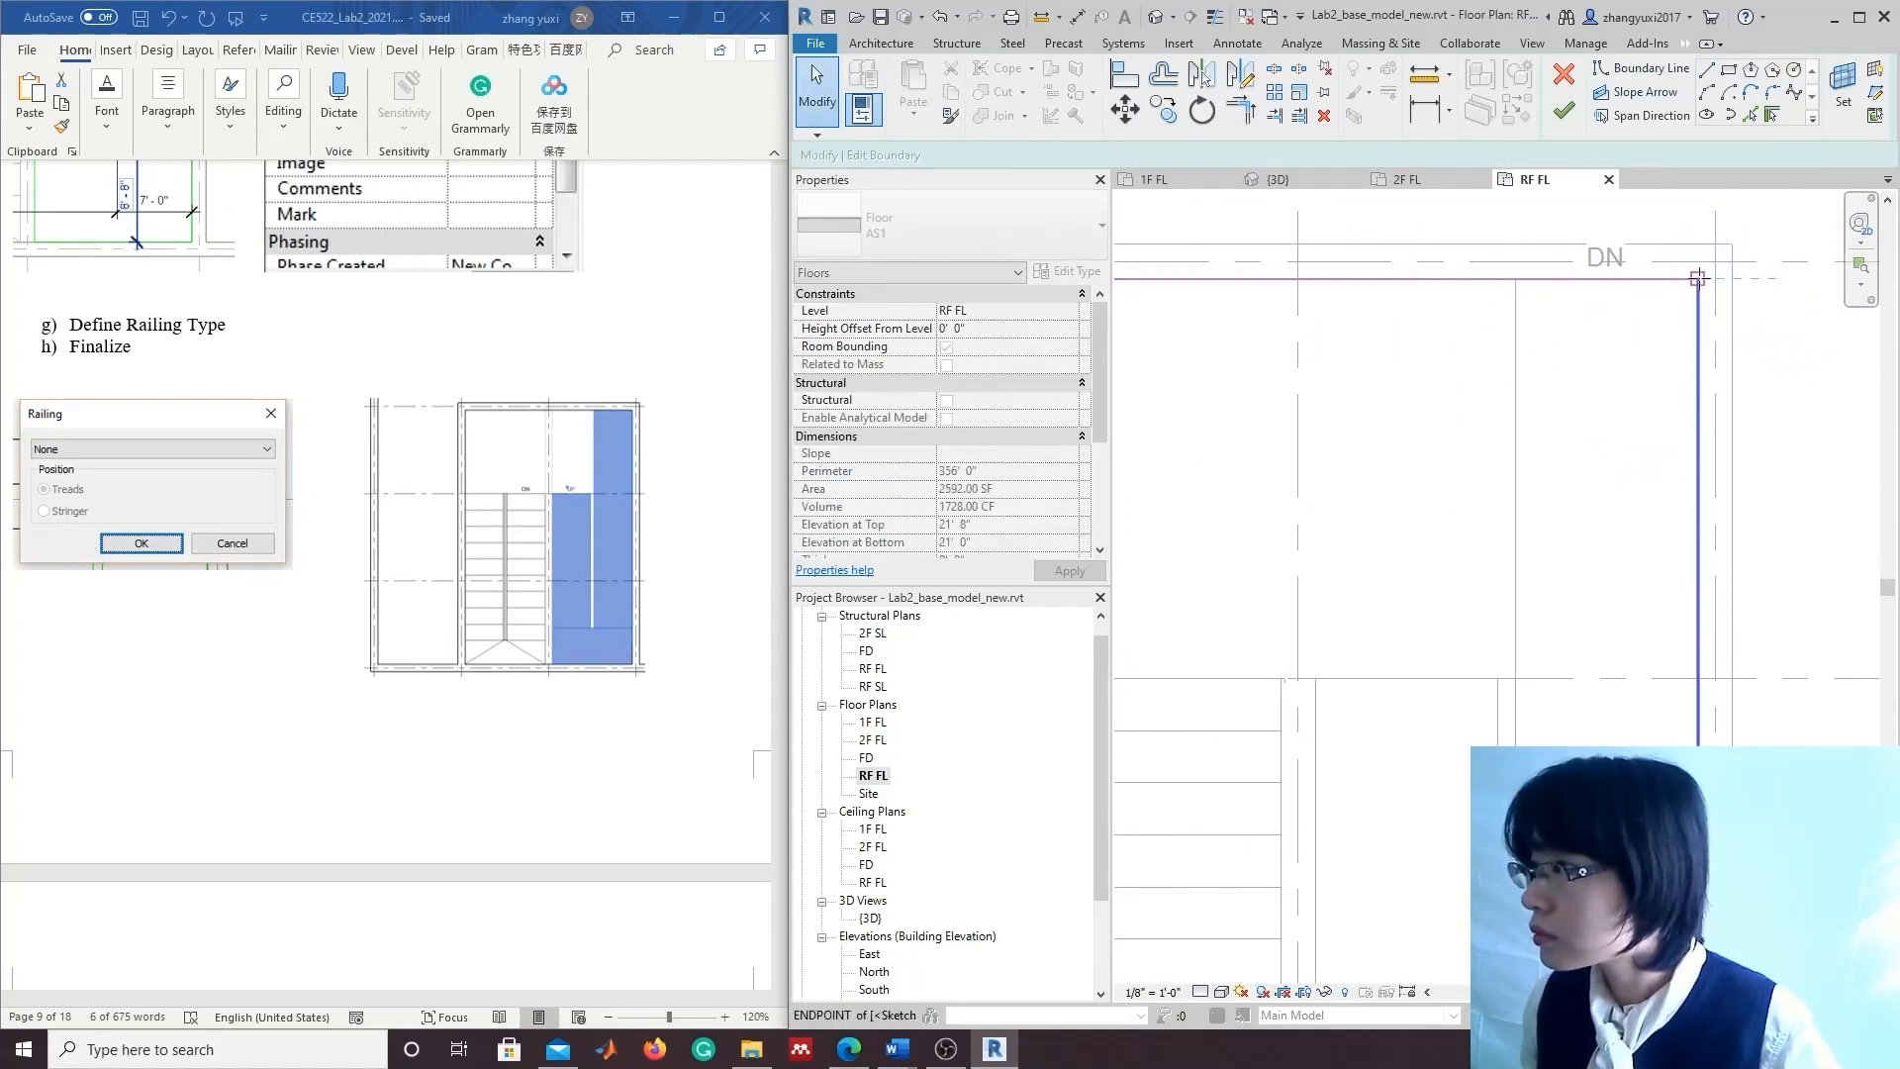
left_click(1566, 111)
Check the revised RF floor opening in plan, and examine in 3D how it meets the ramp, including from the front.
scroll(1581, 580, "down", 2)
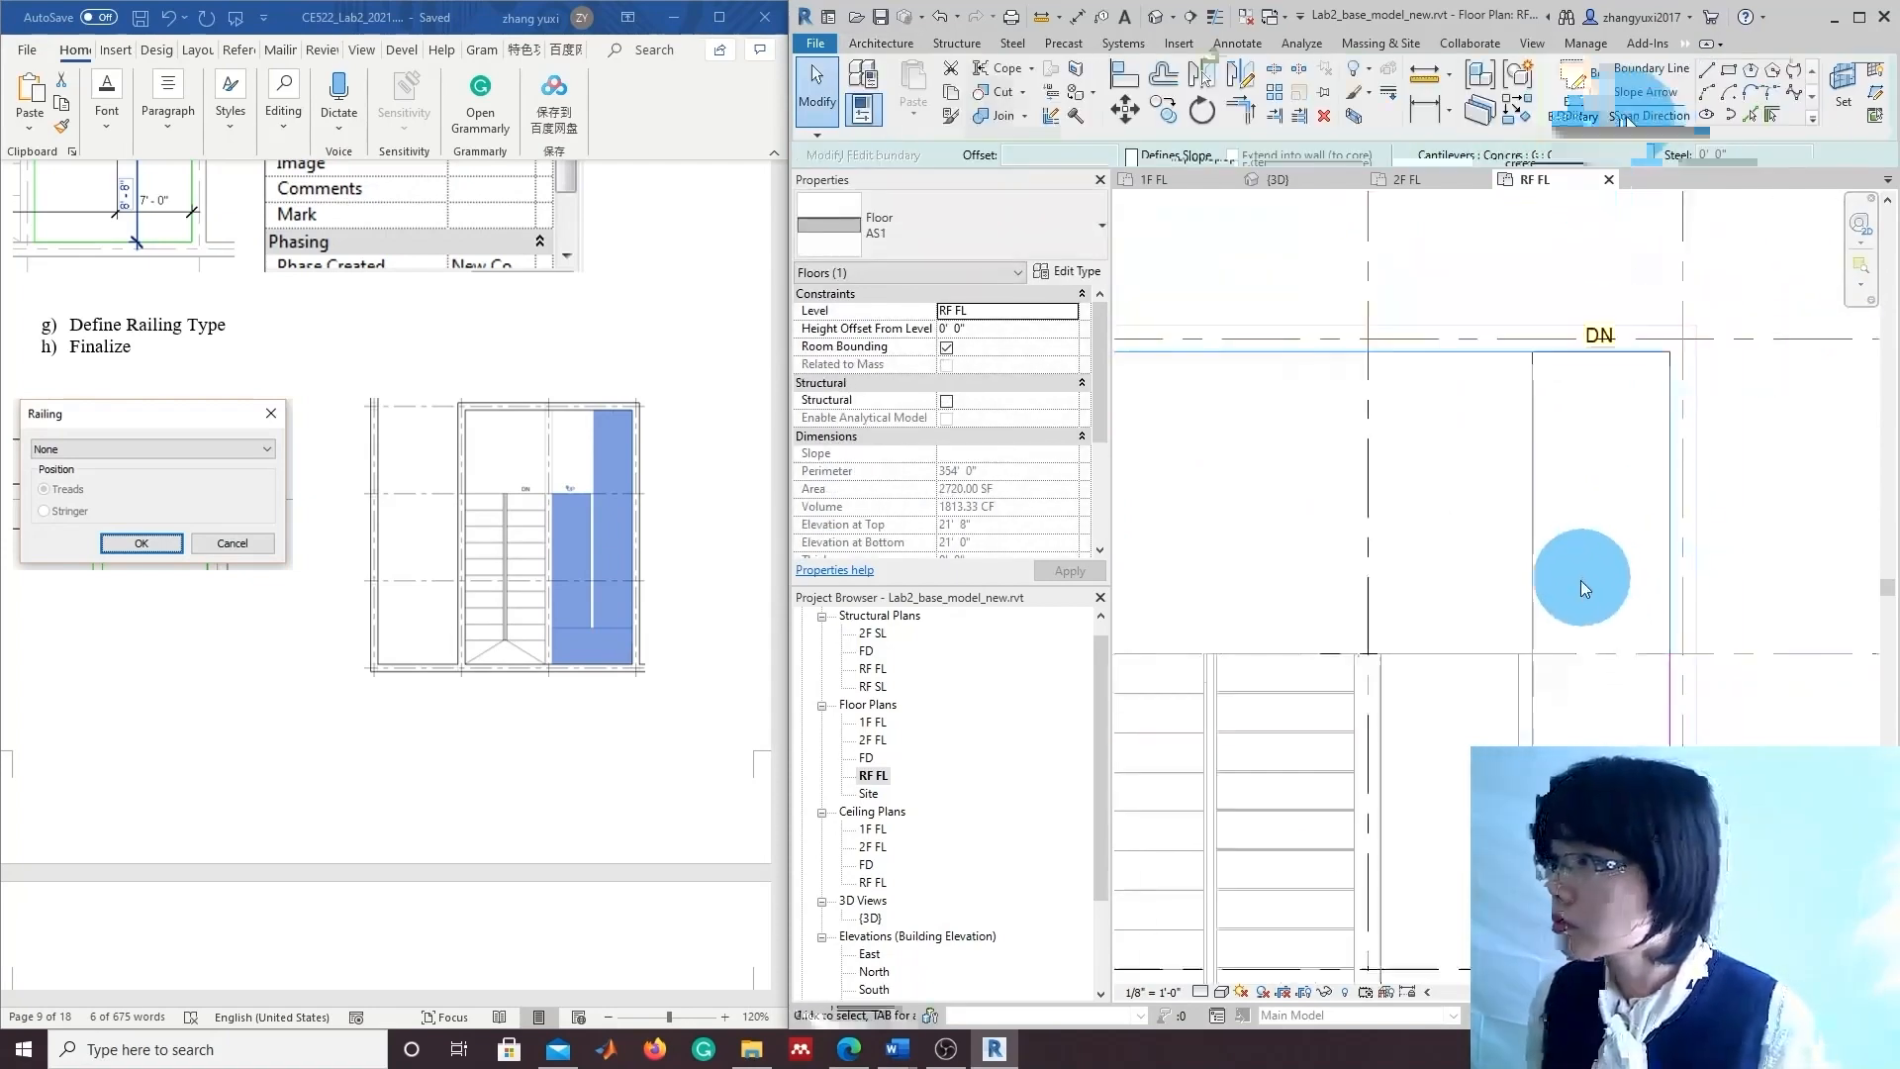
middle_click_drag(1570, 693, 1615, 467)
scroll(1613, 479, "down", 1)
left_click(1485, 544)
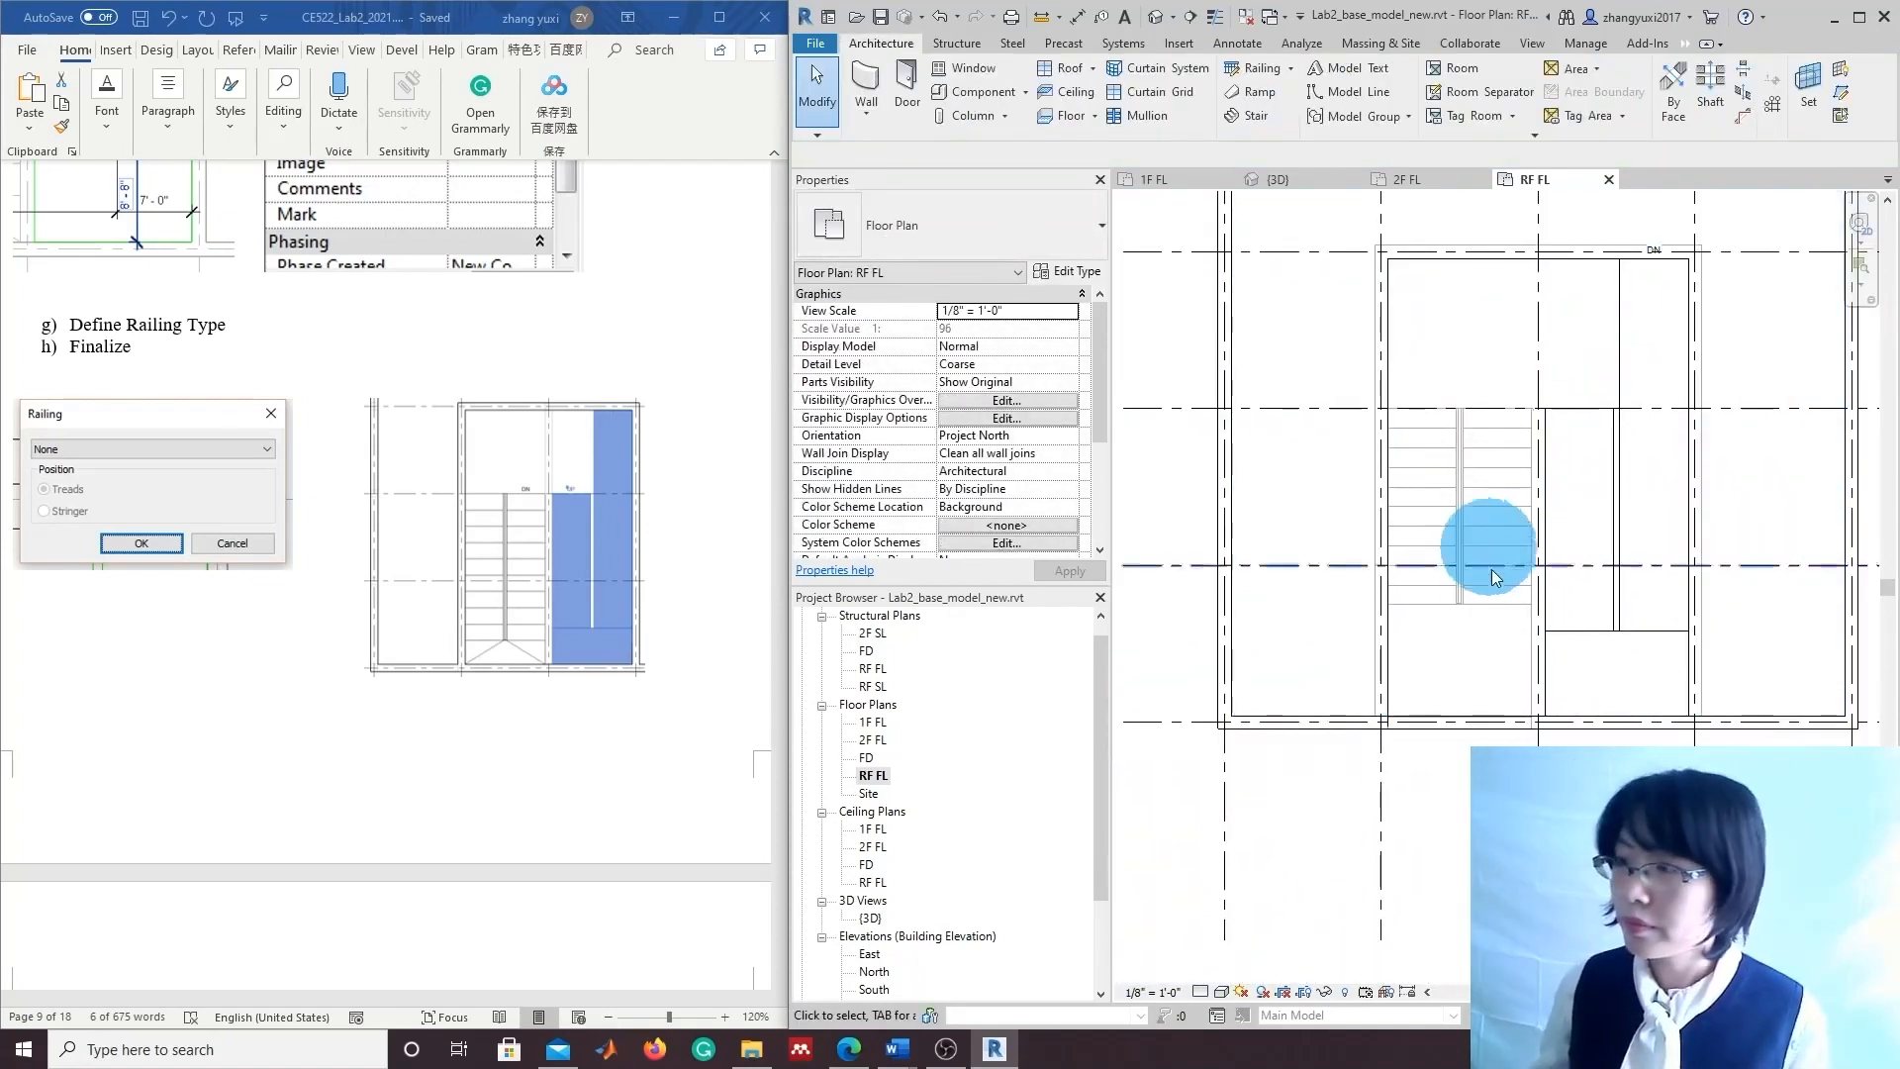
left_click(871, 917)
double_click(875, 919)
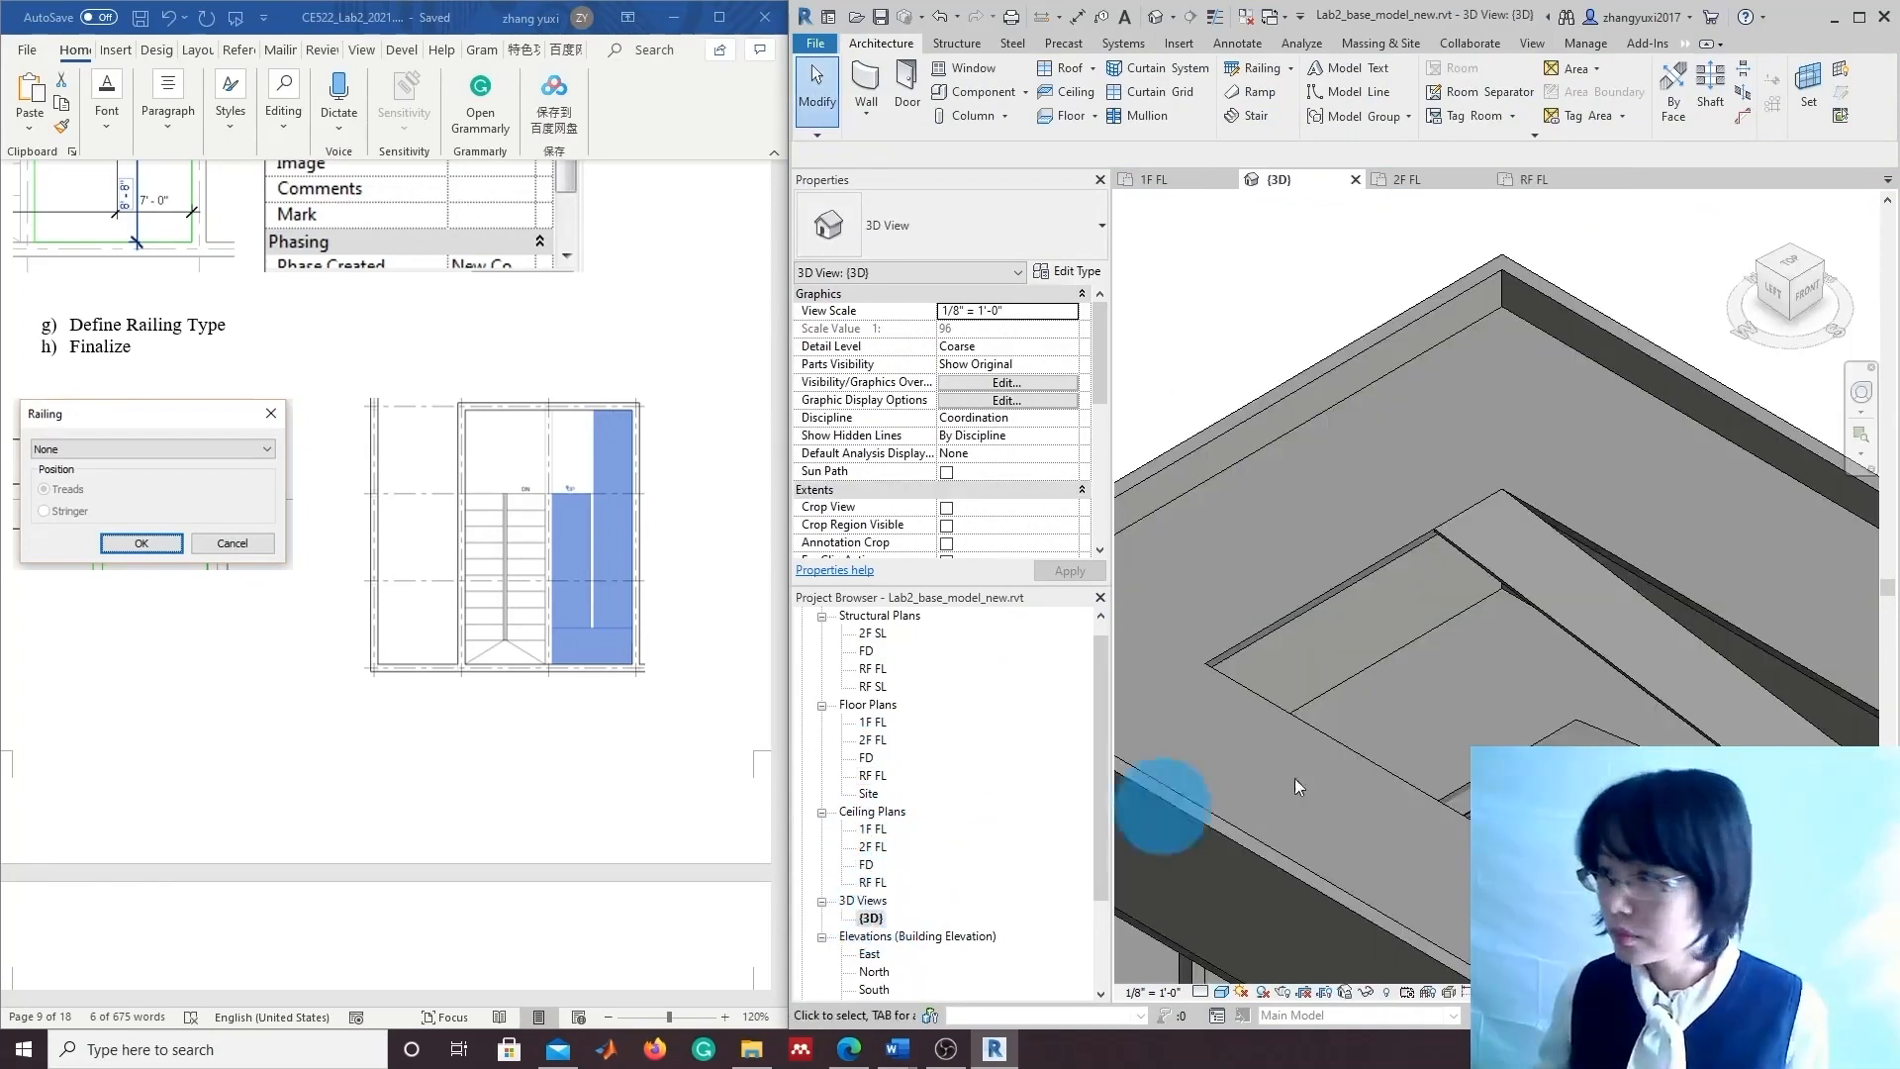
scroll(1580, 713, "up", 4)
scroll(1565, 726, "down", 1)
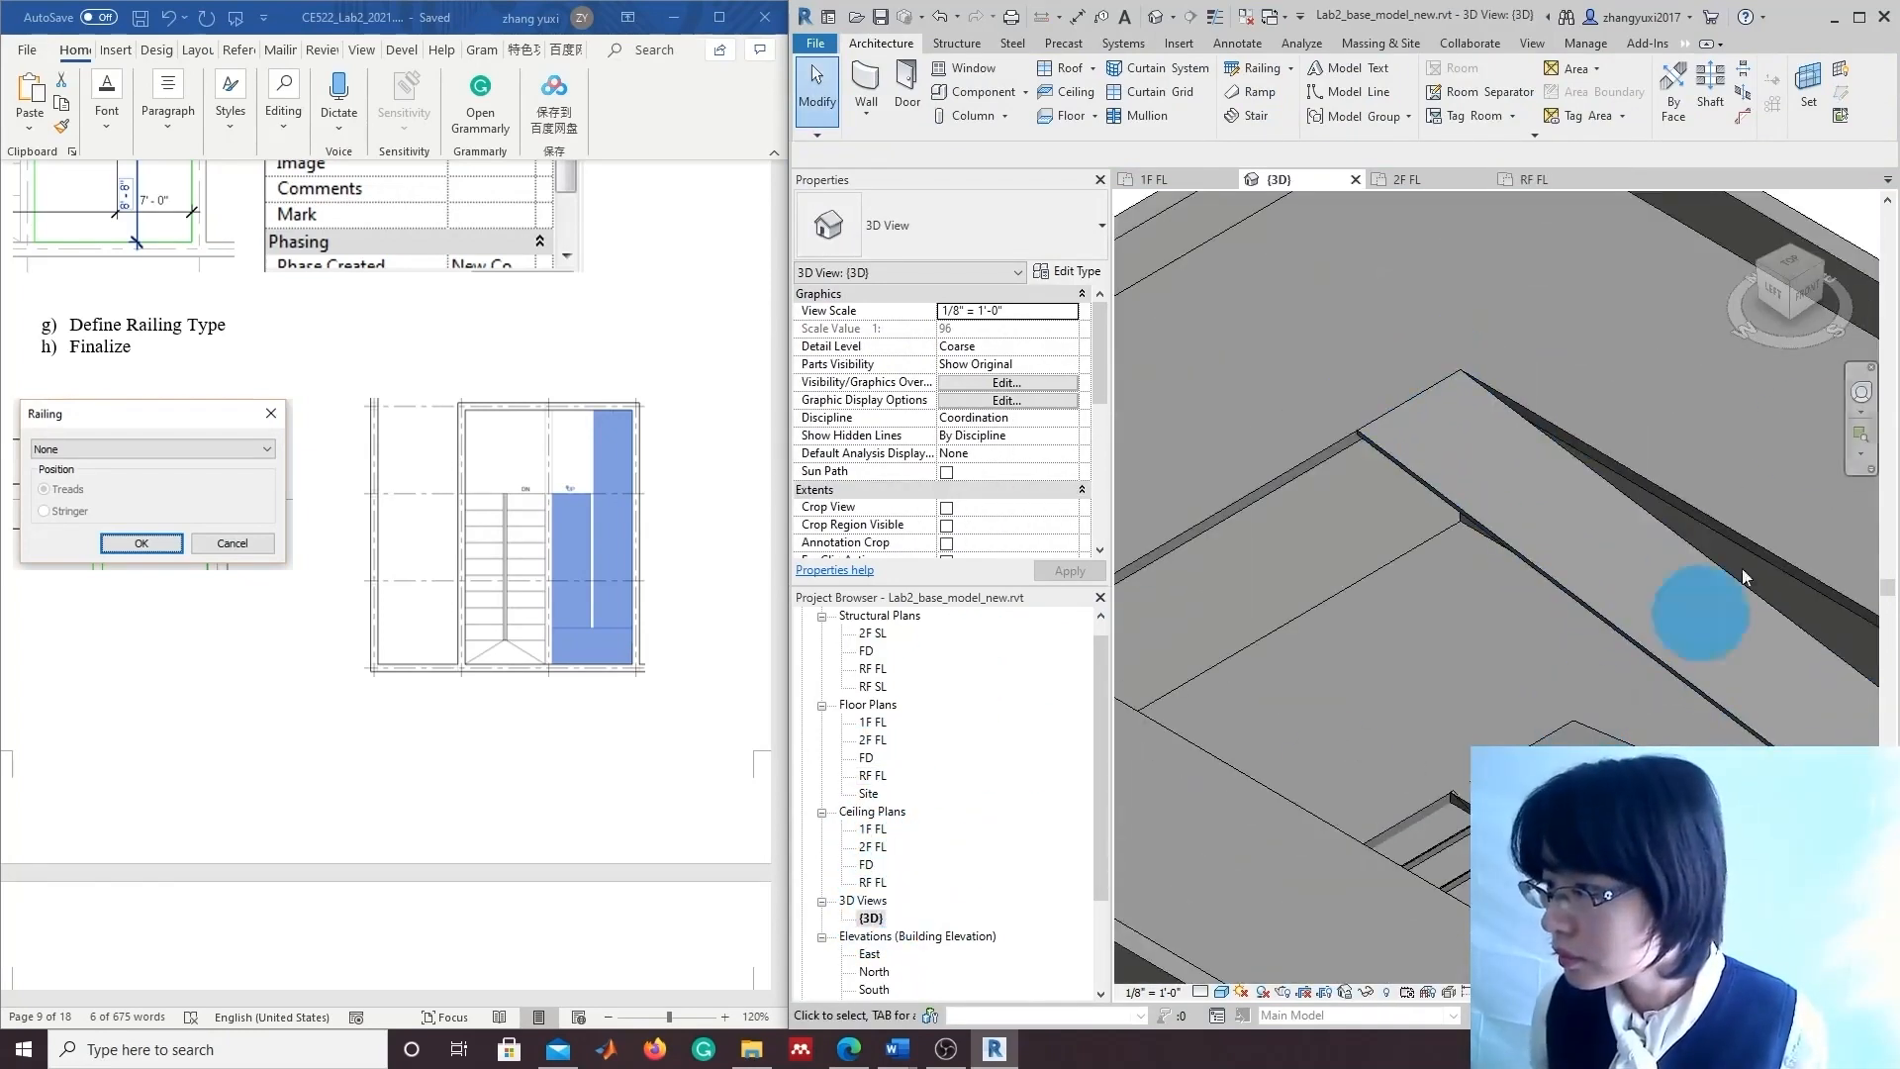
left_click(1796, 279)
scroll(1606, 556, "down", 2)
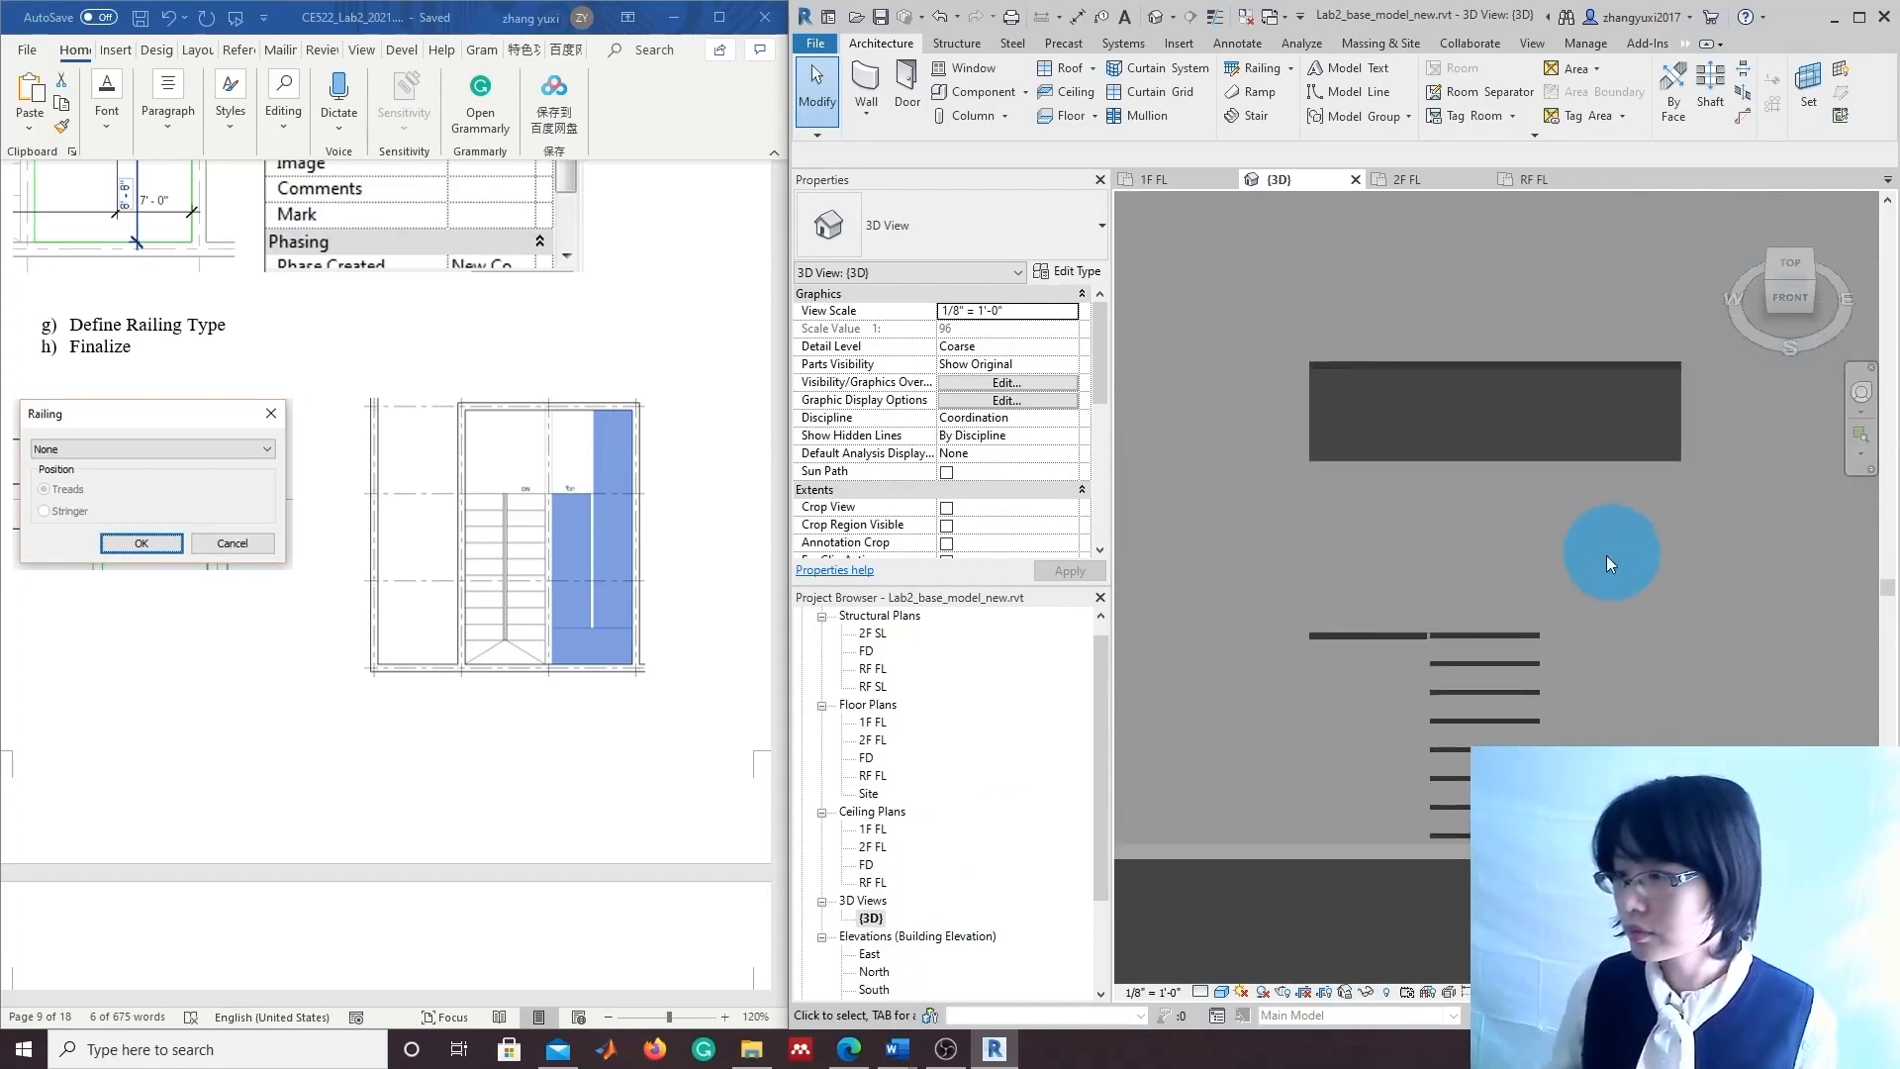
left_click(1769, 281)
scroll(1683, 514, "down", 5)
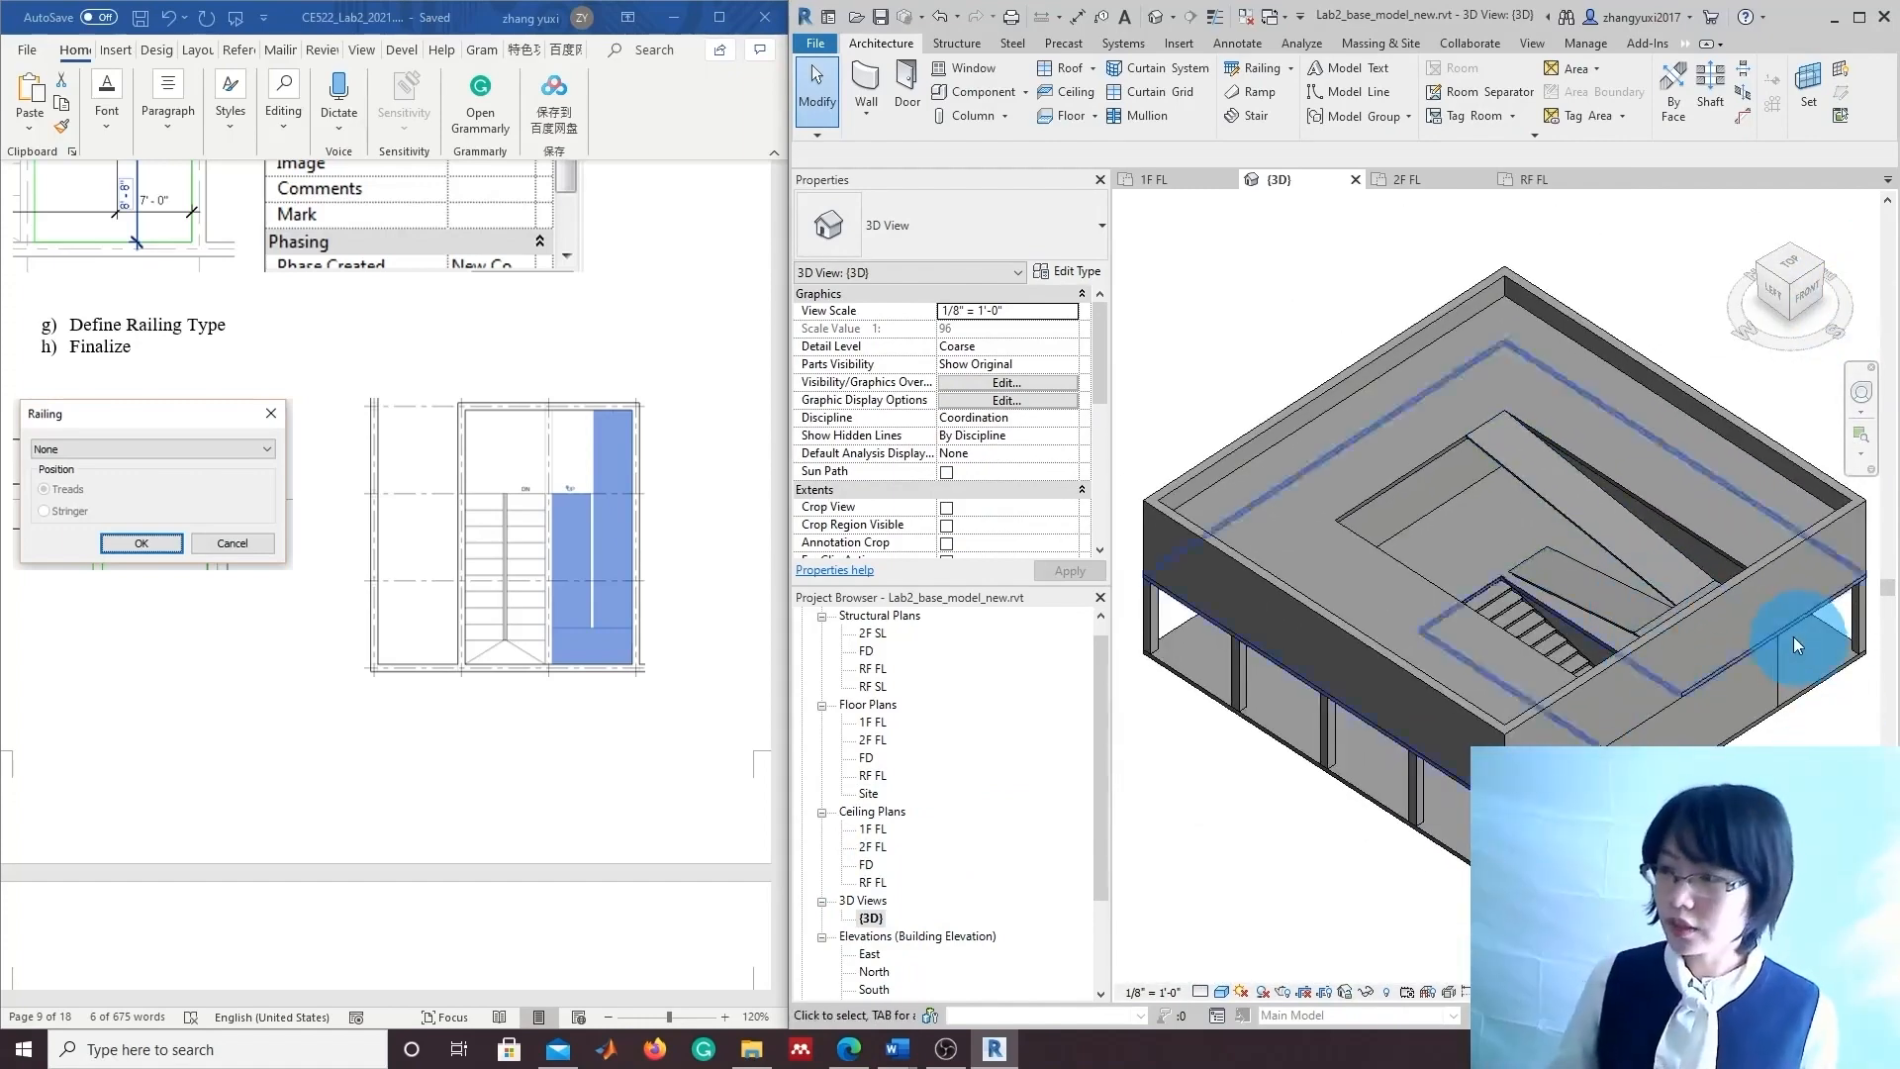
mouse_move(1777, 287)
left_mouse_down()
mouse_move(1794, 216)
mouse_move(1792, 248)
left_mouse_up()
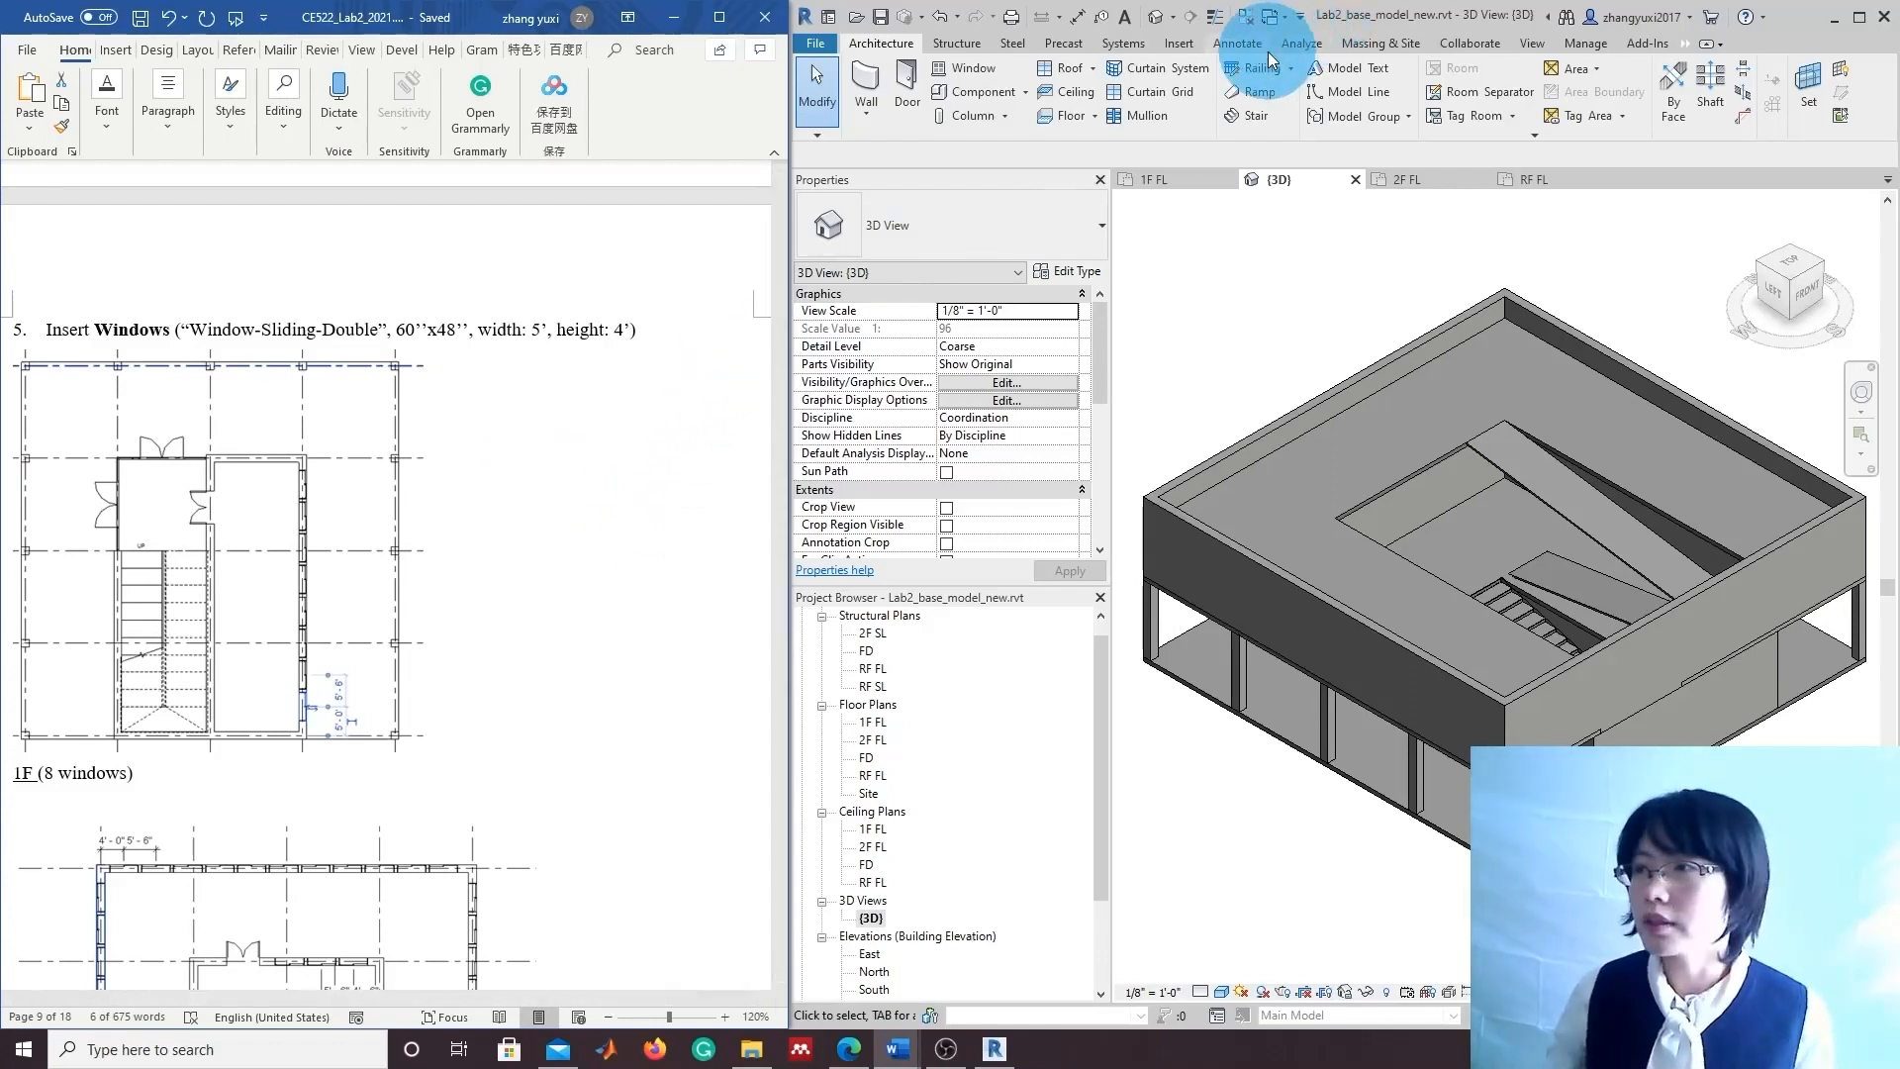
Load the 60" x 48" type of Window-Sliding-Double.rfa from the Windows folder of the Imperial family library.
left_click(1181, 45)
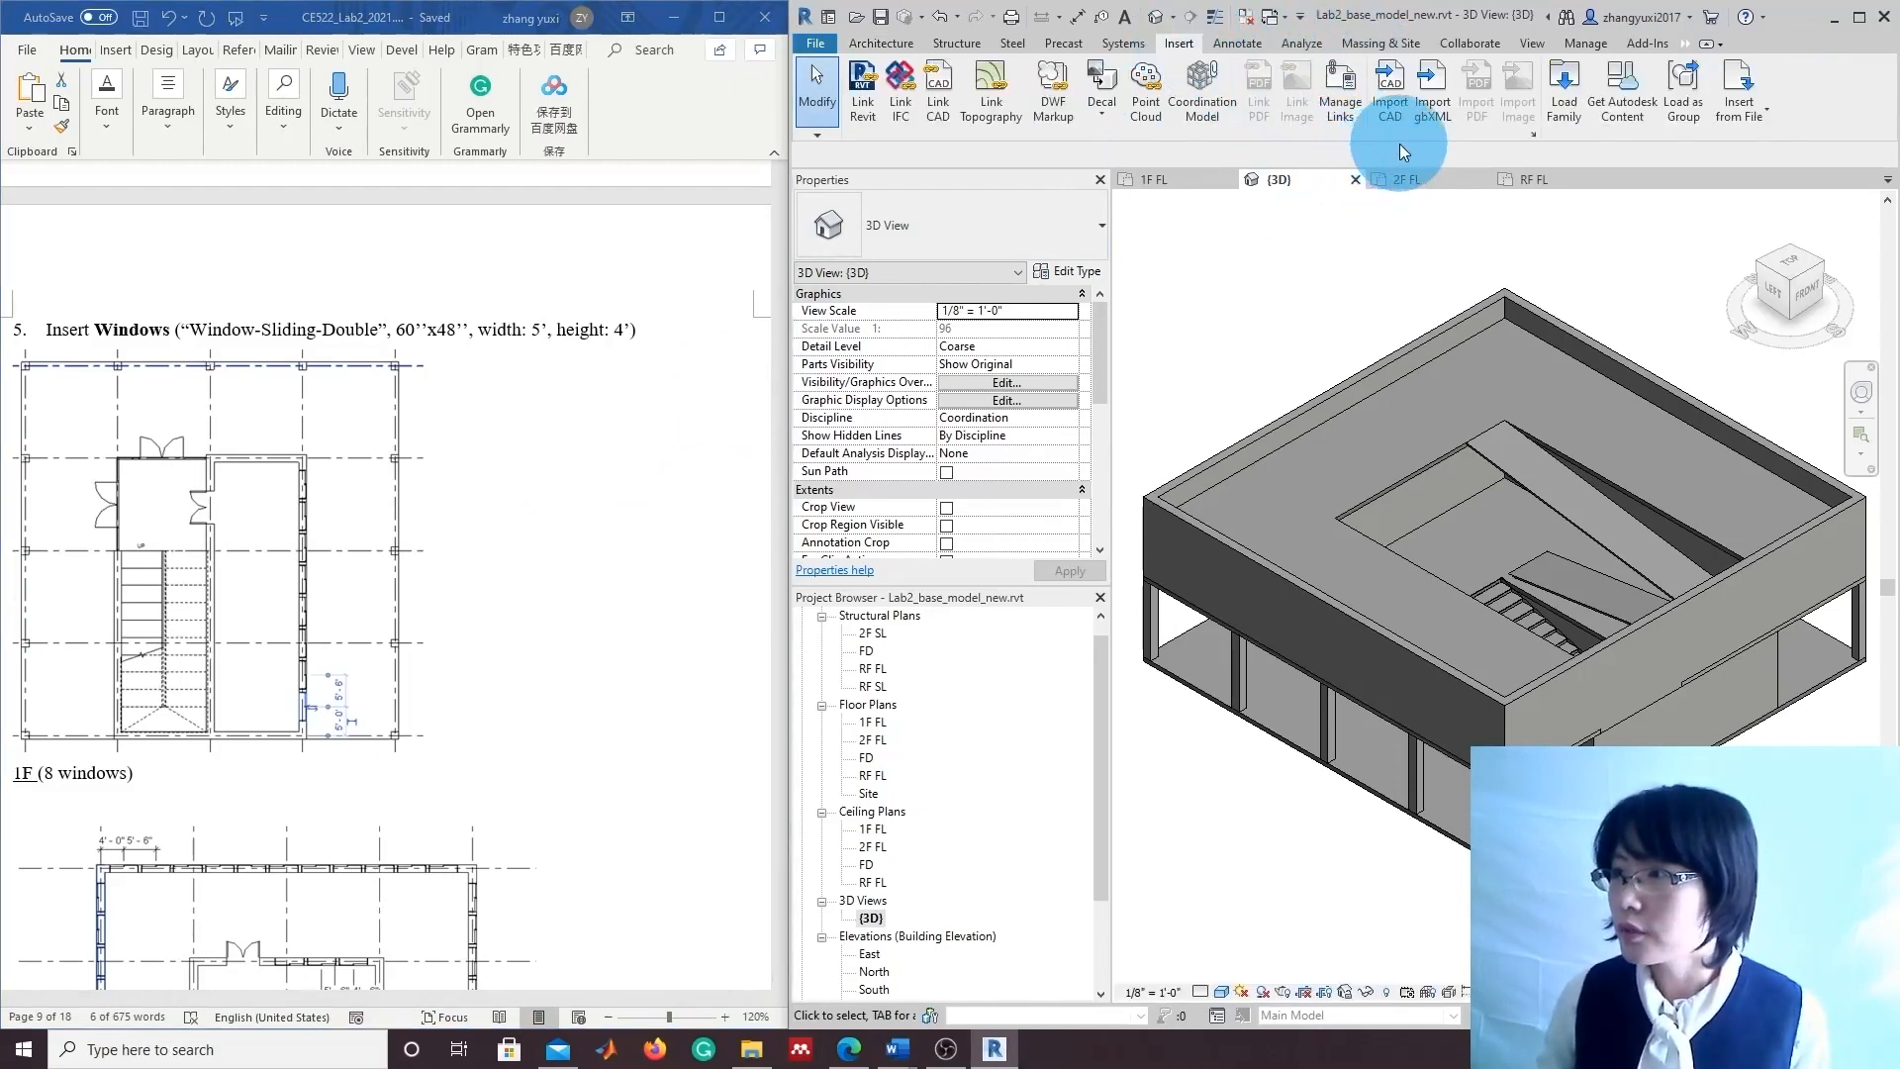
left_click(1562, 119)
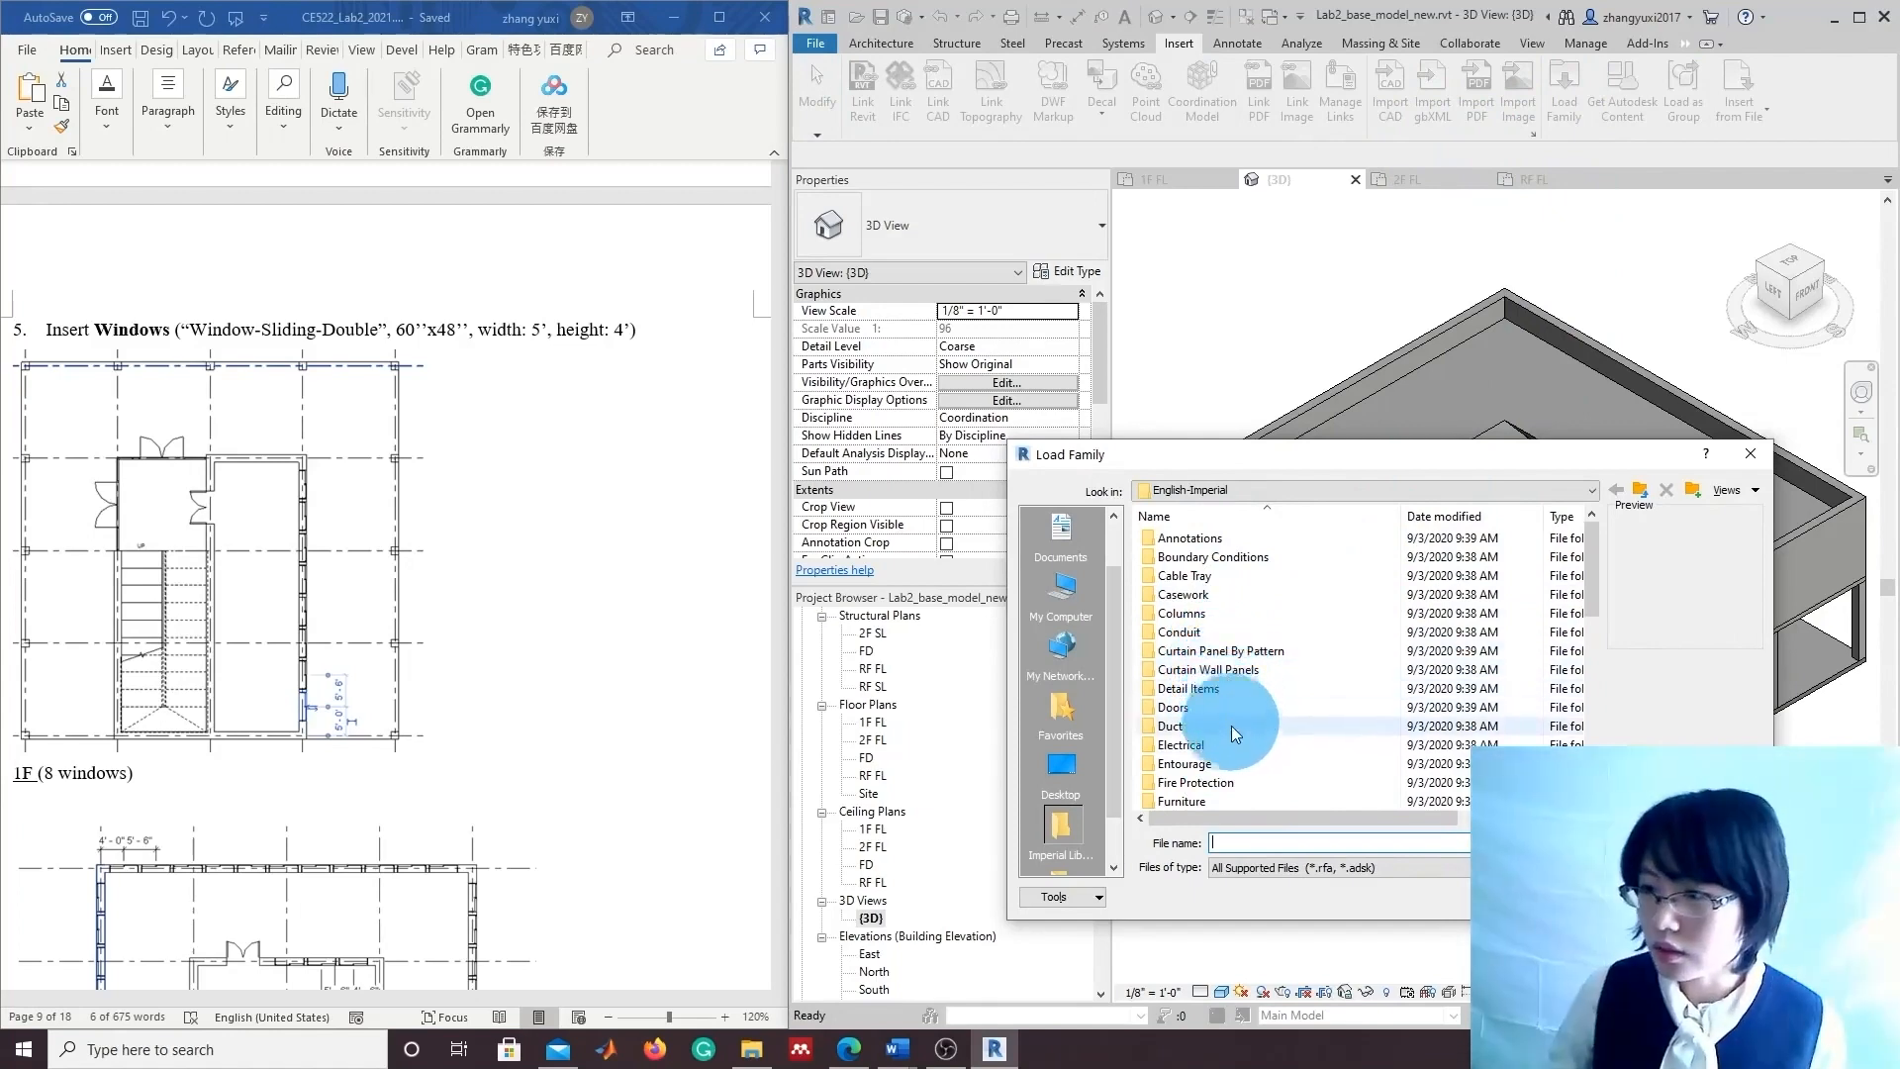
scroll(1232, 727, "down", 5)
scroll(1235, 768, "down", 4)
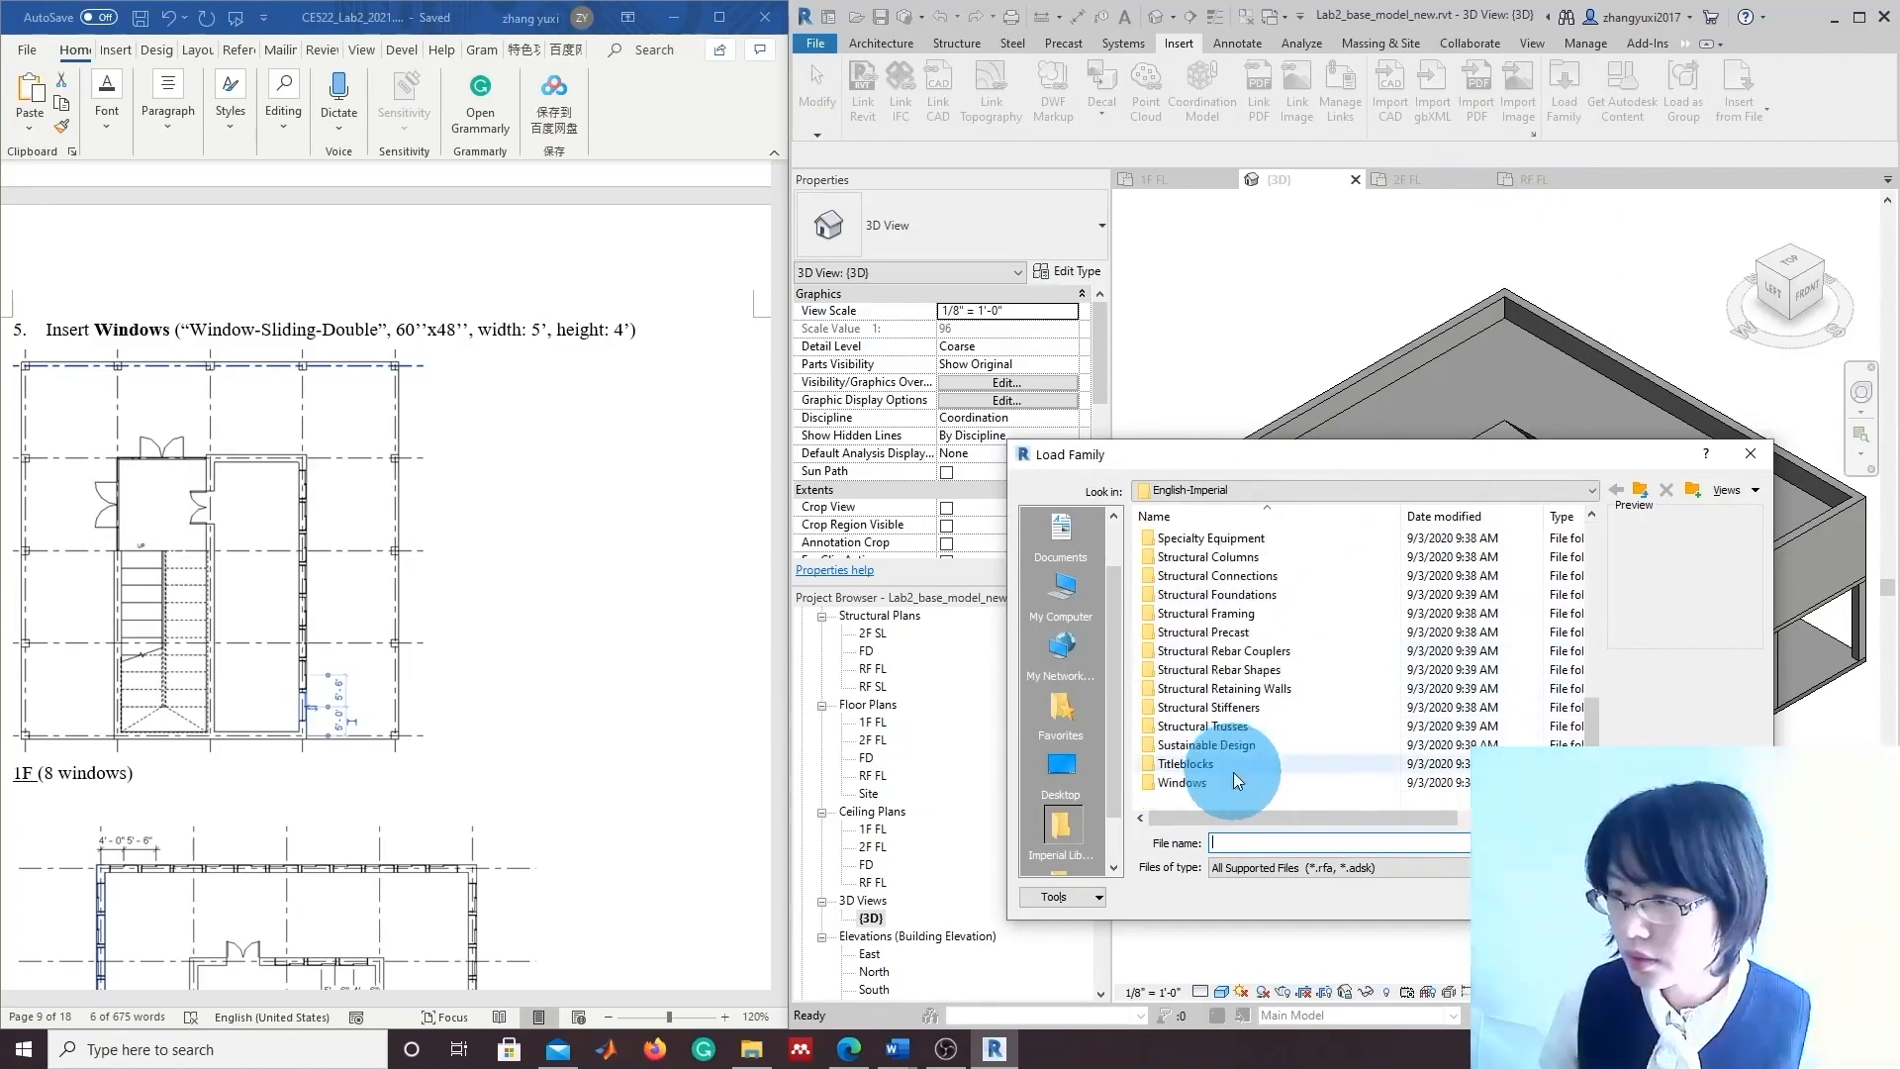
double_click(1221, 784)
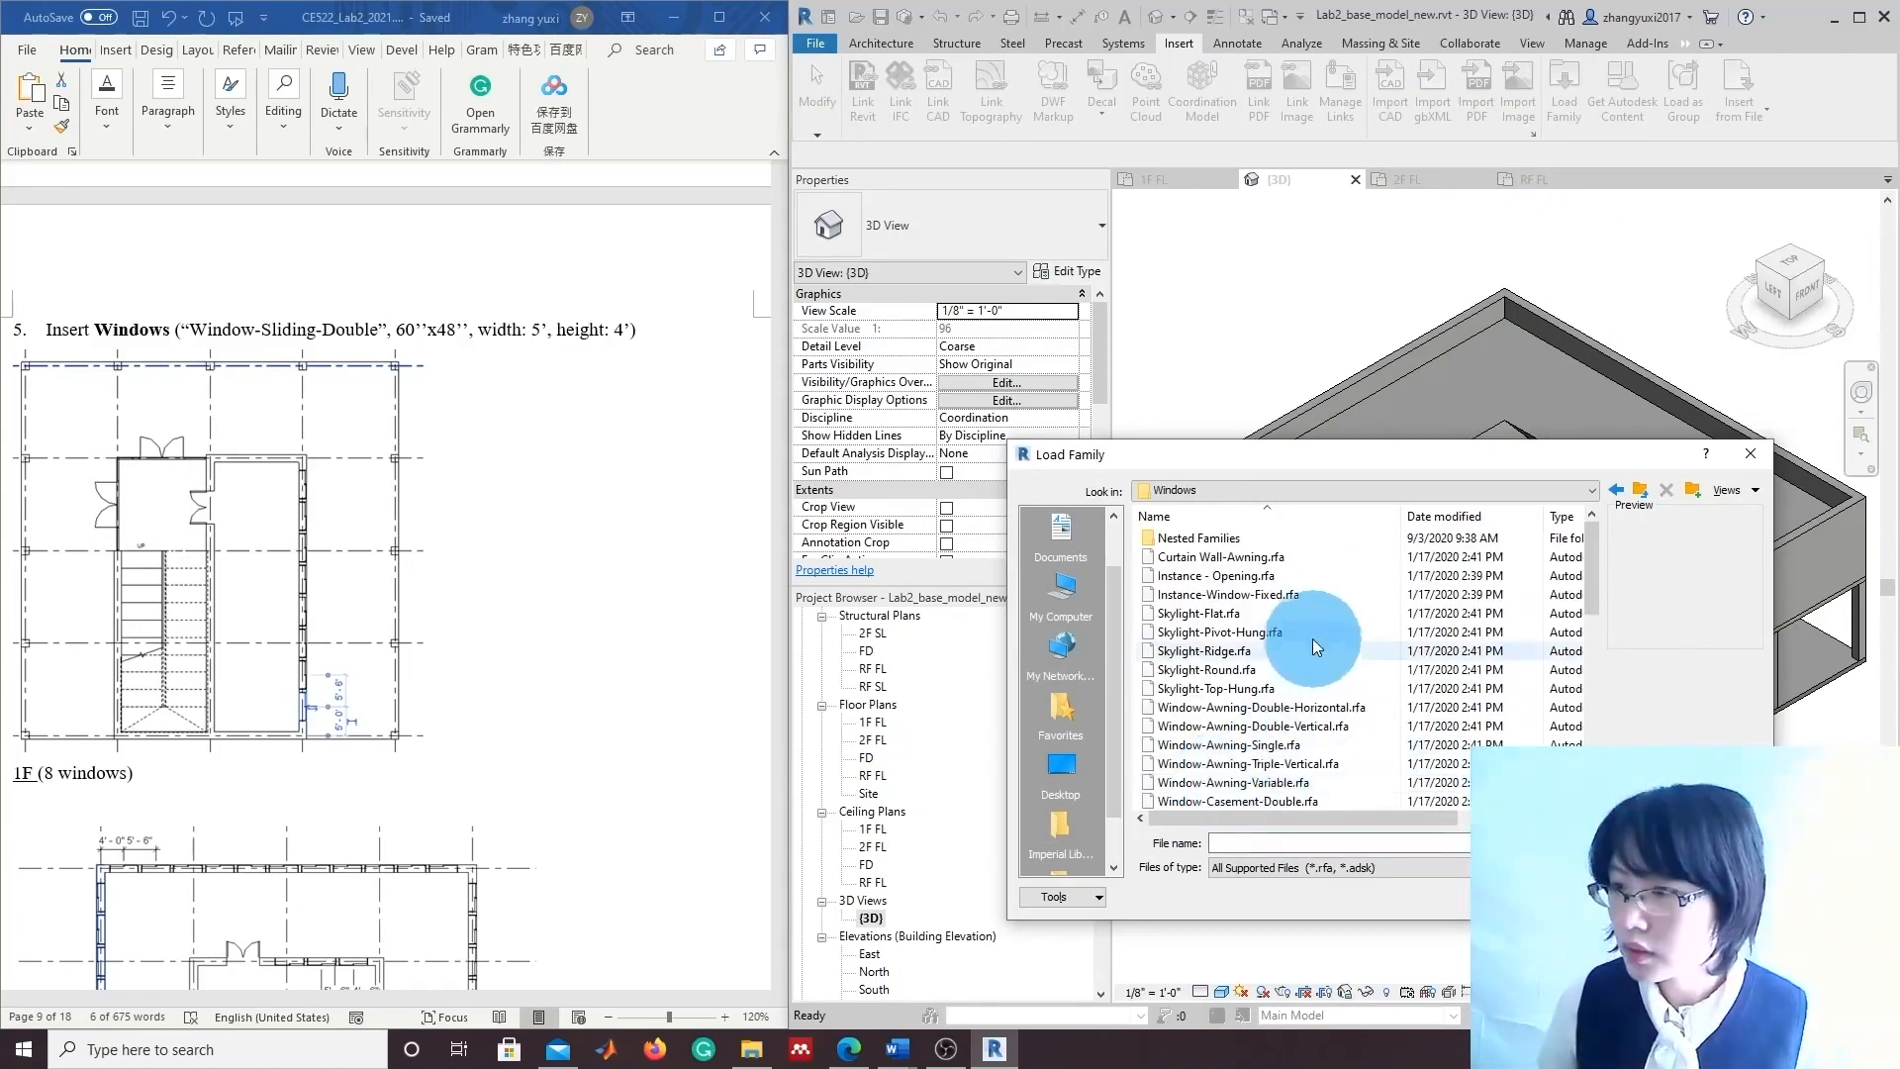
scroll(1324, 733, "down", 5)
scroll(1328, 749, "down", 4)
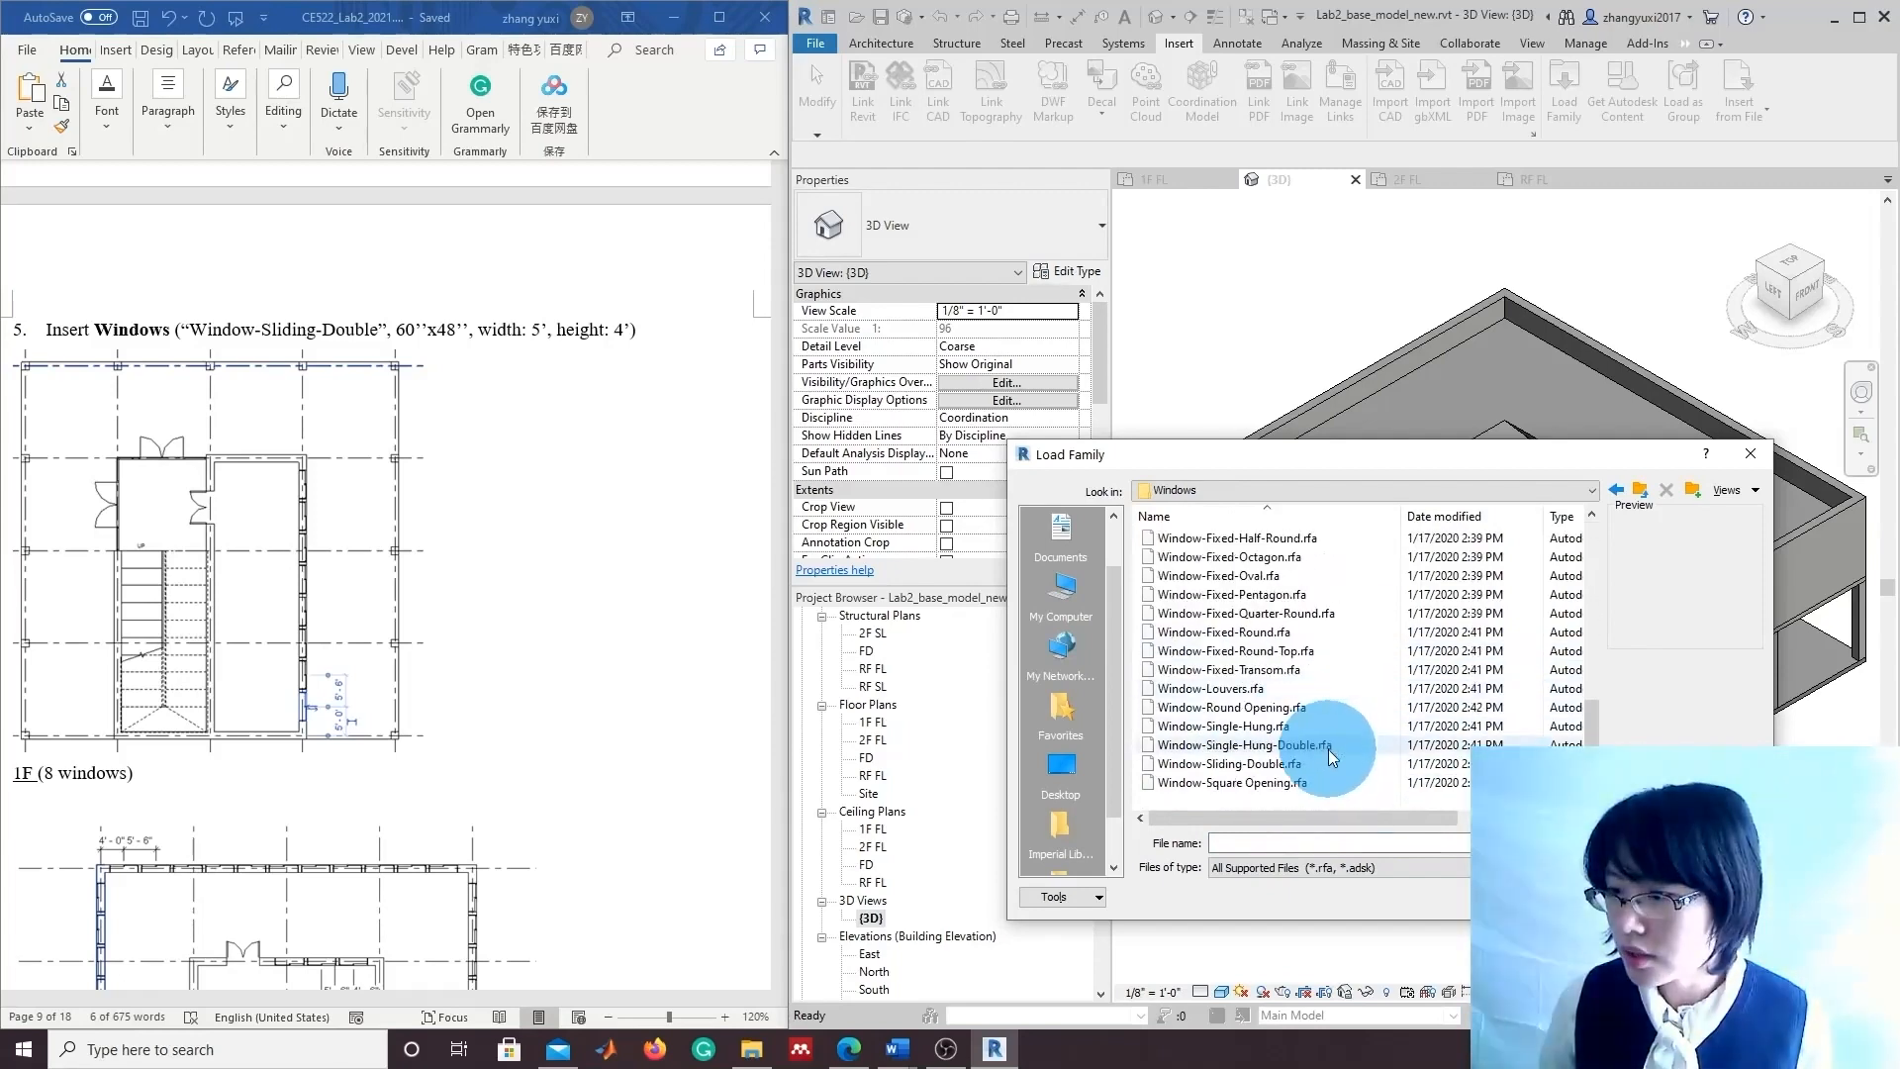
double_click(1297, 773)
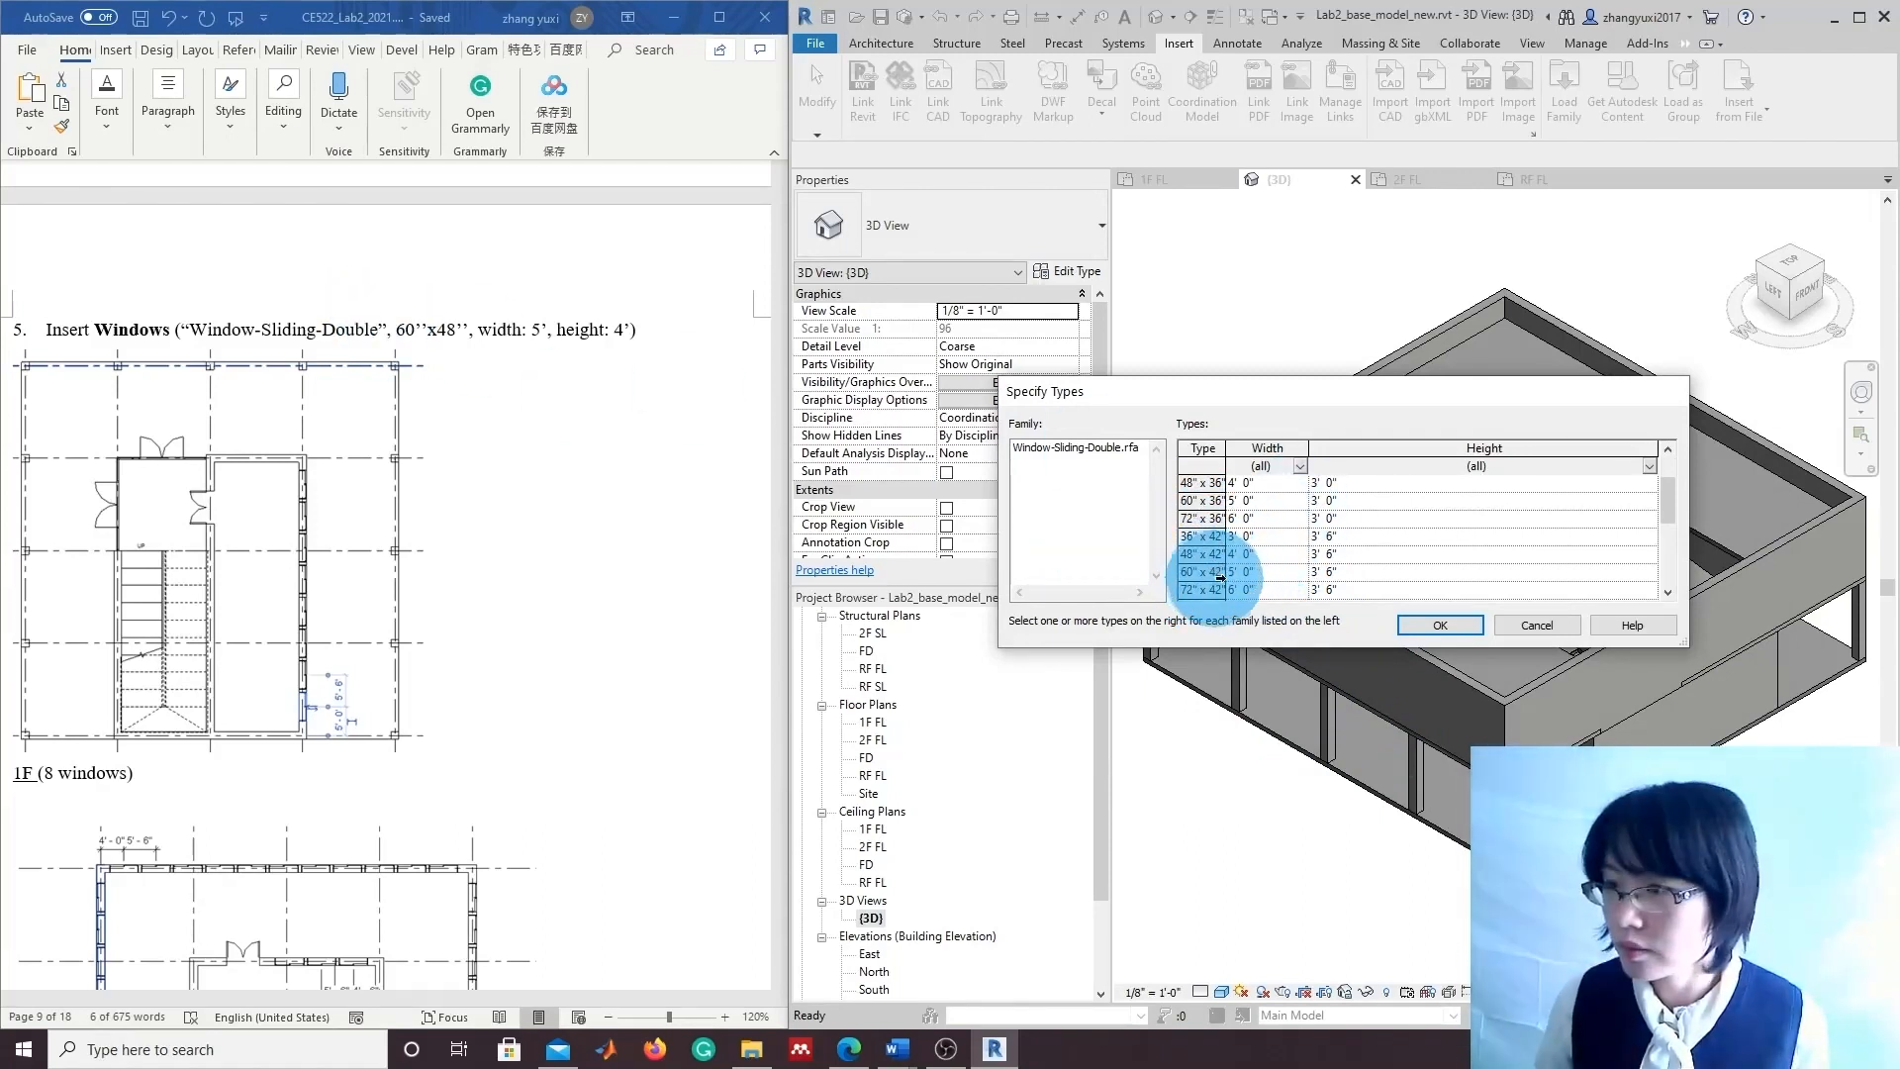
scroll(1212, 574, "down", 1)
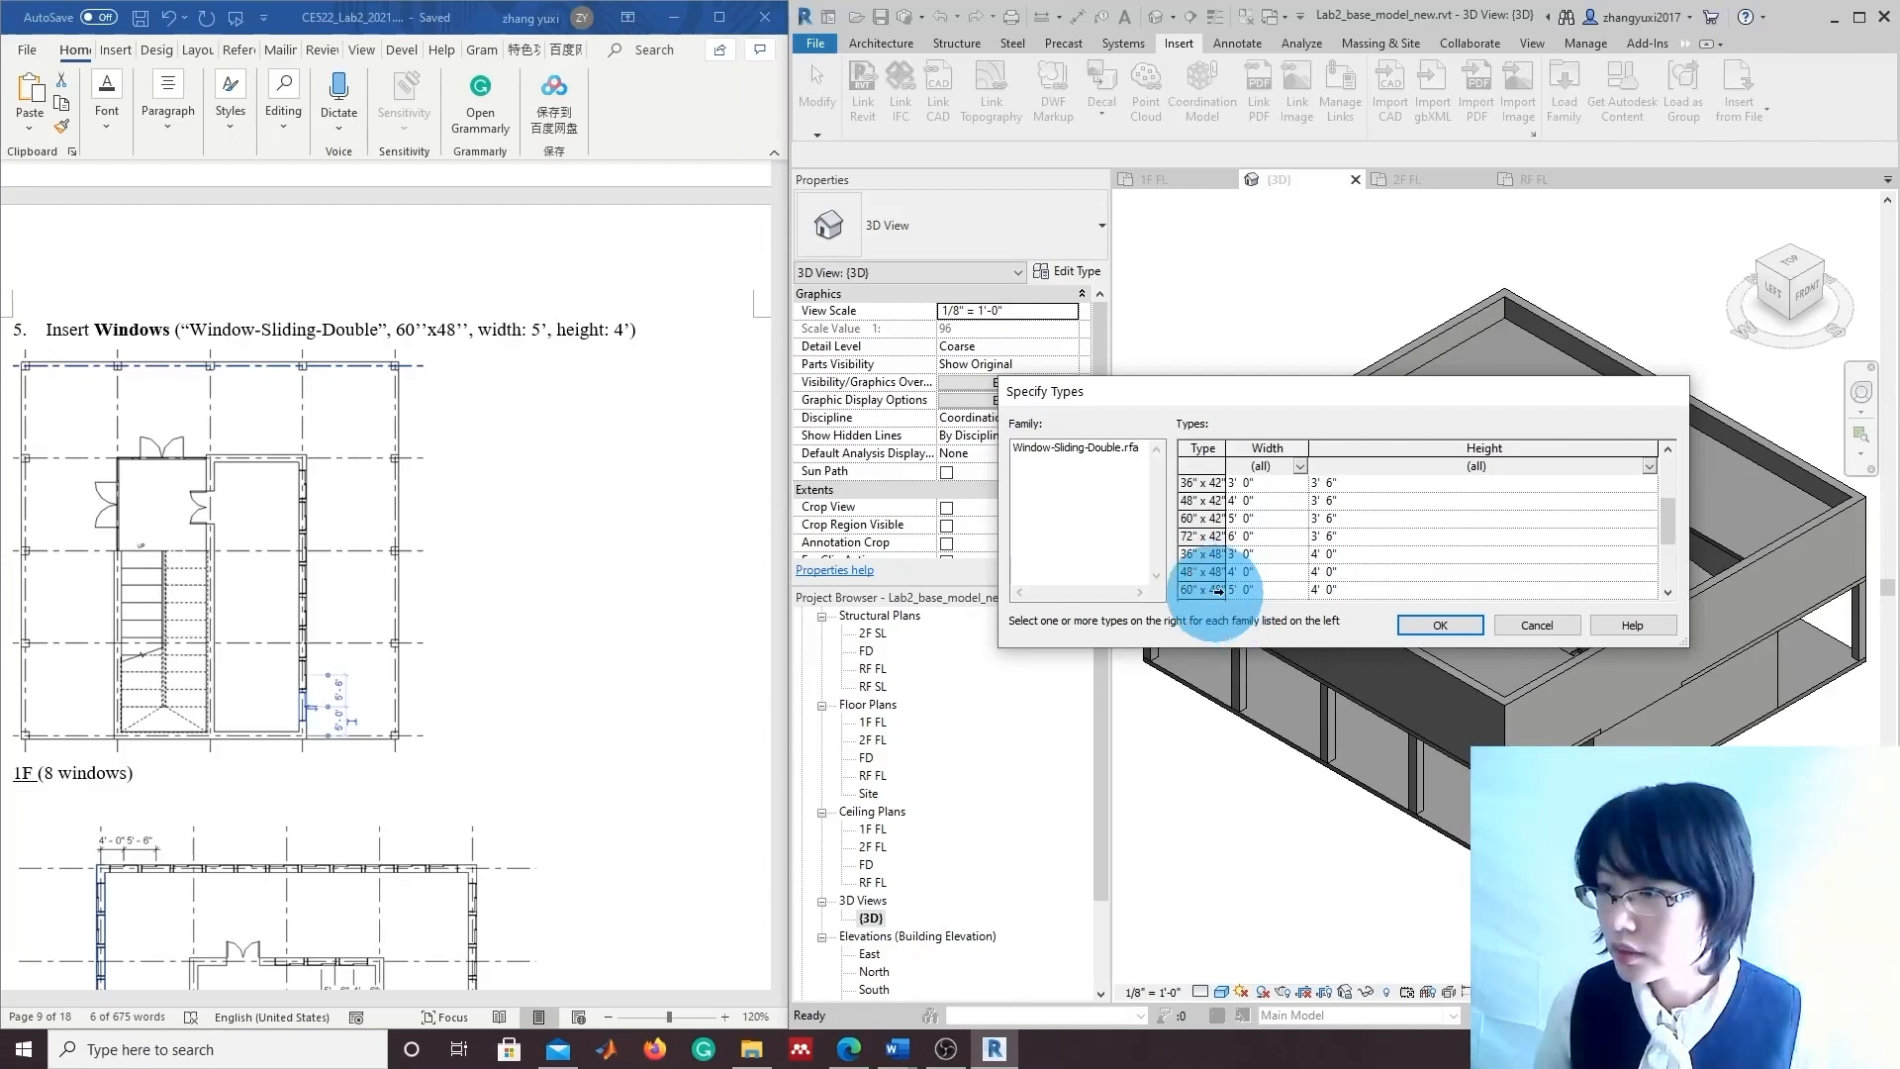
left_click(1213, 589)
left_click(1440, 624)
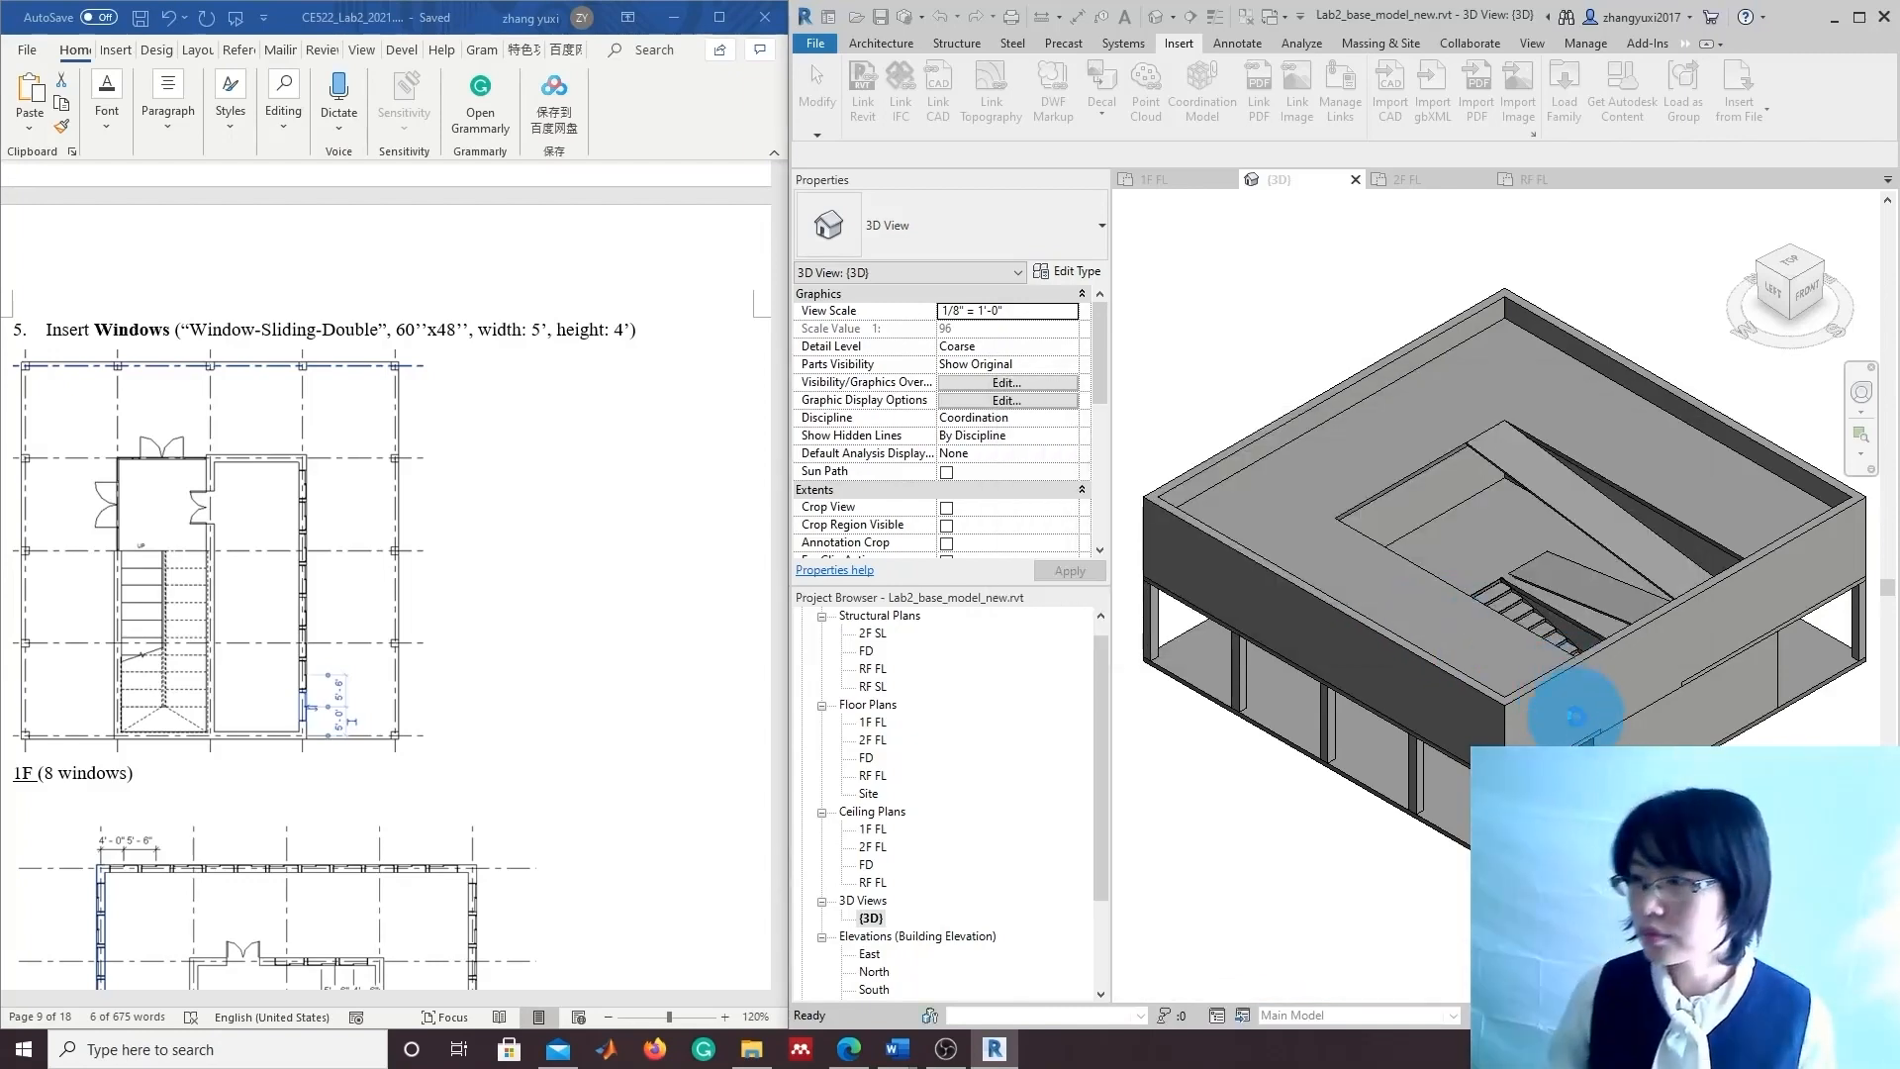
In the 1F FL floor plan, place a 60" x 48" Window-Sliding-Double in the wall on grid X4 near grid Y5.
scroll(1303, 940, "down", 4)
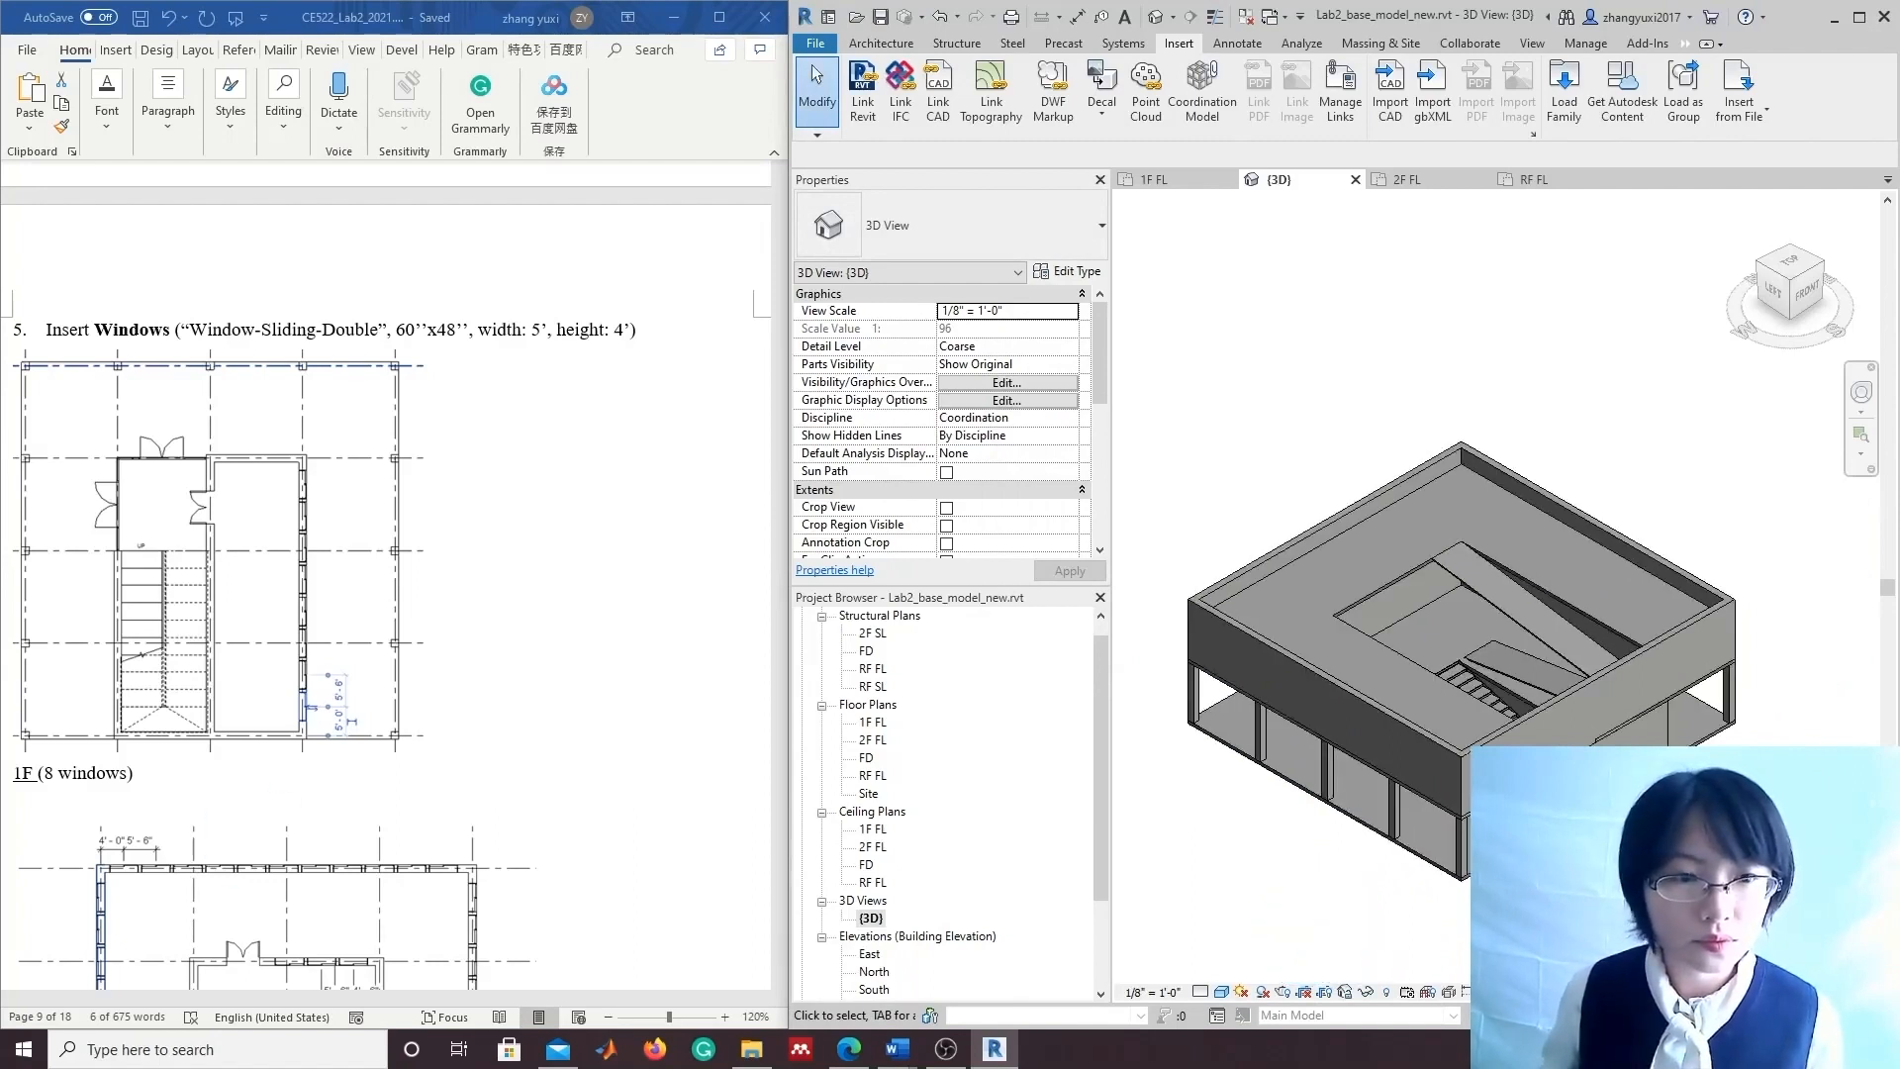
left_click_drag(1789, 297, 1807, 289)
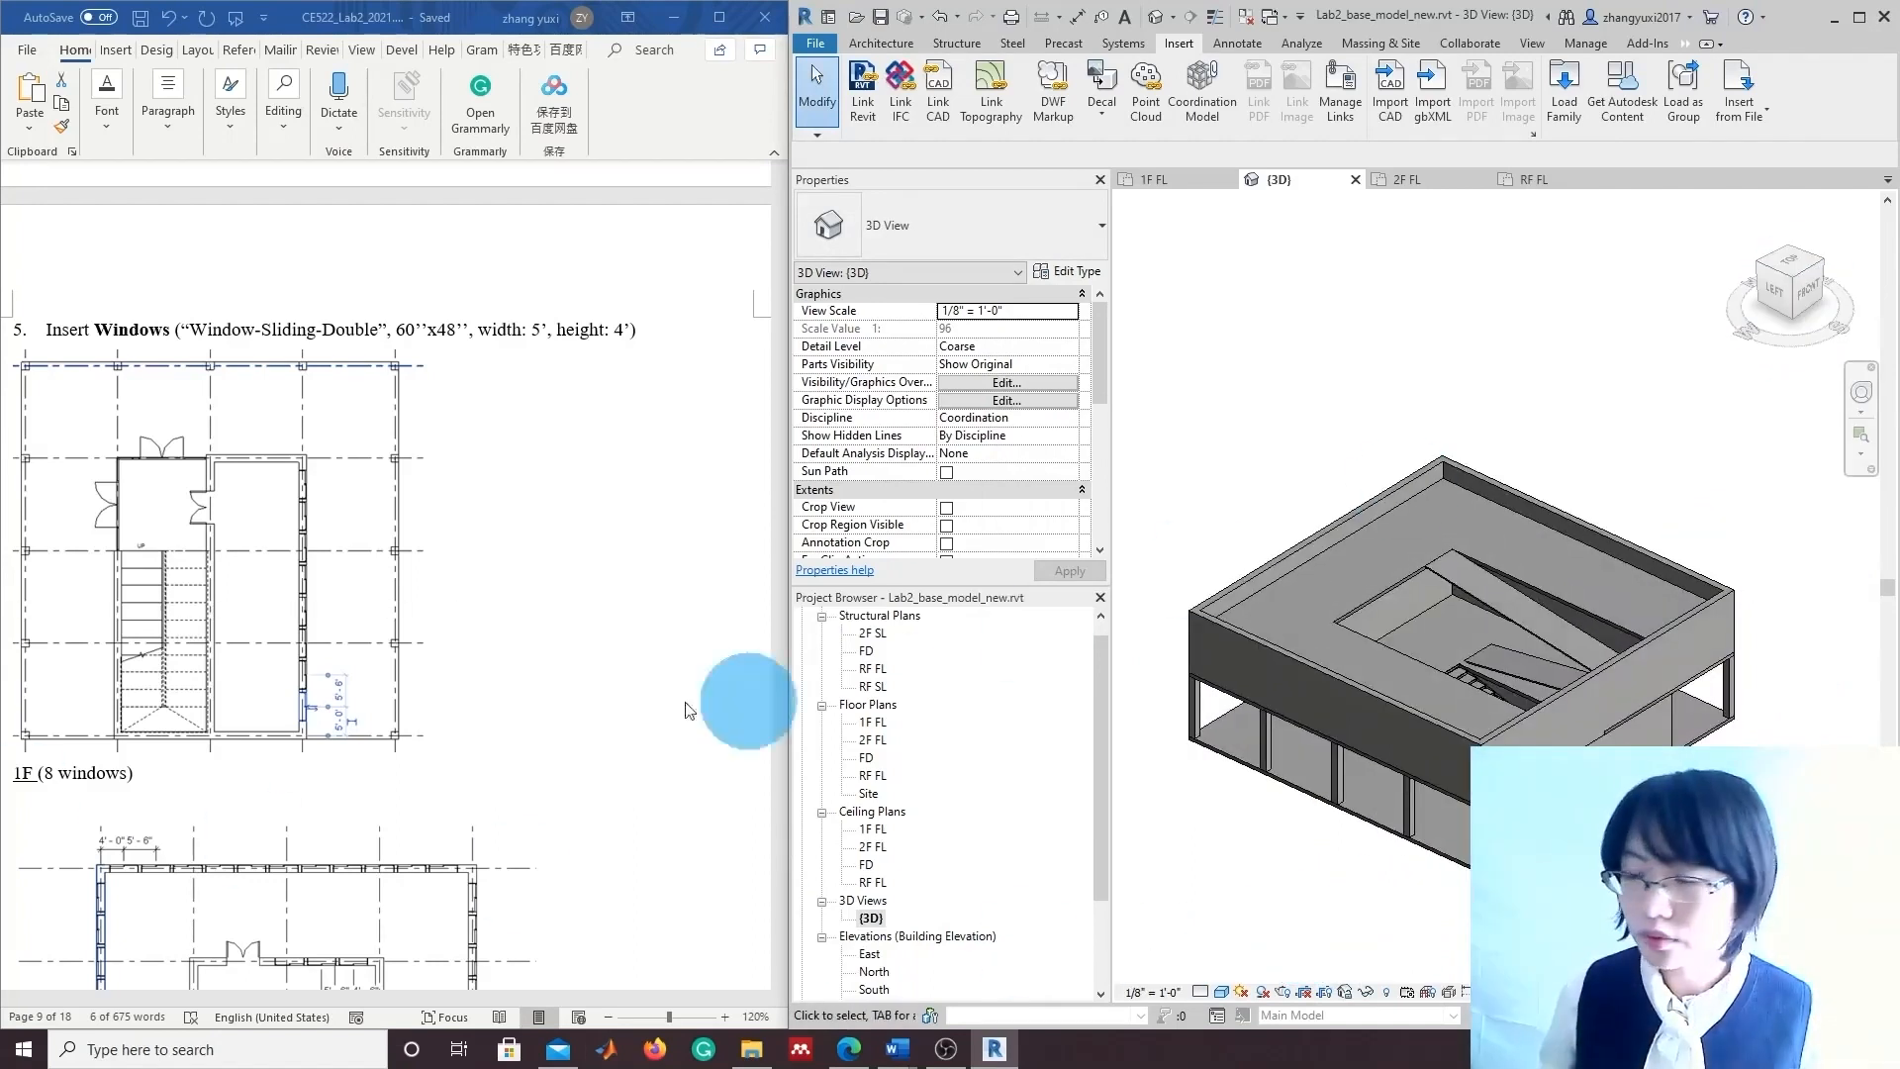
left_click(891, 42)
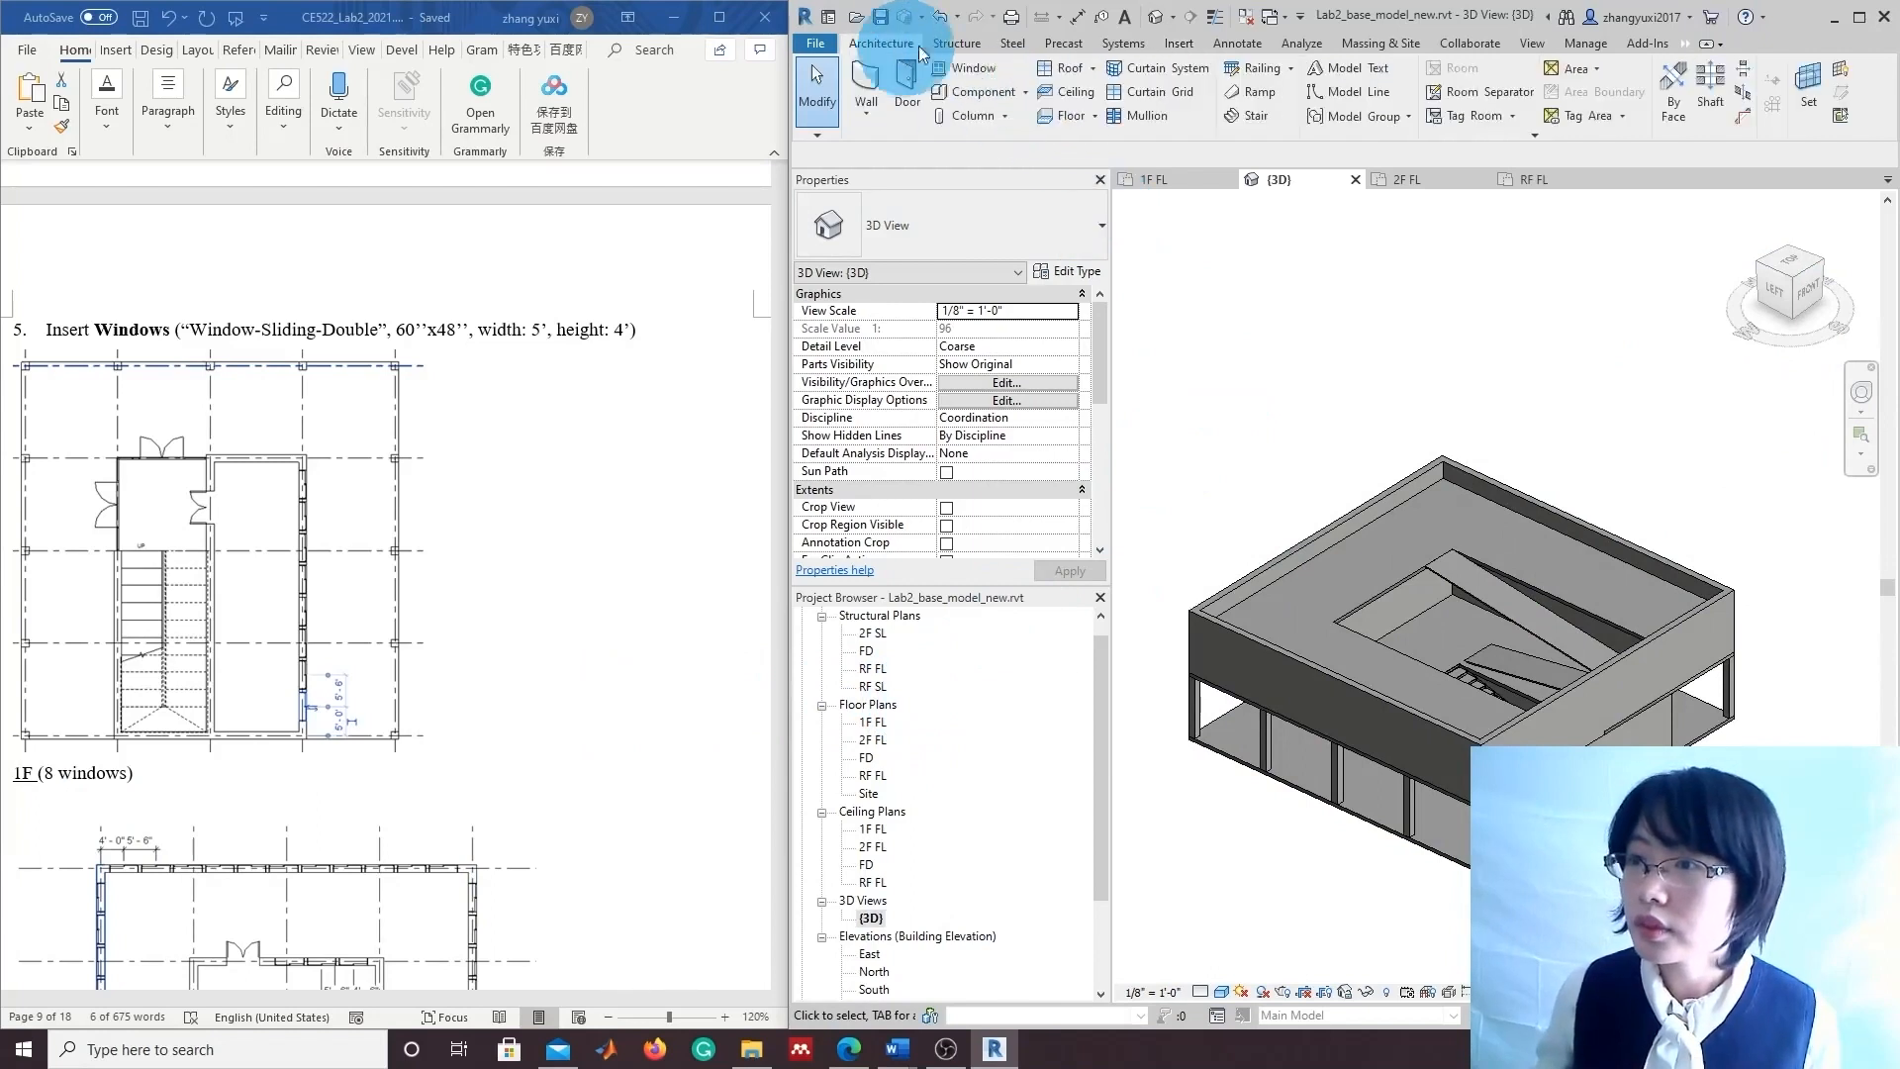
left_click(975, 69)
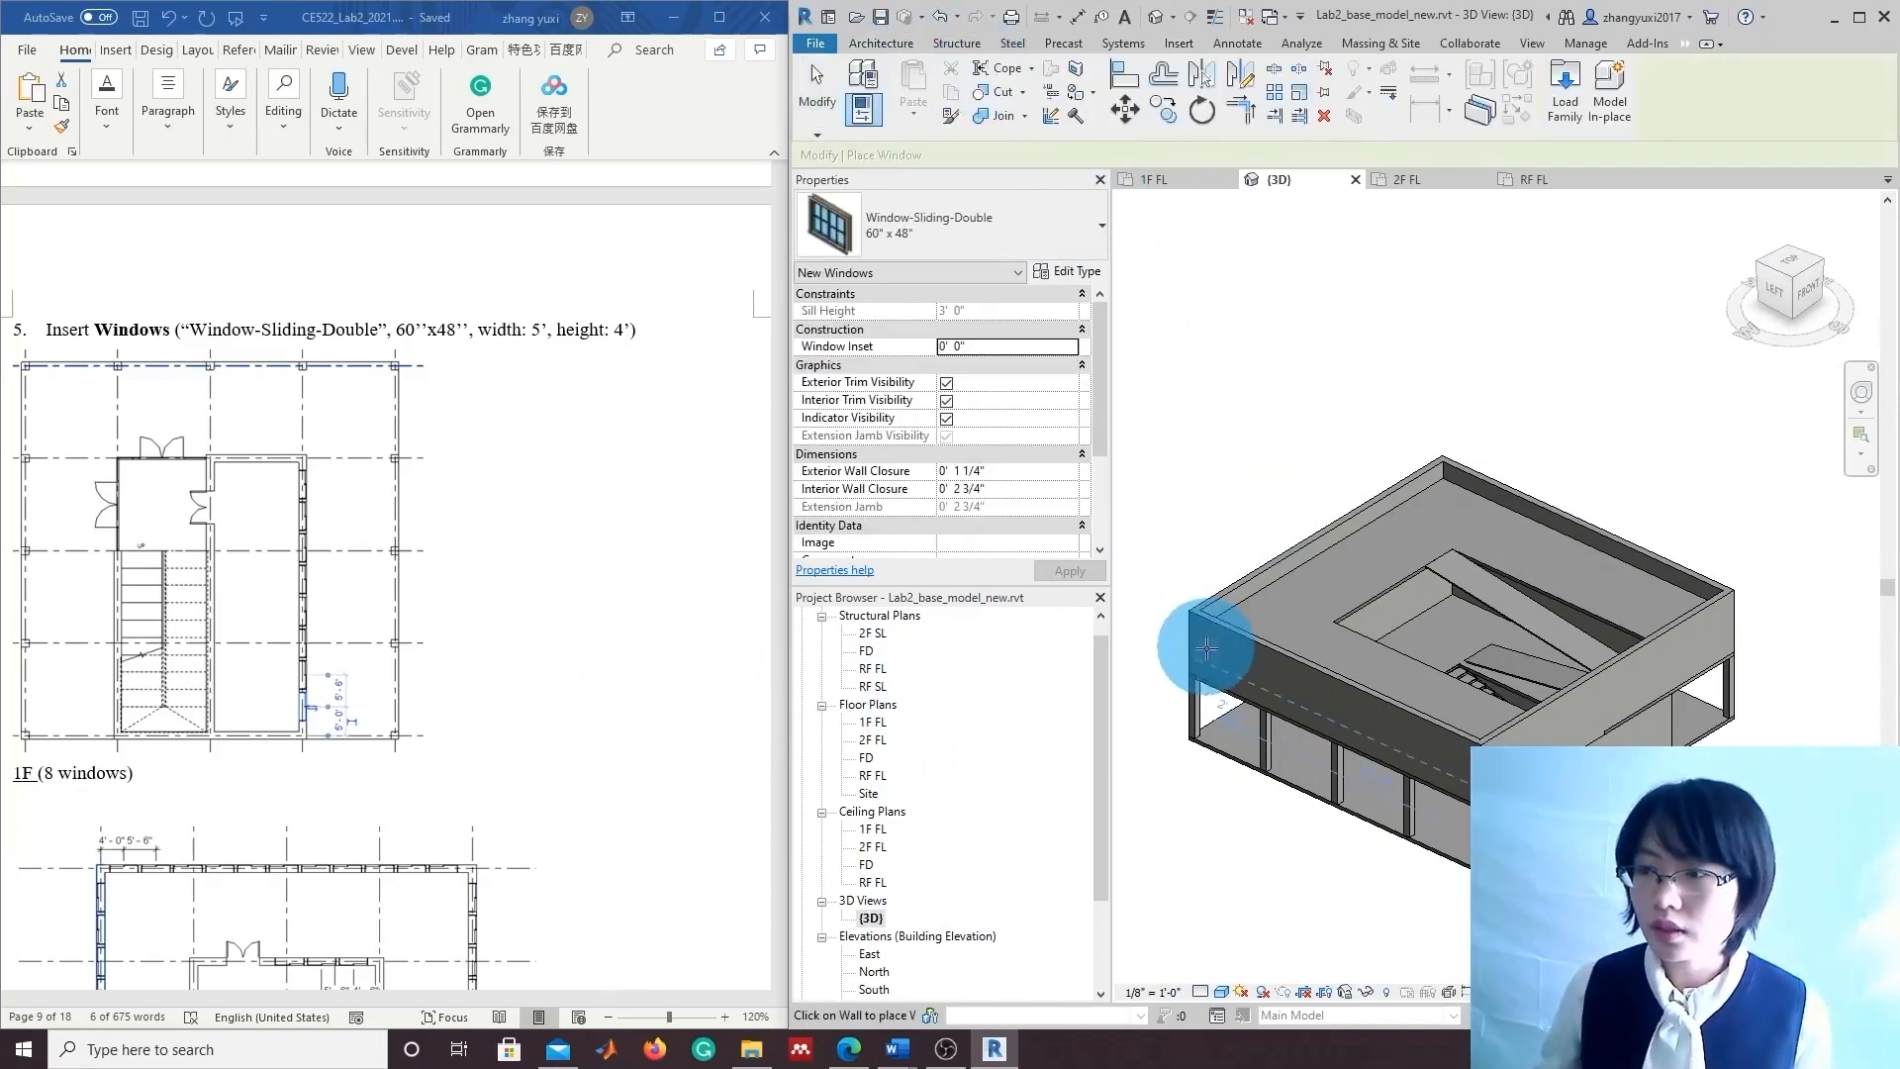
double_click(867, 722)
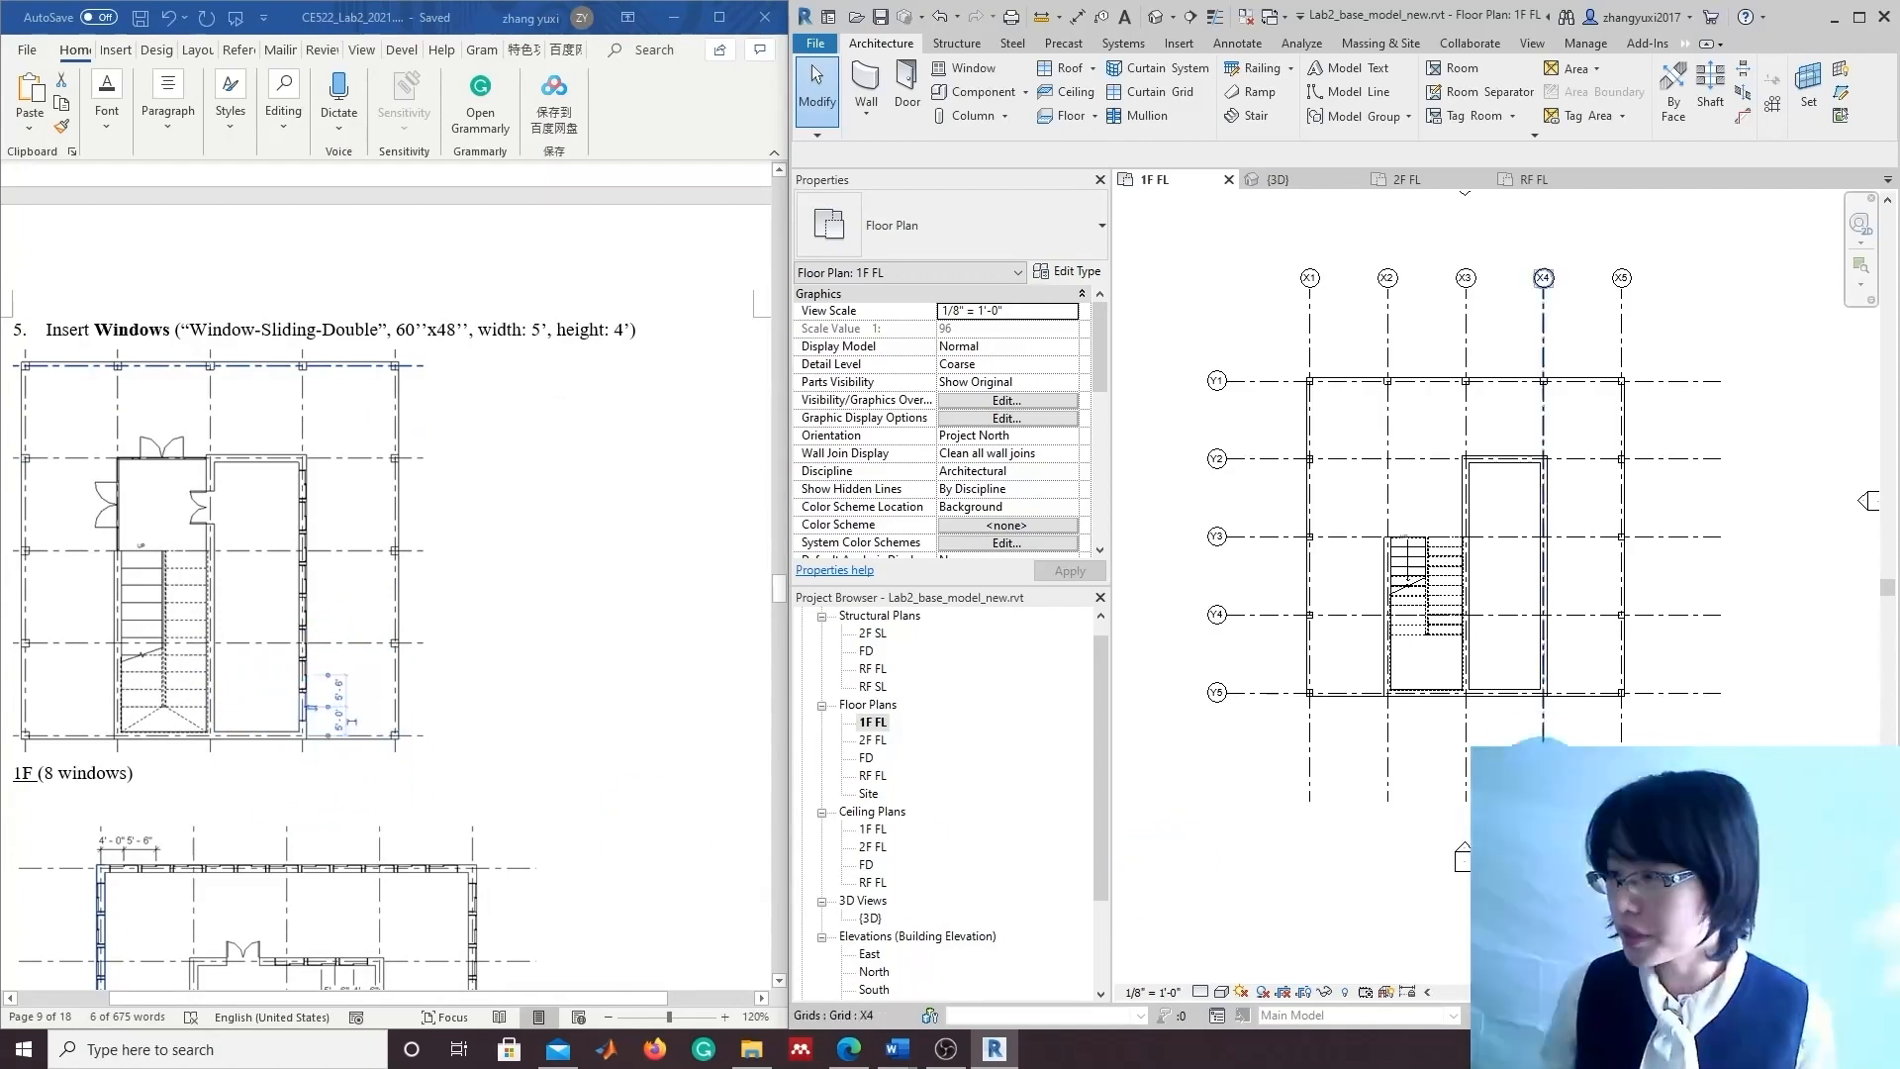
left_click(968, 67)
scroll(1579, 656, "up", 4)
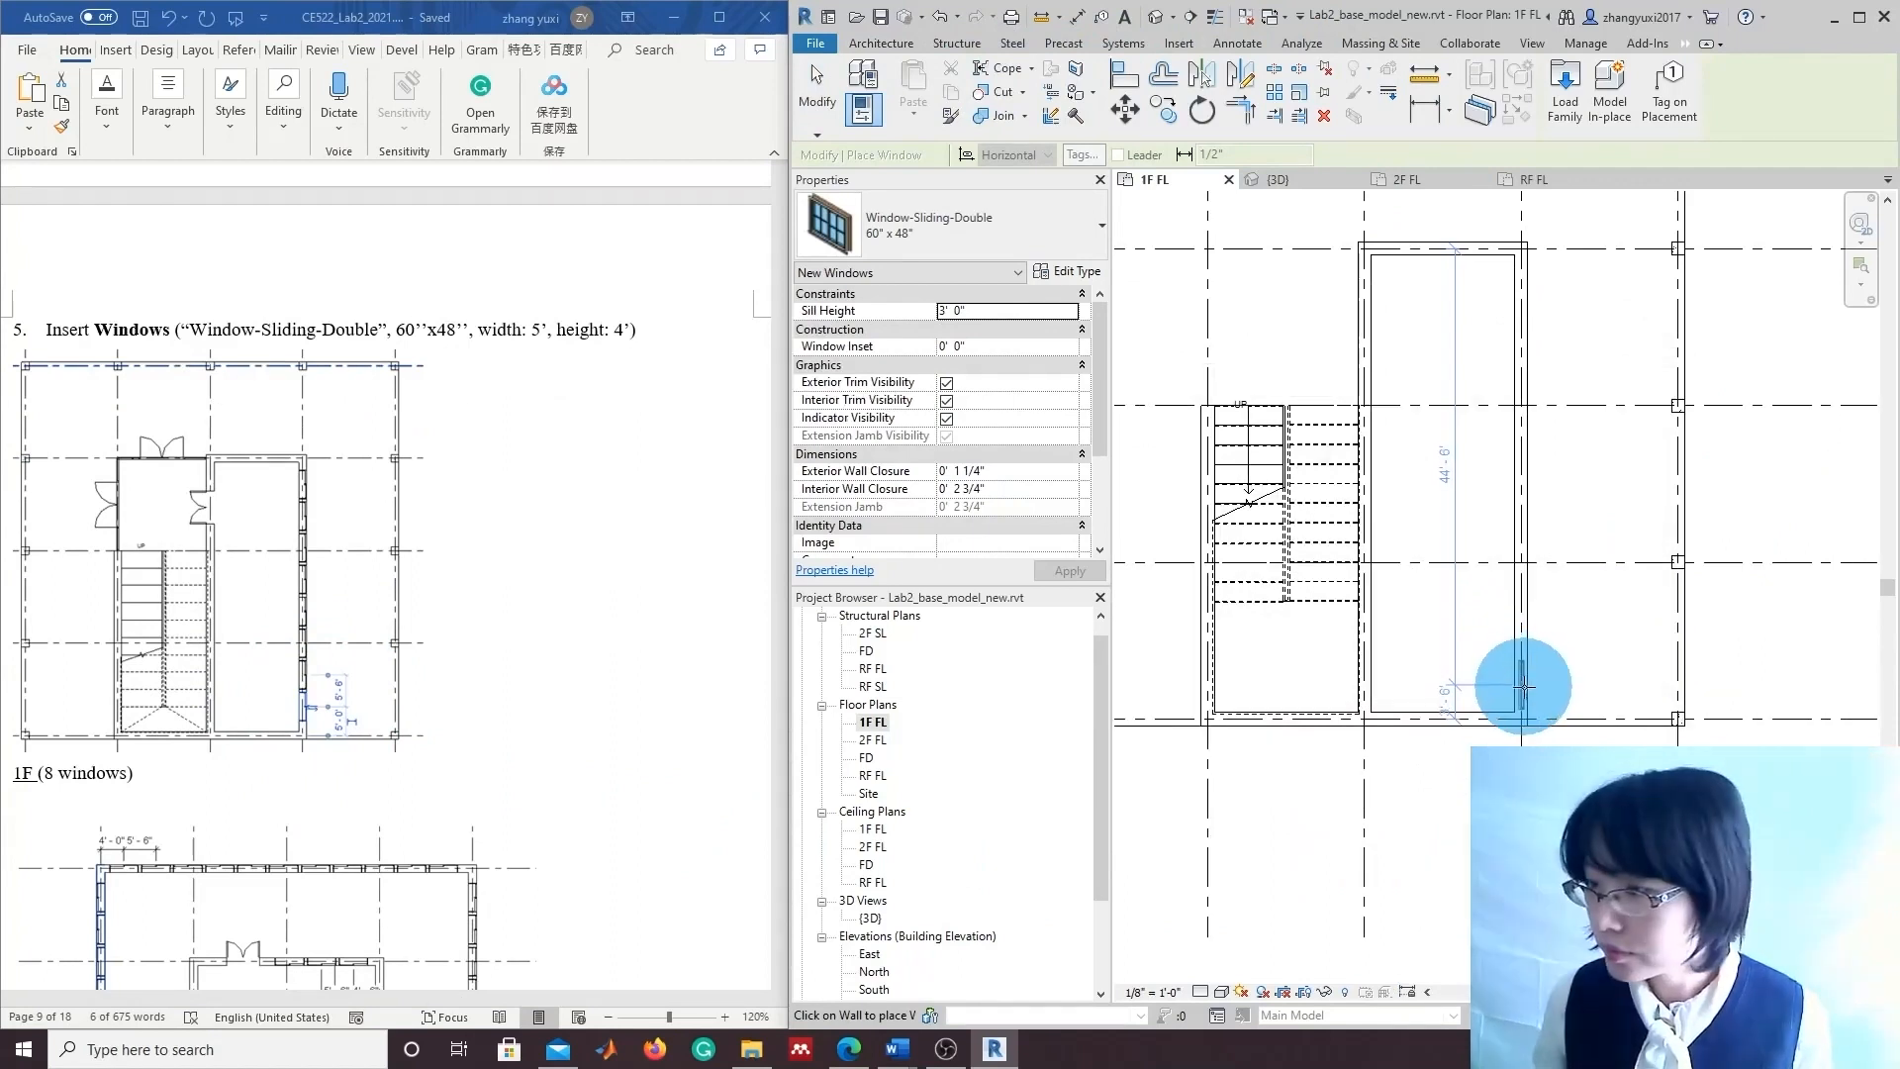
left_click(1522, 672)
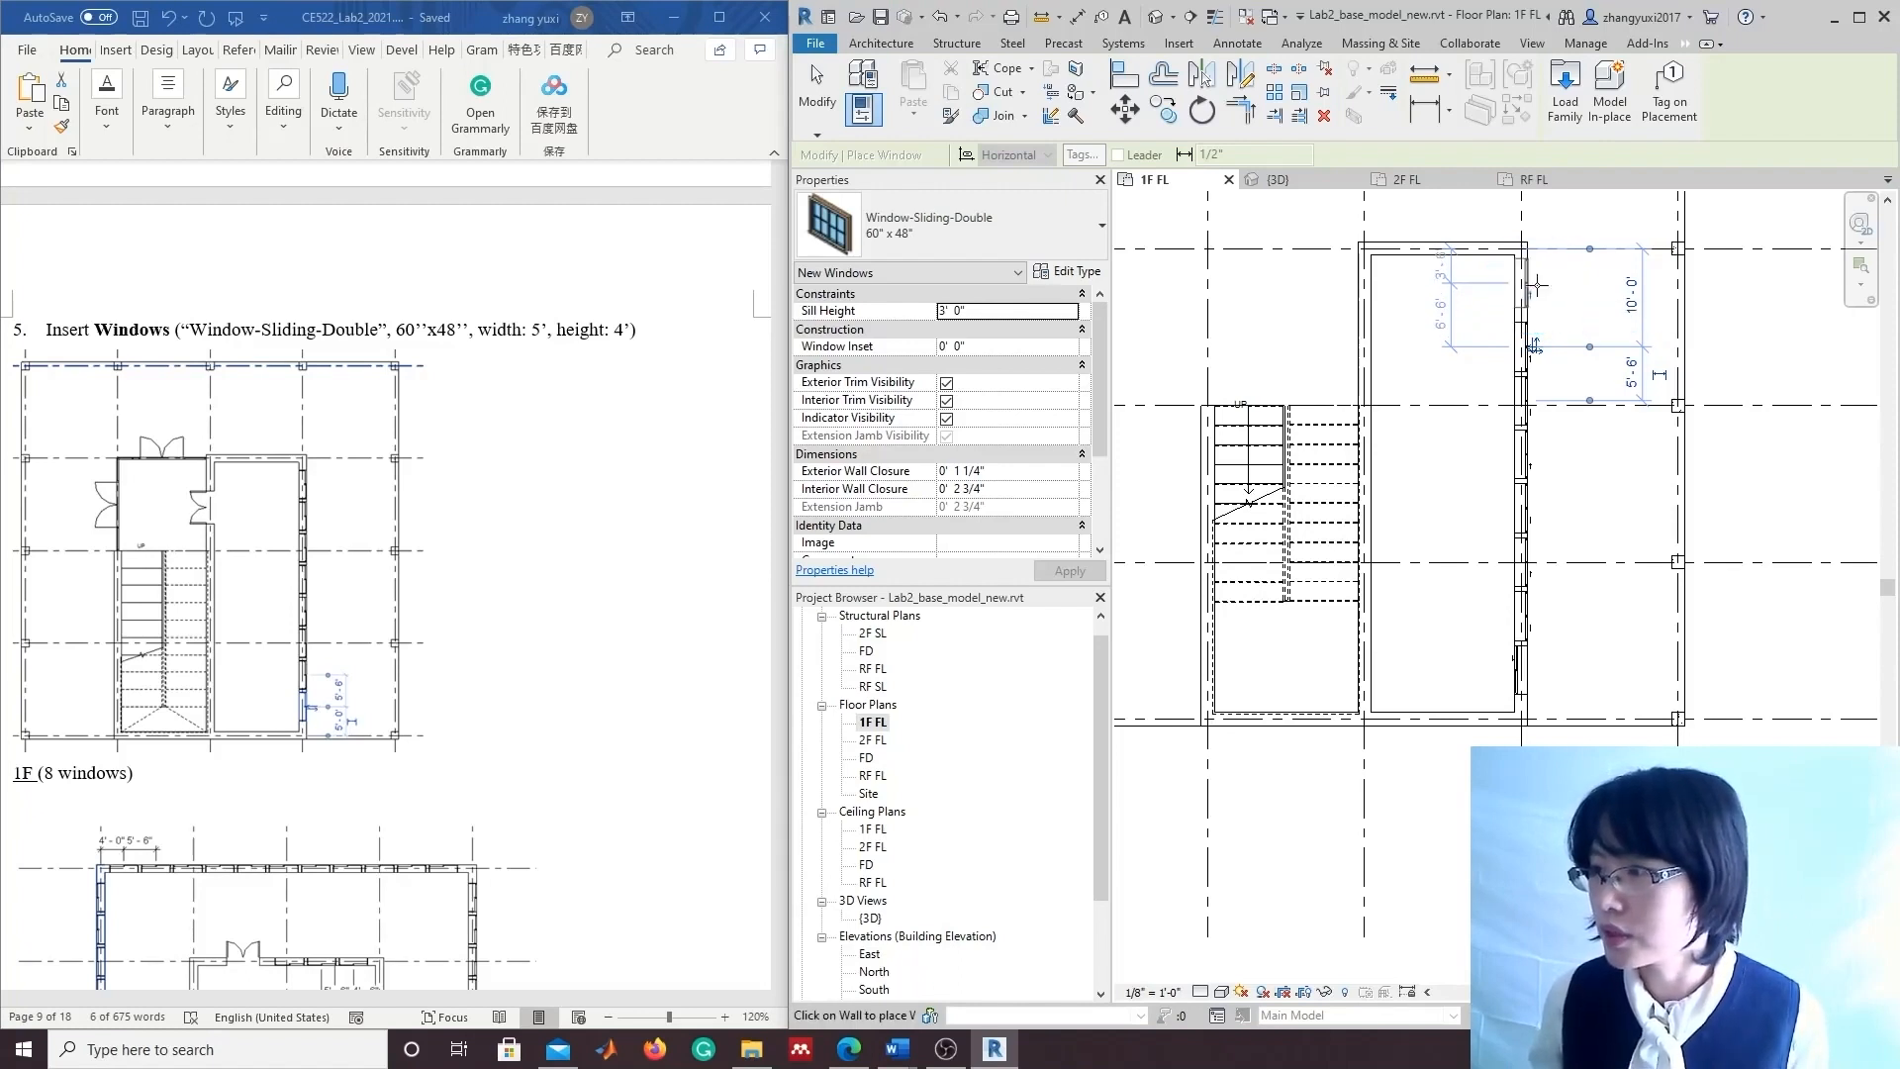
Place a window in the X4 wall just below grid Y2, spaced 5' 6" from the window below it, and end window placement.
left_click(1537, 285)
left_click(1630, 320)
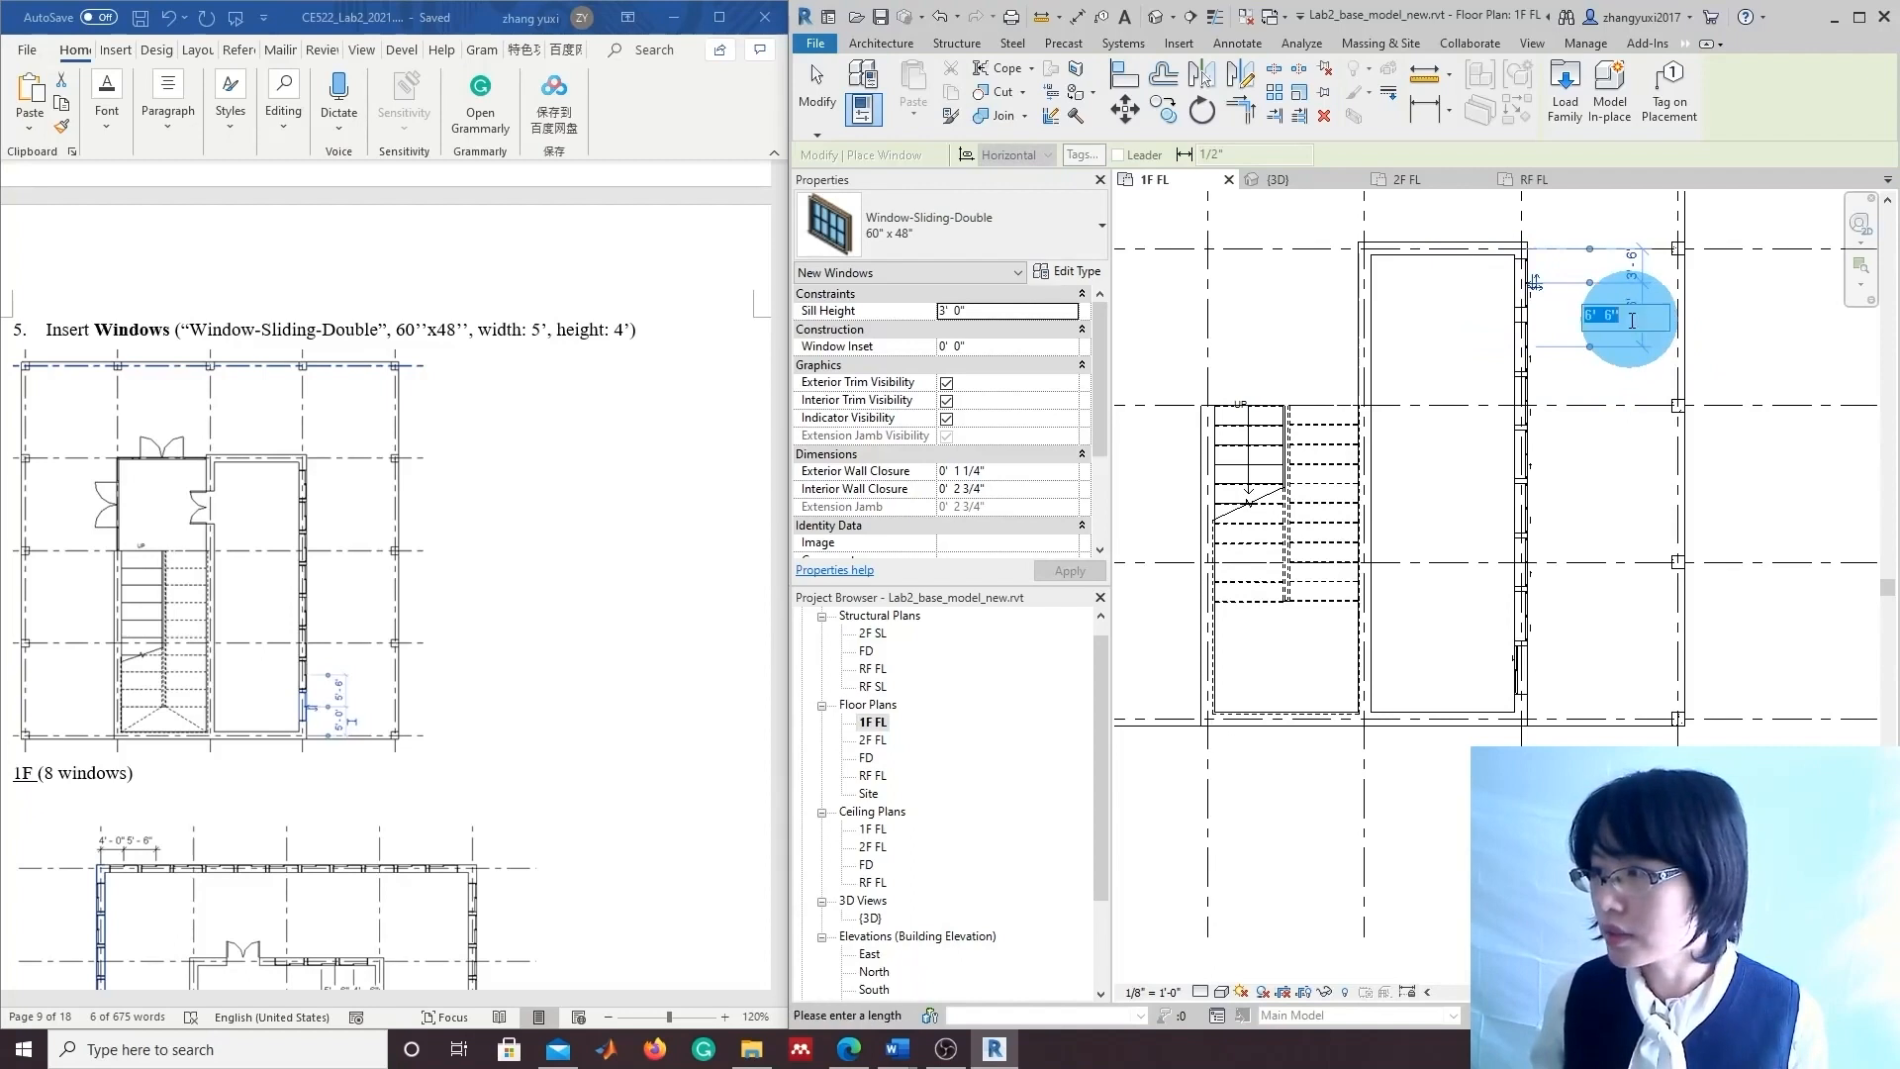
left_click_drag(1592, 315, 1578, 312)
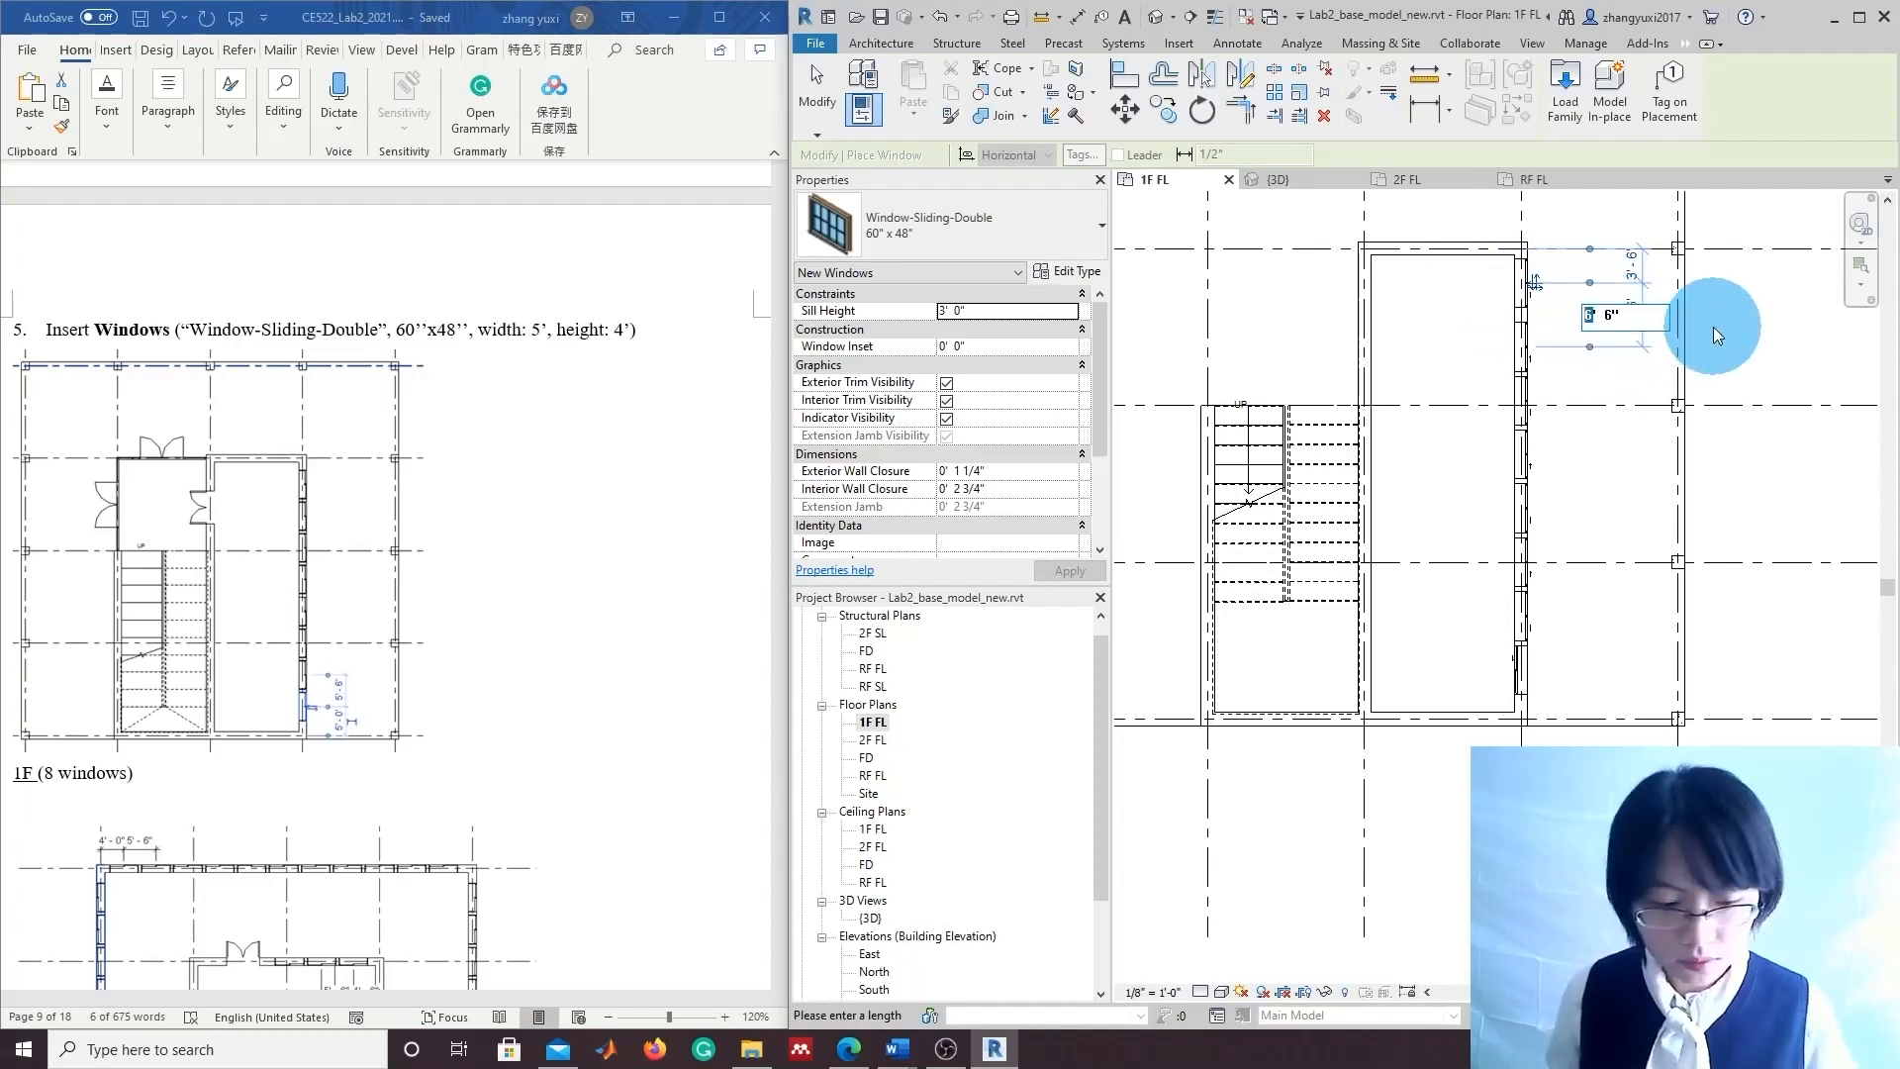
type("5")
key("Return")
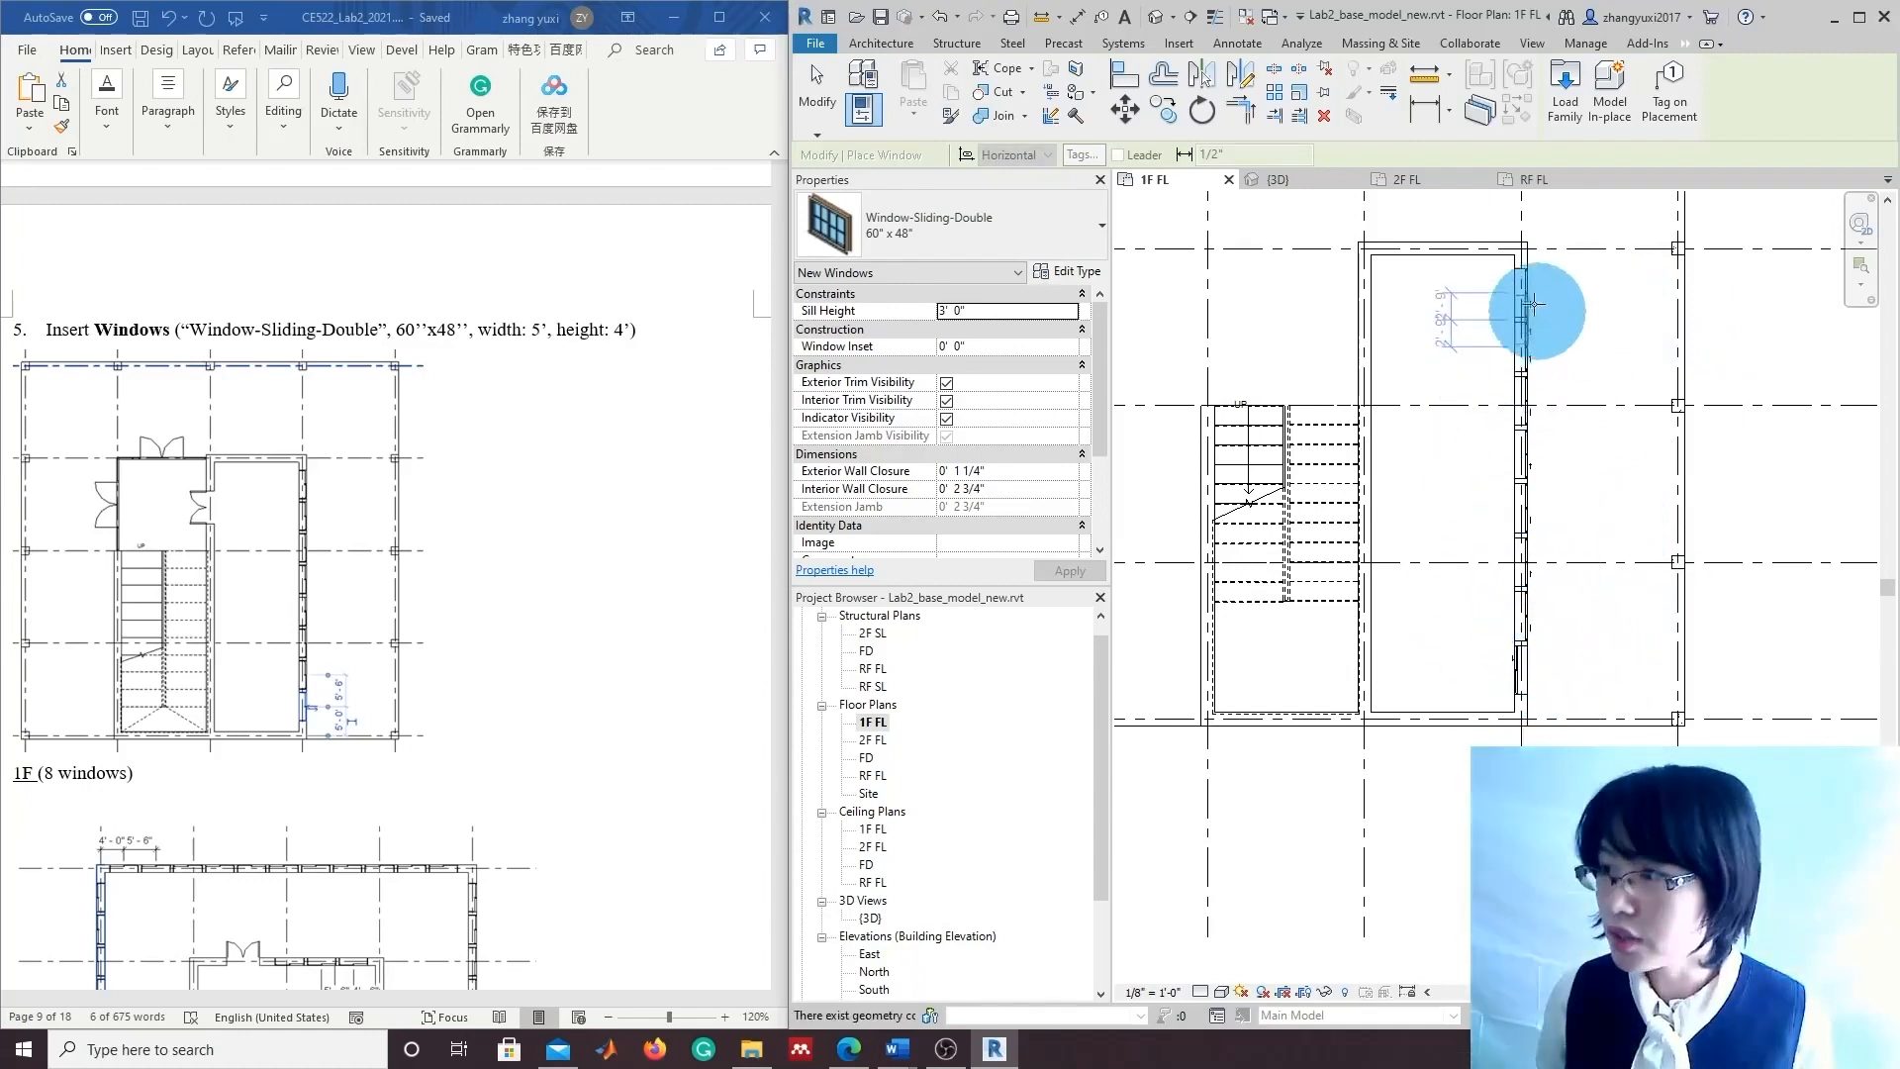
key("Escape")
key("Escape")
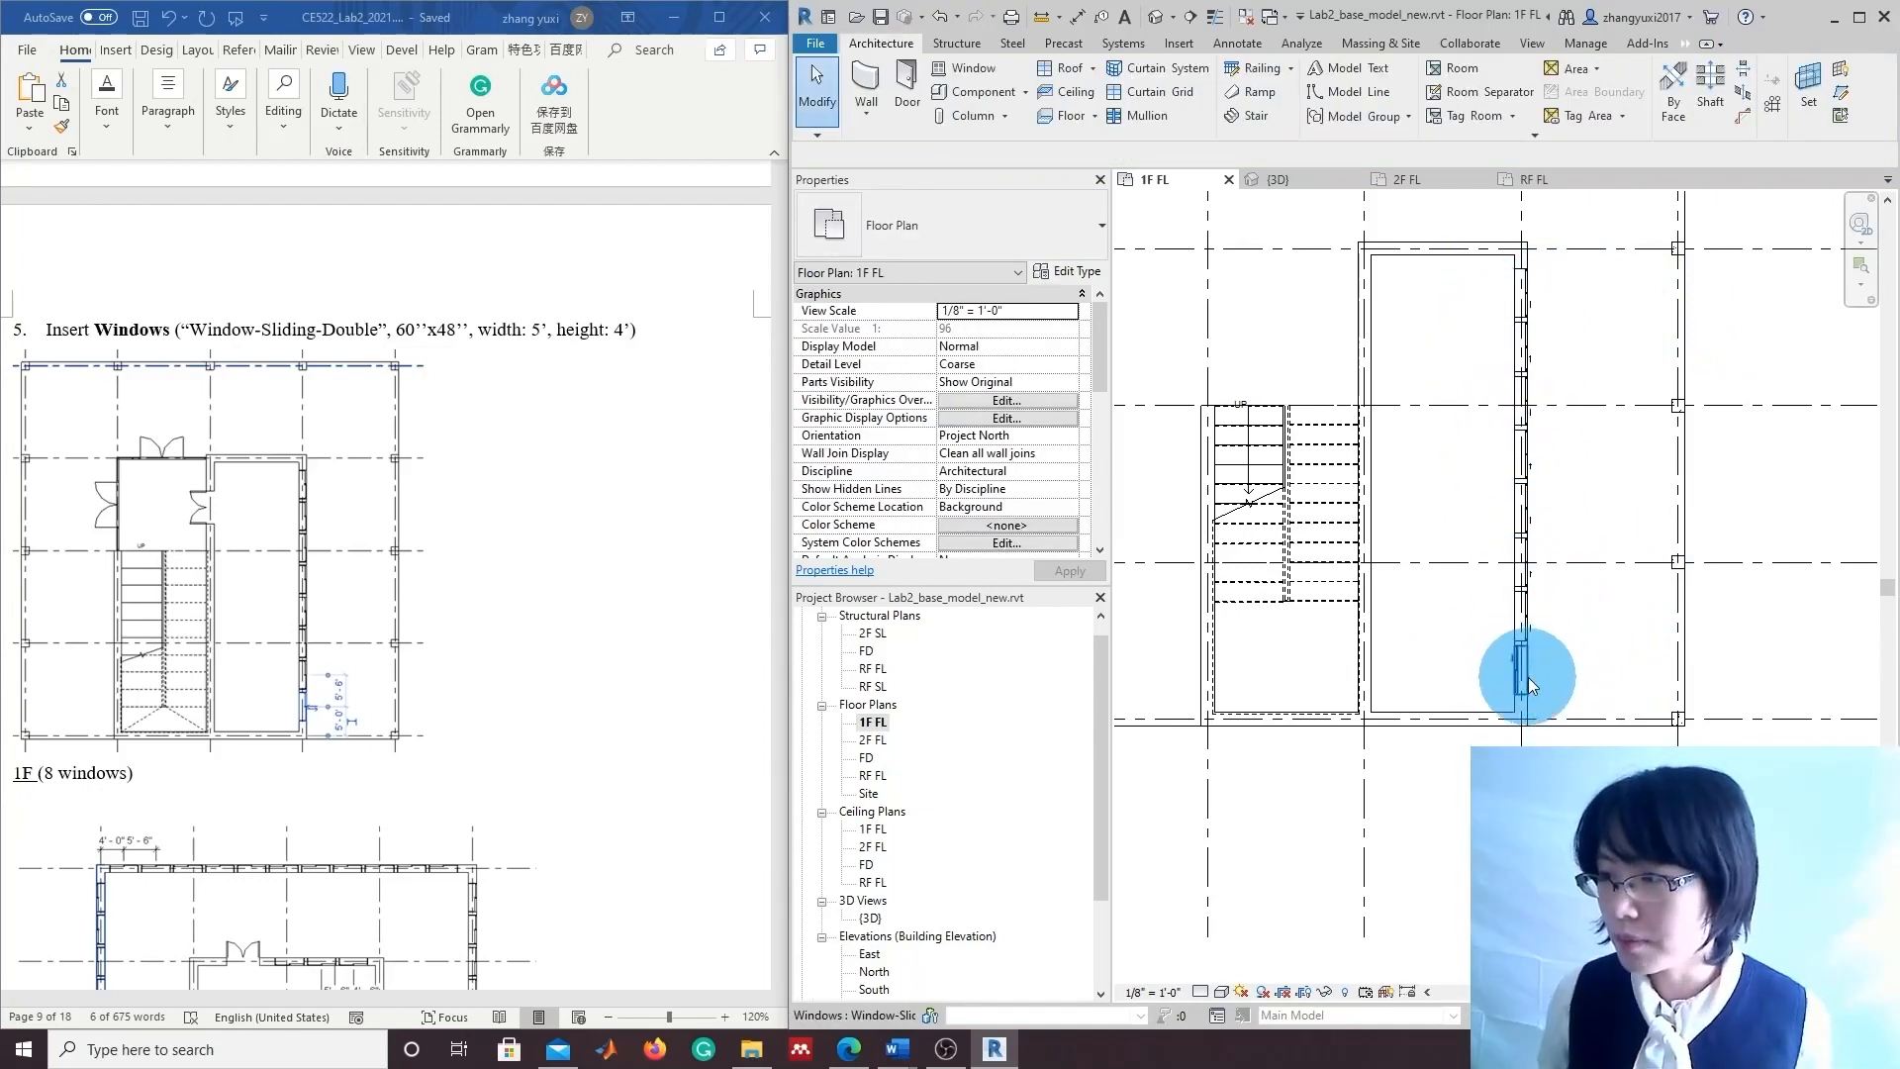
Flip the window nearest grid Y5 in the X4 wall so it faces the same side as the other windows.
left_click(1523, 677)
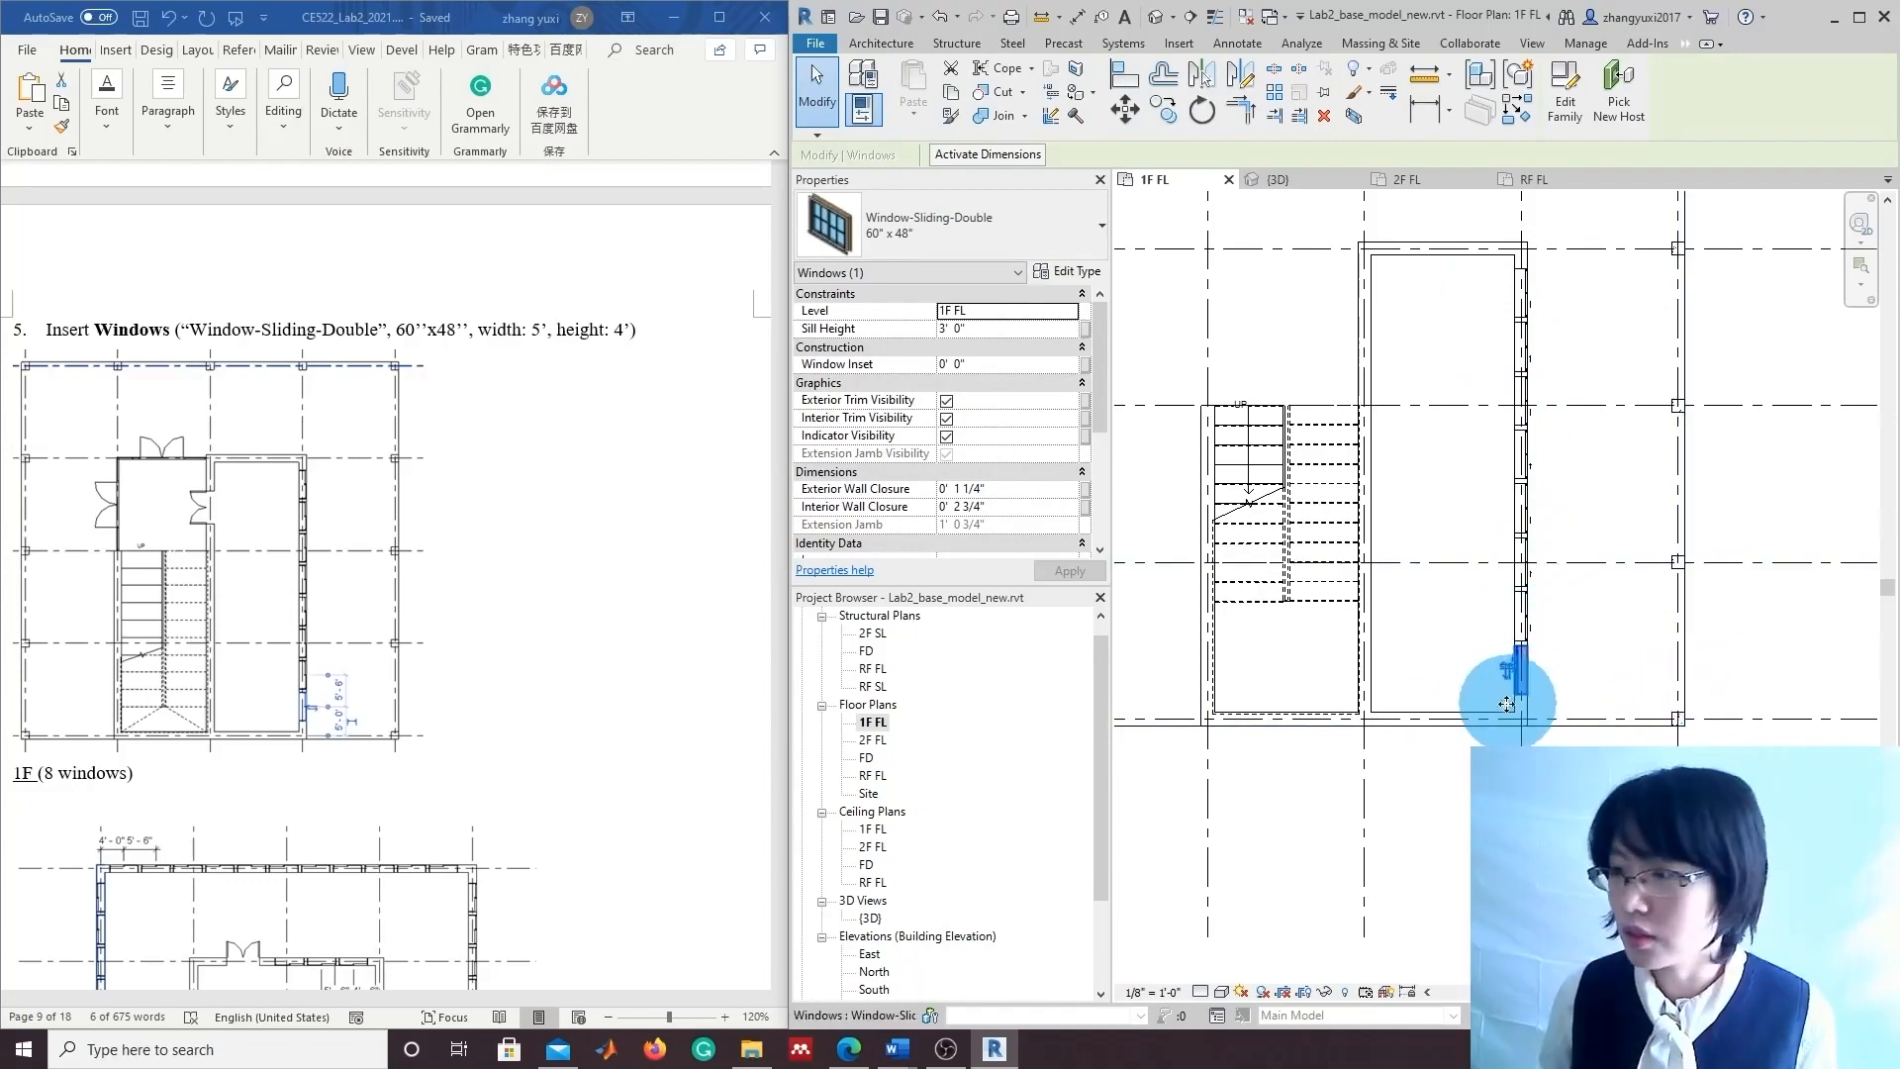
scroll(1506, 683, "up", 5)
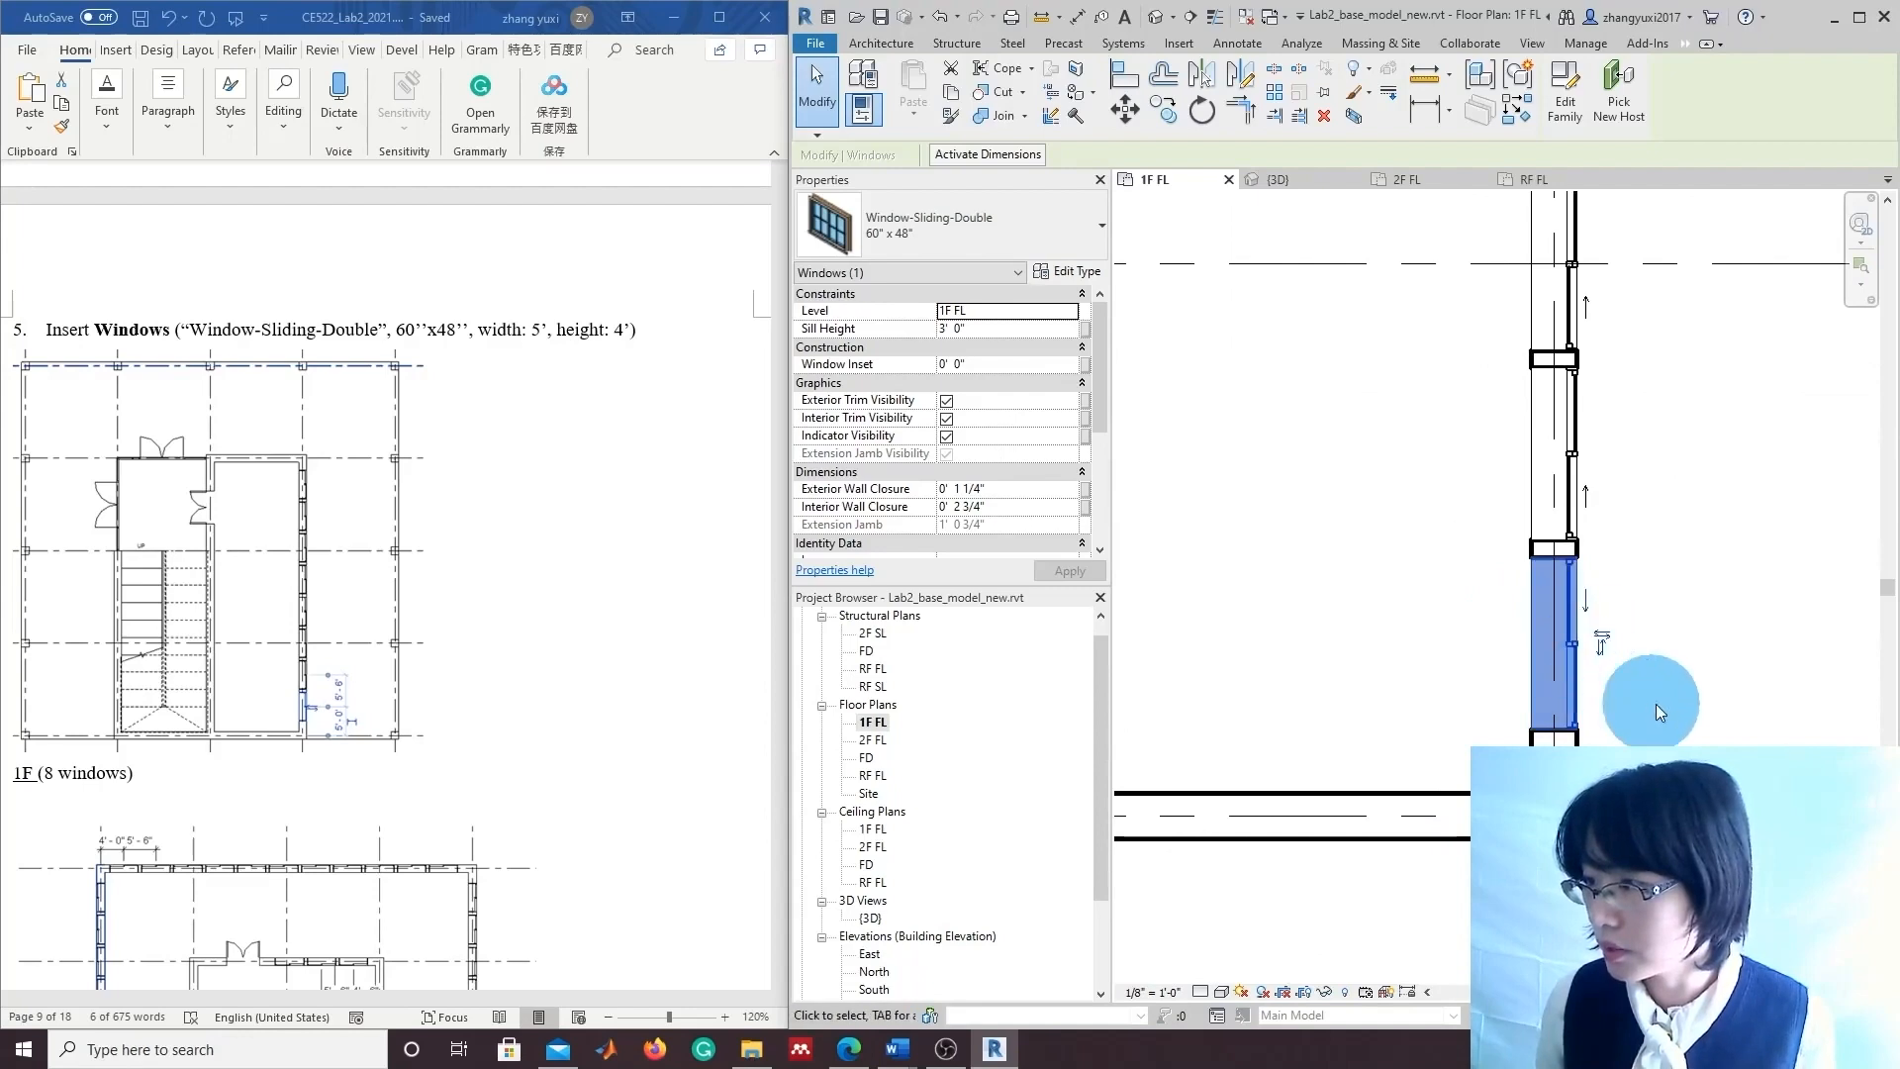
scroll(1619, 713, "down", 4)
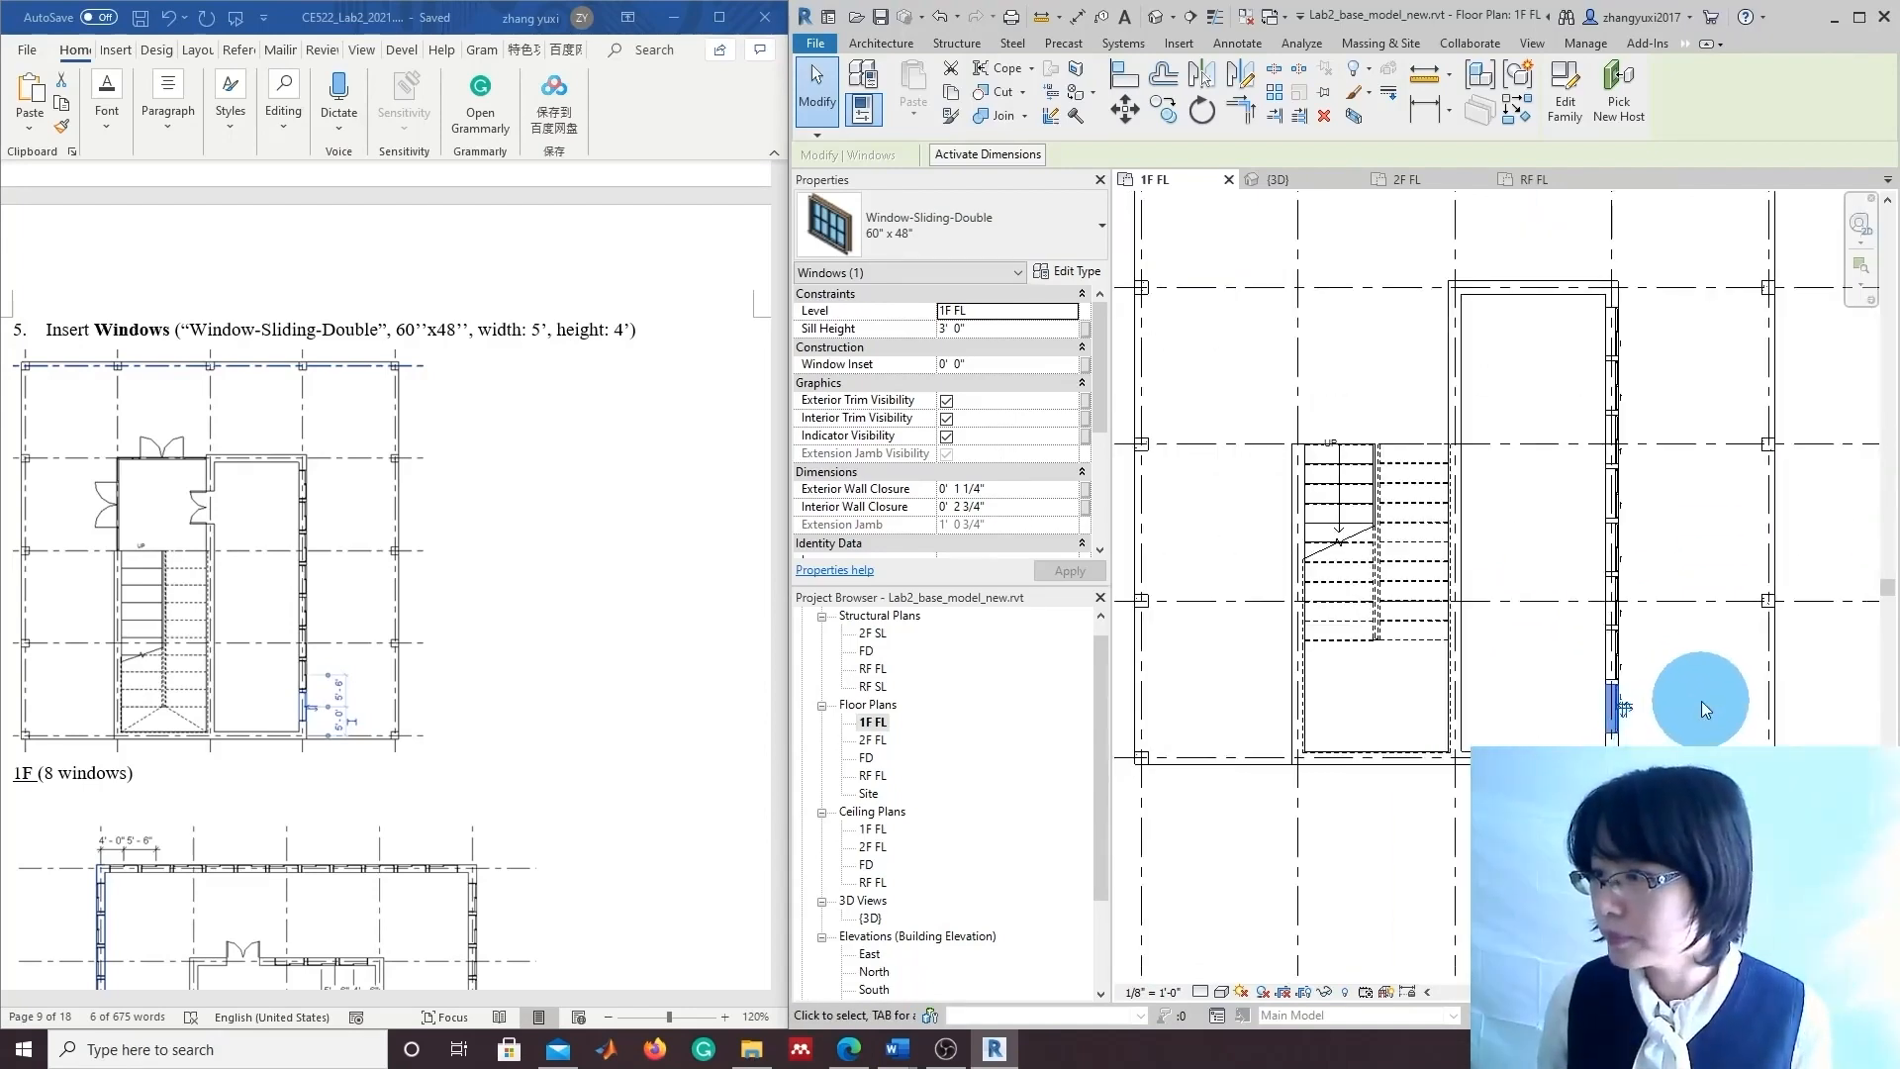
scroll(1702, 700, "down", 3)
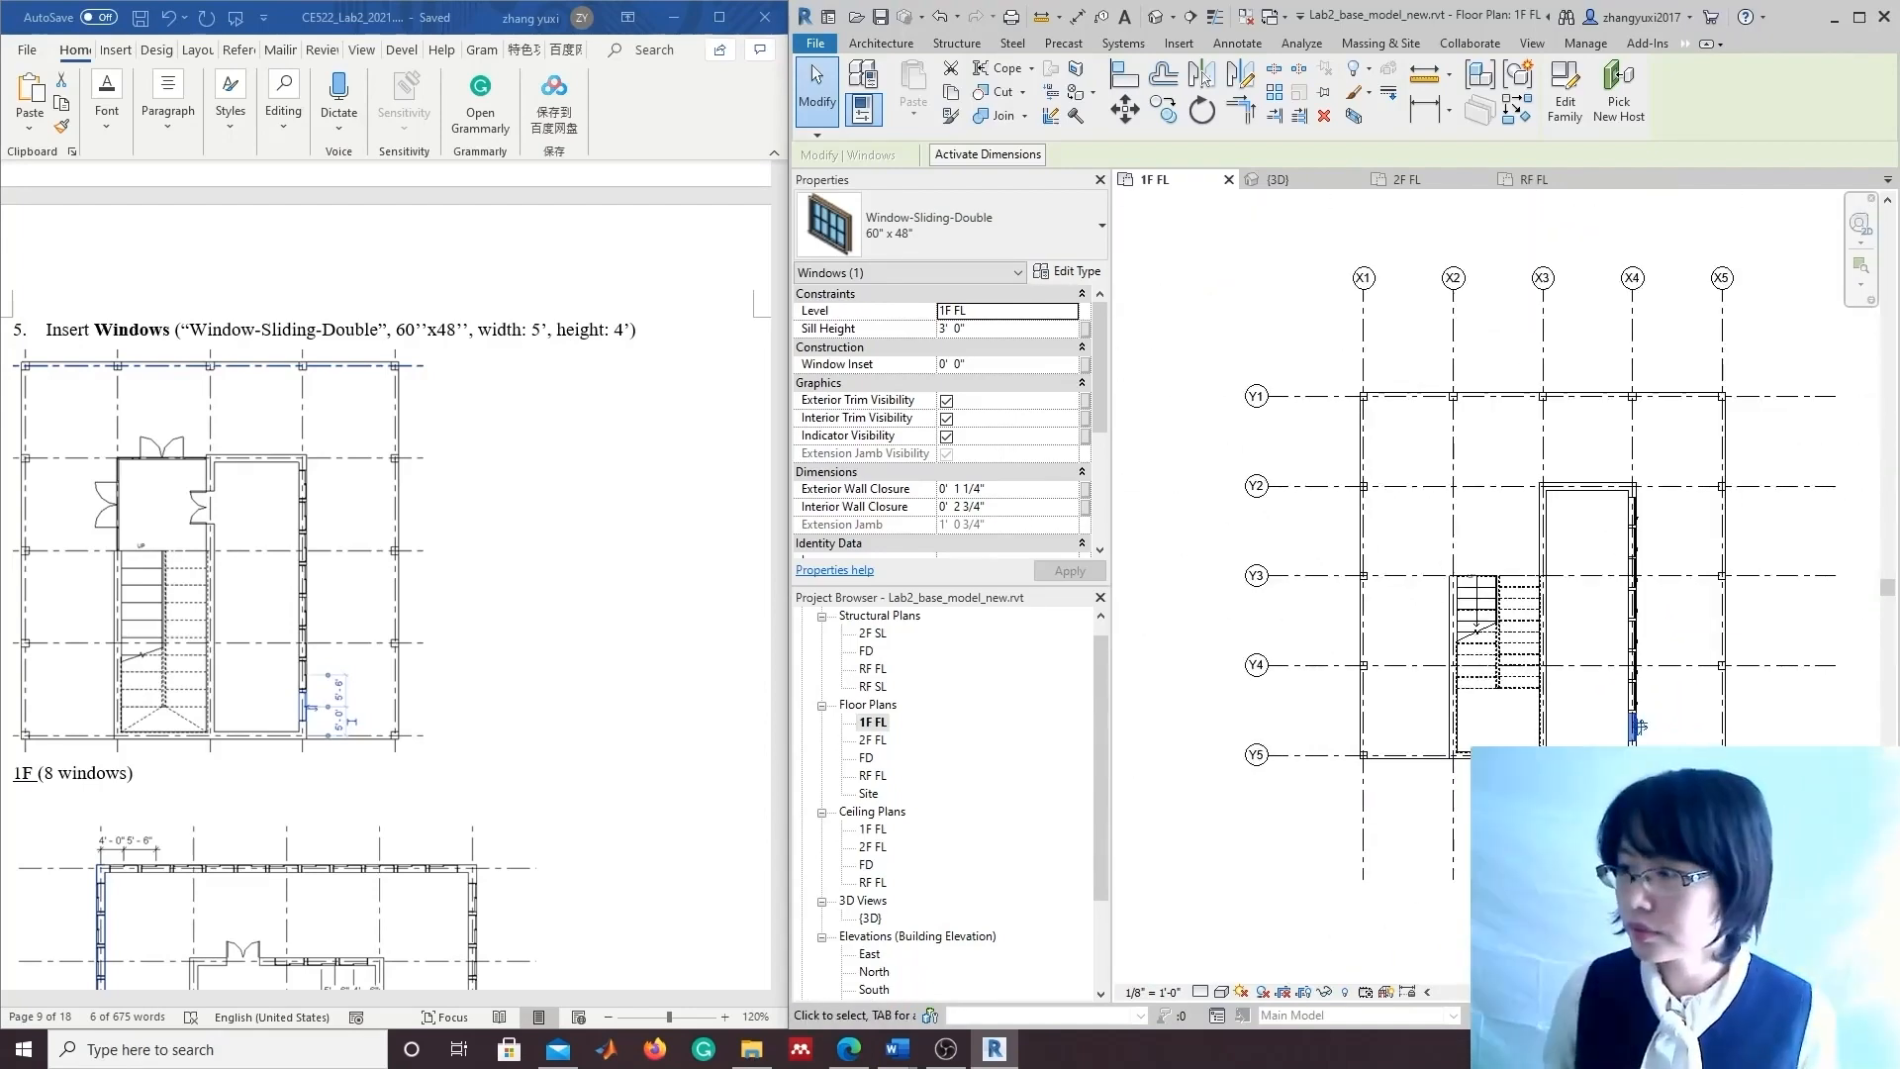
left_click(1821, 730)
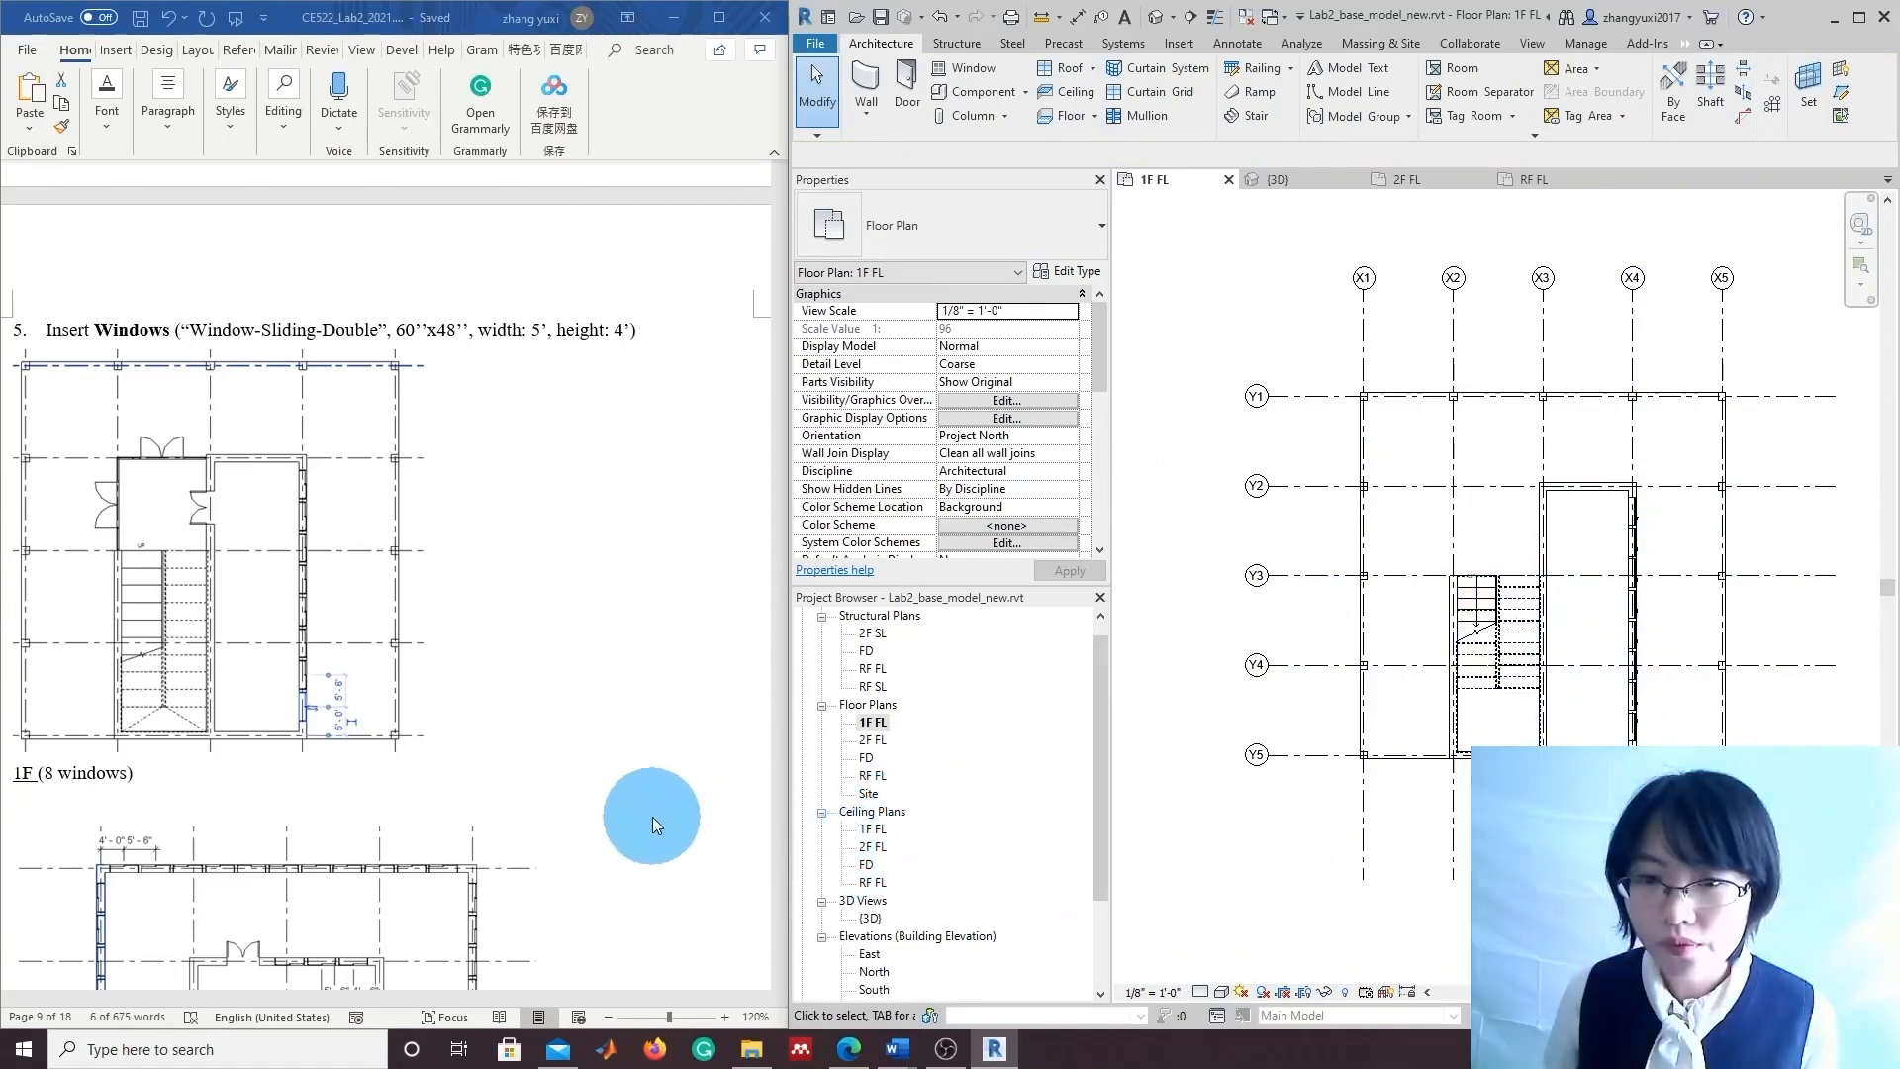
Consult the 2F window layout in the instructions and open the 2F FL floor plan.
scroll(644, 822, "down", 5)
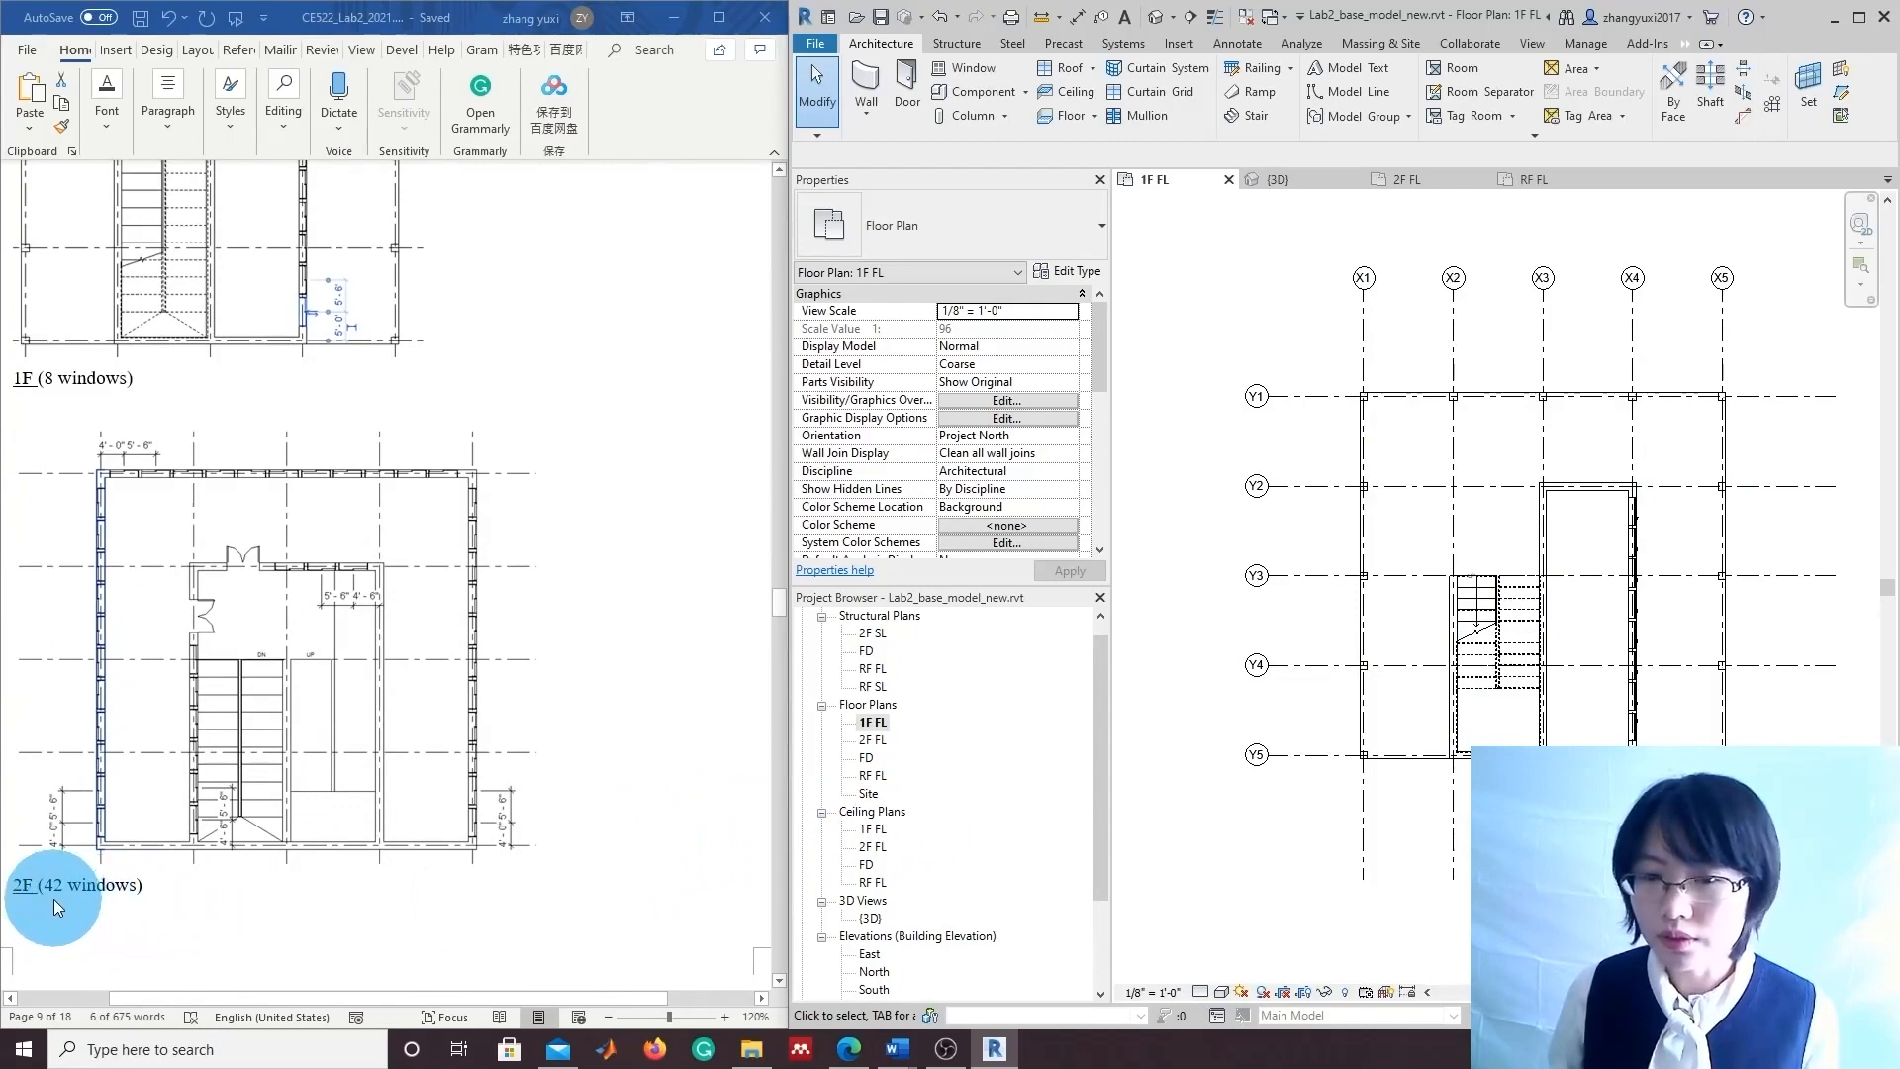
double_click(875, 740)
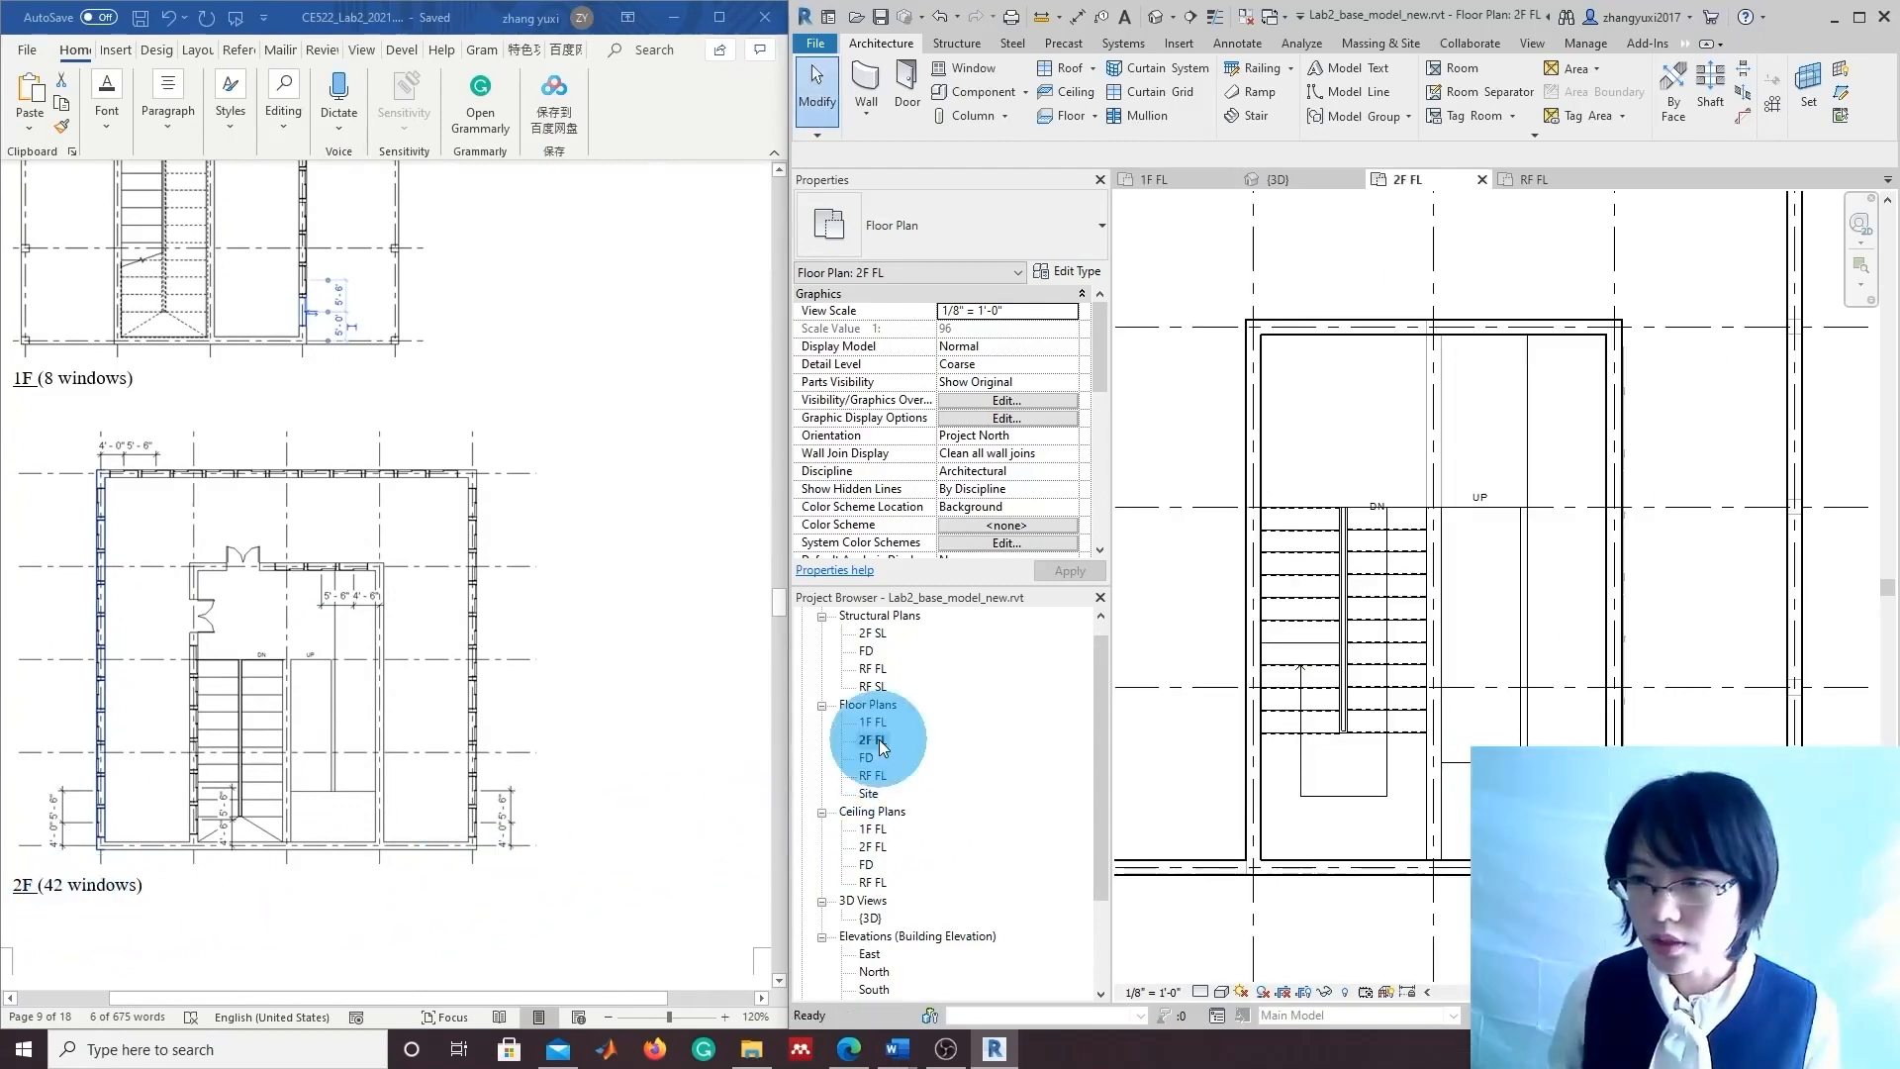
scroll(1581, 903, "down", 3)
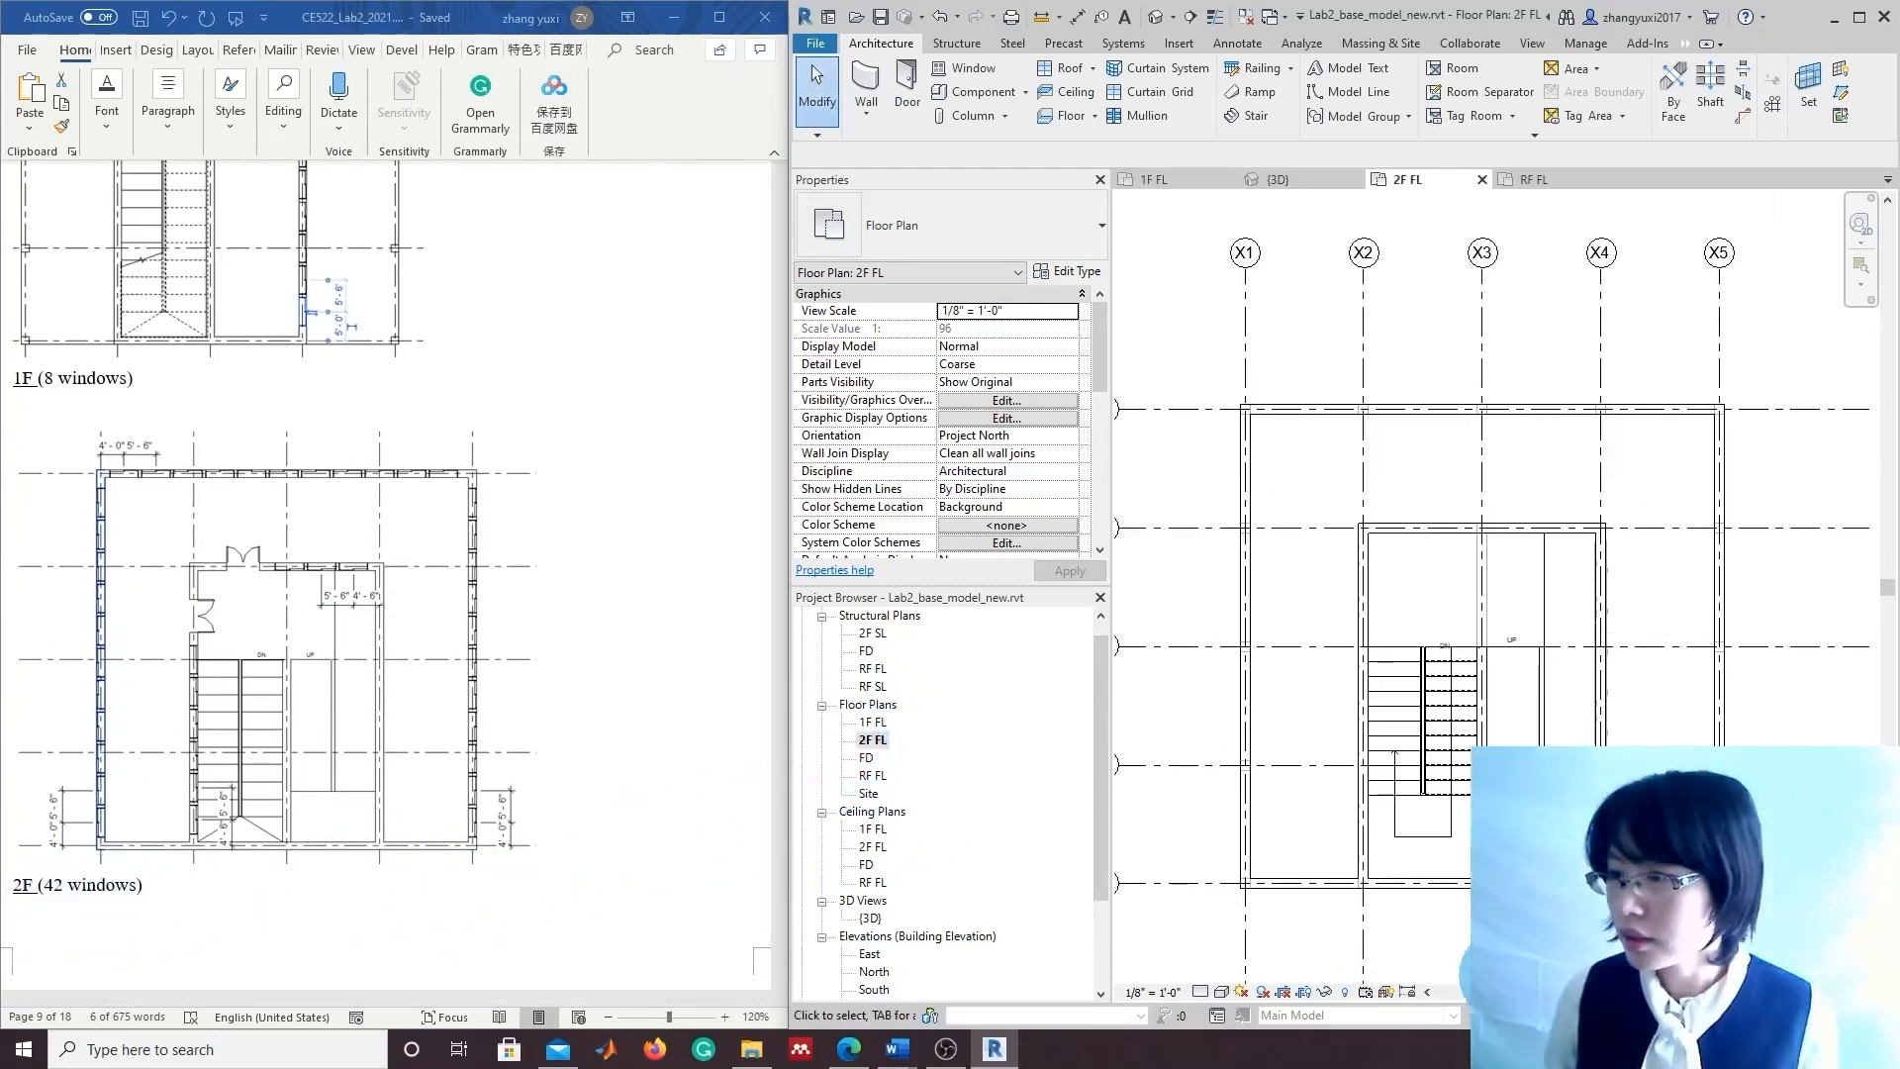
middle_click_drag(1580, 903, 1611, 842)
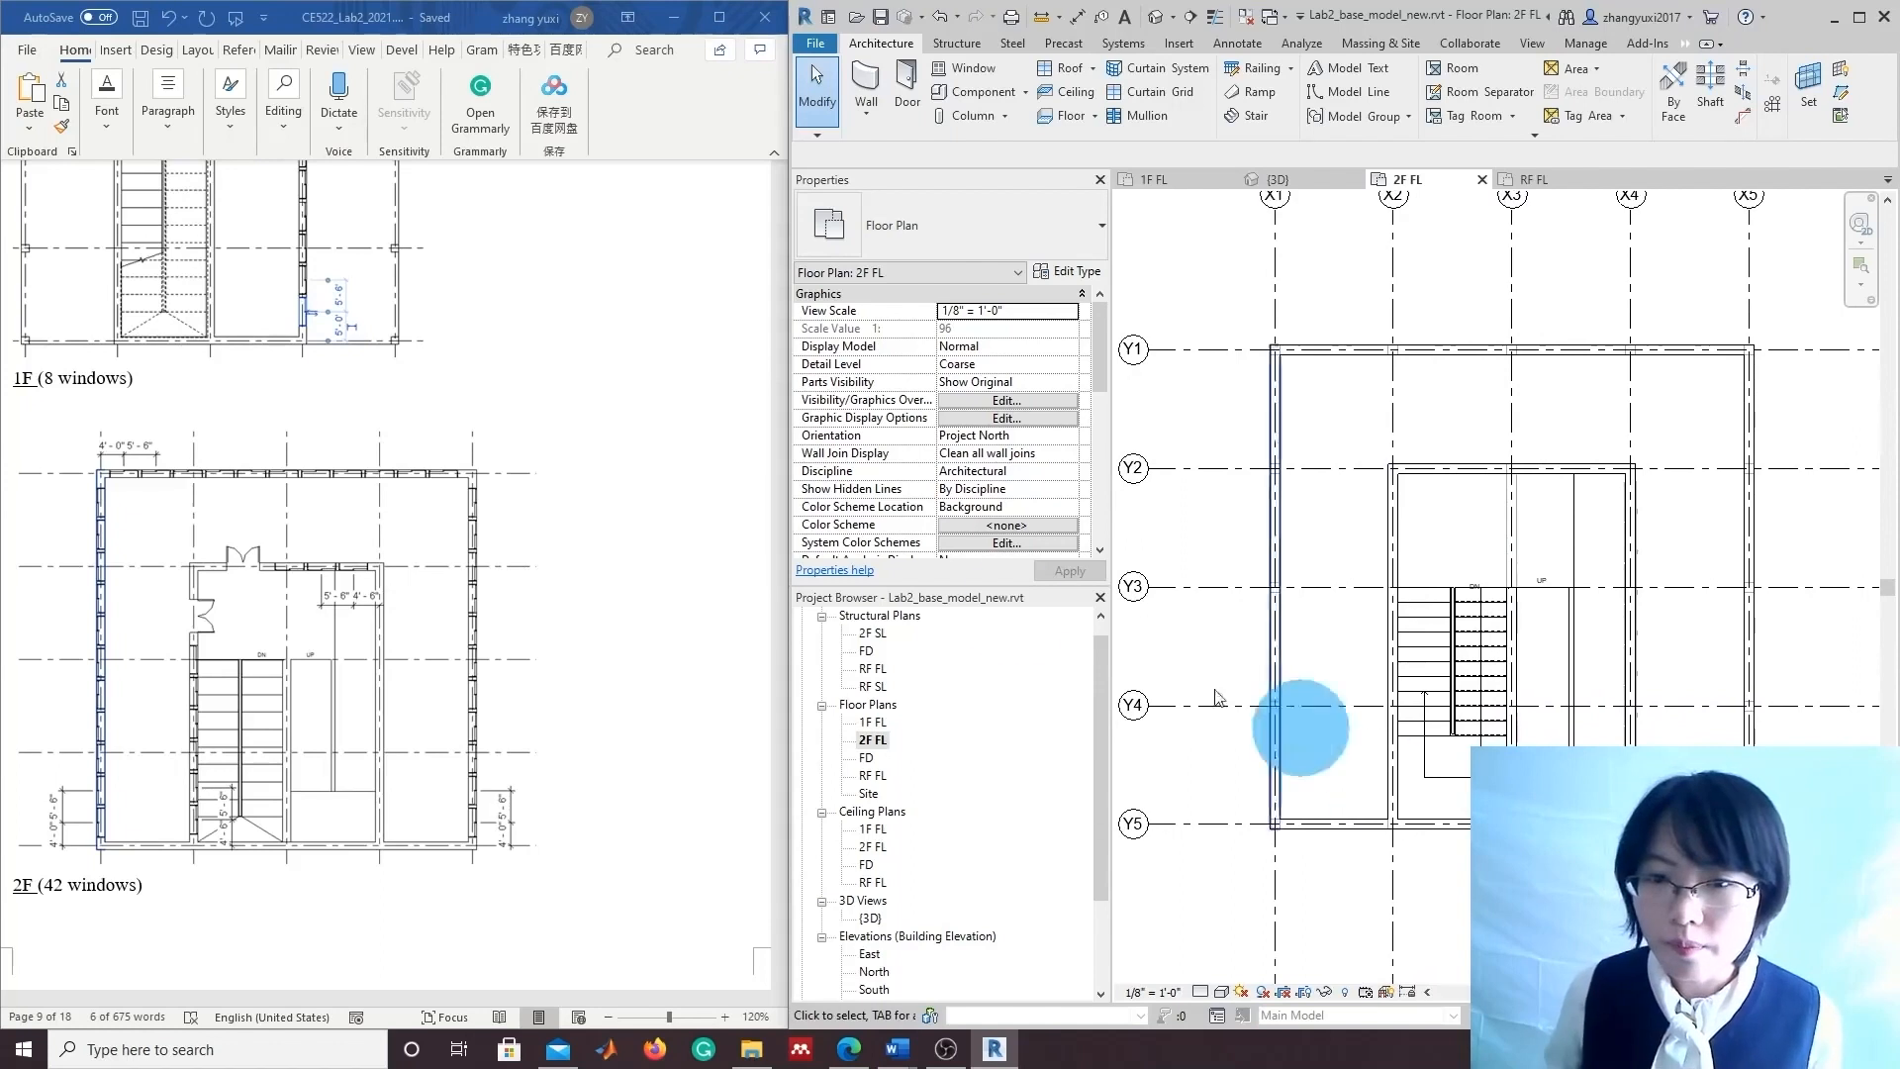
Place a 60" x 48" Window-Sliding-Double in the outer wall on grid X1, 4' 0" from grid Y5.
left_click(990, 78)
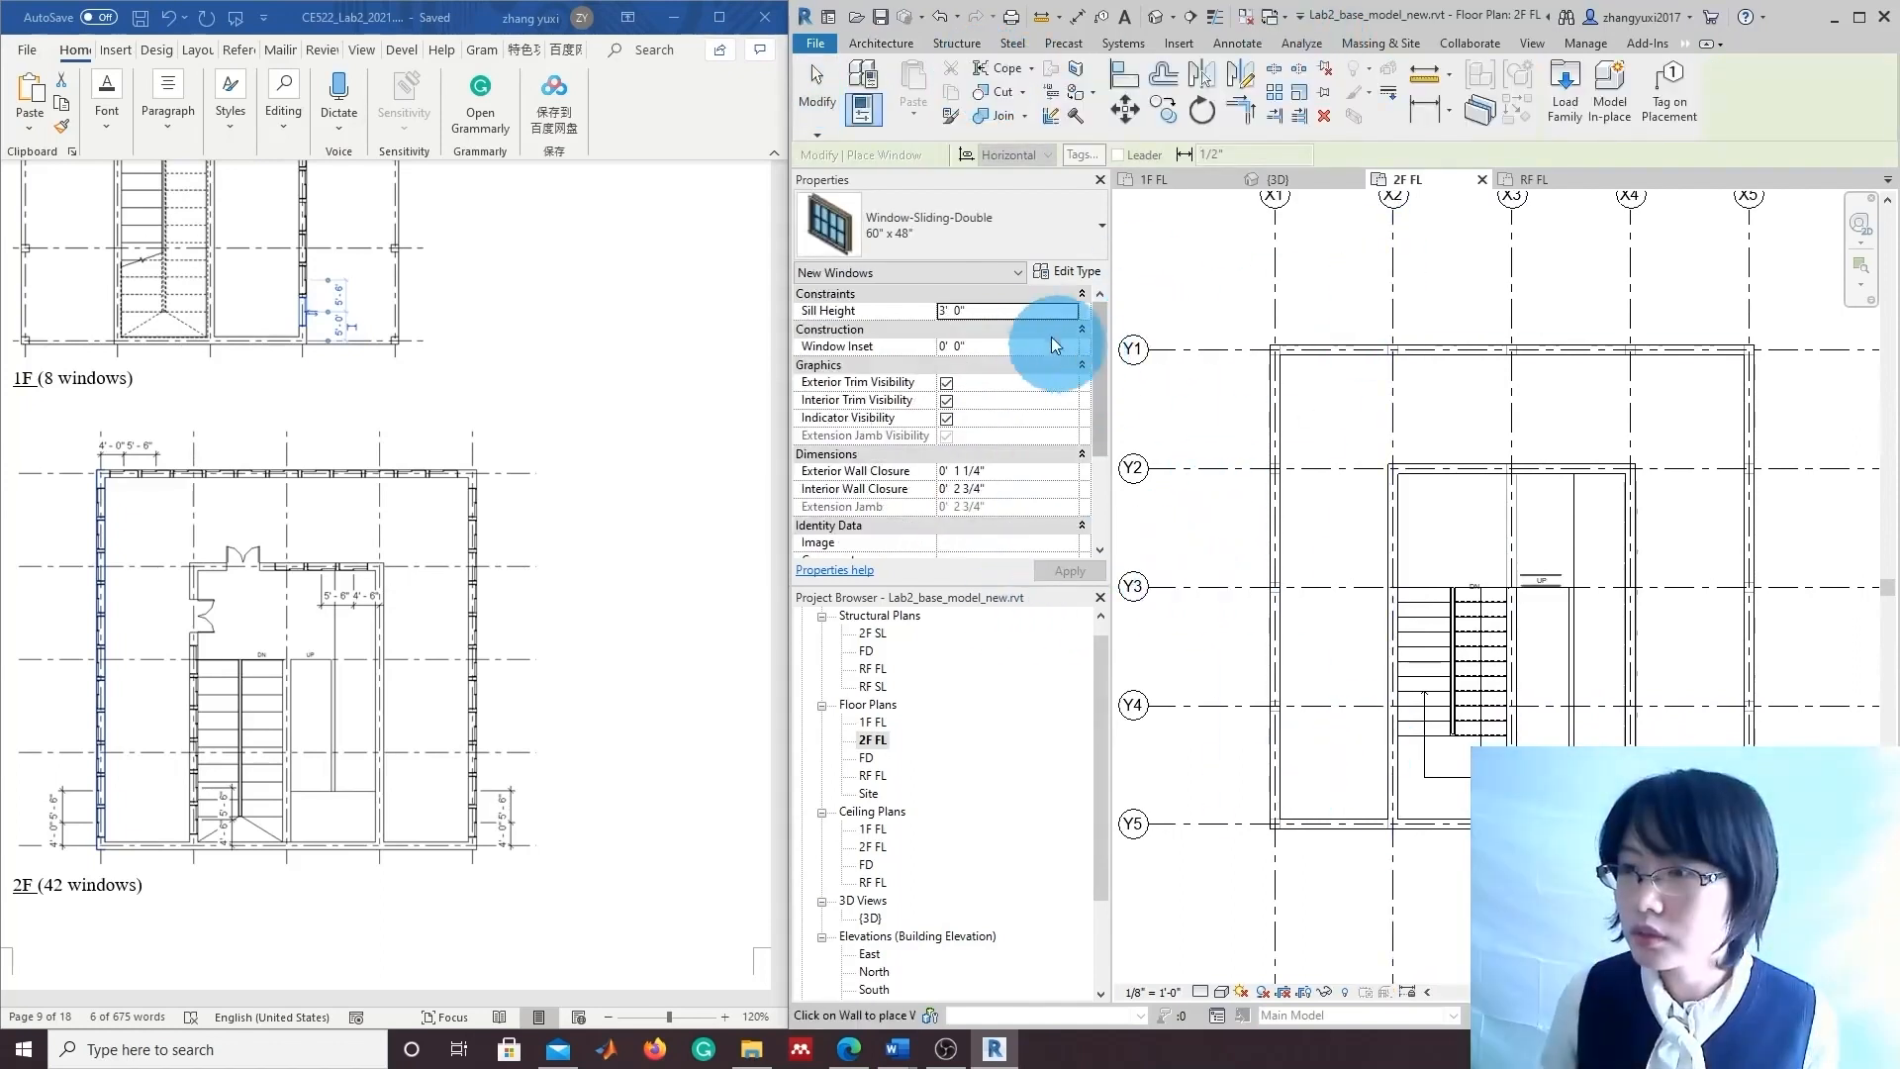
left_click(1279, 767)
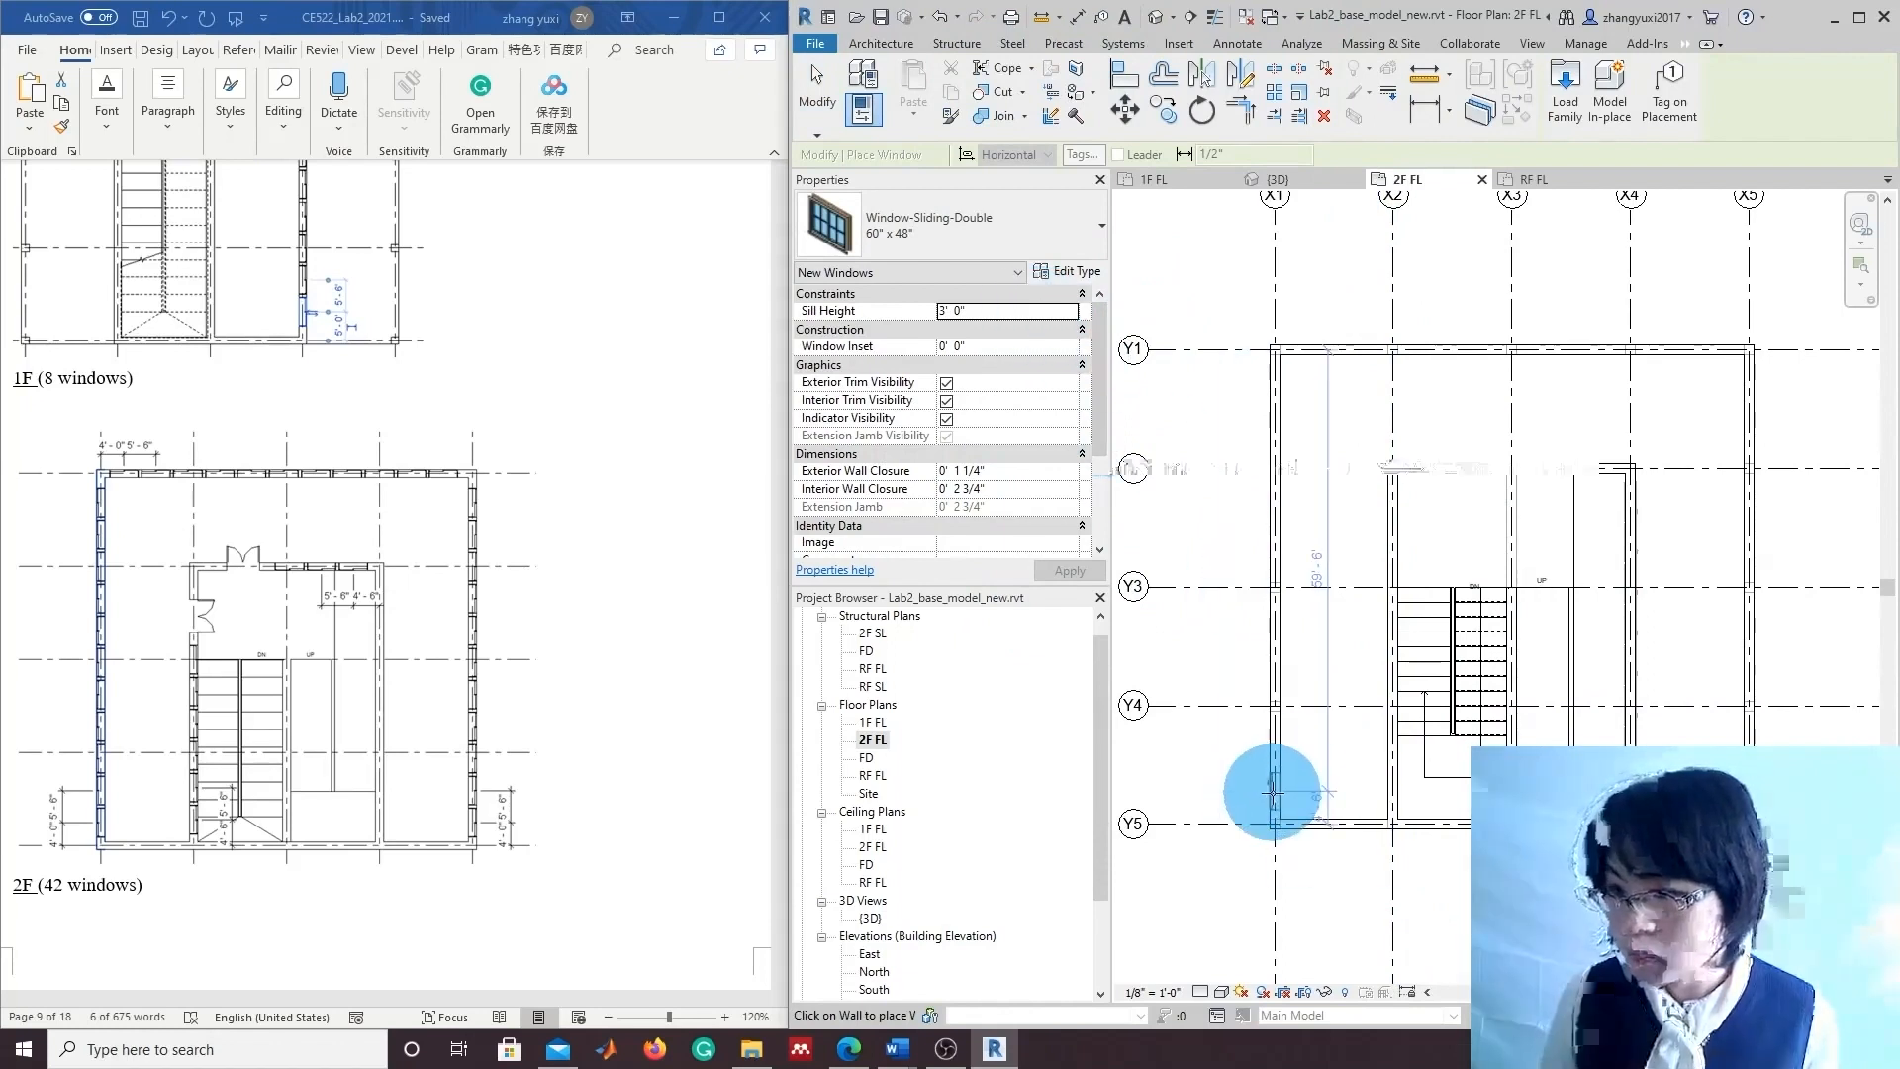
scroll(1274, 794, "up", 2)
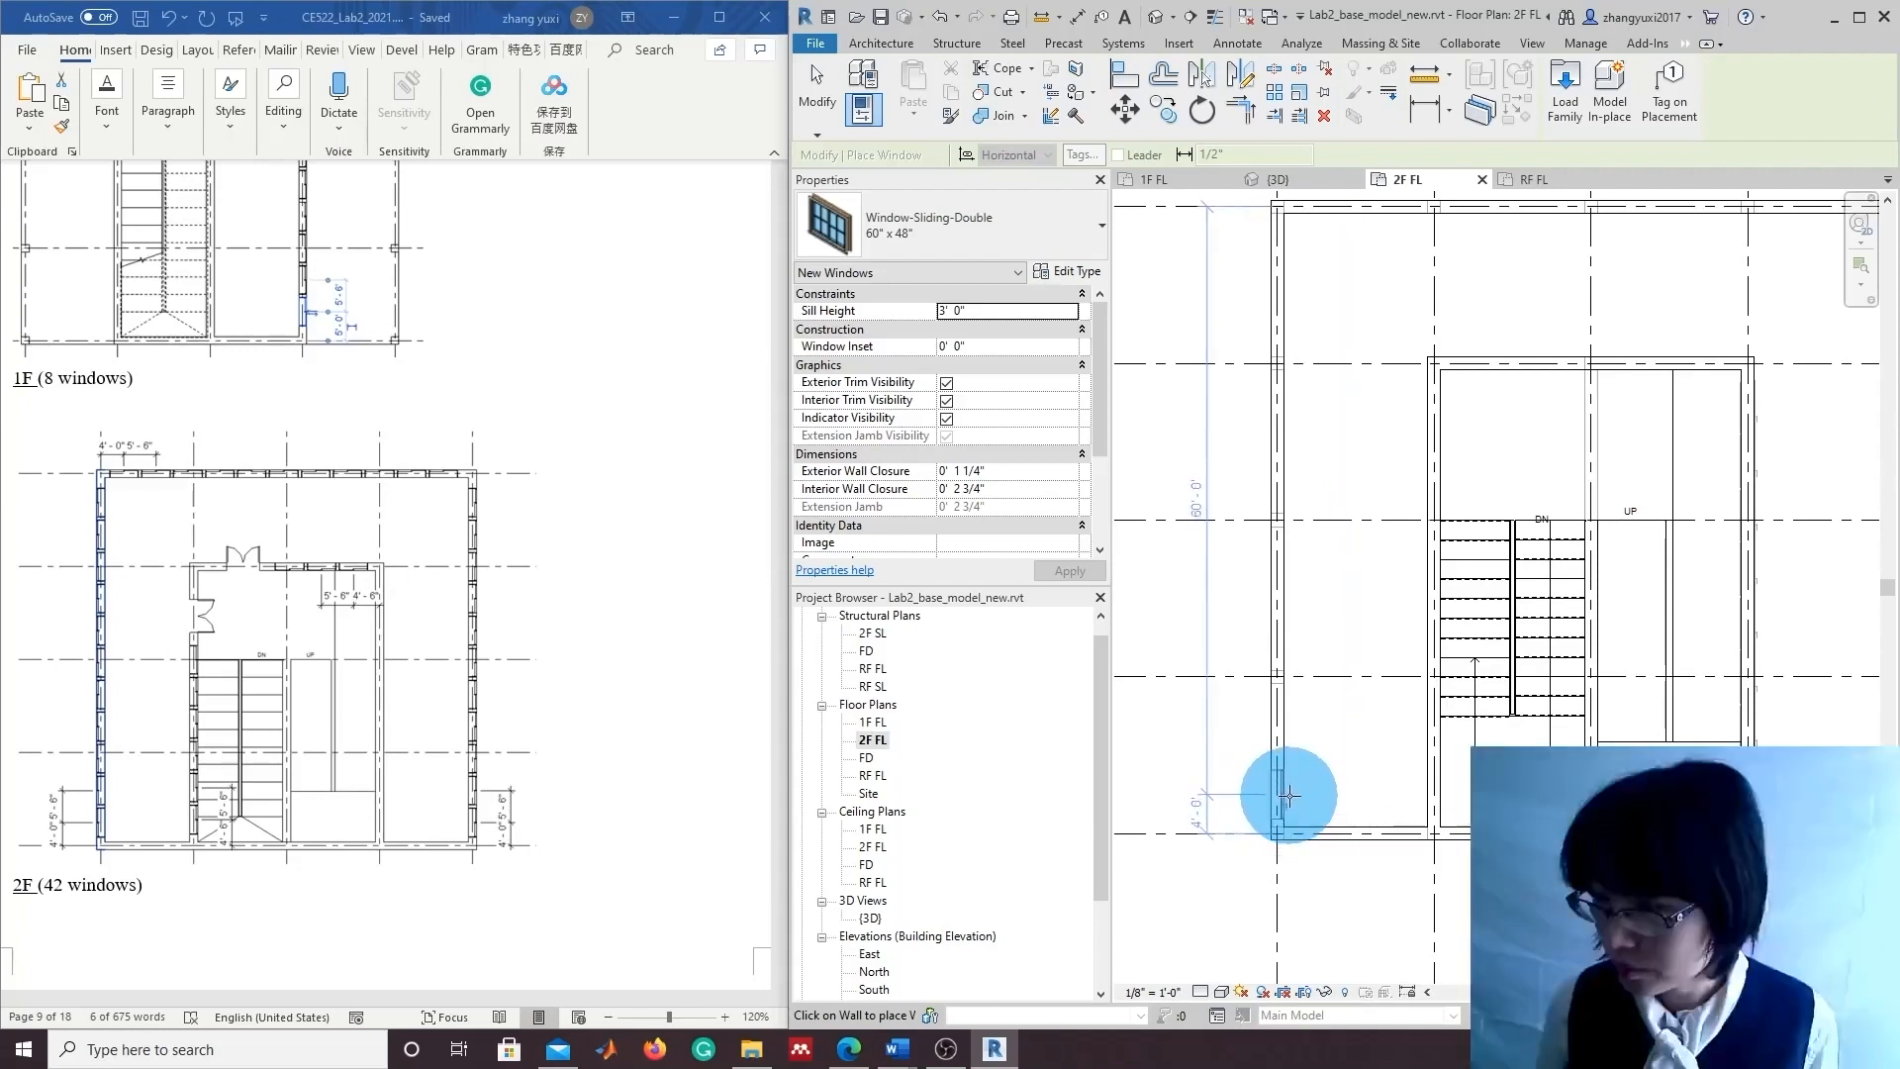
left_click(1289, 796)
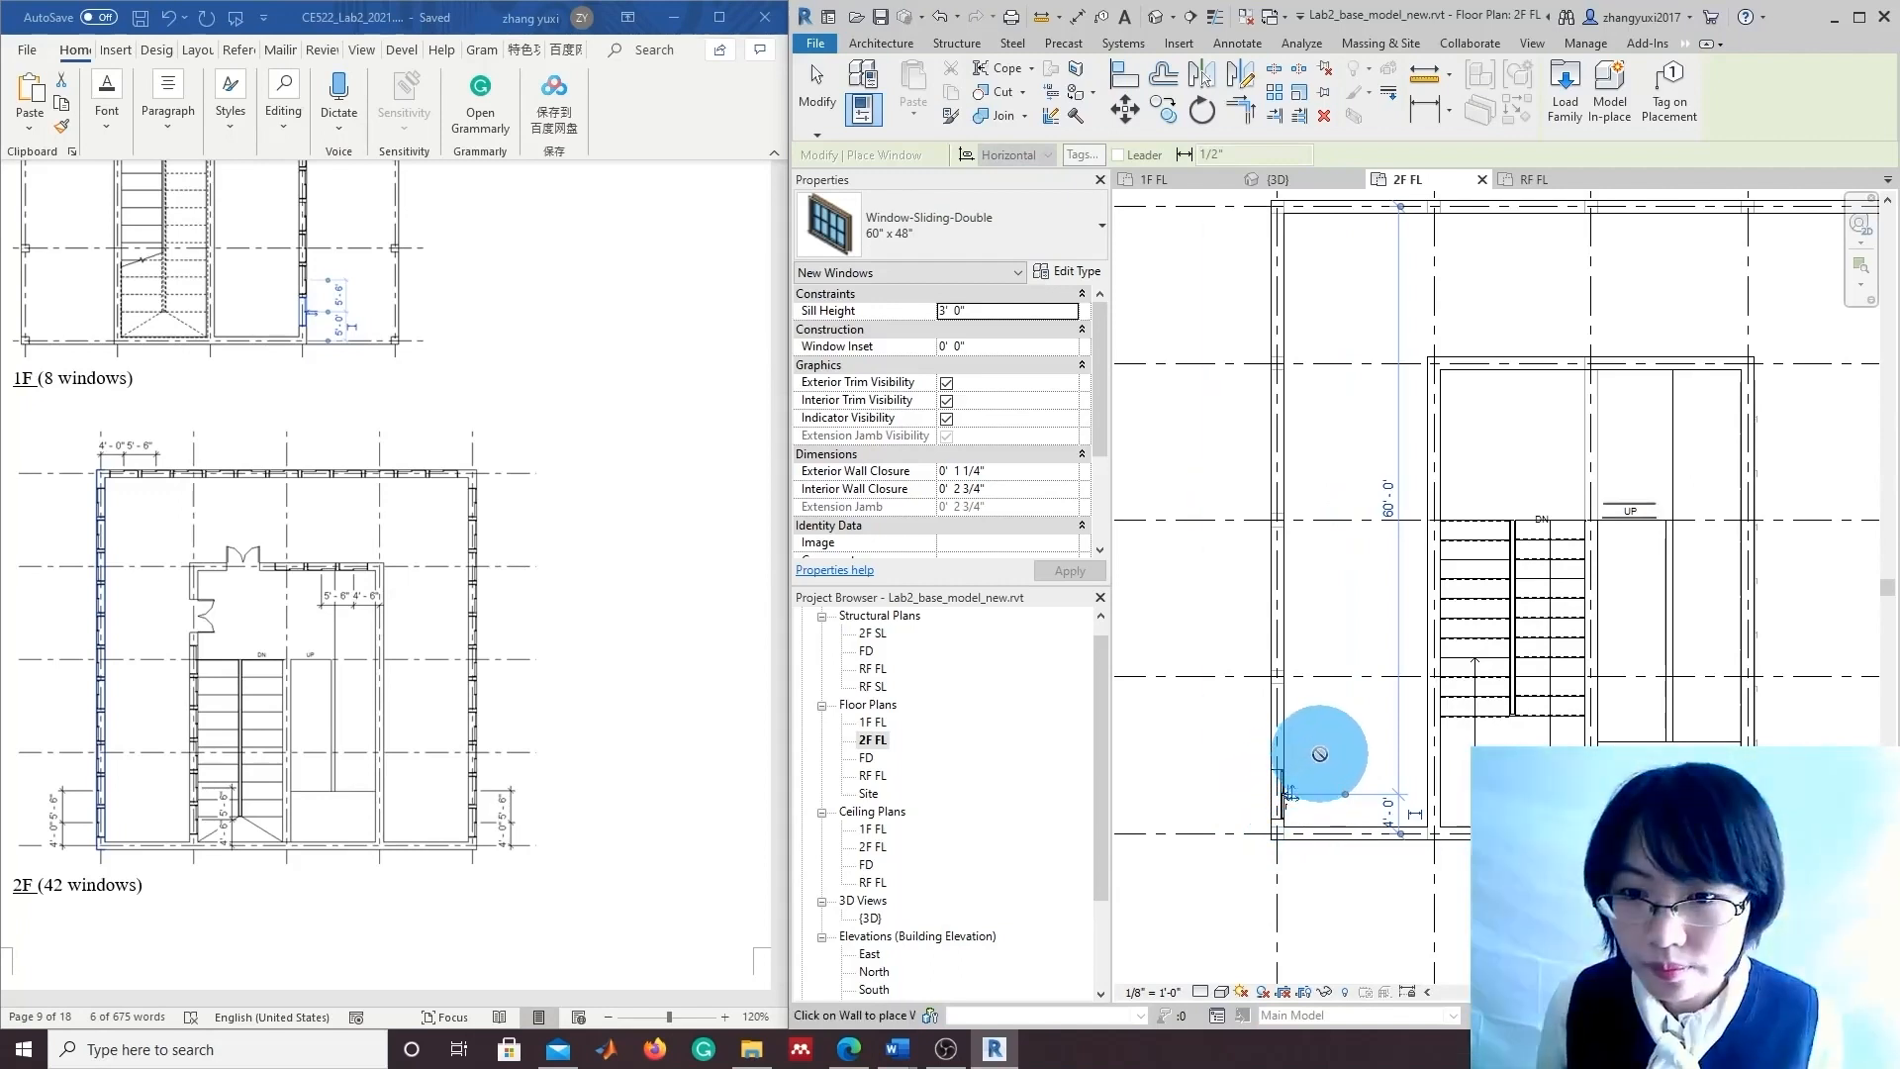
scroll(1304, 796, "up", 3)
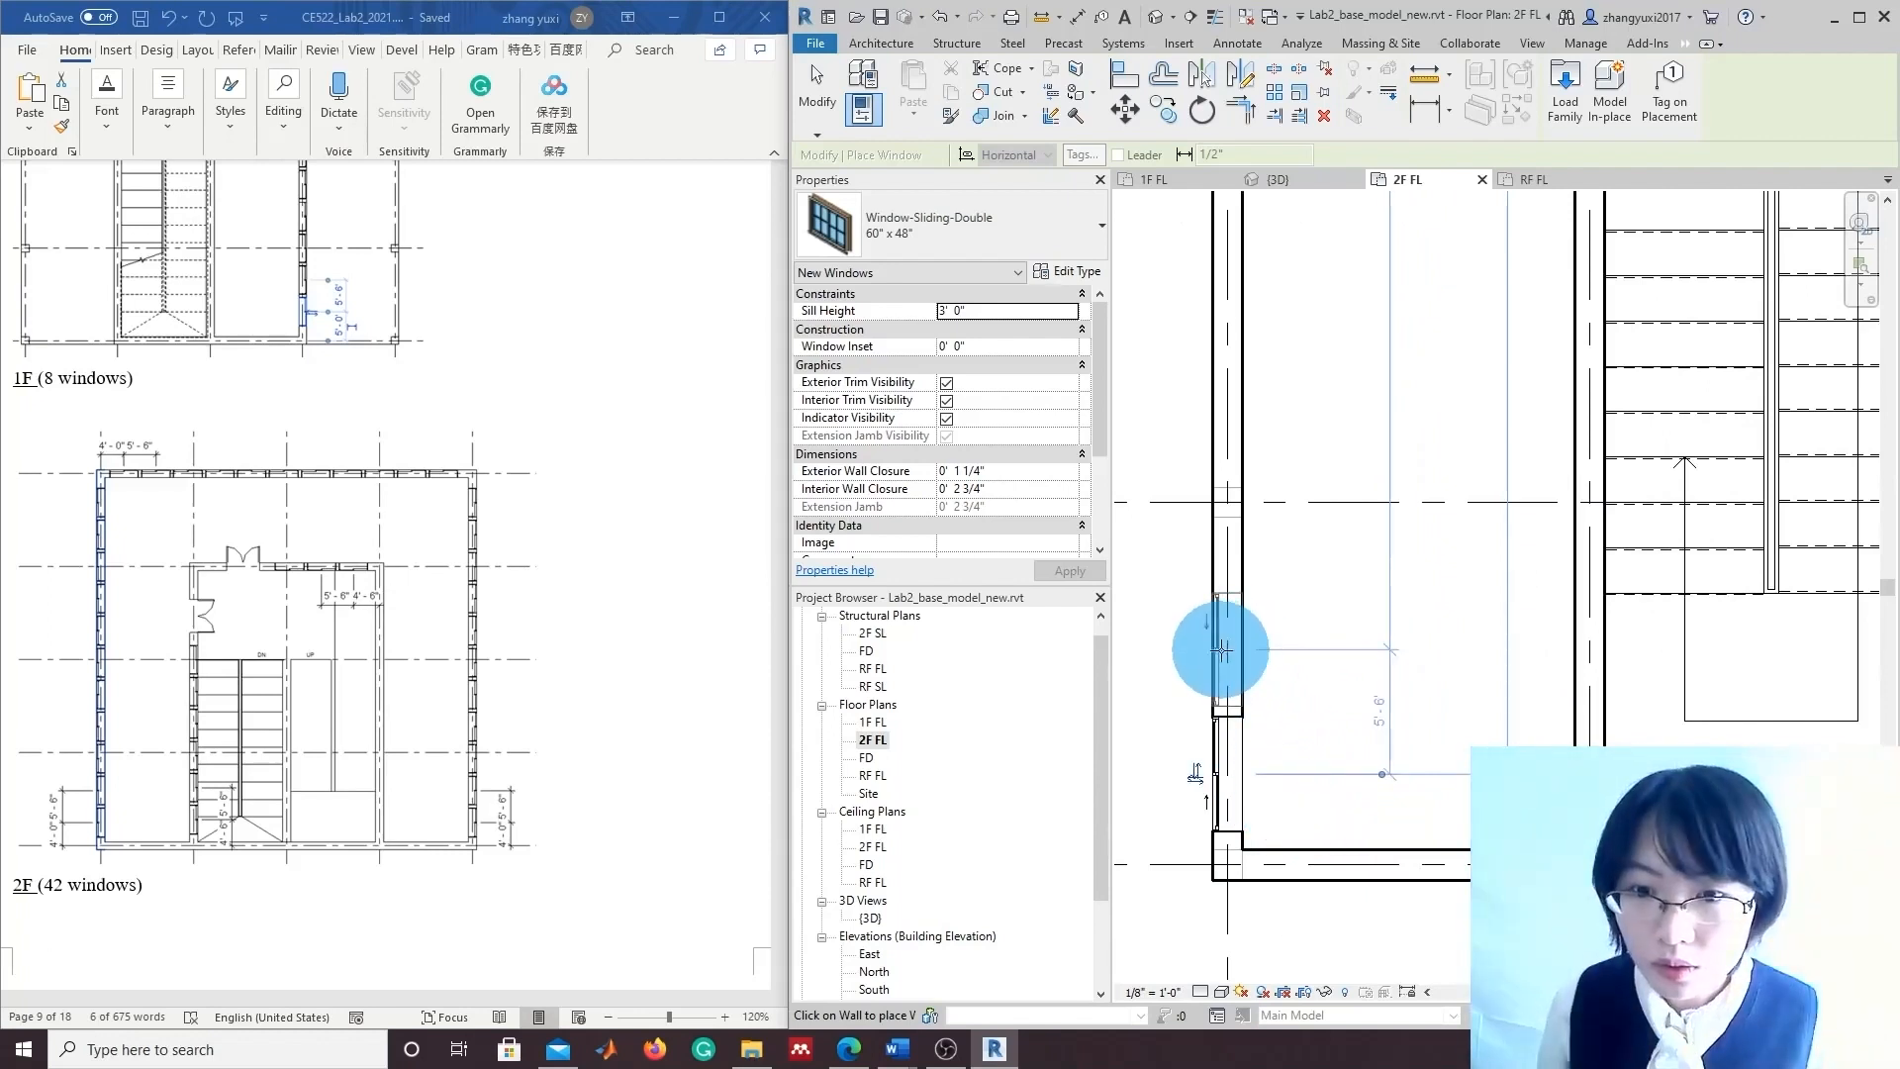
Place ten more 60" x 48" Window-Sliding-Double windows along the X1 wall up to near grid Y1, each spaced 5' 6" from the previous one.
left_click(1220, 649)
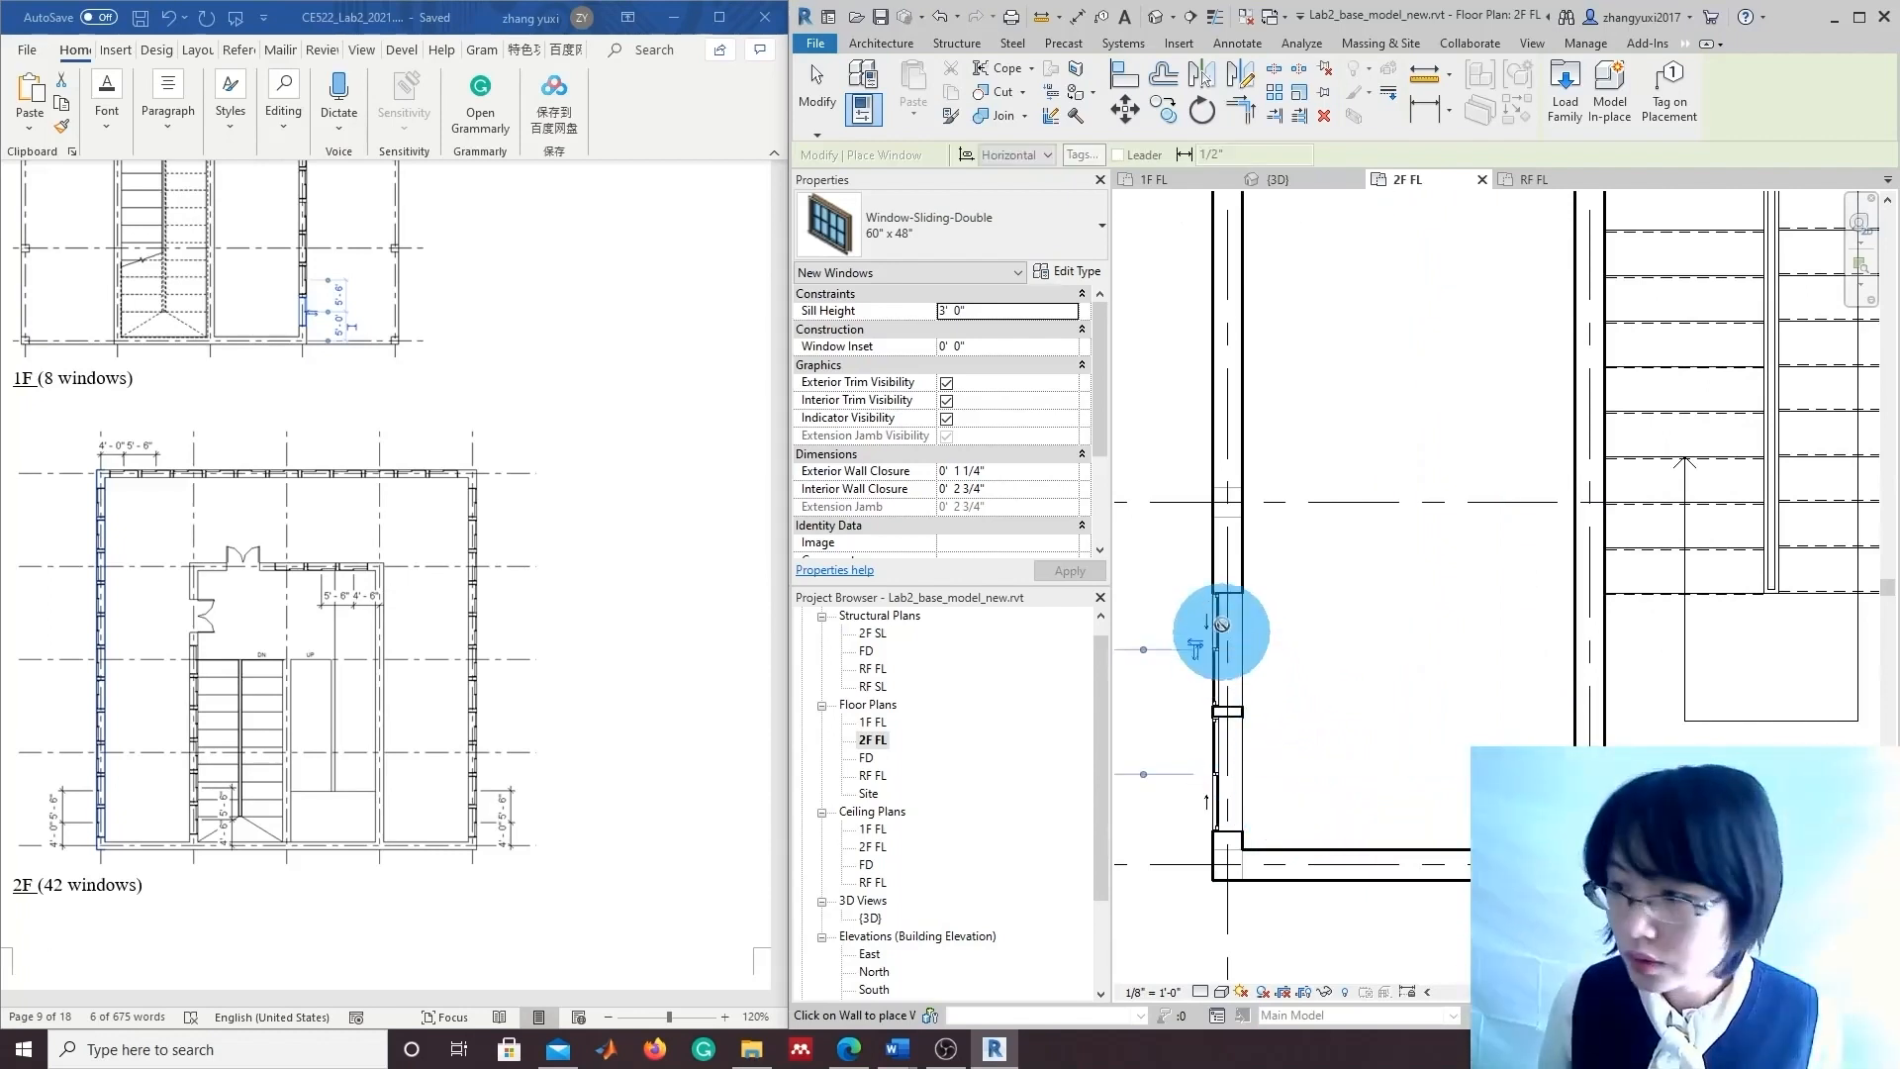
left_click(1216, 529)
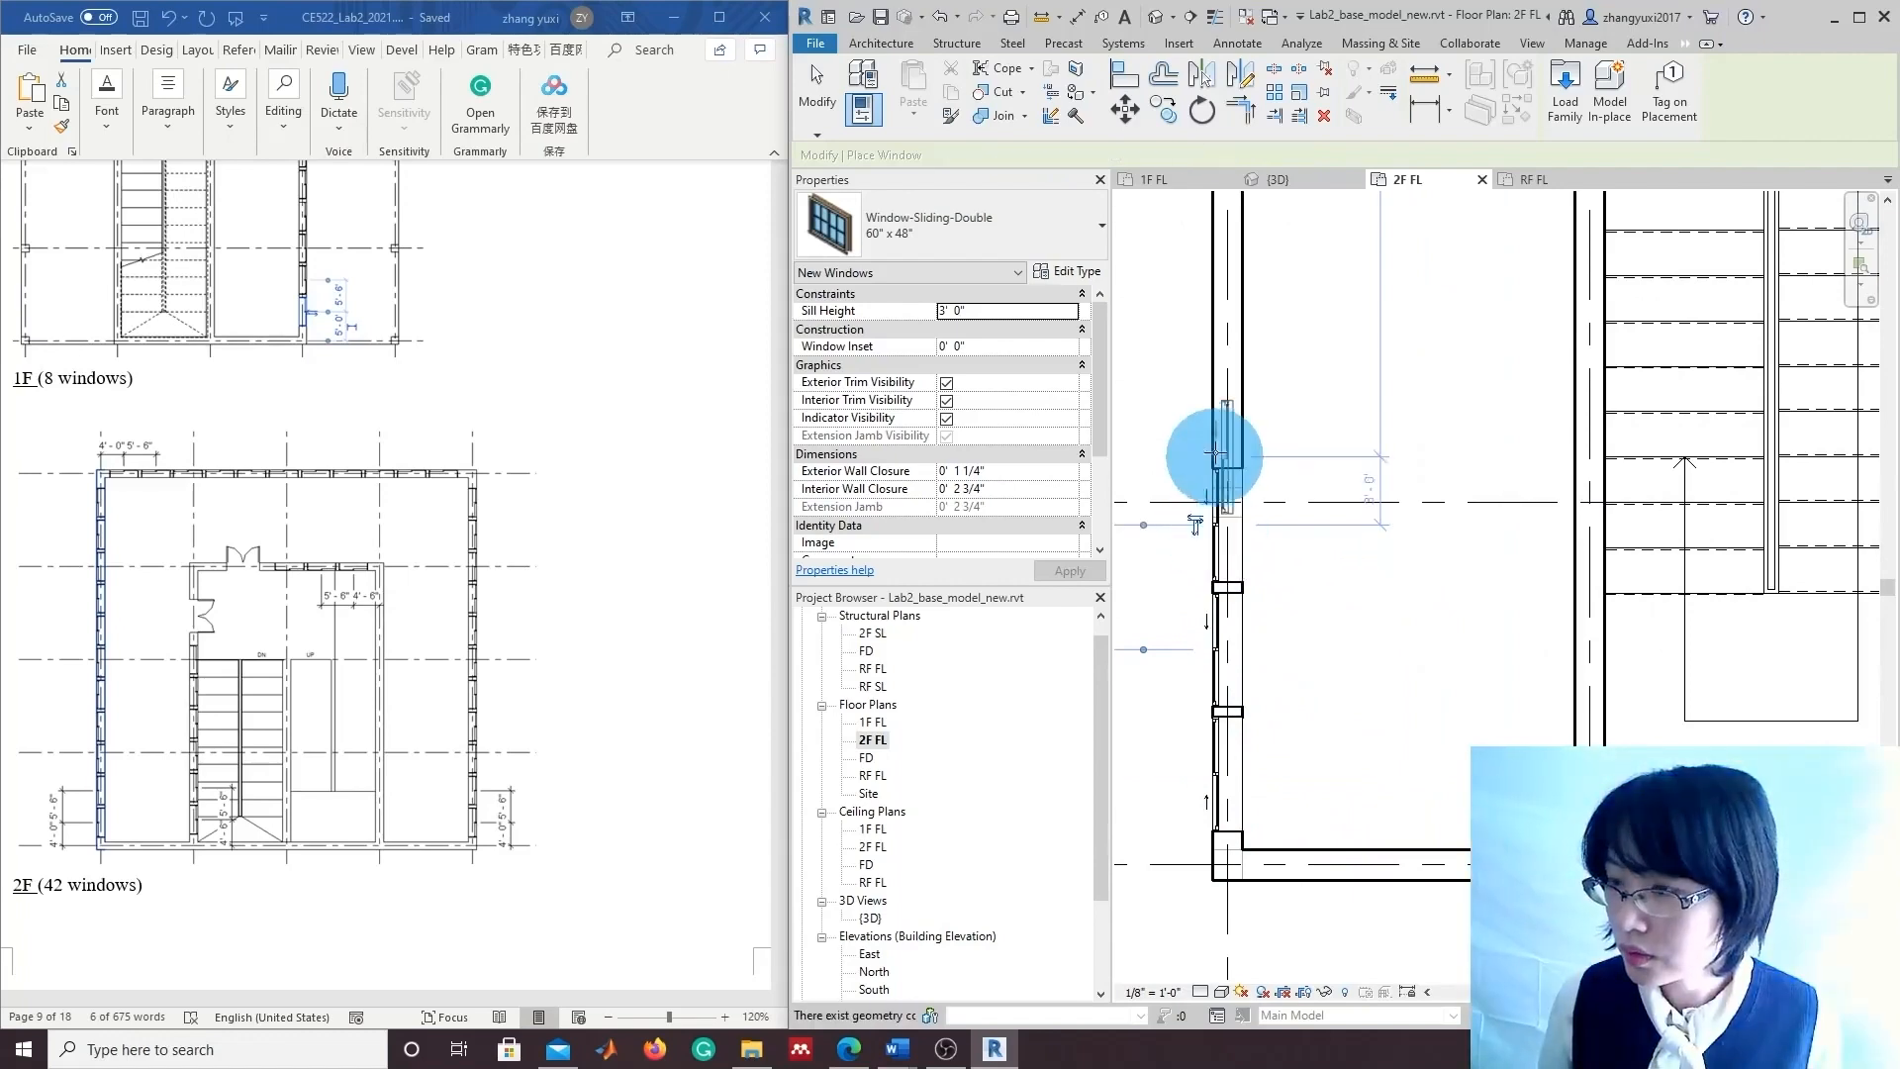
left_click(1216, 399)
left_click(1219, 277)
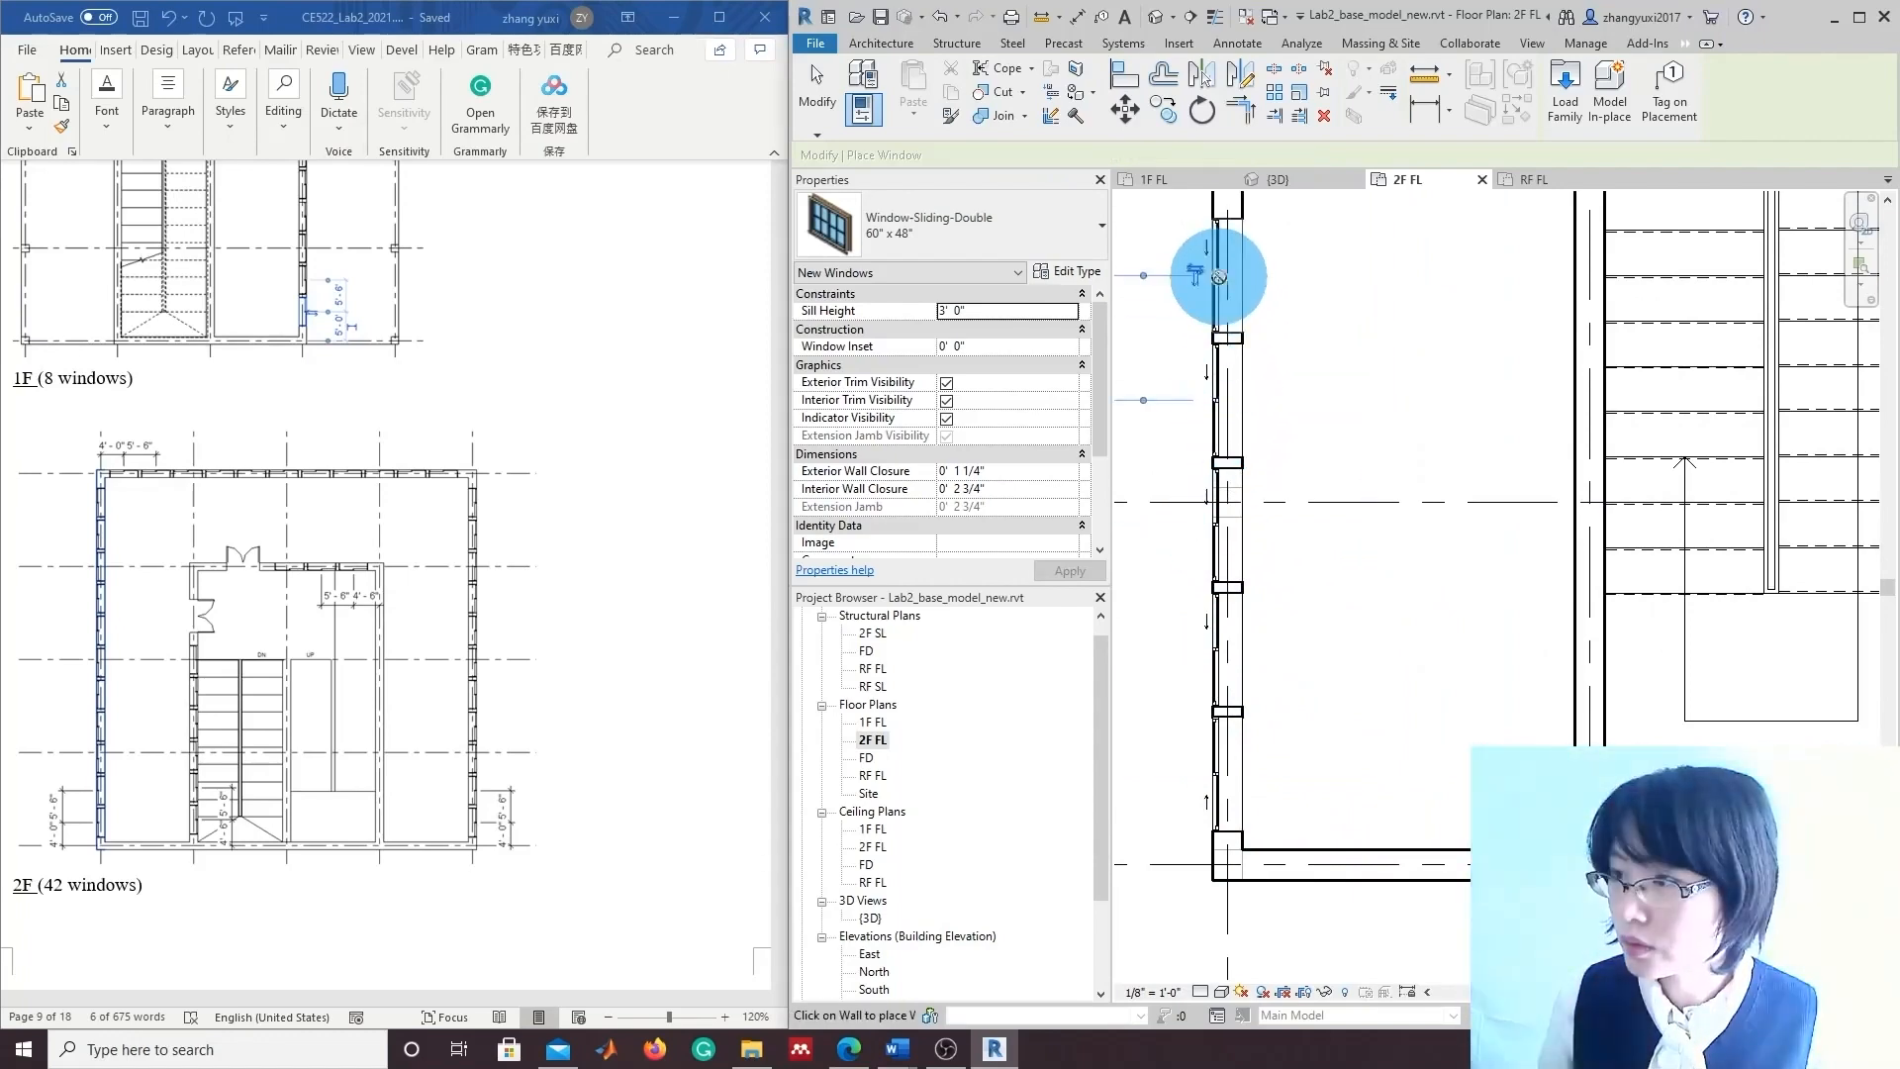
middle_click_drag(1279, 337, 1288, 669)
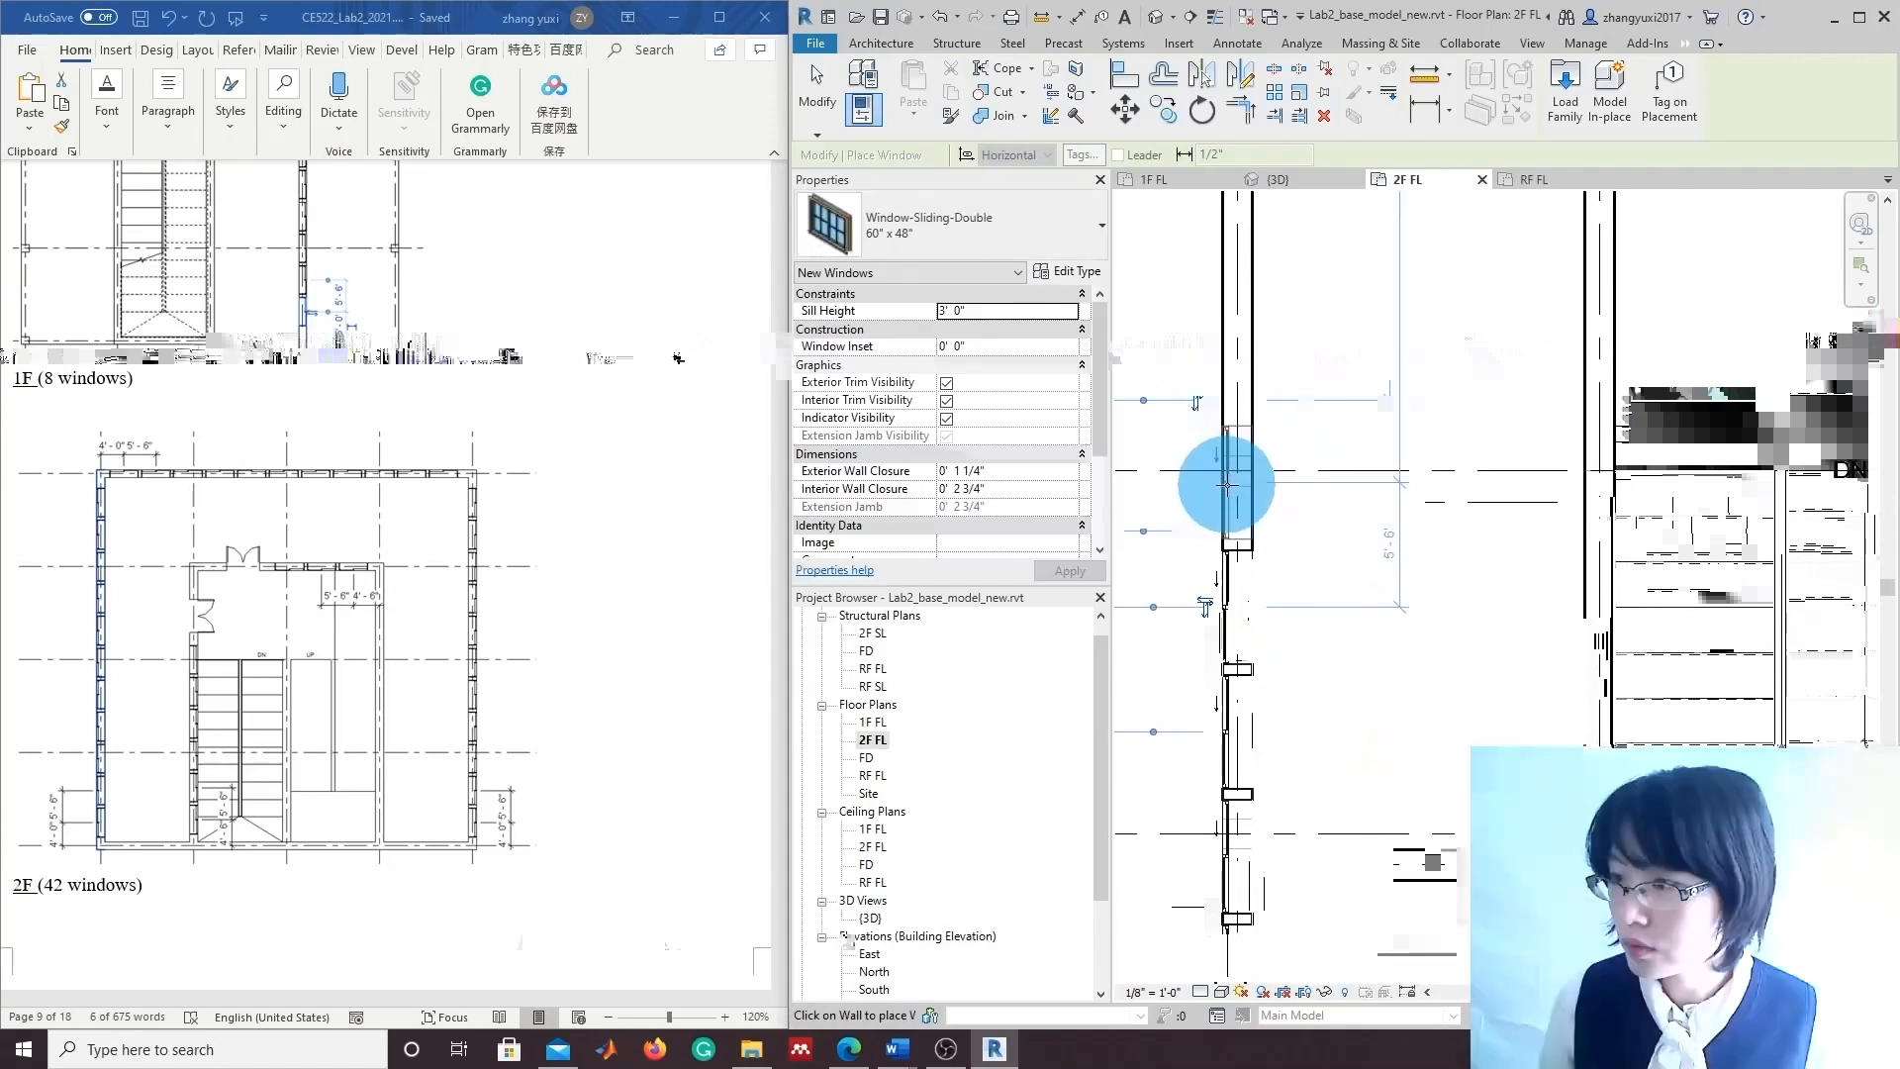
left_click(1227, 475)
left_click(1232, 354)
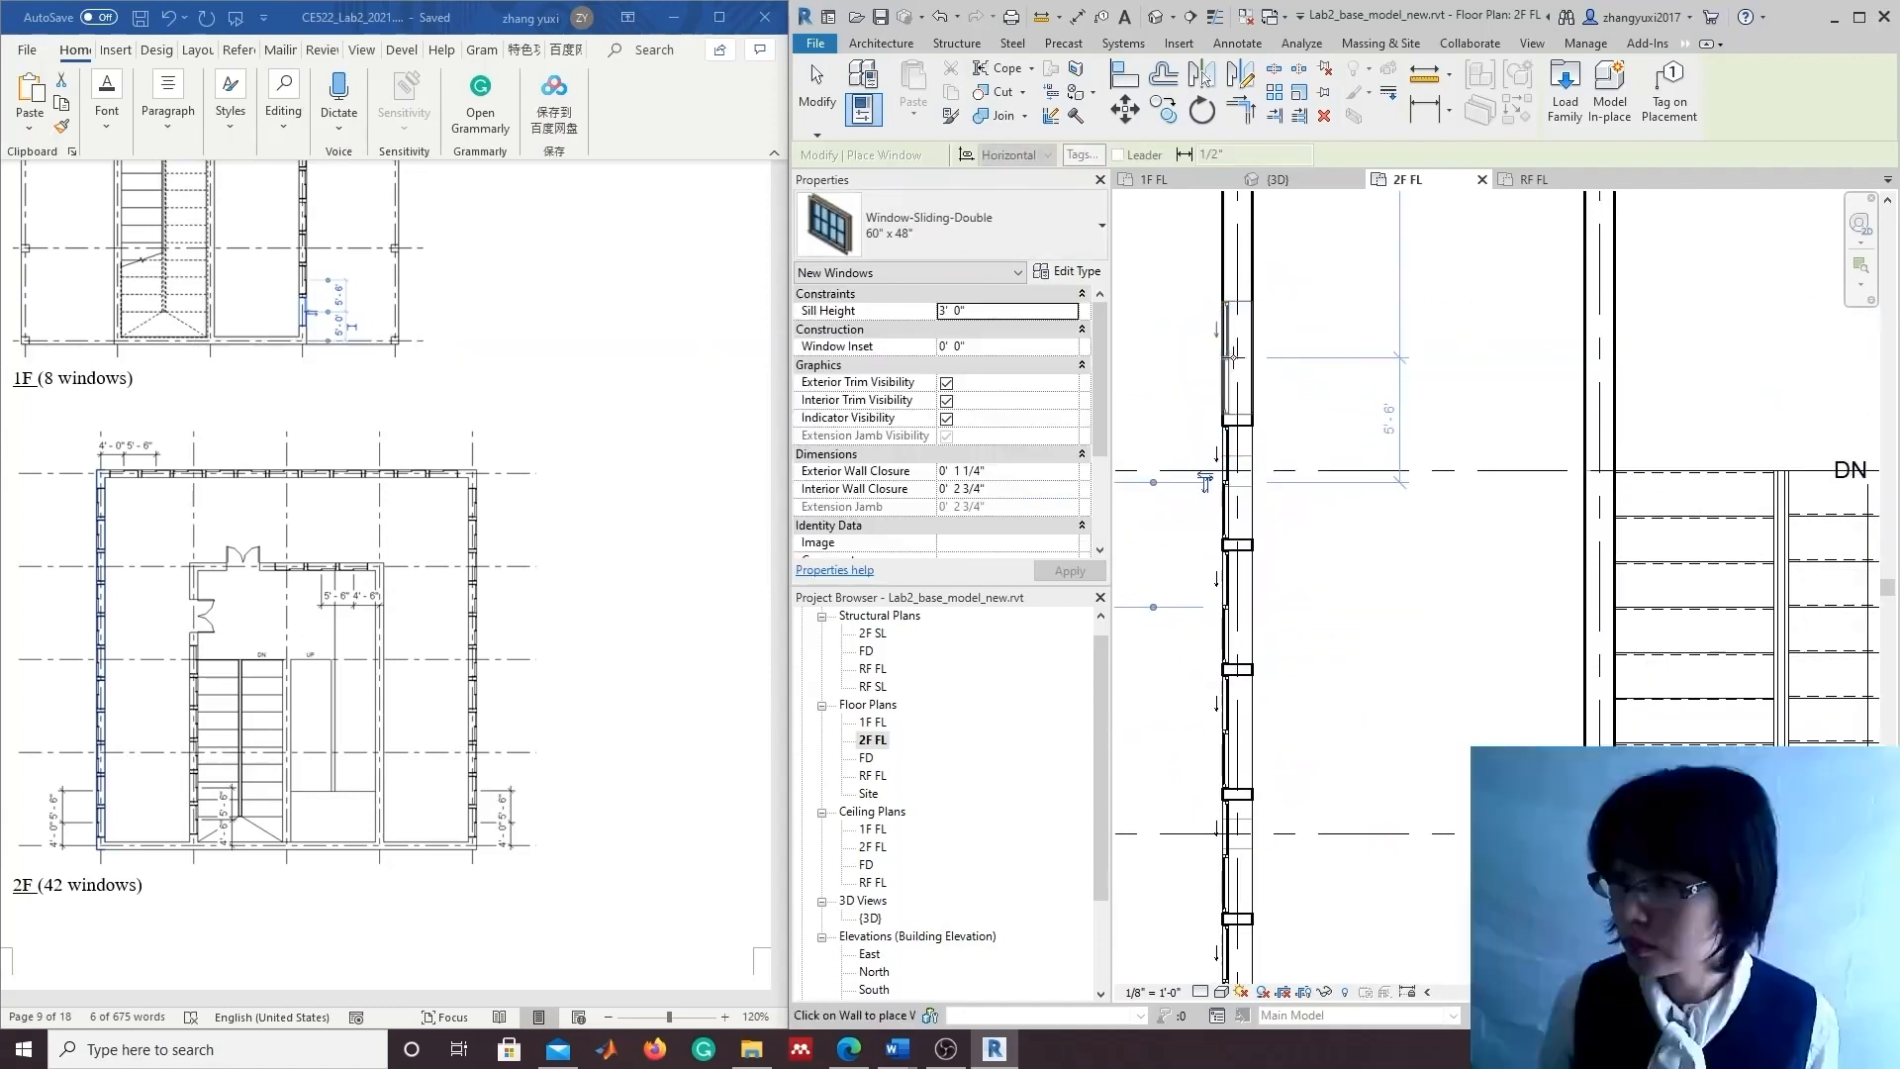
middle_click_drag(1266, 275, 1256, 476)
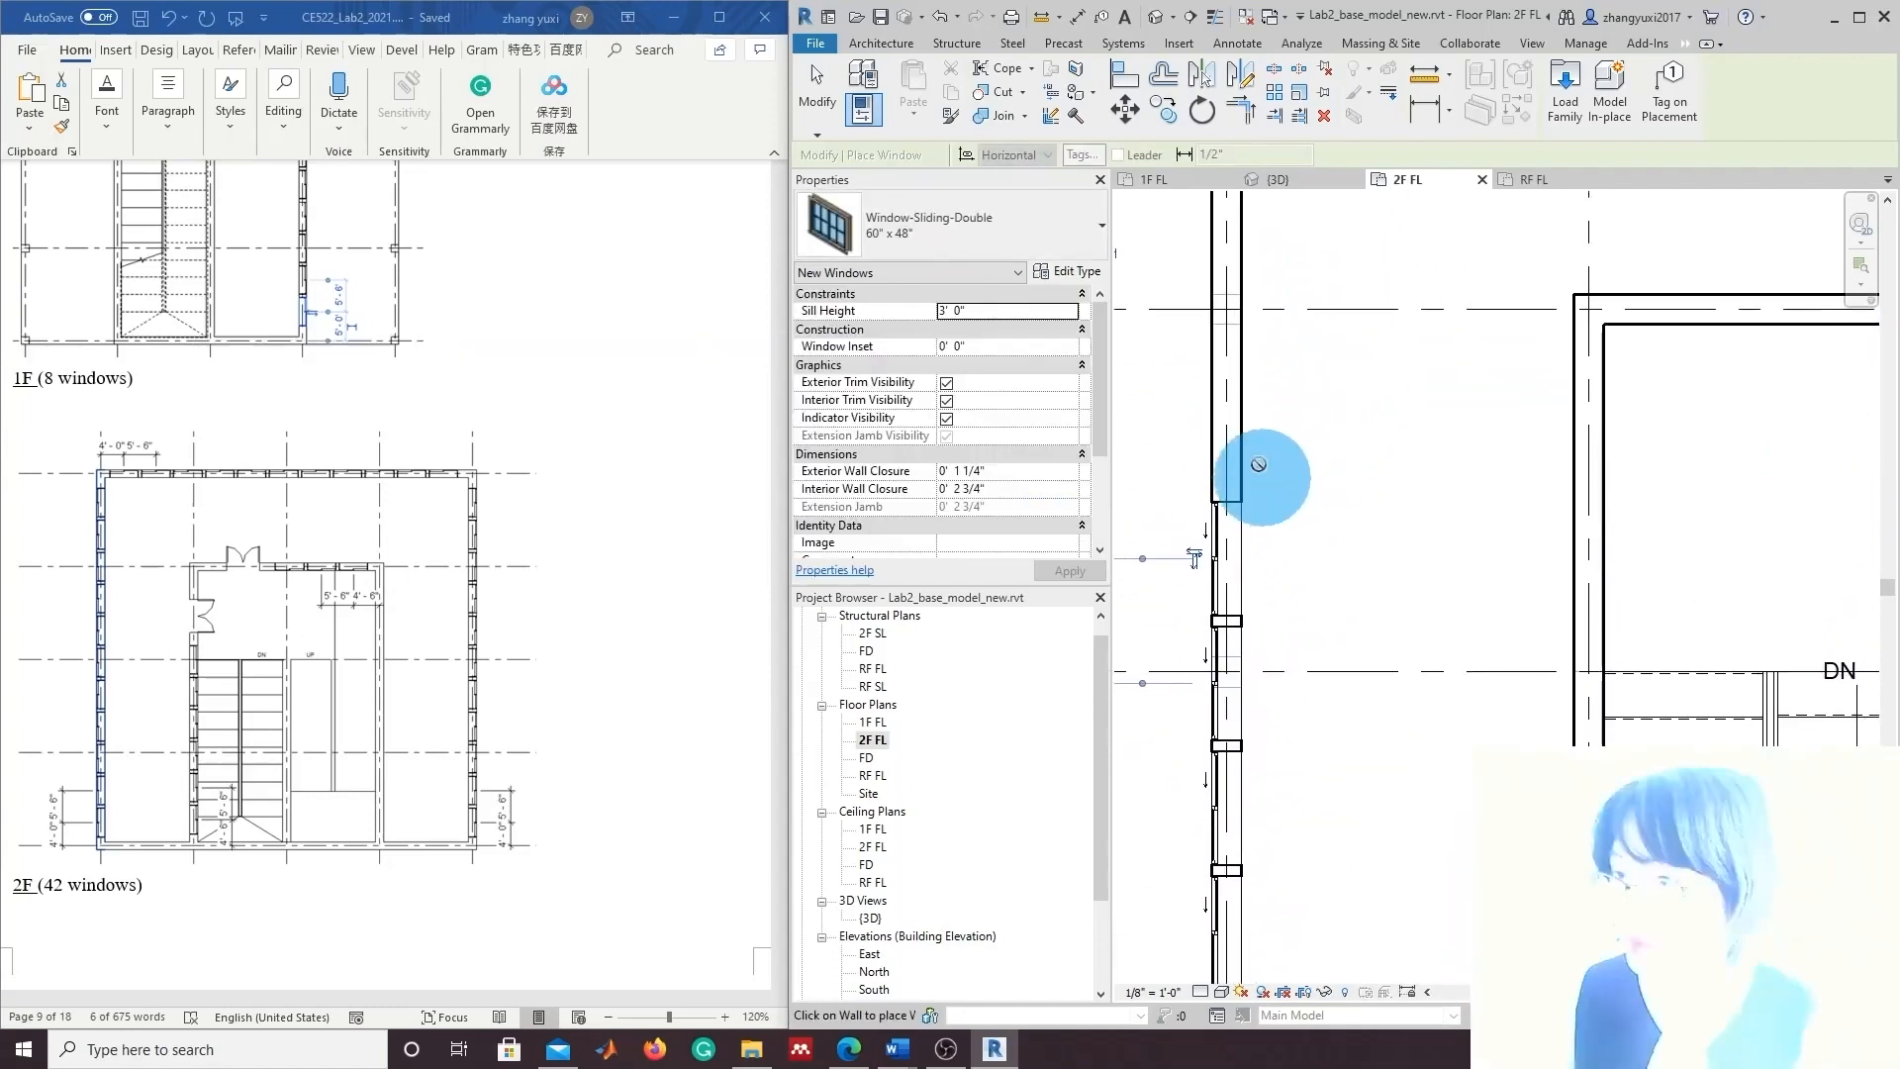
left_click(1213, 431)
middle_click_drag(1326, 413, 1349, 657)
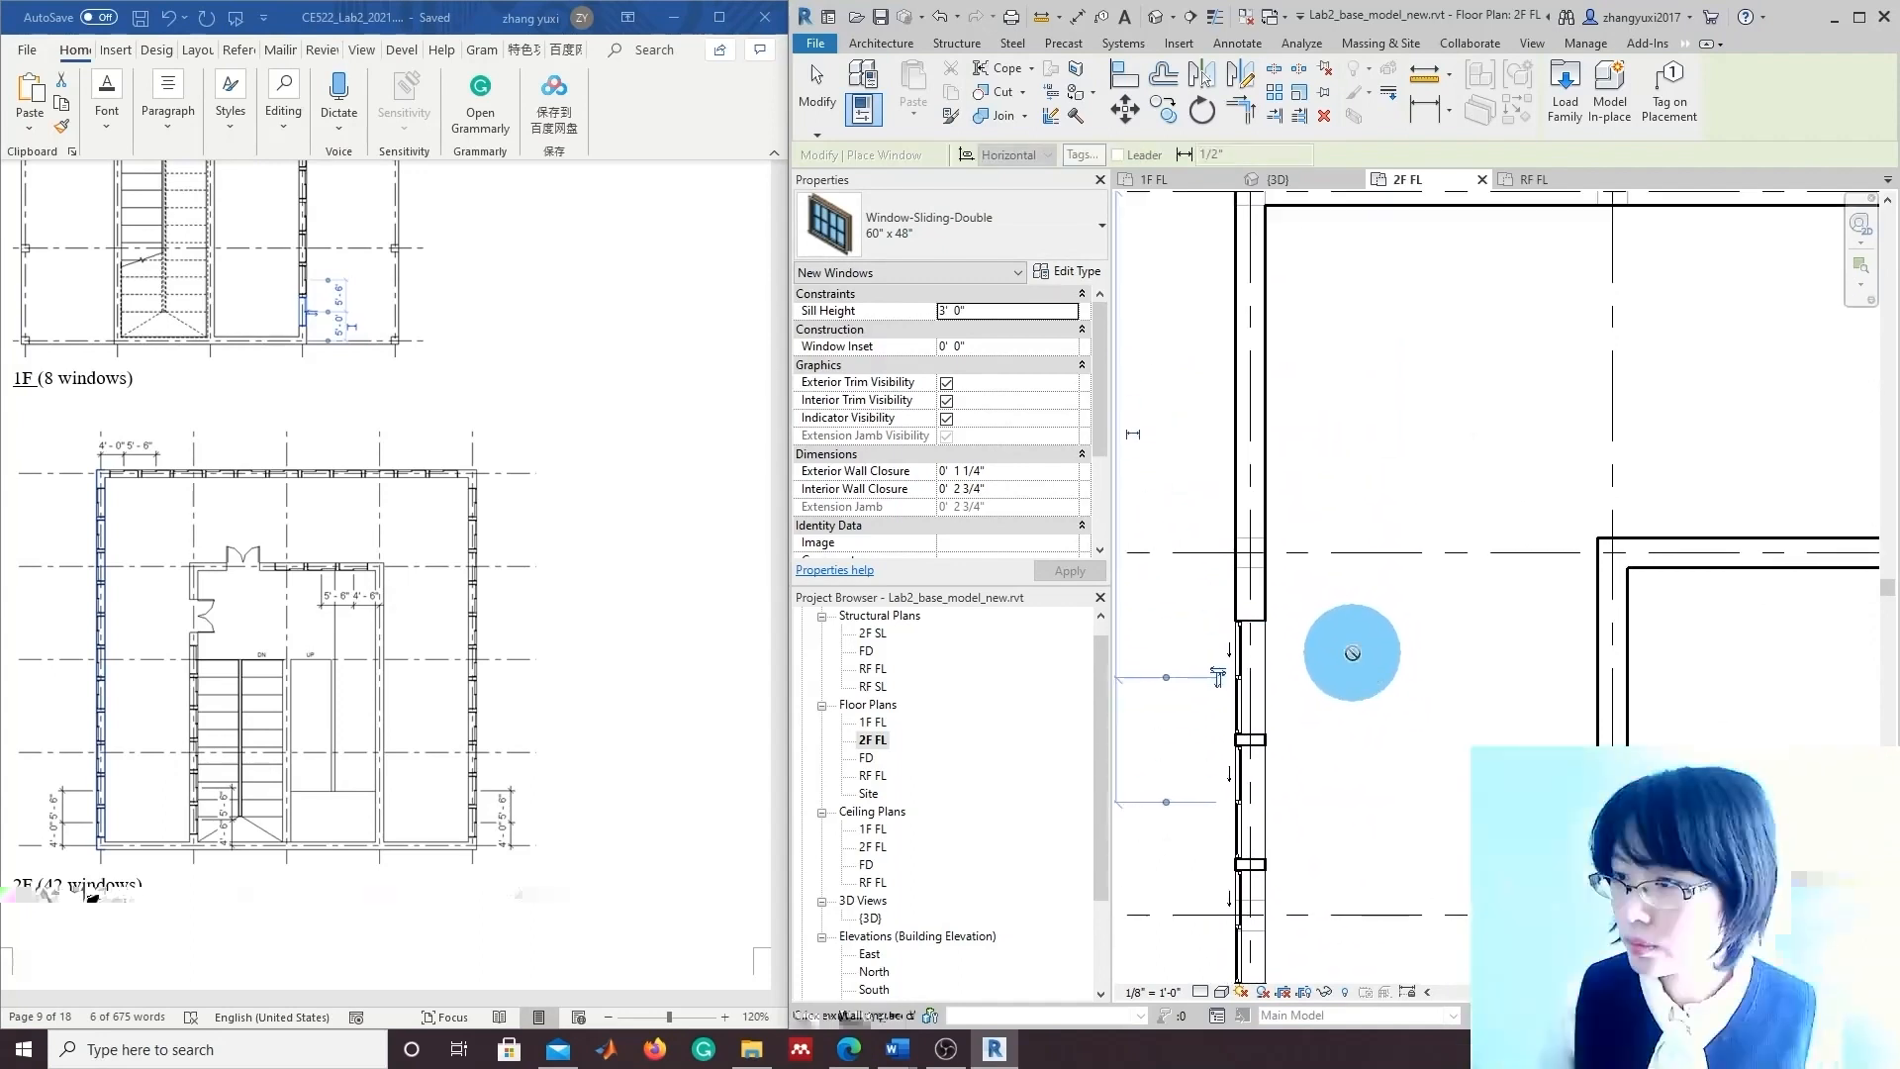
left_click(1233, 554)
middle_click_drag(1336, 496, 1328, 645)
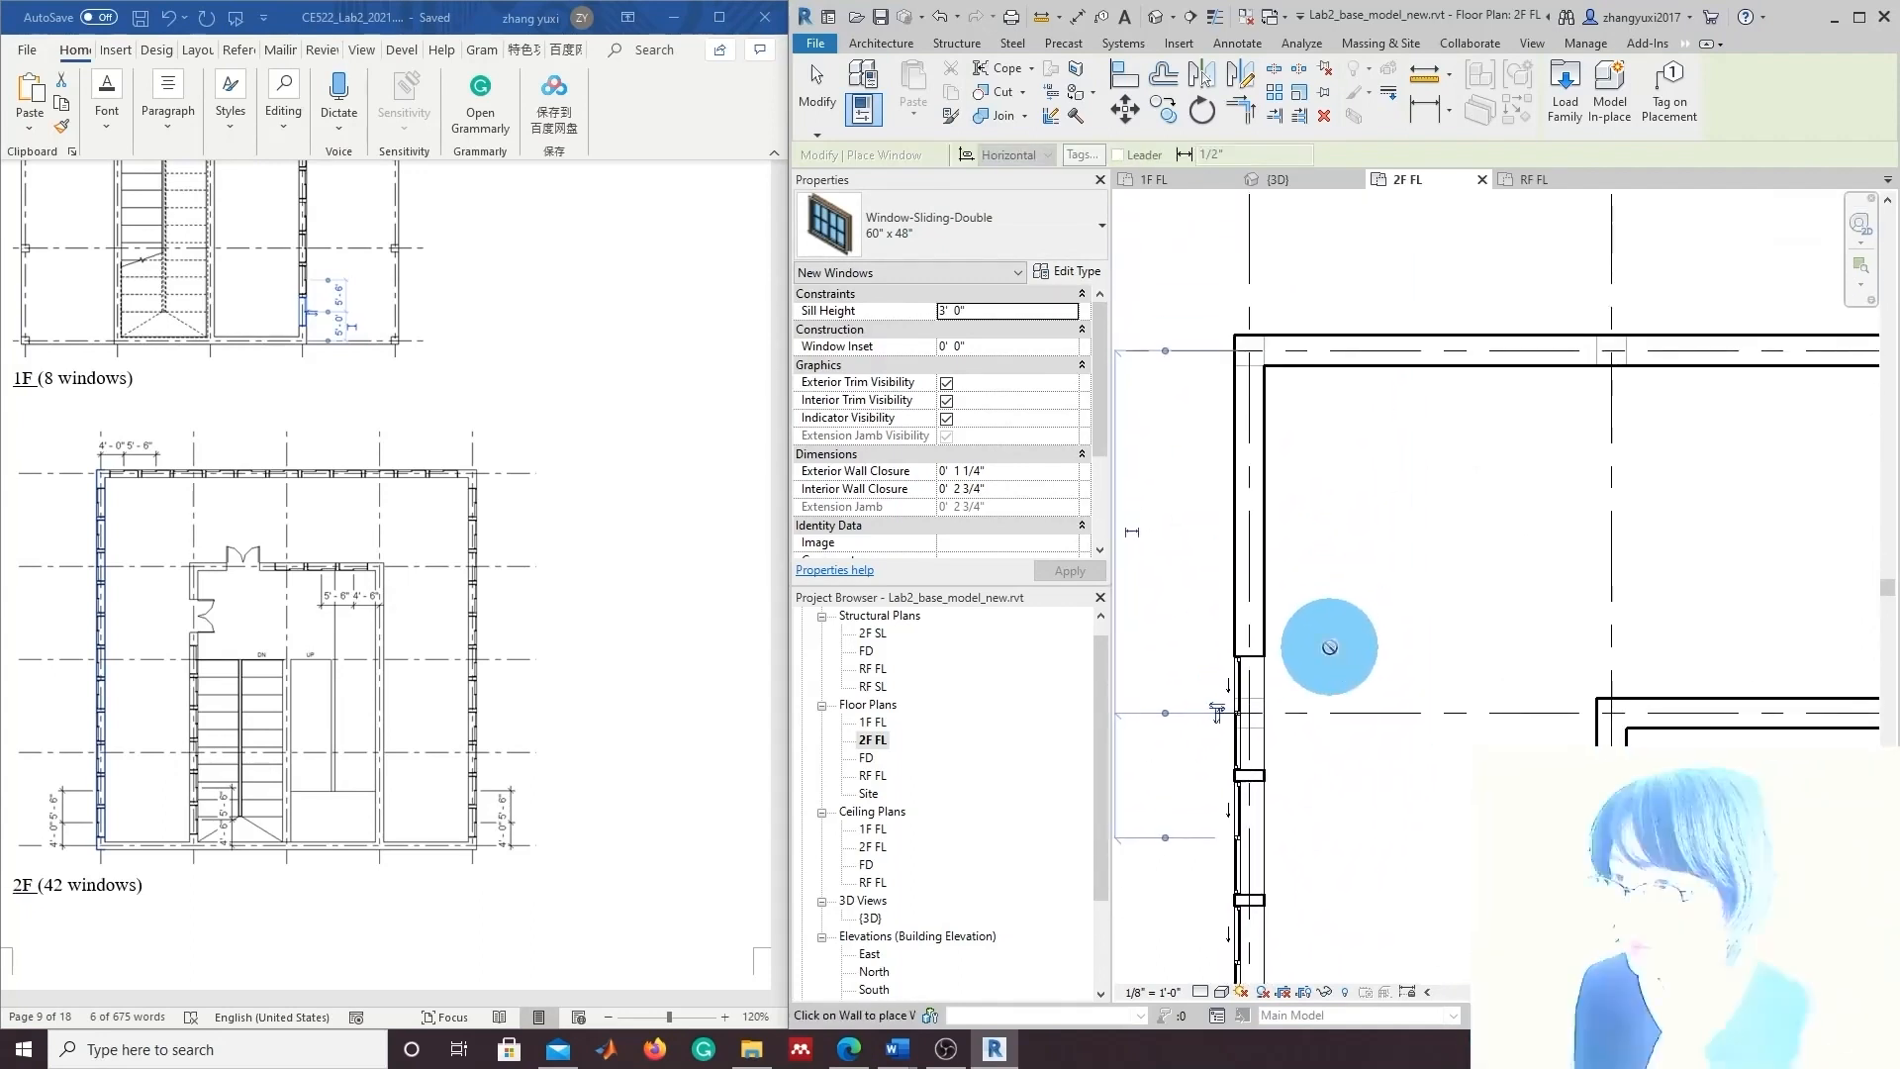
left_click(1232, 589)
middle_click_drag(1297, 512, 1273, 564)
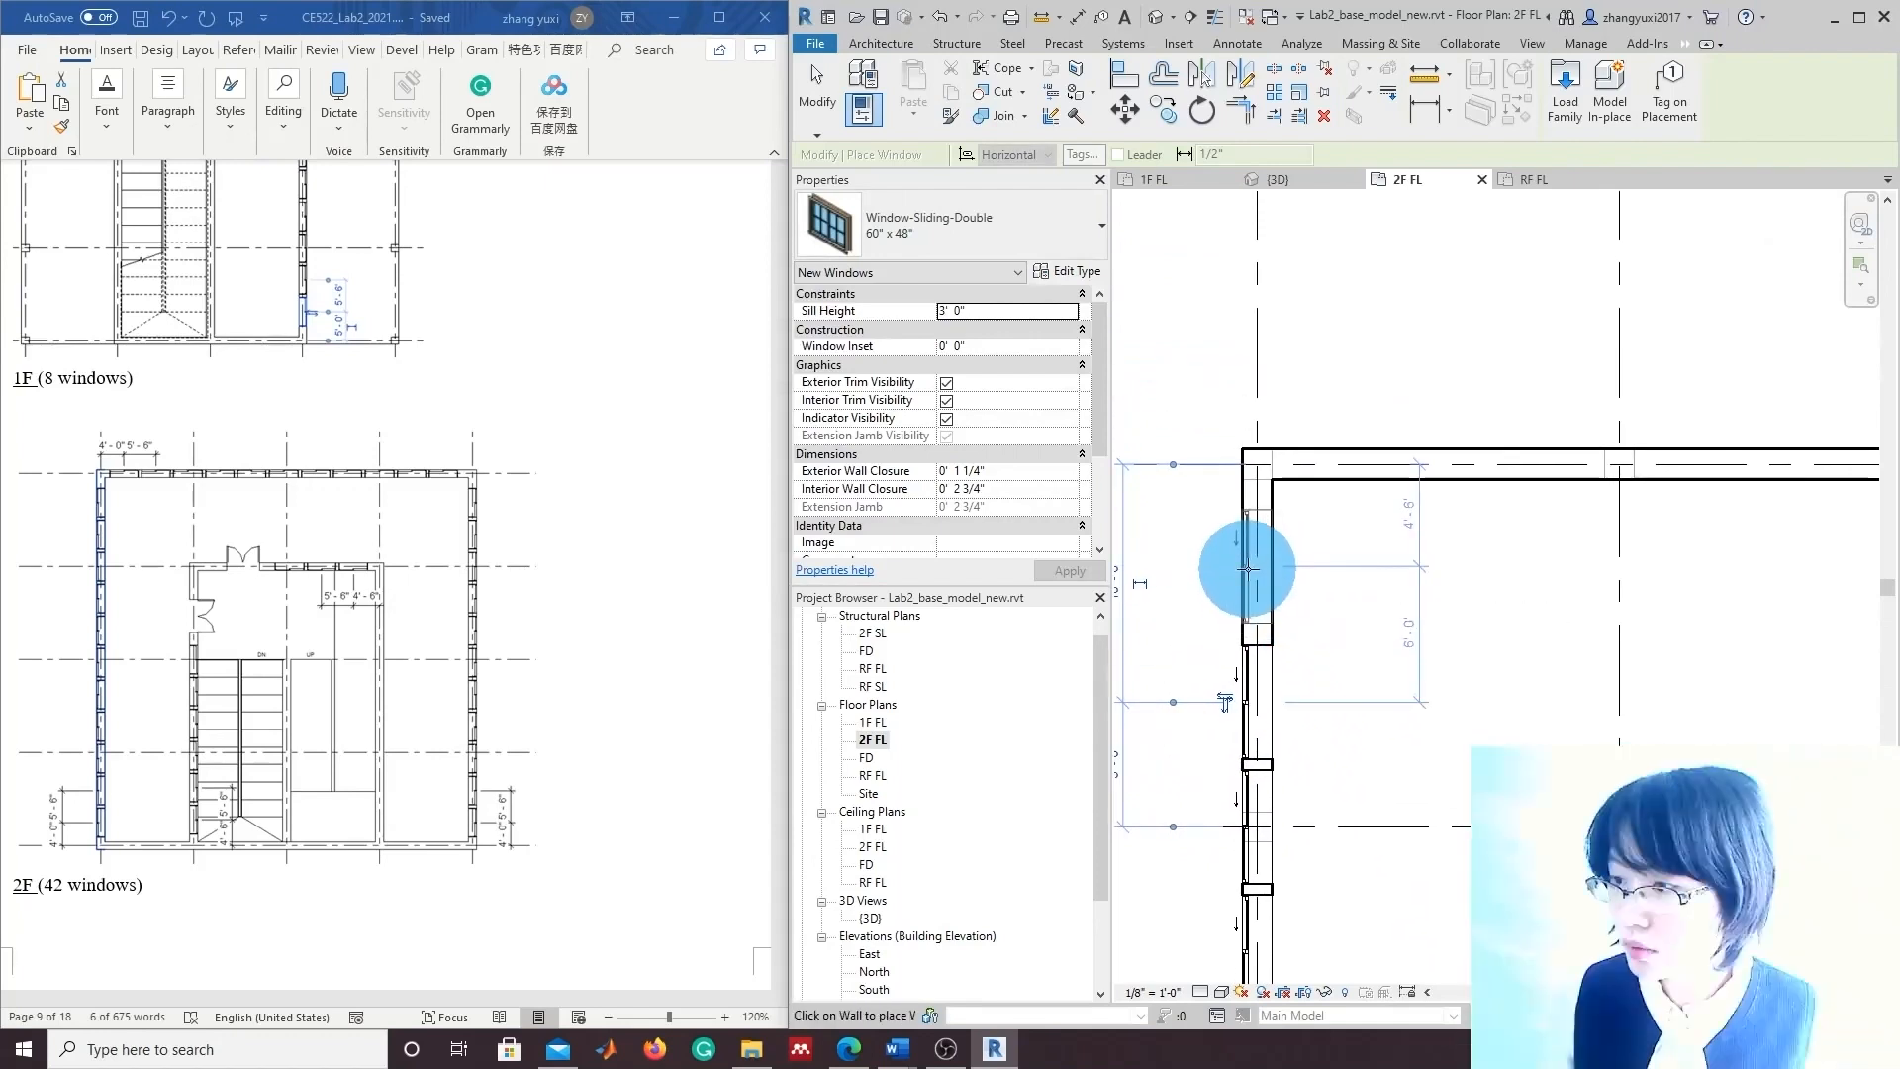
left_click(1248, 571)
Compare the windows in the X1 wall with the 2F layout in the instructions and end window placement.
scroll(1383, 665, "down", 4)
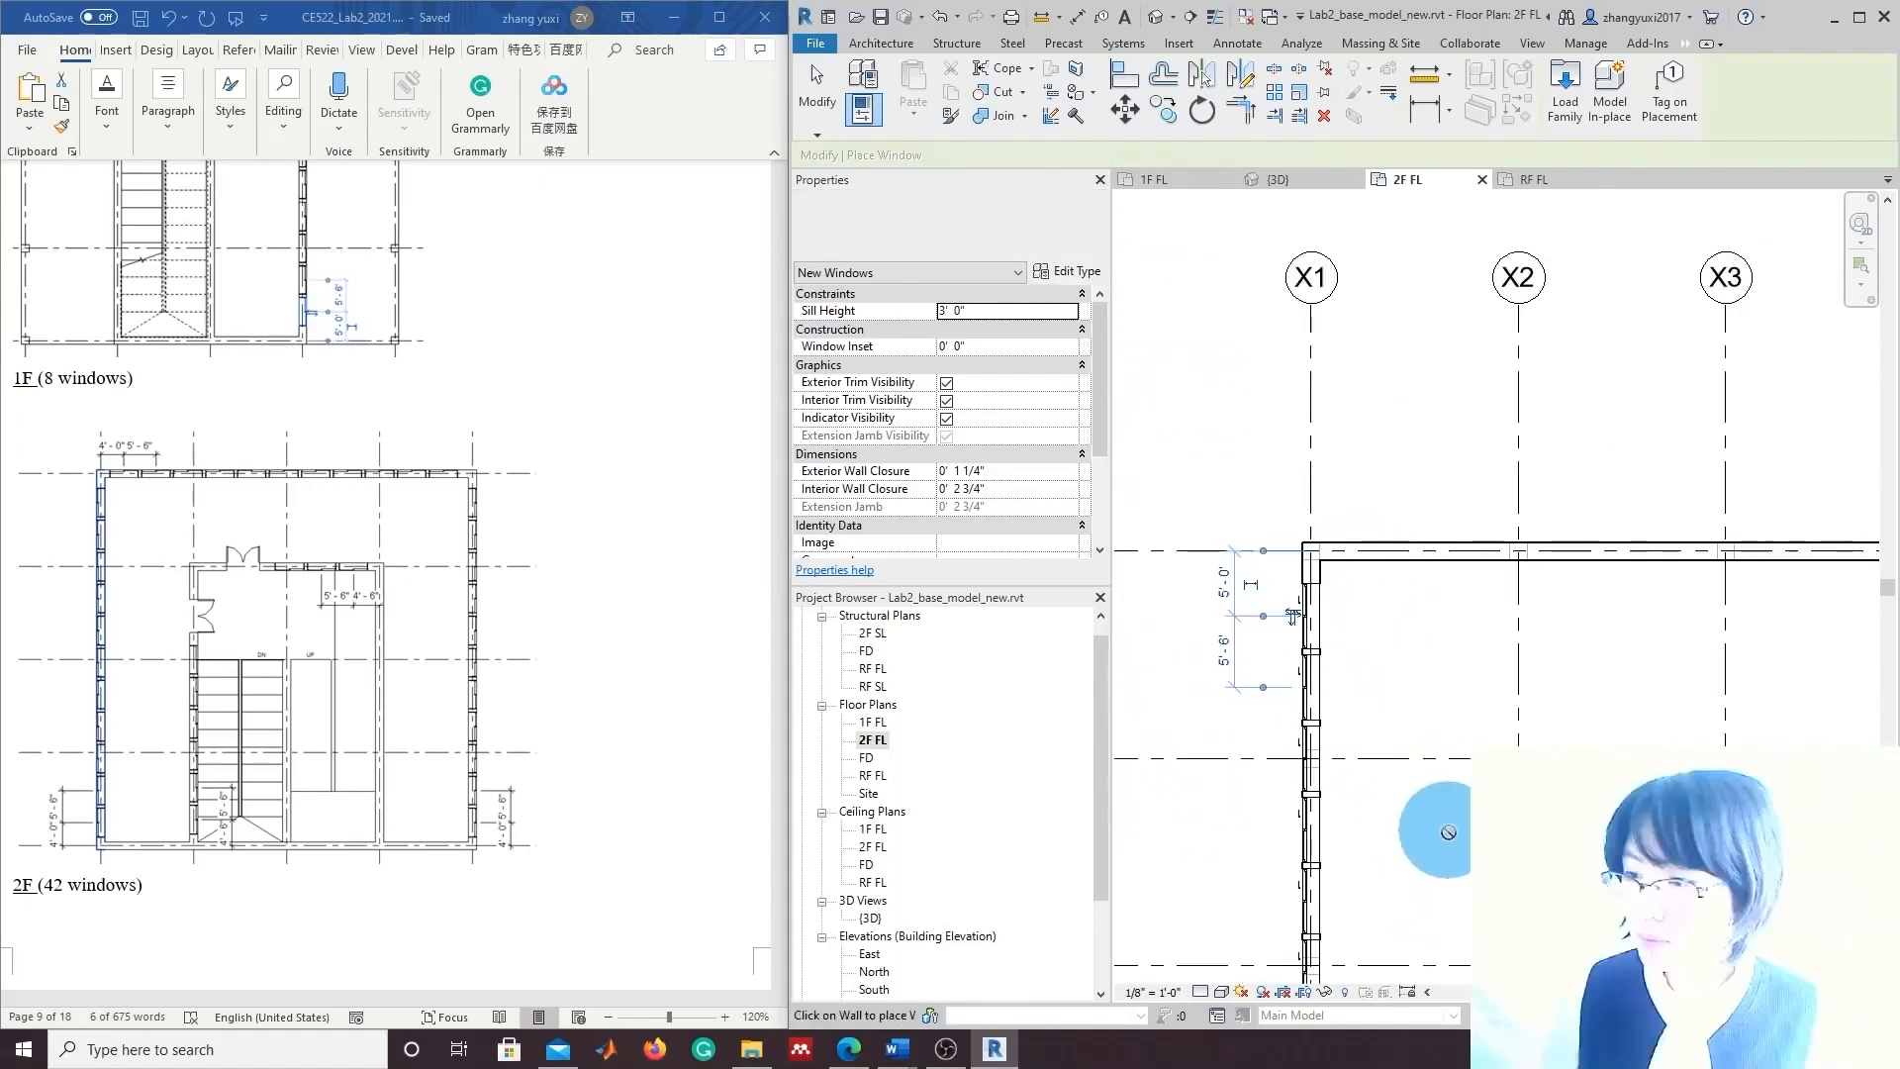
scroll(1448, 838, "down", 3)
middle_click_drag(1451, 883, 1434, 748)
scroll(1413, 738, "down", 2)
middle_click_drag(1421, 849, 1402, 778)
scroll(1384, 757, "down", 1)
scroll(1383, 756, "down", 1)
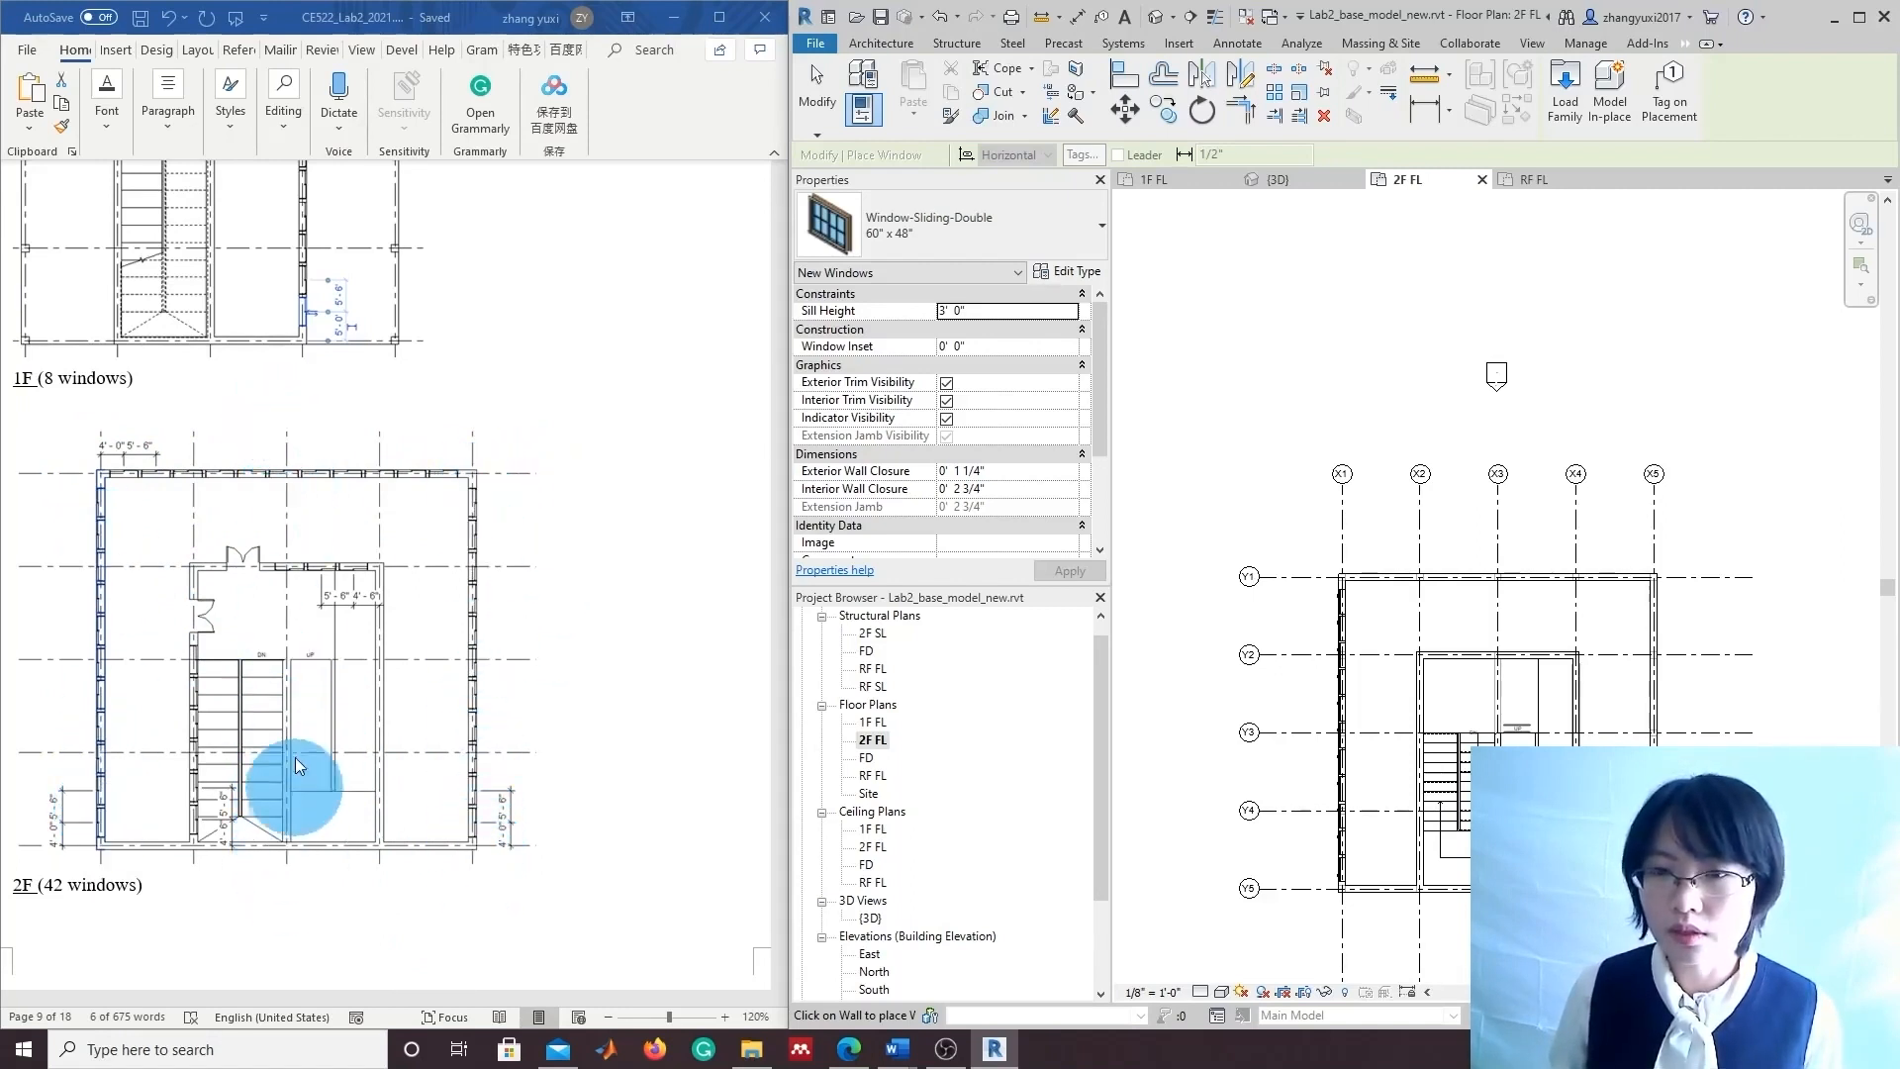
scroll(1646, 666, "down", 2)
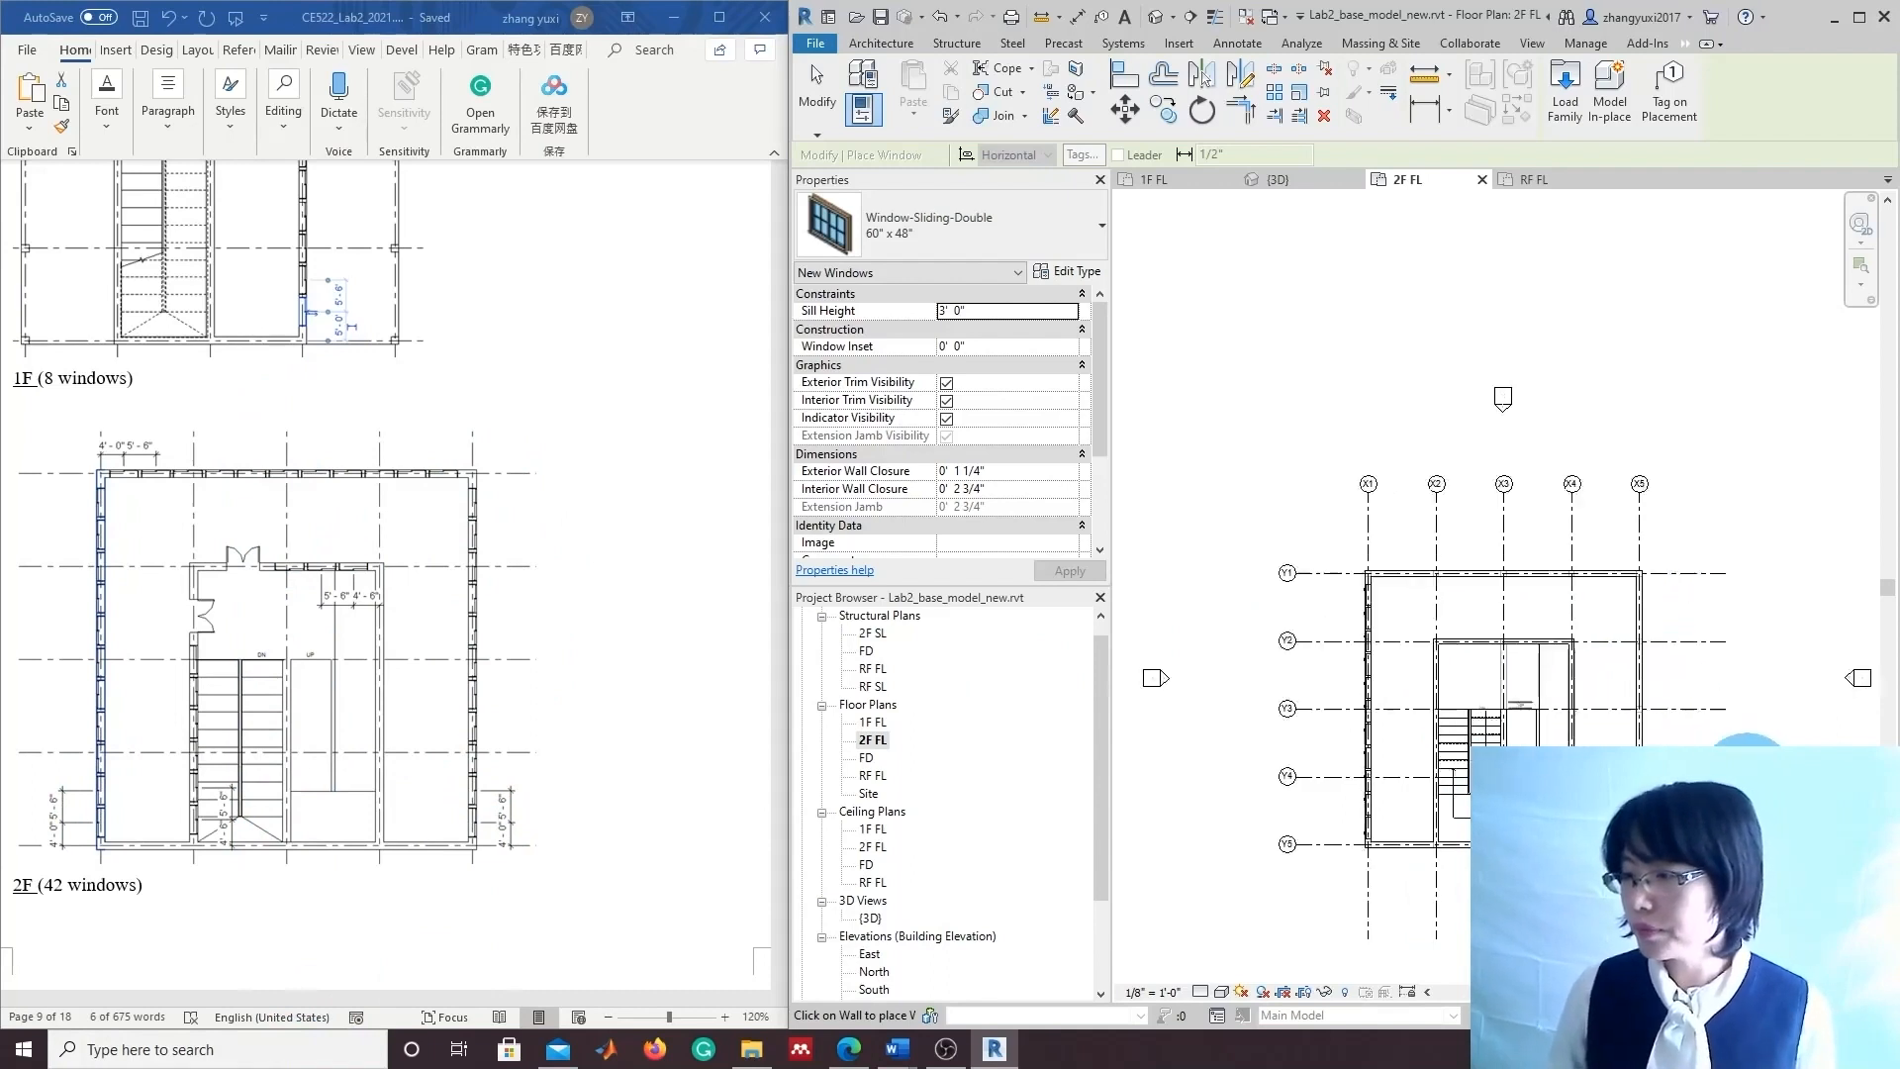
scroll(1752, 779, "up", 2)
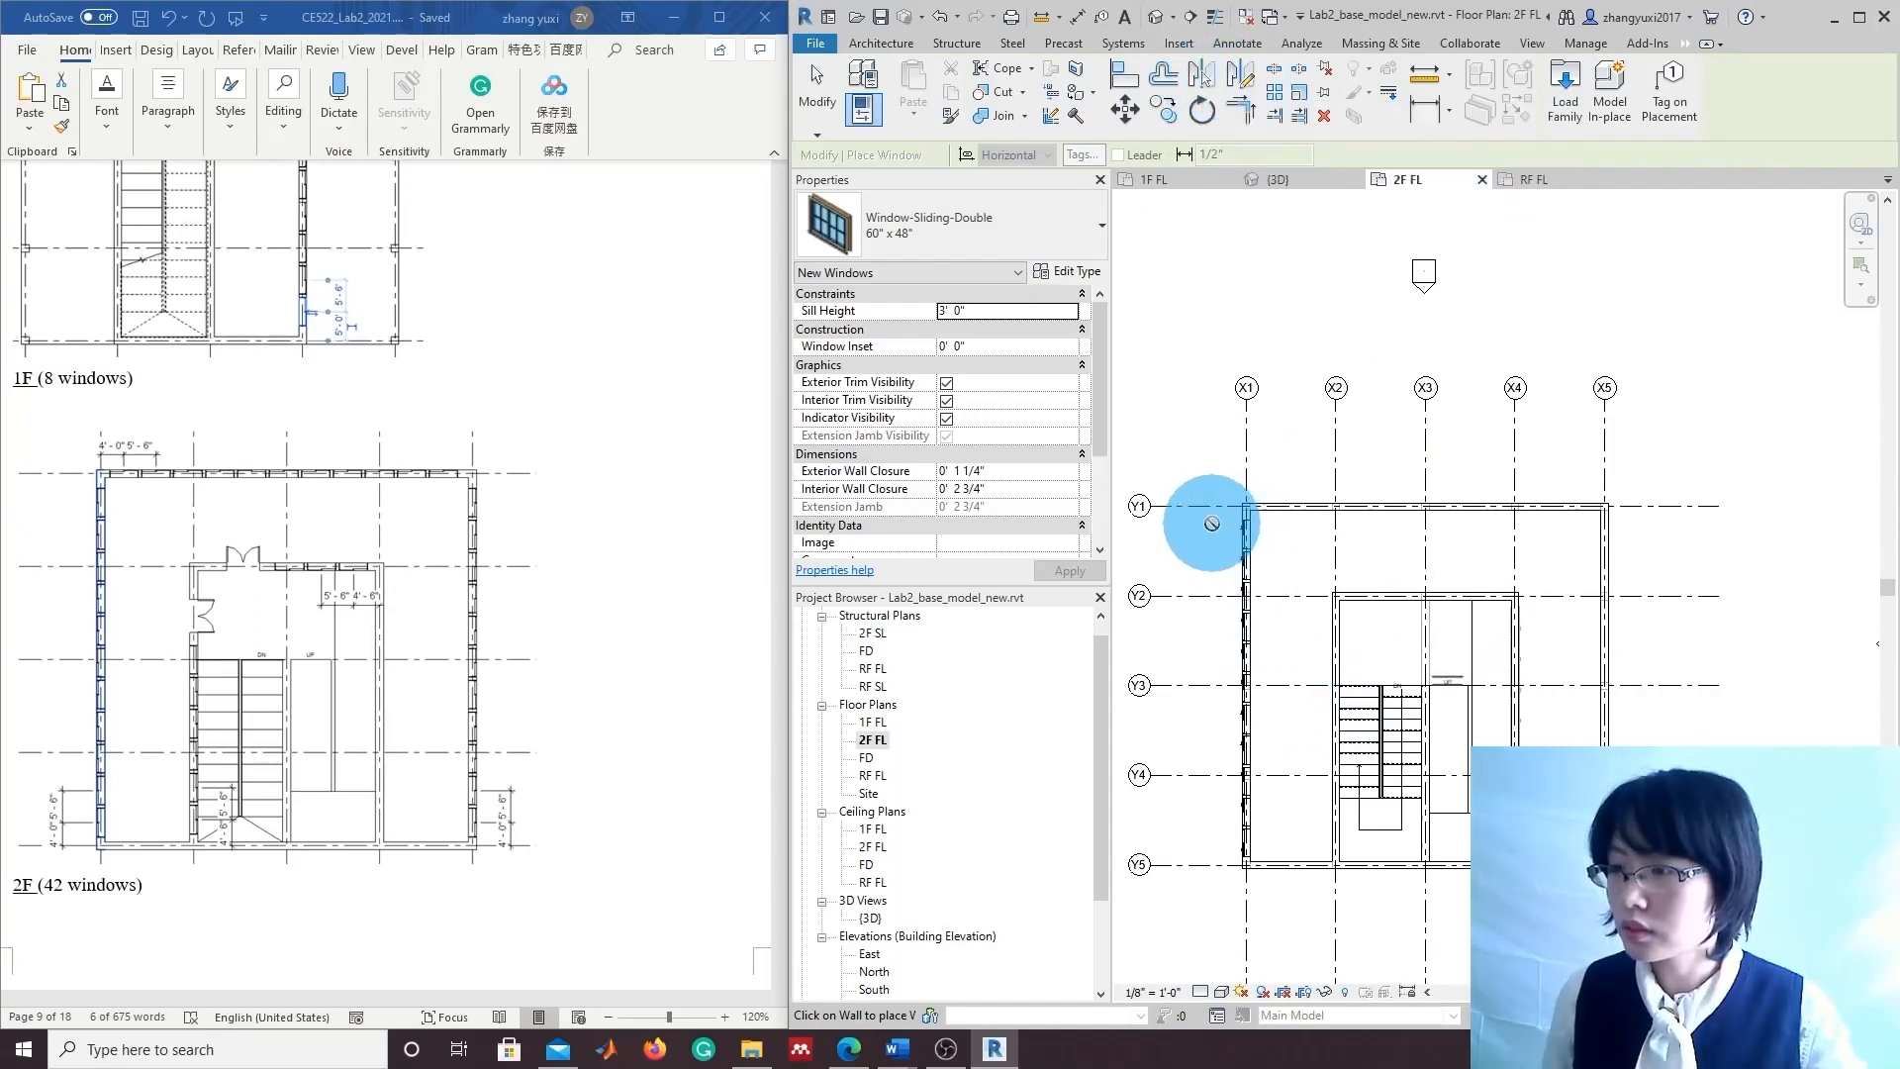
key("Escape")
key("Escape")
Mirror a copy of the X1 wall's windows onto the Y1 wall about a 45° axis drawn from the X1/Y1 wall corner, and clear the selection.
left_click_drag(1209, 519, 1287, 868)
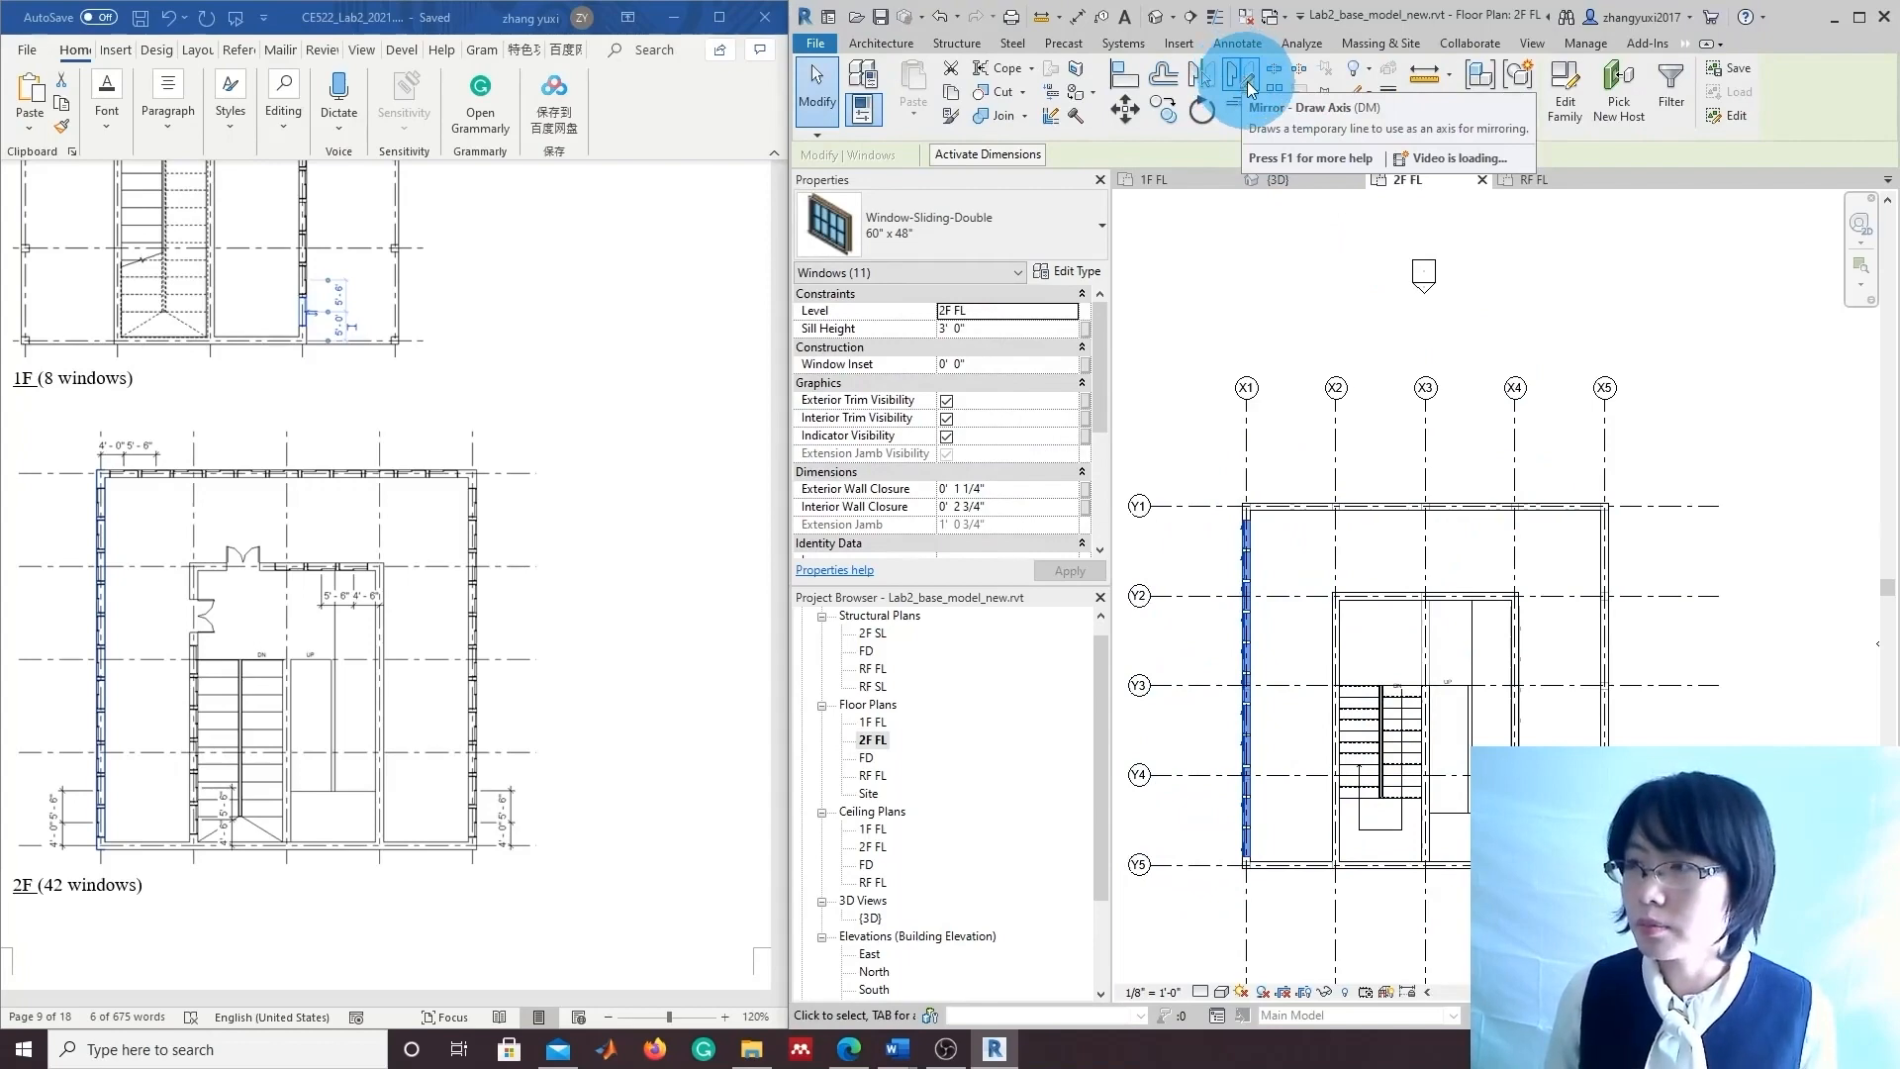
left_click(1245, 86)
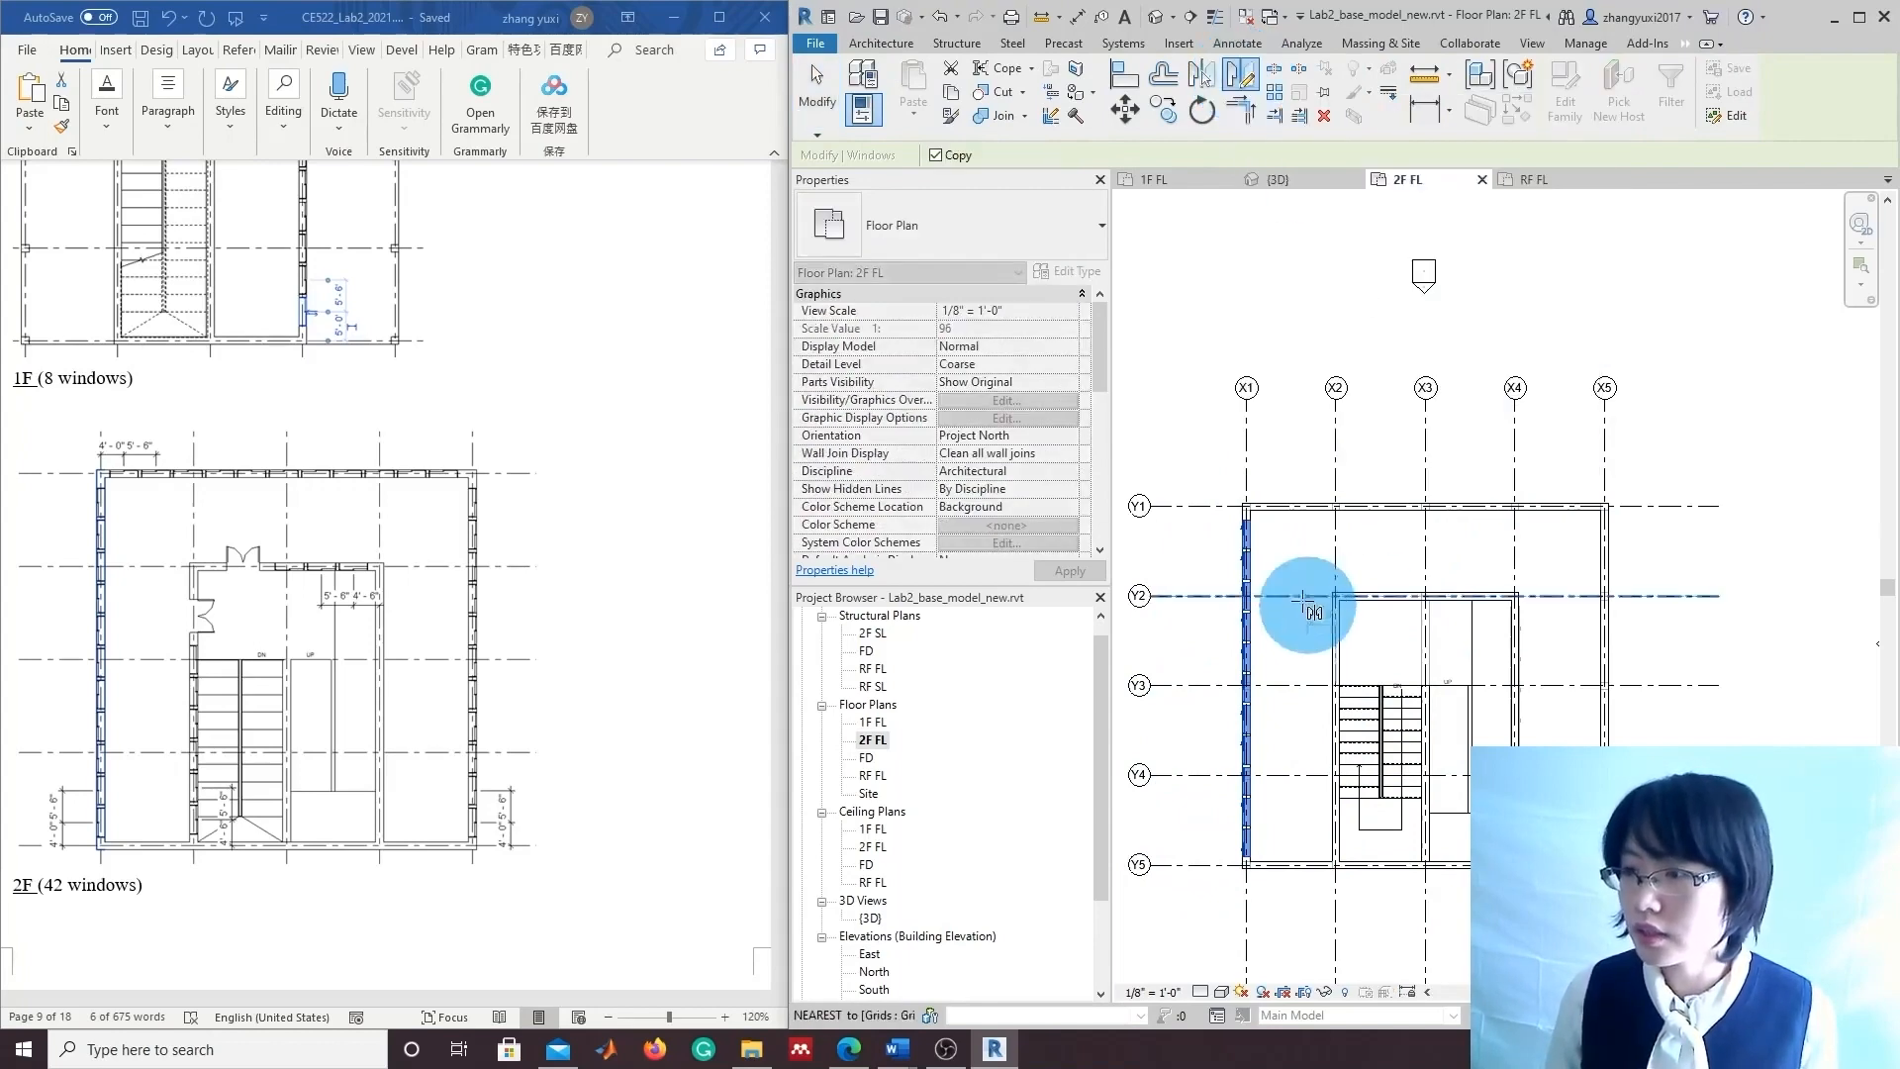
scroll(1277, 572, "up", 3)
left_click(1253, 507)
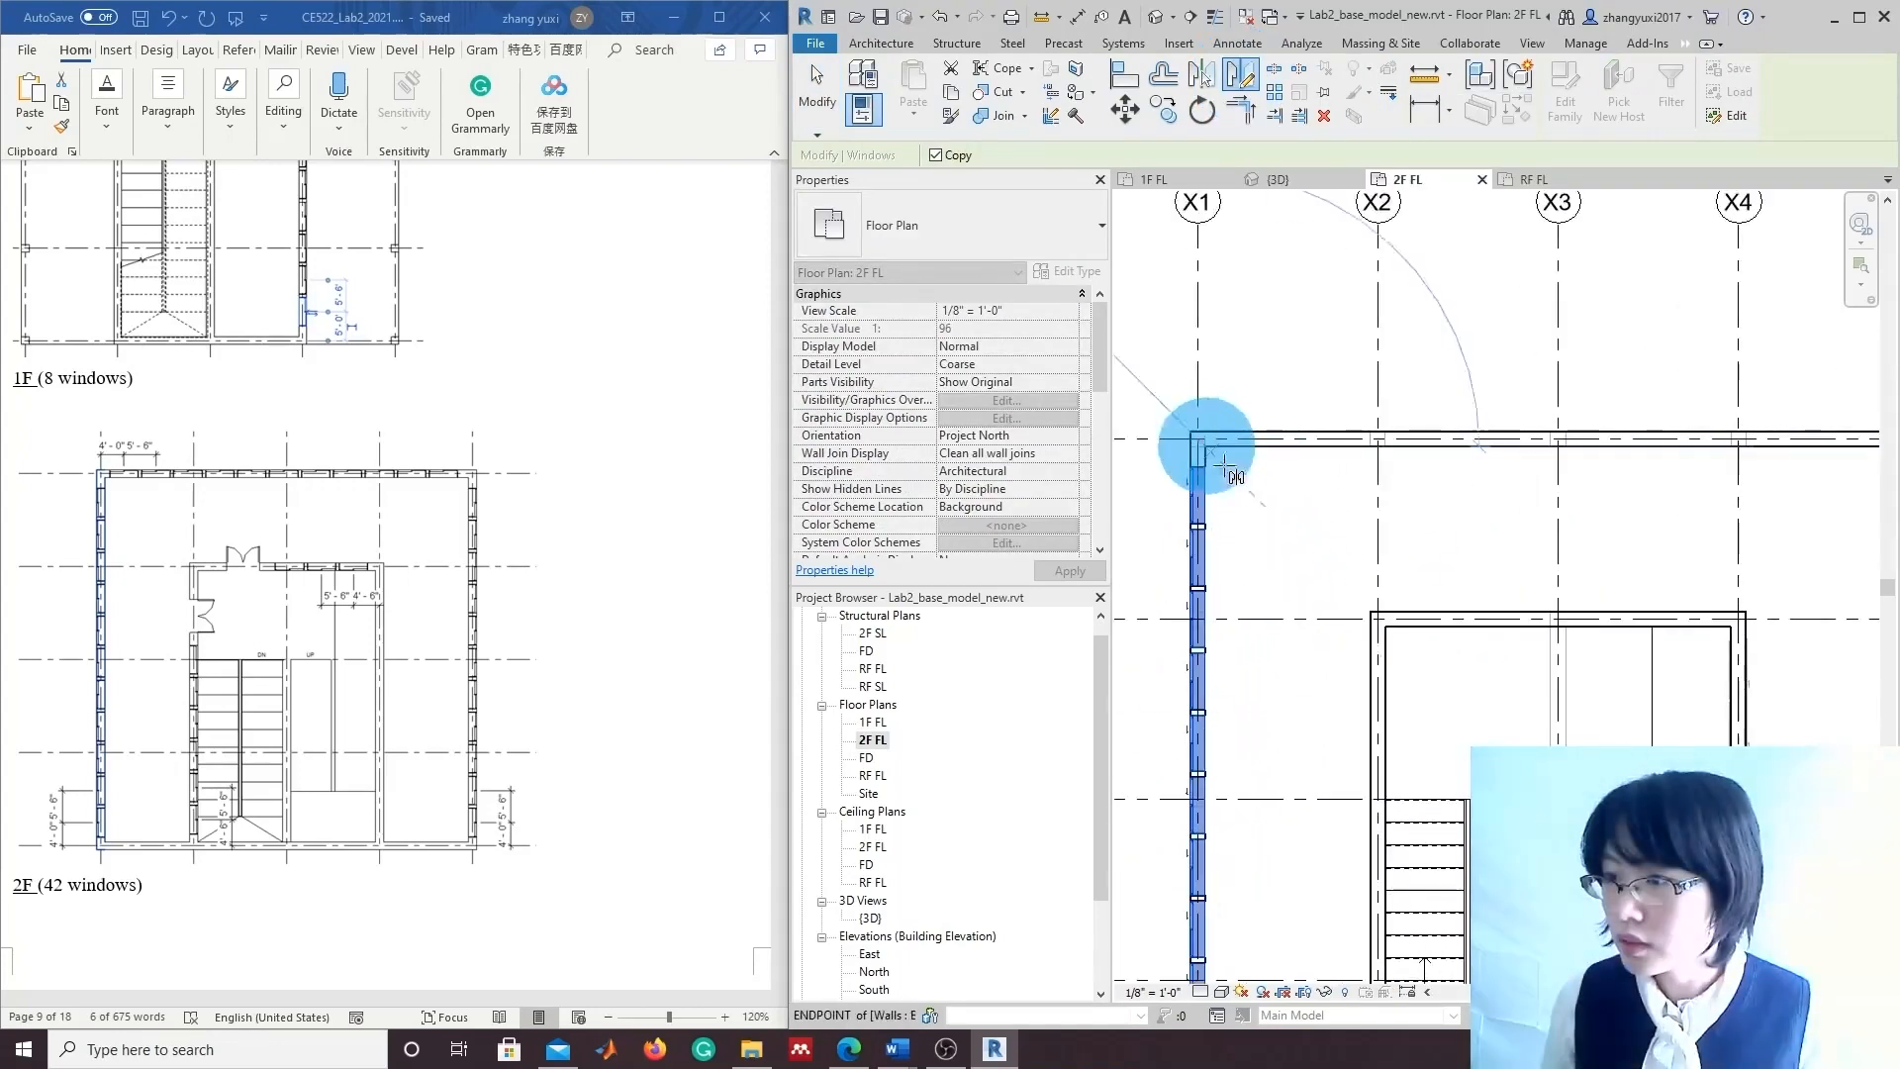
middle_click_drag(1399, 639, 1237, 456)
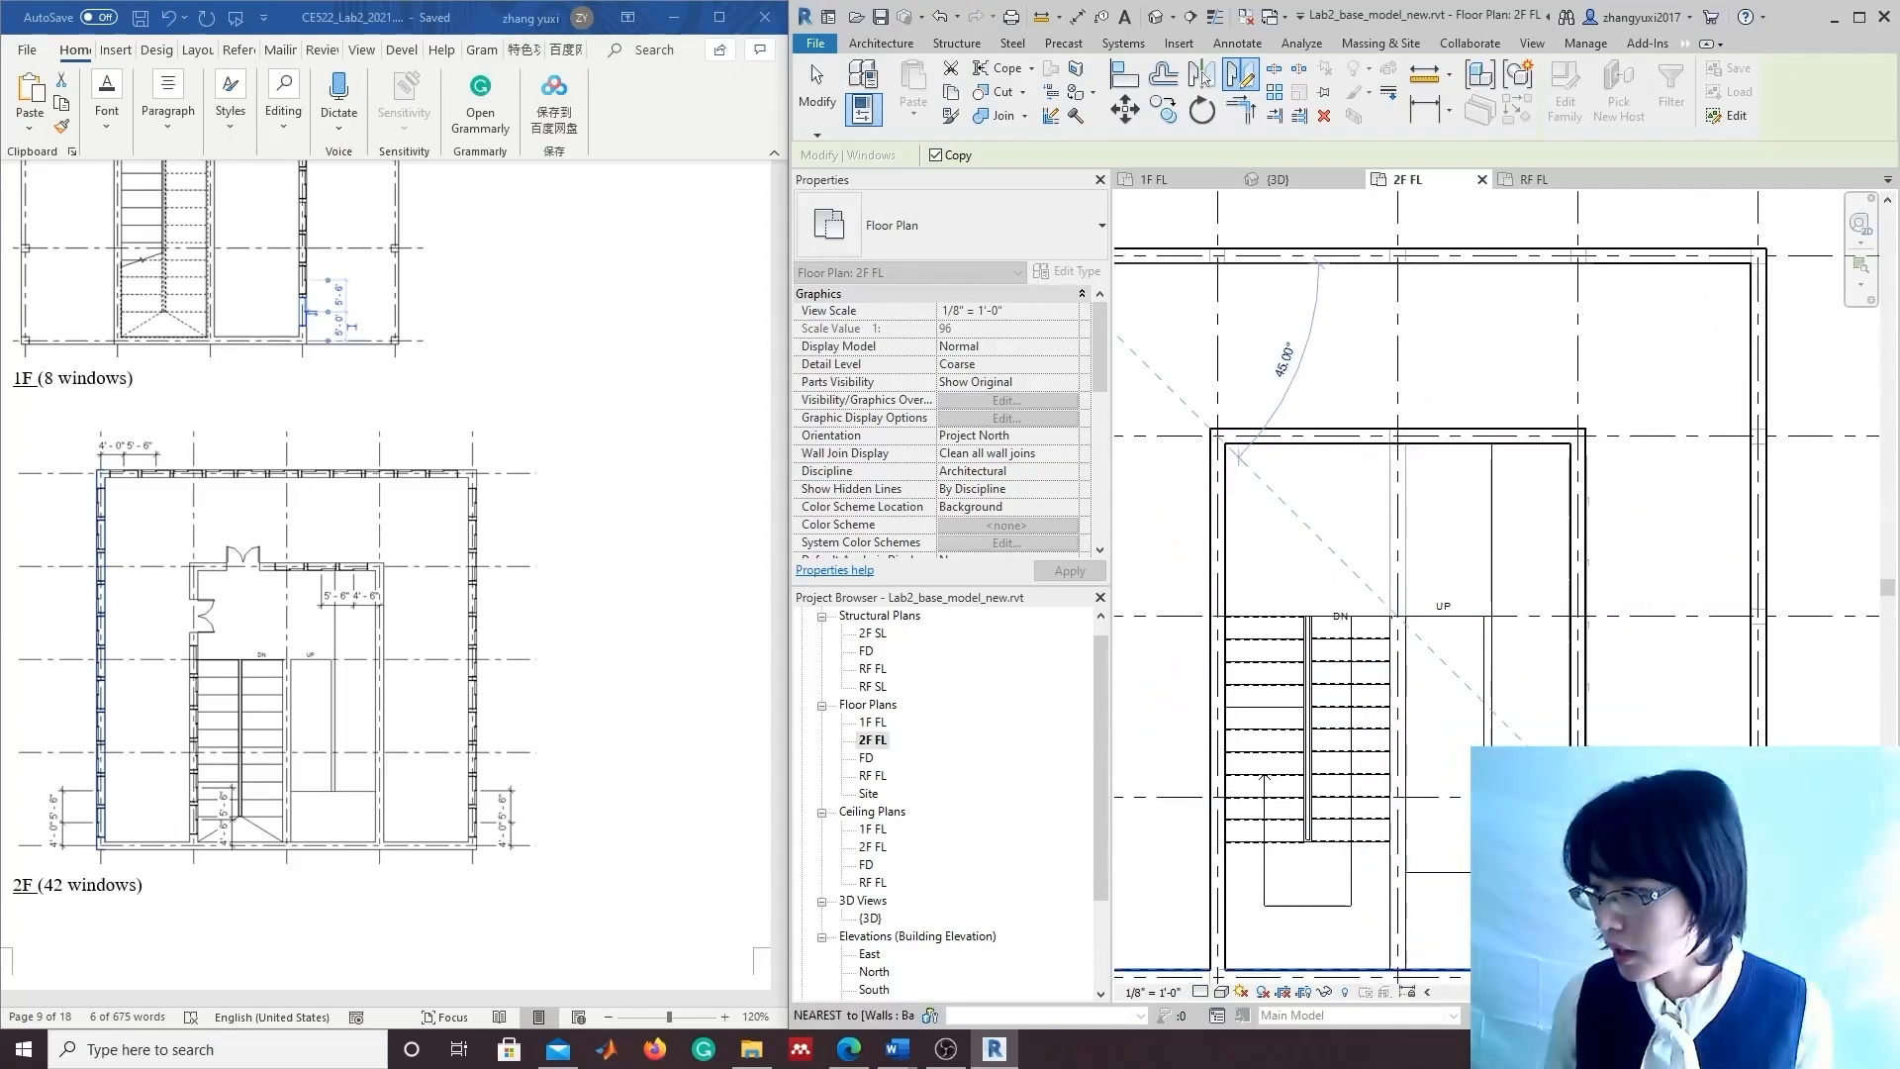
left_click(1471, 685)
scroll(1471, 683, "down", 1)
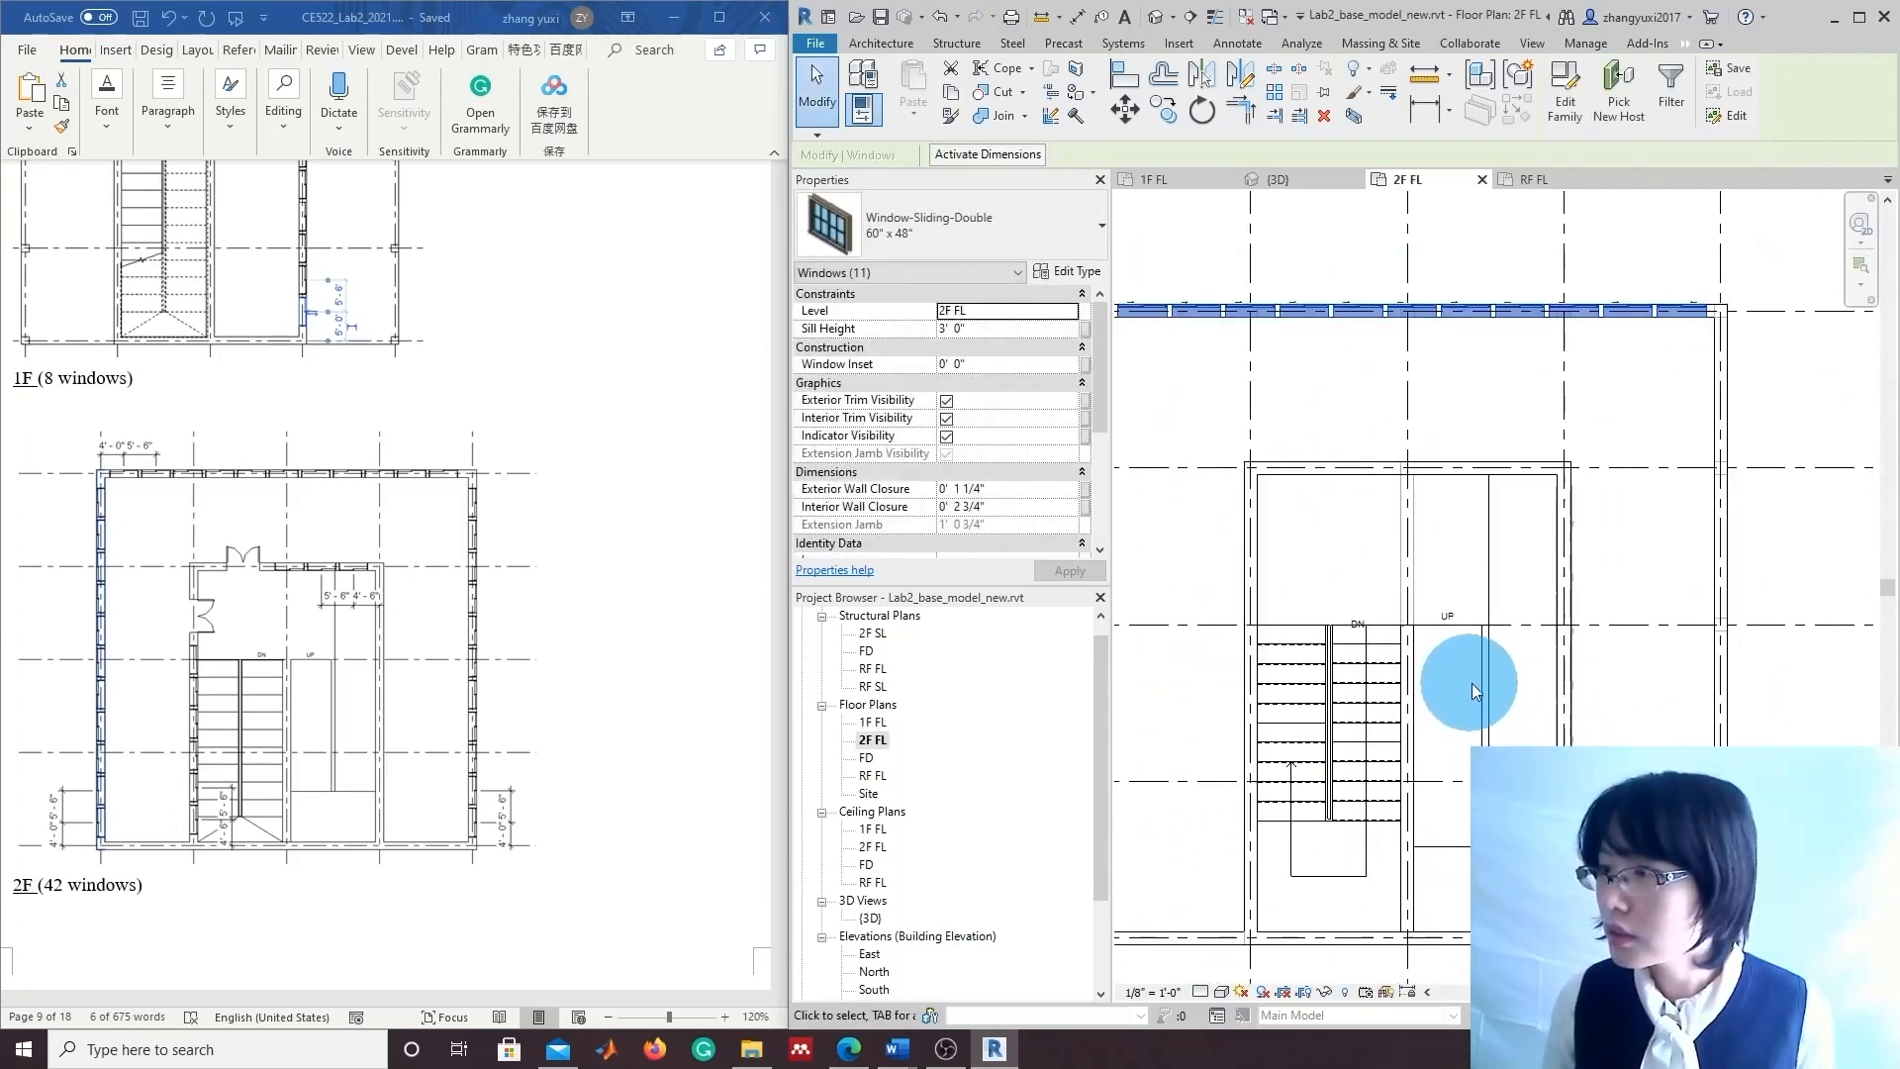
middle_click_drag(1459, 666, 1620, 776)
scroll(1410, 562, "up", 1)
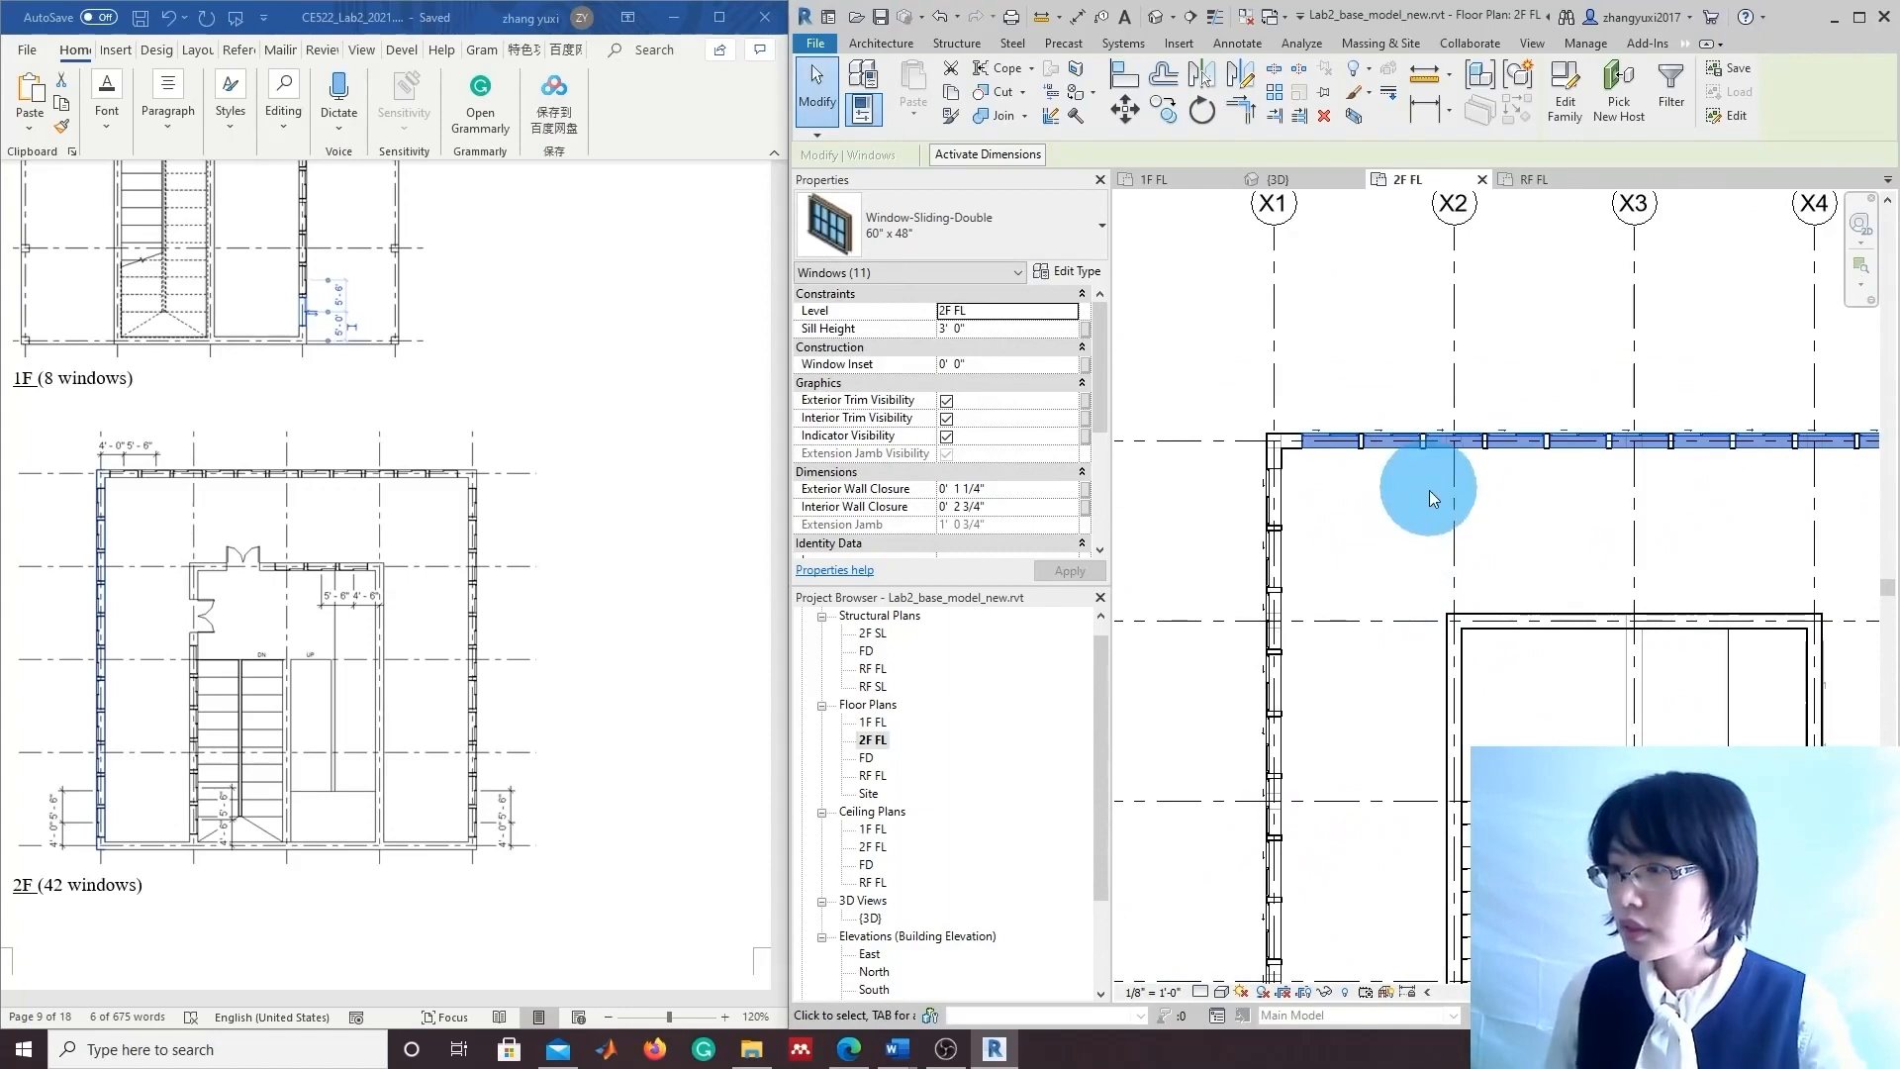
left_click(1421, 547)
Check the mirrored windows along the Y1 wall from X1 to X5 against the 2F layout.
scroll(1423, 551, "up", 1)
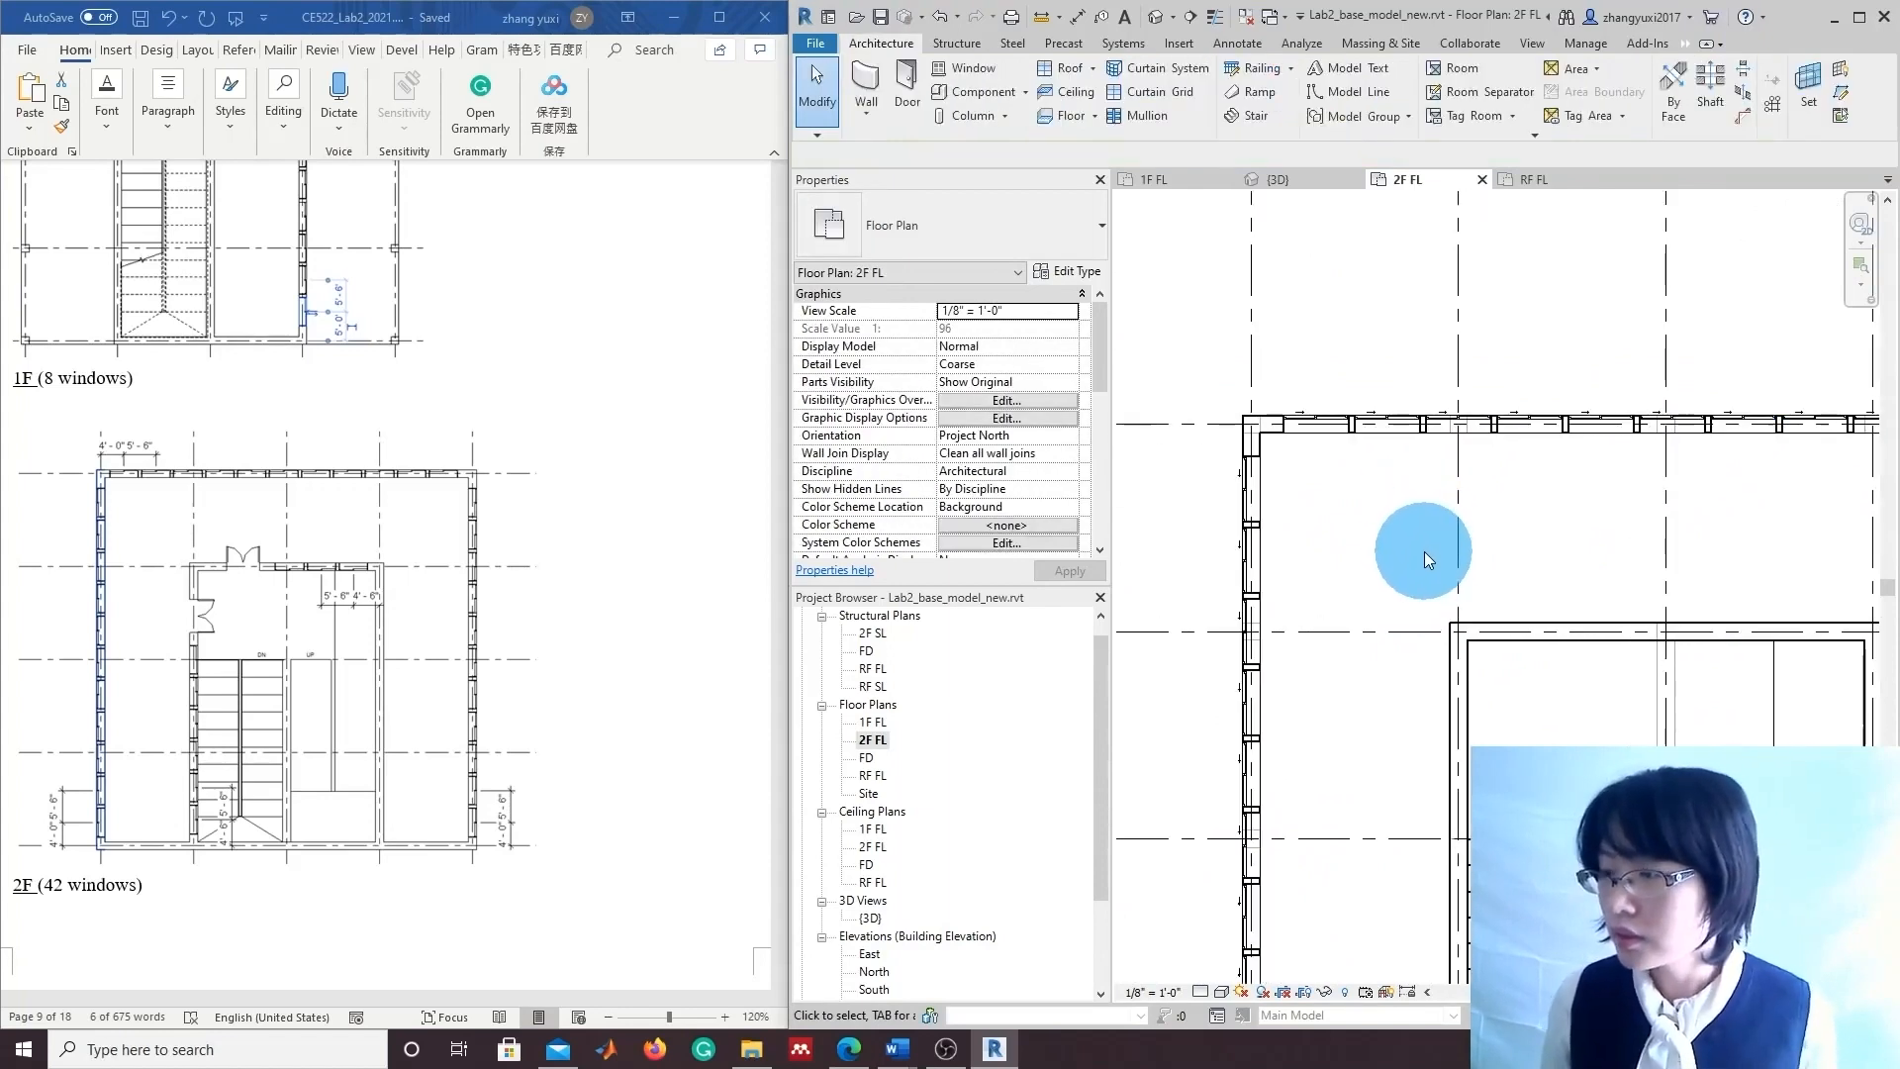
scroll(1418, 543, "up", 1)
middle_click_drag(1417, 542, 1357, 627)
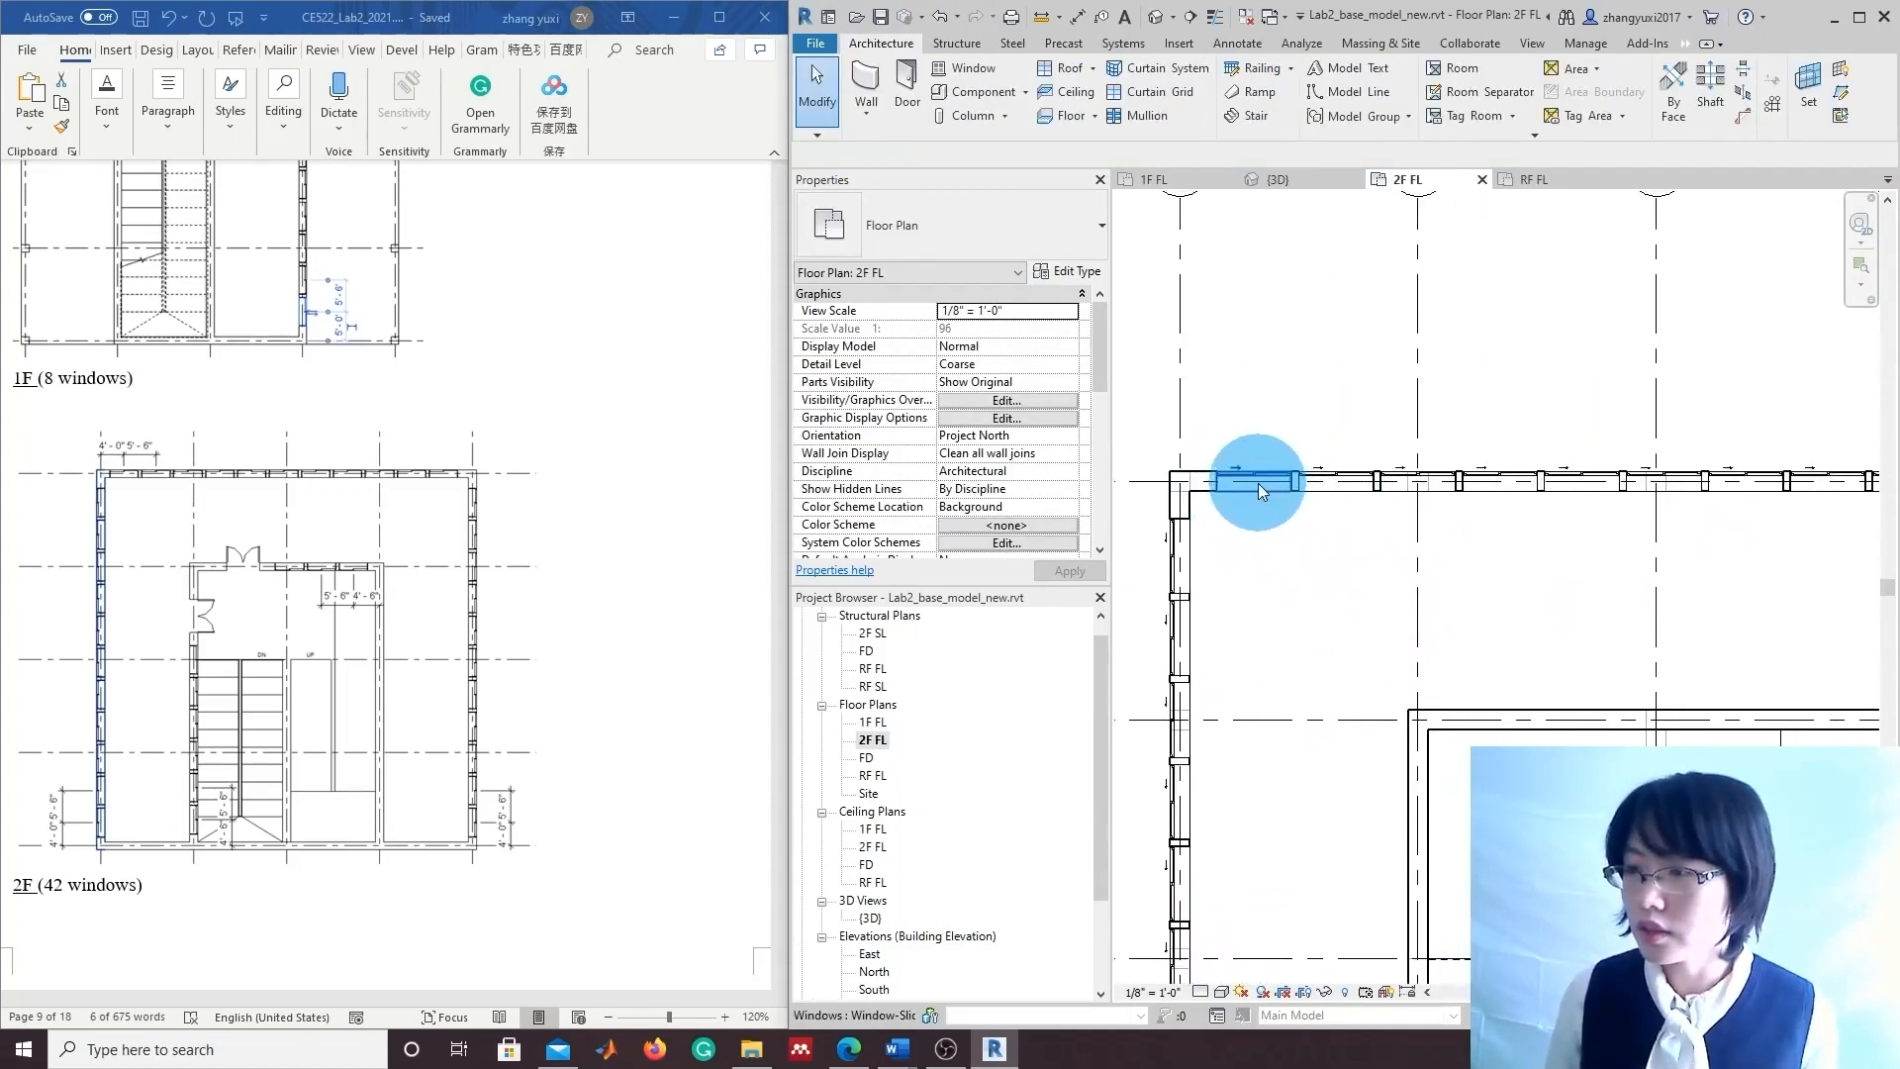
scroll(1592, 558, "down", 2)
middle_click_drag(1635, 675, 1425, 693)
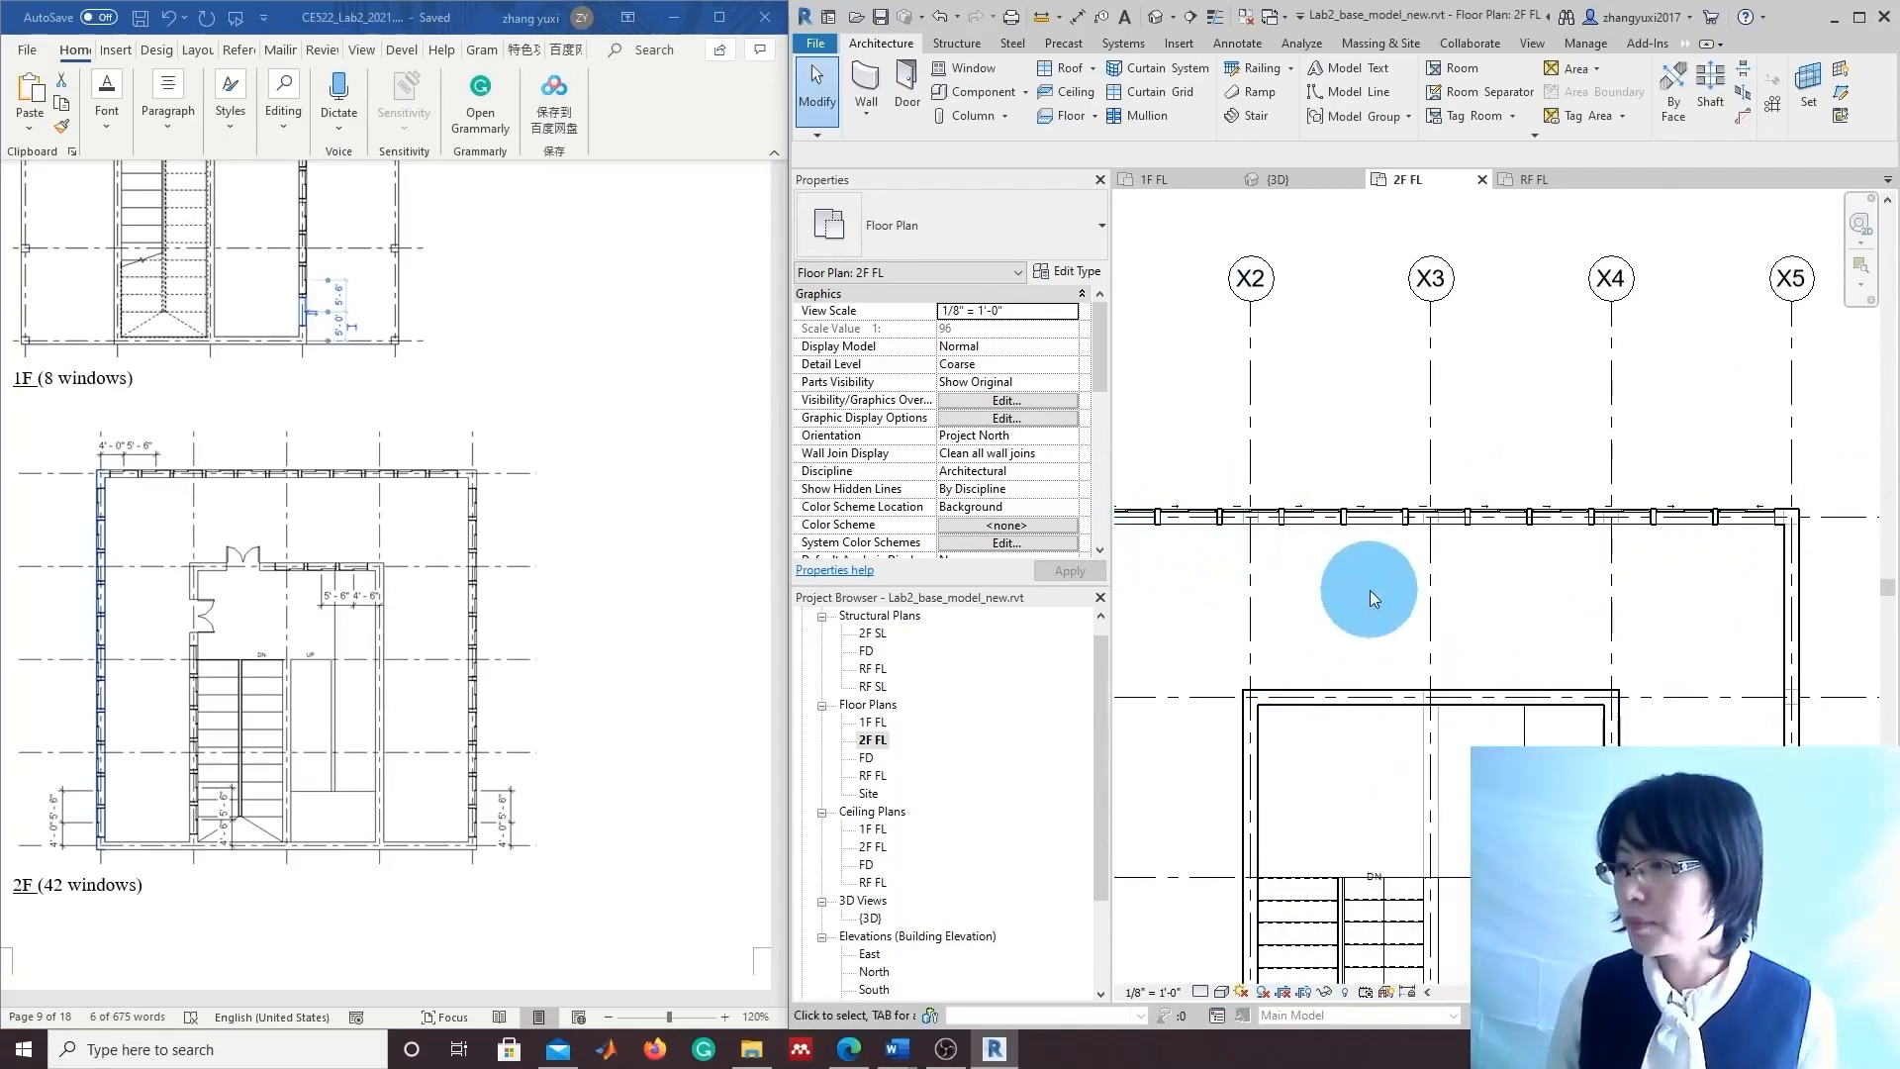
scroll(1376, 609, "down", 2)
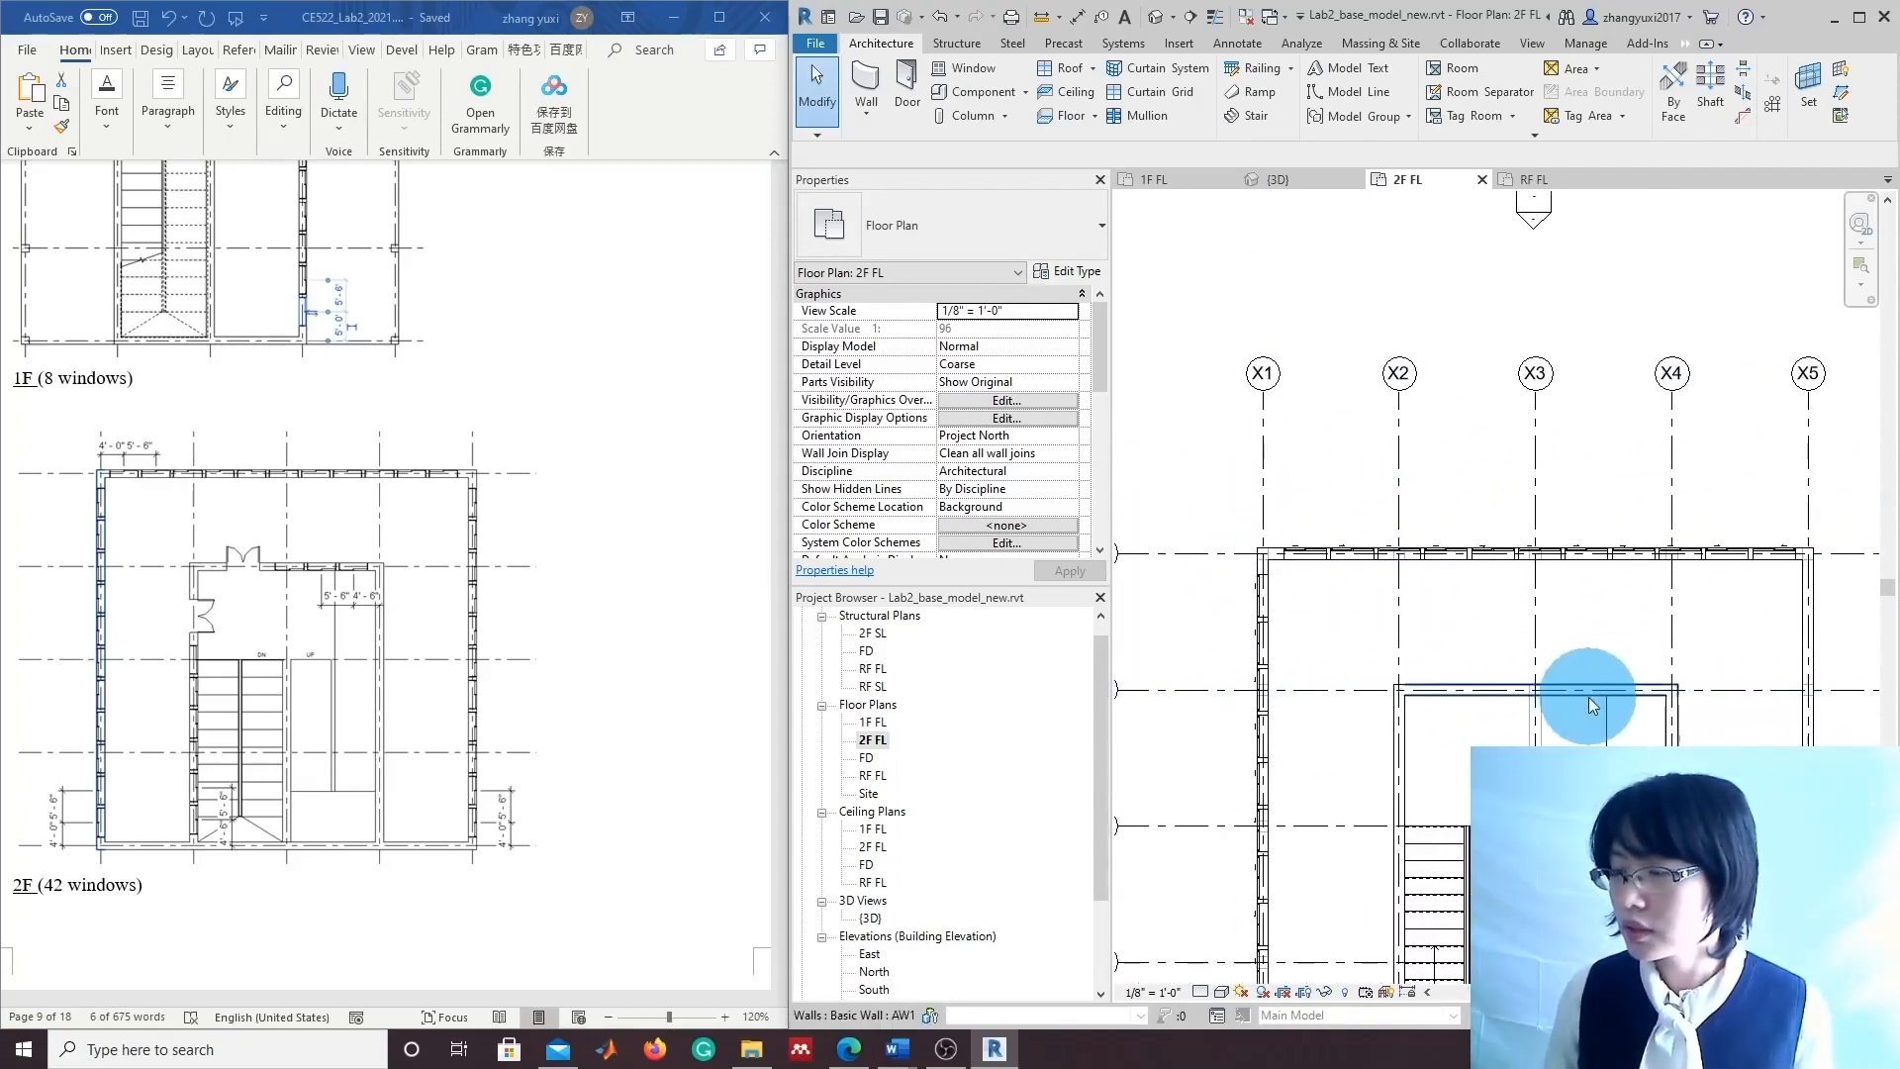
middle_click_drag(1504, 590, 1450, 543)
scroll(1251, 606, "down", 2)
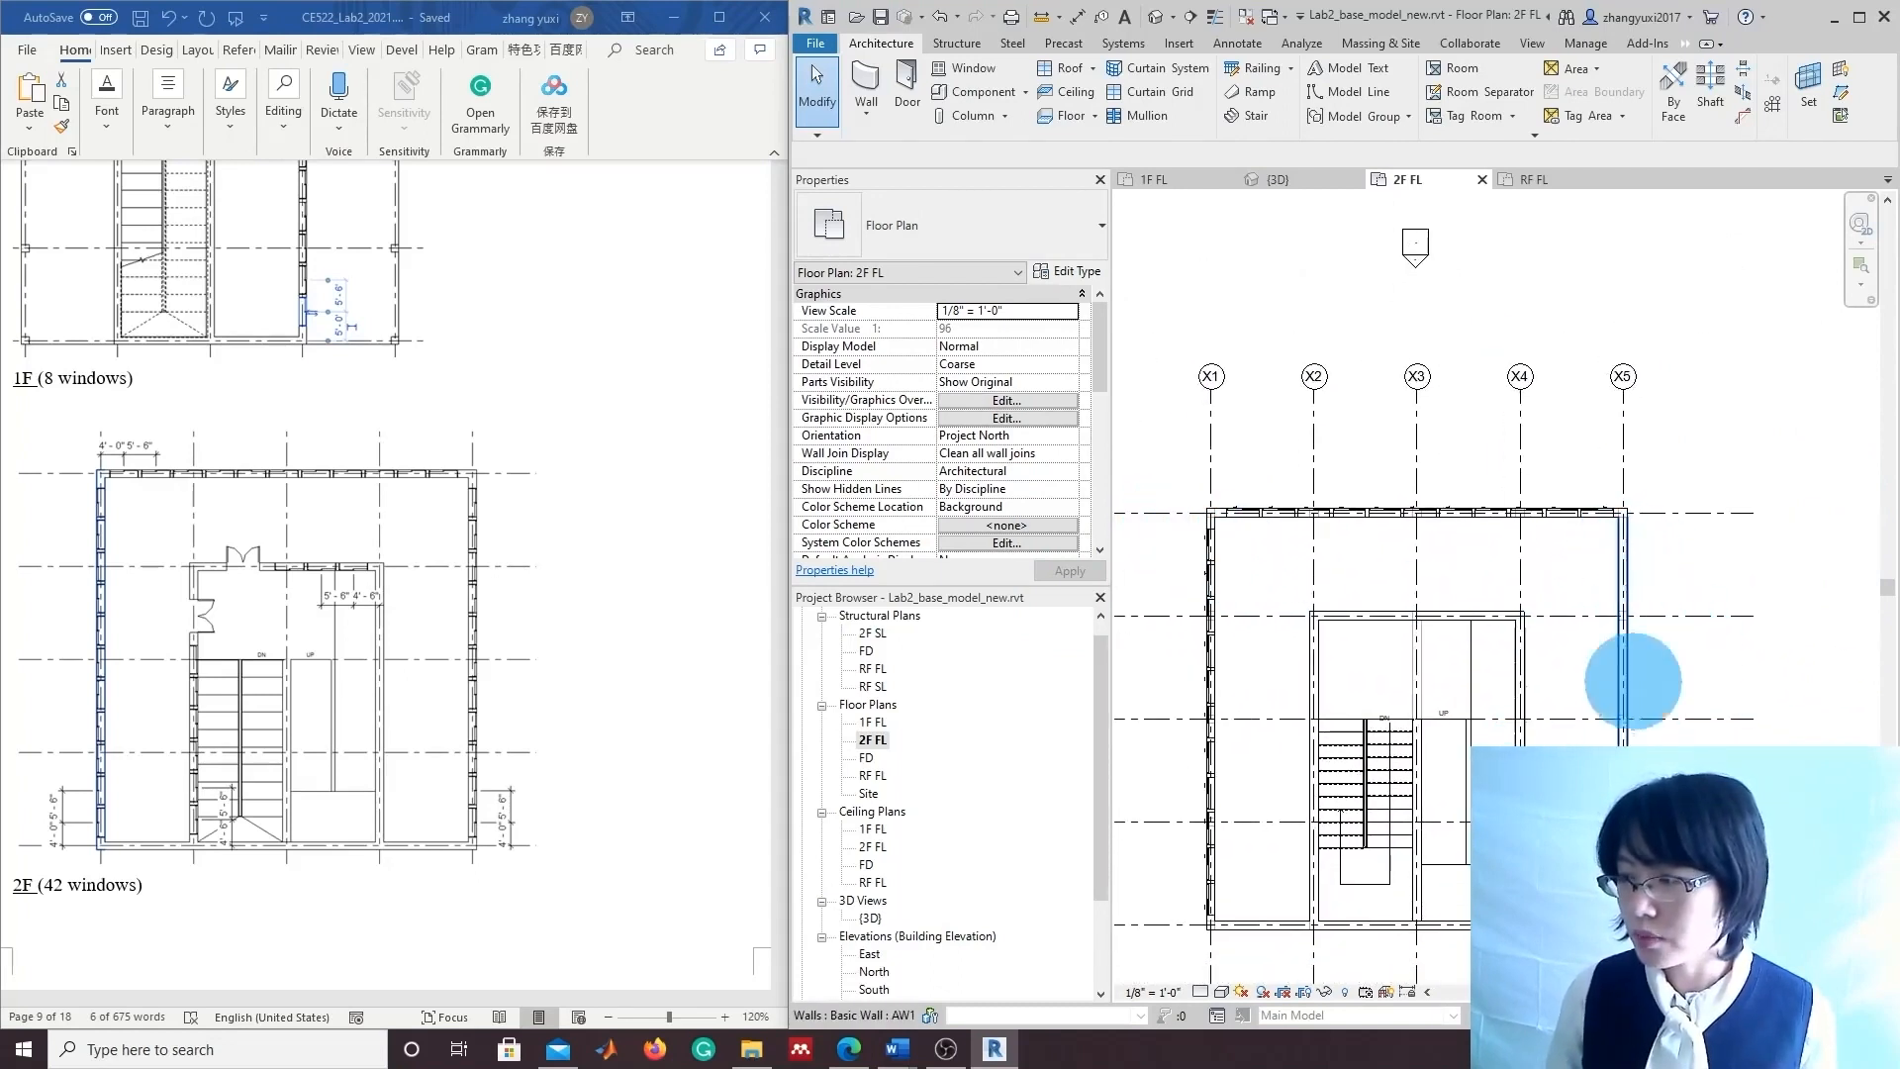
Mirror a copy of the X1 wall's windows onto the X5 wall, picking grid X3 as the axis, and clear the selection.
left_click_drag(1180, 529, 1277, 836)
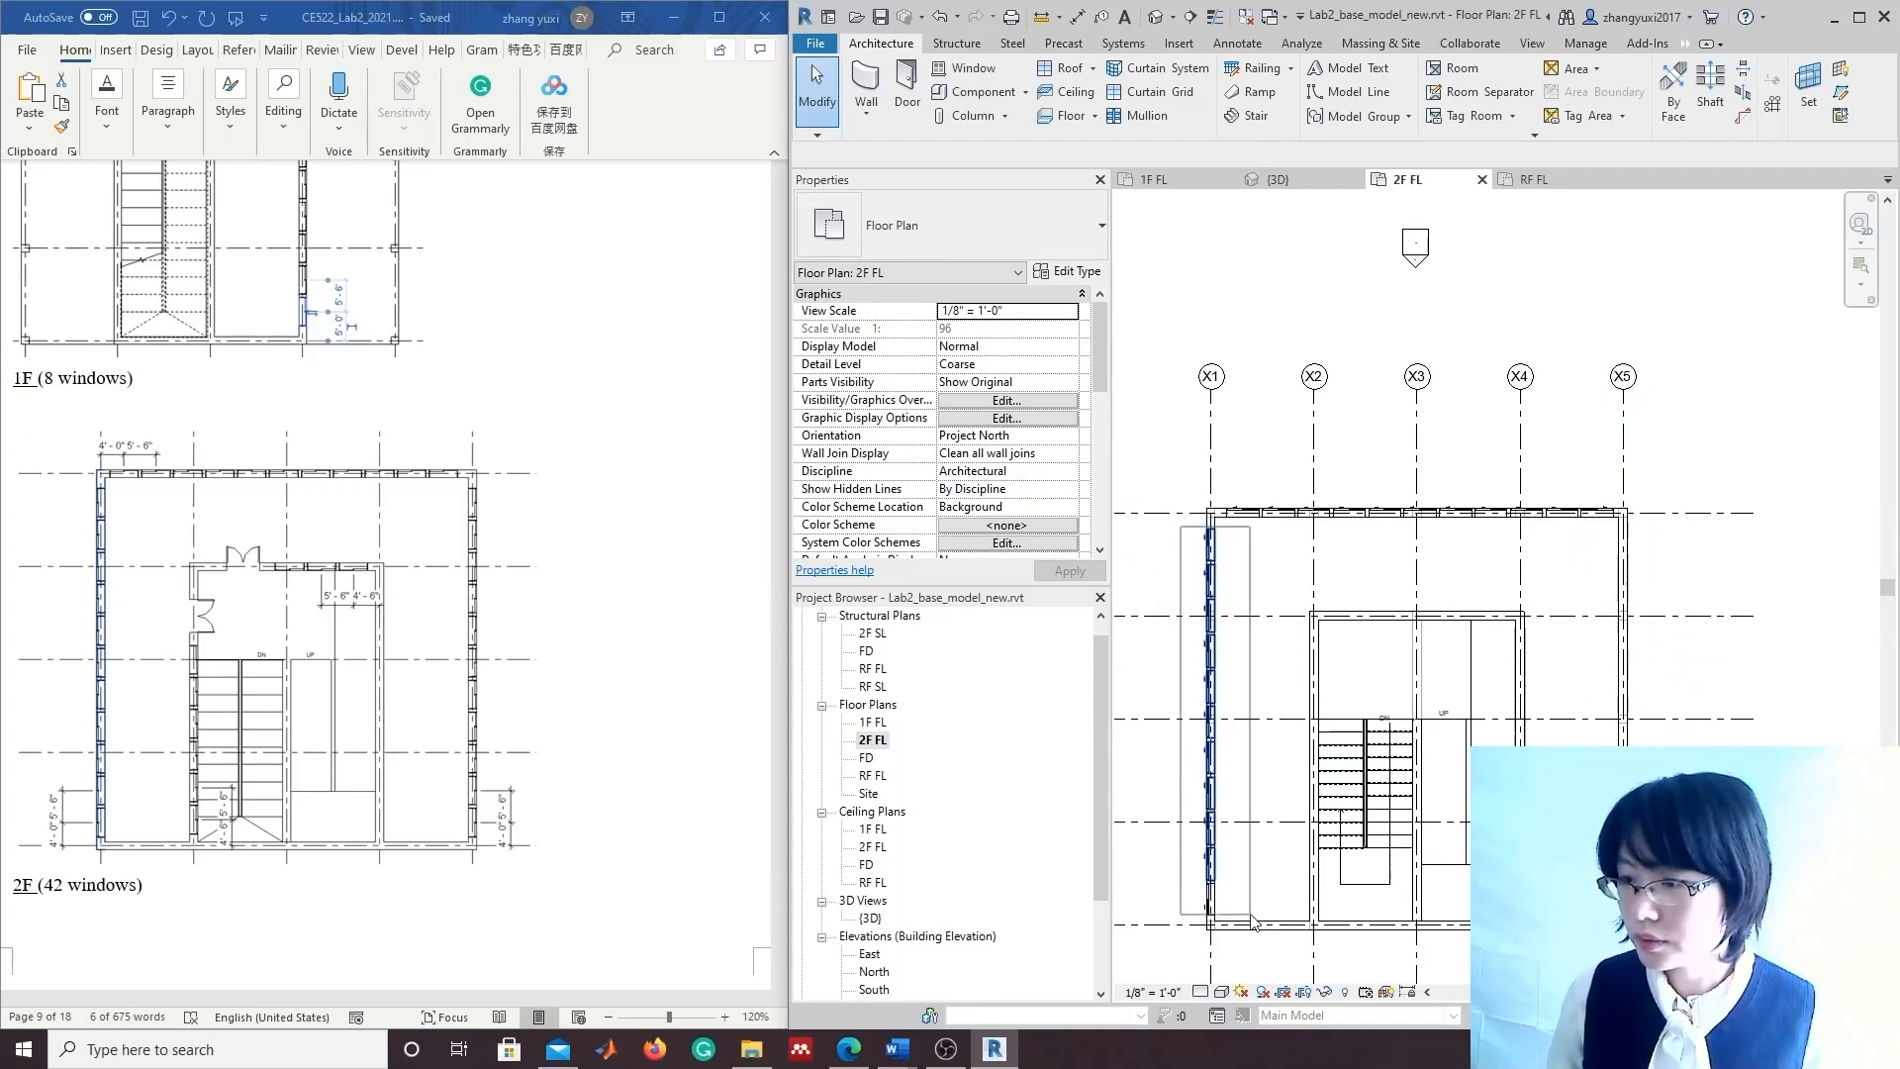
left_click_drag(1252, 920, 1253, 922)
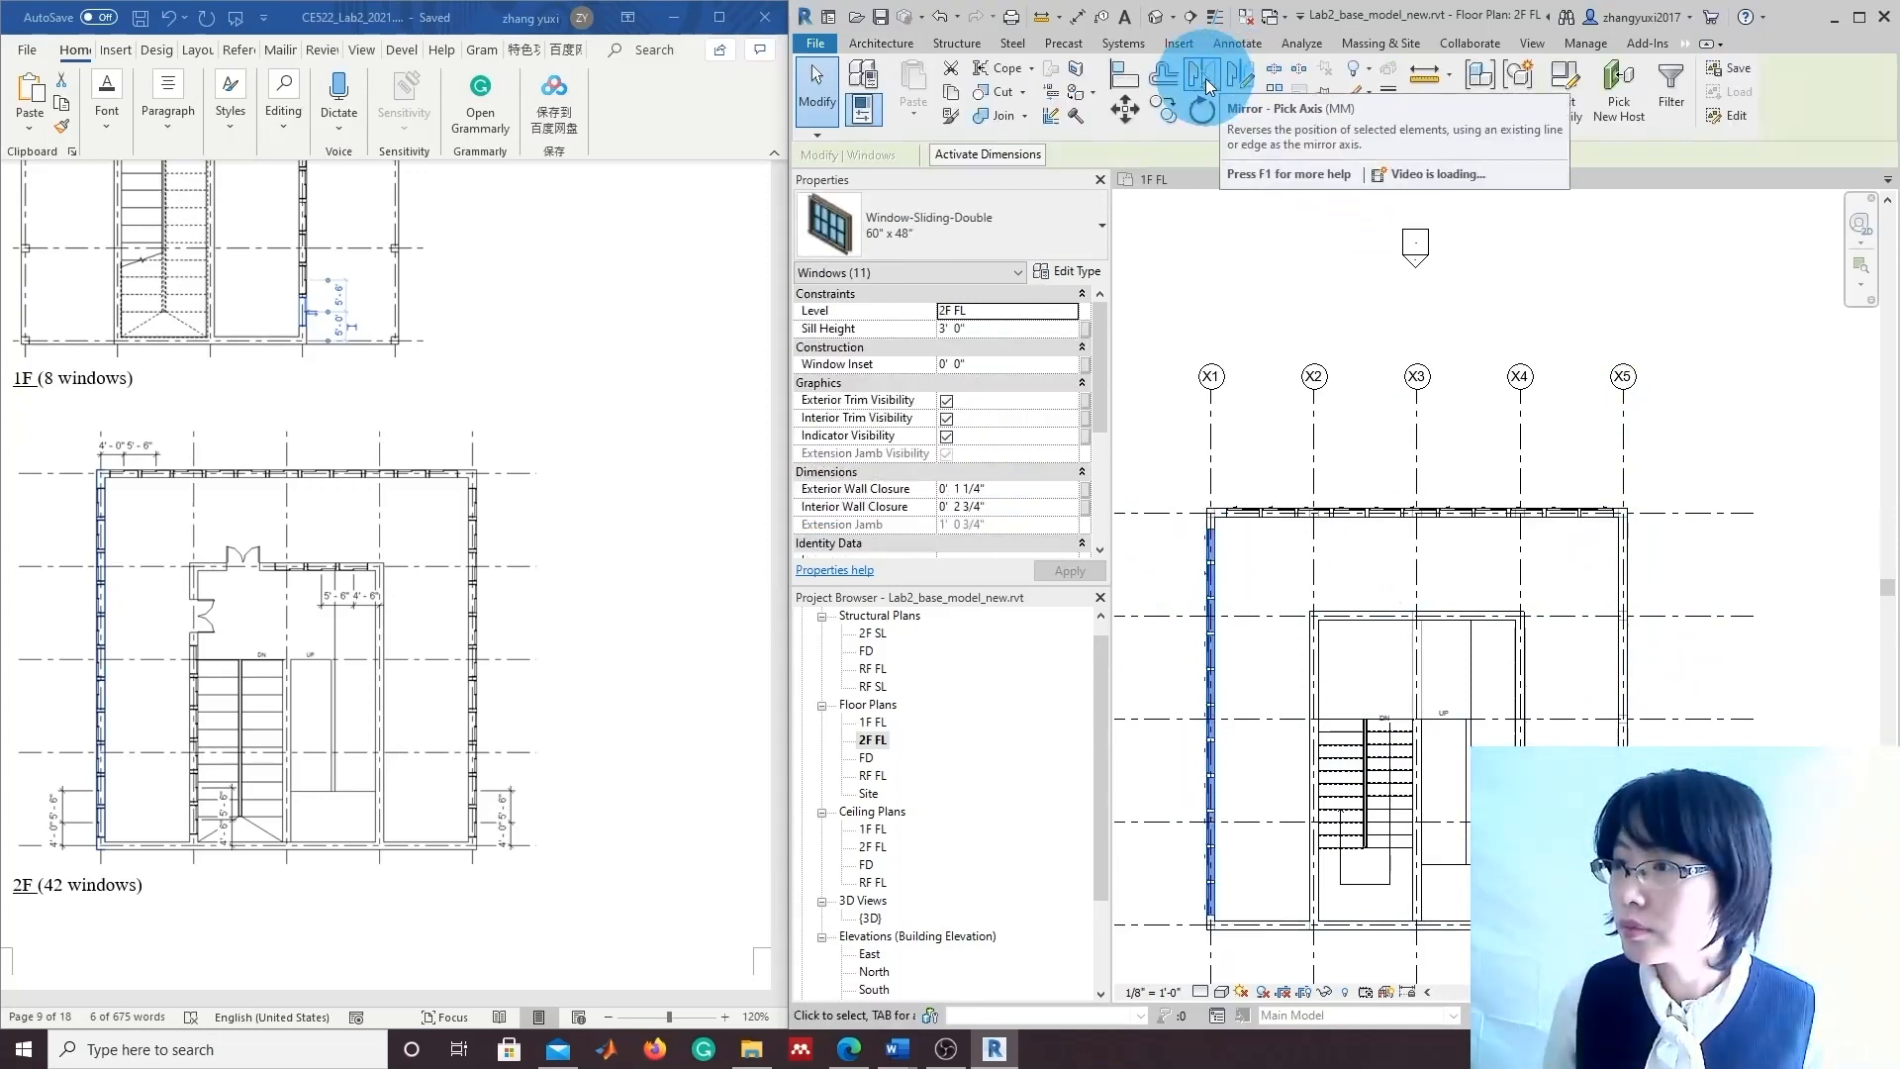
left_click(1205, 79)
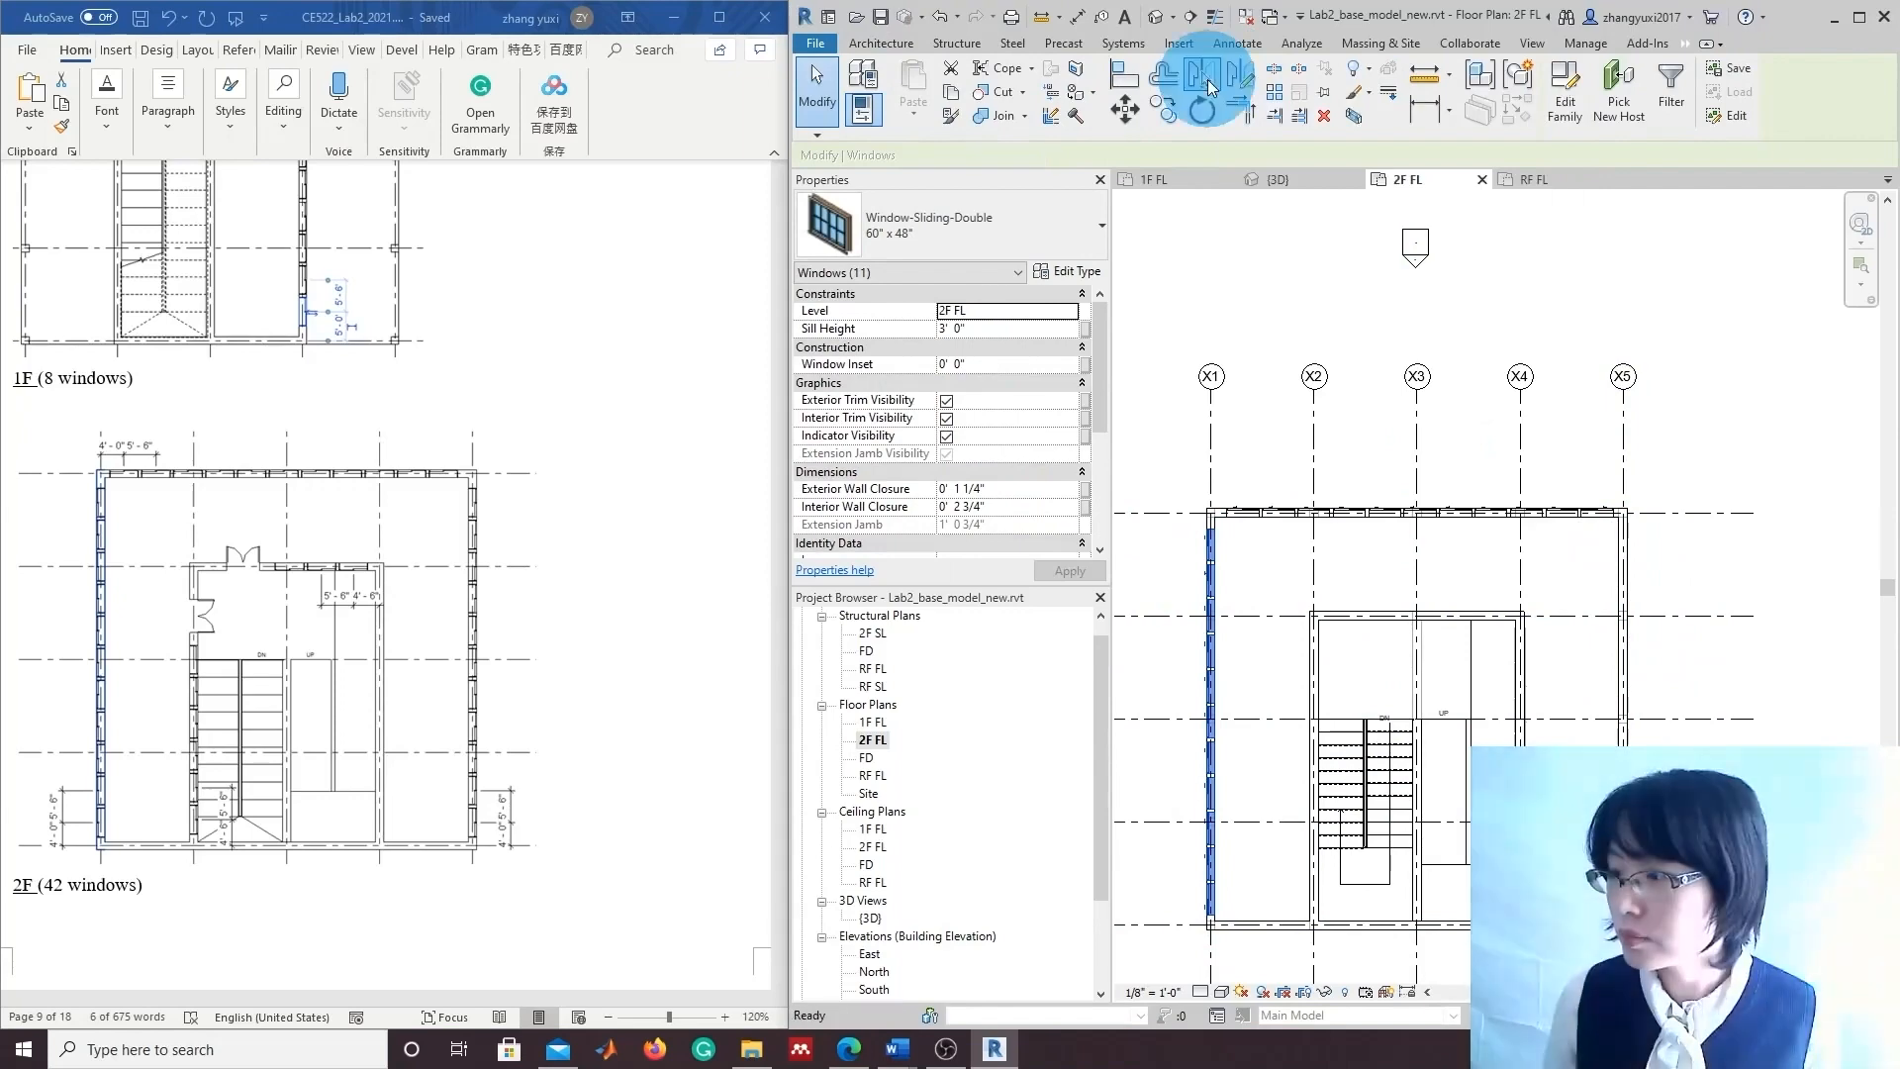
left_click(1422, 561)
left_click(1791, 701)
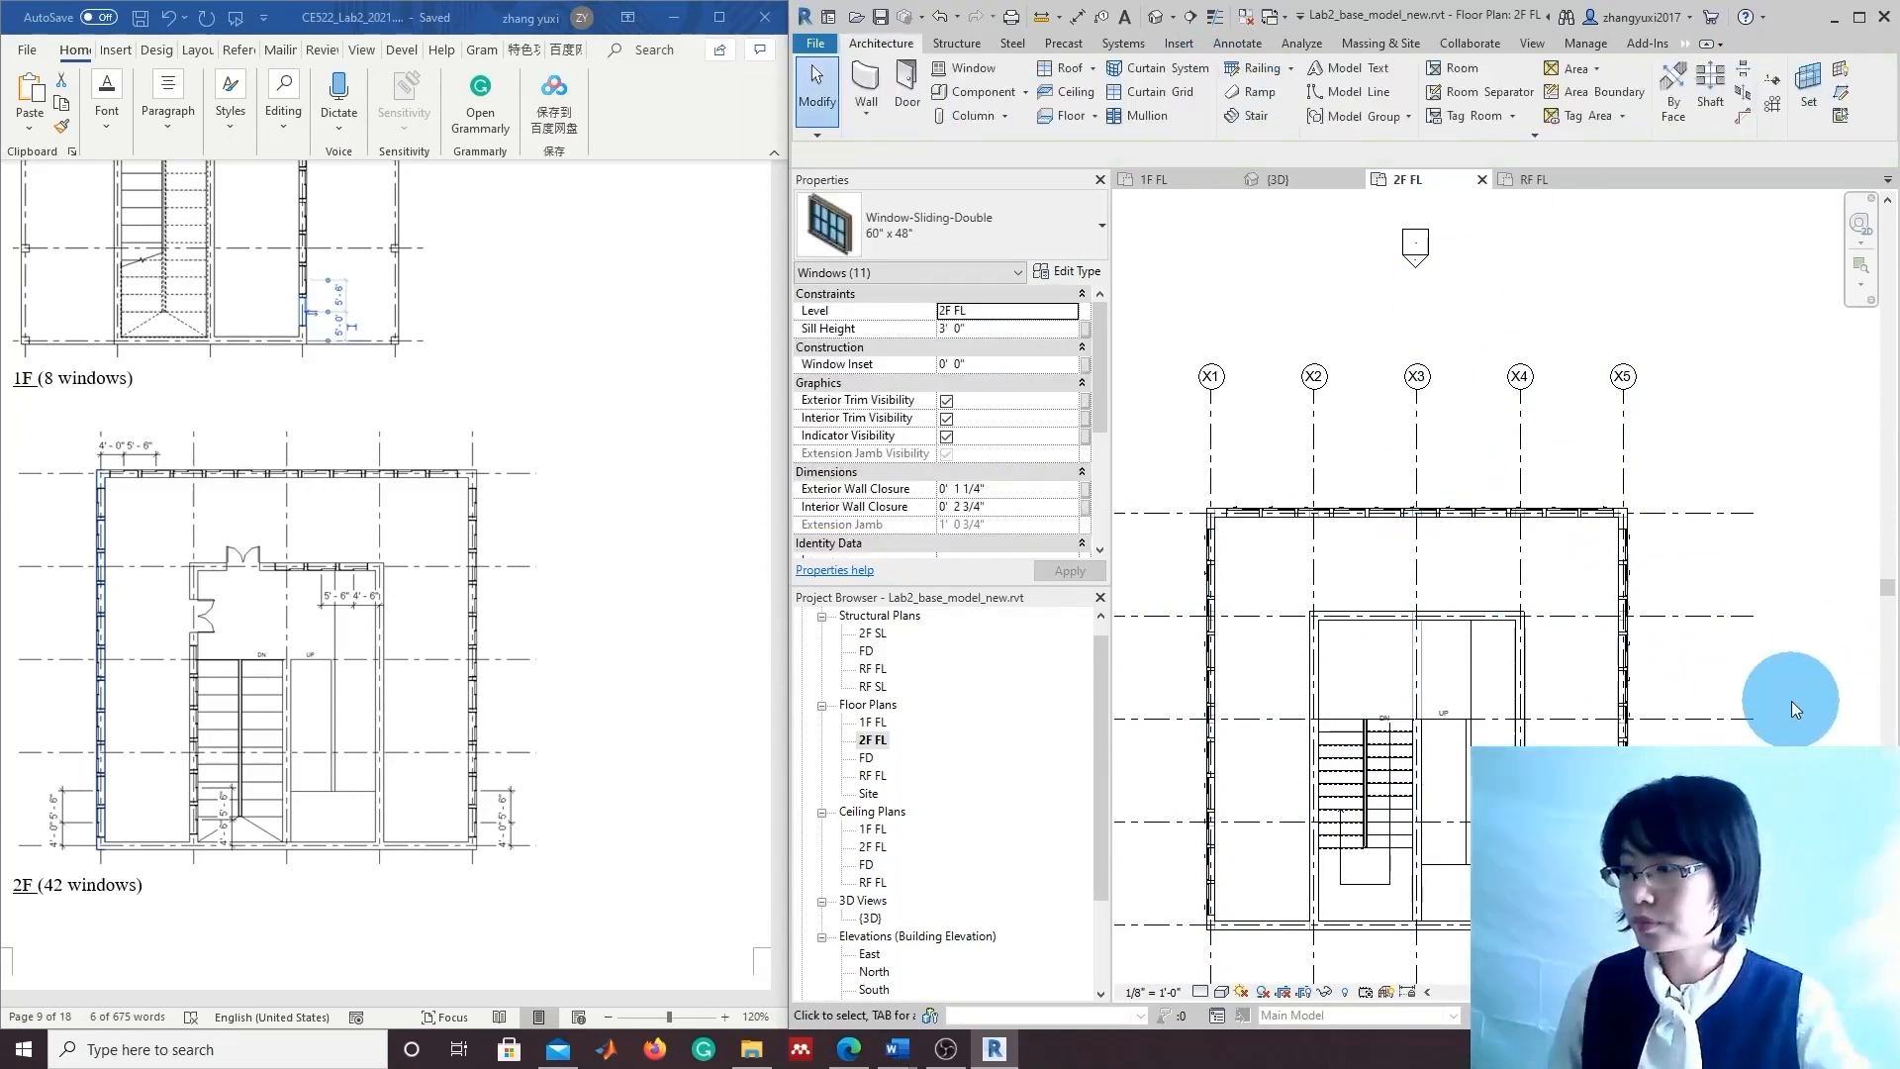
scroll(1795, 709, "down", 1)
scroll(1821, 778, "down", 1)
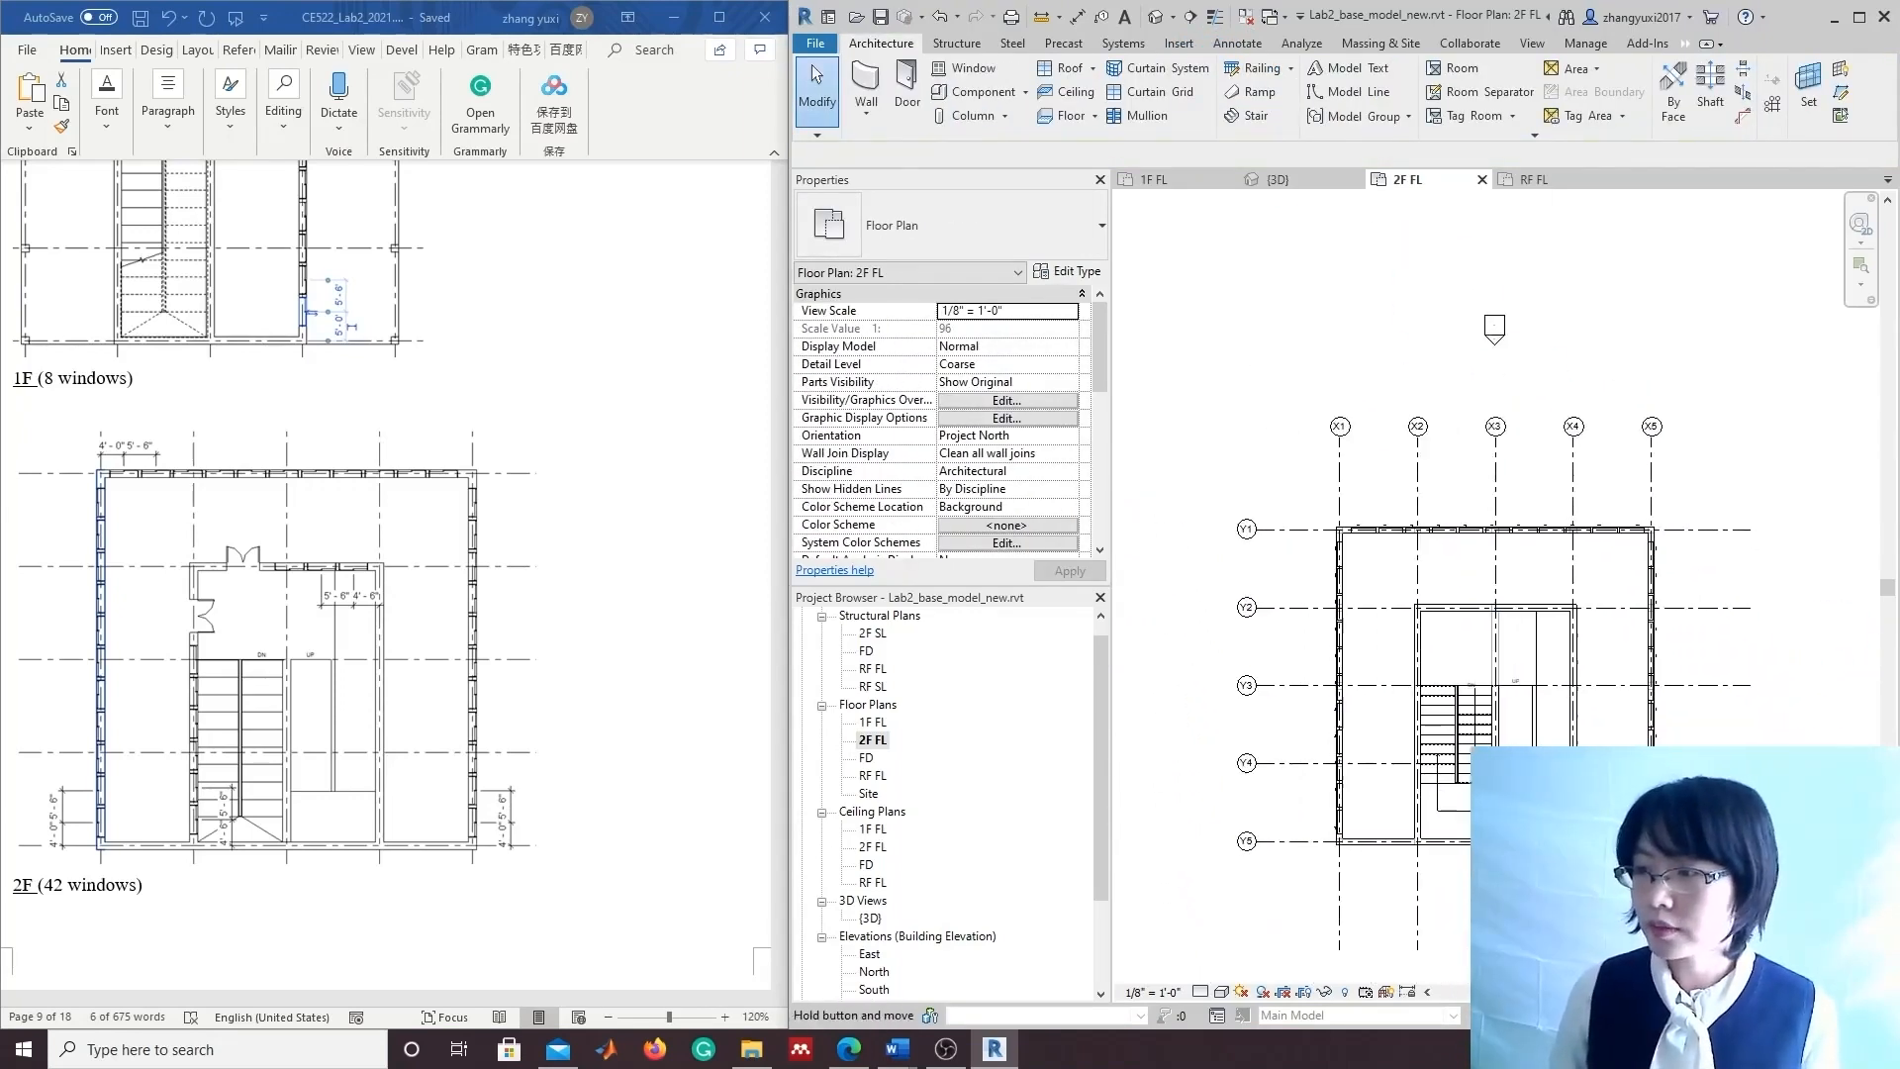
scroll(1772, 787, "up", 1)
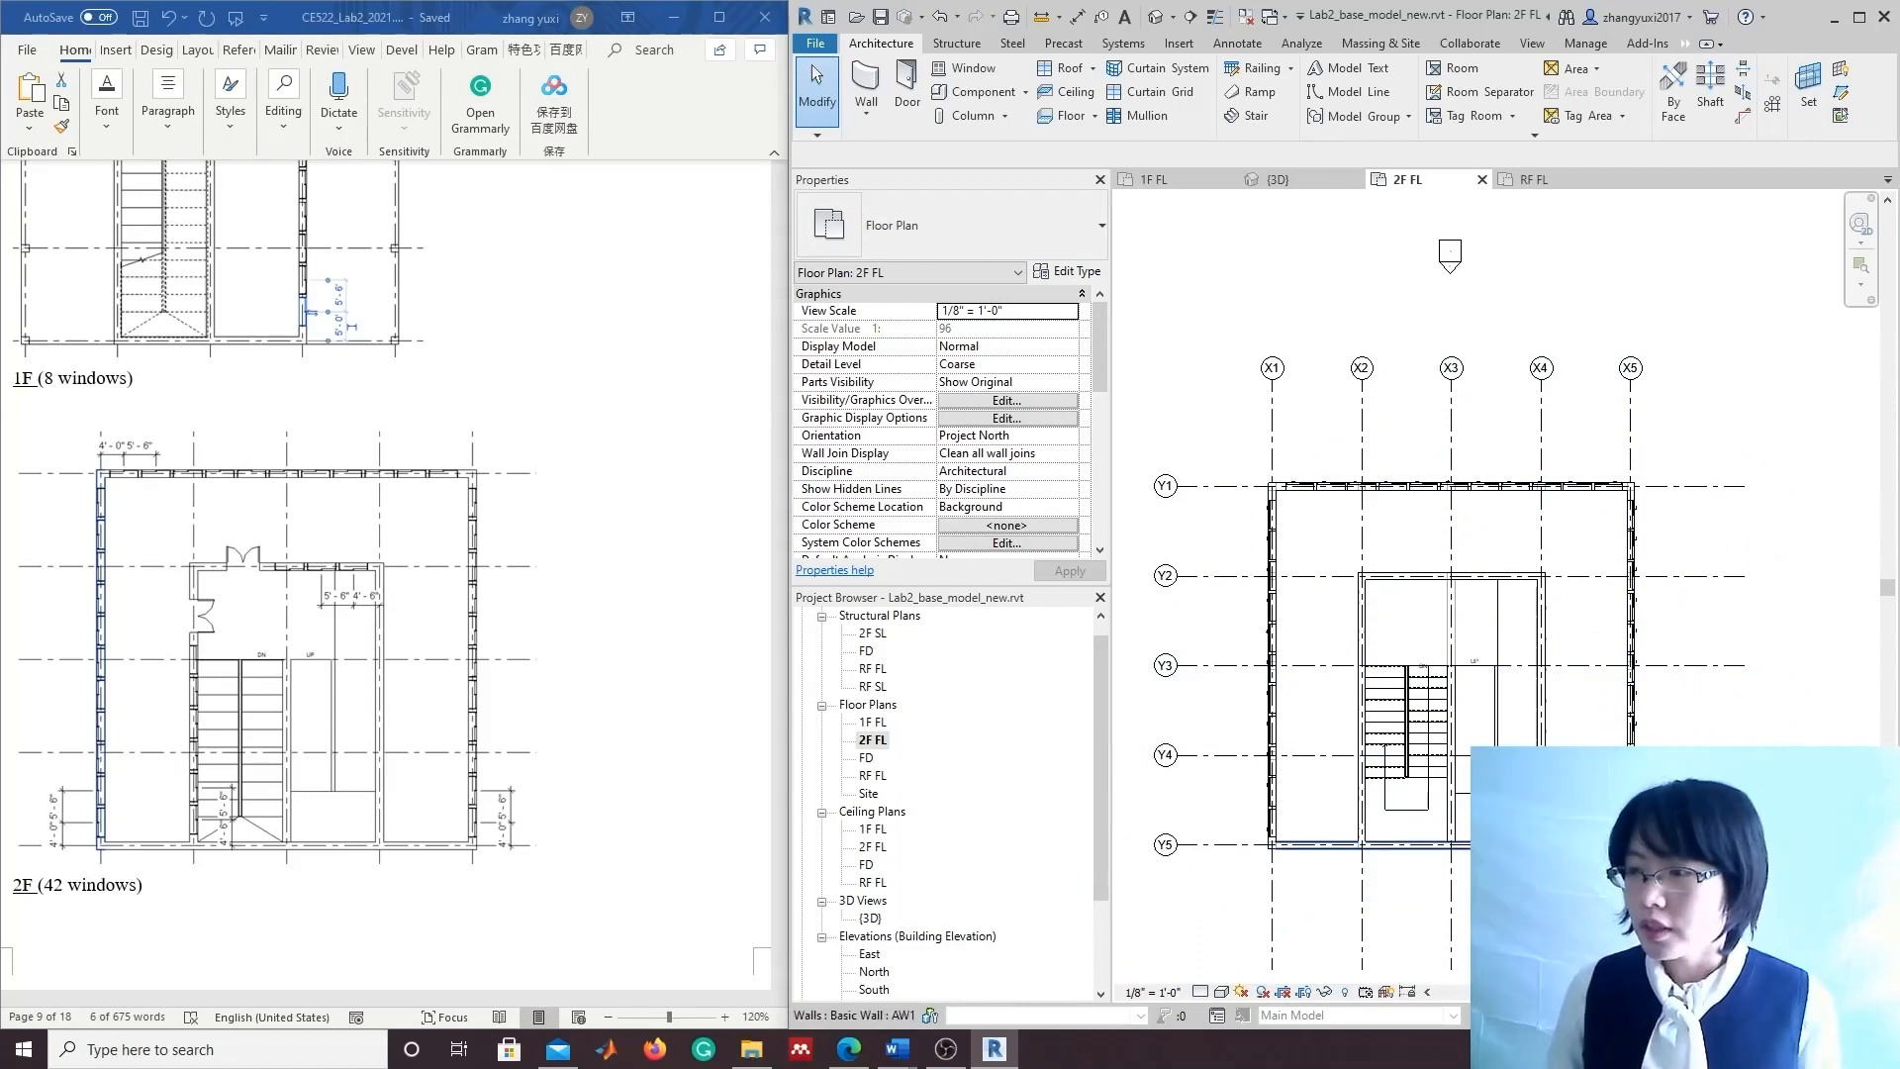
Consult the instructions for inserting Door-Double-Glass 68" x 80" doors on 1F and 2F, and open the 1F FL floor plan.
mouse_move(958, 1057)
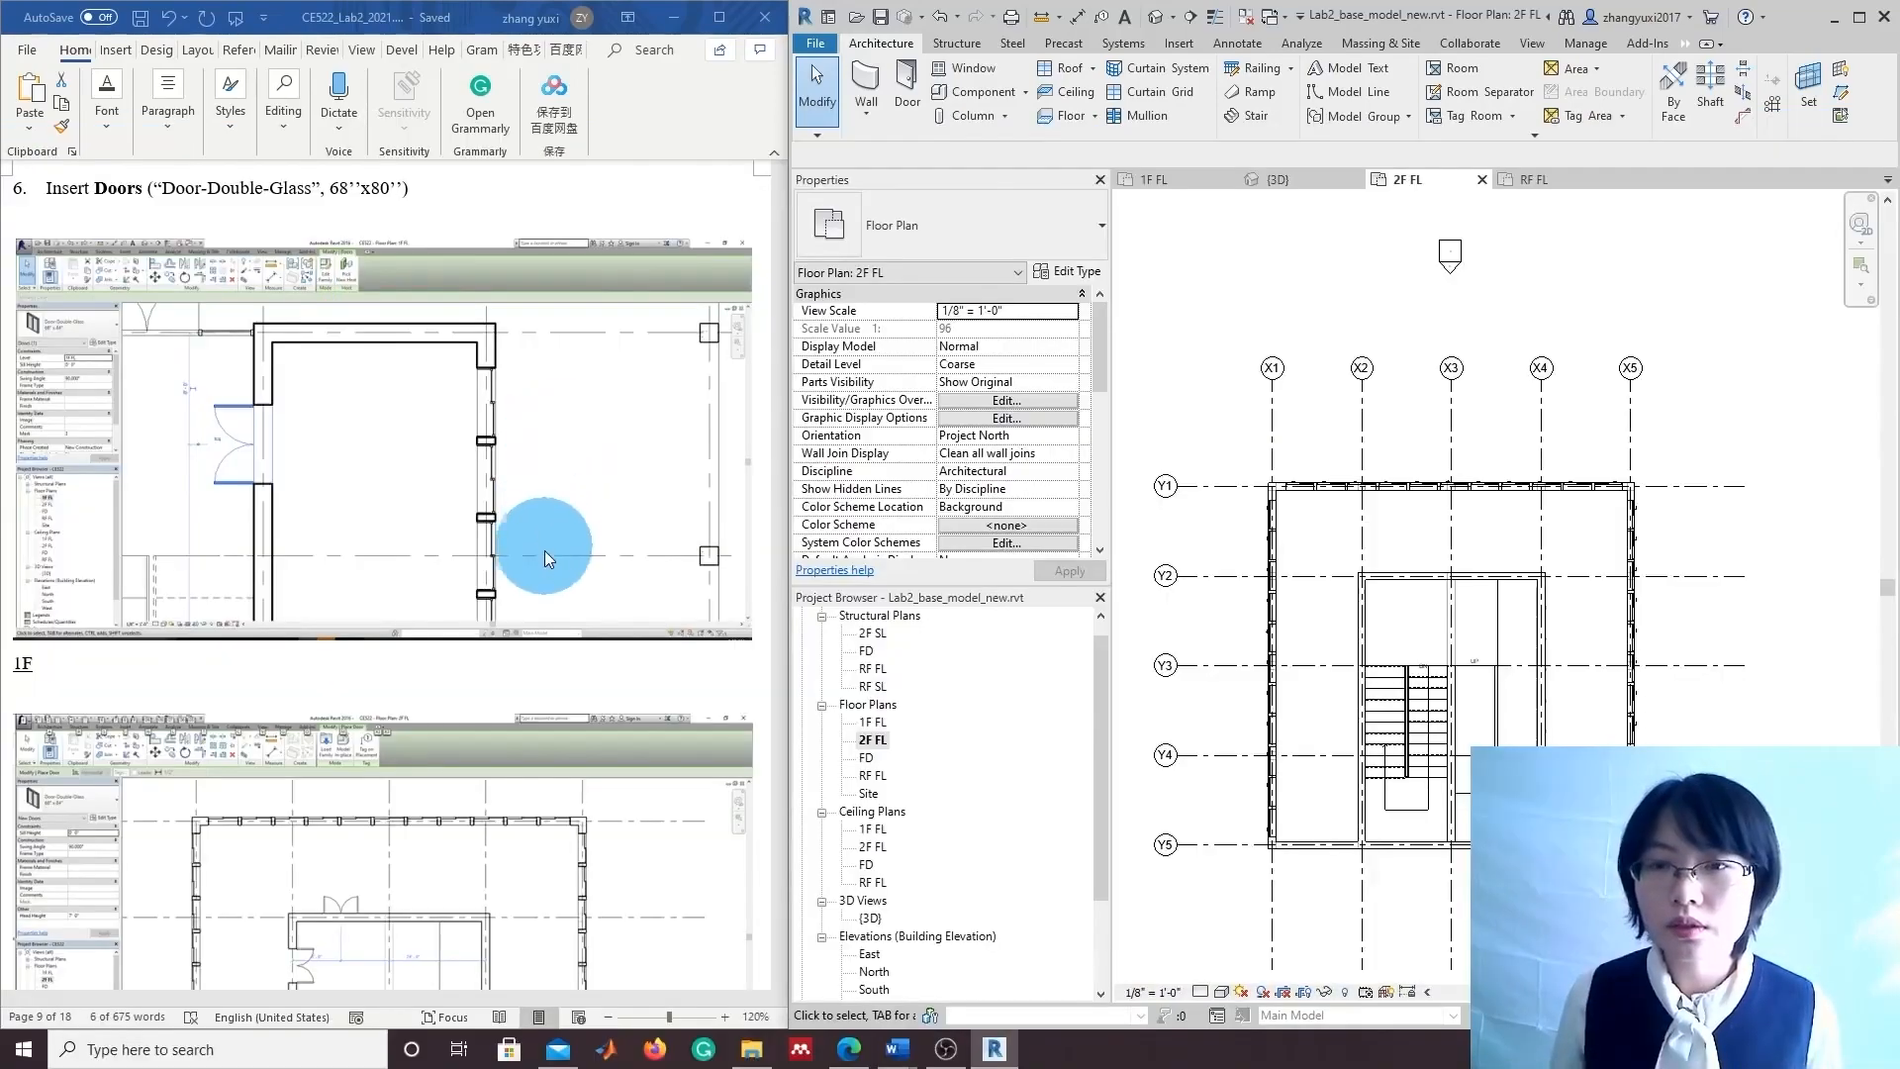
scroll(326, 347, "up", 1)
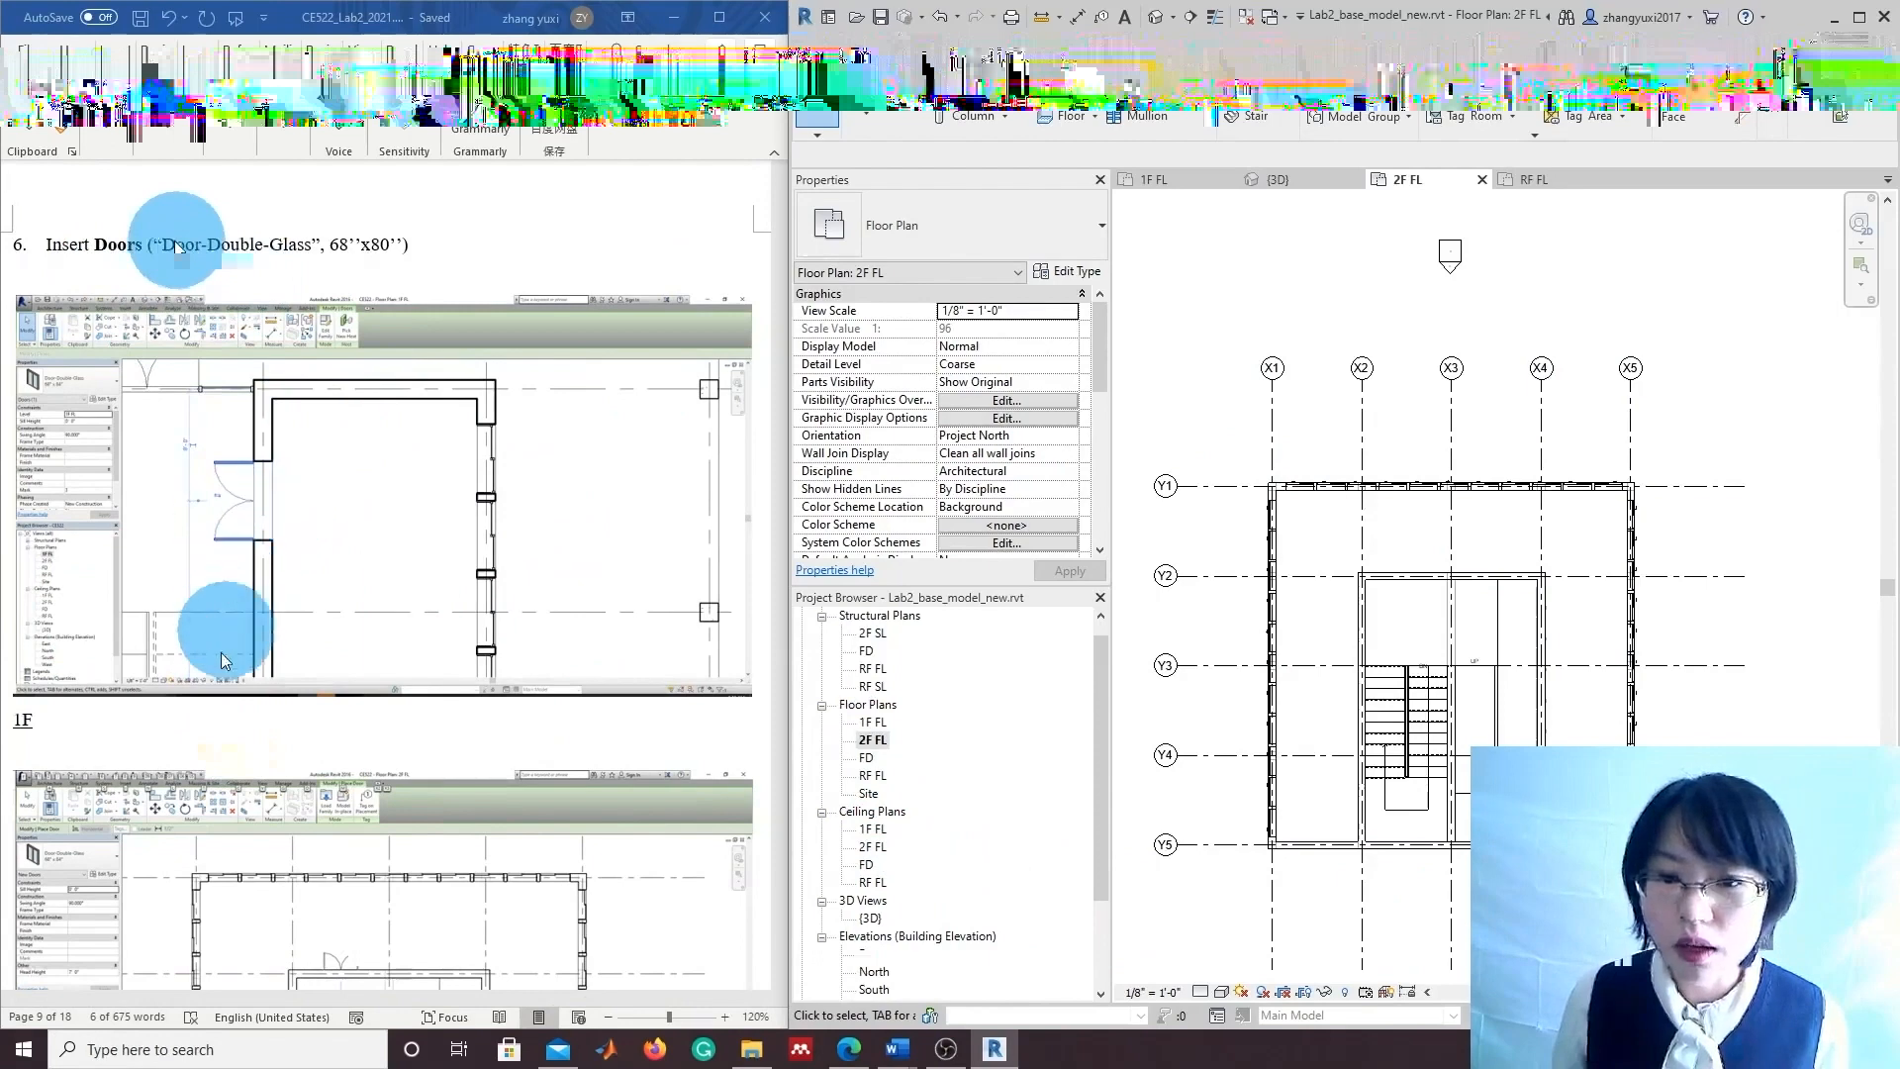
scroll(222, 651, "down", 4)
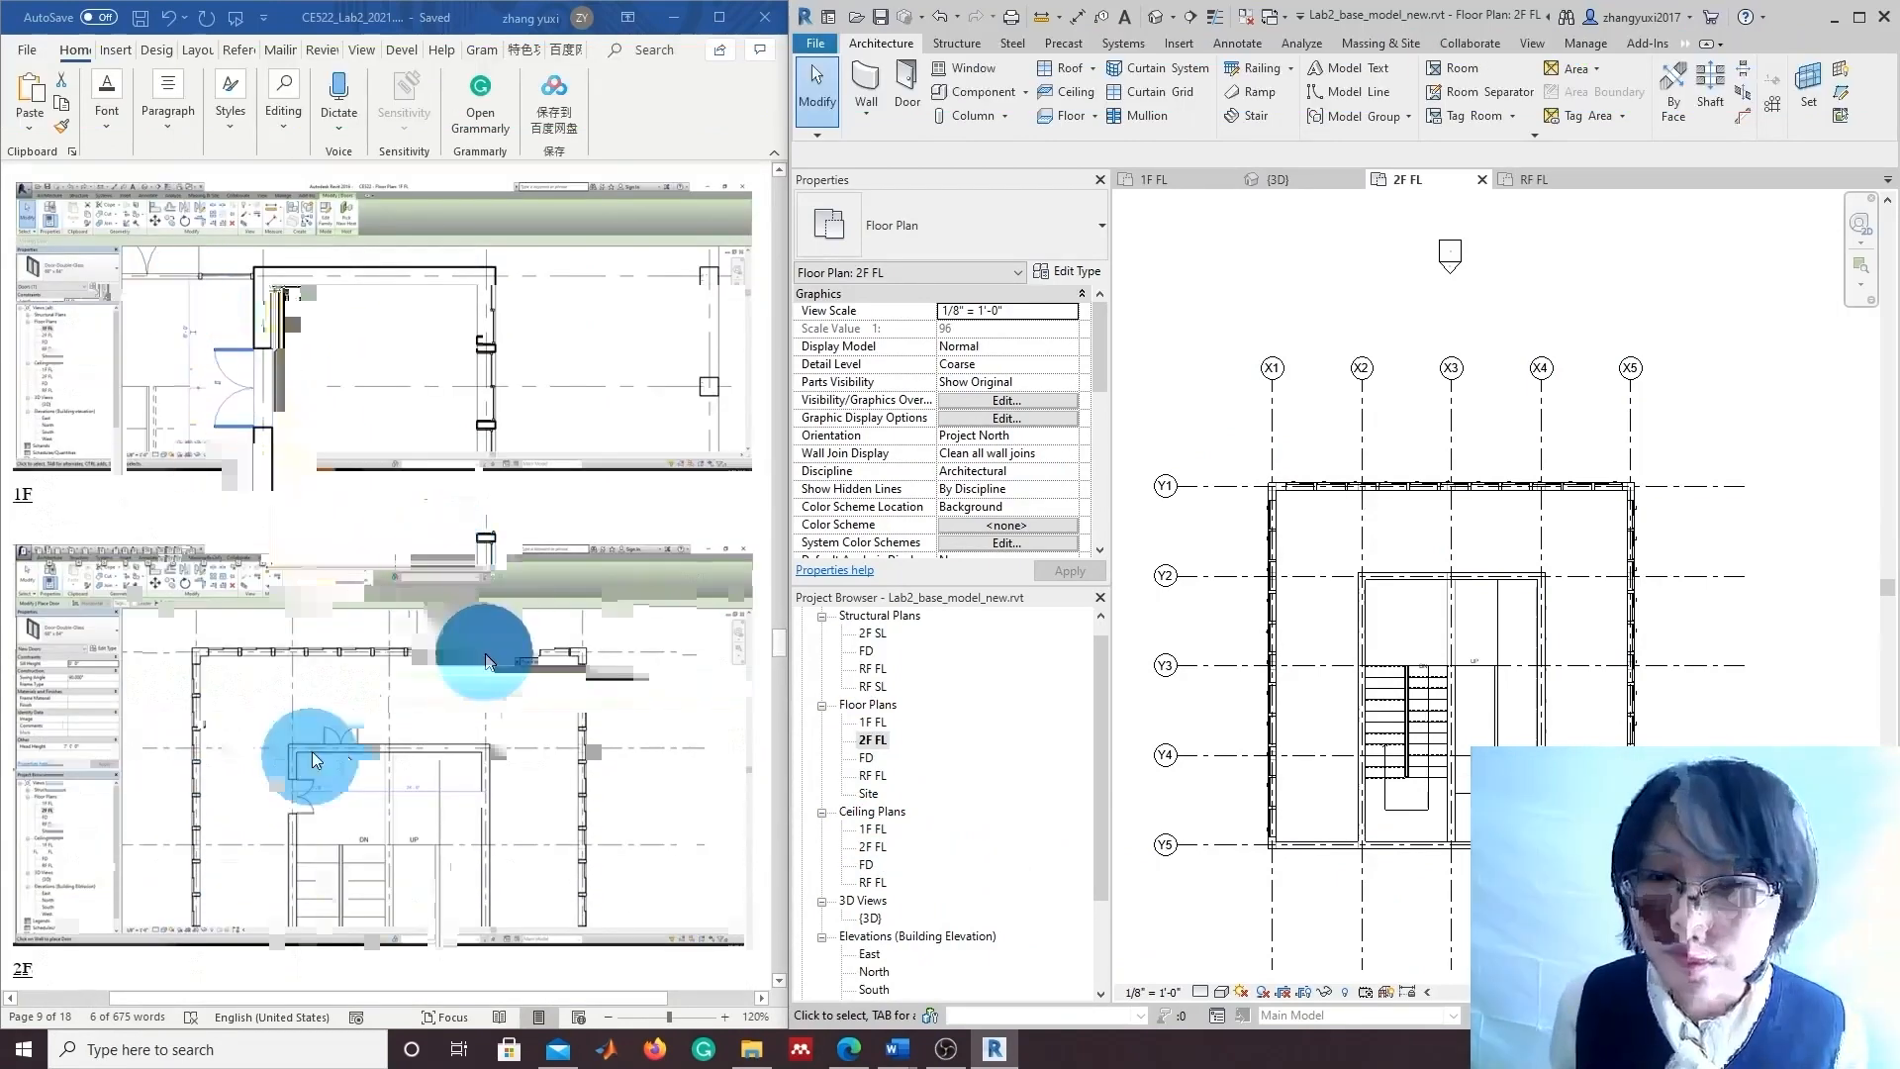
scroll(514, 615, "up", 2)
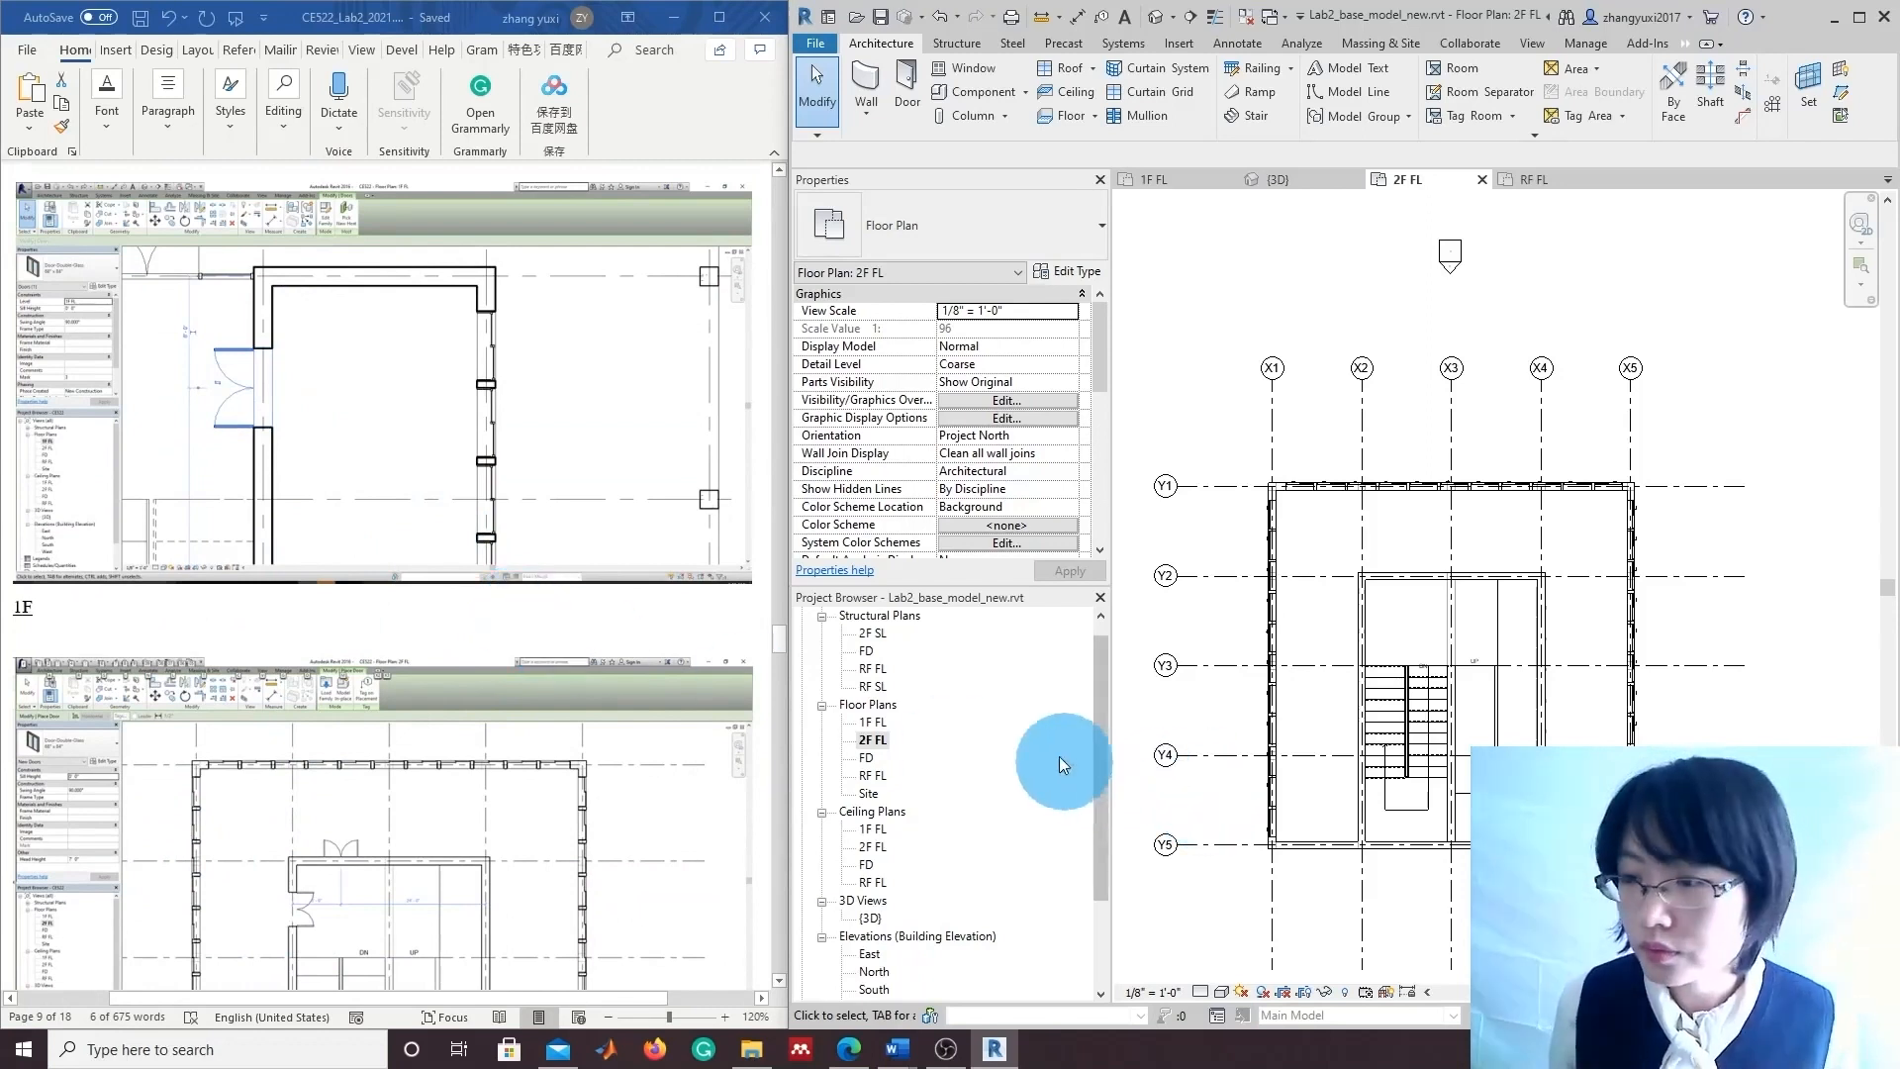
double_click(875, 723)
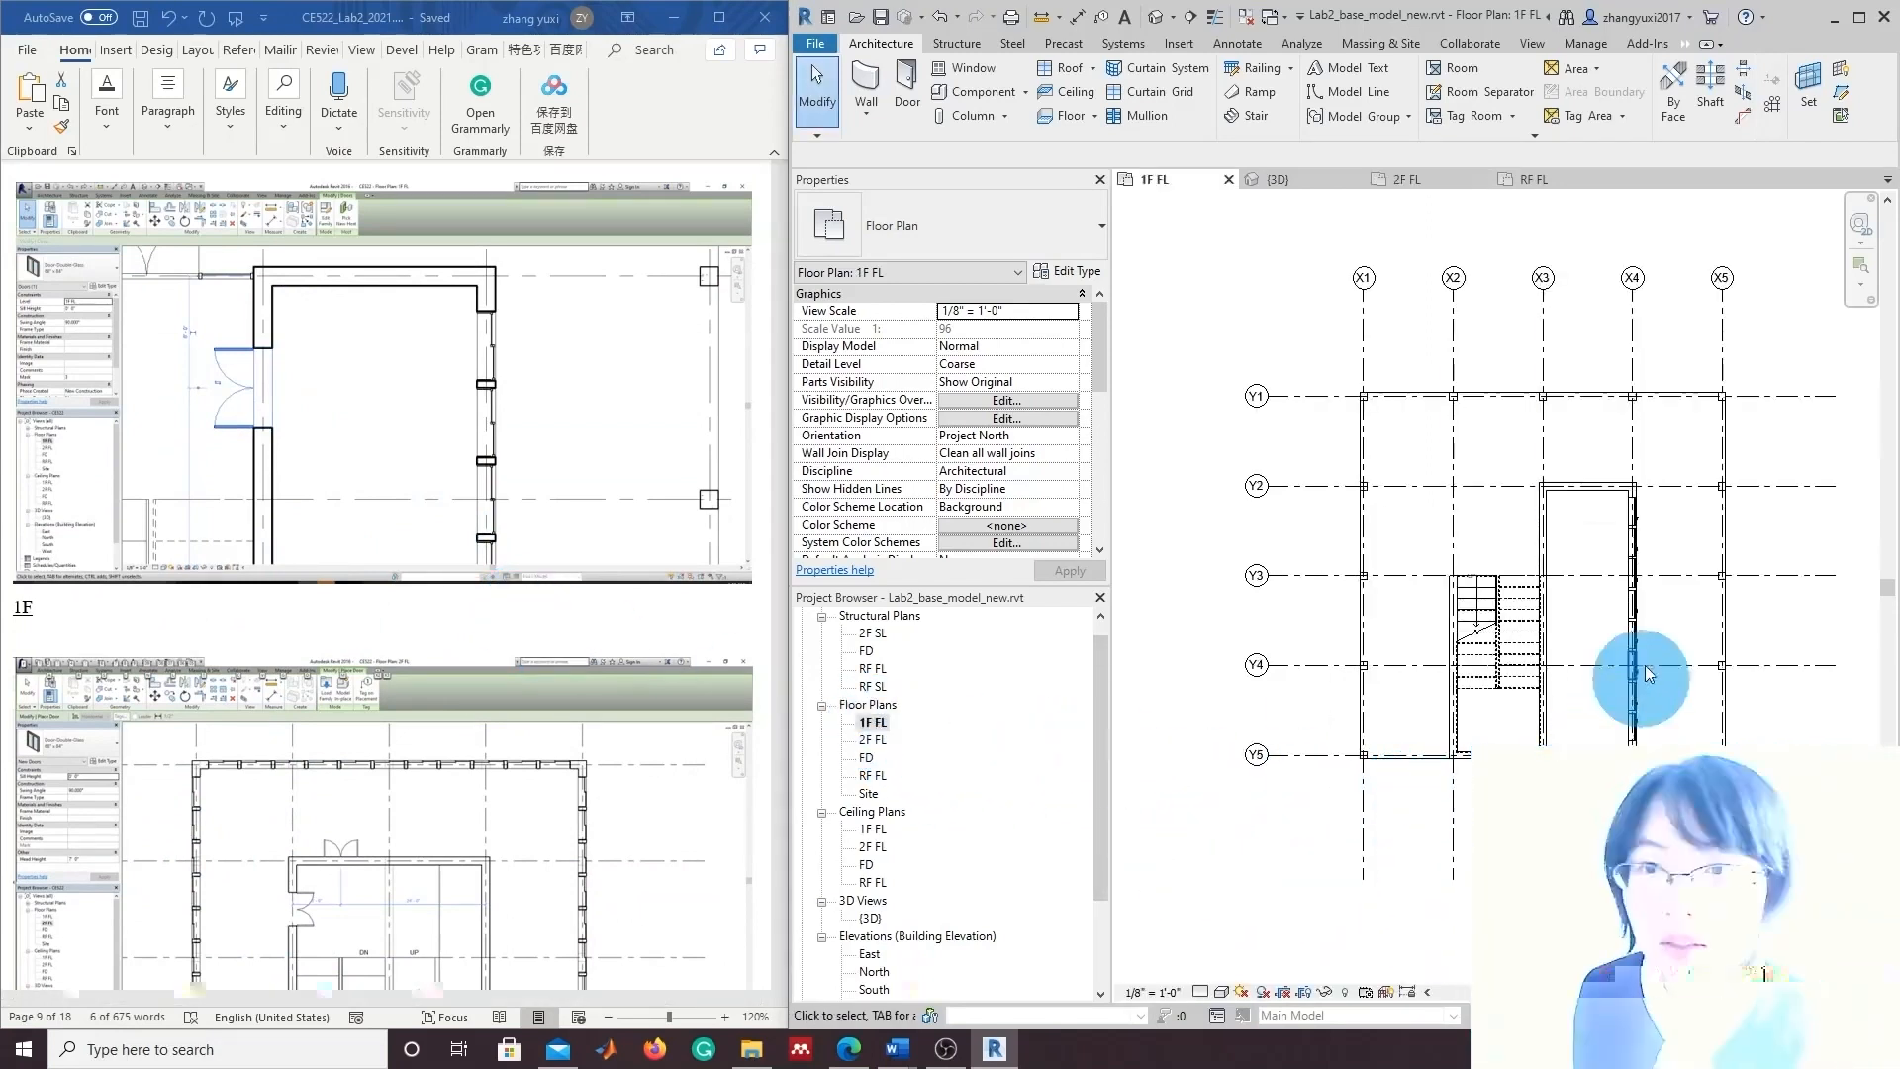
Start placing a door on 1F FL and check the available door types for Door-Double-Glass 68" x 80".
scroll(370, 449, "up", 3)
scroll(370, 450, "down", 1)
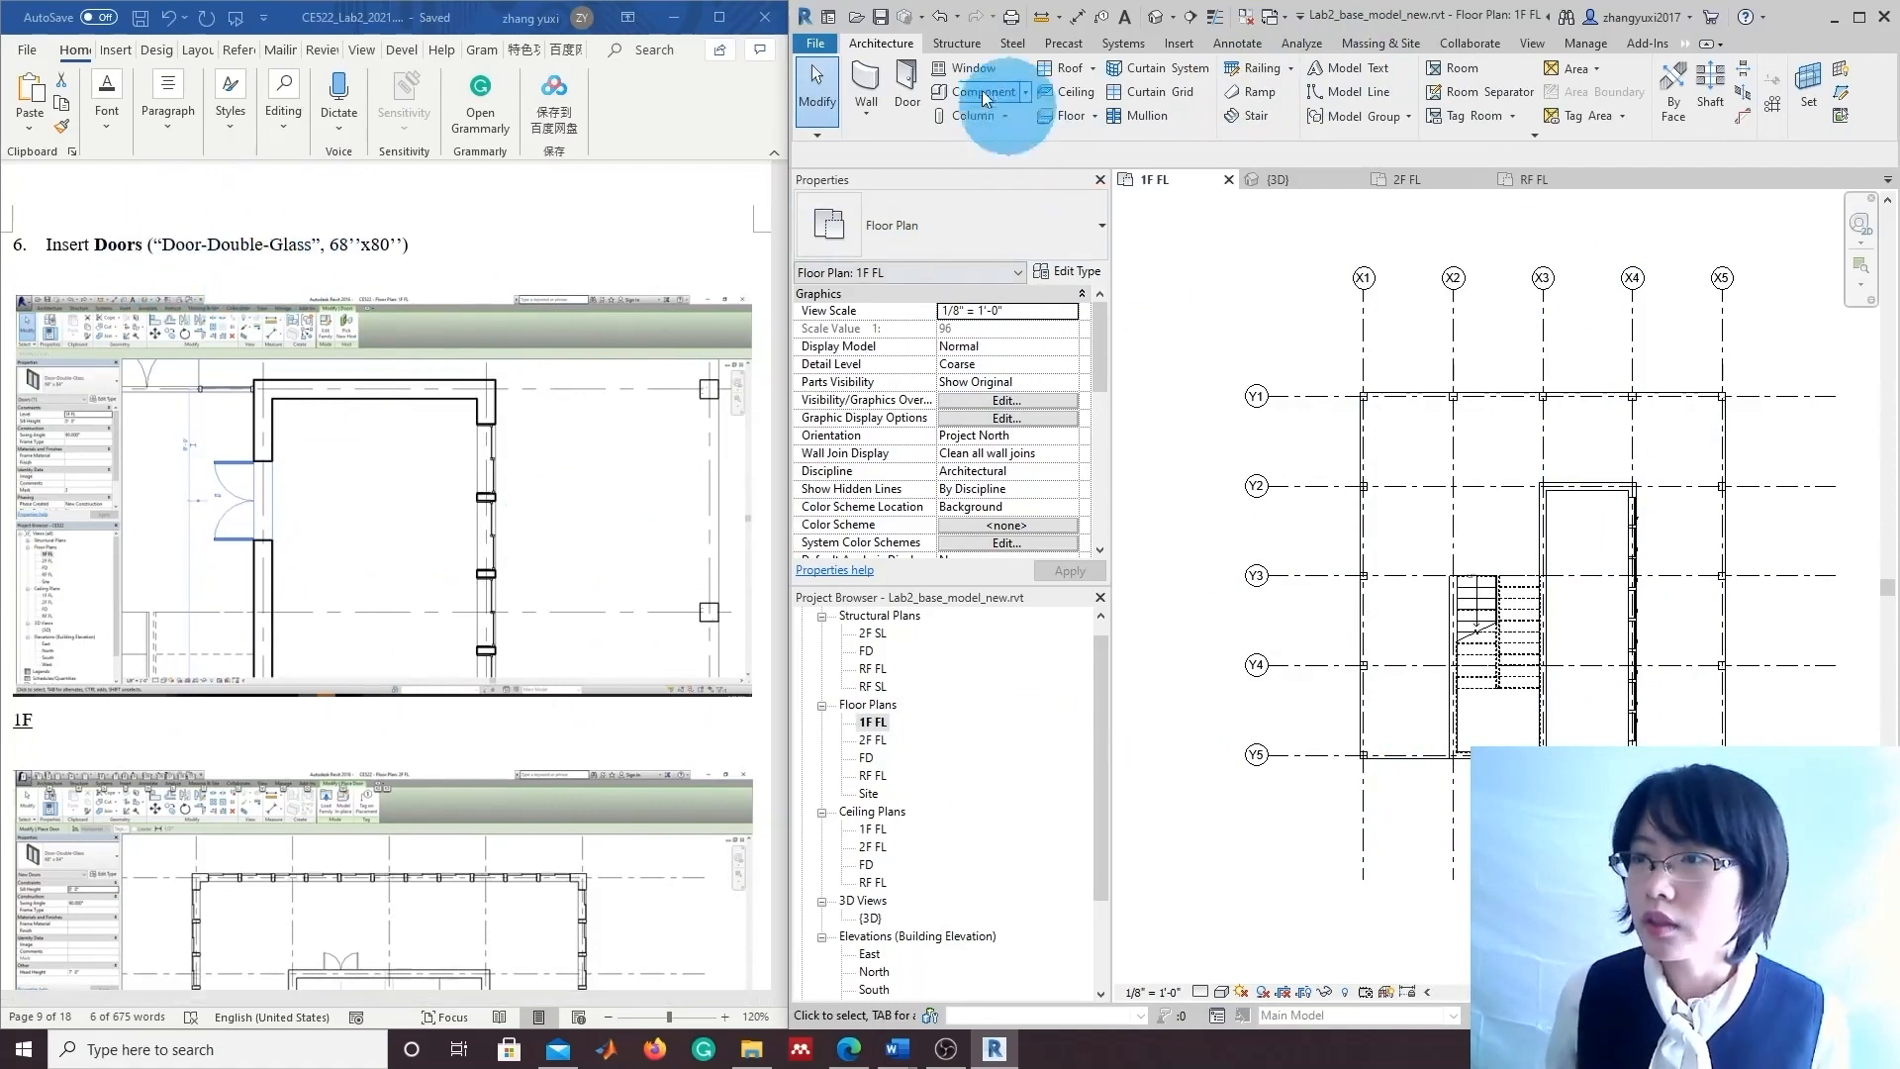
left_click(914, 117)
left_click(941, 228)
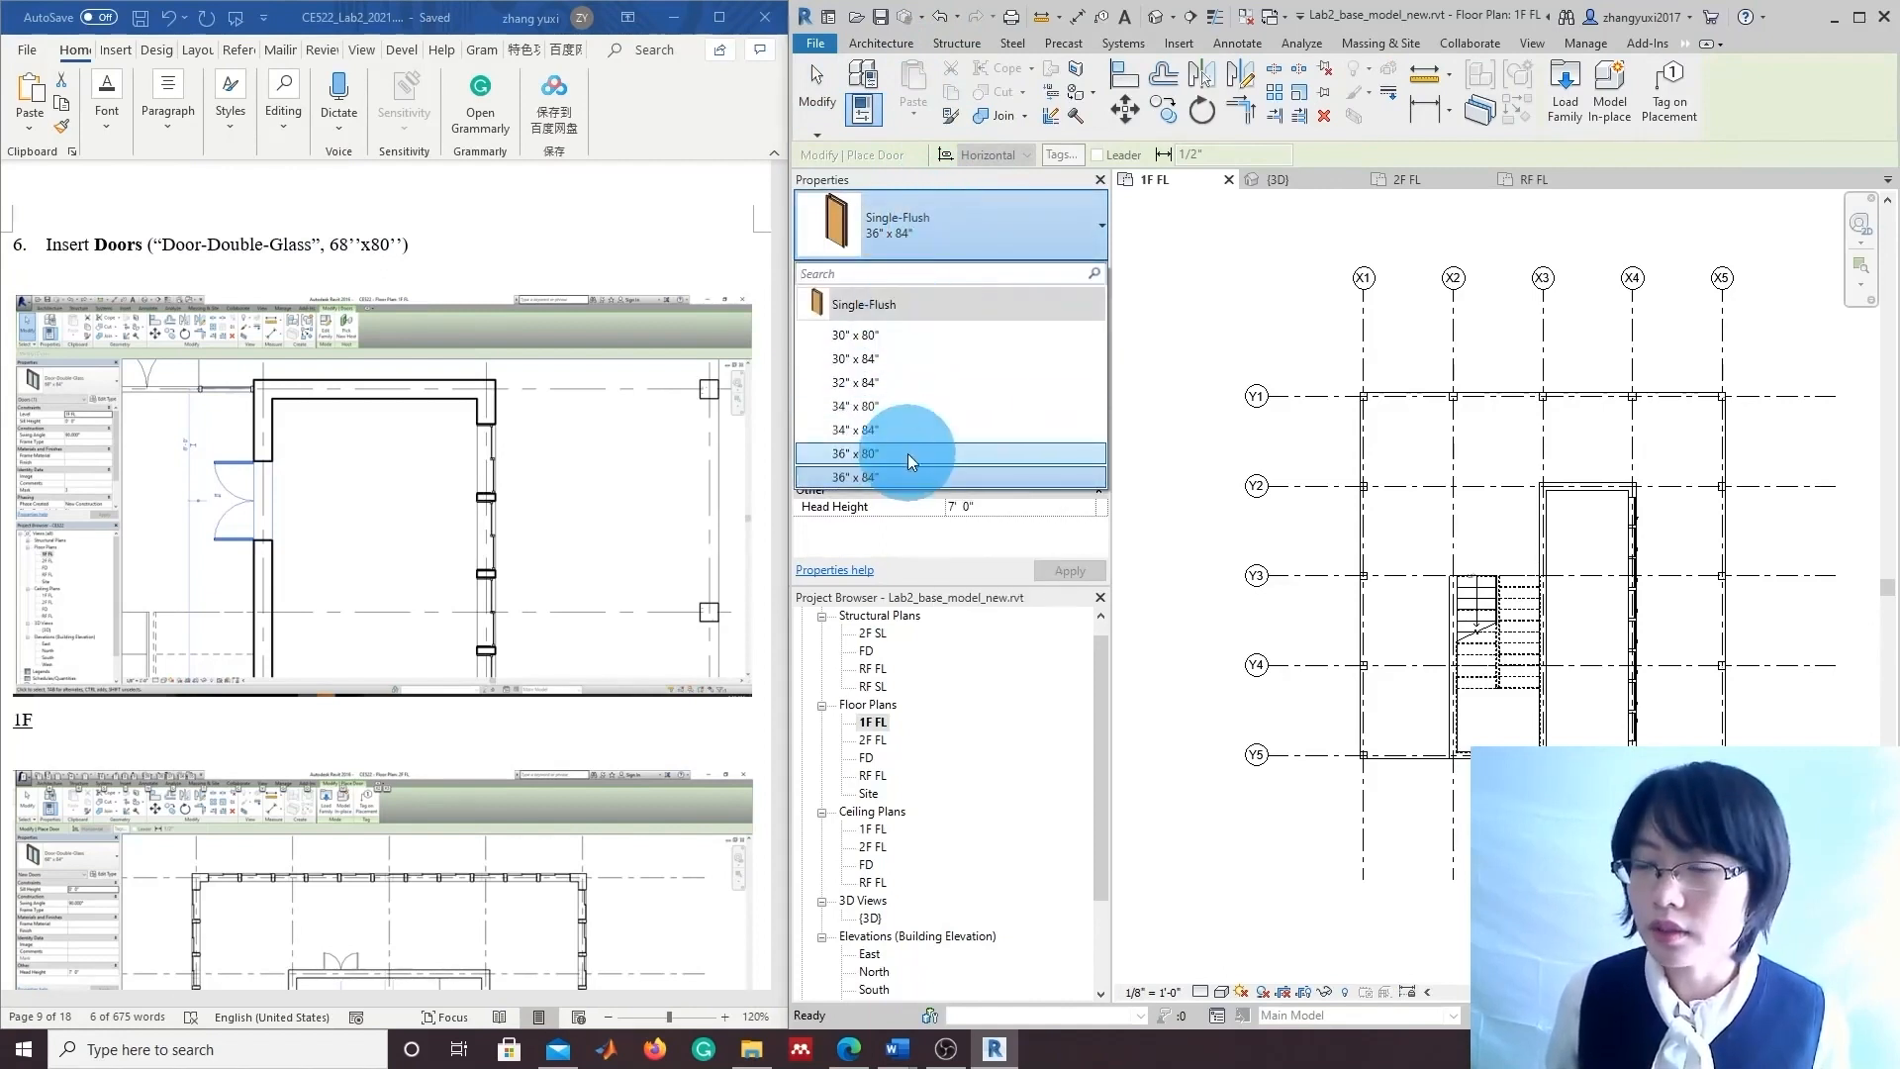
left_click(924, 287)
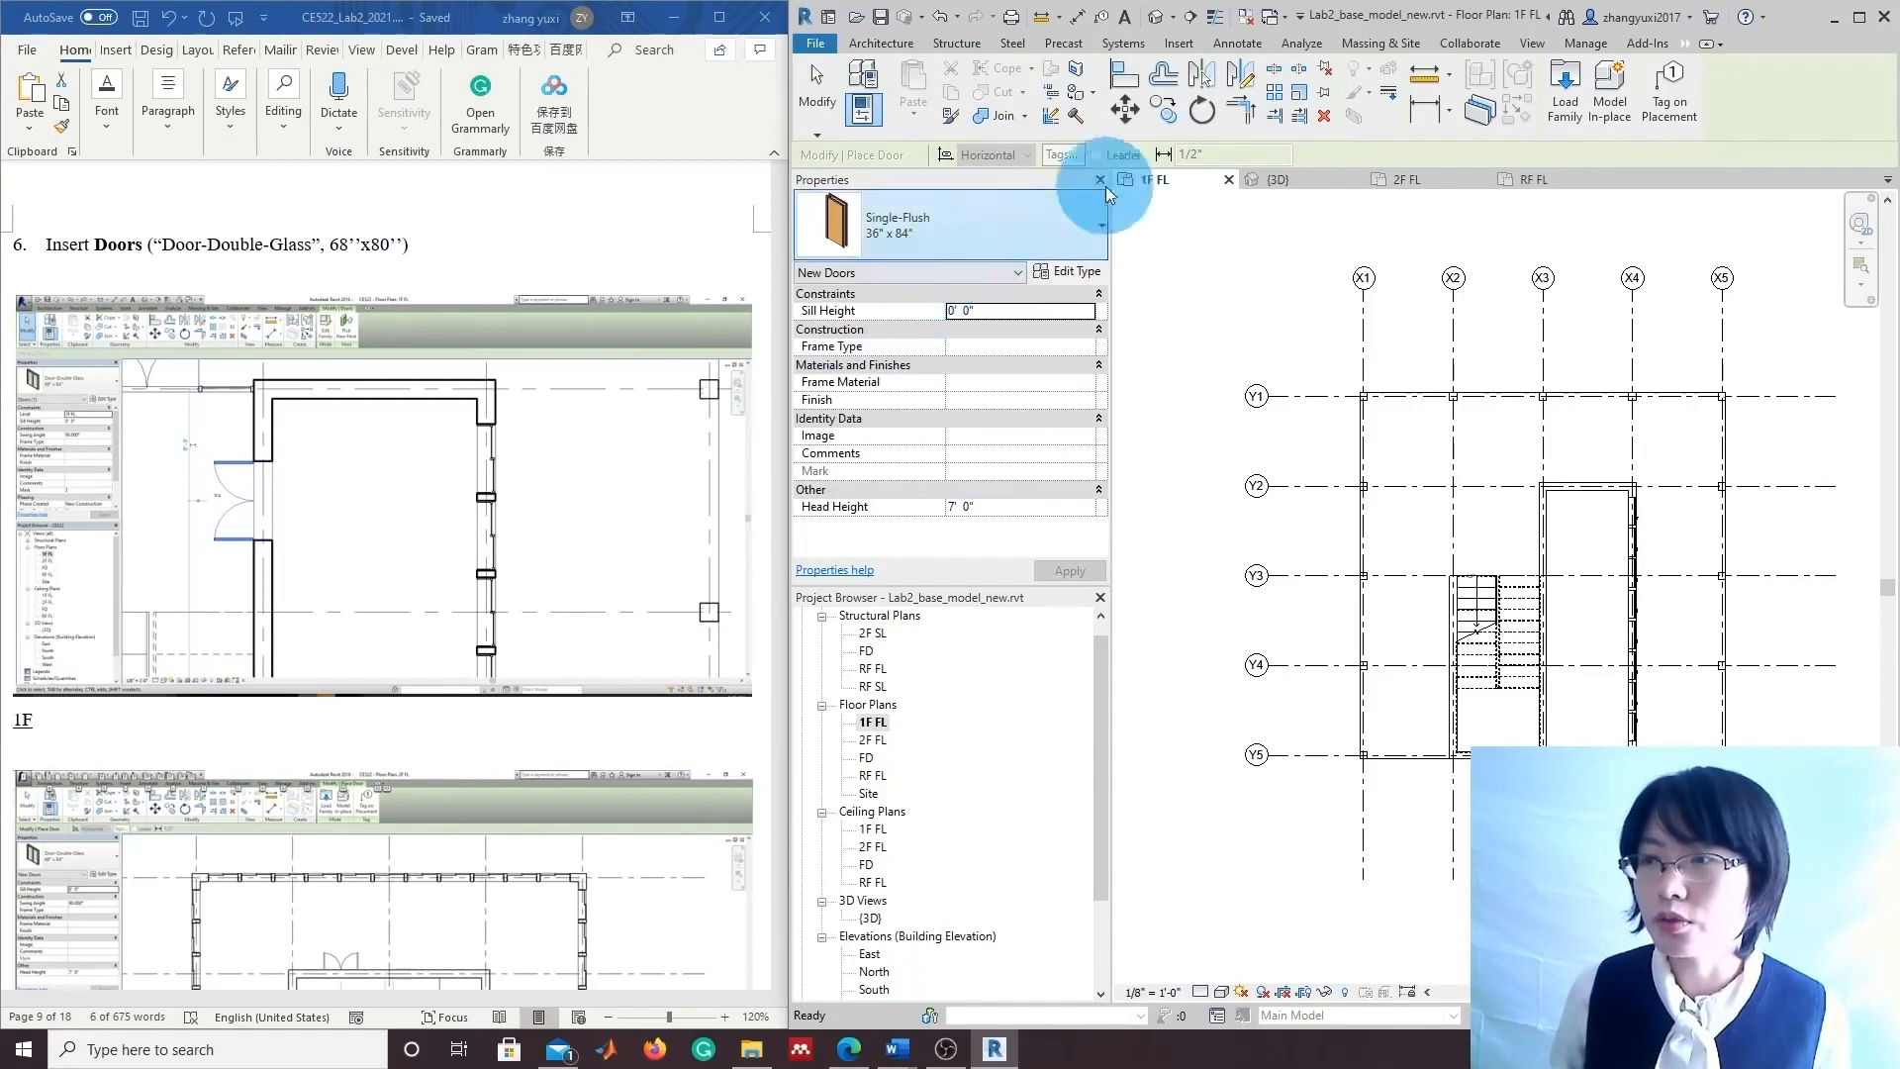
Load the Door-Double-Glass family from the English-Imperial library's Doors folder with only its 68" x 80" type.
left_click(1176, 44)
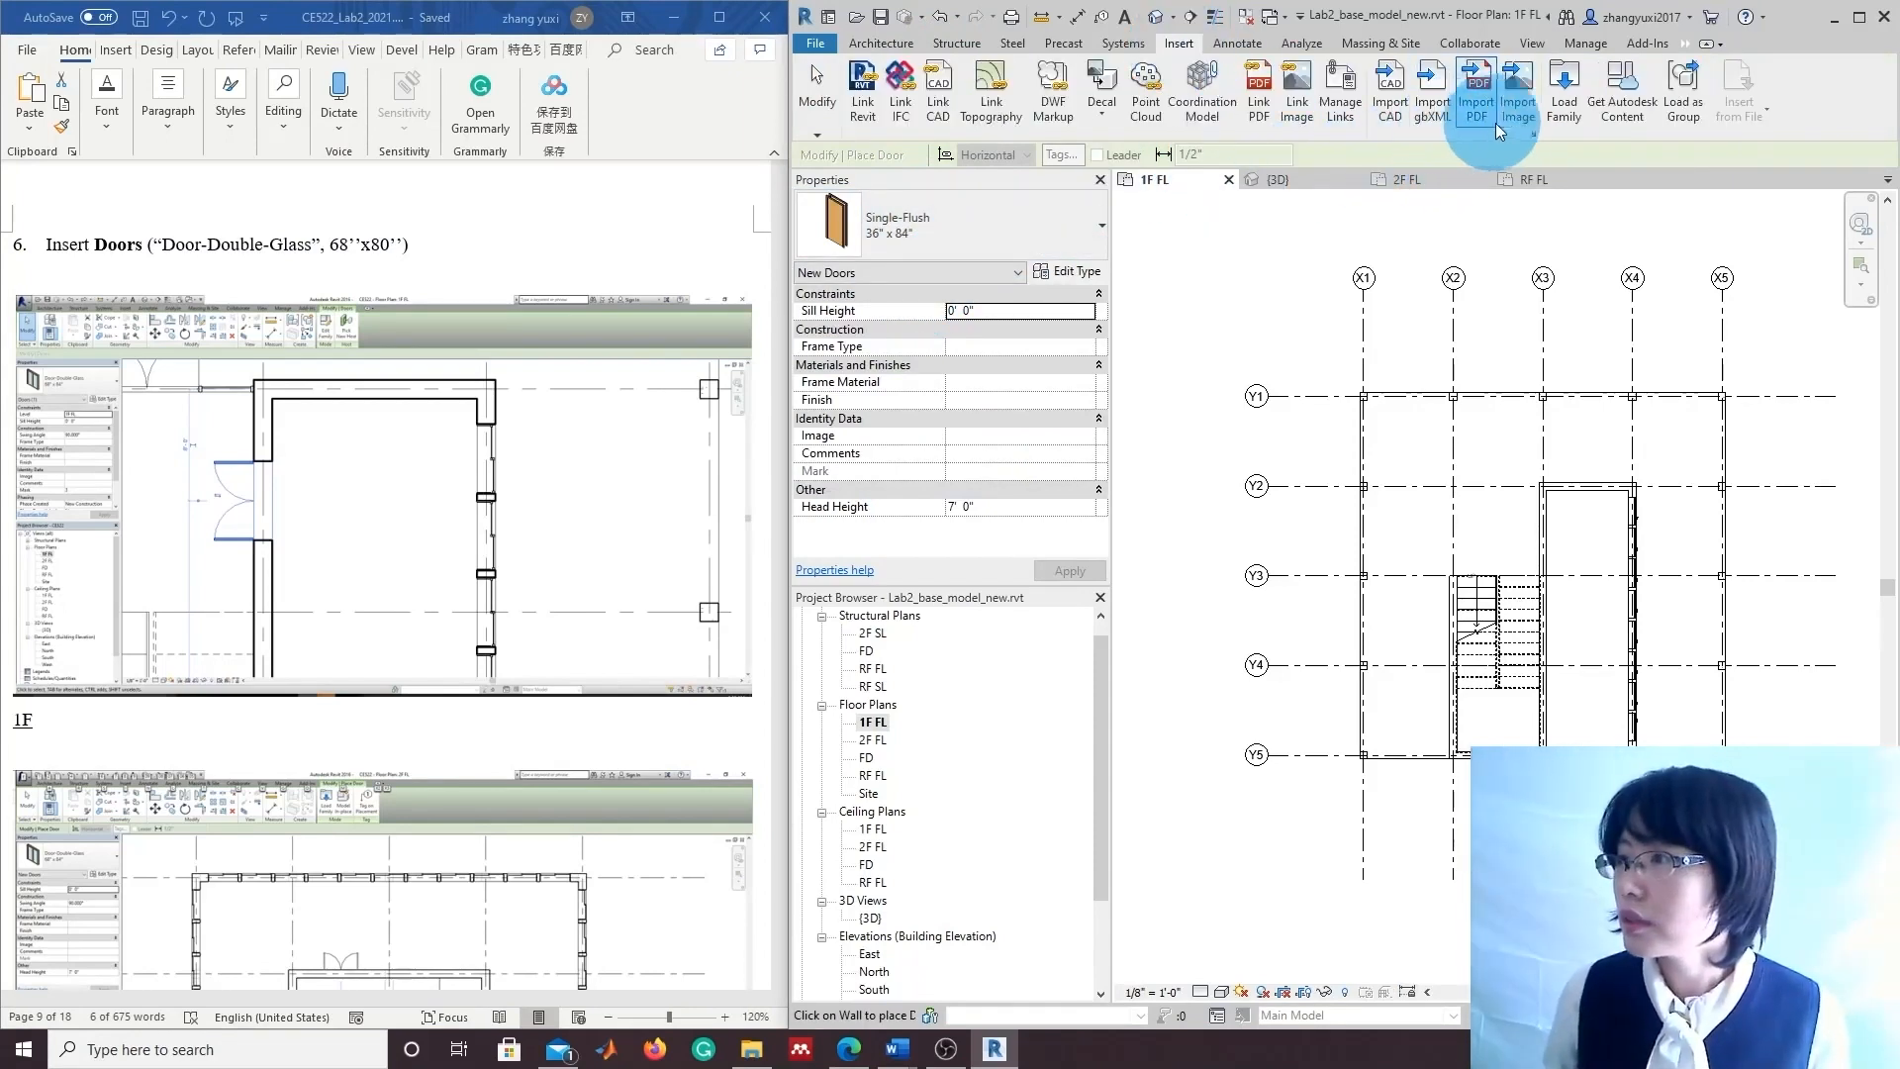
left_click(1575, 116)
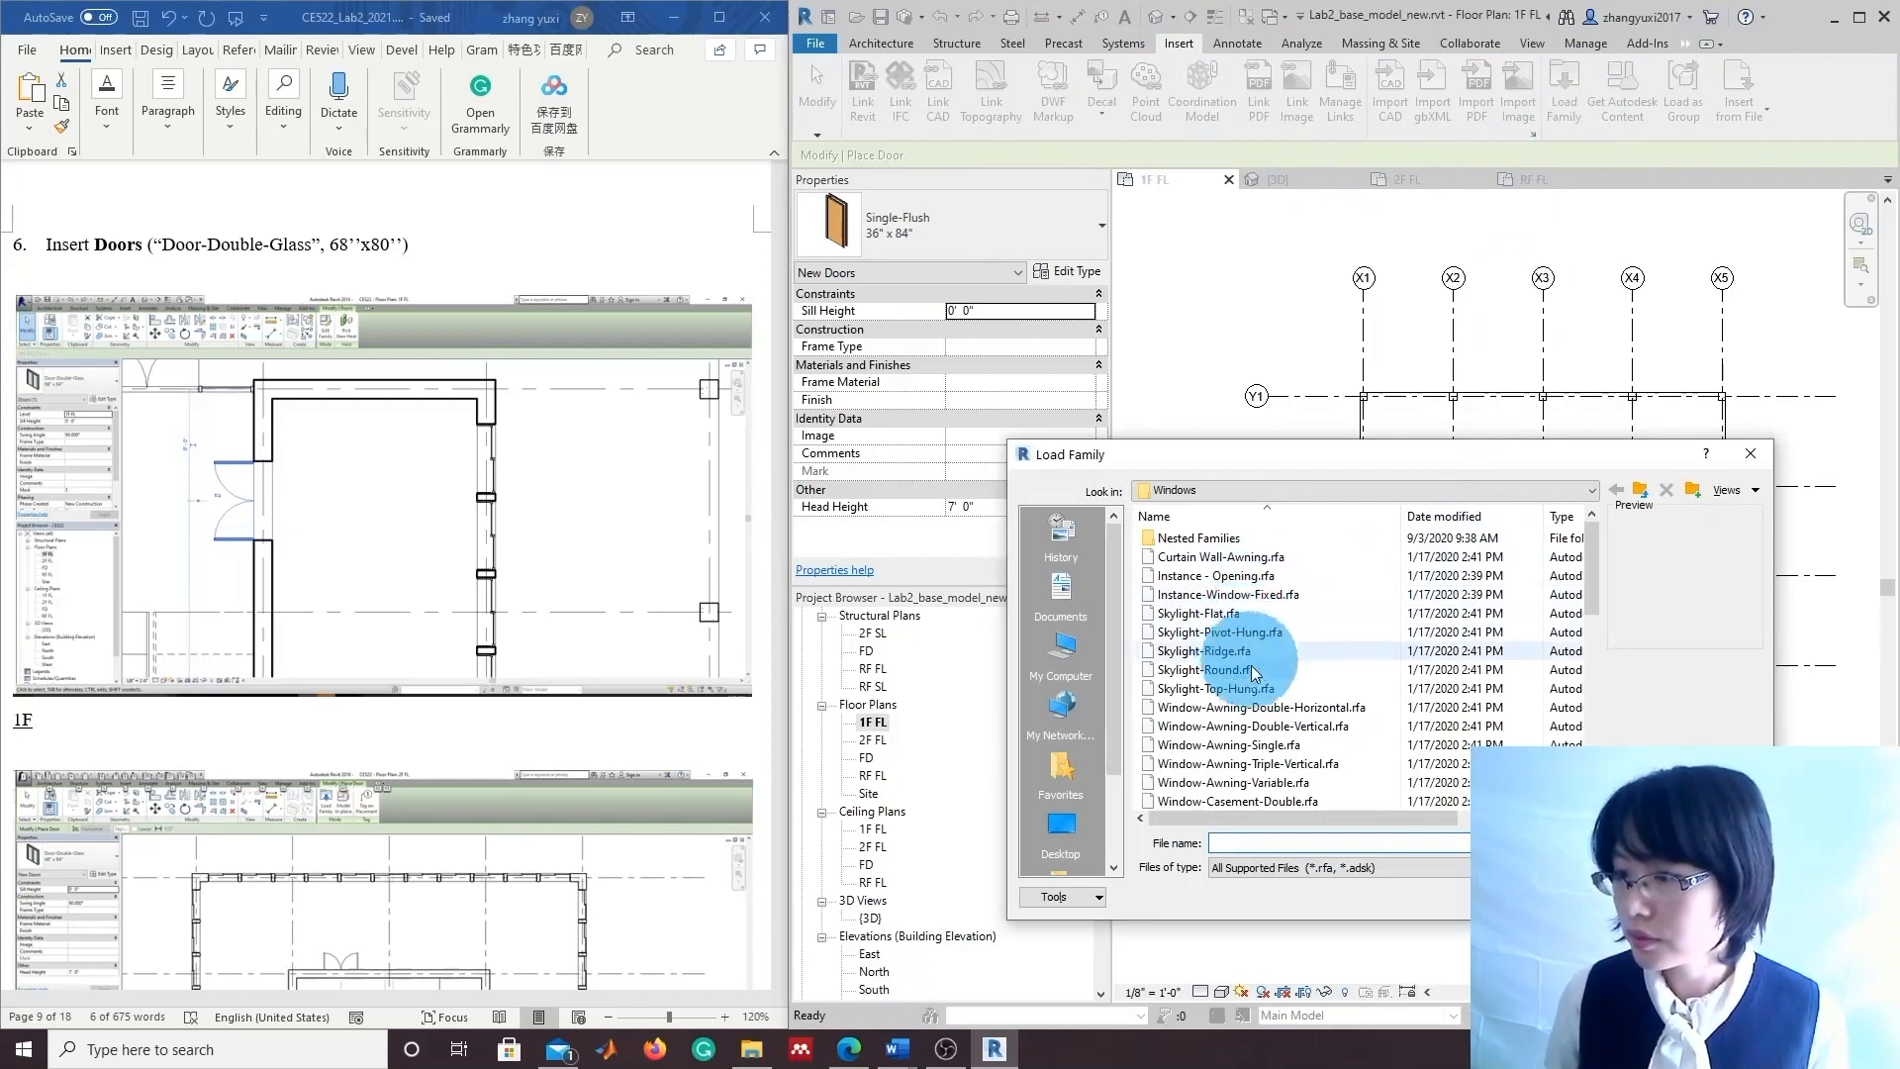
left_click(1591, 490)
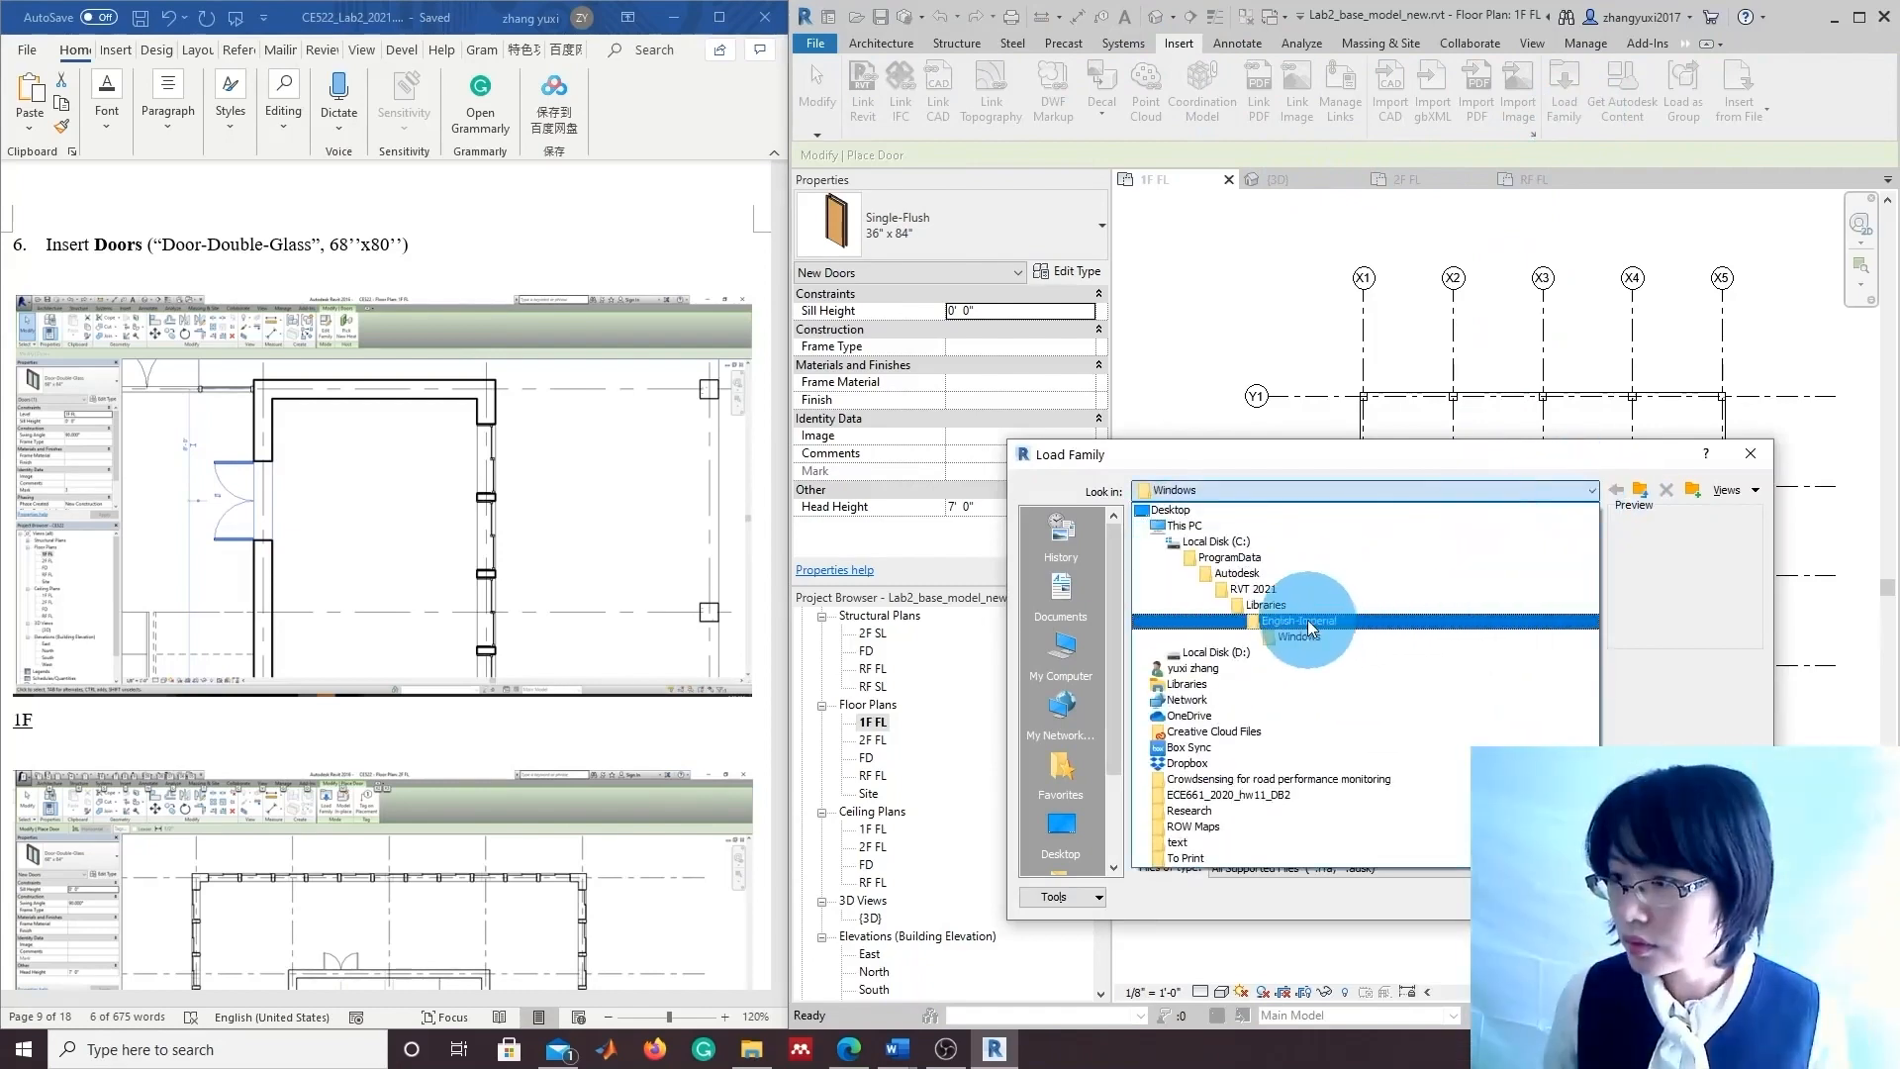
left_click(1307, 617)
double_click(1231, 714)
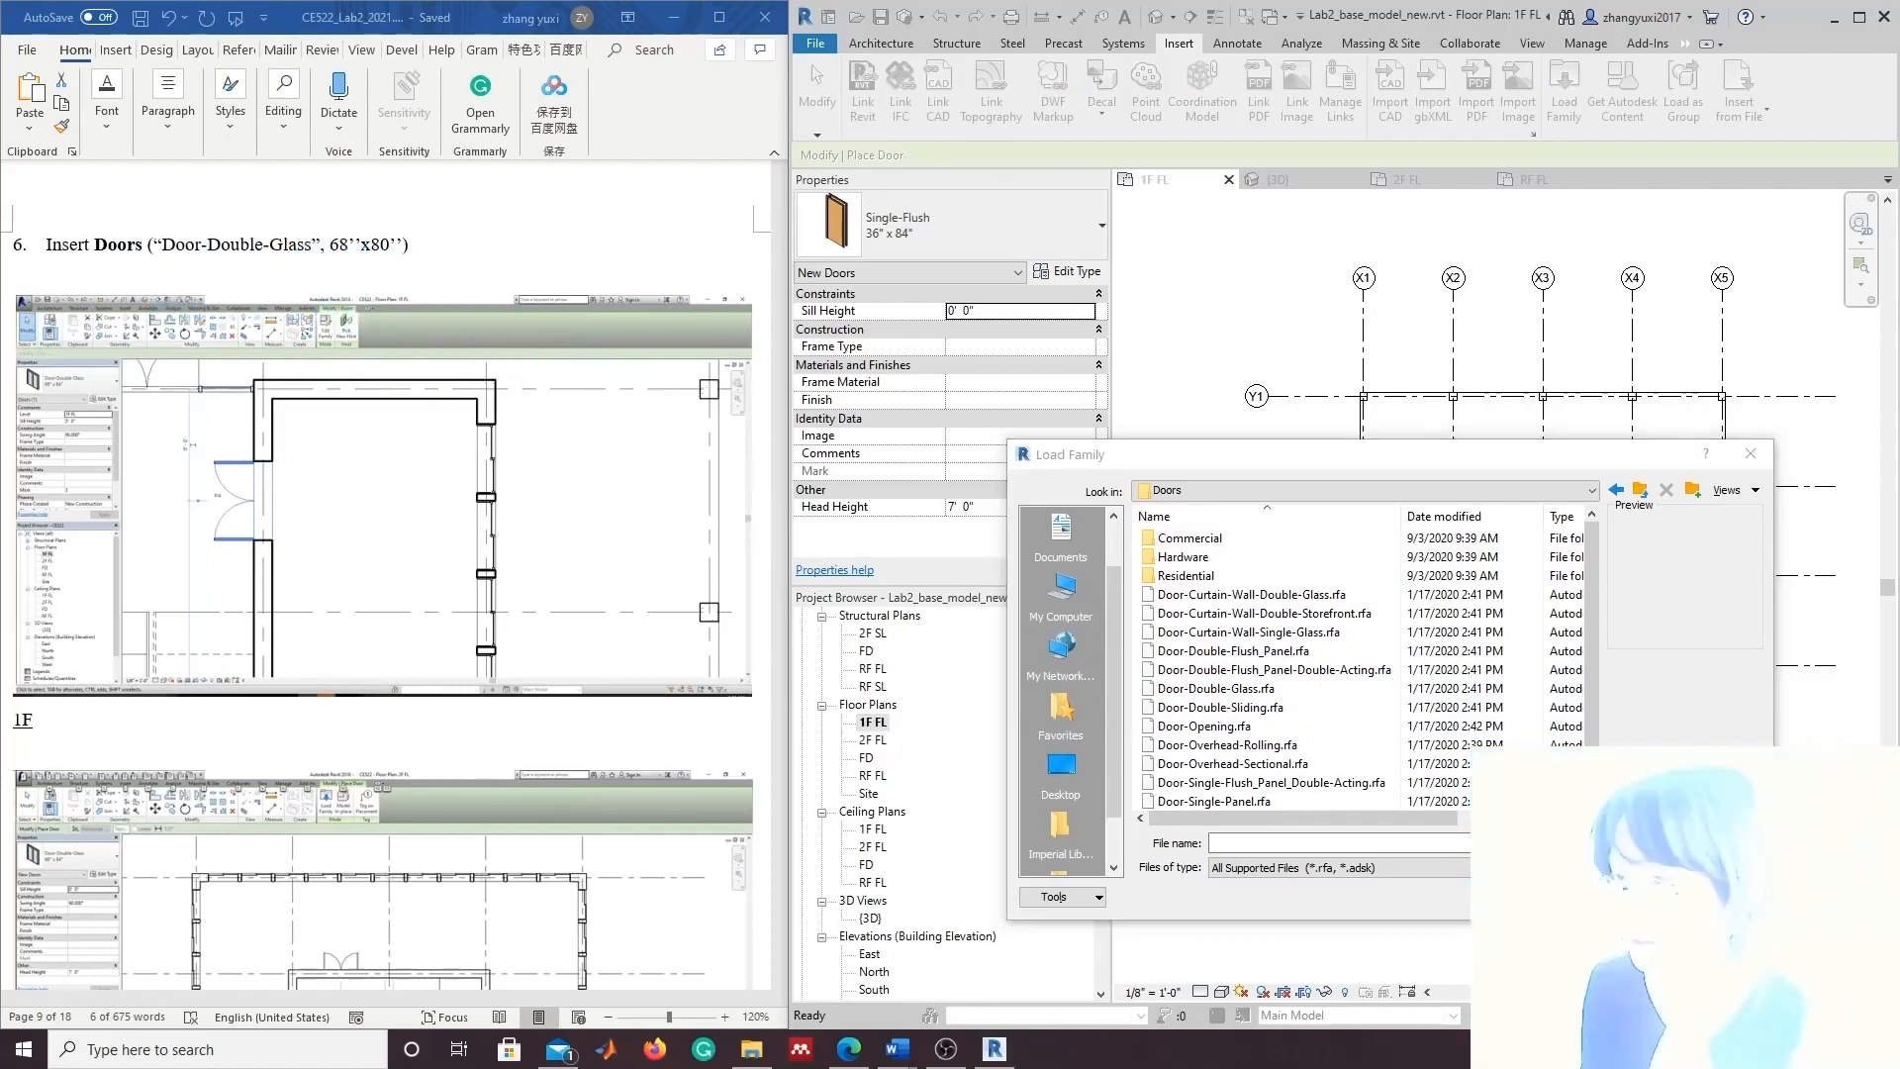
left_click(1247, 688)
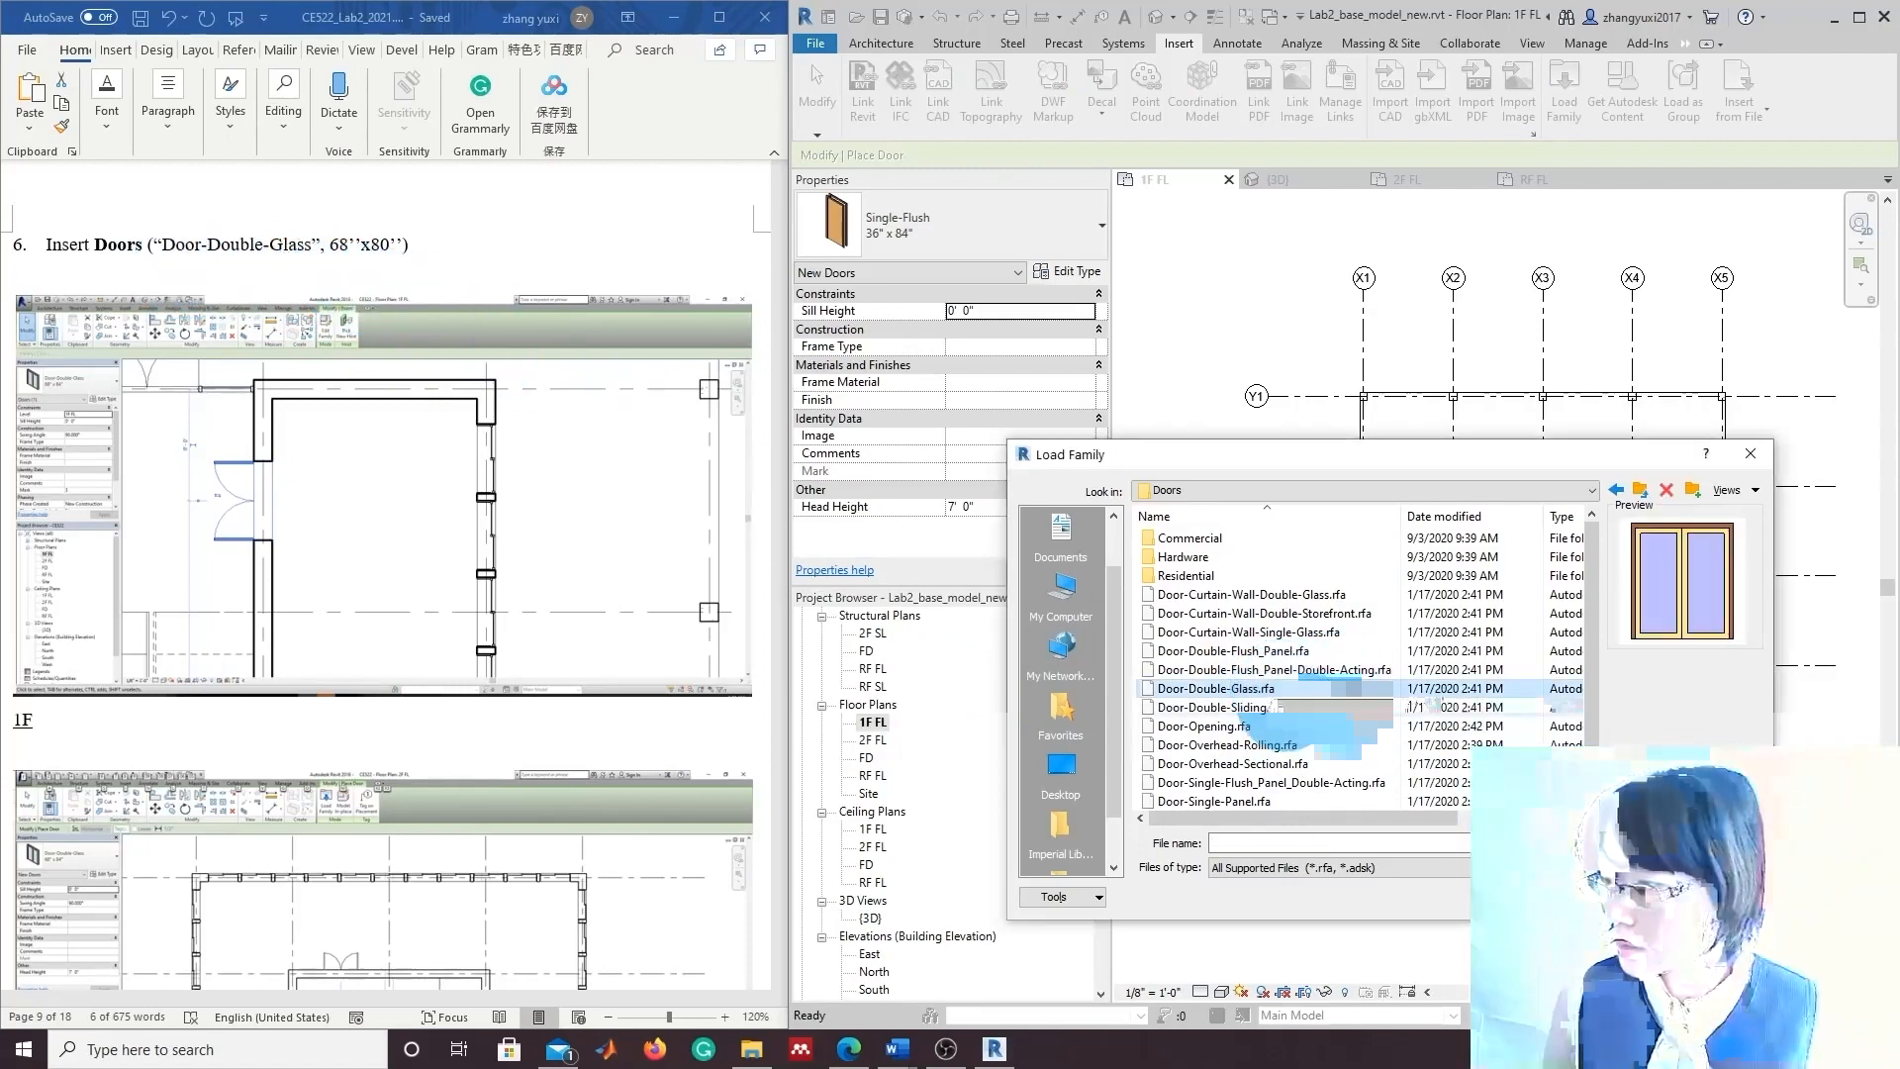
left_click(1623, 897)
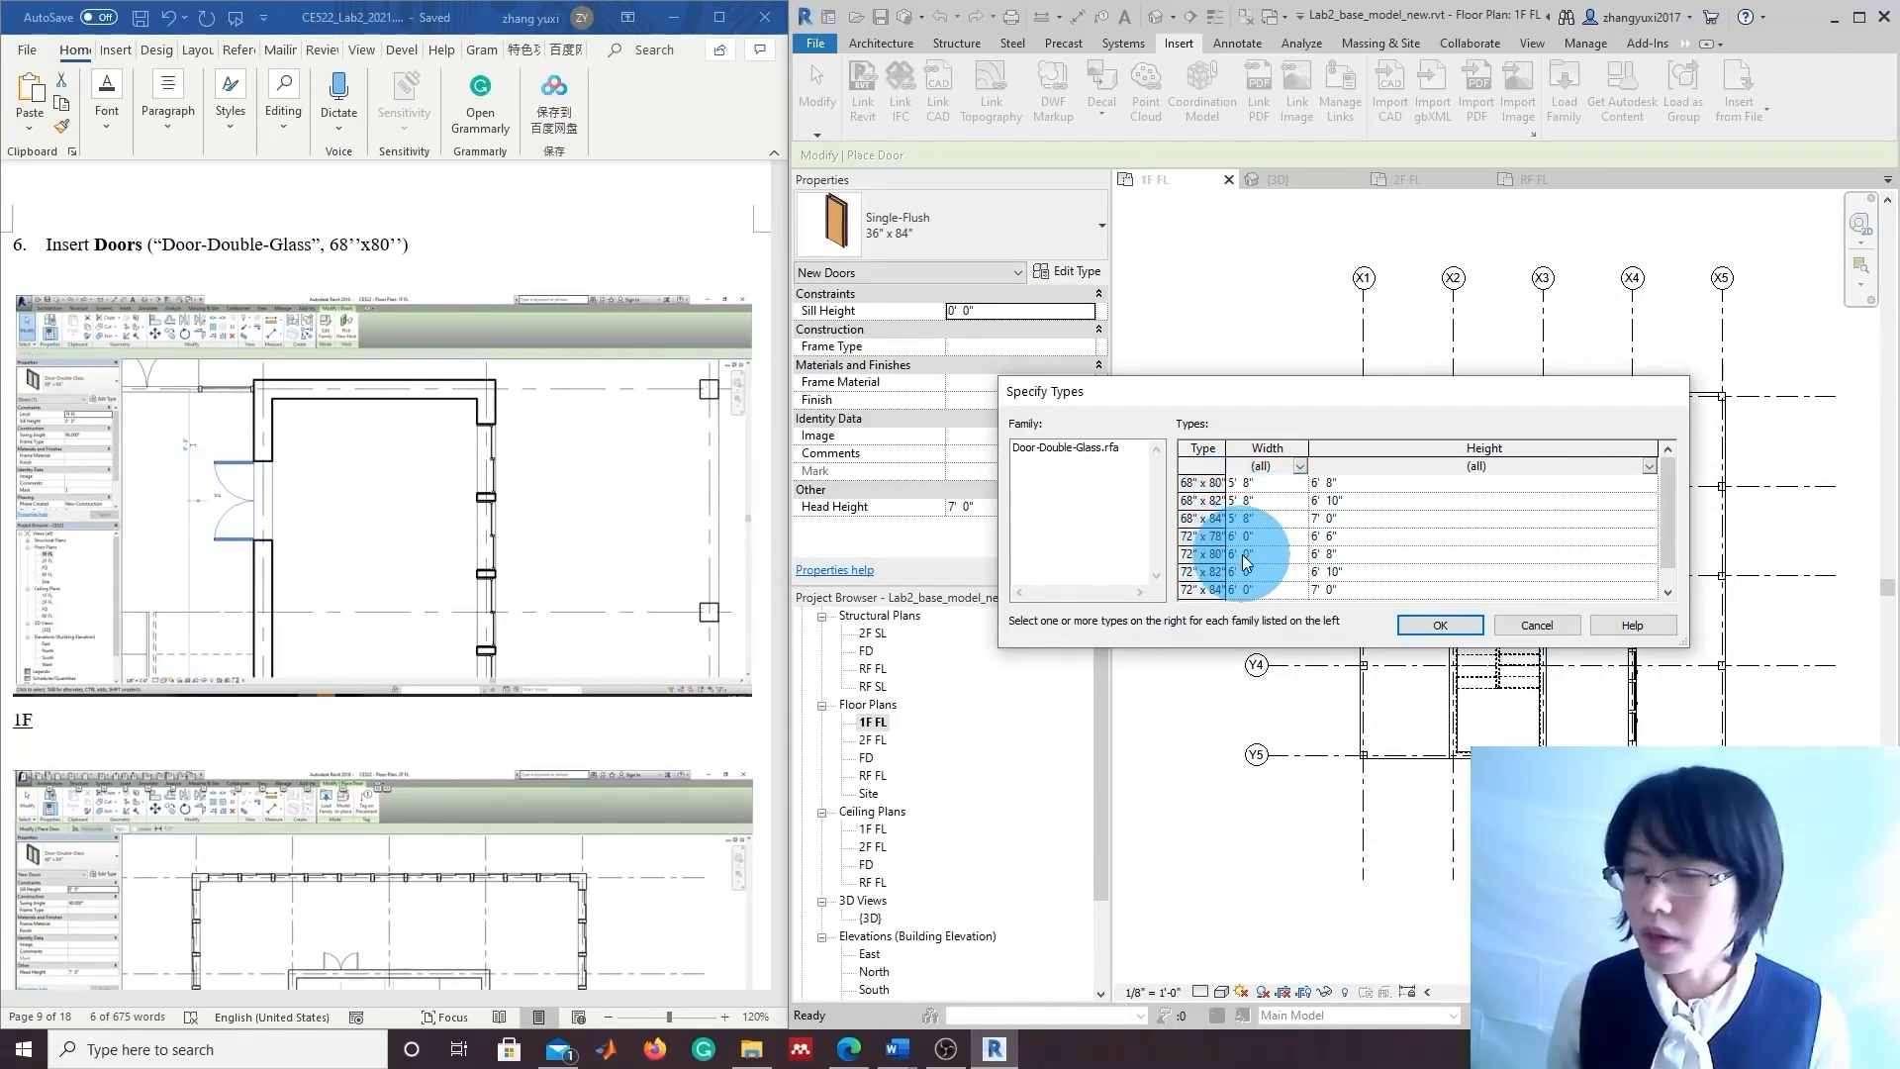
left_click(1202, 483)
left_click(1440, 624)
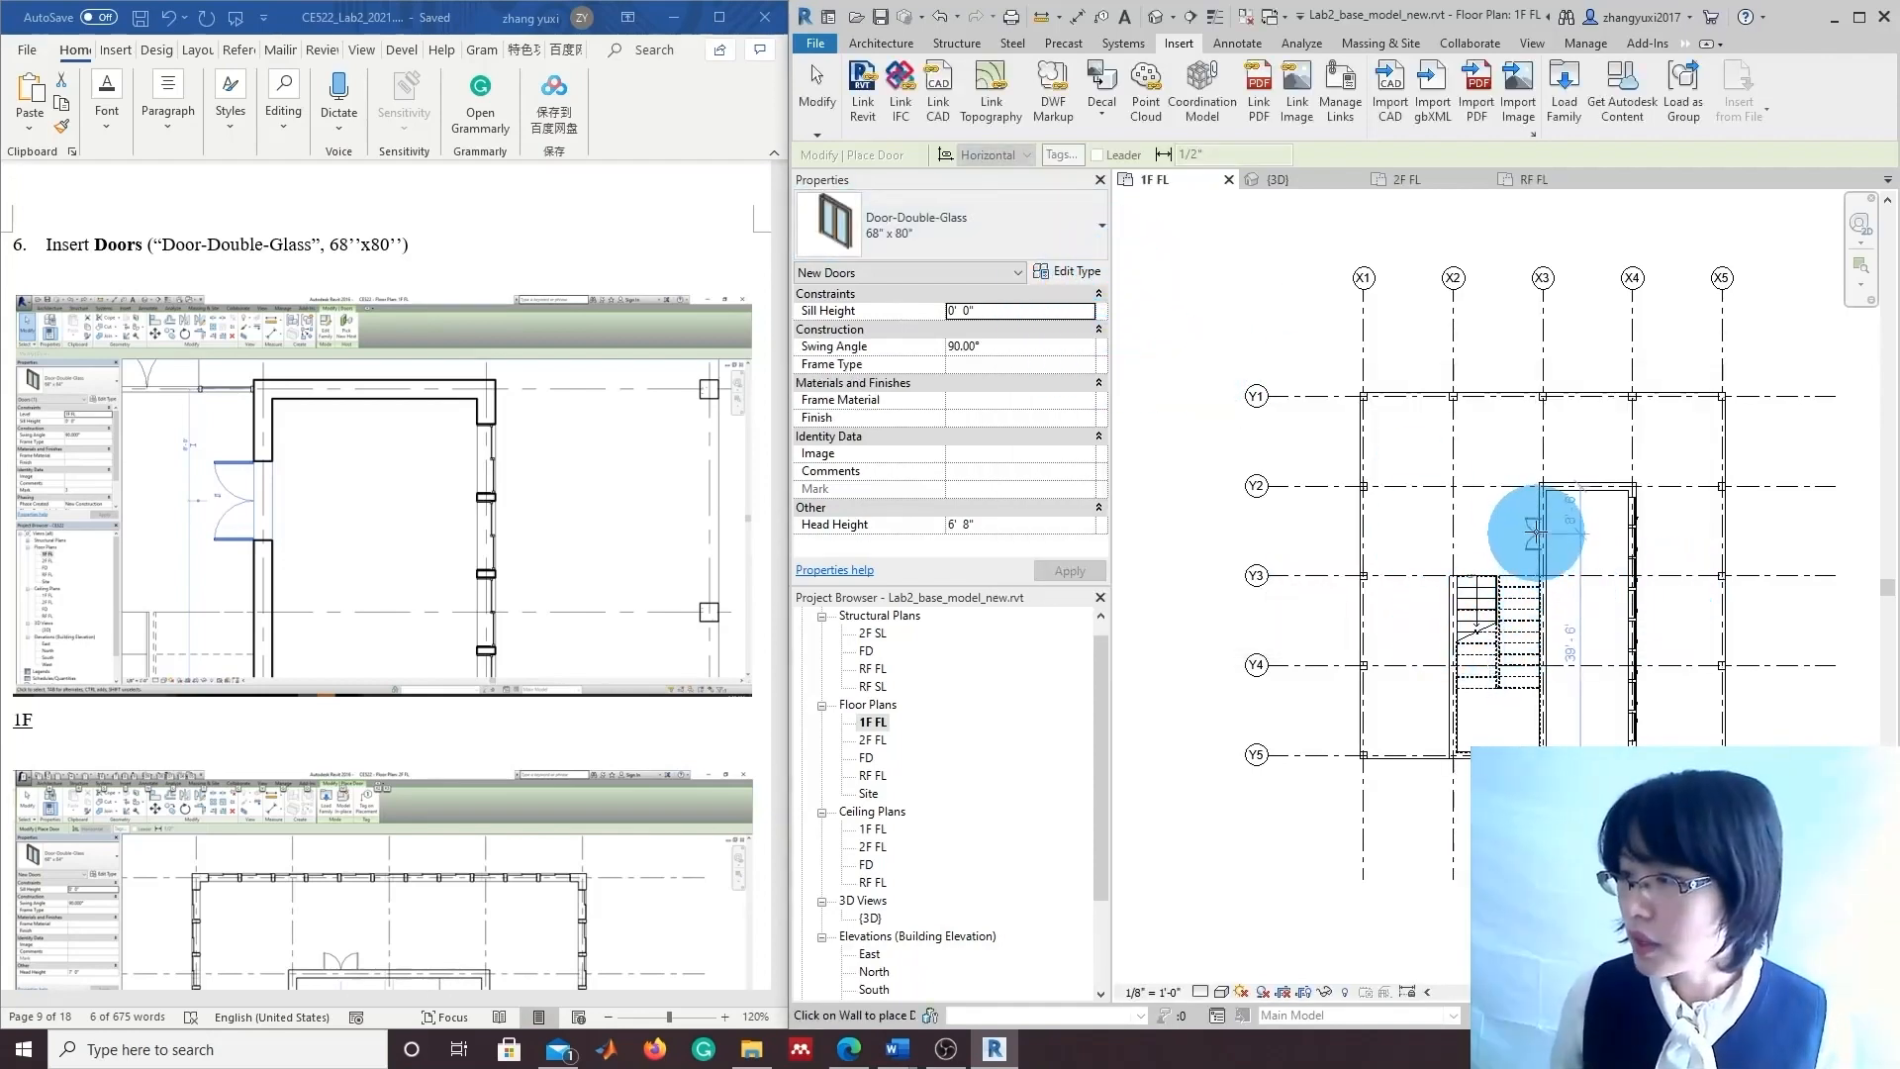
Place a 68" x 80" double glass door on the 1F X3 wall, about 8' 0" from Y2 toward Y3, swinging toward X2.
scroll(1534, 529, "up", 5)
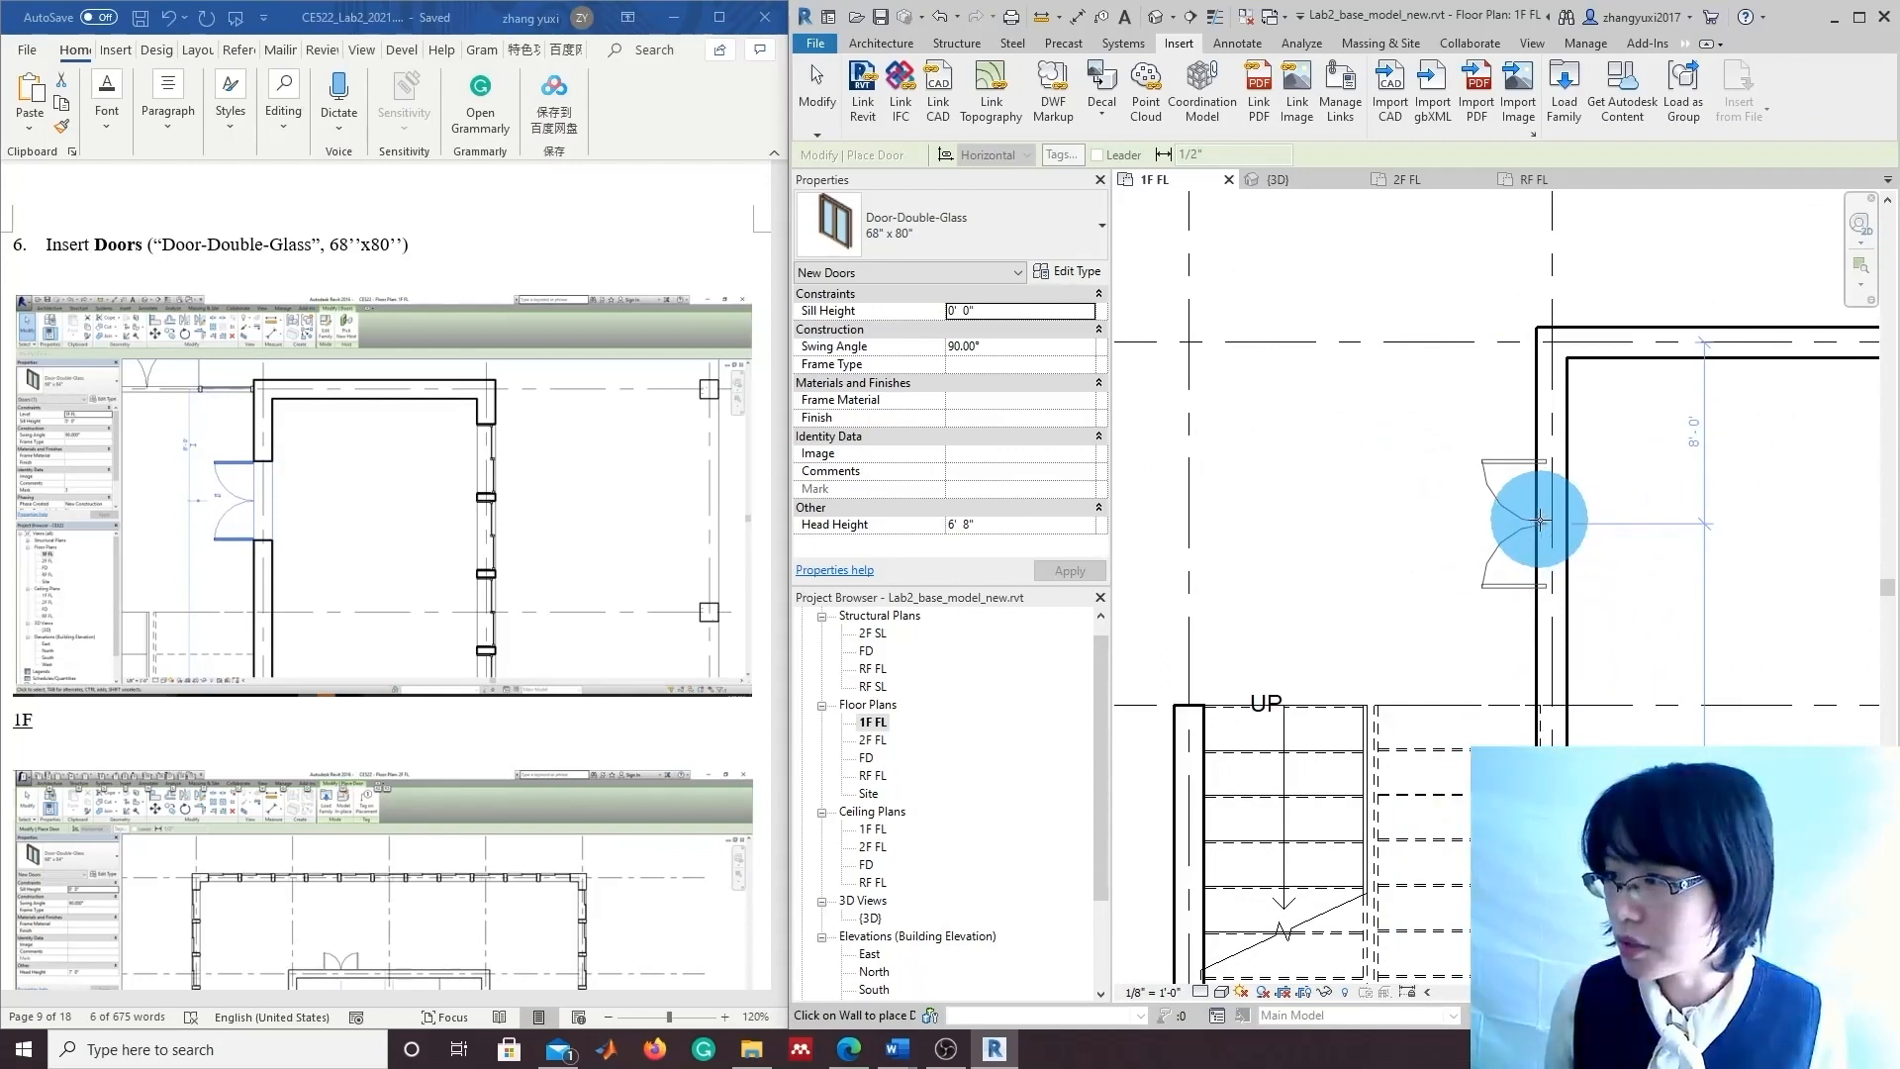
left_click(1540, 522)
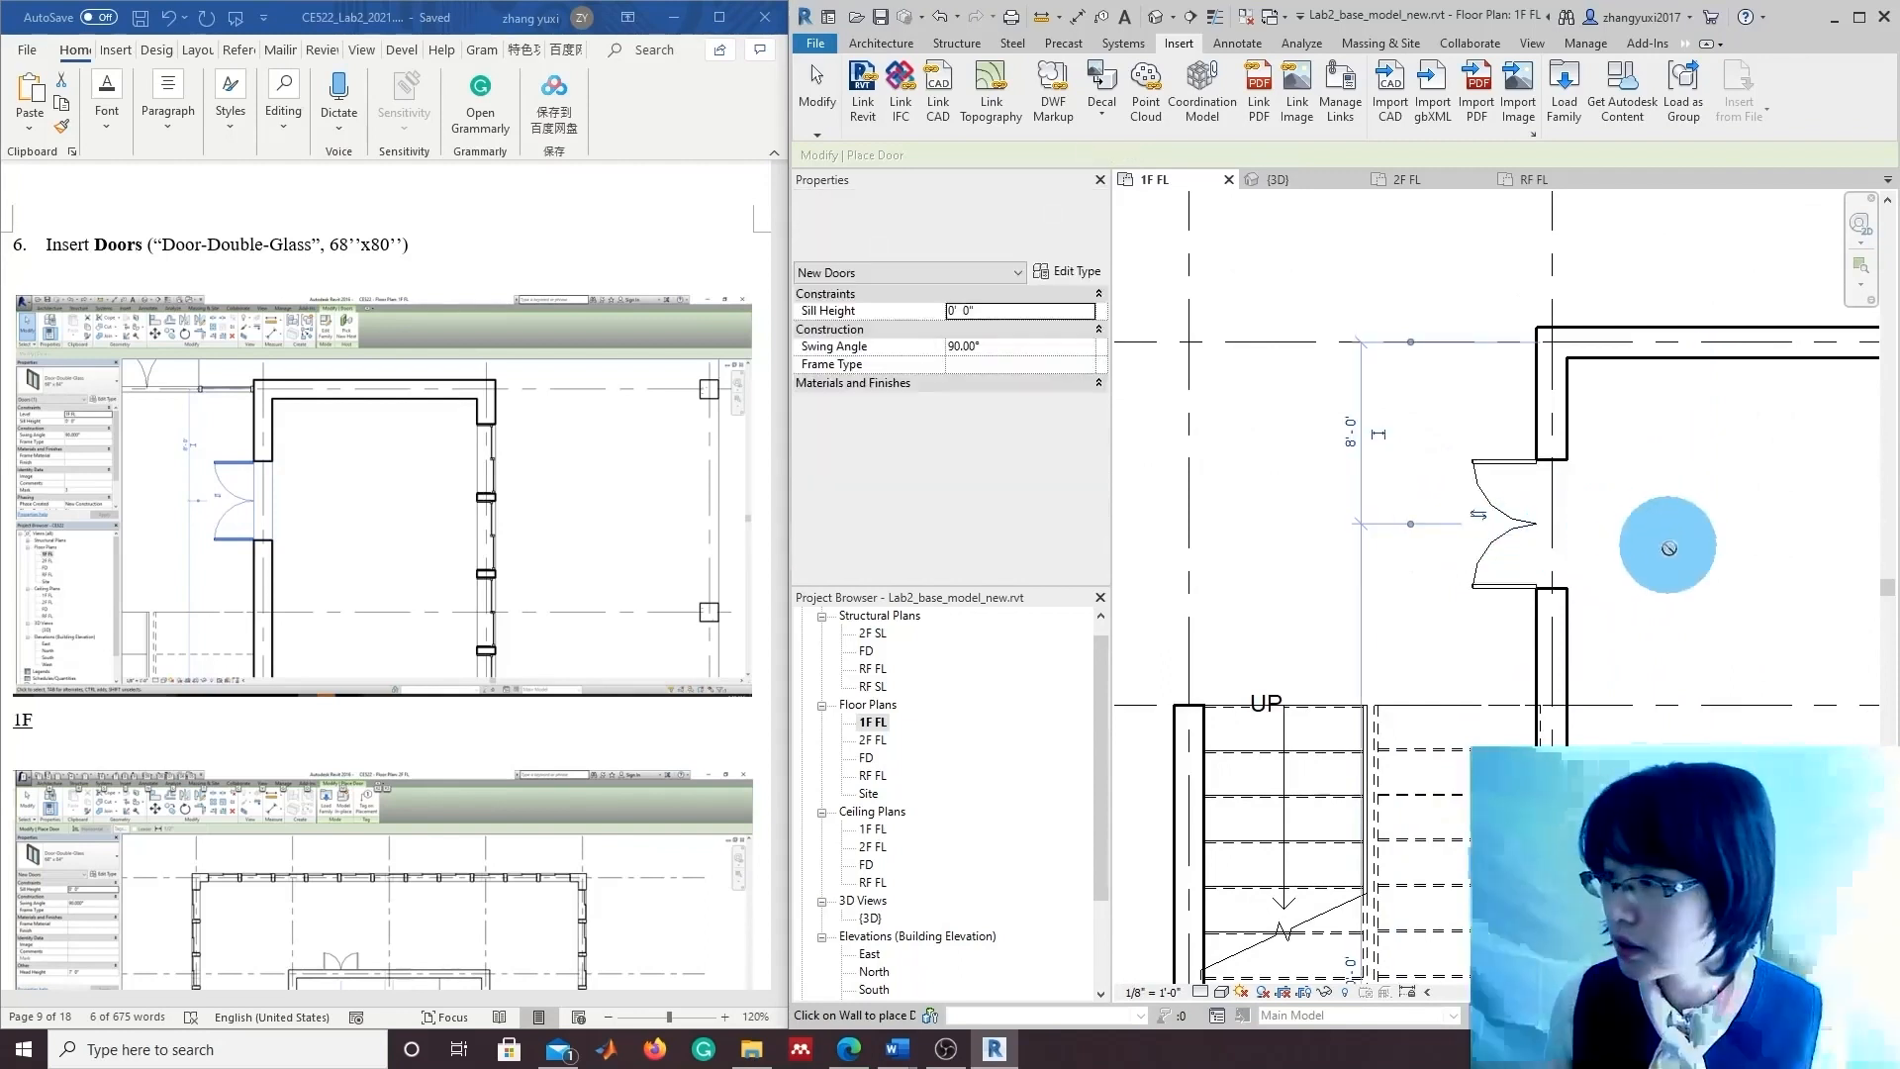
scroll(1662, 584, "down", 1)
scroll(1663, 631, "down", 3)
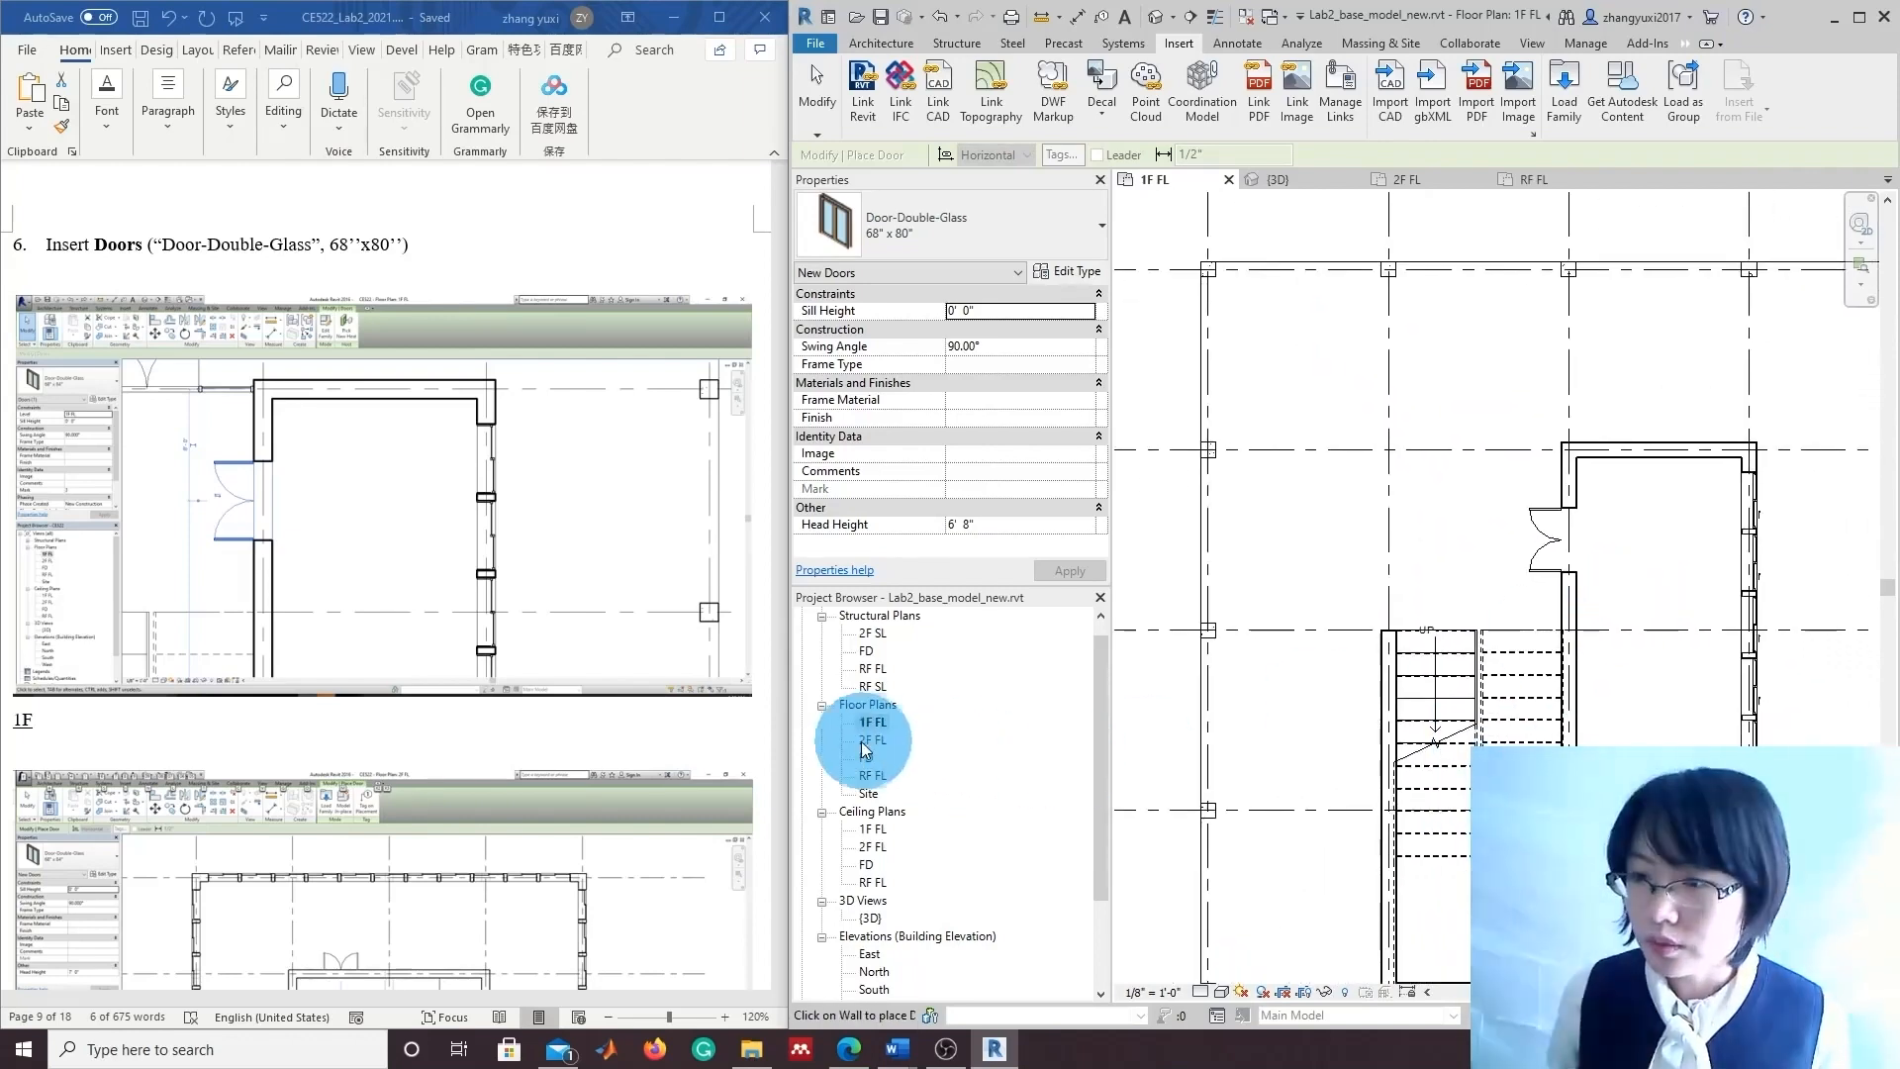
On 2F FL, place Door-Double-Glass 68" x 80" doors on the X2 wall about 8' 6" from Y2 and the Y2 wall about 8' 0" from X2.
double_click(873, 739)
scroll(584, 823, "down", 6)
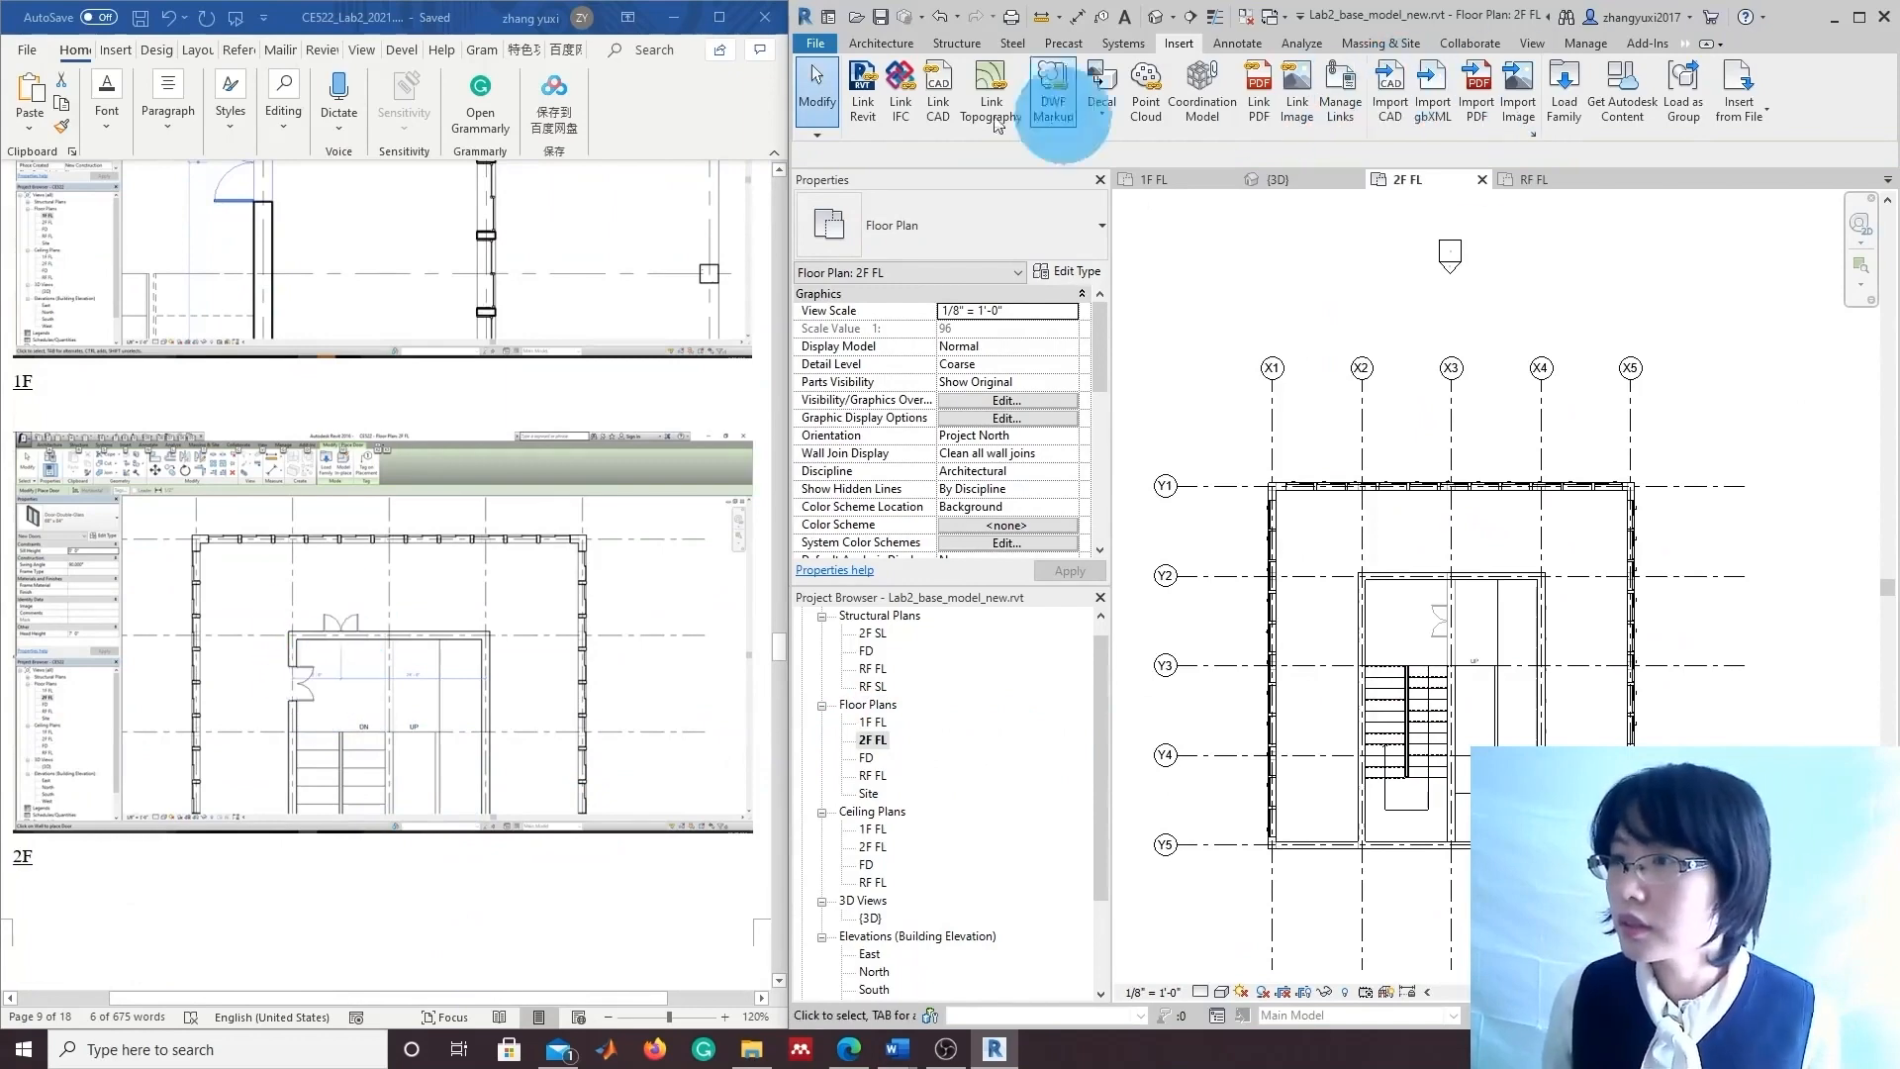
left_click(881, 42)
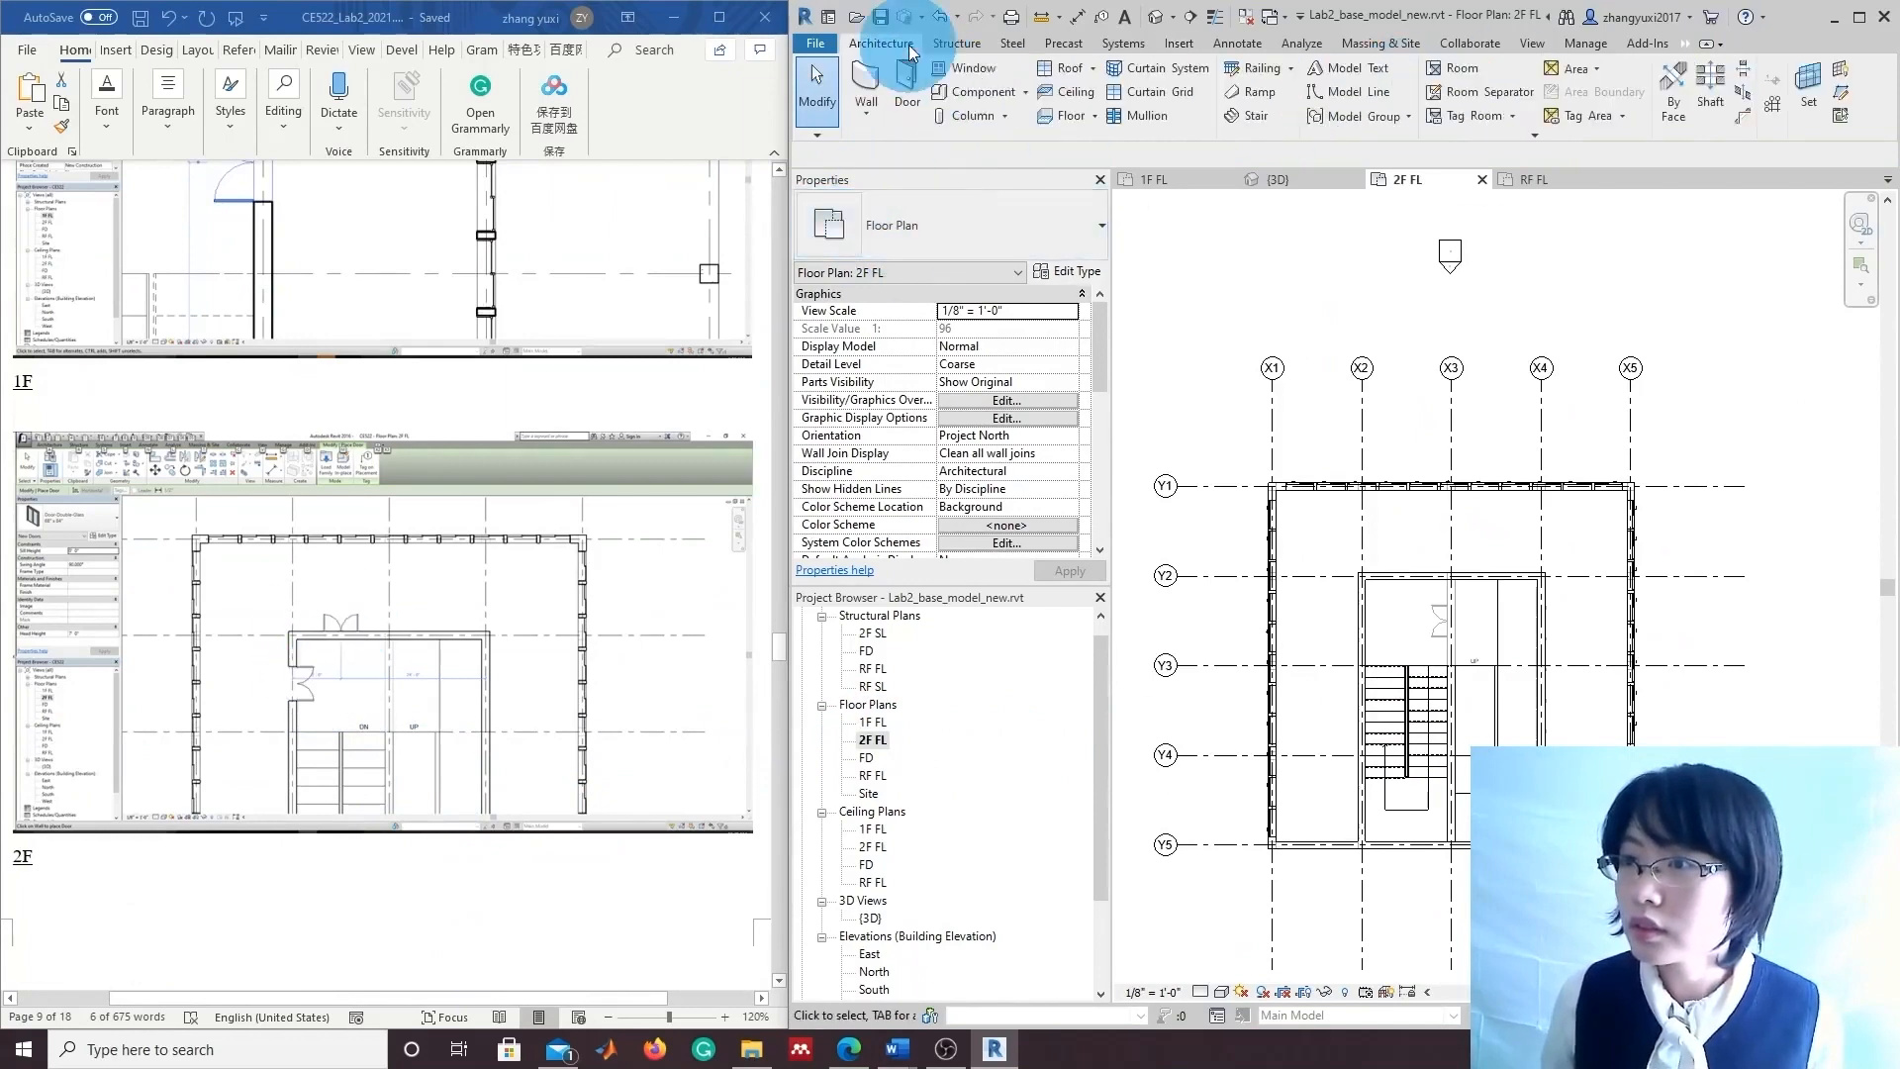
left_click(911, 113)
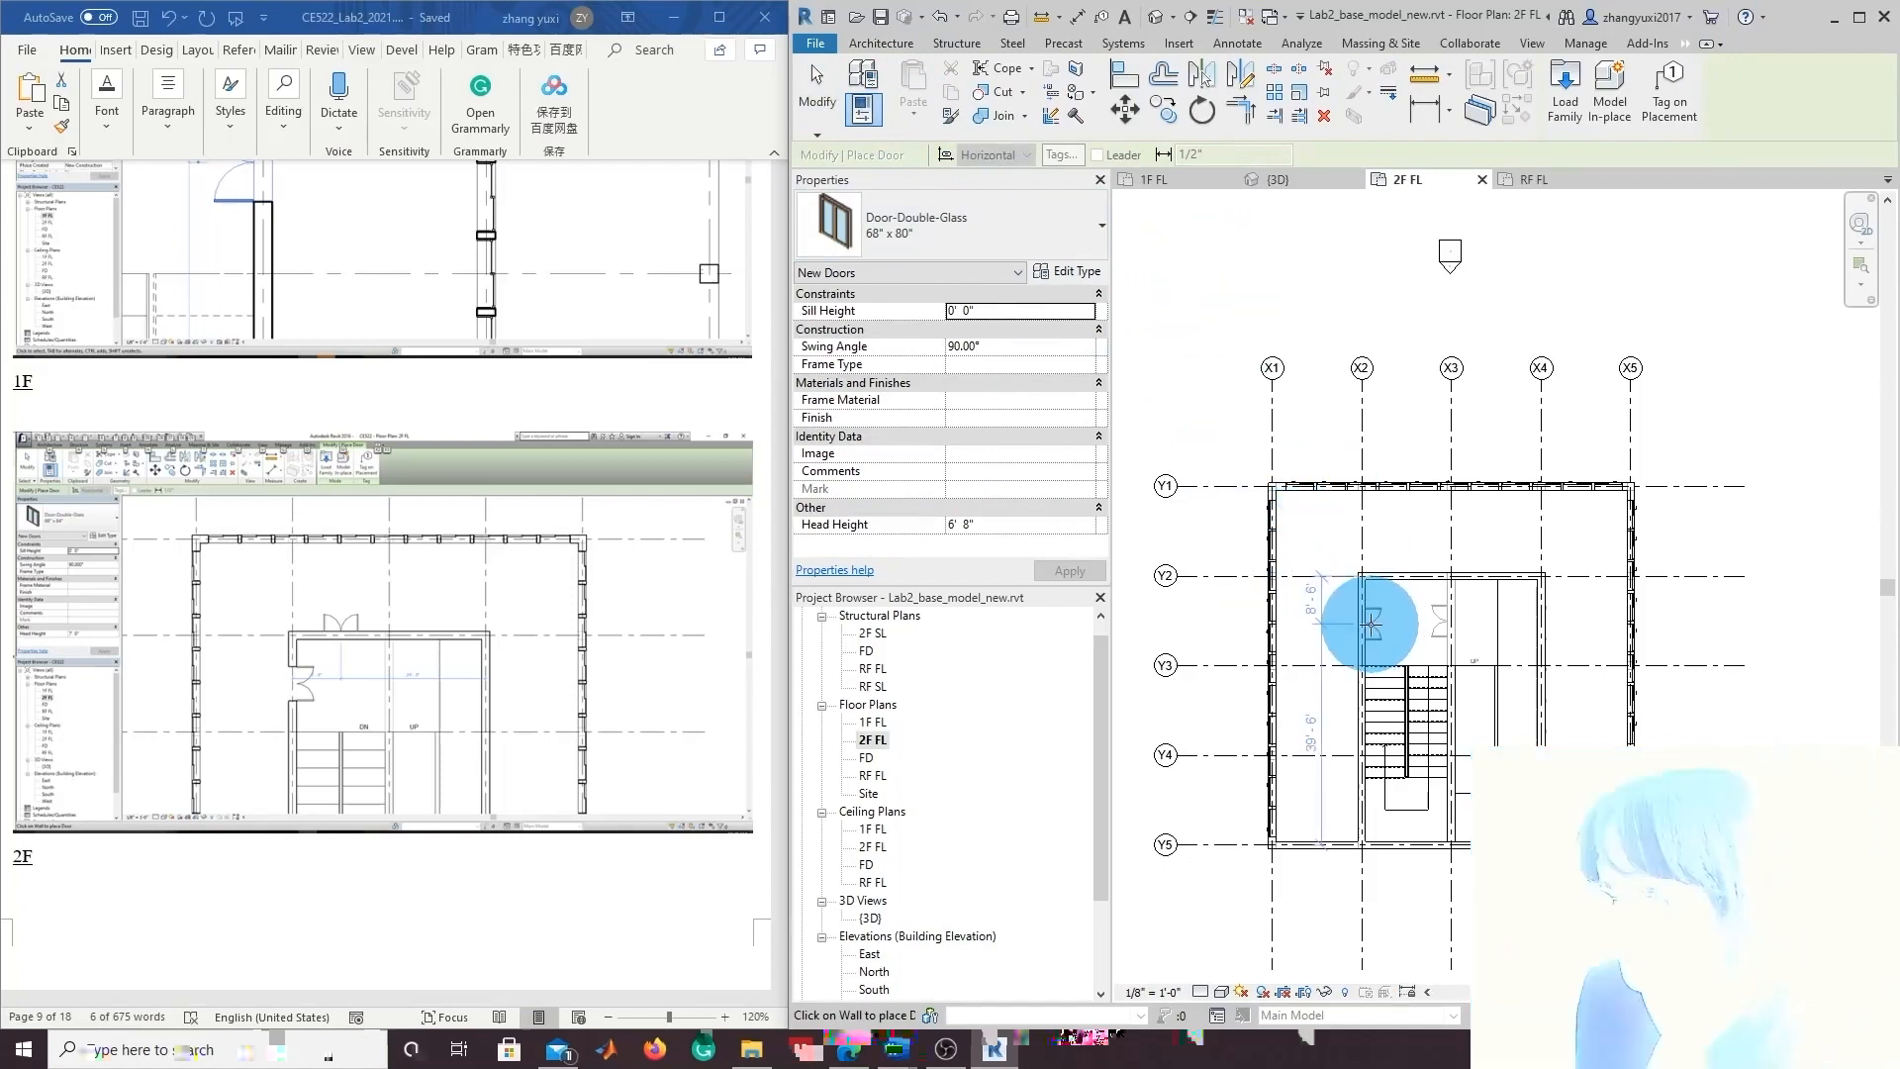
left_click(1372, 623)
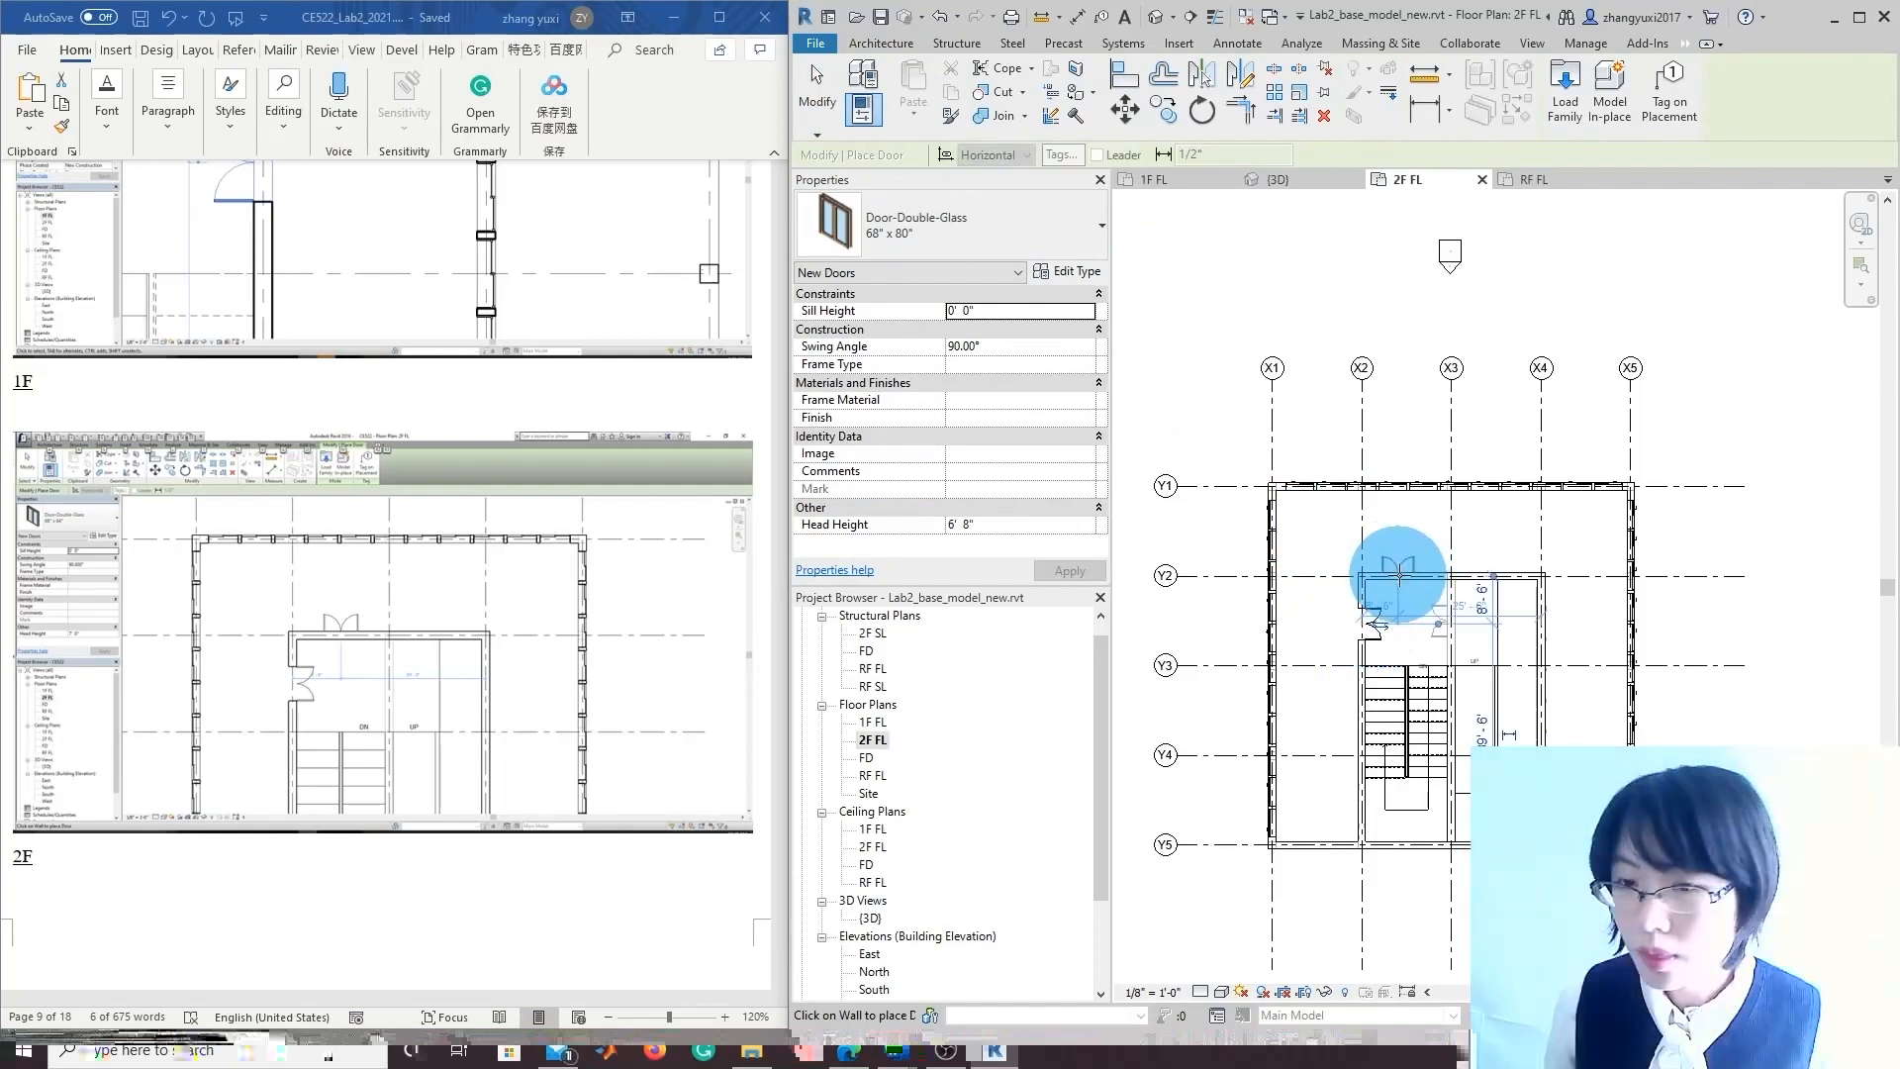
left_click(1404, 574)
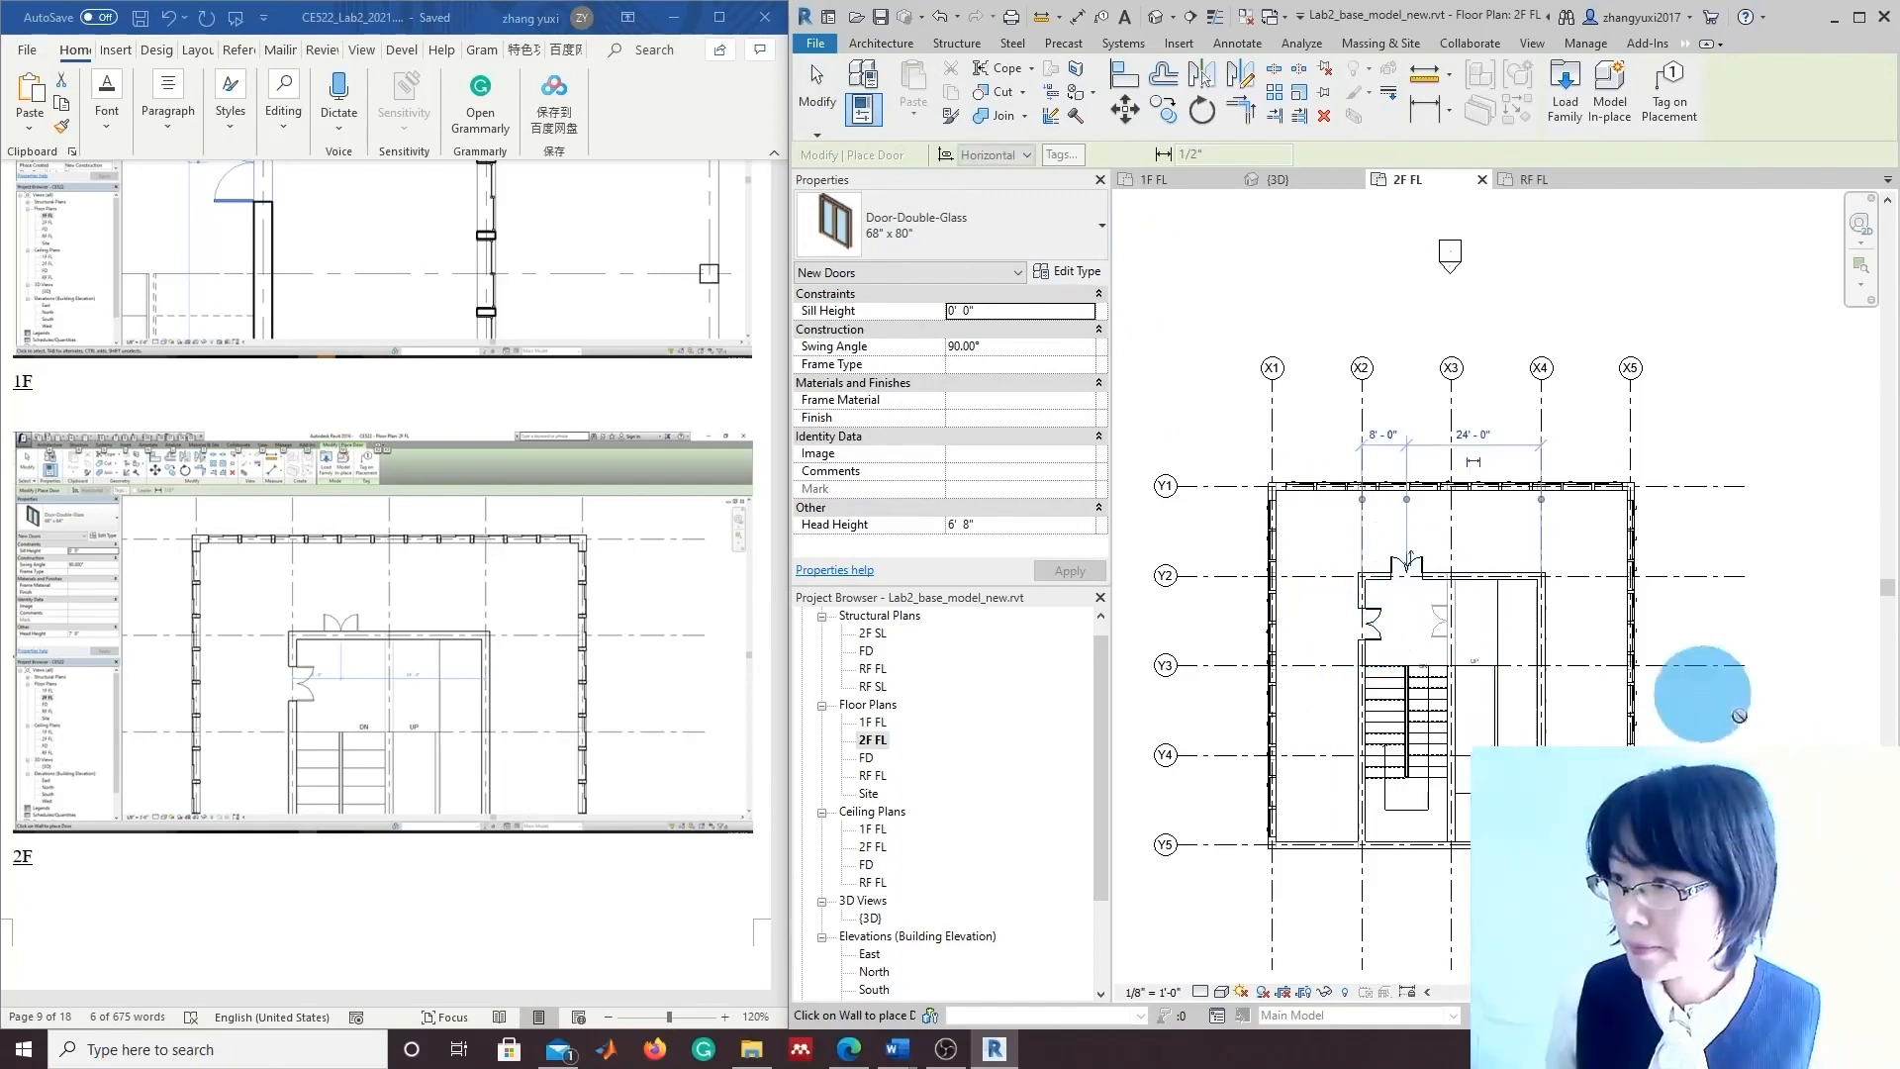
scroll(1726, 737, "down", 1)
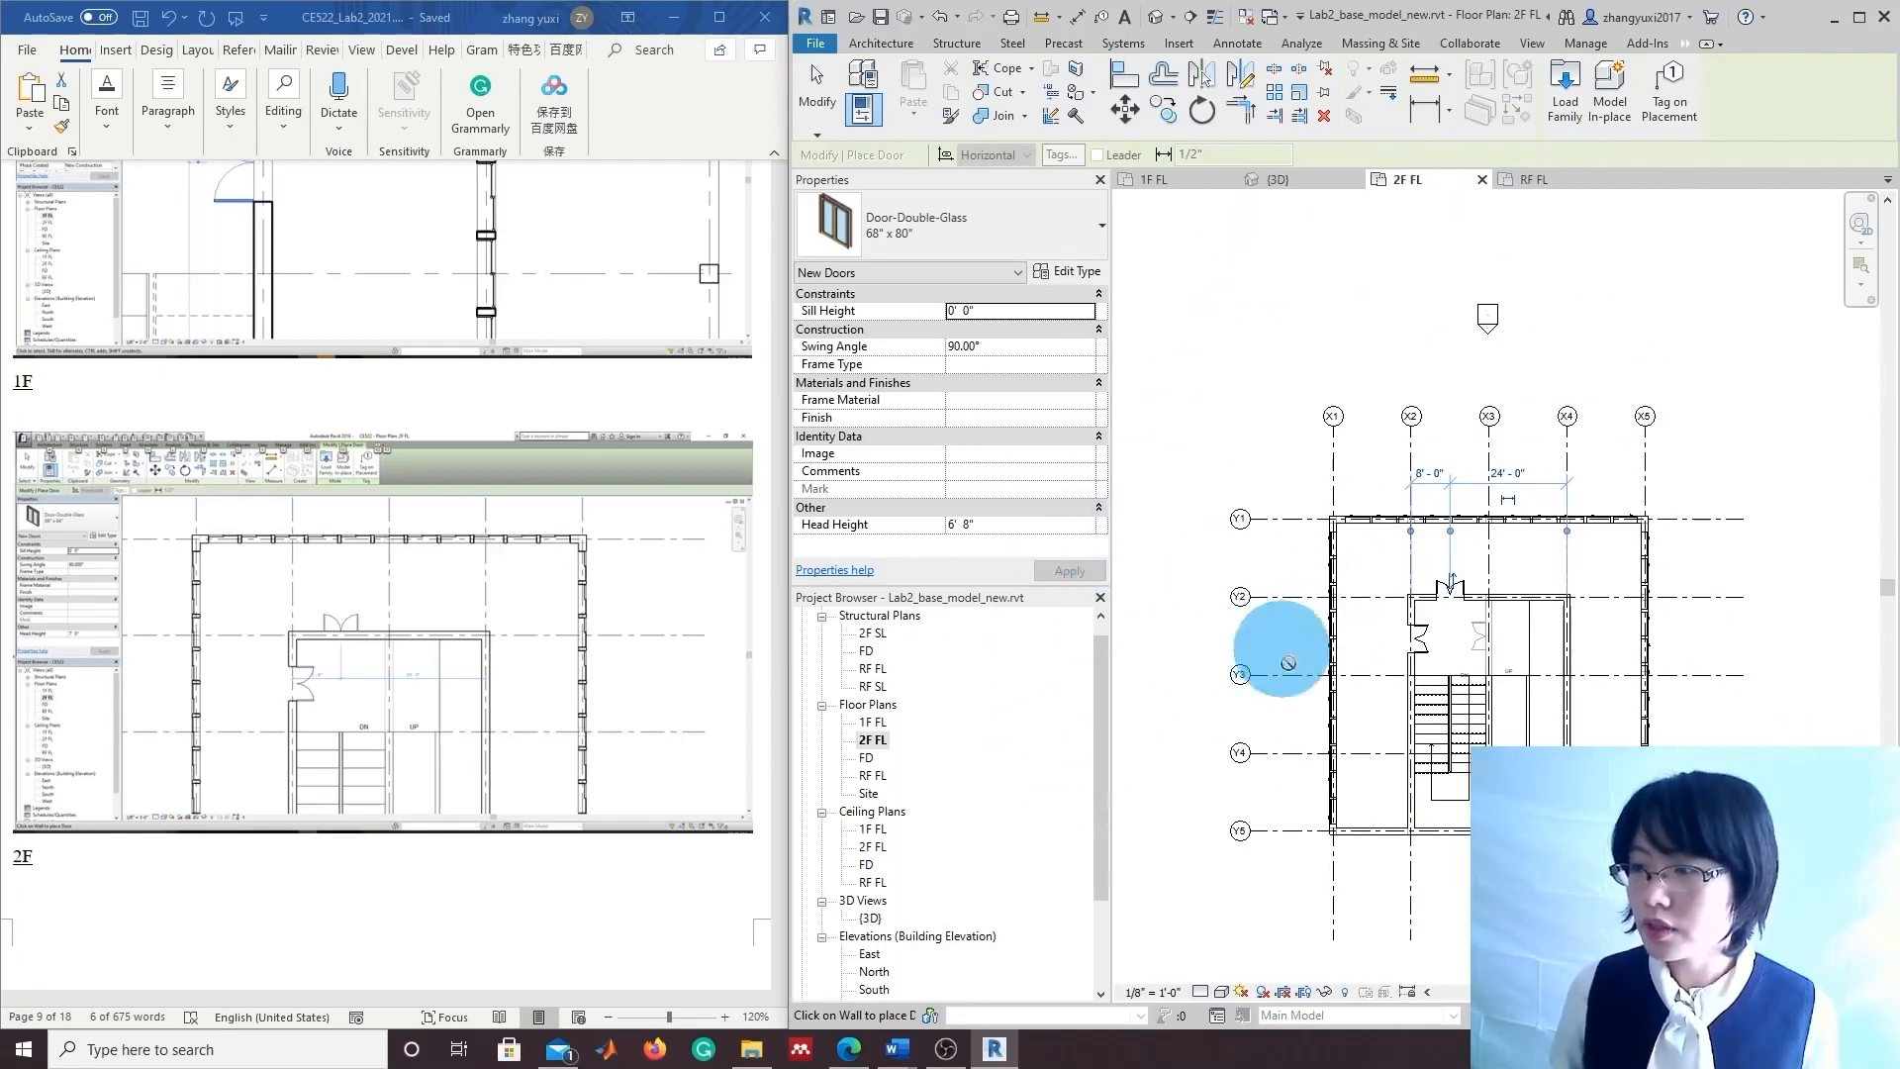
Open the 3D view and orbit the building to inspect the inserted windows and doors from the back and left sides.
scroll(1036, 860, "down", 1)
double_click(871, 900)
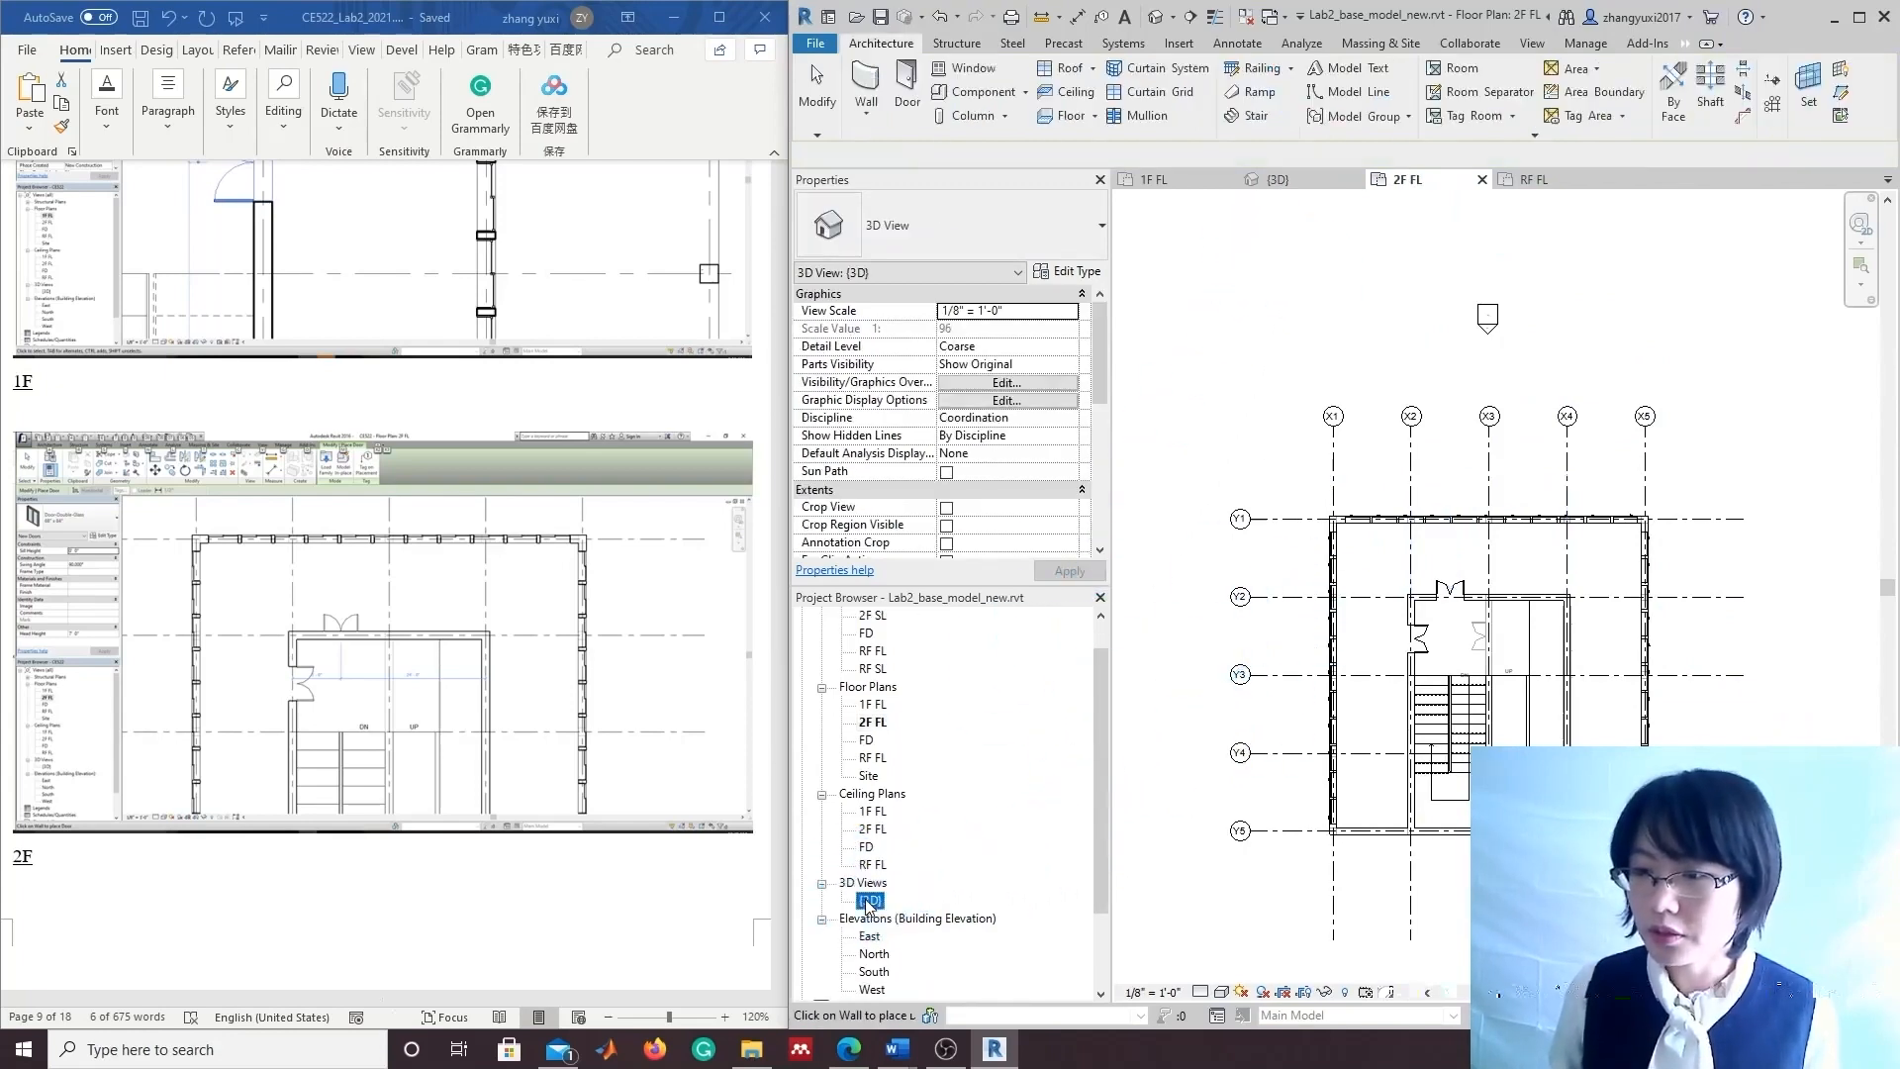
left_click(1775, 290)
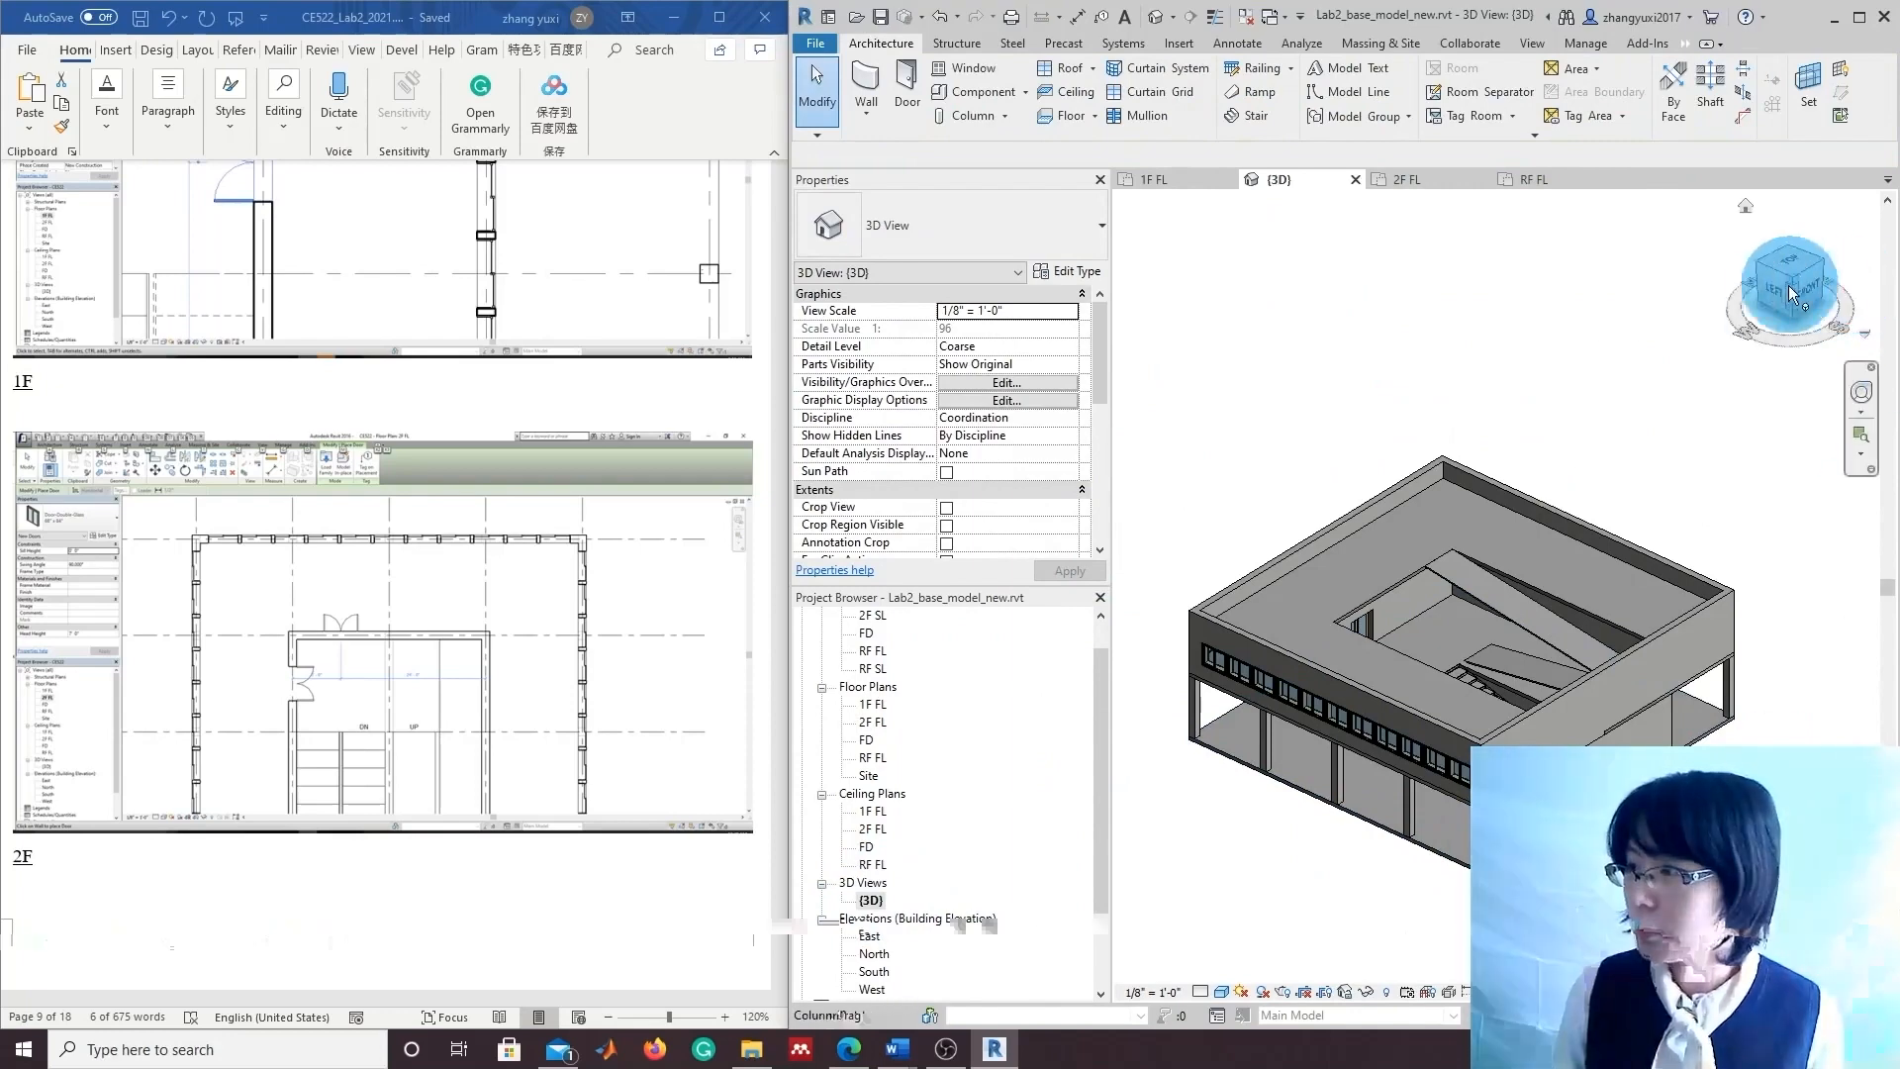
mouse_move(1125, 269)
middle_mouse_down("shift")
mouse_move(1399, 327)
mouse_move(1357, 297)
mouse_move(1177, 357)
mouse_move(1145, 424)
mouse_move(1162, 450)
mouse_move(1877, 460)
middle_mouse_up("shift")
middle_click_drag(1166, 465, 1529, 445, "shift")
scroll(1059, 859, "down", 1)
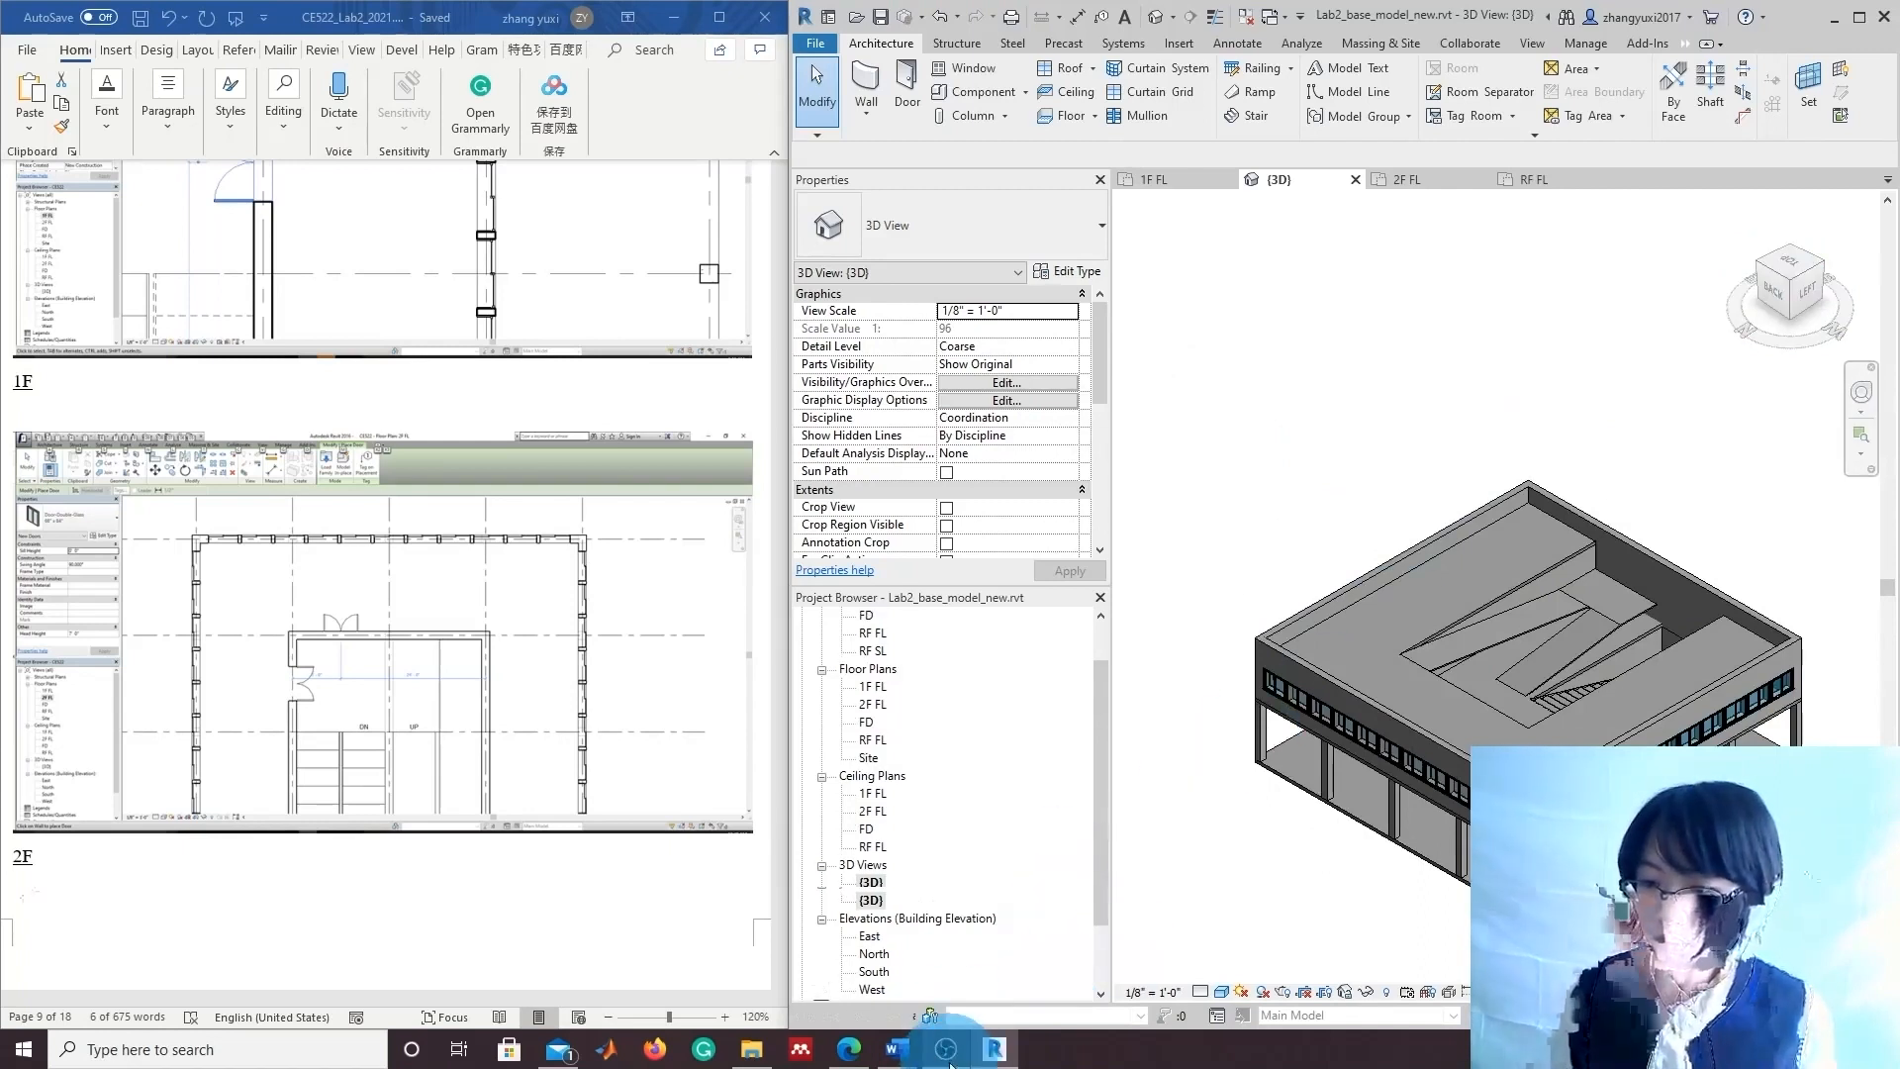
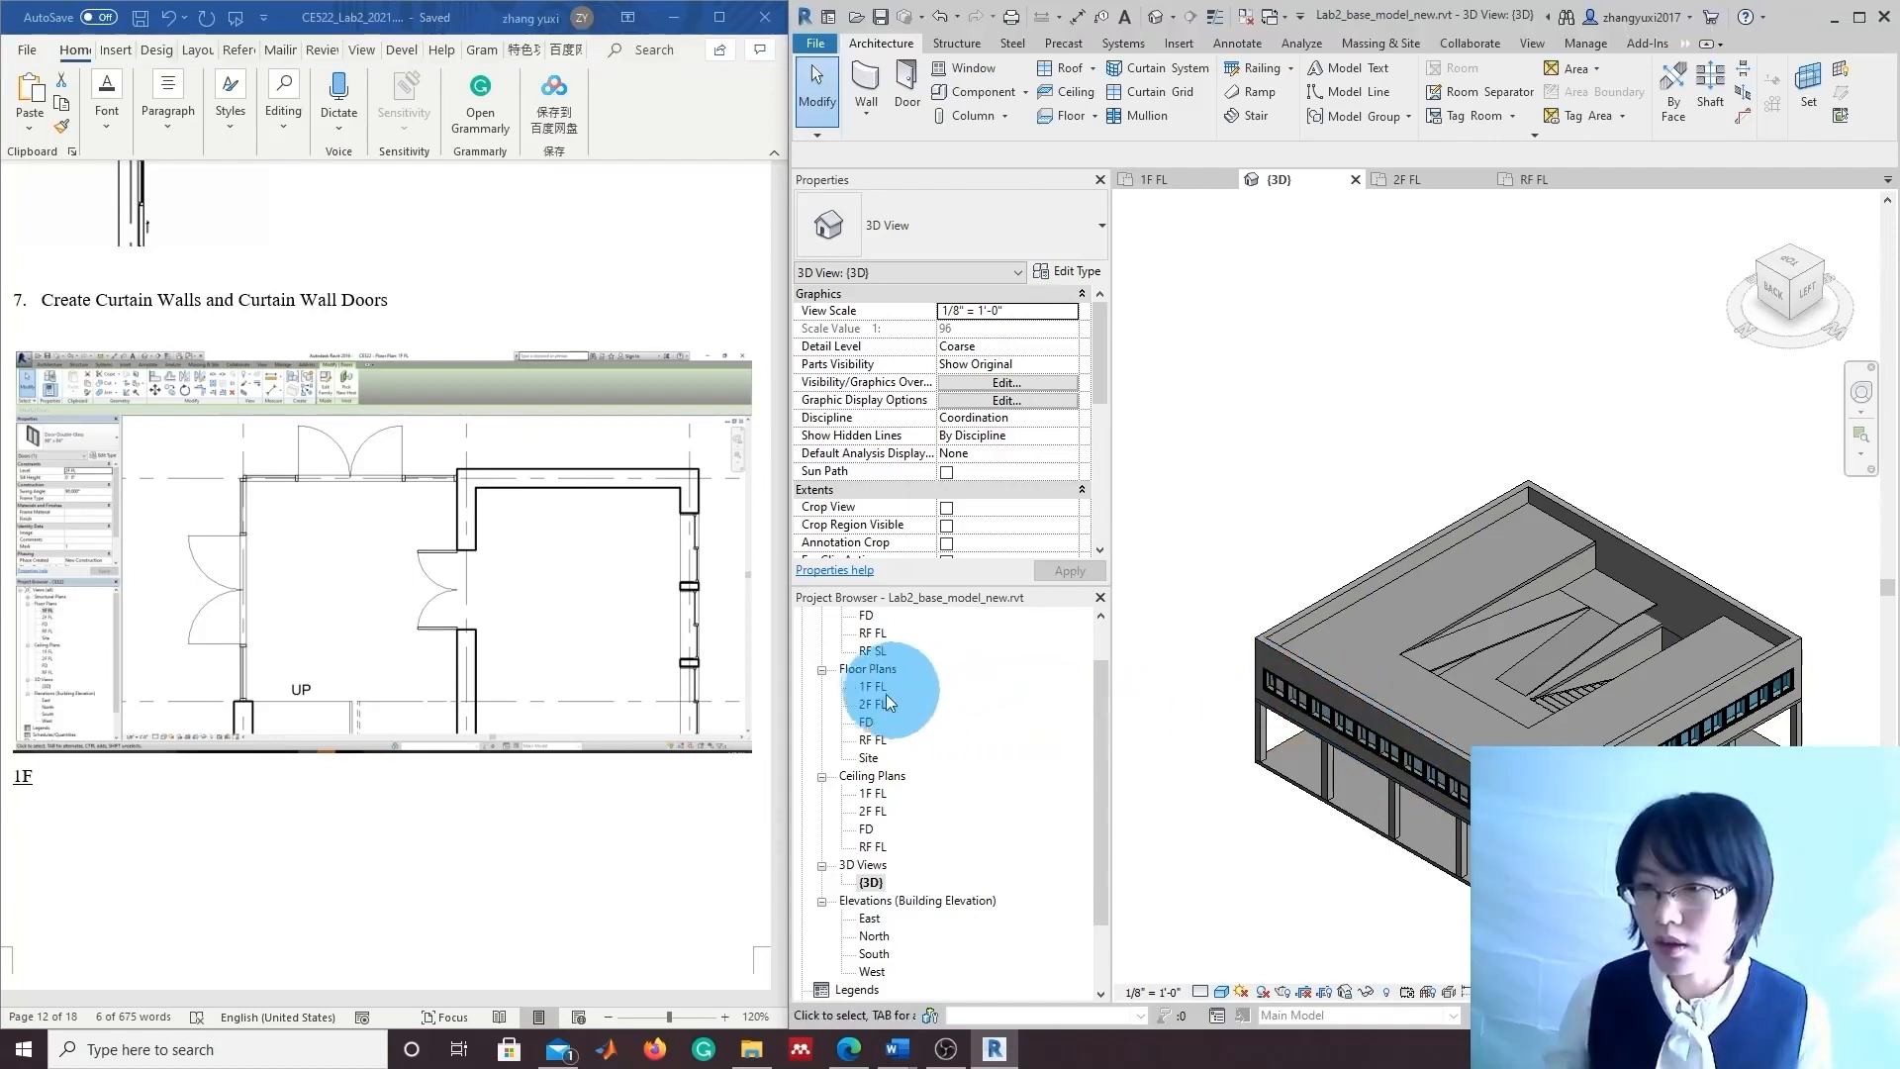
Start an architectural wall on the 1F FL floor plan using the Curtain Wall Storefront type.
scroll(905, 787, "up", 1)
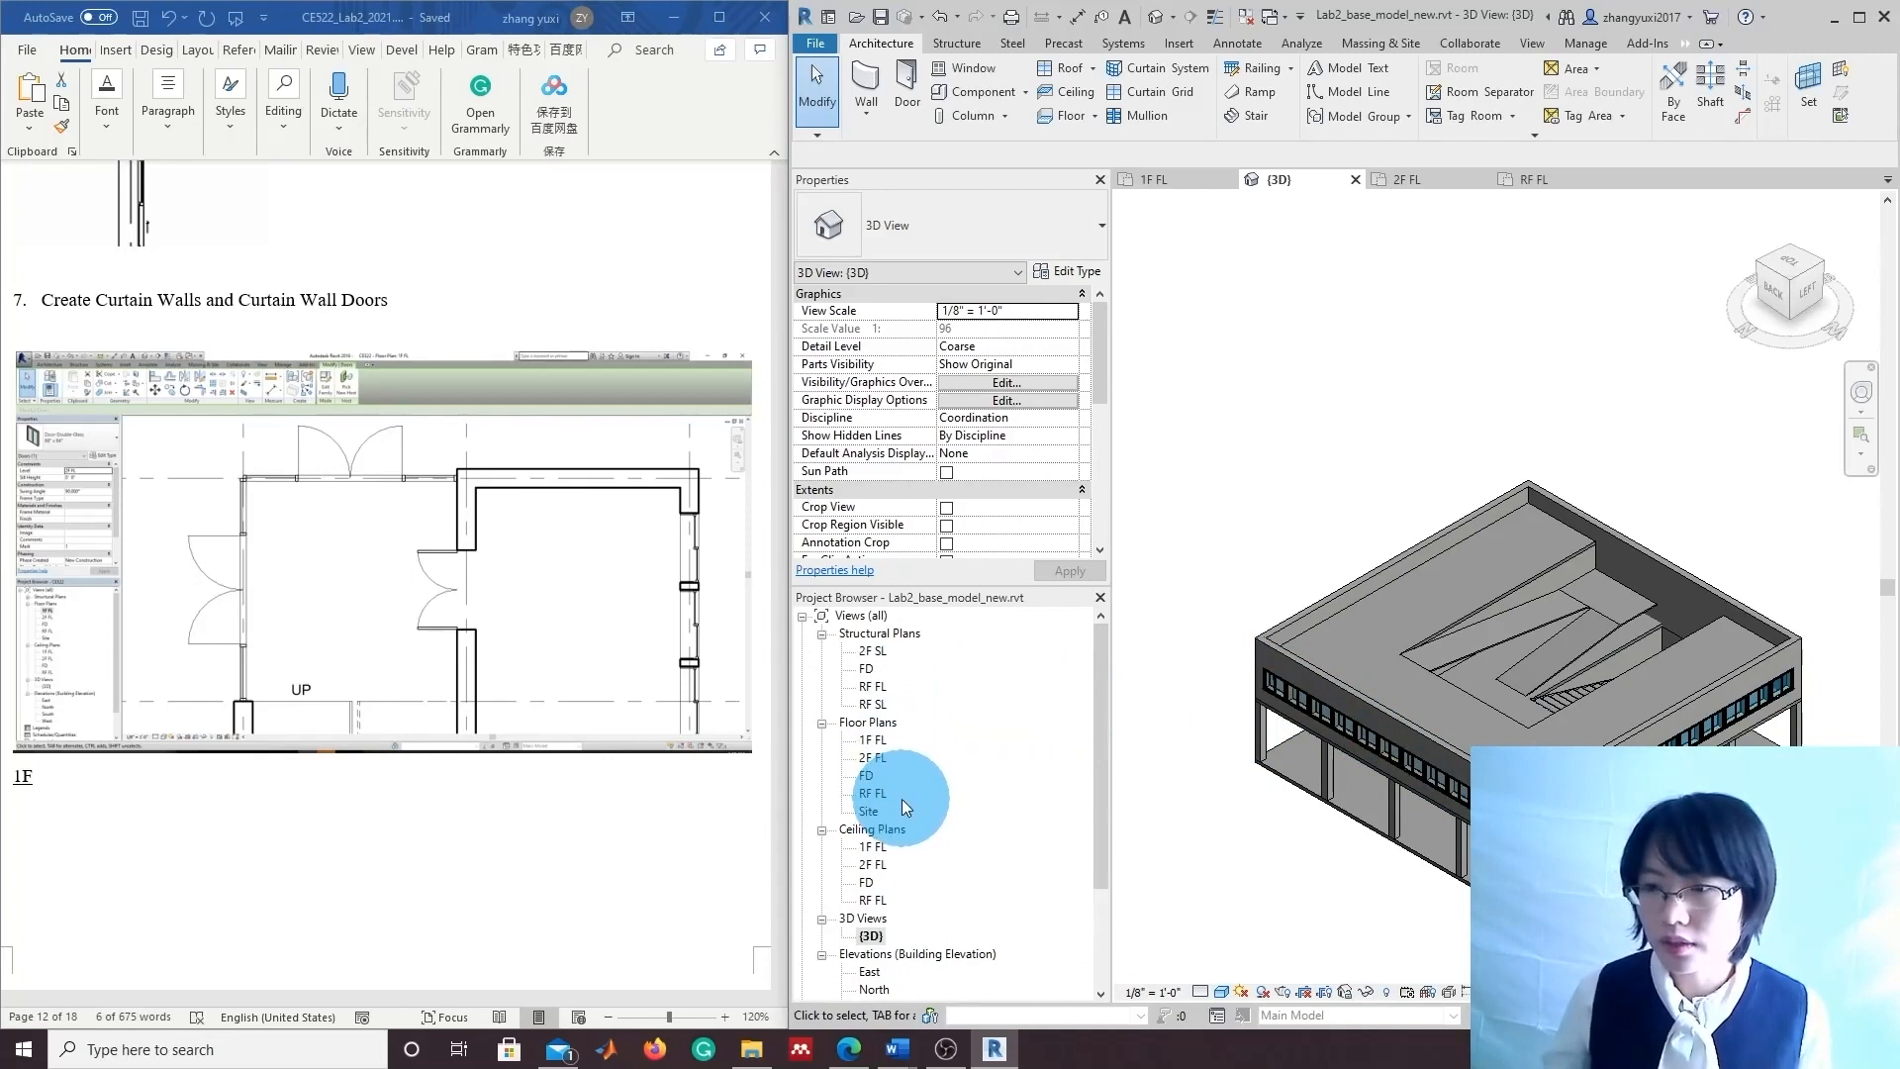
double_click(875, 741)
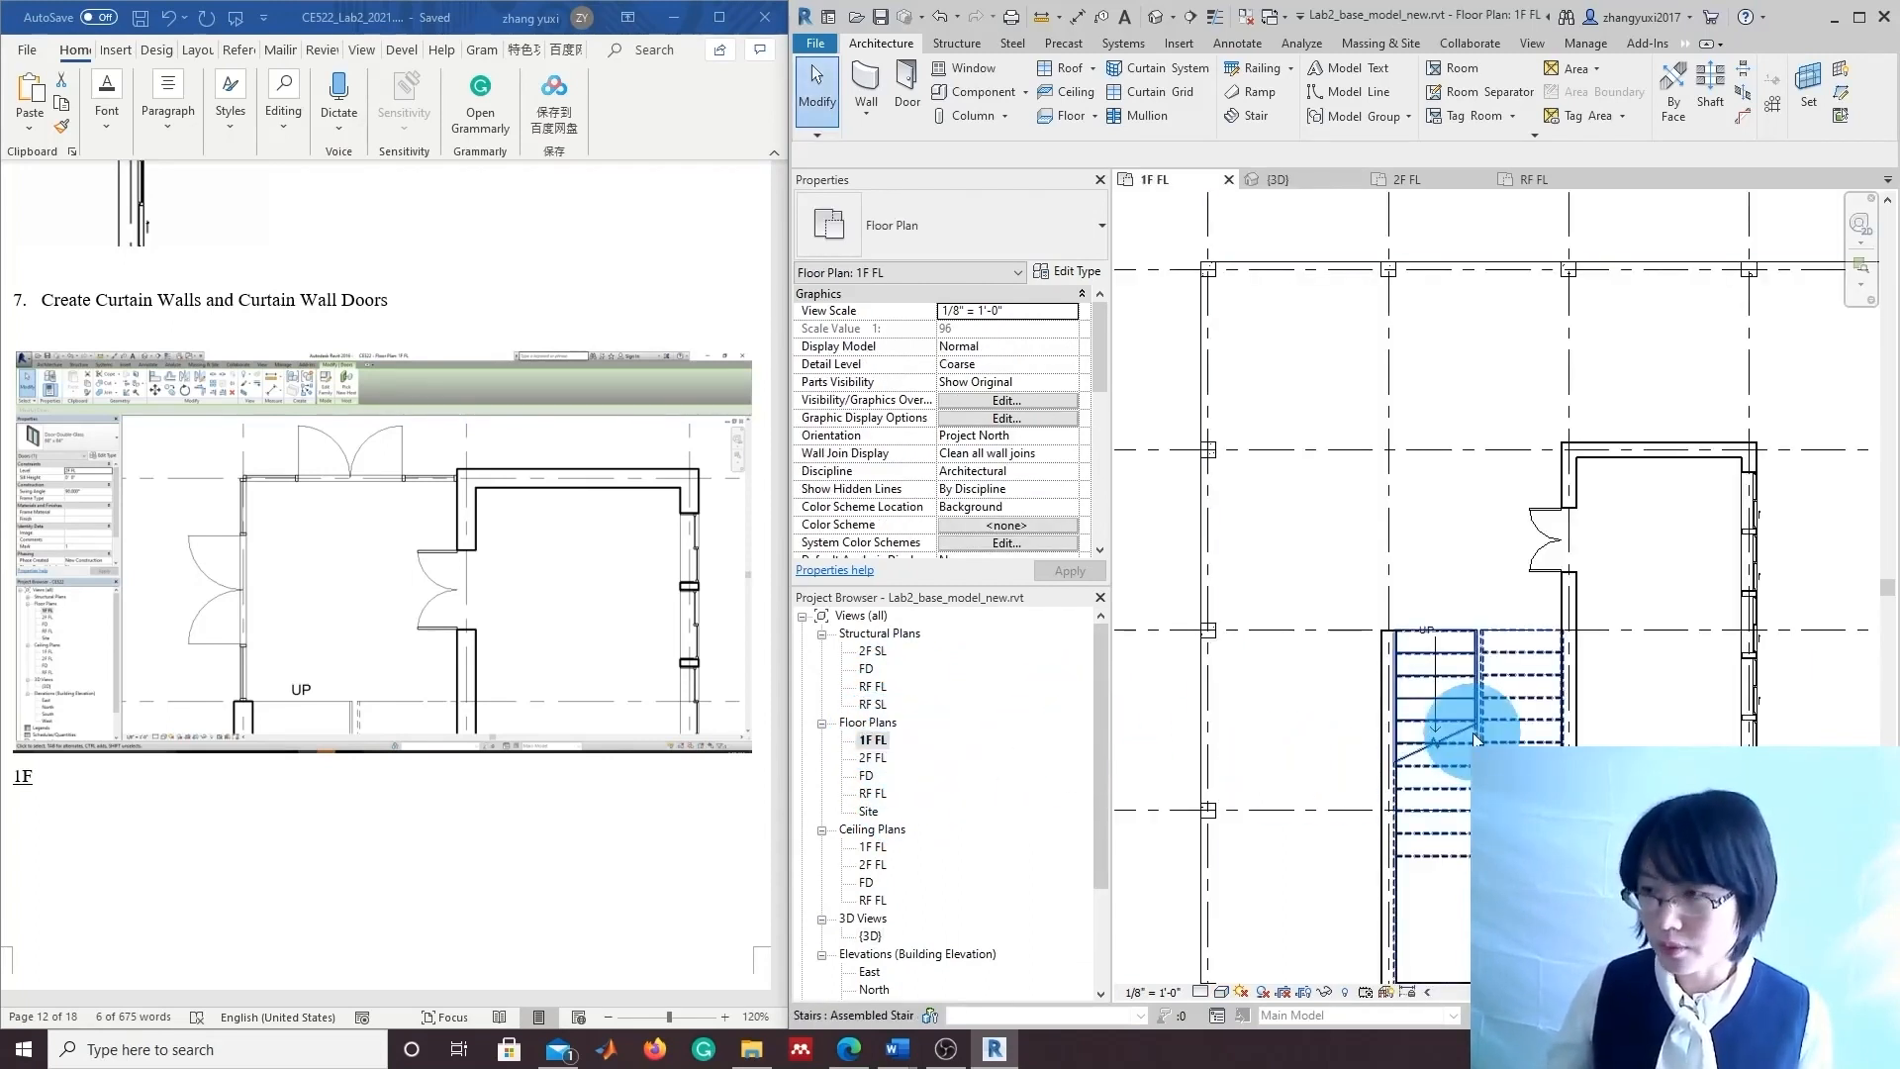
scroll(1459, 604, "up", 1)
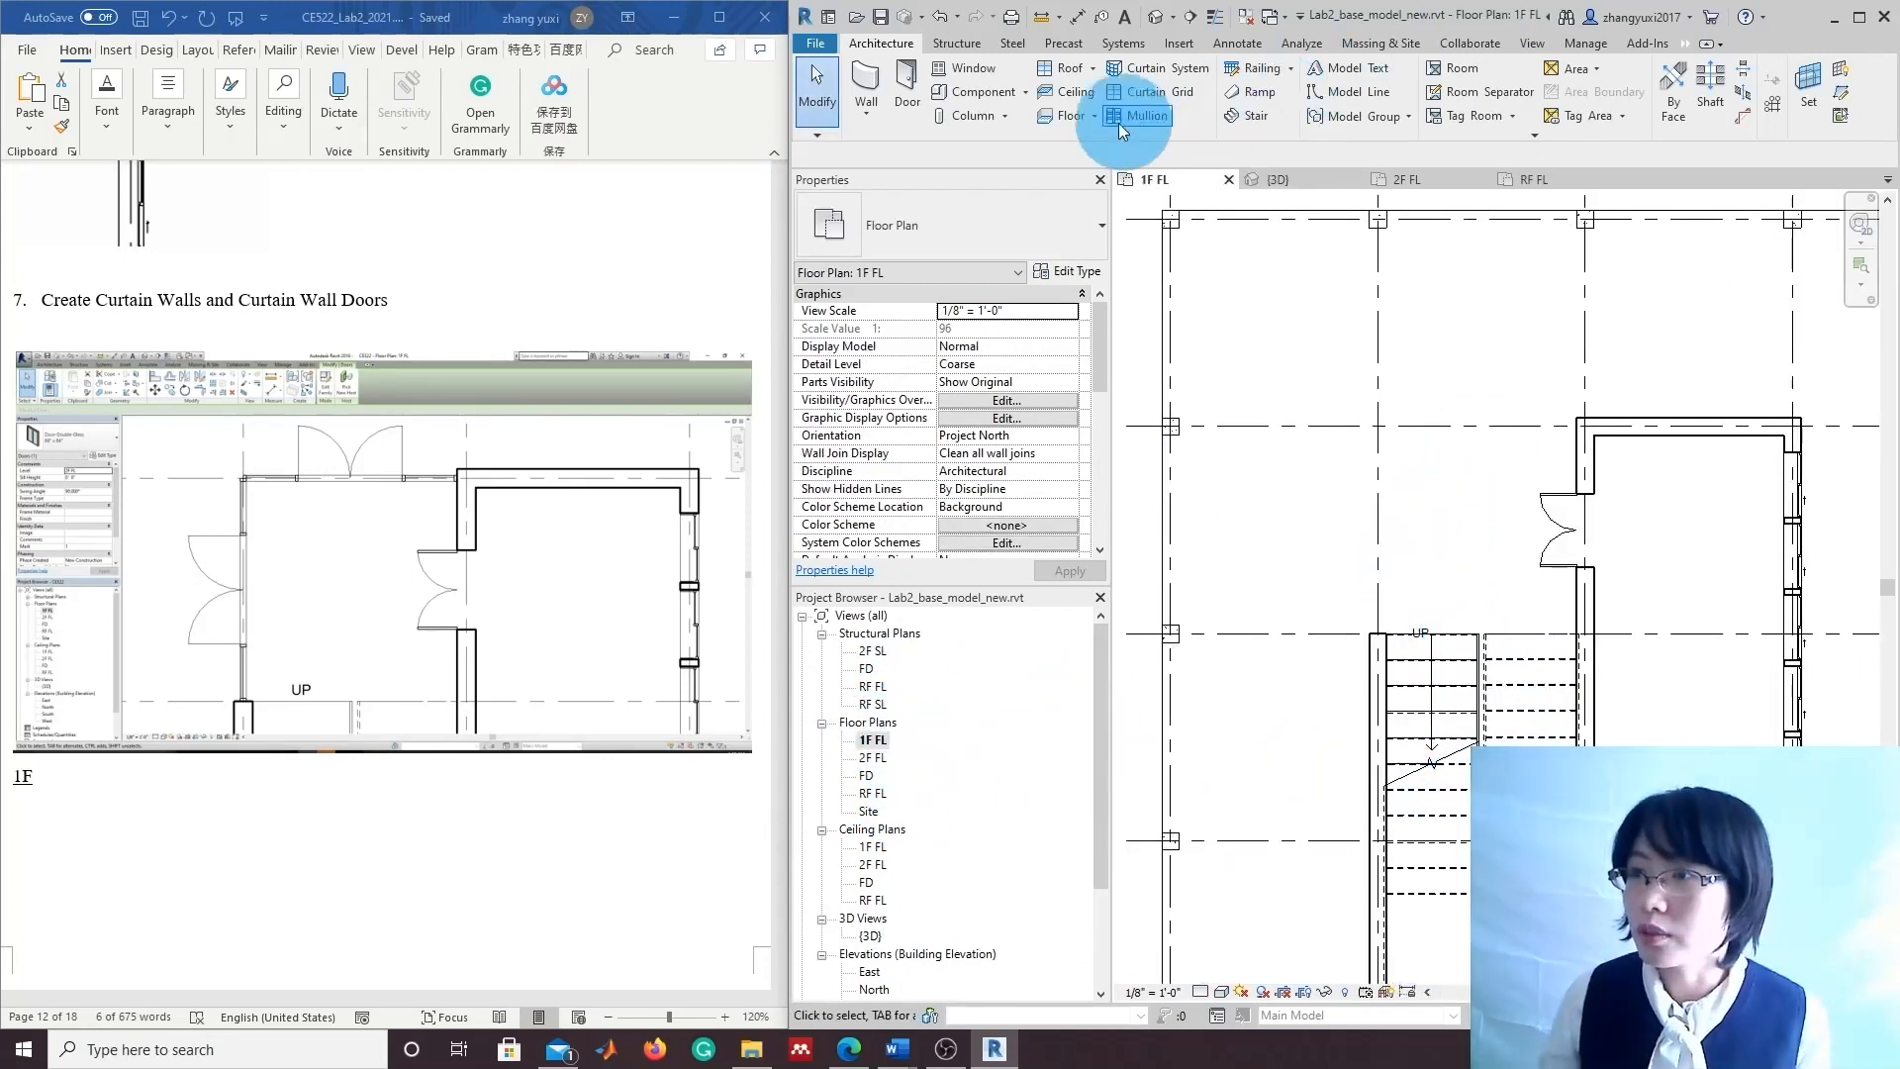
left_click(869, 117)
left_click(898, 150)
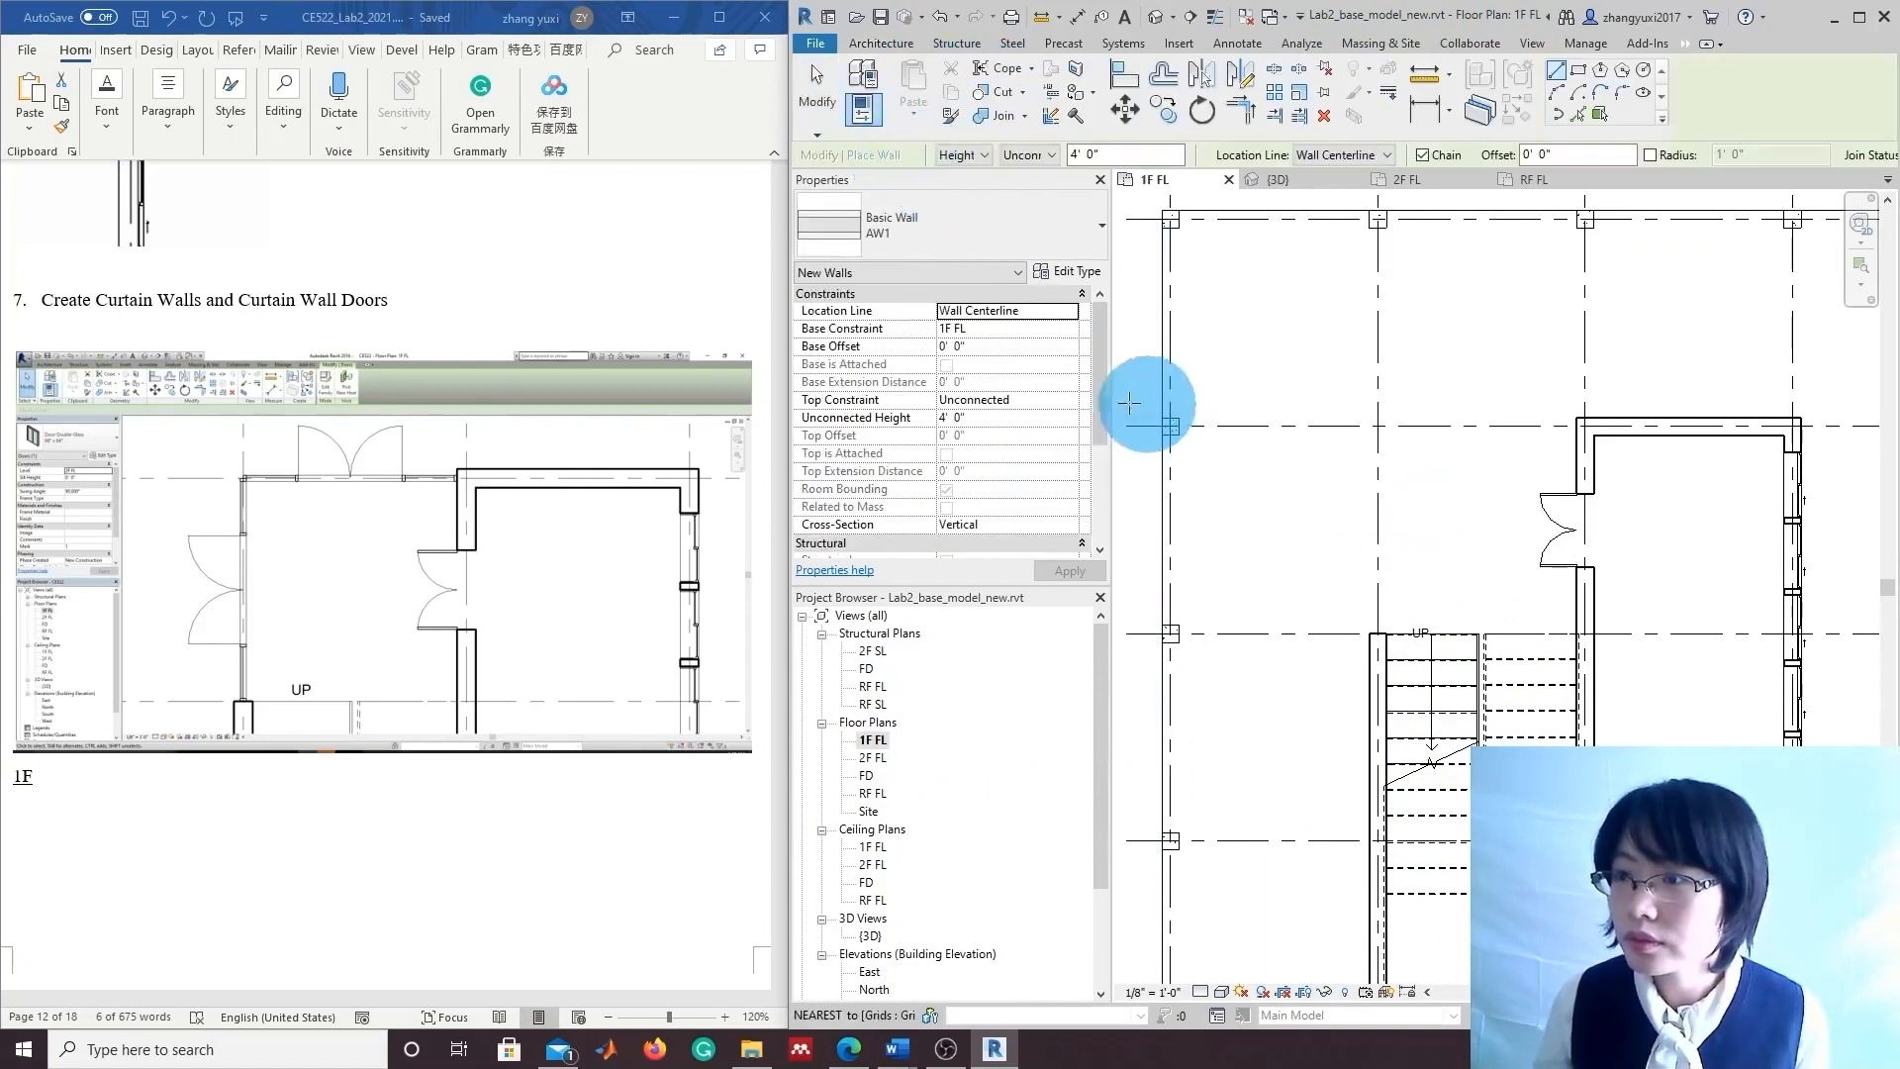
left_click(1103, 225)
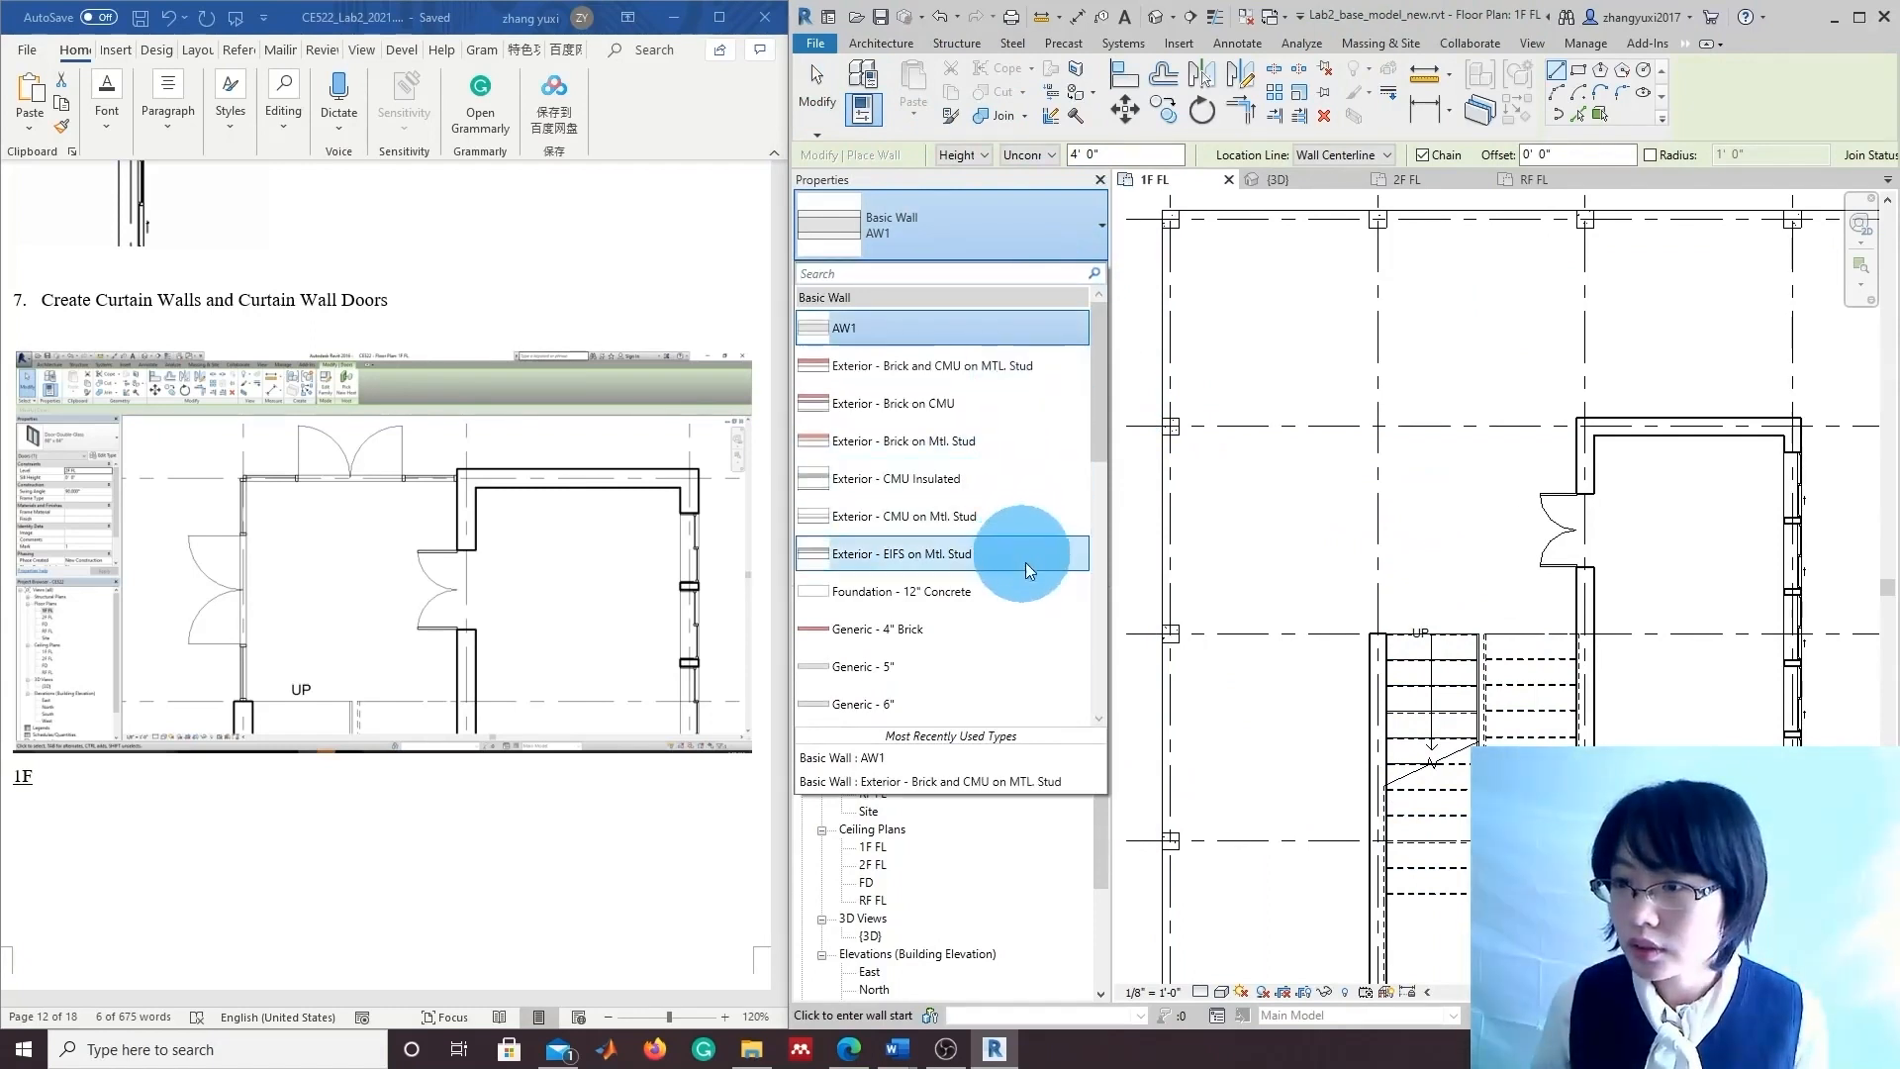
scroll(964, 680, "down", 3)
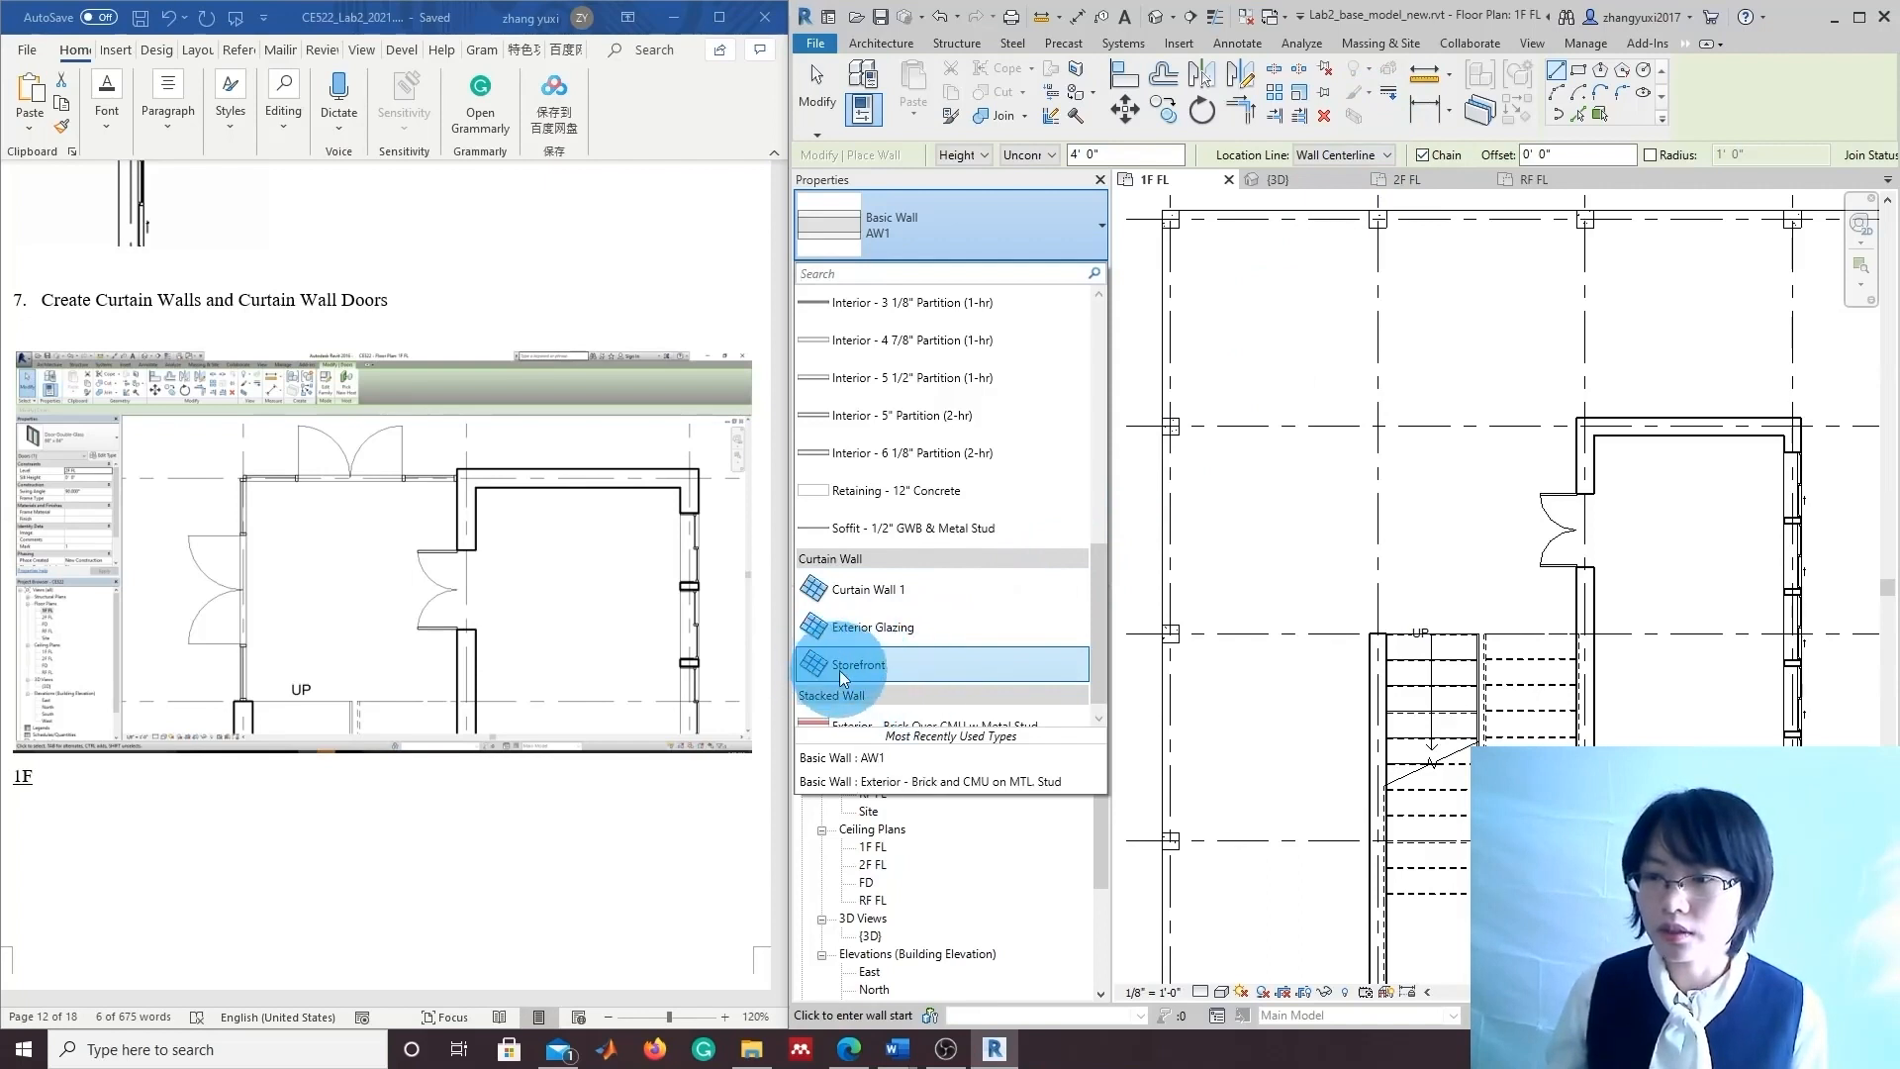
left_click(869, 668)
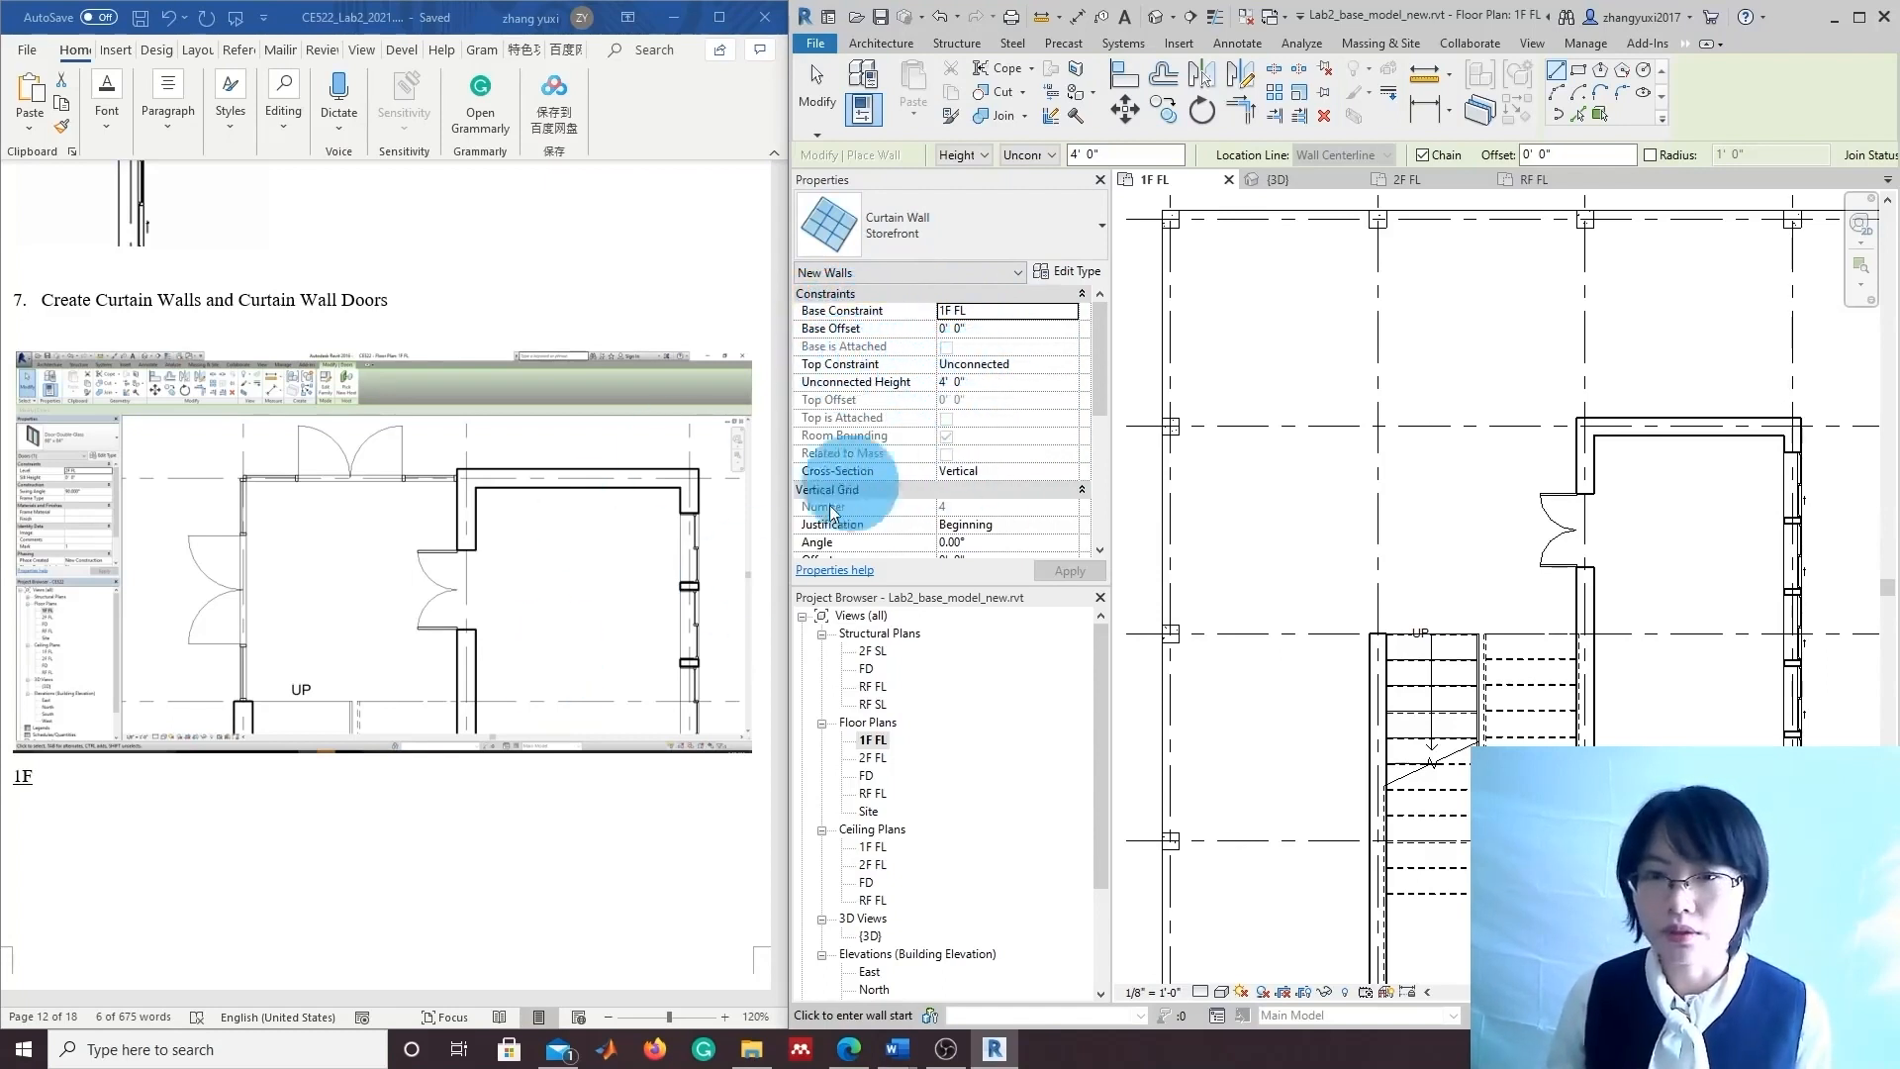
Following the lab instructions, set the new Storefront curtain wall's top constraint to Up to level: 2F SL and apply it.
scroll(703, 643, "down", 3)
scroll(701, 683, "down", 5)
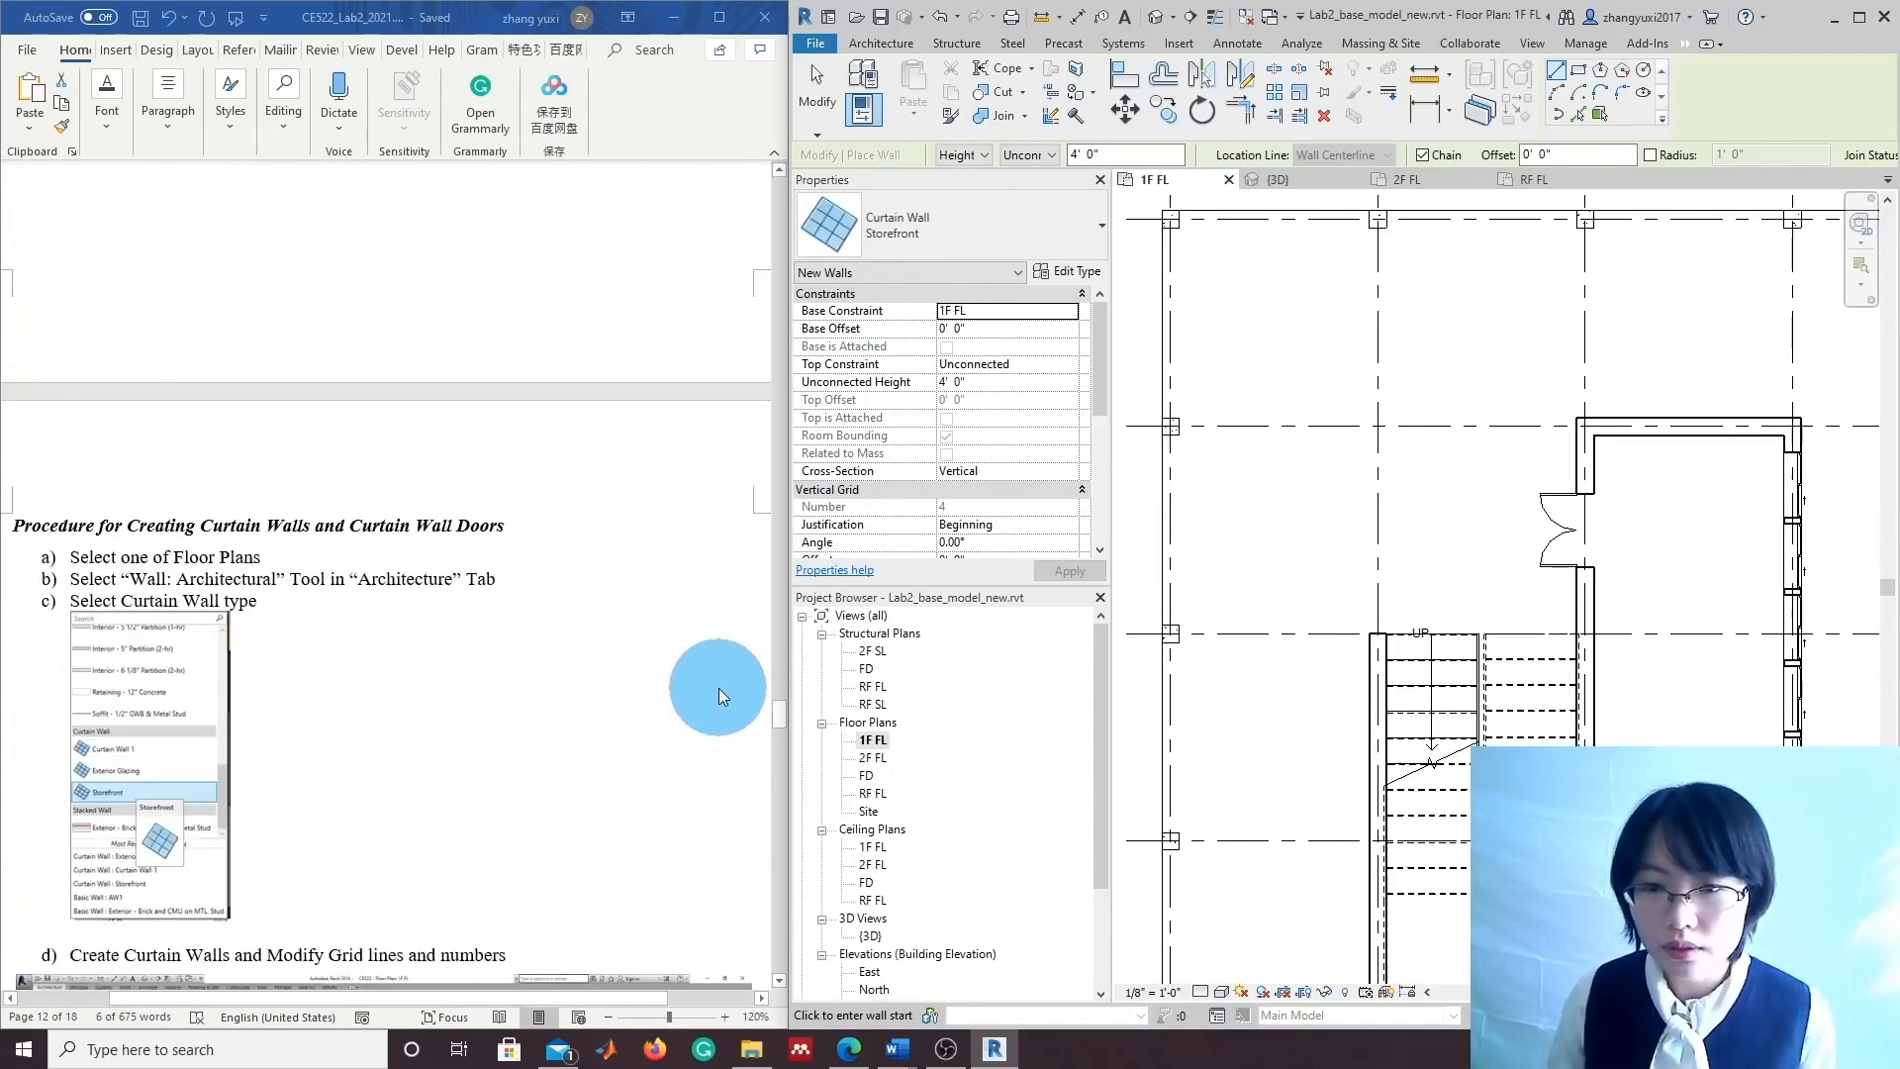
scroll(509, 744, "down", 5)
scroll(527, 759, "down", 5)
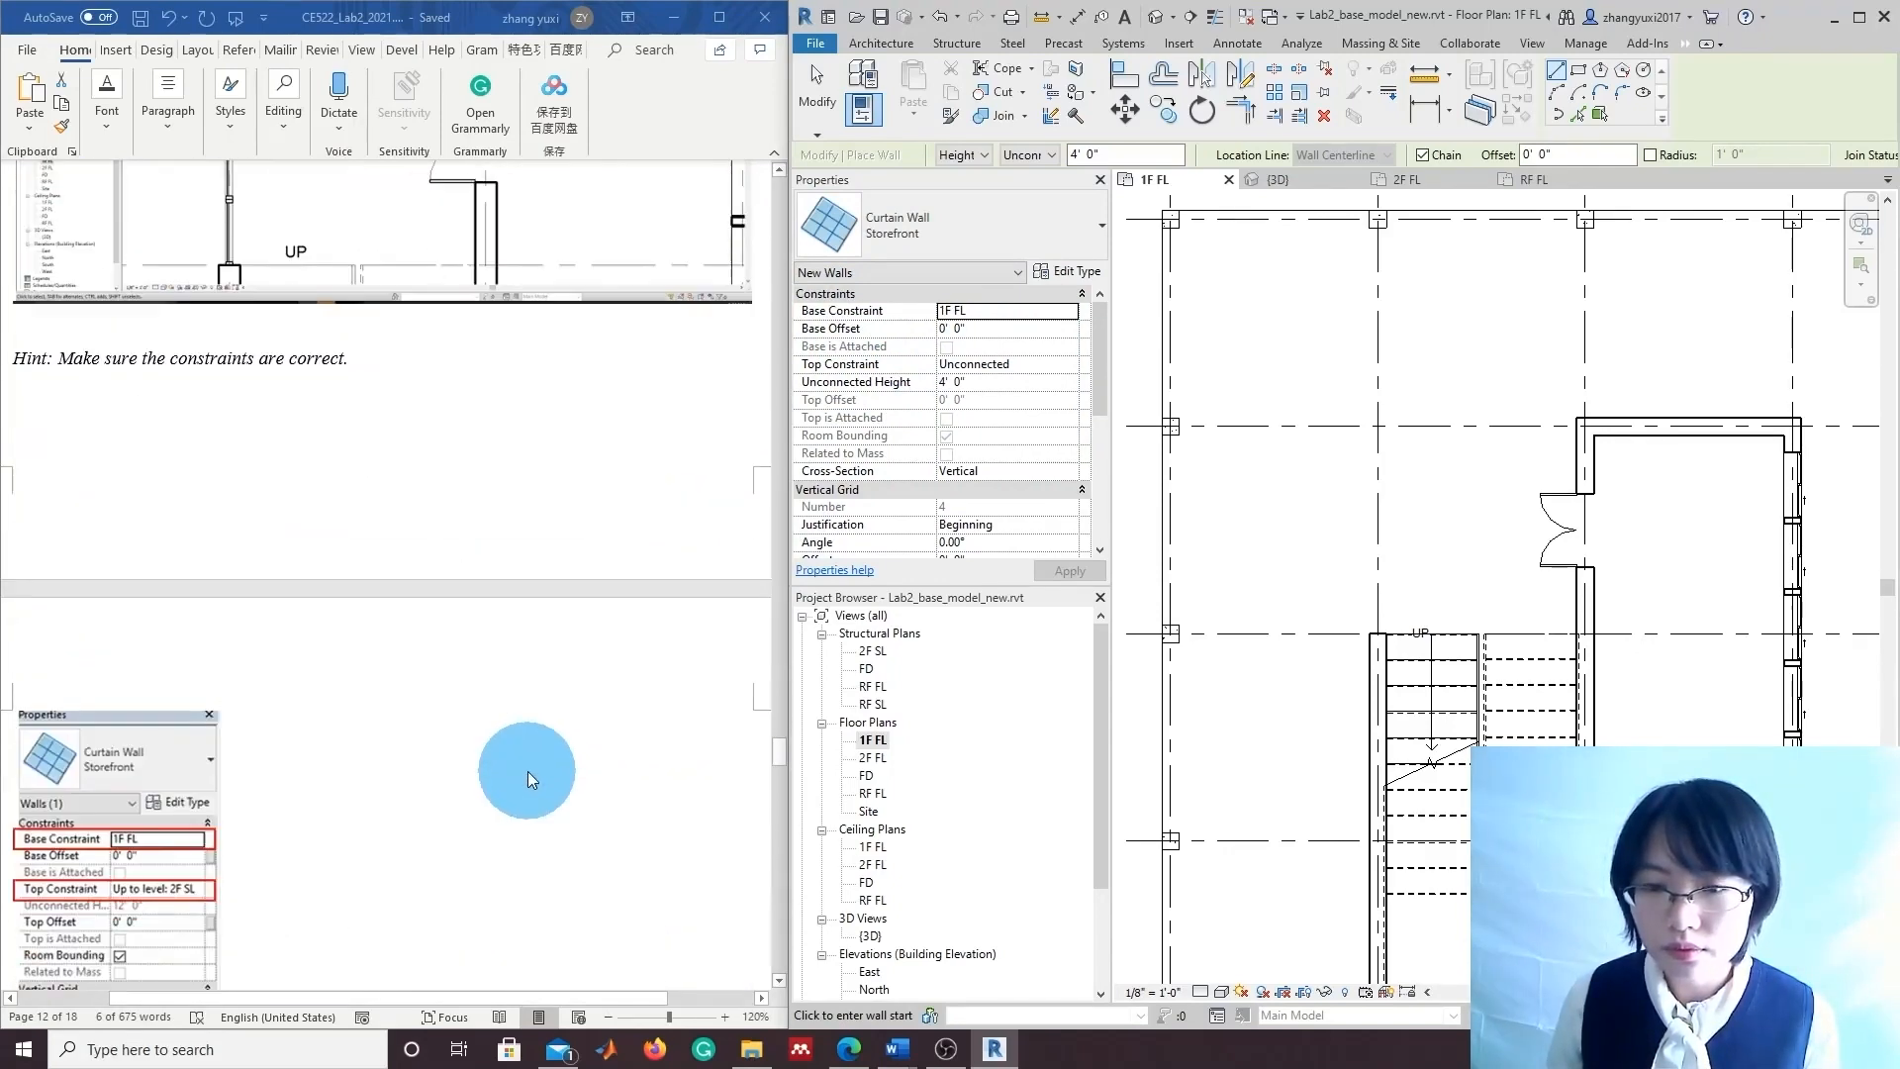
scroll(528, 772, "down", 2)
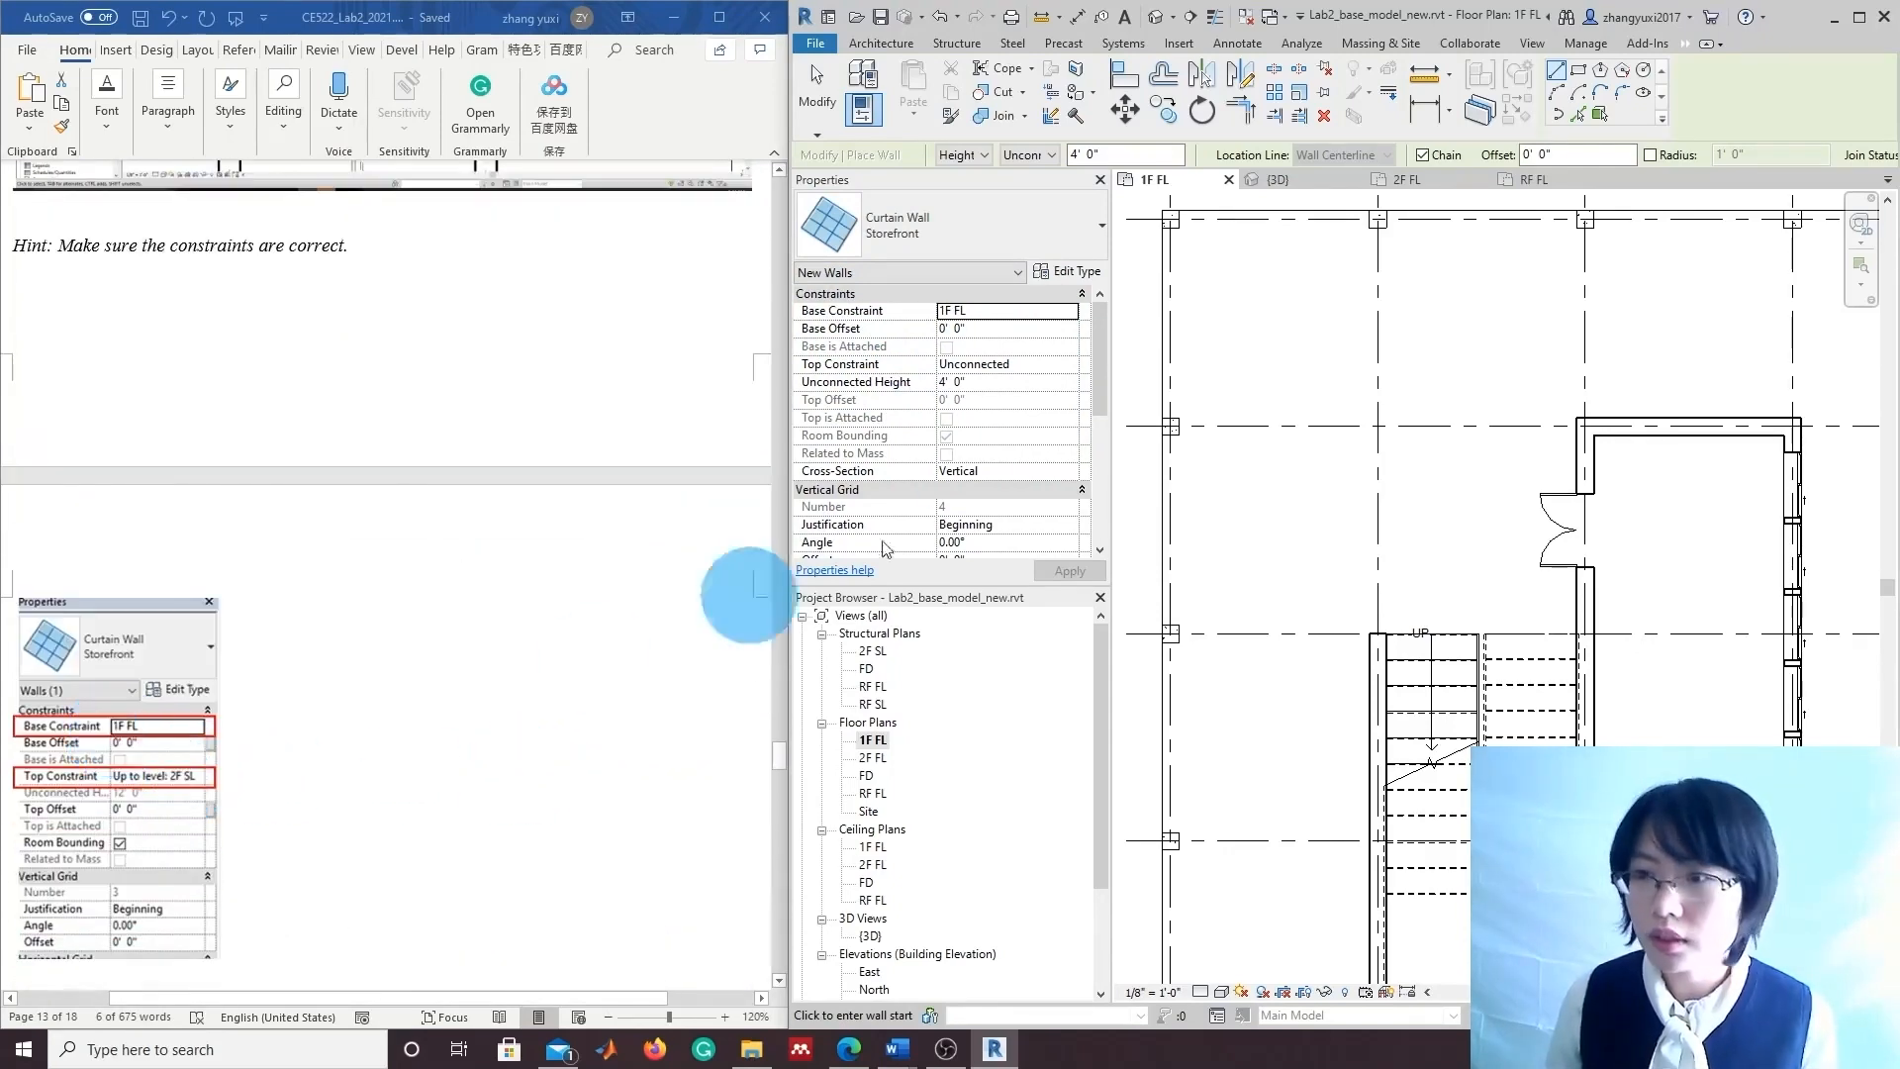
left_click(1008, 367)
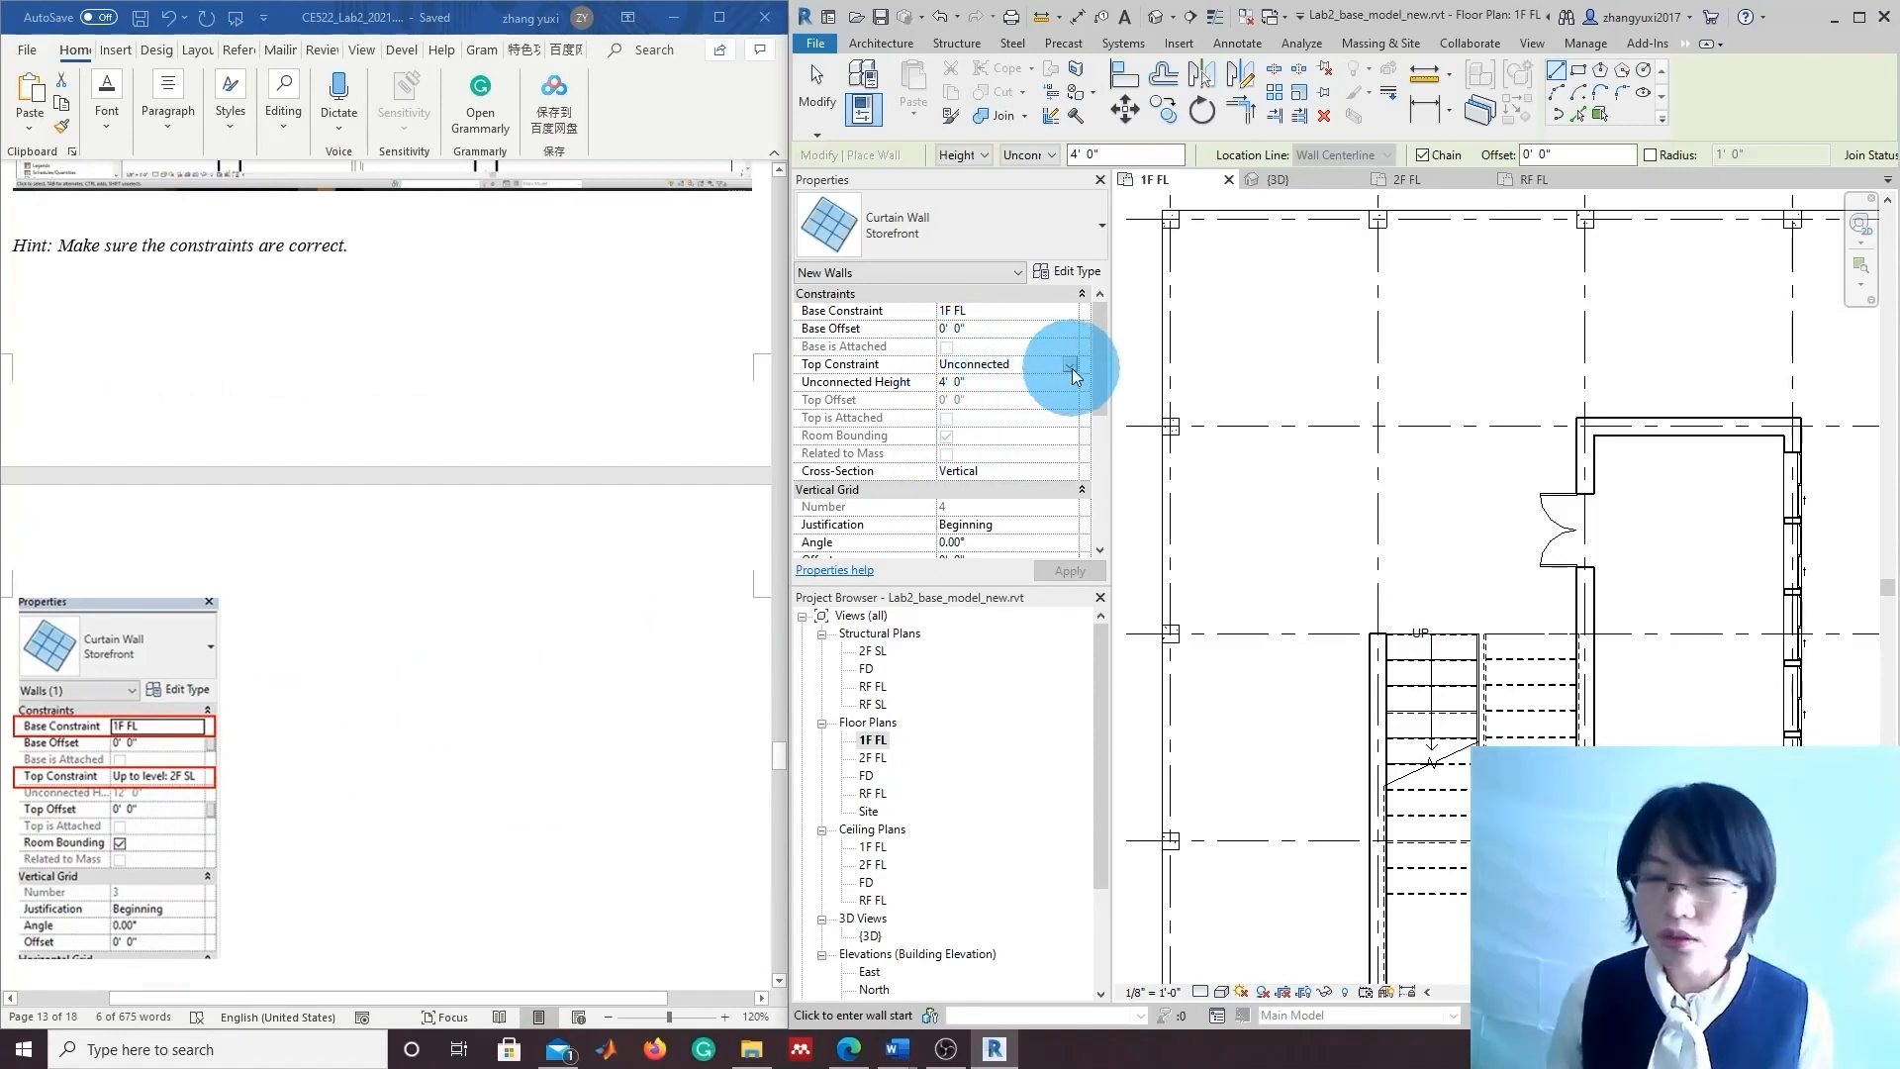
left_click(1070, 367)
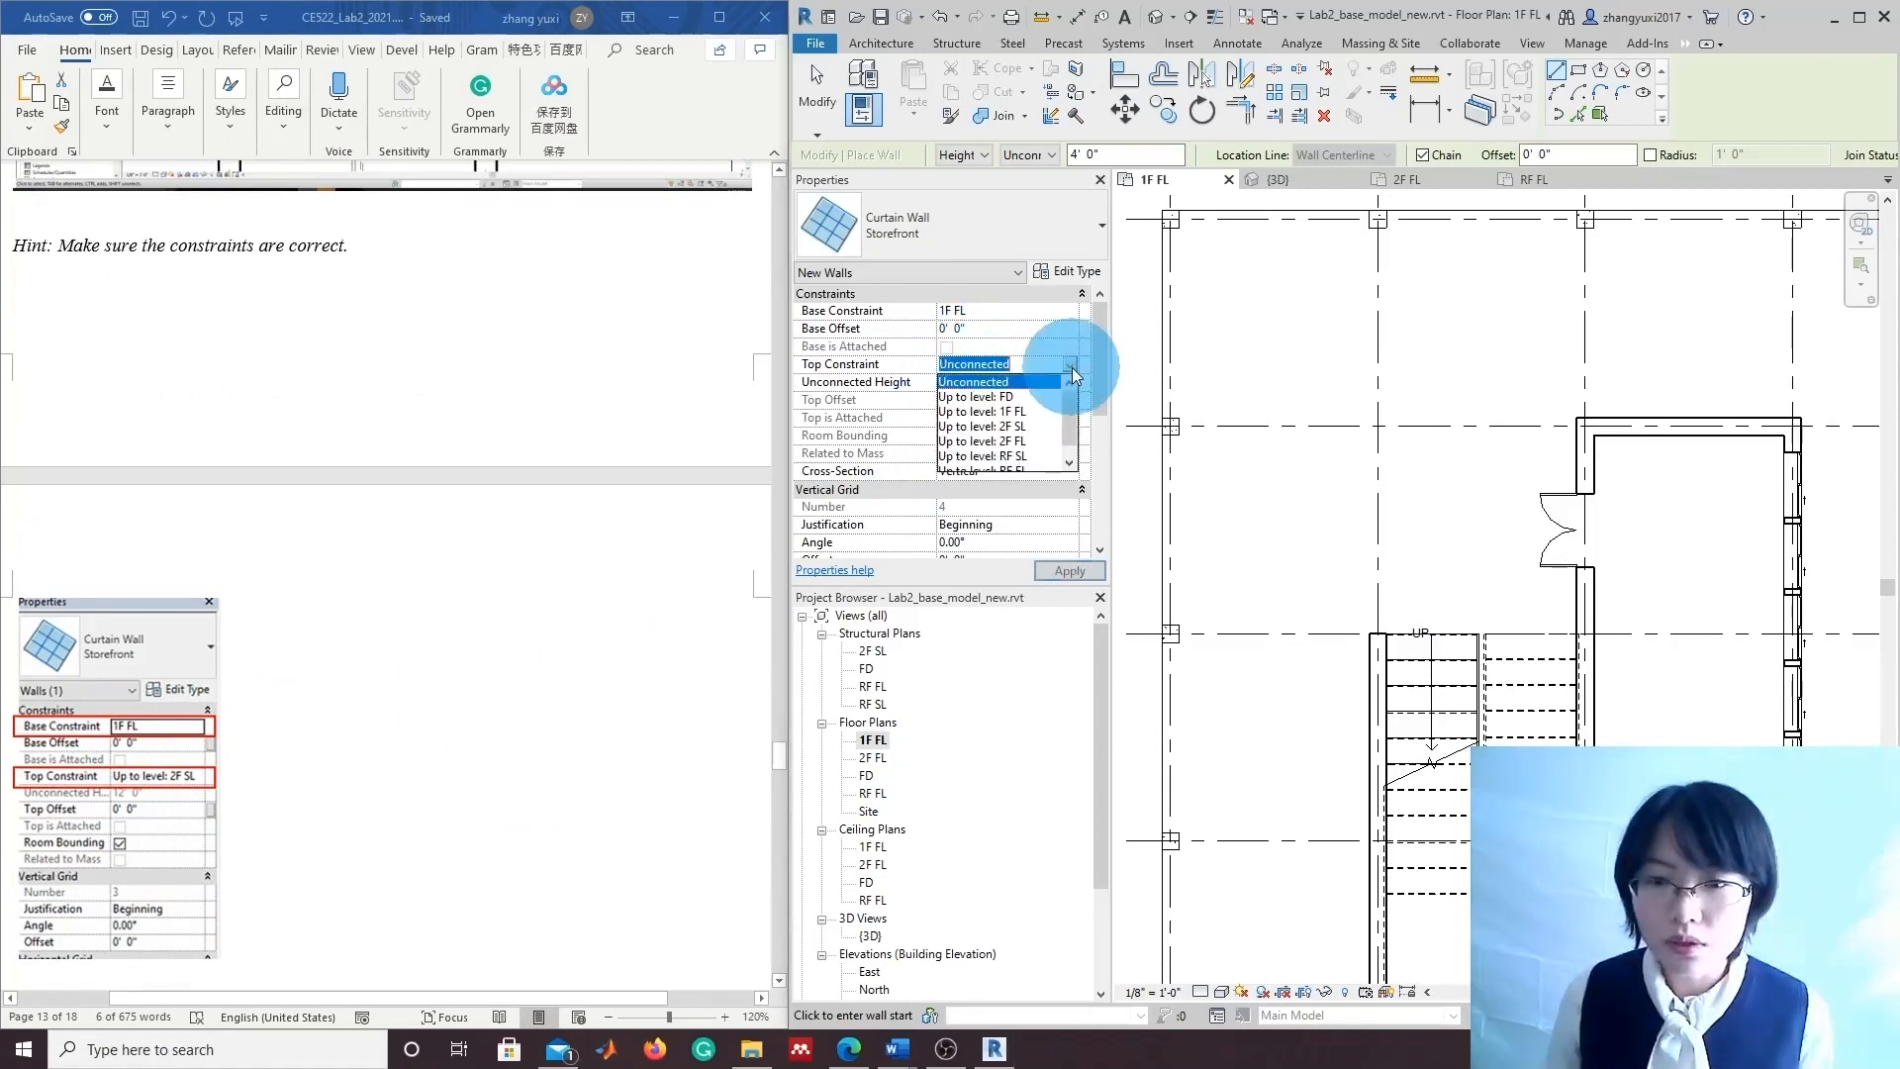
left_click(1029, 426)
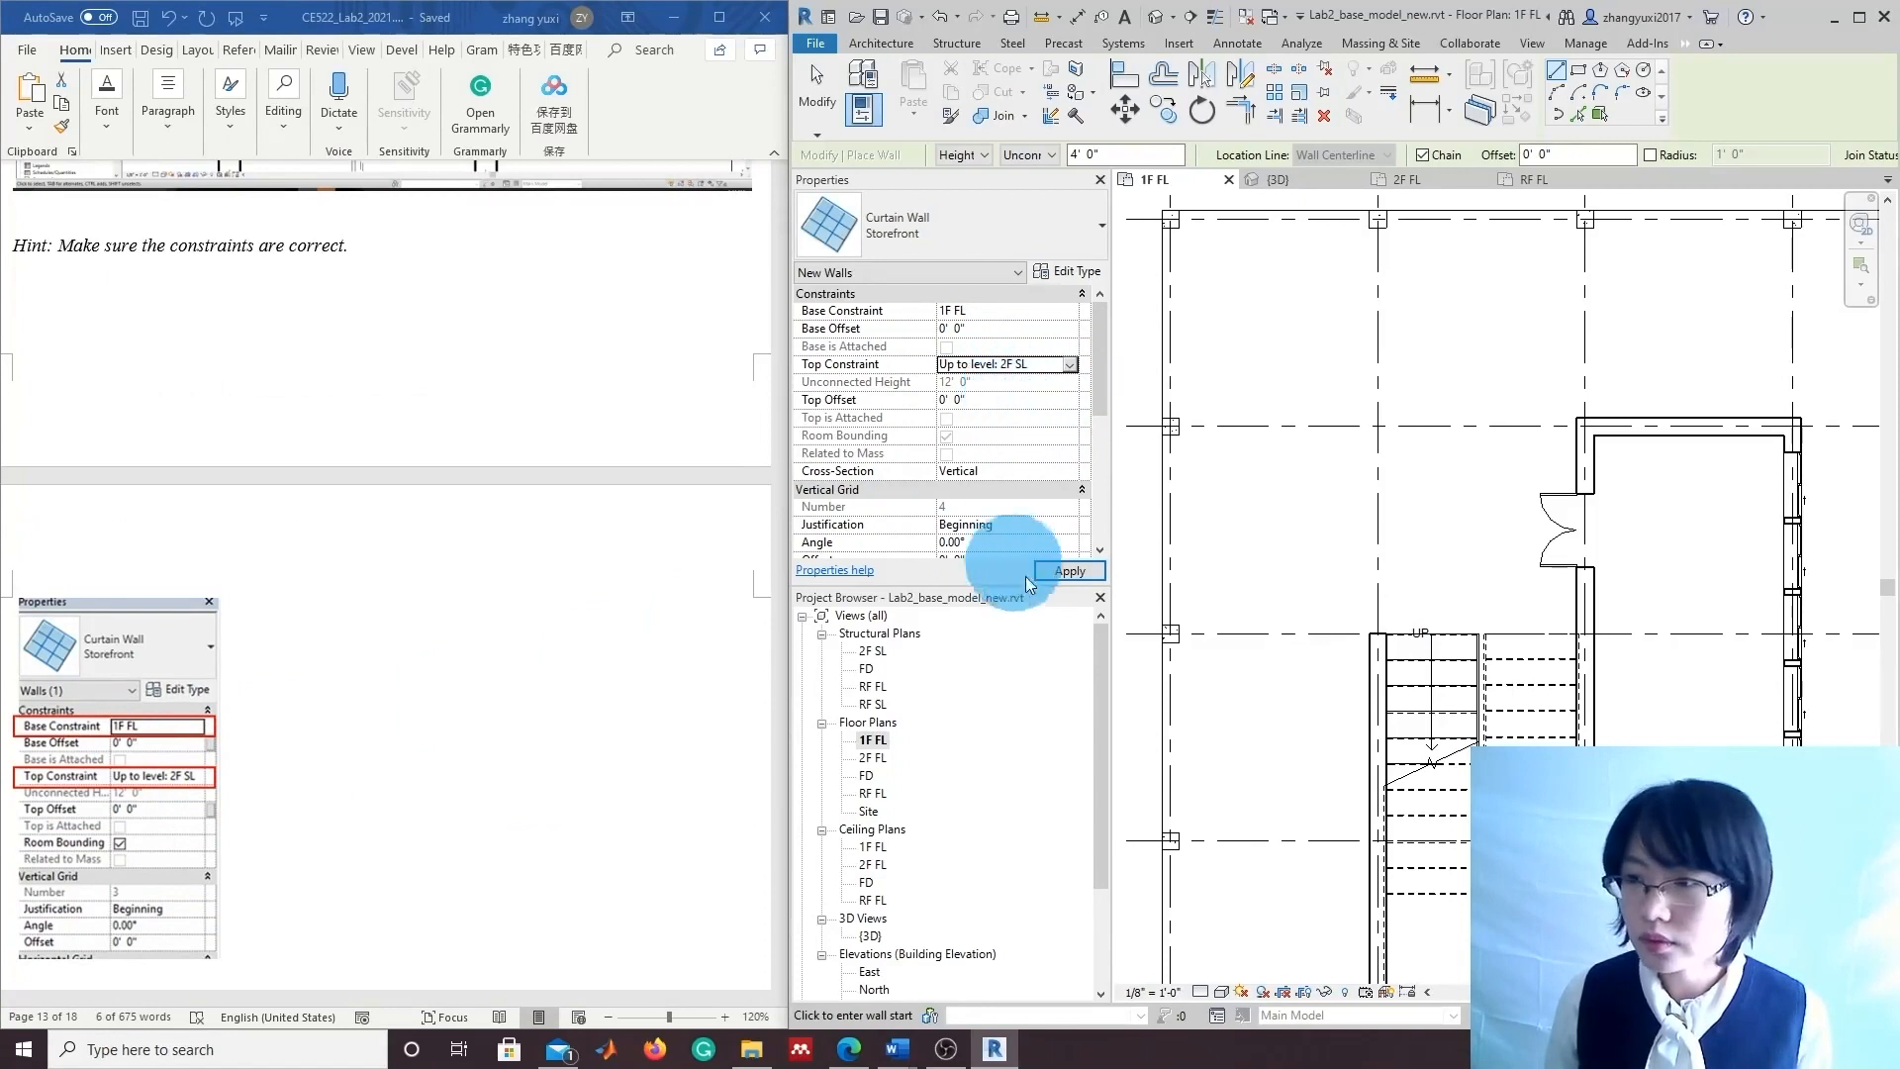
left_click(1051, 574)
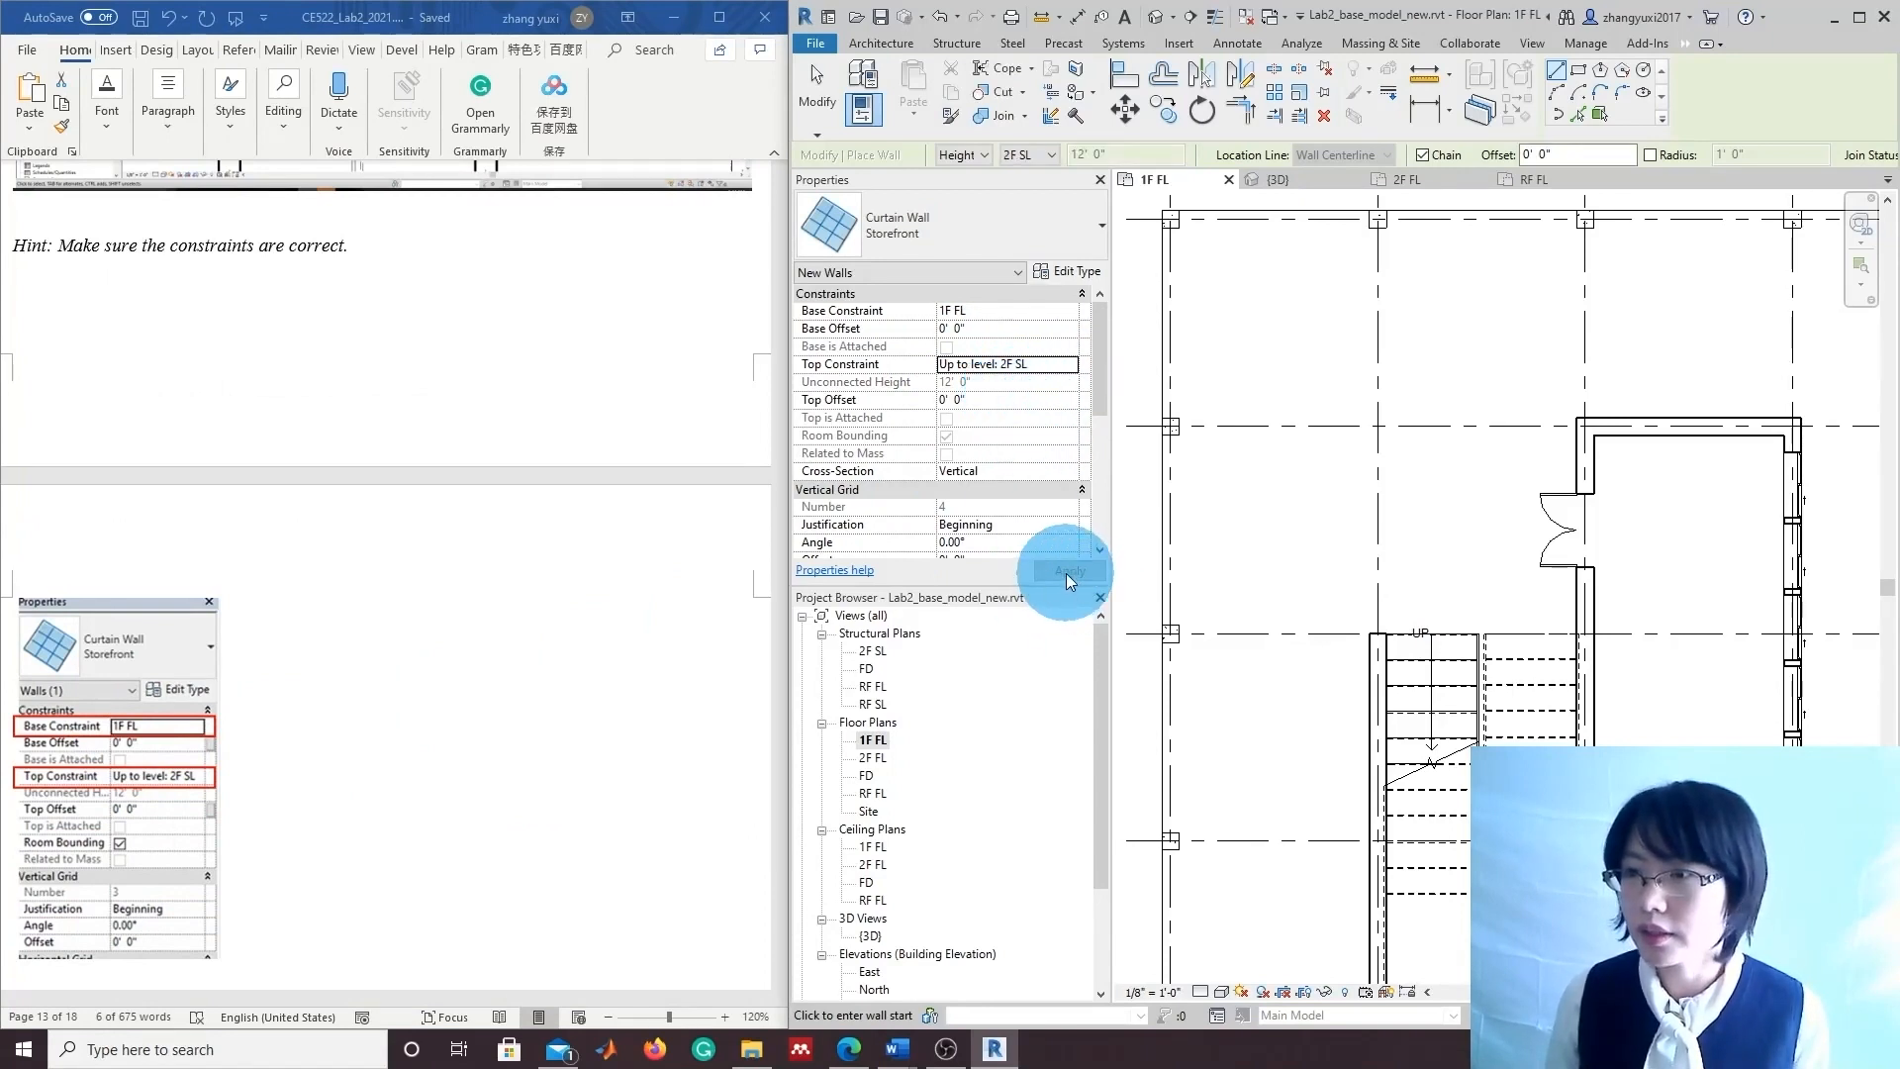
Draw chained Storefront curtain walls from the stair wall's end along X2 for one 16' bay, and across to the room's corner at X3.
left_click(1379, 634)
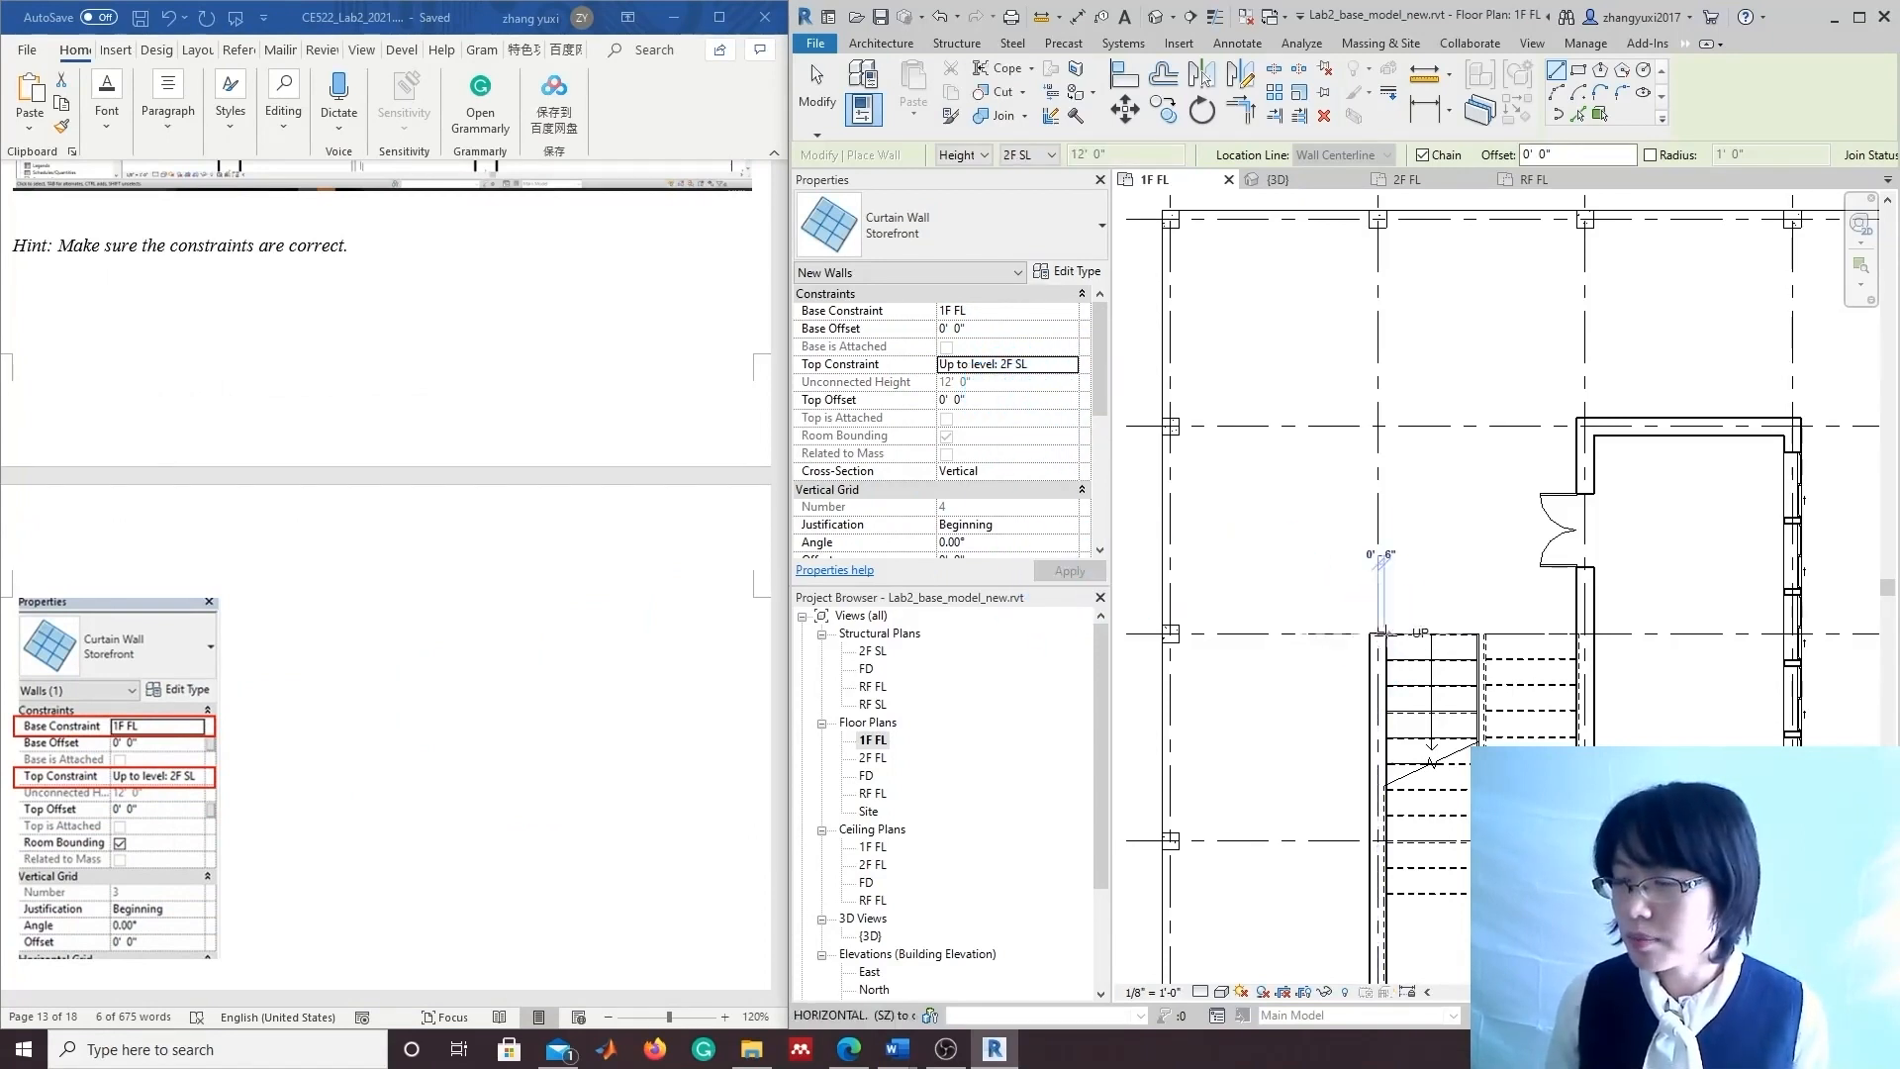
left_click(1379, 426)
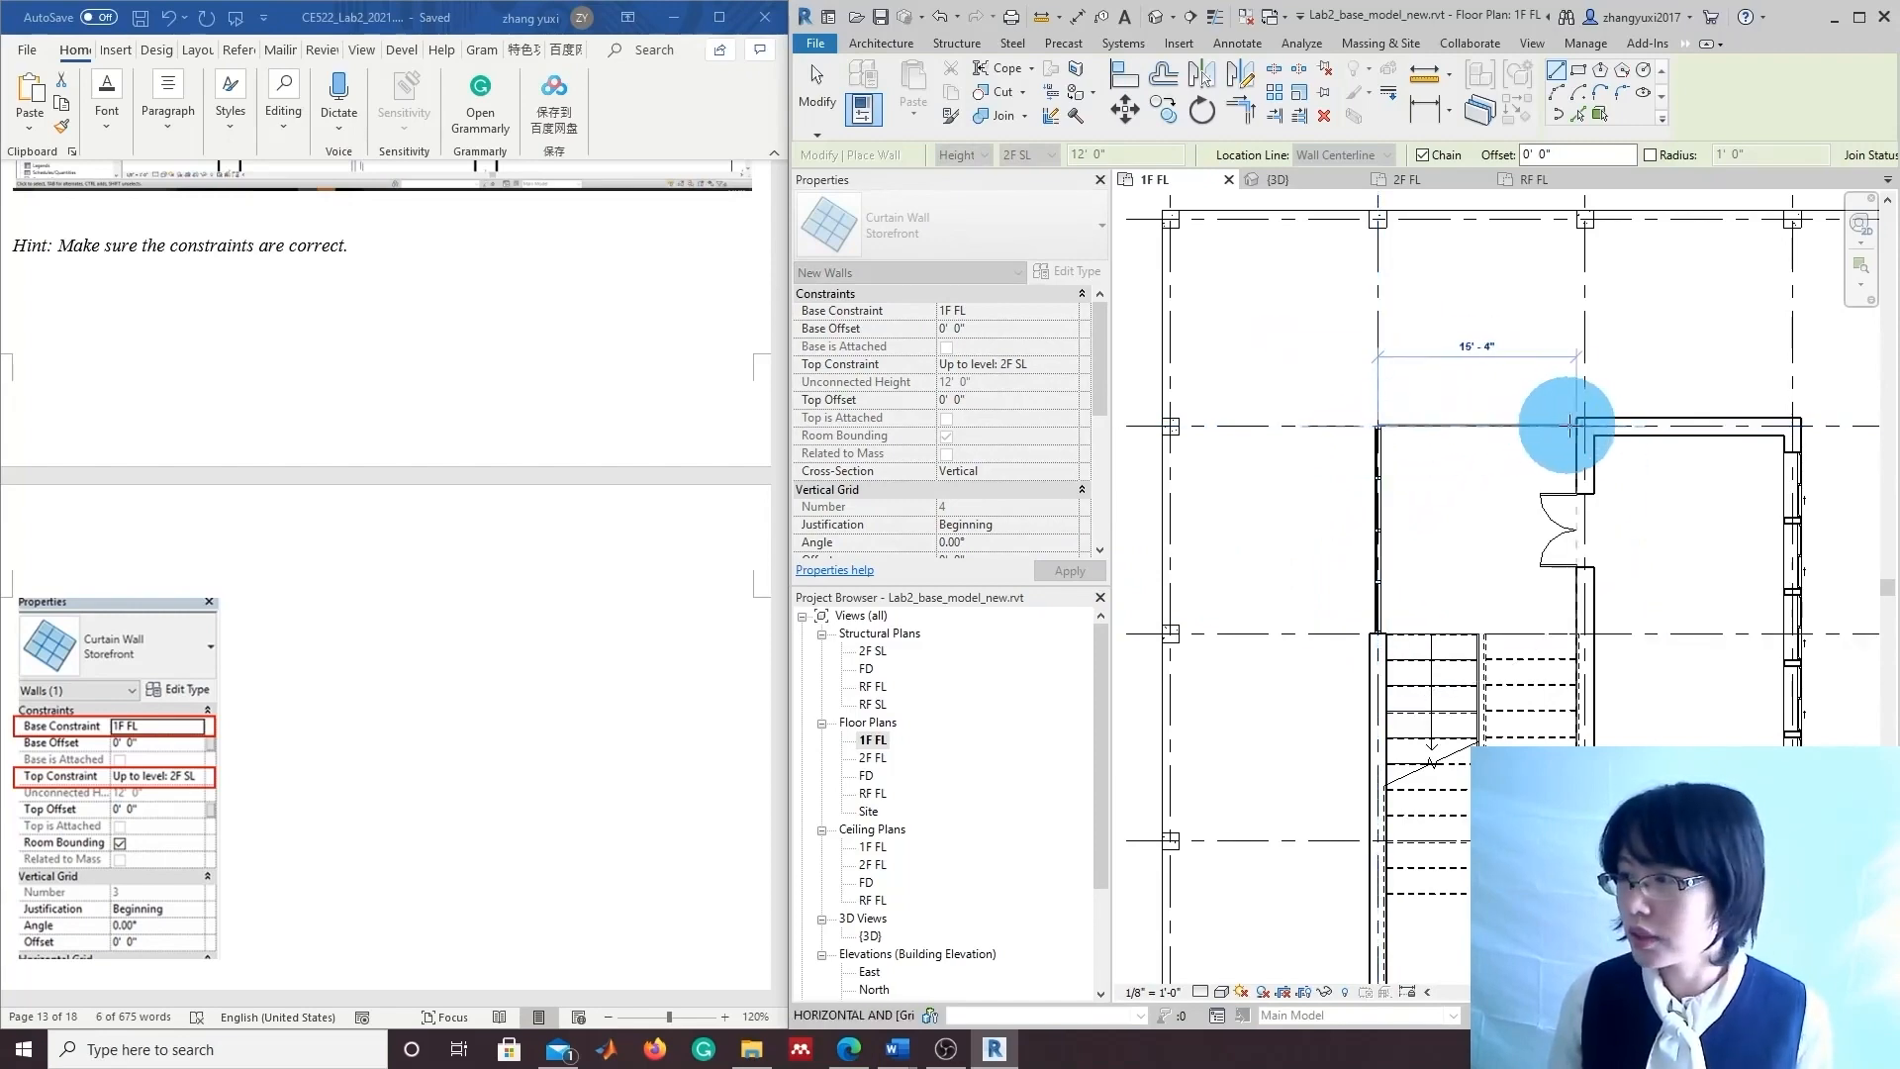
left_click(1585, 427)
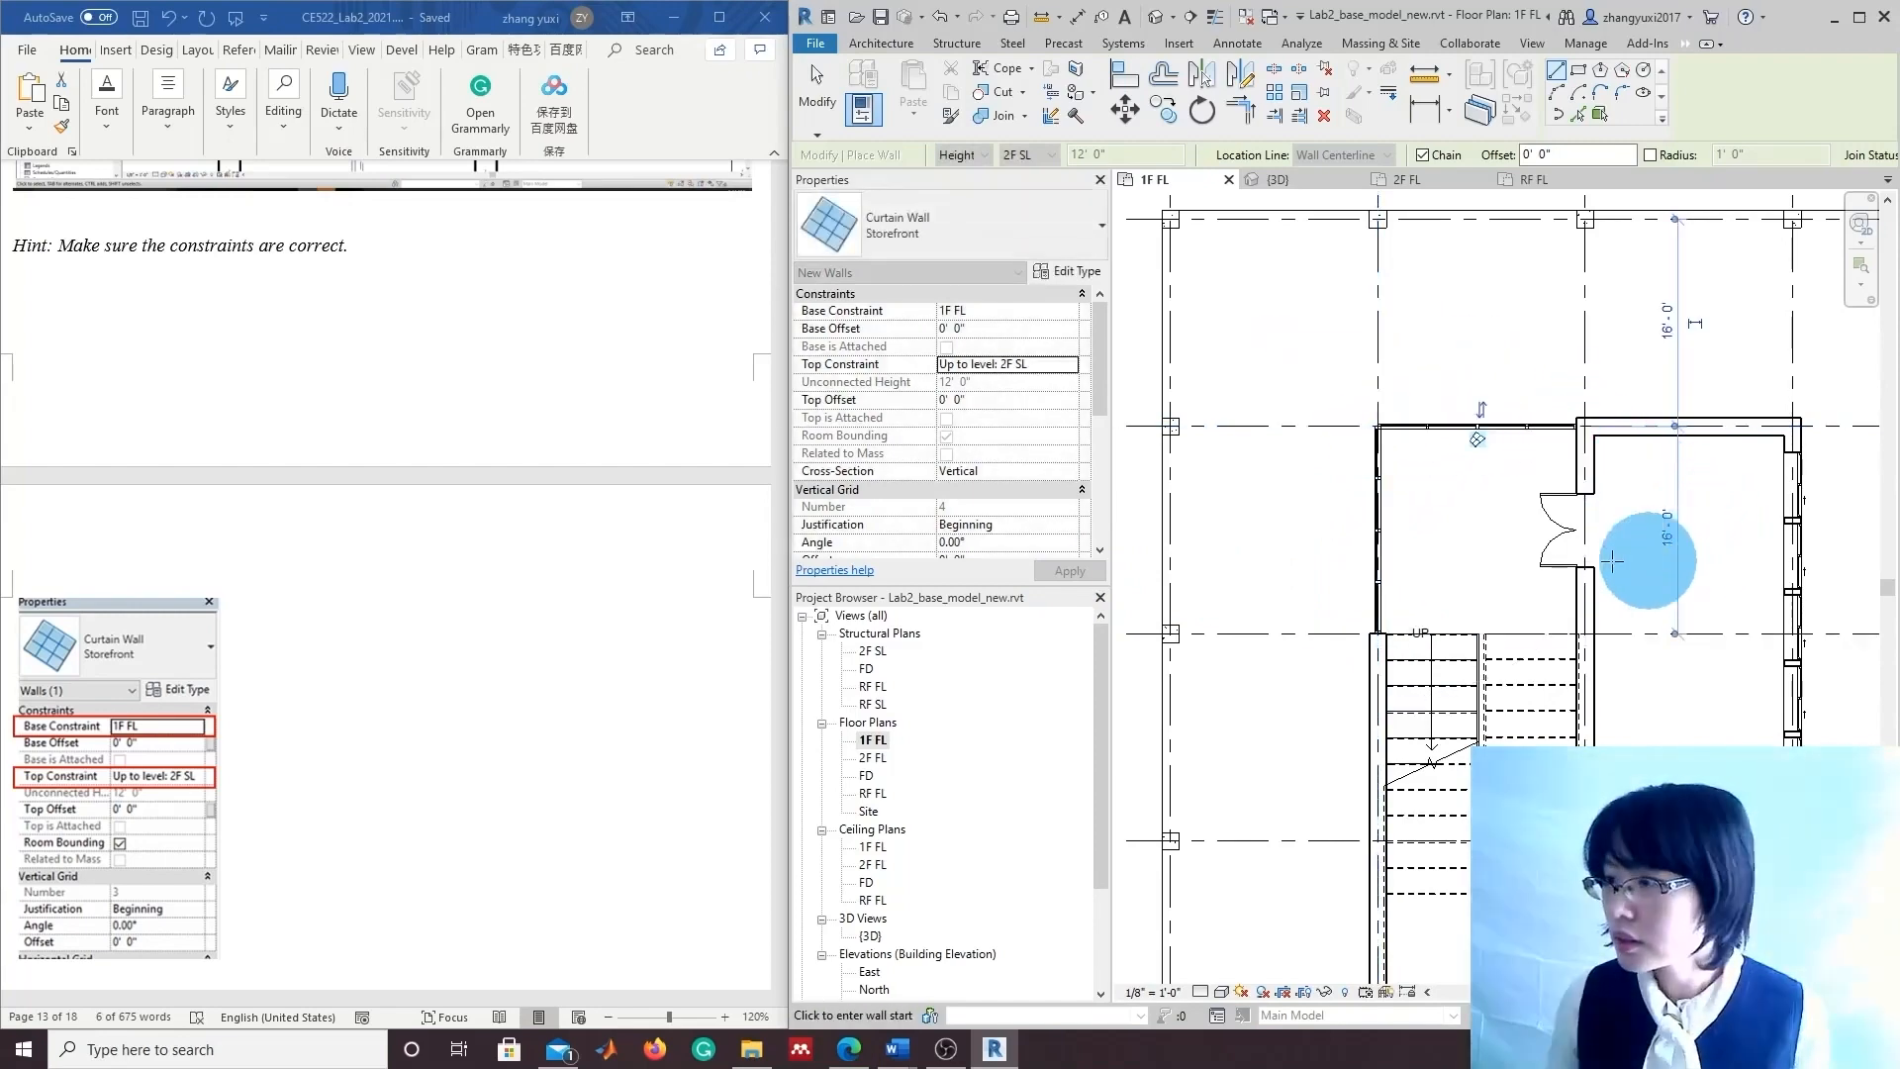
Check the lab's reference plan, open the 3D view, and inspect the first-floor curtain walls from the left and back-left.
scroll(386, 579, "up", 5)
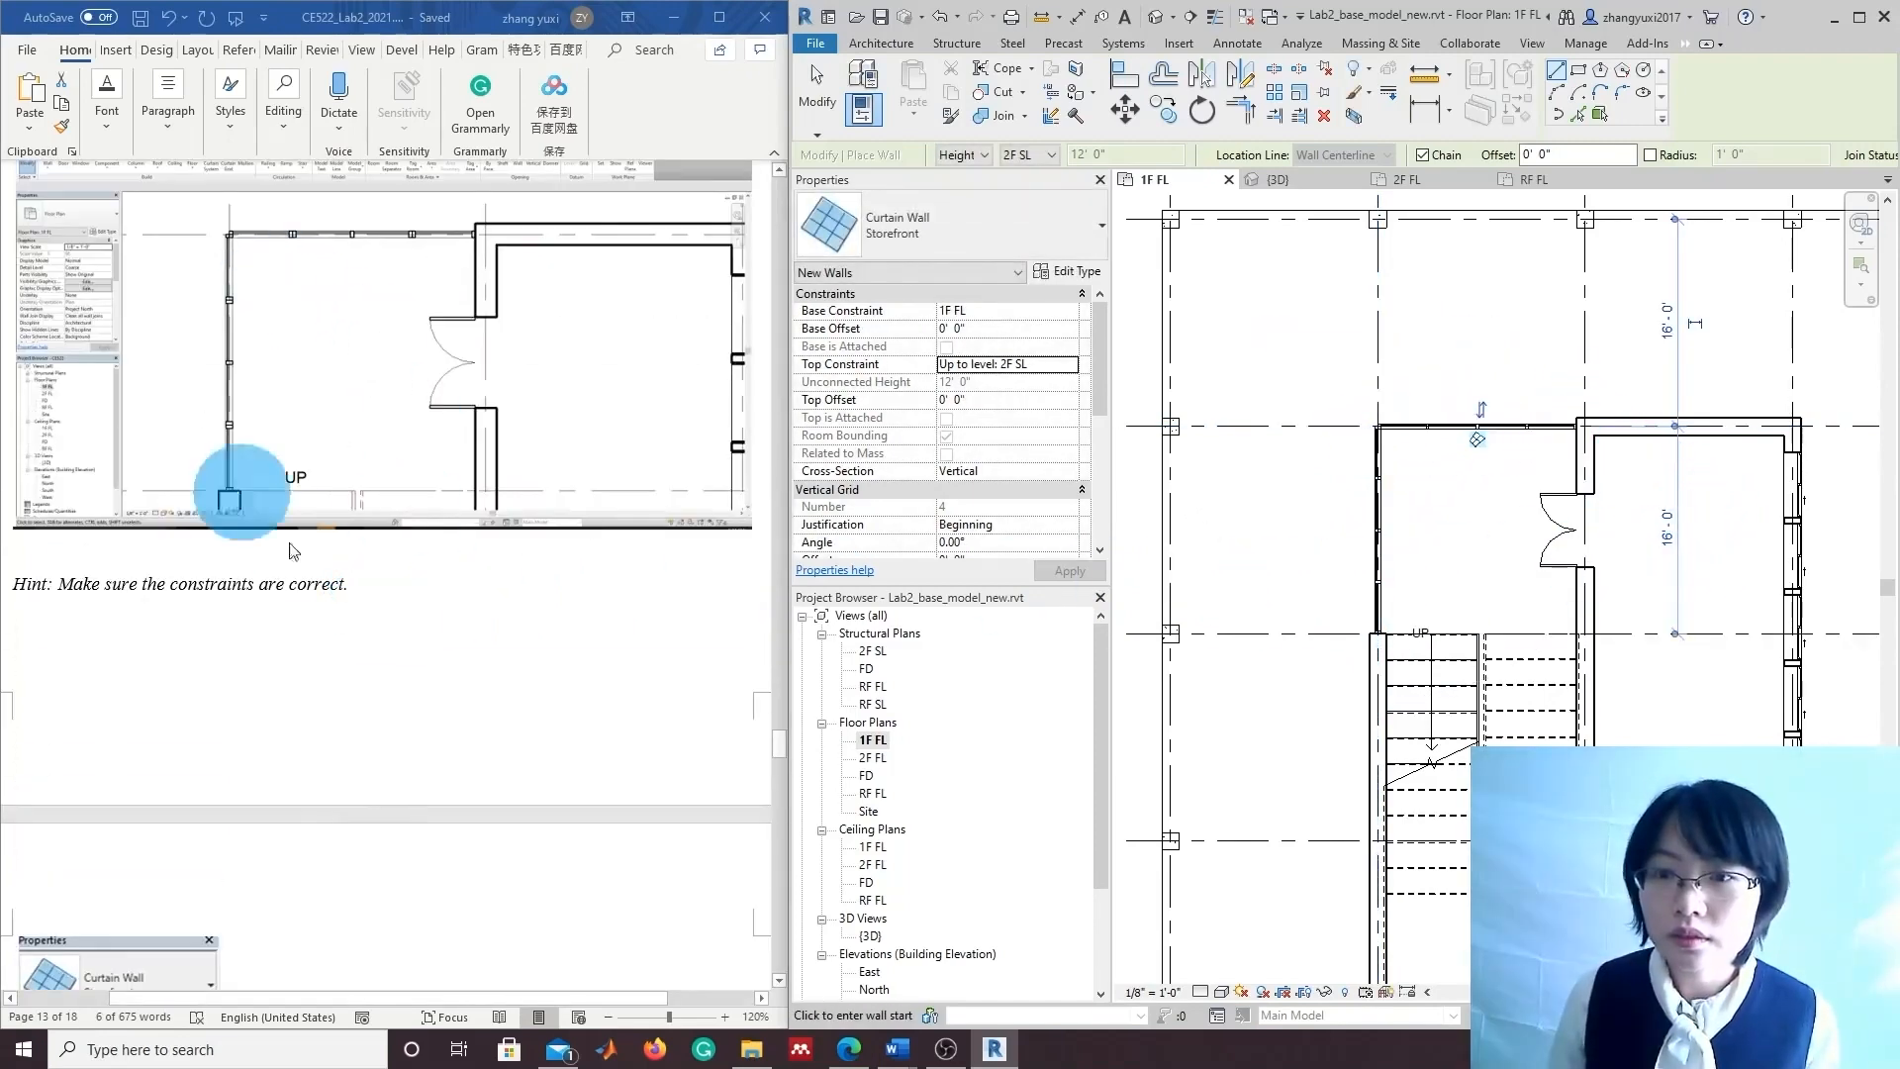
scroll(1590, 586, "up", 5)
middle_click_drag(1366, 547, 1230, 712)
left_click(871, 936)
double_click(876, 941)
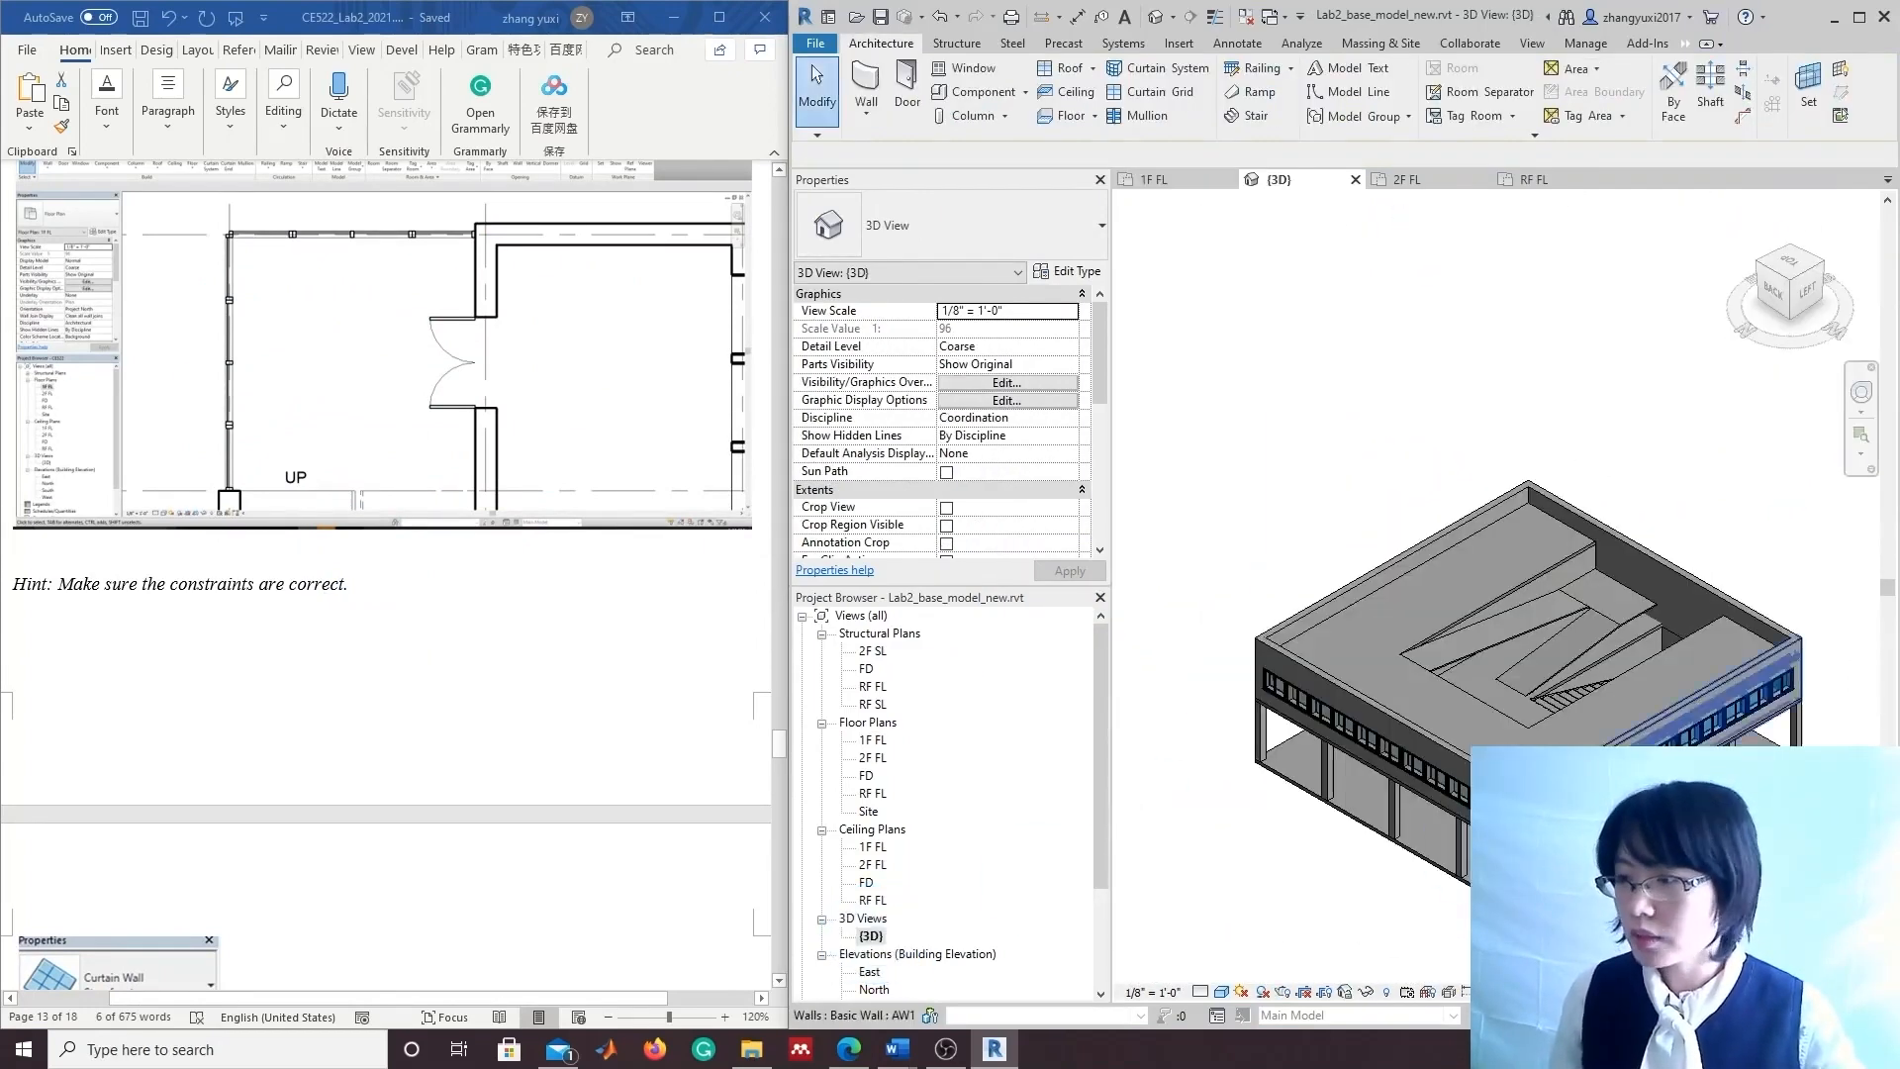
scroll(1662, 643, "up", 4)
left_click_drag(1793, 289, 1385, 296)
scroll(1415, 730, "up", 3)
scroll(1433, 641, "up", 2)
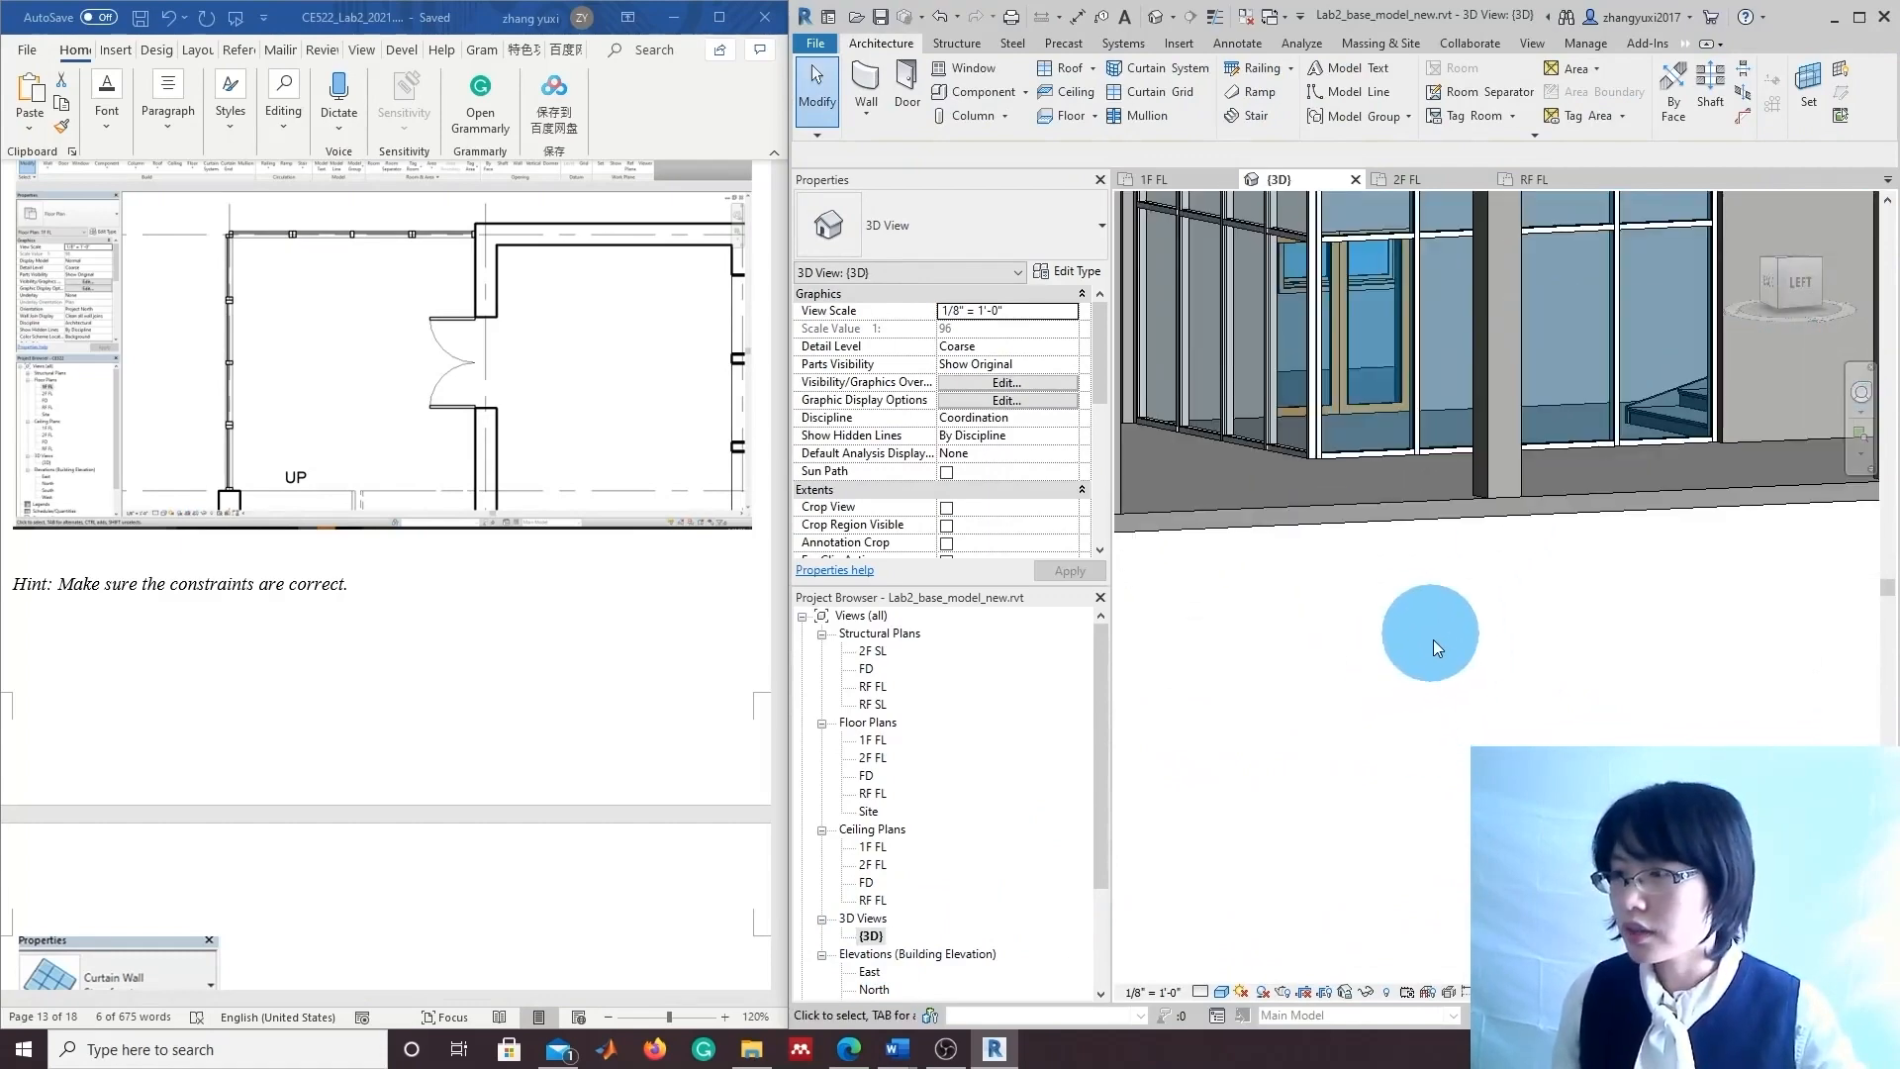
middle_click_drag(1429, 651, 1403, 886)
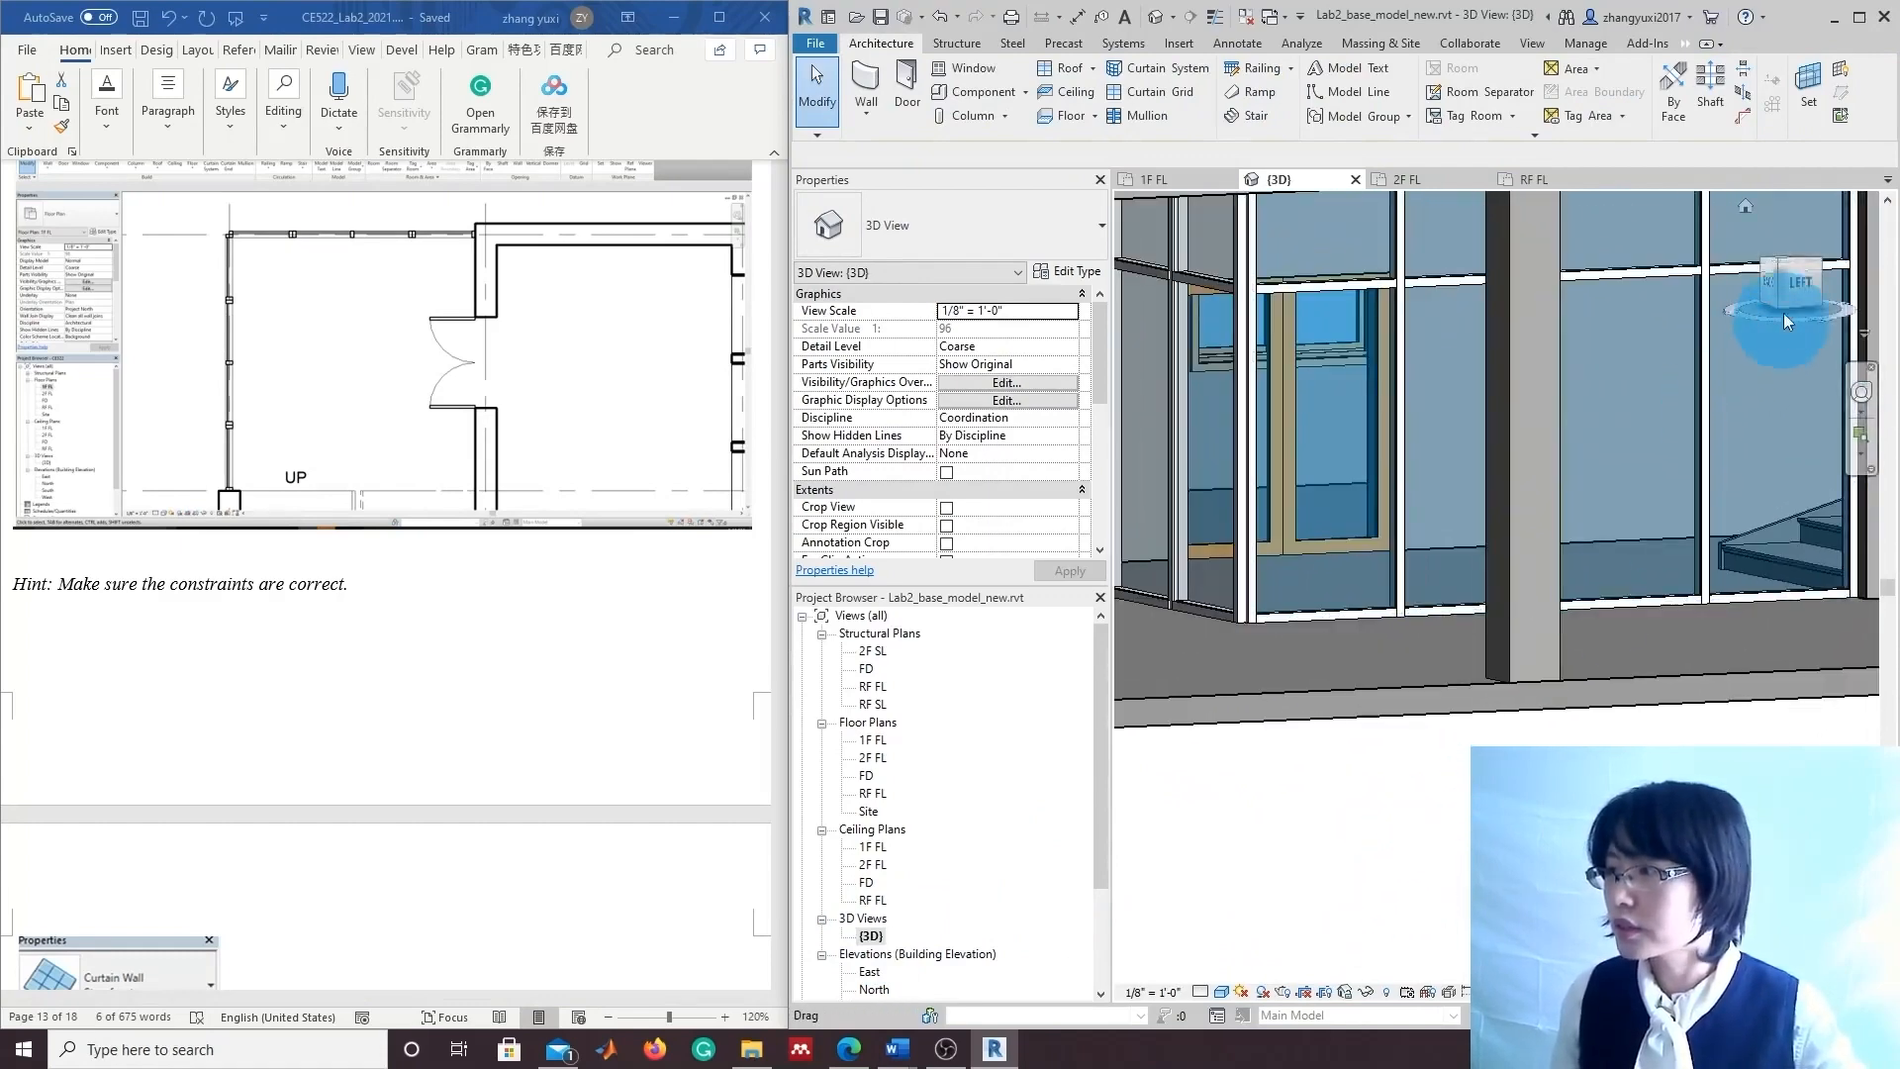
left_click_drag(1789, 313, 1876, 307)
scroll(1631, 698, "up", 2)
scroll(1629, 694, "up", 2)
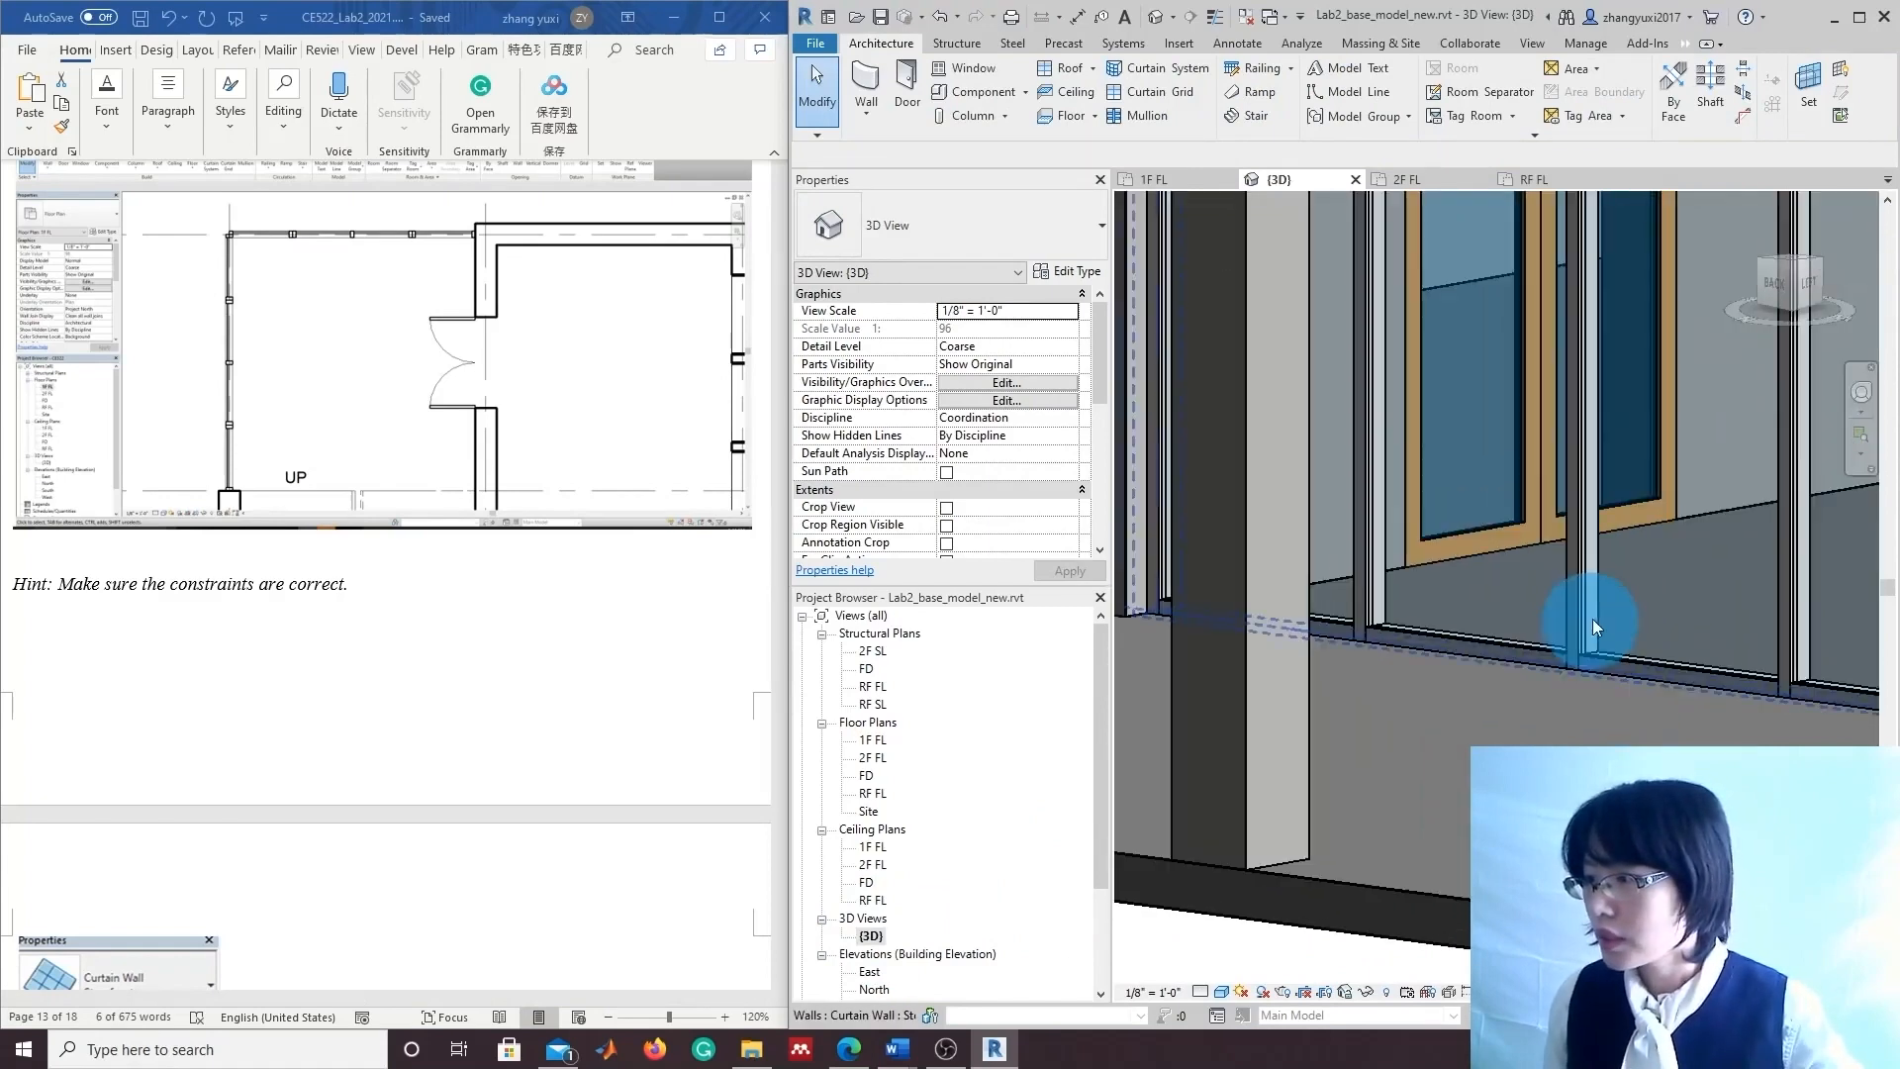
Try unpinning and deleting the vertical mullion in front of the interior double glass door in the Storefront curtain wall.
left_click(1579, 540)
middle_click_drag(1589, 550, 1539, 672, "shift")
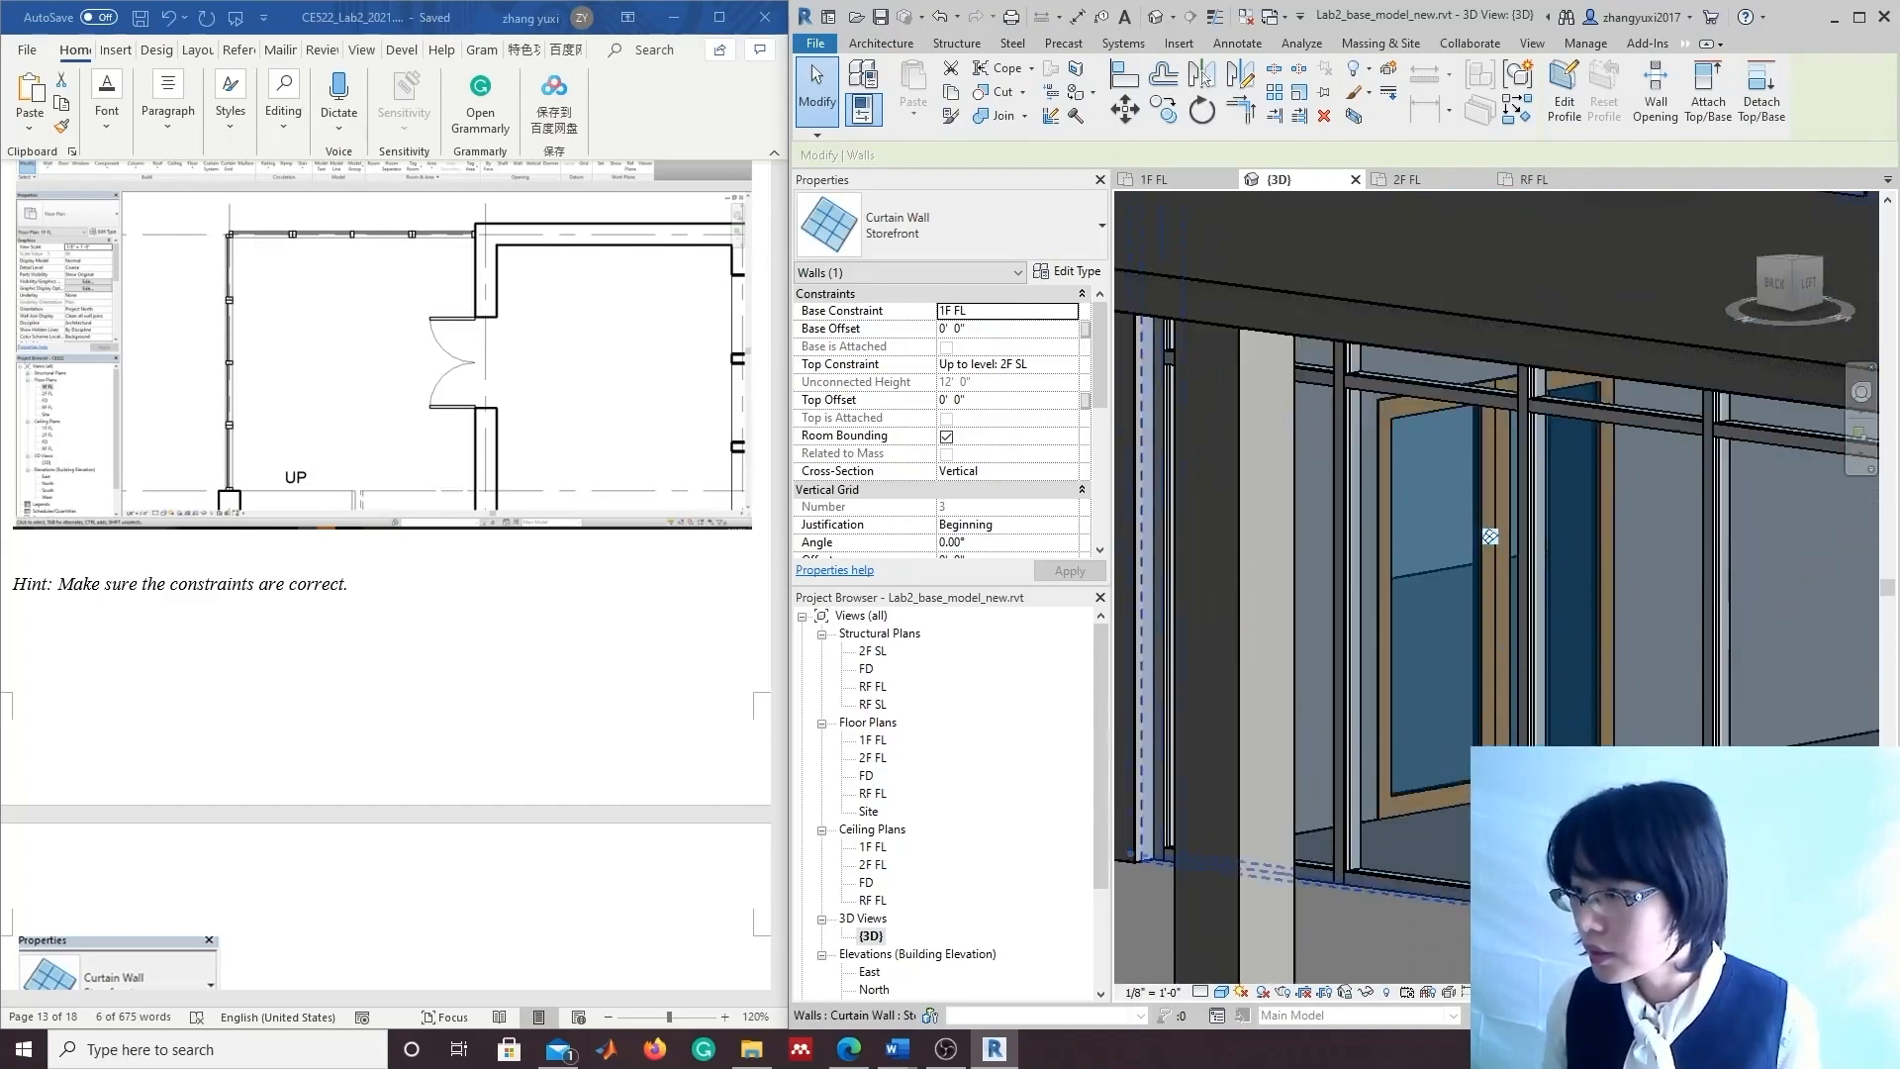
key("Escape")
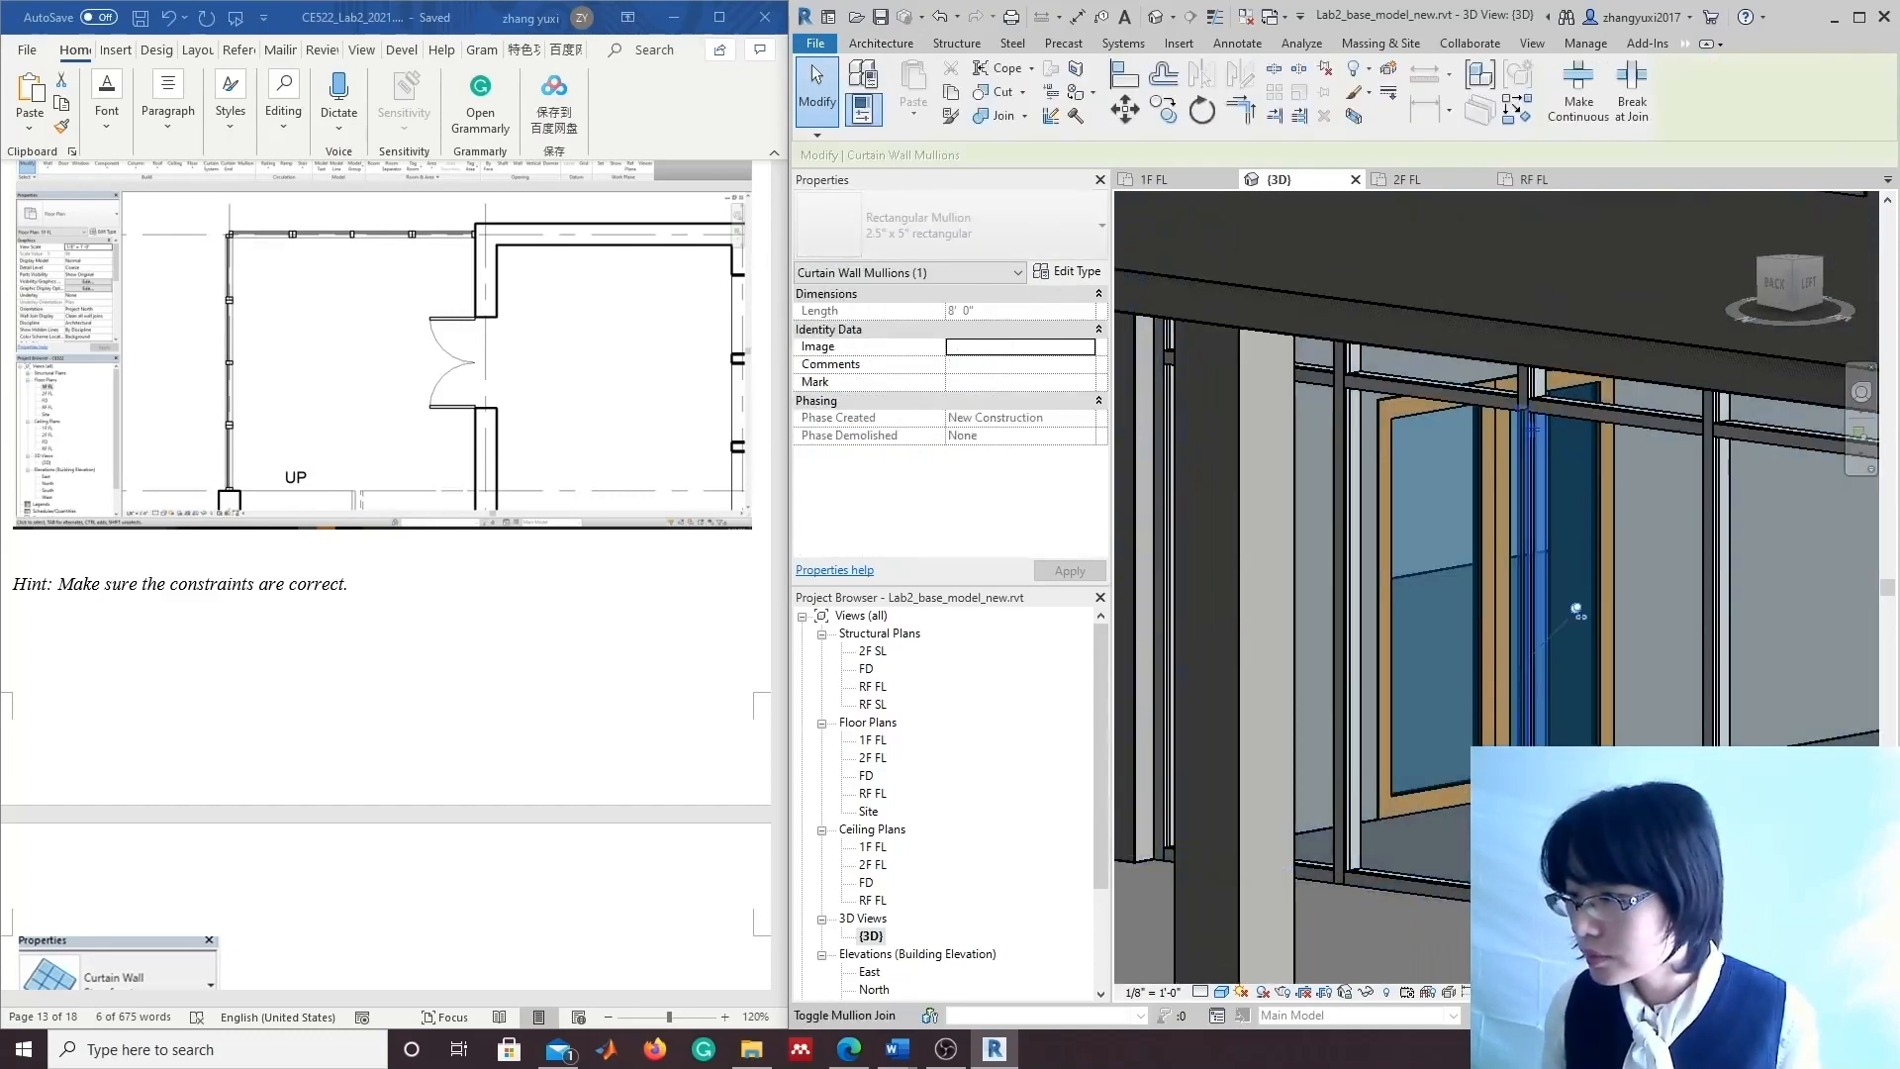
left_click(1534, 594)
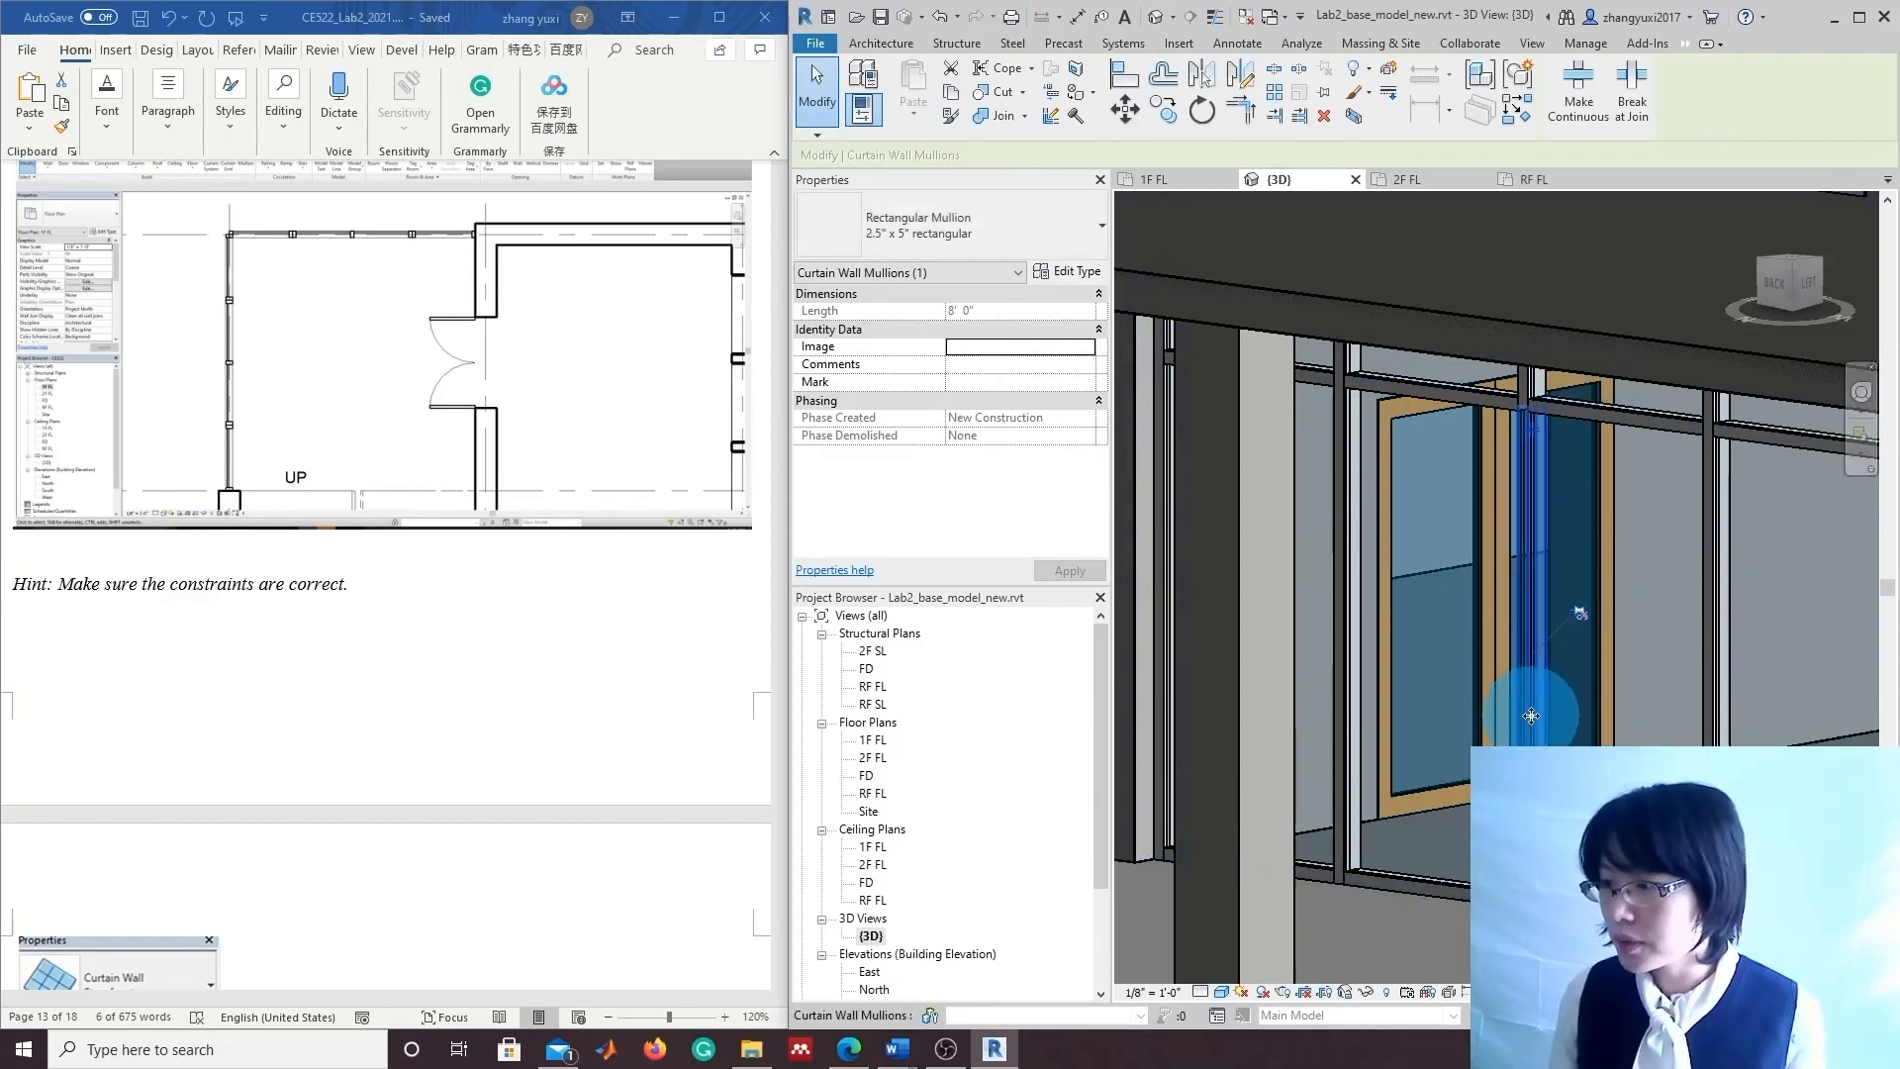
left_click(1576, 737)
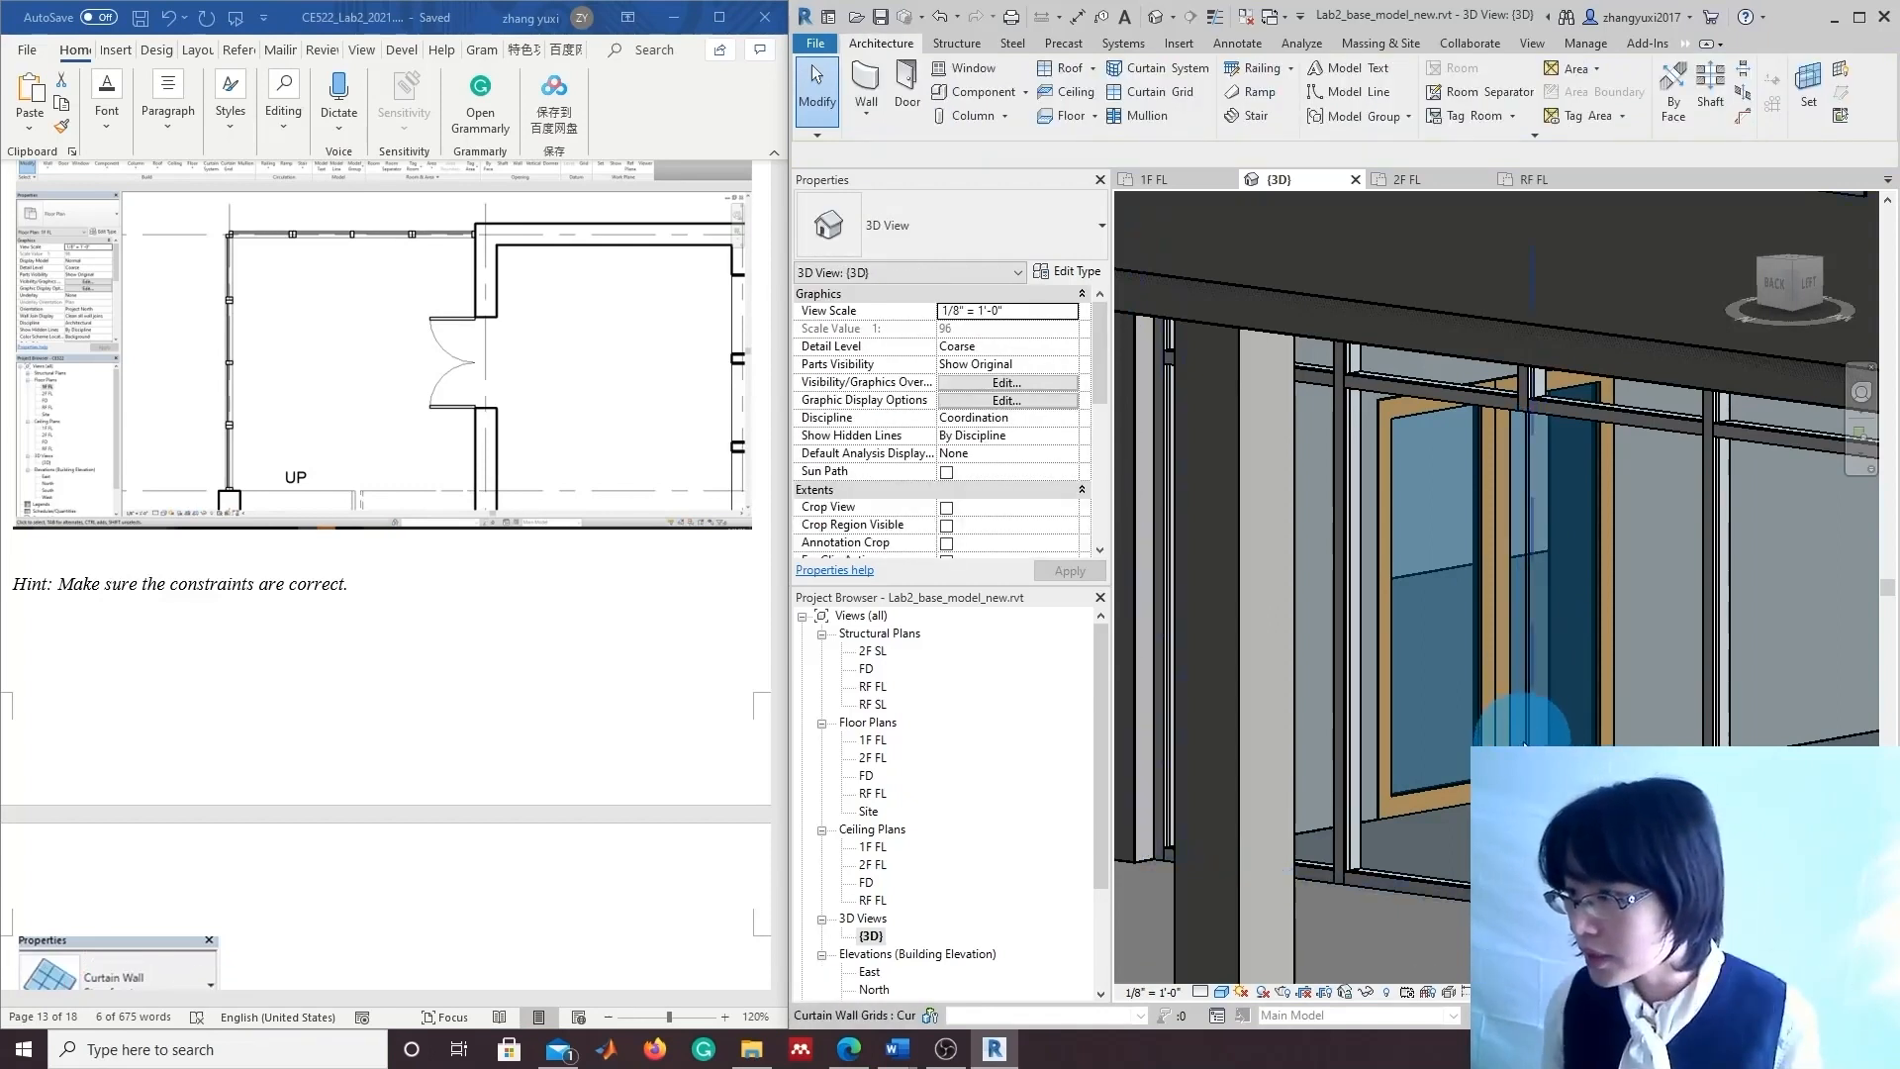
Select and examine the curtain grid line in front of the double glass door, and undo the mullion deletion.
left_click(1547, 433)
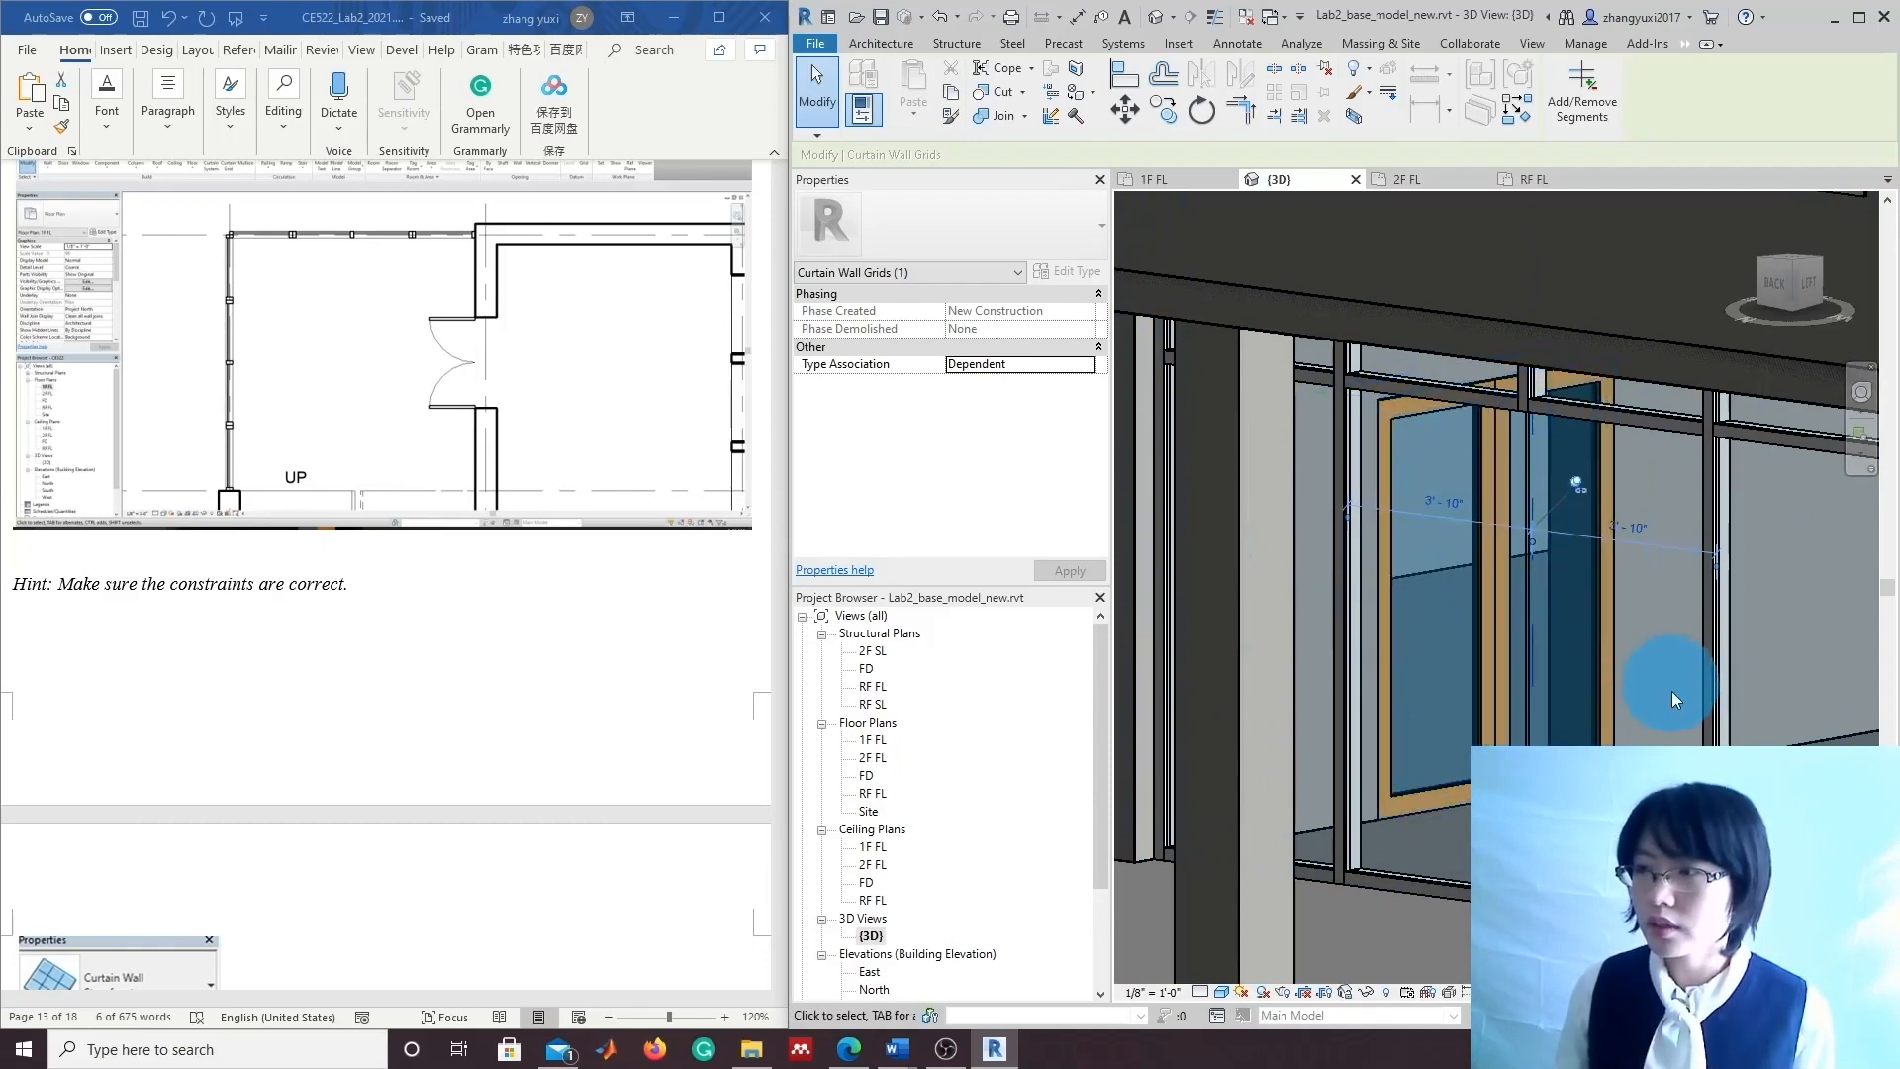
scroll(1671, 733, "down", 2)
middle_click_drag(1596, 547, 1484, 525)
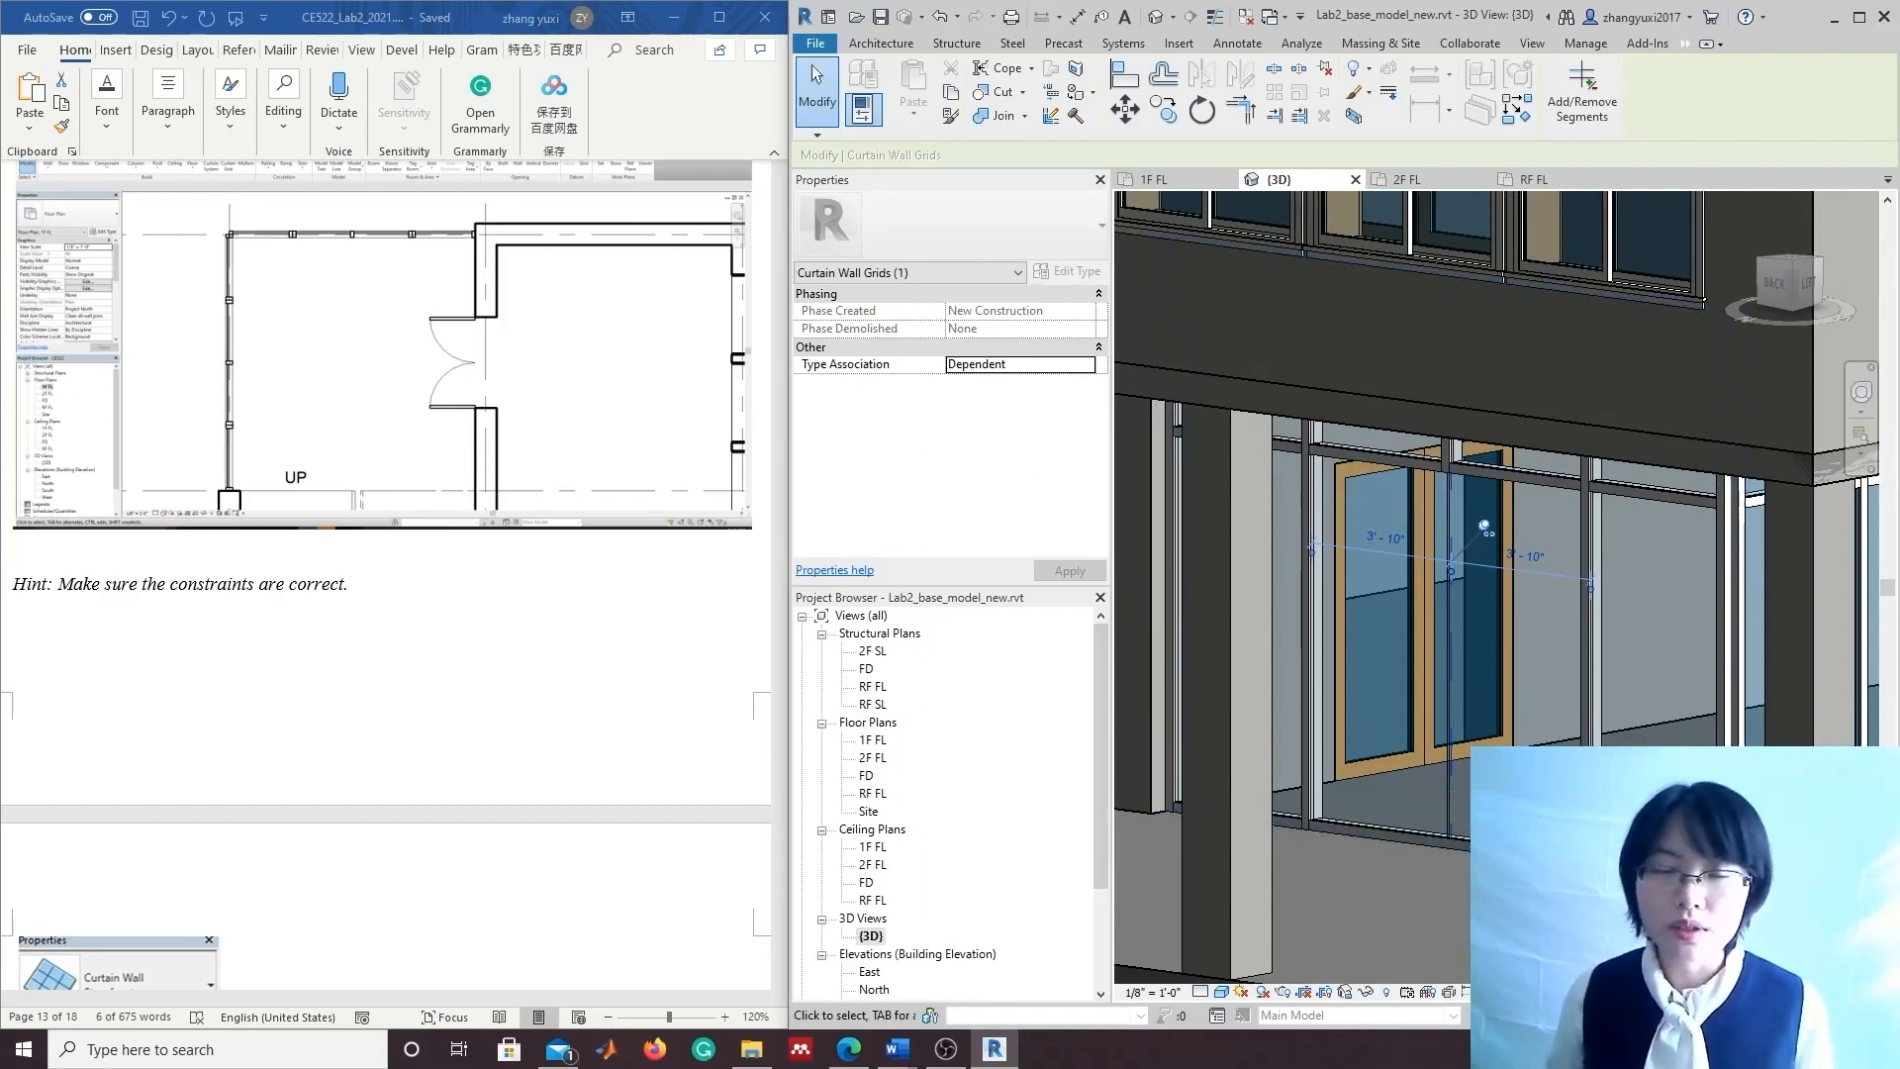
left_click(1447, 625)
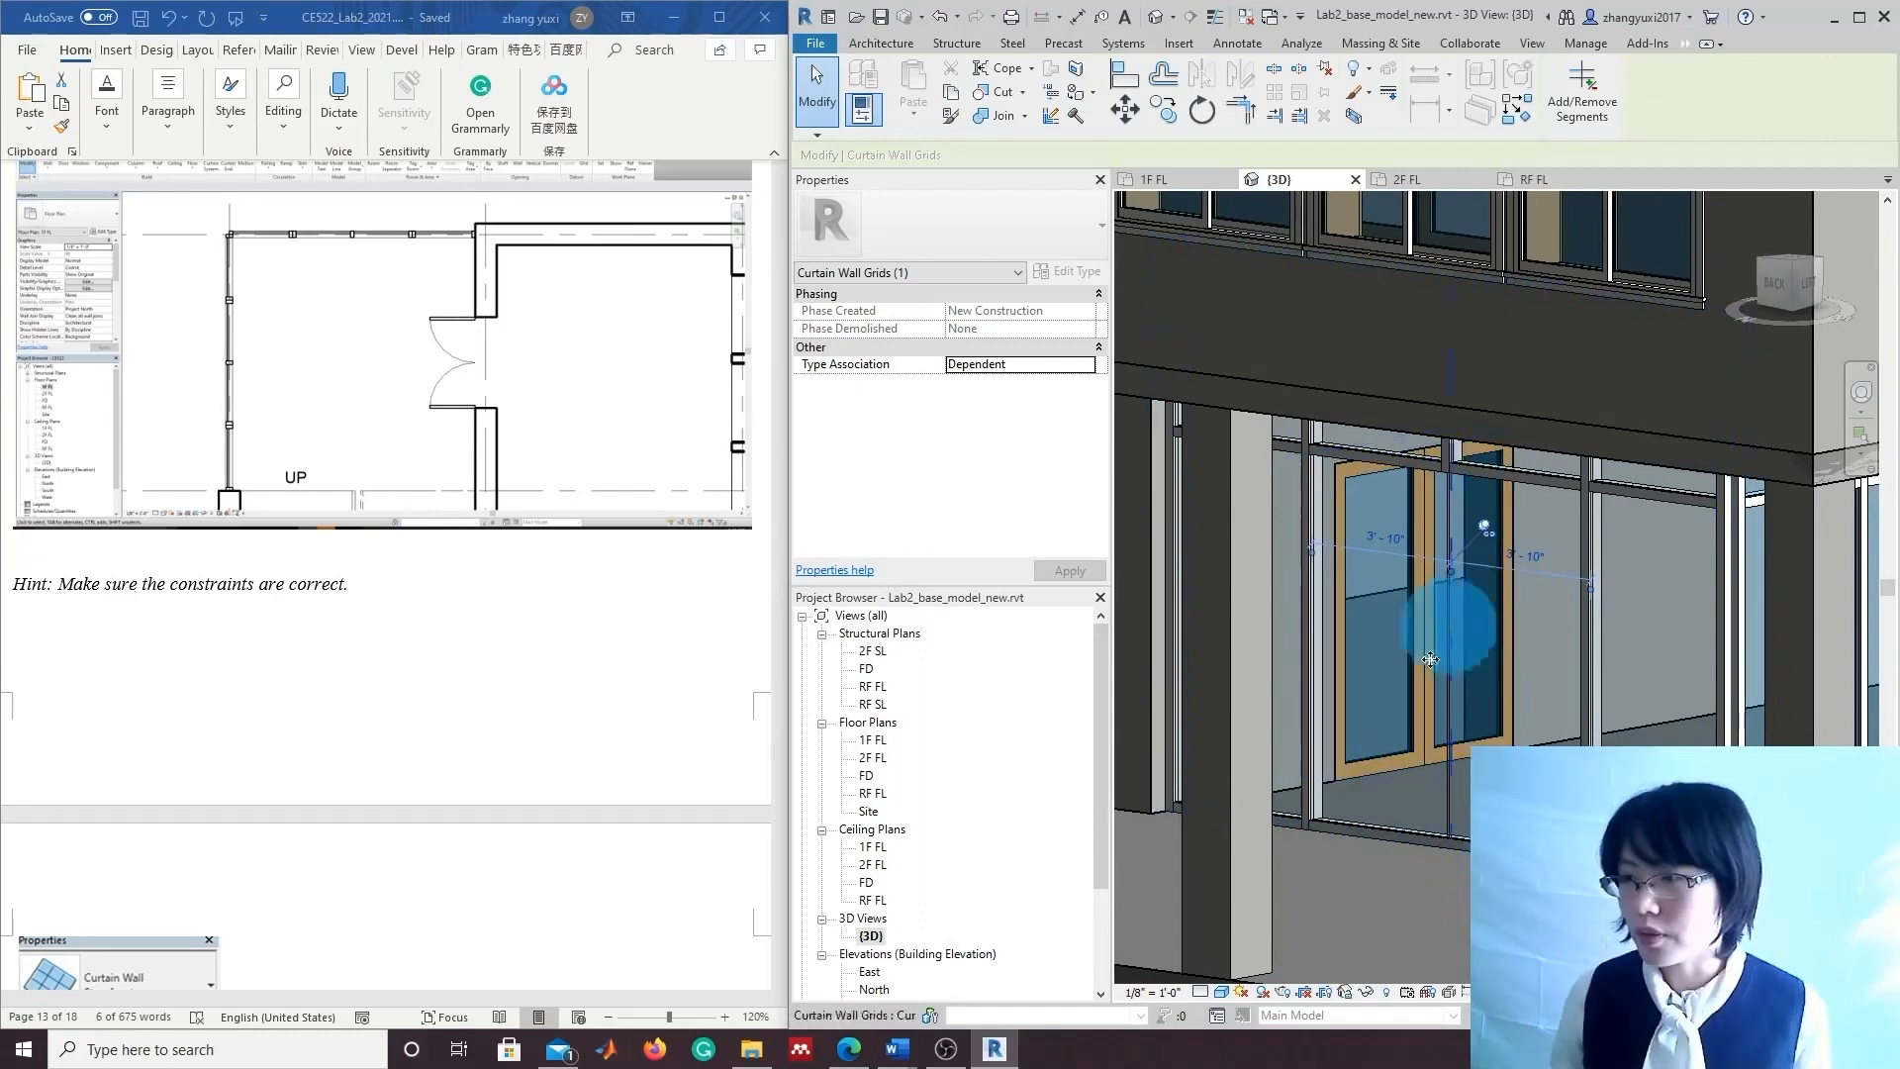
left_click(1364, 927)
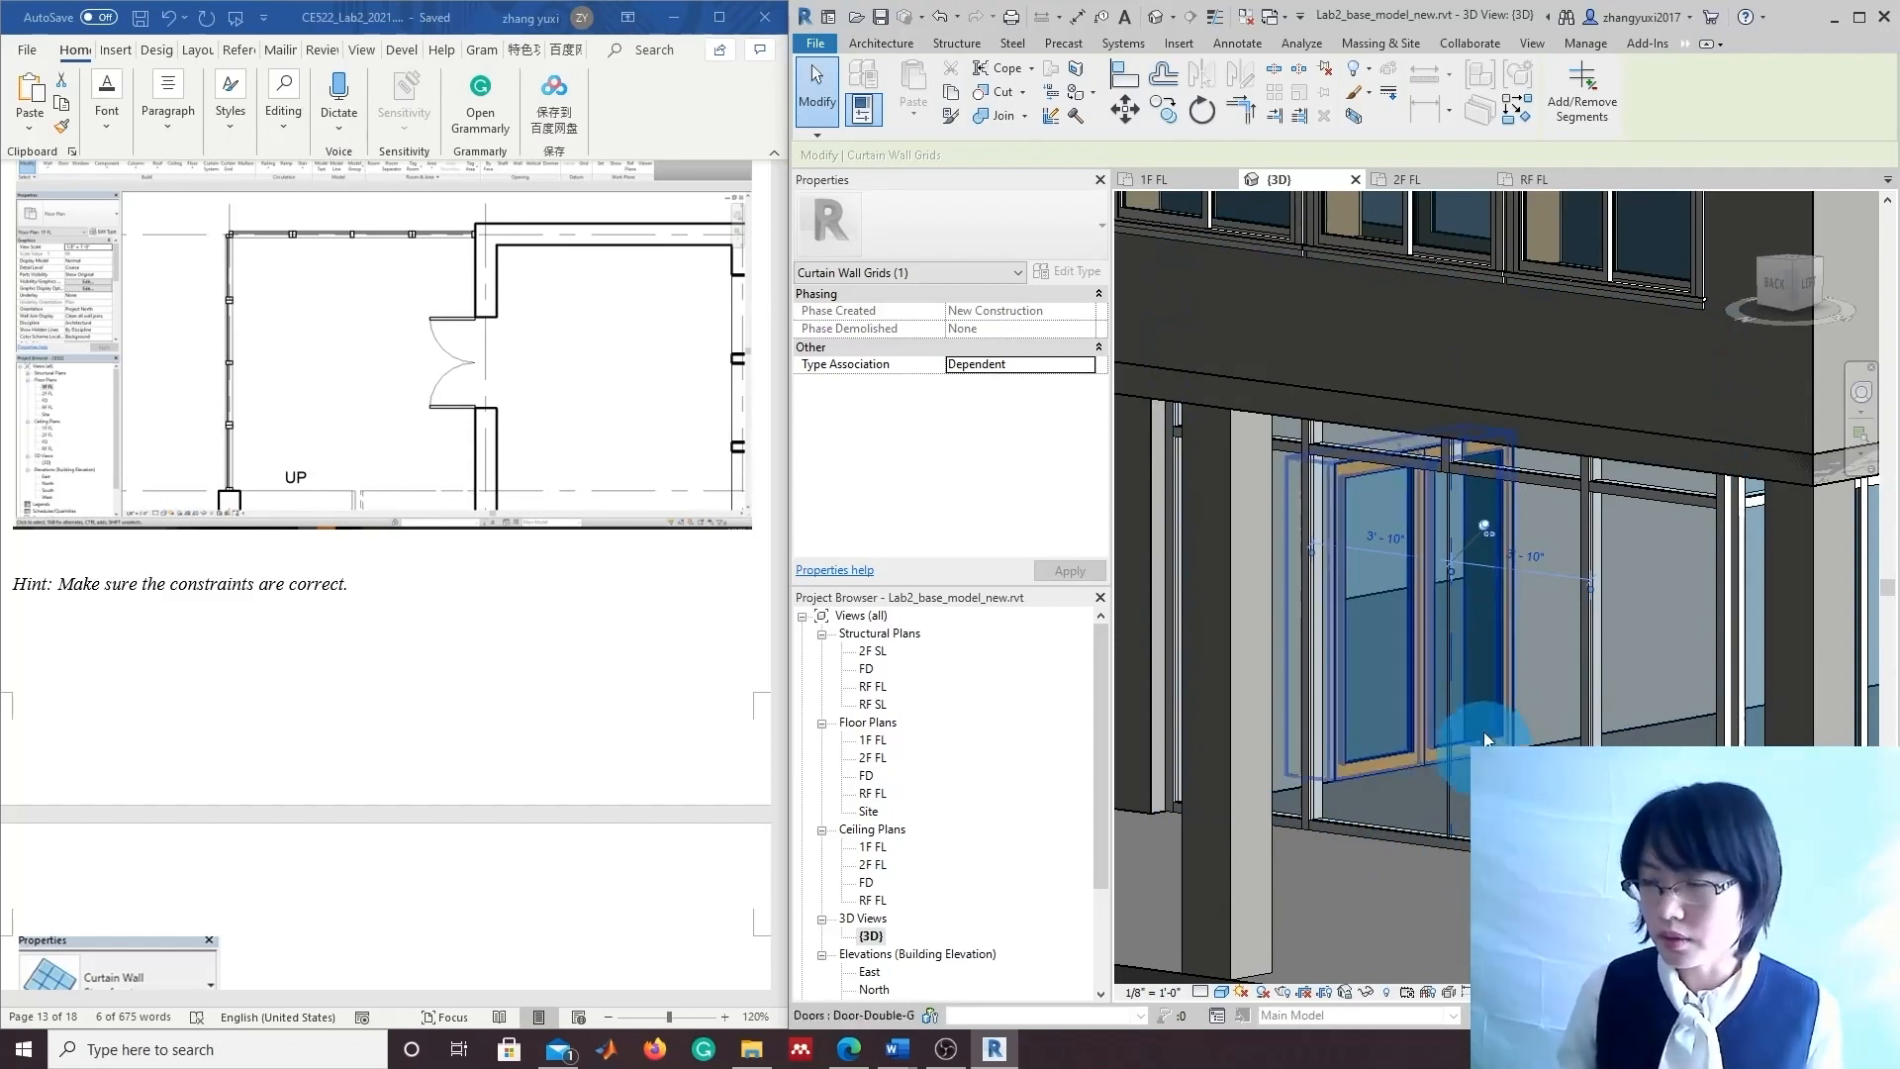
scroll(1446, 701, "up", 2)
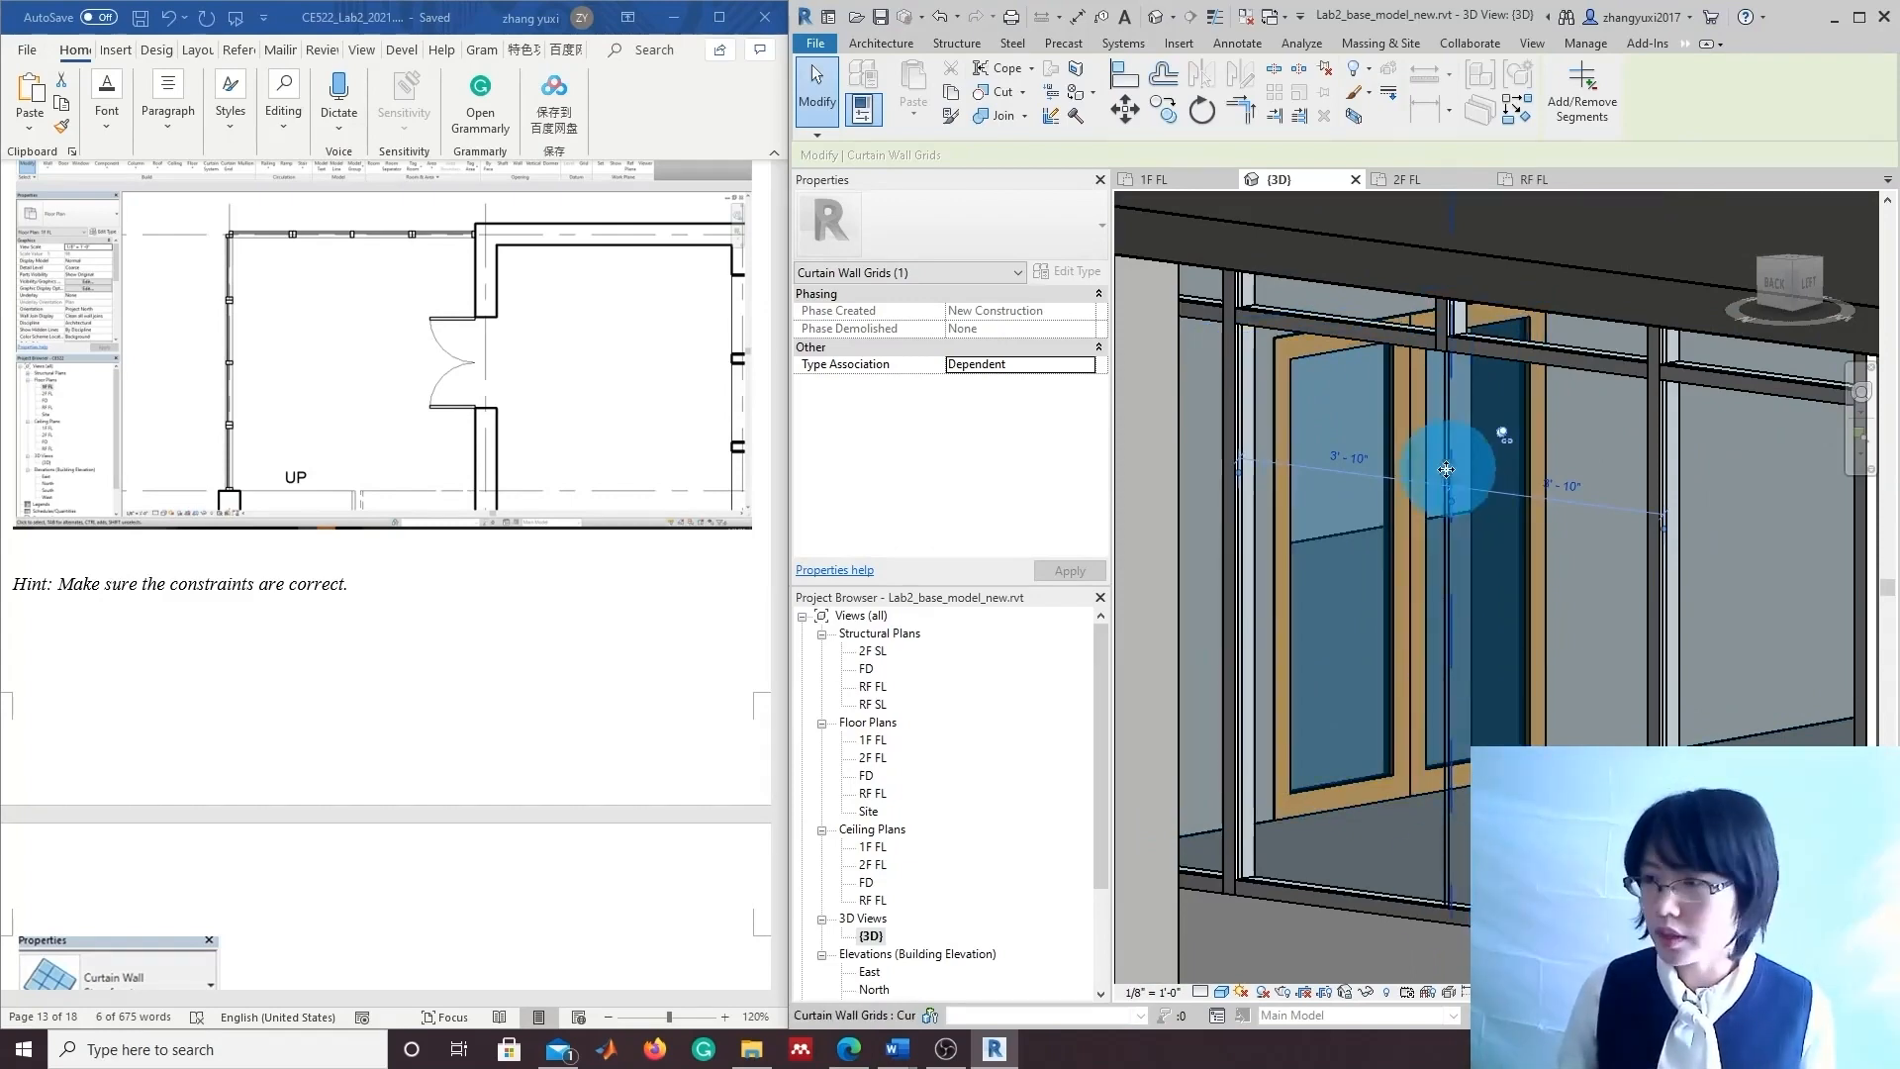
scroll(1481, 558, "down", 1)
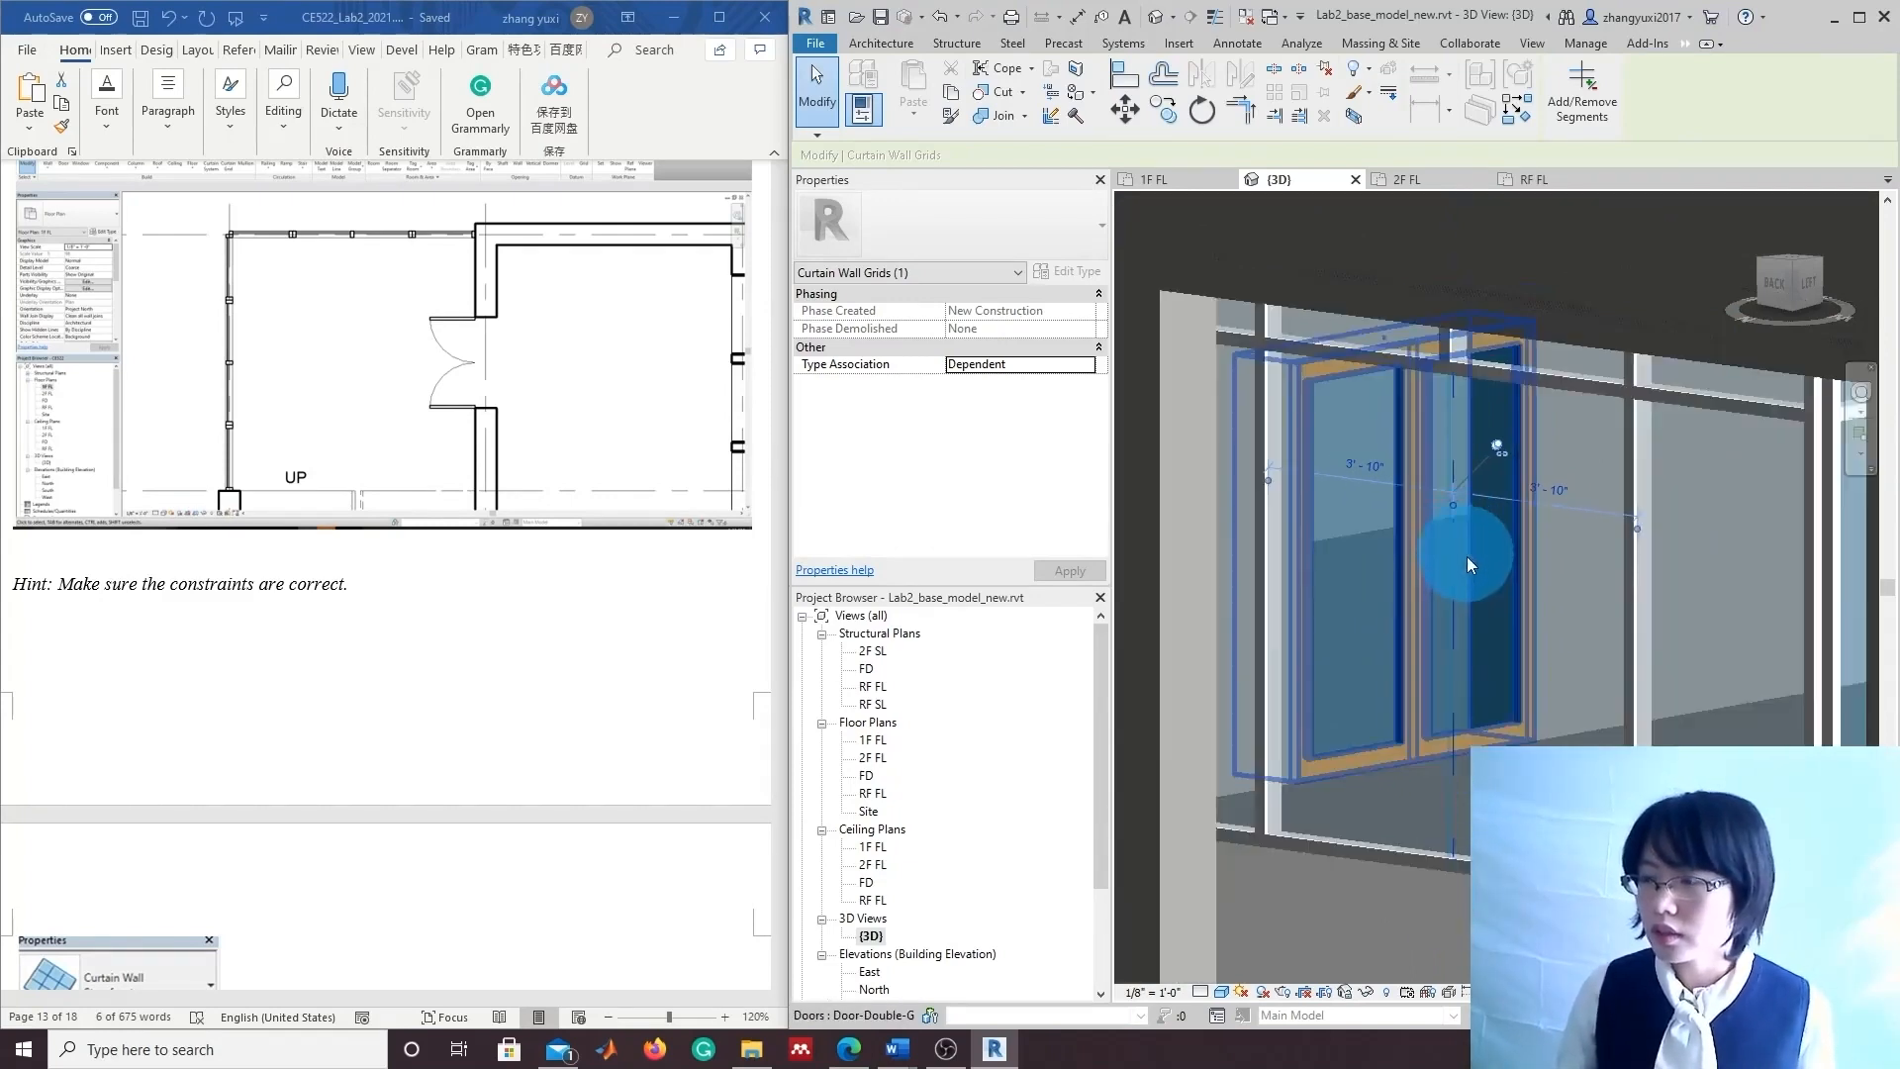
key("ctrl+z")
Delete the 2.5" x 5" rectangular mullion below the horizontal mullion in front of the double glass door.
scroll(1530, 685, "up", 3)
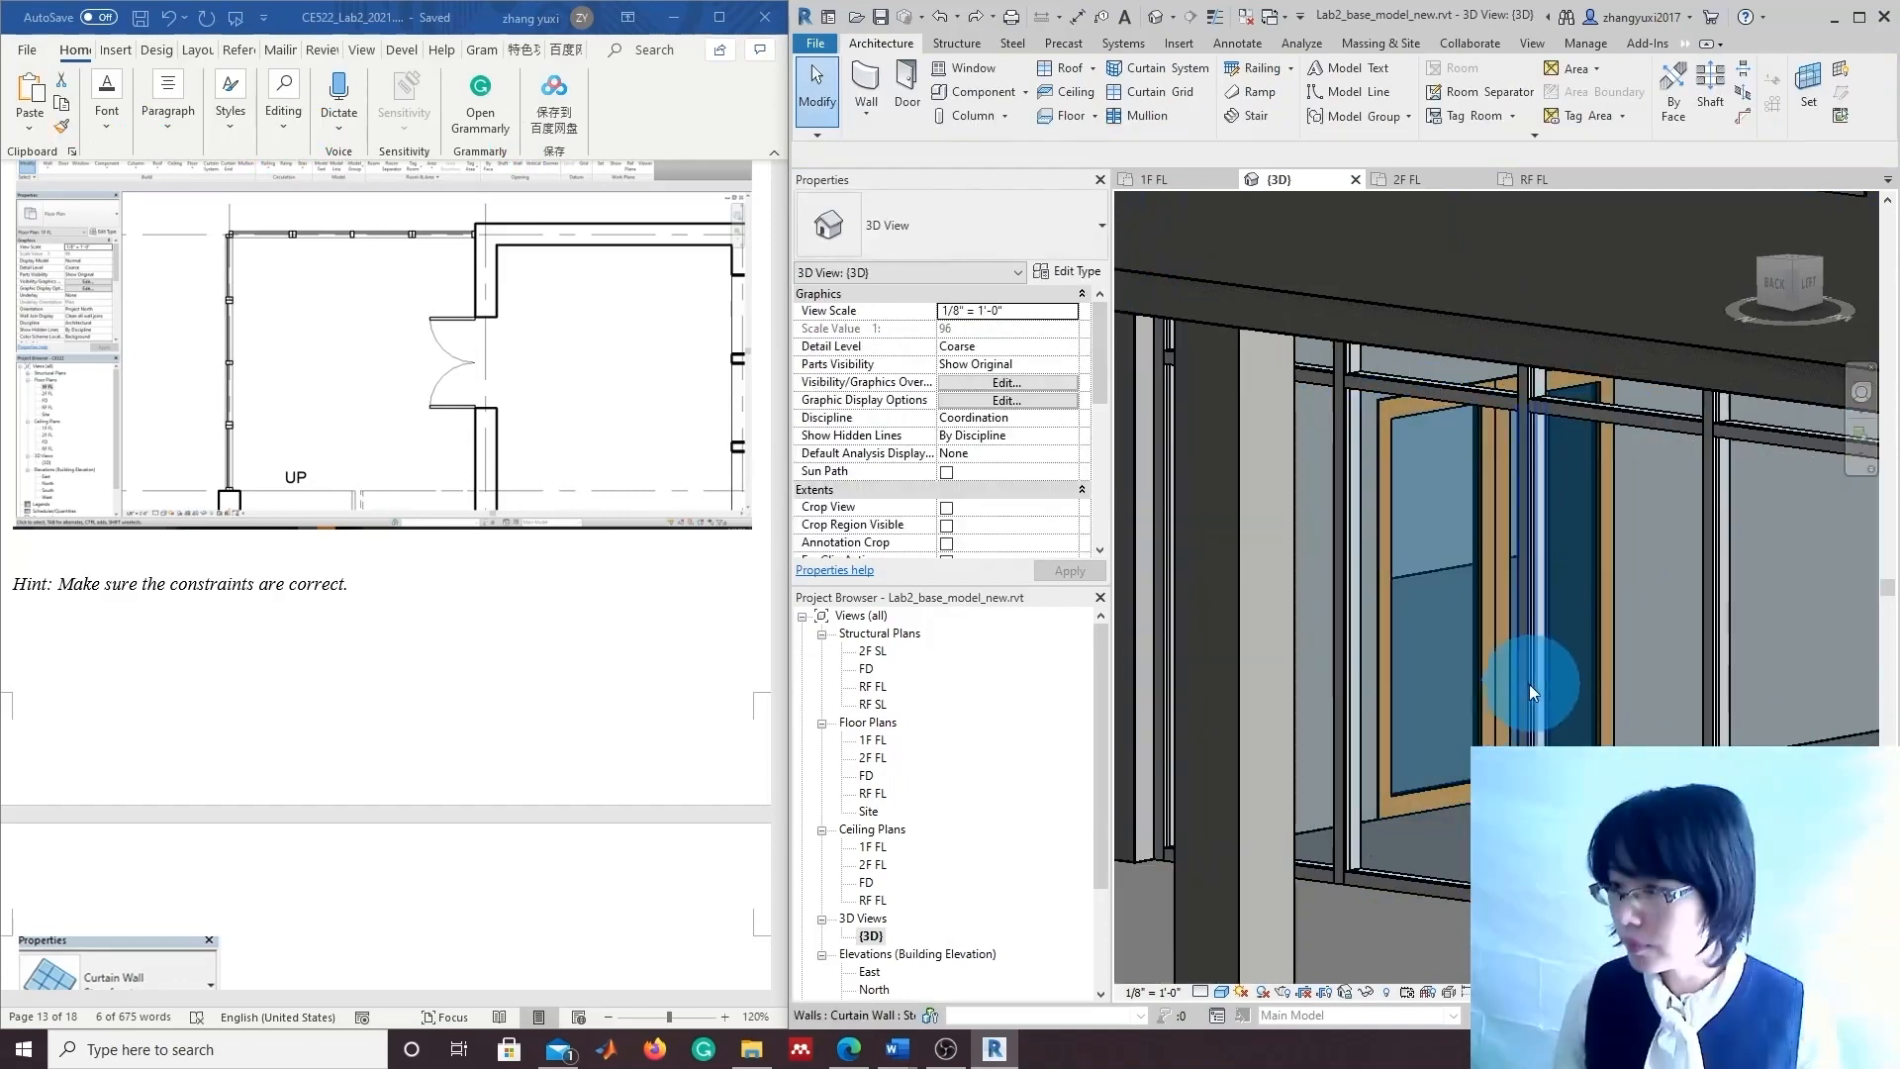
left_click(1527, 685)
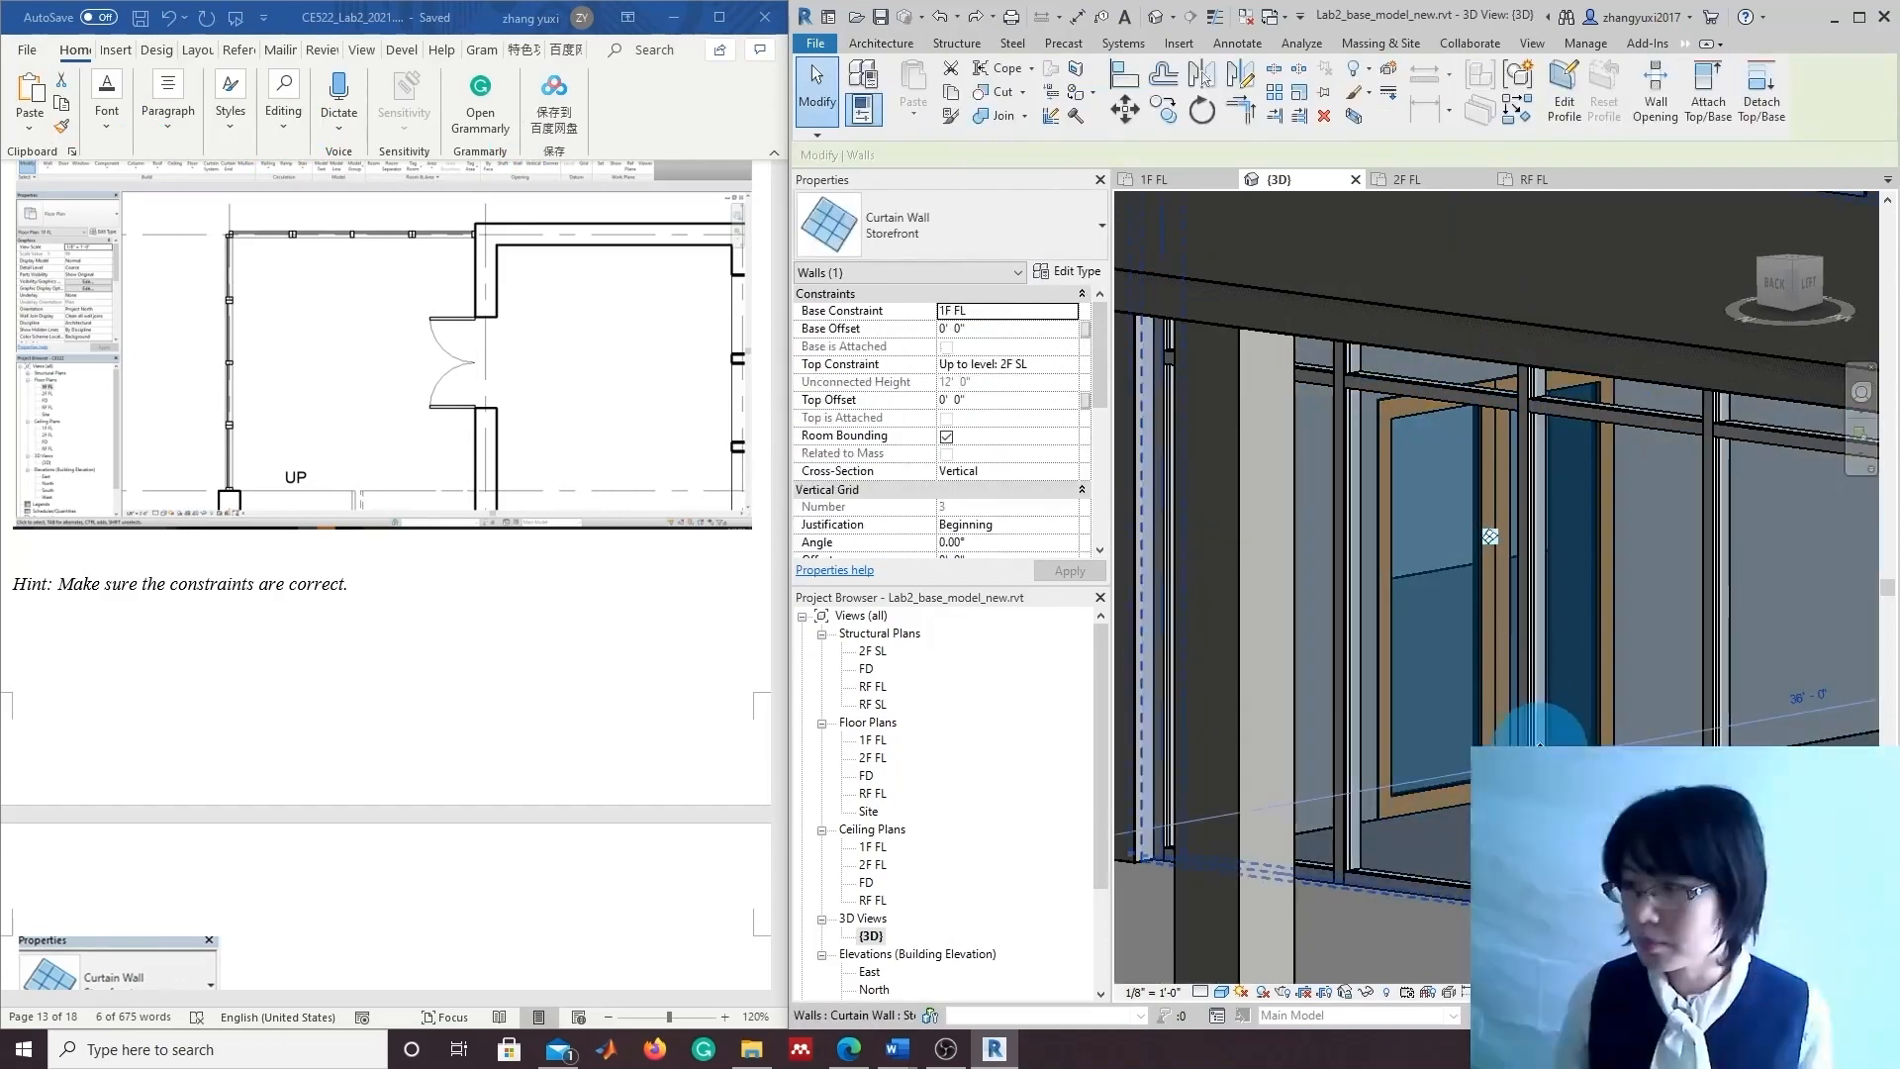
key("Escape")
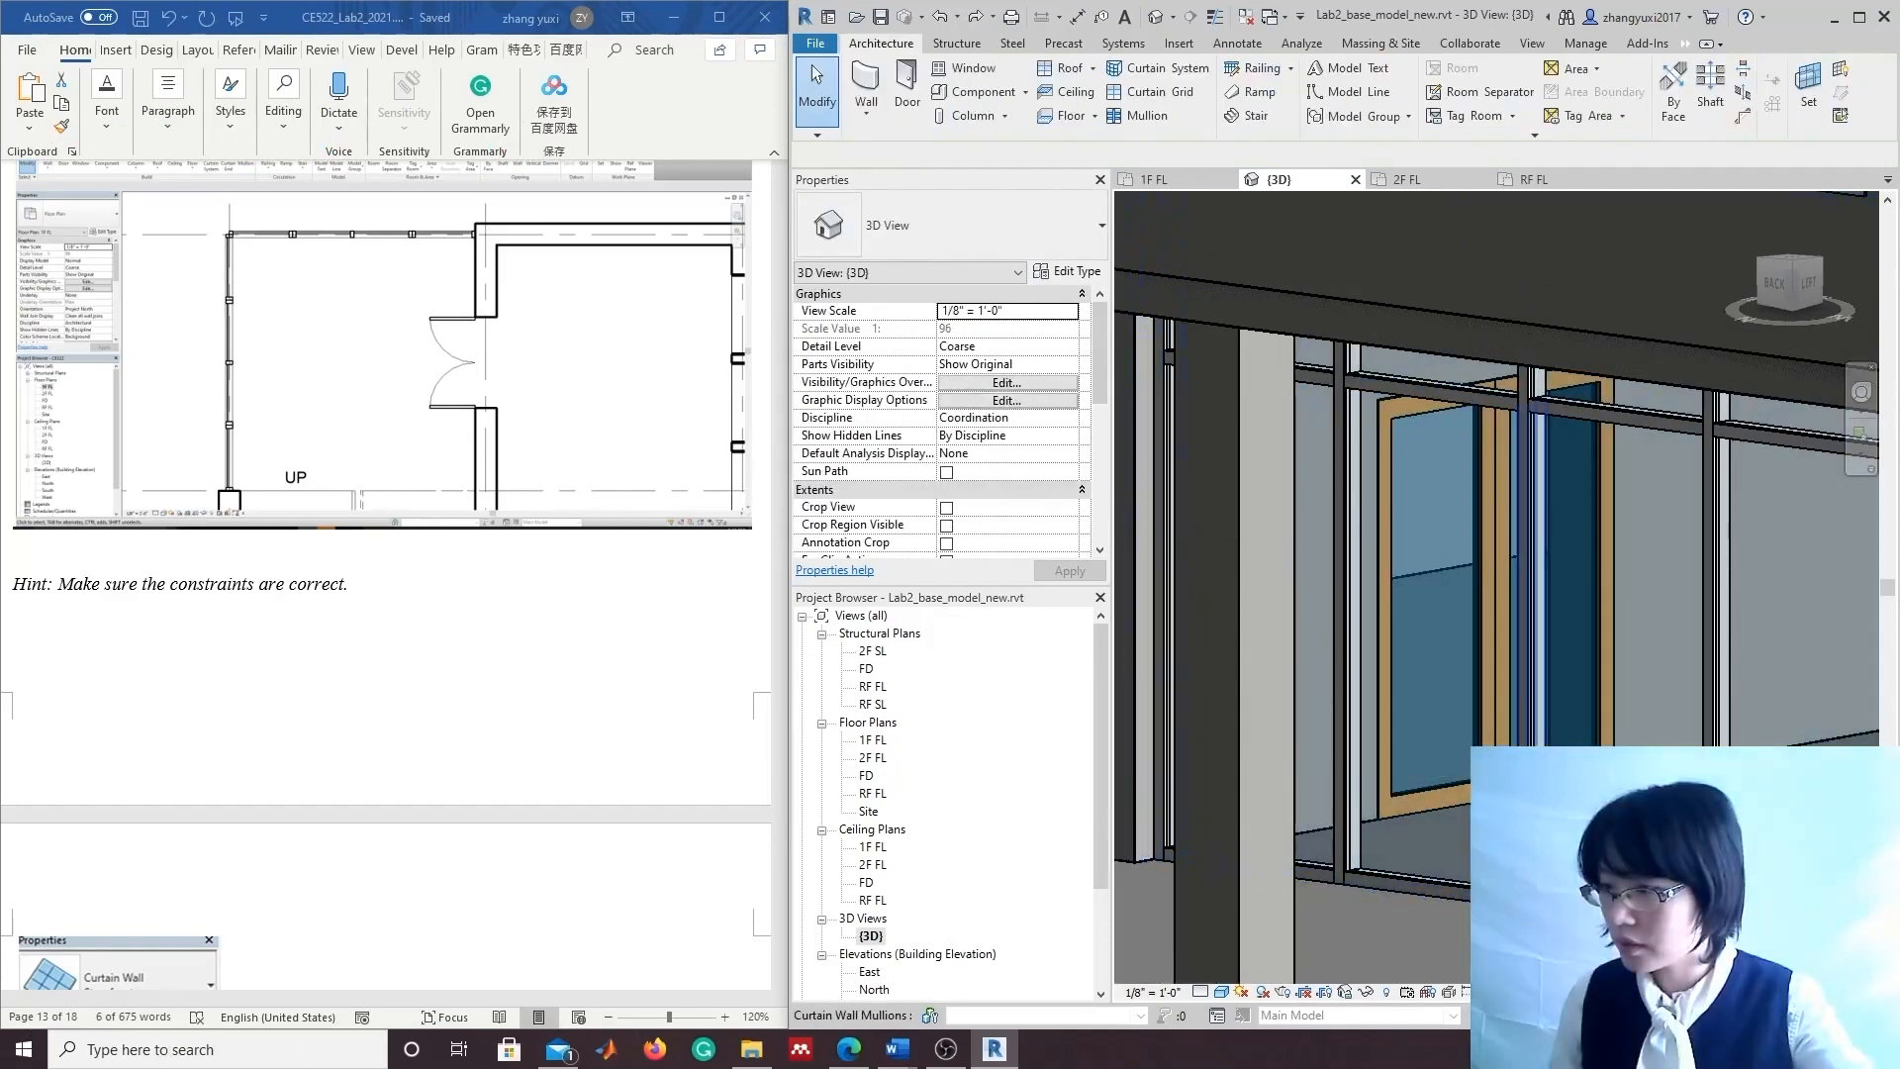
left_click(1534, 624)
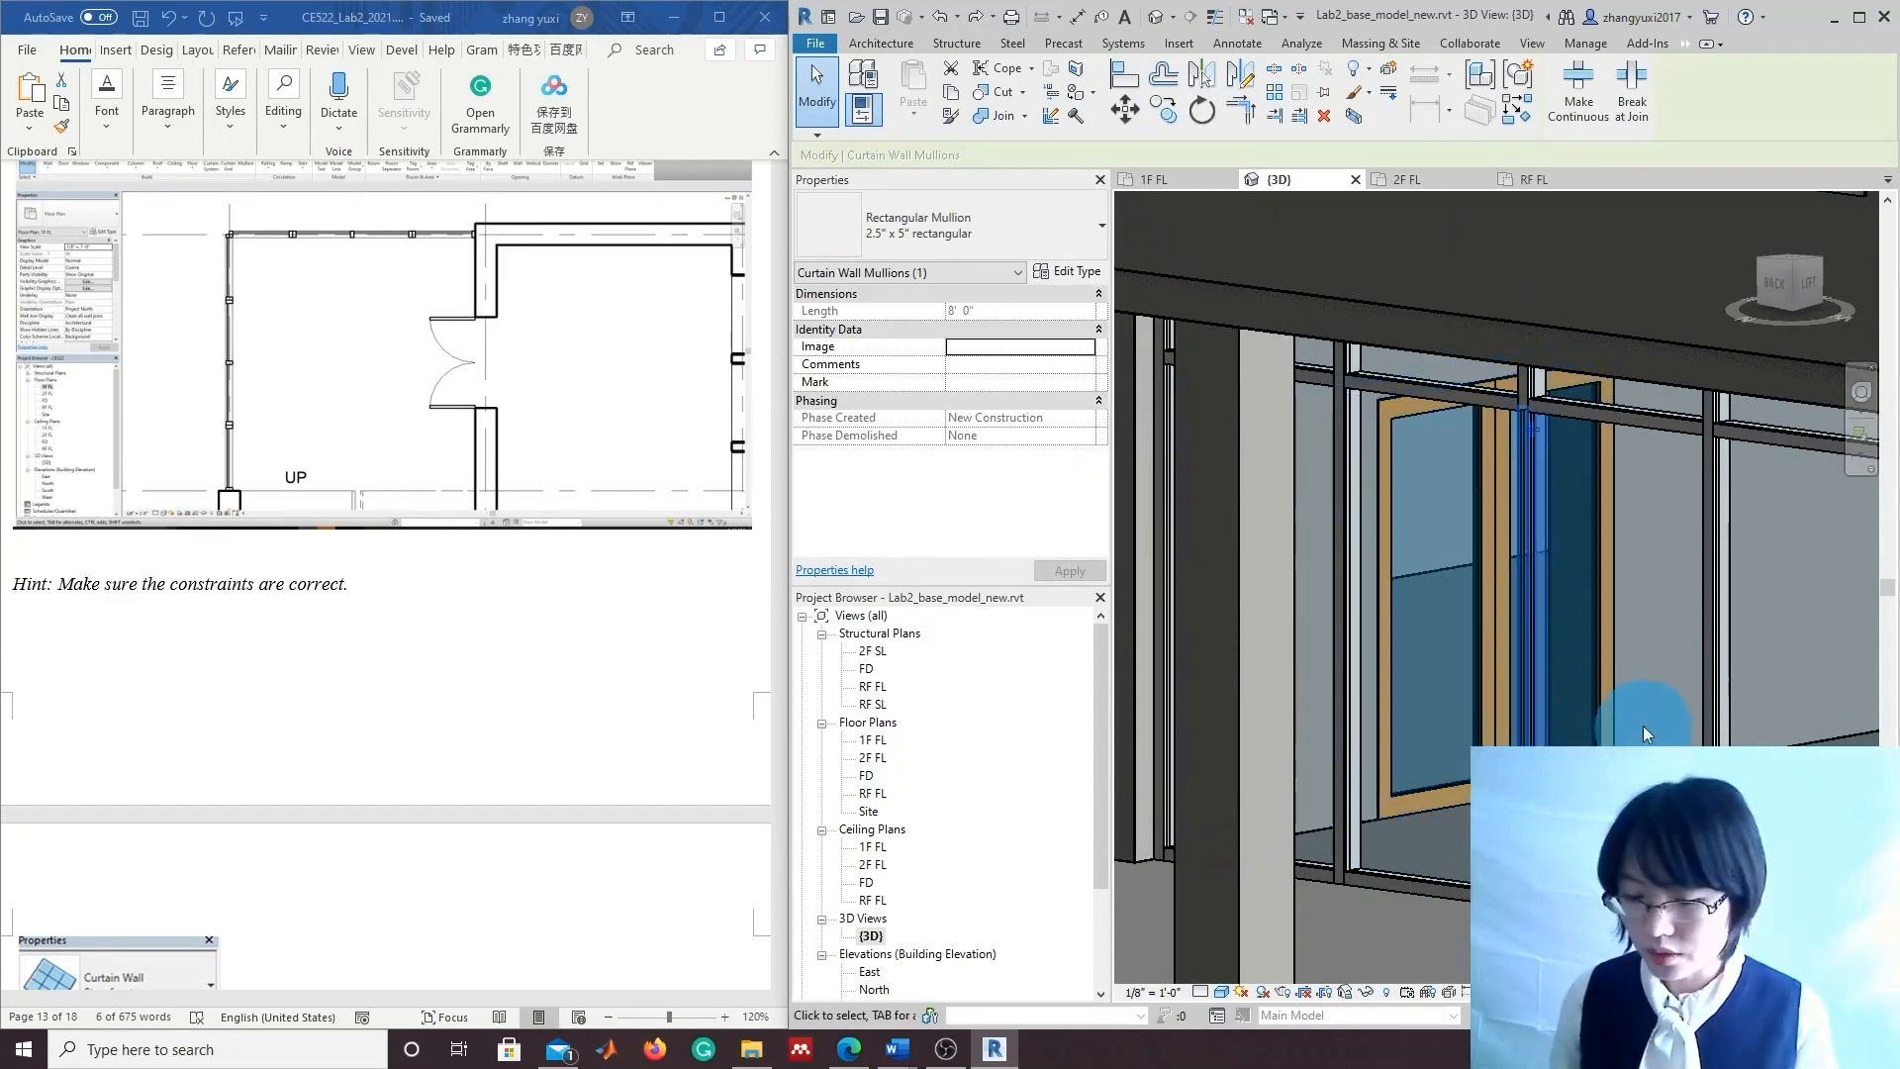
key("Escape")
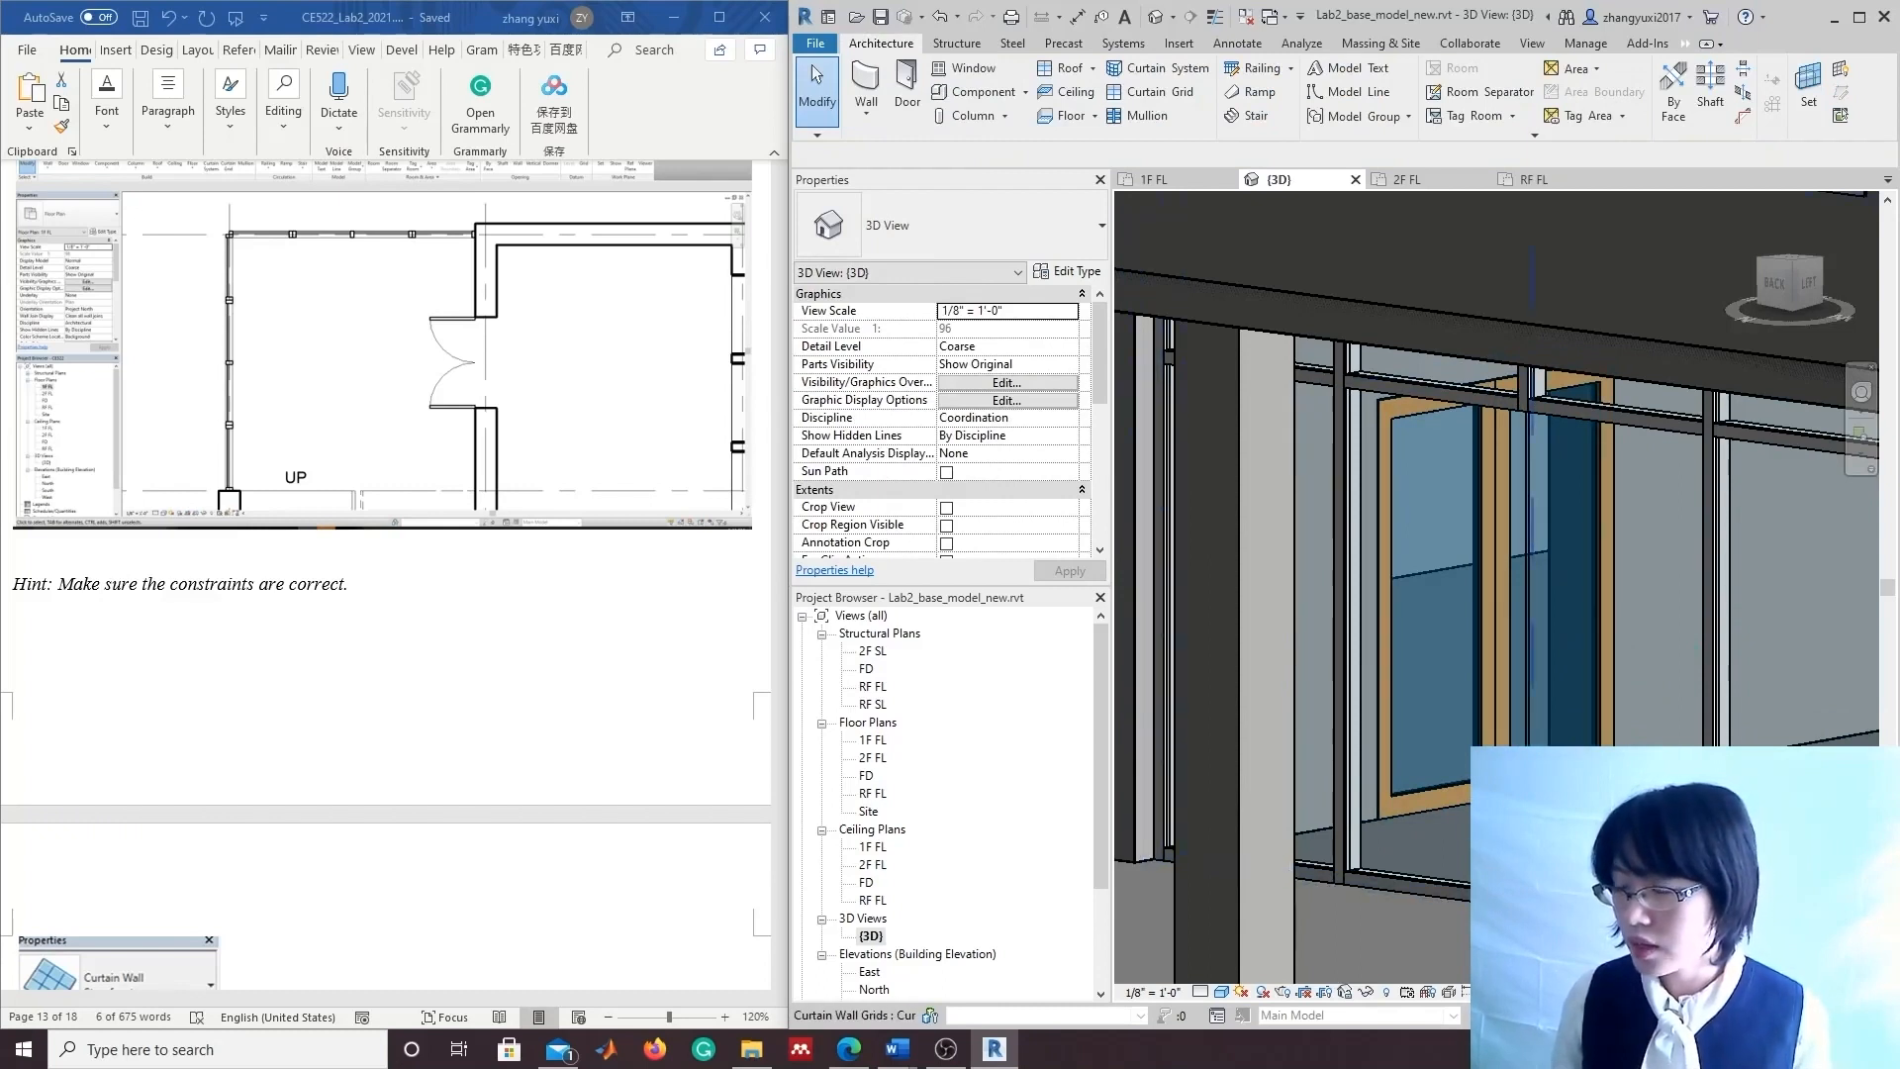
Unpin the vertical curtain grid line in front of the double glass door and remove its lower segment with Add/Remove Segments.
left_click(1532, 277)
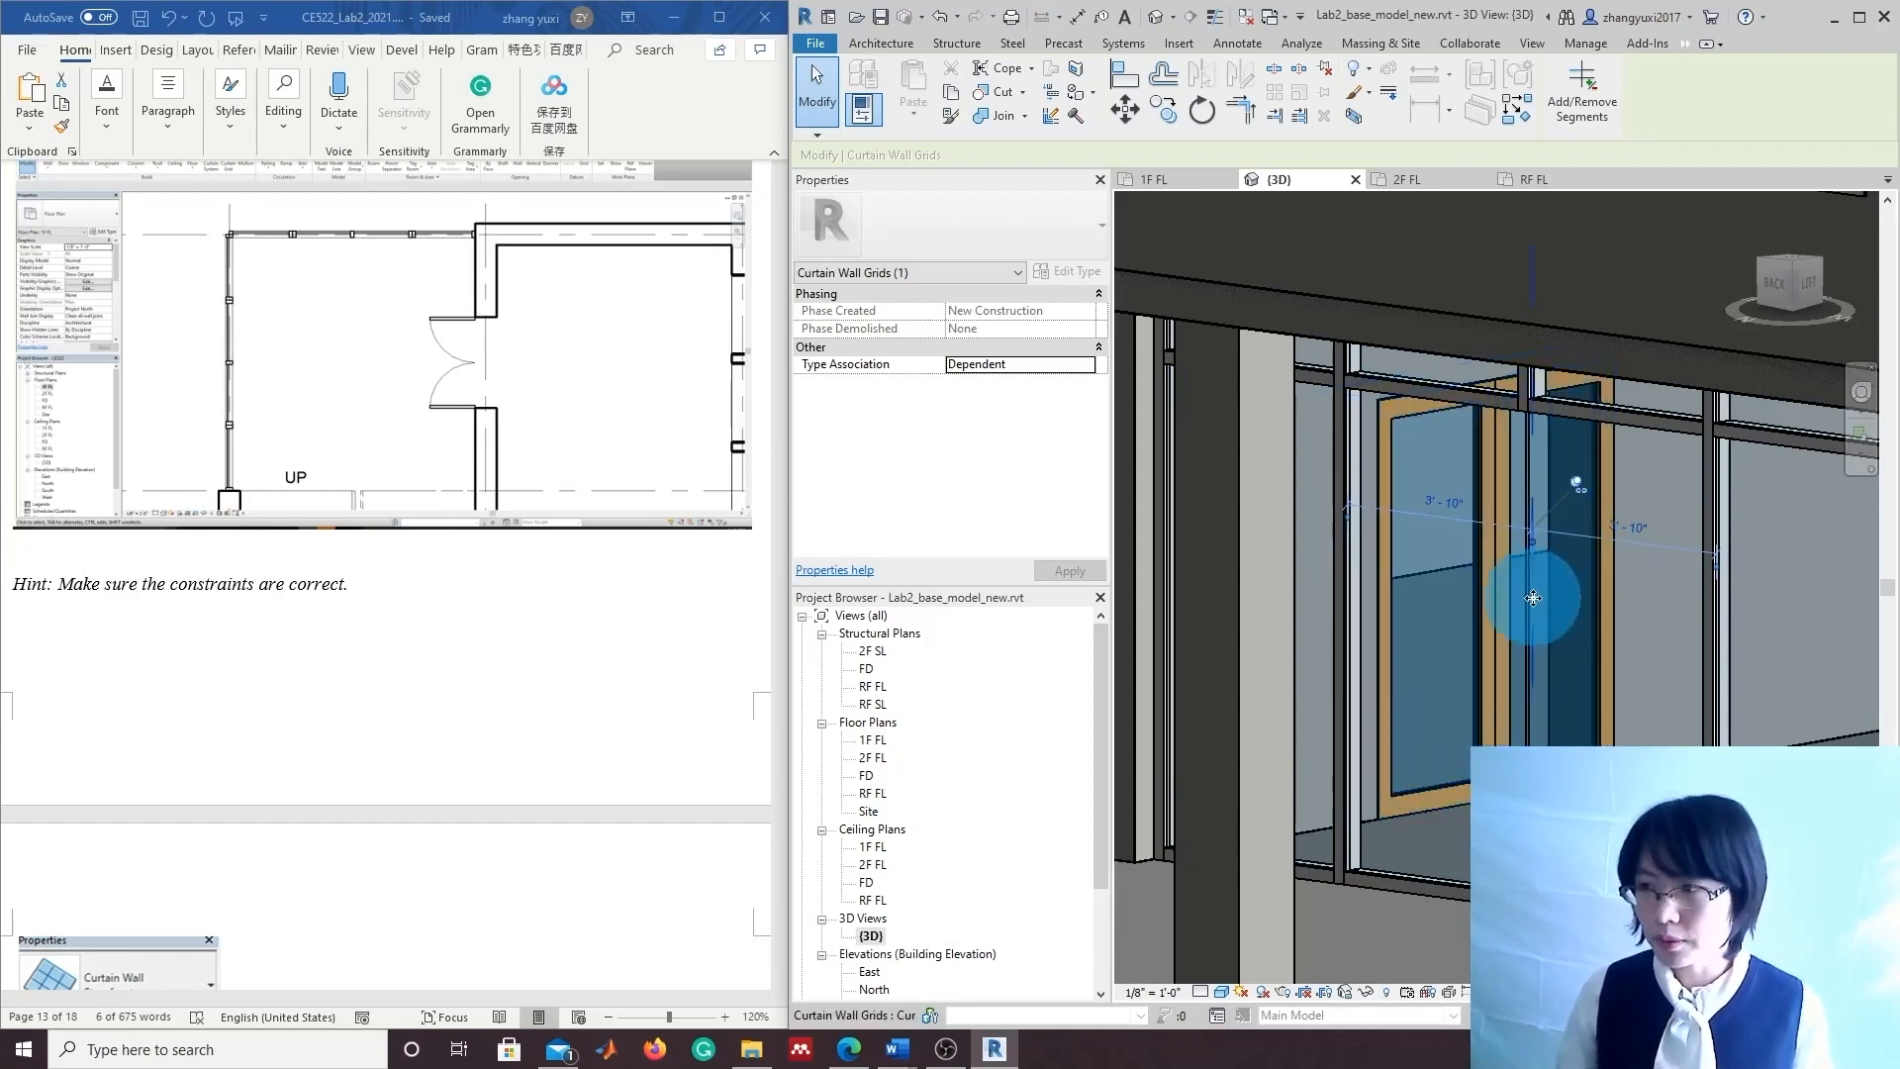
scroll(1590, 551, "up", 4)
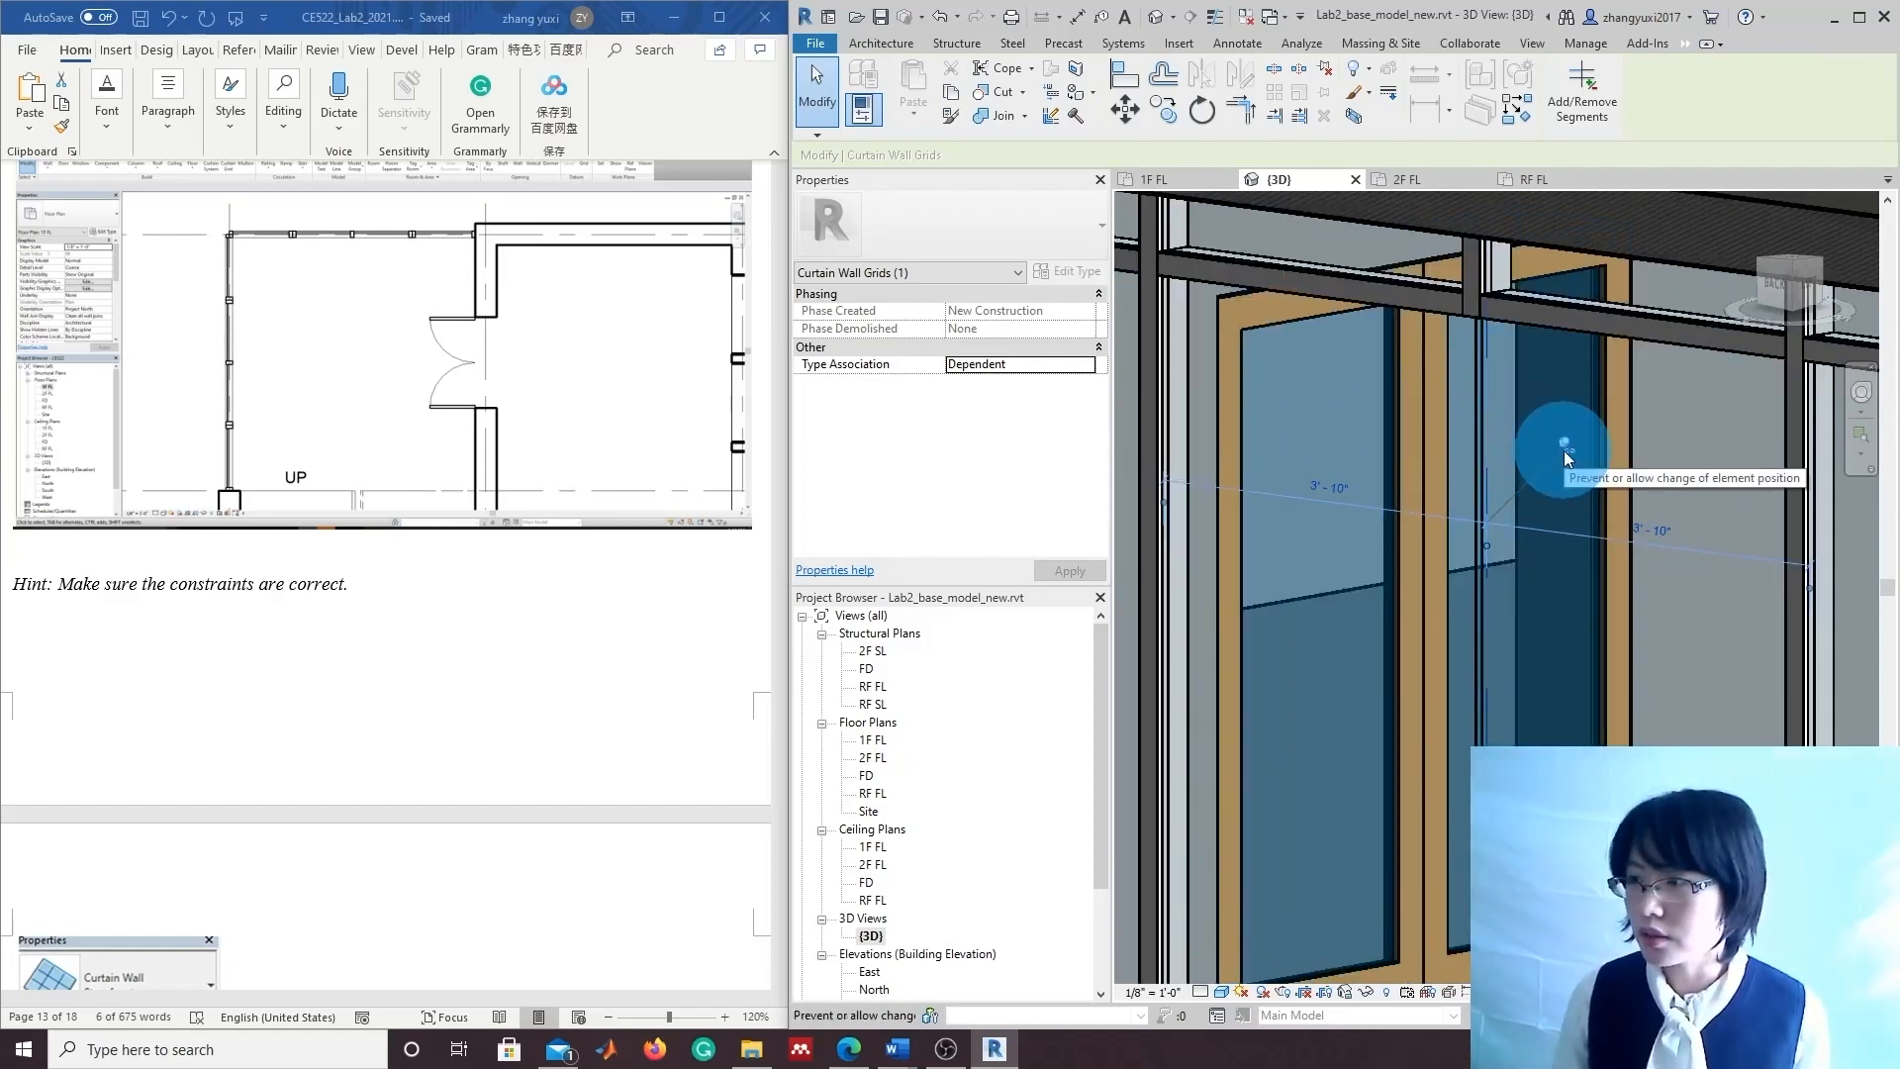
left_click(1582, 111)
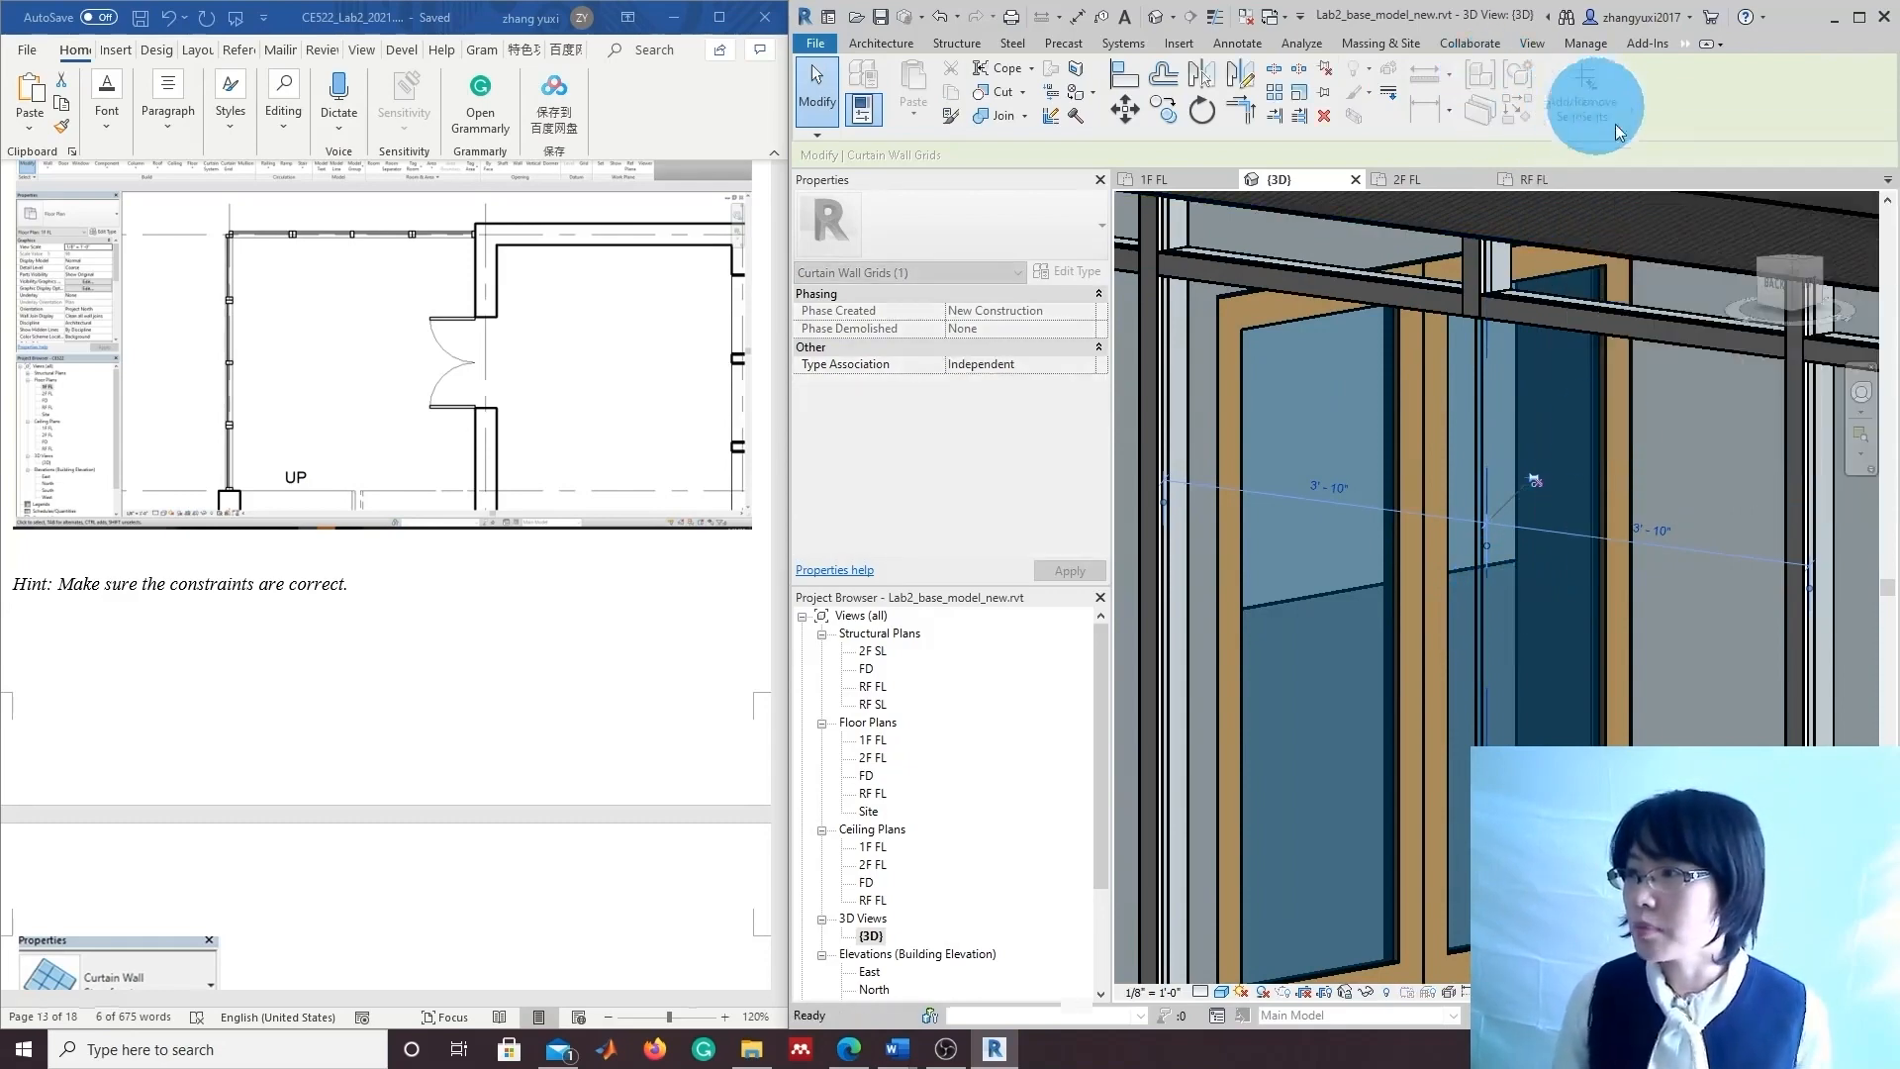
left_click(1487, 542)
scroll(1495, 554, "up", 2)
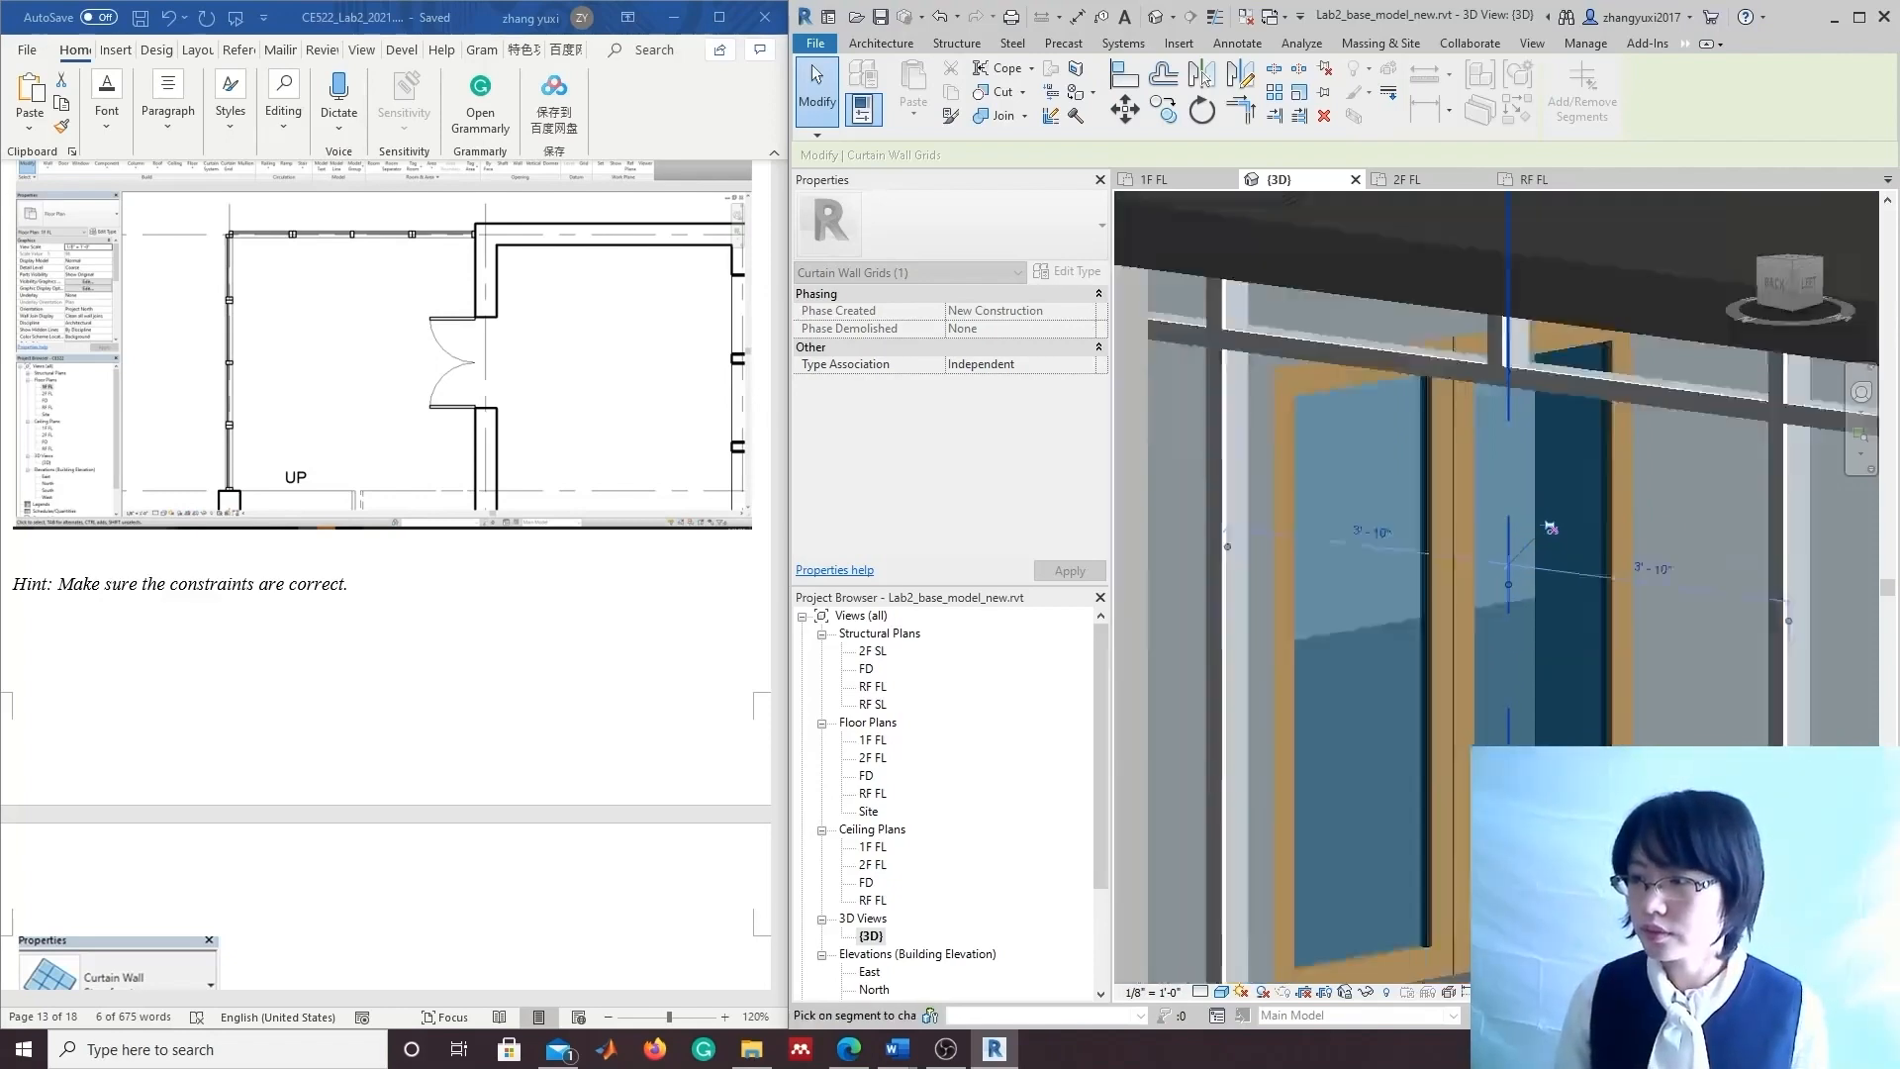
scroll(1539, 594, "down", 3)
middle_click_drag(1643, 841, 1590, 715)
key("Escape")
scroll(1539, 698, "up", 3)
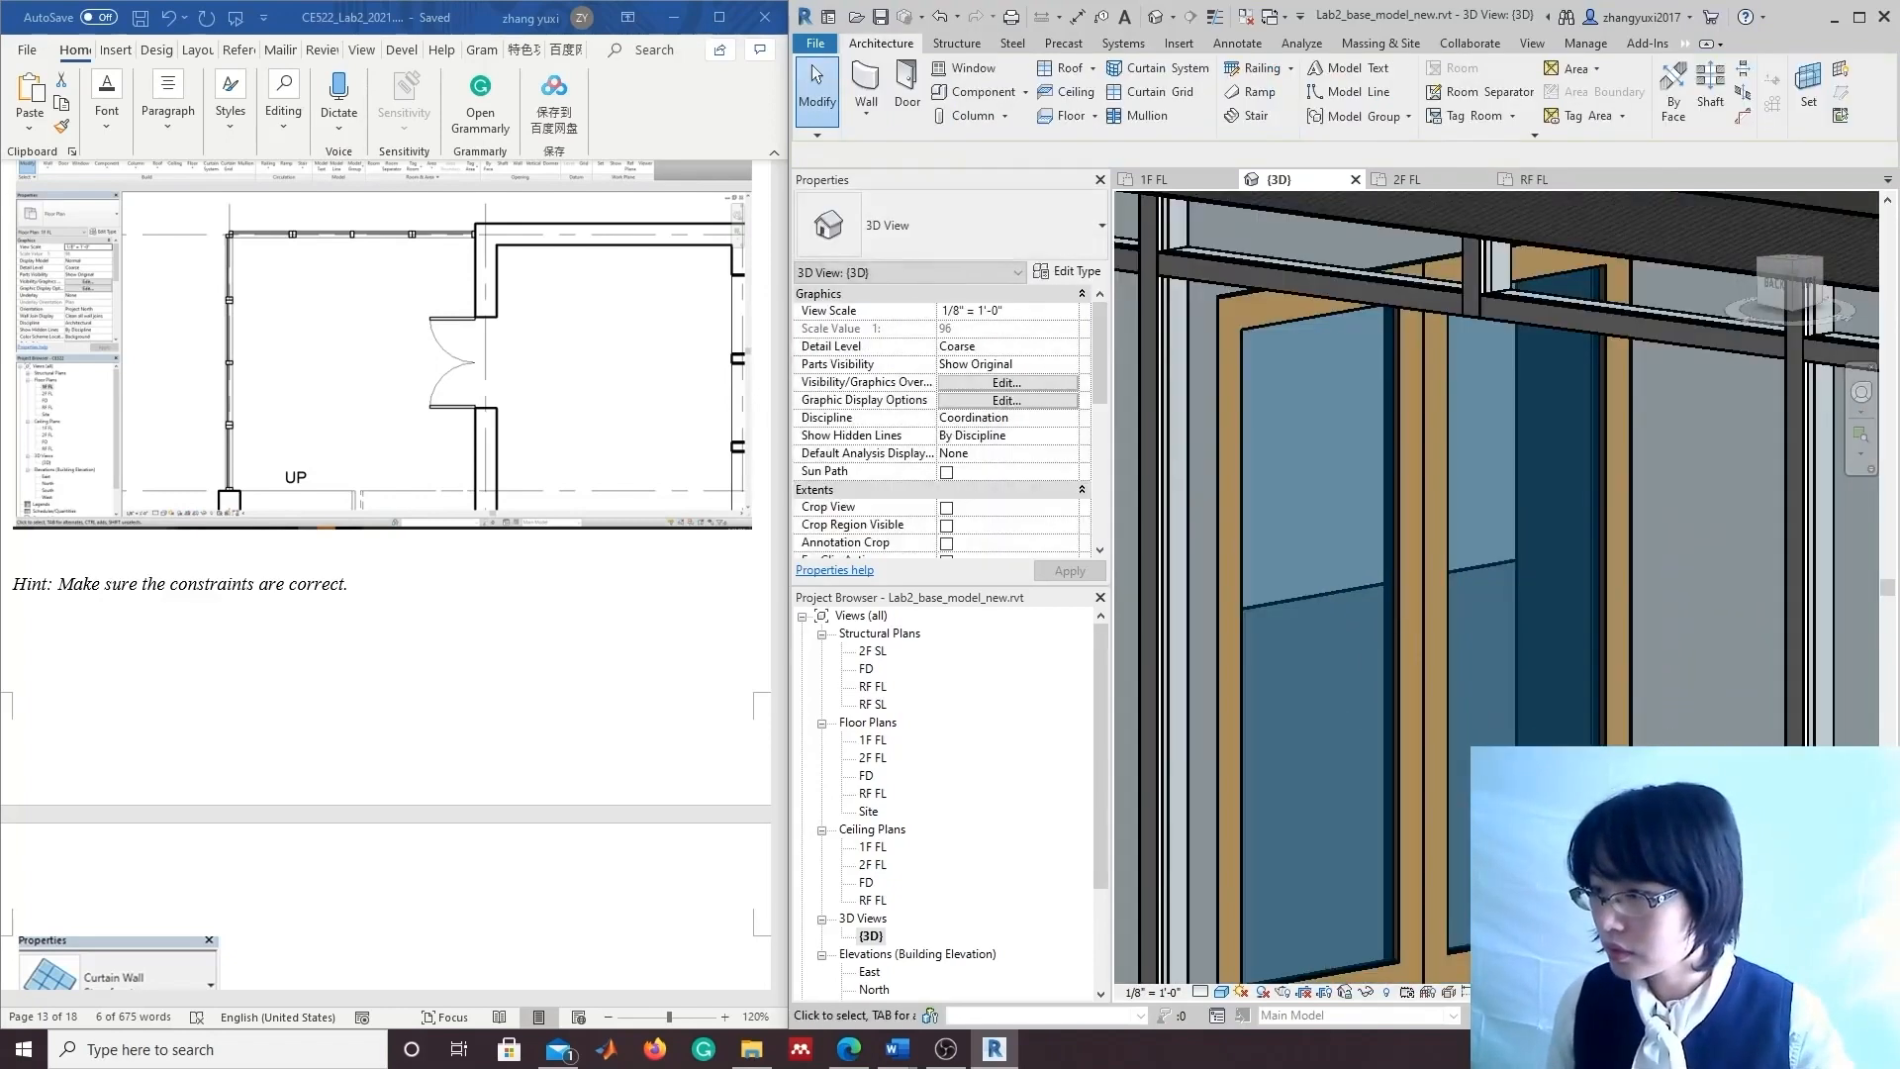
Unpin and delete the two bottom 2.5" x 5" rectangular mullions in front of the interior double glass door.
scroll(1576, 719, "down", 4)
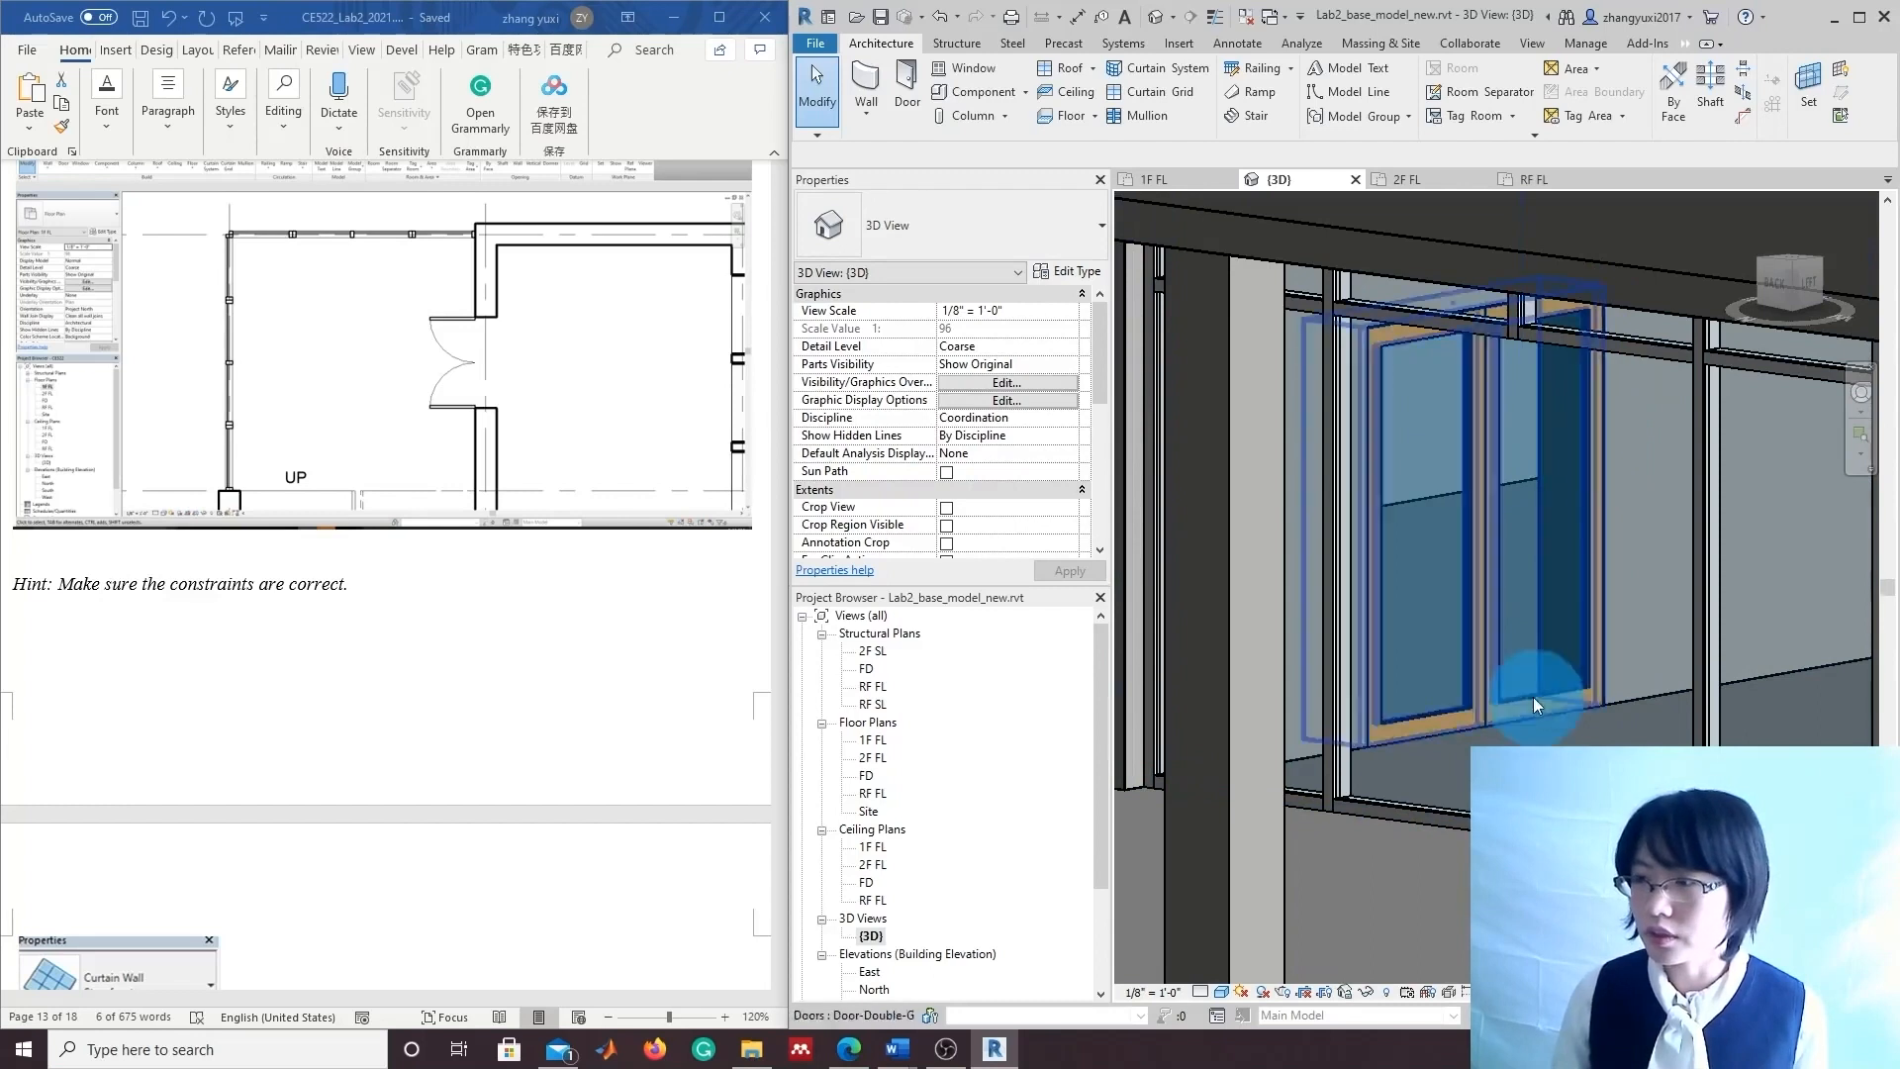
left_click(1368, 810)
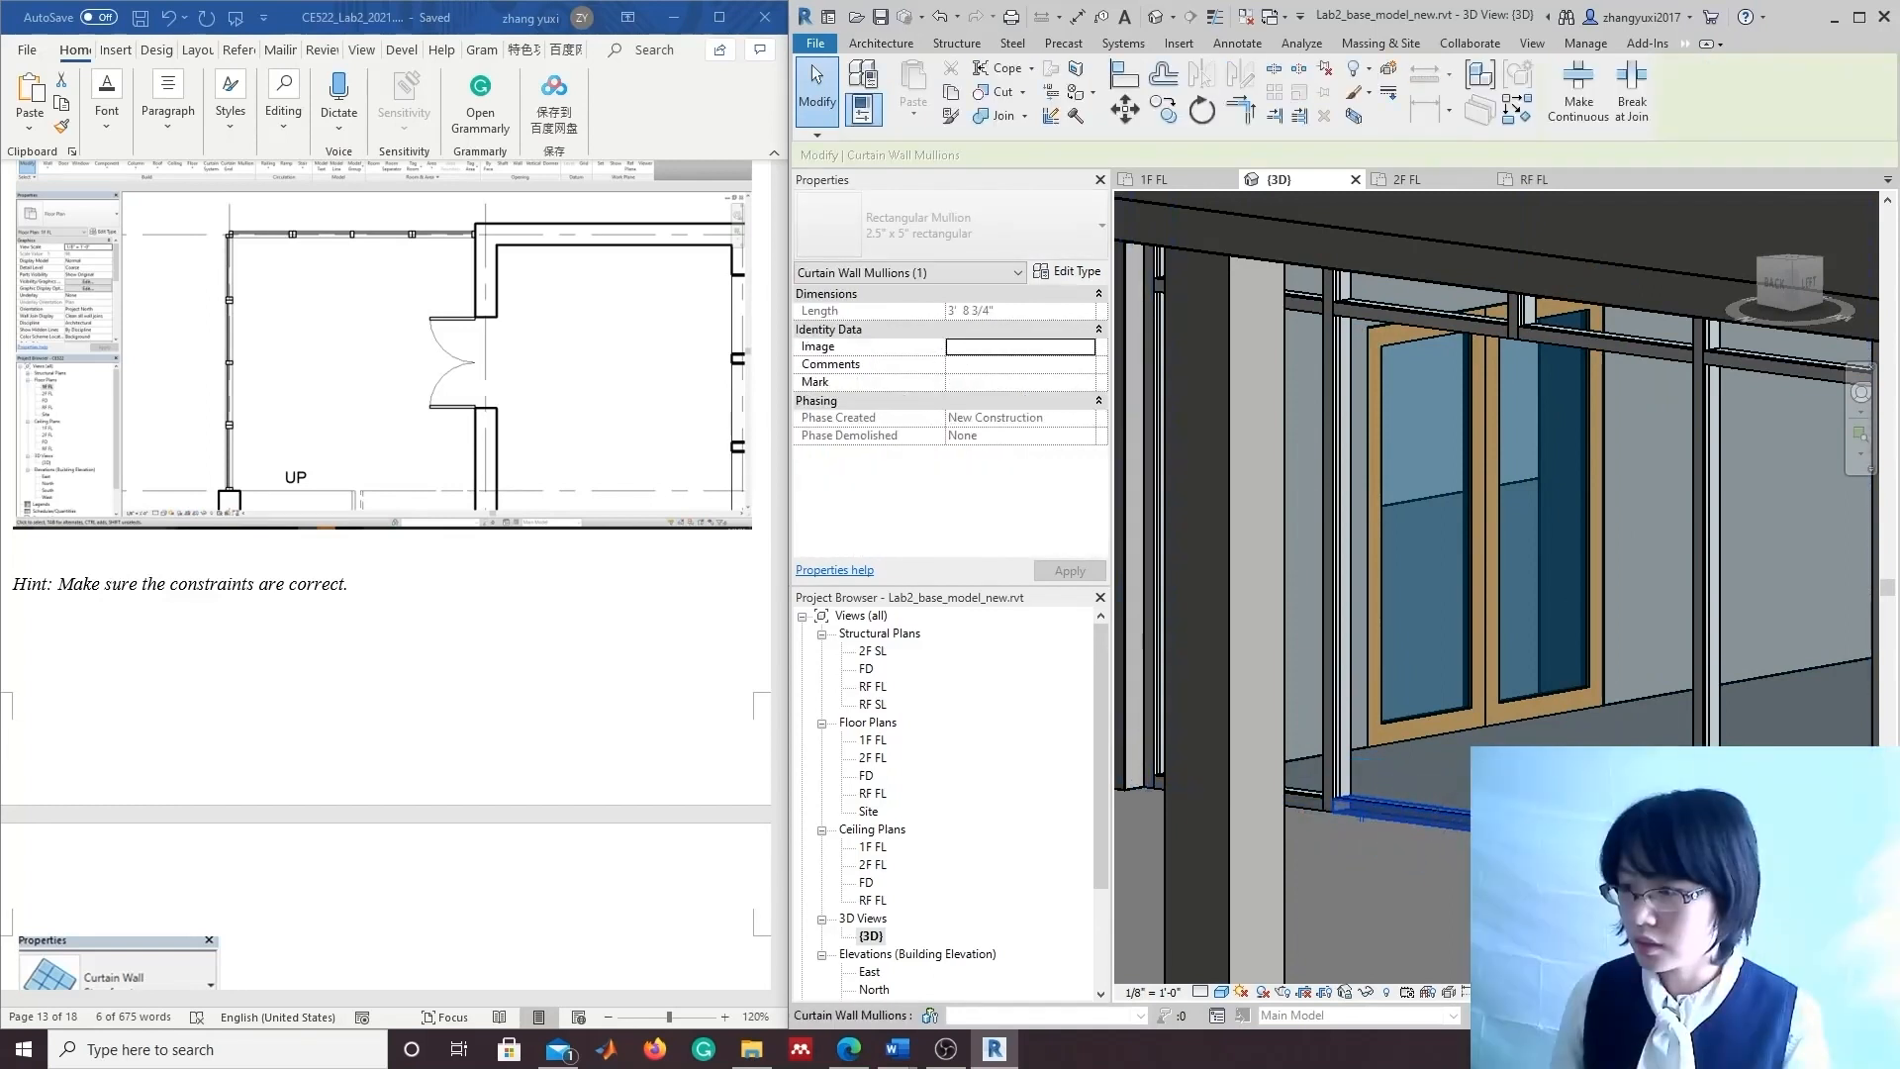
left_click(1479, 829)
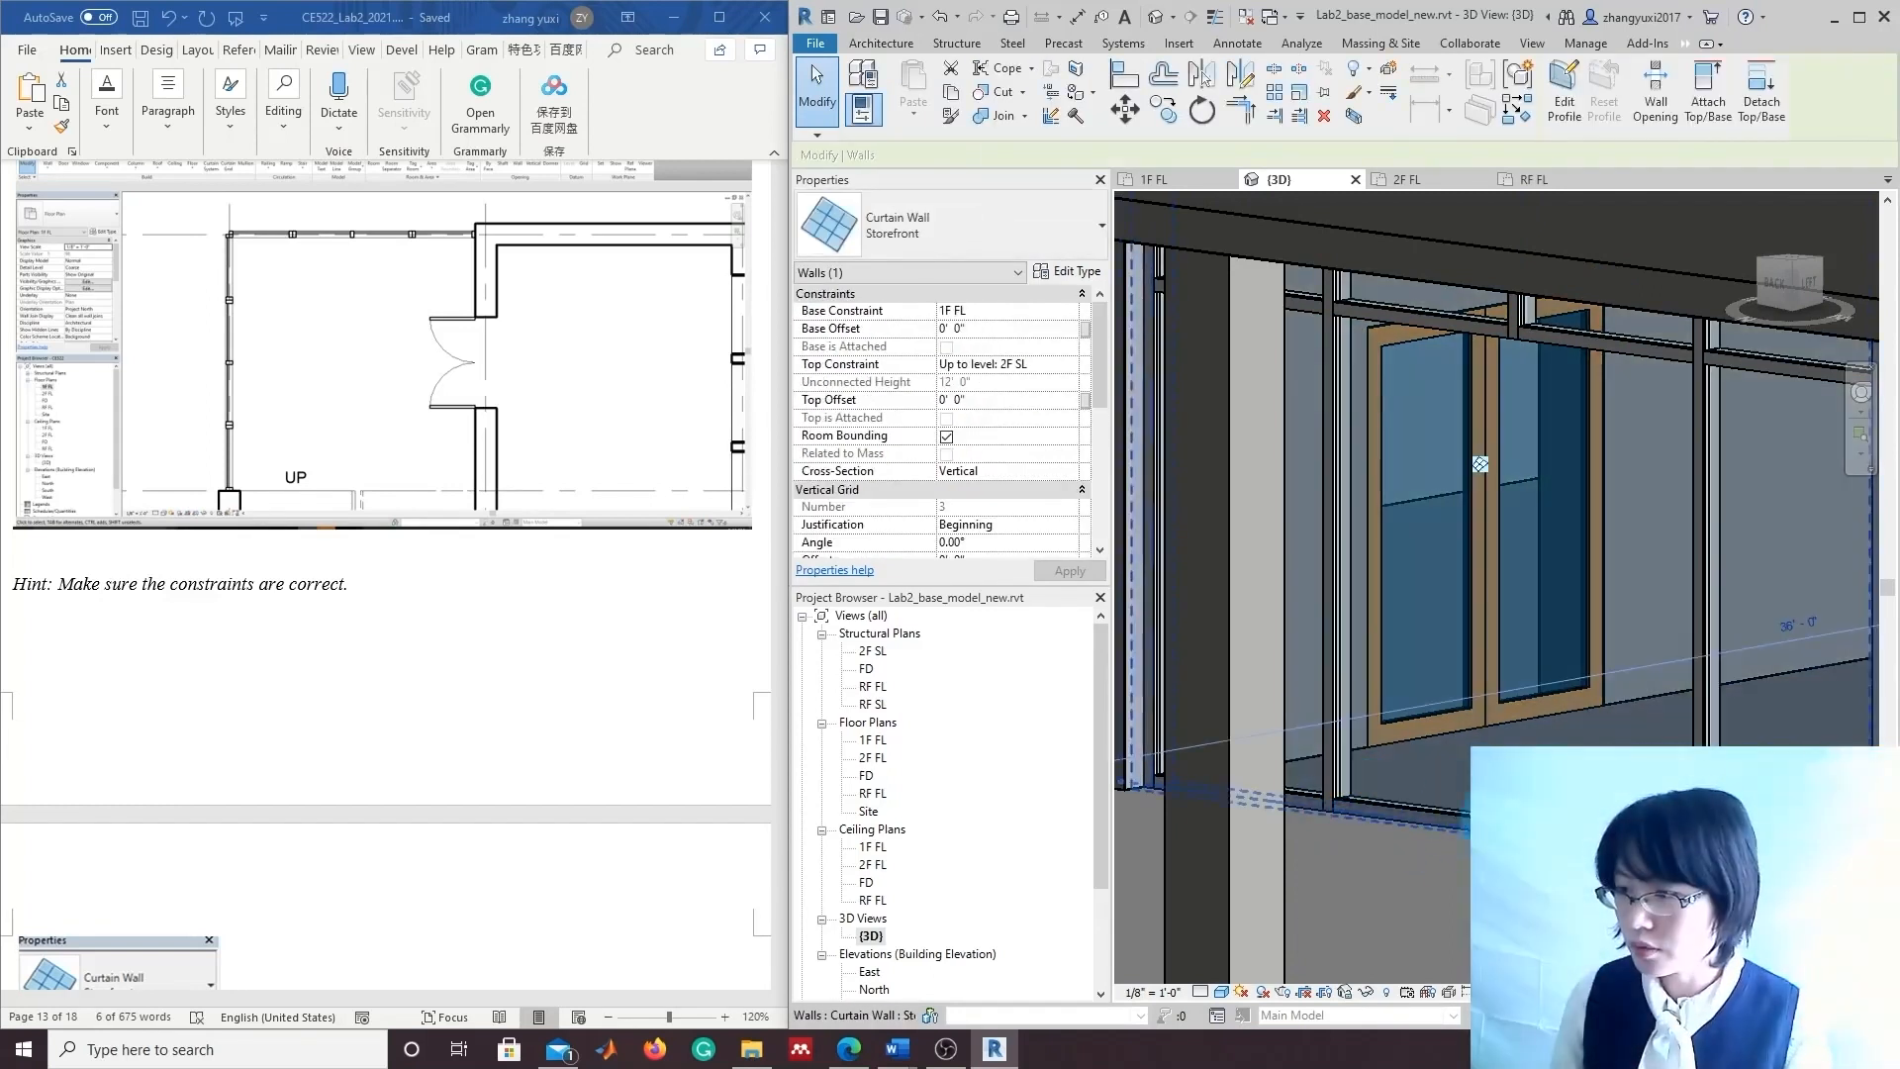
key("Escape")
left_click(1431, 815)
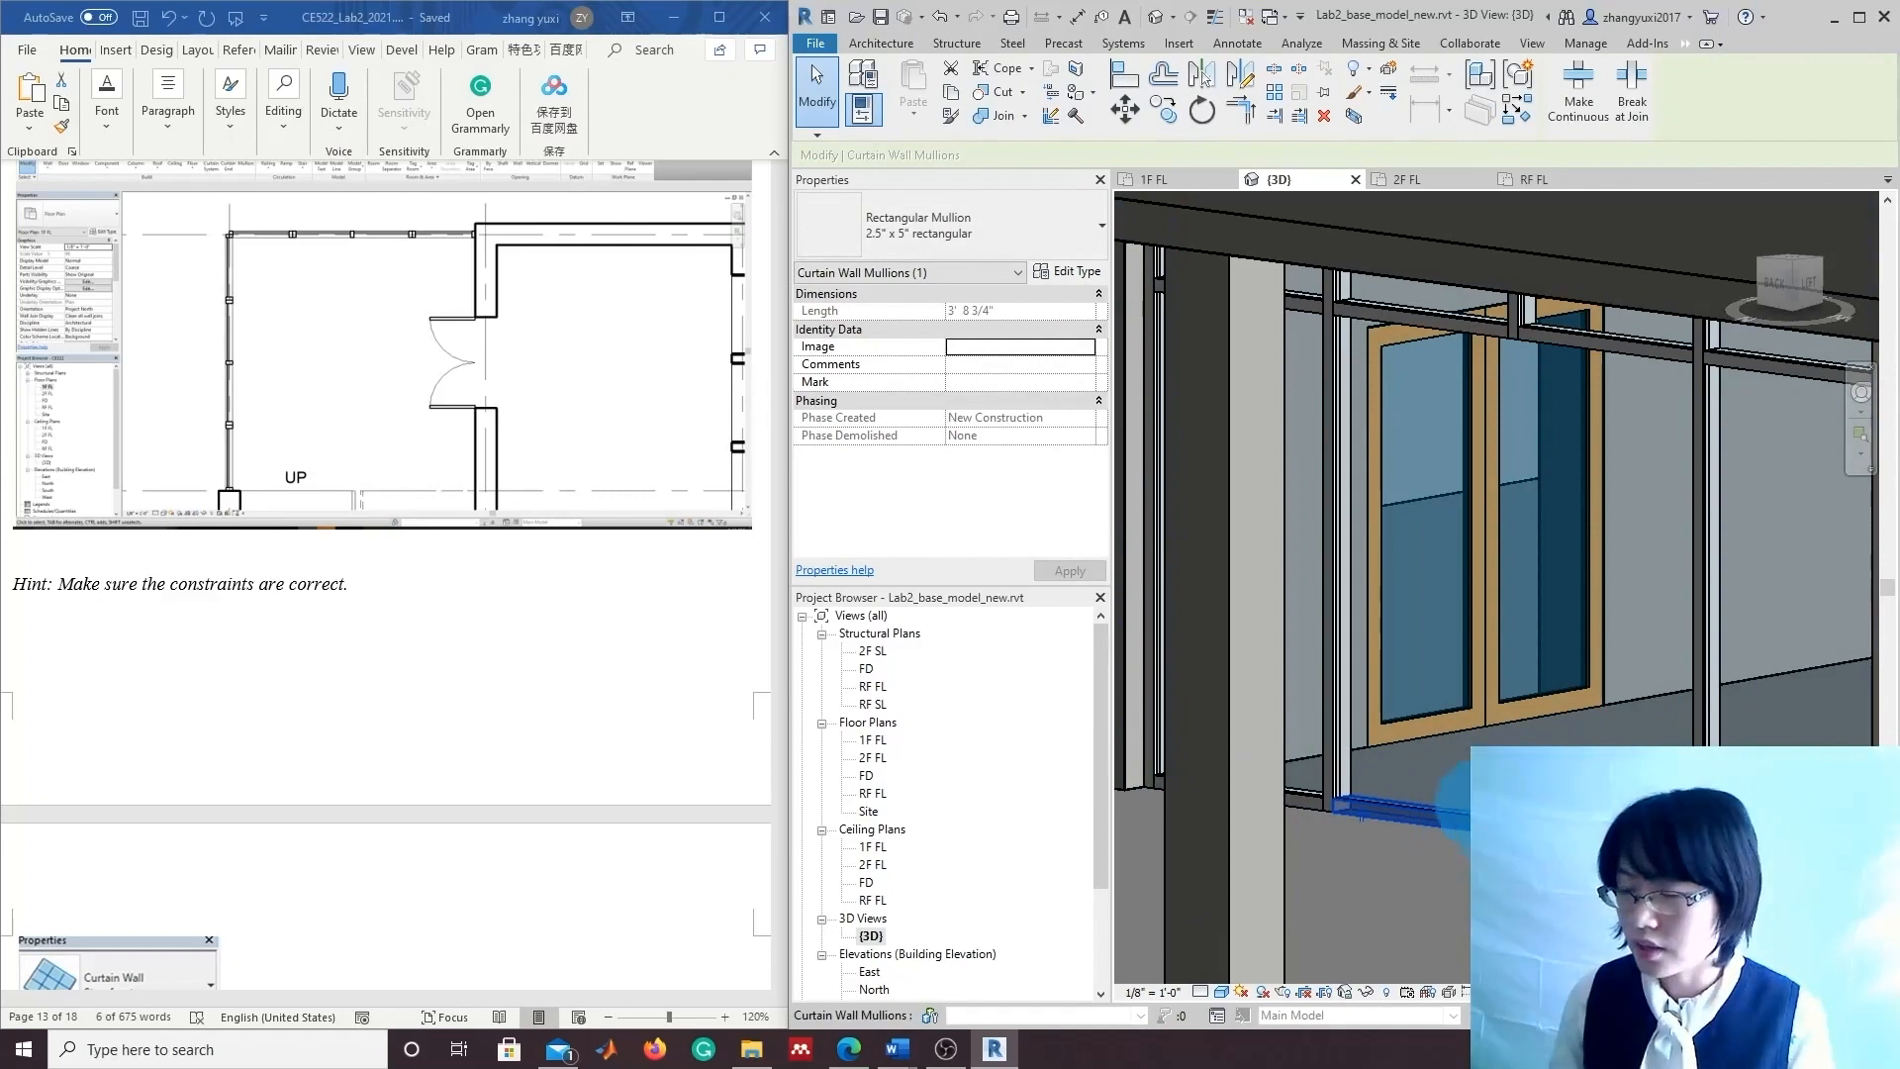
key("Escape")
left_click(1734, 864)
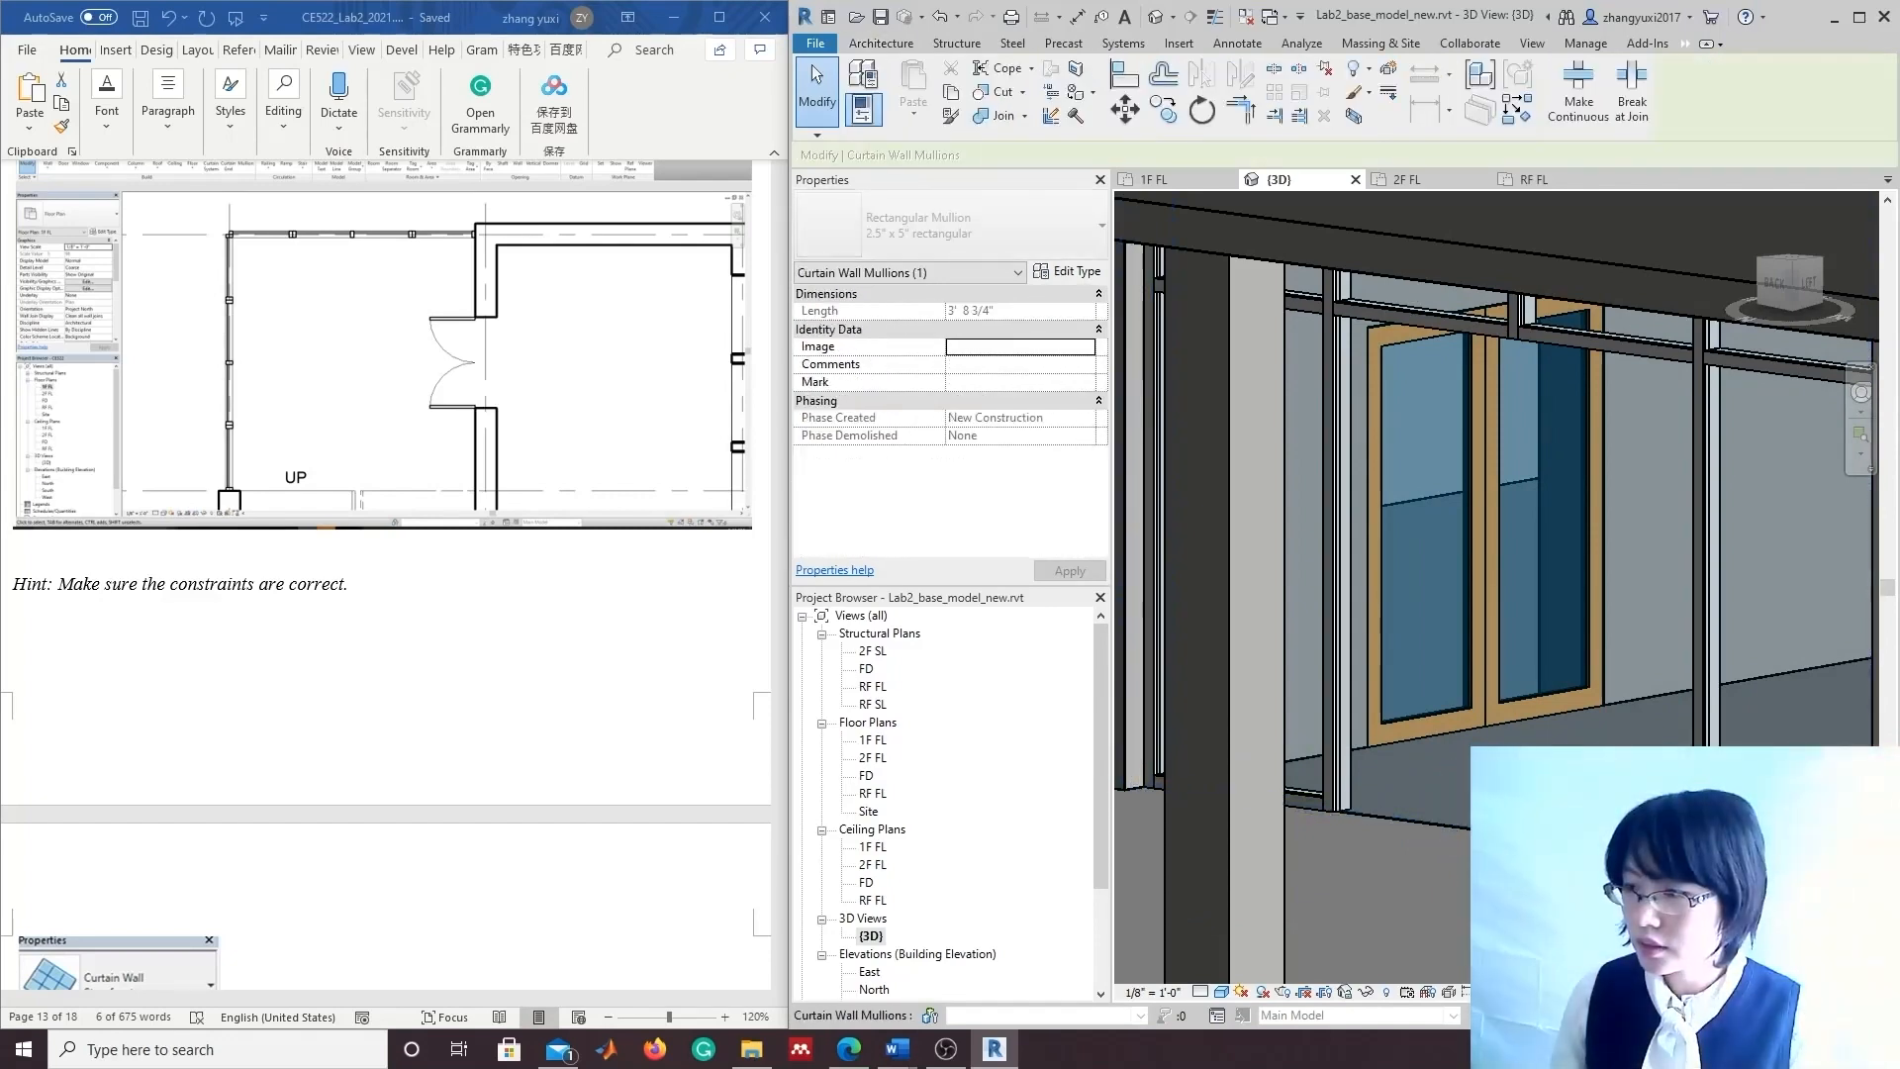
left_click(1635, 916)
Select the panels hosted on the Storefront curtain wall and unpin the large glazed panel in front of the double glass door.
scroll(1635, 917, "down", 1)
middle_click_drag(1635, 917, 1564, 854)
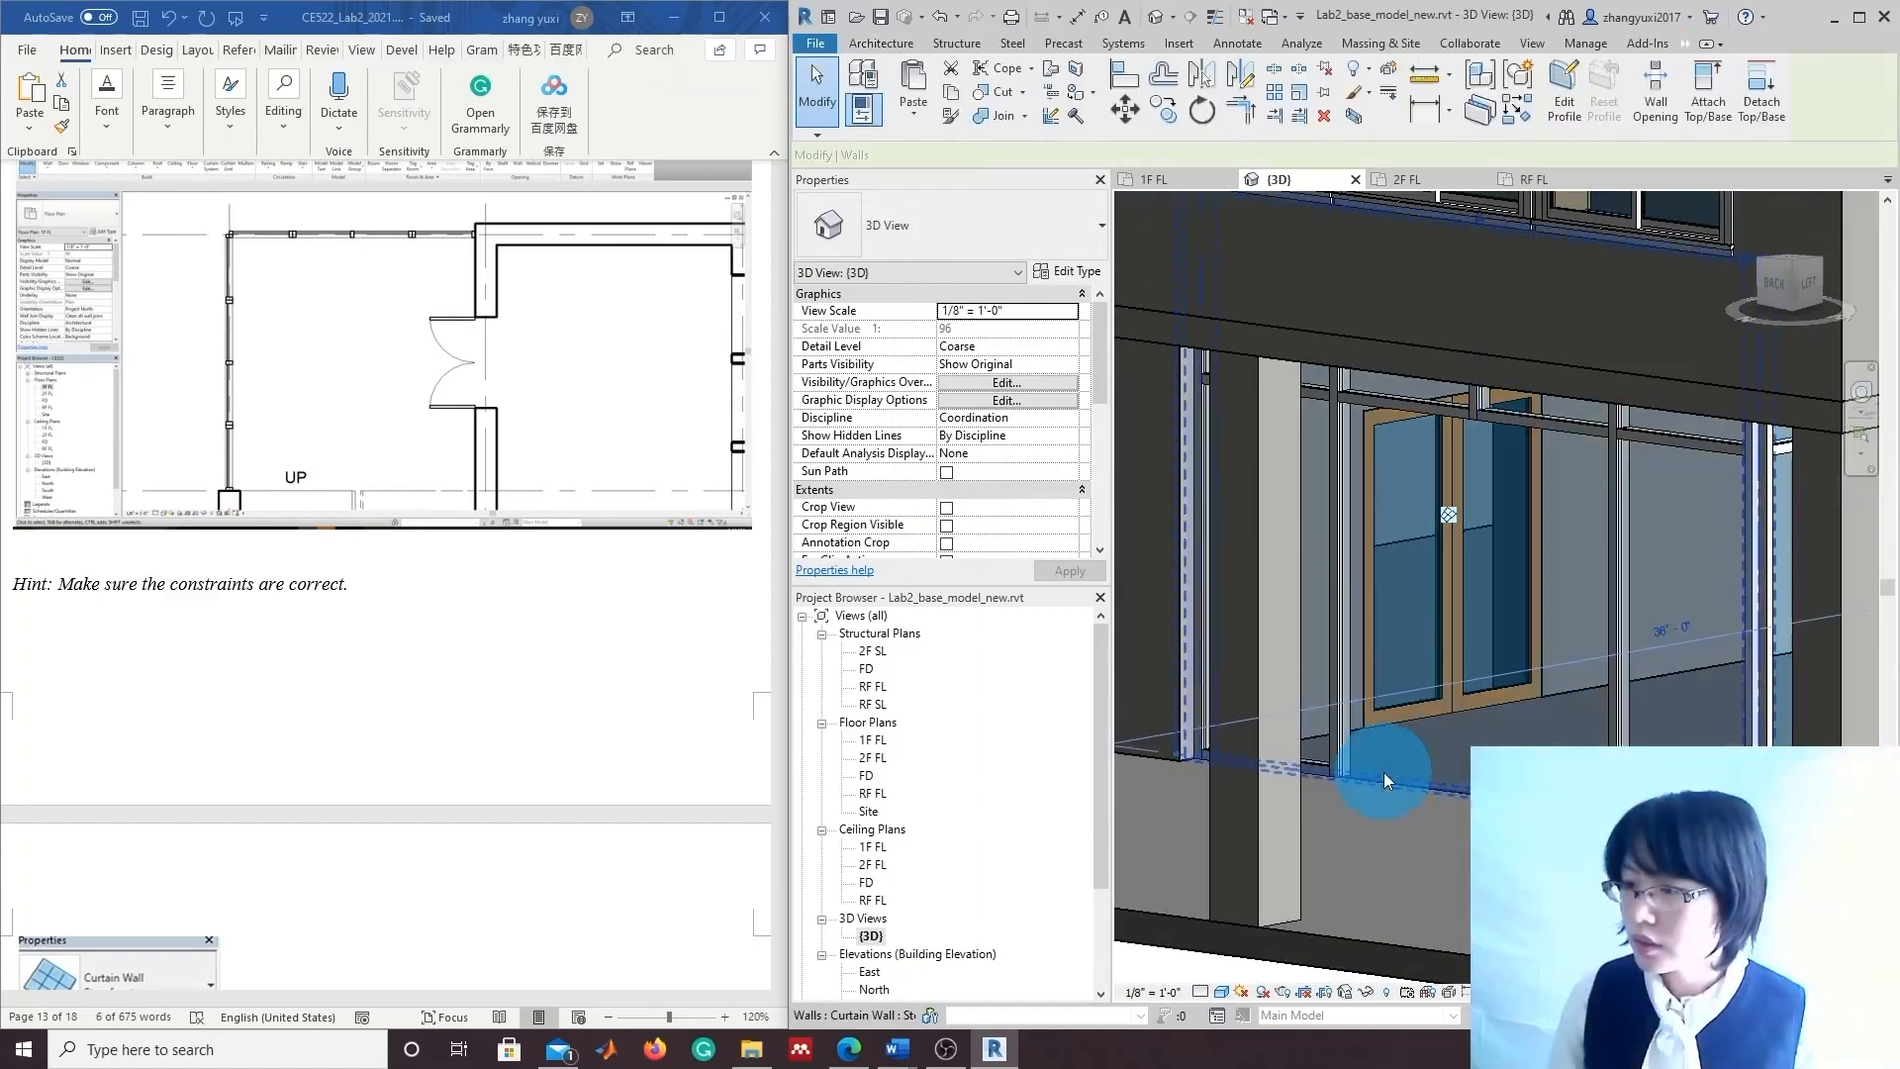
left_click(1383, 772)
scroll(1506, 859, "up", 1)
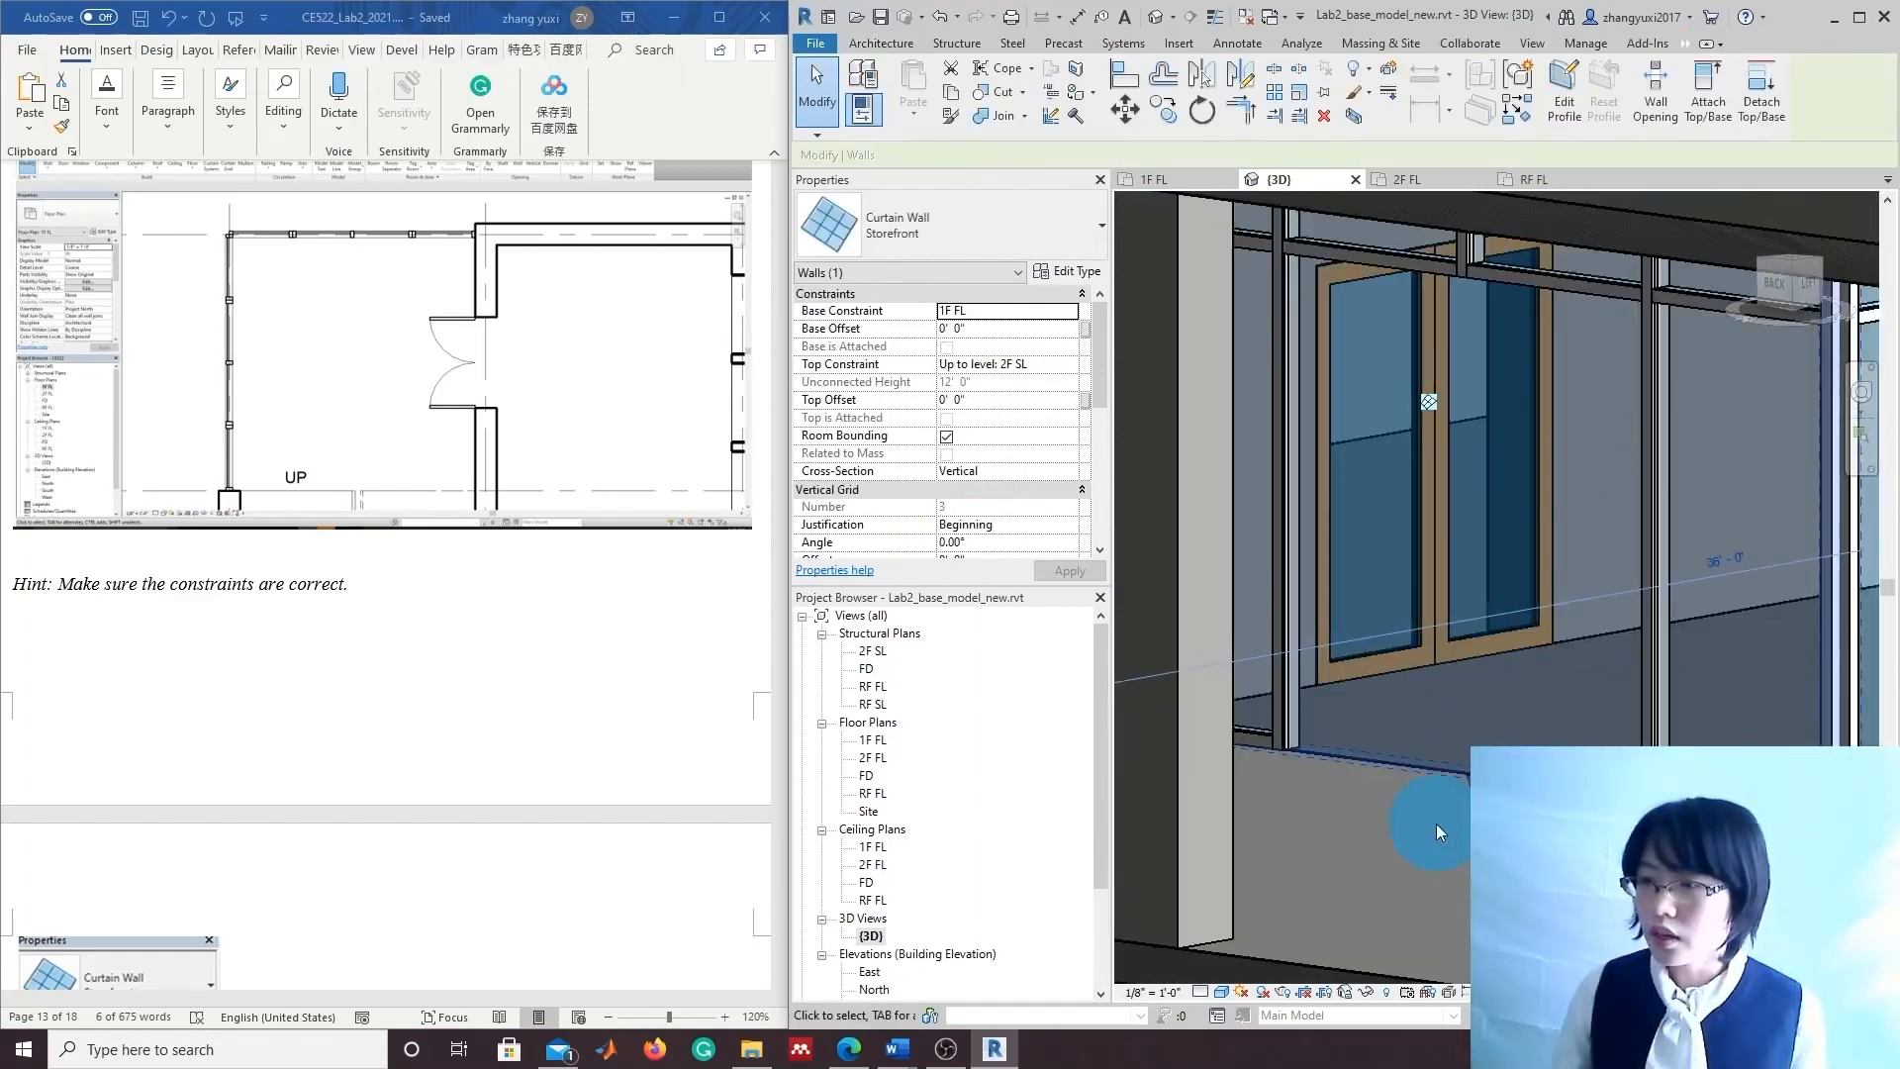
middle_click_drag(1435, 823, 1459, 919)
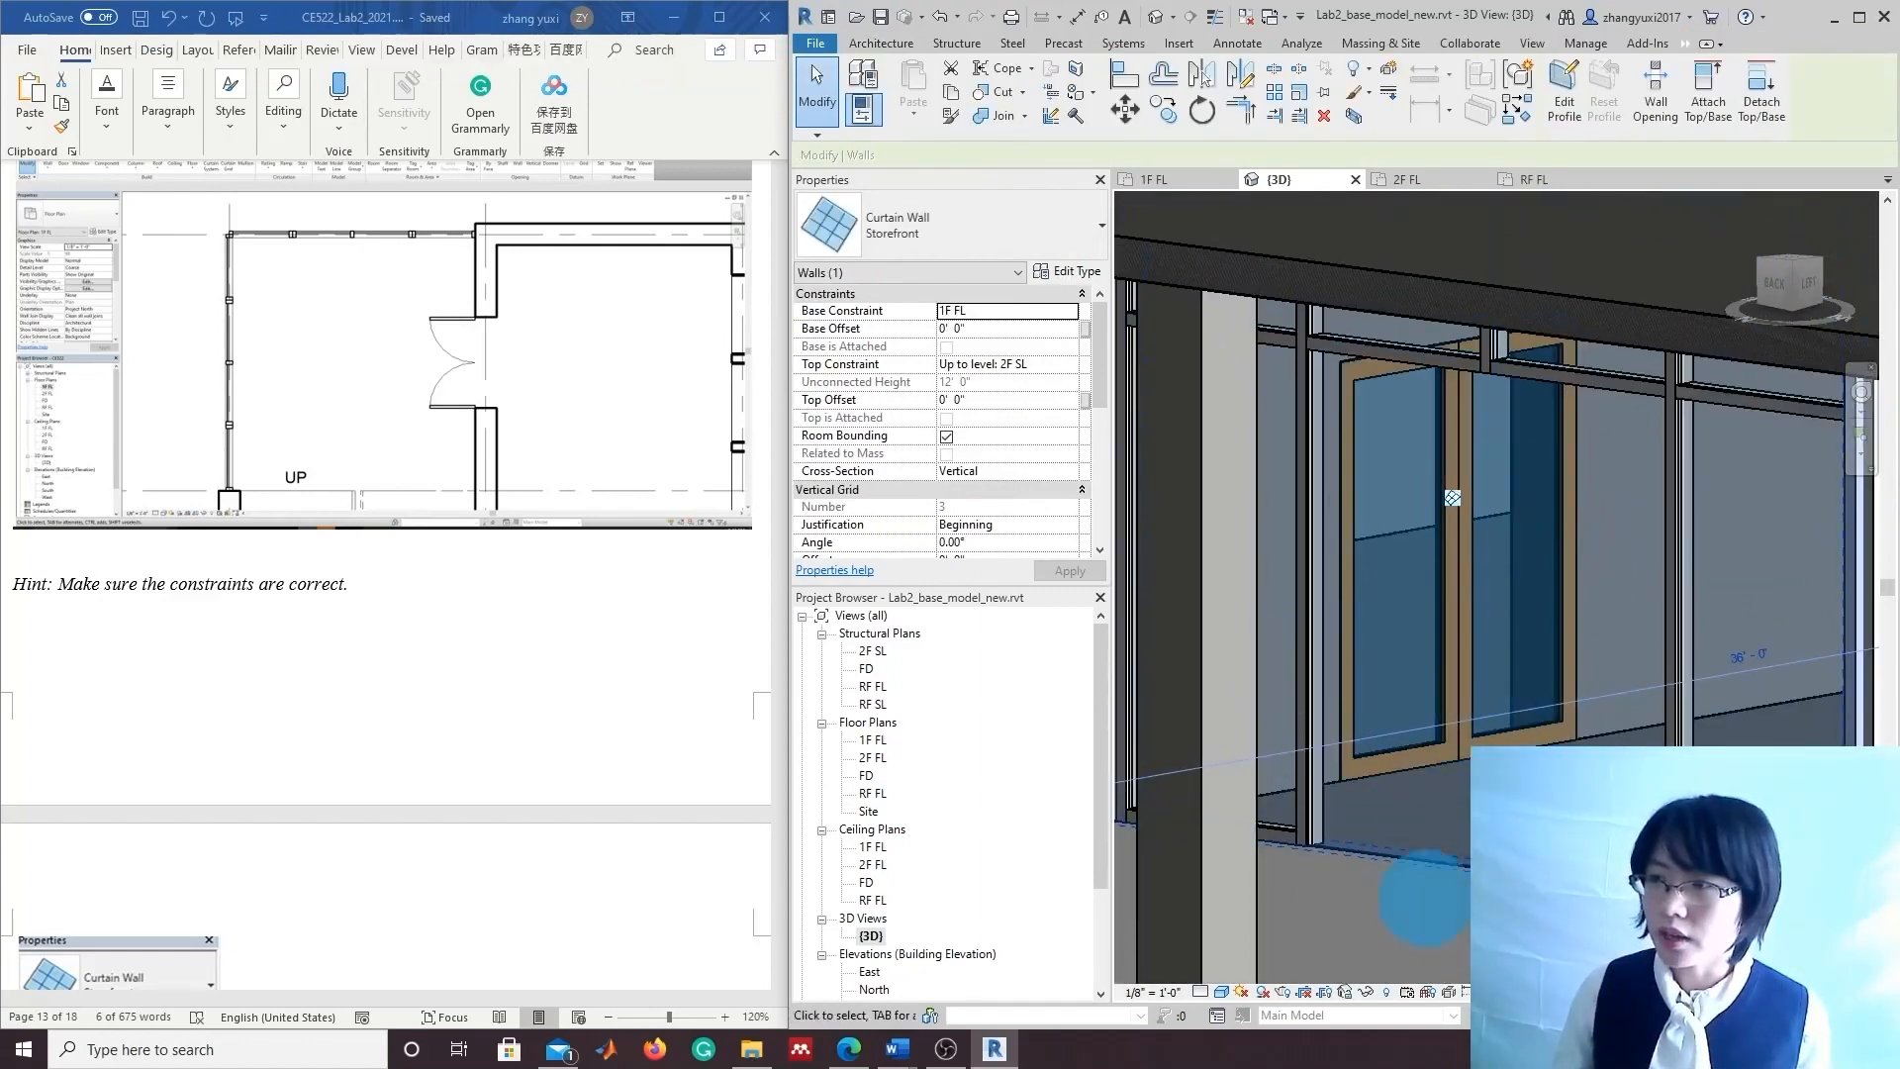
right_click(1411, 663)
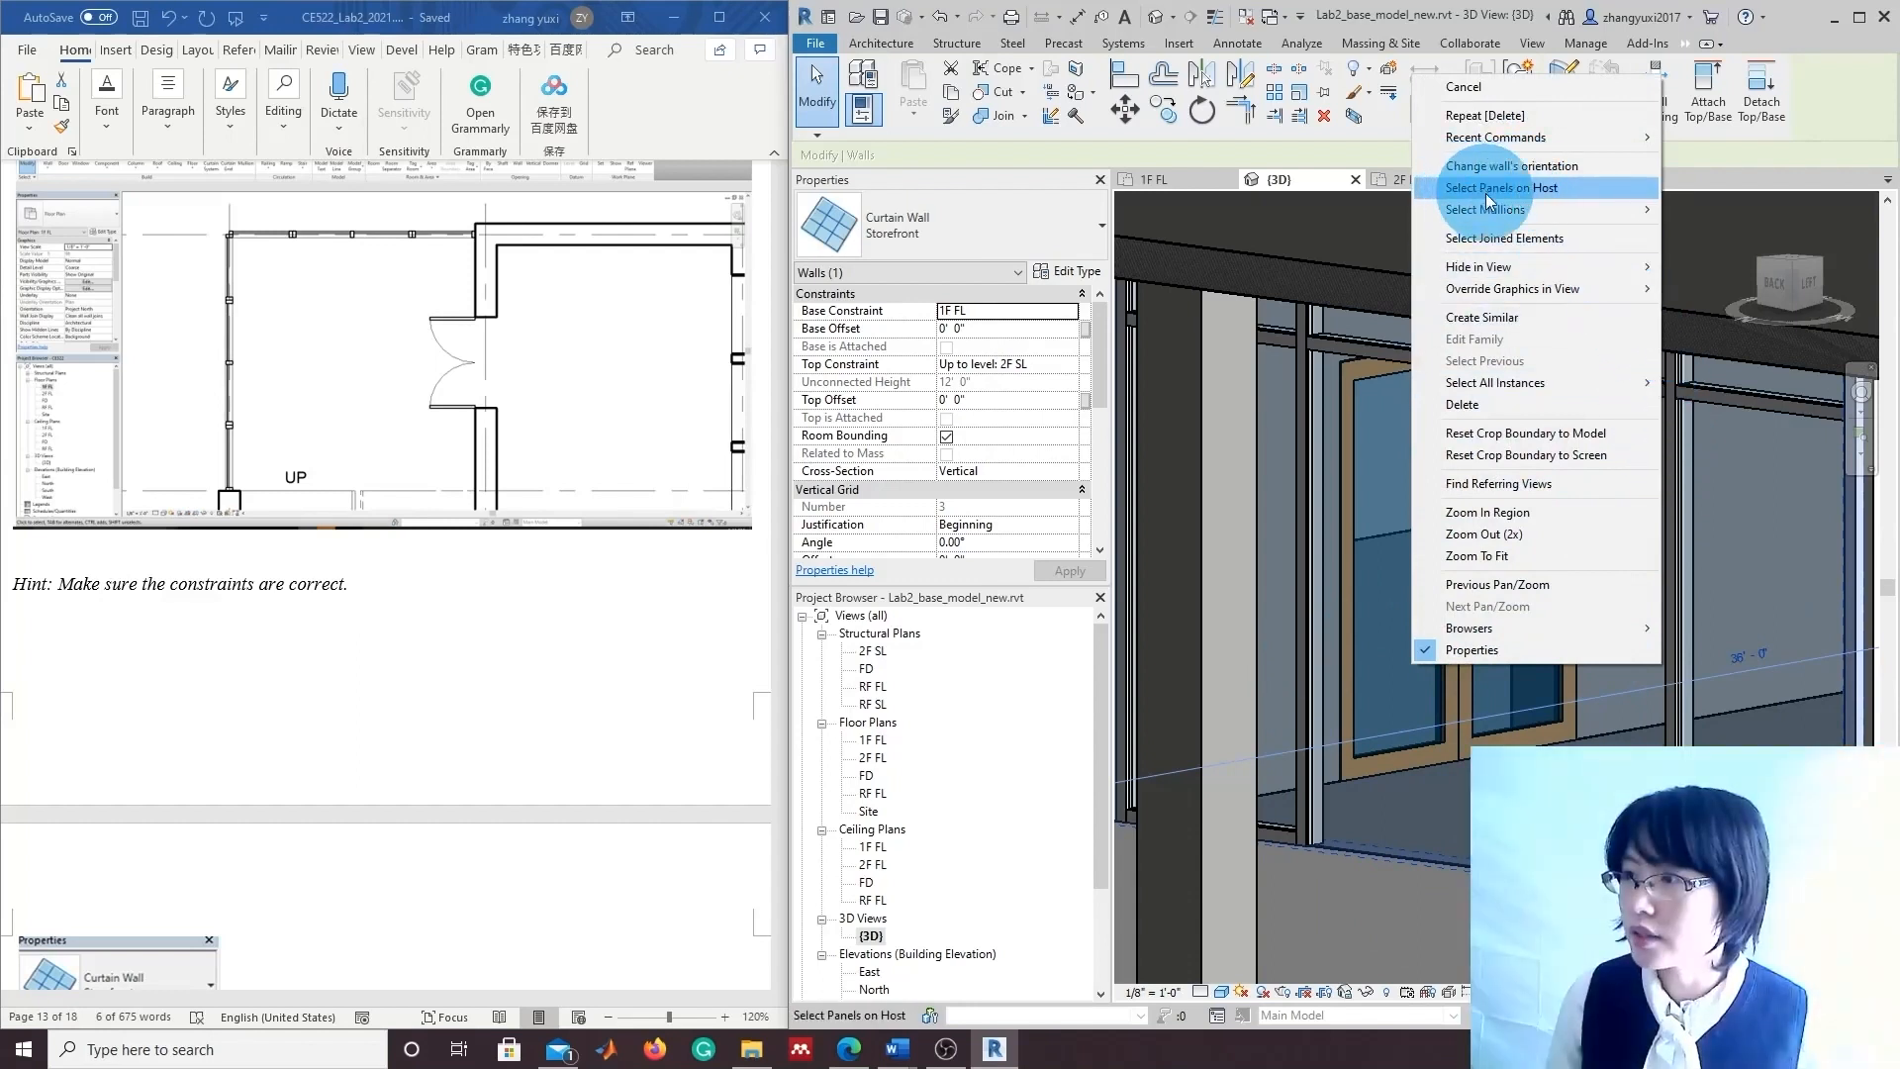
left_click(1528, 188)
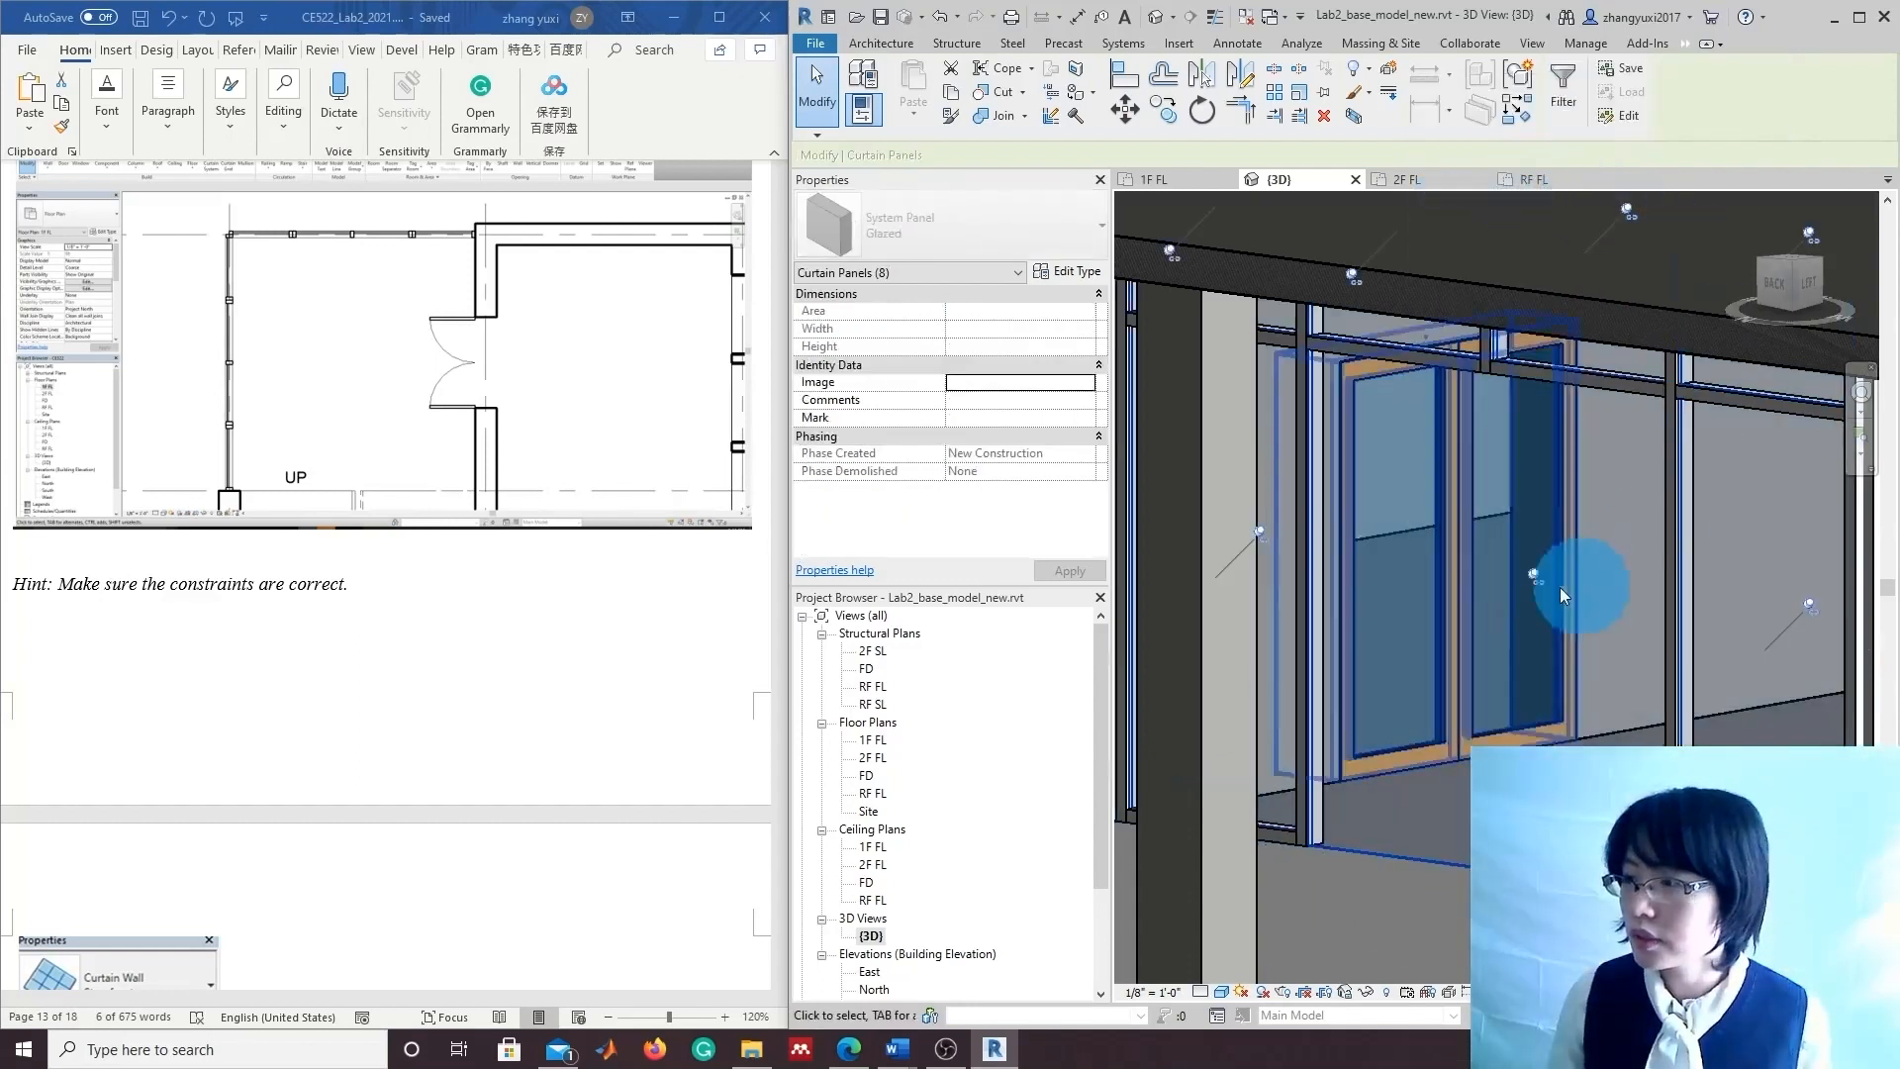
left_click(1534, 573)
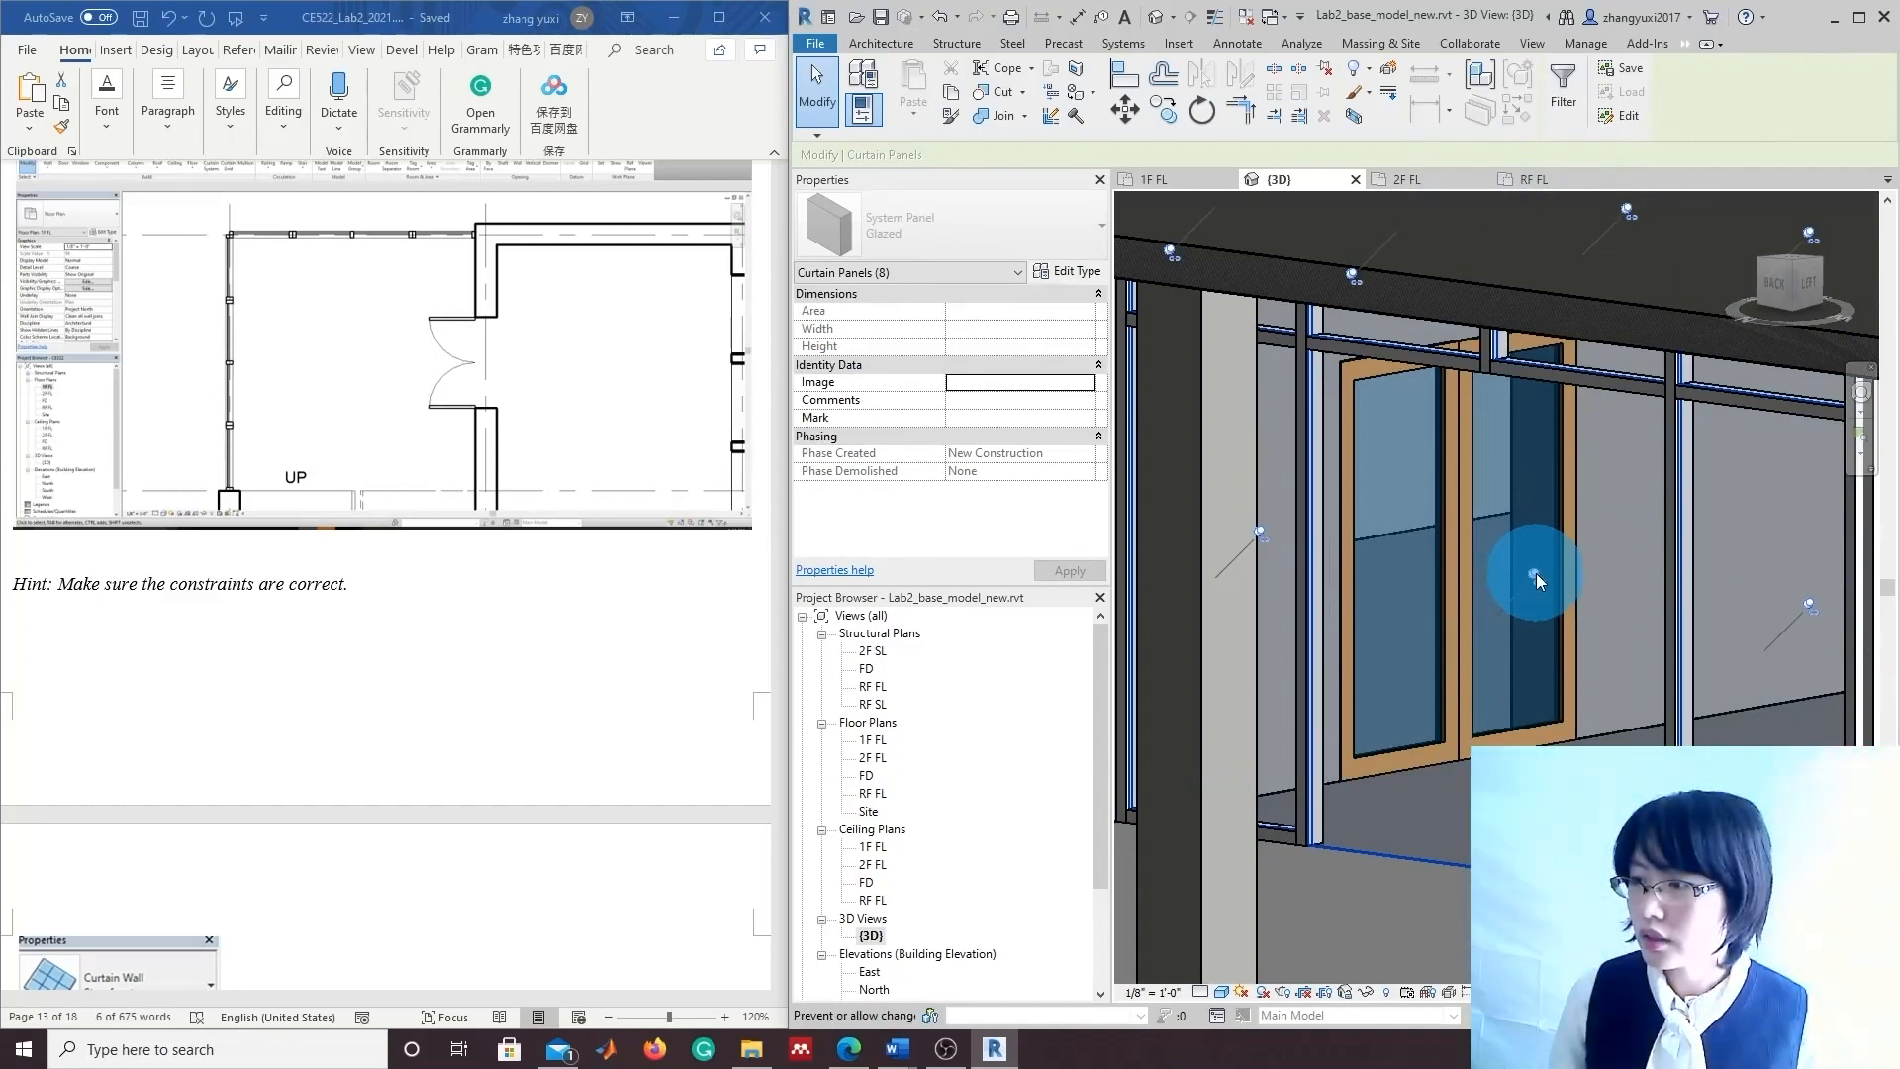
left_click(1536, 575)
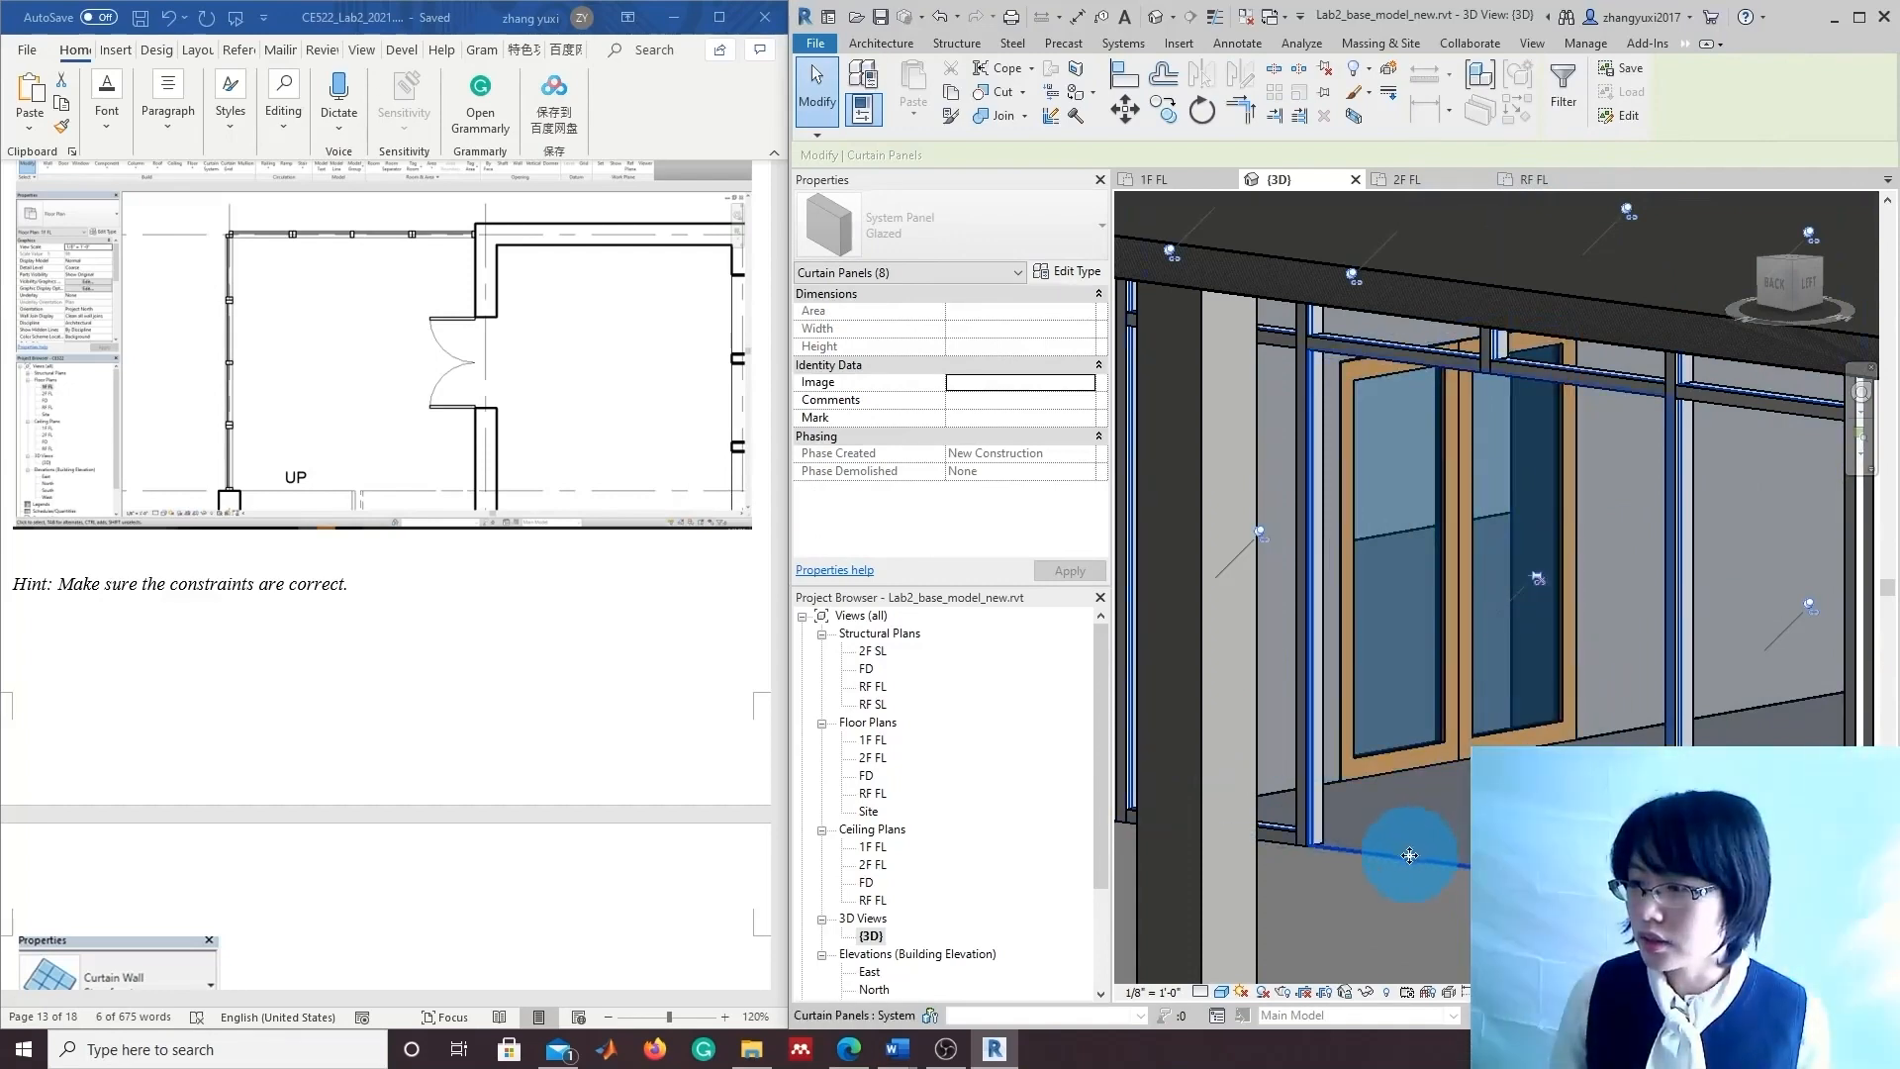
left_click(1422, 738)
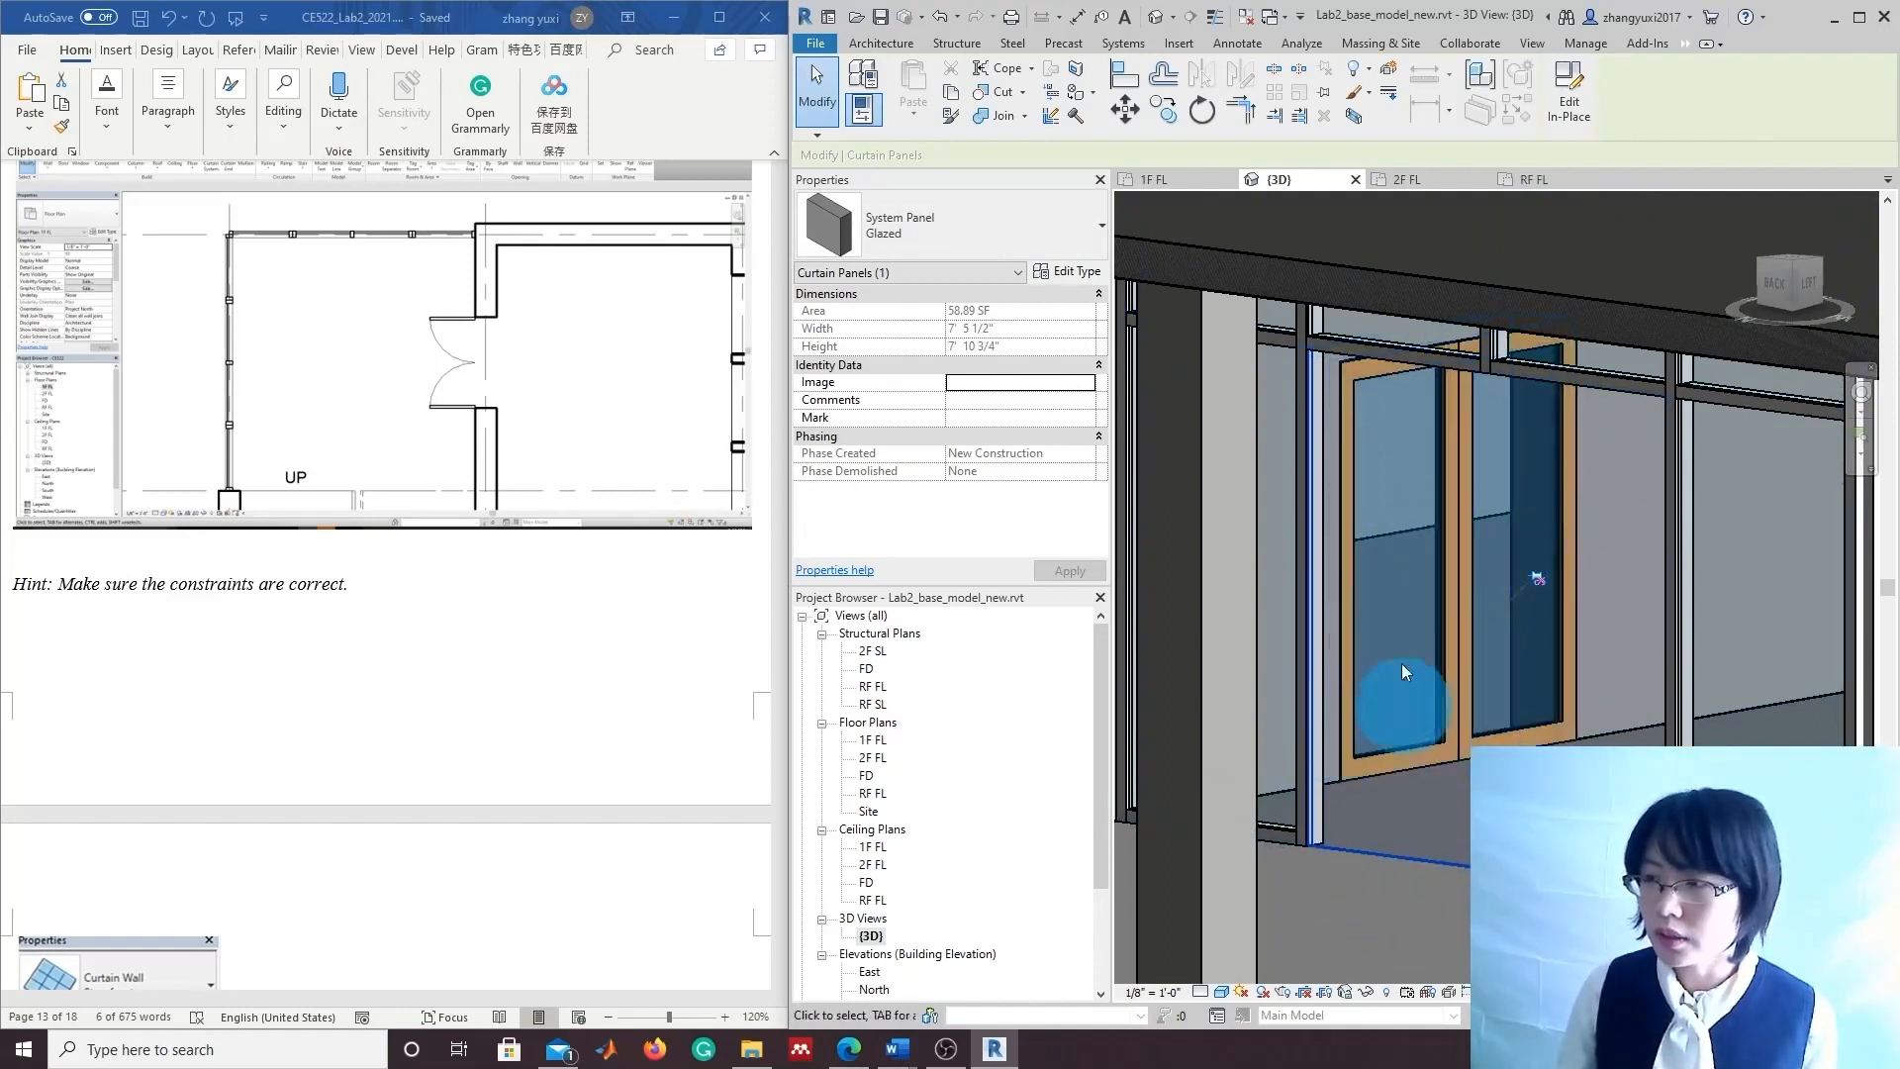
Examine the types available for the unpinned glazed panel, looking for a curtain wall door.
left_click(1066, 237)
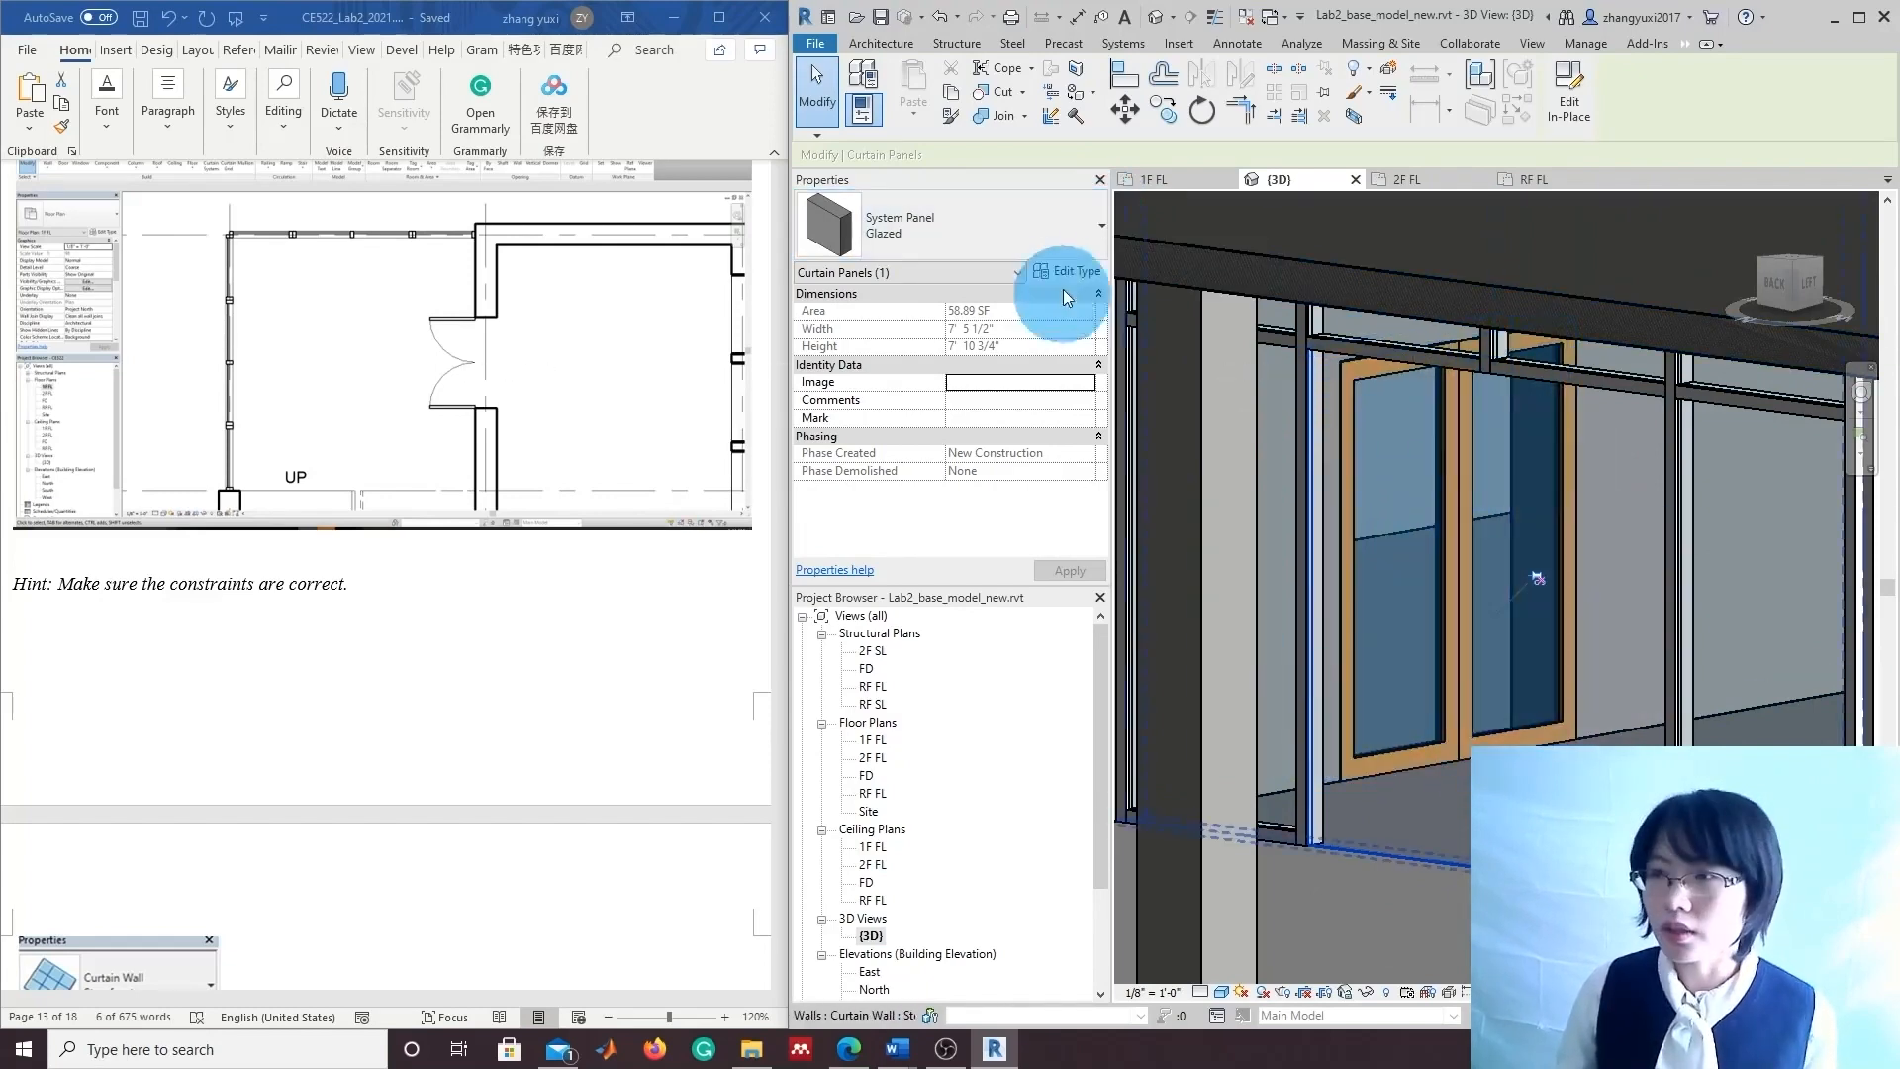
left_click(1089, 230)
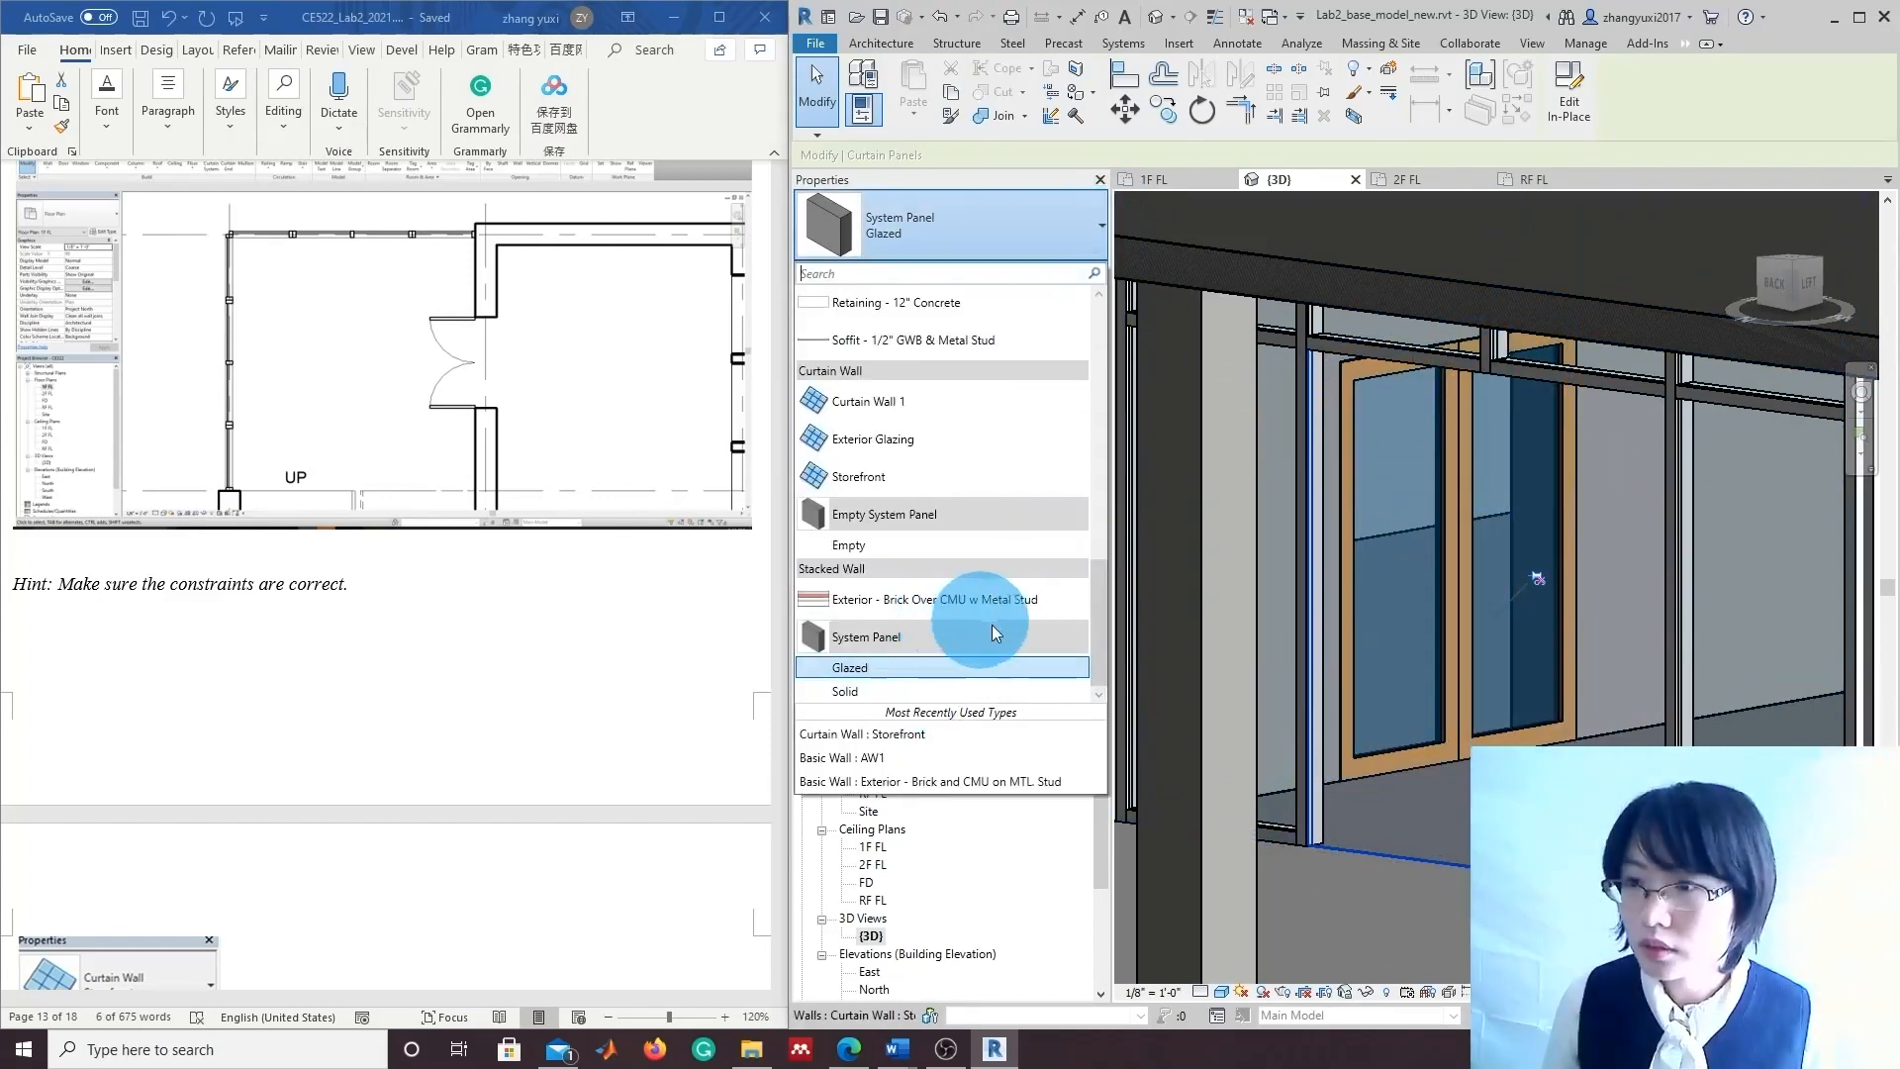
scroll(978, 653, "up", 2)
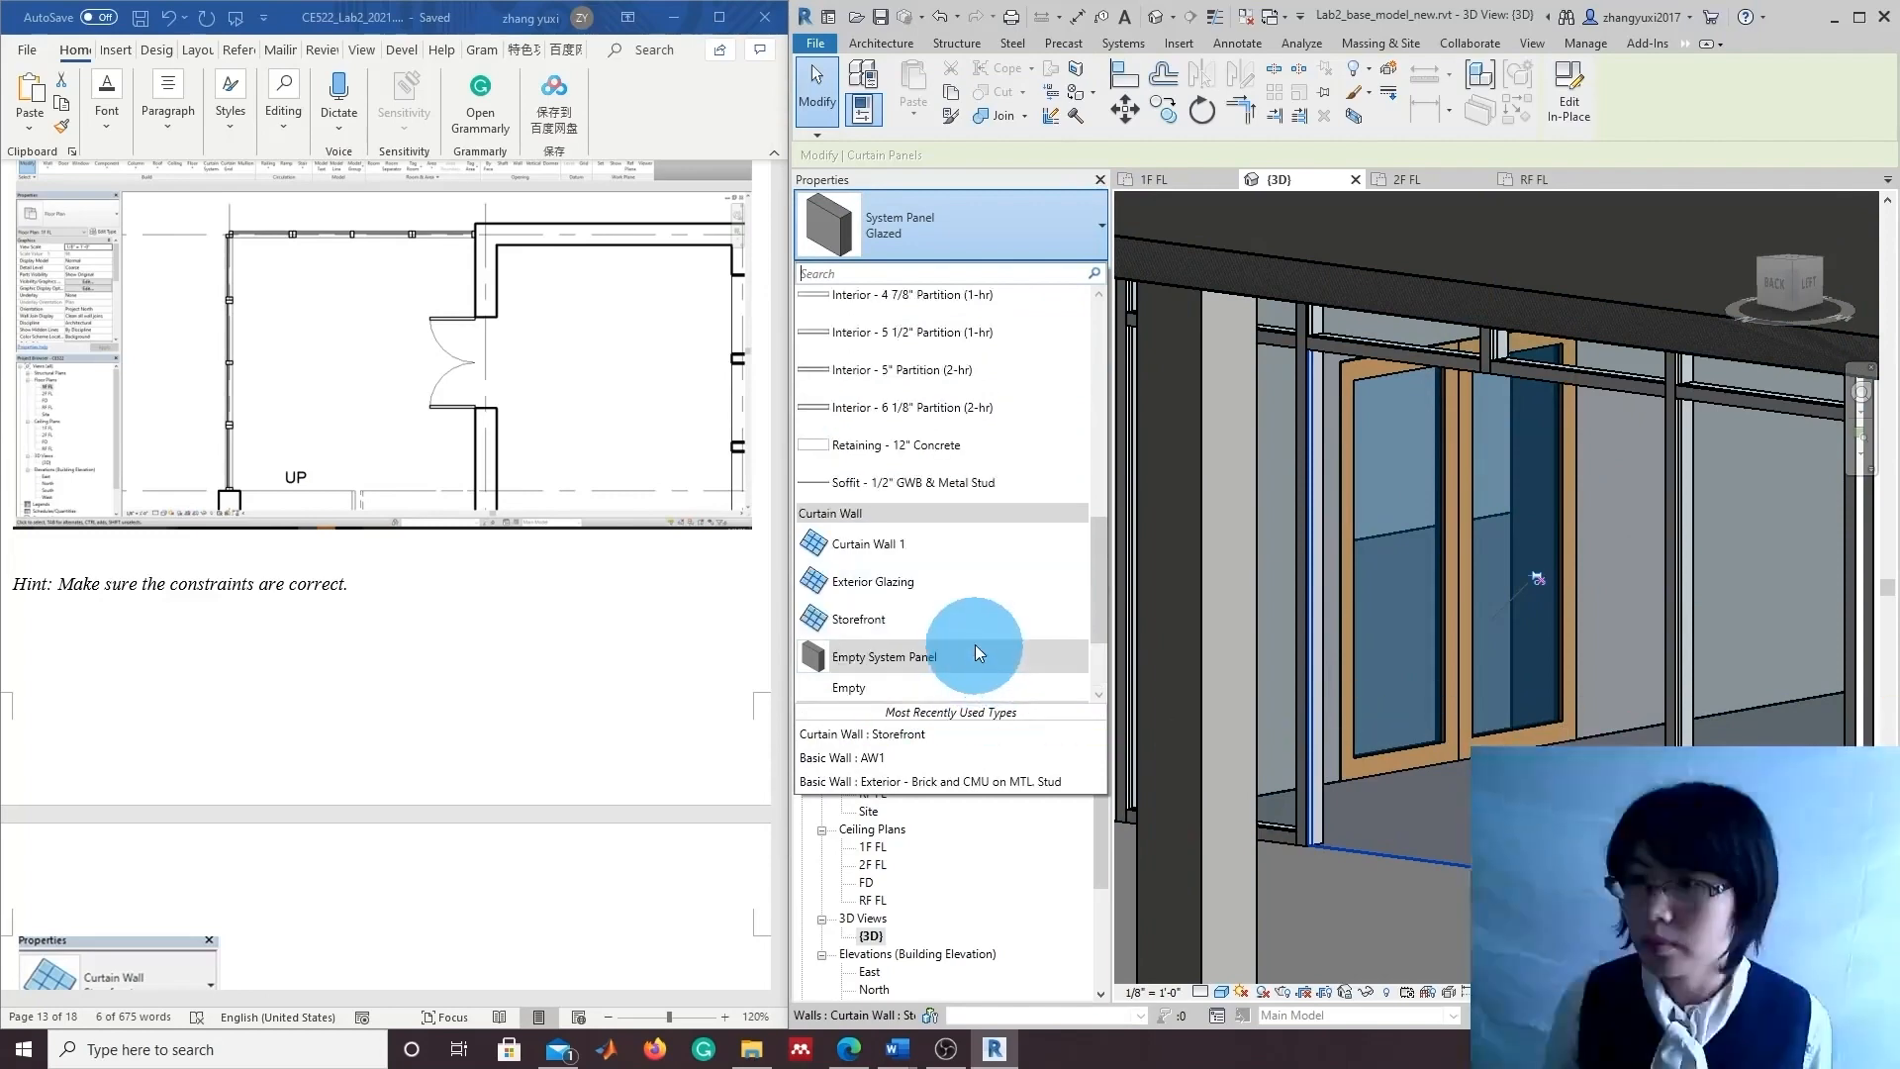
scroll(976, 645, "up", 1)
scroll(976, 646, "down", 2)
scroll(968, 661, "up", 3)
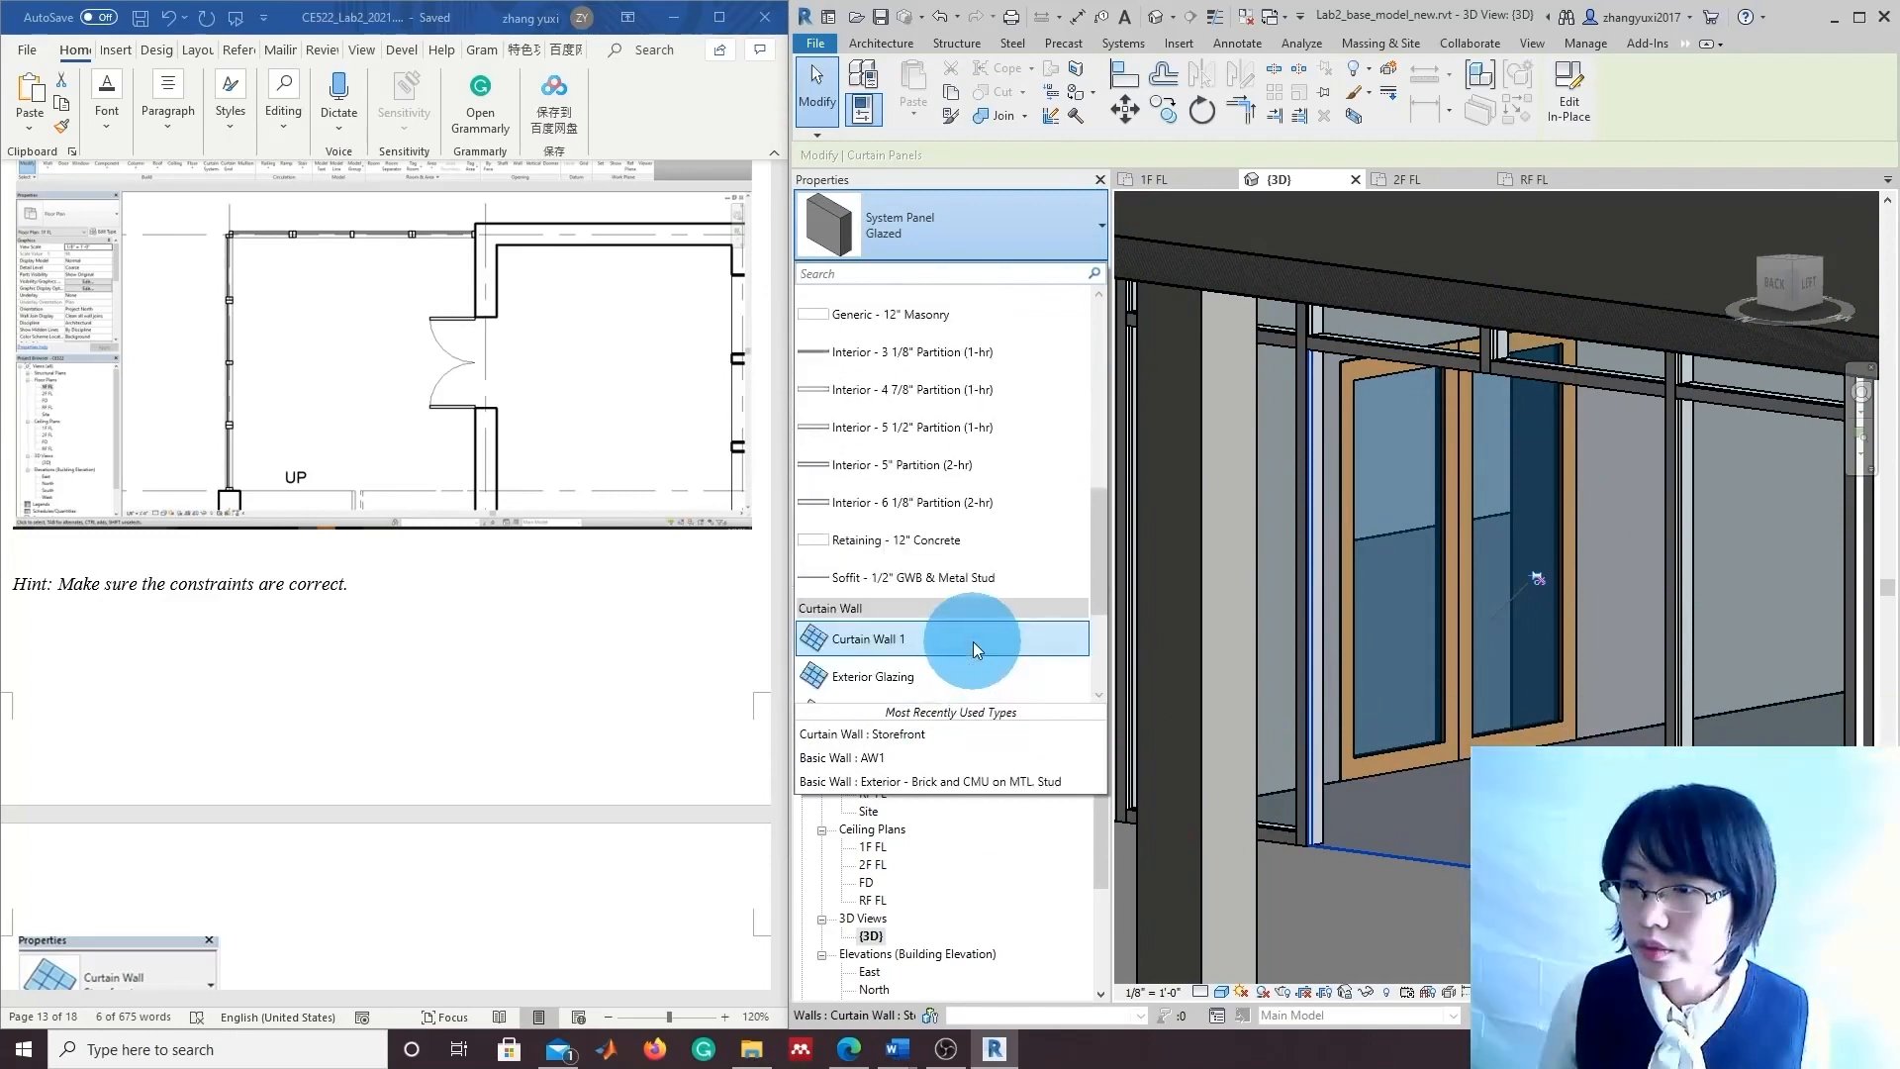
scroll(973, 639, "up", 4)
scroll(974, 633, "down", 6)
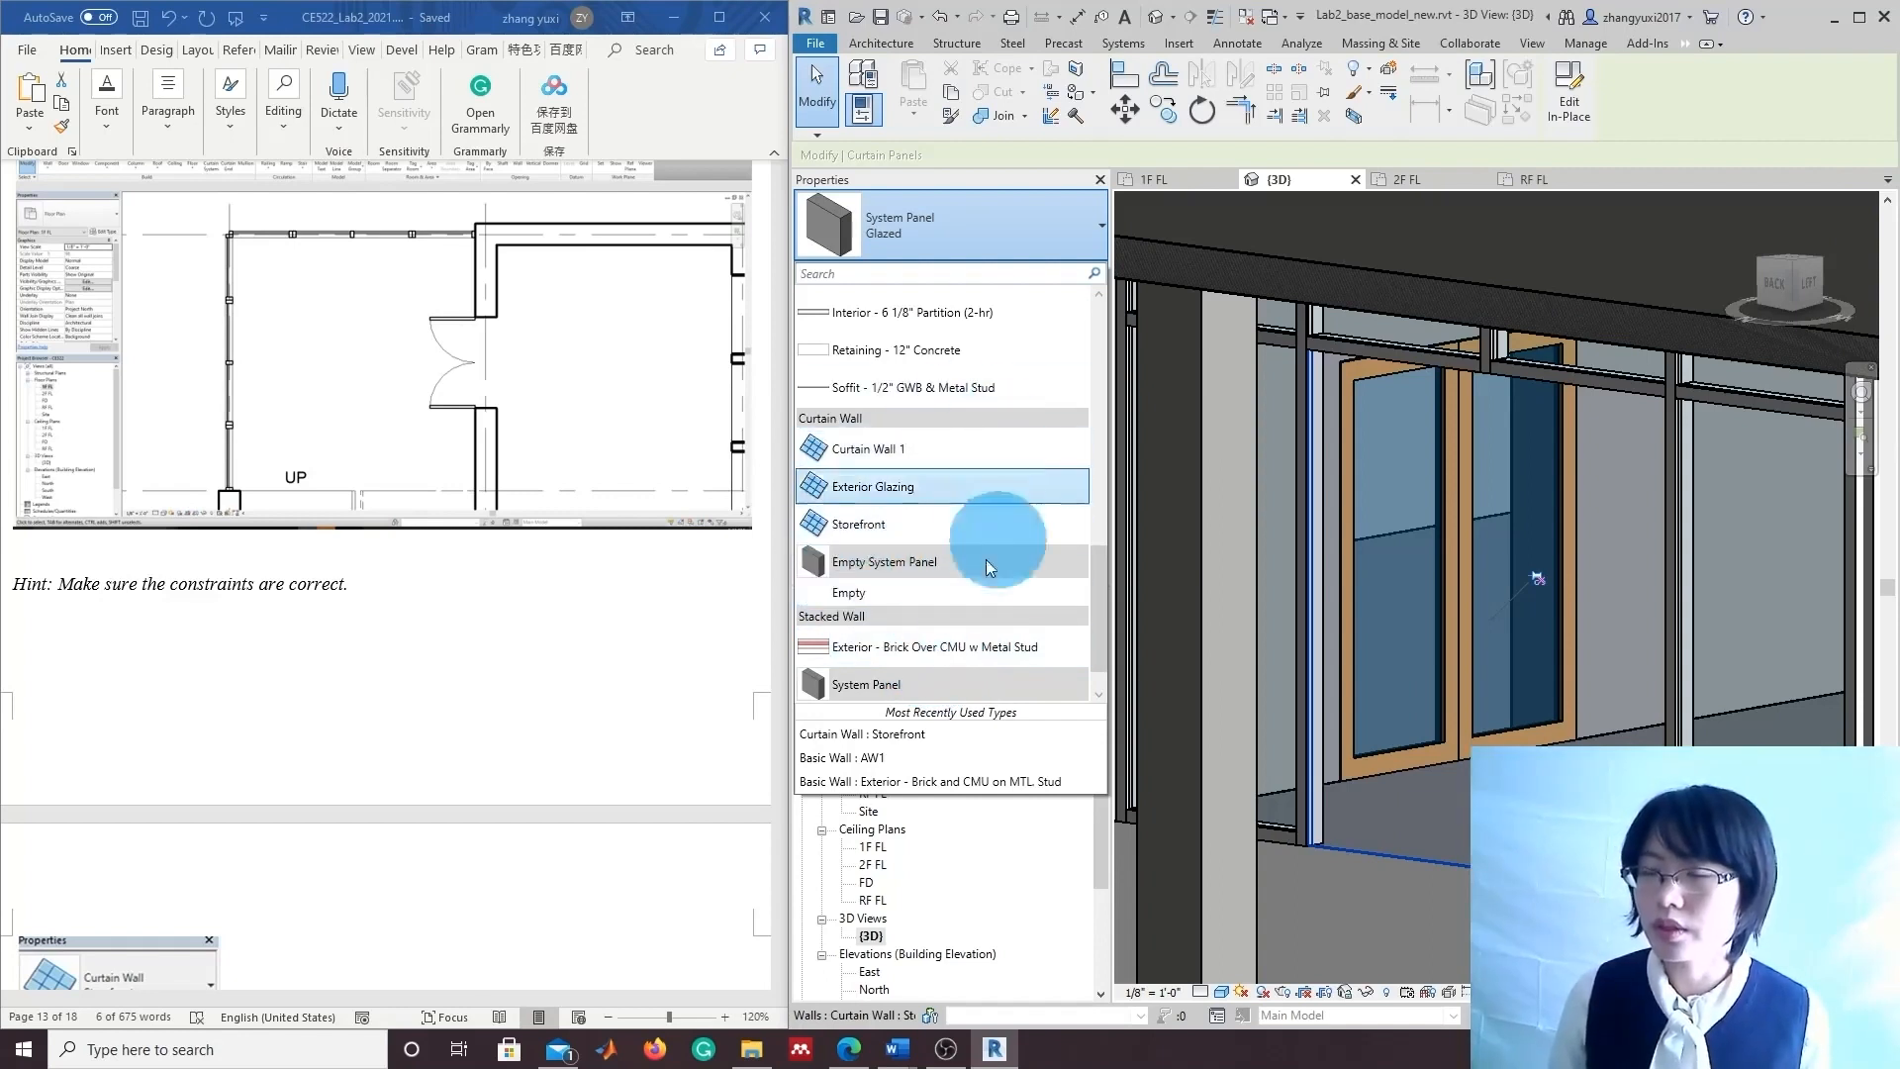
left_click(1067, 210)
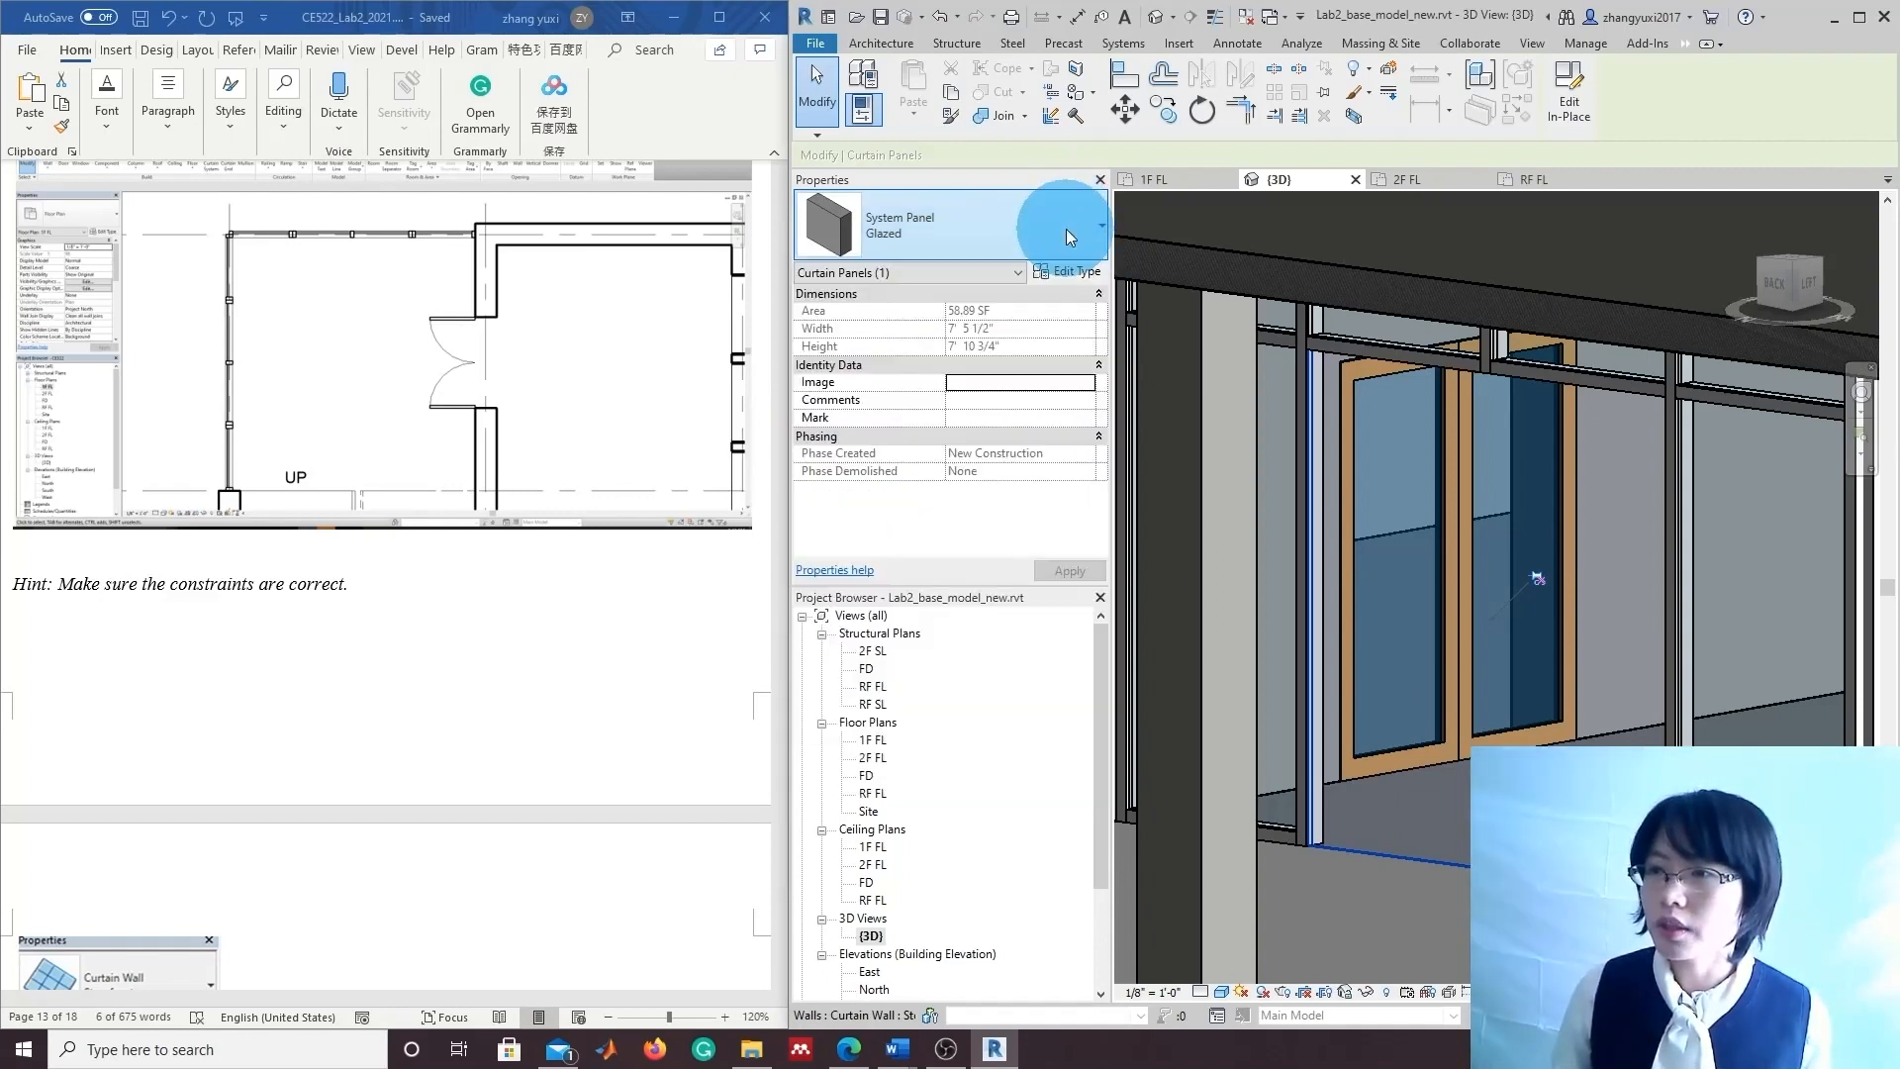
Load the Door-Curtain-Wall-Double-Storefront.rfa family from the Doors folder.
left_click(1181, 46)
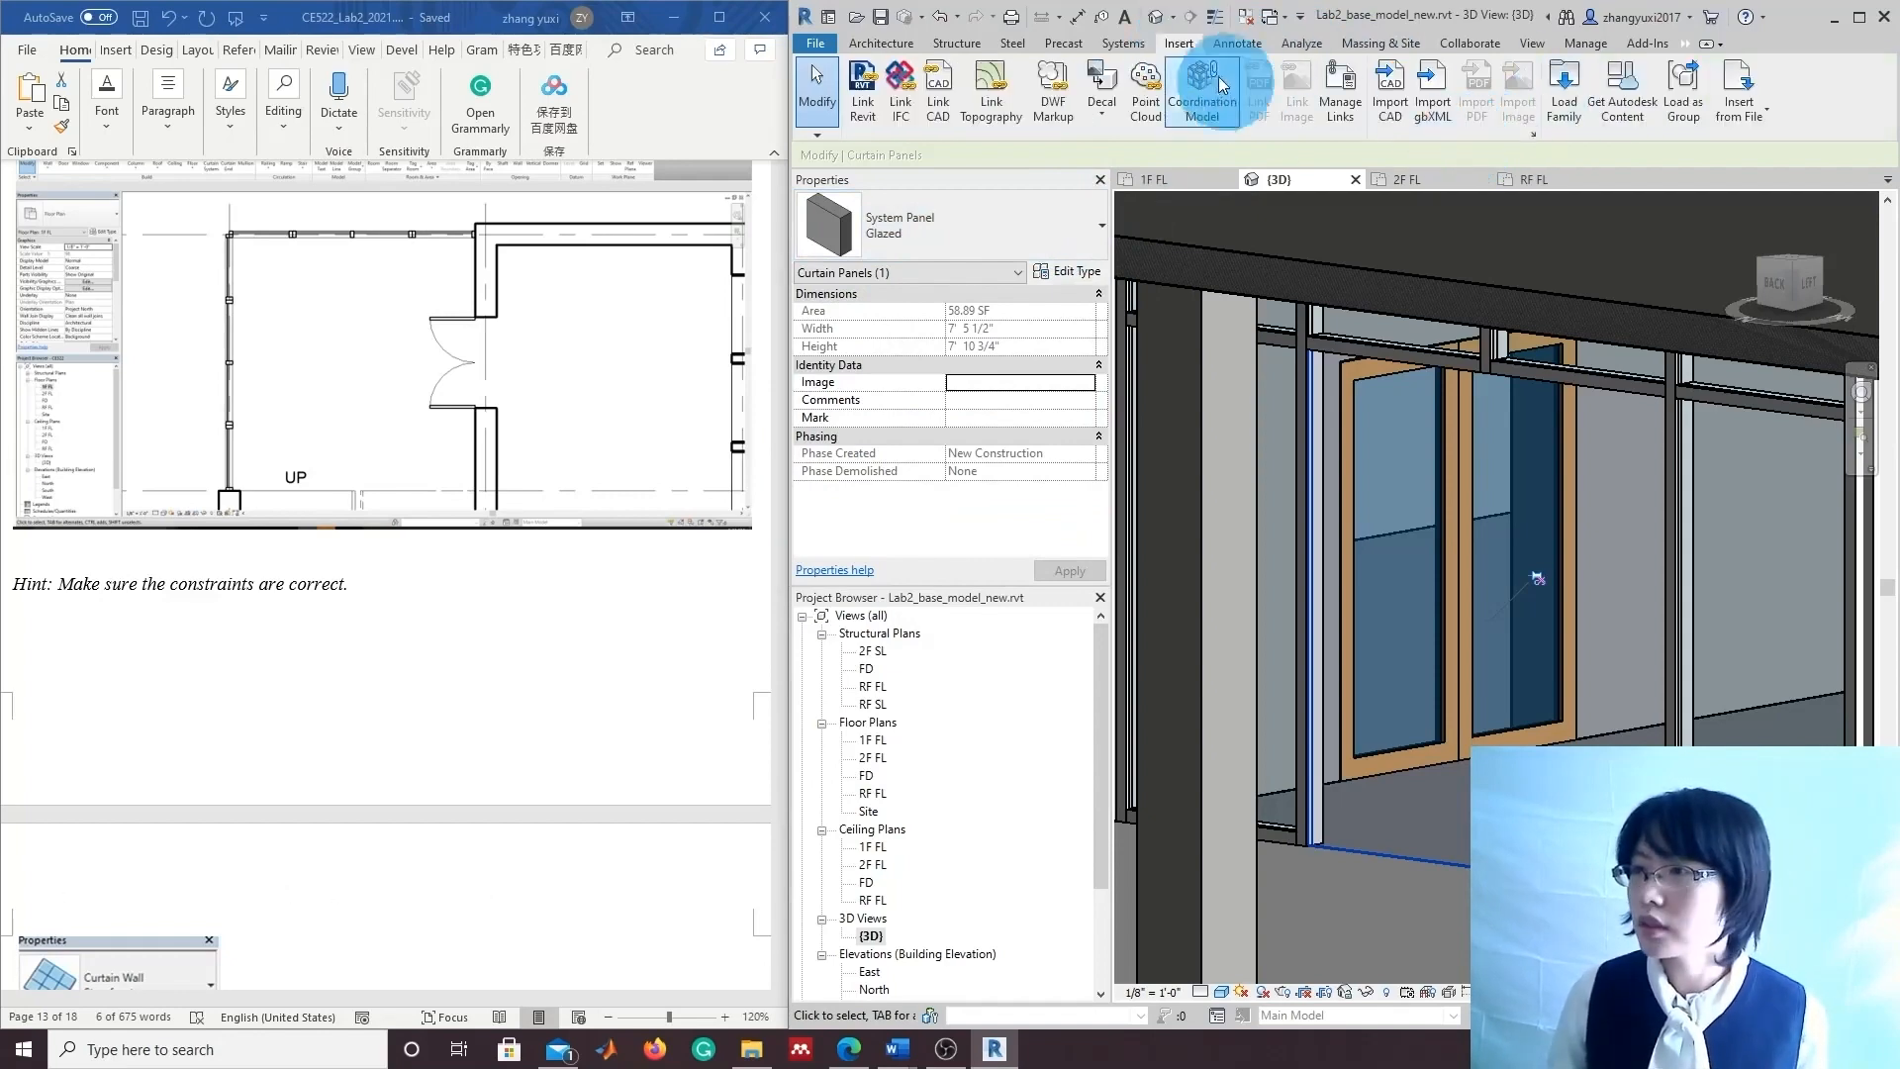
left_click(1577, 117)
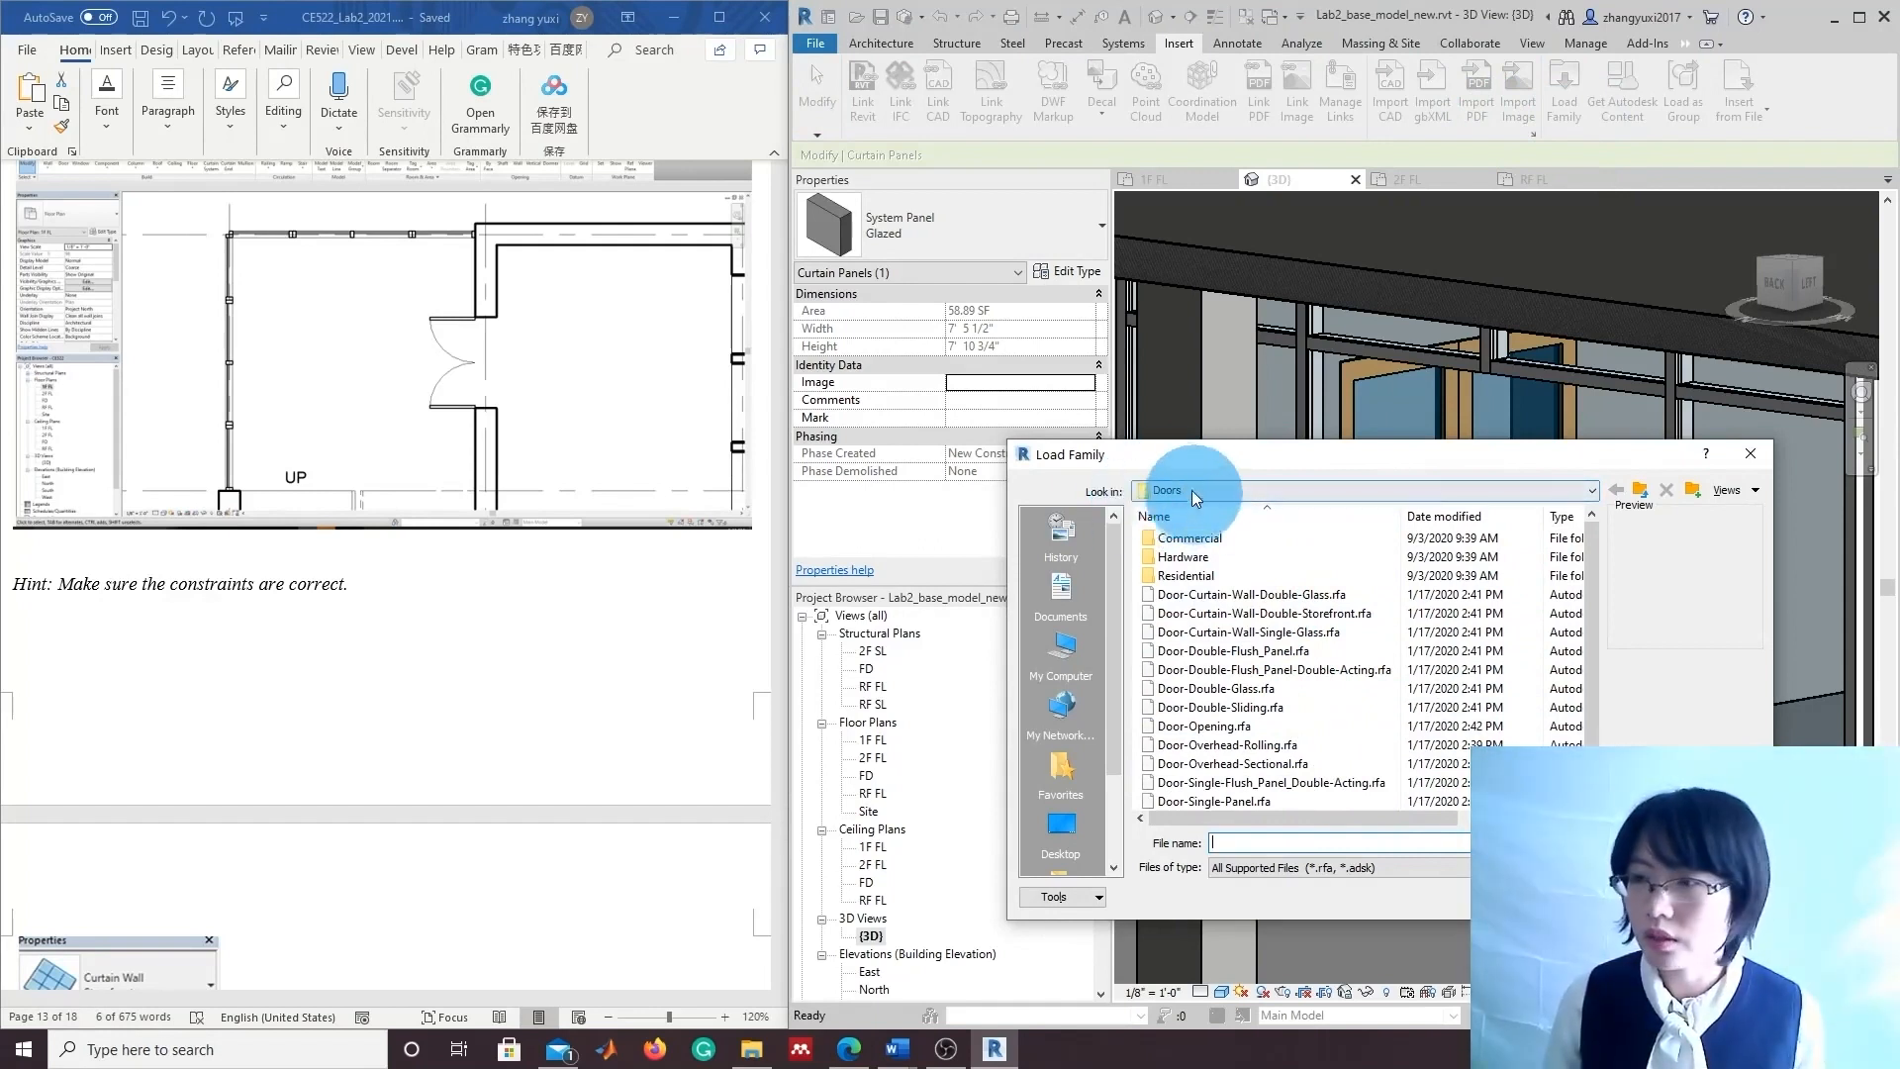
left_click(1224, 615)
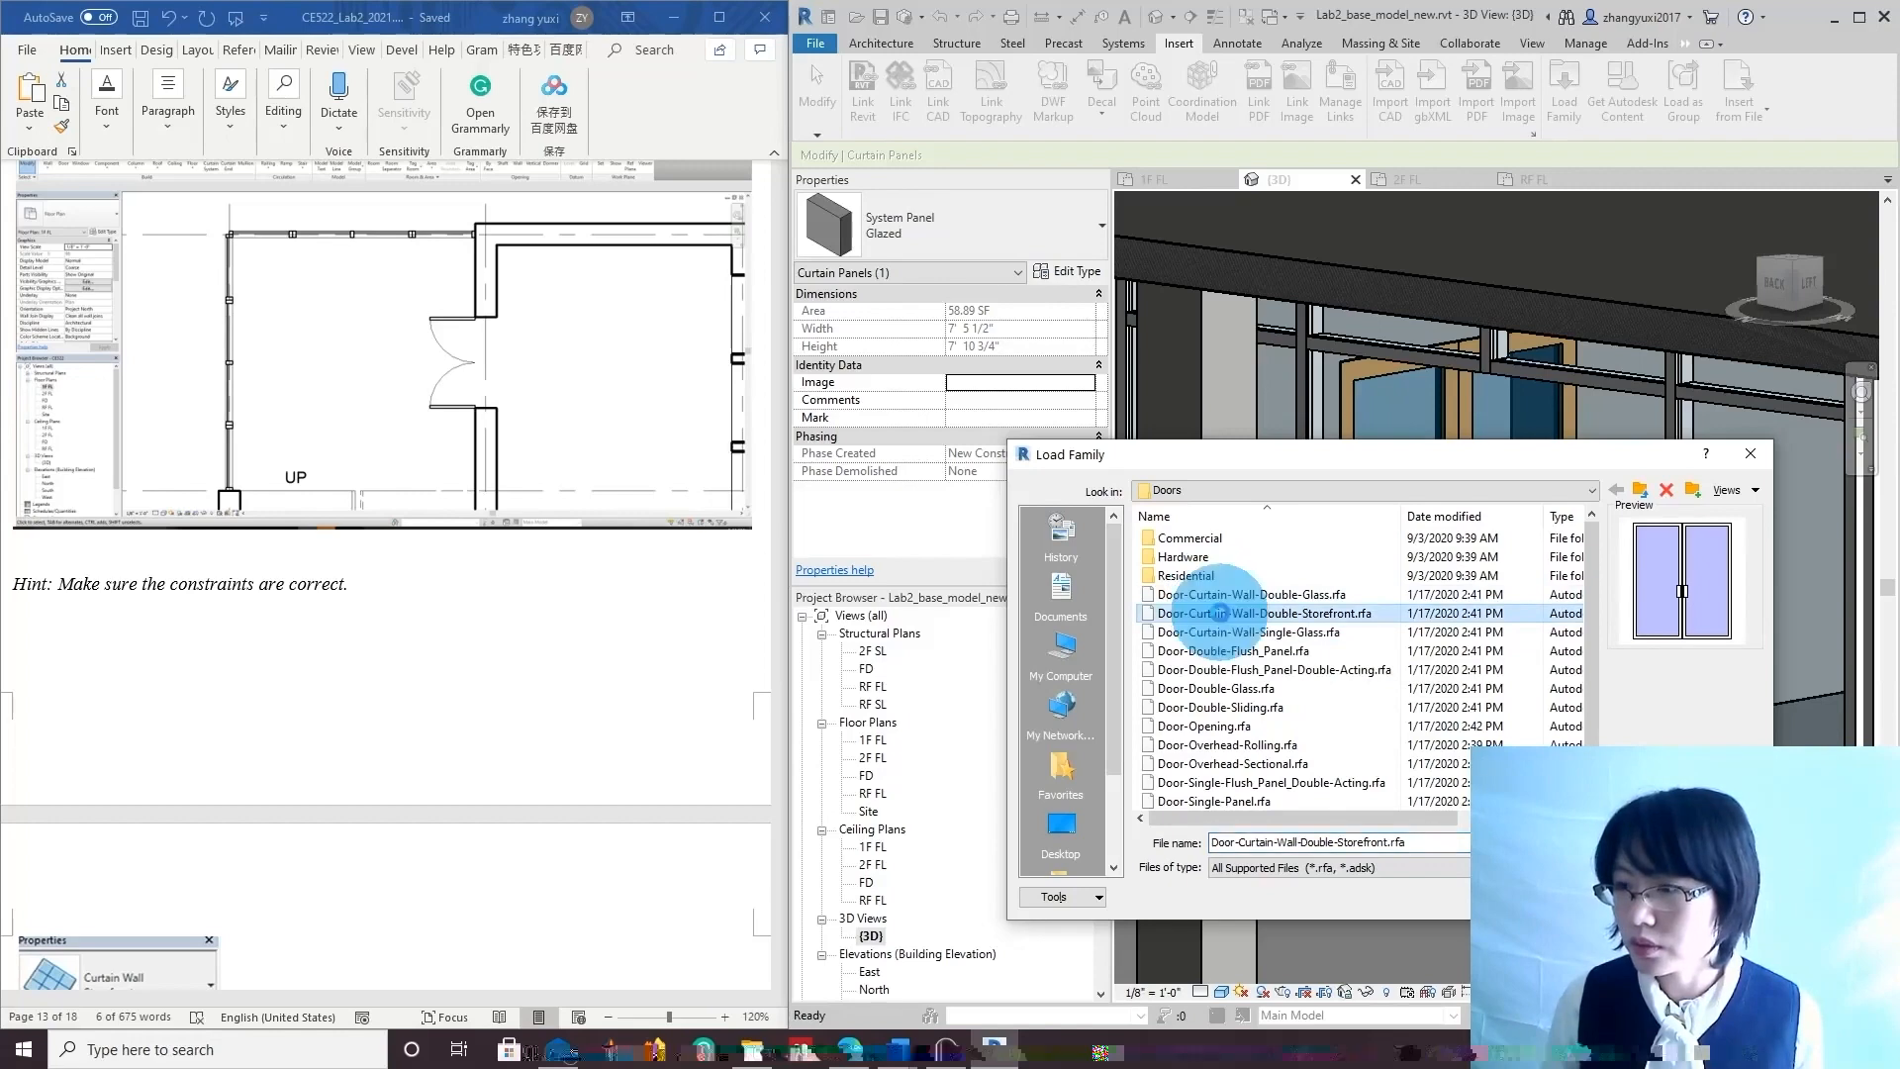
right_click(1219, 614)
left_click(1211, 621)
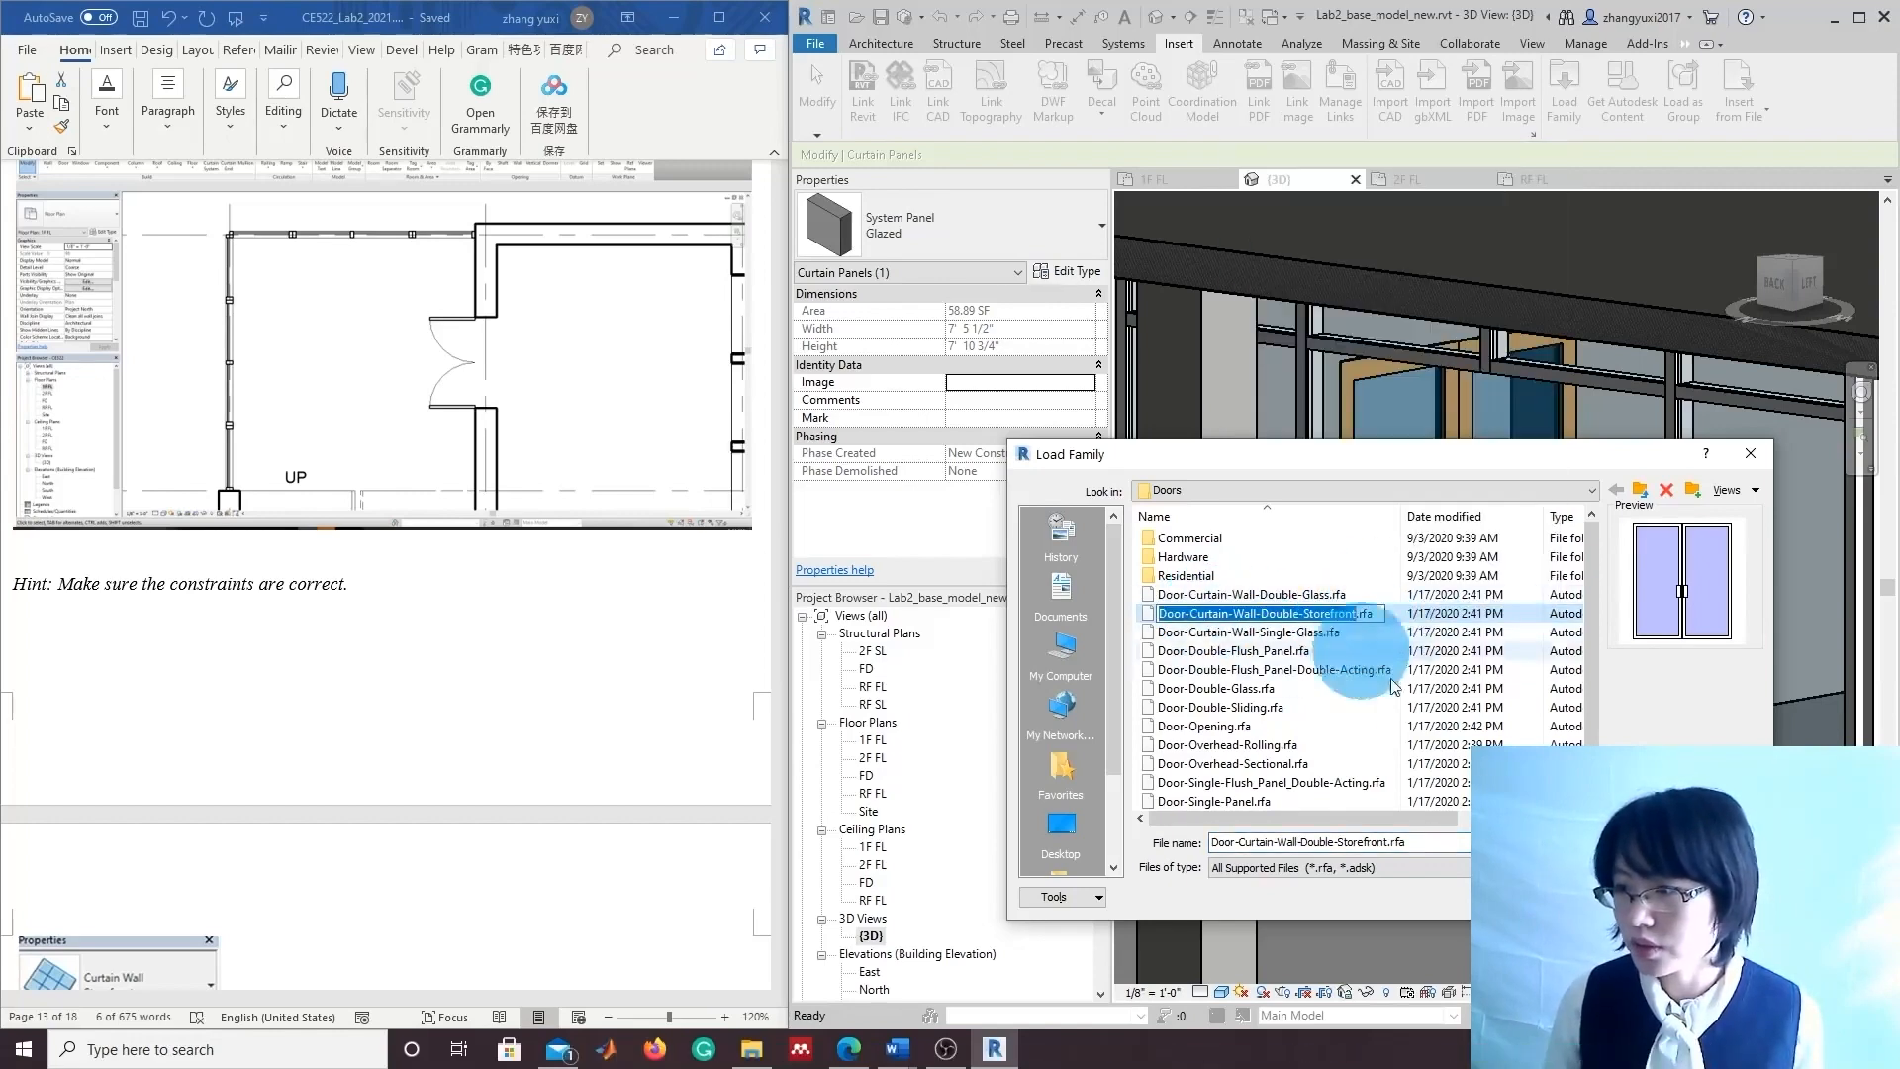
key("Return")
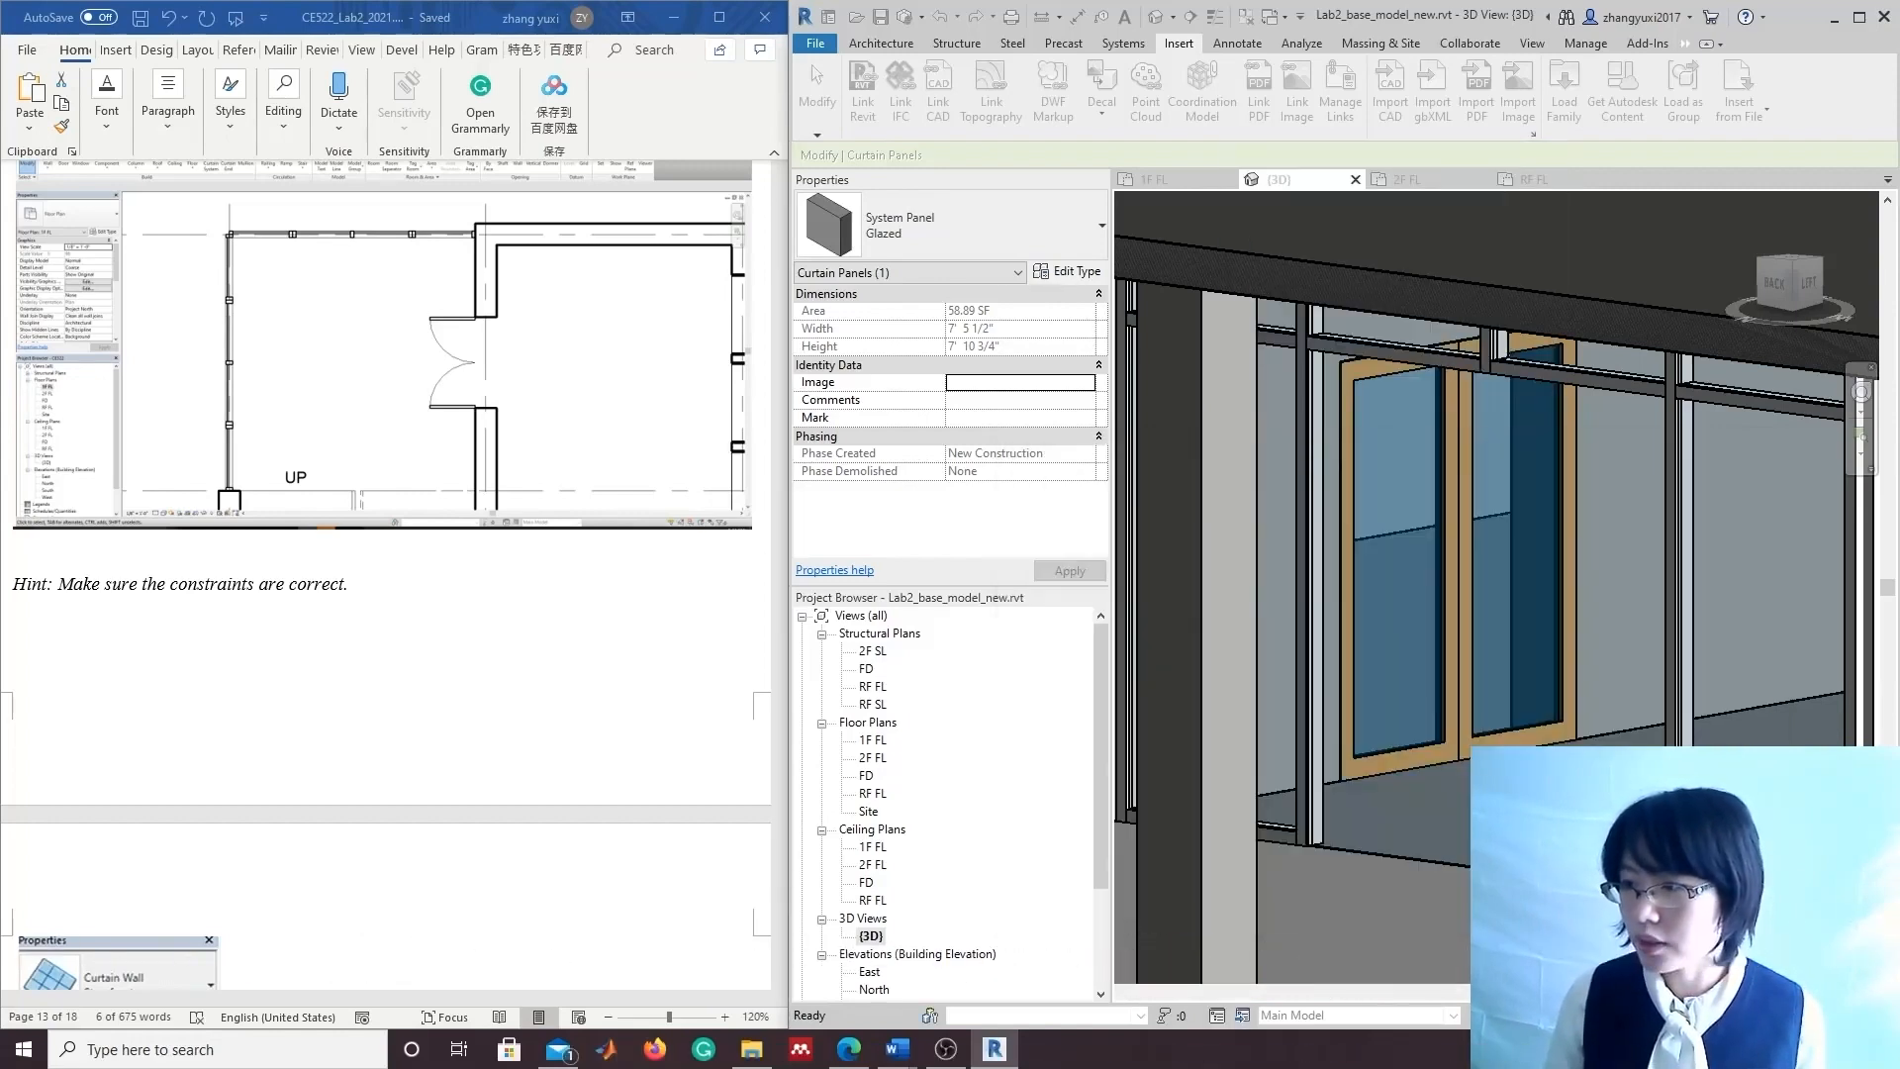
Change the unpinned glazed panel in front of the double glass door to the Door-Curtain-Wall-Double-Storefront type.
left_click(1464, 859)
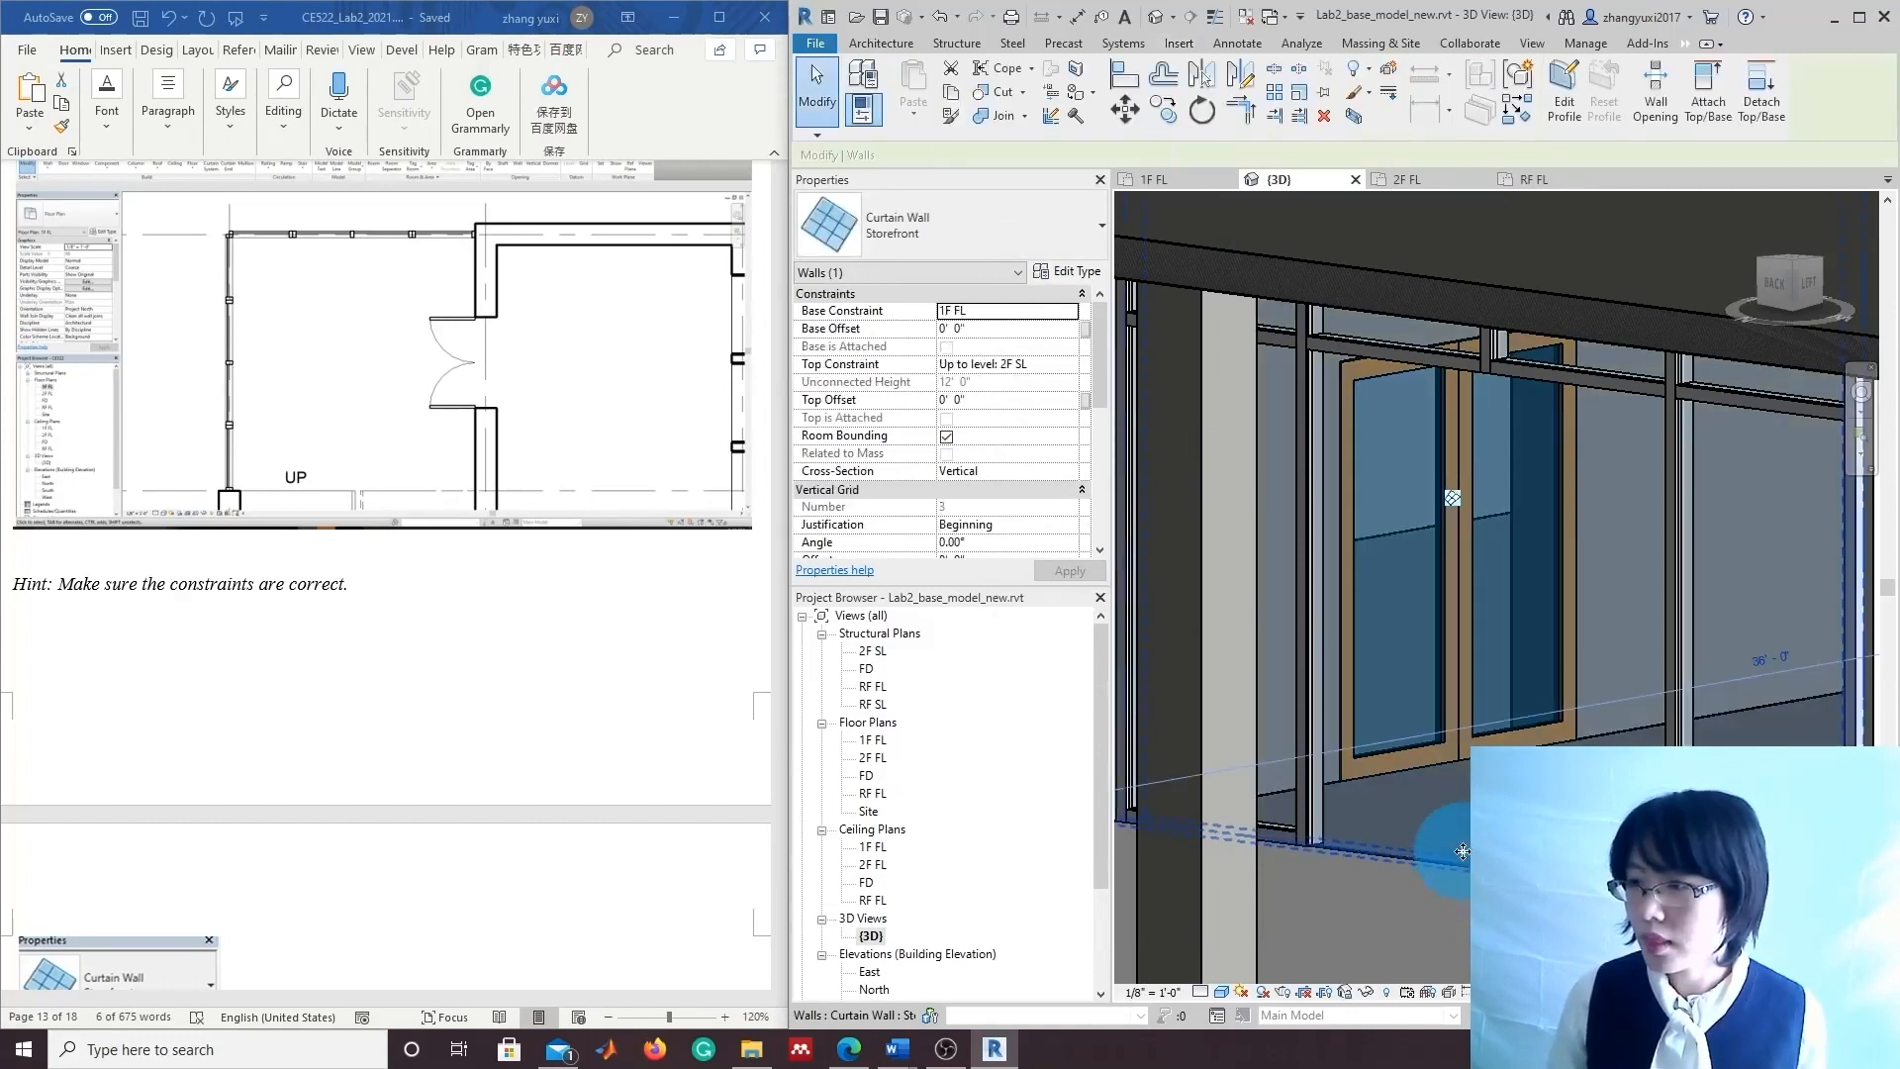
right_click(1464, 857)
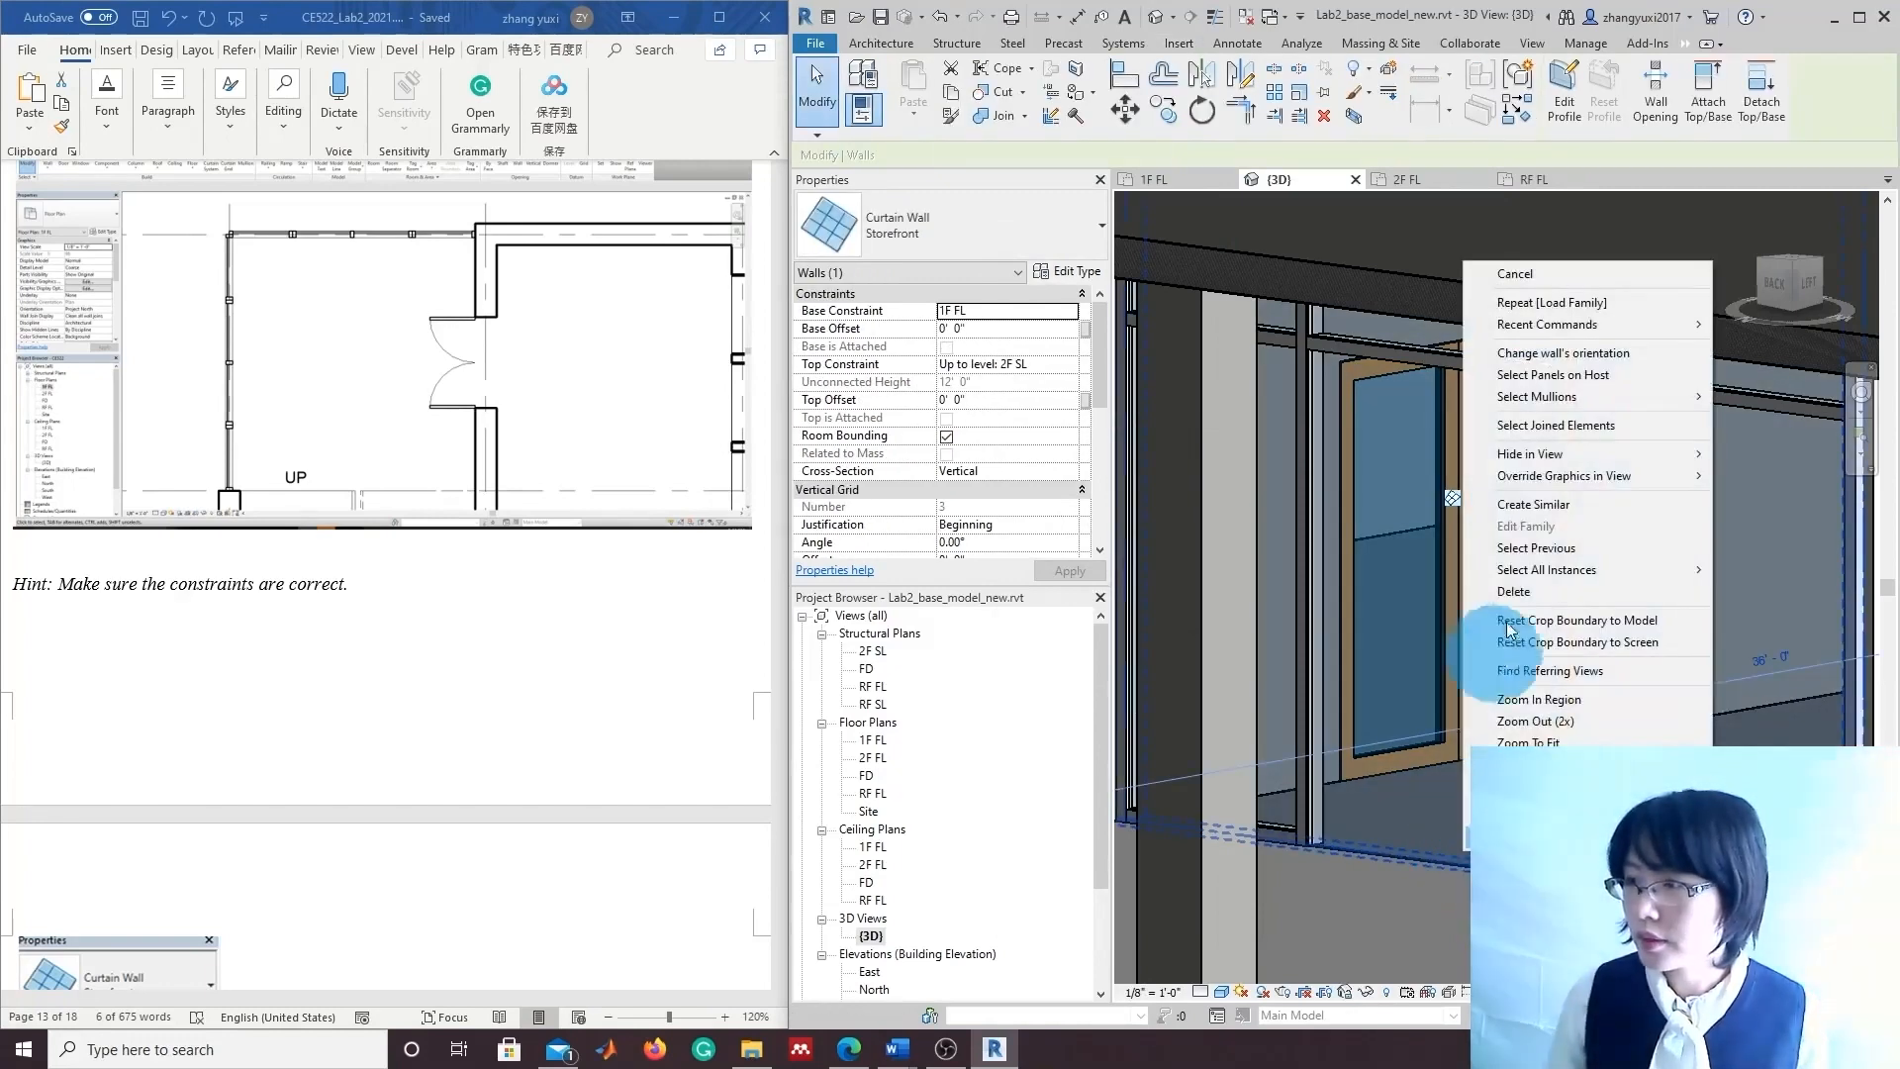
left_click(1574, 376)
left_click(1493, 518)
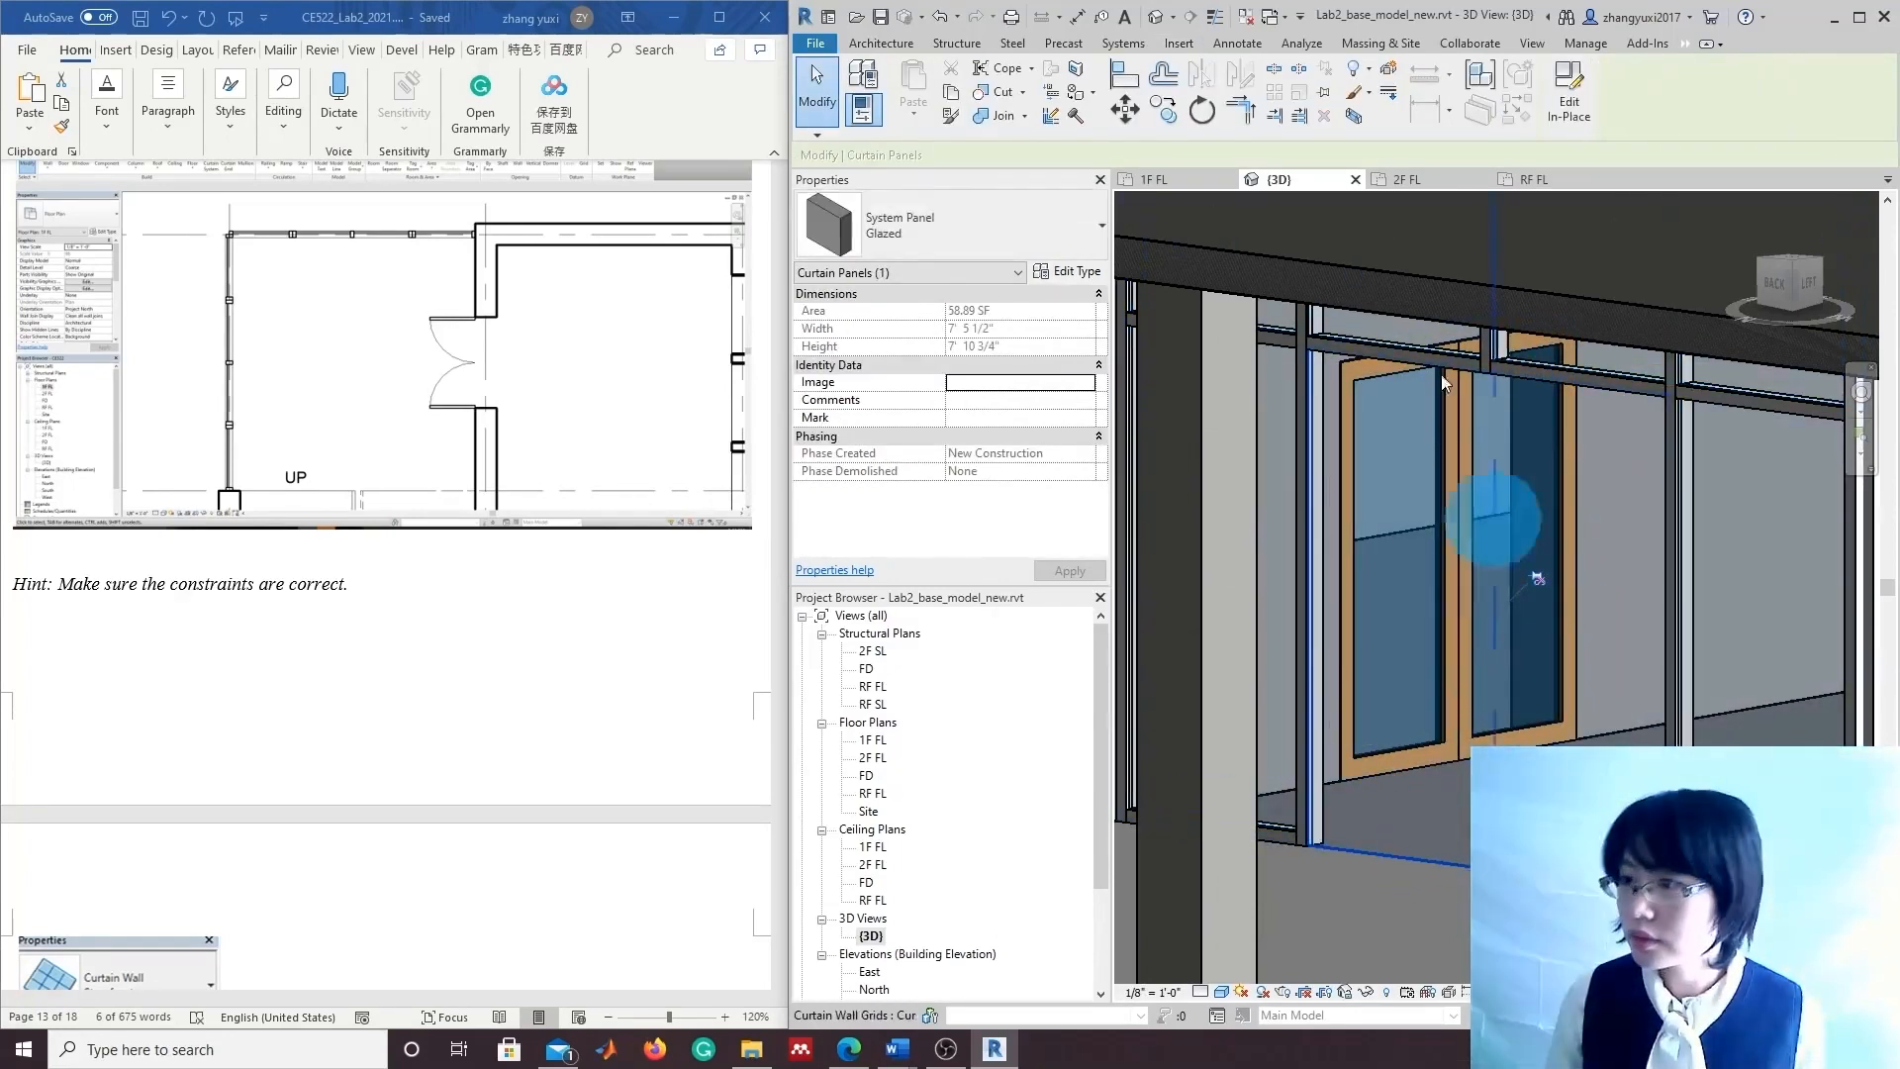
left_click(950, 226)
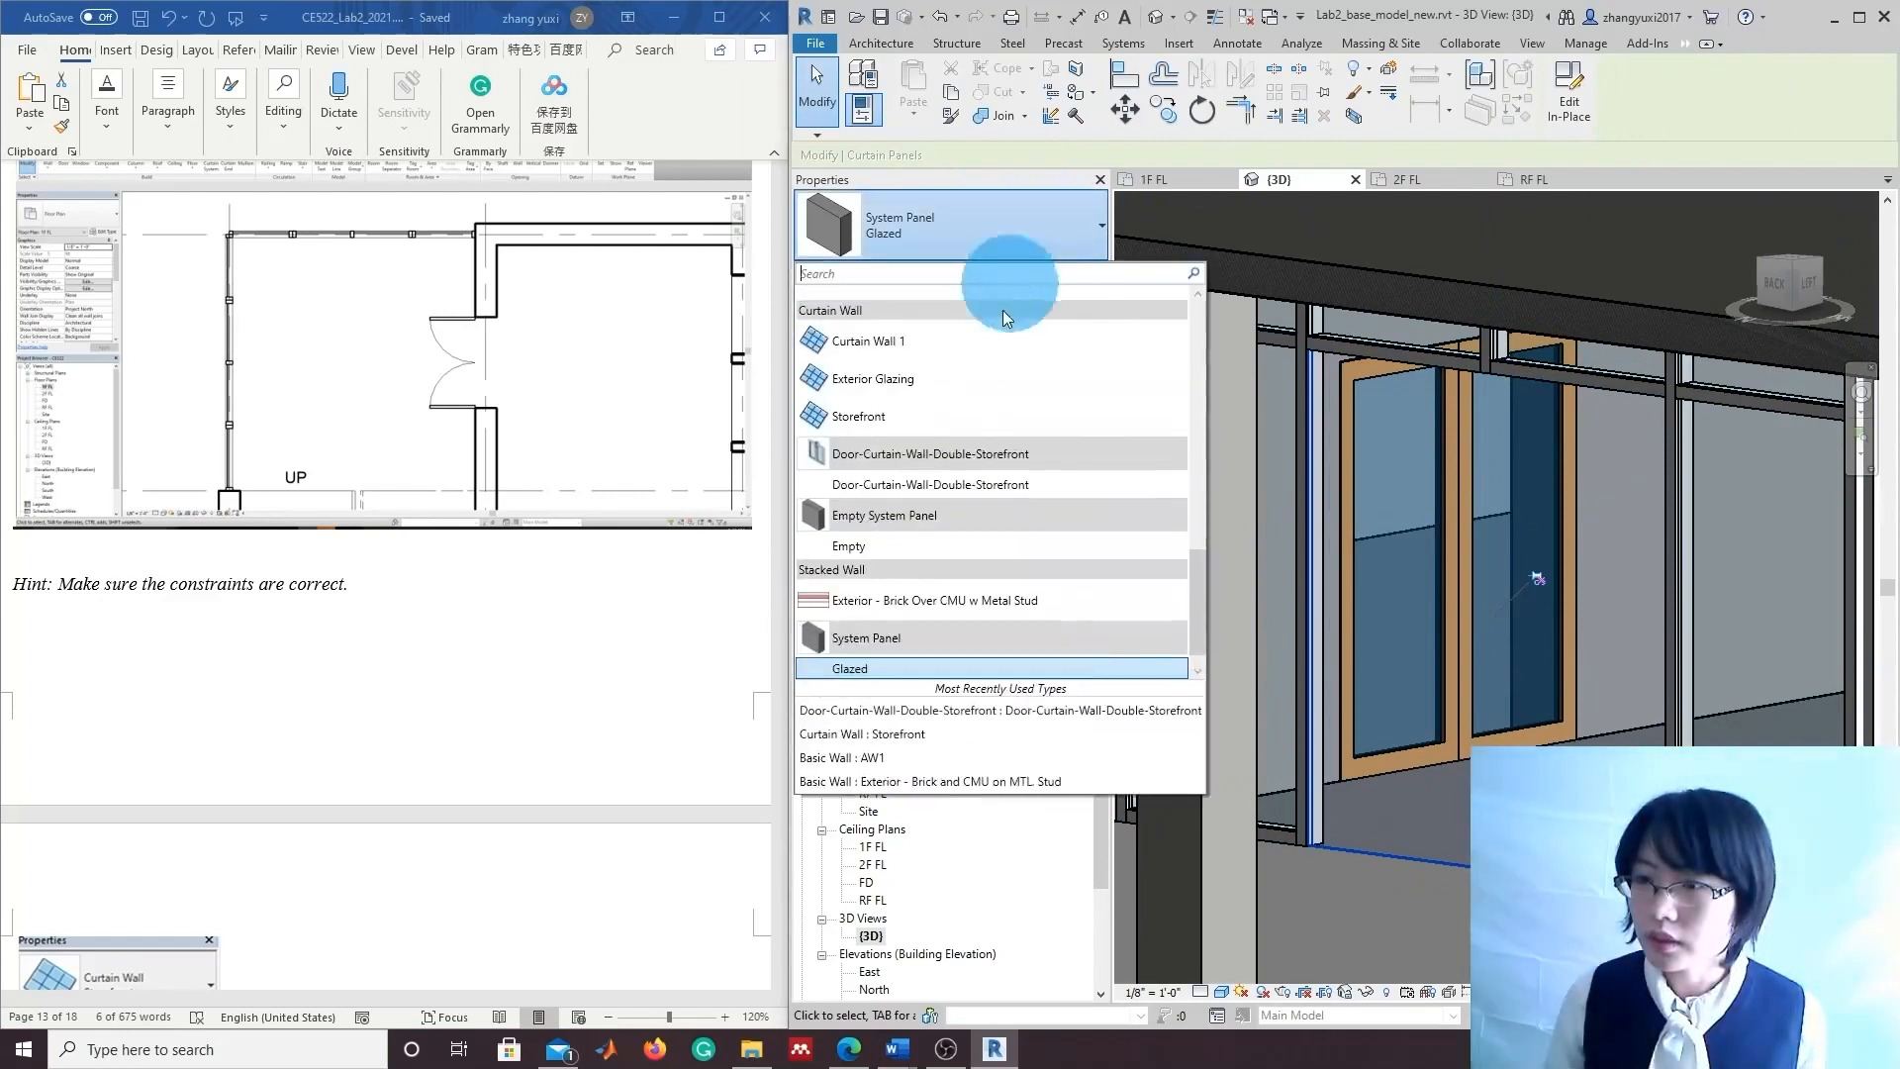
left_click(1014, 485)
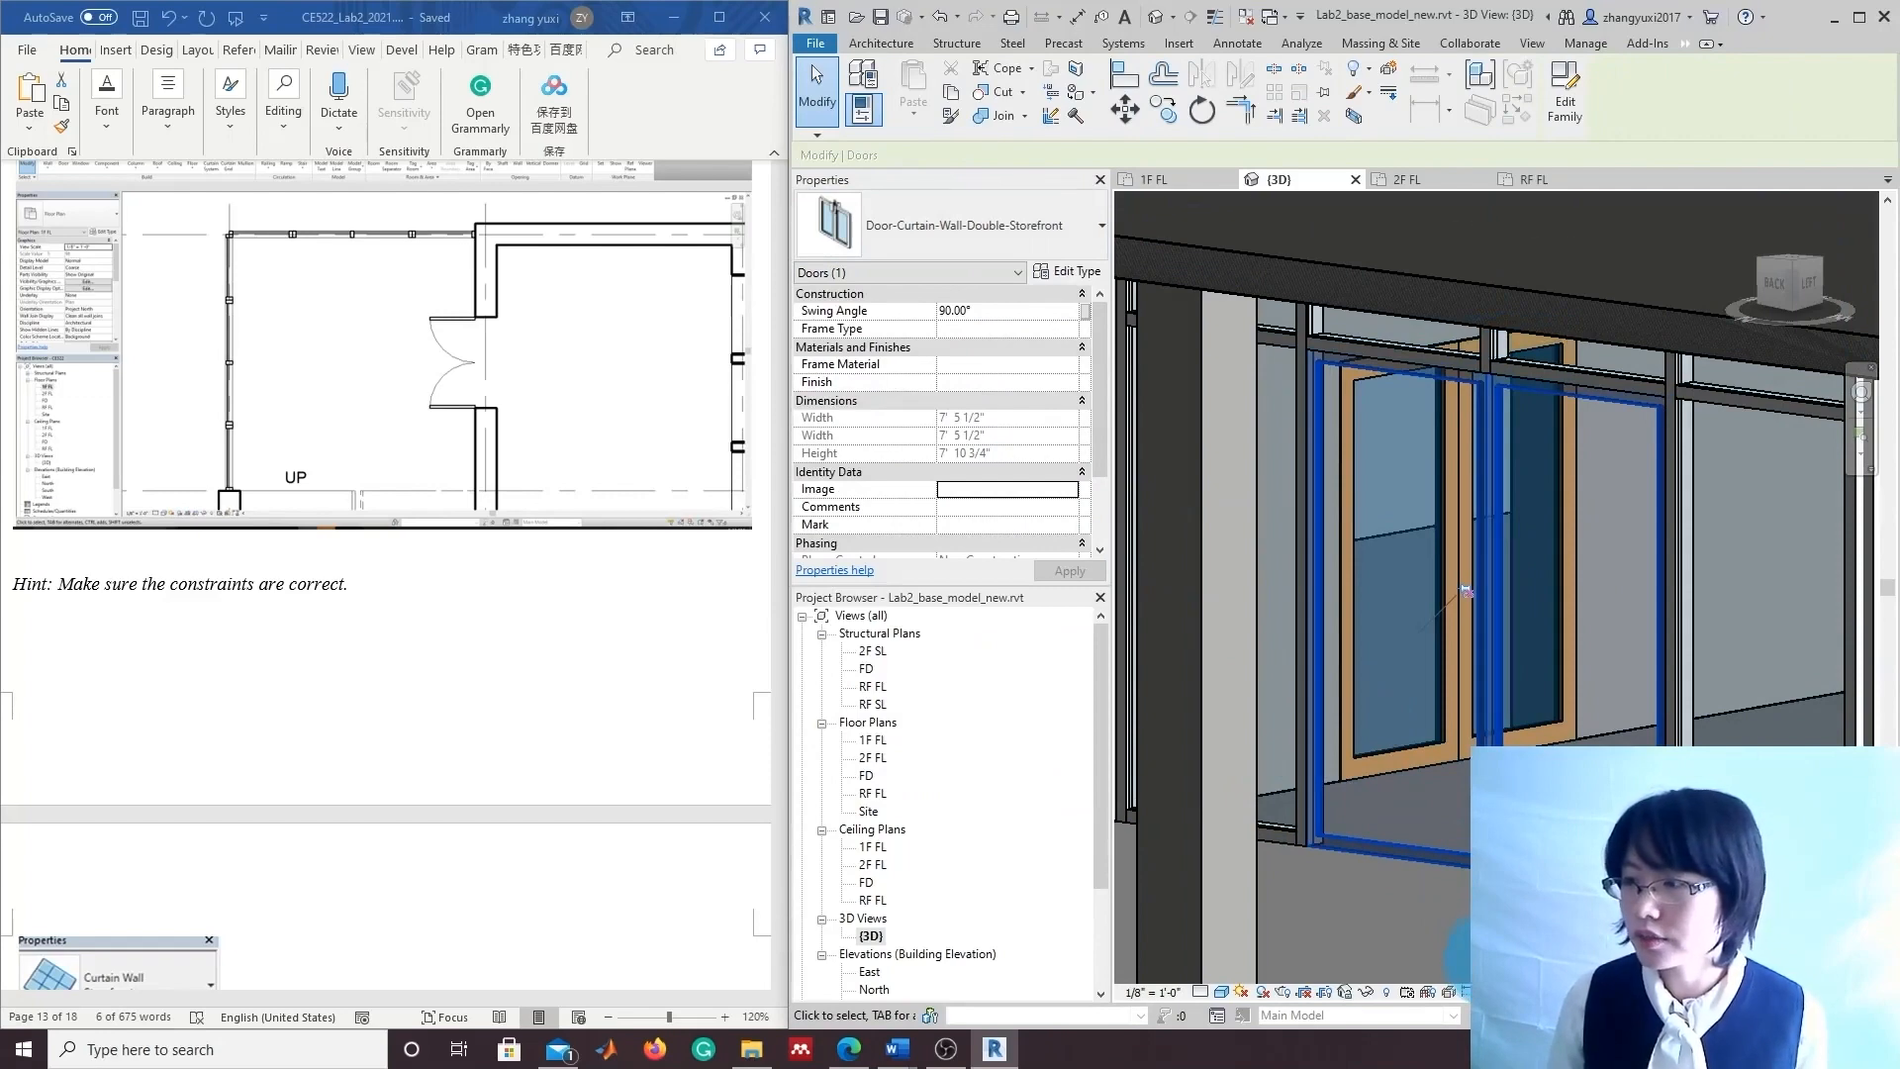
scroll(1468, 950, "down", 1)
left_click(1452, 913)
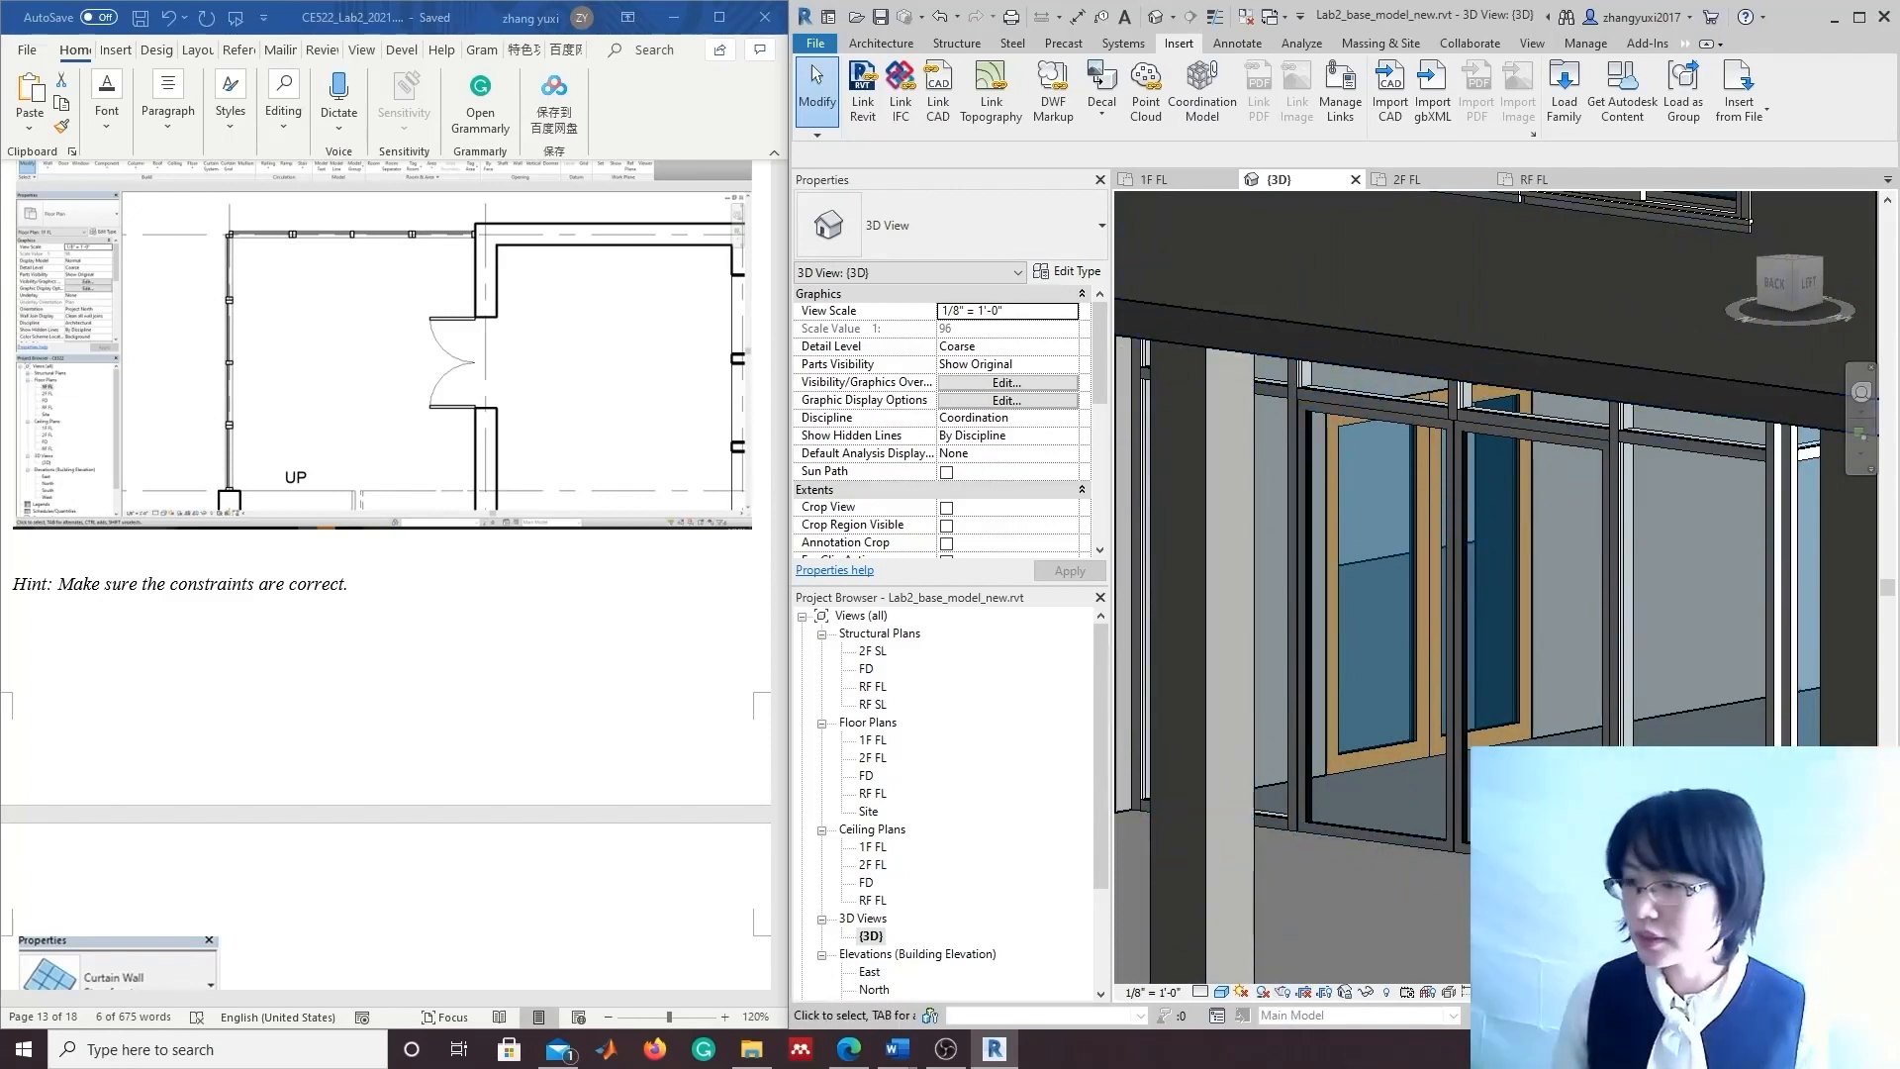
Unpin and delete the middle vertical mullion of the 16'-0" Storefront curtain wall on the building's left side, beside the stairs.
scroll(1623, 782, "down", 1)
middle_click_drag(1742, 791, 1486, 837)
scroll(1421, 796, "down", 1)
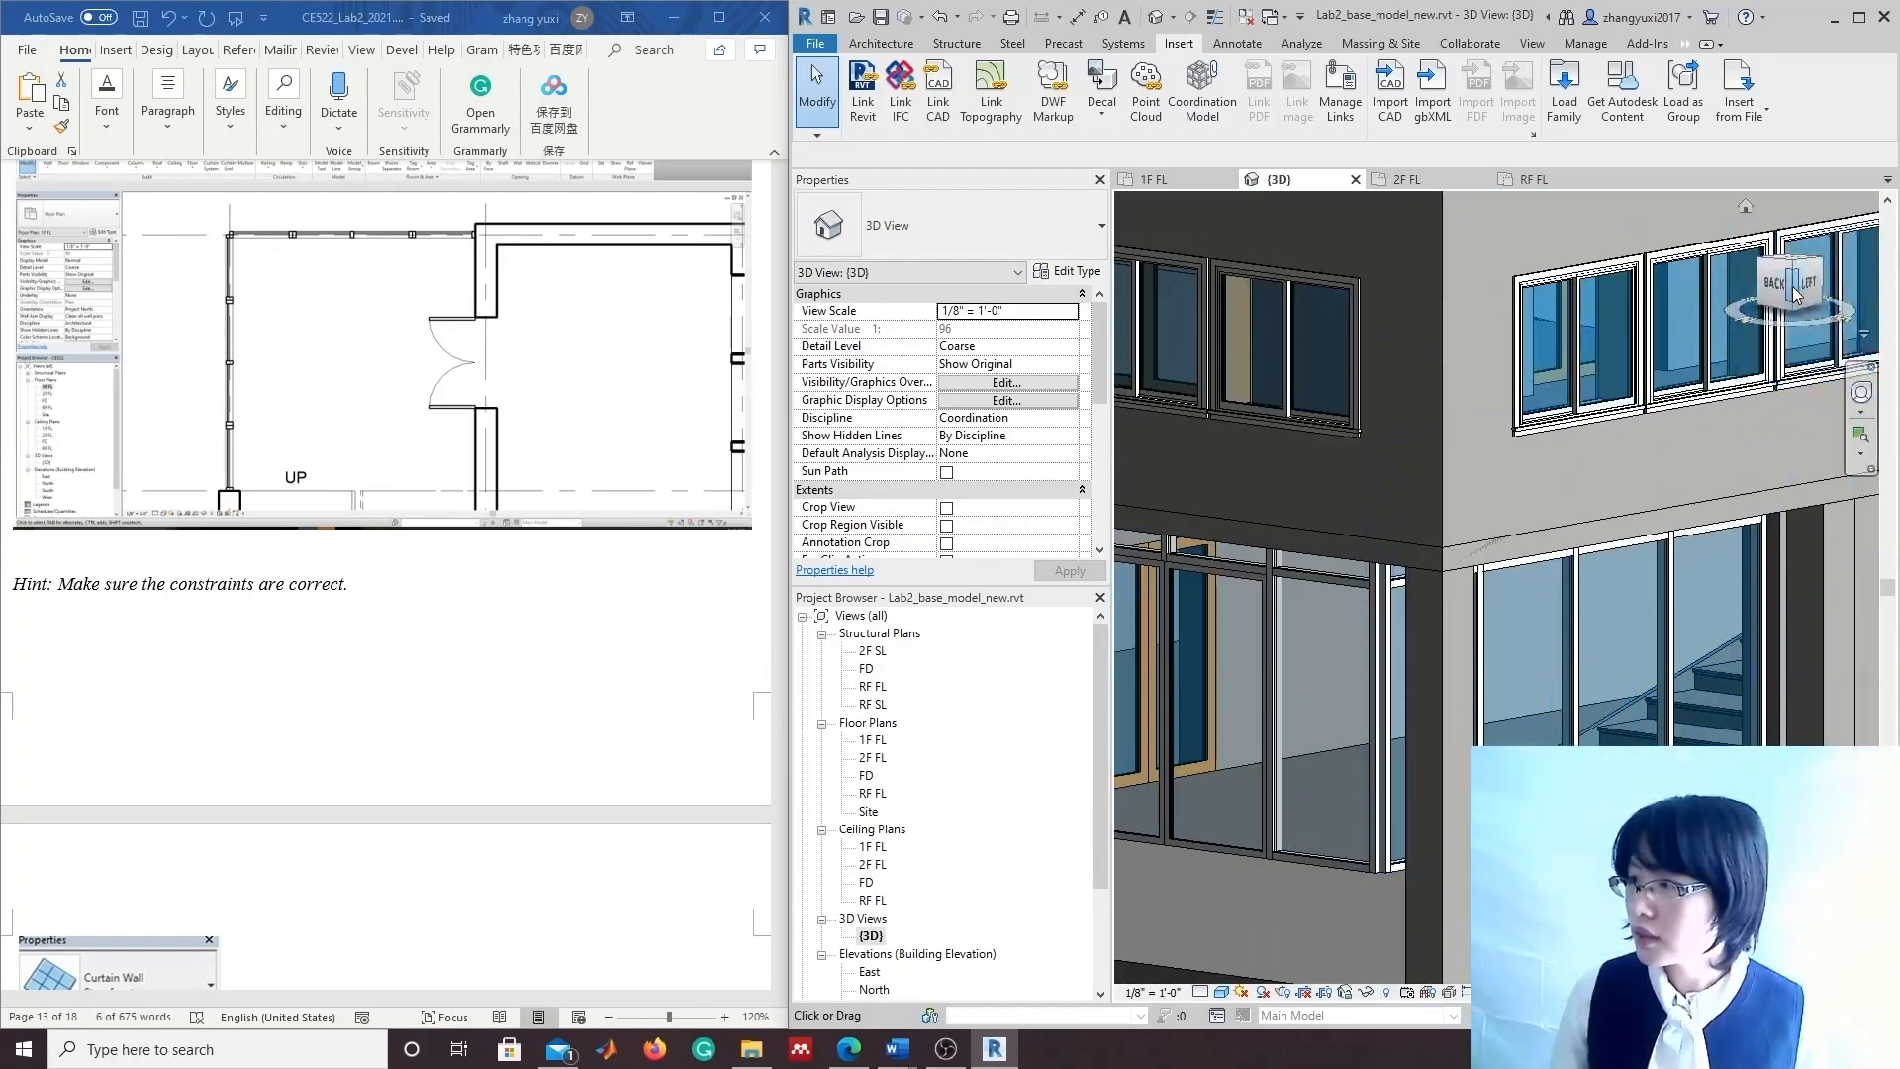
left_click_drag(1809, 313, 1774, 320)
scroll(1166, 913, "up", 1)
middle_click_drag(1167, 906, 1410, 825)
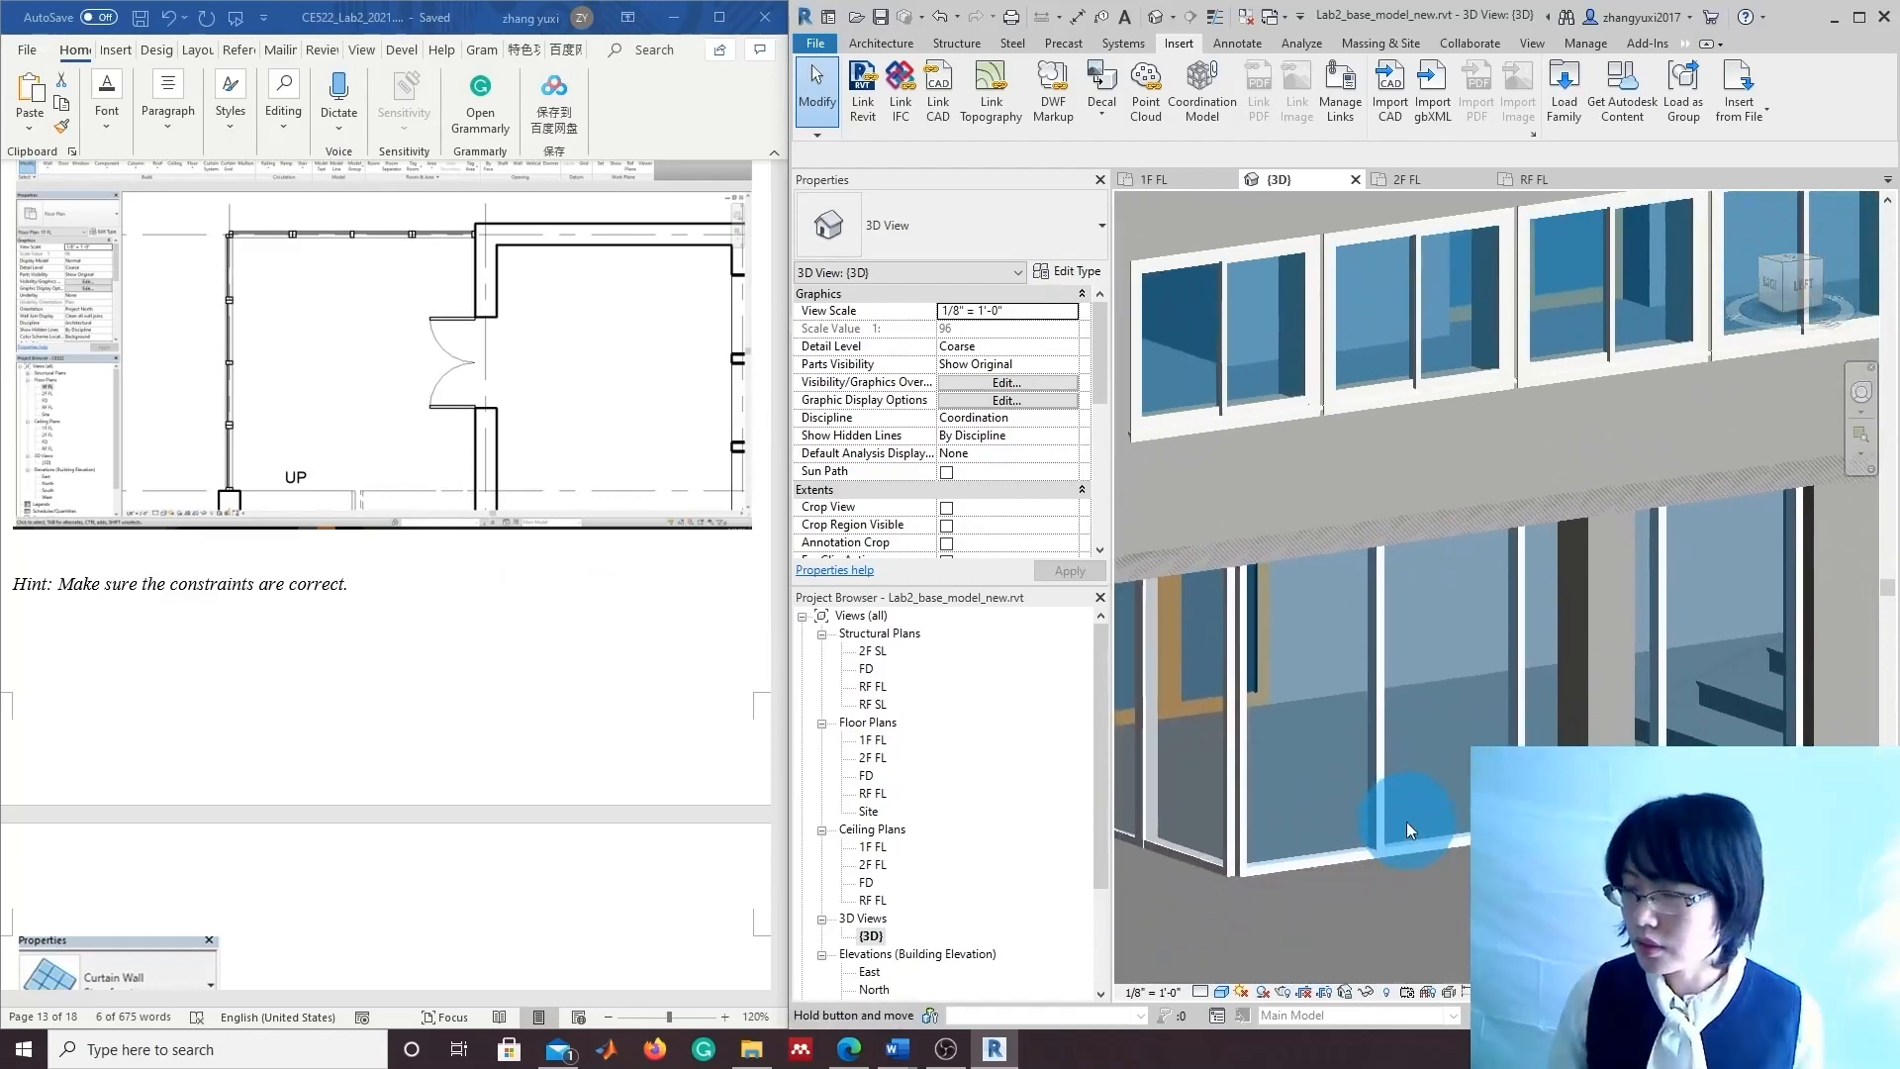
left_click(1463, 847)
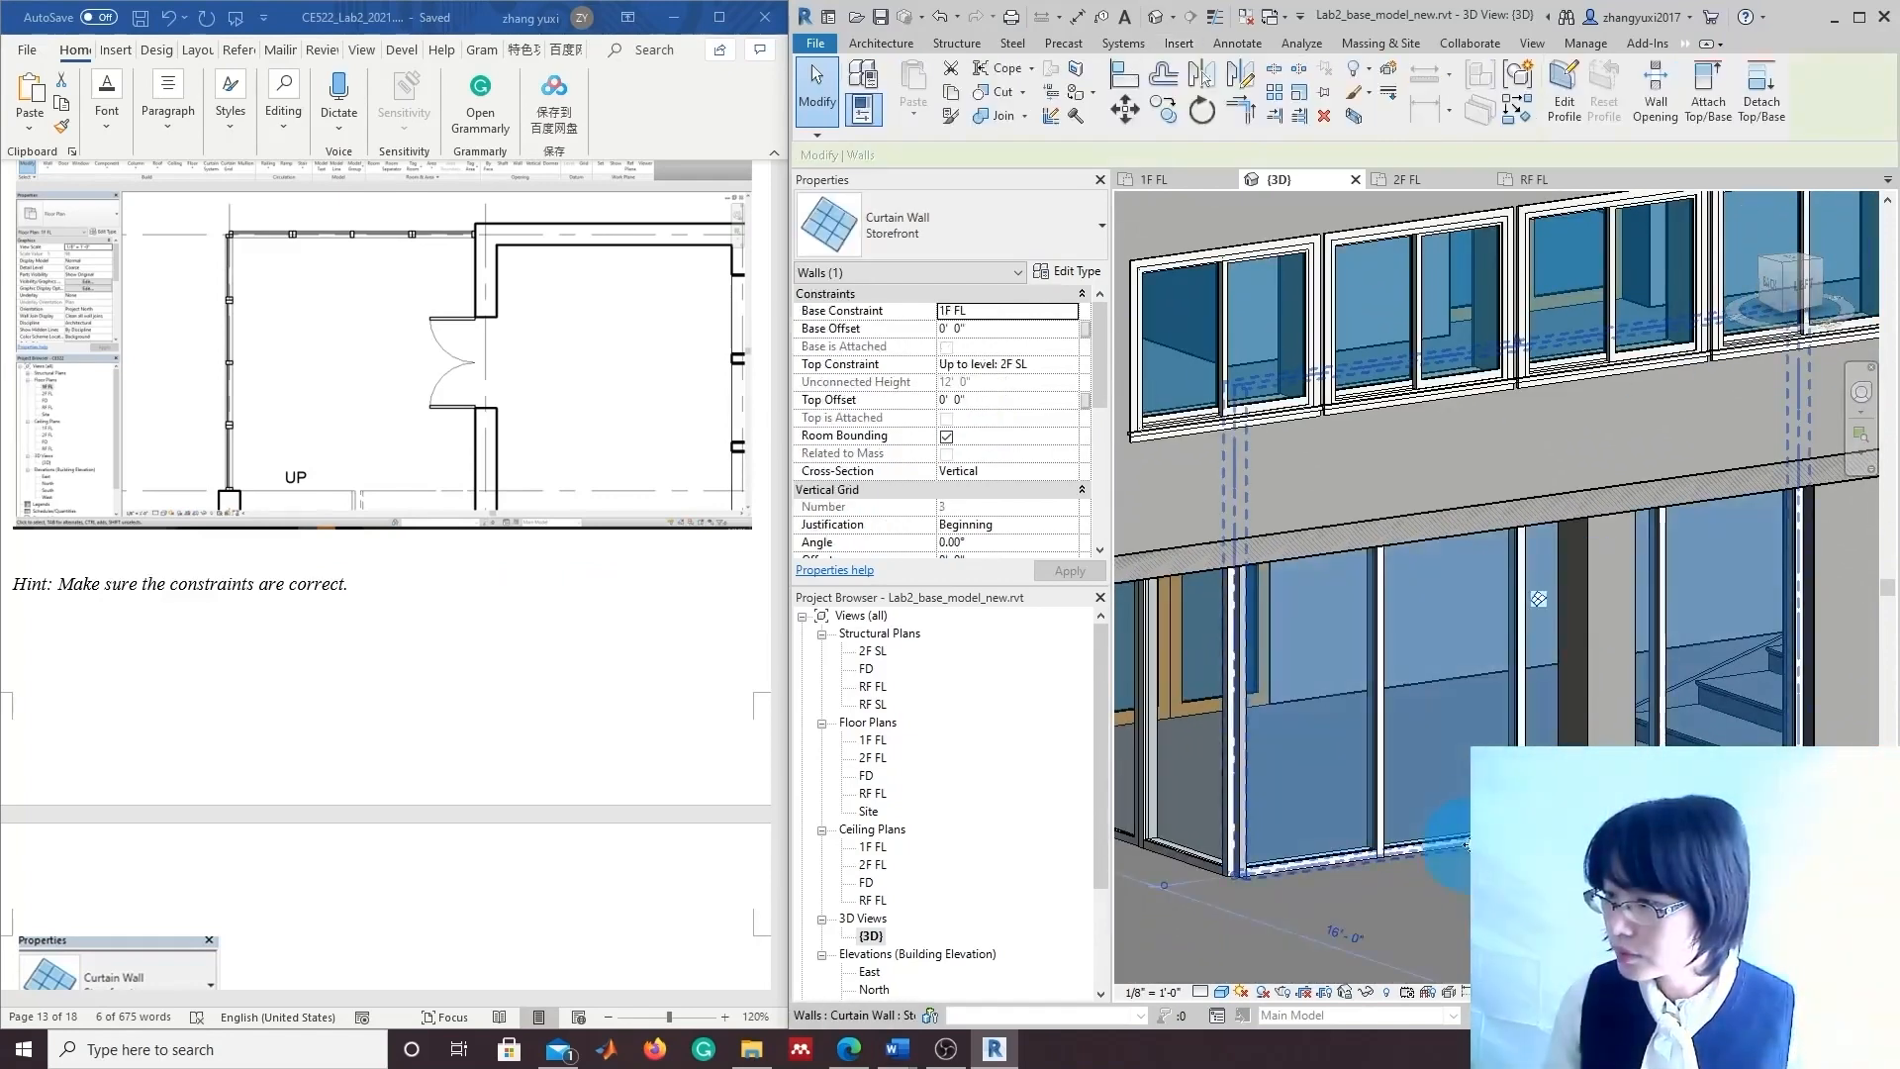
scroll(1524, 698, "up", 1)
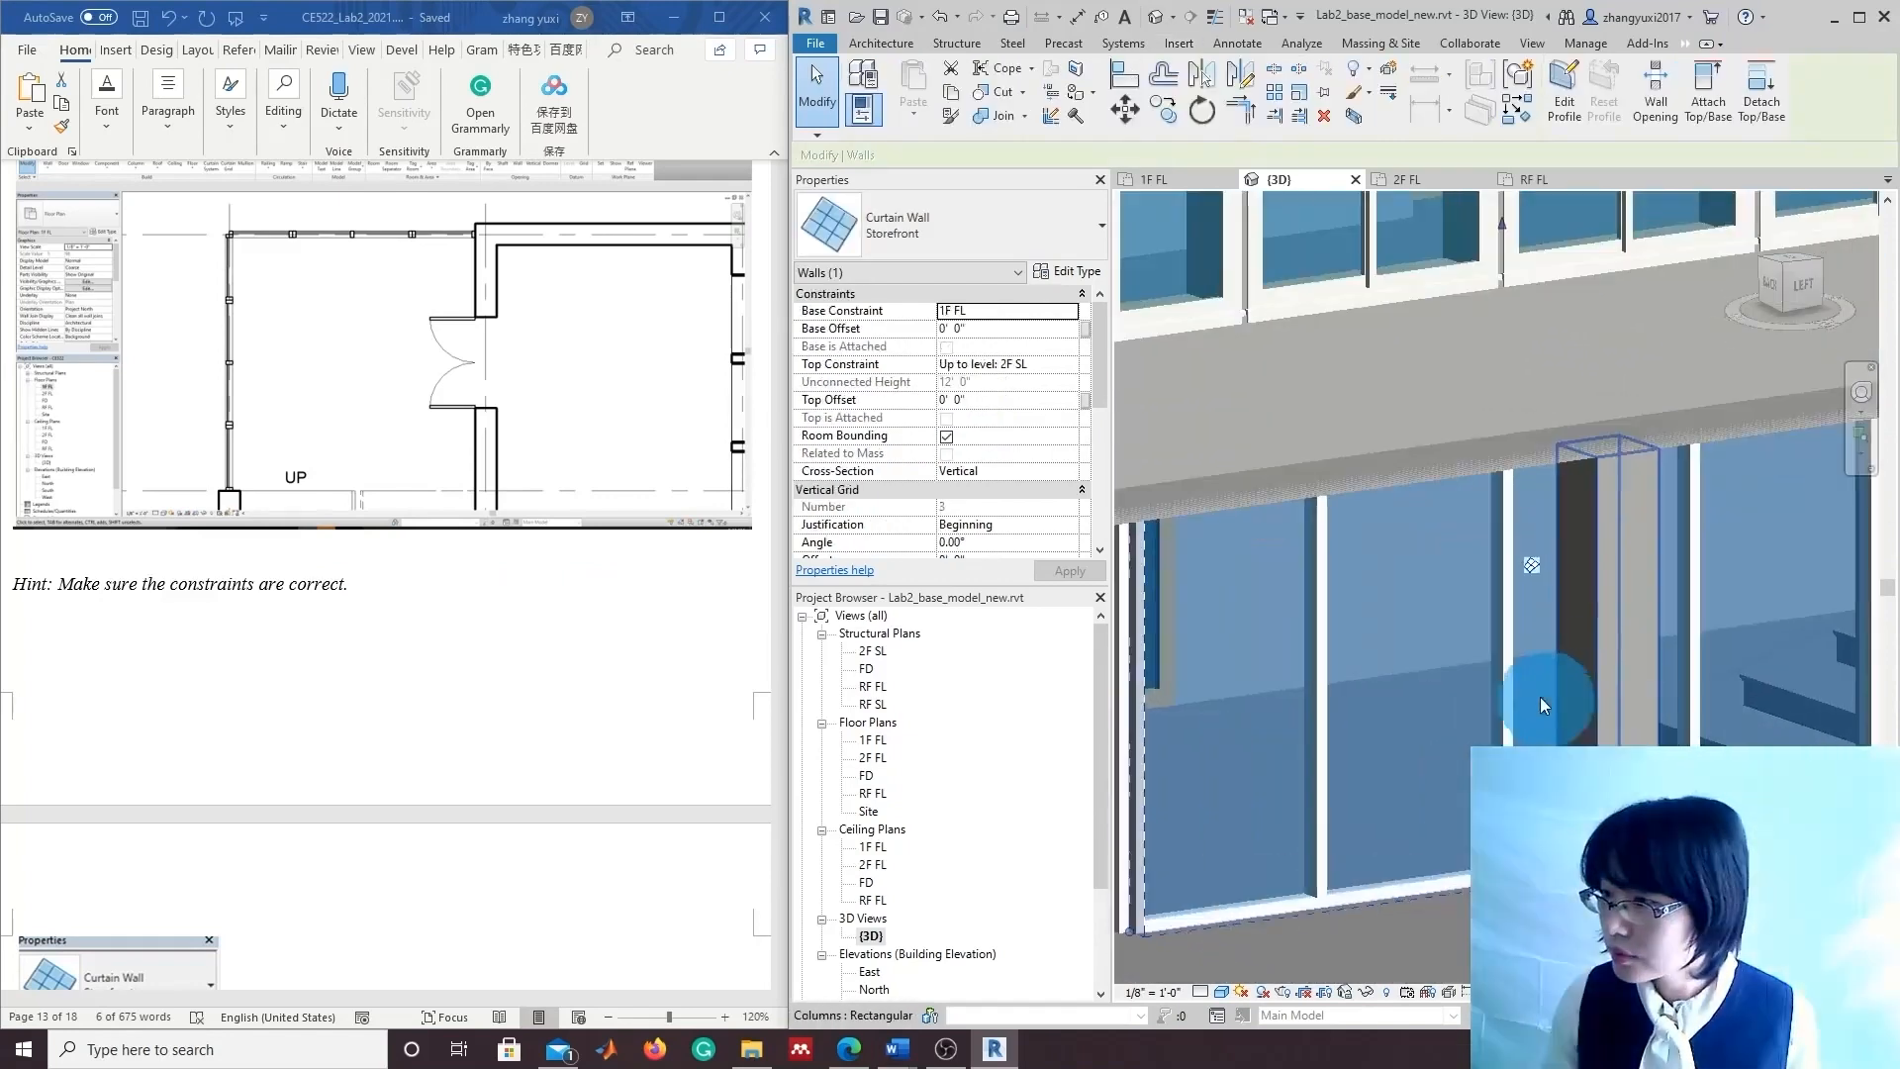
left_click(1409, 991)
left_click(1363, 953)
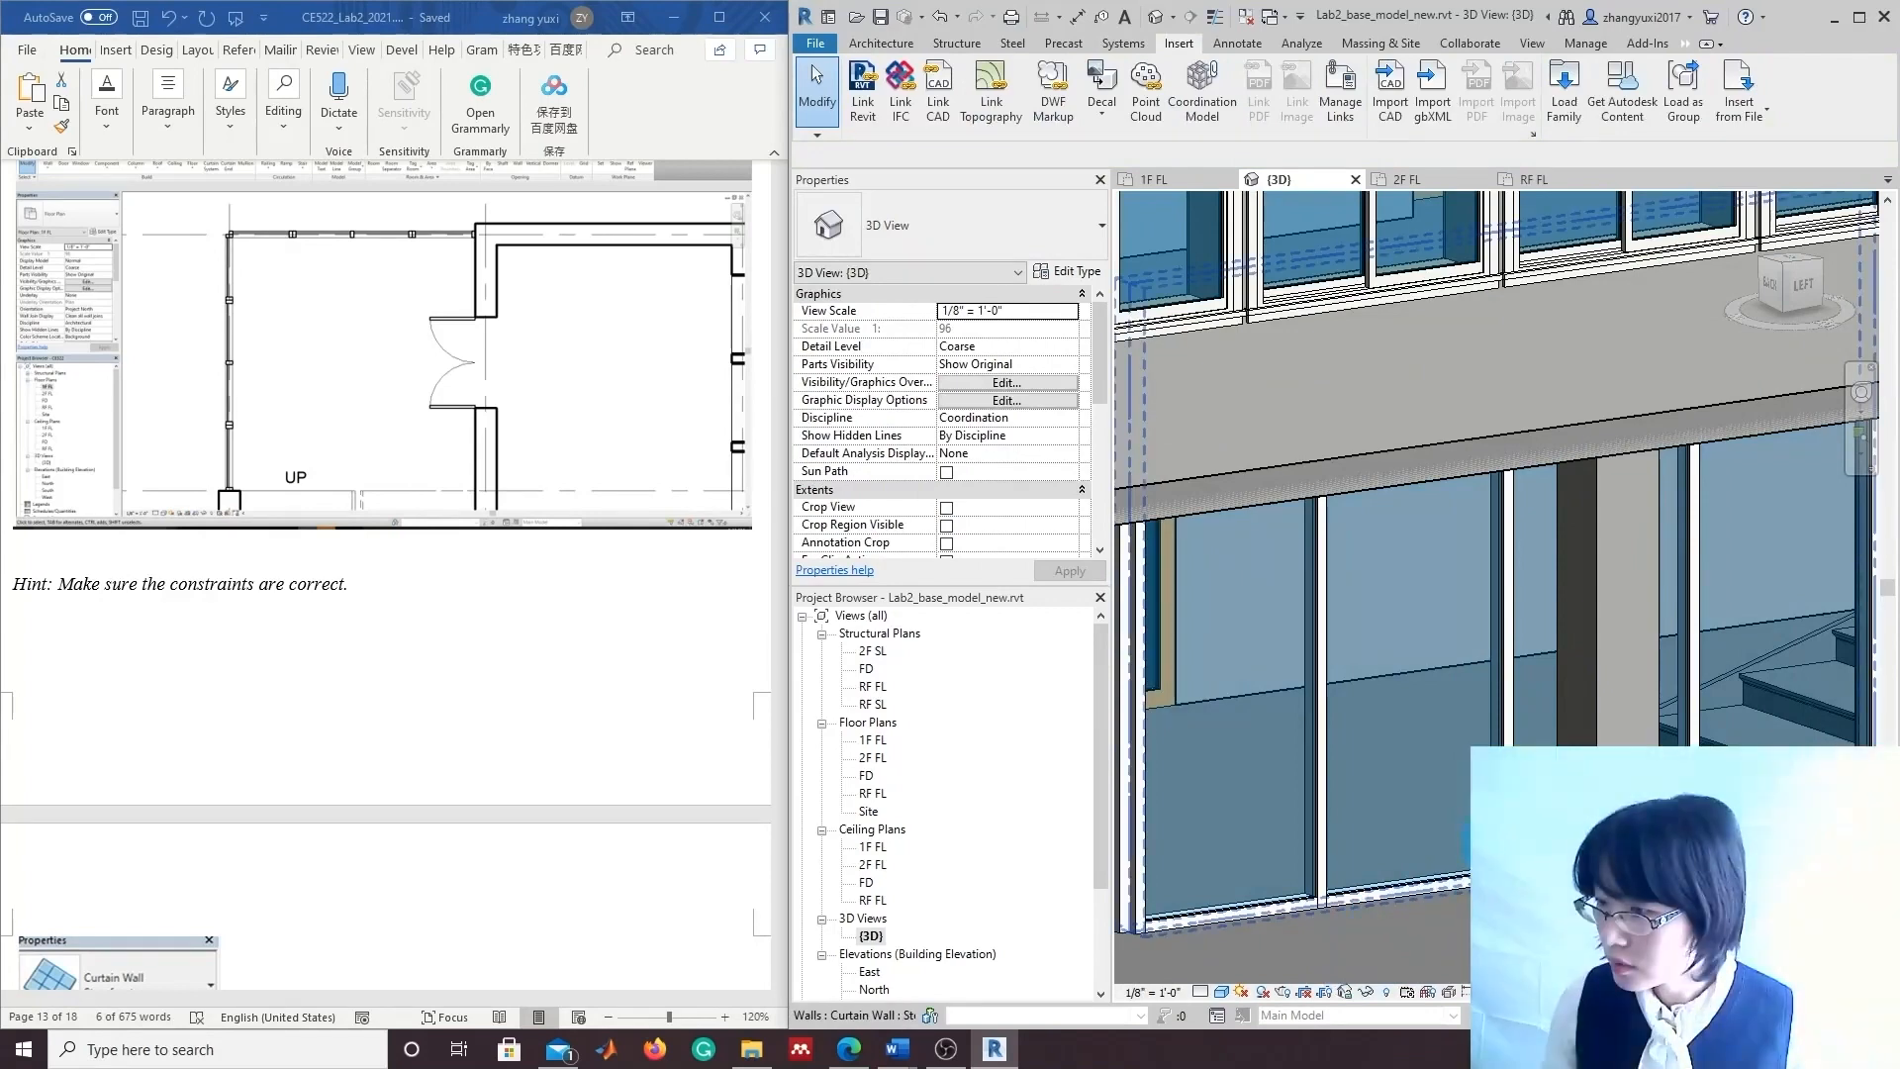
left_click(1546, 619)
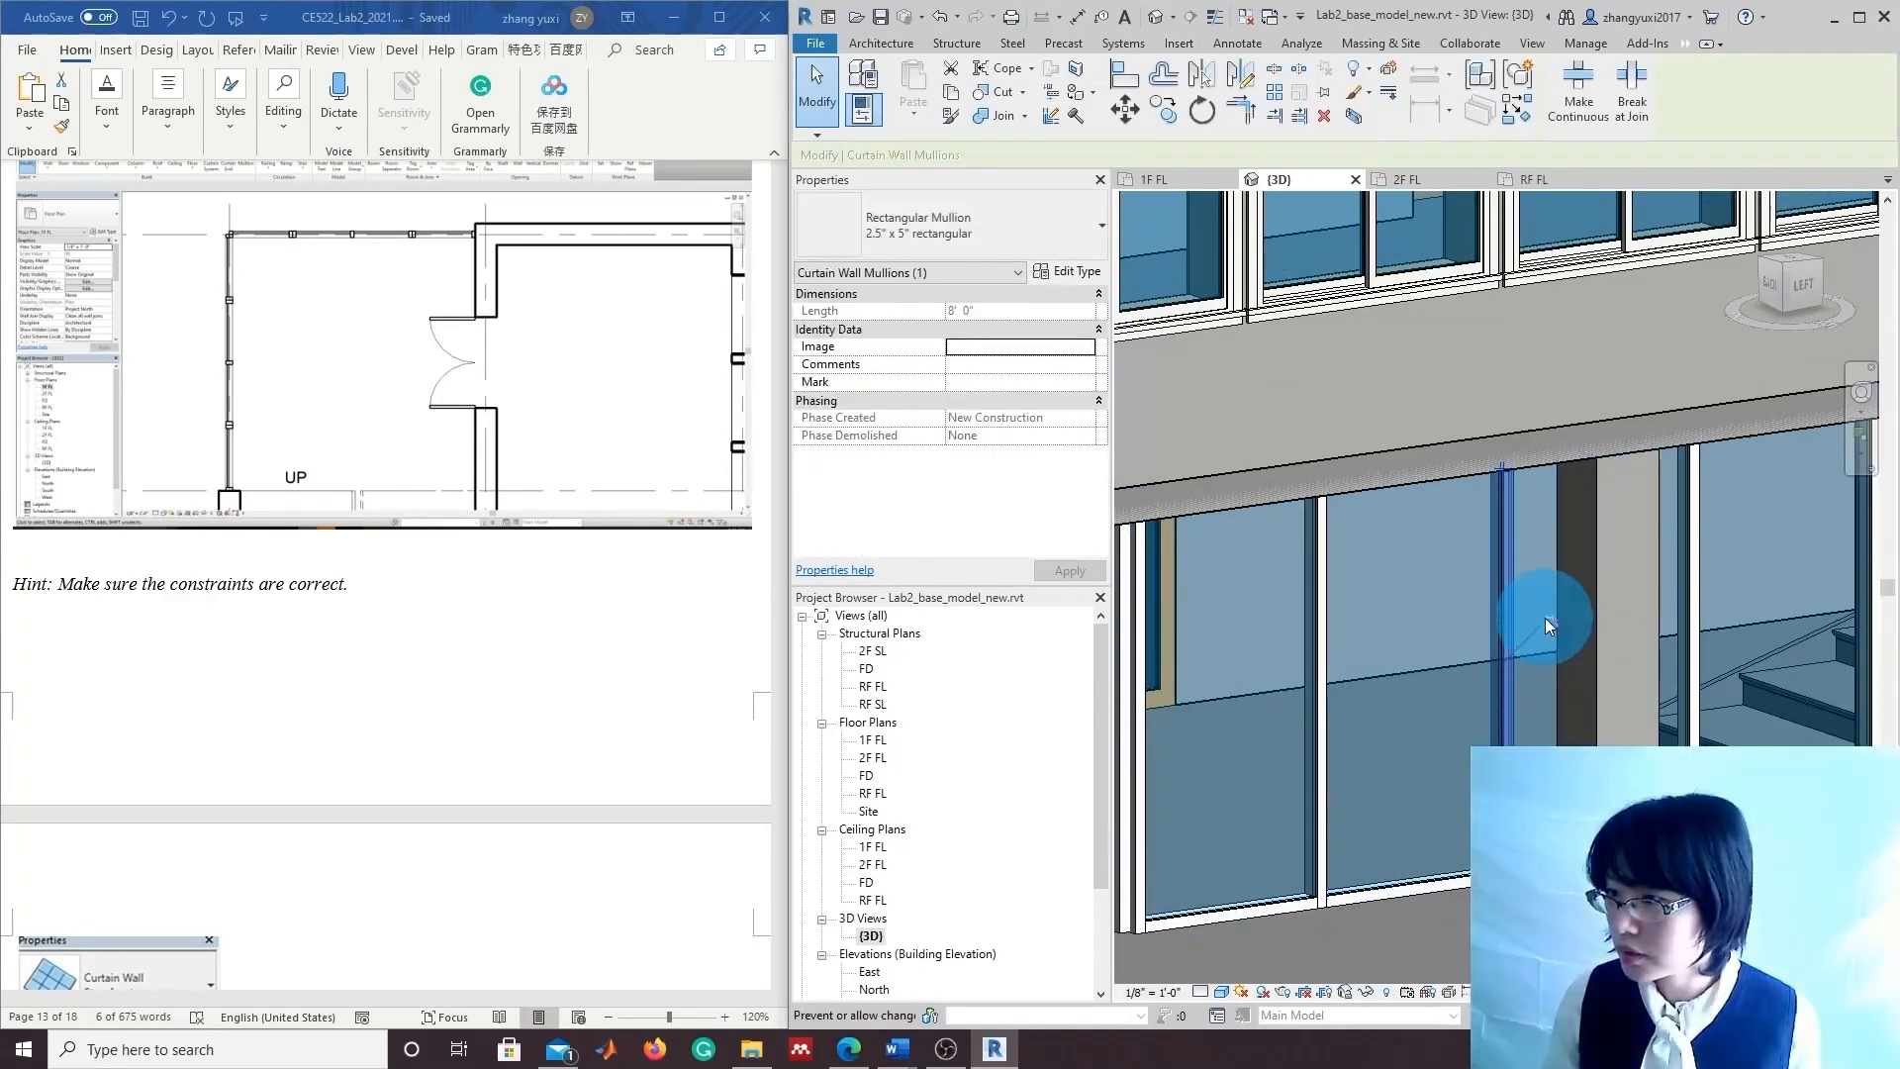
key("Delete")
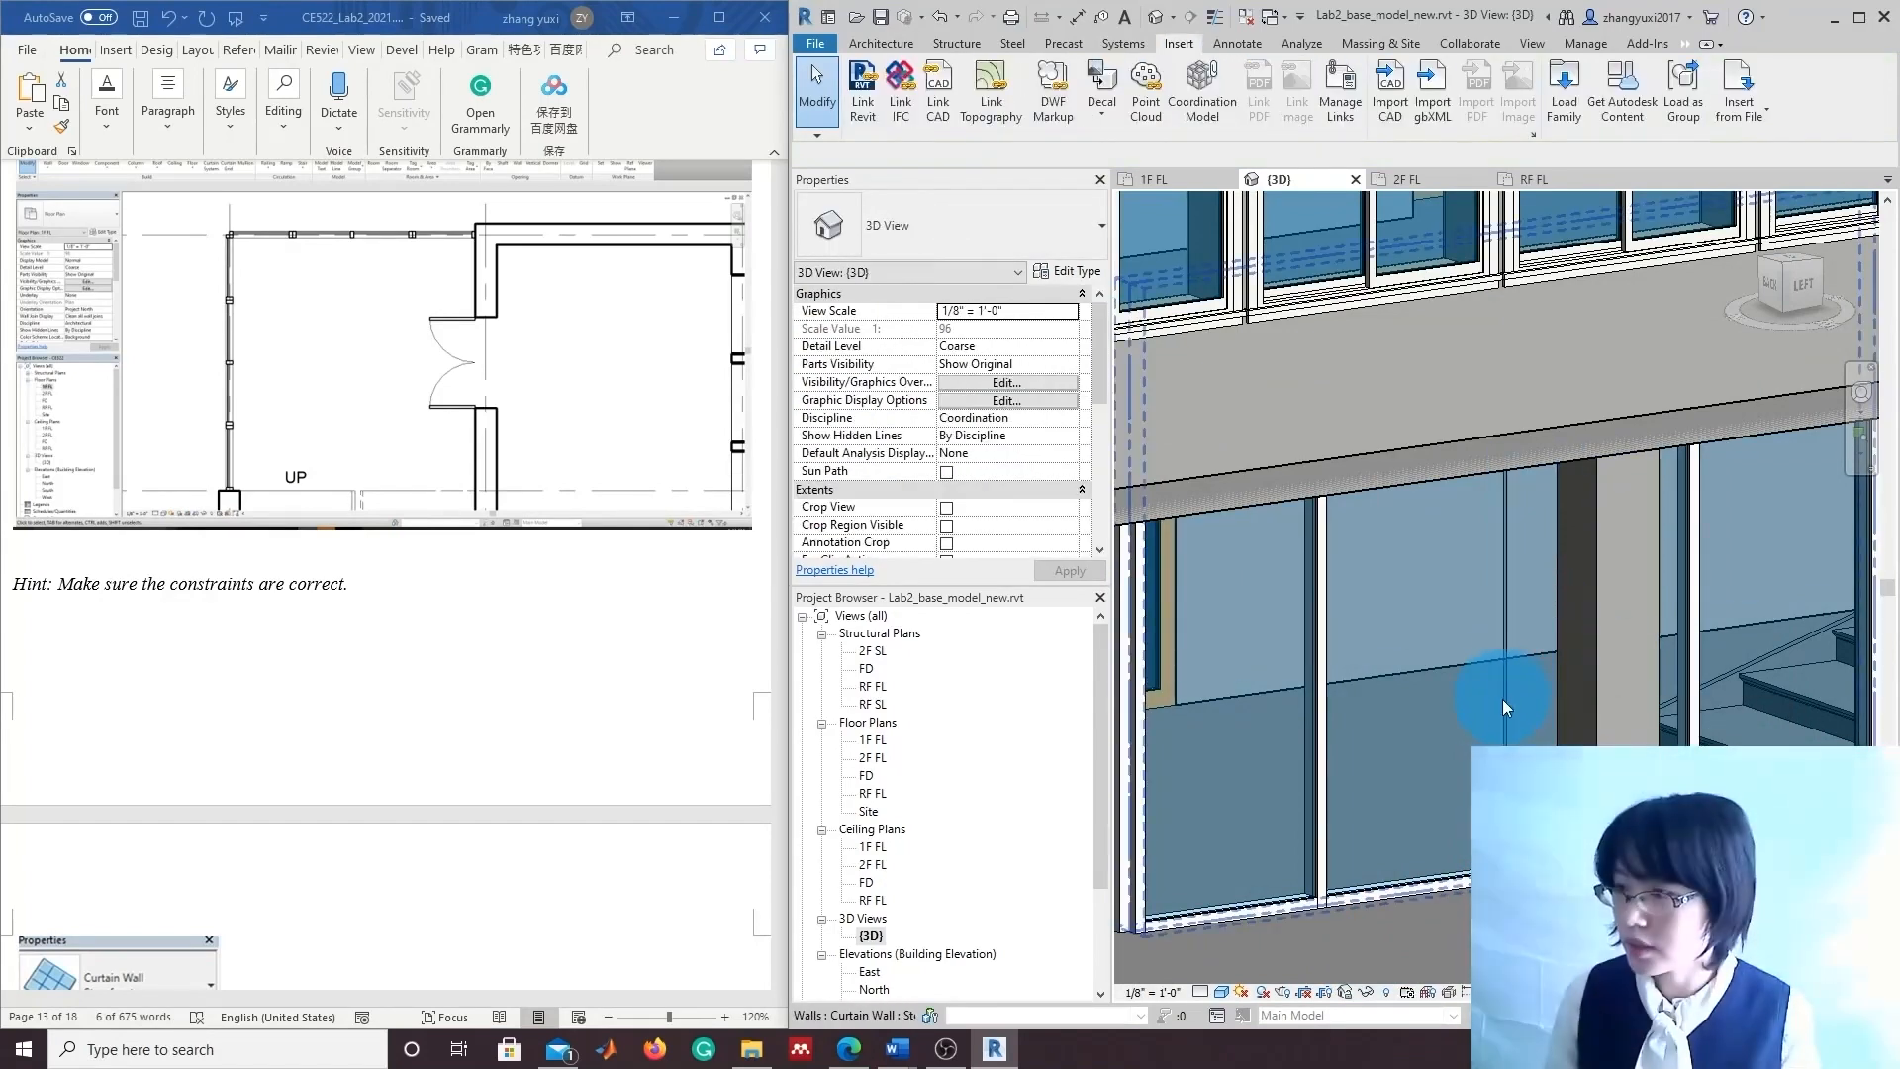
Unpin the exposed middle vertical grid line and remove its segment to merge the two adjacent glazed panels.
left_click(1507, 705)
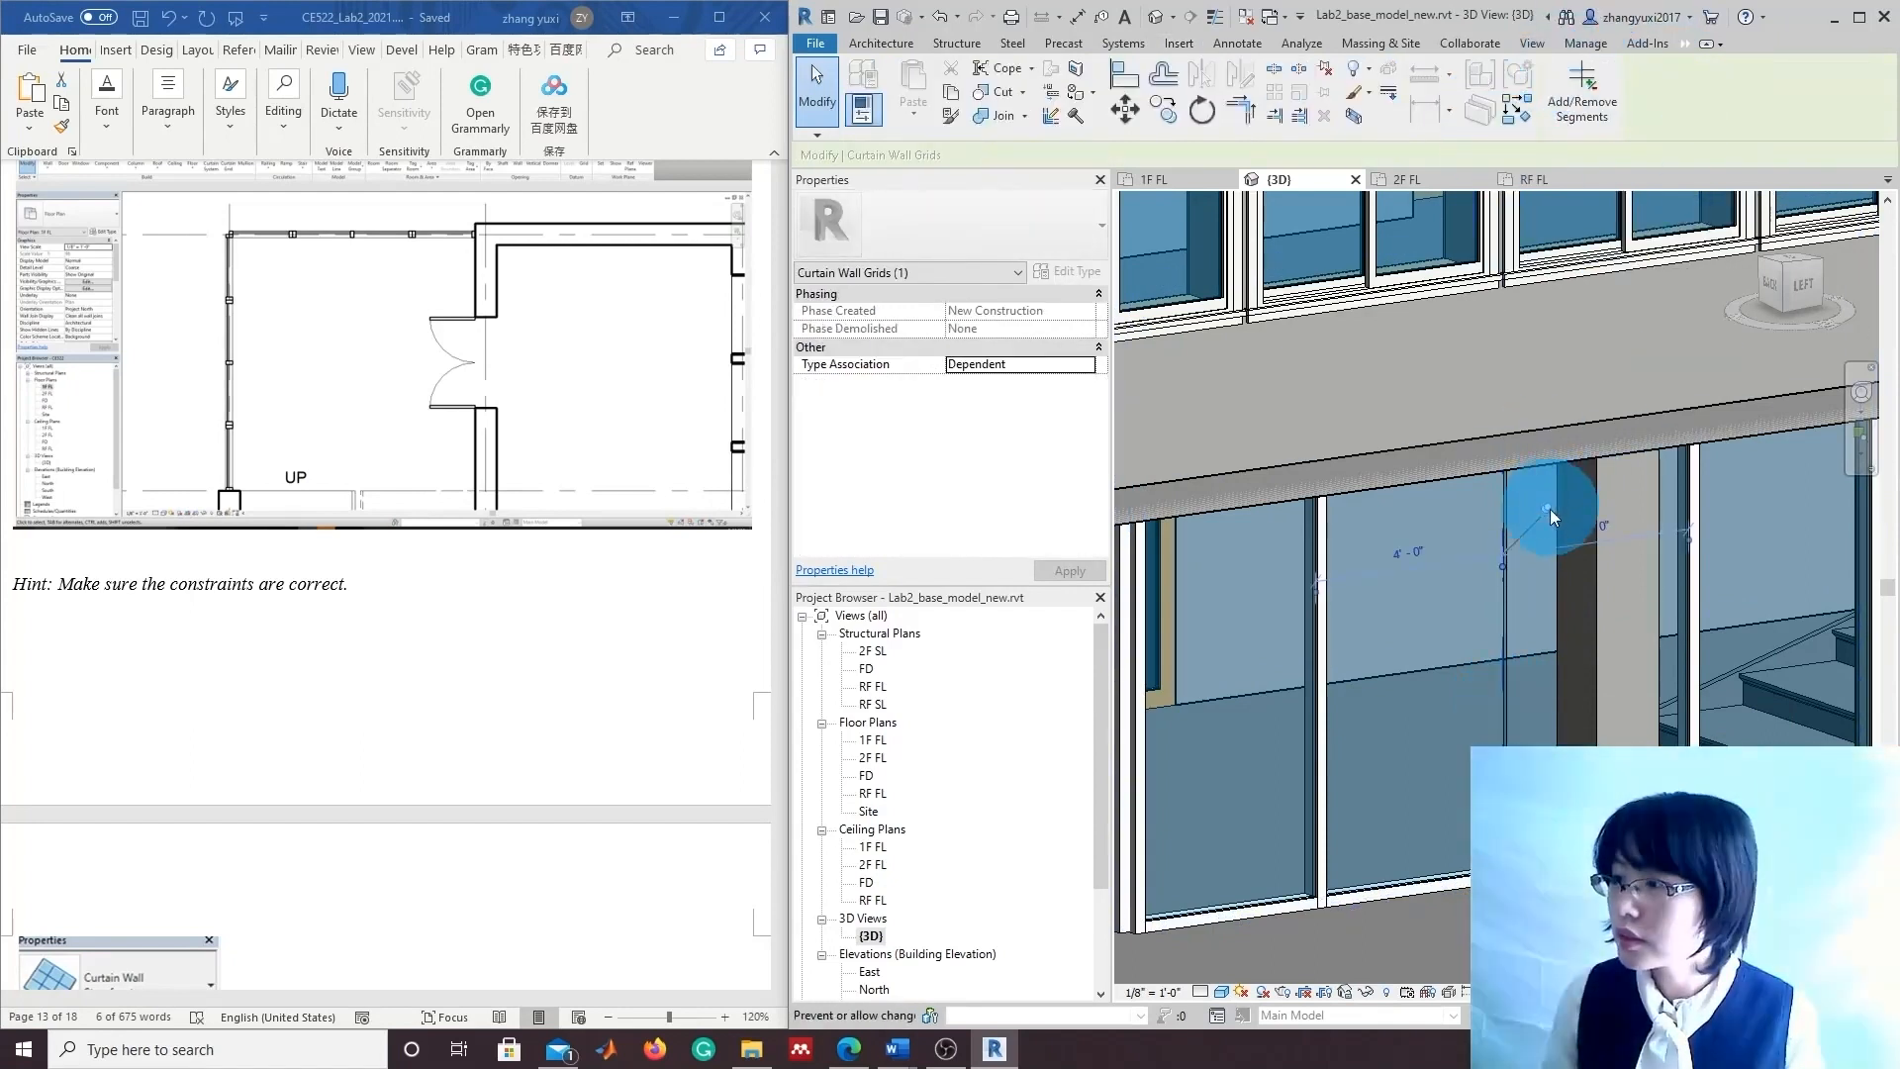
left_click(1582, 87)
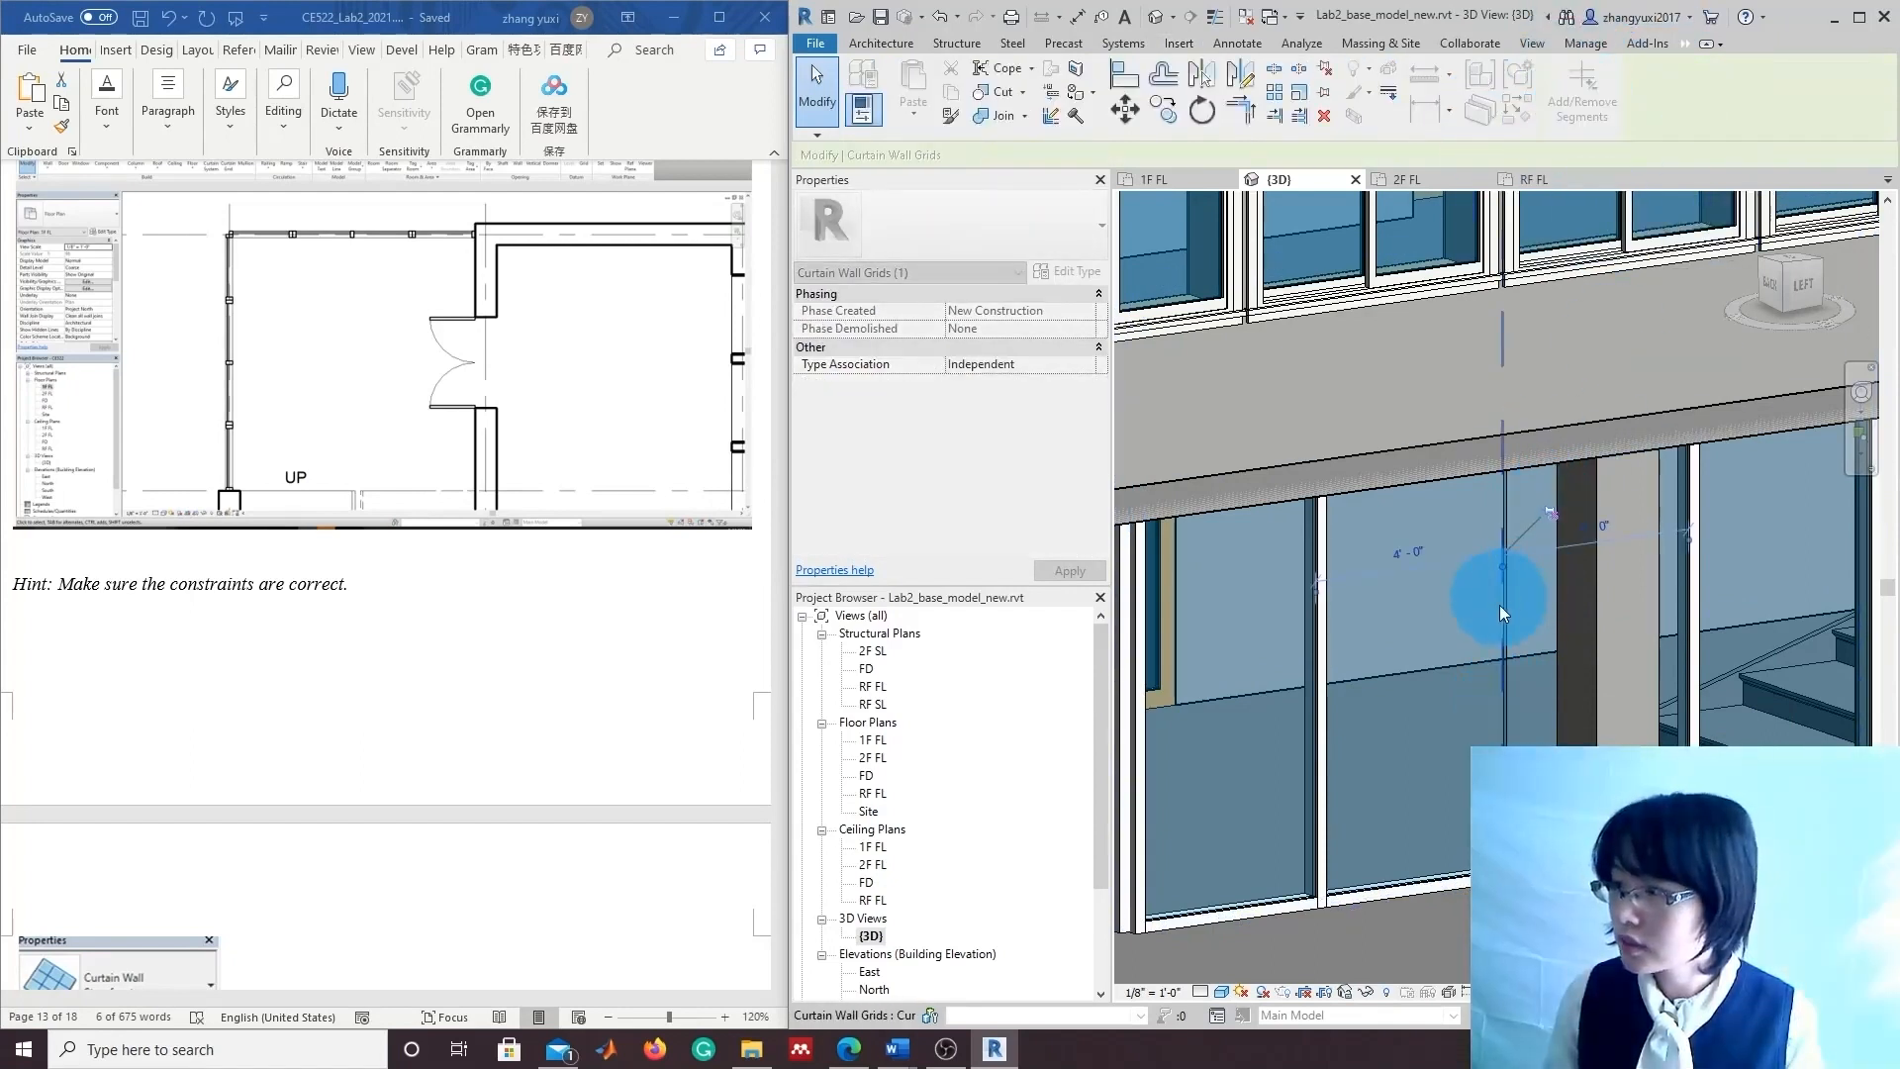
left_click(1500, 661)
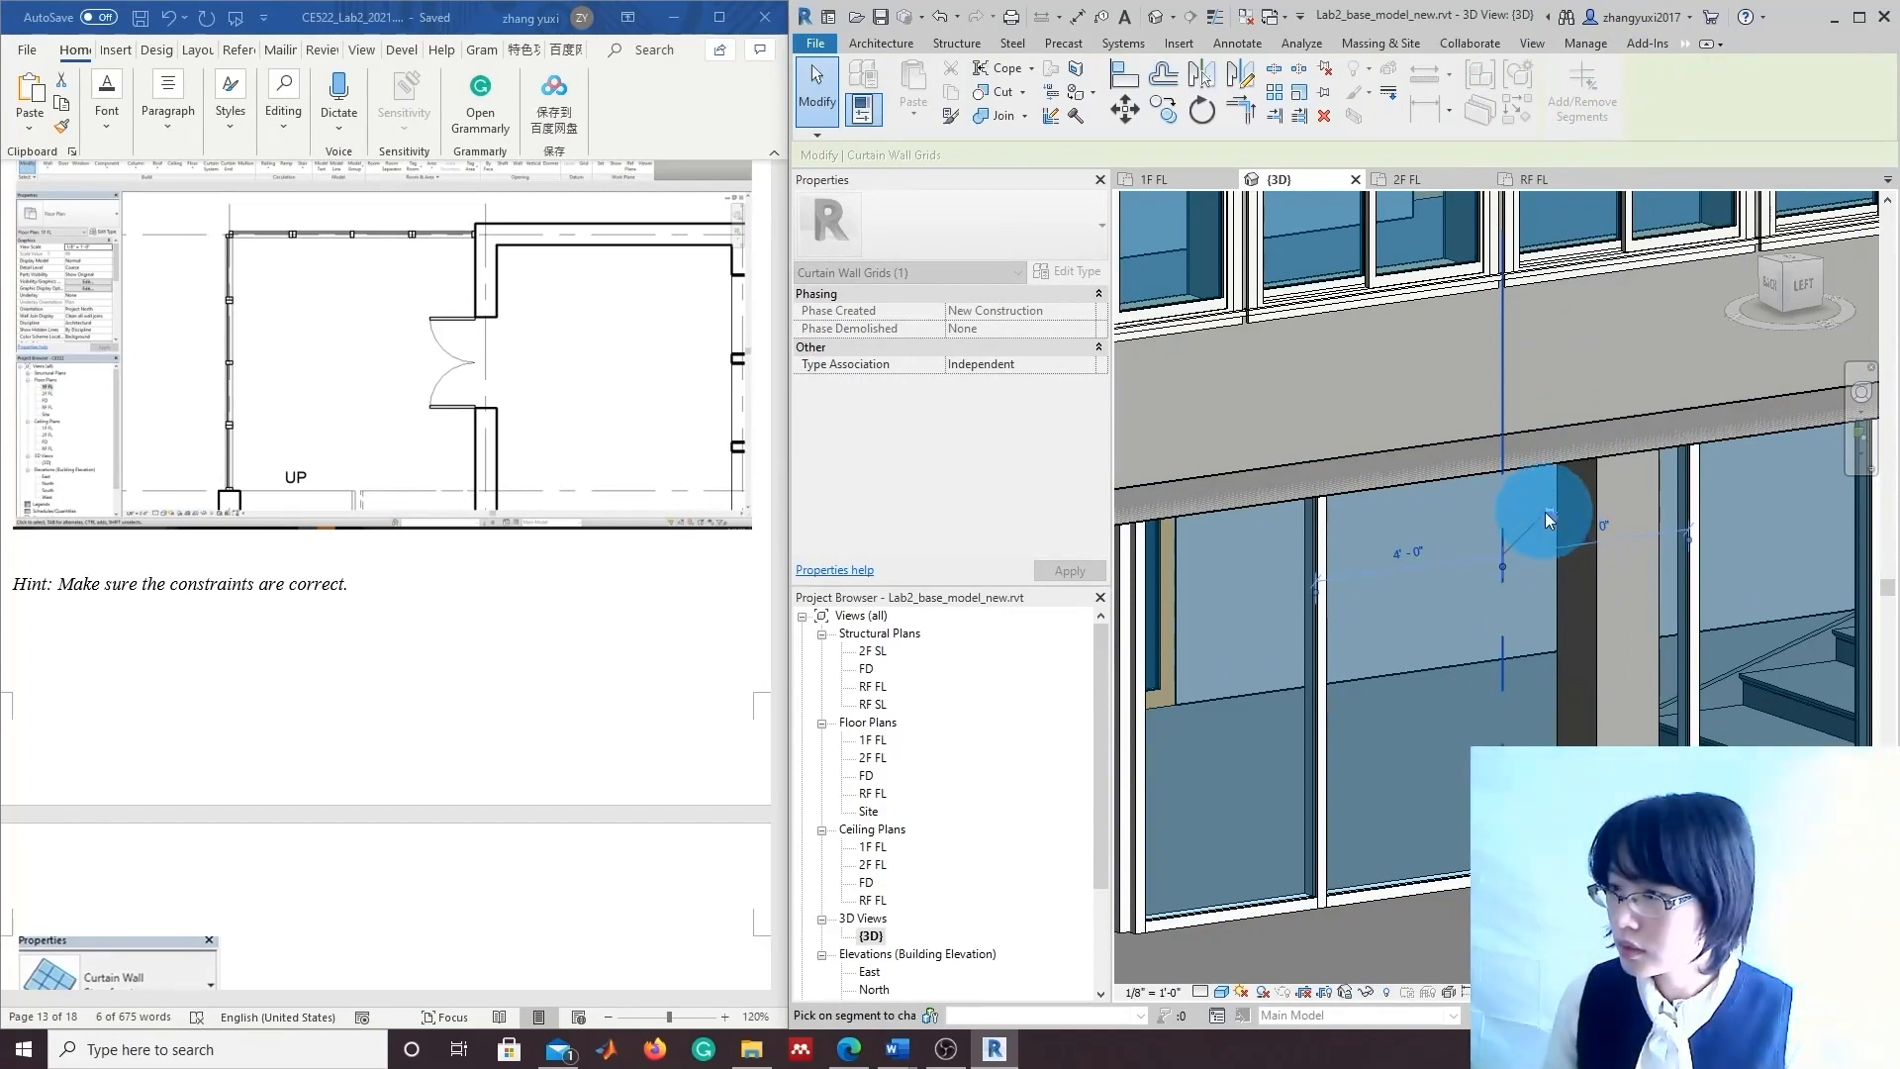
left_click(1546, 513)
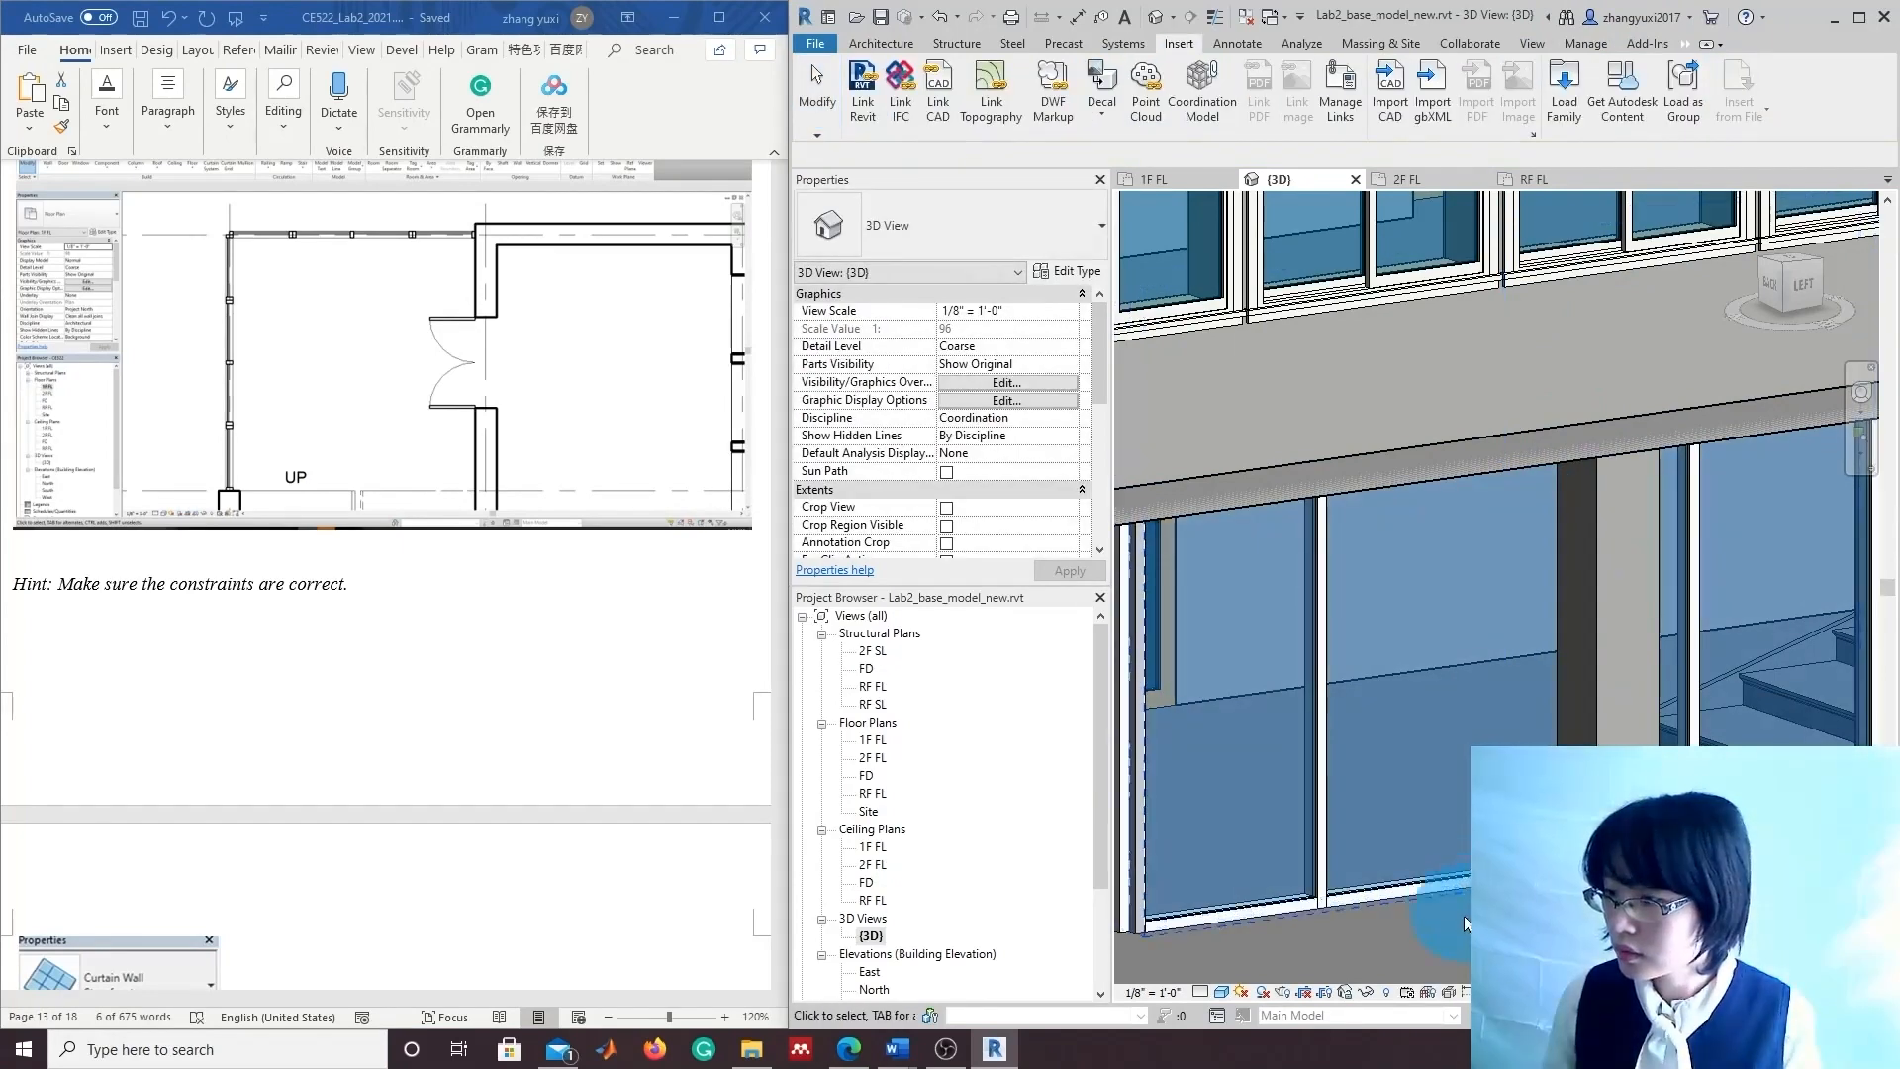
Unpin and delete the first bottom mullion beneath the merged glazed panel.
scroll(1407, 921, "up", 4)
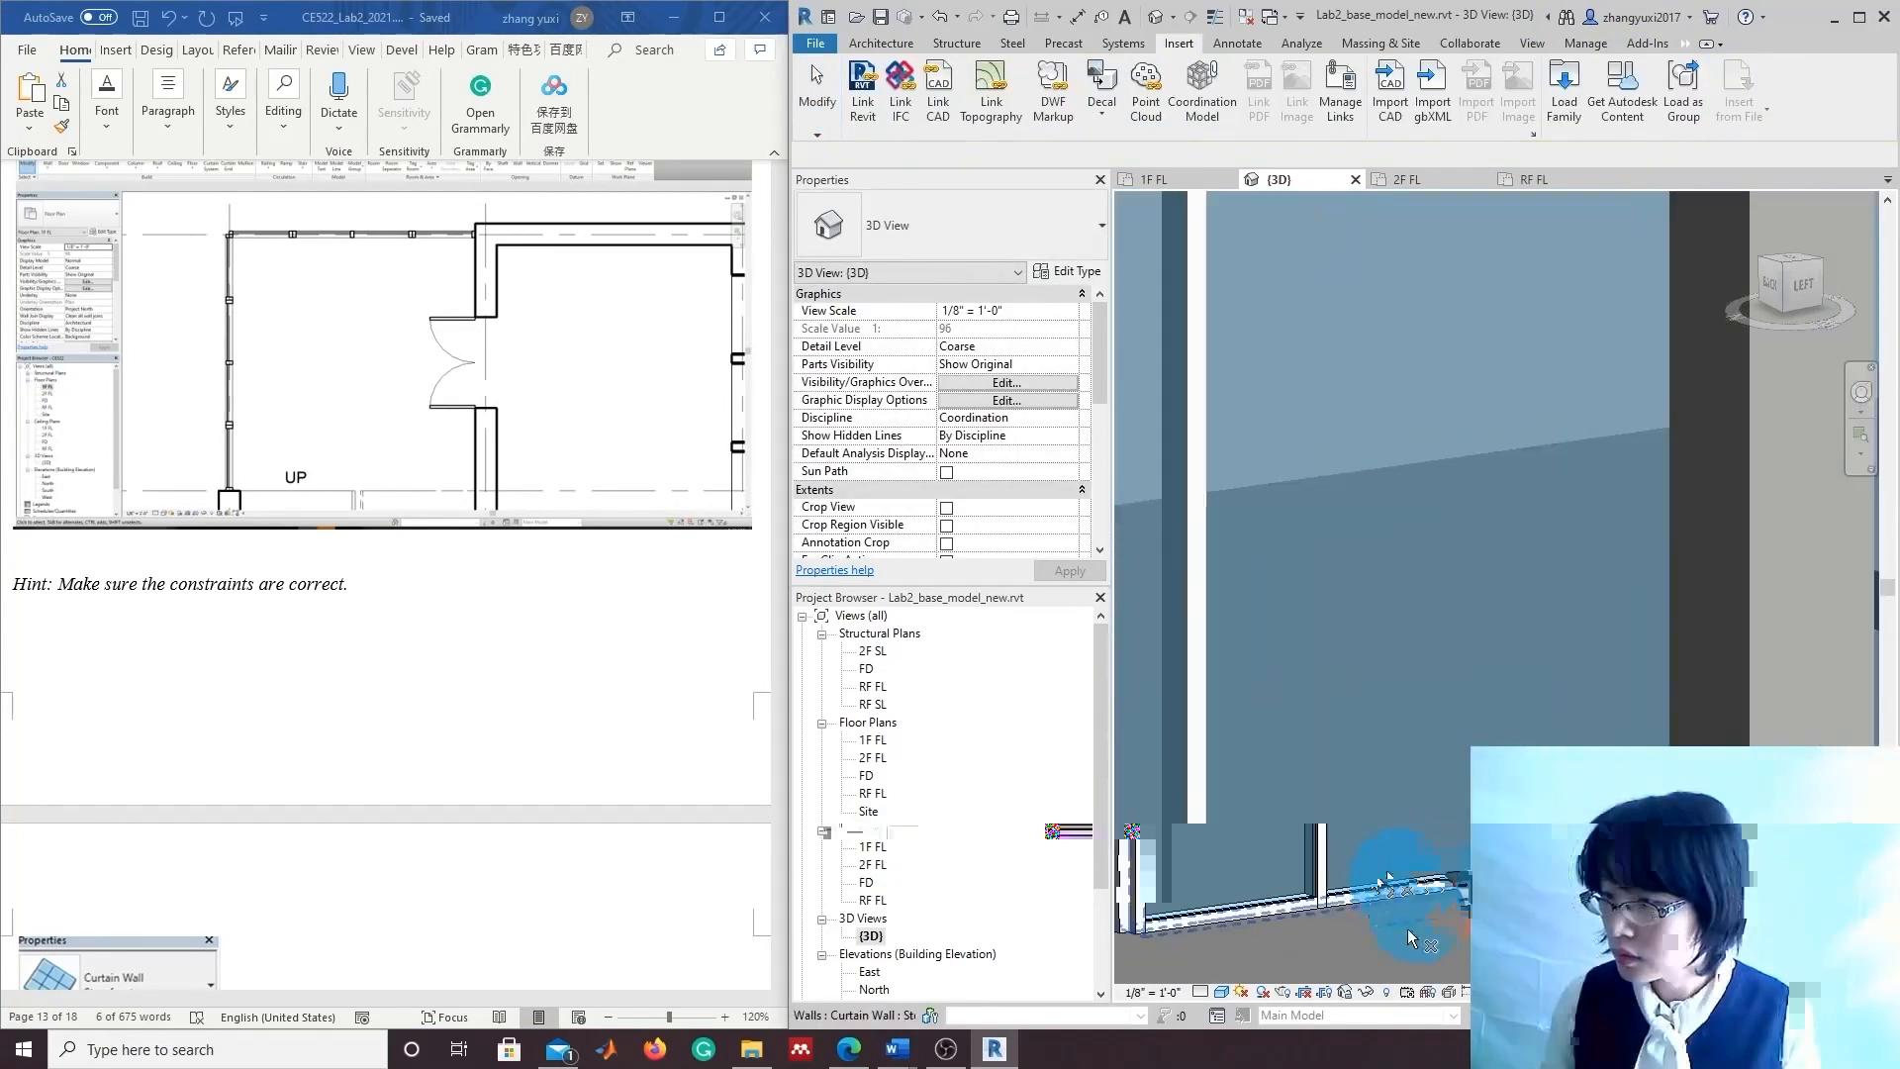
scroll(1326, 945, "up", 1)
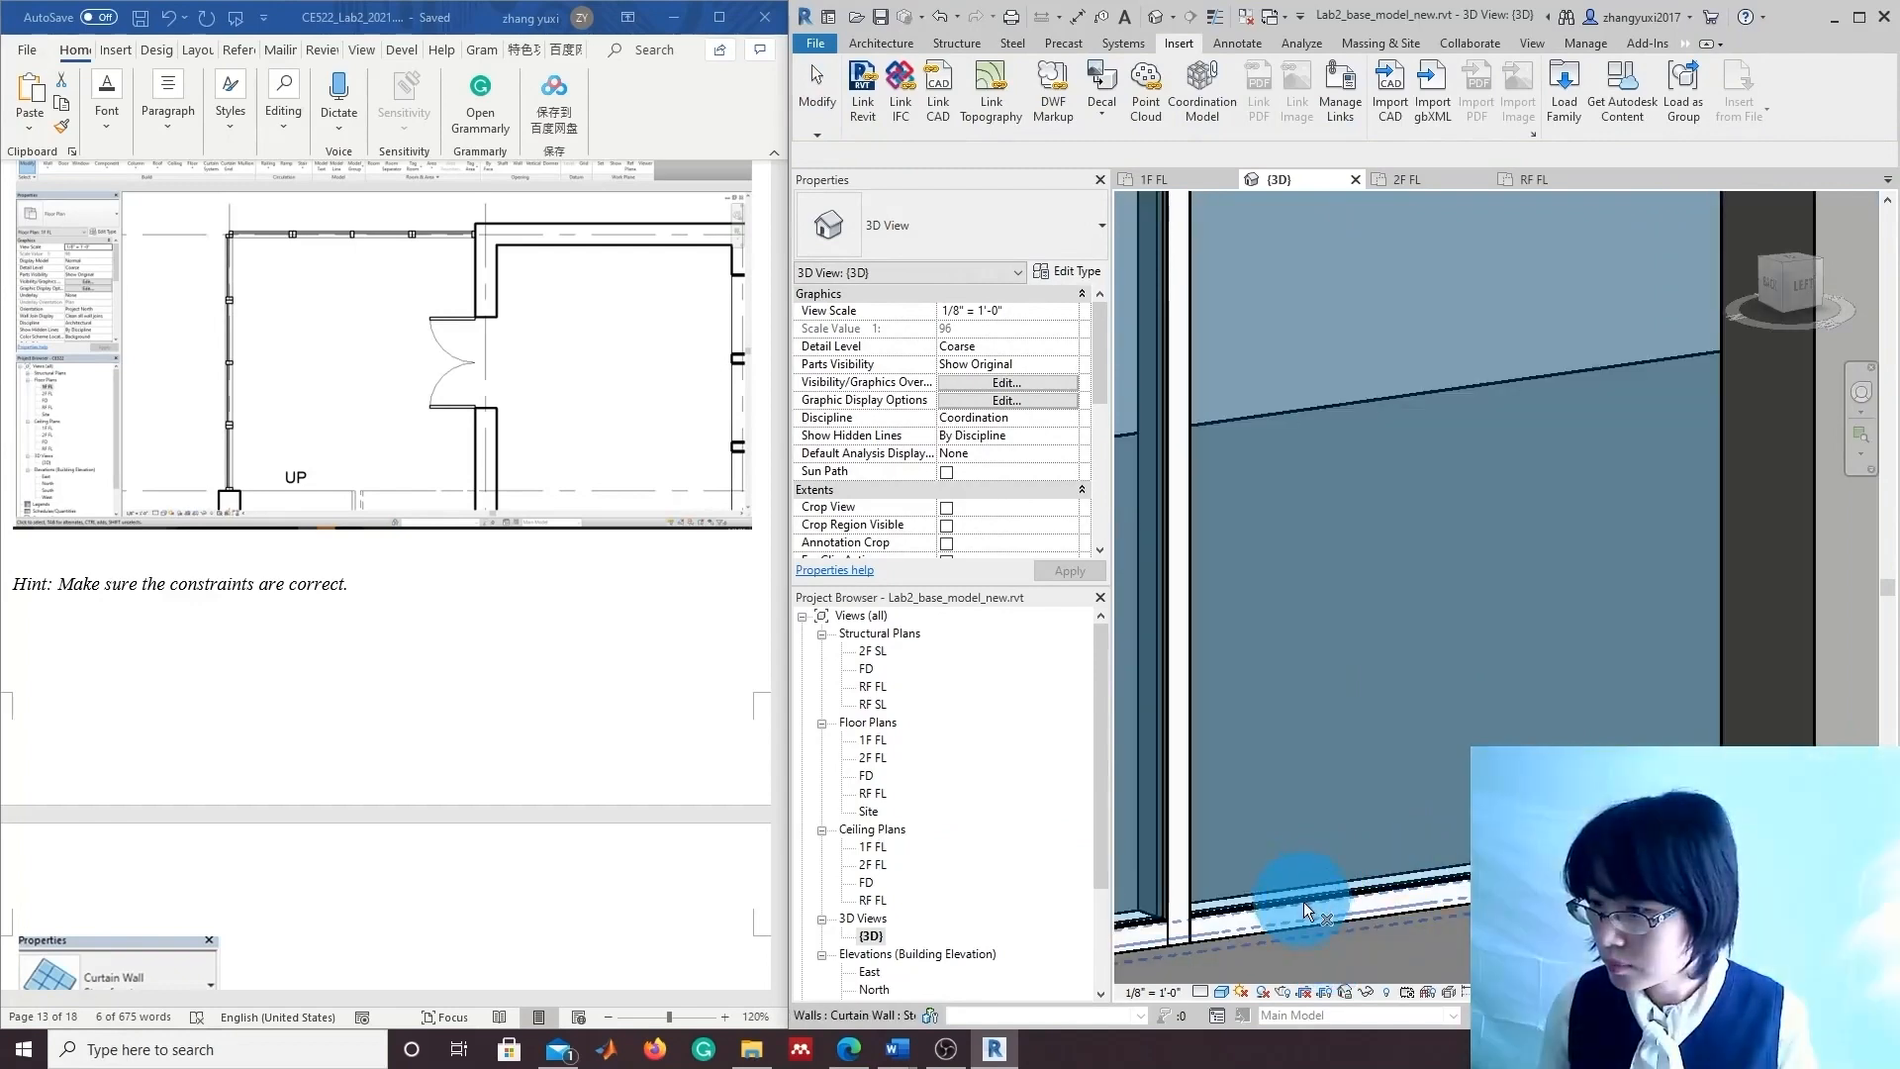
scroll(1304, 901, "down", 1)
middle_click_drag(1421, 952, 1404, 861)
scroll(1376, 843, "down", 1)
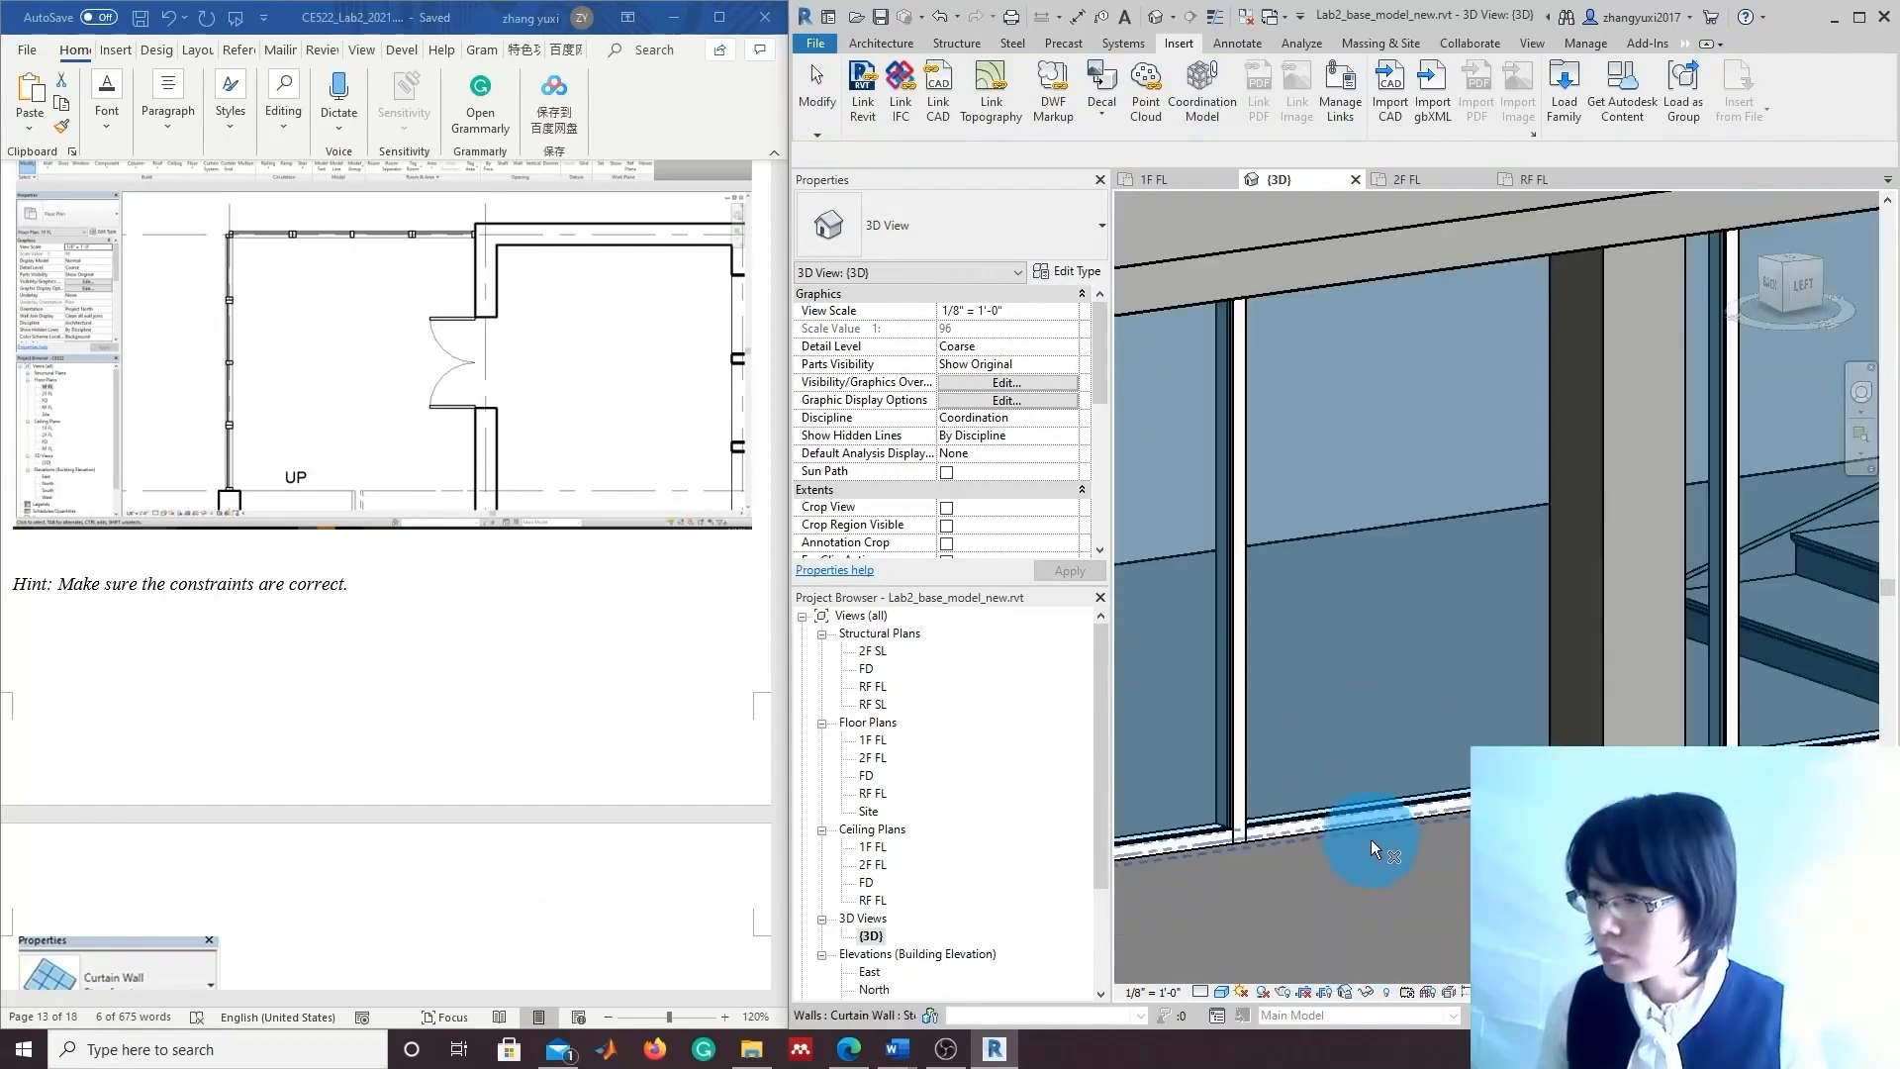
left_click(1080, 601)
left_click(1315, 825)
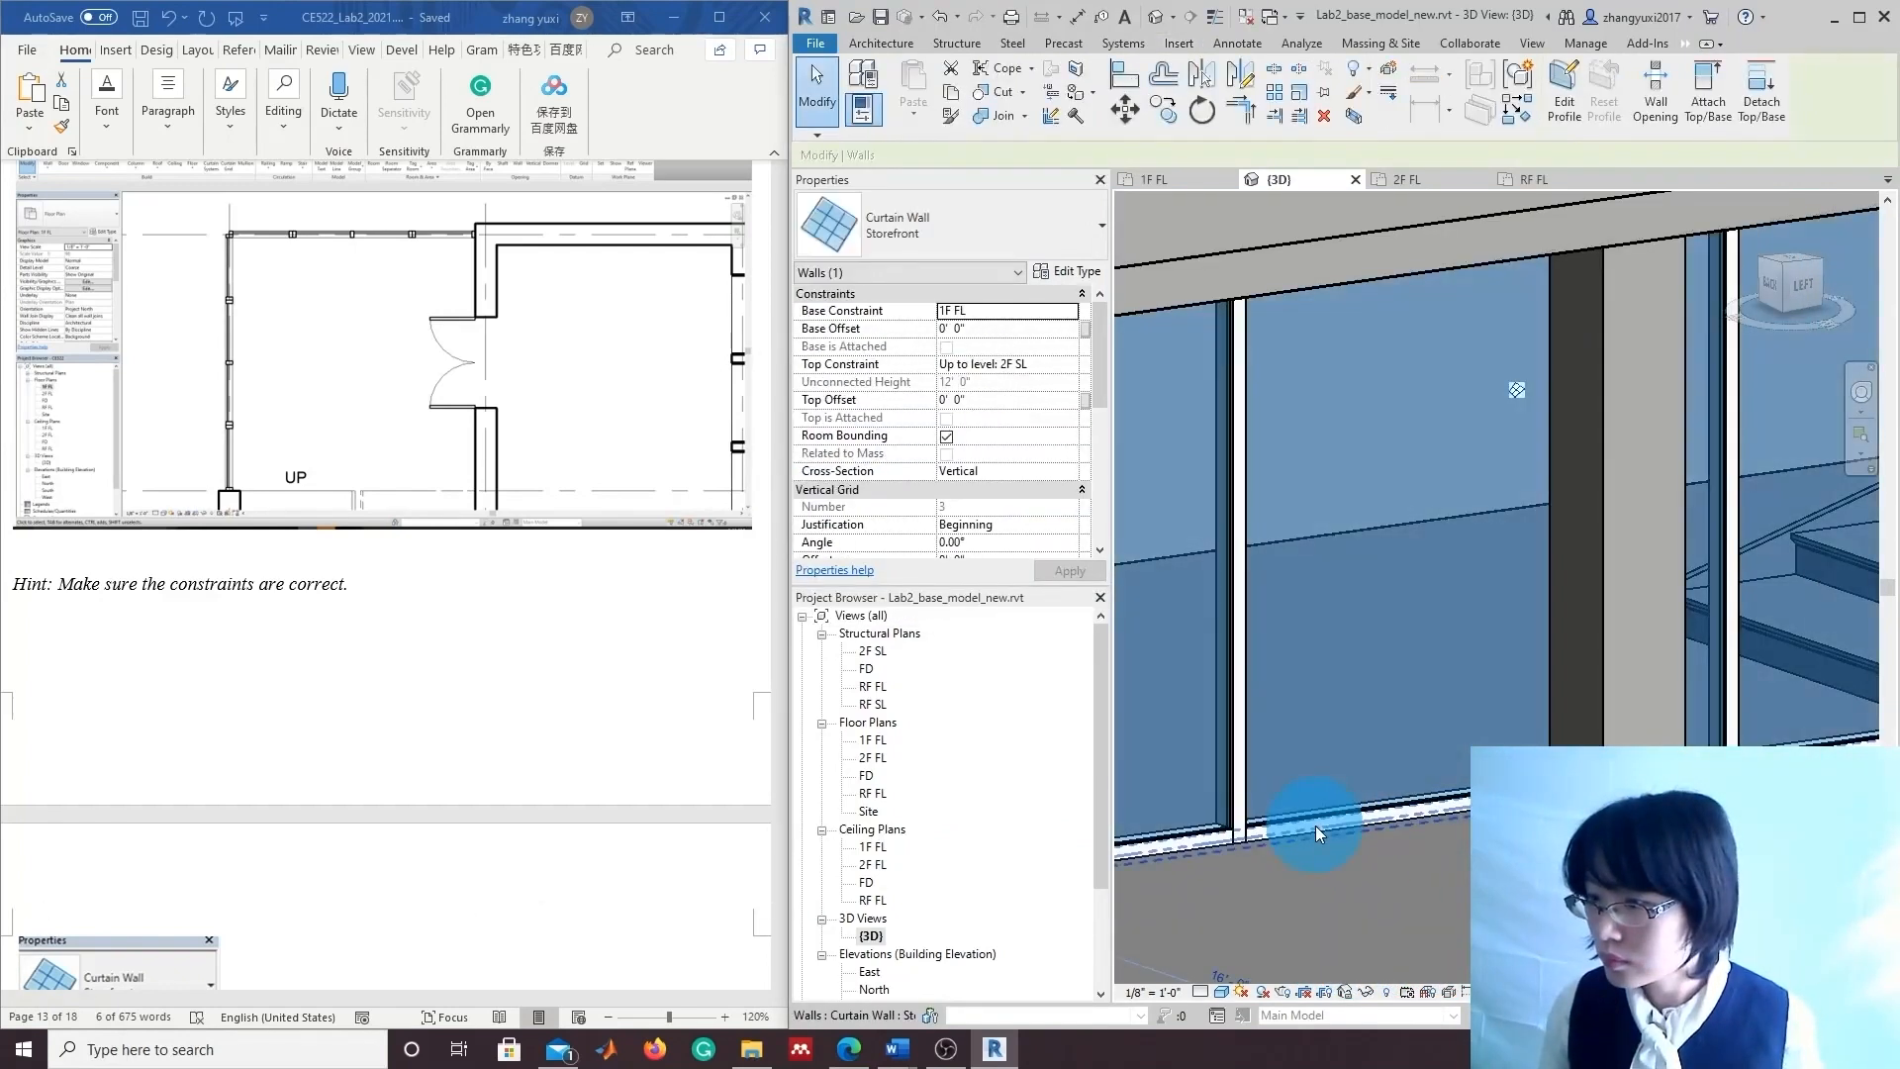
left_click(1352, 872)
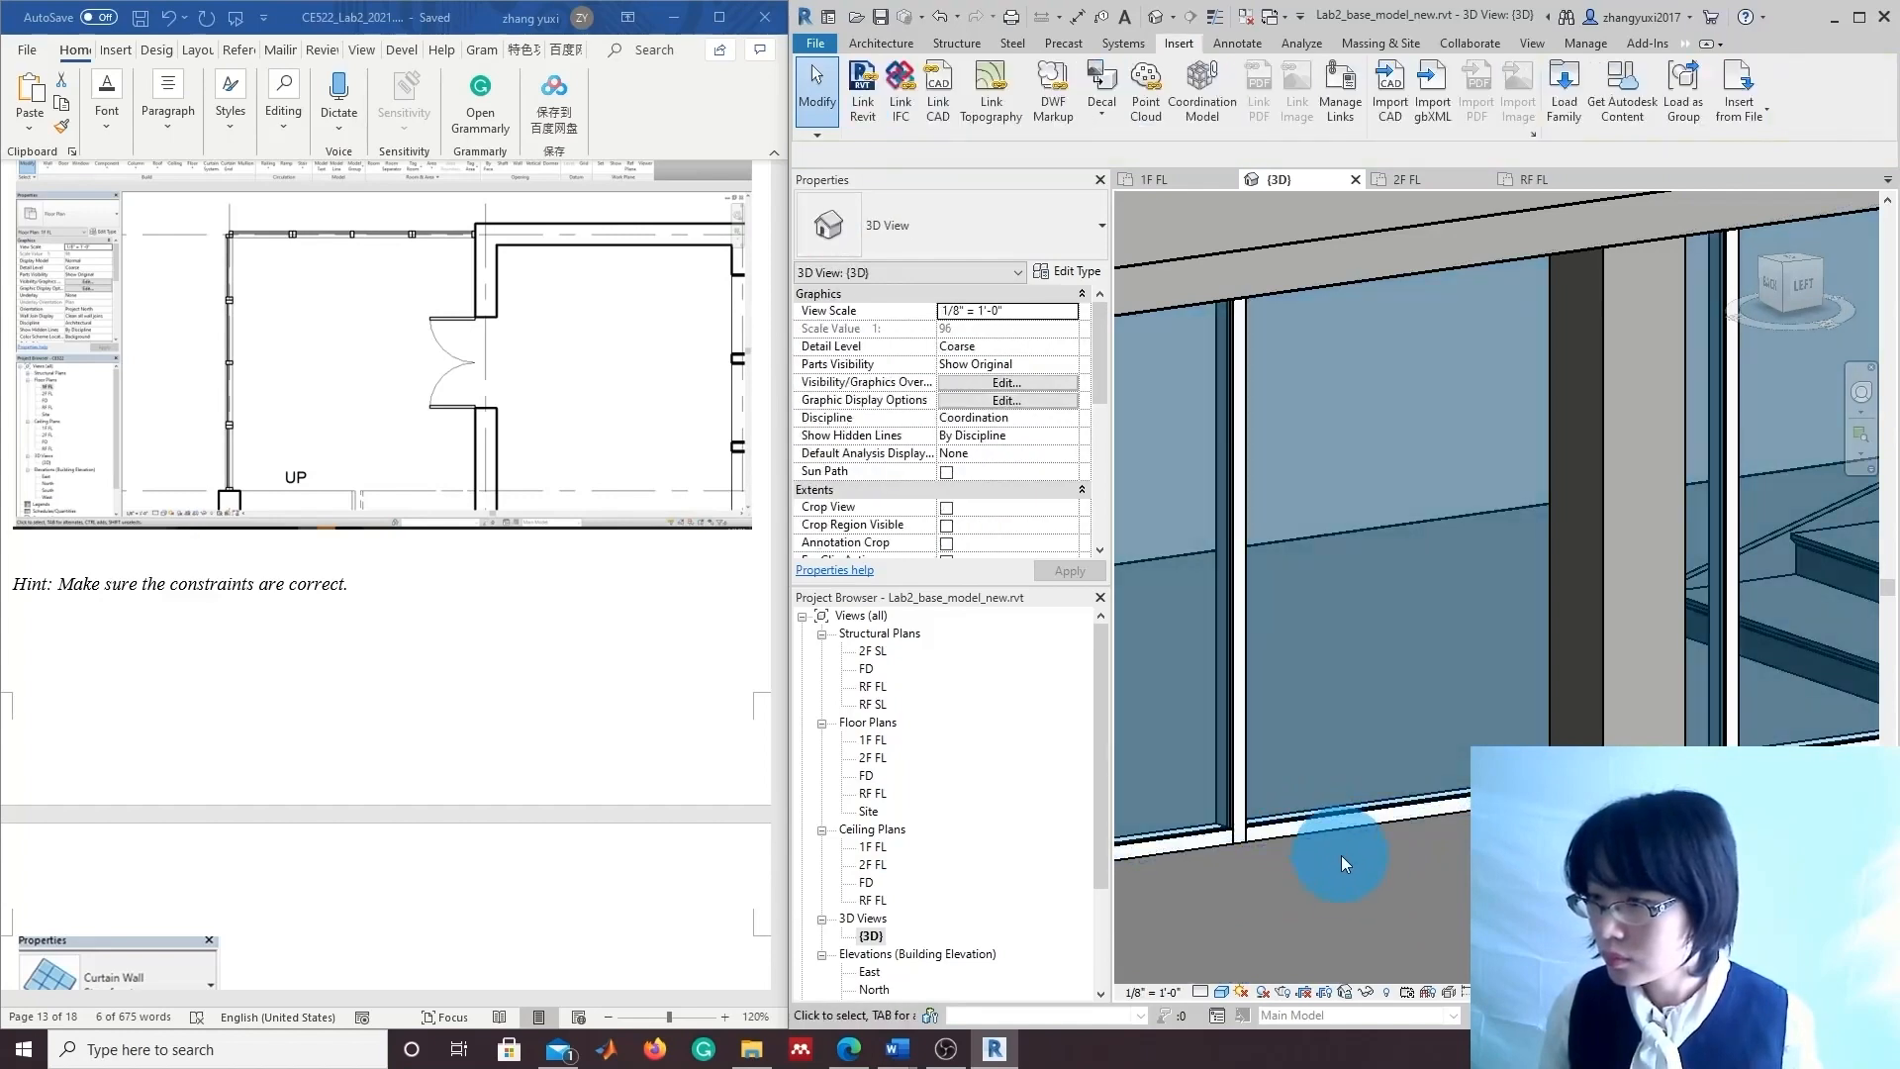
left_click(1326, 819)
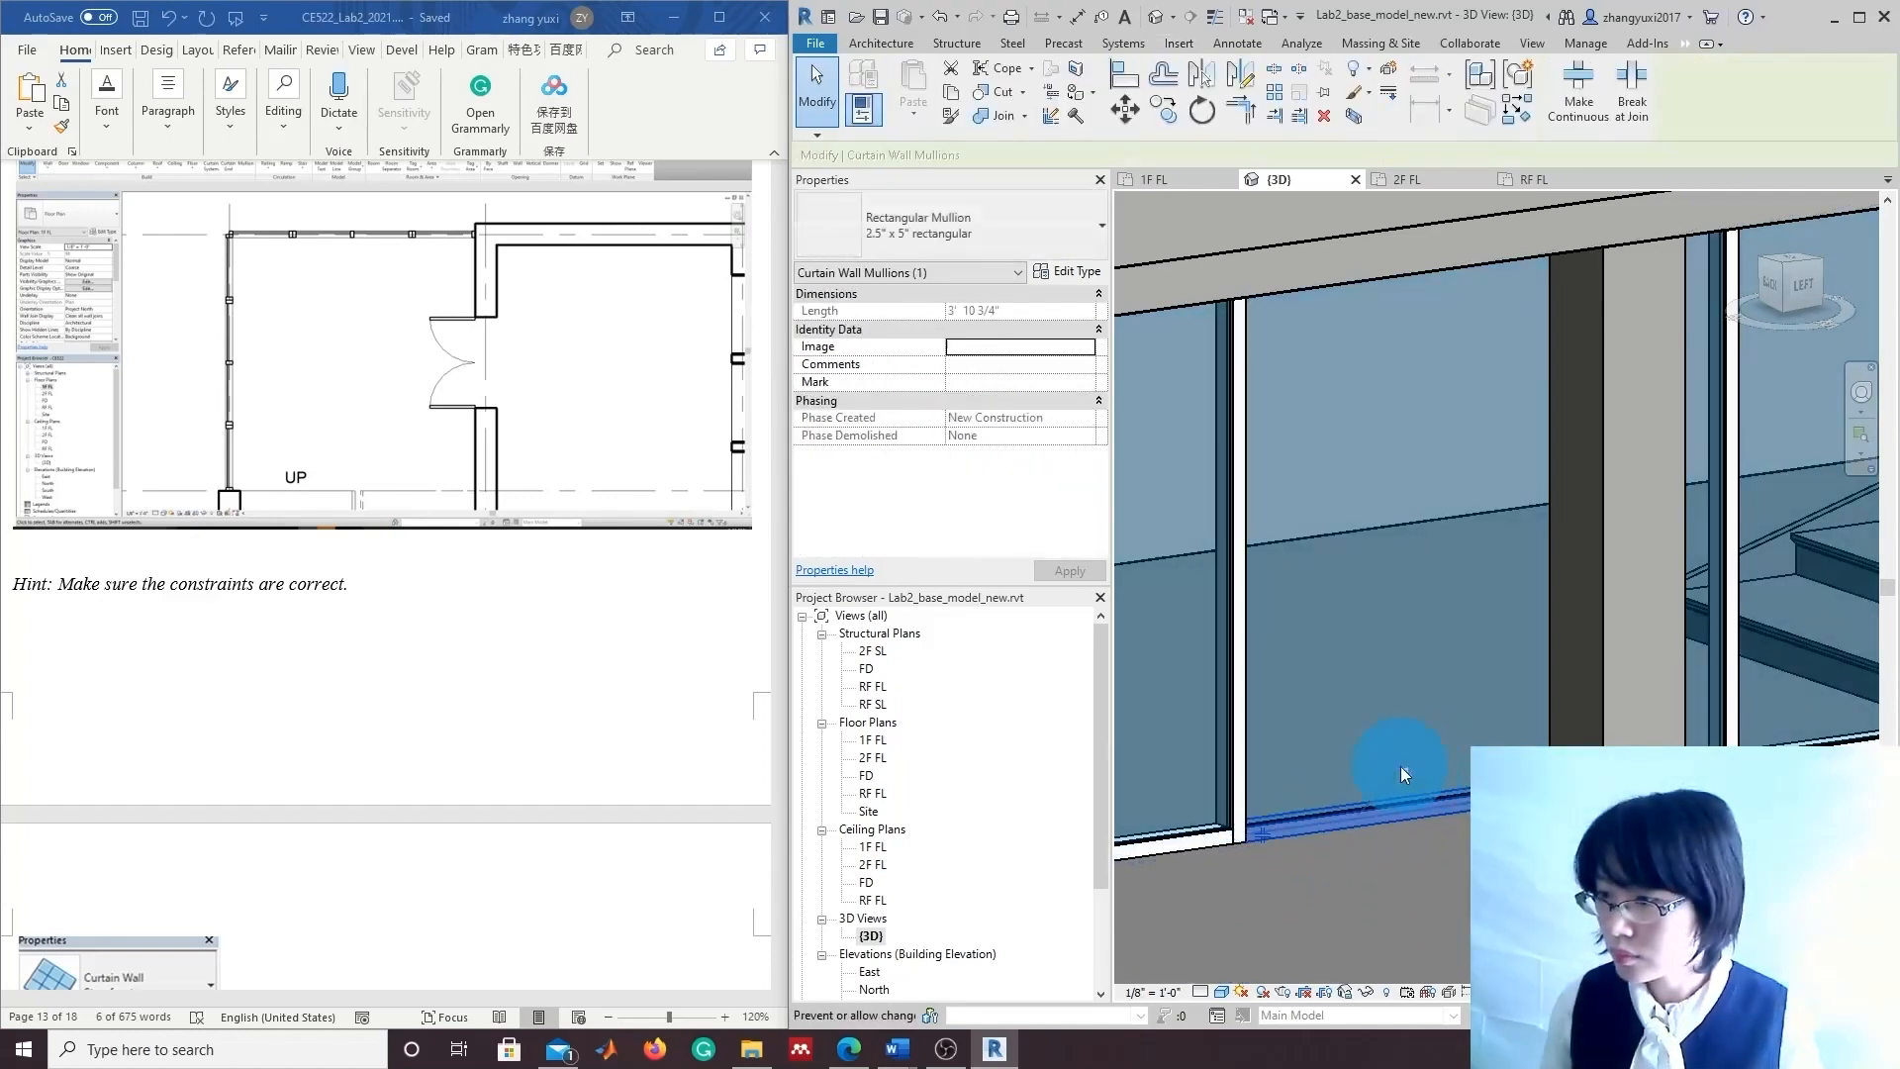
left_click(1399, 766)
key("Delete")
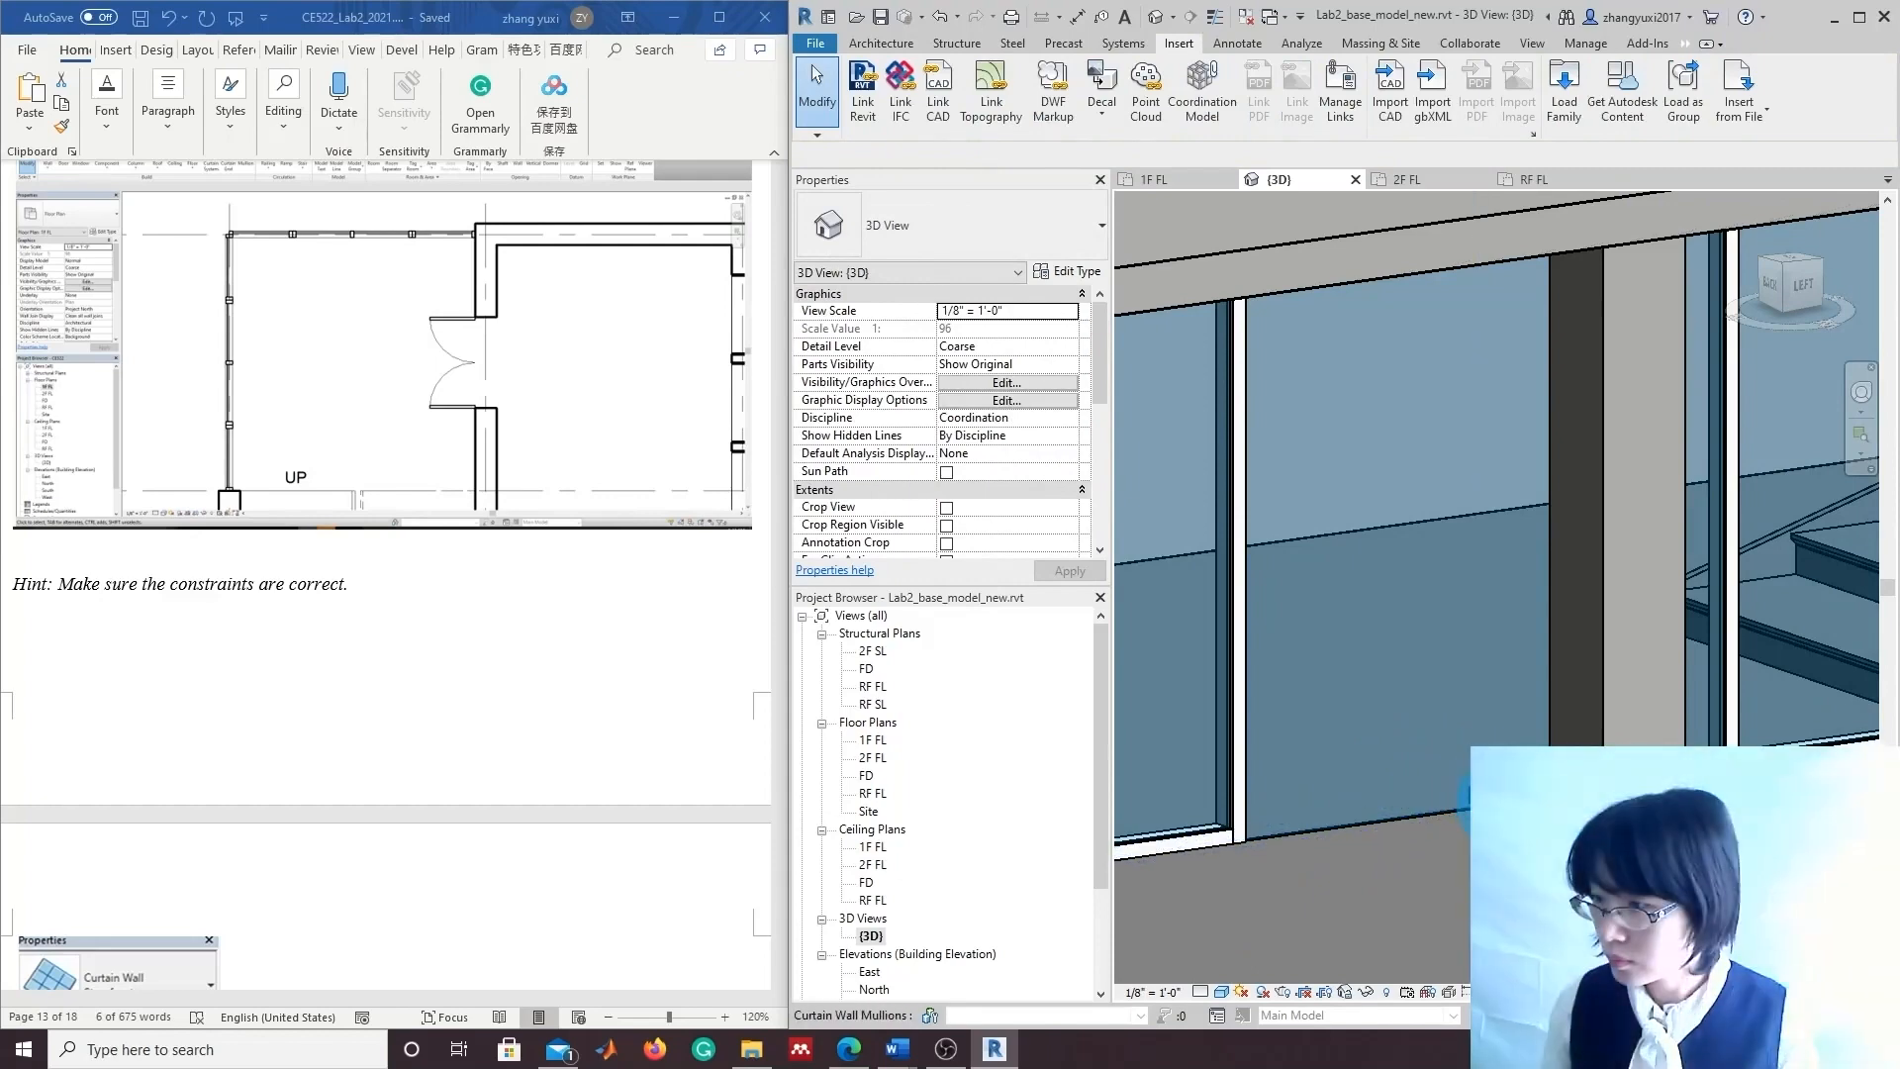
Unpin and delete the remaining bottom mullion beneath the merged panel, on the side nearer the stairs.
left_click(1500, 800)
left_click(1647, 742)
key("Delete")
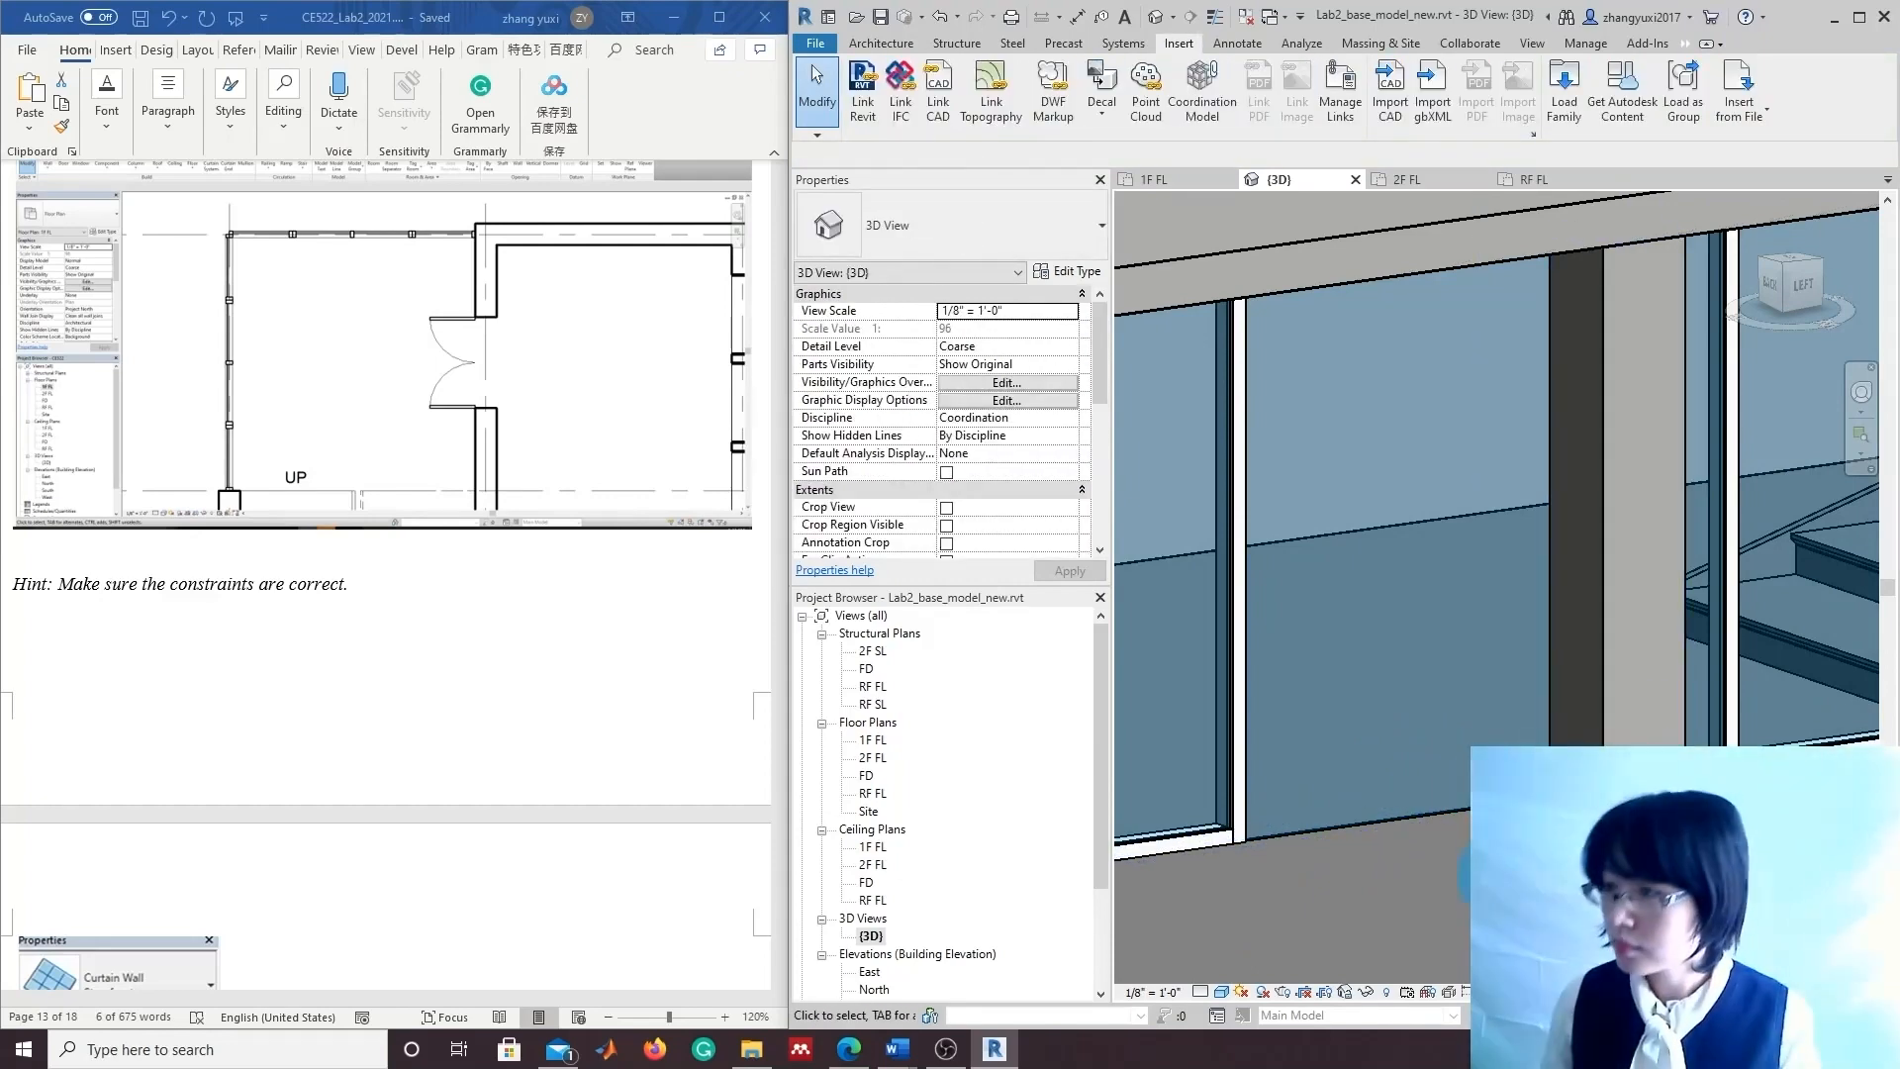
Select the panels hosted on this Storefront curtain wall and unpin the merged glazed panel.
scroll(1463, 857, "down", 4)
left_click(1415, 833)
right_click(1412, 740)
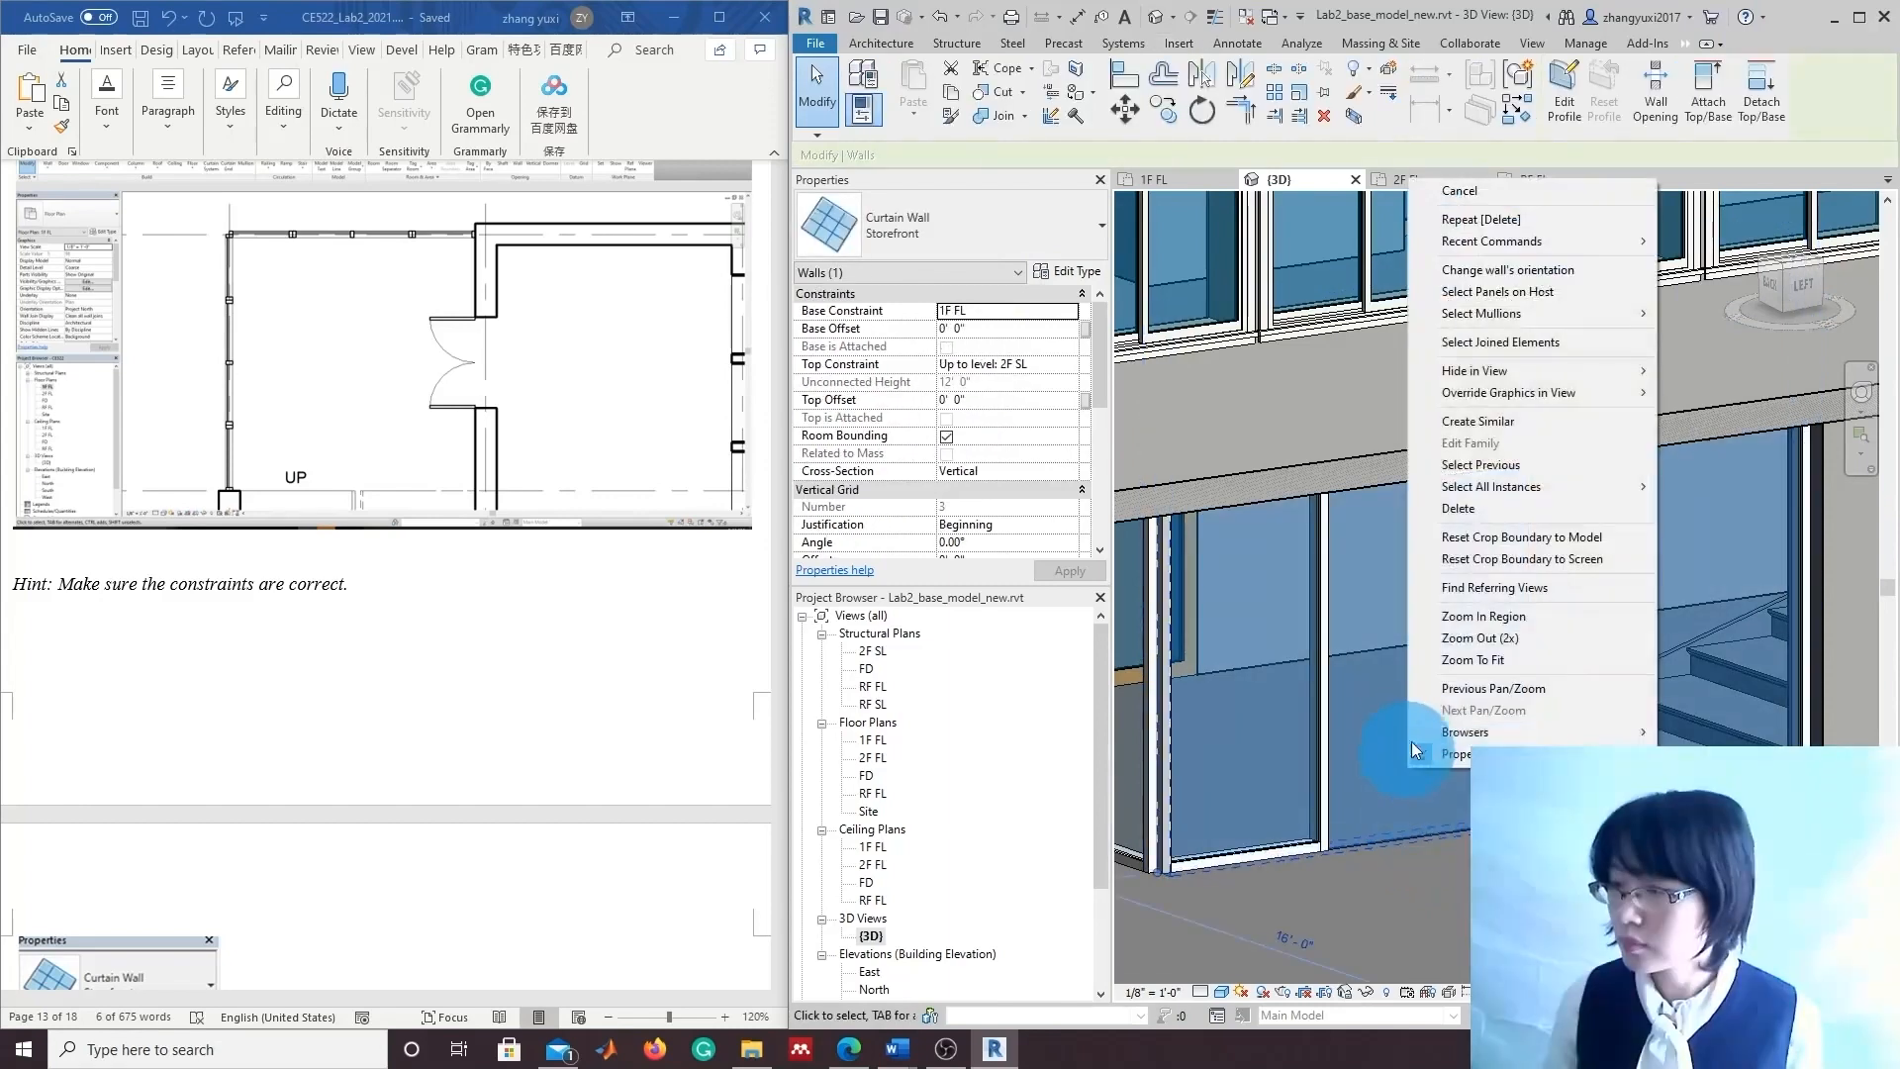
left_click(1524, 293)
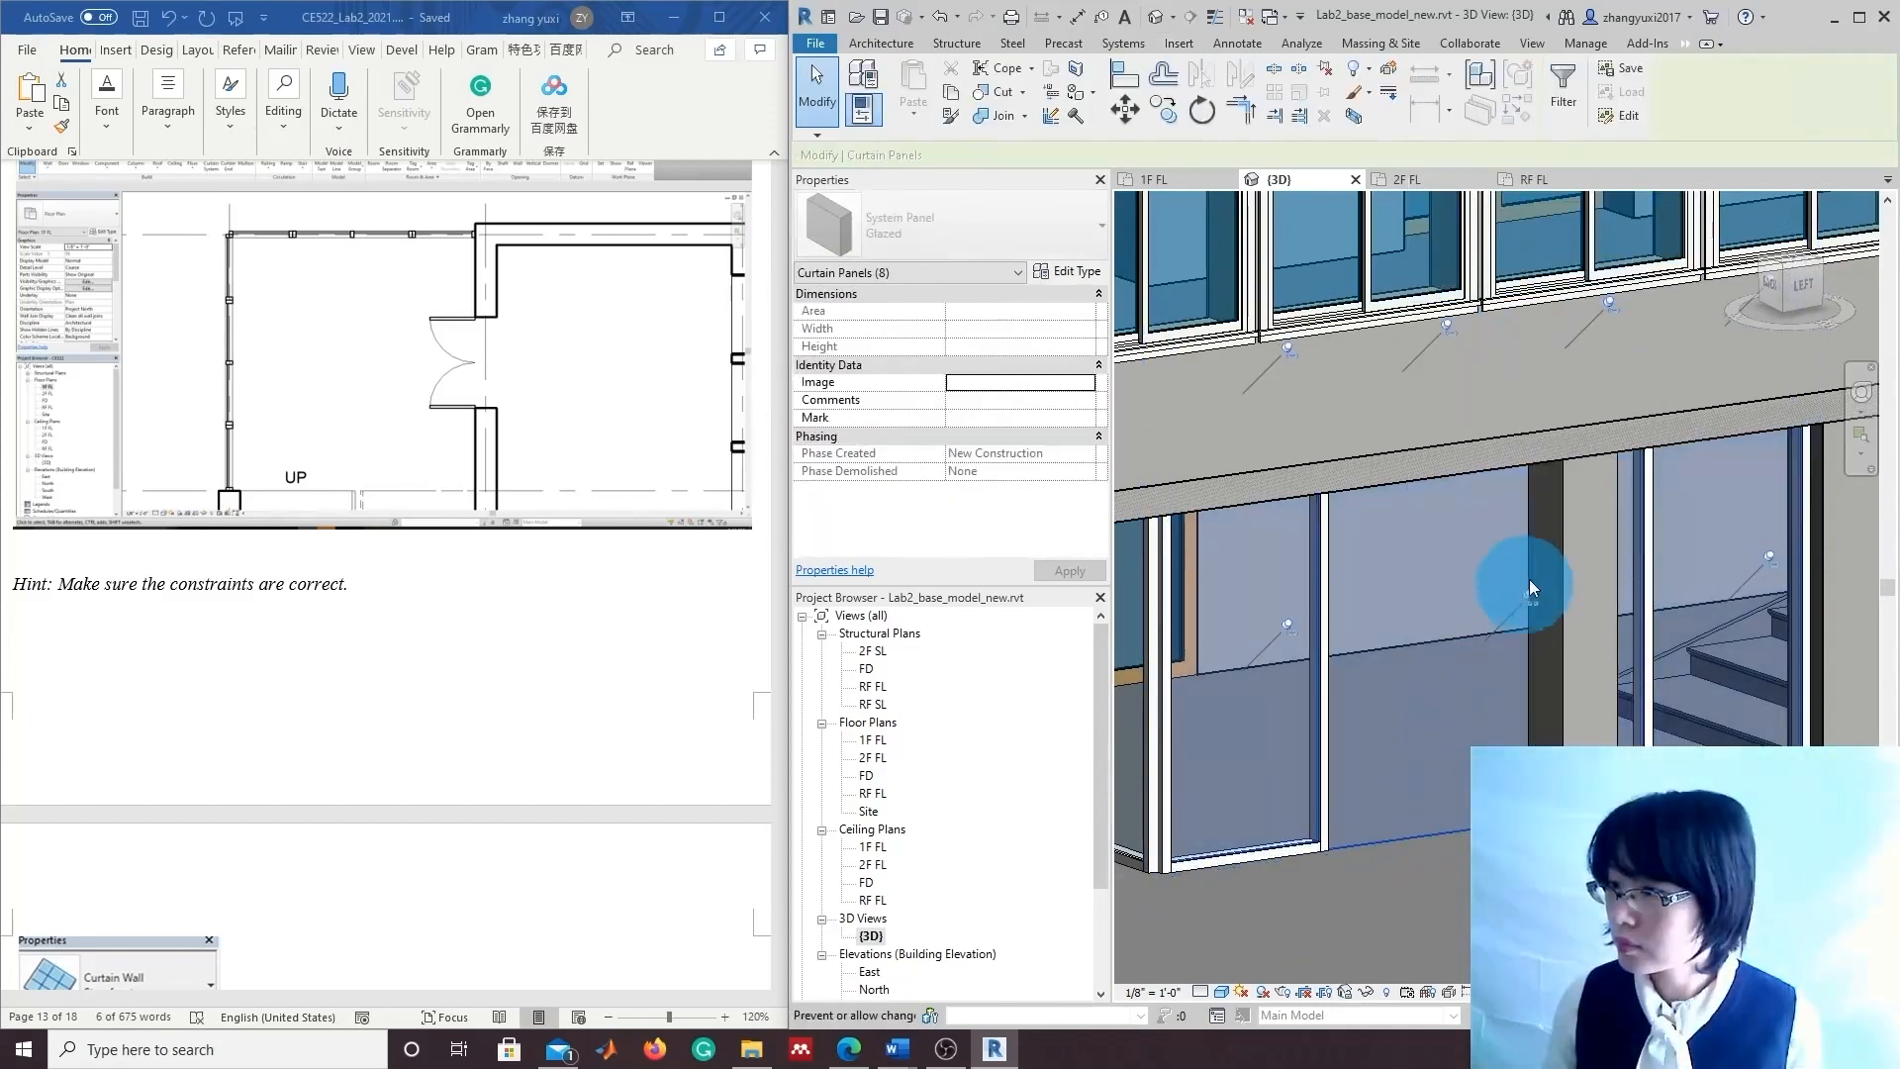
left_click(1408, 851)
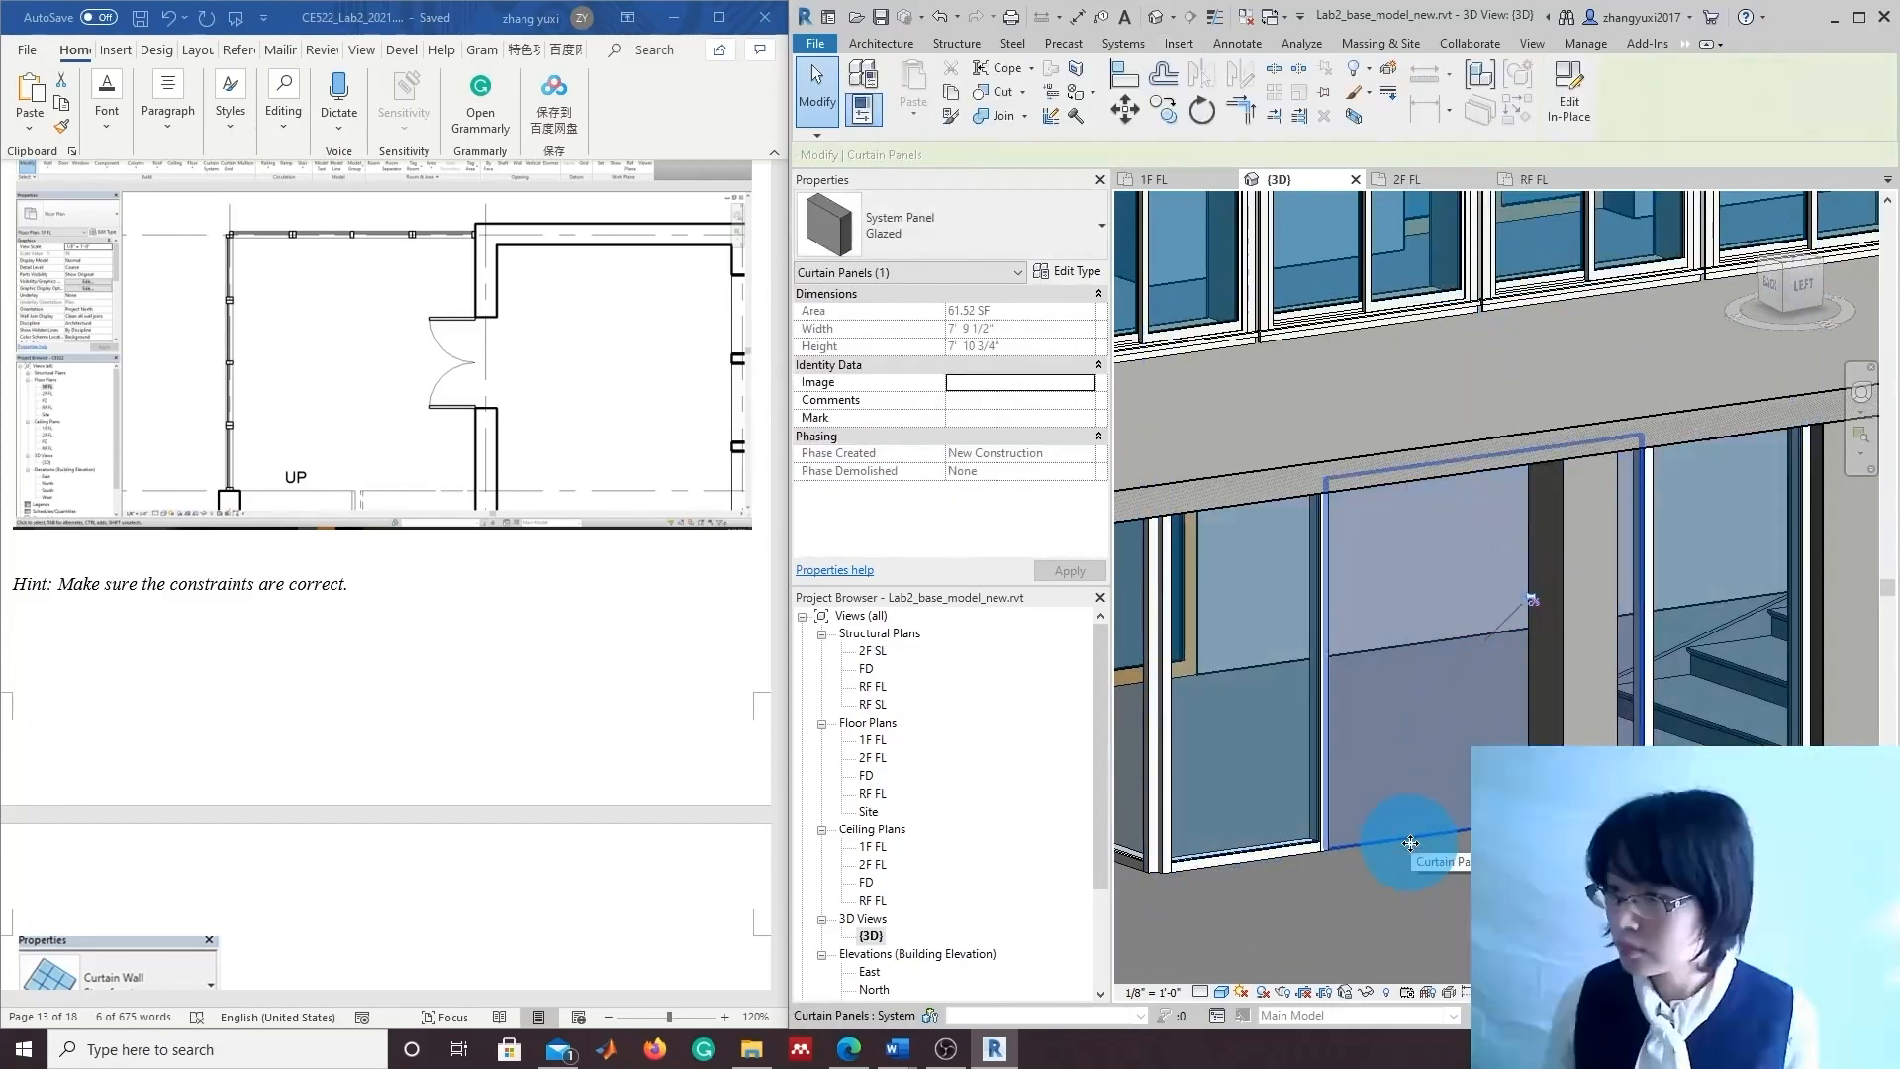
Change the merged glazed panel to the Door-Curtain-Wall-Double-Storefront type.
left_click(1002, 228)
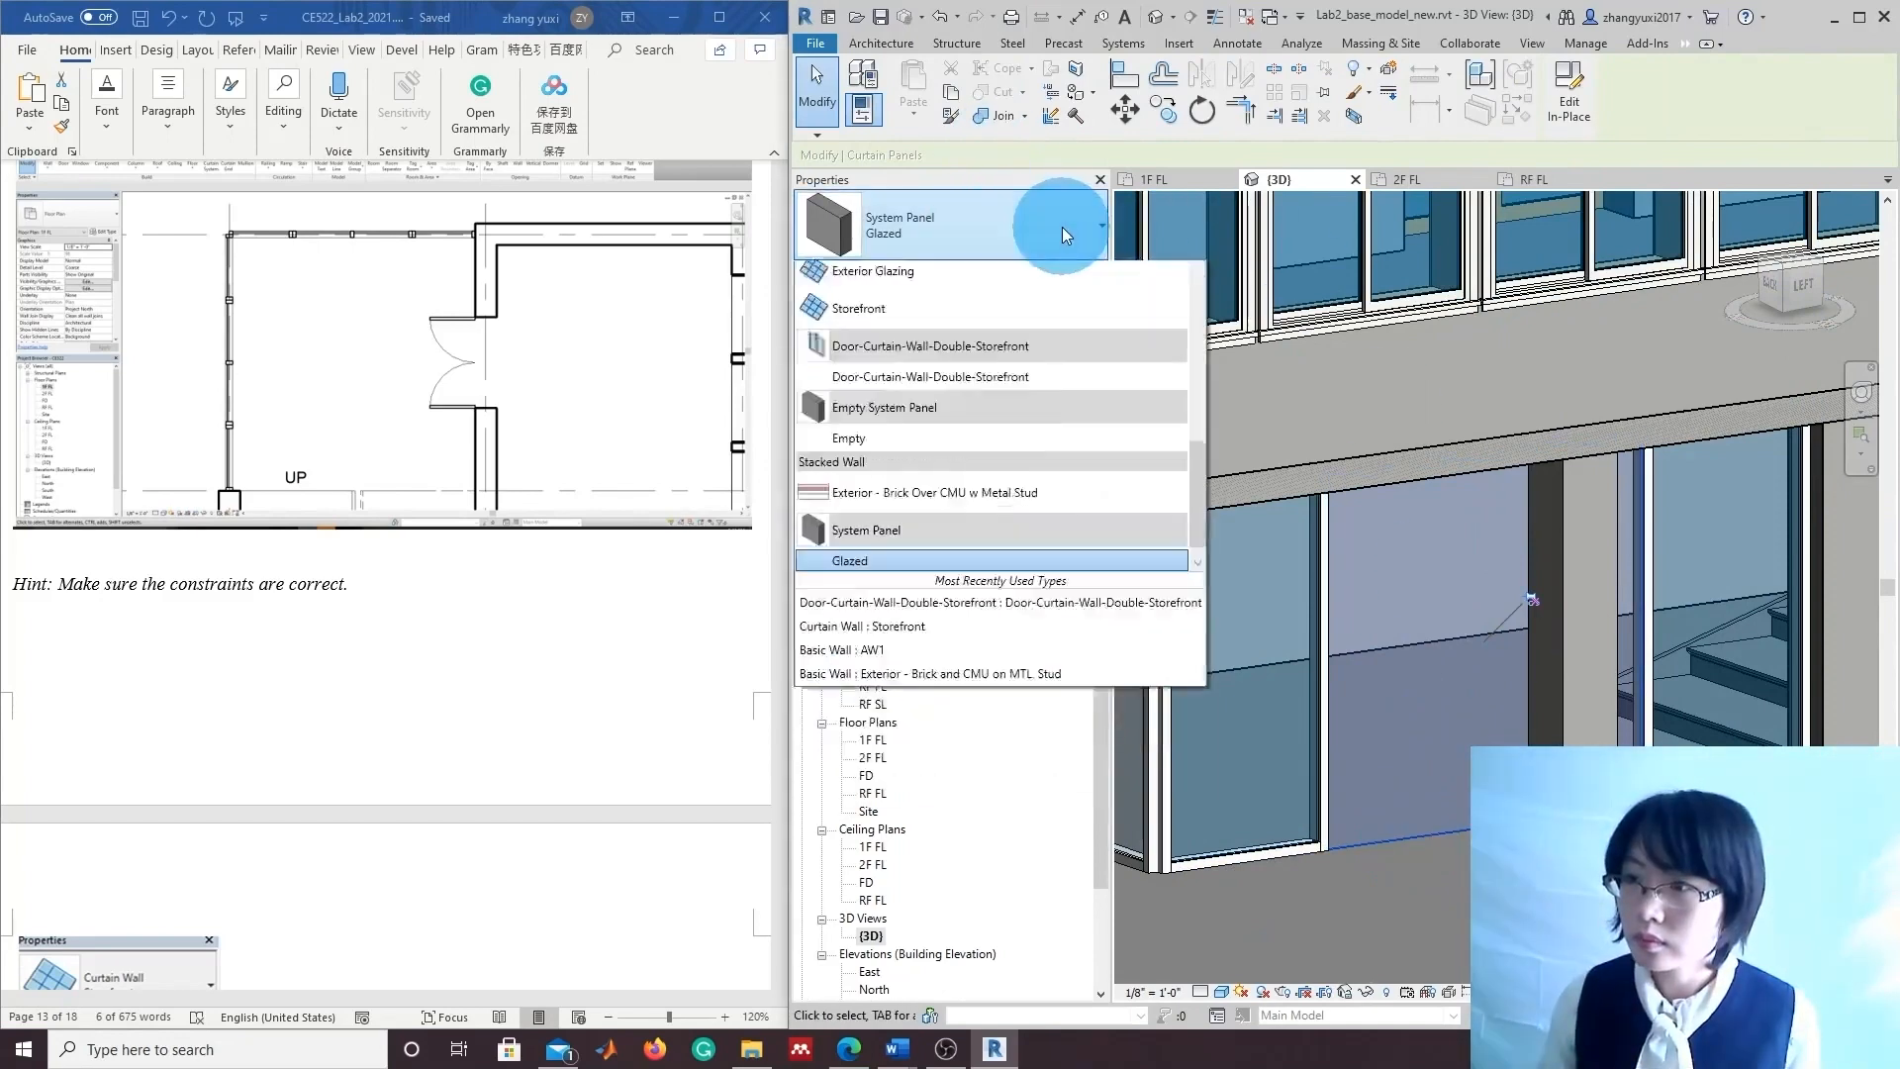
left_click(930, 507)
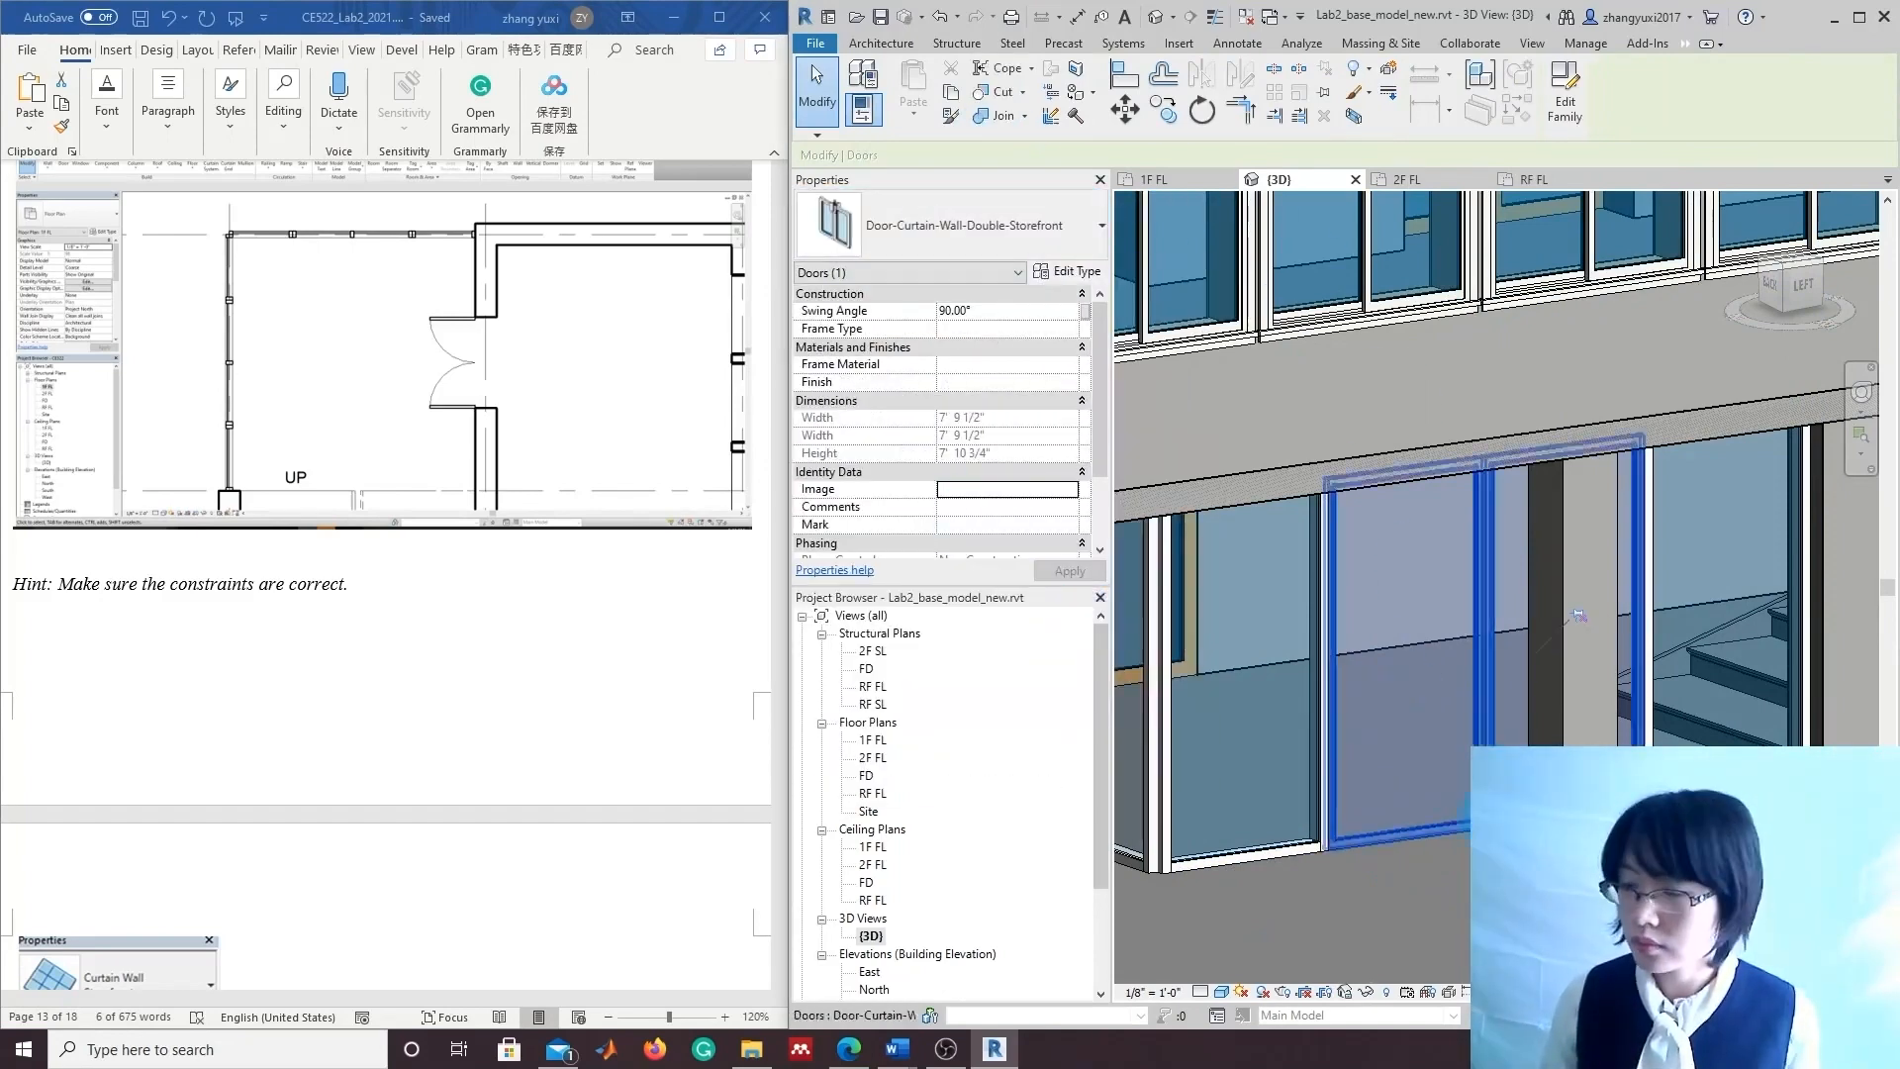
left_click(1425, 925)
Set the 3D view's detail level to Fine to show the curtain wall door hardware.
scroll(1415, 935, "down", 2)
middle_click_drag(1375, 945, 1469, 900, "shift")
scroll(1465, 884, "up", 2)
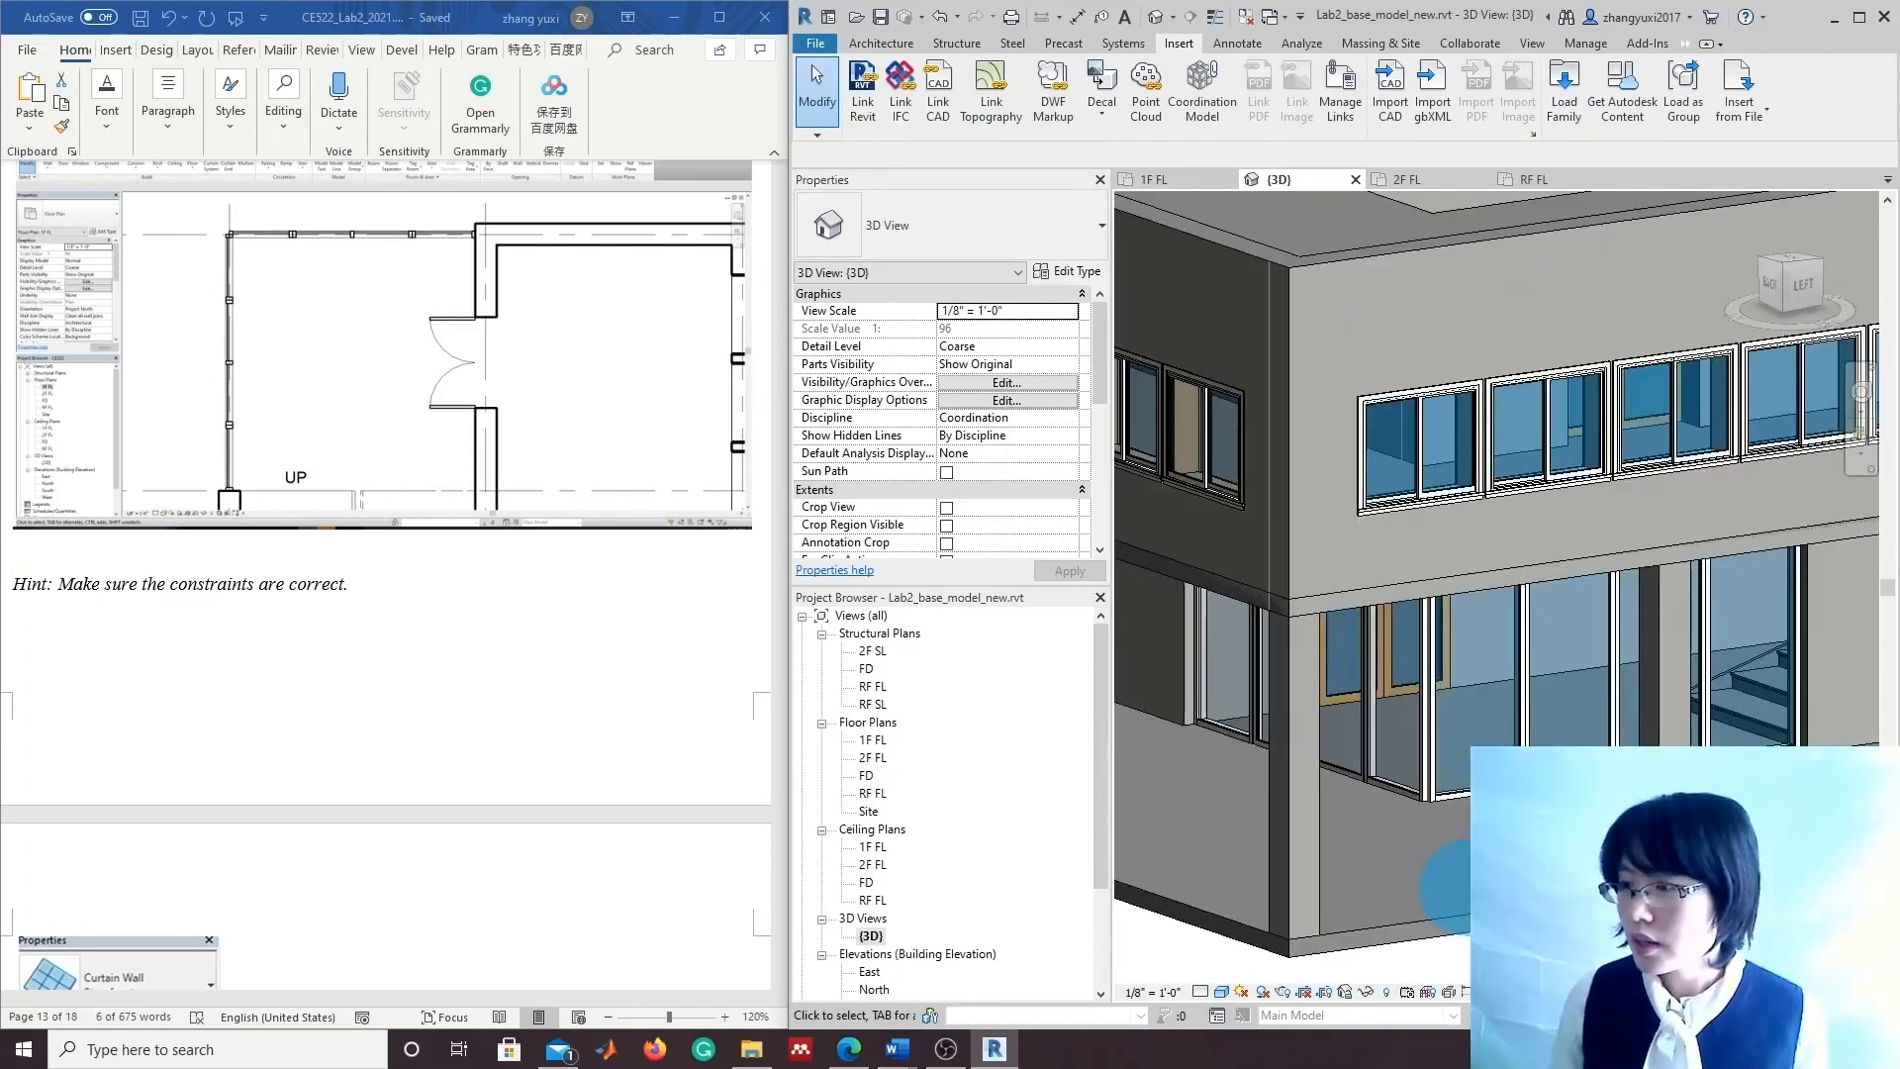
scroll(1445, 895, "up", 5)
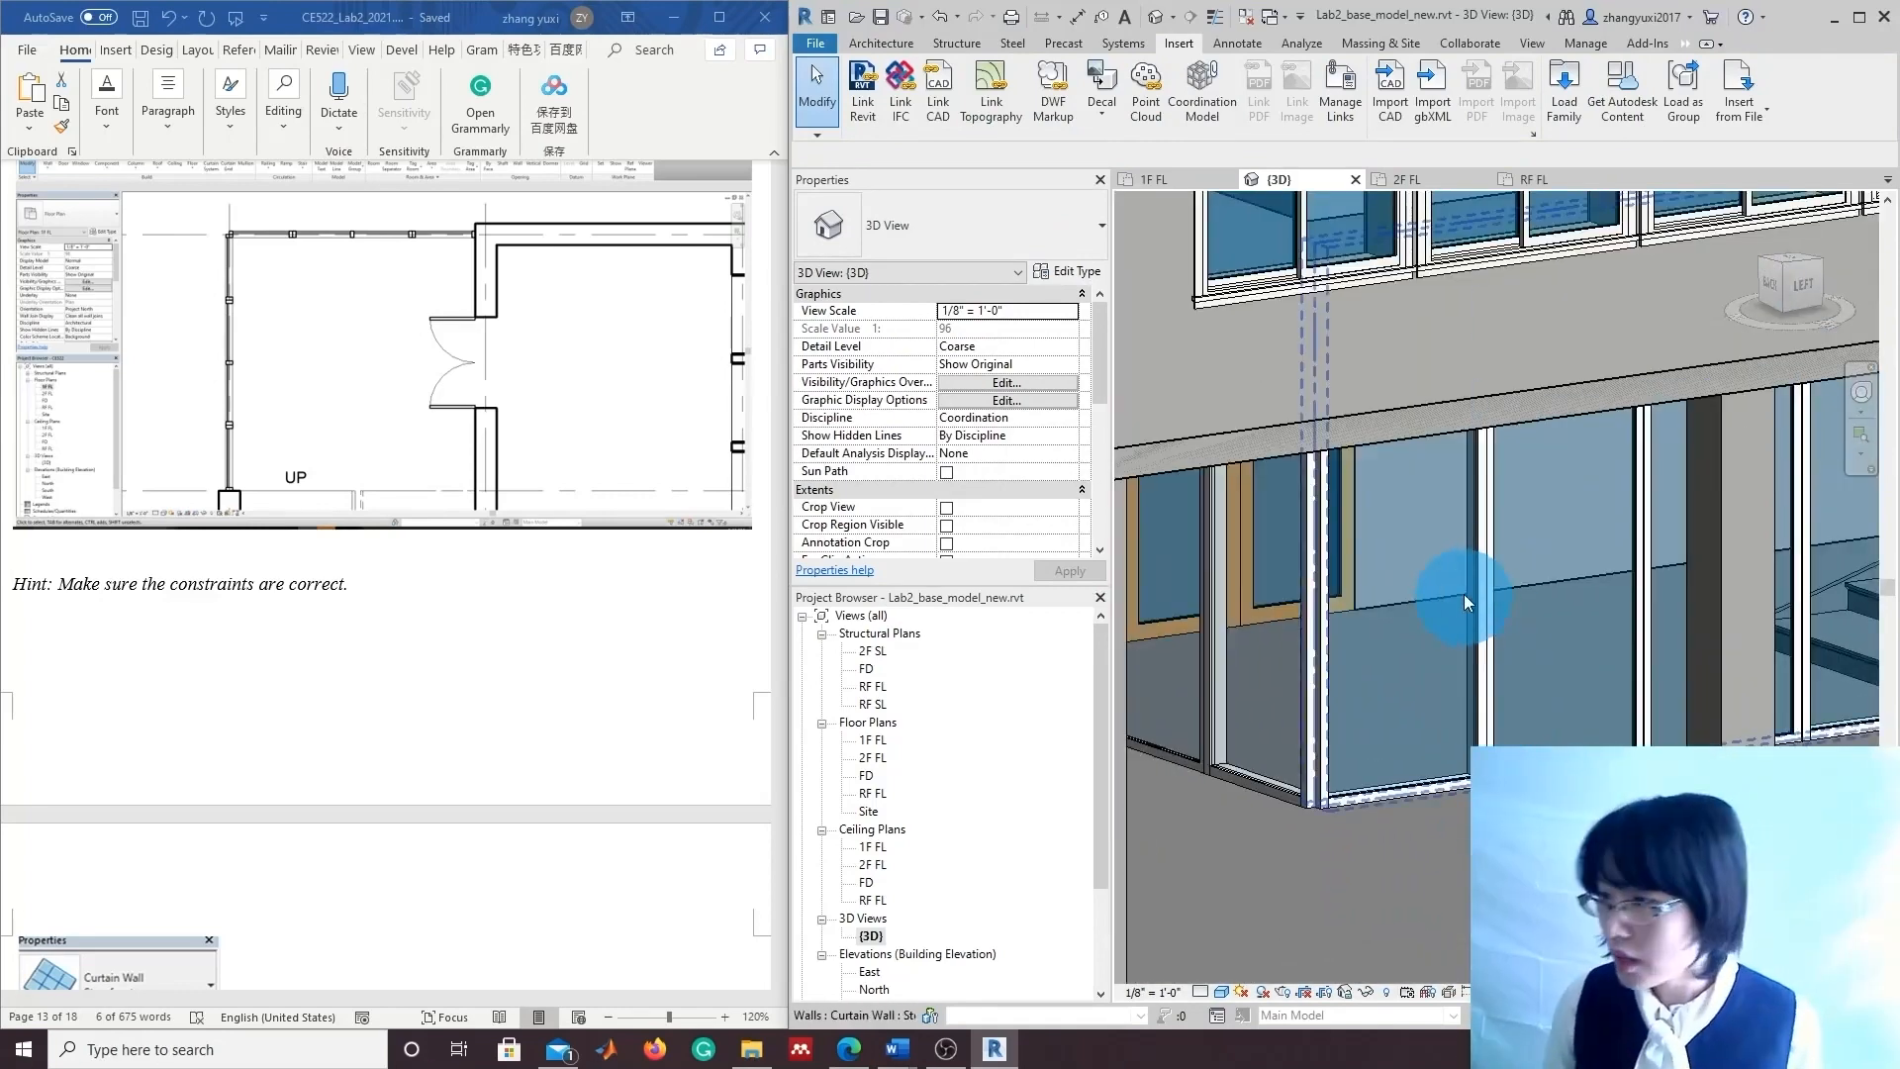
middle_click_drag(1413, 905, 1487, 853)
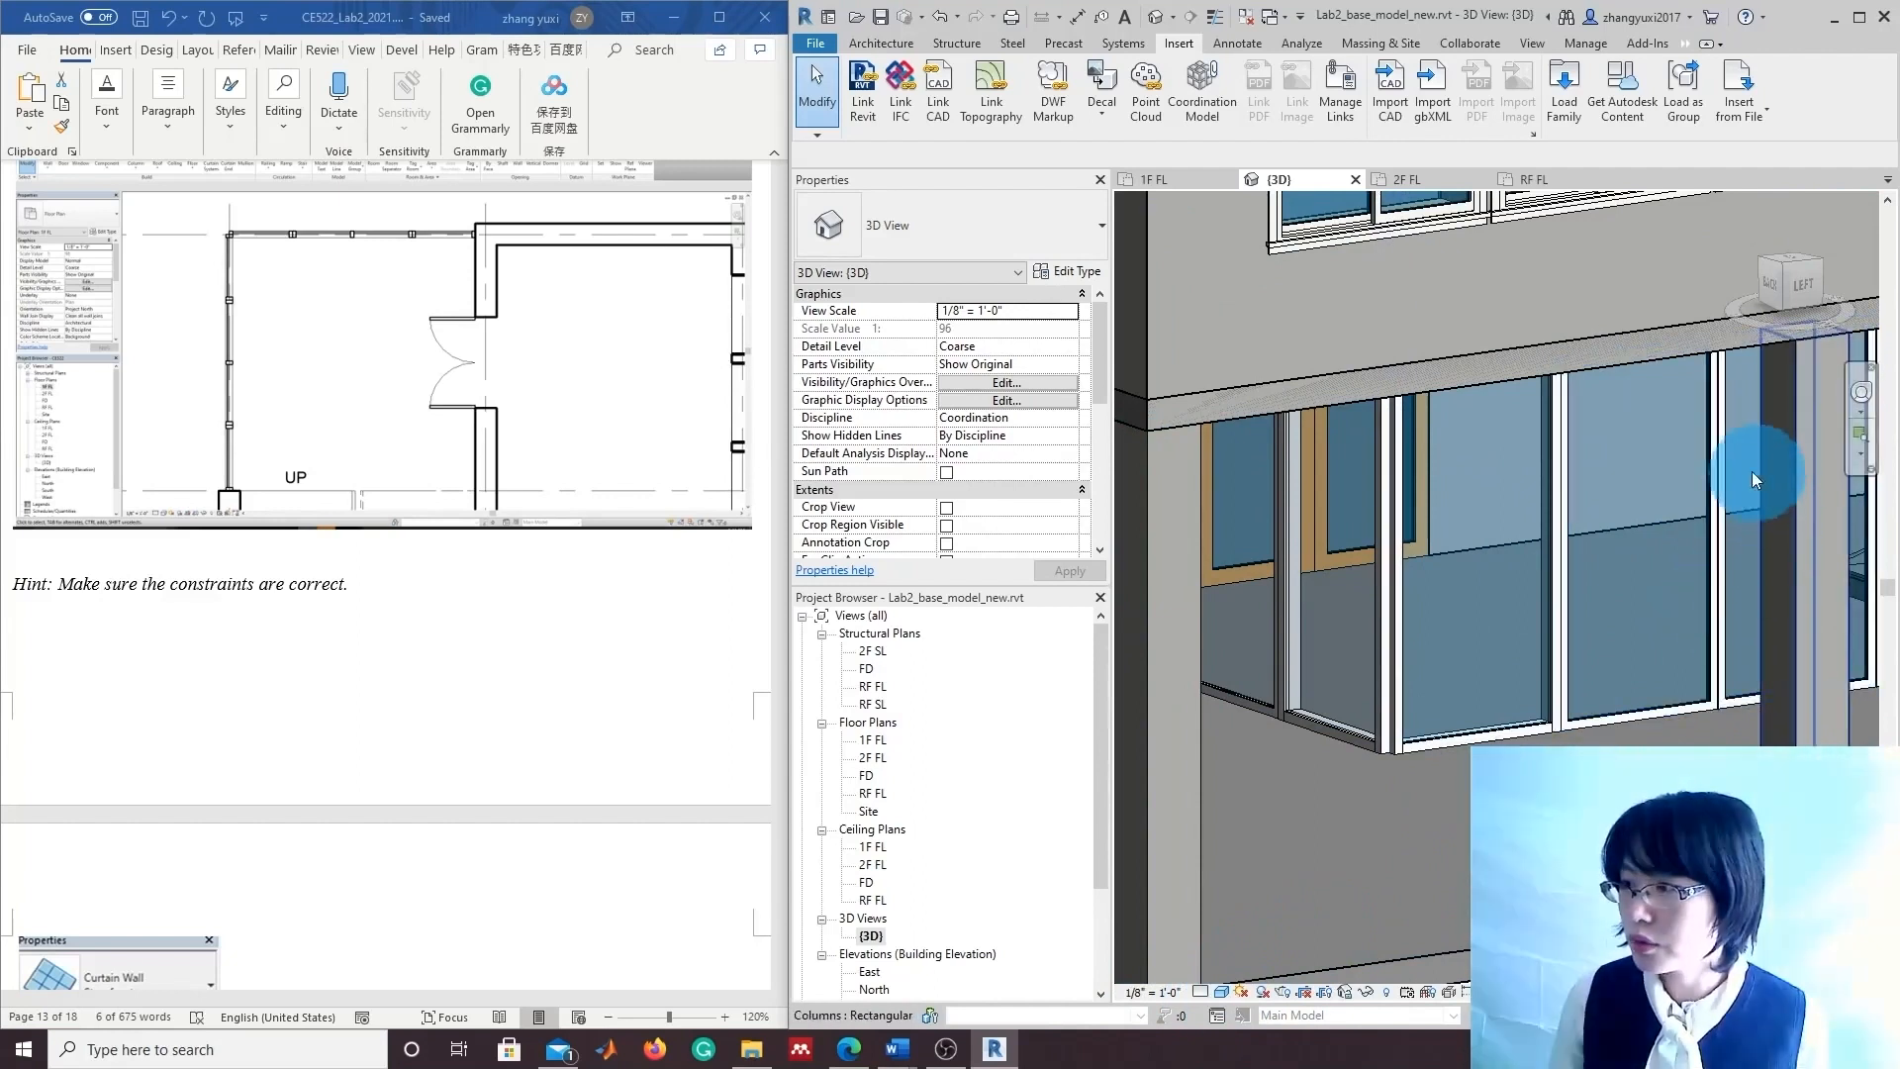
left_click(1200, 992)
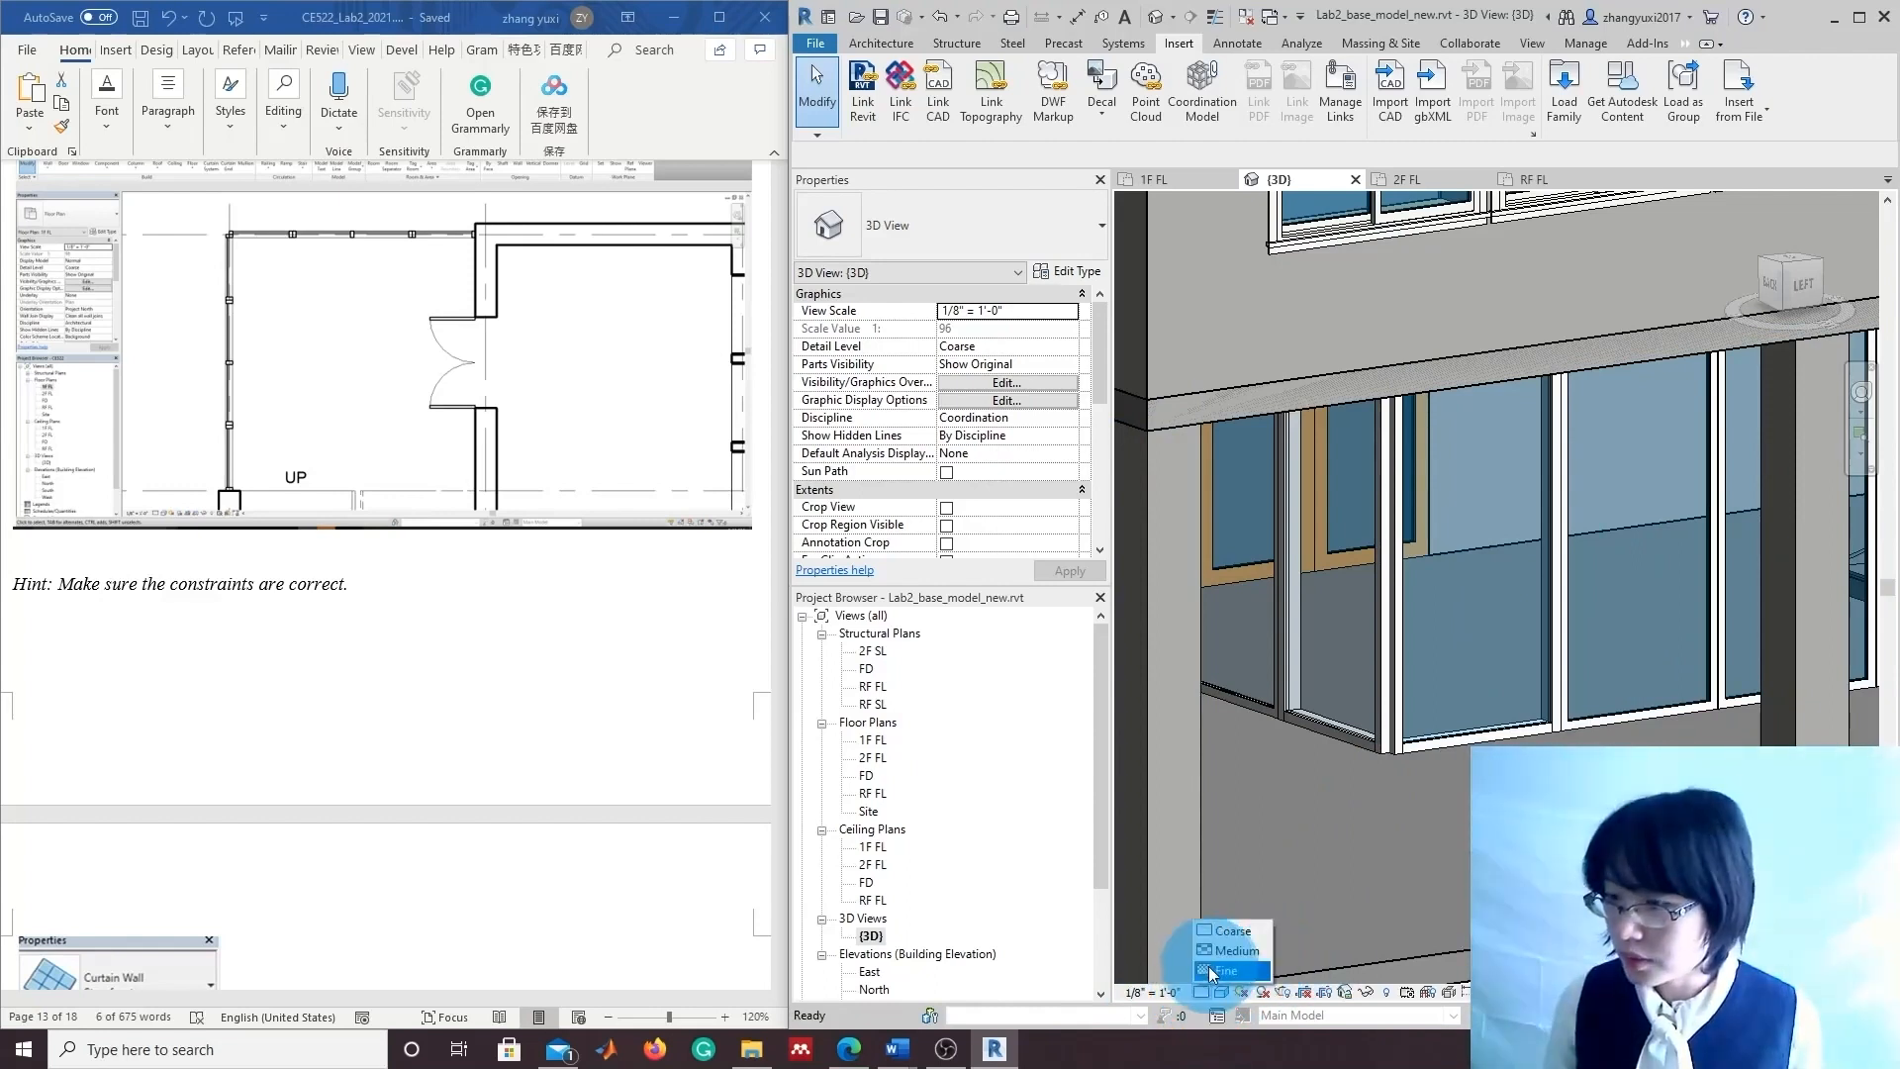
left_click(1225, 970)
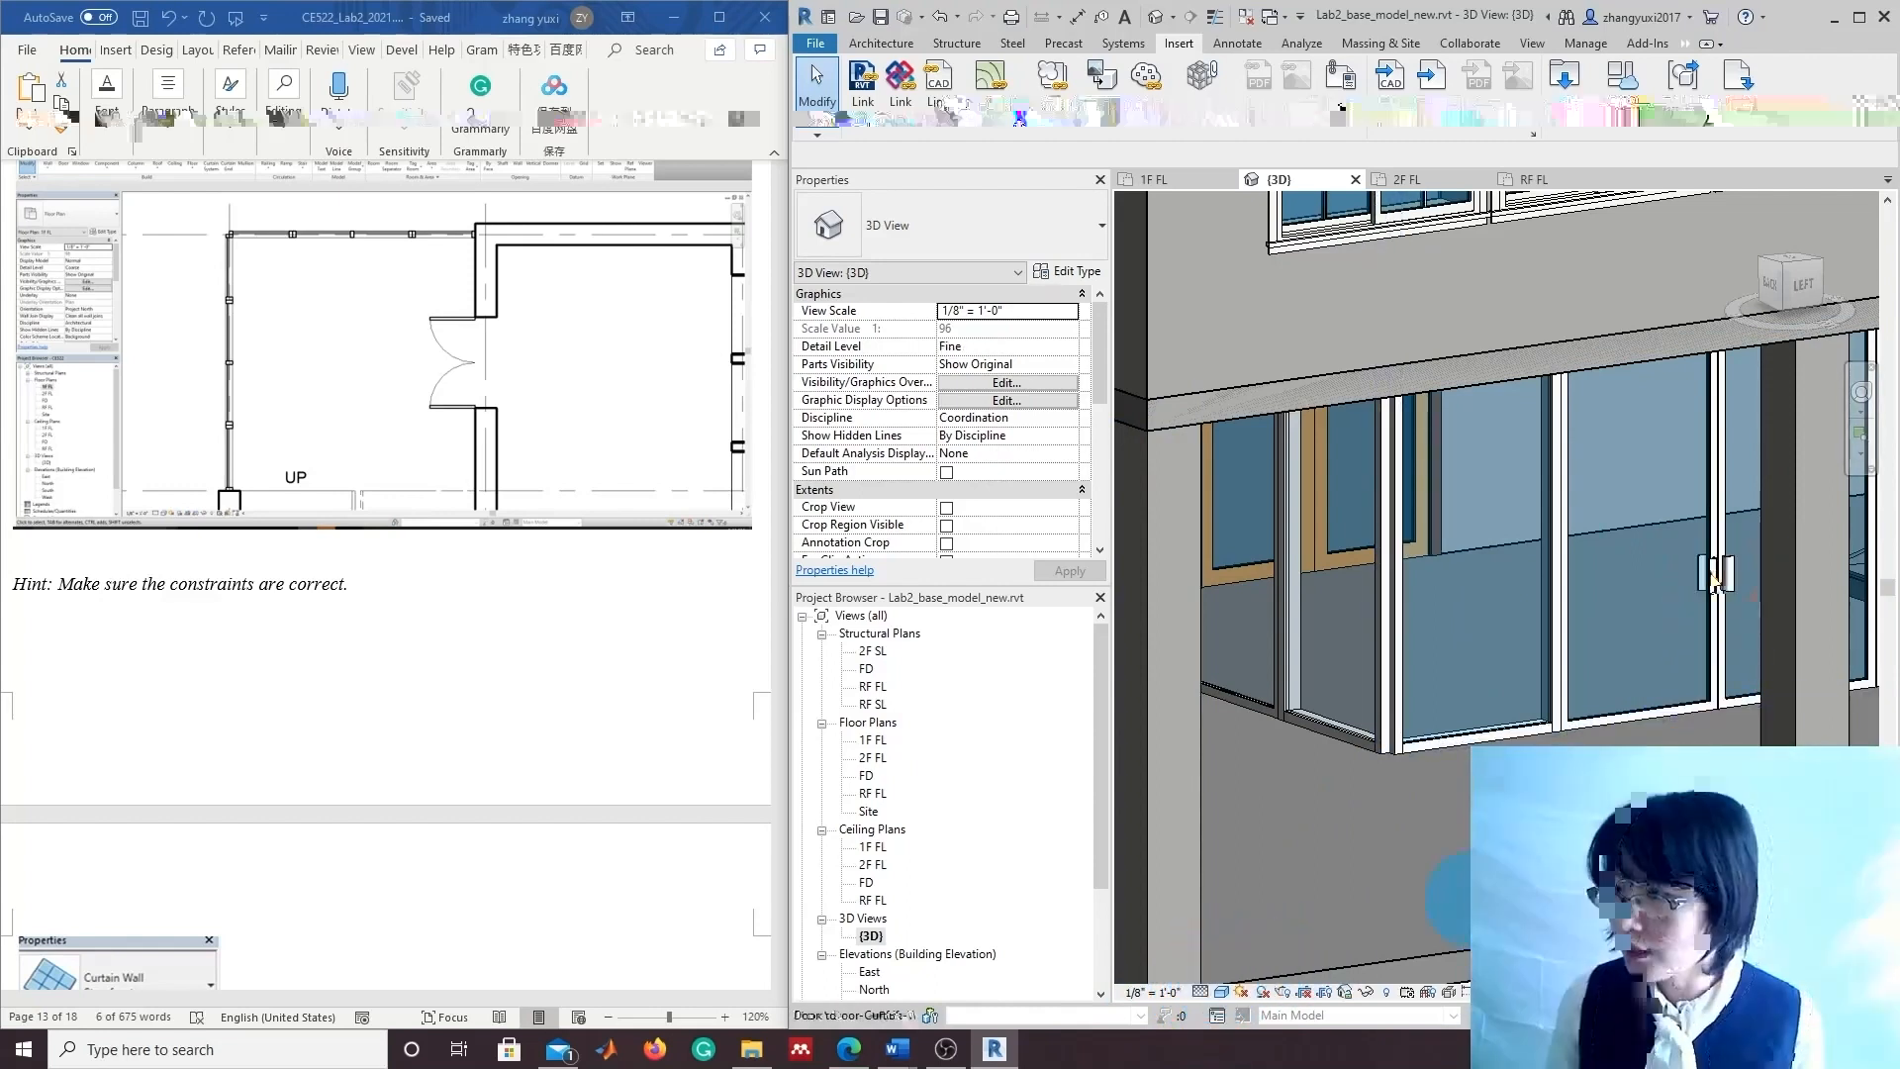
Examine the whole building from several sides and compare it with the Expected Output picture at the end of the lab document.
left_click_drag(1798, 281, 1831, 326)
scroll(1631, 777, "down", 4)
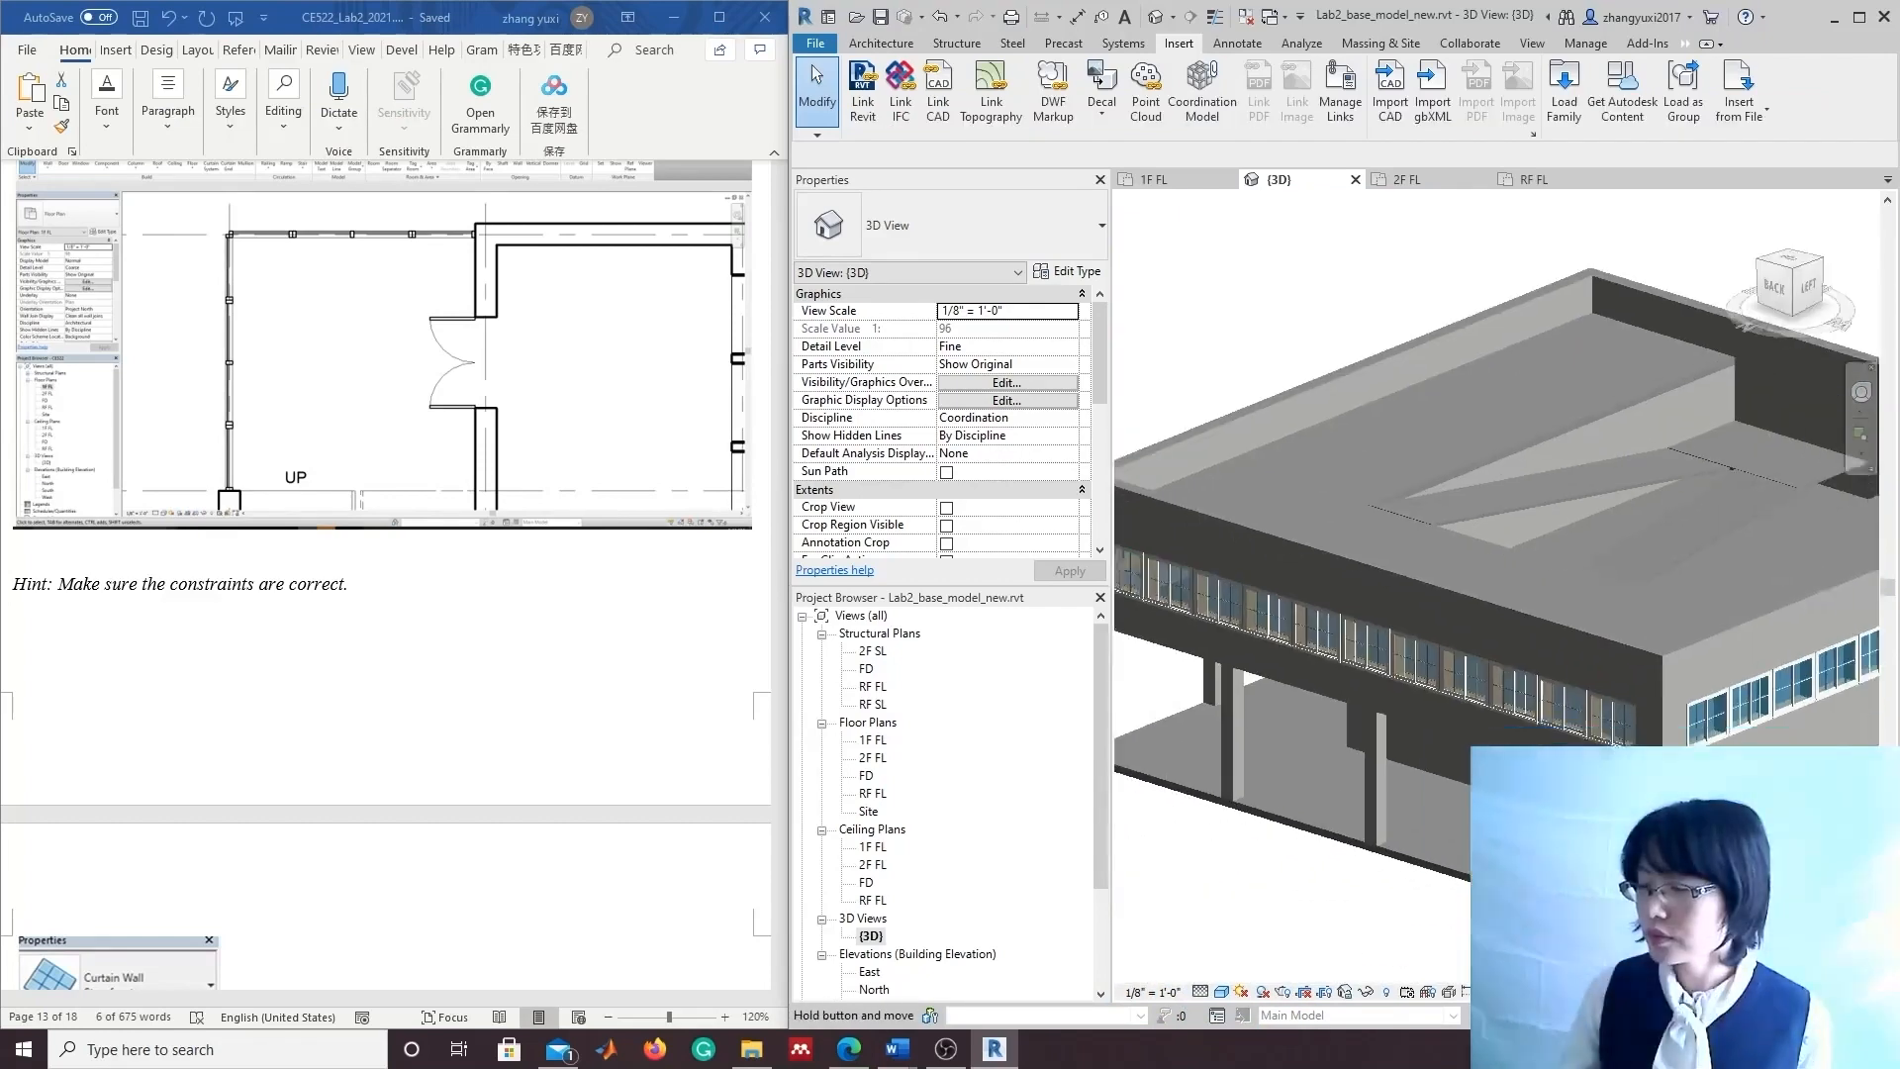
middle_click_drag(1631, 782, 1467, 763)
scroll(1480, 742, "down", 2)
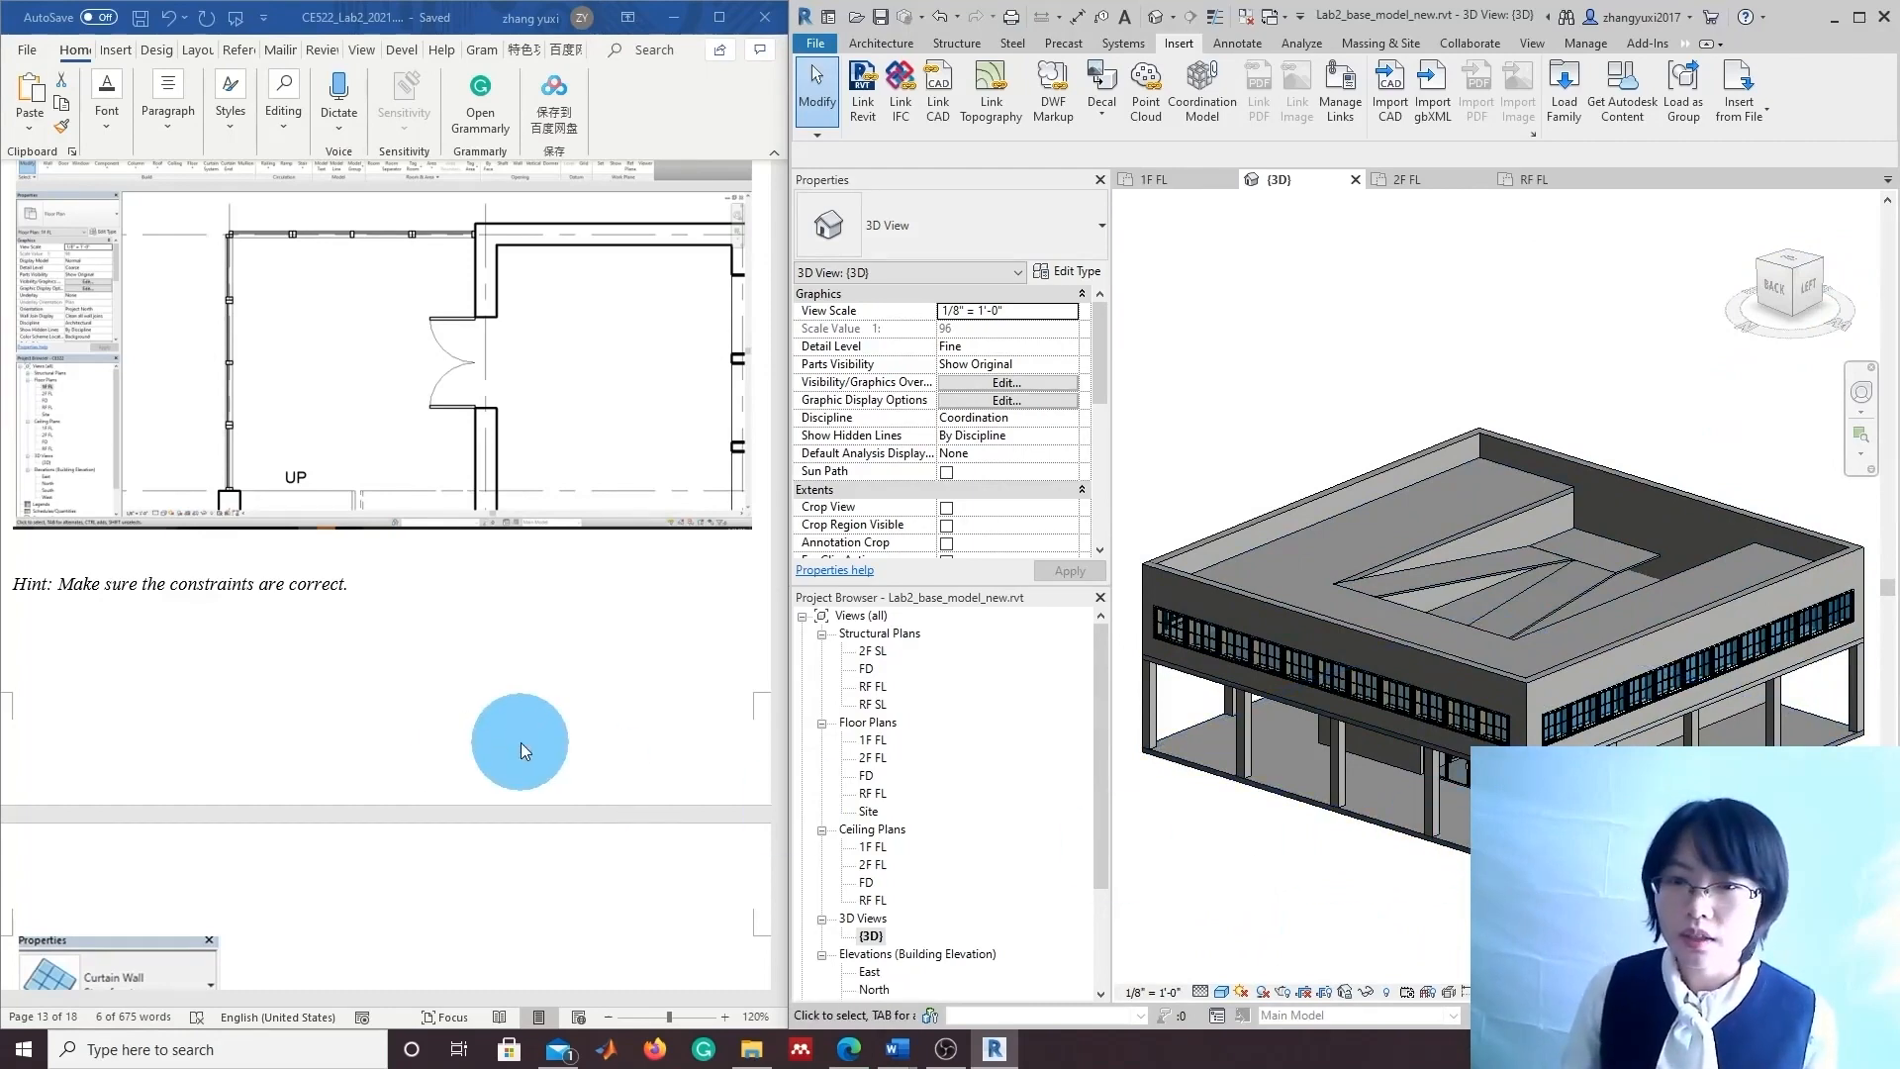
scroll(525, 752, "down", 10)
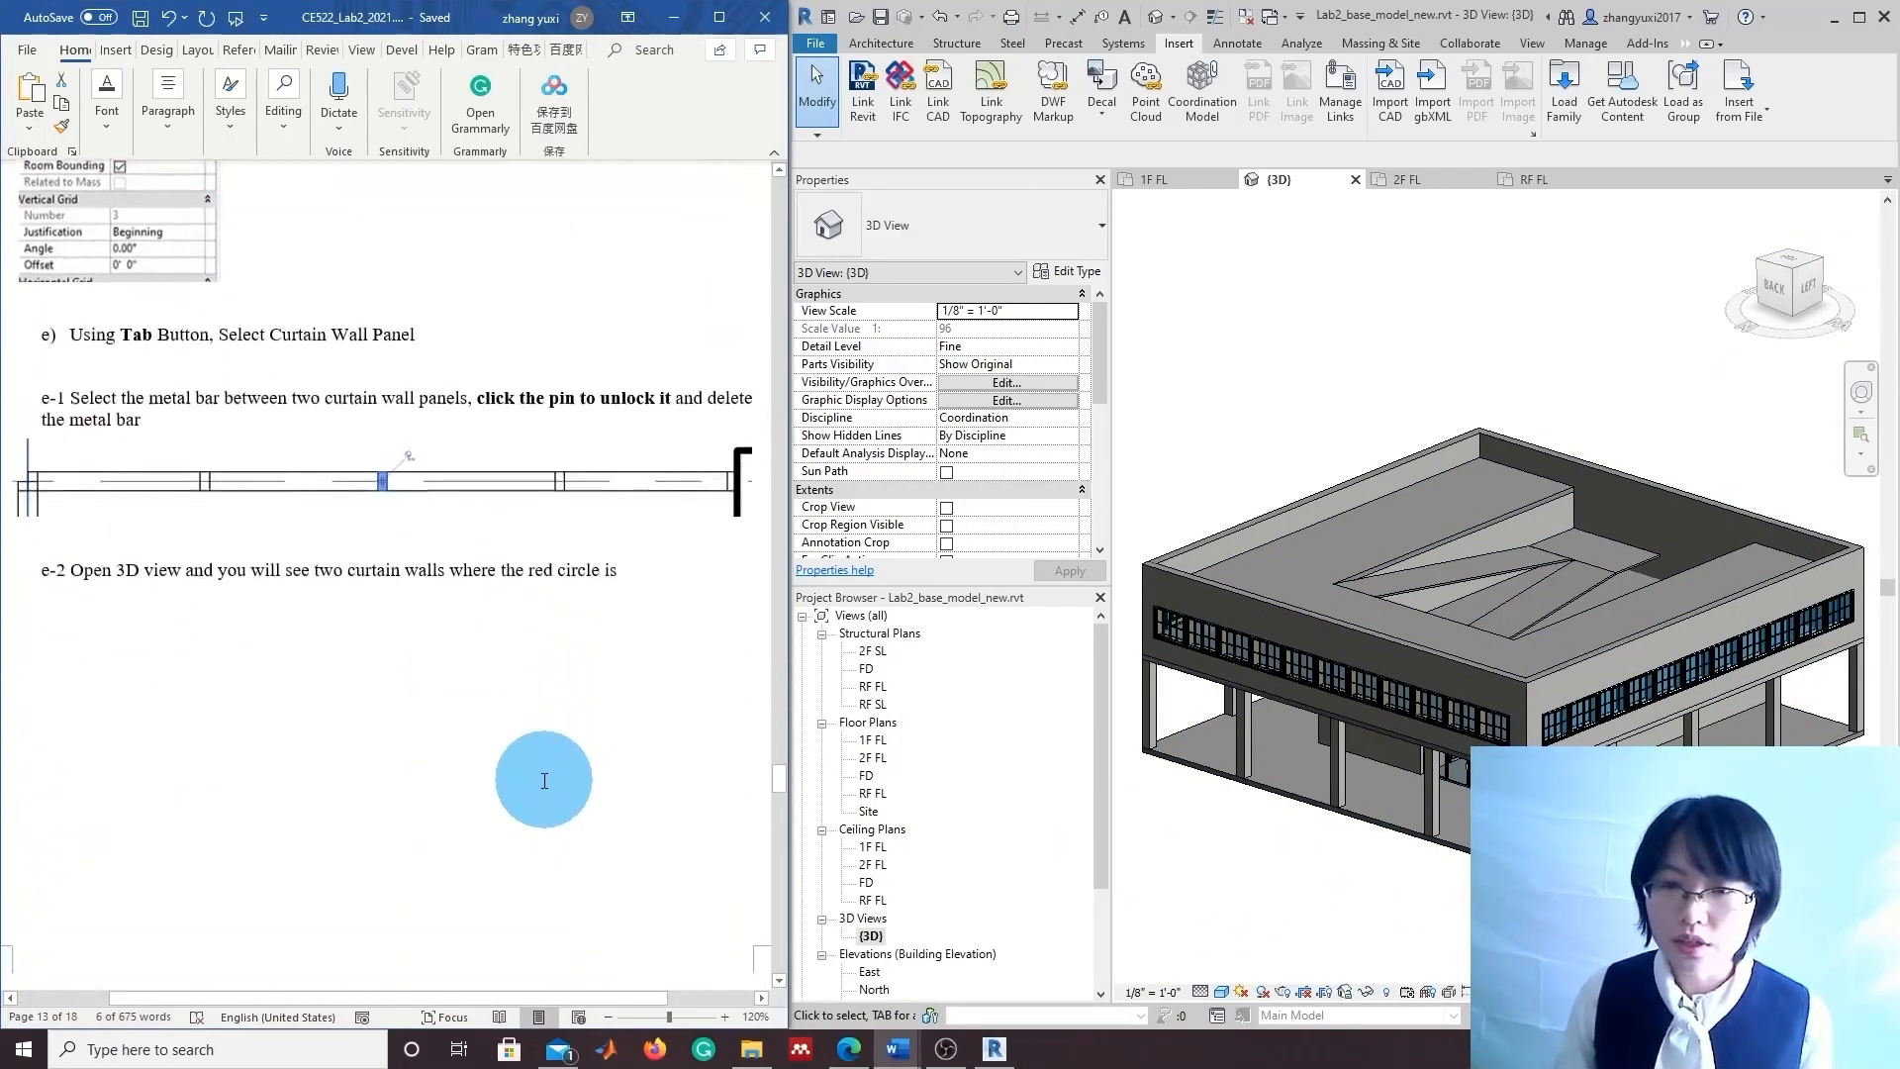
scroll(545, 780, "down", 20)
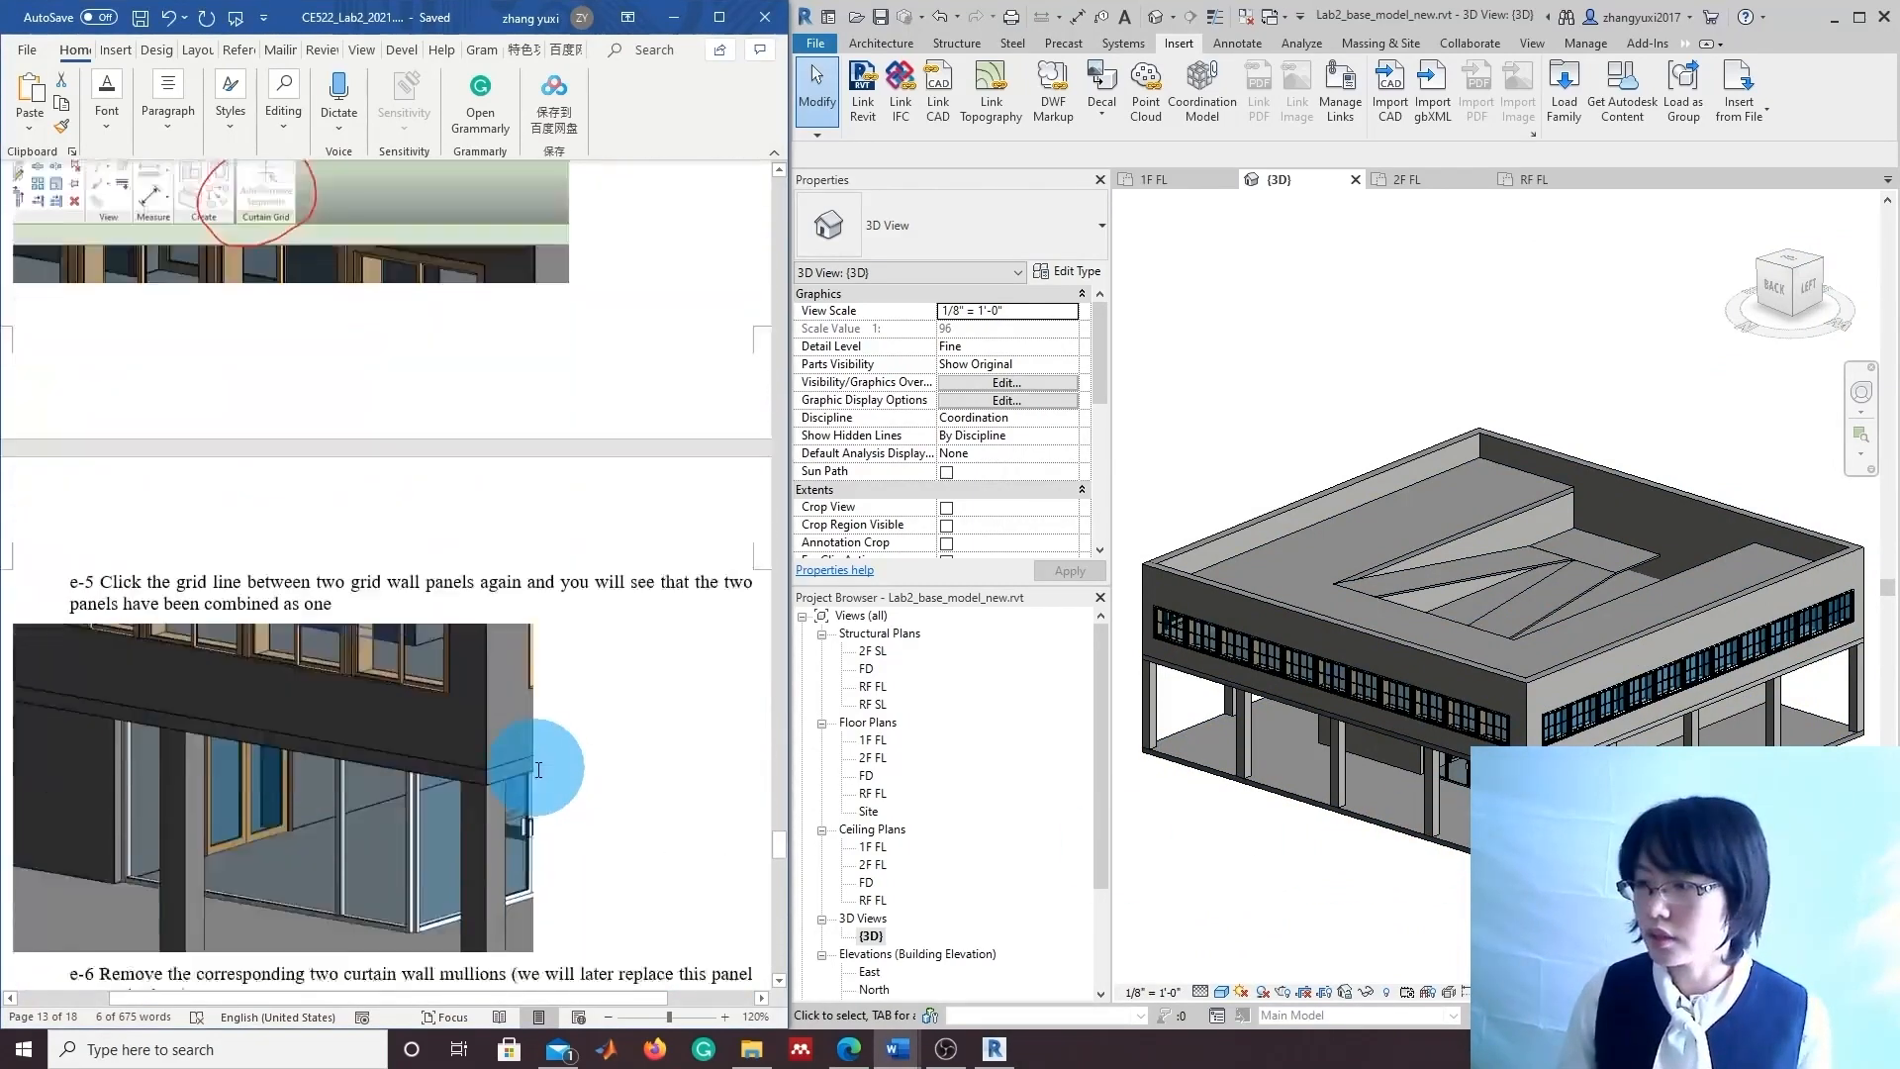
scroll(539, 770, "down", 15)
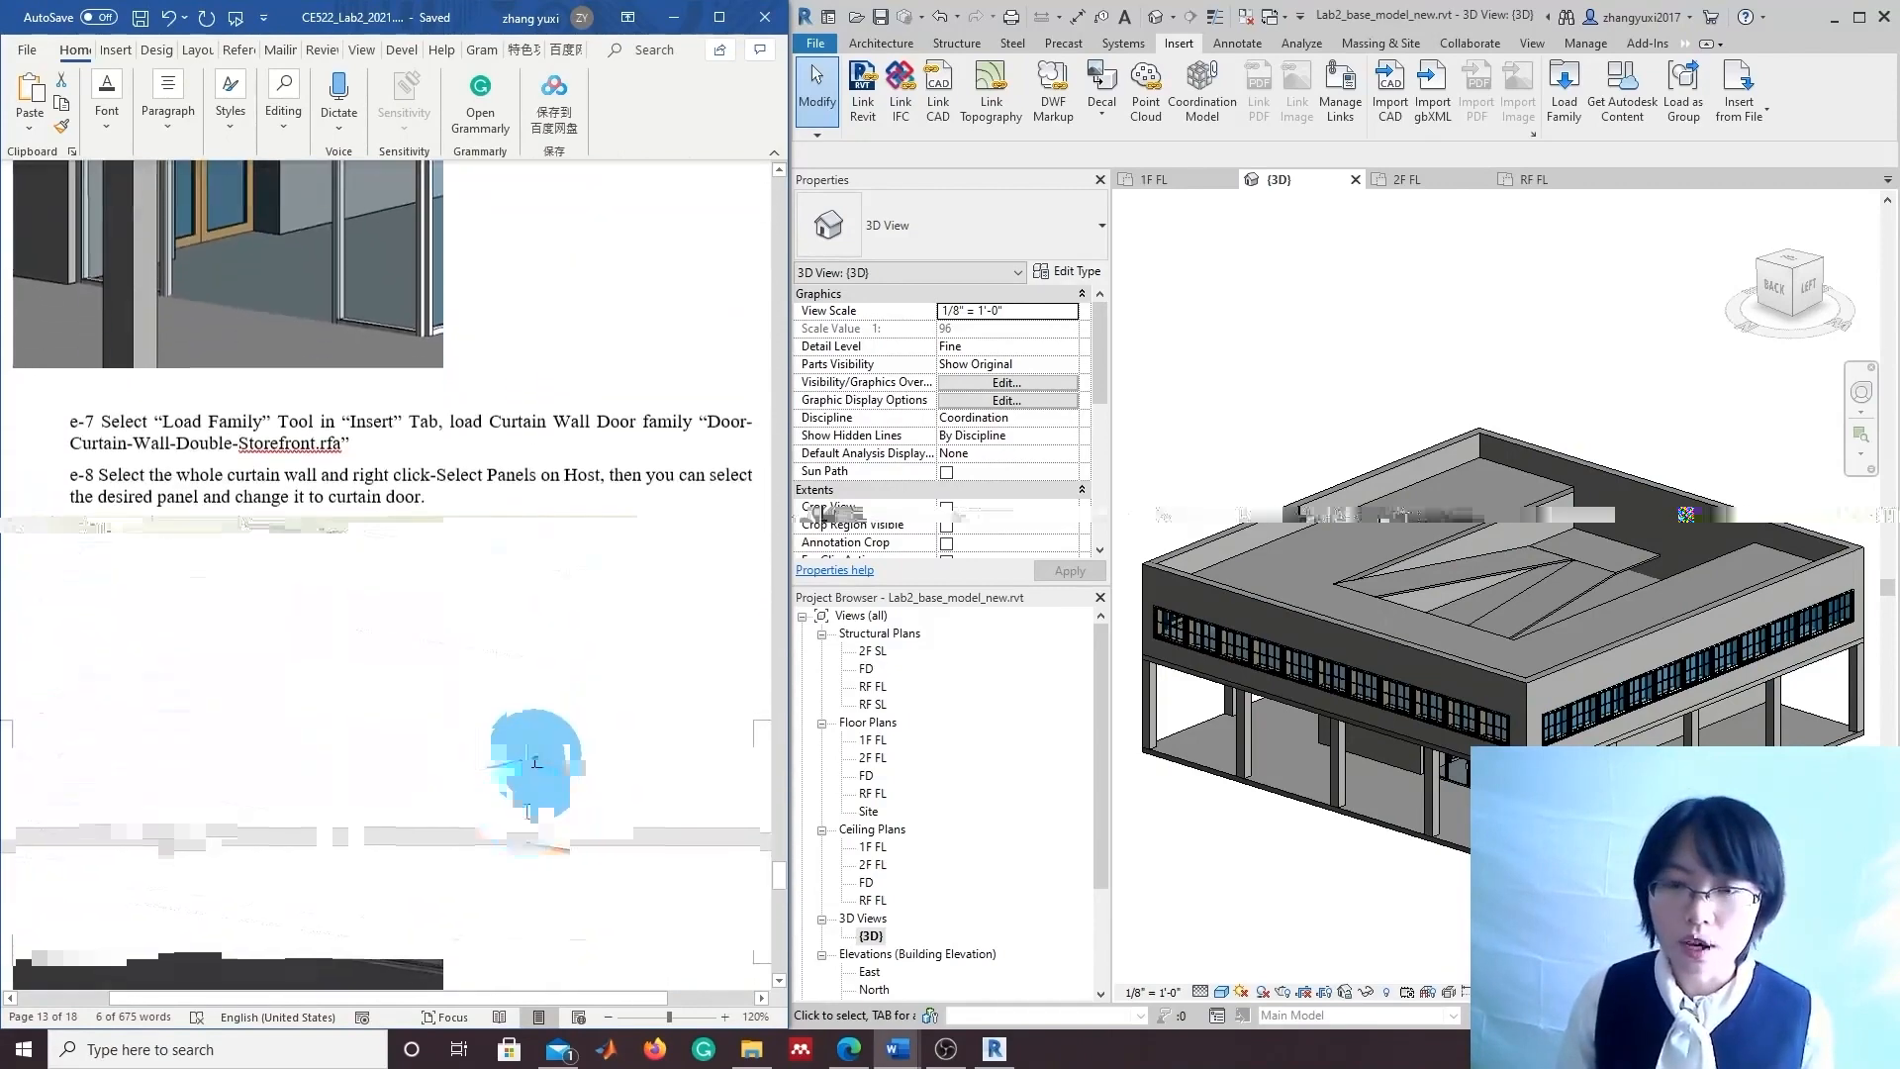
scroll(536, 762, "down", 15)
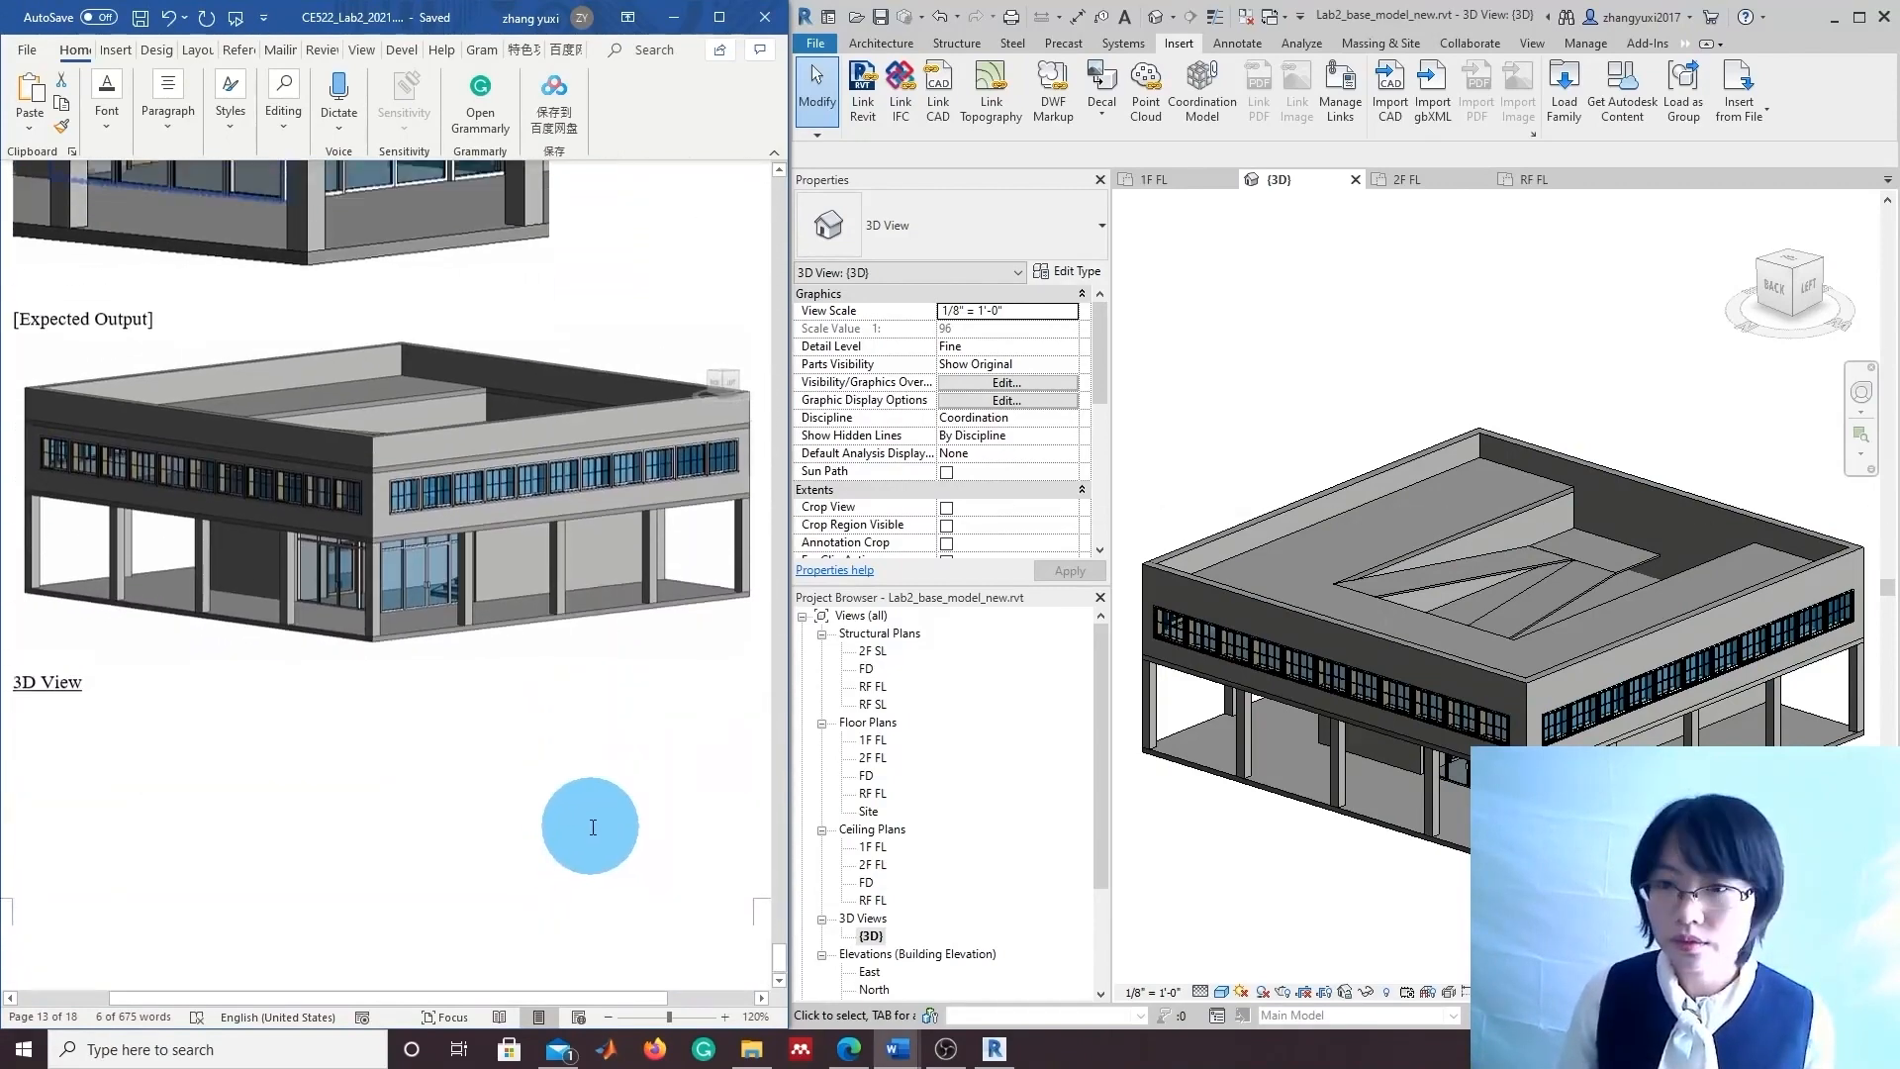
scroll(593, 827, "up", 1)
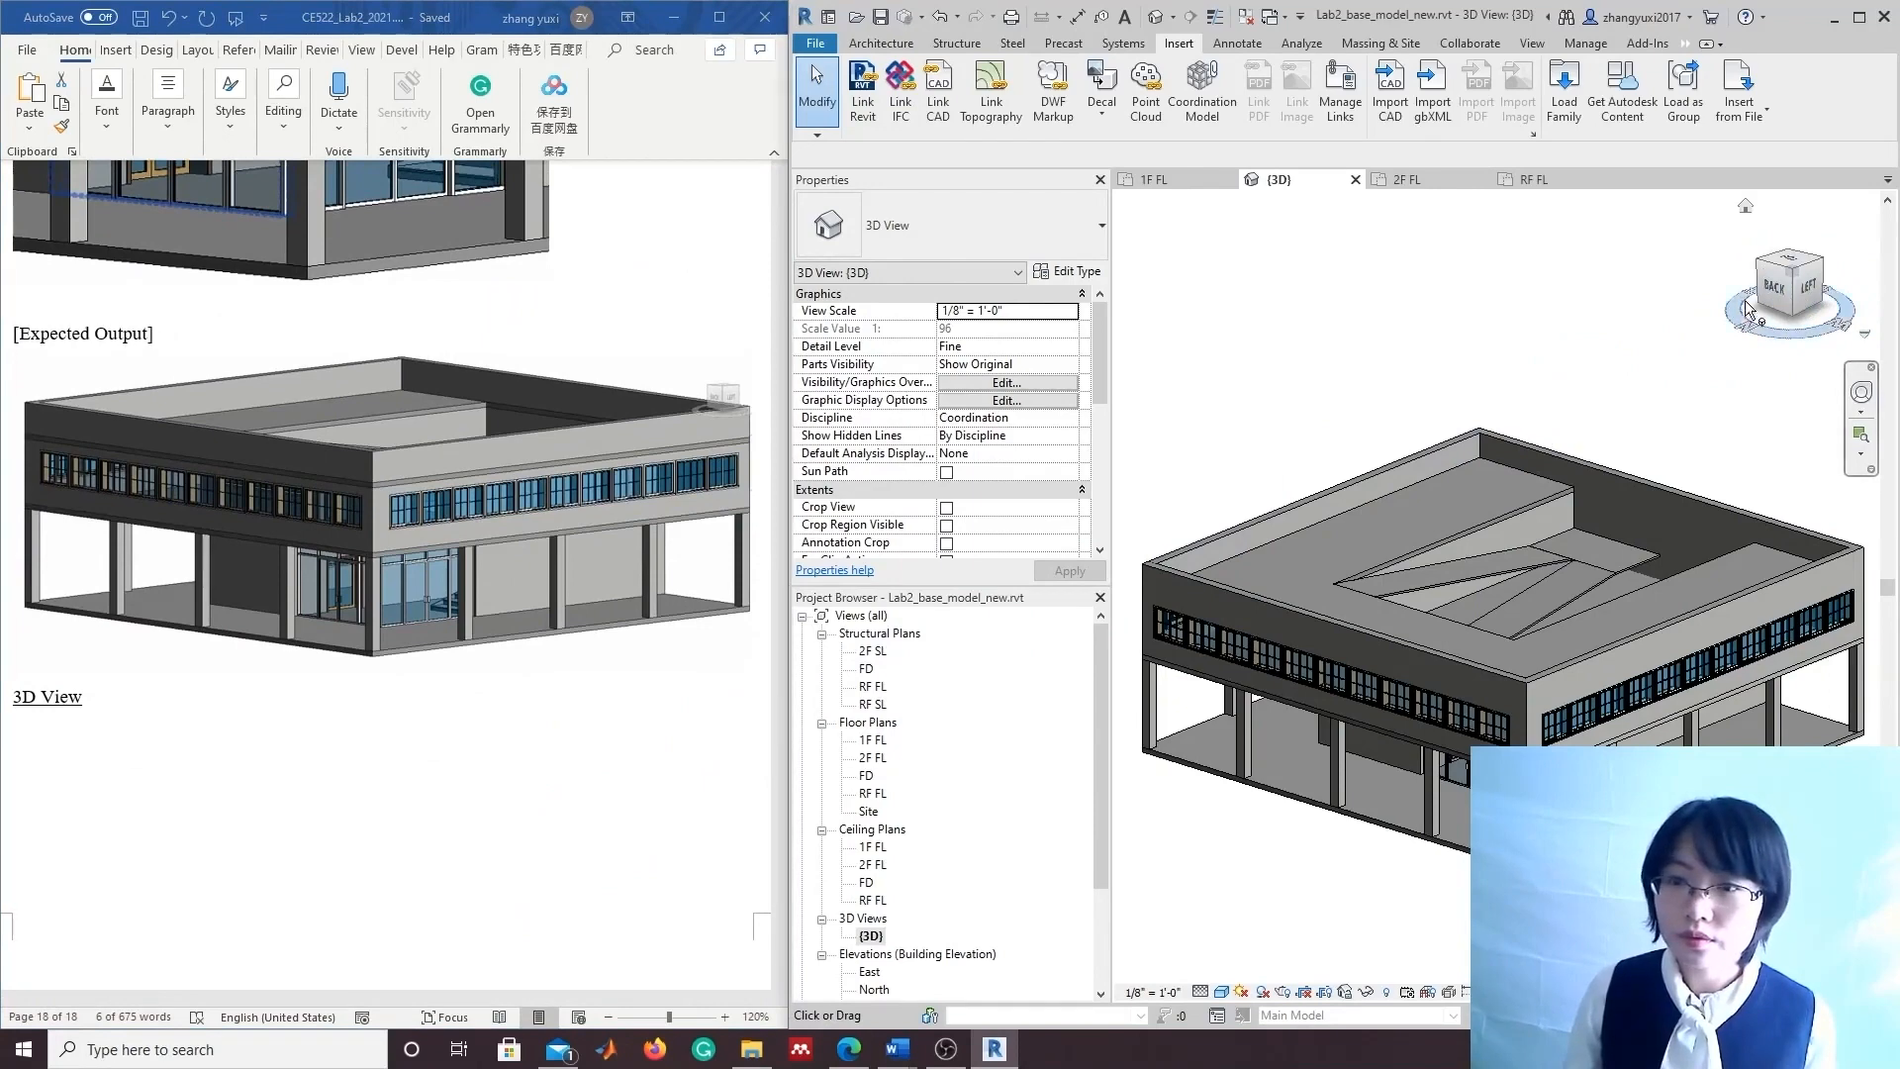
mouse_move(1738, 297)
left_mouse_down()
mouse_move(1460, 280)
mouse_move(1403, 325)
mouse_move(1827, 356)
mouse_move(1208, 341)
left_mouse_up()
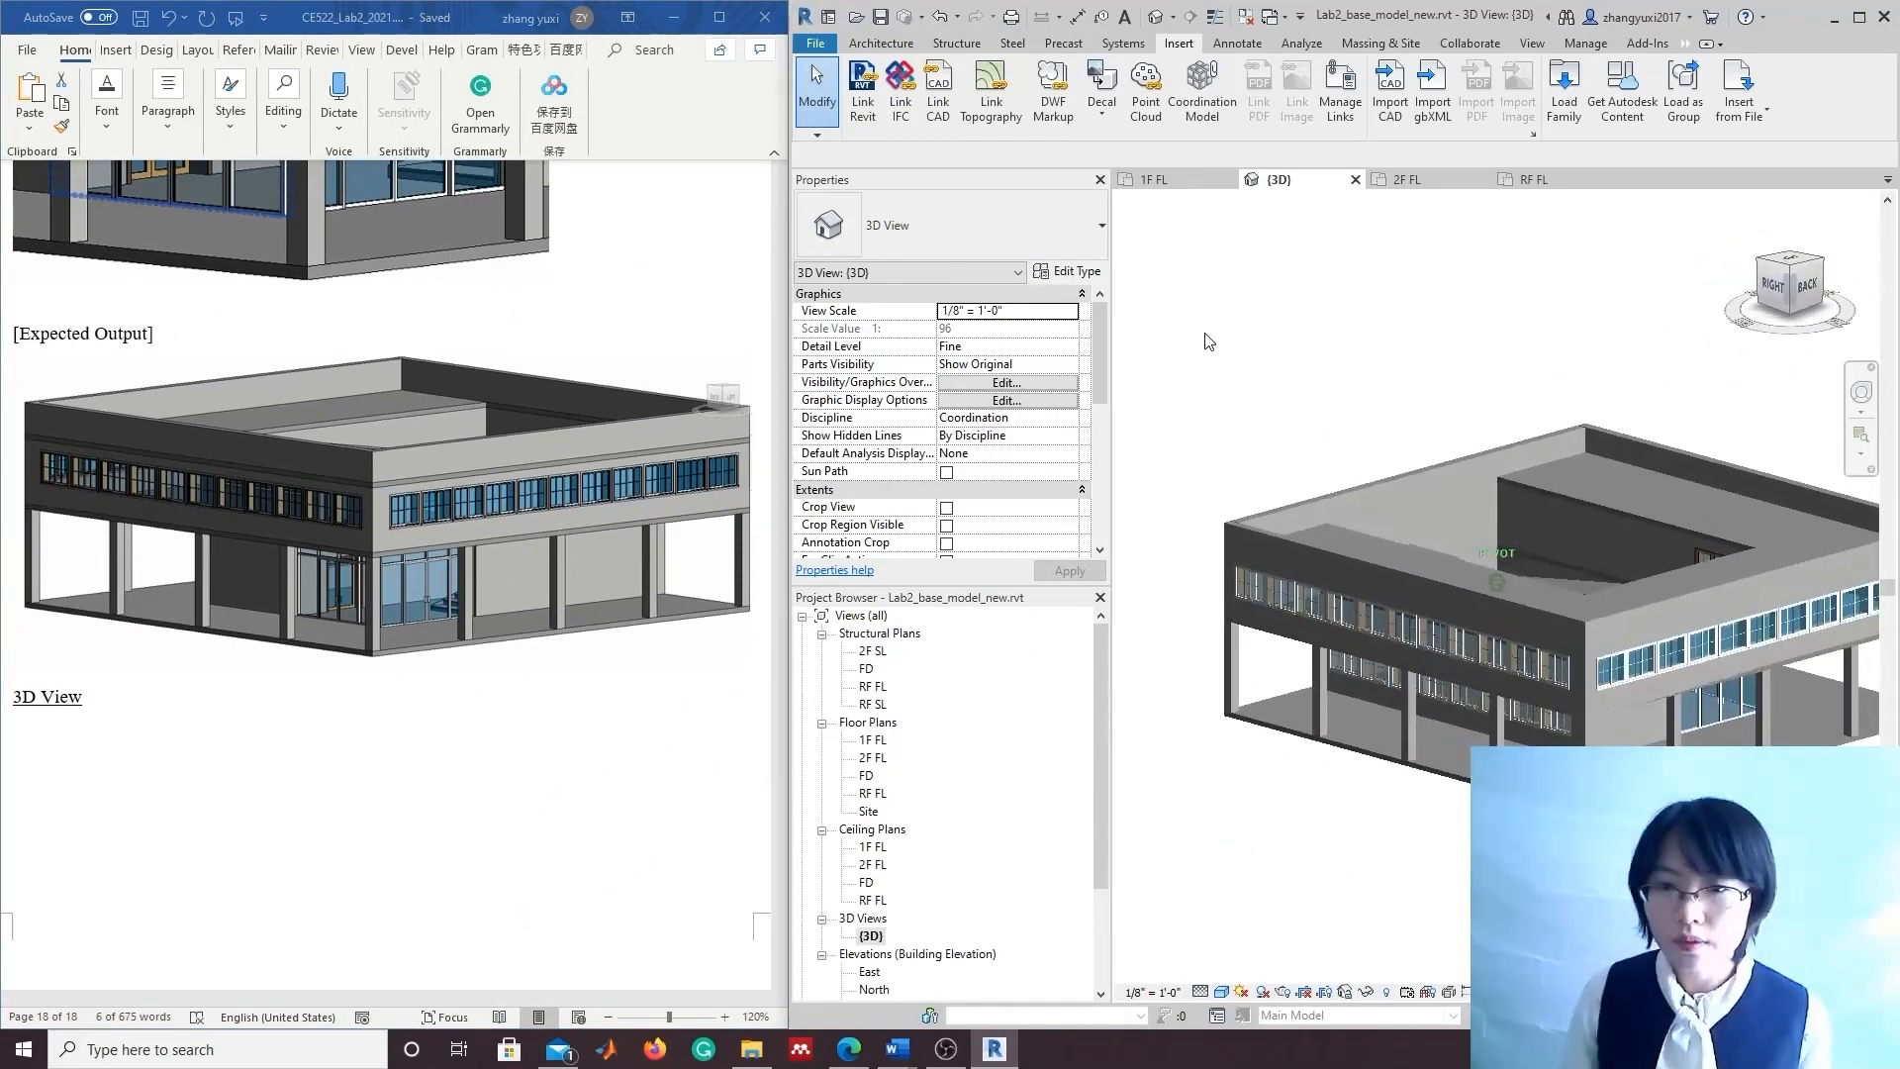
mouse_move(1682, 881)
middle_mouse_down()
mouse_move(1572, 882)
mouse_move(1605, 871)
middle_mouse_up()
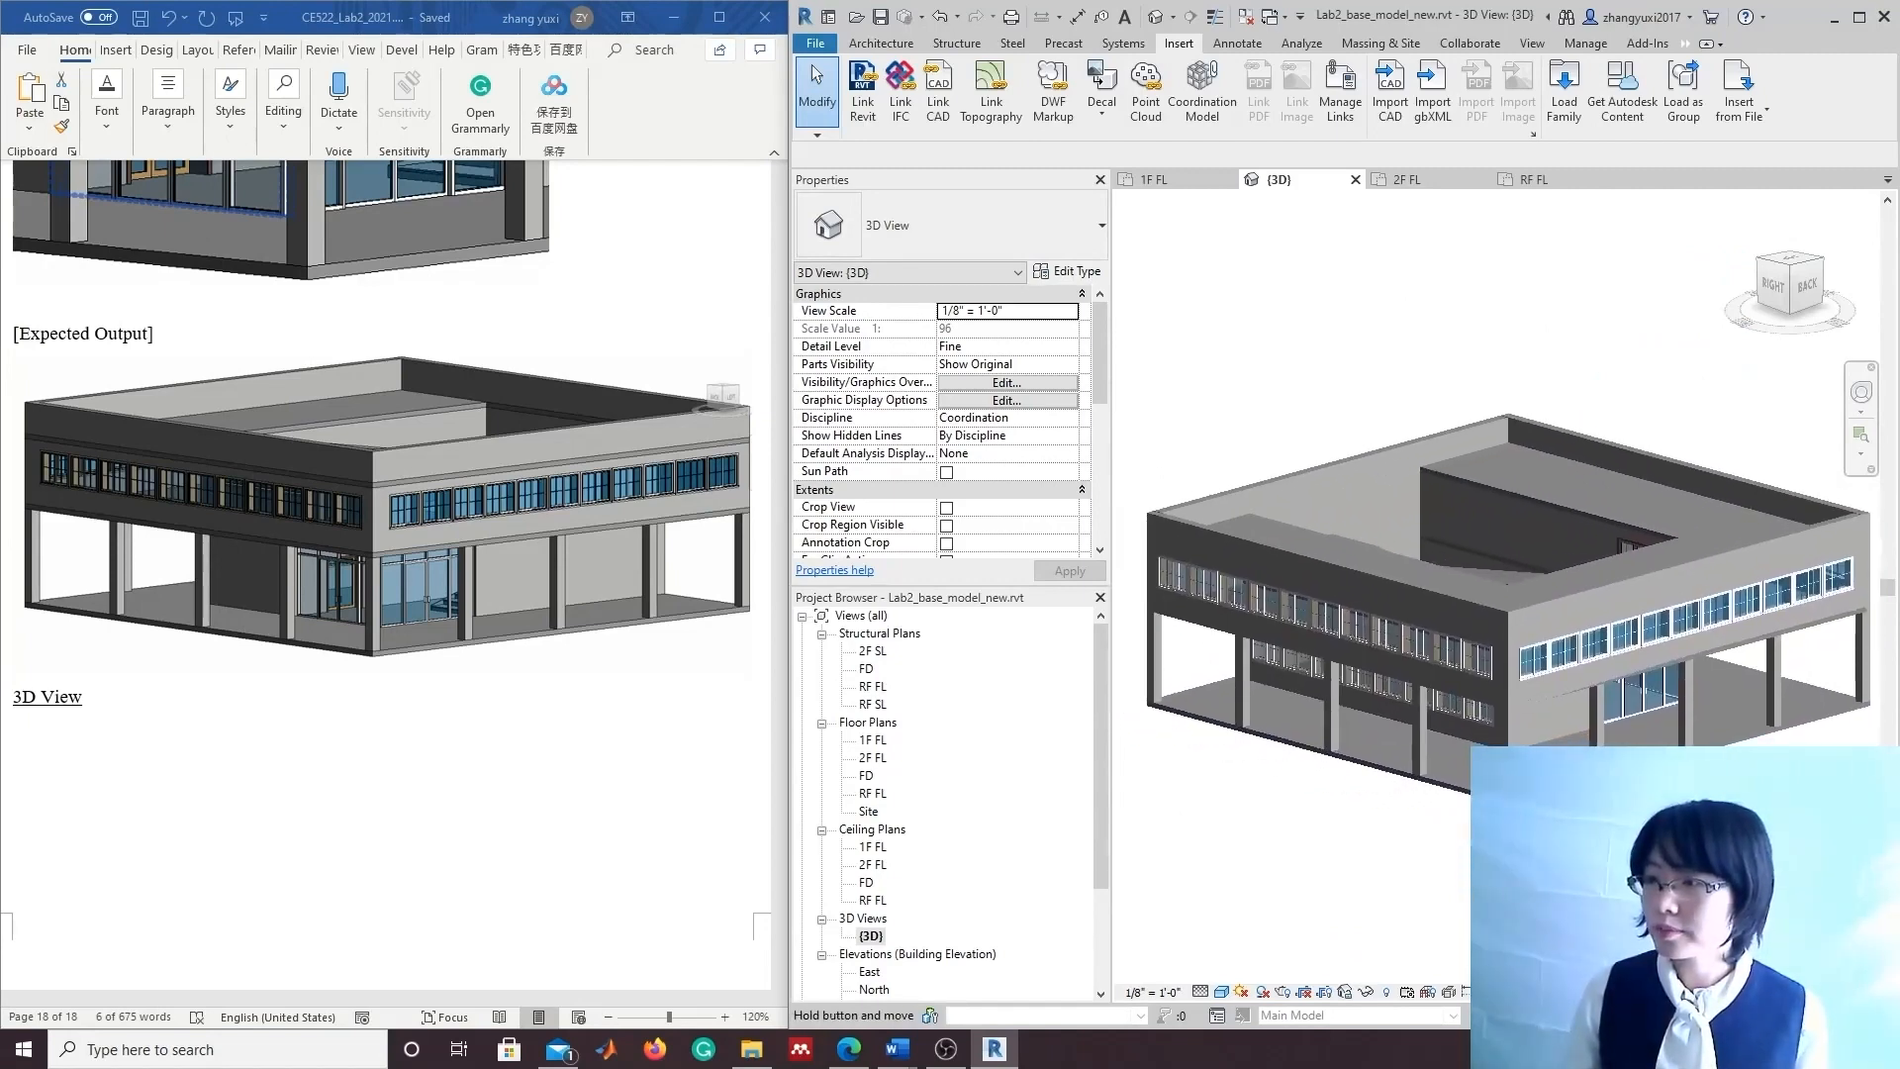